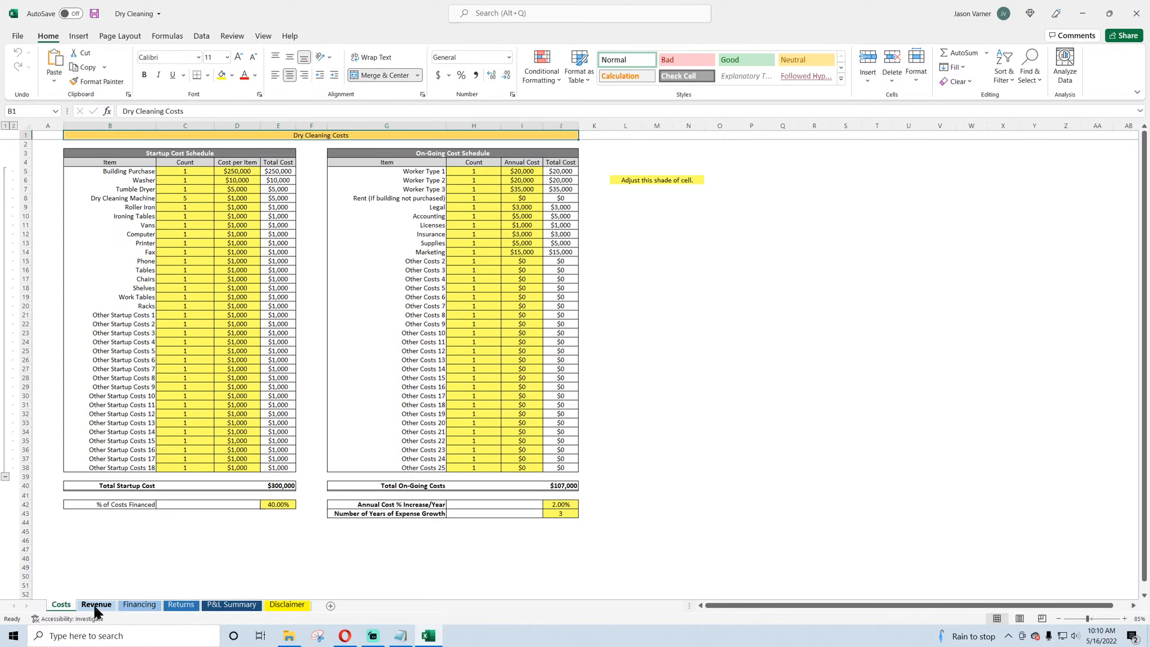
Step: Review the Revenue and Financing sheets of the dry cleaning workbook, and return to the Costs sheet
click(95, 606)
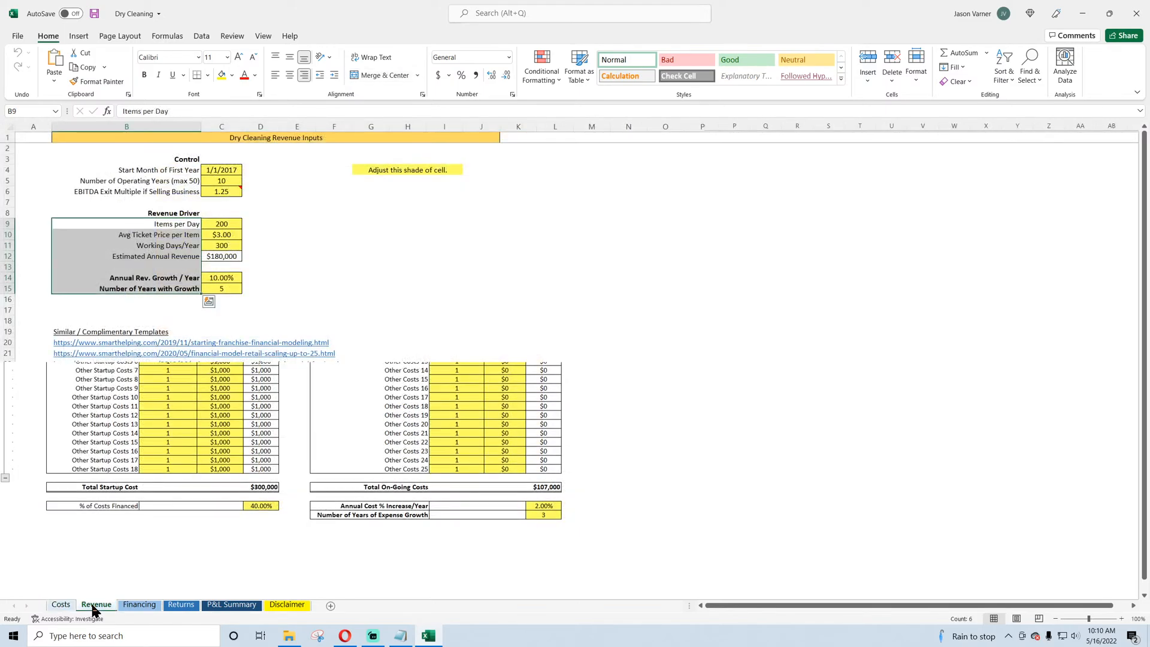
click(139, 604)
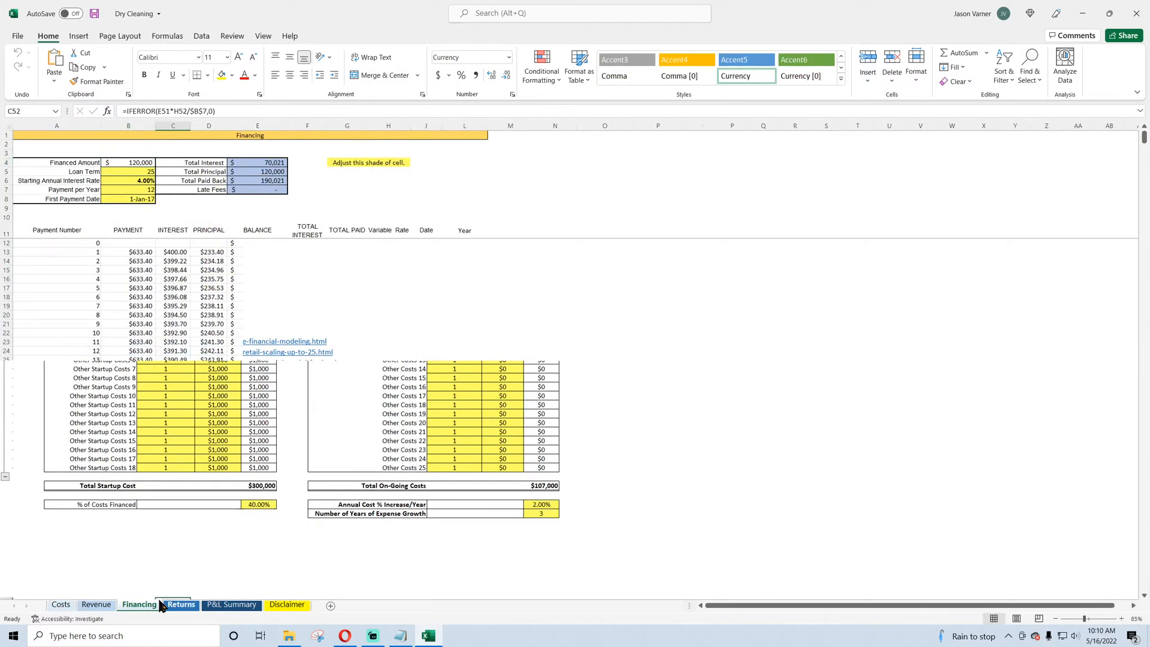
click(60, 605)
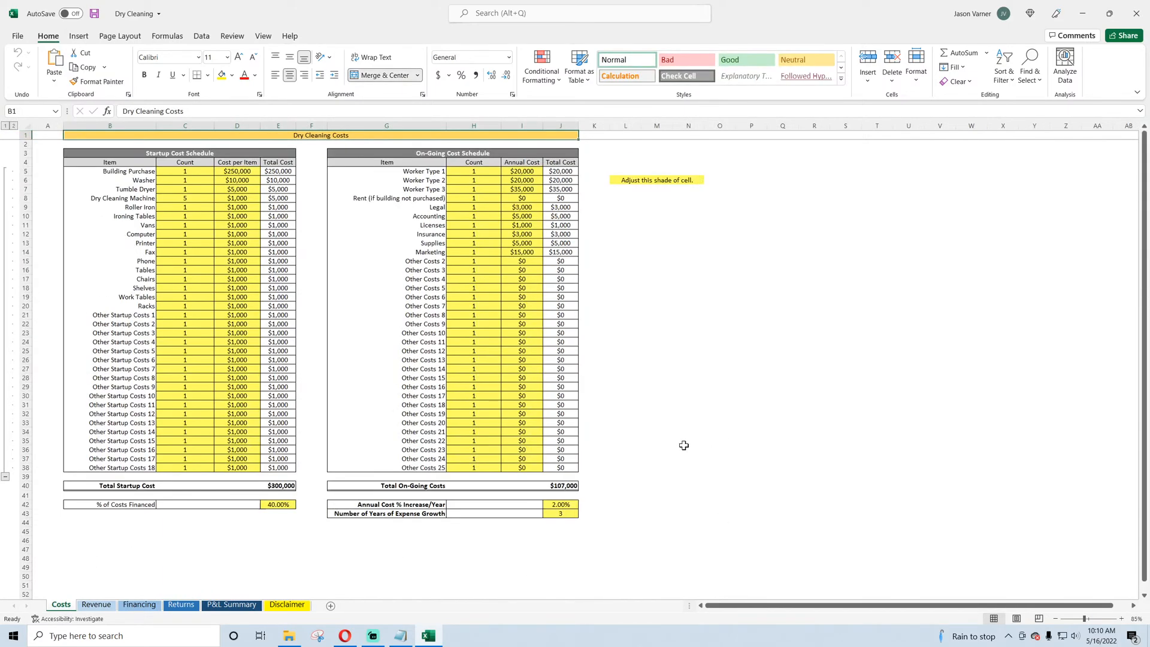
click(658, 477)
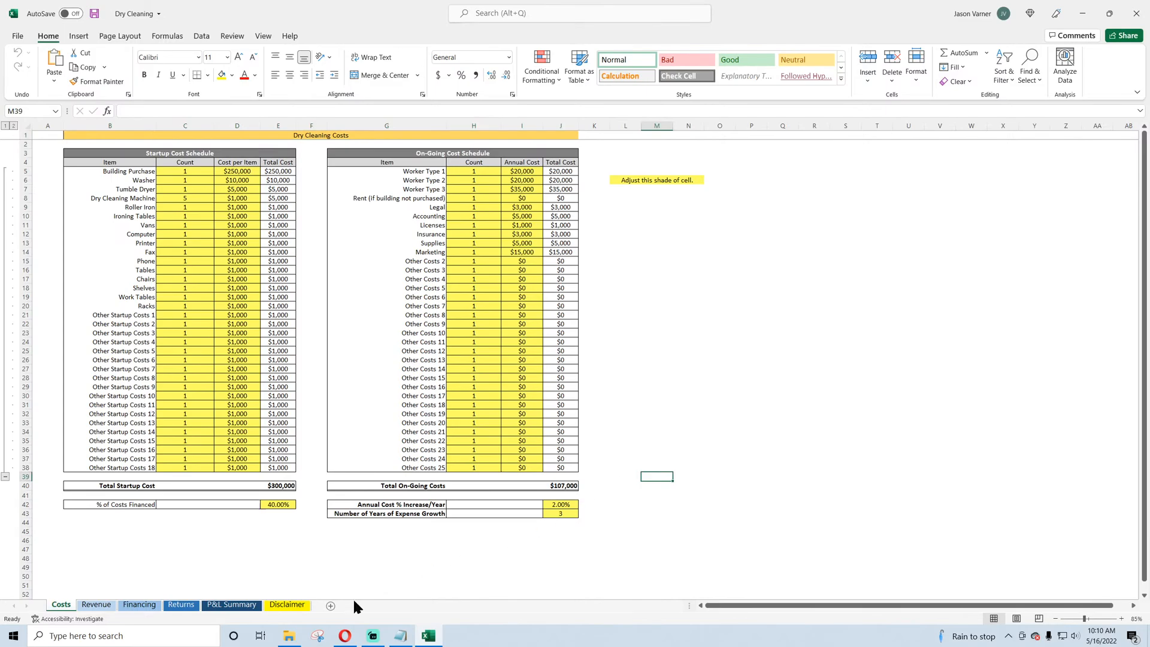
Step: Switch to the Opera browser, copy the web address of the dry cleaning live stream from the refreshed YouTube channel page, and close the stream
click(345, 636)
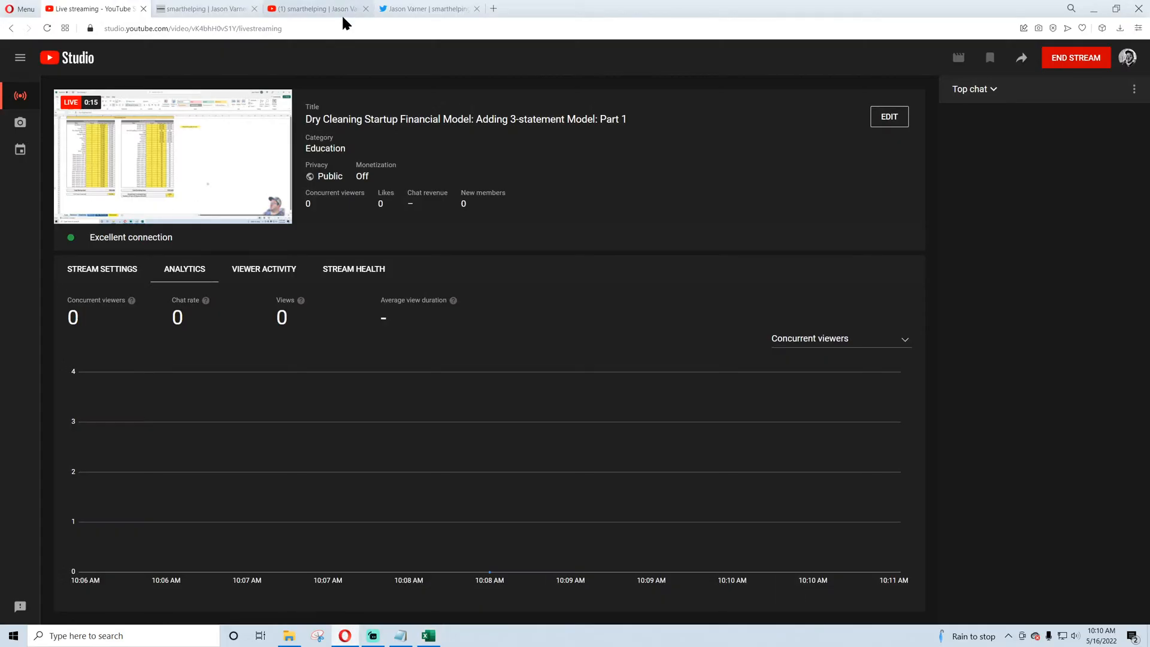
click(314, 9)
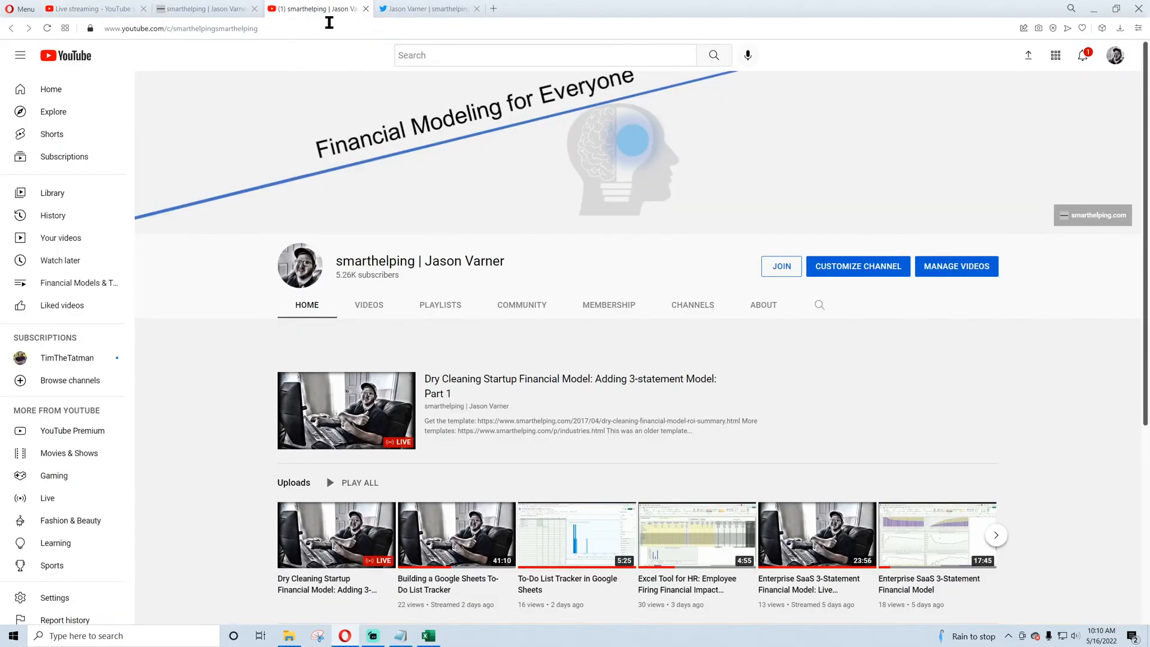
click(47, 29)
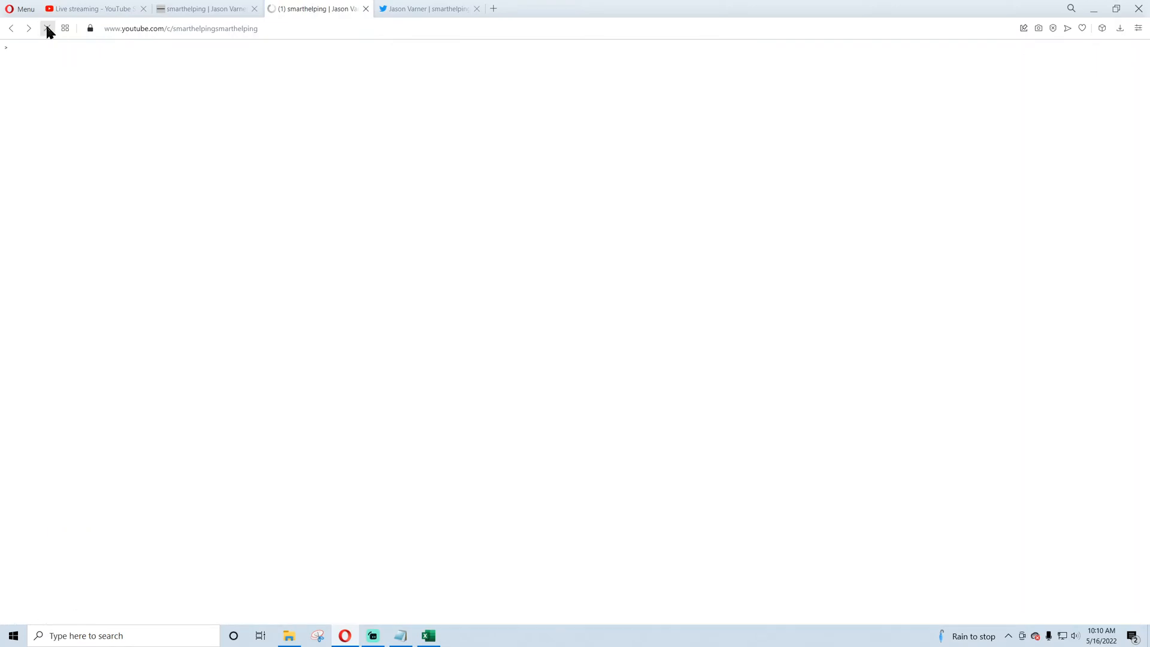
click(465, 346)
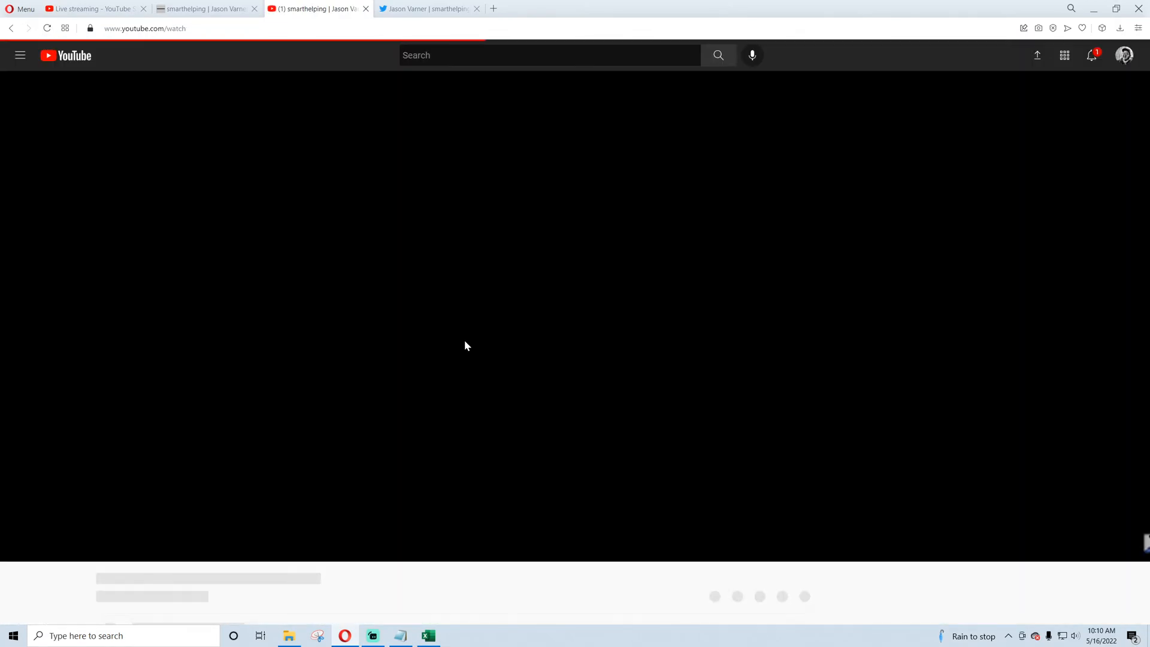
click(295, 29)
right_click(201, 28)
click(229, 71)
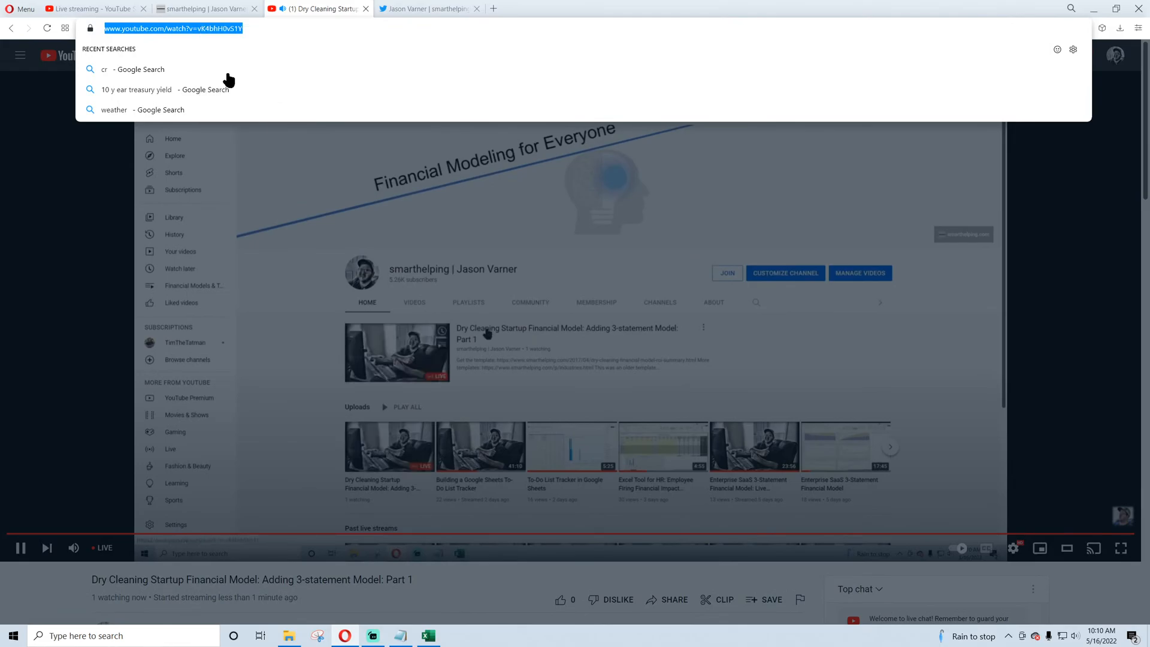
click(366, 9)
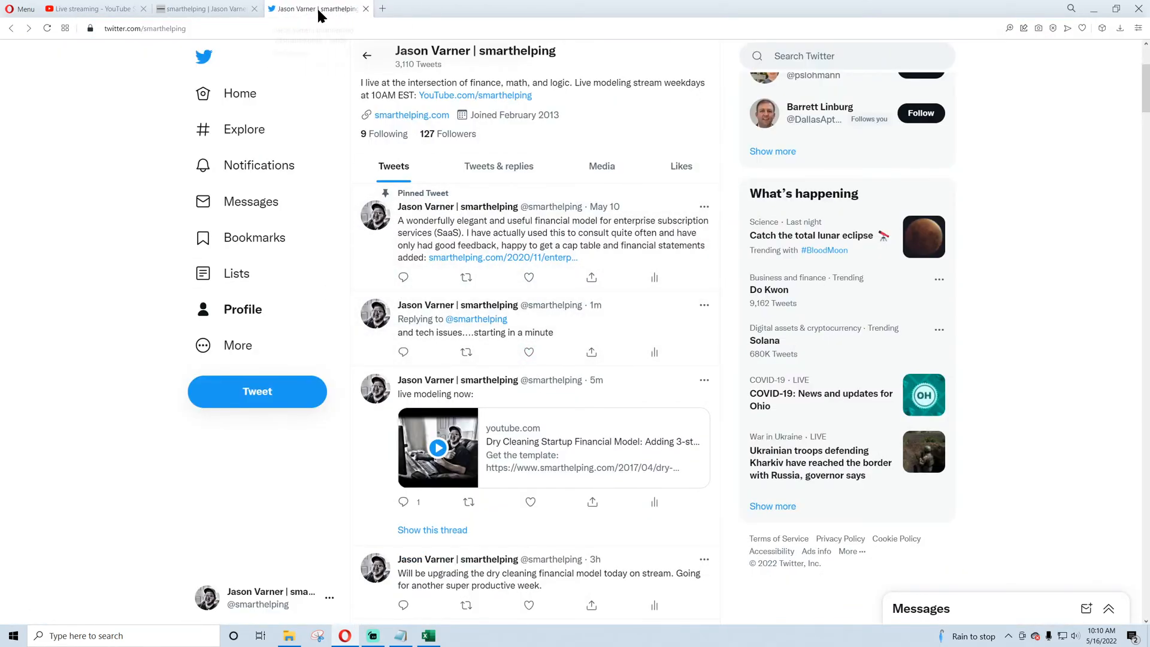
Step: Open the Enterprise SaaS model page on the smarthelping site and read its Recent Update note about financial statements and unearned revenue
click(199, 12)
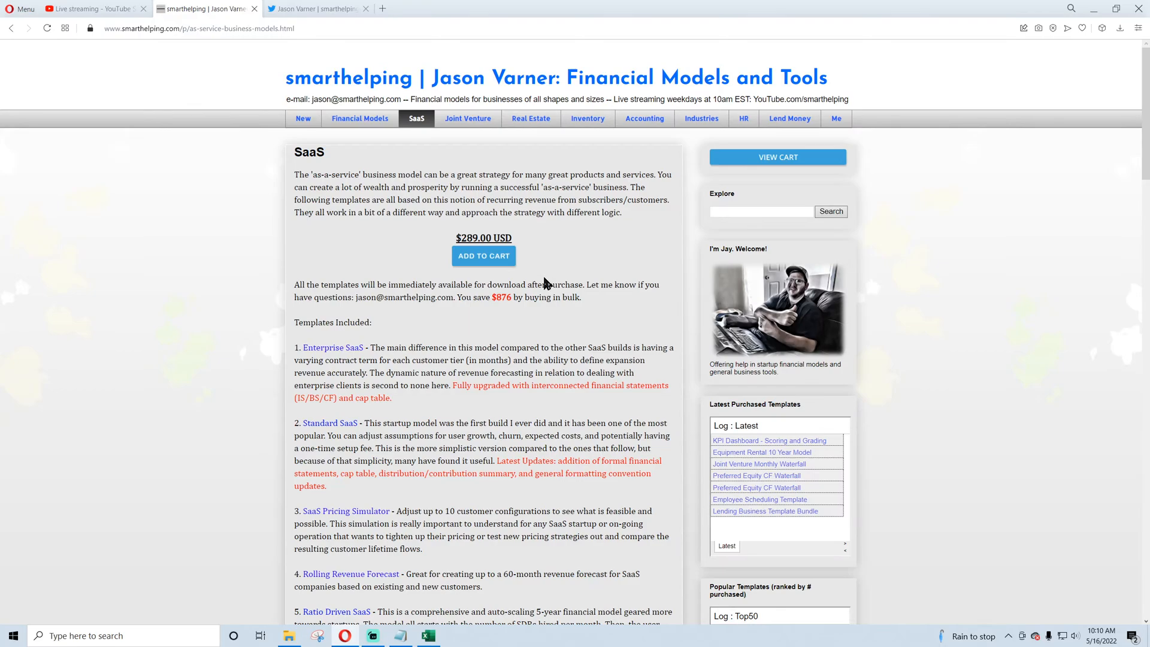
click(345, 348)
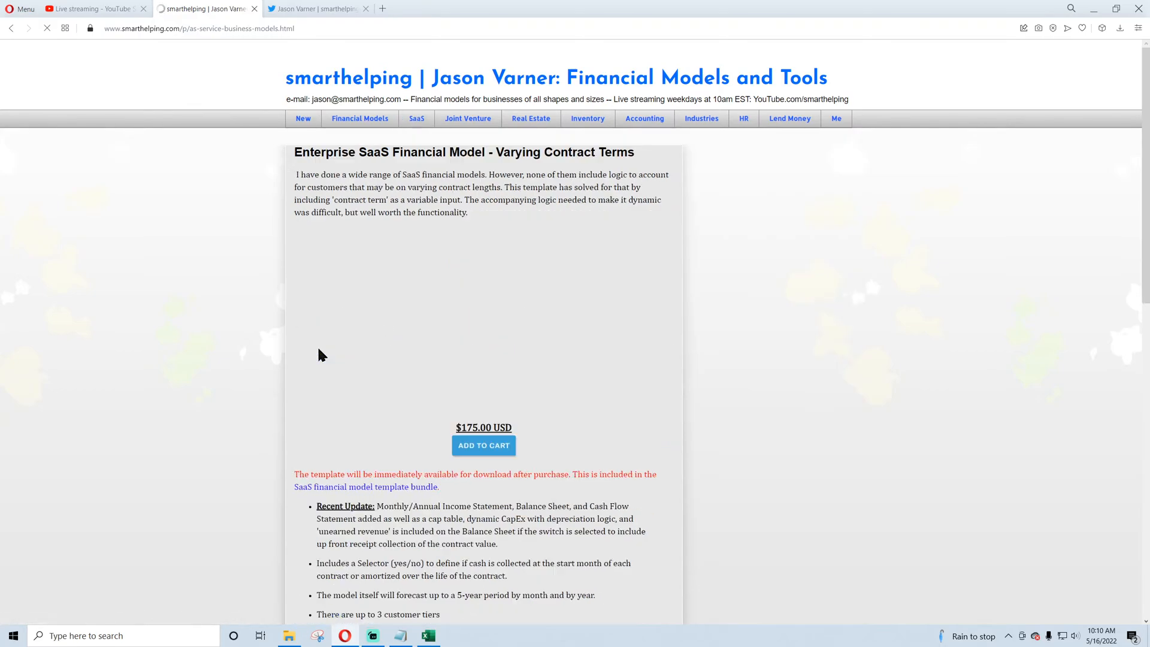
scroll(331, 301, down, 3)
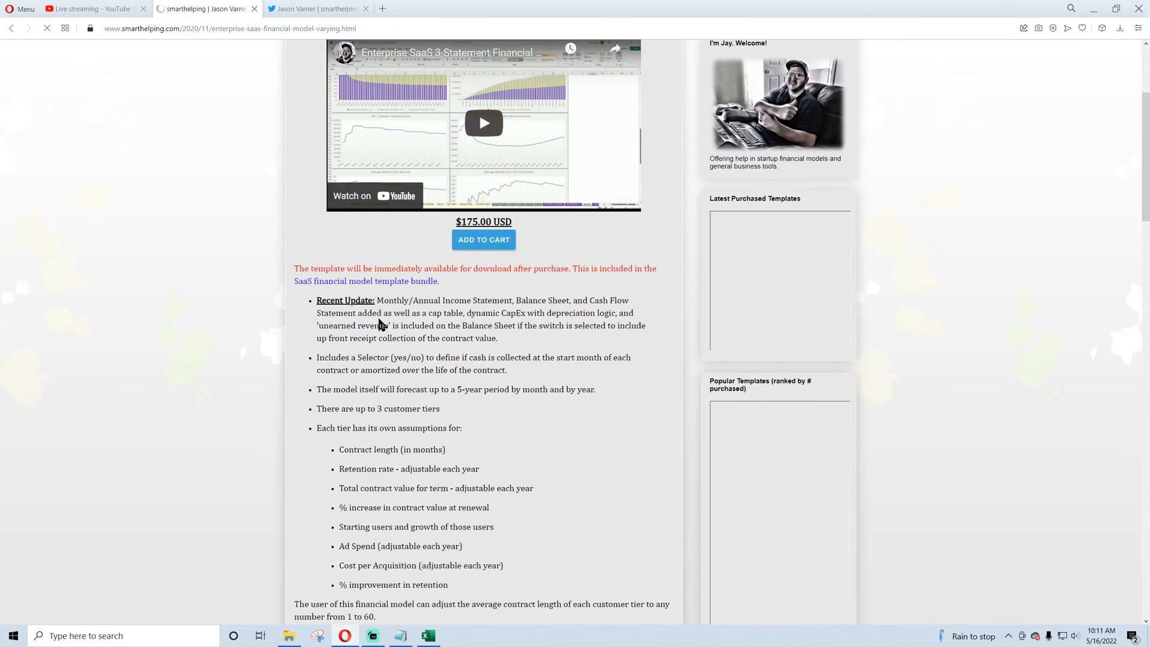
drag(389, 300, 556, 300)
drag(331, 313, 353, 313)
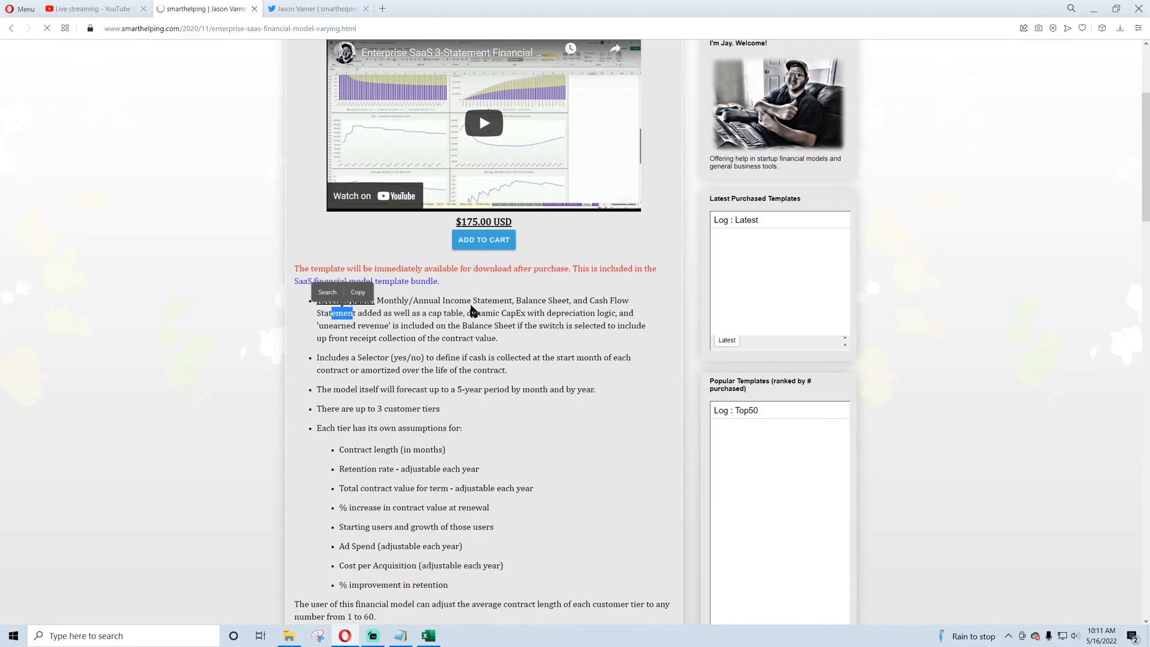
click(518, 304)
drag(518, 304, 572, 301)
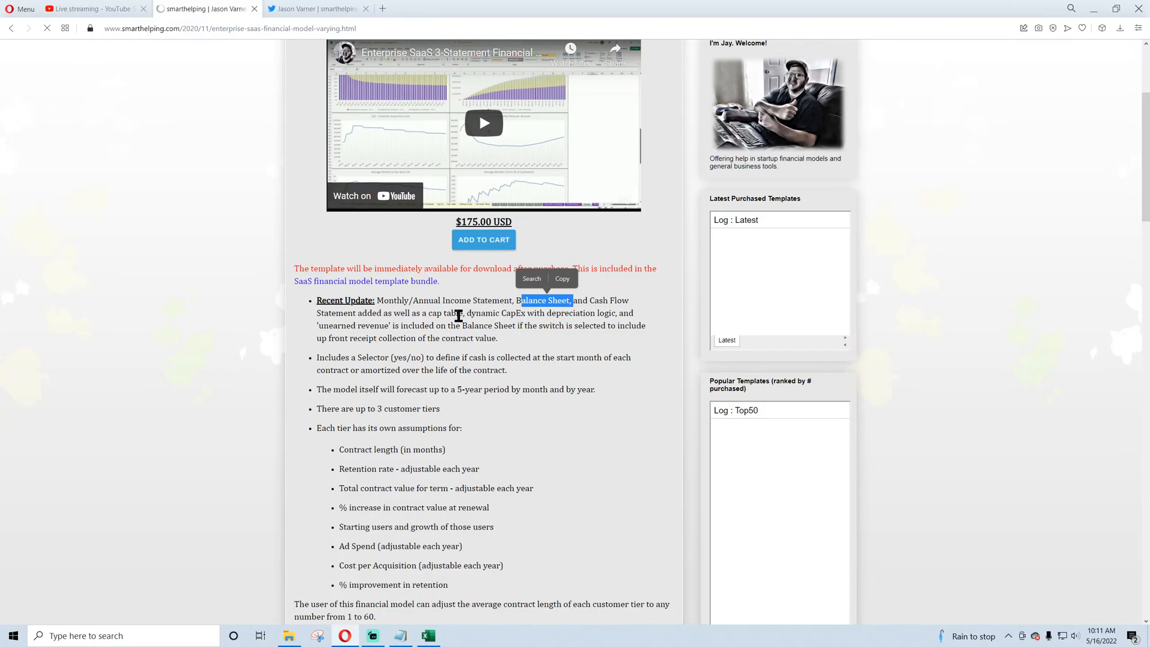
double_click(369, 326)
click(381, 327)
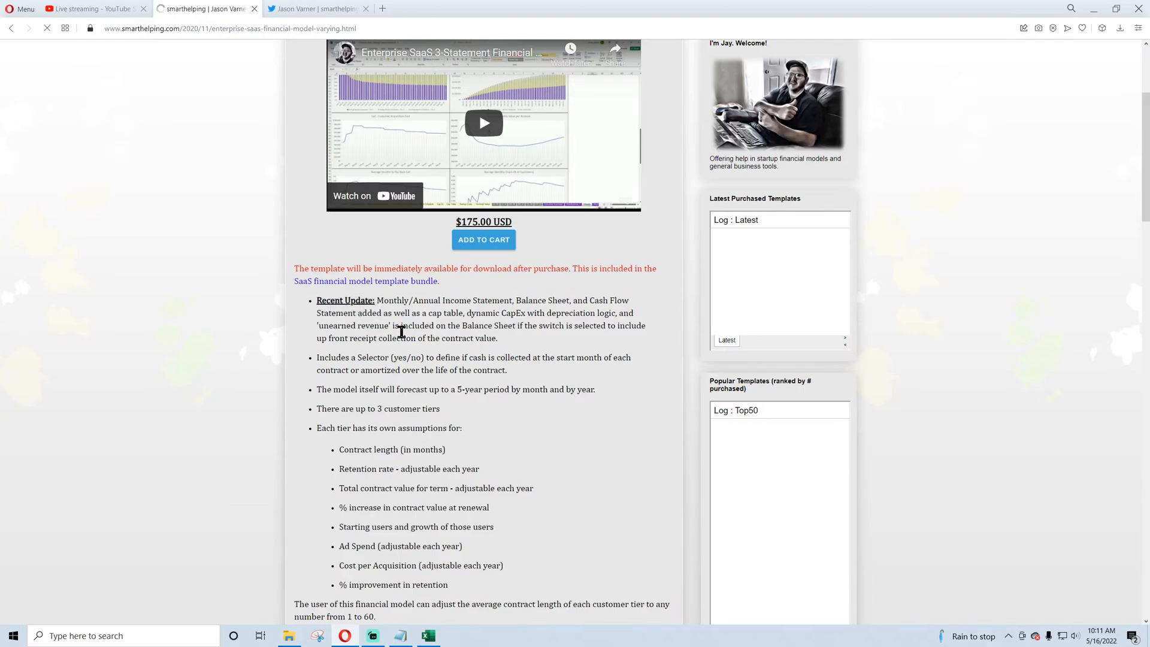
Step: Examine the bullet about the yes/no selector for collecting cash at contract start or amortizing it over the contract
drag(391, 358, 421, 358)
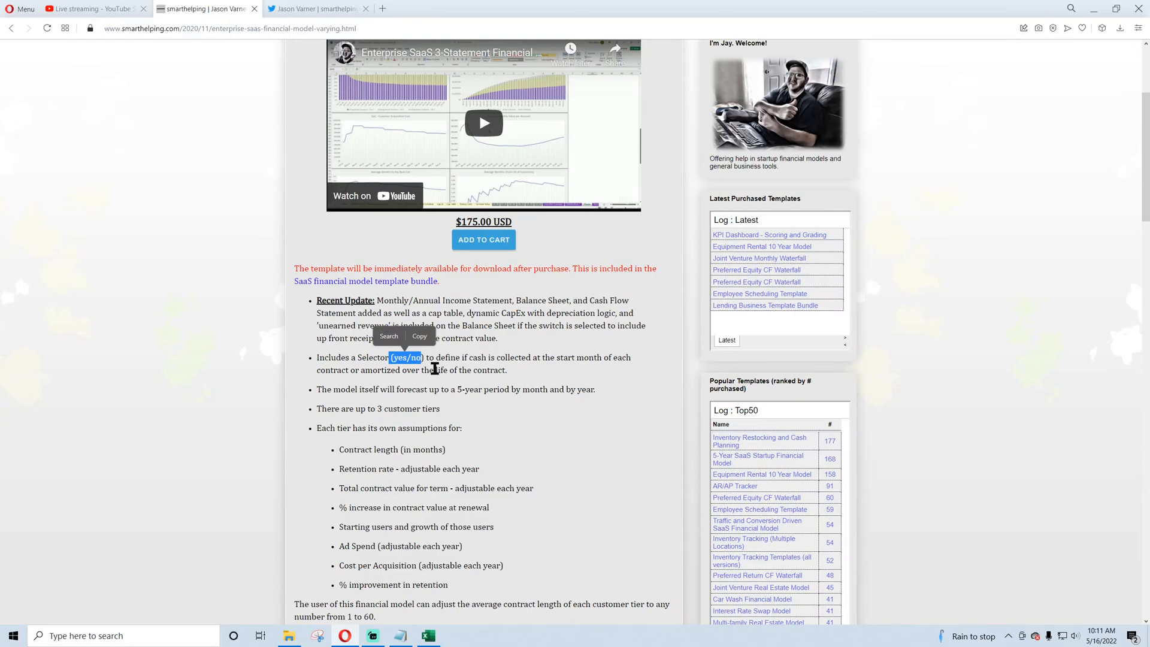
drag(423, 371, 473, 371)
click(397, 358)
drag(391, 358, 422, 358)
click(487, 323)
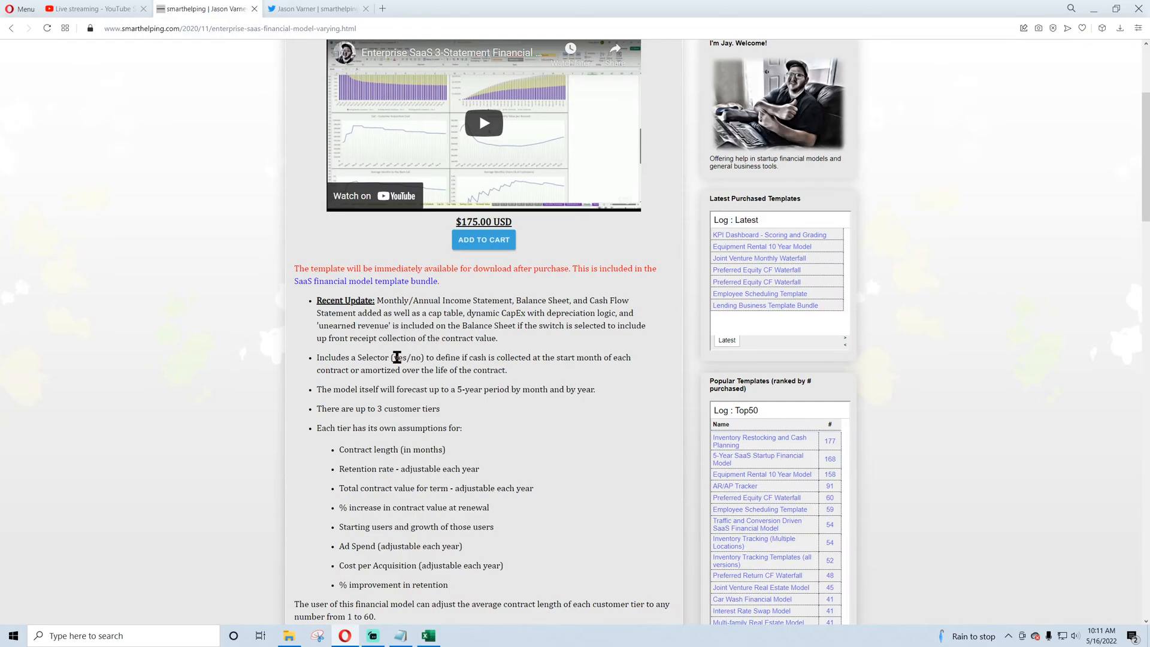
drag(392, 358, 421, 358)
click(422, 373)
Step: Check the Enterprise SaaS template's price and reread its Recent Update details on statements and dynamic CapEx
scroll(419, 311, up, 3)
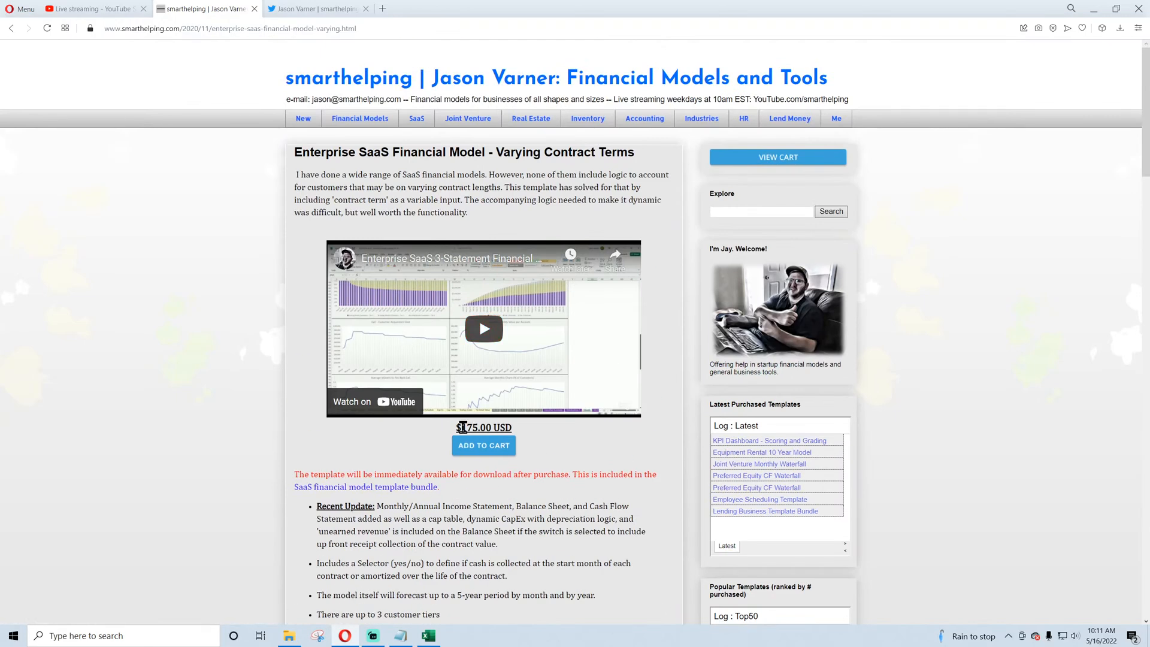
drag(460, 427, 505, 427)
click(412, 458)
scroll(422, 380, down, 3)
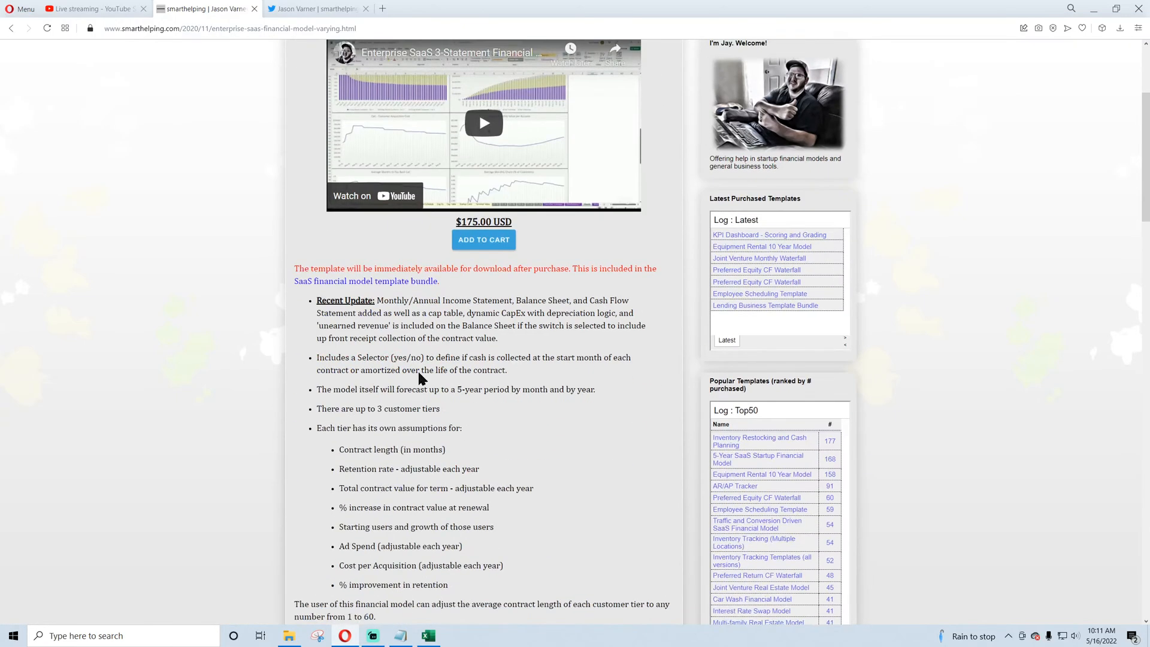
drag(388, 300, 507, 313)
click(475, 313)
click(564, 313)
scroll(423, 443, up, 3)
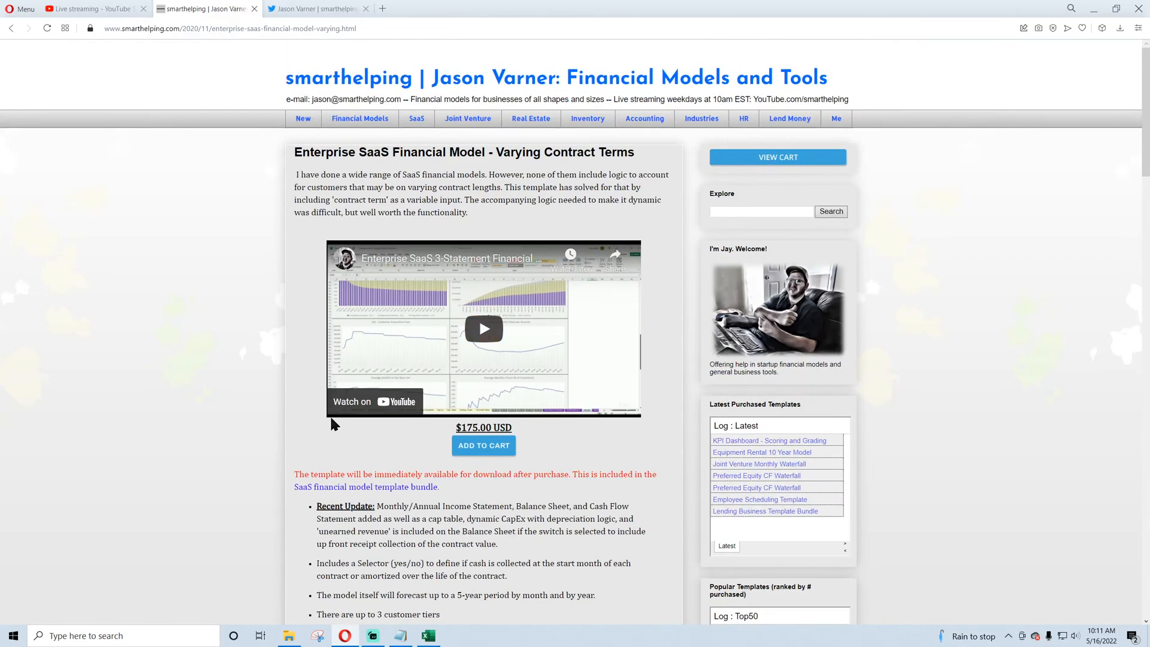
Step: Open the "HR Tool: Expected Savings from Terminations" page from the site's newest posts
click(302, 123)
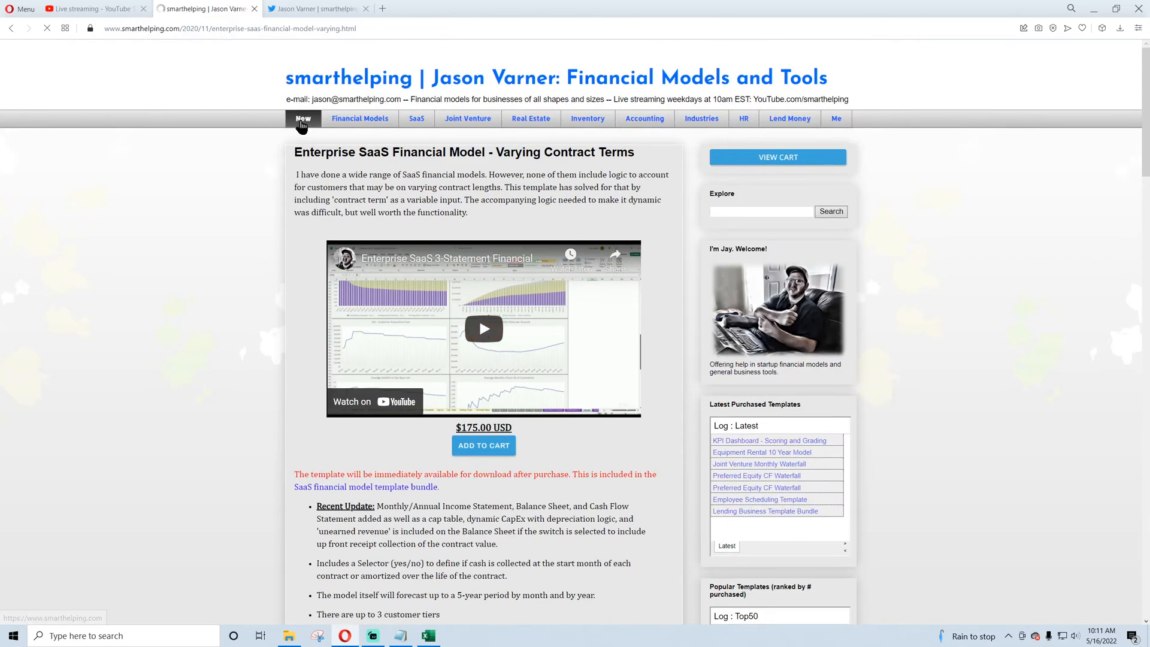
click(423, 157)
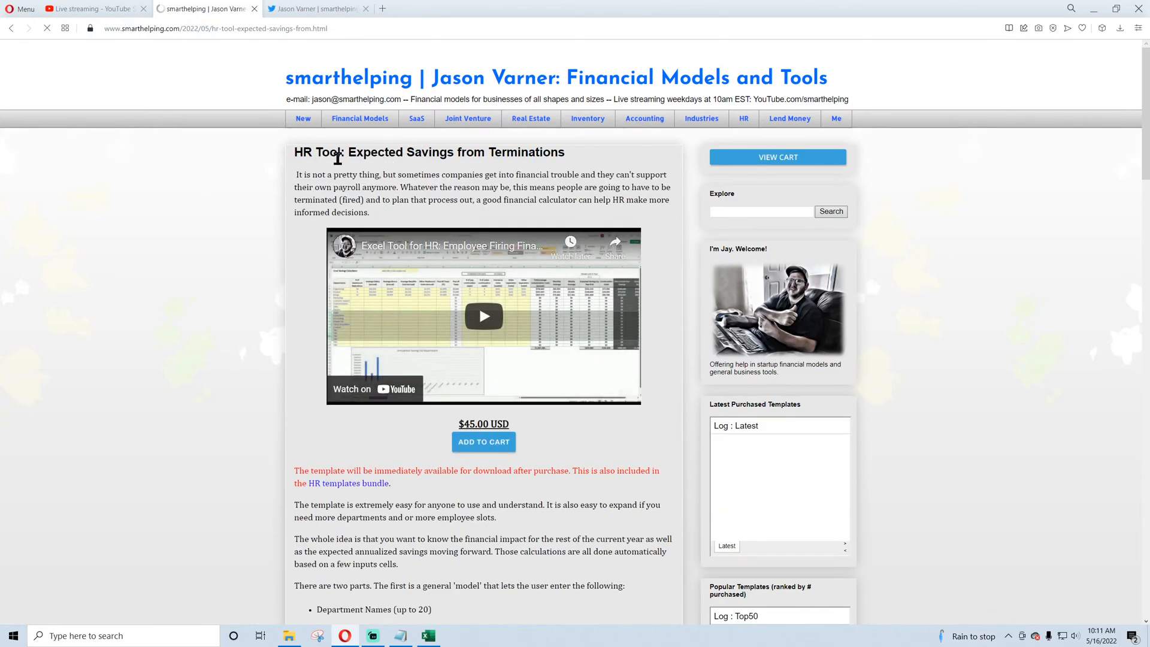
drag(488, 153, 549, 153)
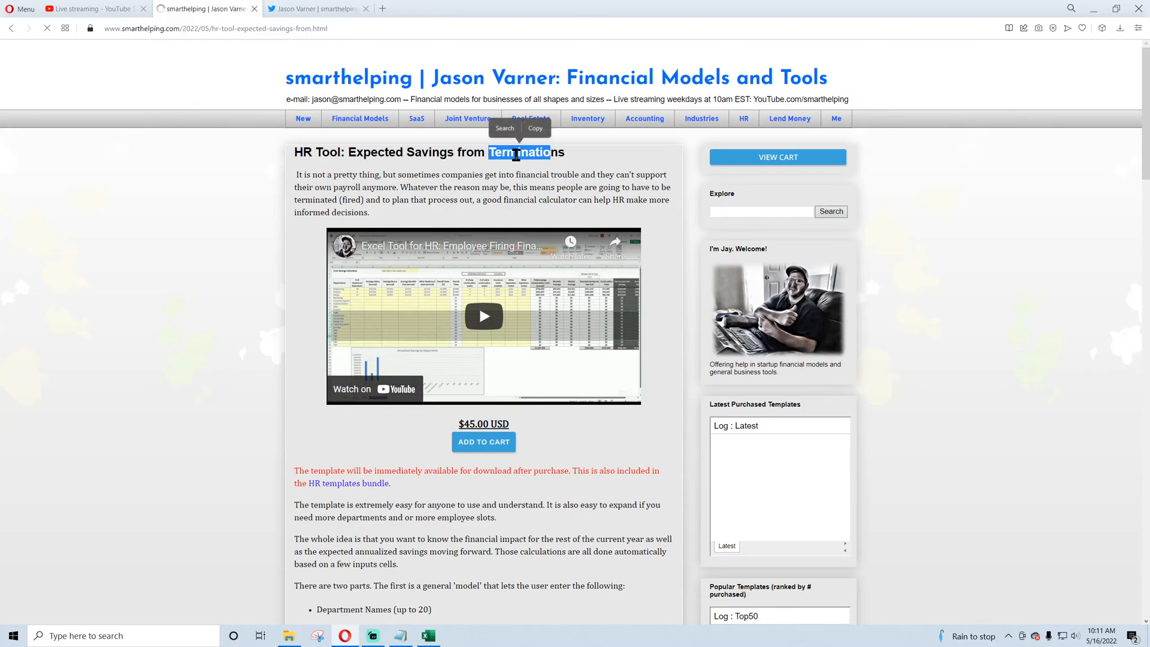
click(517, 154)
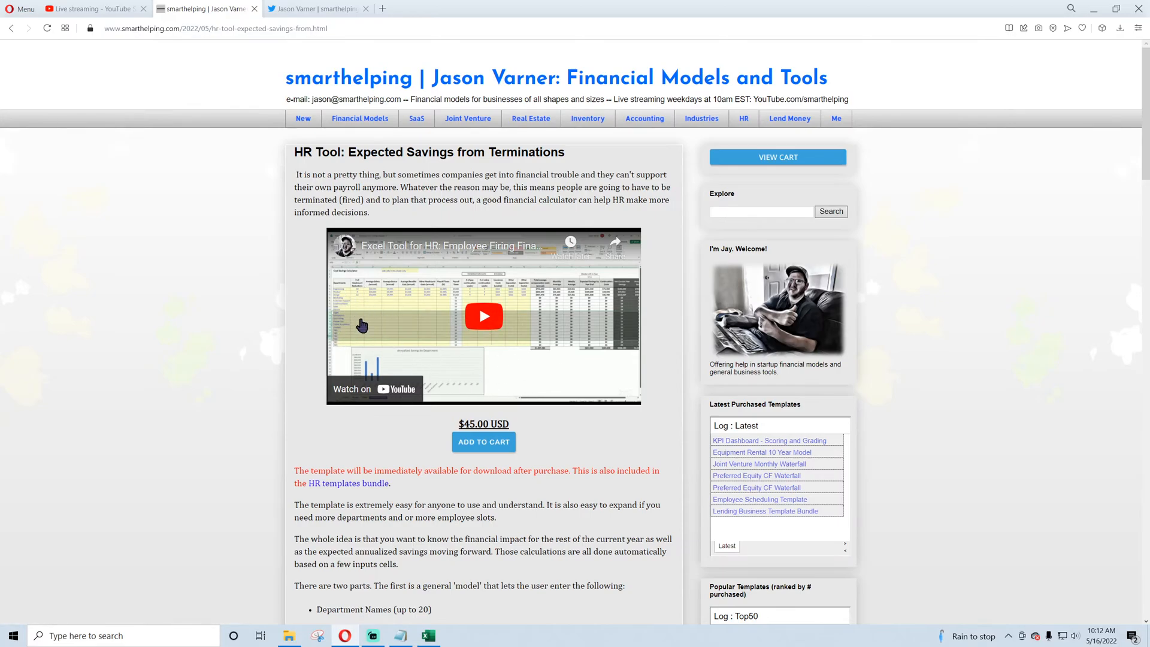
Step: Skim the HR tool page and examine its introductory paragraph about planning terminations
scroll(446, 506, down, 7)
scroll(467, 500, up, 7)
drag(370, 214, 339, 200)
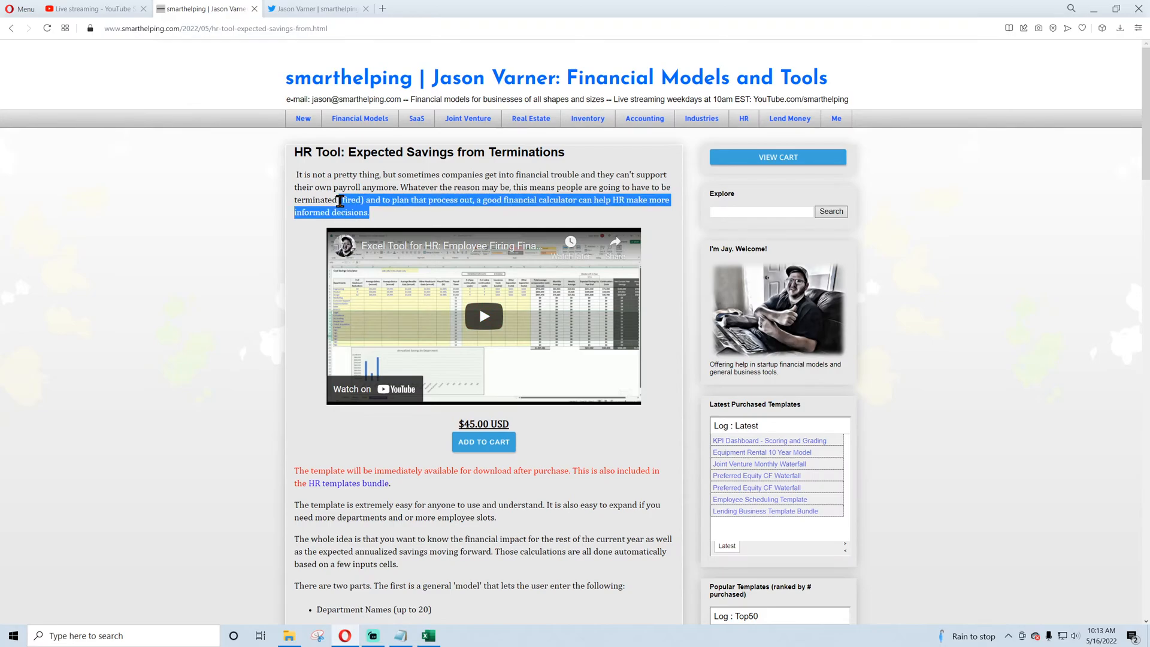
click(382, 201)
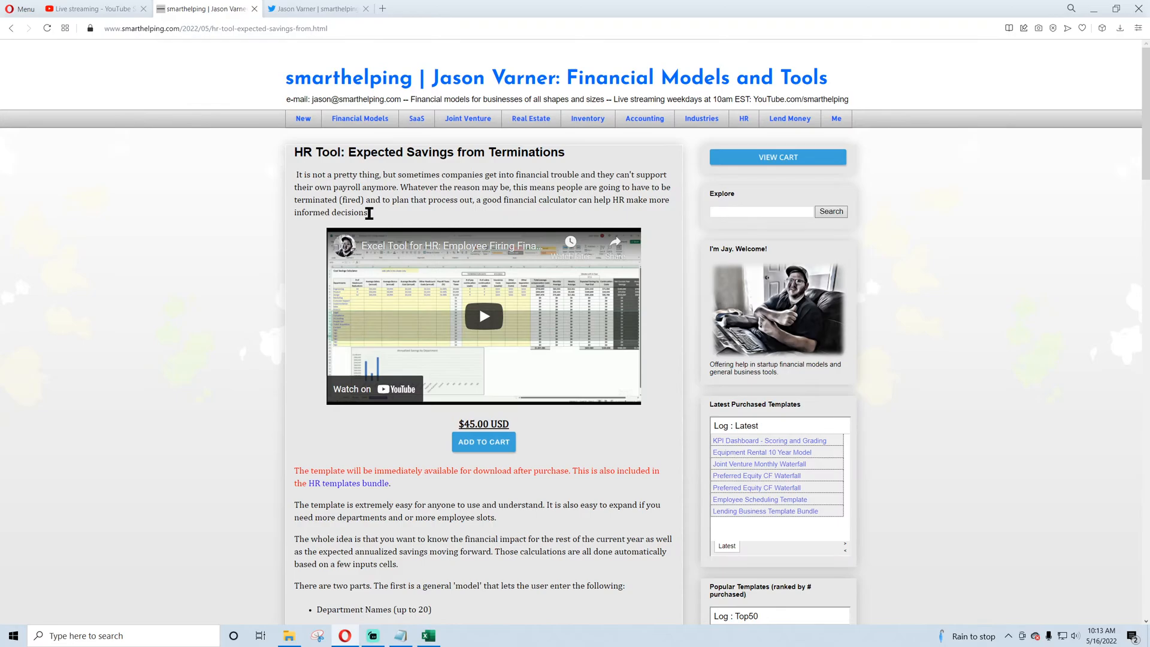
drag(367, 214, 477, 187)
click(386, 199)
Step: Search the site for "to-do list" and open the page "The Ultimate To-Do List Tracking Tool - Google Sheets"
click(751, 213)
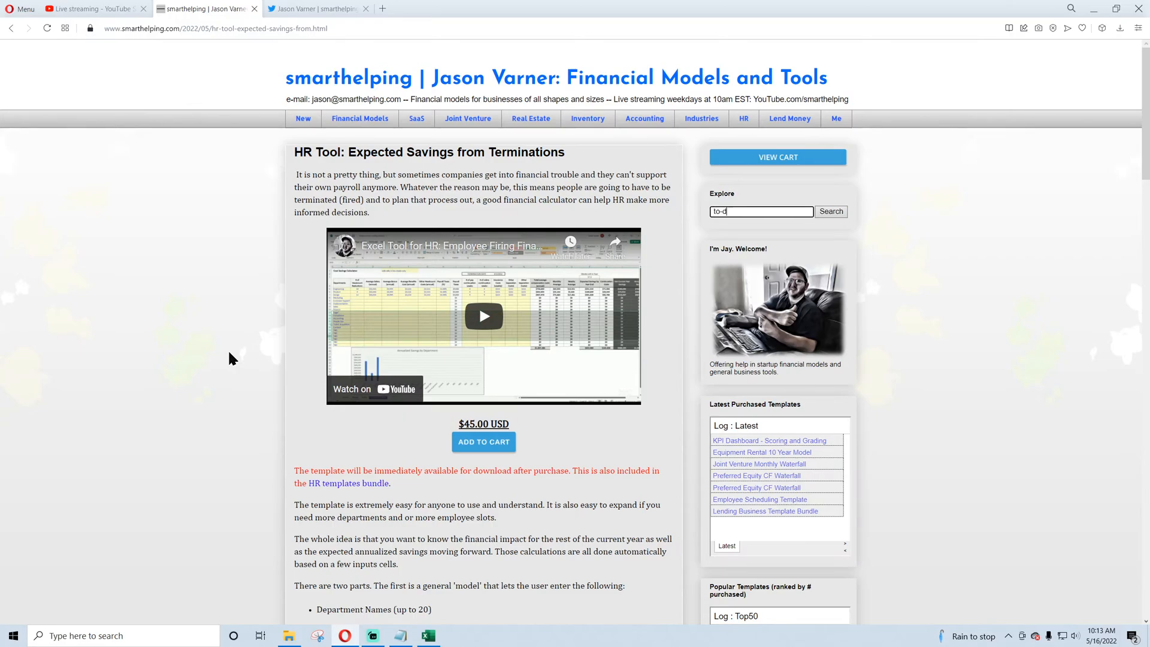
text(to-do list)
key(Return)
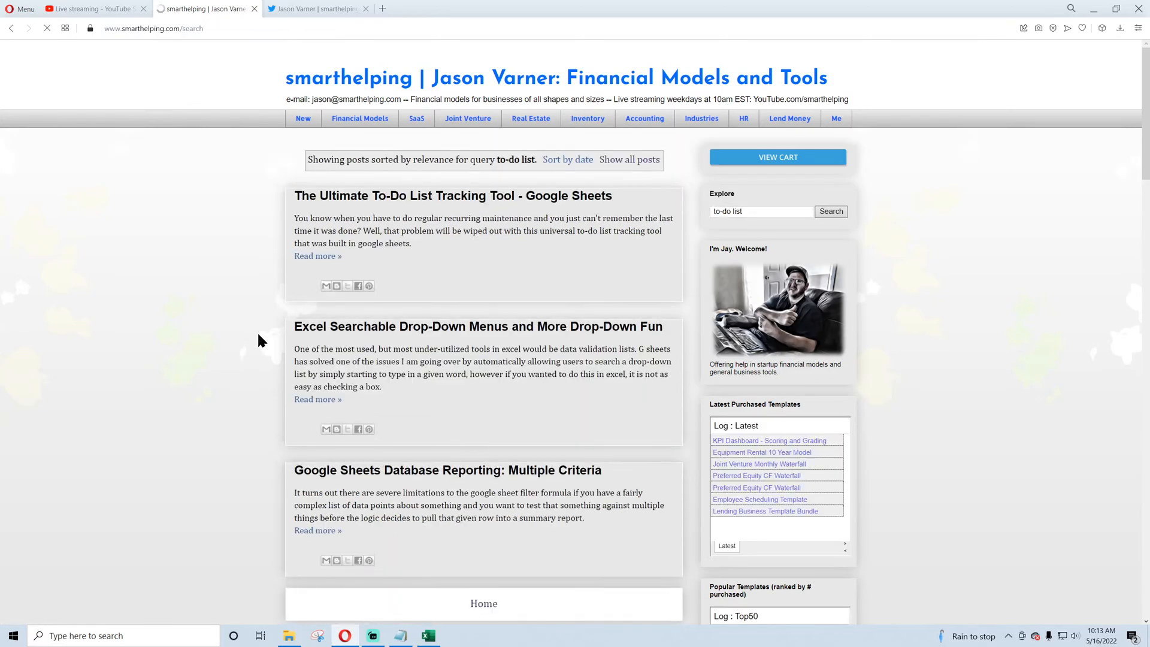
click(326, 198)
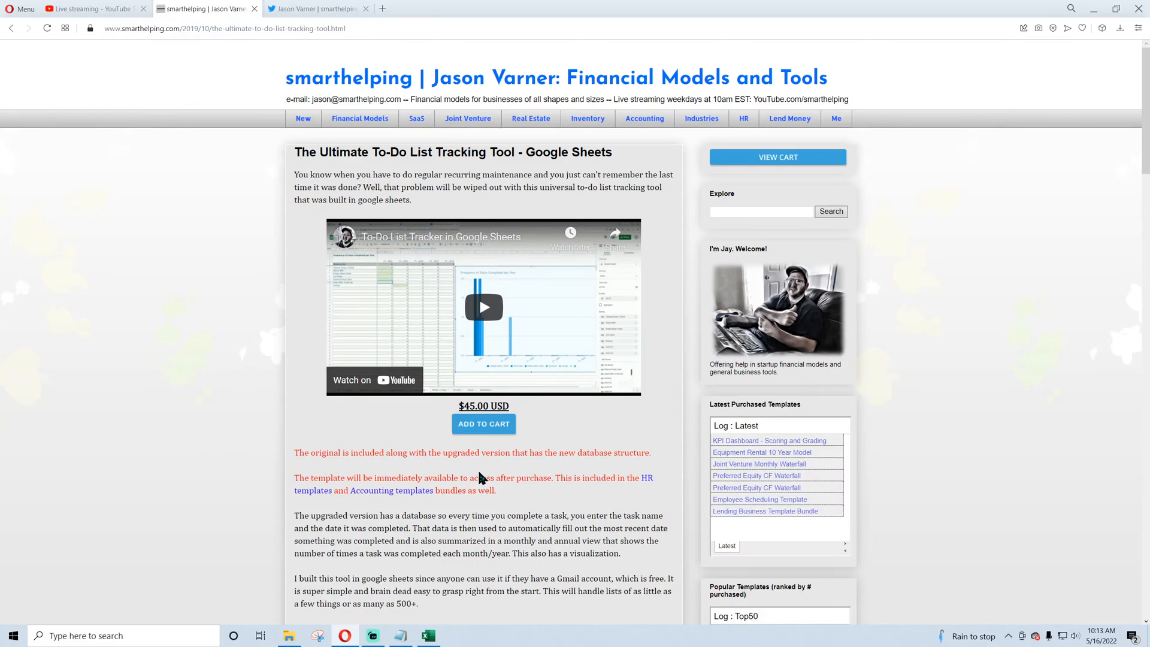
Step: Read the to-do list tool's notes on immediate template access and the included original version
drag(478, 477, 438, 477)
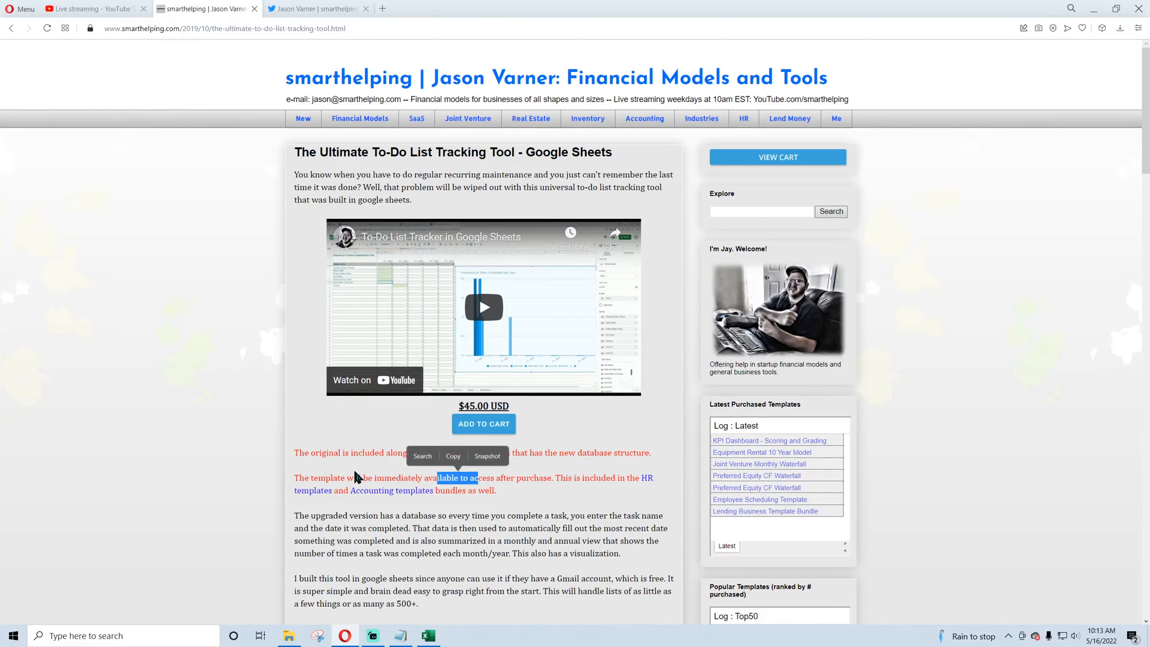
drag(317, 478, 381, 478)
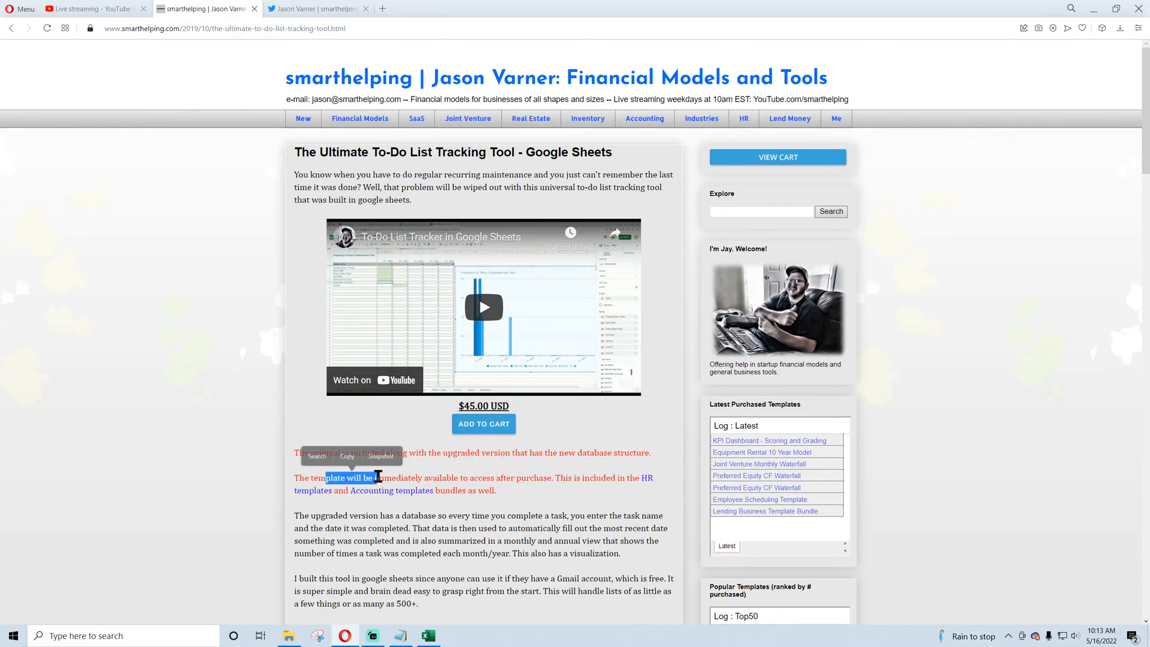
click(395, 478)
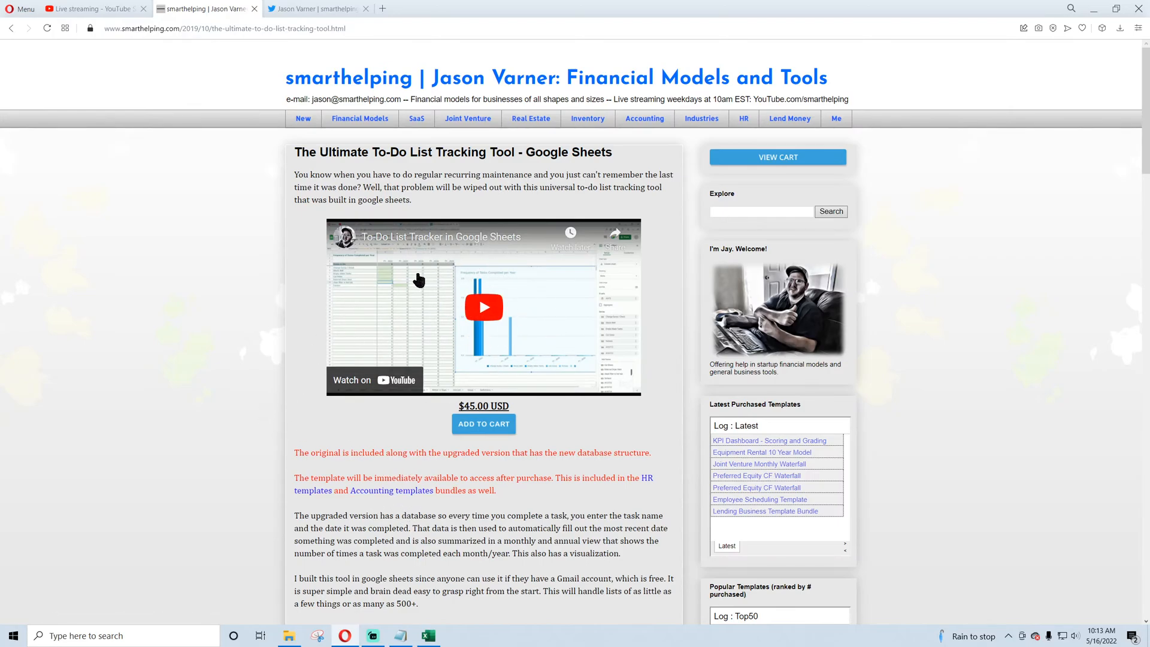
drag(329, 453, 392, 452)
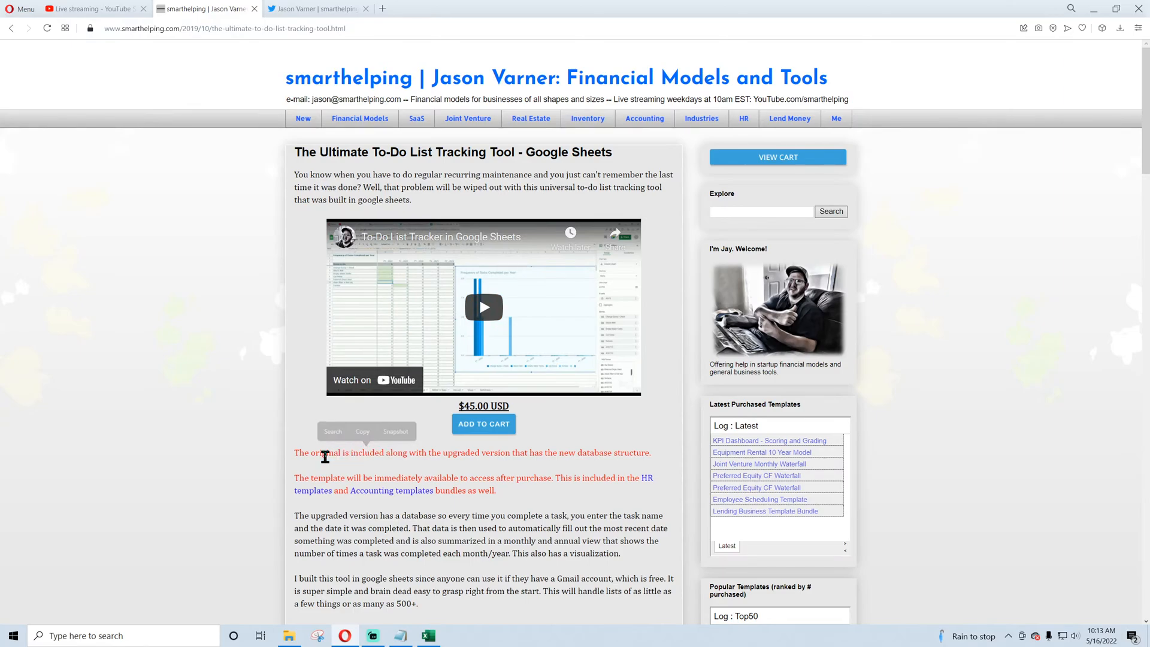
drag(321, 453, 382, 451)
drag(312, 452, 351, 466)
click(326, 452)
drag(368, 454, 368, 477)
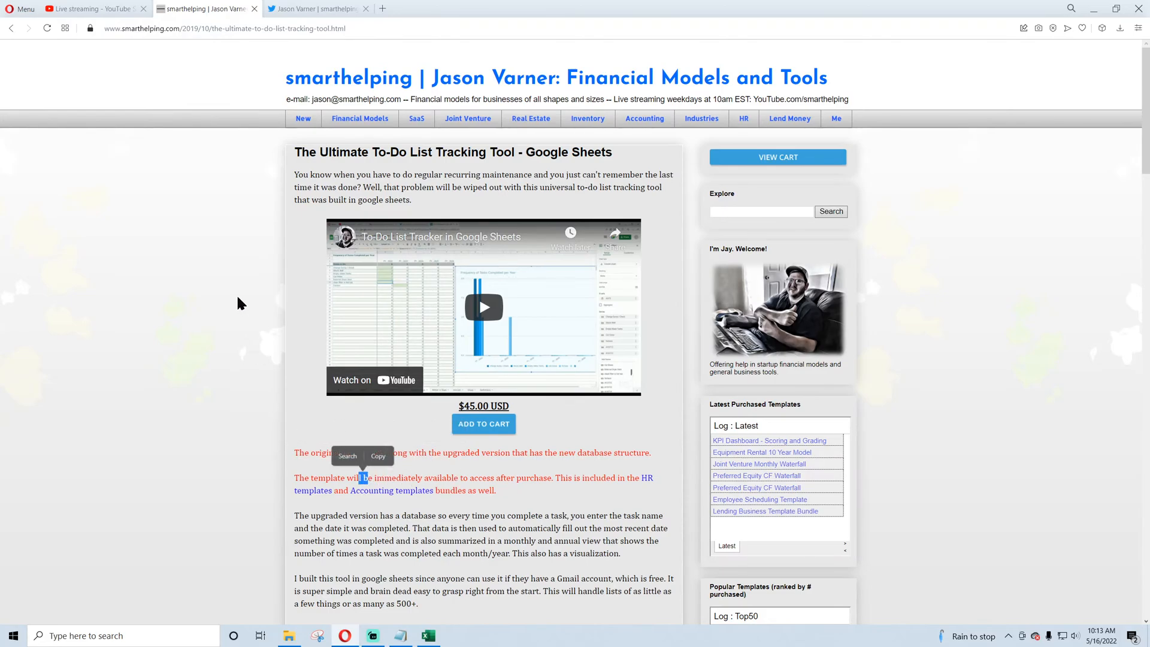
Step: Reread the red notes on what the to-do list tool purchase includes
click(218, 257)
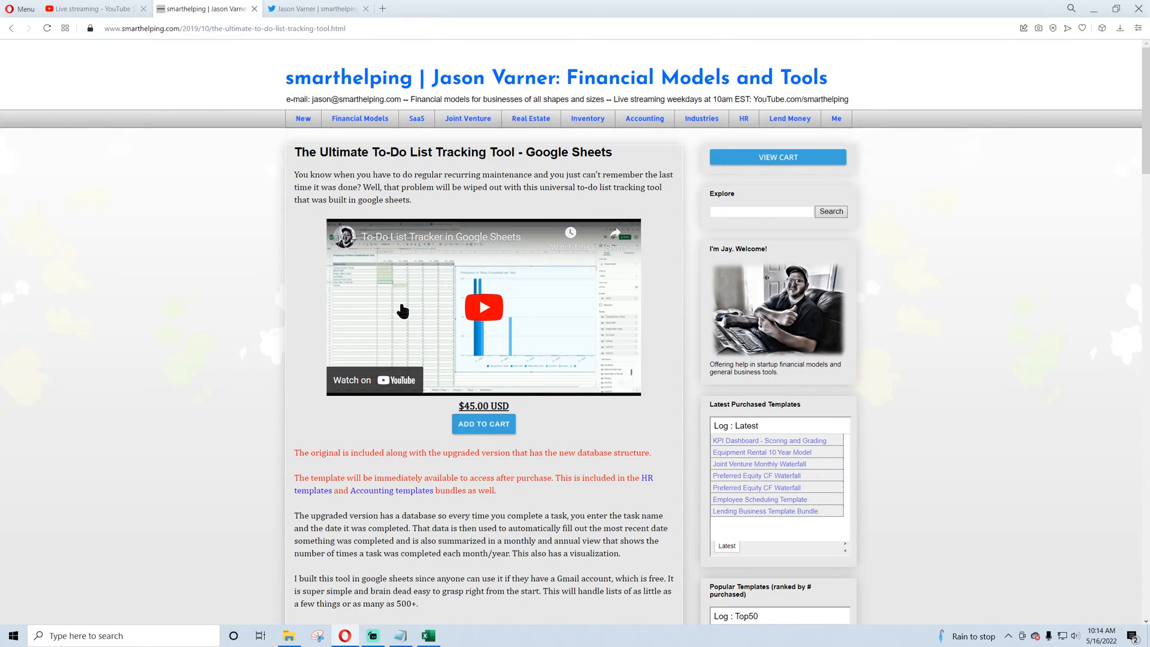
drag(308, 454, 482, 468)
click(486, 485)
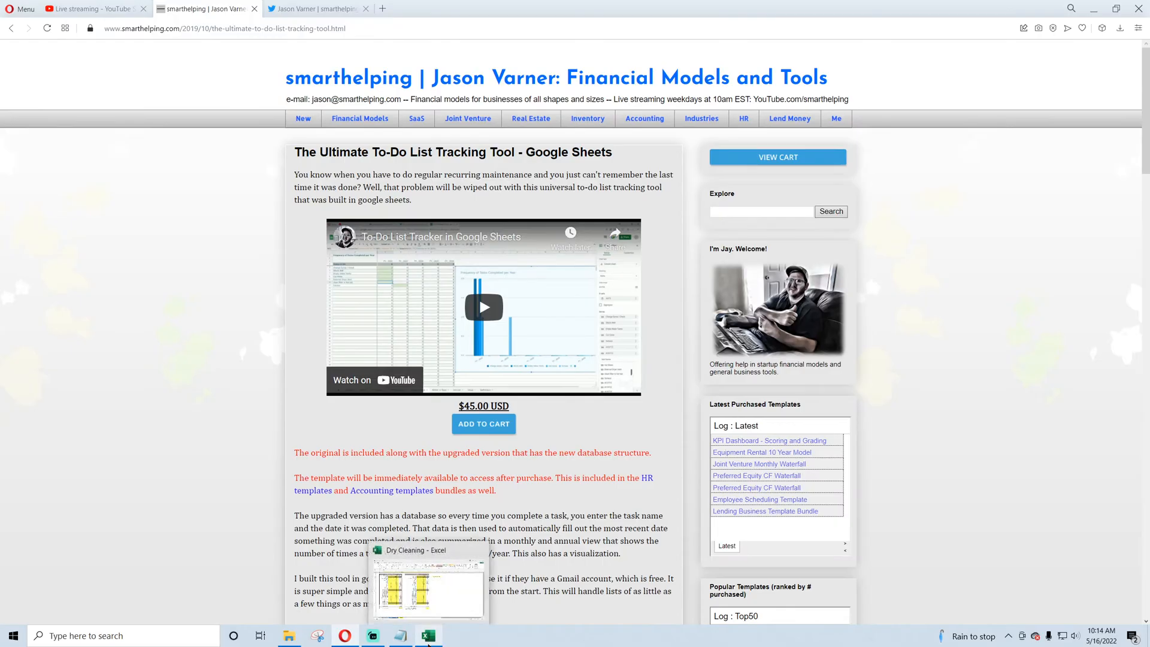
Step: Open the Dry Cleaning model's page from the site's Industries template list
click(429, 642)
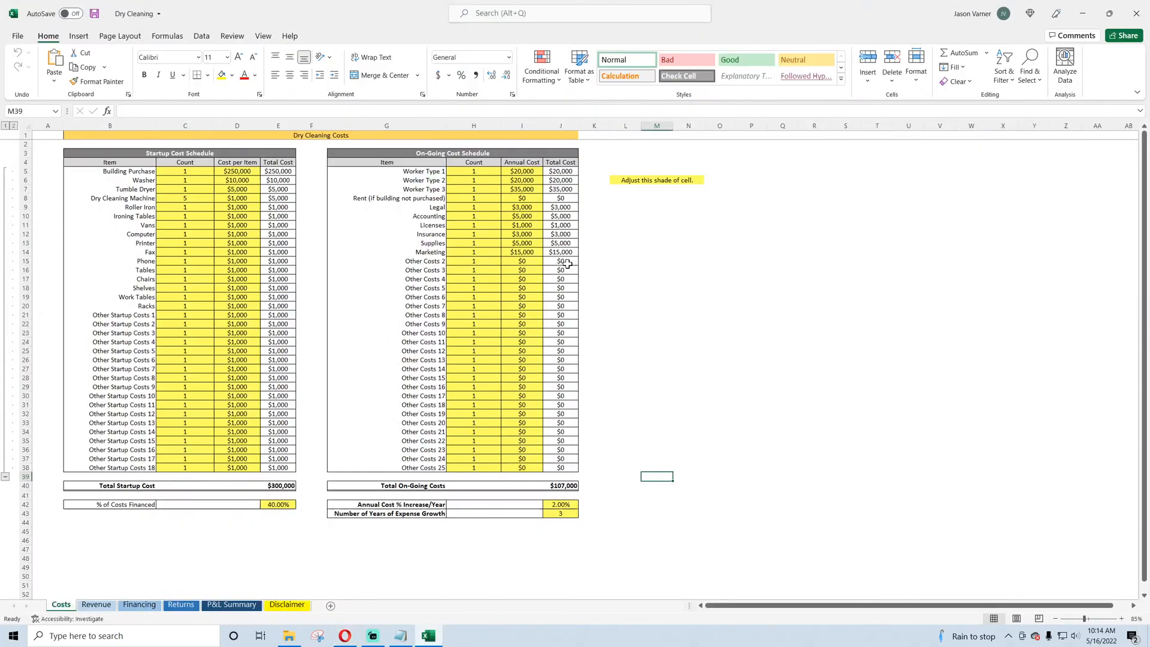
click(429, 642)
click(698, 120)
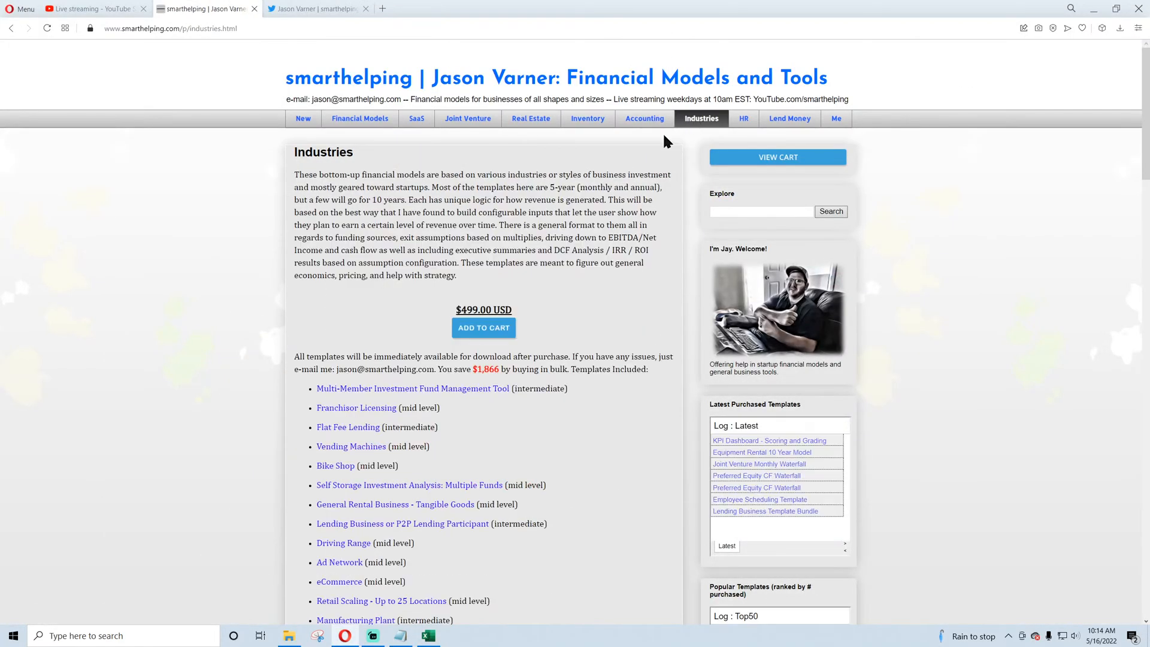
scroll(369, 316, down, 10)
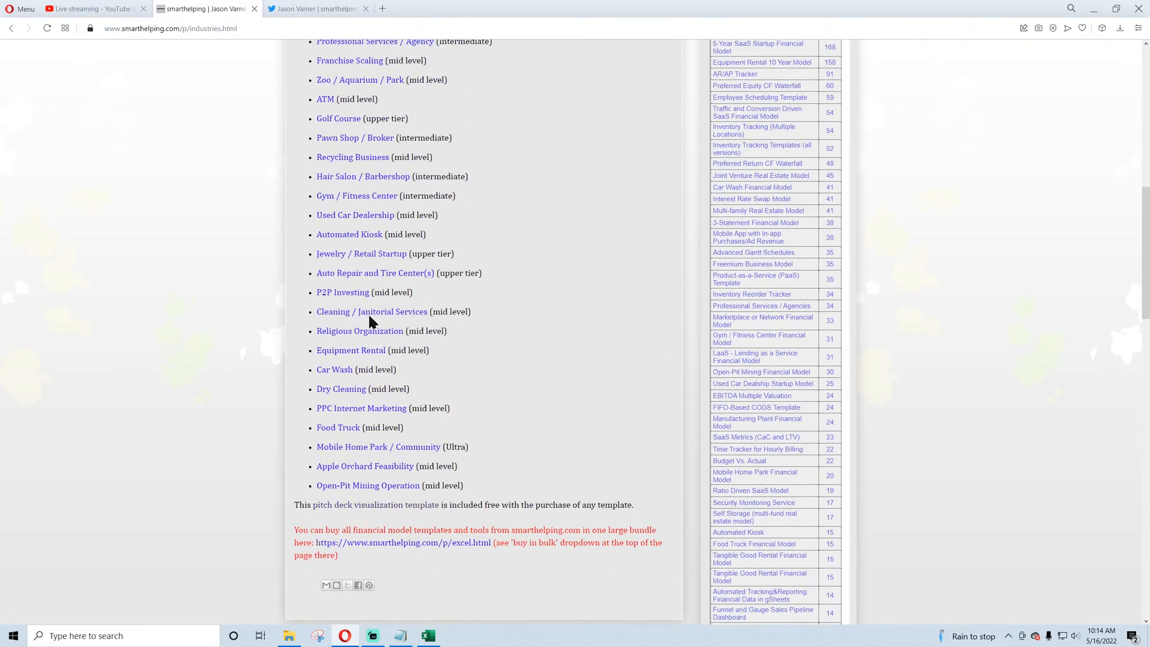
click(347, 391)
Step: Examine the dry cleaning model page's price and its description of the five-tab structure
drag(467, 406, 499, 406)
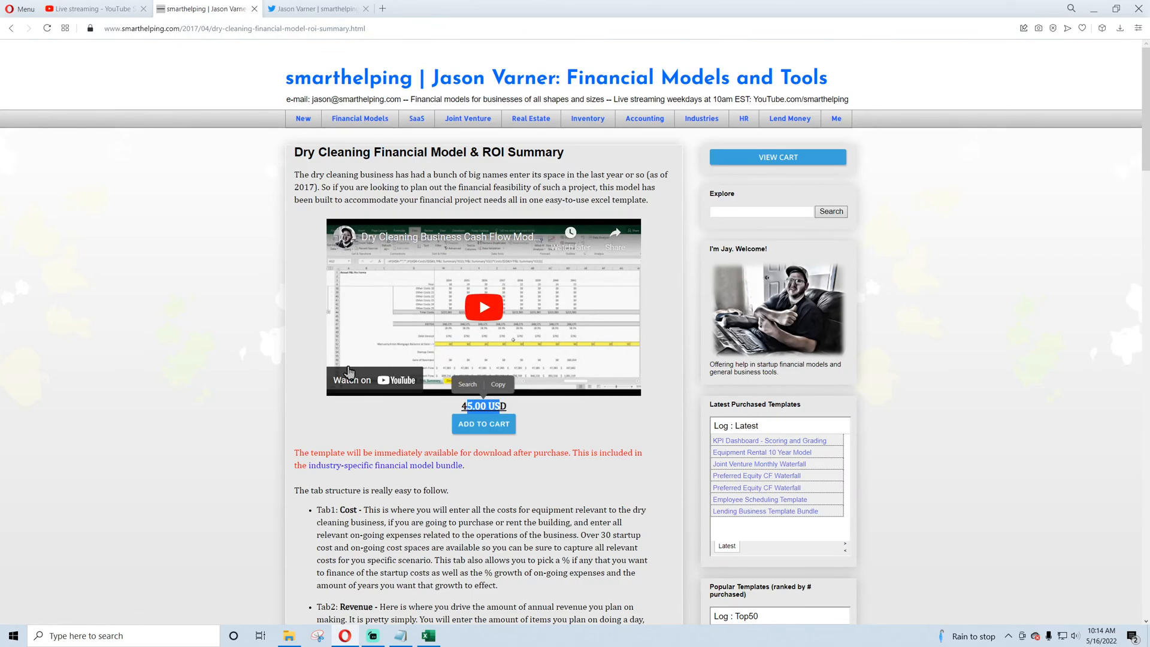
scroll(349, 372, down, 3)
drag(349, 304, 381, 304)
scroll(386, 359, down, 3)
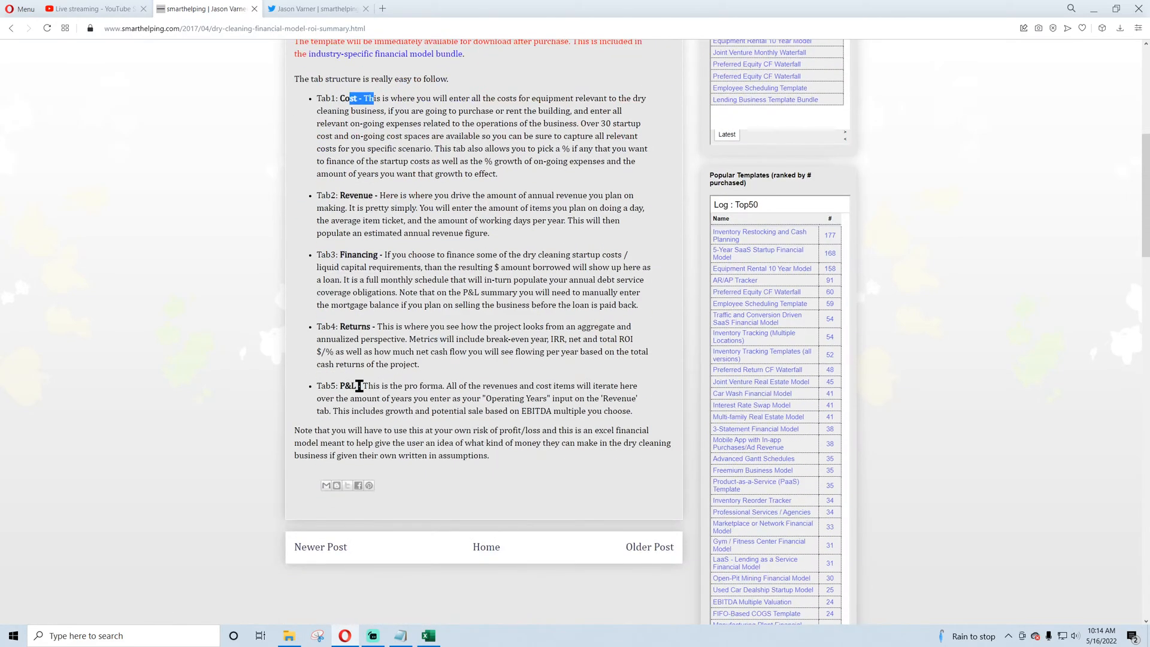
scroll(386, 377, up, 7)
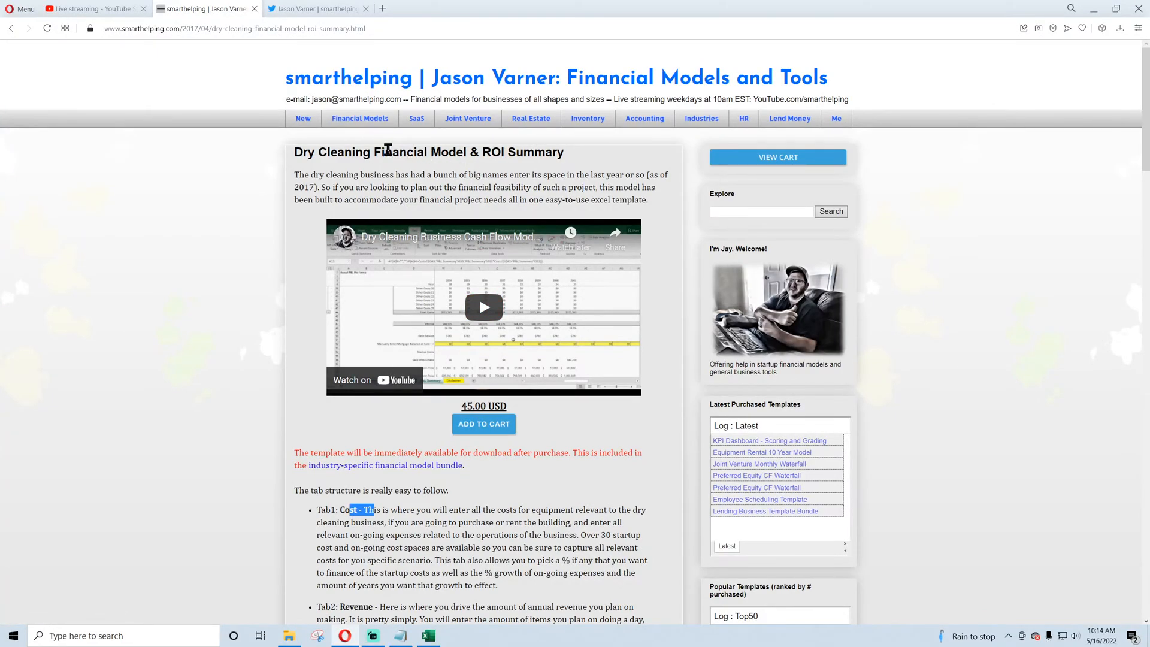
Step: Open the site's Financial Models page and examine the "Buy All Models on smarthelping.com" offer and its price
click(360, 119)
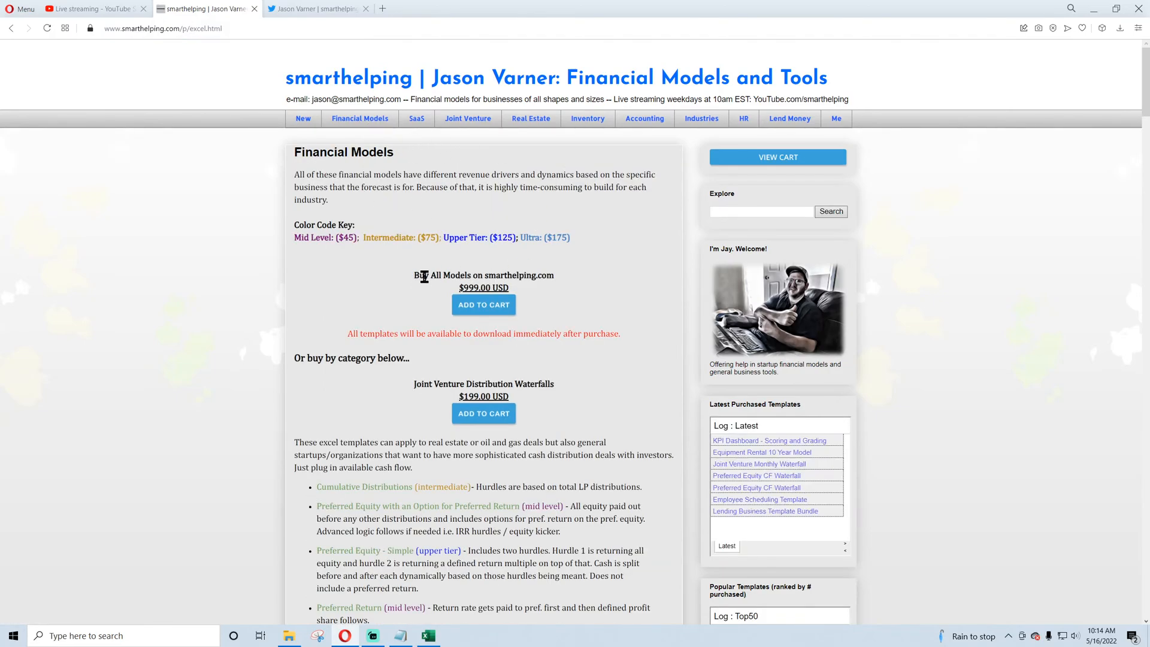
drag(419, 275, 543, 276)
click(543, 276)
drag(464, 288, 481, 288)
click(498, 286)
Step: Examine the Joint Venture Distribution Waterfalls, SaaS and Recurring Revenue Structures, and Industry-Specific Financial Models bundles
scroll(448, 262, down, 3)
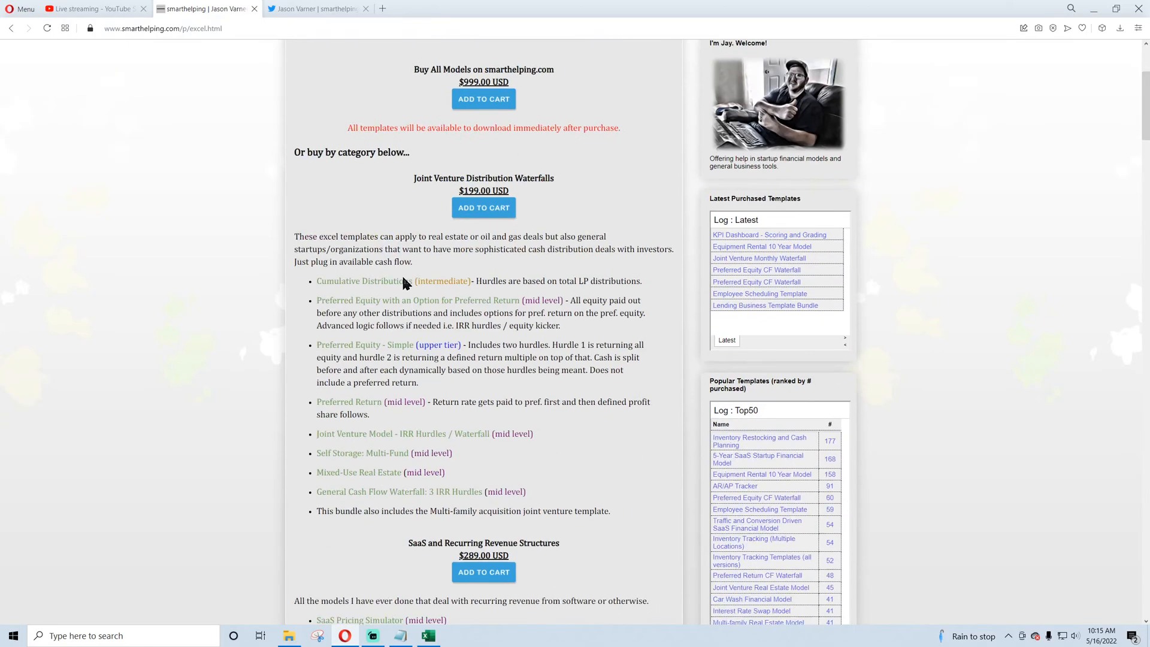
drag(424, 178, 543, 174)
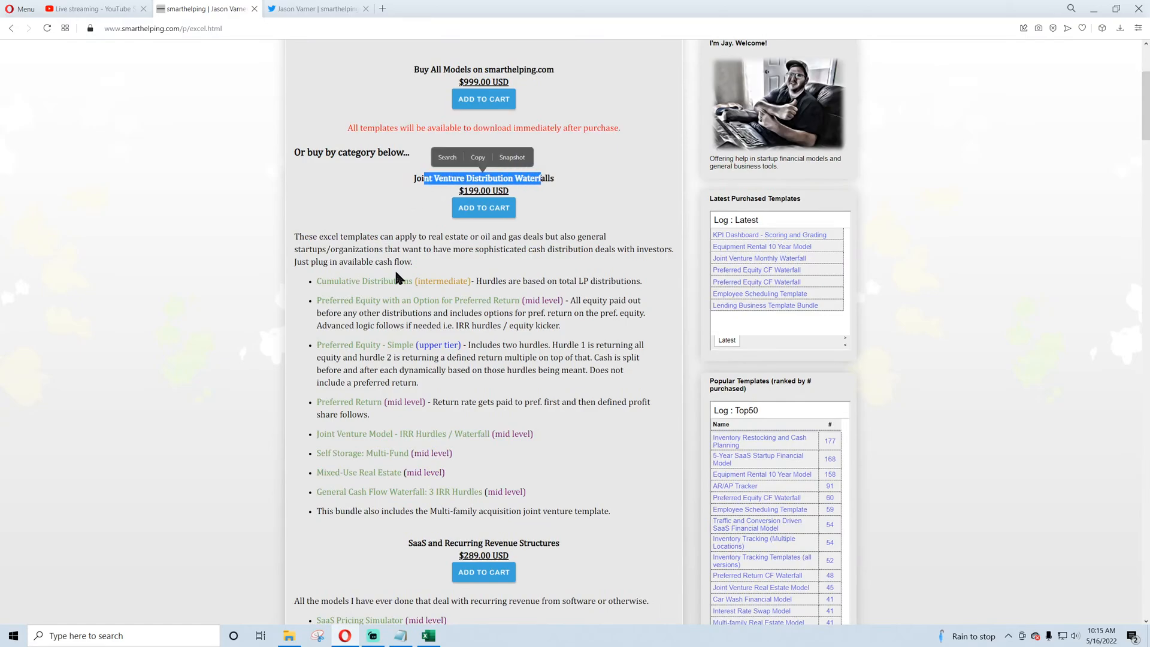
scroll(395, 277, down, 3)
drag(438, 338, 518, 339)
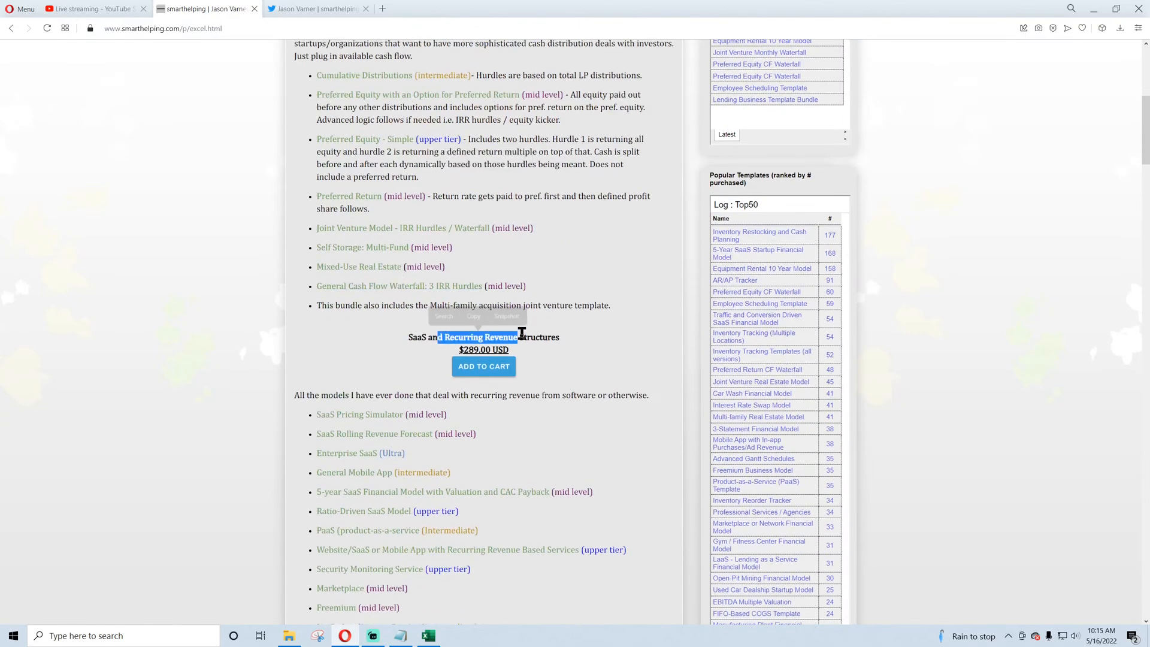
click(400, 328)
scroll(400, 327, down, 6)
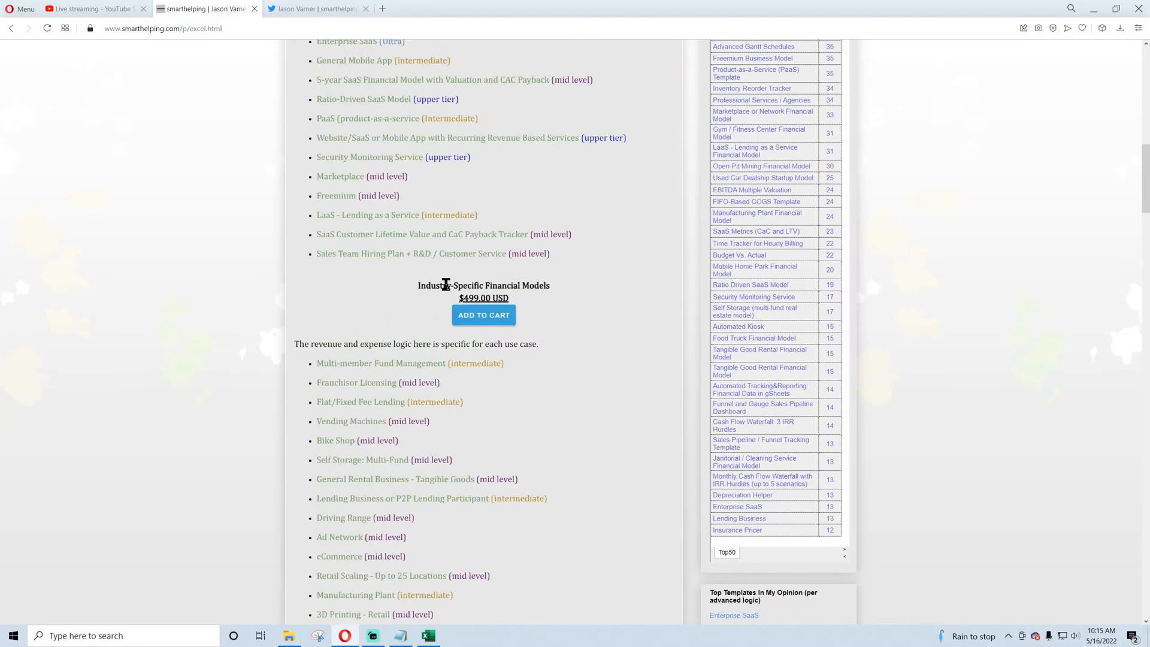
drag(446, 285, 490, 281)
Step: Examine the Real Estate Calculators and Underwriting Models, HR Trackers/General Tools, and Personal Finance Tools bundles
scroll(390, 308, down, 9)
scroll(386, 311, down, 6)
drag(419, 347, 477, 346)
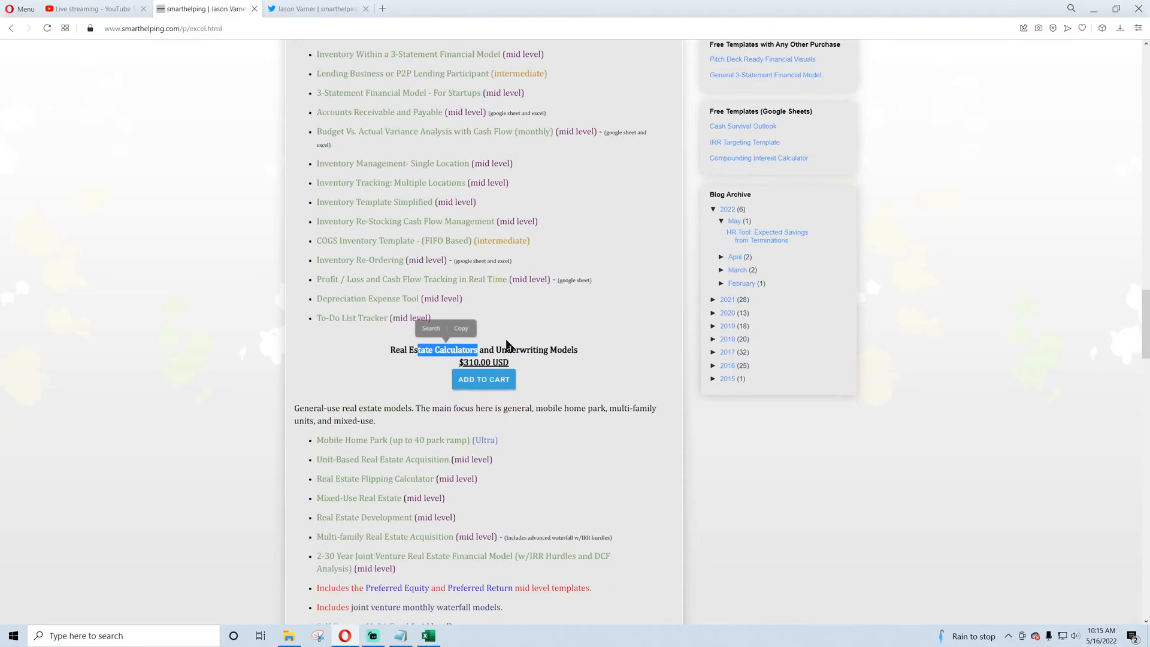
scroll(402, 342, down, 3)
scroll(400, 334, down, 3)
drag(421, 264, 498, 272)
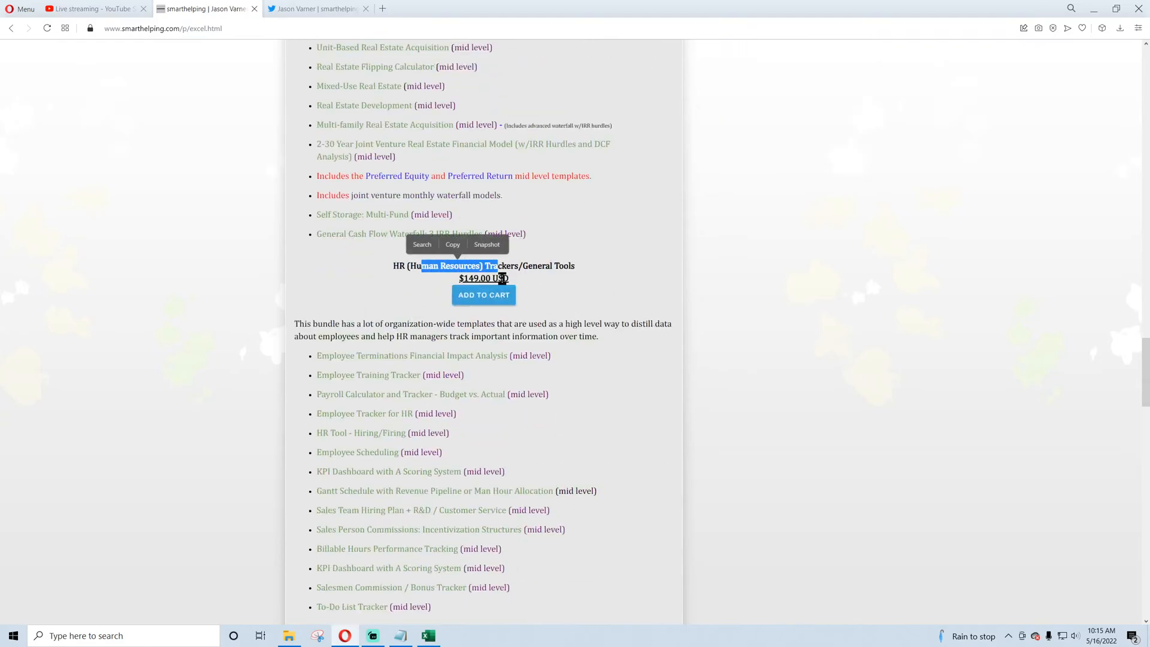
scroll(386, 310, down, 3)
scroll(386, 310, down, 3)
drag(457, 228, 512, 228)
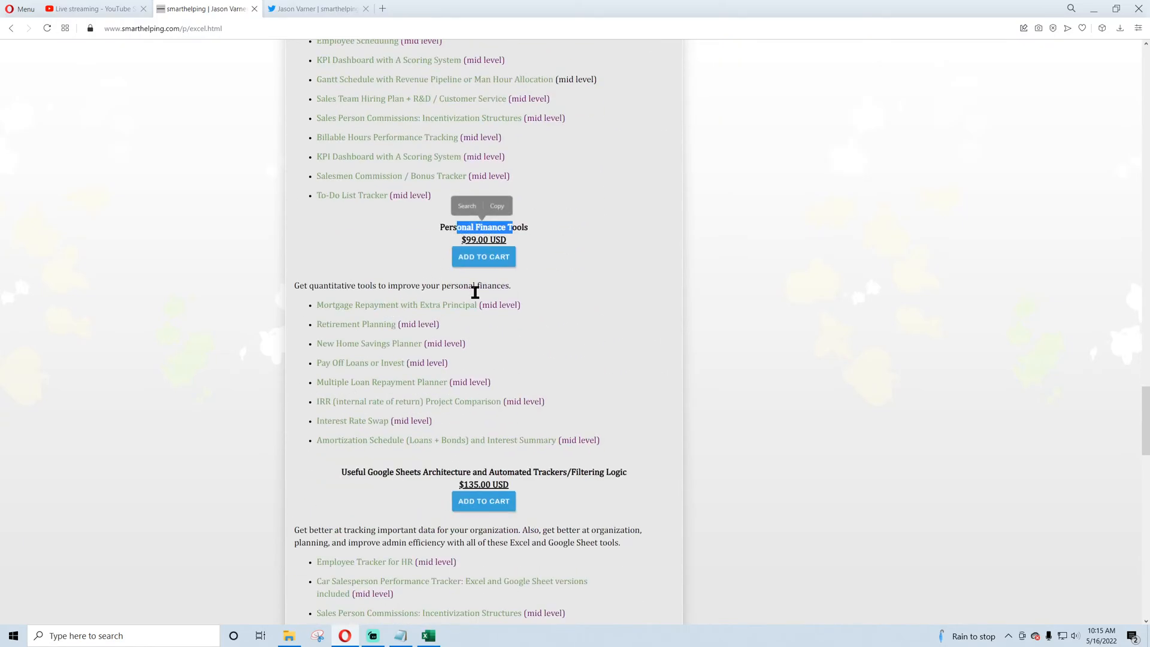
Step: Examine the Google Sheets architecture and trackers, Sales Pipeline / CRM, and General Valuation bundles
drag(405, 472, 487, 473)
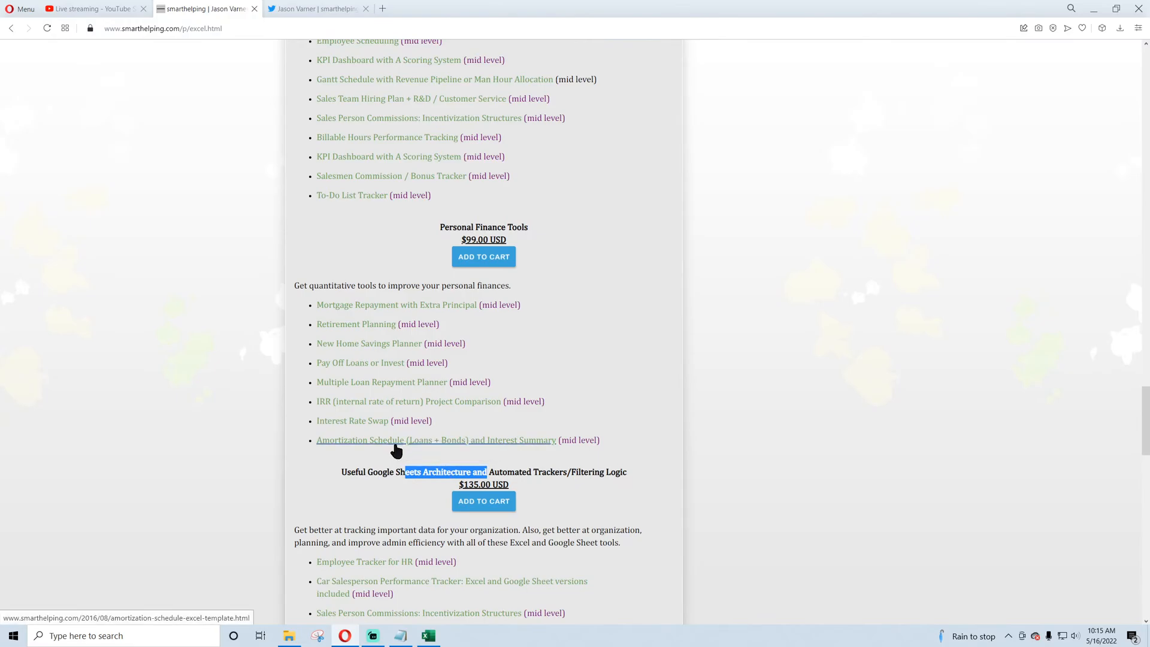
scroll(393, 447, down, 3)
scroll(455, 368, down, 6)
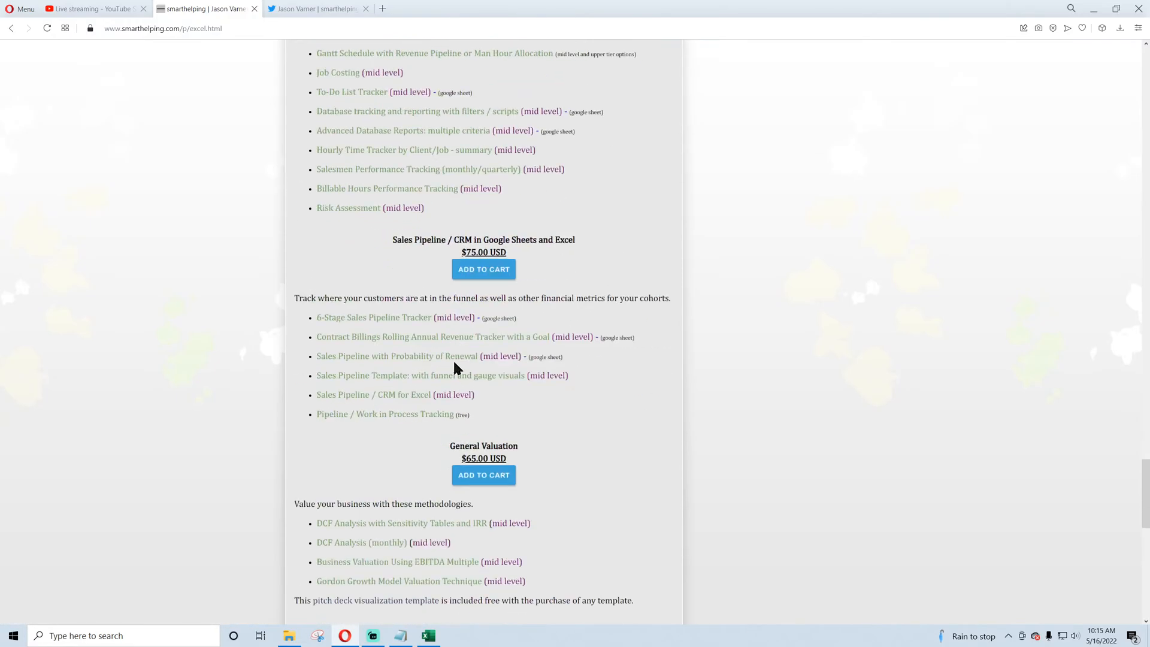
drag(423, 240, 481, 238)
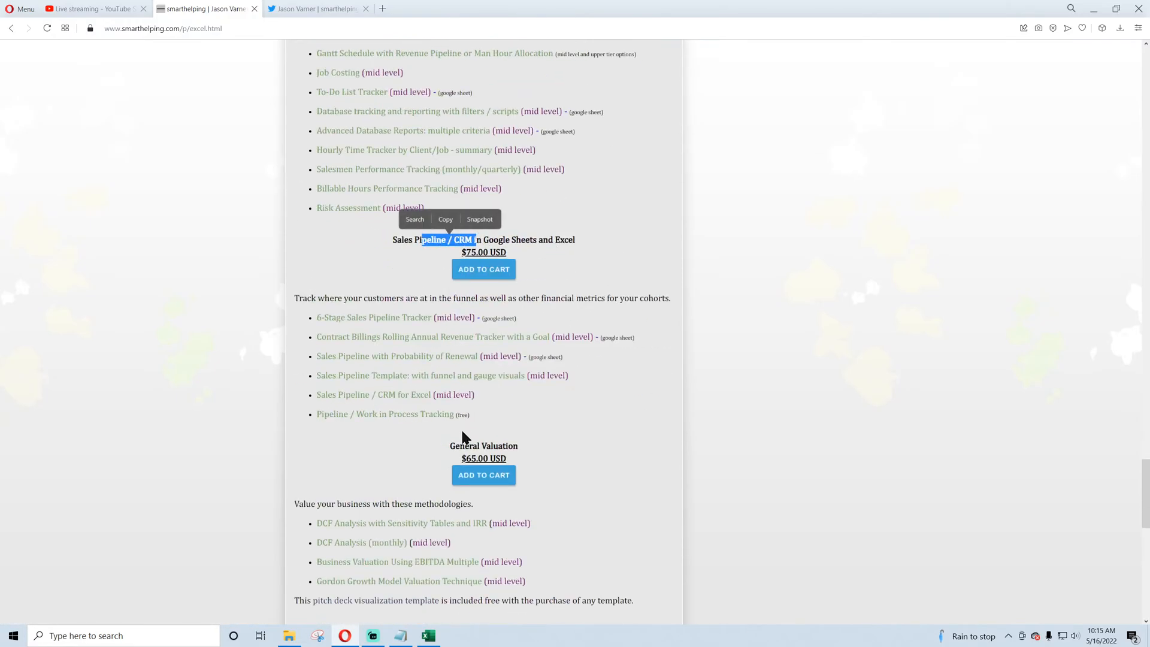
drag(460, 445, 493, 446)
scroll(343, 416, down, 3)
scroll(350, 410, up, 2)
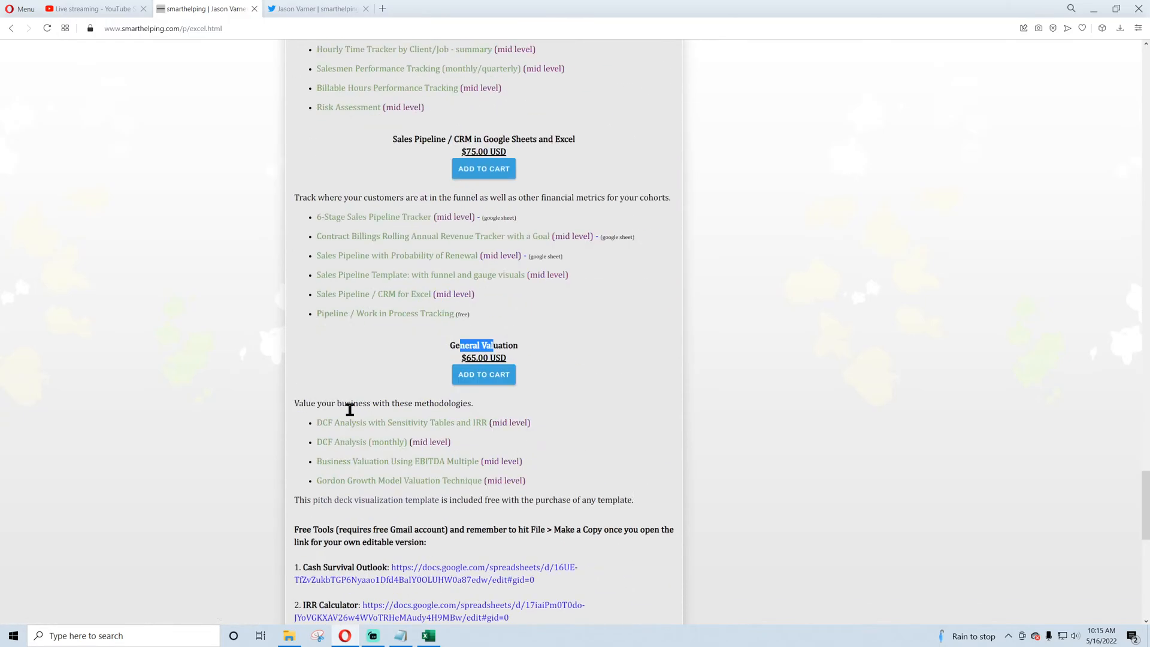
Step: Return to the Buy All Models offer at the start of the Financial Models page and review its price
scroll(354, 411, up, 20)
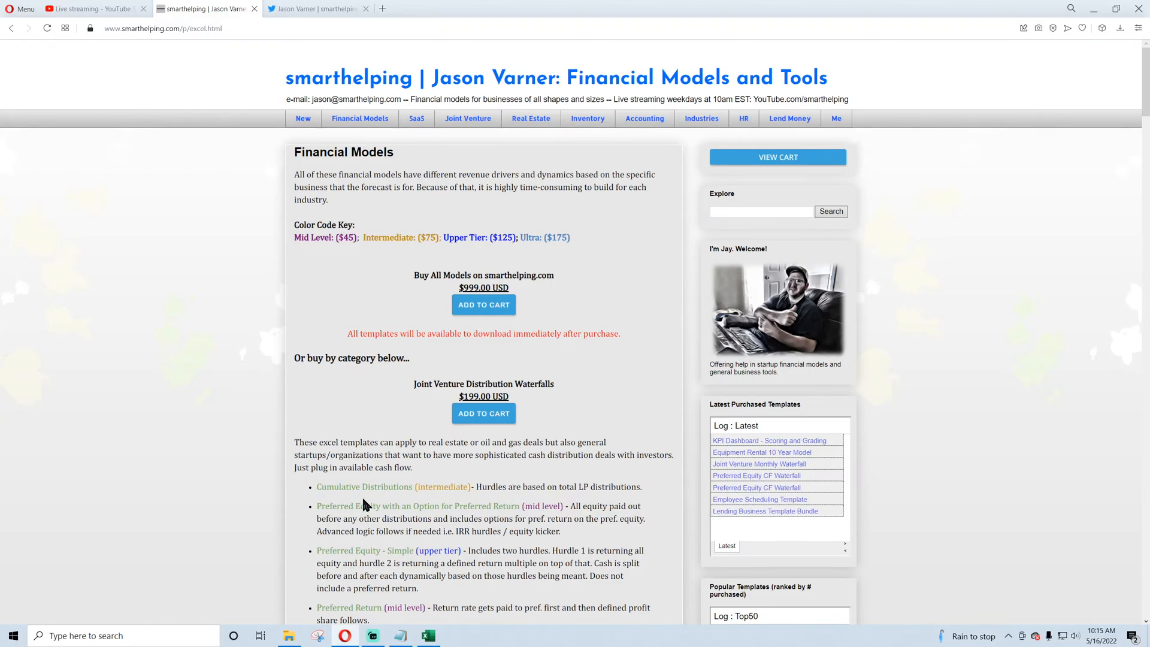
drag(464, 288, 483, 288)
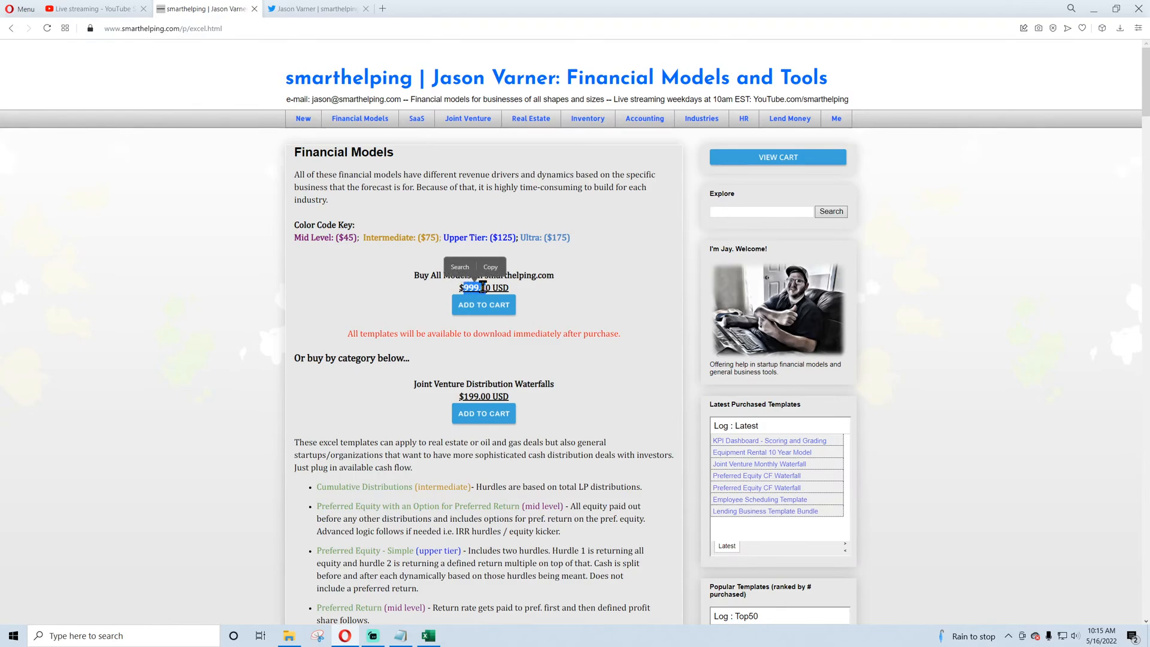
click(473, 287)
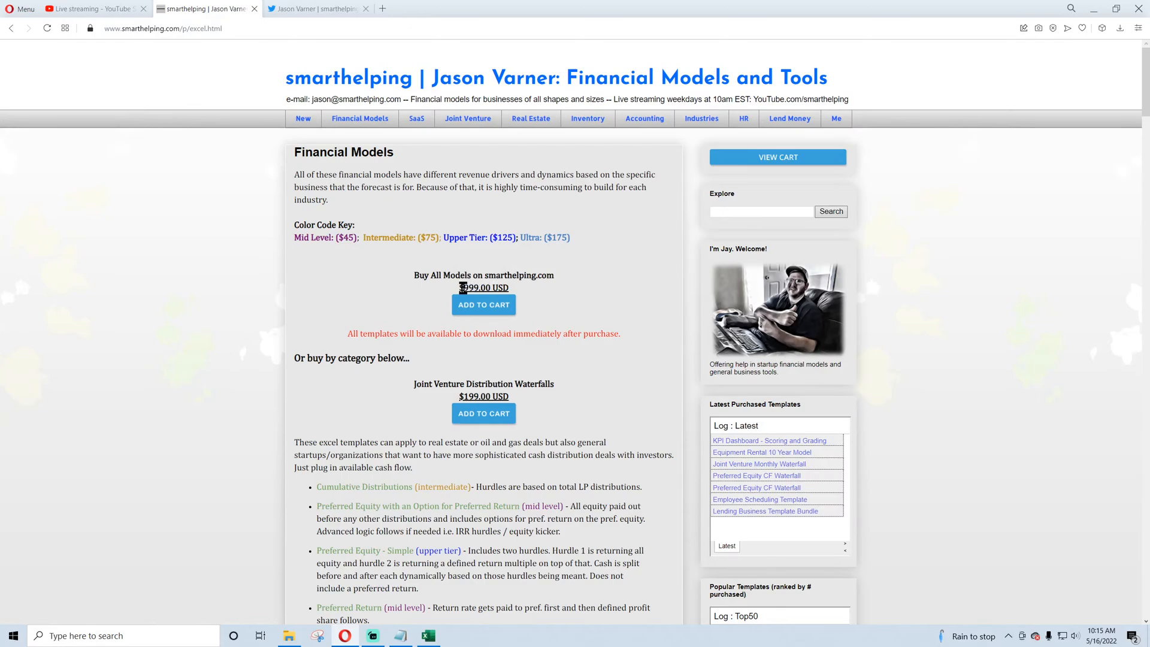
double_click(473, 287)
click(472, 286)
drag(461, 287, 443, 263)
click(424, 273)
Step: Switch to the Dry Cleaning workbook in Excel and review the startup and on-going cost schedules on the Costs sheet
click(430, 639)
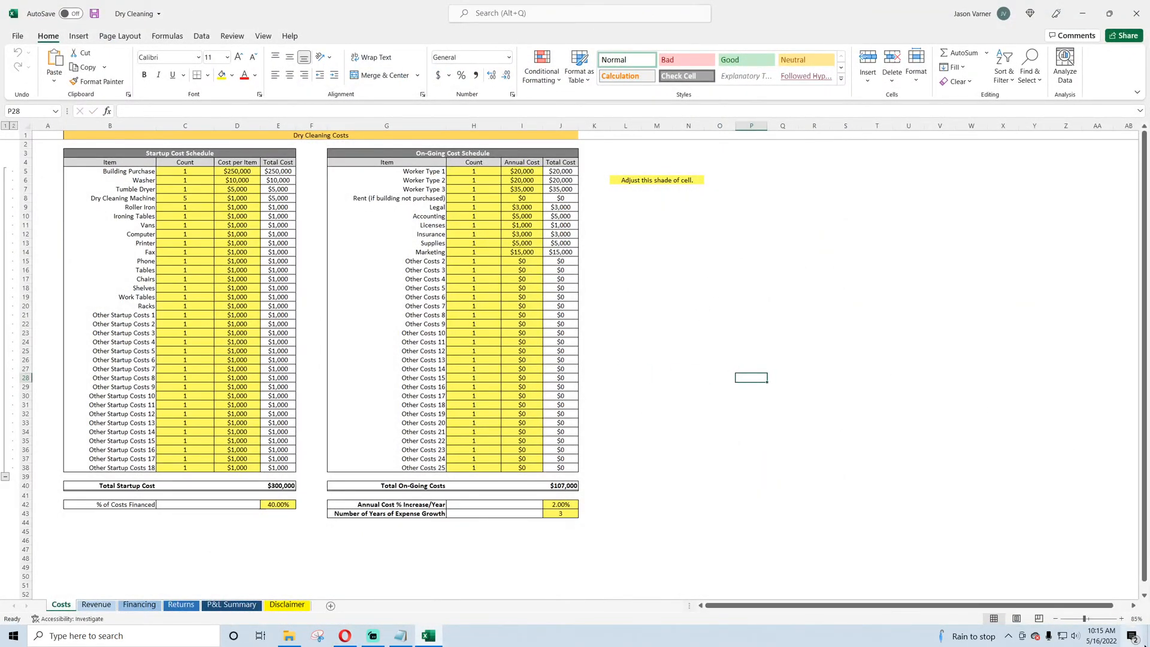
click(756, 359)
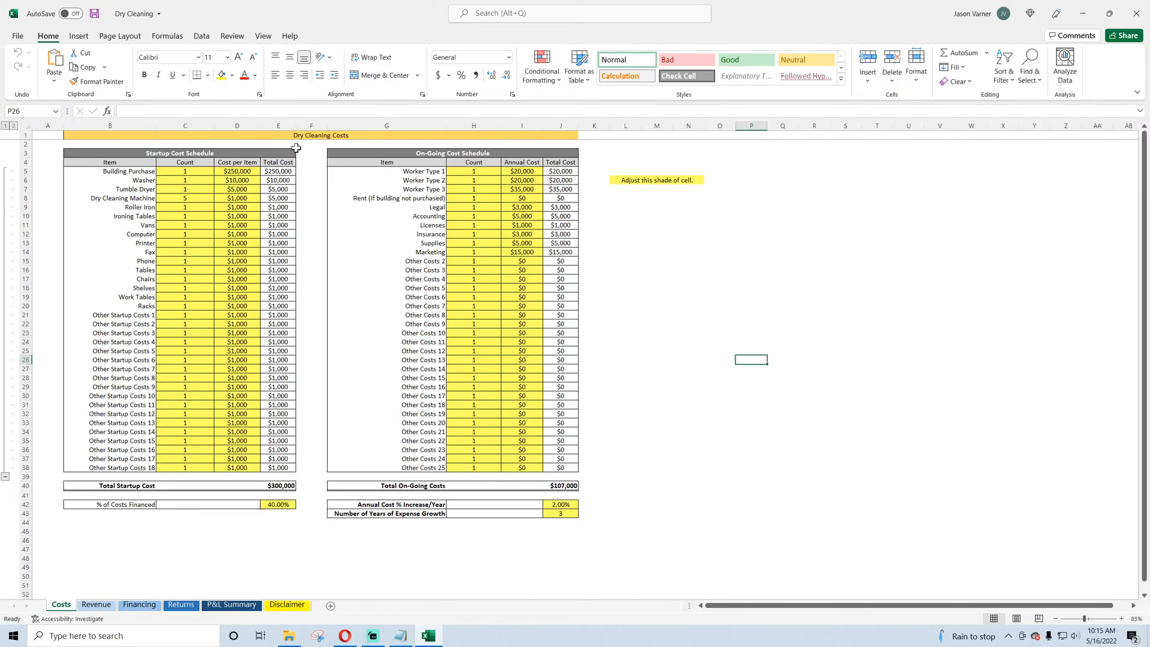
click(302, 135)
click(183, 271)
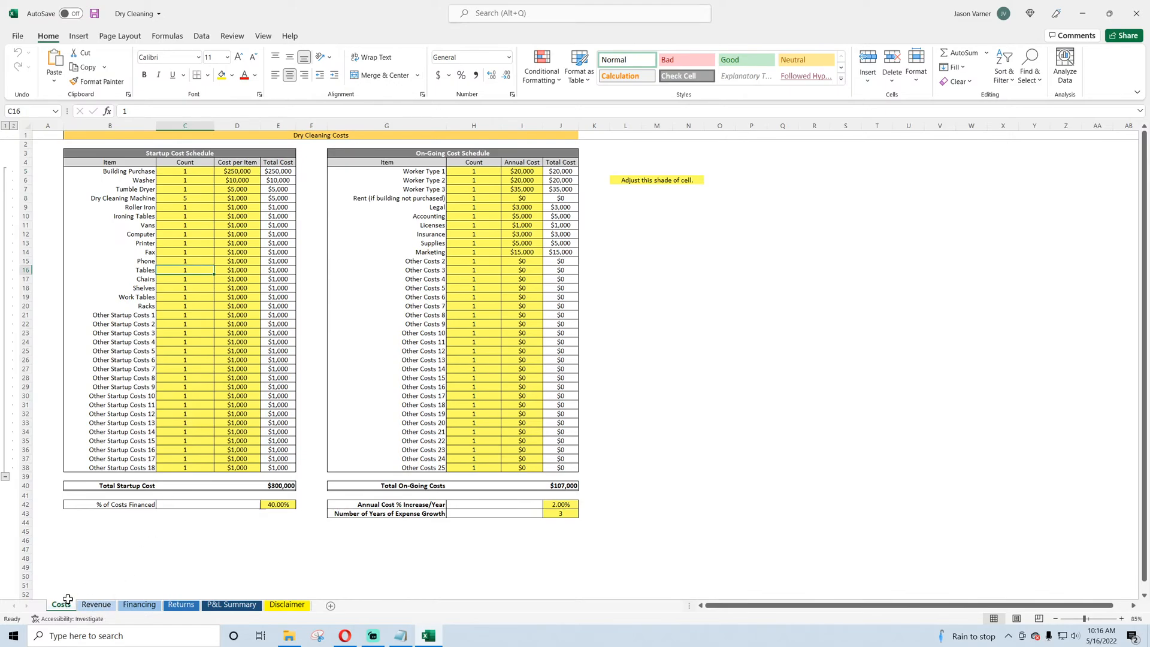
Step: Delete the similar and all-templates links below the revenue inputs on the Revenue sheet, clearing B18:B30
click(96, 604)
click(59, 605)
click(92, 606)
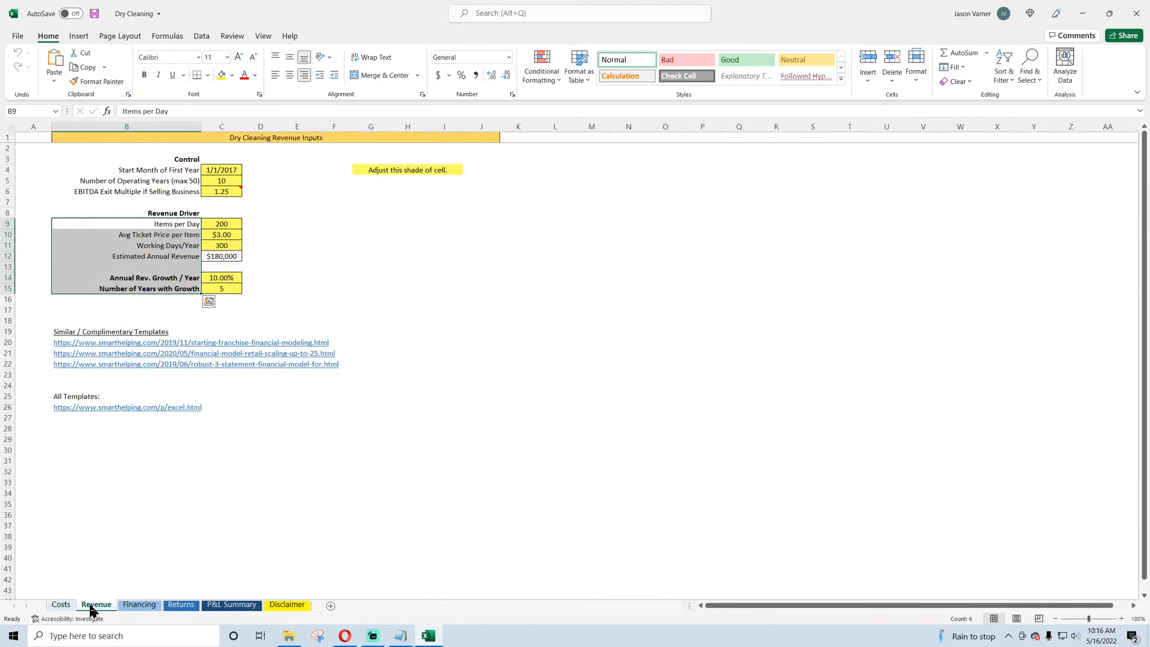
click(159, 320)
drag(197, 323, 194, 458)
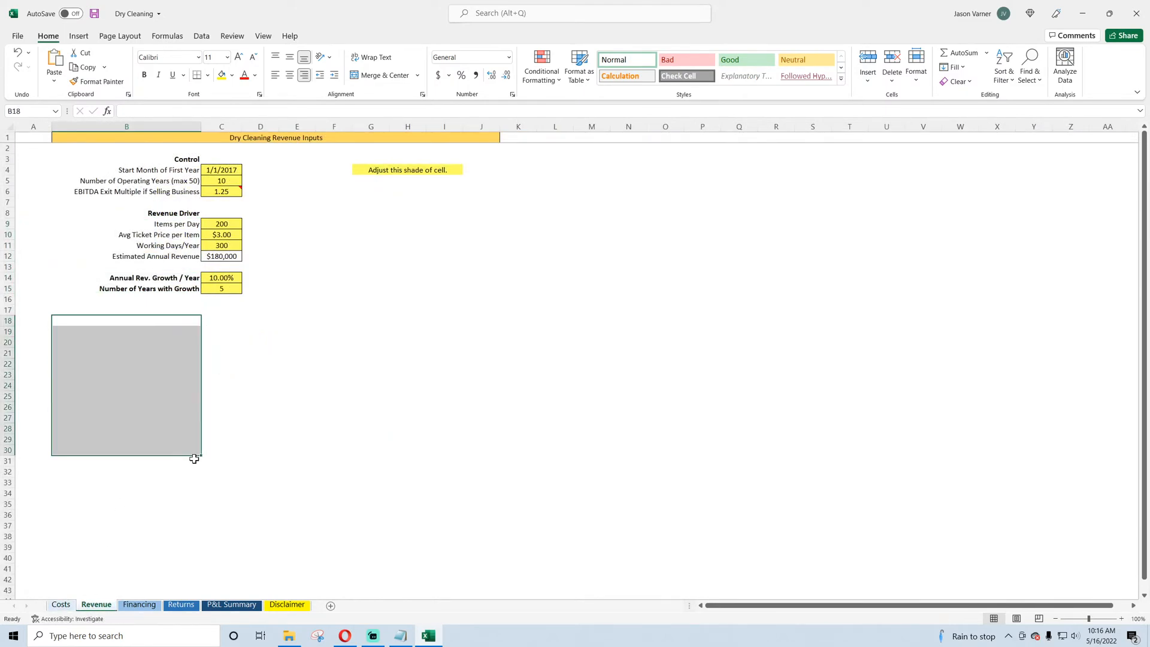
click(496, 402)
Step: Hide the gridlines on the Financing sheet
click(134, 604)
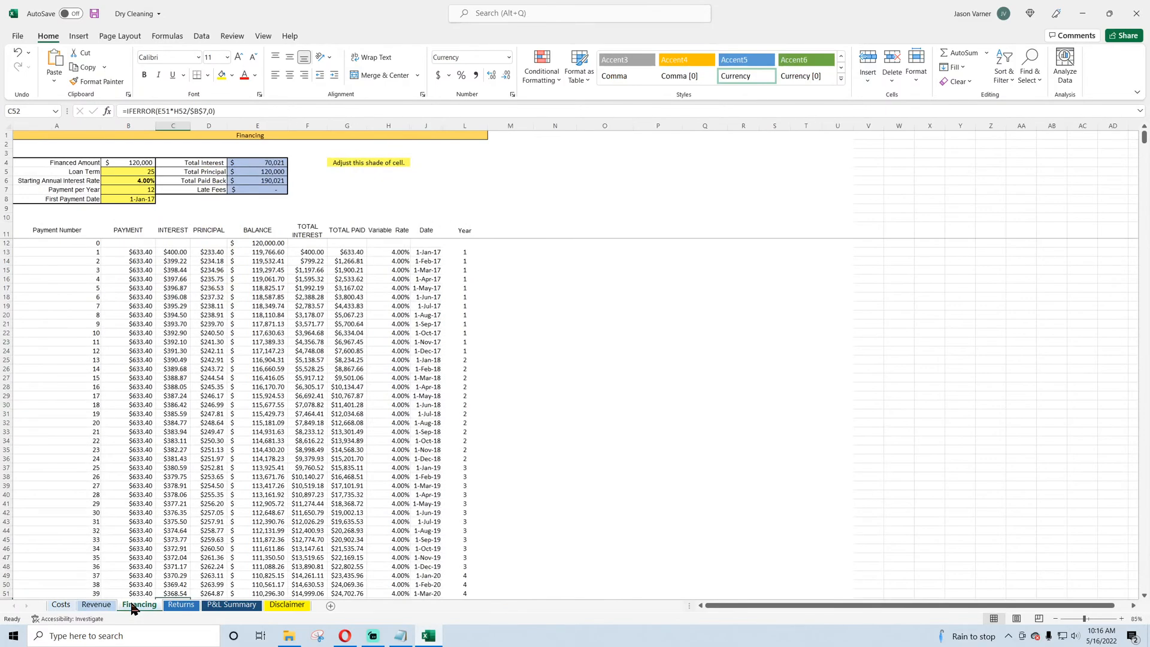
click(262, 37)
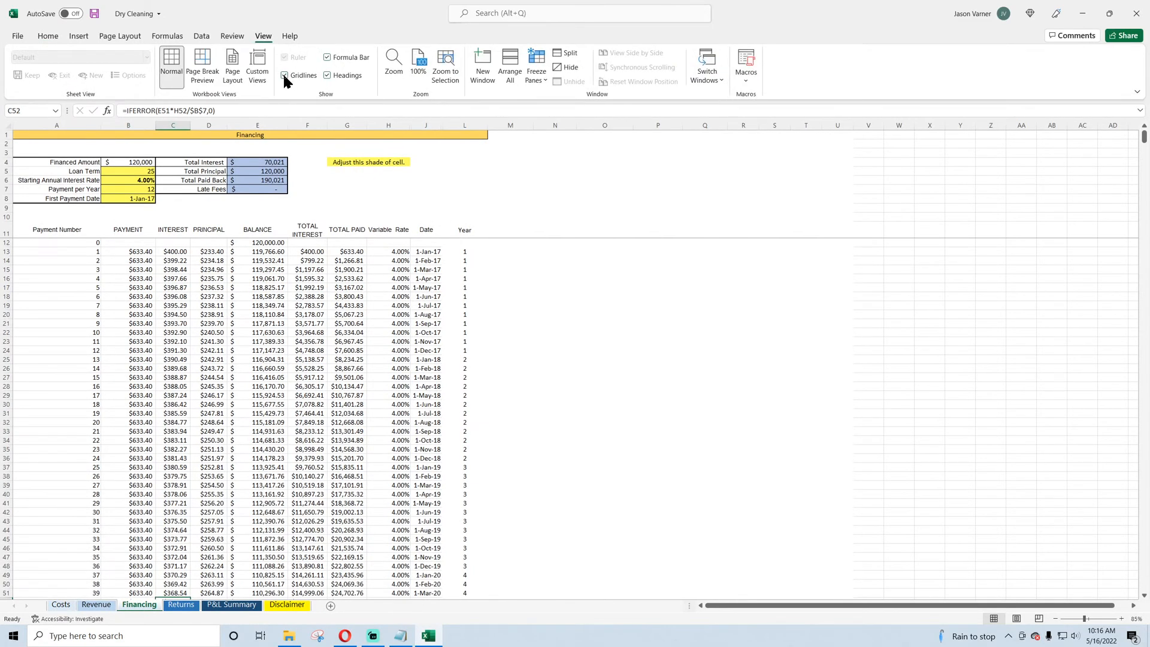
click(285, 76)
click(69, 287)
click(704, 341)
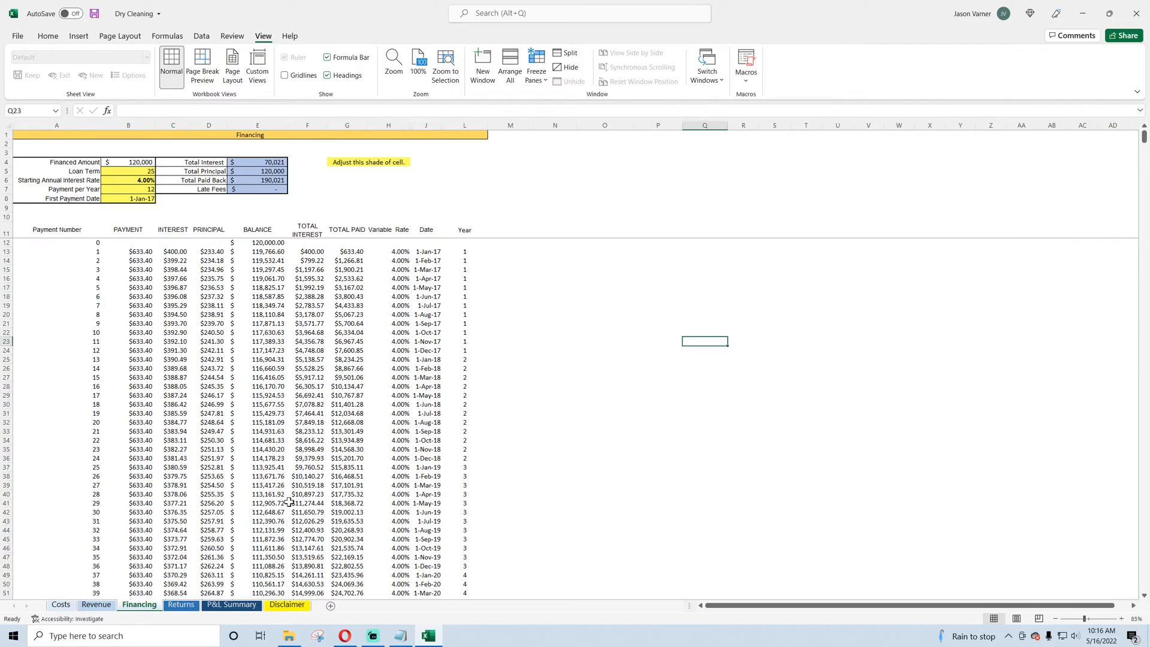
Step: Review the Returns sheet's summary and the P&L Summary sheet's annual costs, EBITDA, cash flow and NPV sections
click(189, 606)
click(372, 338)
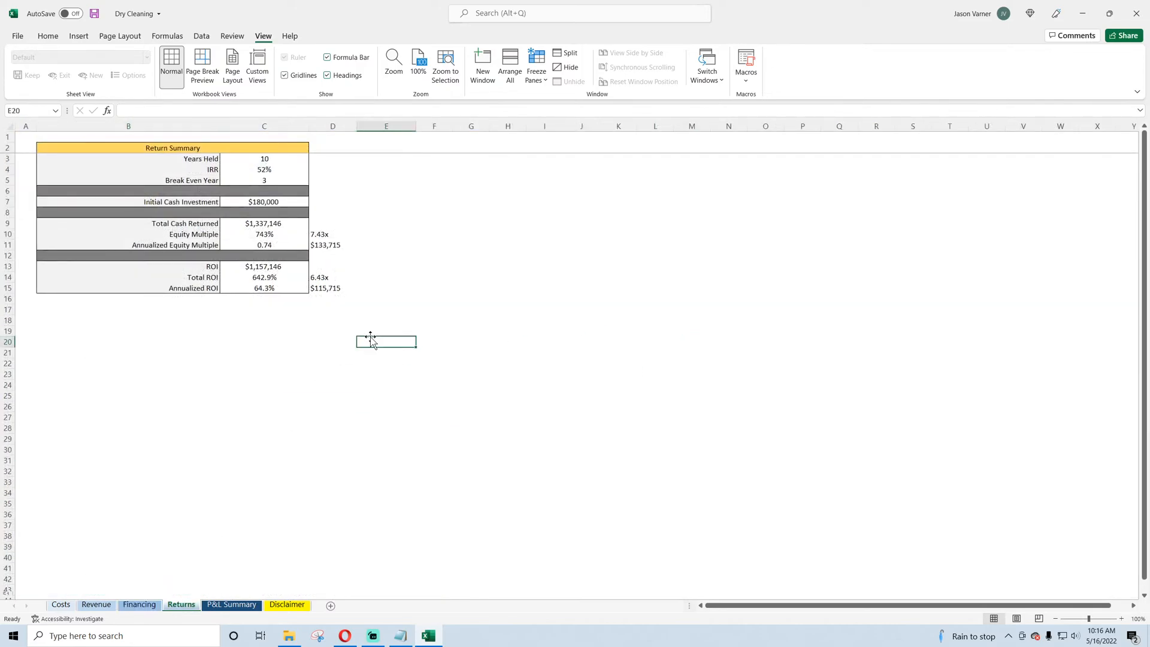
click(213, 606)
scroll(278, 467, down, 4)
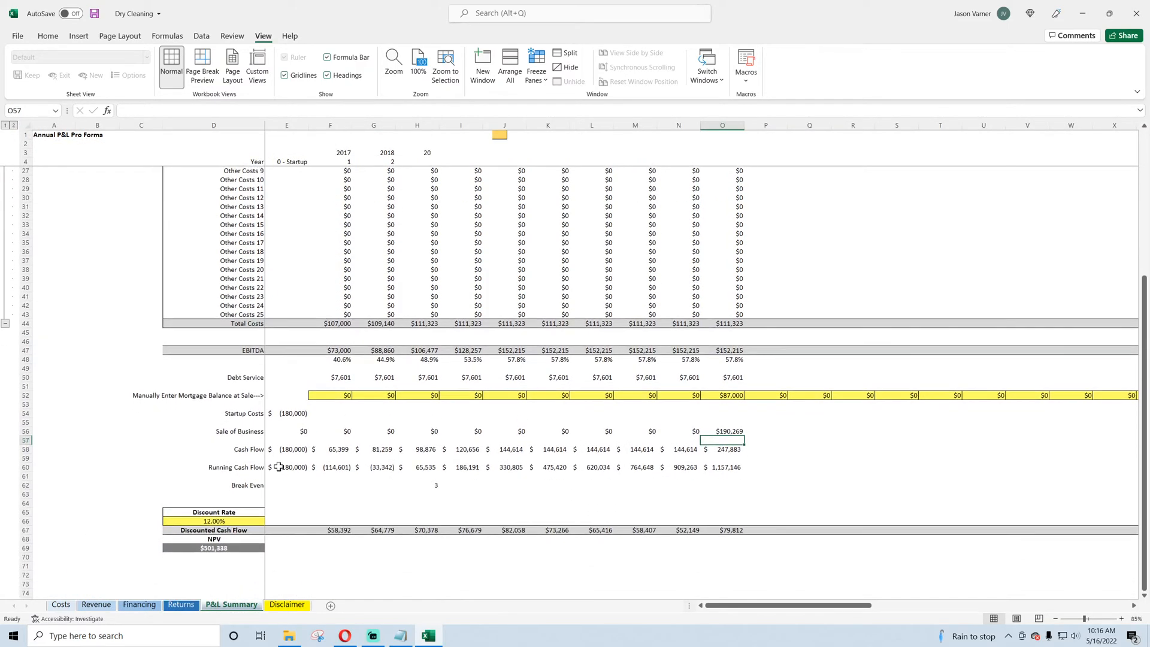
scroll(278, 466, up, 7)
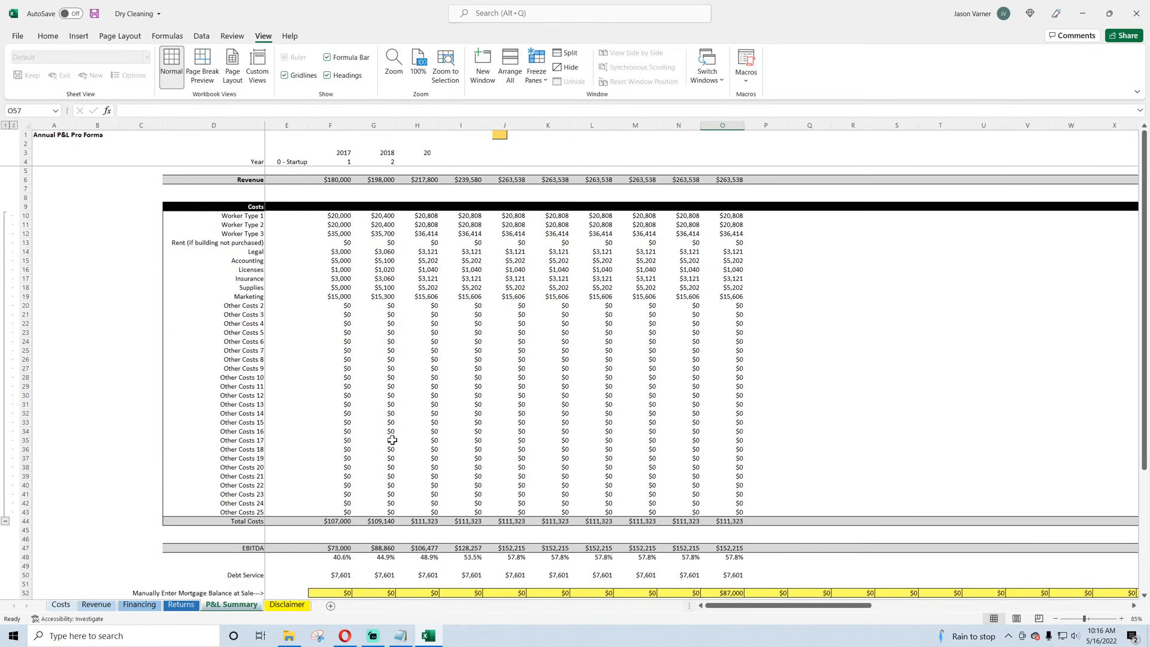
click(371, 155)
click(504, 135)
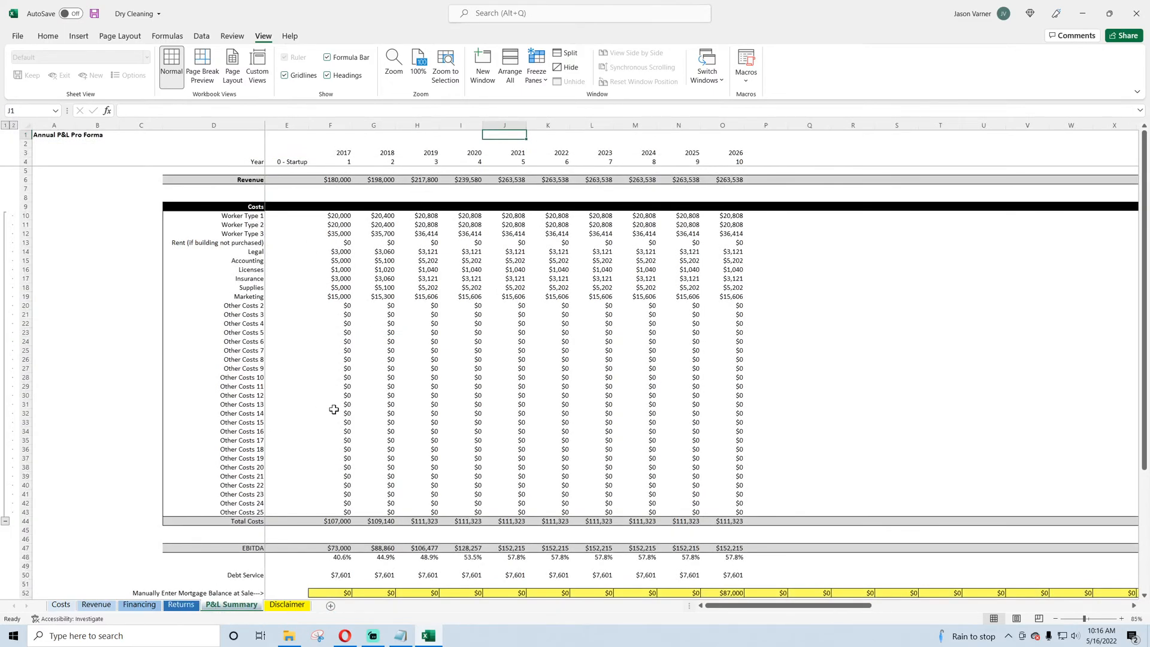
Step: Delete the Disclaimer sheet from the Dry Cleaning workbook
click(199, 135)
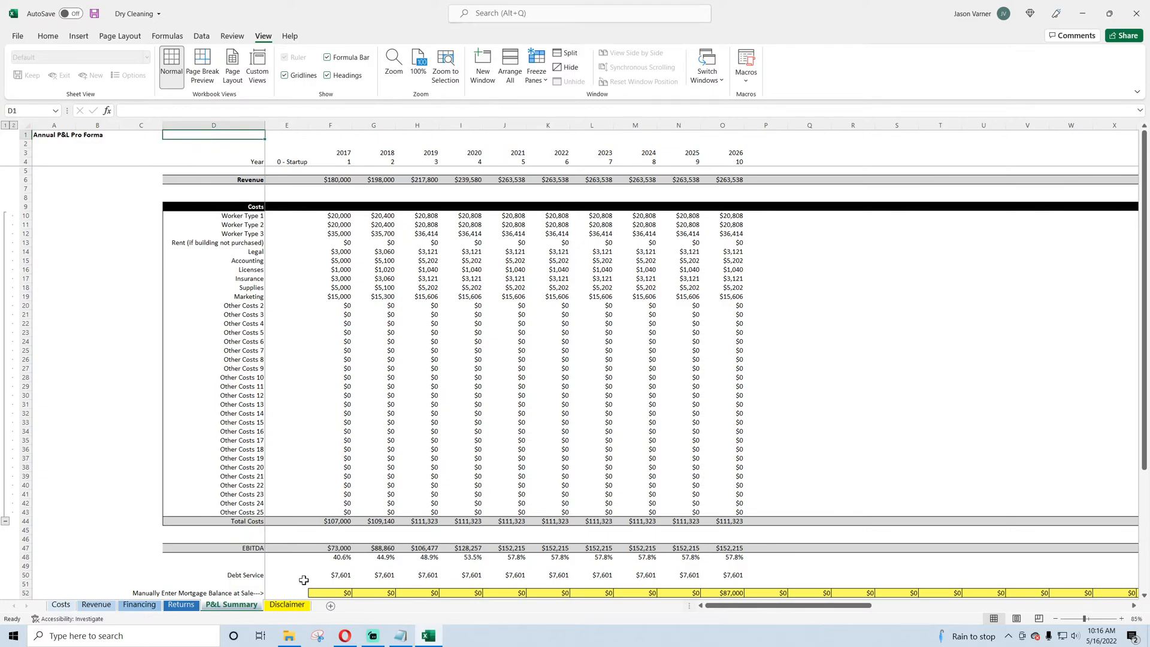
click(292, 606)
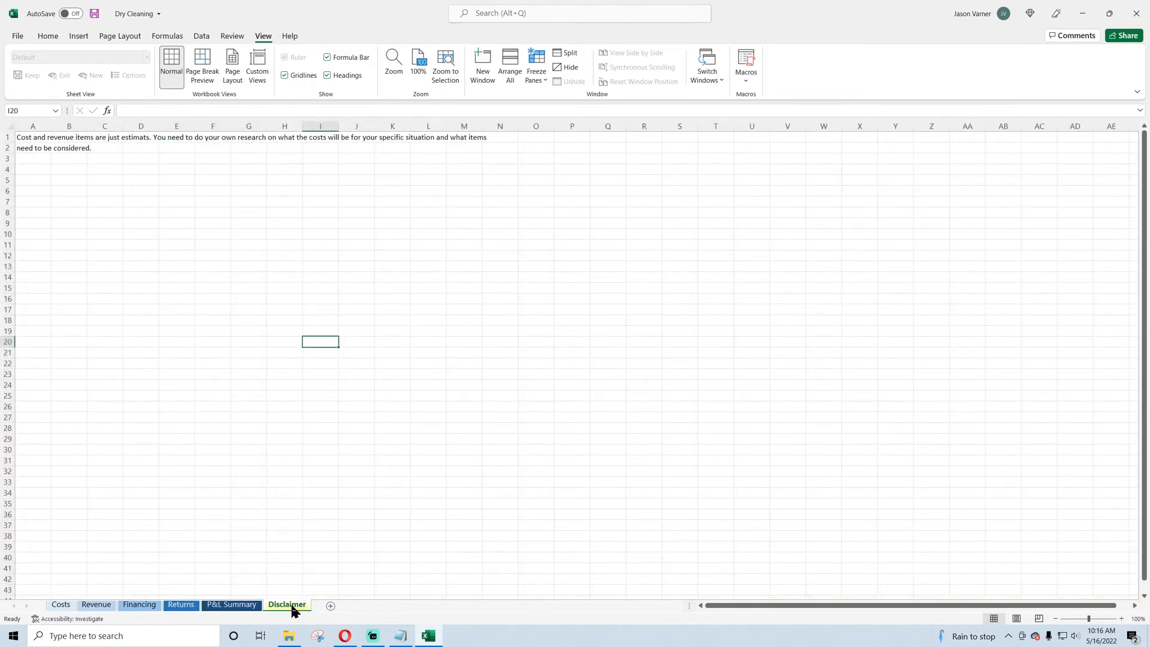
click(254, 262)
click(37, 139)
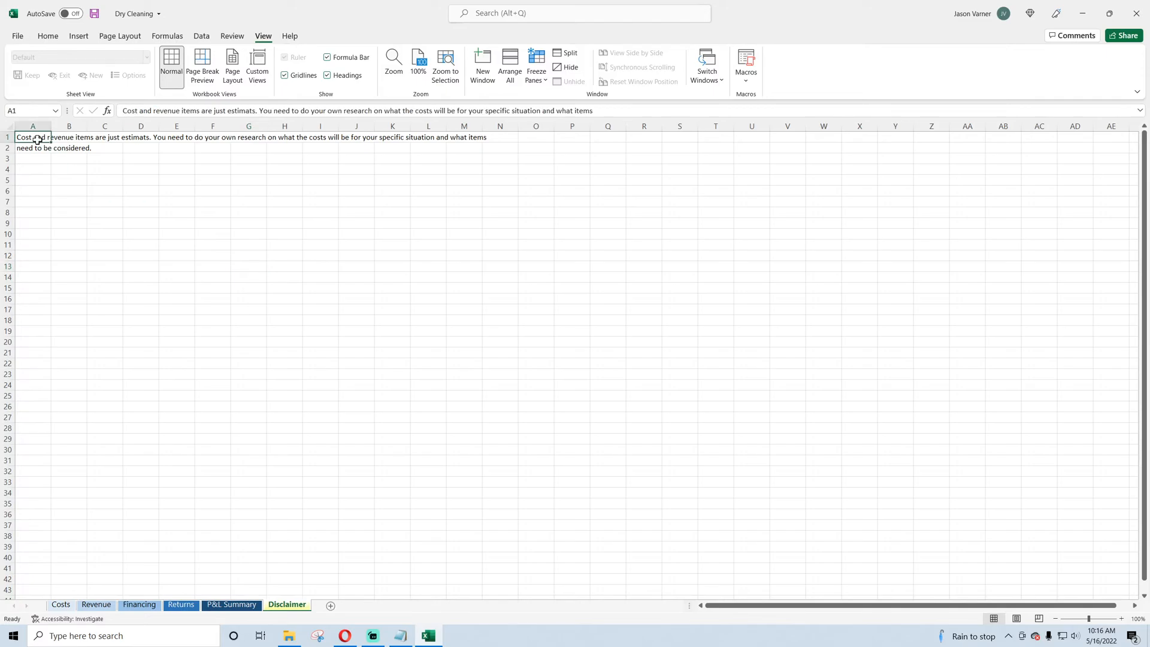
right_click(295, 606)
click(323, 472)
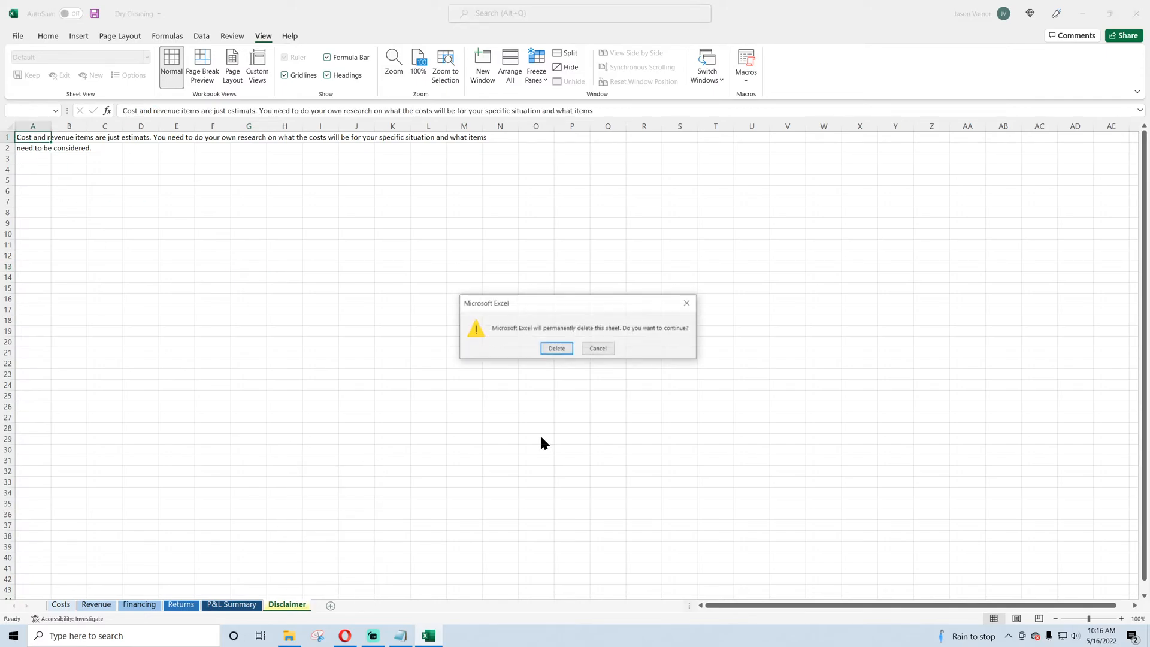
click(557, 348)
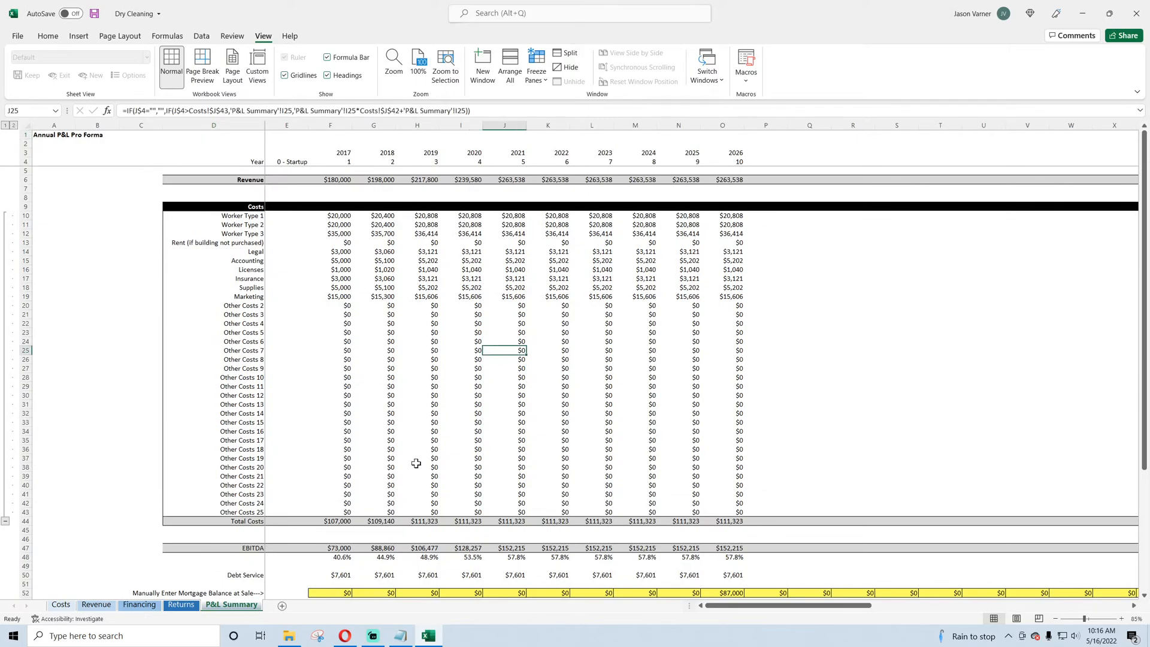
Step: Open the Food Truck V2 workbook from the Industry Specific folder in File Explorer
click(338, 152)
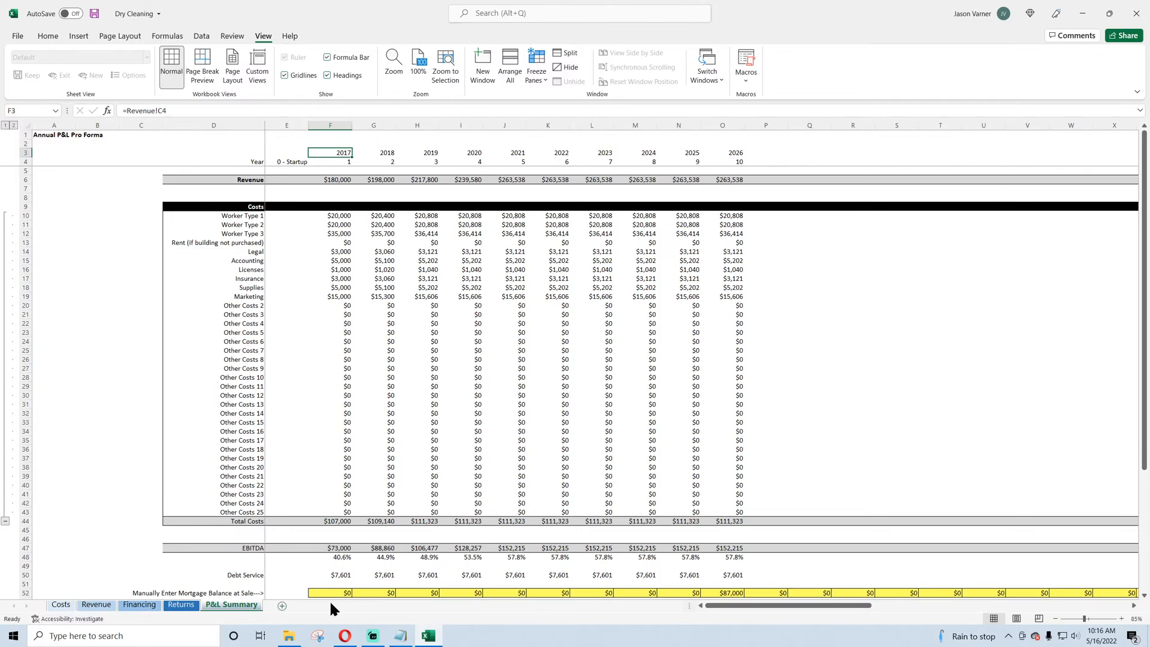
click(289, 636)
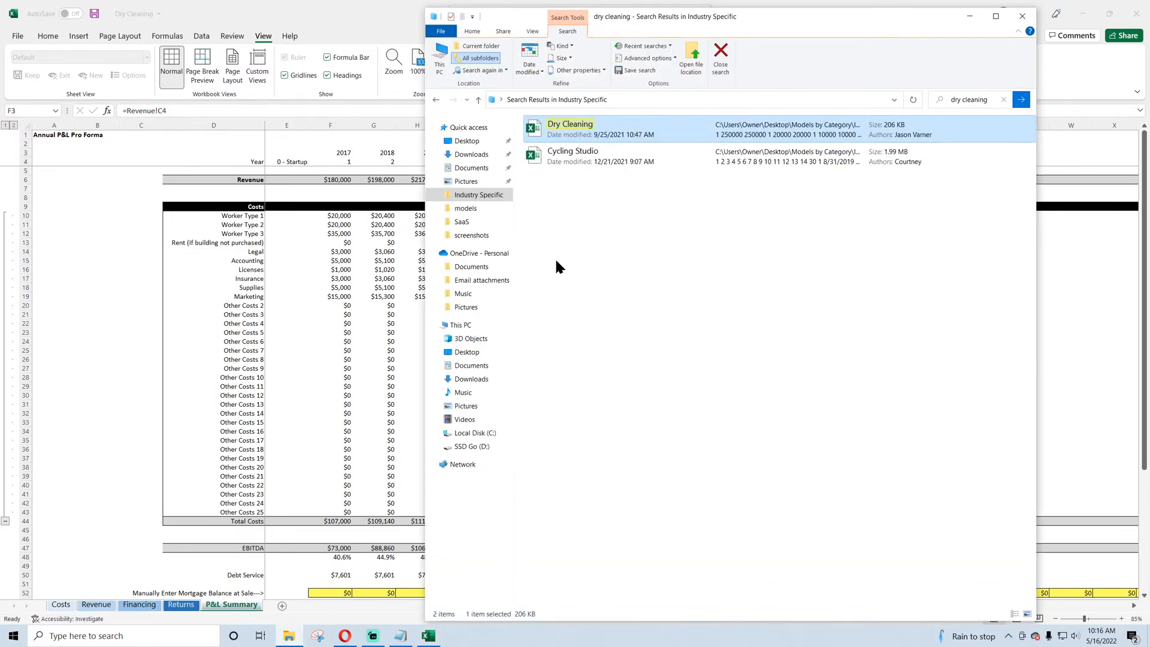
click(477, 197)
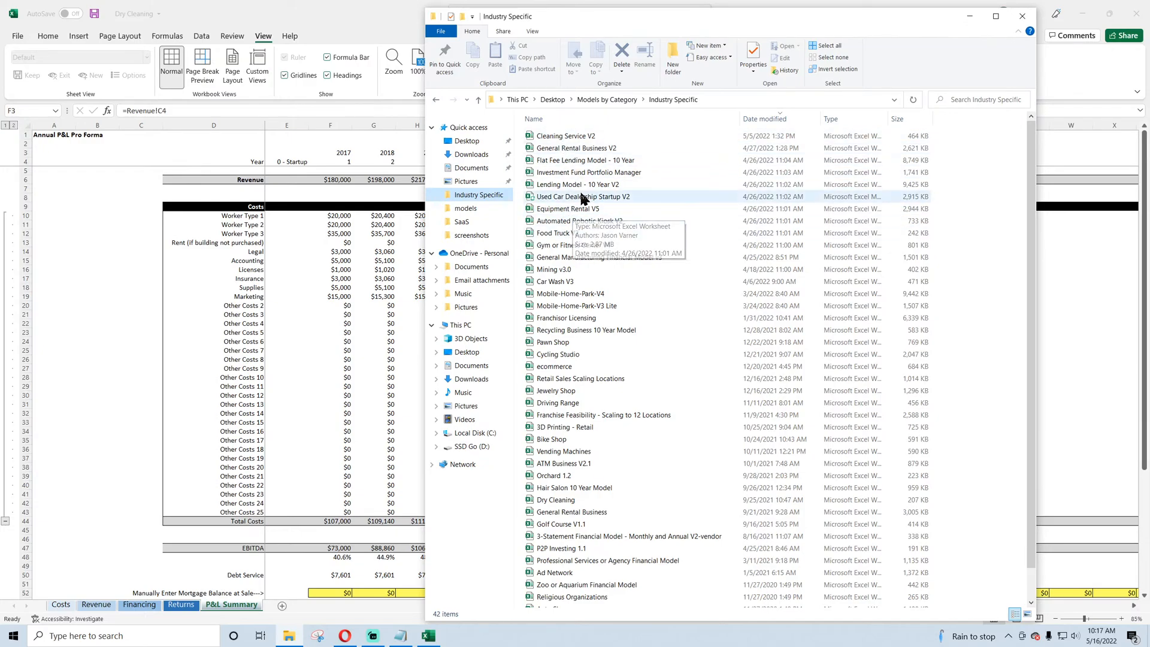
click(563, 235)
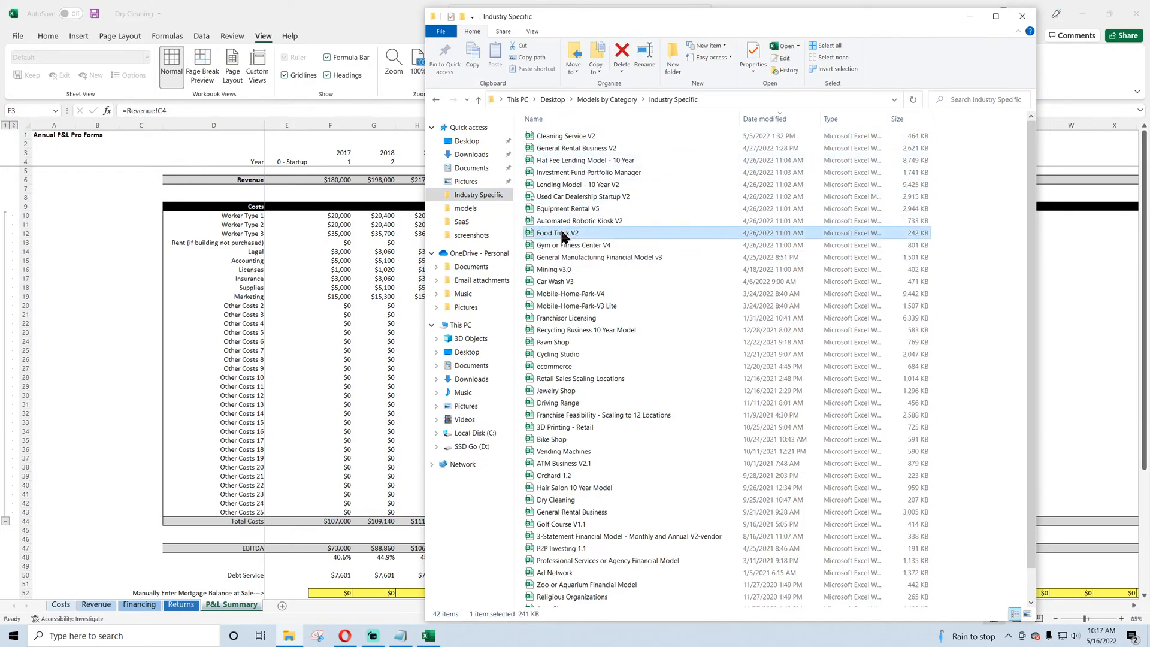
double_click(570, 236)
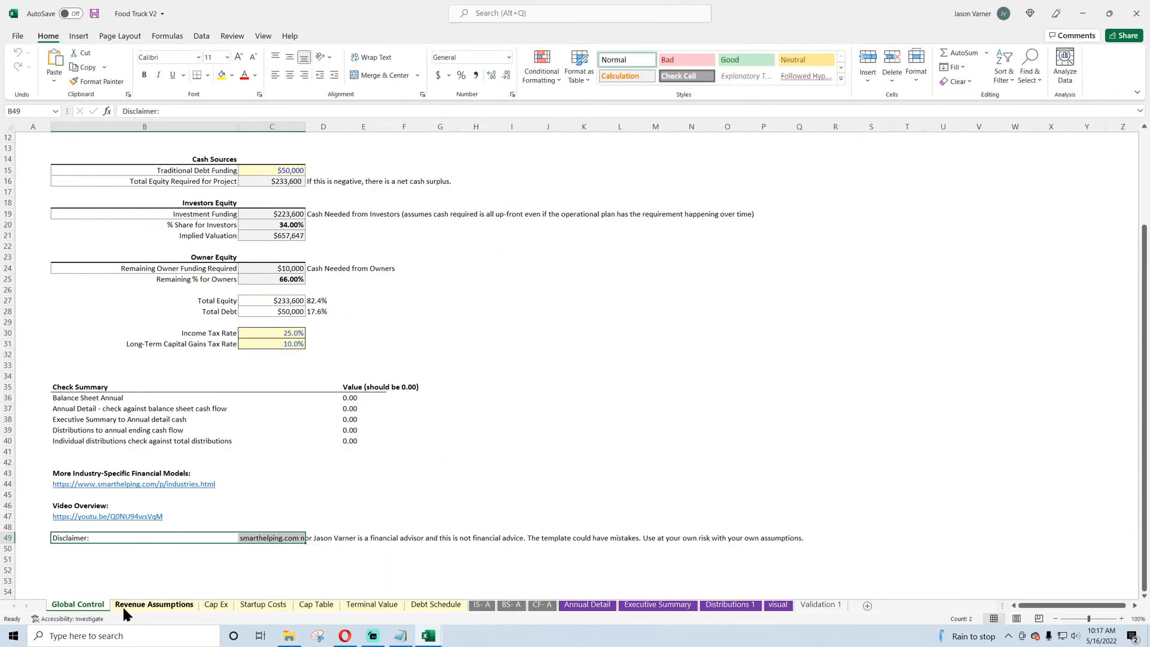
Step: Review the Food Truck model's income statement, balance sheet, cash flow, Debt Schedule, Terminal Value and Cap Table sheets
click(481, 605)
click(511, 606)
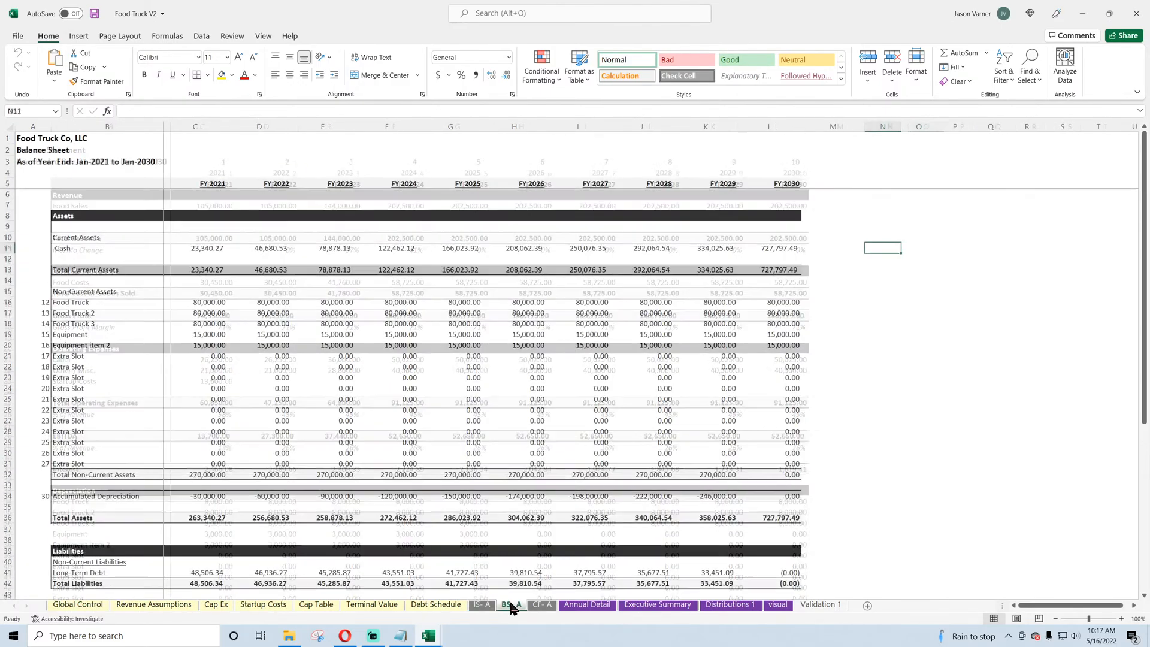
click(547, 606)
click(495, 551)
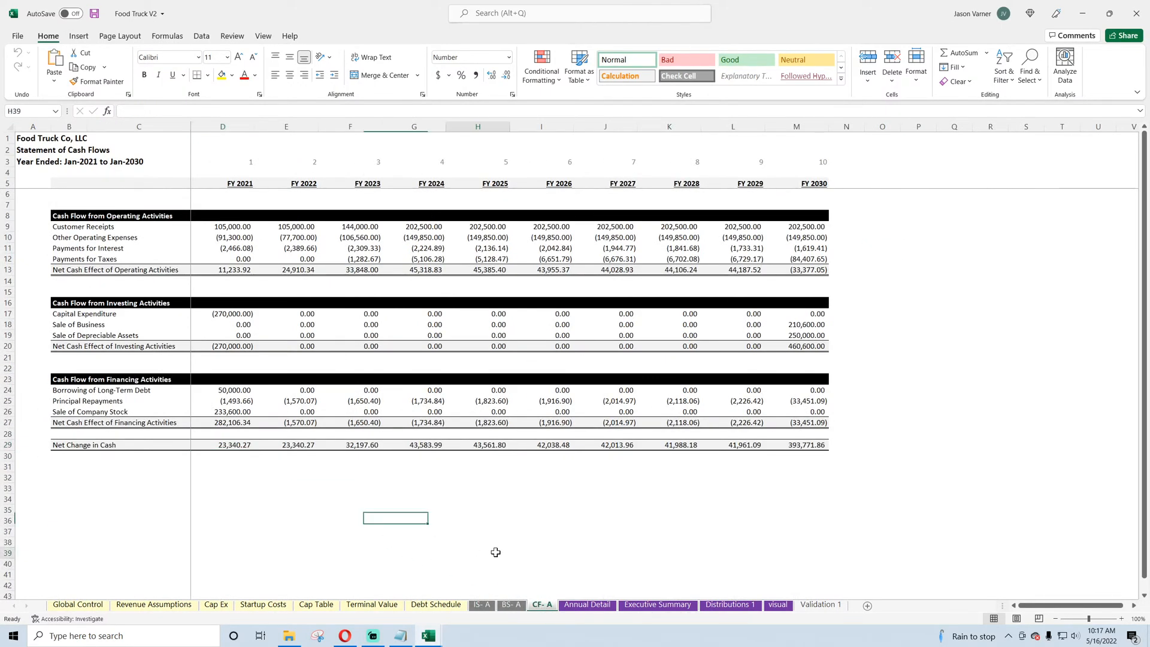
click(497, 605)
click(481, 604)
click(436, 605)
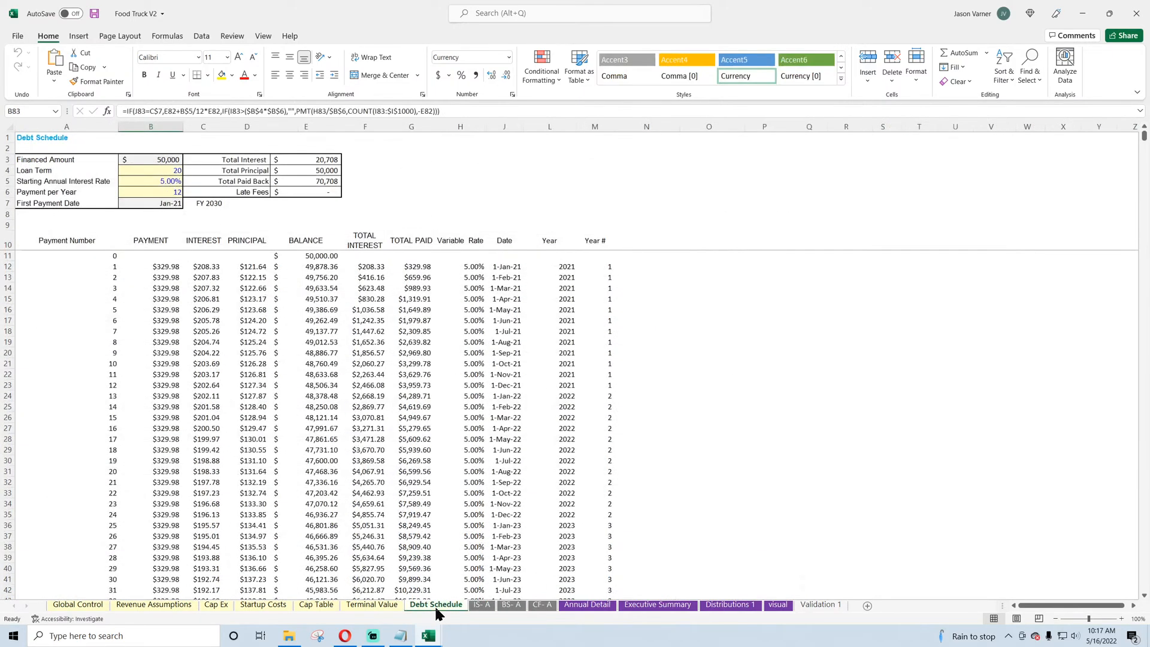
click(368, 603)
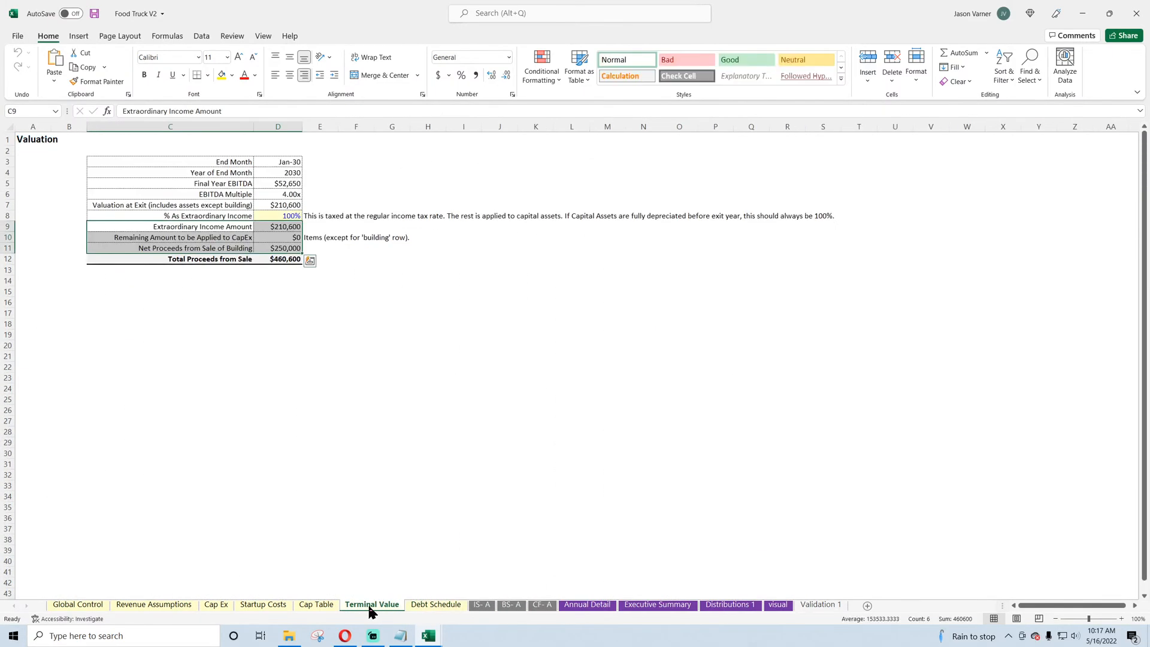
click(310, 604)
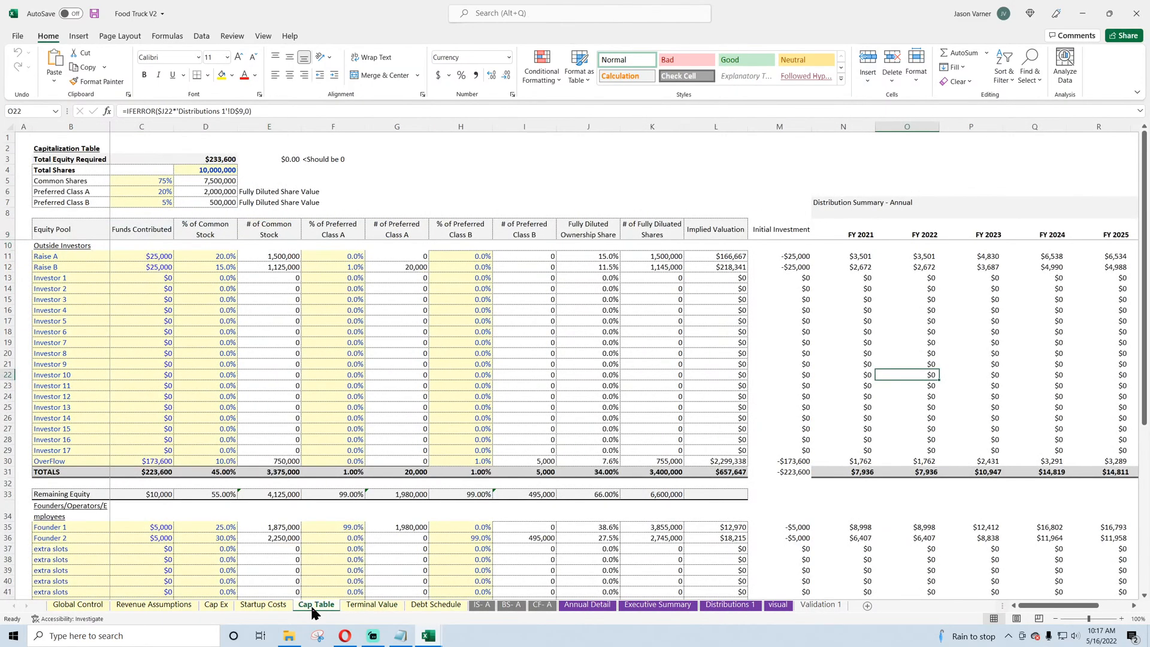
Step: Go through the Food Truck model's sheets in order, from Revenue Assumptions and Cap Ex to the three statements and Annual Detail
click(141, 605)
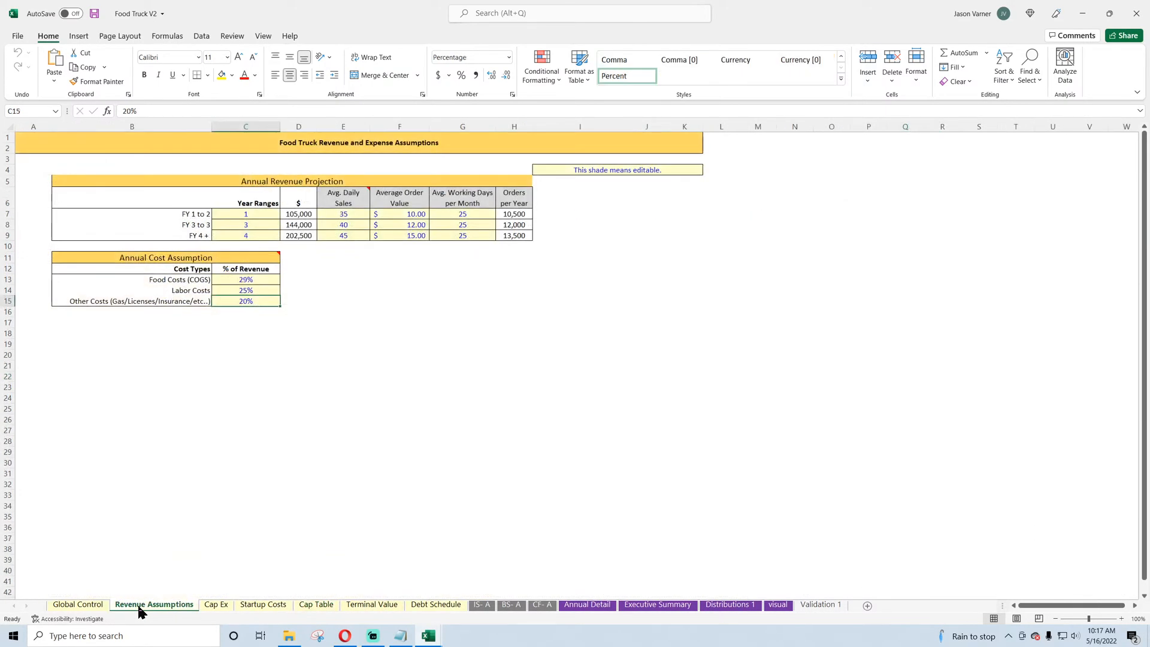
click(217, 606)
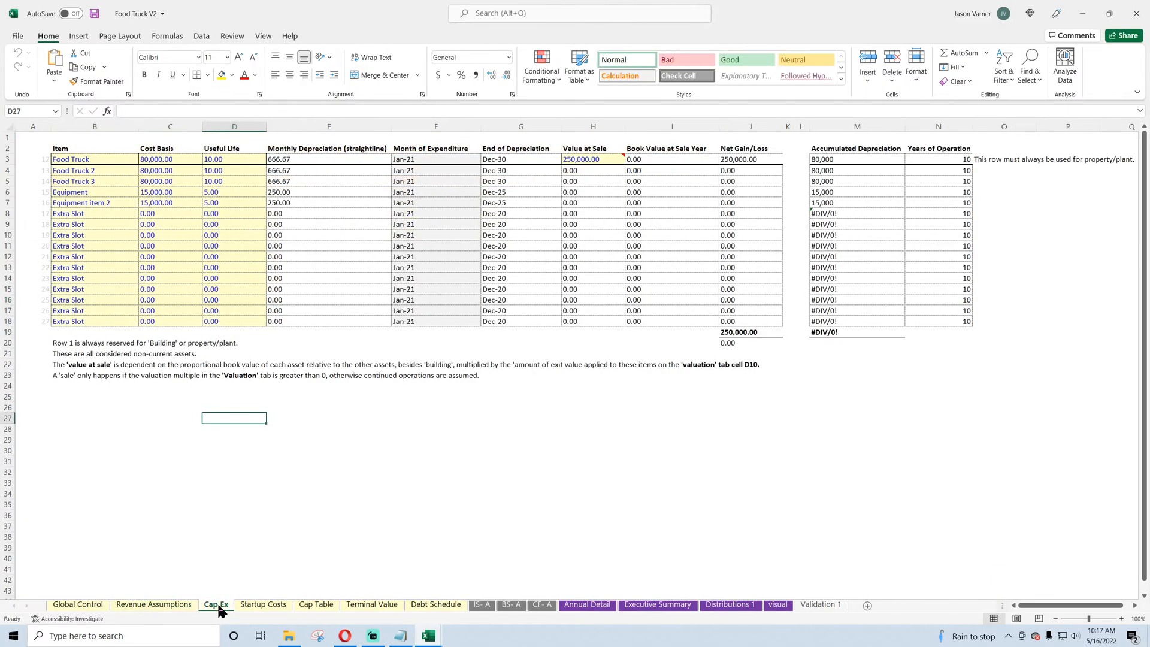
click(262, 606)
click(316, 605)
click(367, 605)
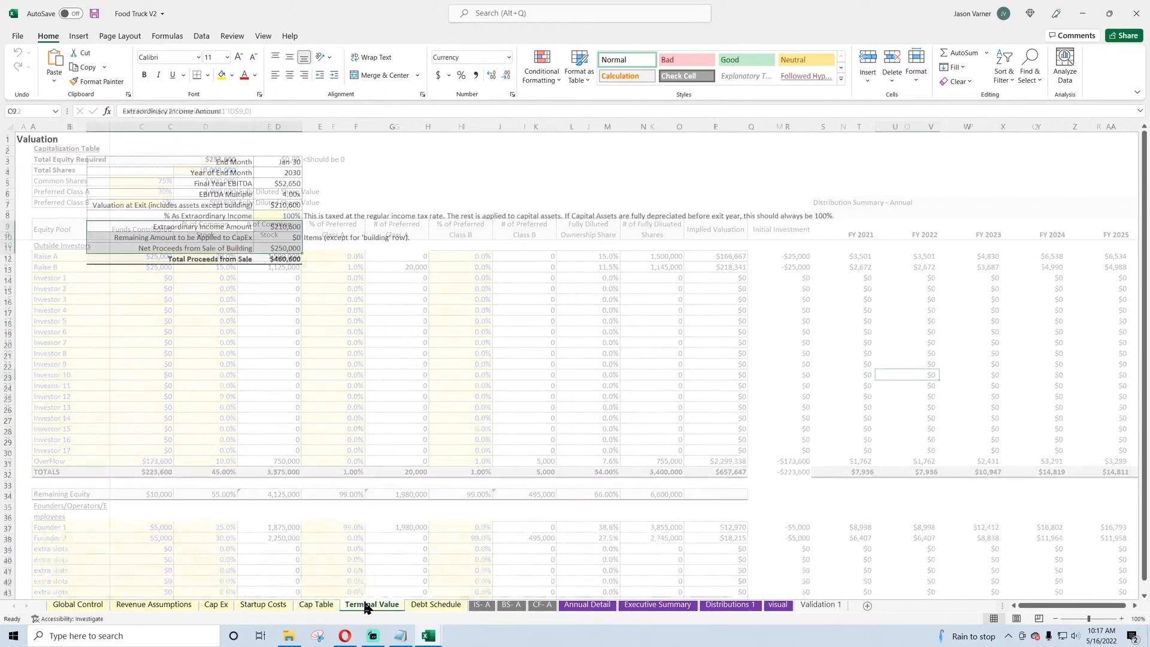
click(422, 605)
click(481, 605)
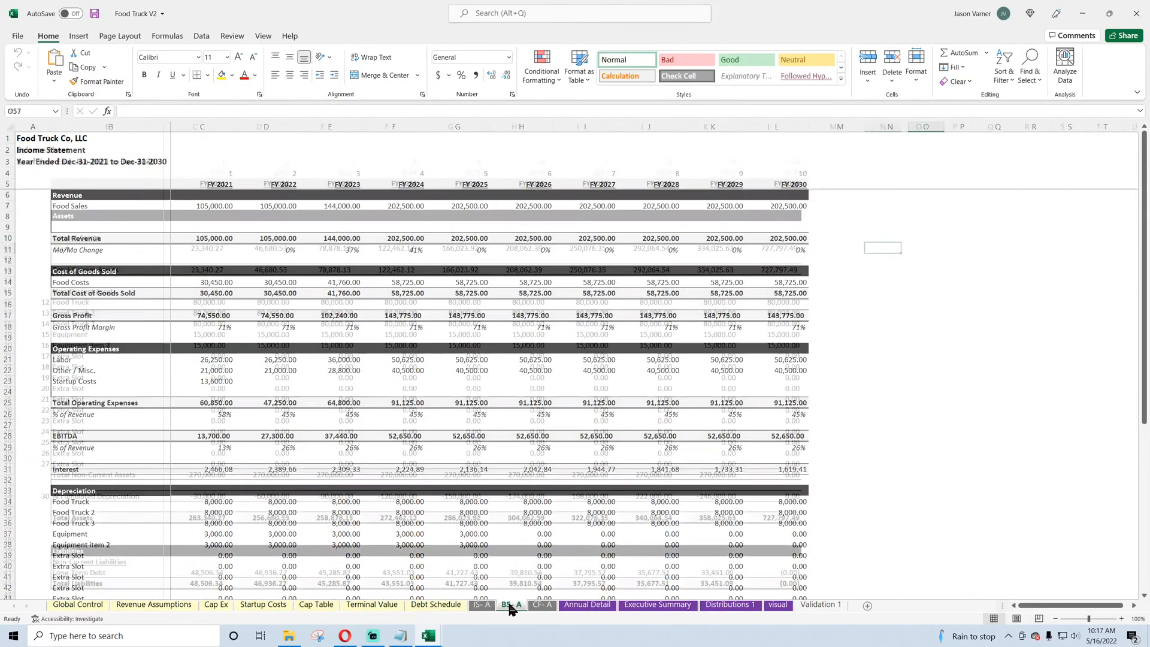
click(511, 605)
click(542, 605)
click(575, 606)
Step: Switch back to the Dry Cleaning workbook and examine the cost line items in D10:D43 of the P&L Summary sheet
mouse_move(432, 638)
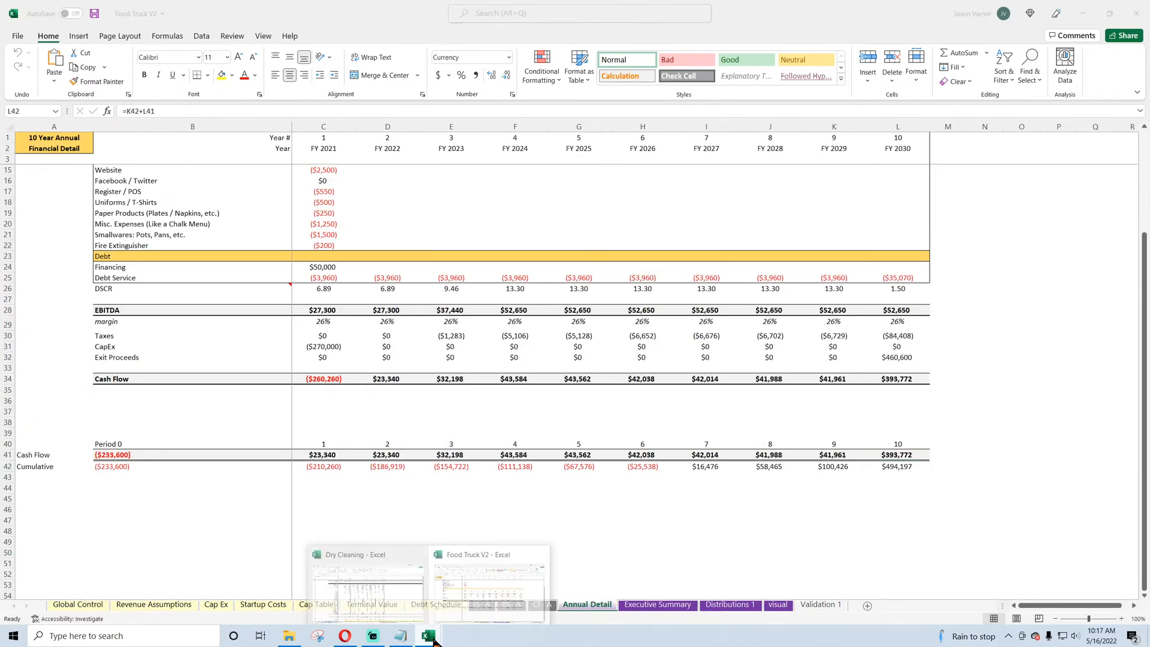
click(365, 591)
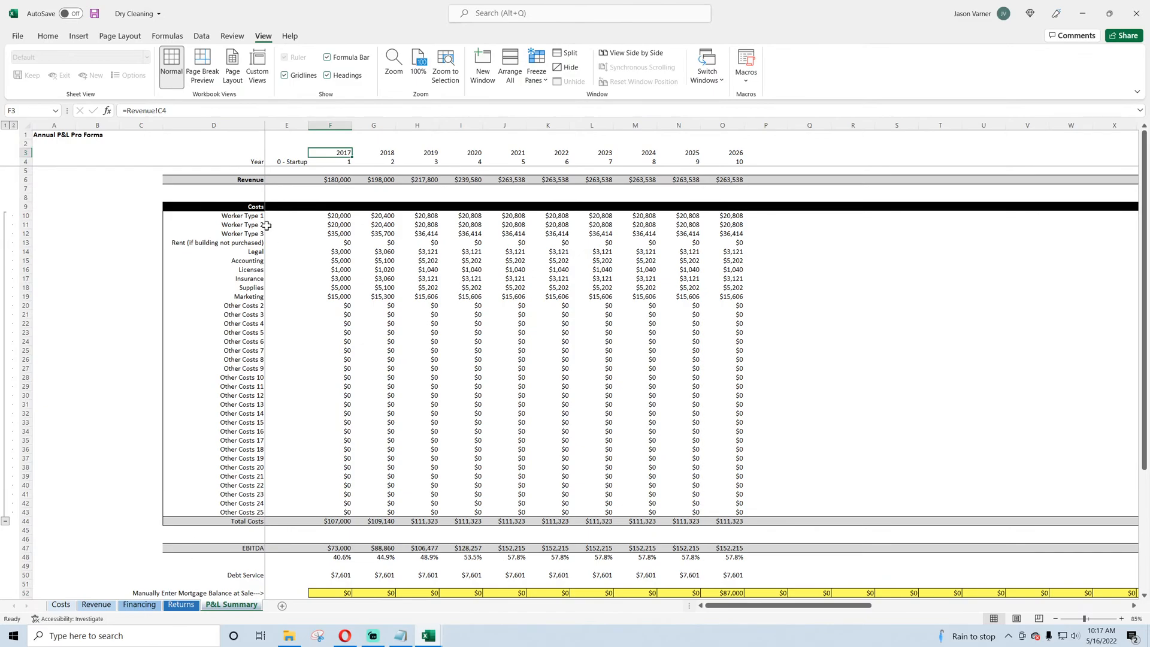
drag(250, 216, 246, 509)
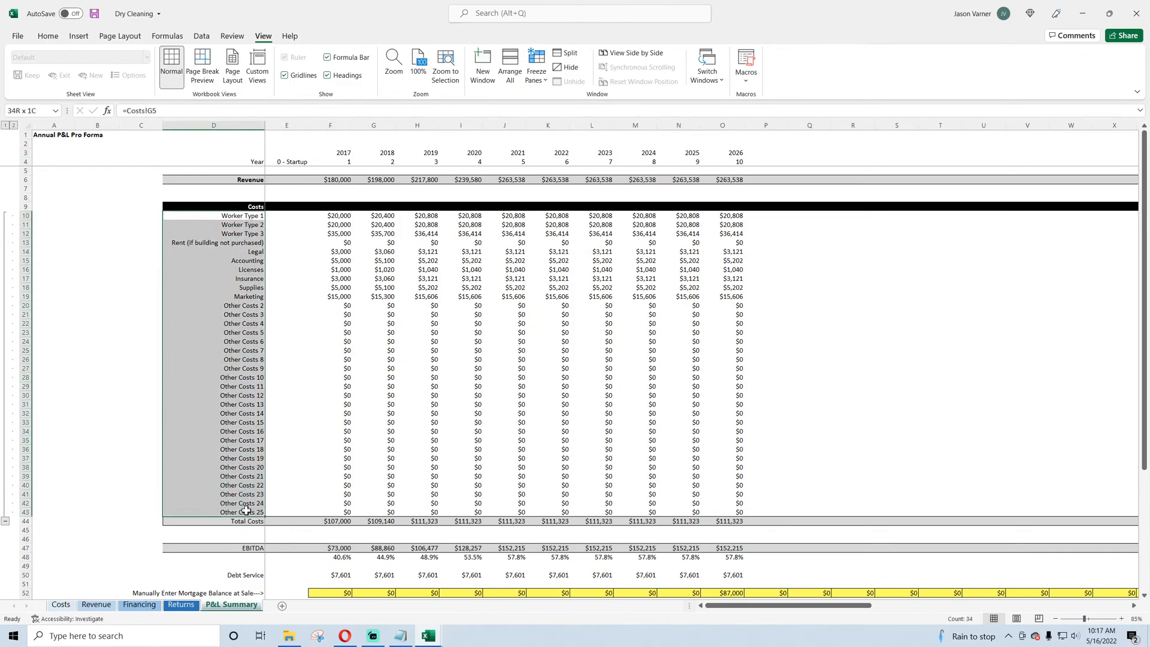
click(239, 359)
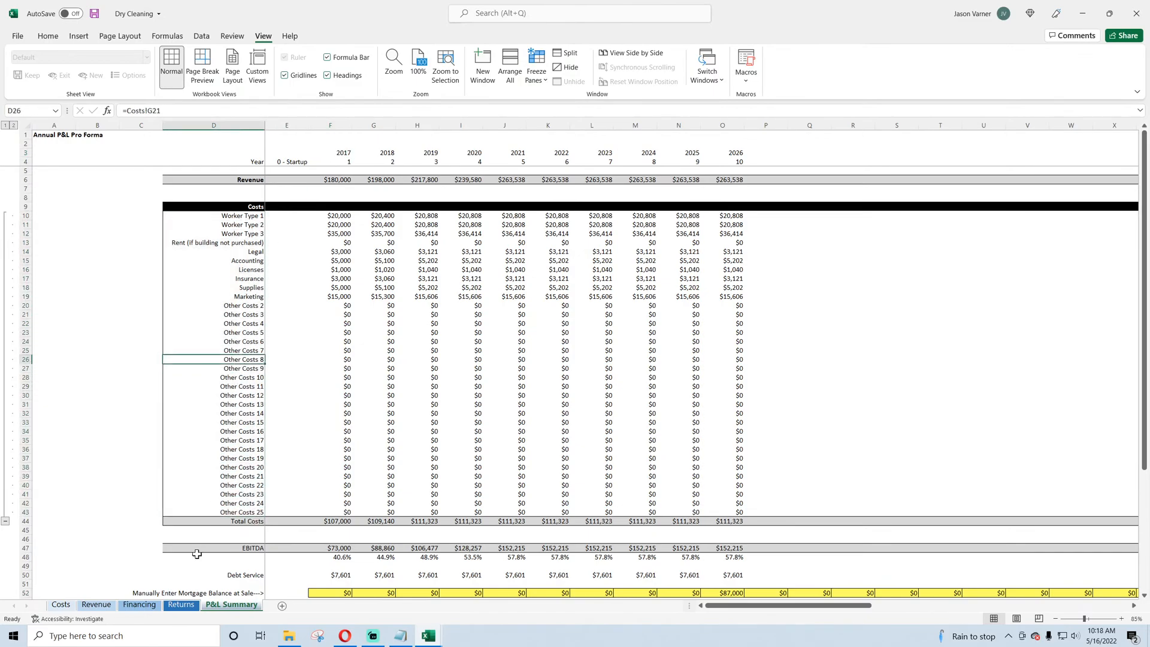
Step: Examine the Costs sheet's startup cost schedule, from Building Purchase to the total startup cost and percentage of costs financed
click(139, 605)
click(91, 606)
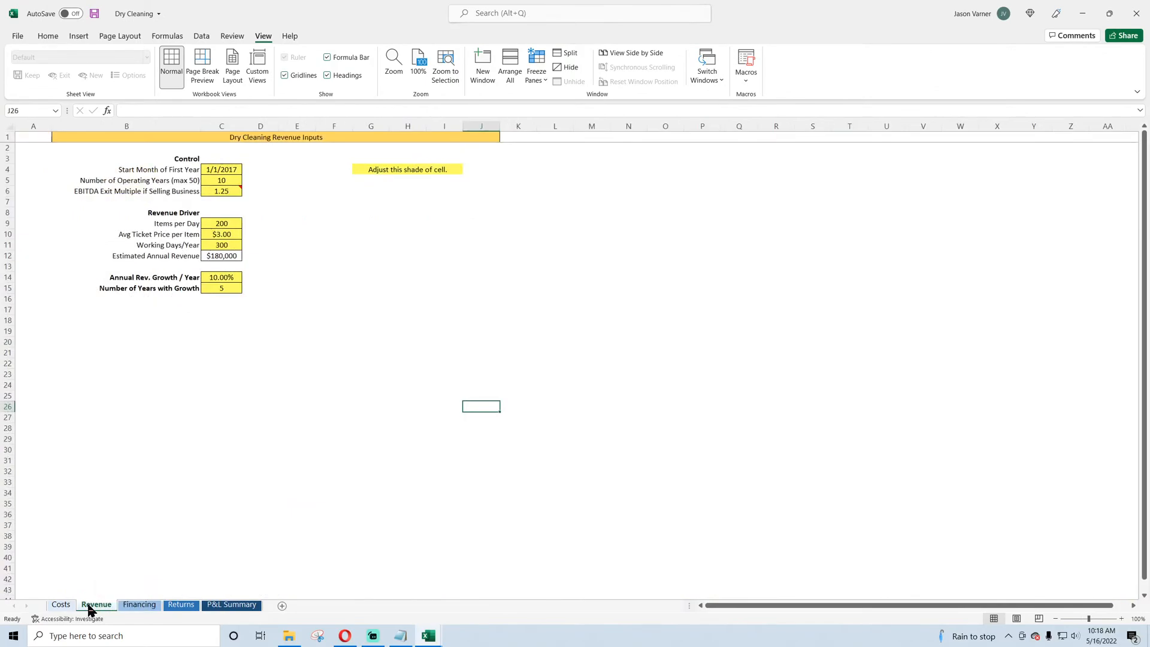
click(61, 606)
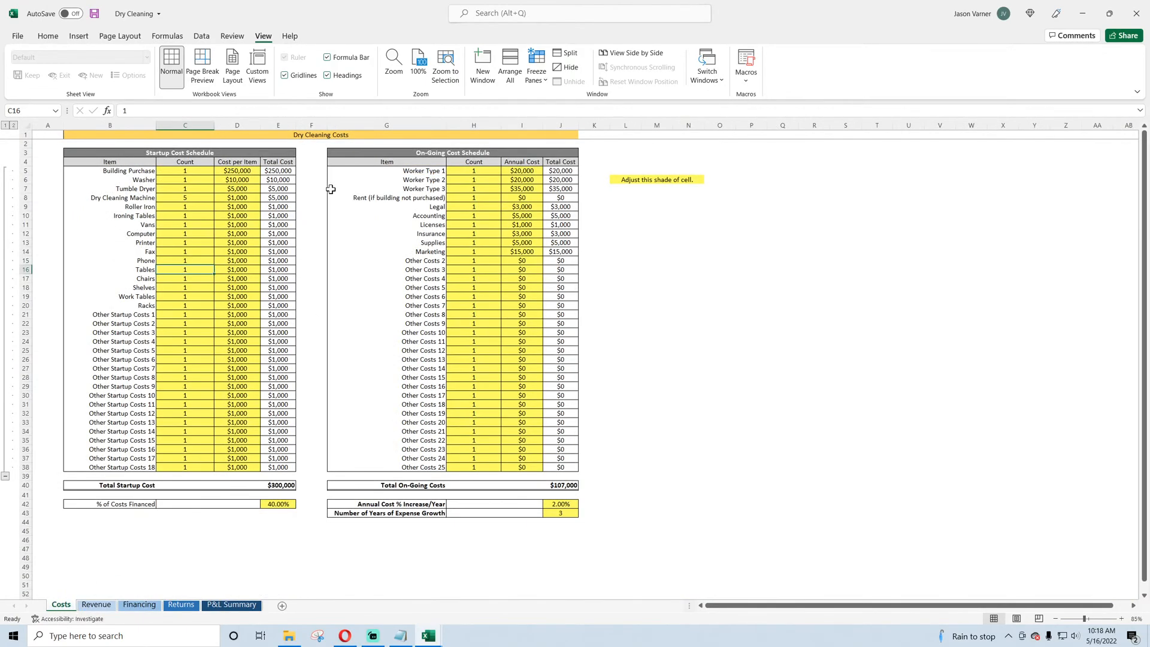
click(124, 170)
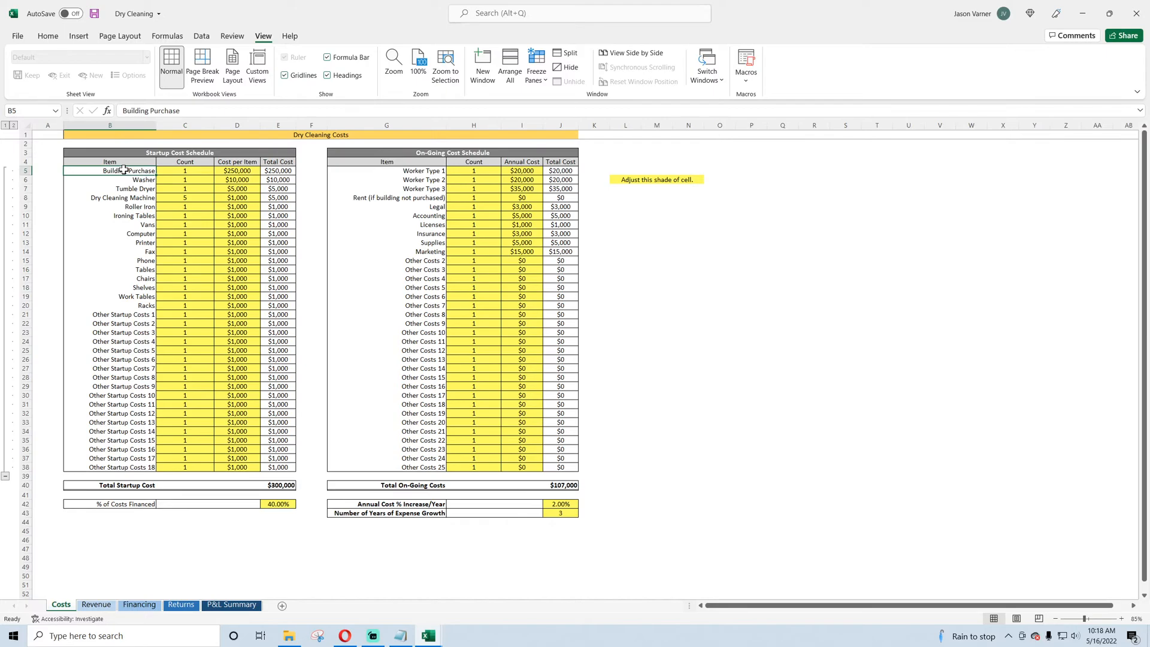
click(287, 486)
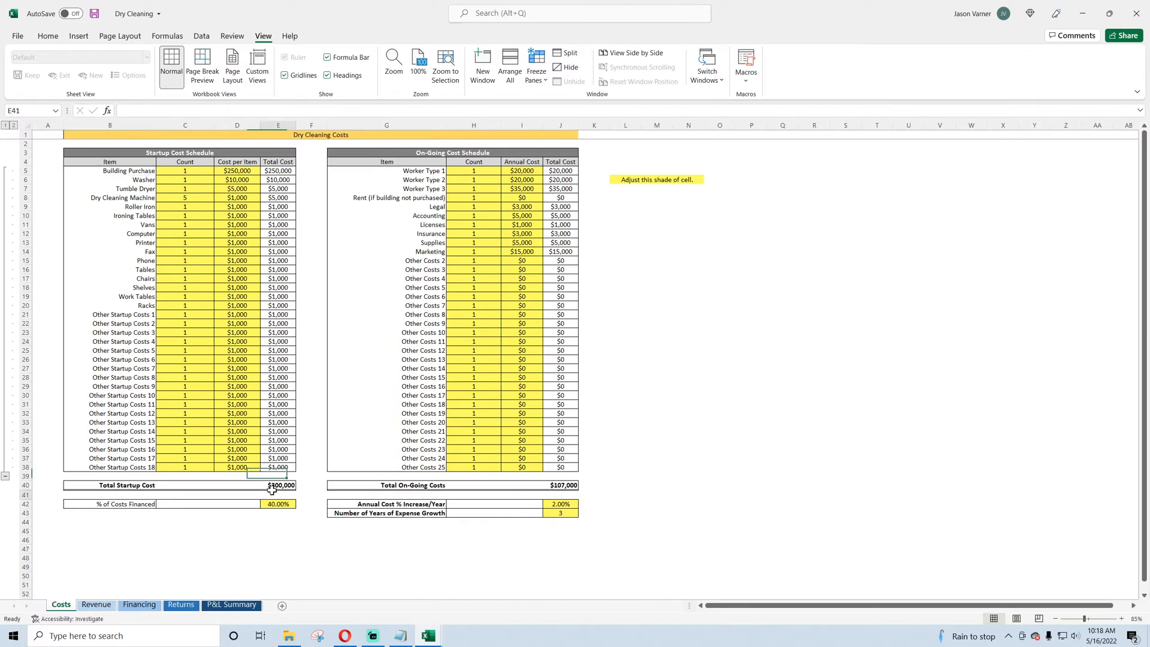
click(142, 504)
Step: Examine the on-going cost schedule's counts and annual costs, plus its yearly cost increase and expense growth years
click(492, 173)
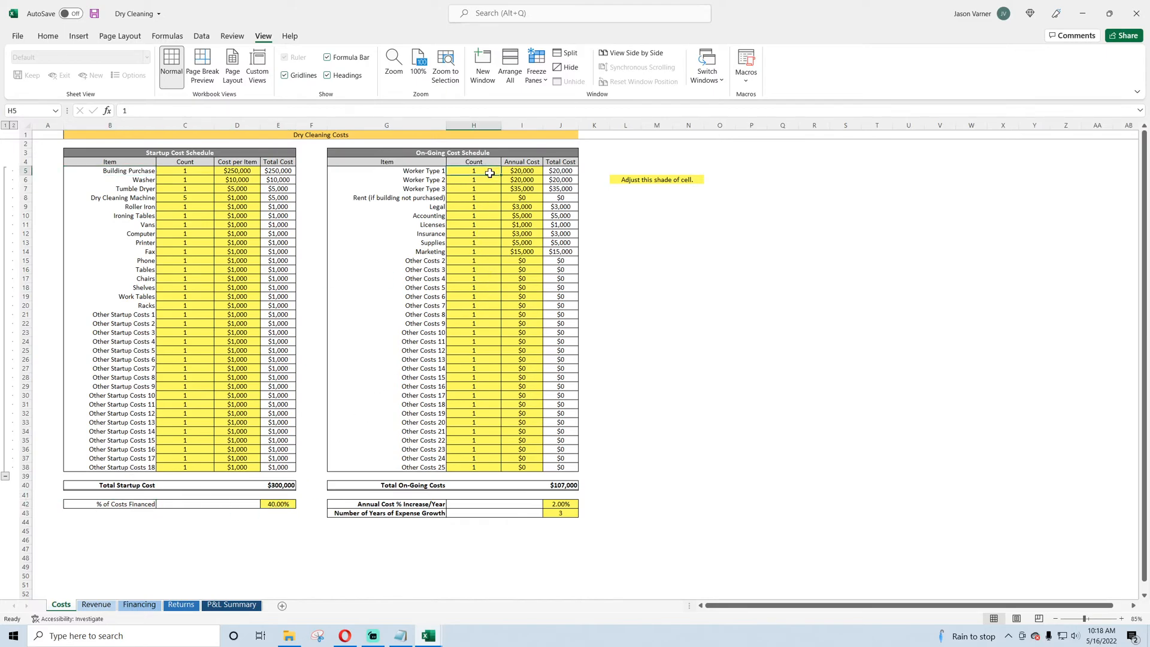
click(488, 198)
click(482, 224)
click(525, 173)
click(524, 197)
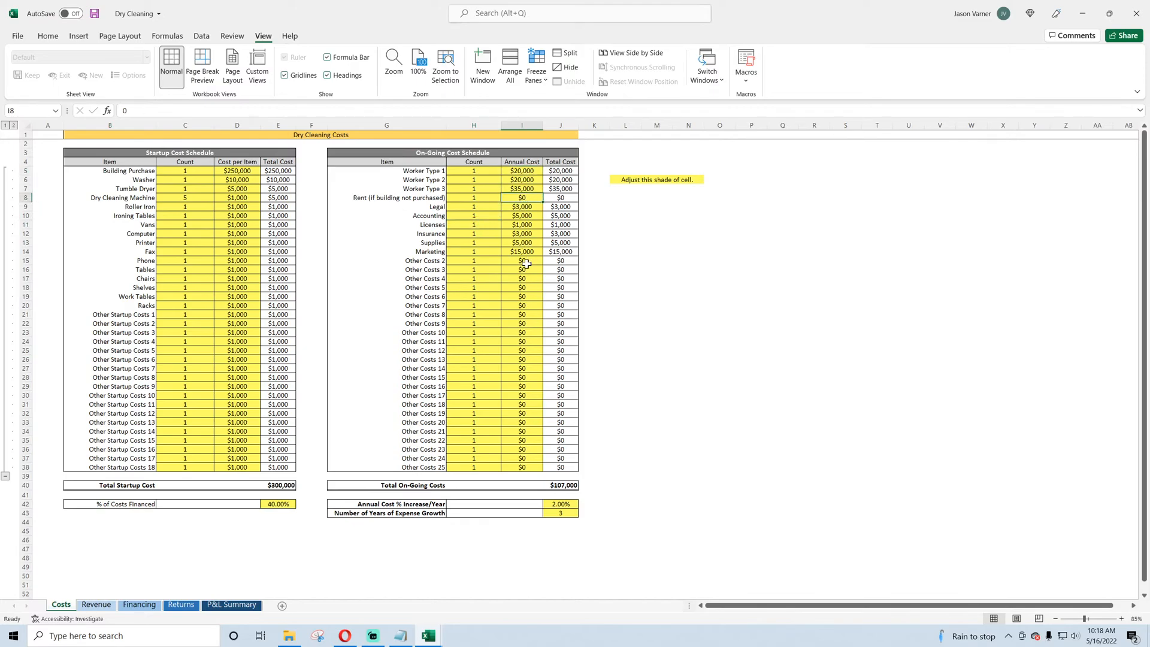
click(526, 264)
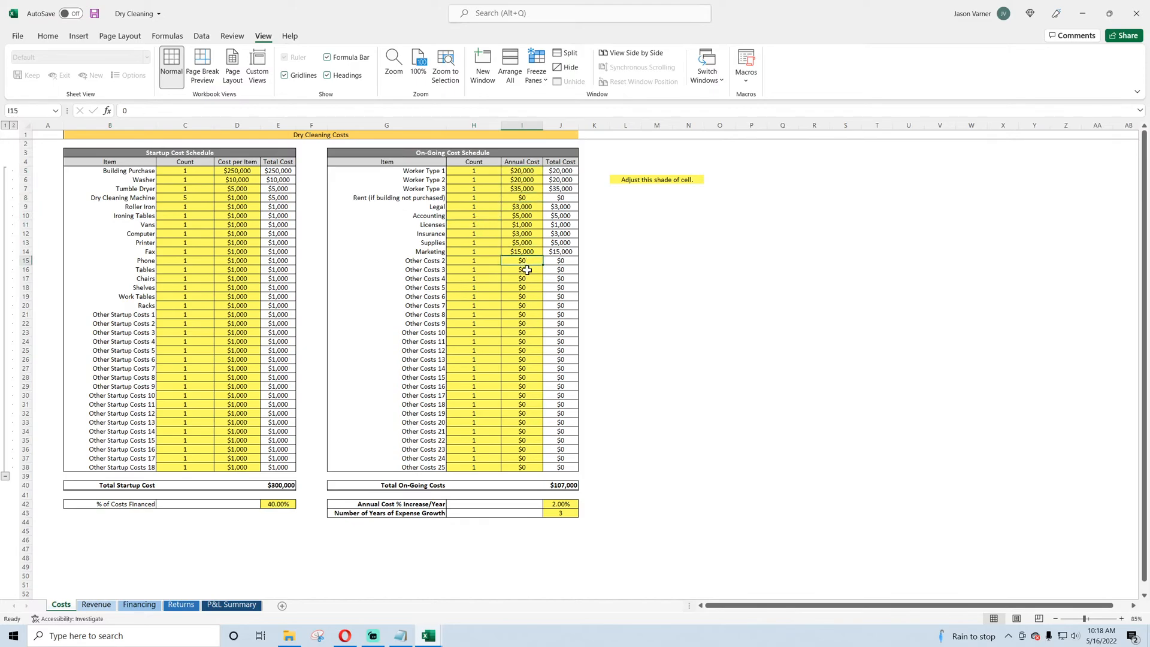
click(559, 505)
click(561, 323)
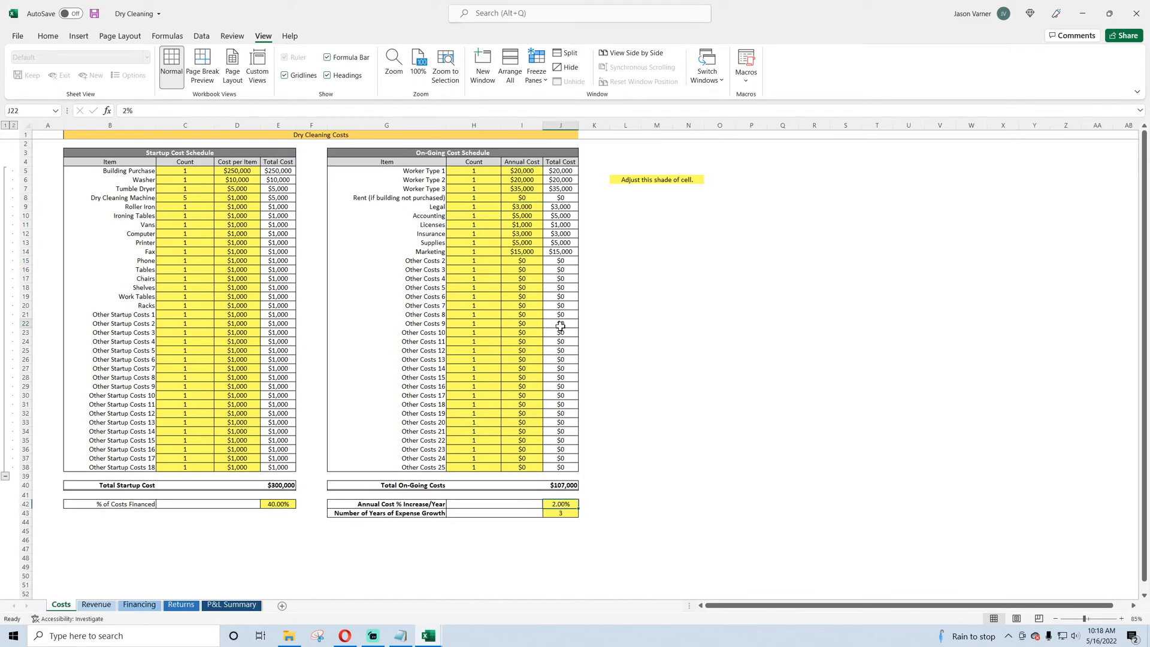
click(562, 504)
click(568, 515)
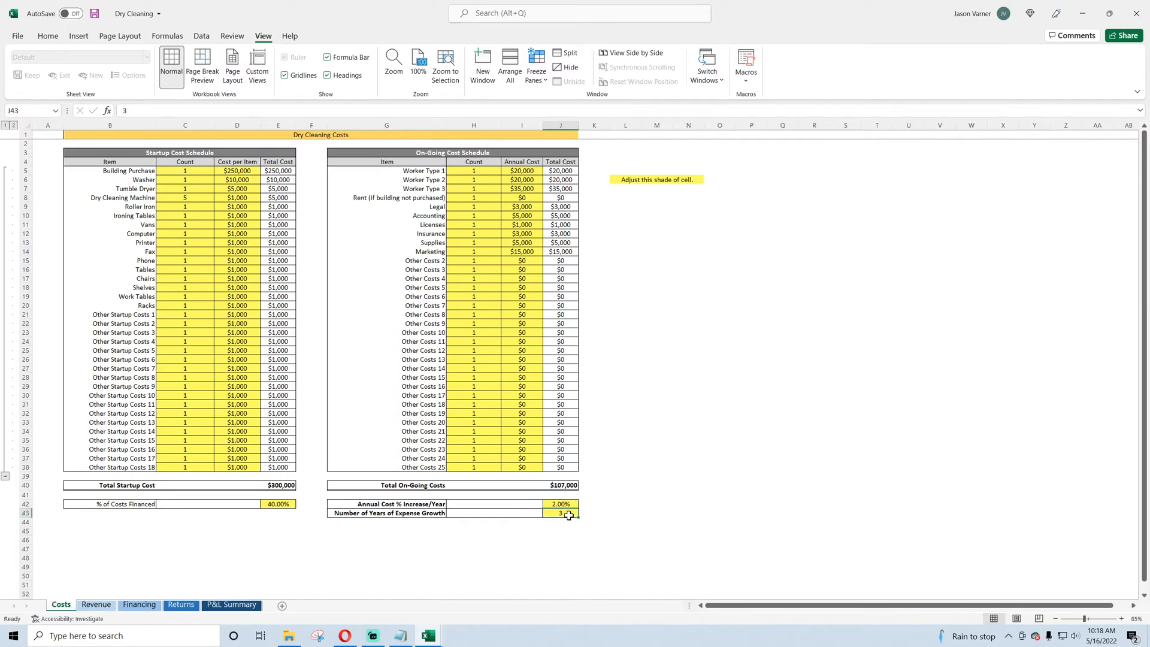
Step: Examine the revenue driver inputs on the Revenue sheet, including items per day and average ticket price per item
click(97, 605)
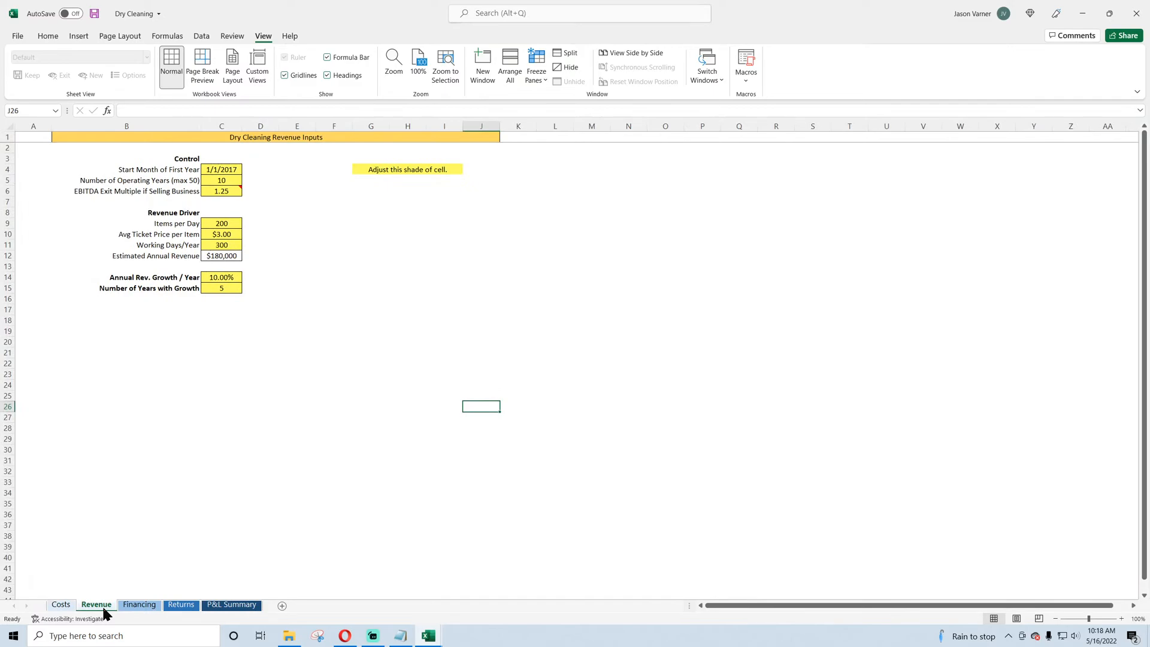
click(220, 222)
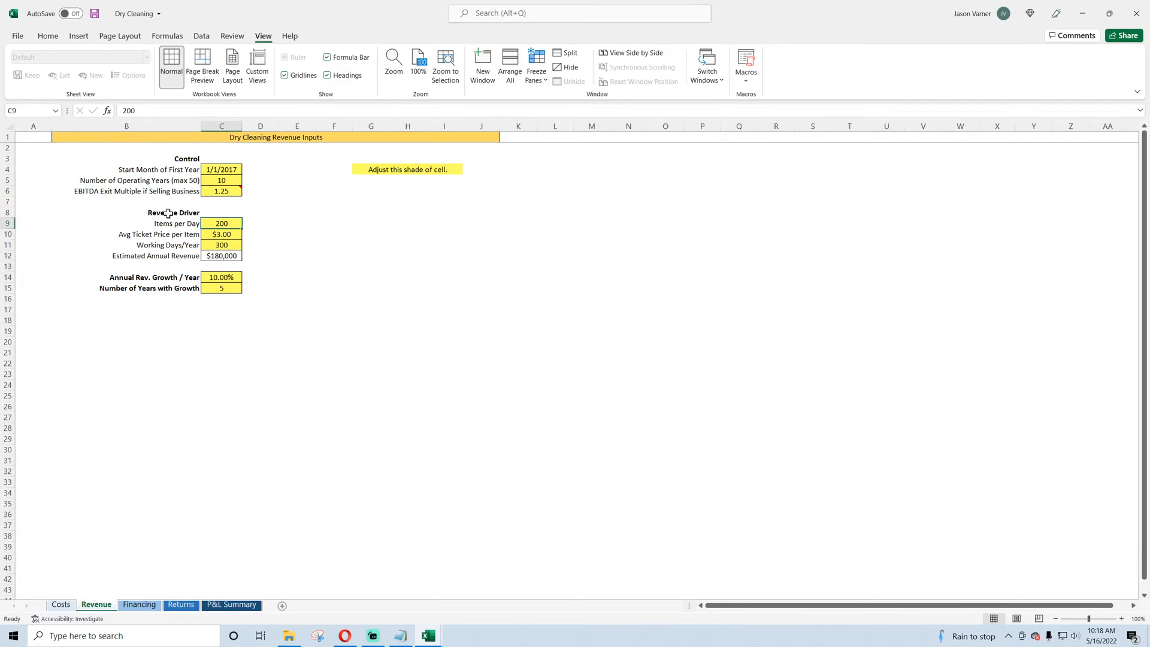
drag(168, 214, 227, 255)
click(226, 224)
click(234, 235)
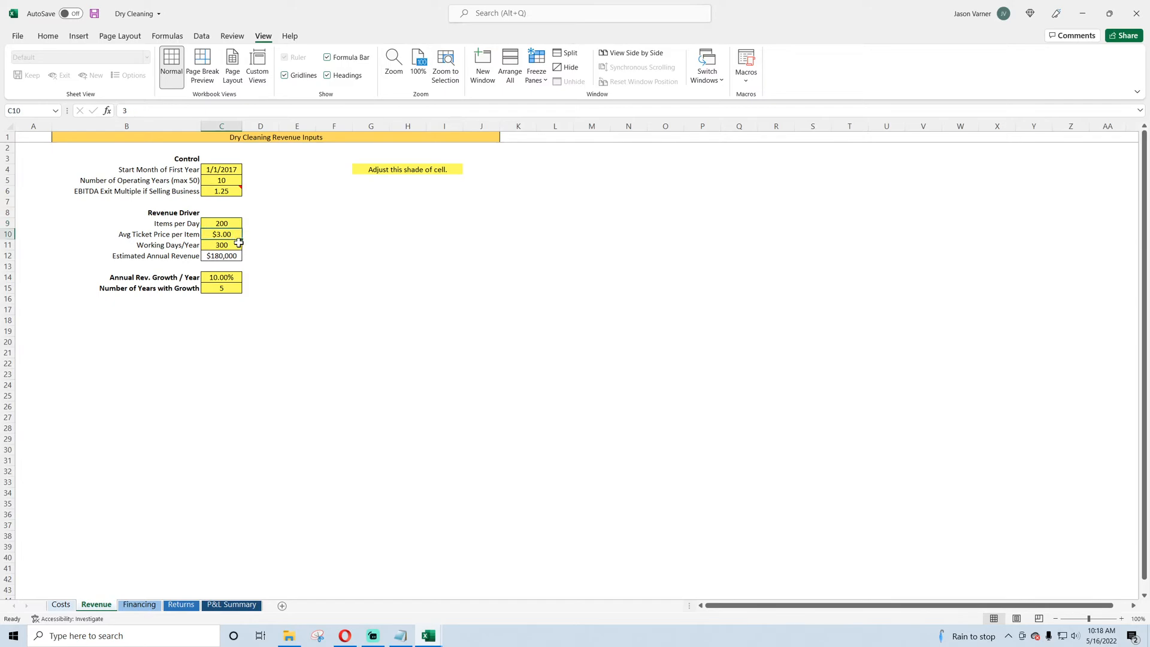
Step: Examine the working days, estimated annual revenue formula and revenue growth inputs on the Revenue sheet
click(233, 245)
click(232, 255)
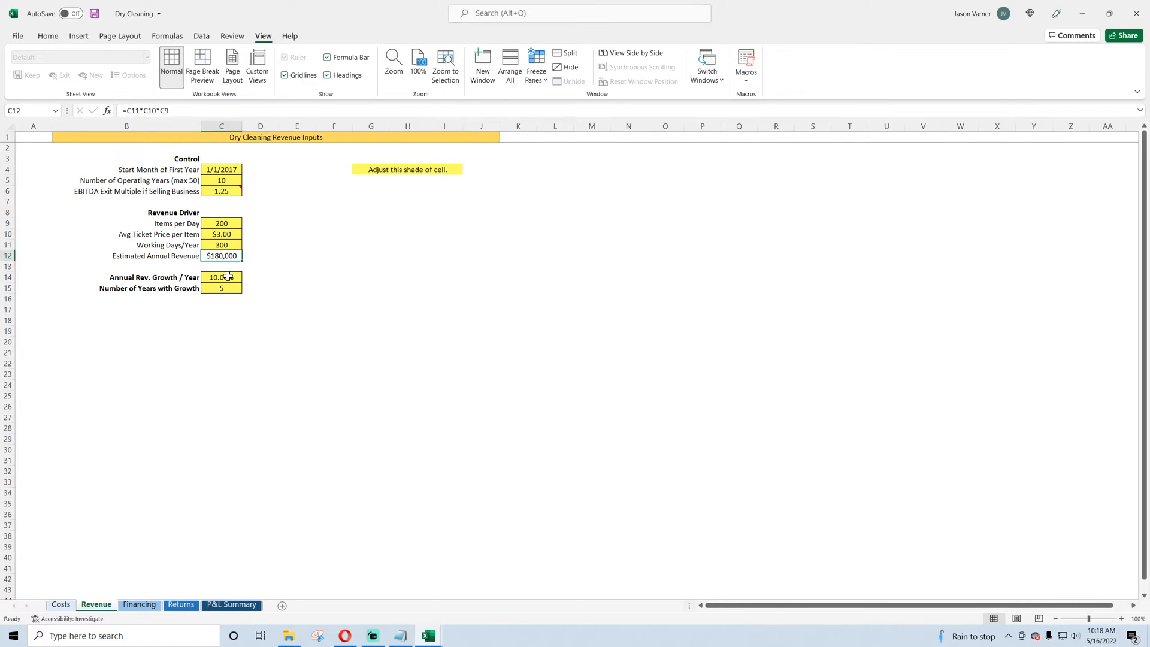
click(228, 277)
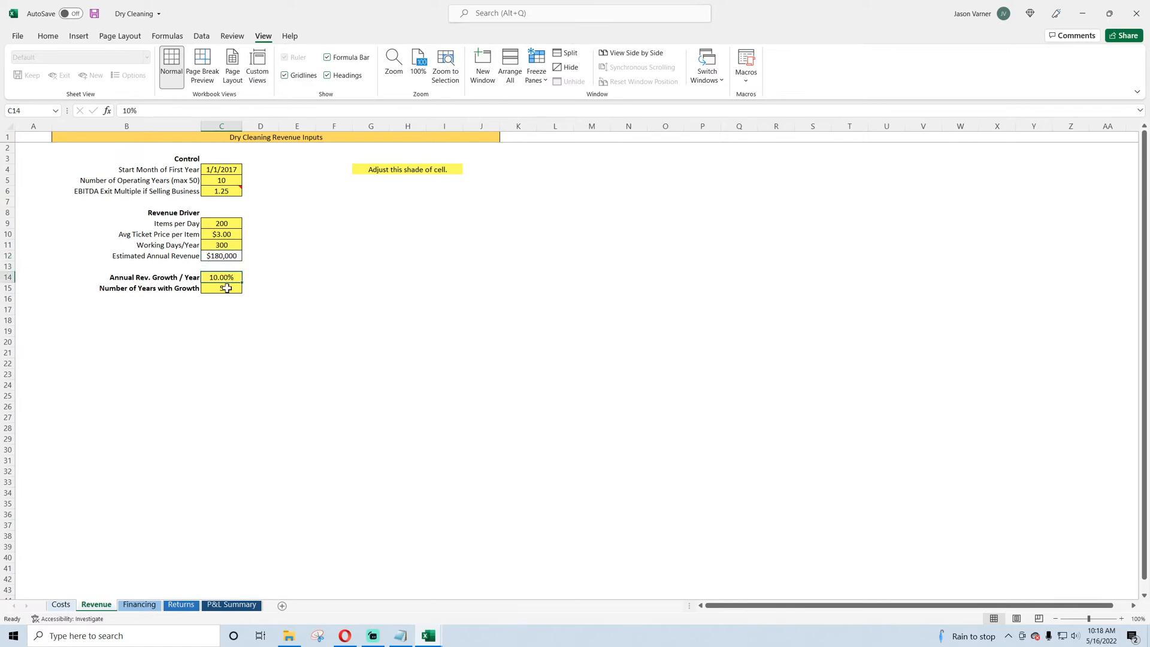
click(226, 288)
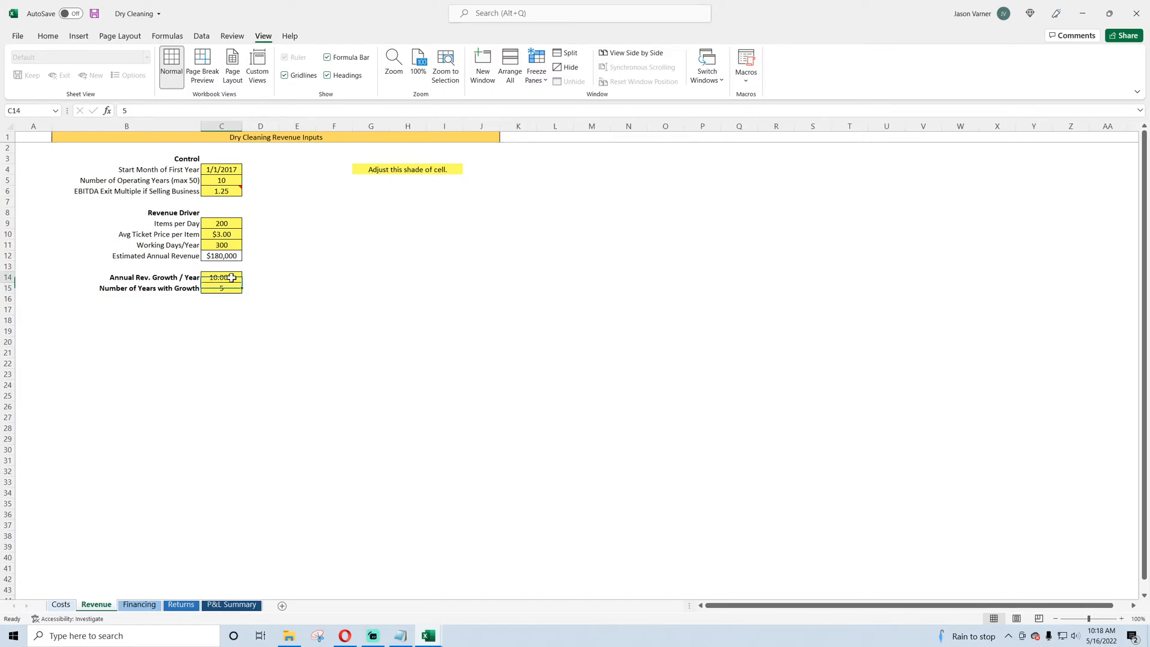
Step: Examine the P&L Summary sheet from yearly revenue and costs through EBITDA, mortgage balance and cash flow to the discount rate
click(231, 605)
click(347, 180)
click(383, 180)
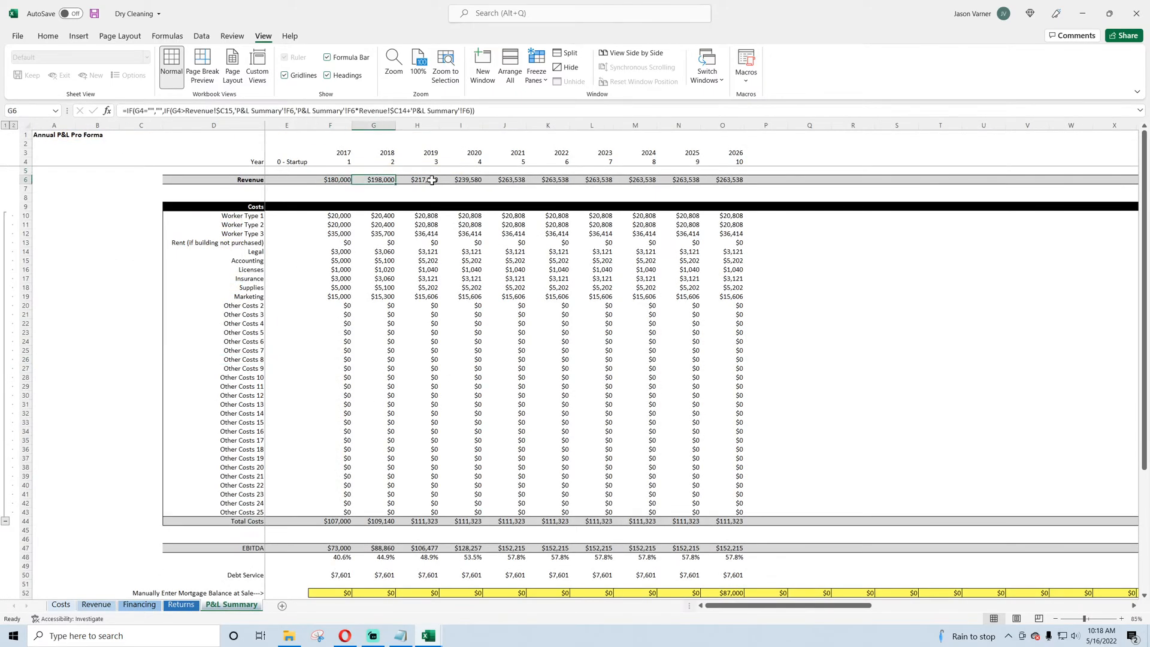
drag(343, 218, 649, 376)
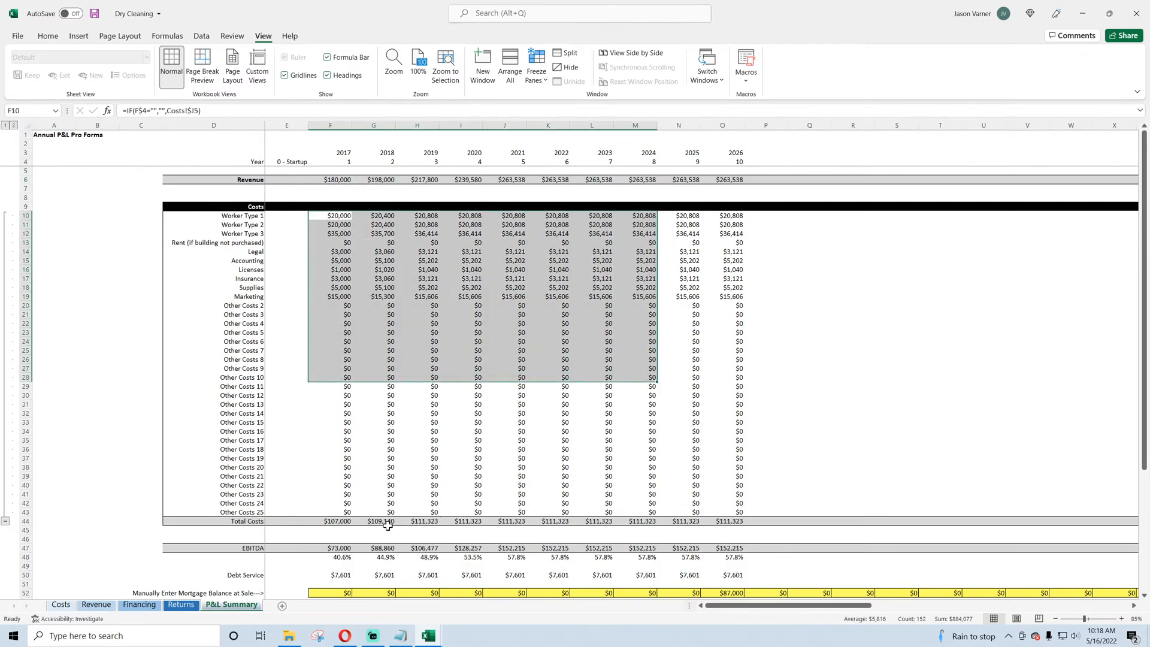
click(349, 543)
scroll(338, 461, down, 4)
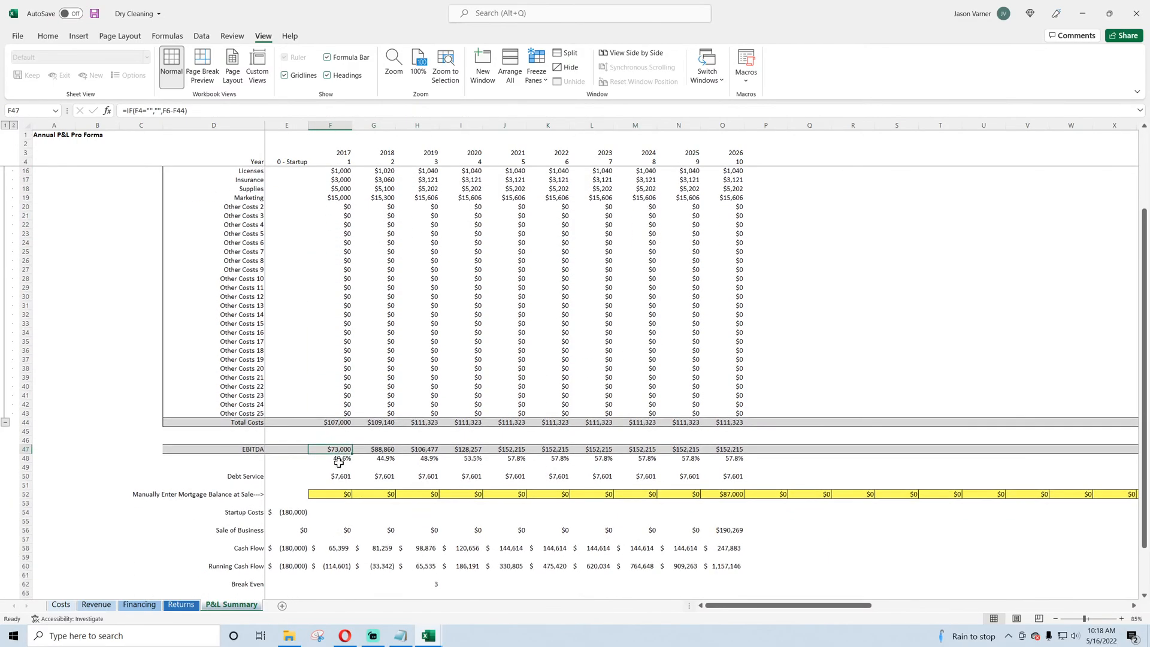
click(336, 494)
scroll(346, 511, down, 4)
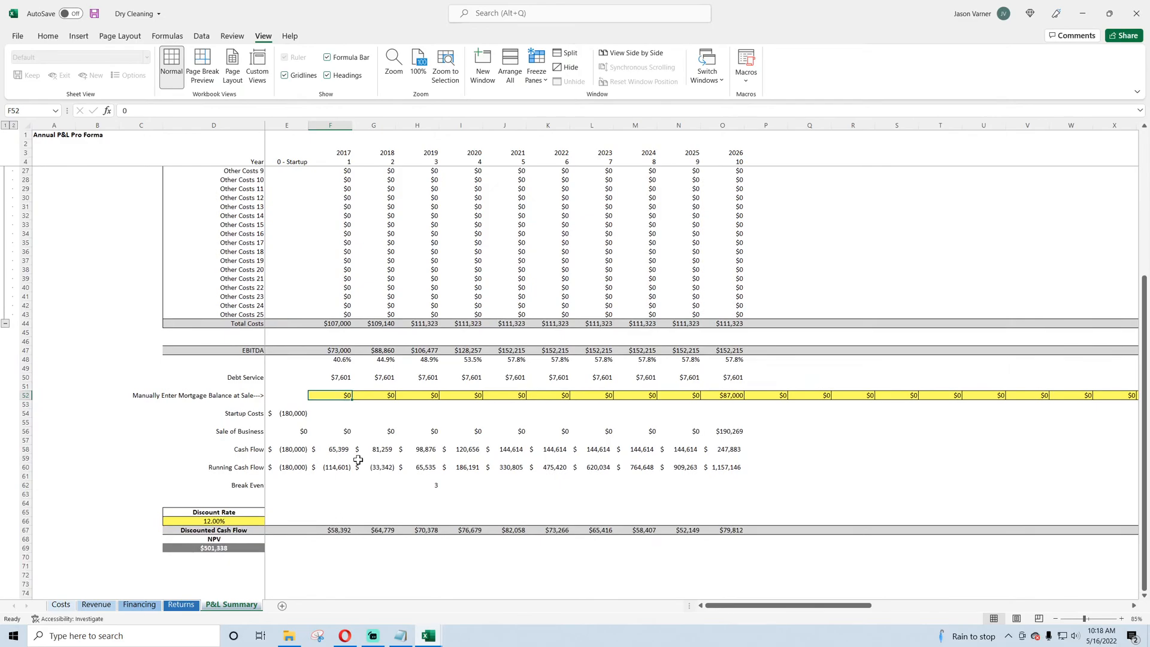
click(242, 521)
scroll(321, 495, up, 7)
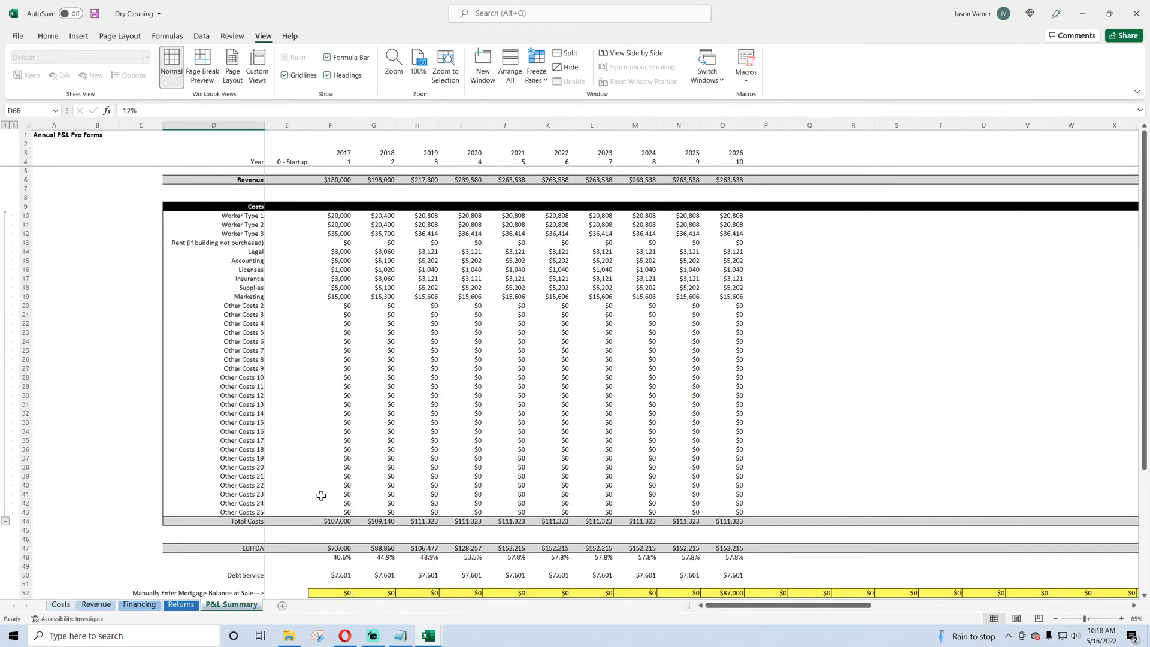
scroll(321, 495, down, 3)
scroll(324, 490, up, 3)
Step: Glance over the Returns and Financing sheets and re-examine the Revenue sheet's drivers, from items per day to annual revenue growth
click(182, 606)
click(142, 606)
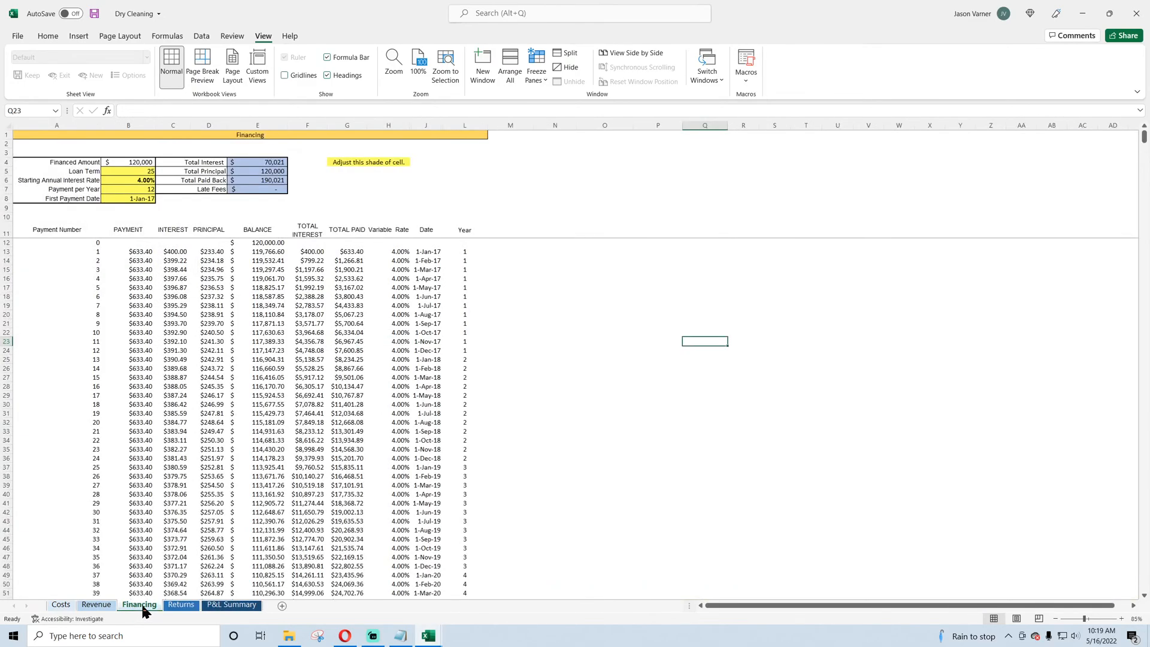
click(98, 605)
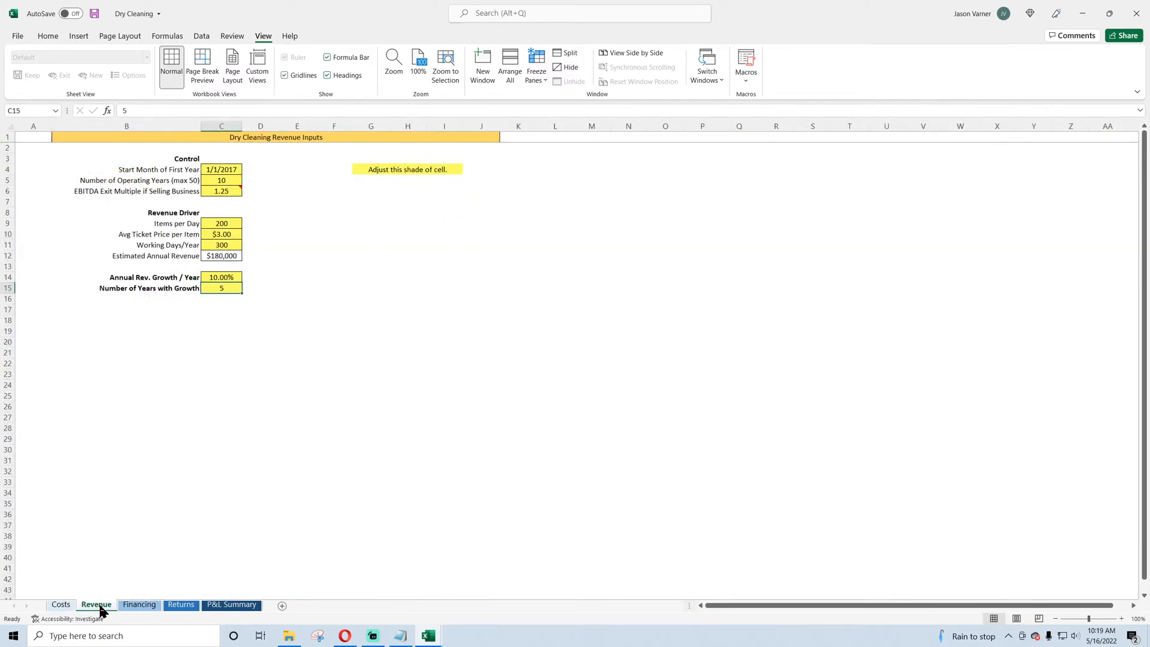
click(221, 223)
click(222, 256)
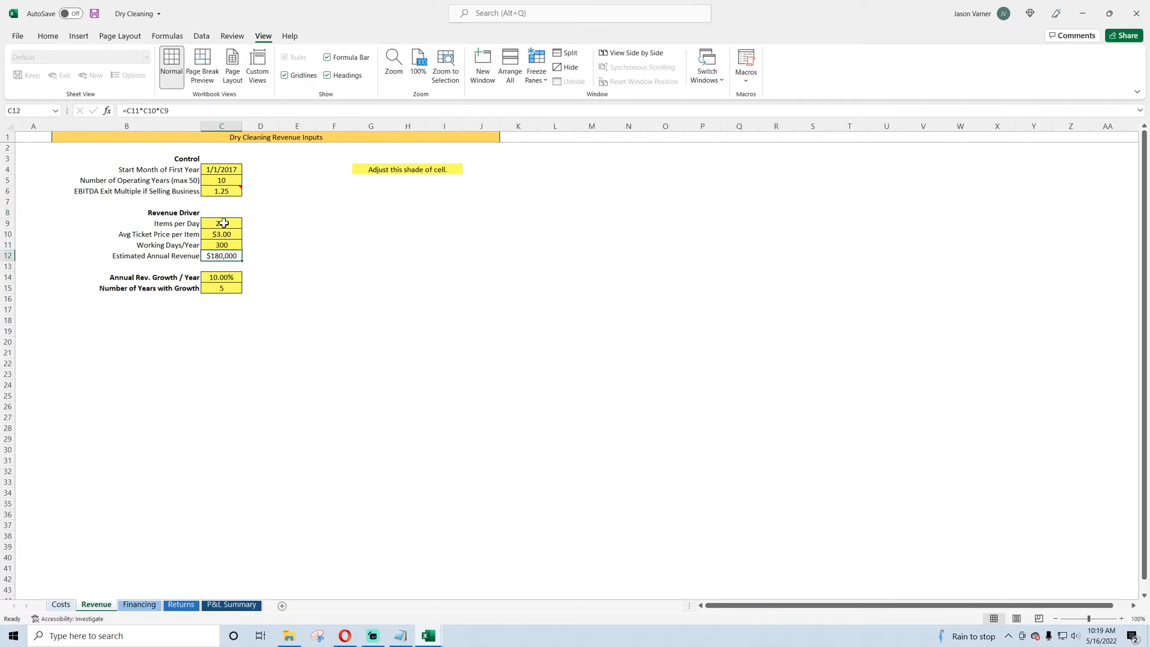
click(223, 233)
click(225, 246)
click(223, 224)
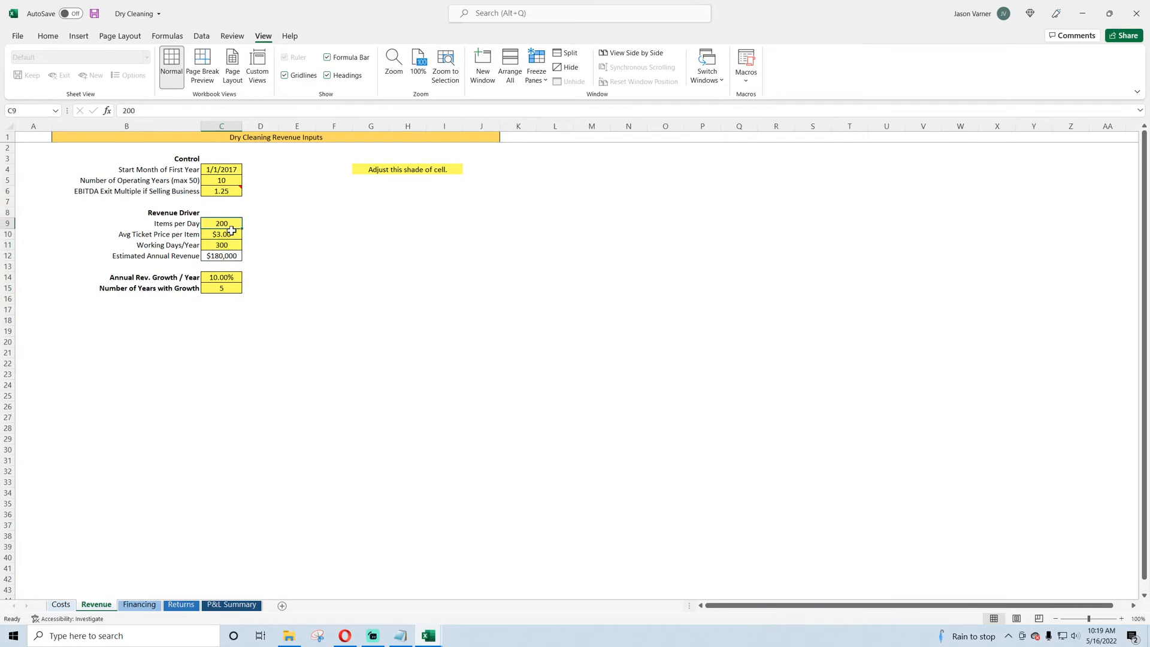
click(223, 234)
click(224, 245)
click(226, 255)
click(229, 234)
click(230, 277)
Step: Insert a new sheet directly after Costs and name it "Validation 1"
click(66, 606)
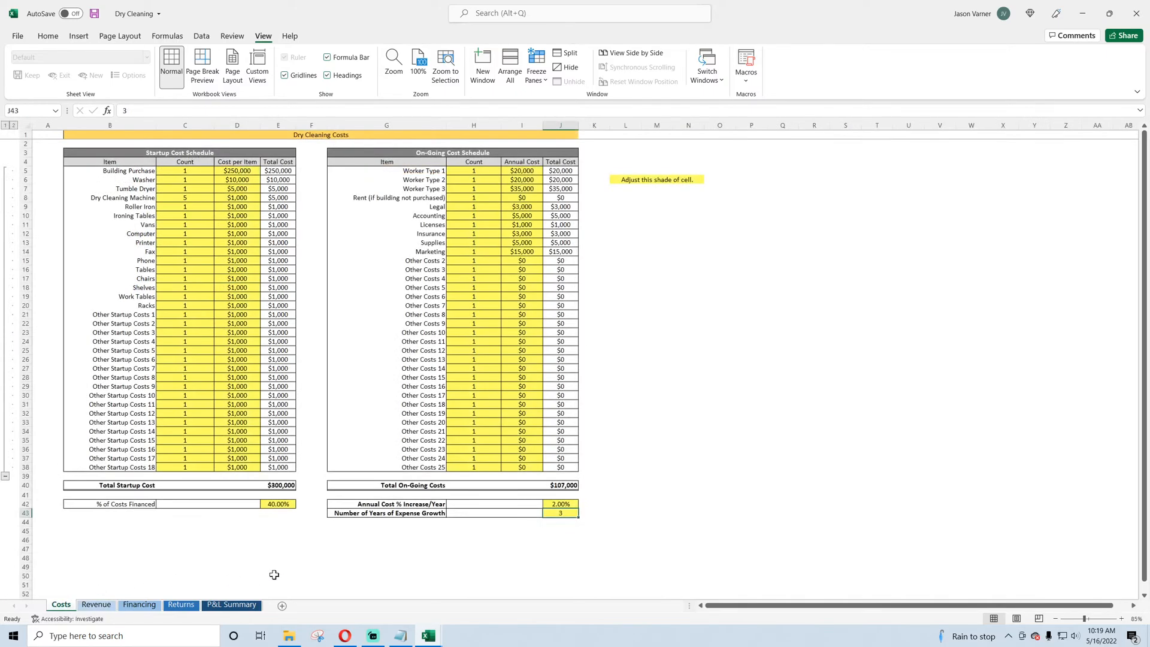
click(282, 606)
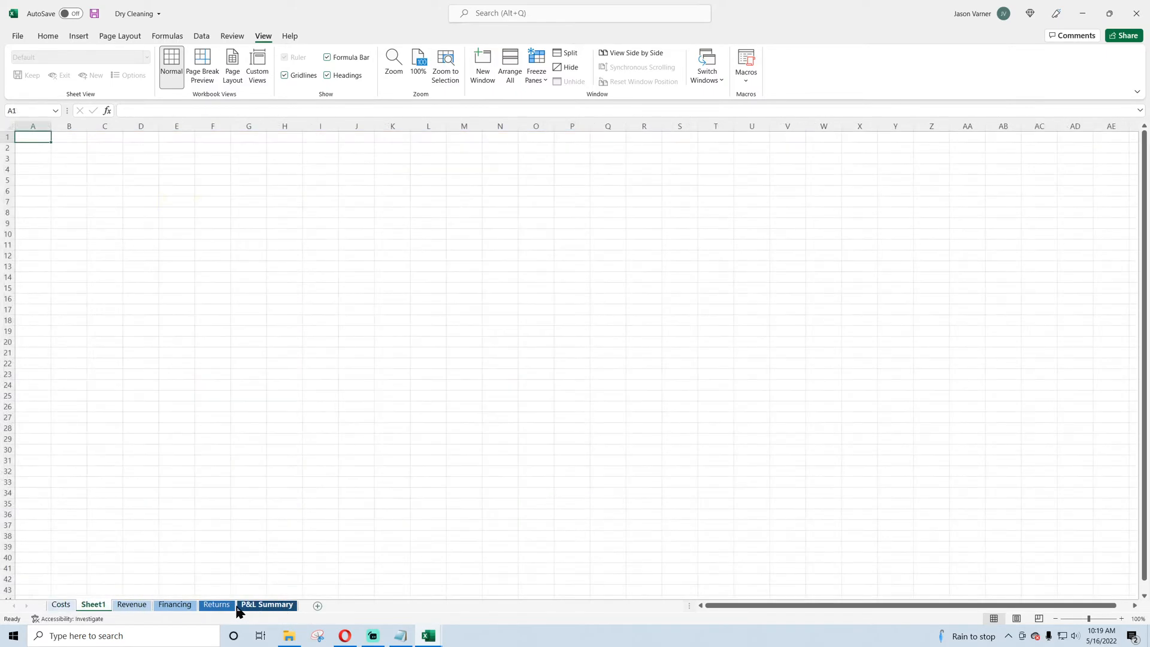
double_click(87, 605)
text(Validation 1)
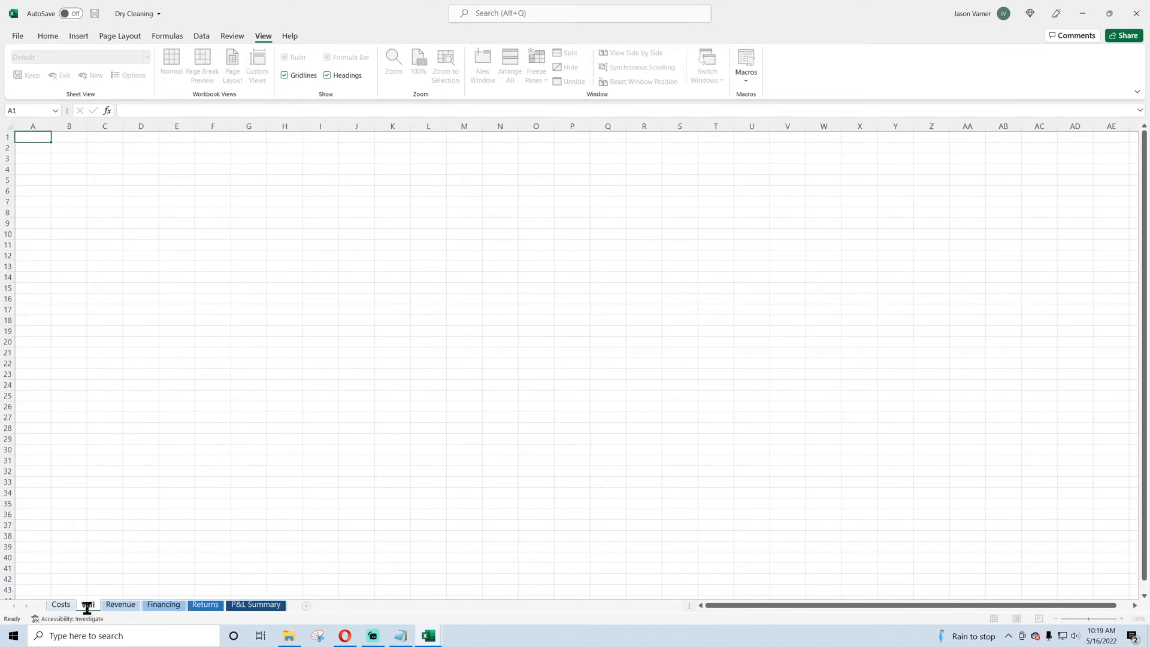
key(Return)
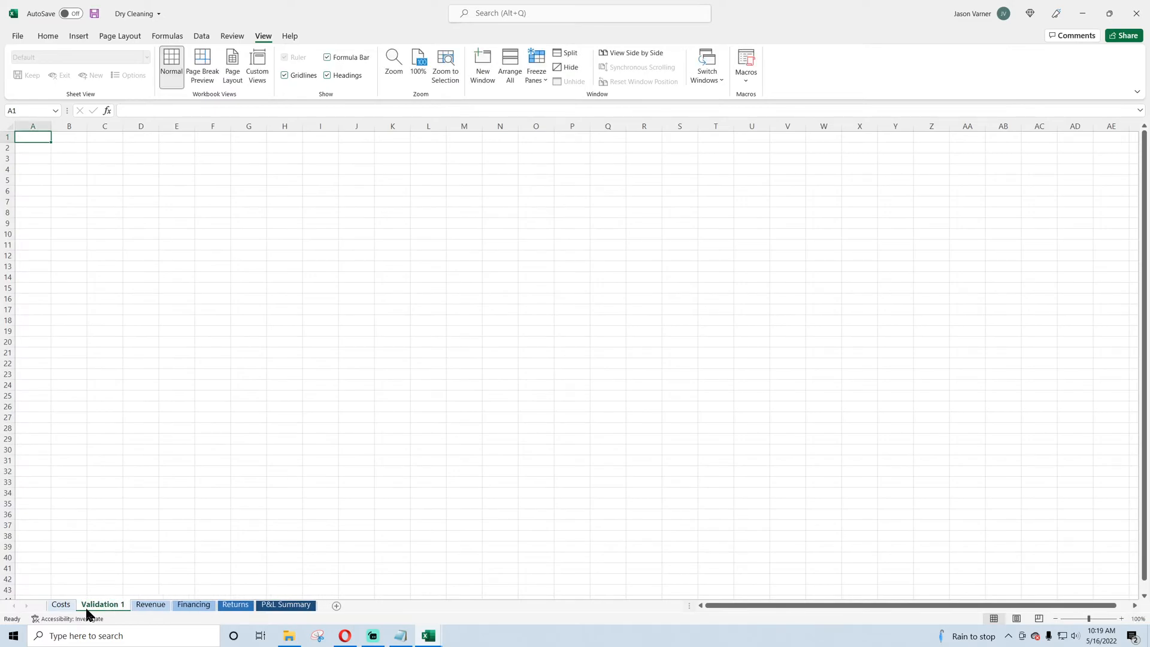
Step: Insert a new sheet named "Global Control" and make it the first sheet of the workbook
click(335, 605)
double_click(149, 606)
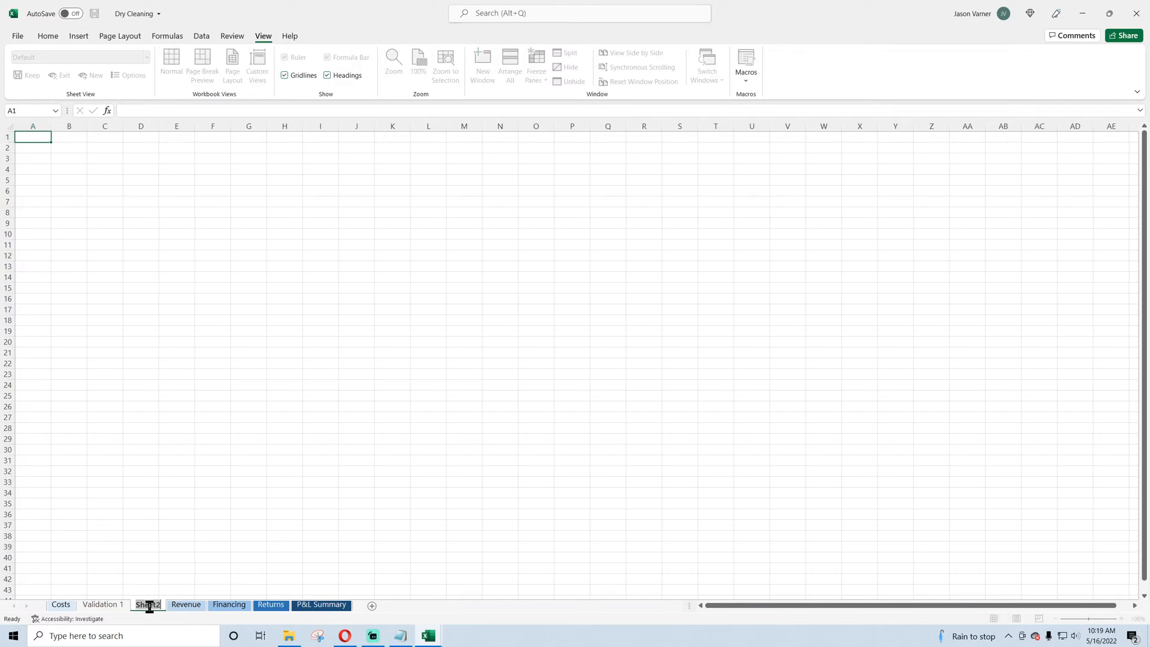
text(Global Control)
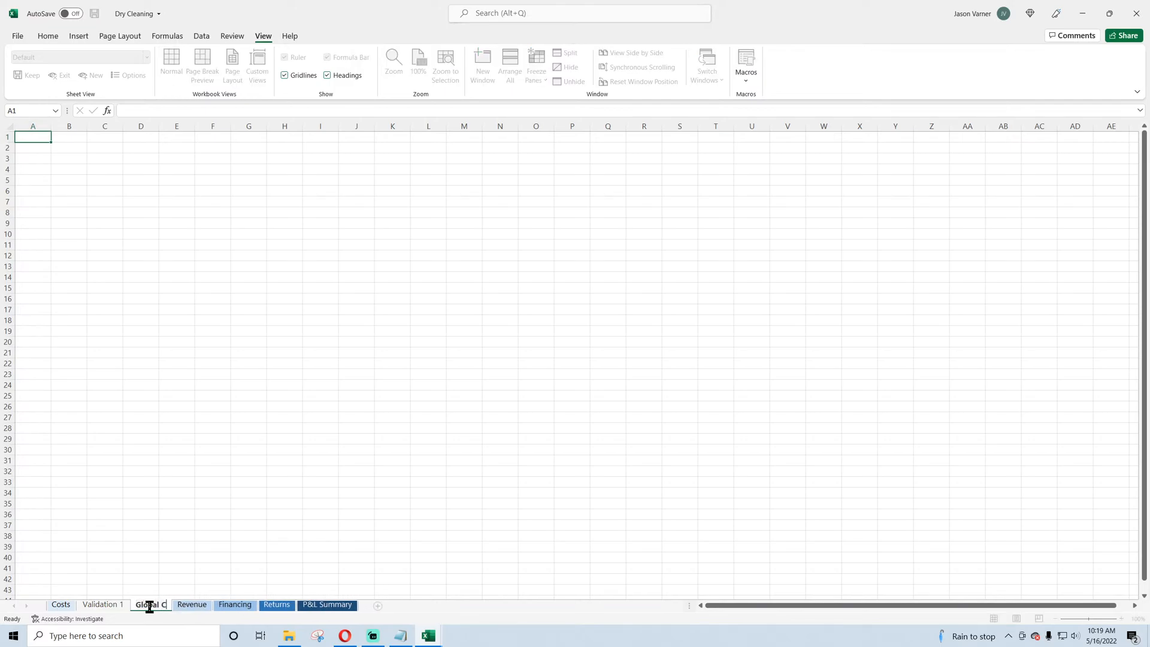
key(Return)
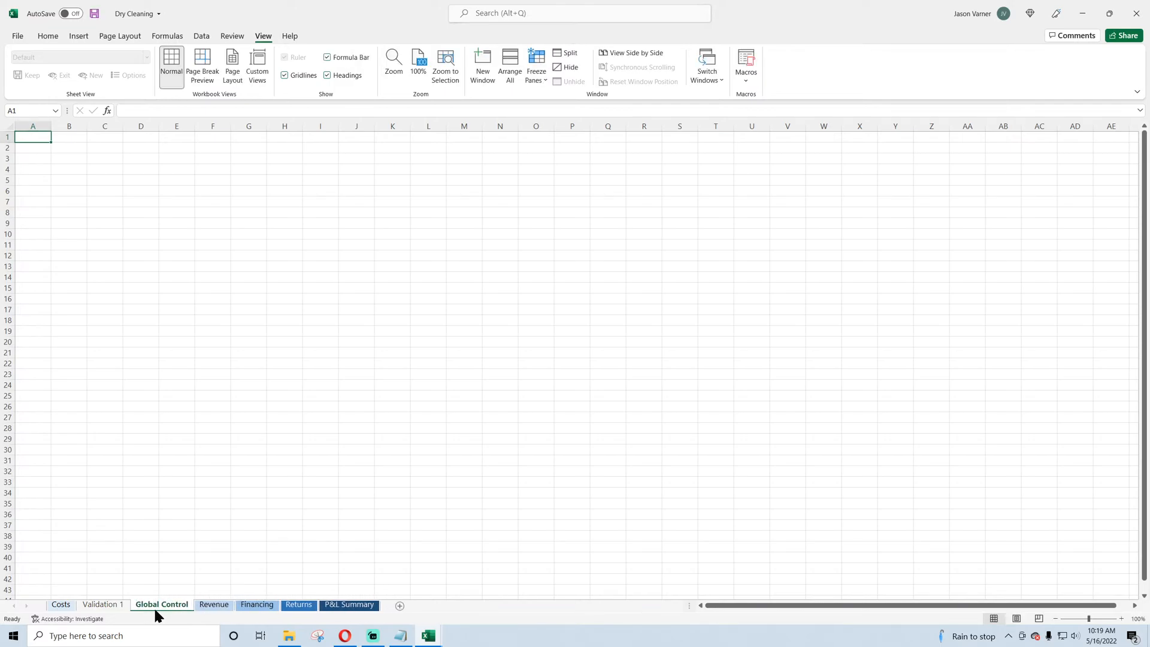
drag(156, 610, 55, 607)
Step: Move the Validation 1 sheet behind P&L Summary and insert a blank sheet after it
click(161, 606)
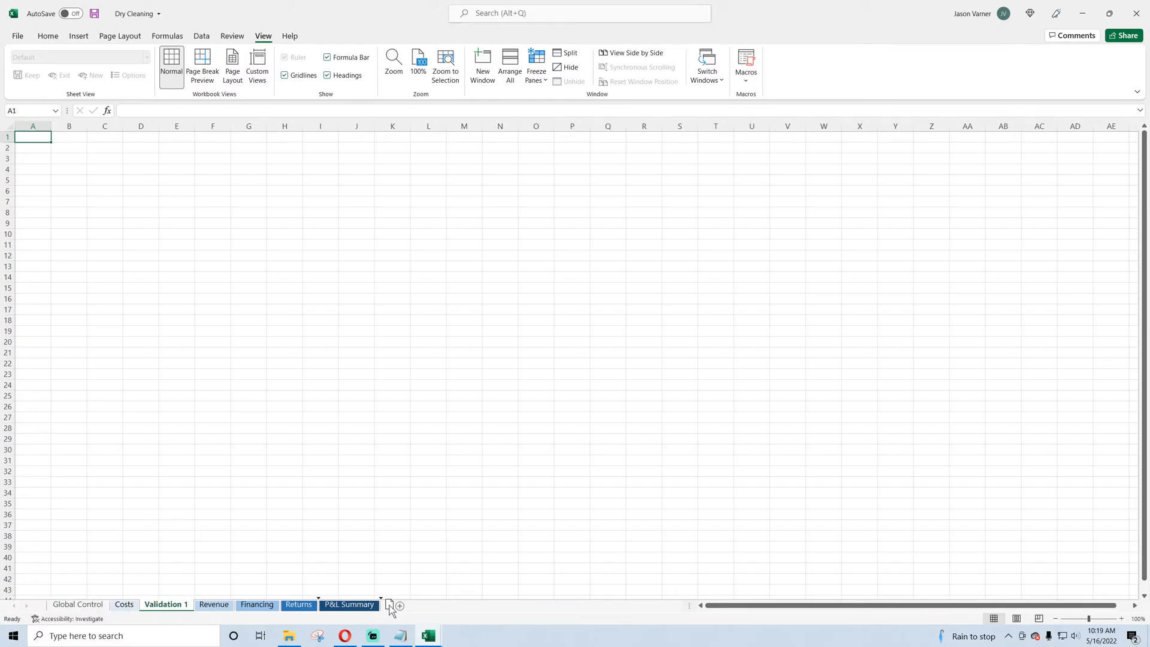
drag(389, 604, 416, 600)
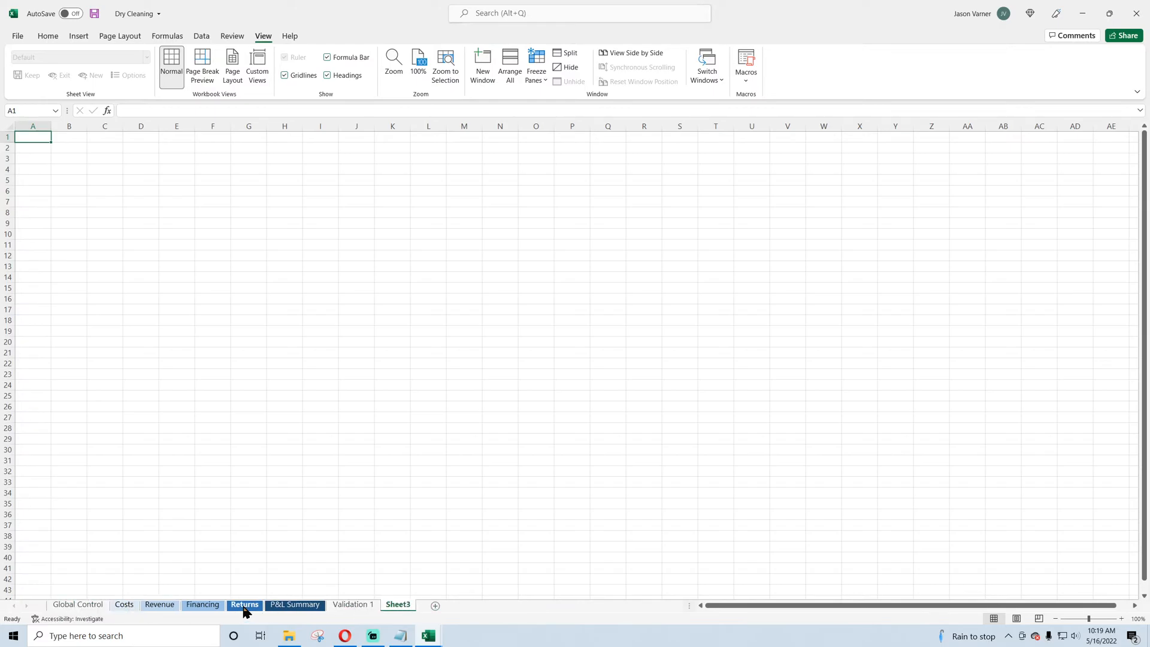
Step: Rename the Financing sheet "Debt Schedule" and place it directly after Global Control
click(195, 606)
drag(194, 611, 193, 607)
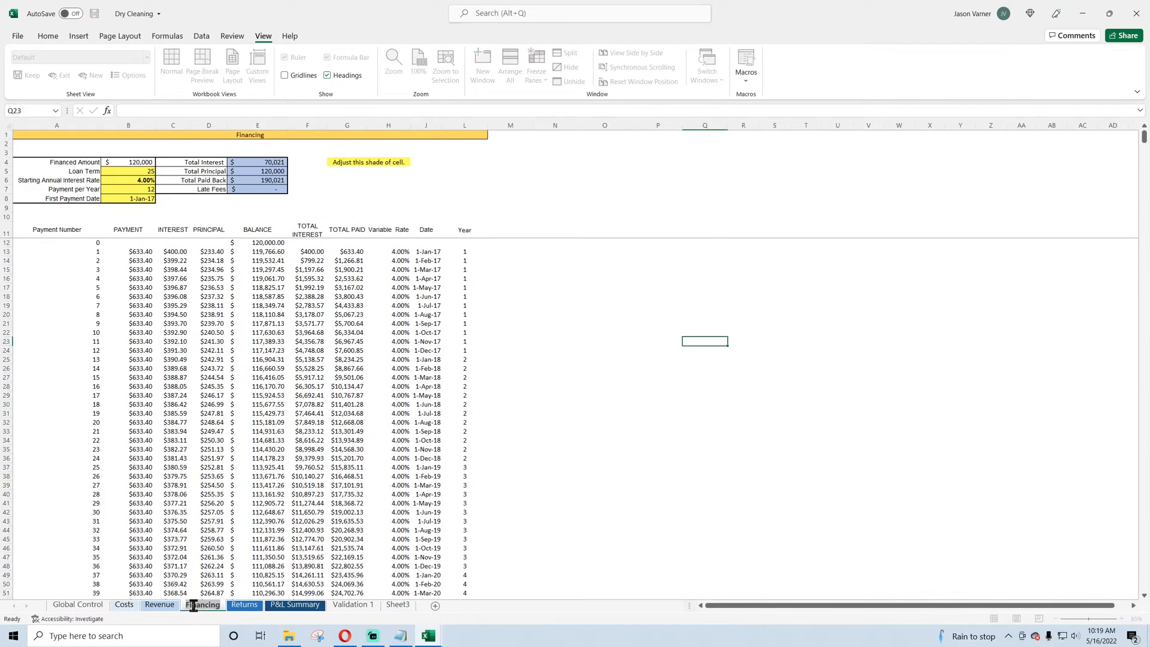
text(Debt Sch)
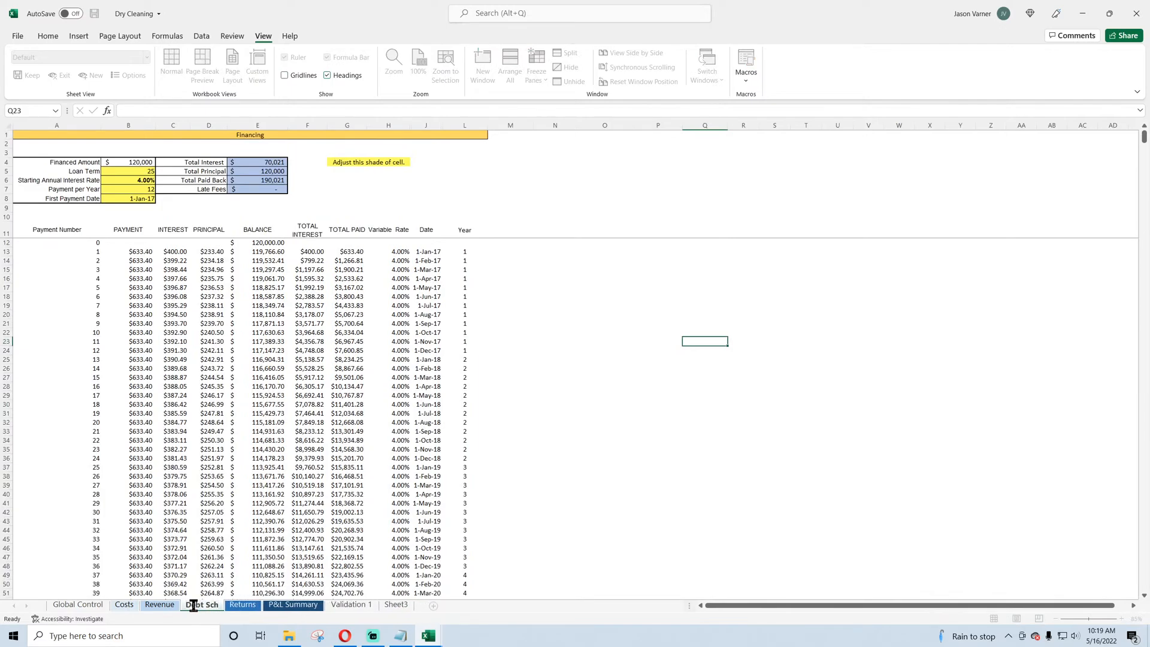
text(edule)
key(Return)
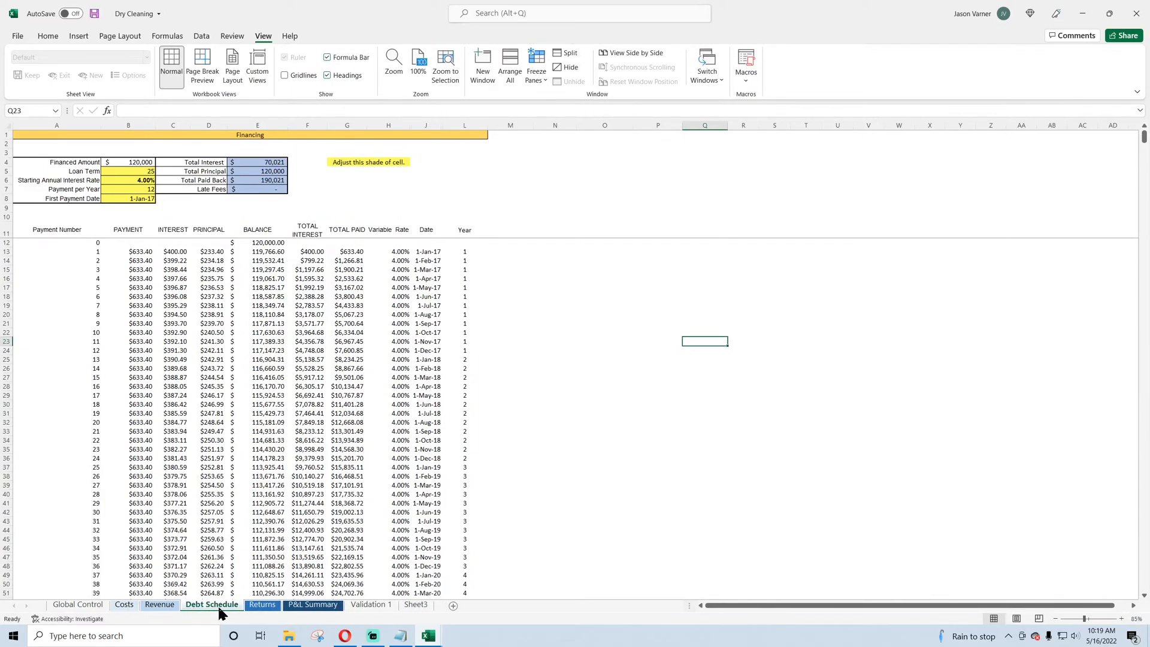
drag(217, 605, 133, 610)
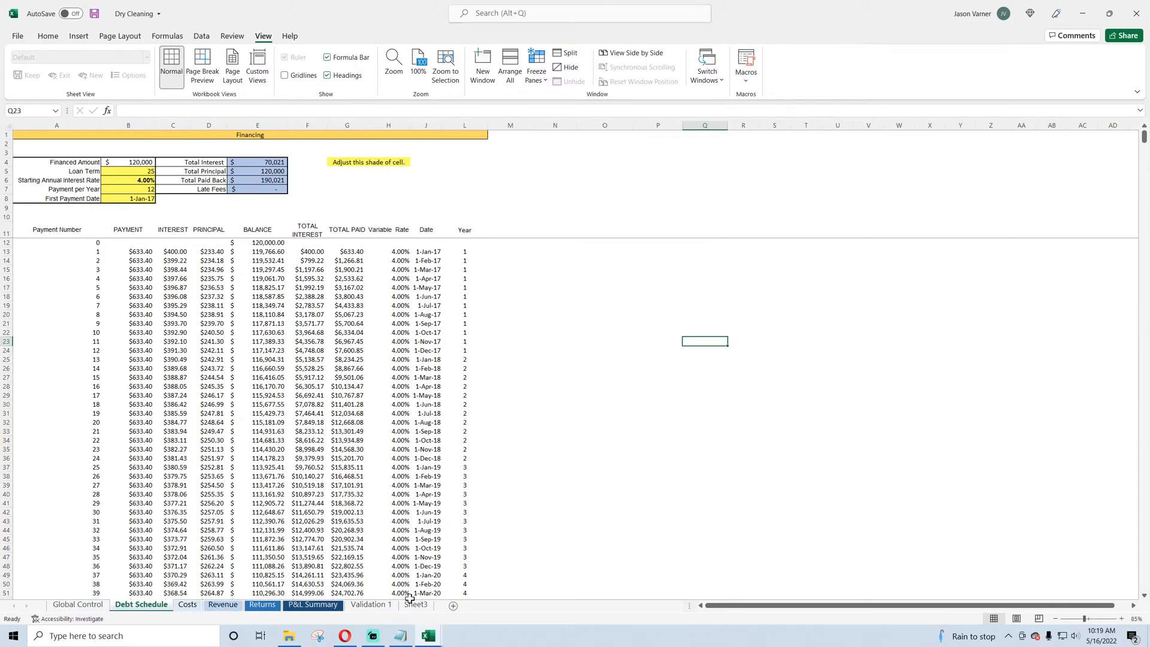
Step: Move the blank Sheet3 to directly after Debt Schedule and rename it "Cap Ex"
drag(416, 608, 188, 608)
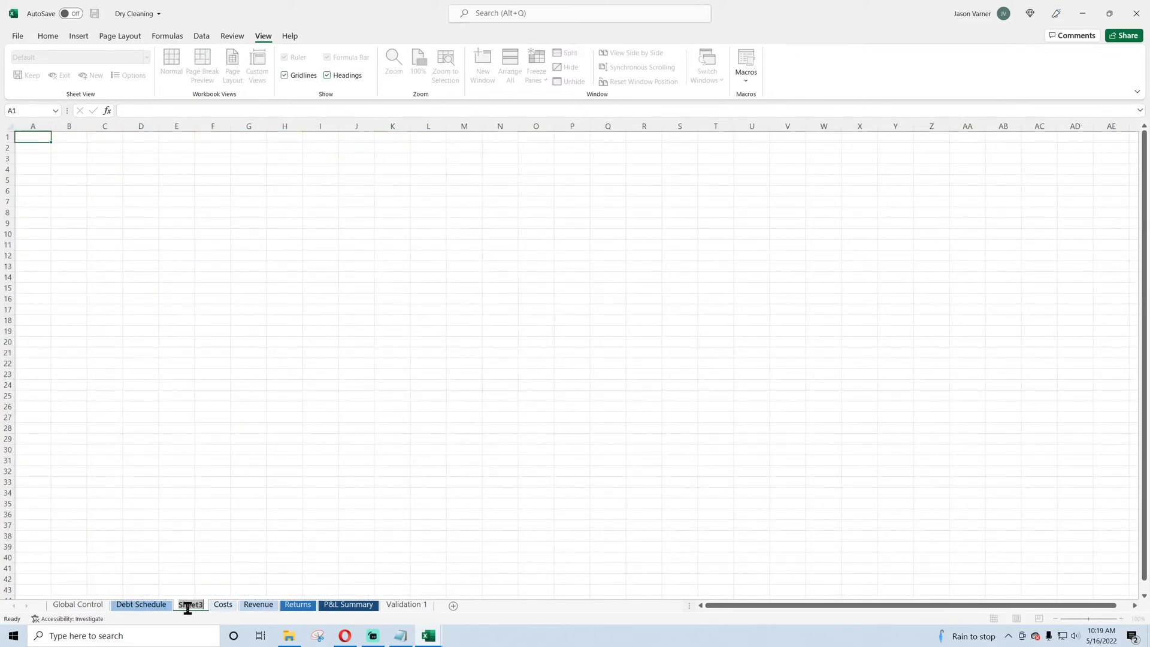
text(Cap Ex)
key(Return)
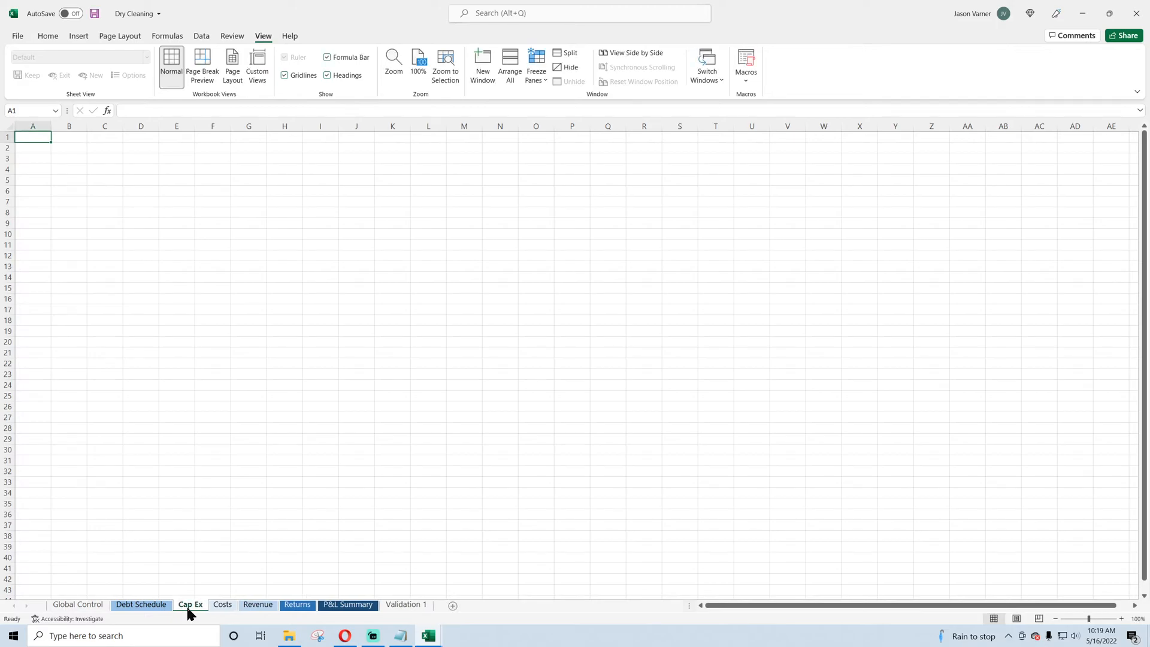
Step: Insert a new sheet after Cap Ex and name it "Cap Table"
click(452, 605)
double_click(221, 604)
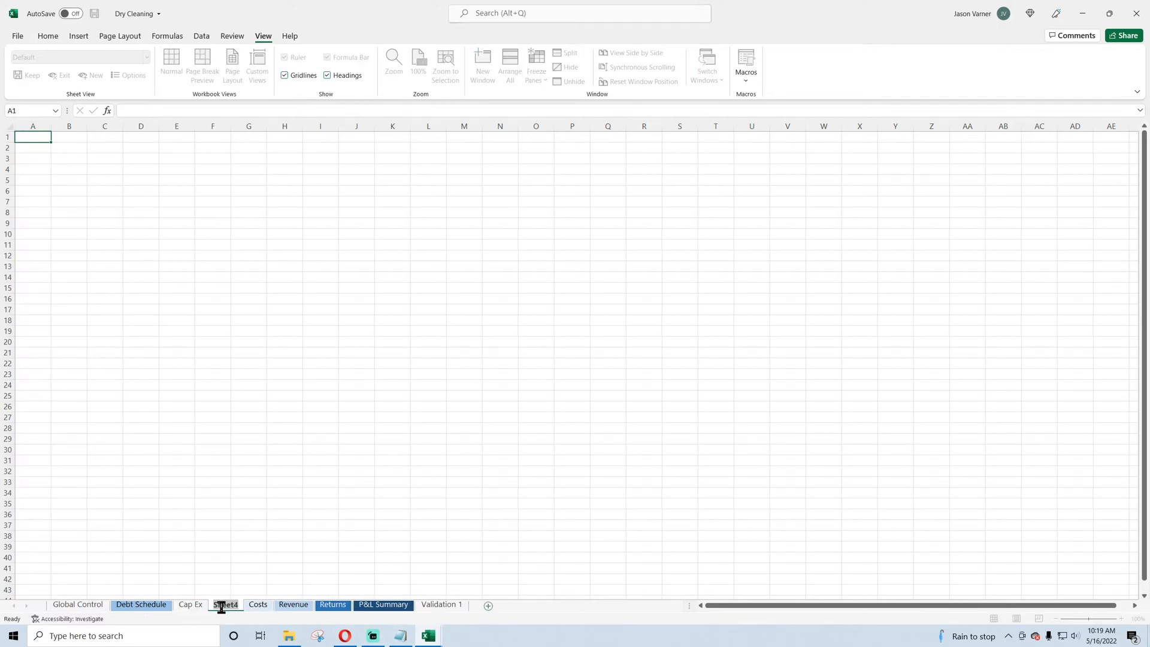
text(Cap Table)
key(Return)
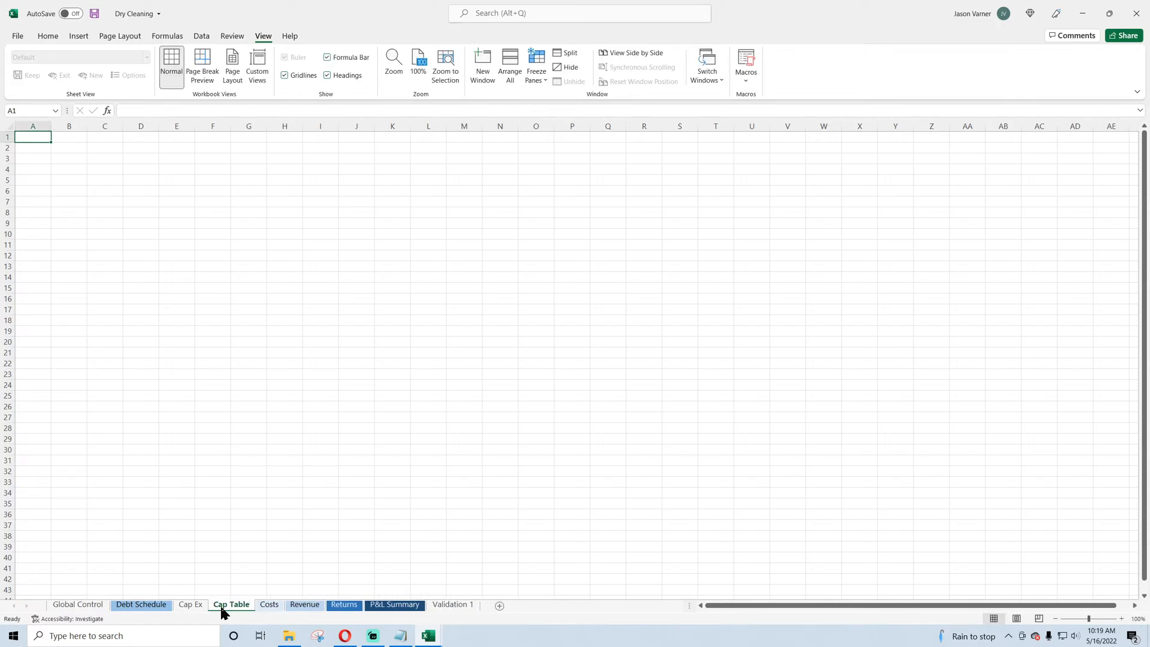
Step: Insert a new sheet after Cap Table and name it "IS- A"
click(499, 605)
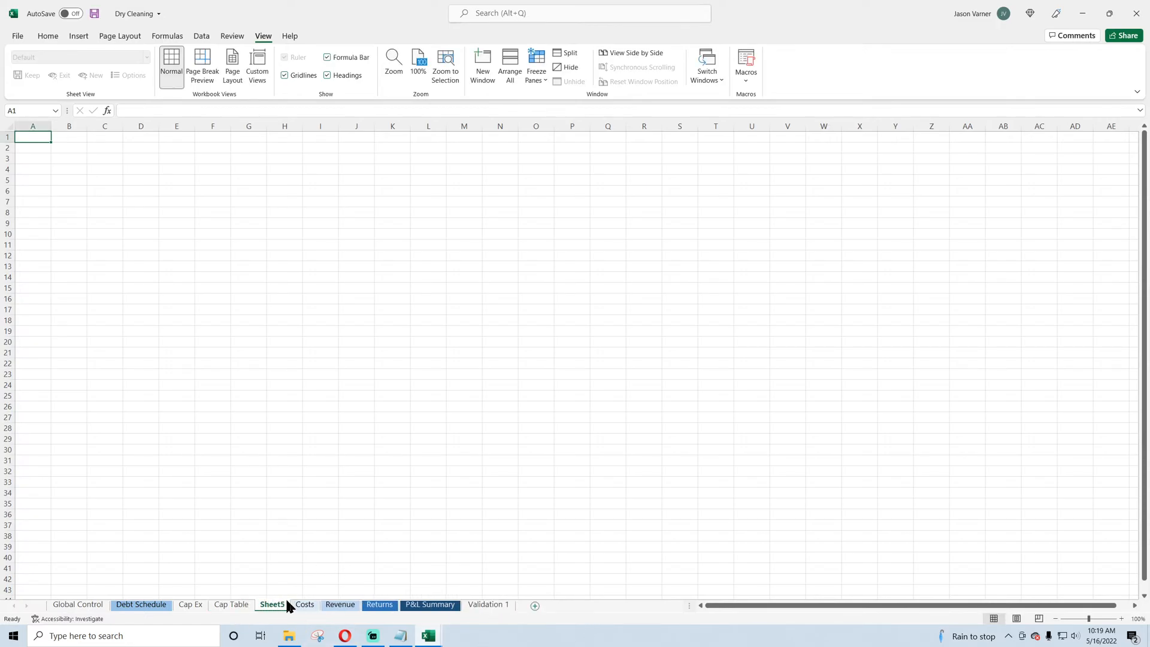
double_click(271, 605)
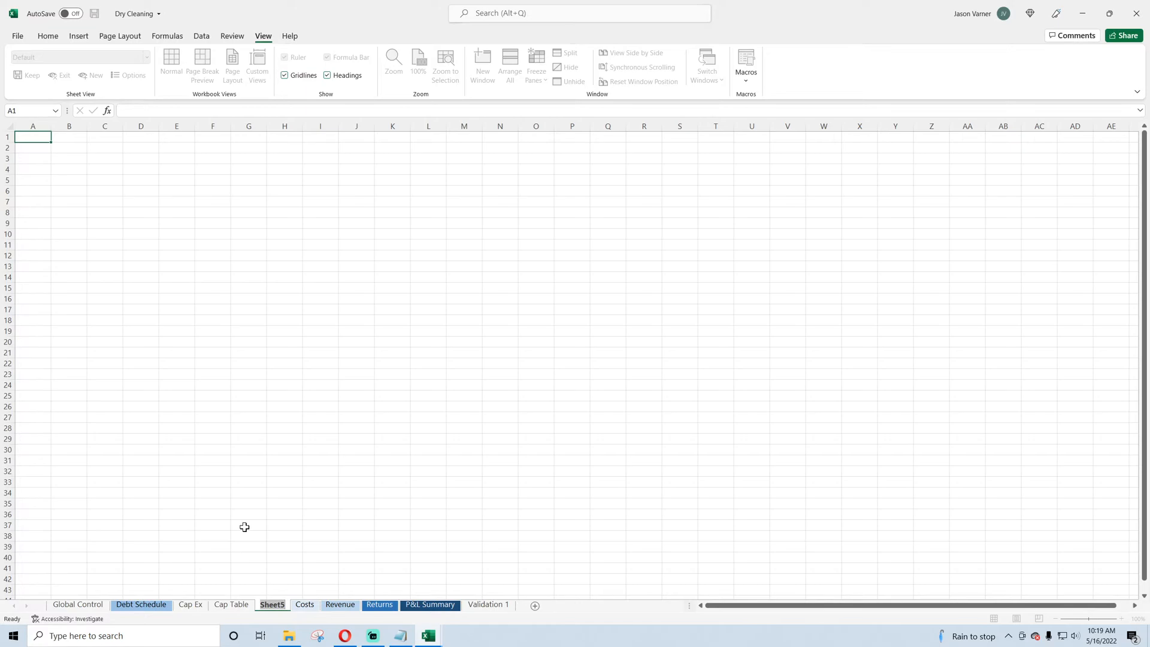
text(IS- A)
key(Return)
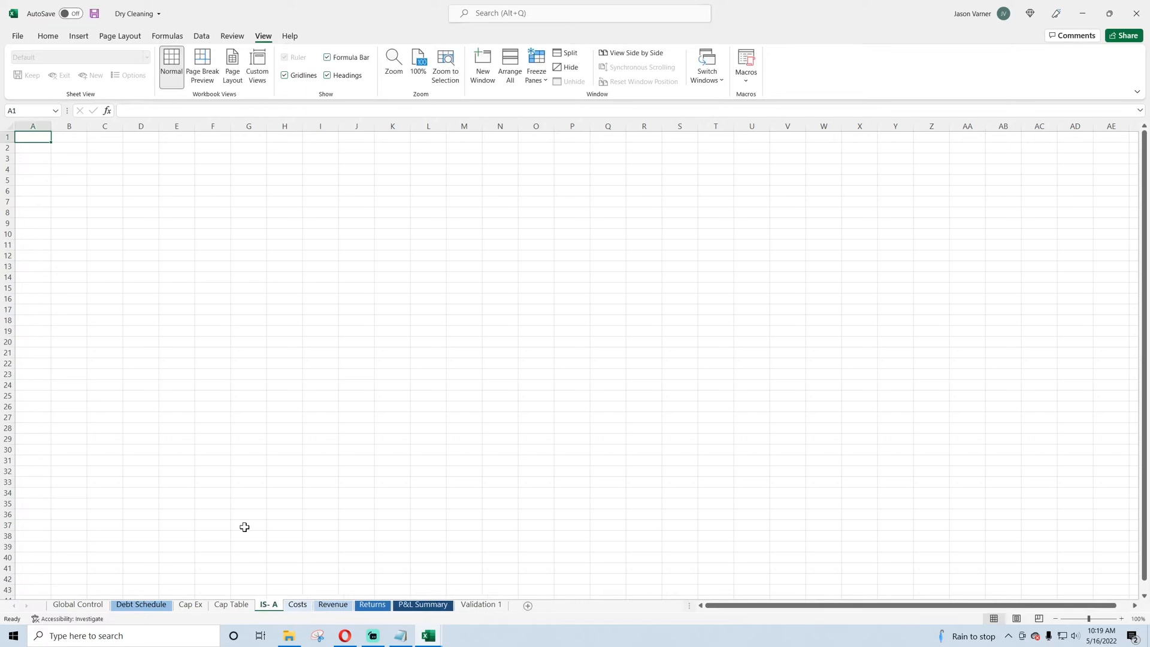
Step: Insert a new sheet after IS- A and name it "BS- A"
click(528, 606)
double_click(300, 605)
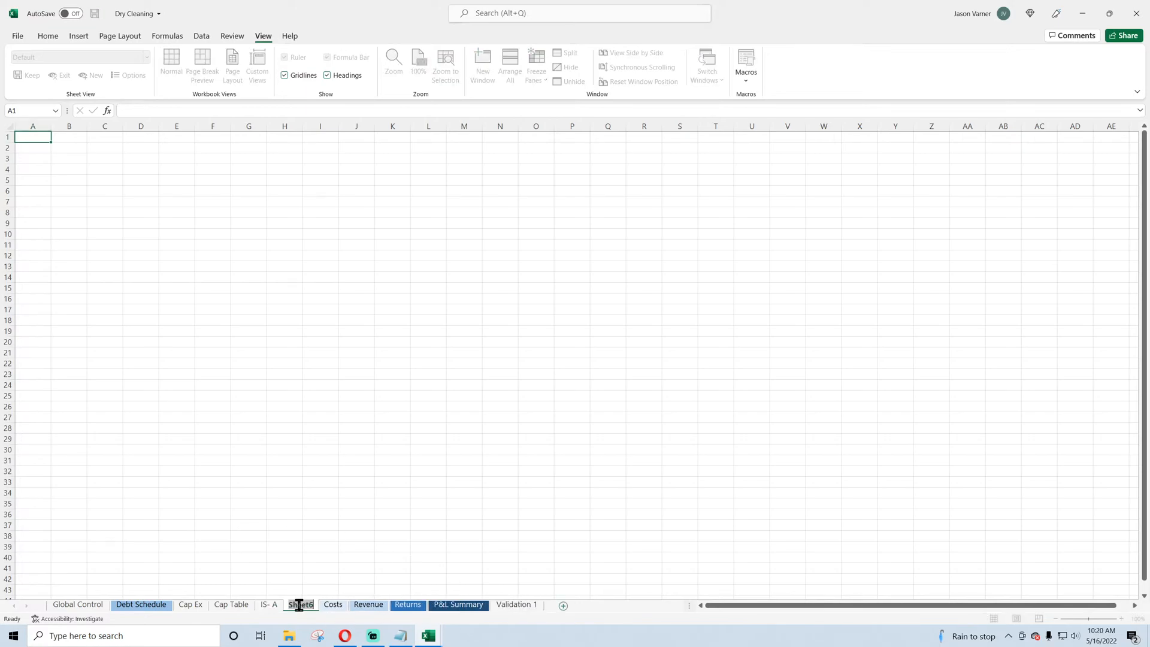
text(BS- A)
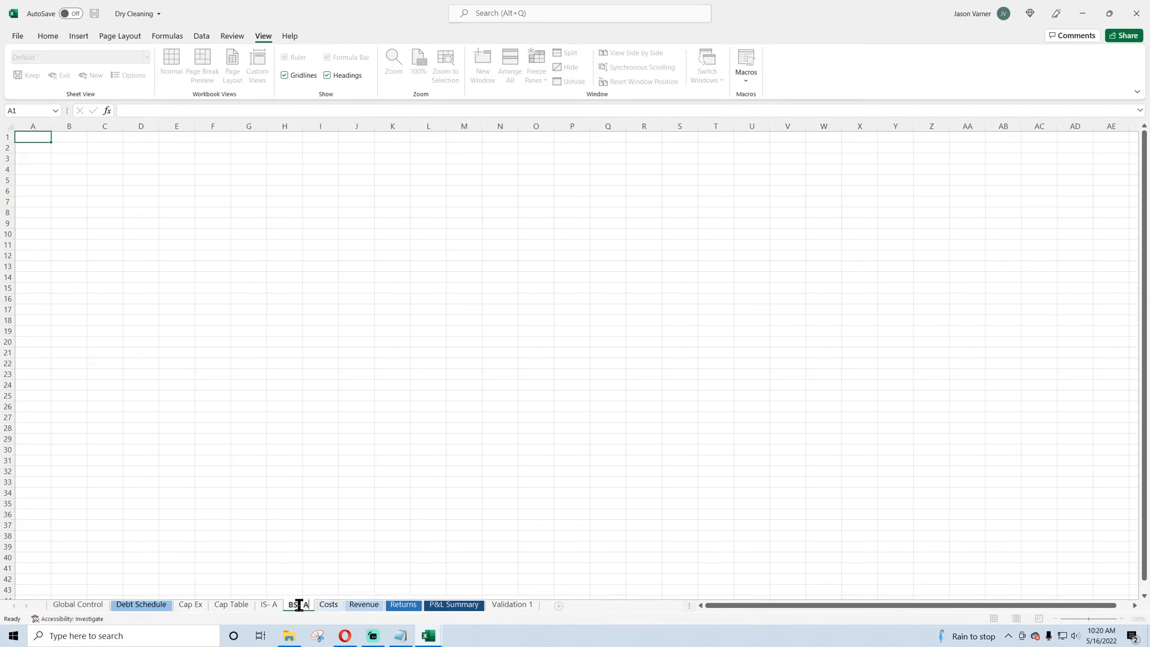
key(Return)
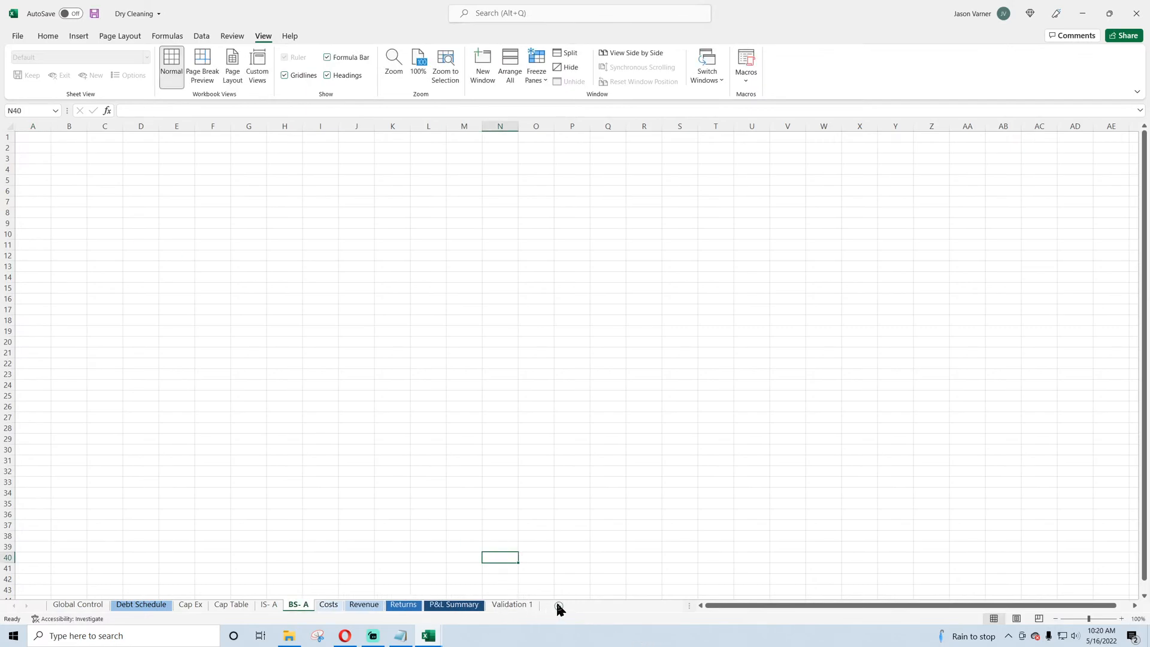
Step: Insert a new sheet after BS- A and name it "CF- A"
click(558, 605)
double_click(335, 604)
text(CF)
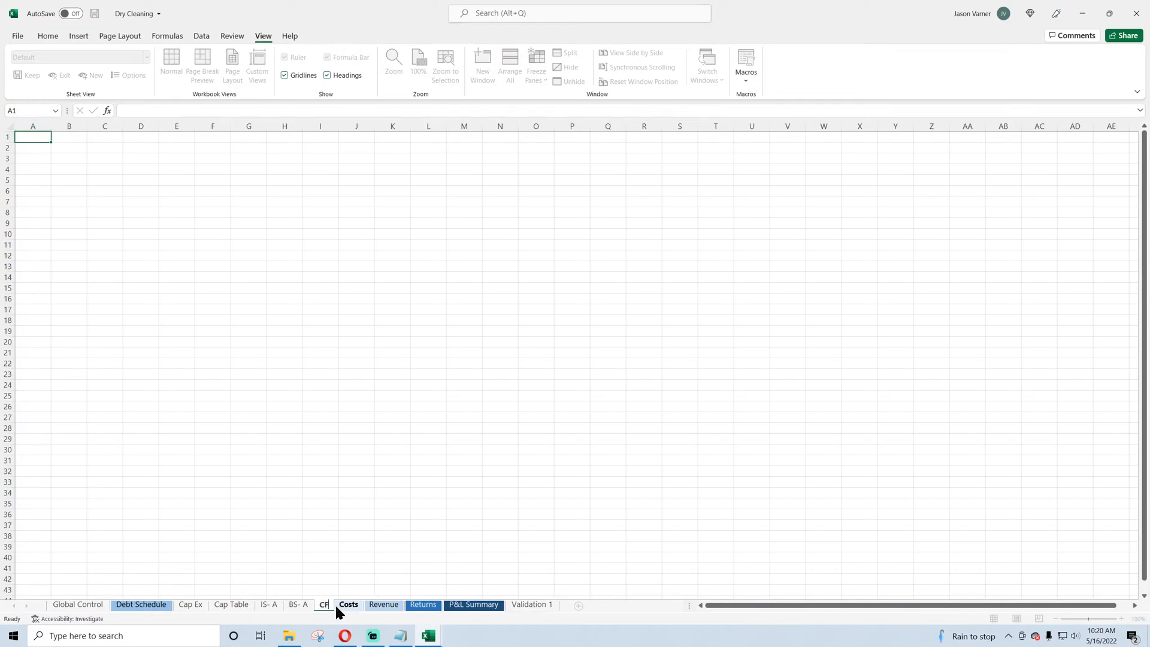
text(-)
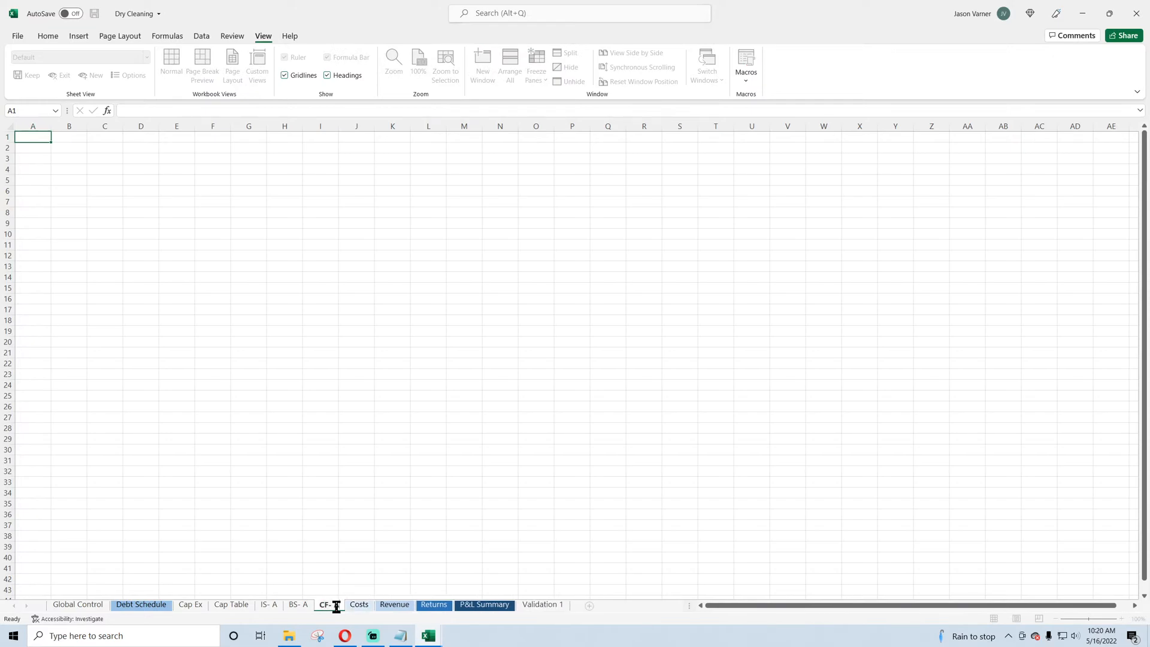
text( A)
click(357, 534)
Step: Color the IS- A, BS- A and CF- A sheet tabs the same dark gray
click(271, 604)
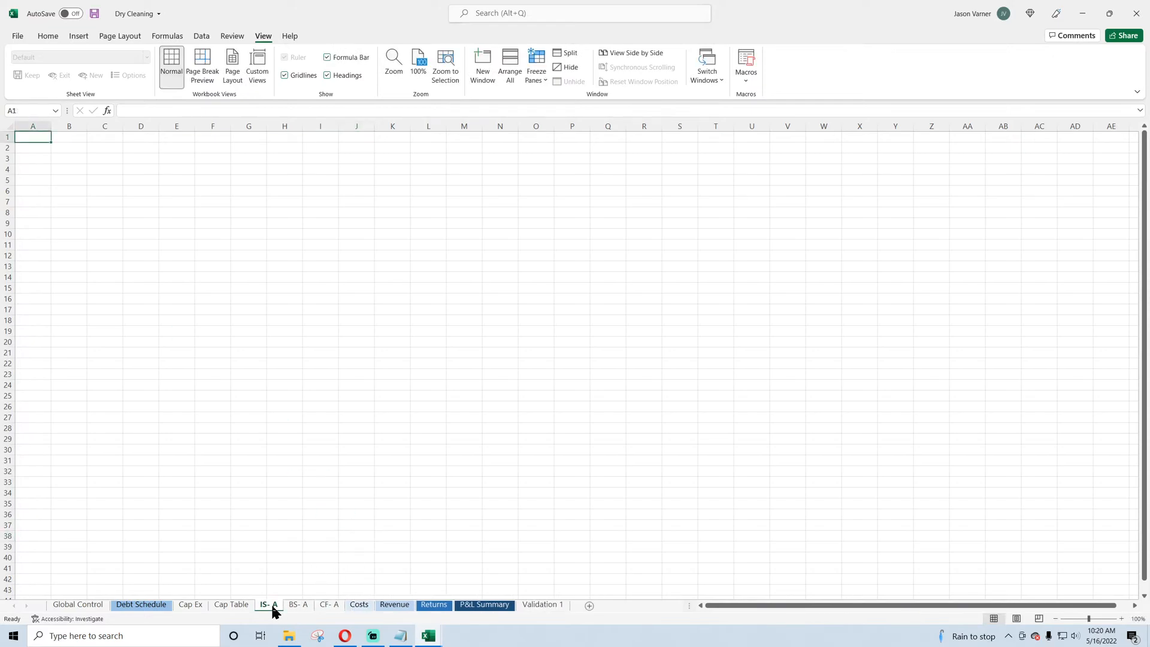
right_click(272, 607)
mouse_move(307, 546)
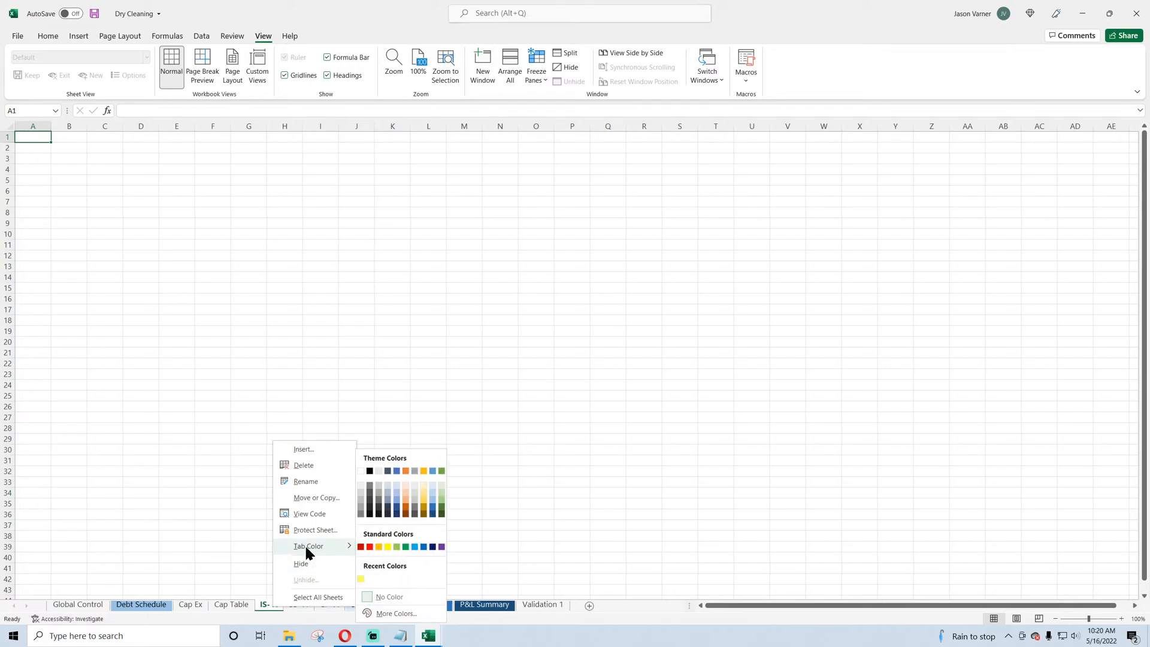
click(372, 490)
click(298, 605)
right_click(298, 605)
mouse_move(334, 544)
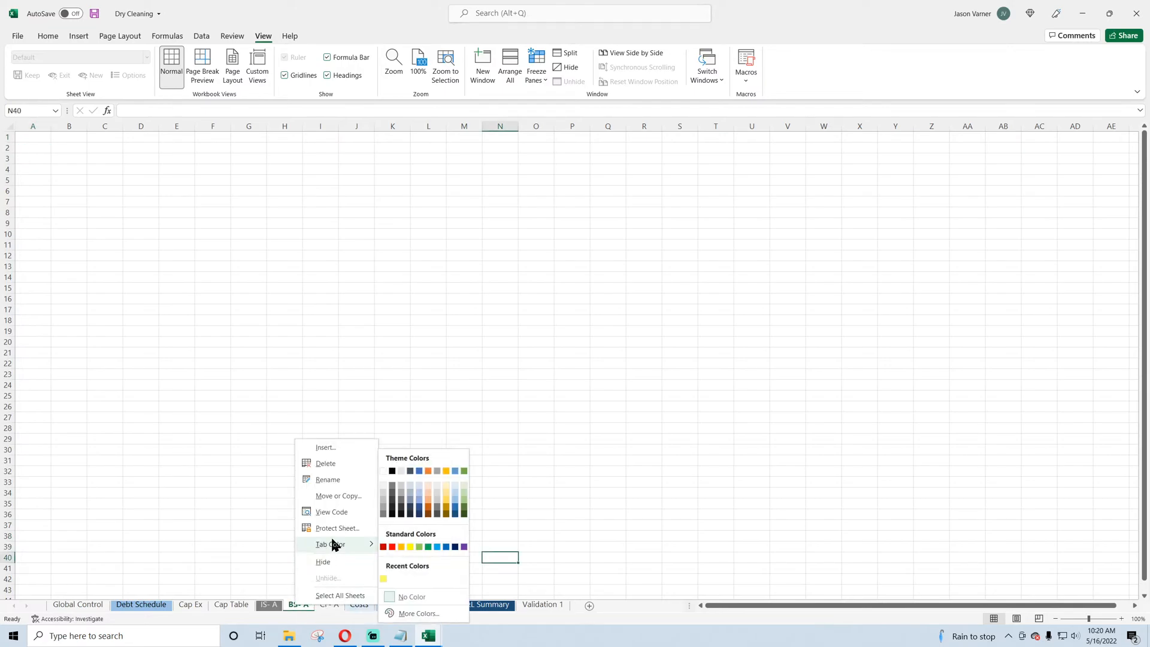
click(392, 490)
right_click(324, 605)
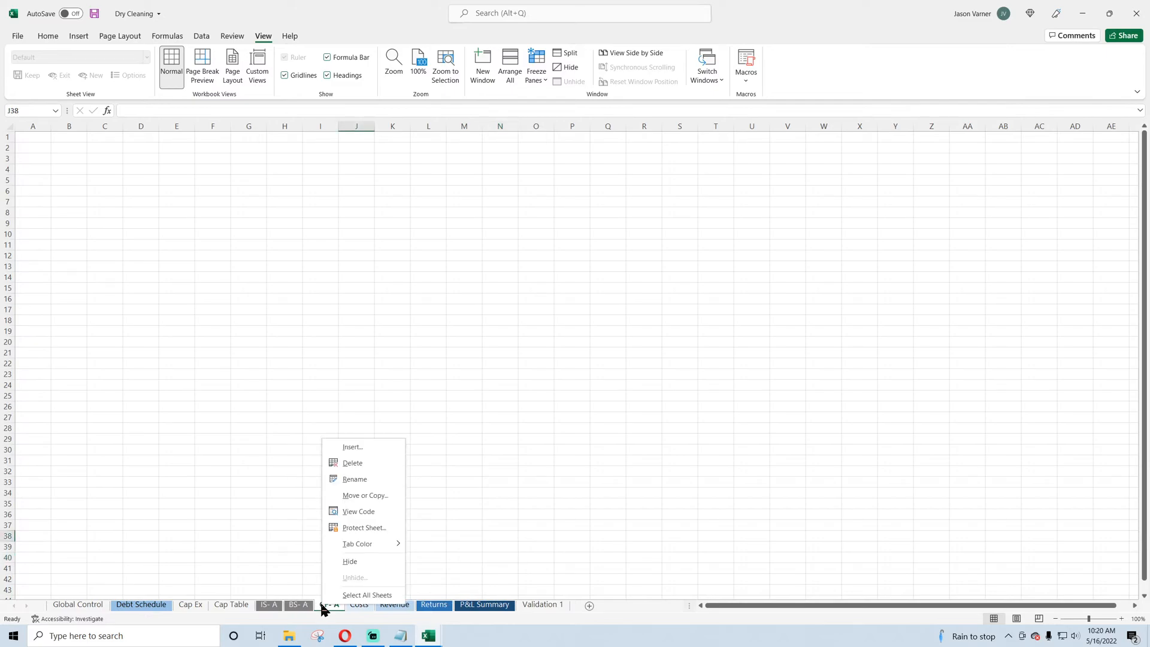
mouse_move(366, 544)
click(419, 488)
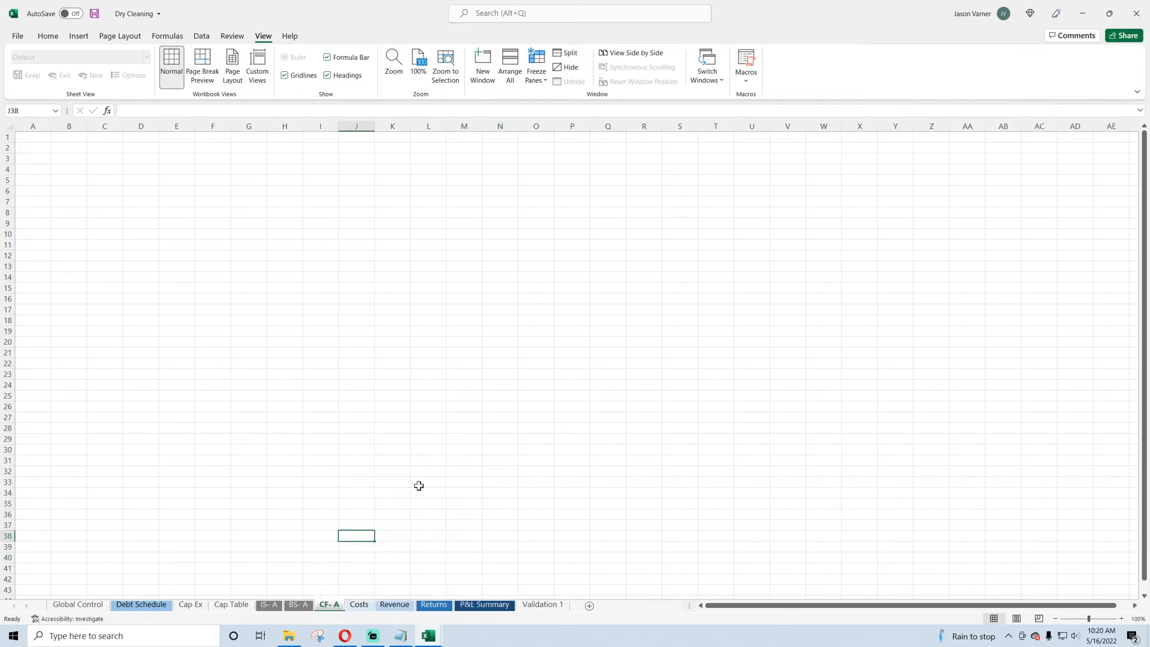
click(268, 605)
click(302, 605)
key(ctrl+Page_Down)
key(ctrl+Page_Up)
key(ctrl+Page_Up)
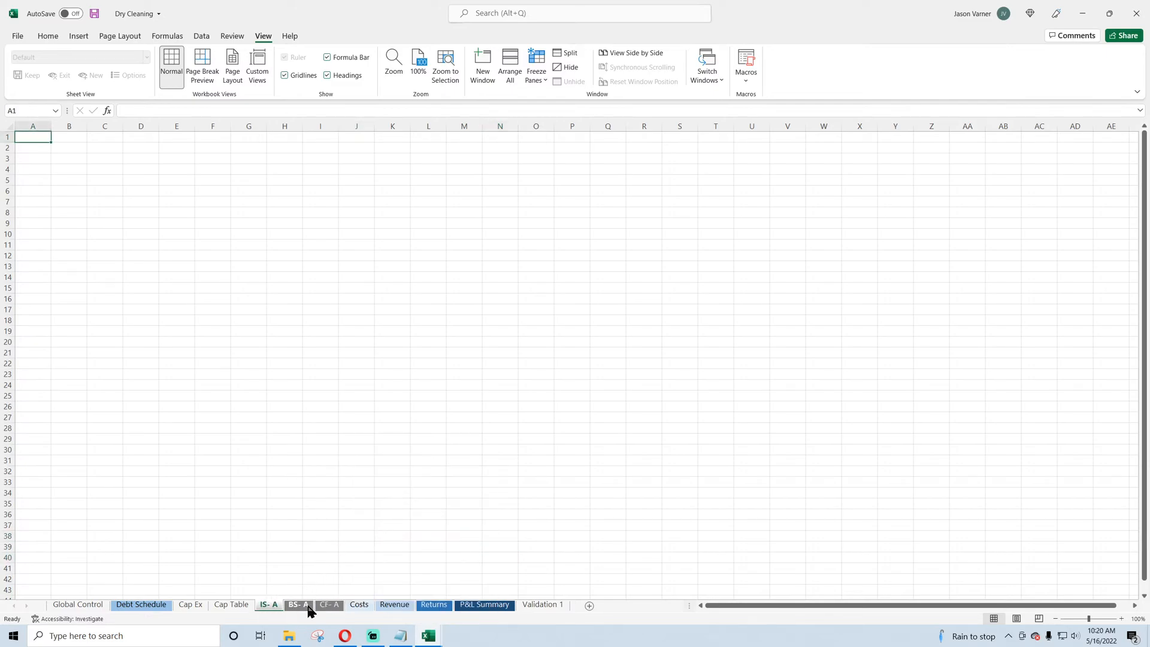
key(ctrl+Page_Down)
key(ctrl+Page_Down)
key(ctrl+Page_Up)
key(ctrl+Page_Up)
click(299, 605)
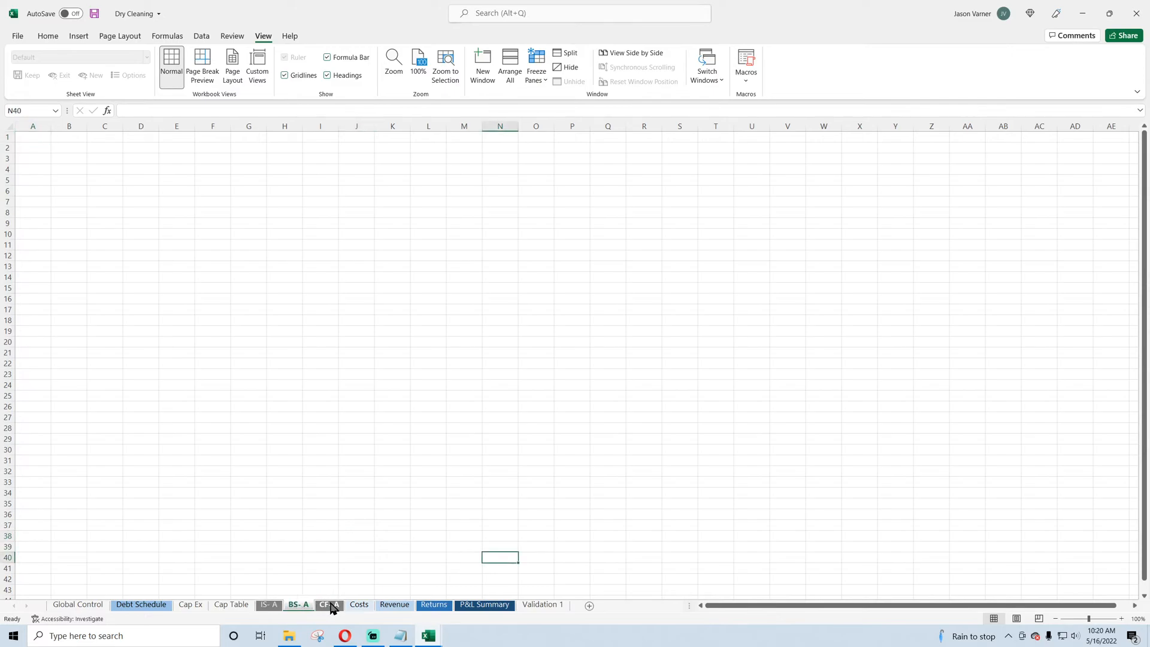
click(330, 605)
click(293, 606)
click(271, 607)
click(300, 607)
click(325, 606)
click(298, 607)
click(270, 607)
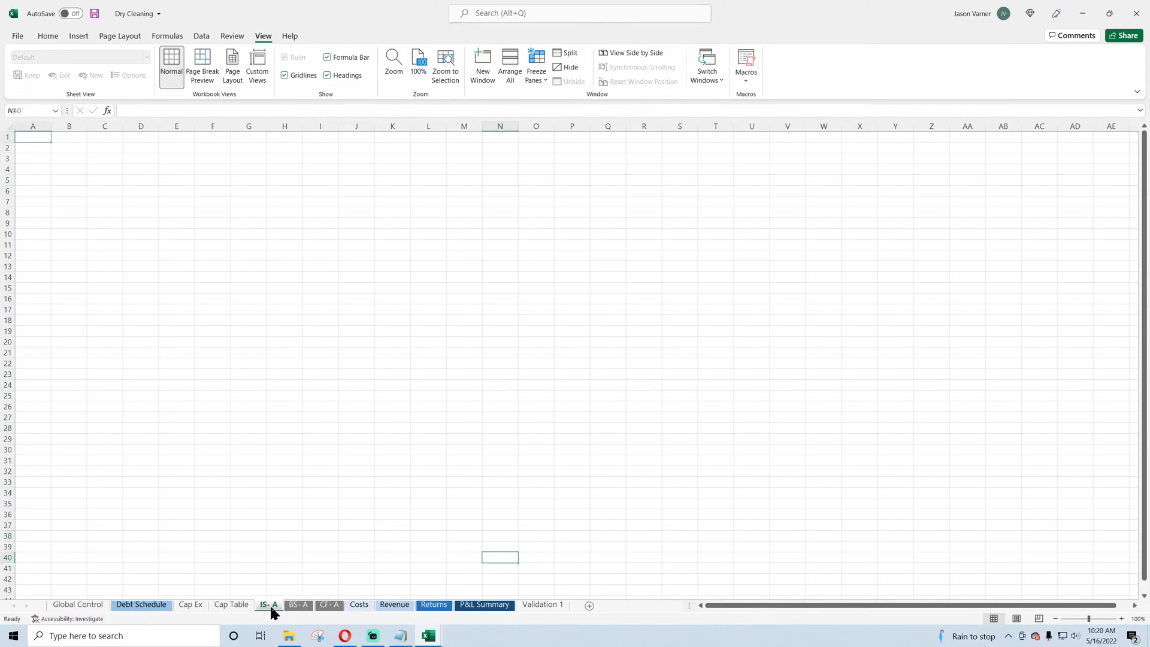
key(ctrl+Page_Down)
key(ctrl+Page_Down)
key(ctrl+Page_Up)
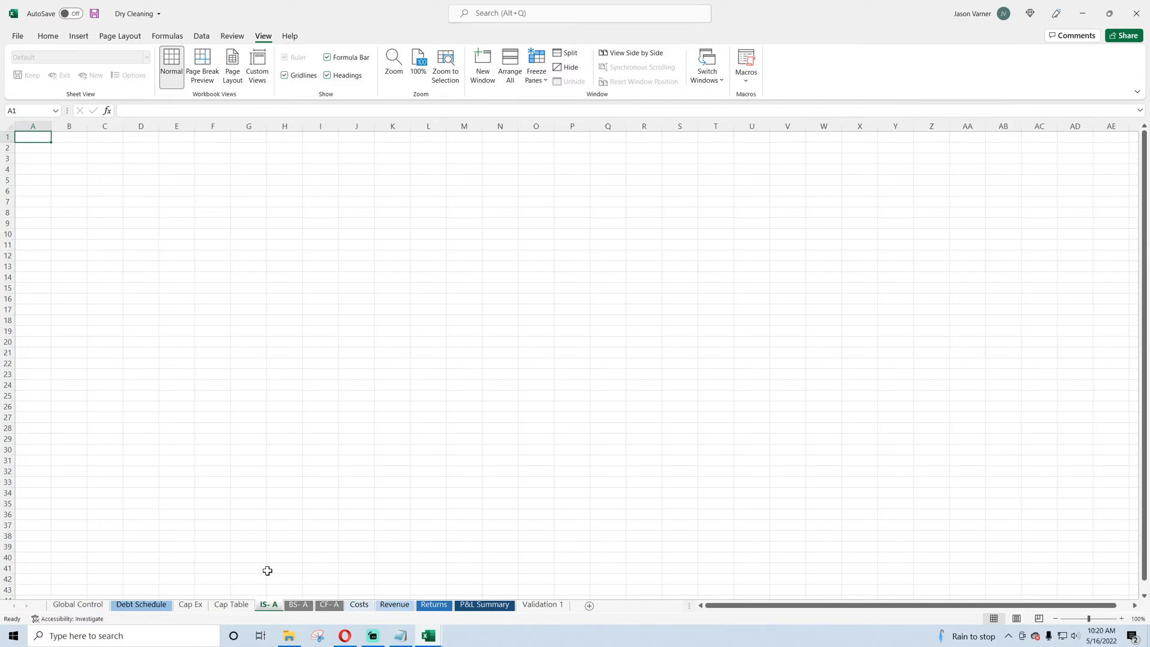
click(238, 607)
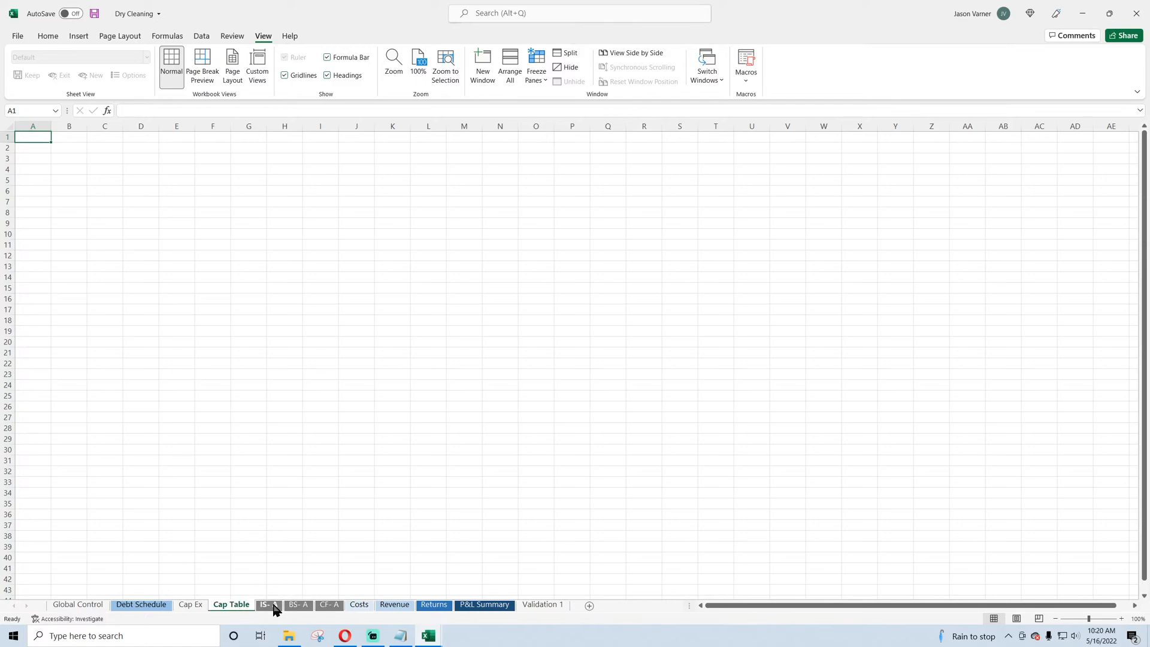
click(330, 605)
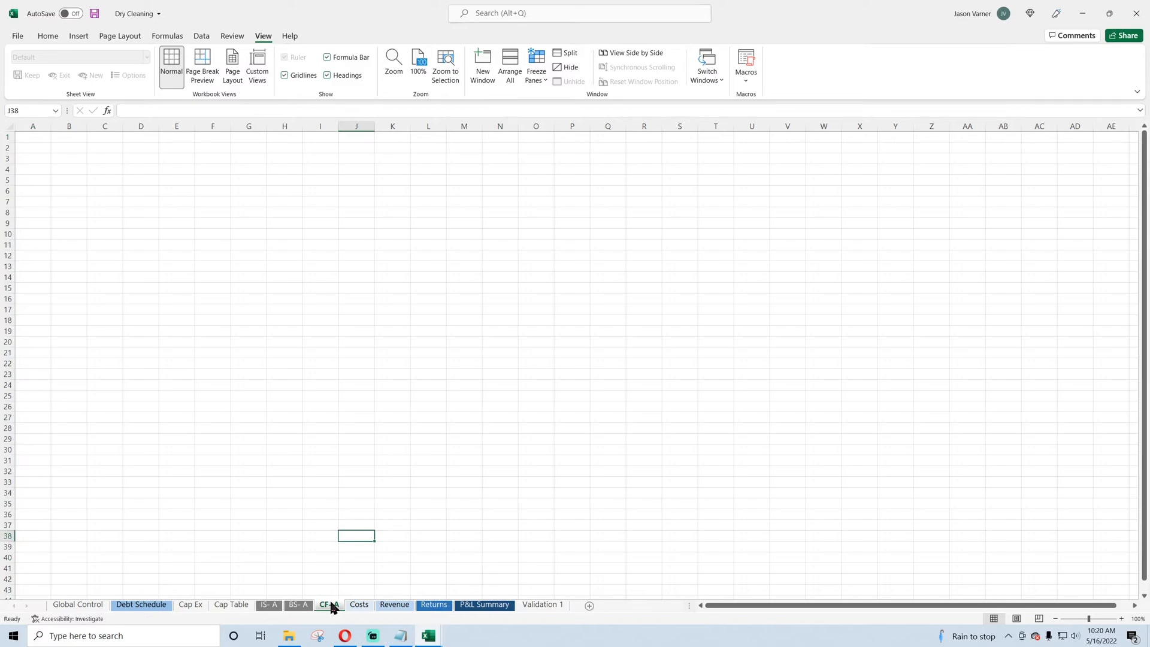
click(310, 558)
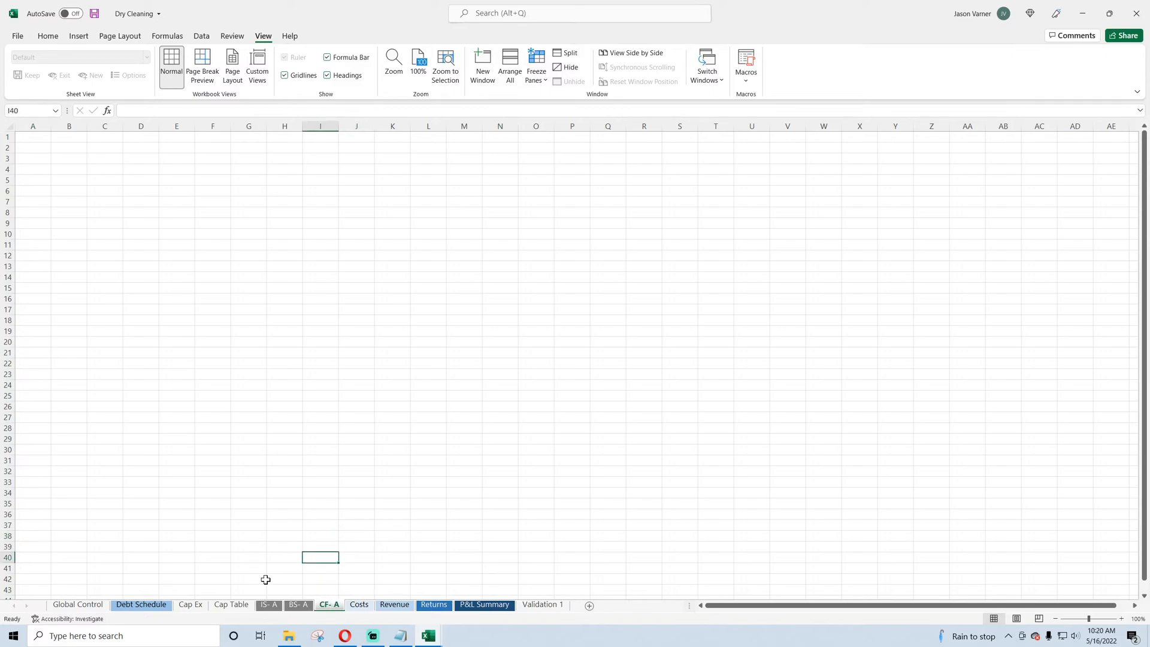
Step: Give the Cap Table sheet tab a custom light yellow color
click(228, 606)
right_click(228, 608)
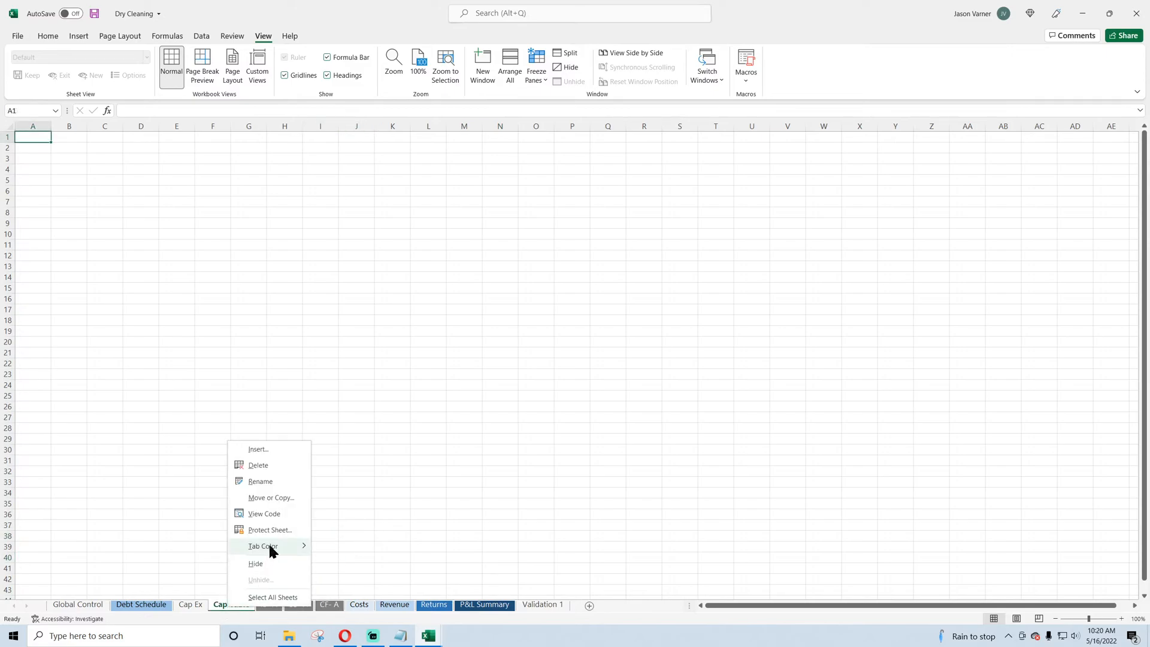
mouse_move(269, 546)
click(345, 617)
click(137, 472)
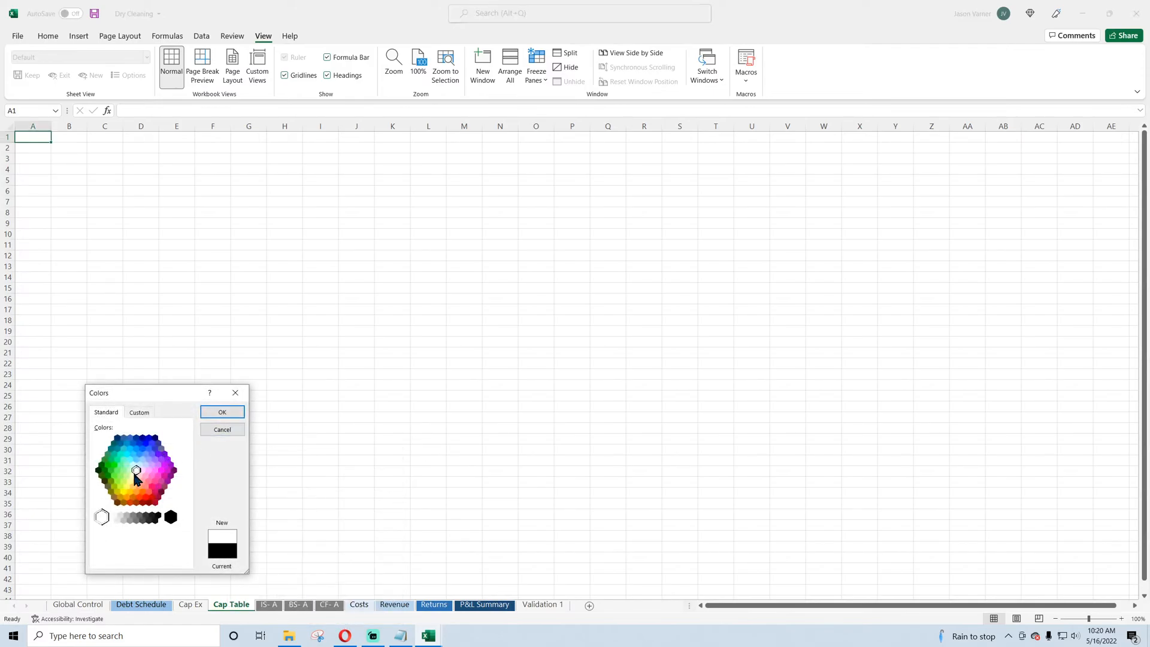
click(221, 413)
Step: Apply the same recent light yellow tab color to the Cap Ex, Debt Schedule and Global Control sheets
right_click(183, 608)
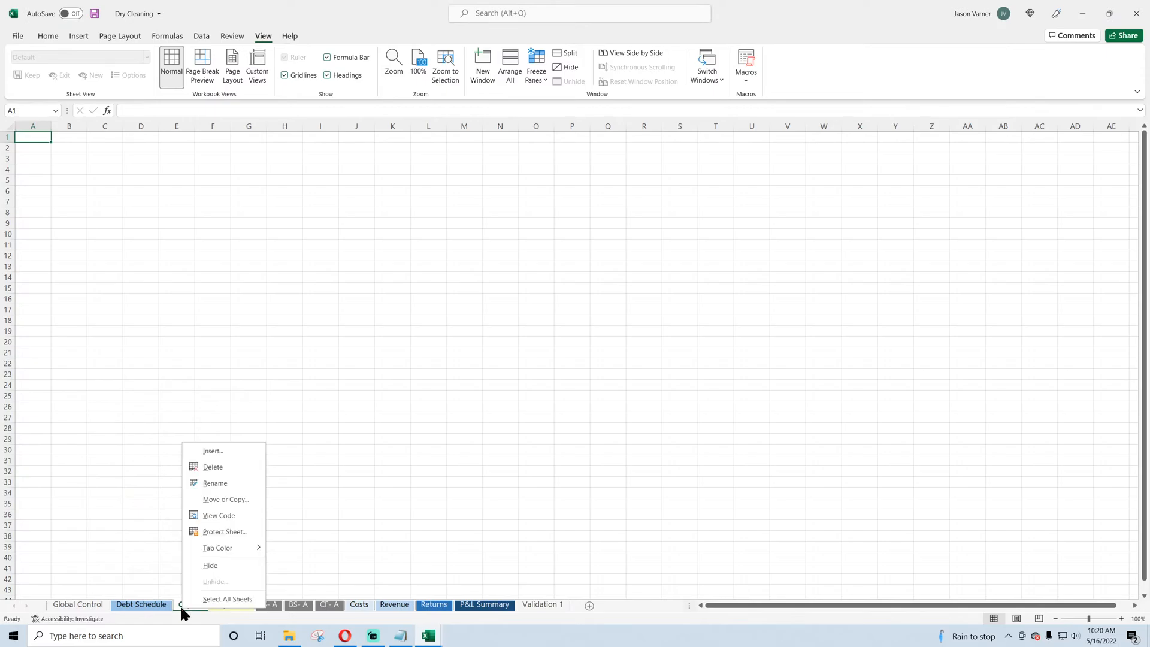
mouse_move(230, 548)
click(273, 579)
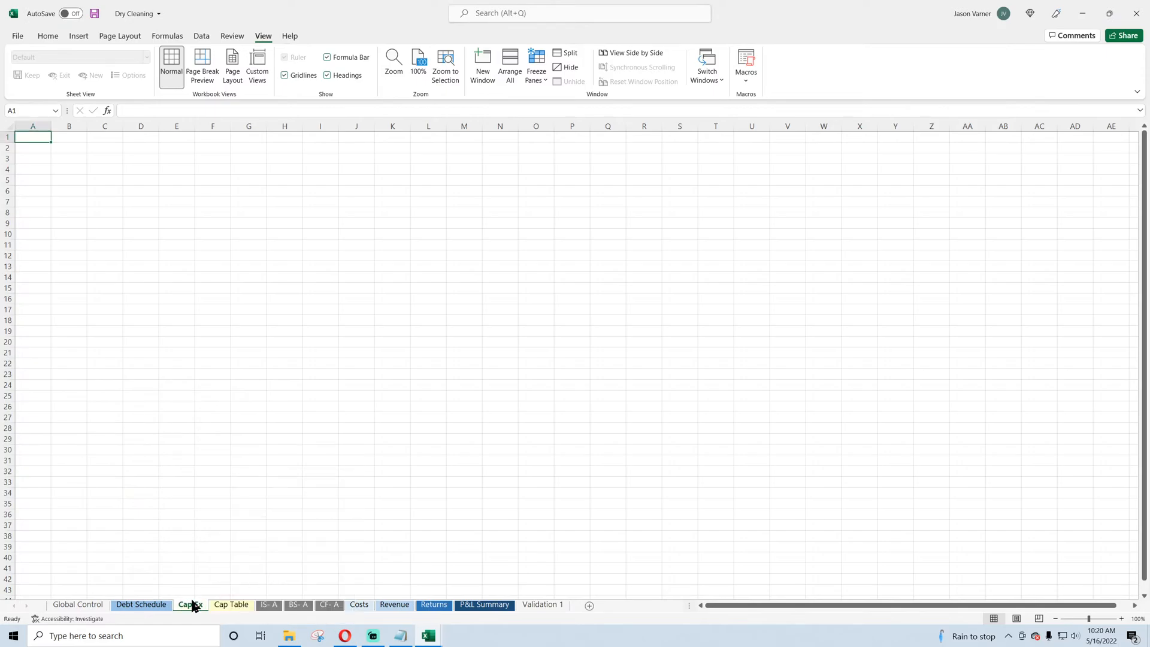
click(150, 606)
right_click(149, 606)
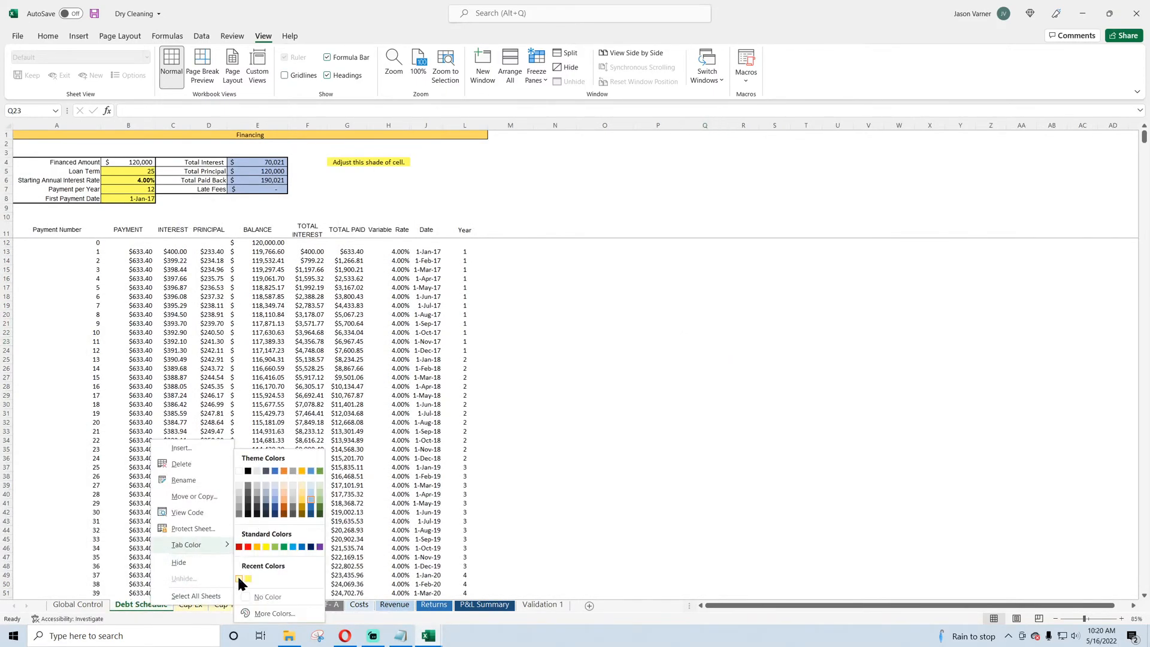
click(238, 573)
right_click(96, 610)
mouse_move(138, 544)
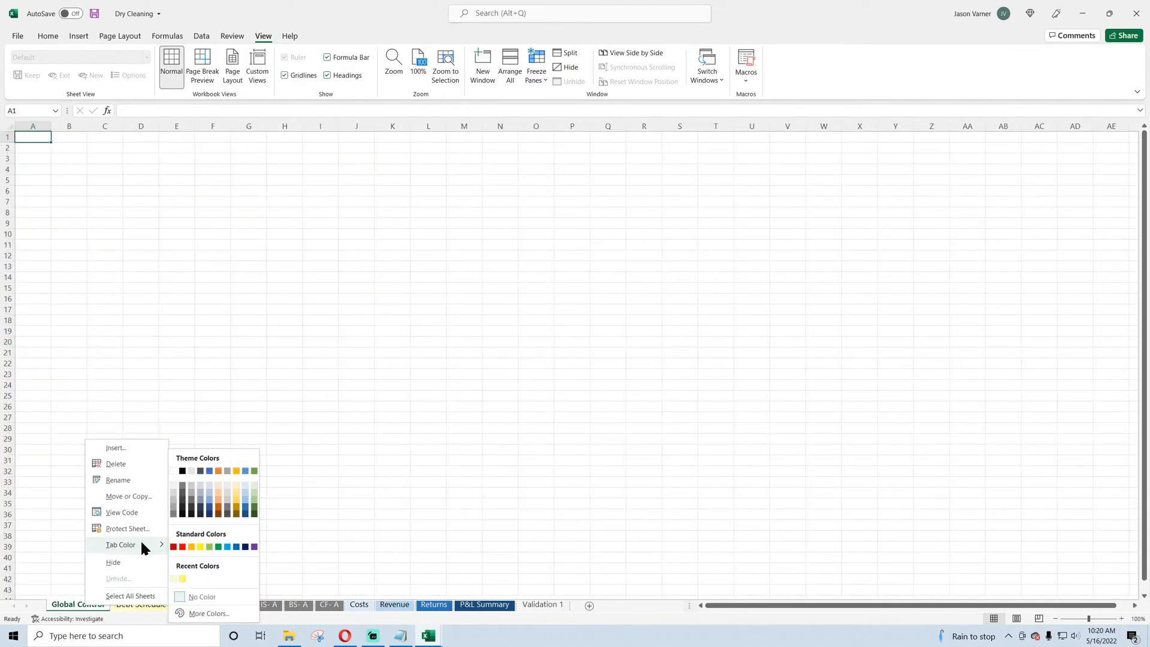
click(174, 579)
click(135, 605)
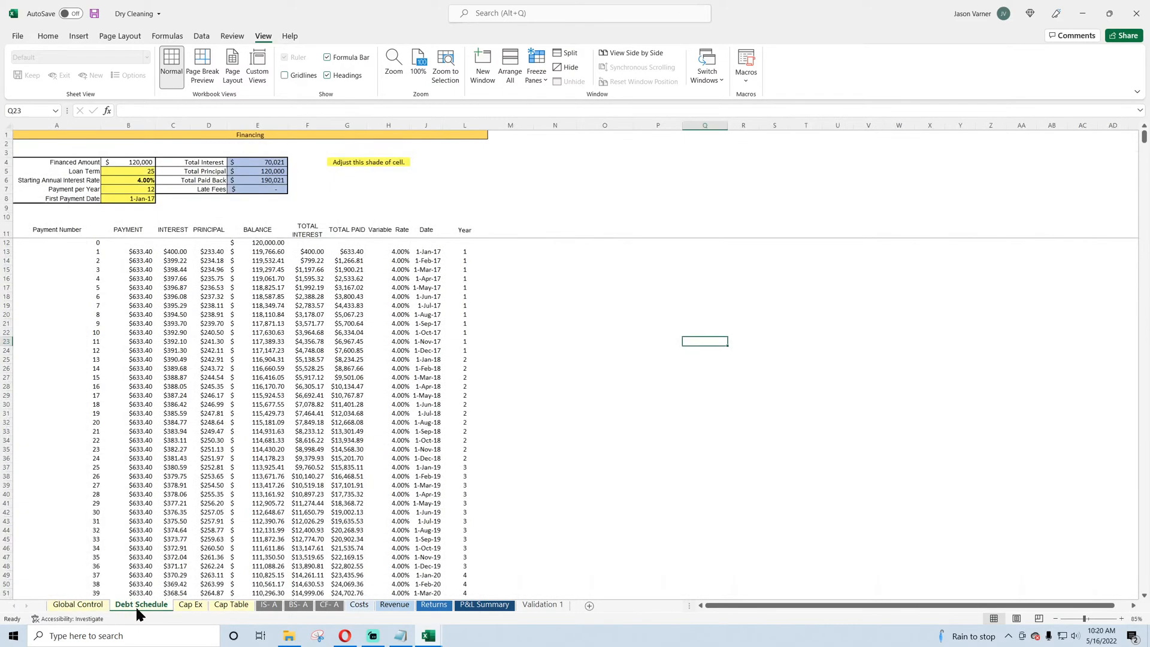
click(191, 604)
click(232, 605)
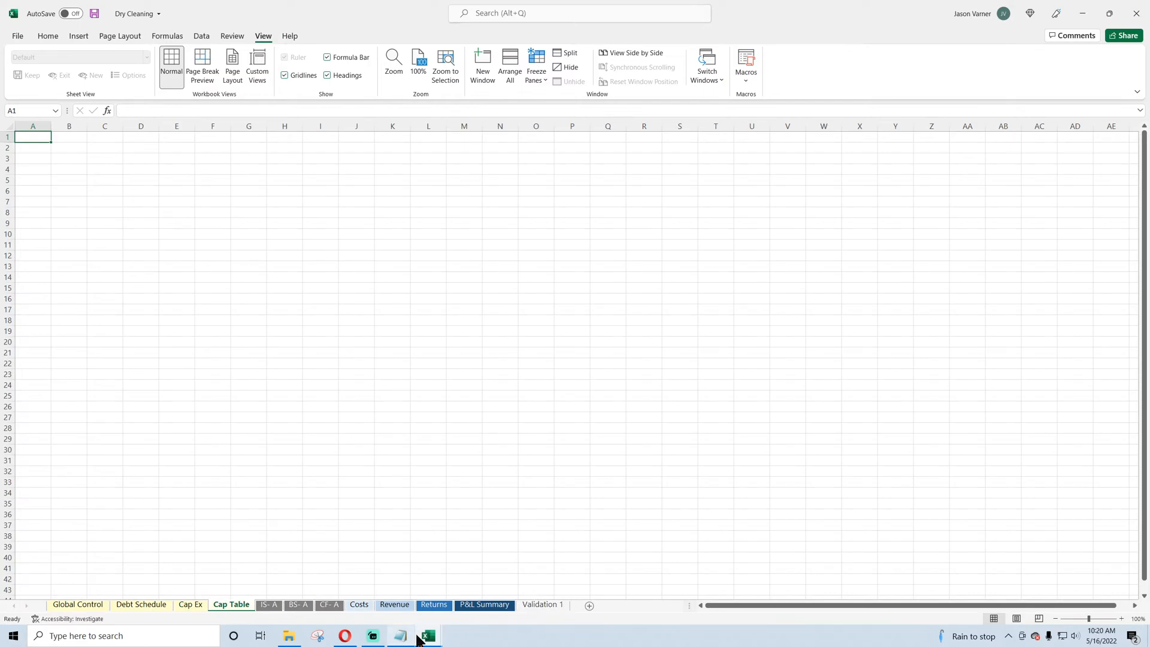
Step: Examine the Startup Costs sheet in the Food Truck V2 workbook and compare it with the Costs sheet in Dry Cleaning
mouse_move(432, 640)
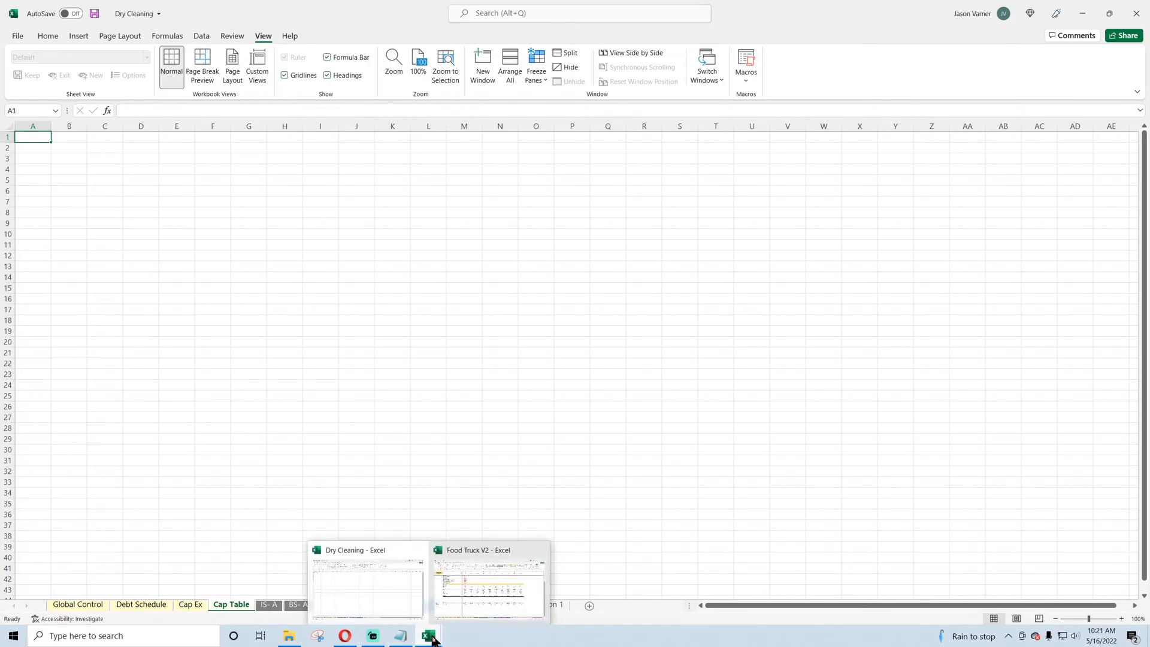
click(473, 599)
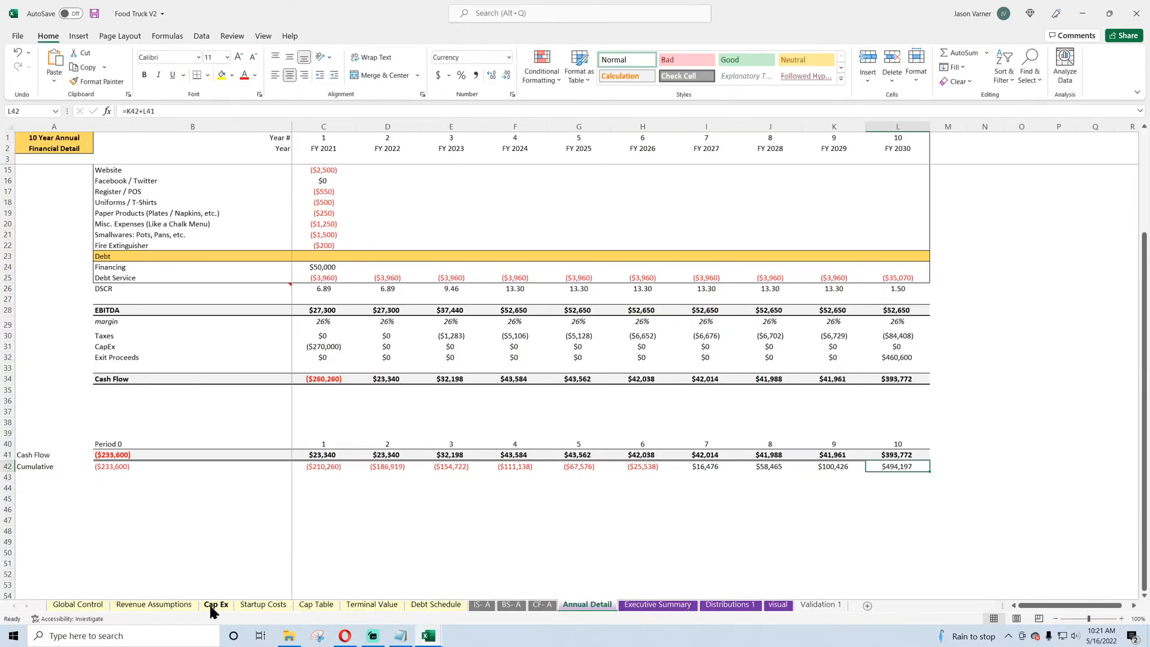
click(257, 606)
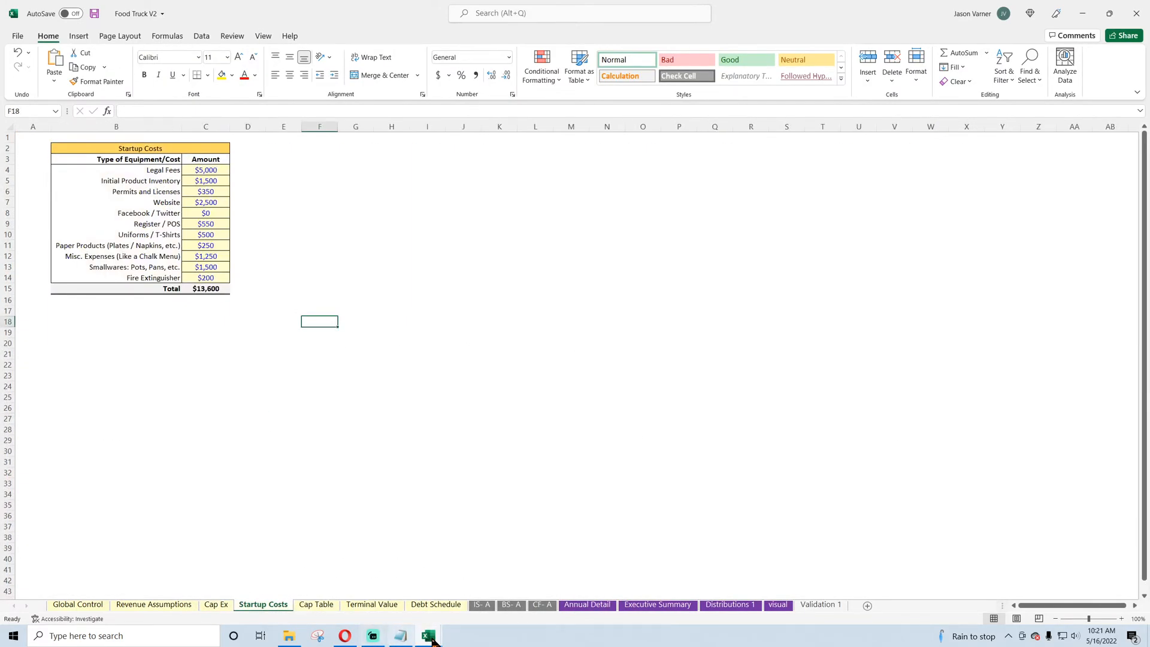
click(429, 636)
click(410, 606)
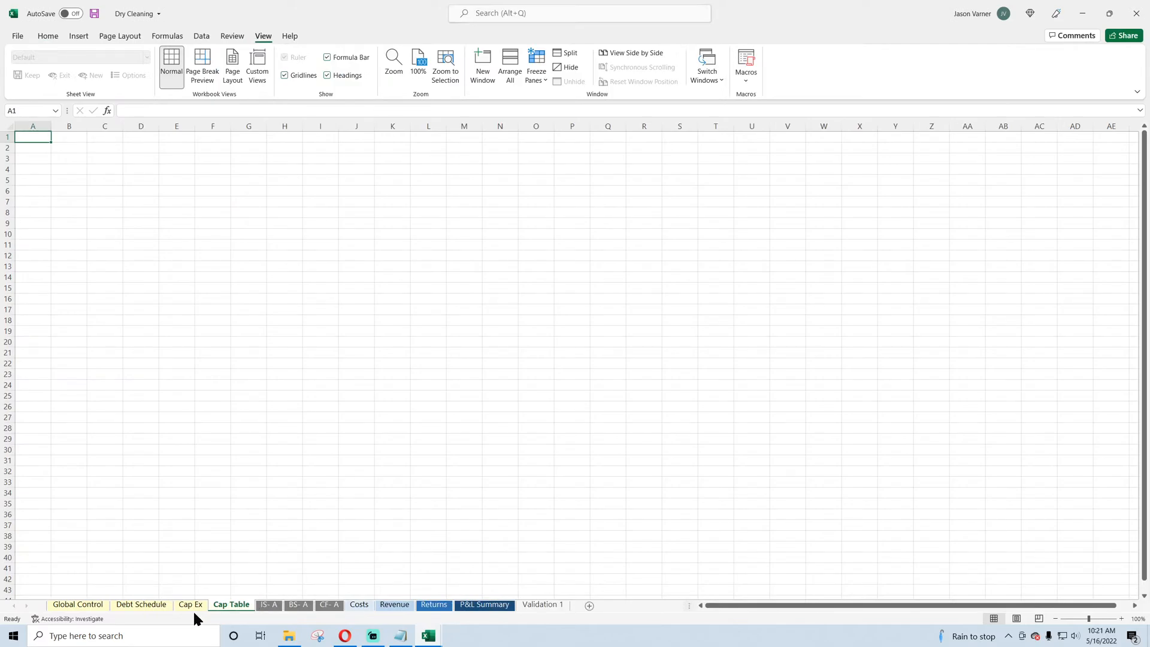
click(360, 605)
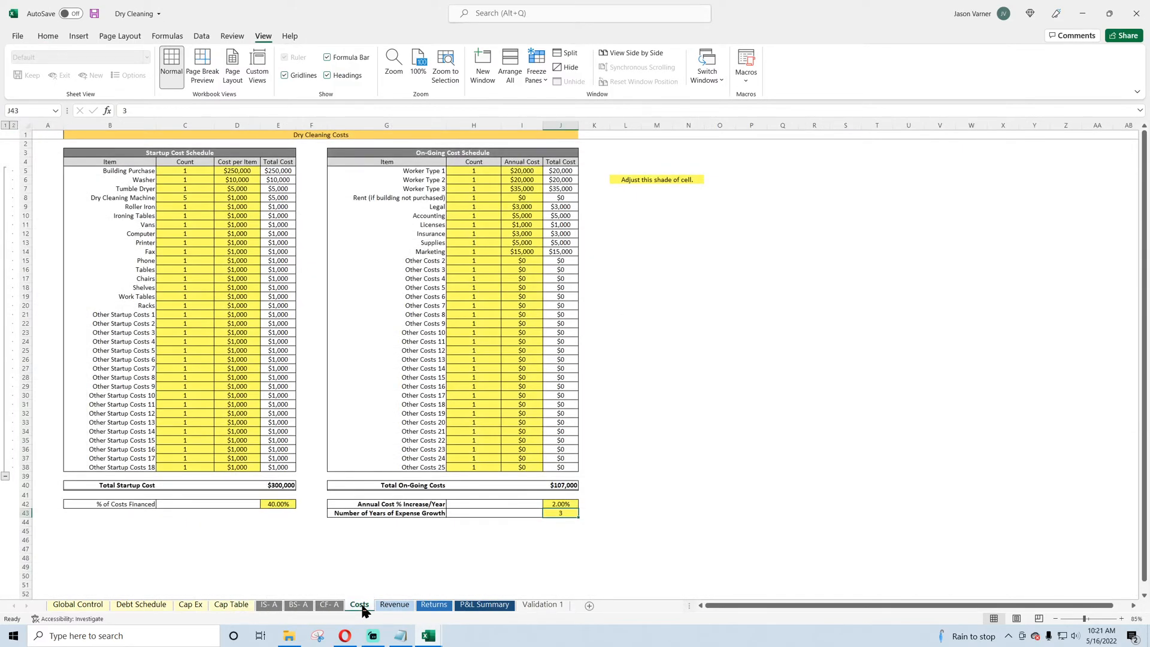
Step: Insert a new sheet, place it directly after Cap Table and name it "Startup Costs"
click(588, 604)
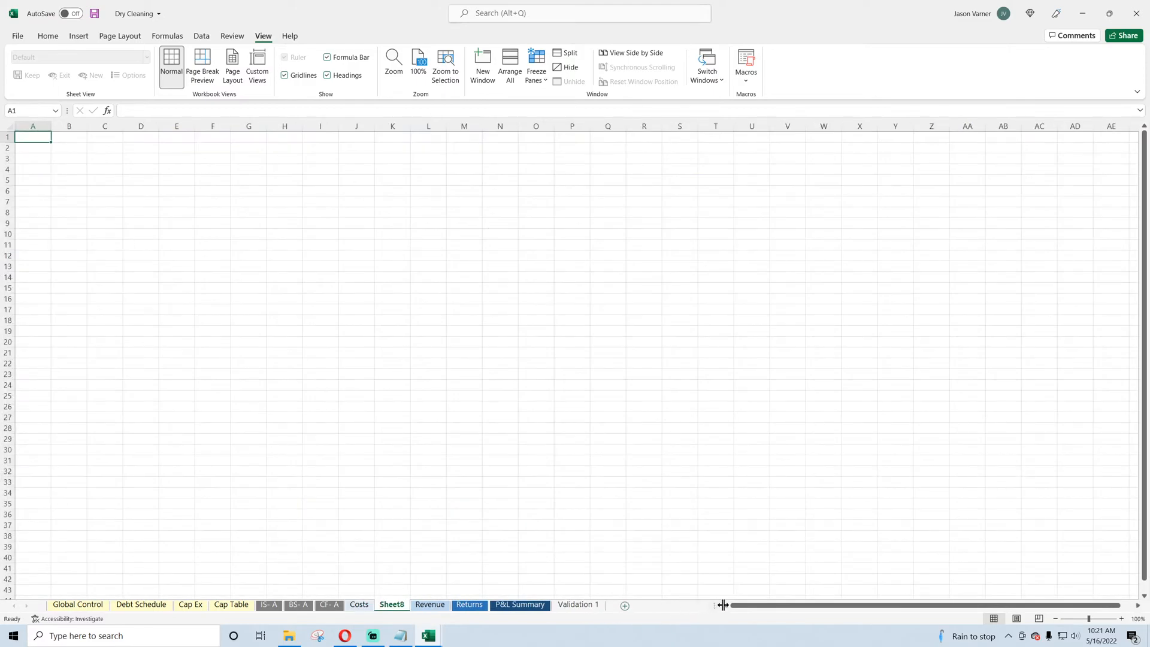
drag(398, 606, 268, 609)
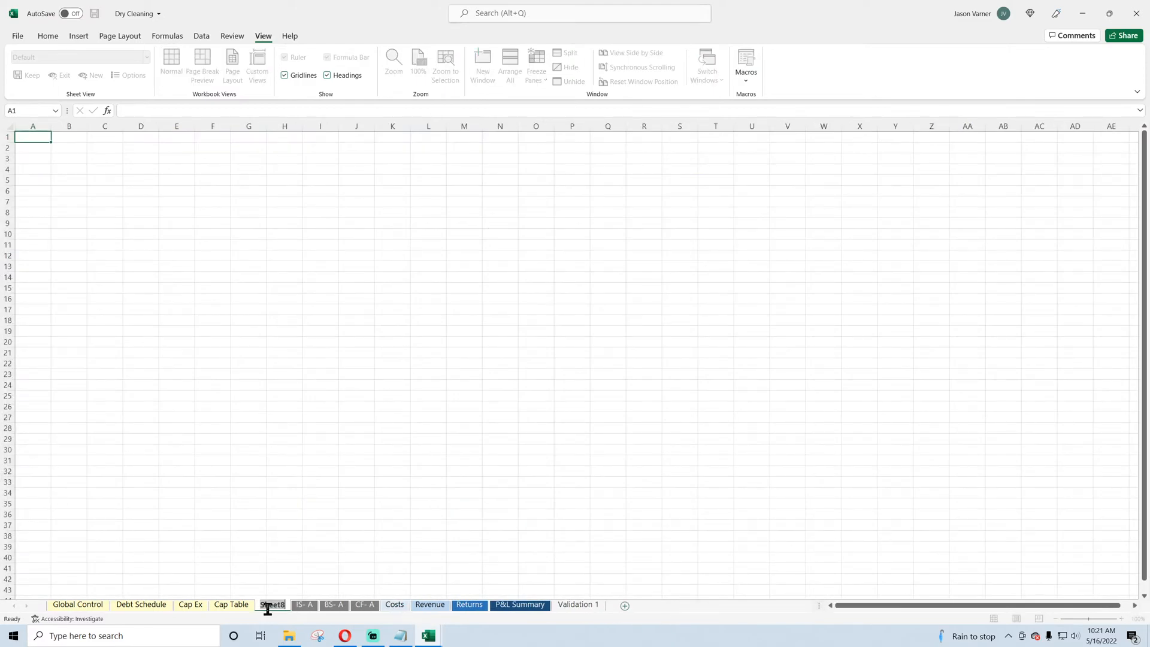
text(Startup)
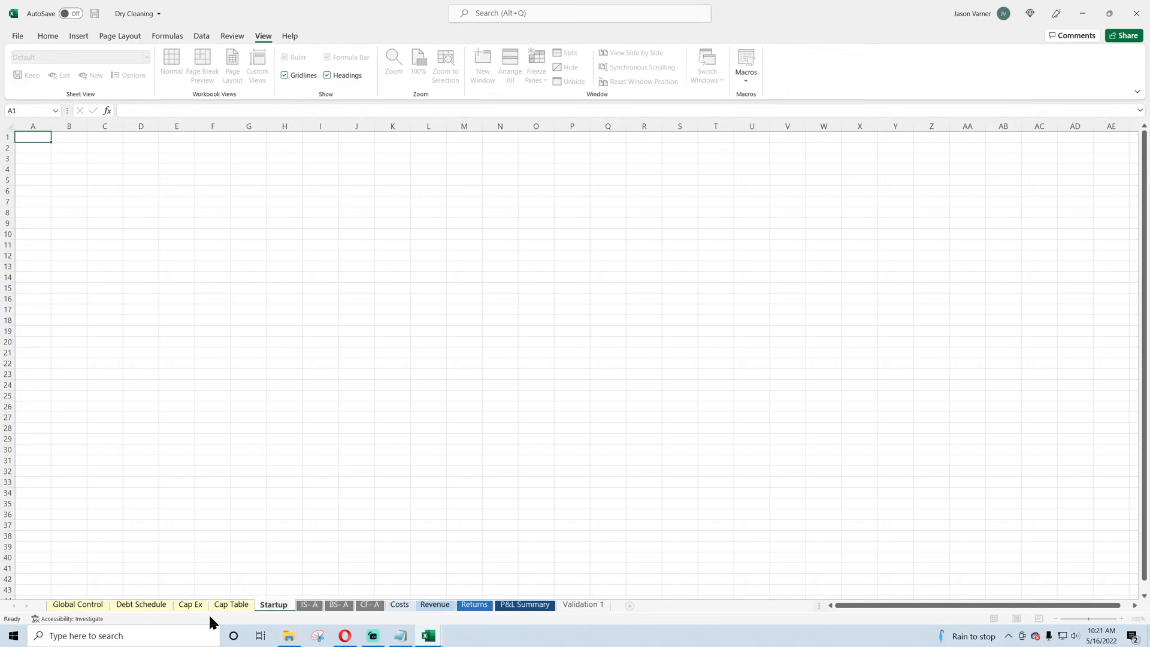
text( Costst)
key(Return)
Step: Clear all contents and formatting of the Startup Cost Schedule block B2:E44 on the Costs sheet and turn off the gridlines
click(415, 605)
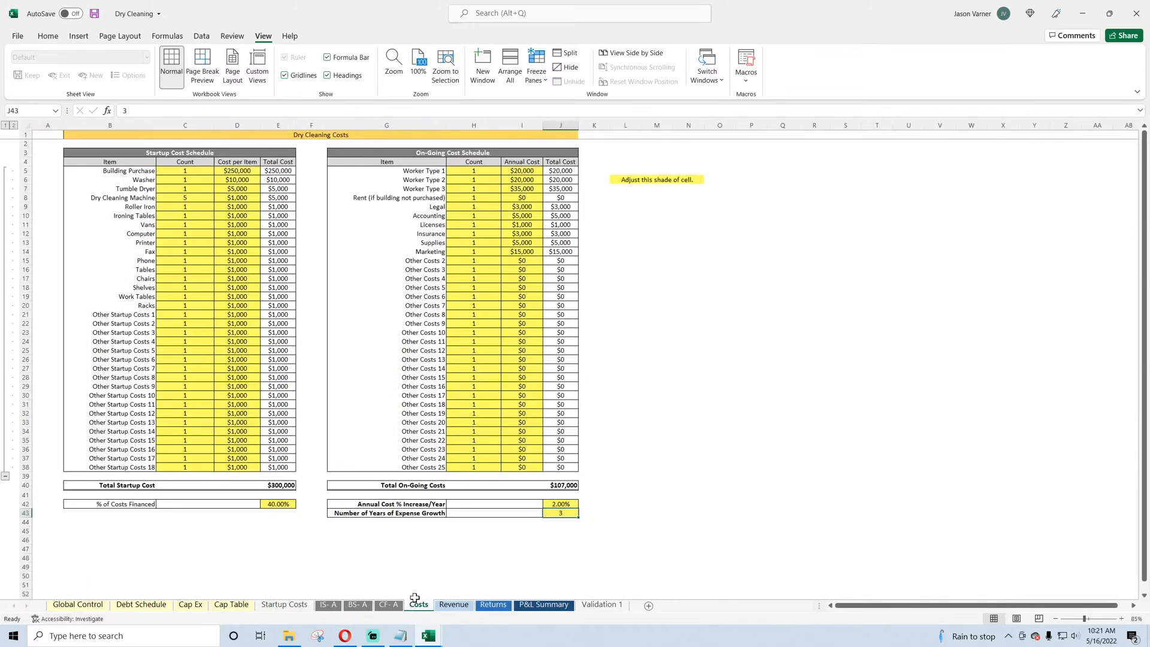
click(467, 153)
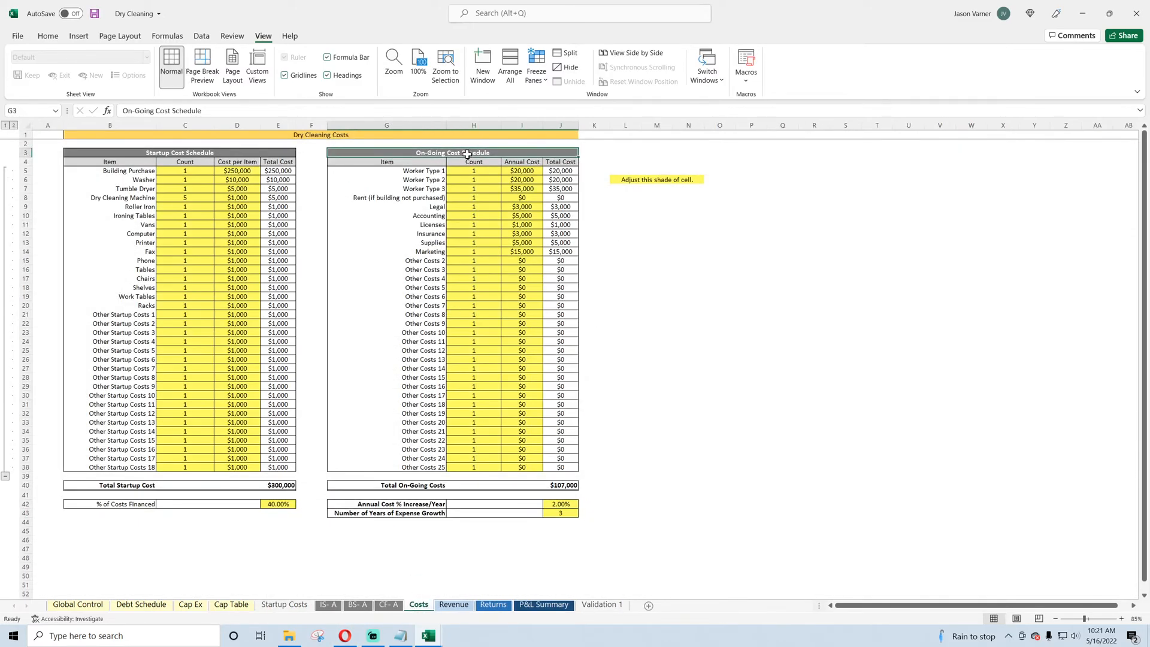
drag(143, 146, 209, 523)
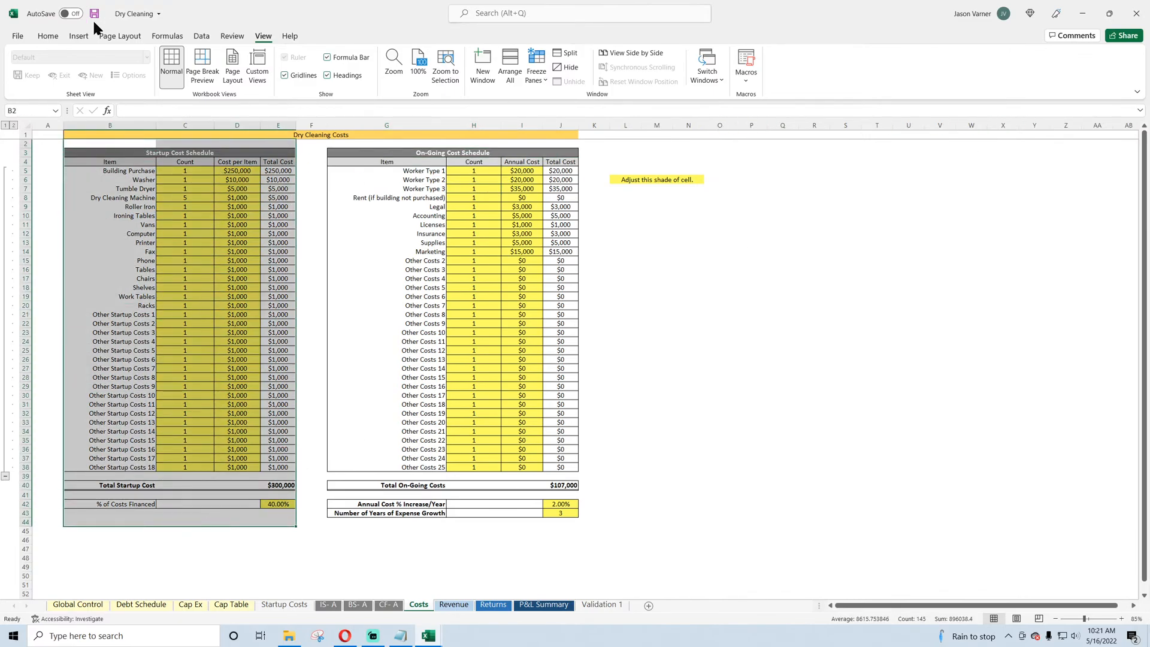
click(48, 35)
click(964, 82)
click(964, 97)
click(842, 268)
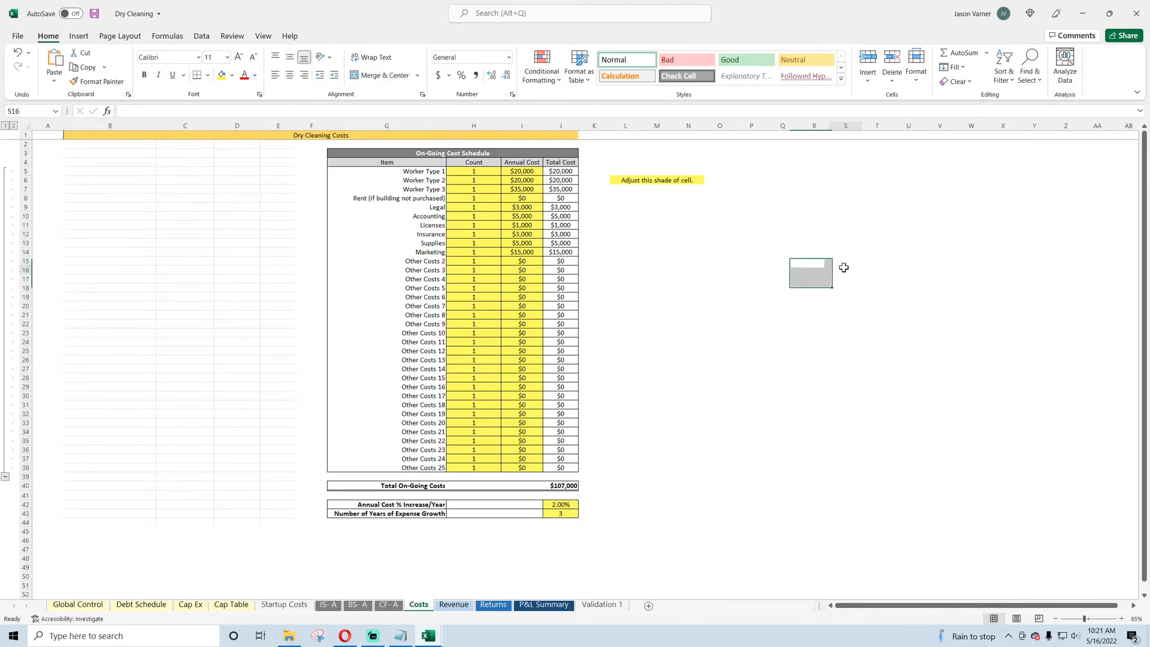
click(265, 36)
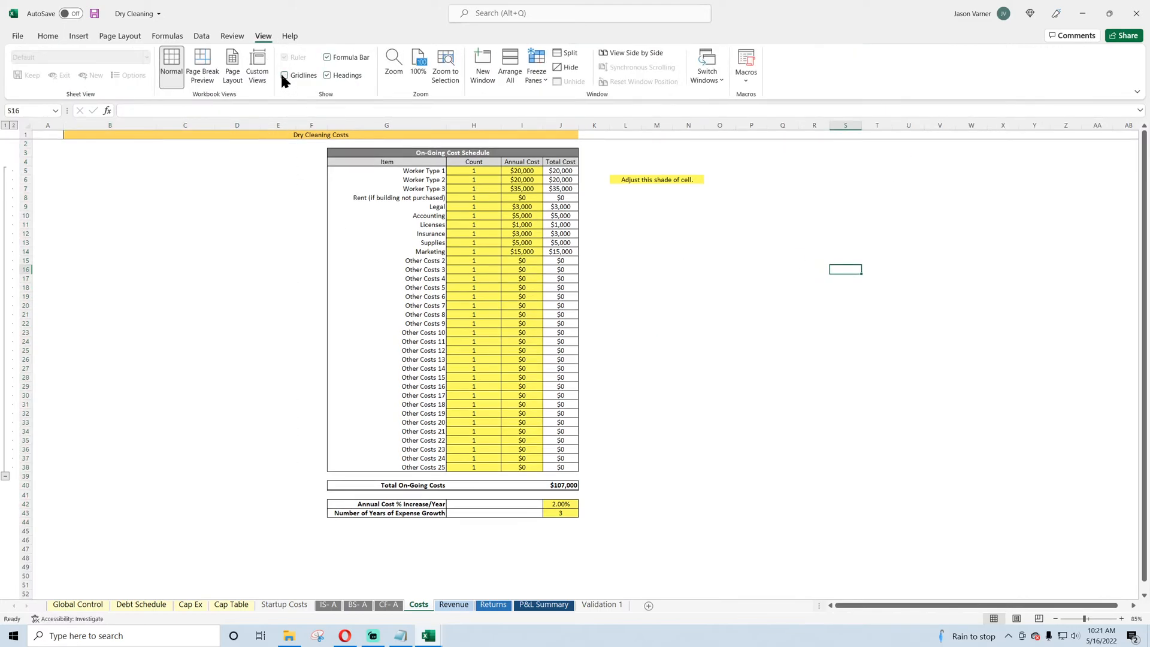
Step: Change the title in B1 of the Costs sheet to "Dry Cleaning Fixed Costs"
click(242, 226)
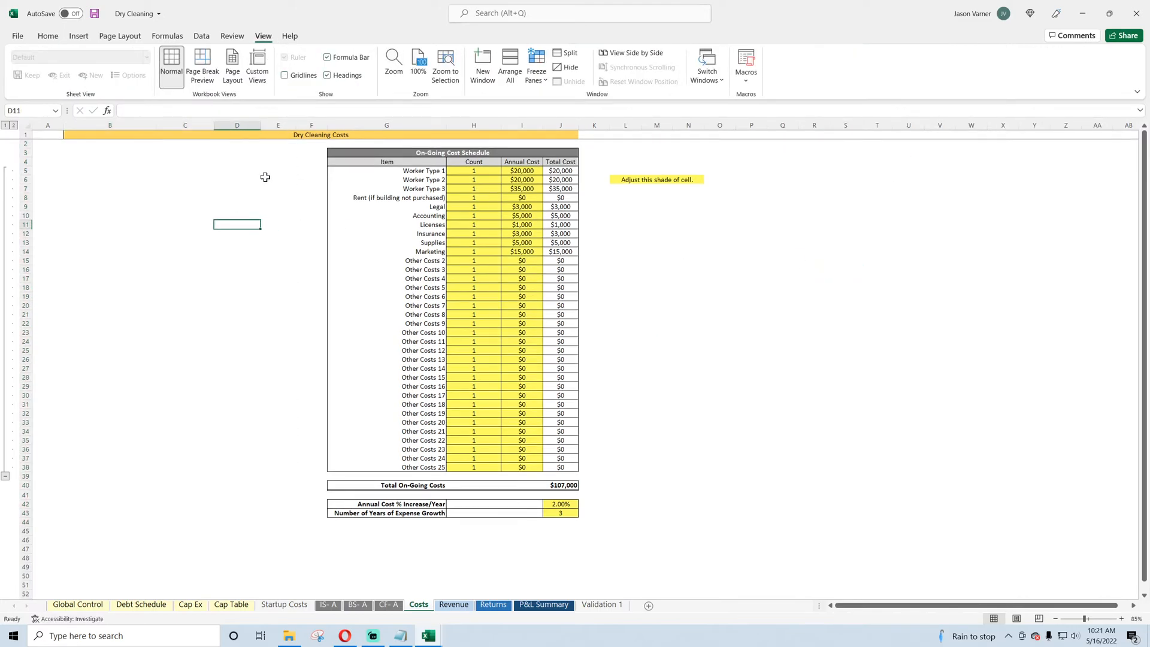
click(316, 136)
click(167, 110)
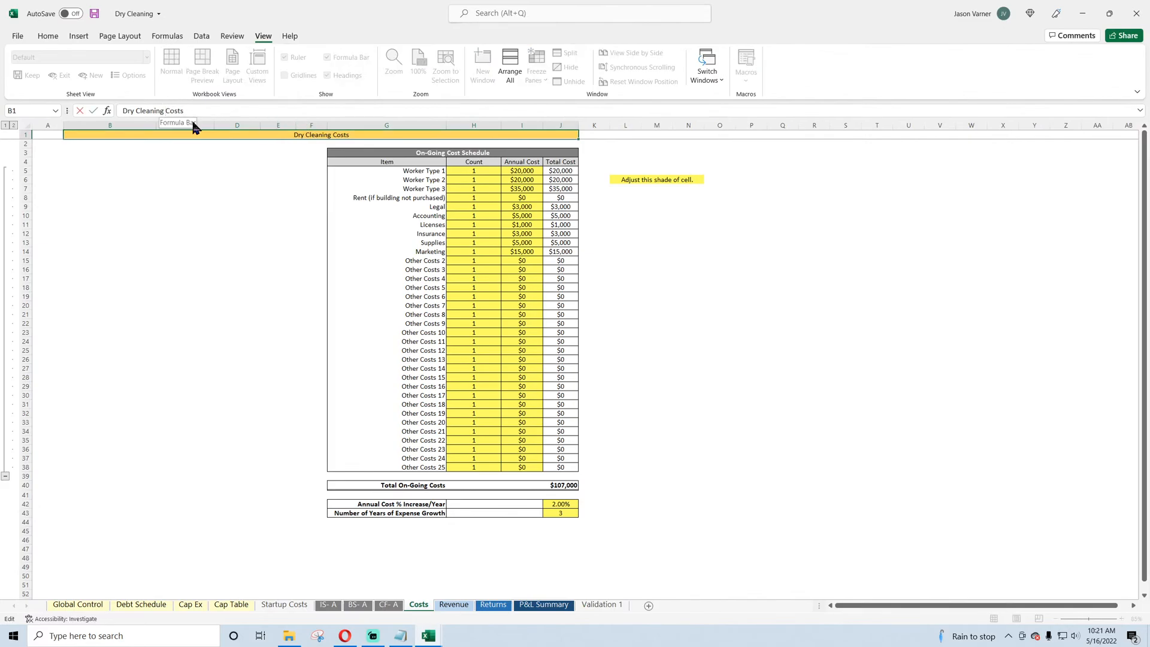
text(Fixed)
key(Return)
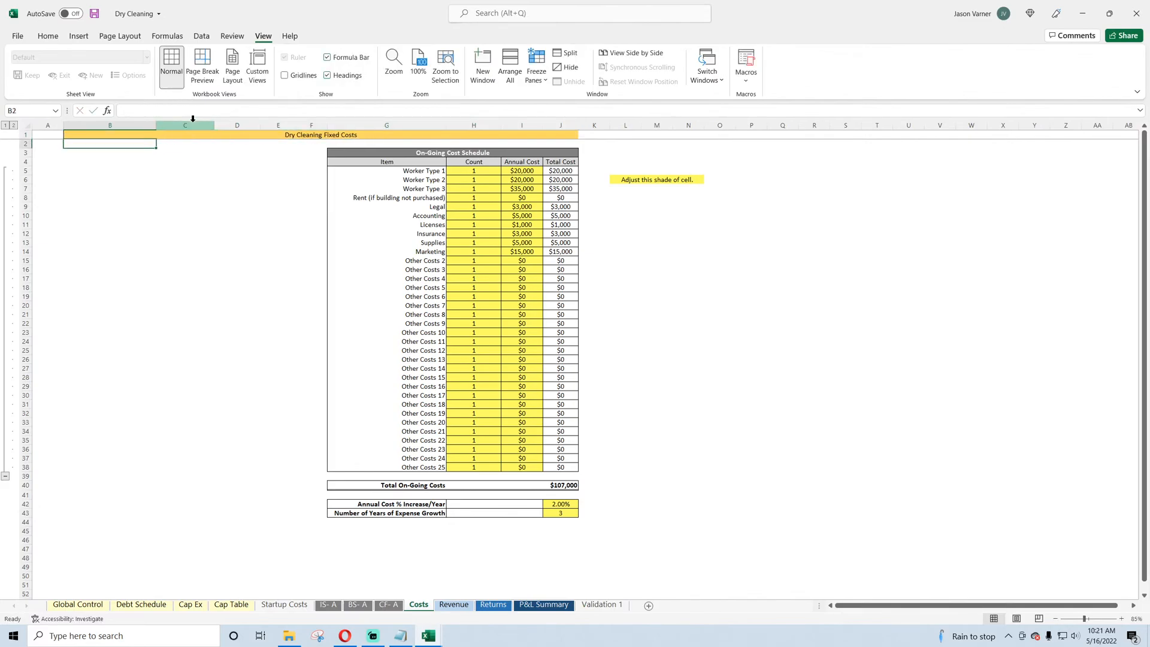
Step: Delete the empty cells B3:F43 on the Costs sheet, shifting cells left so the On-Going Cost Schedule starts in column B
click(464, 151)
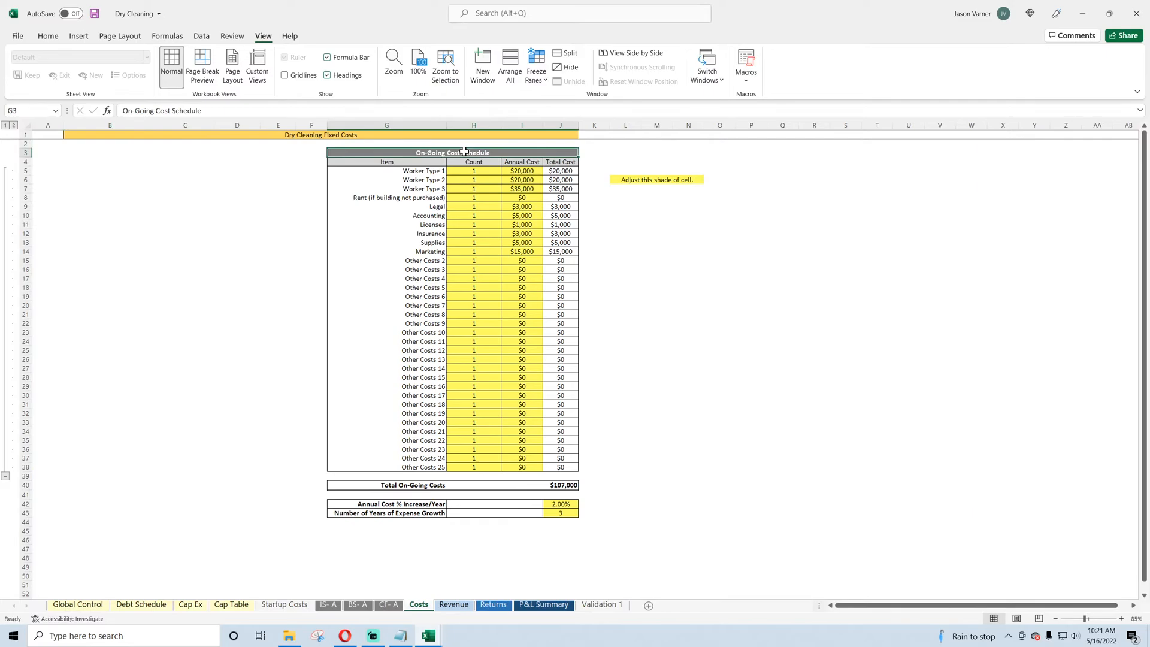
click(285, 159)
click(300, 160)
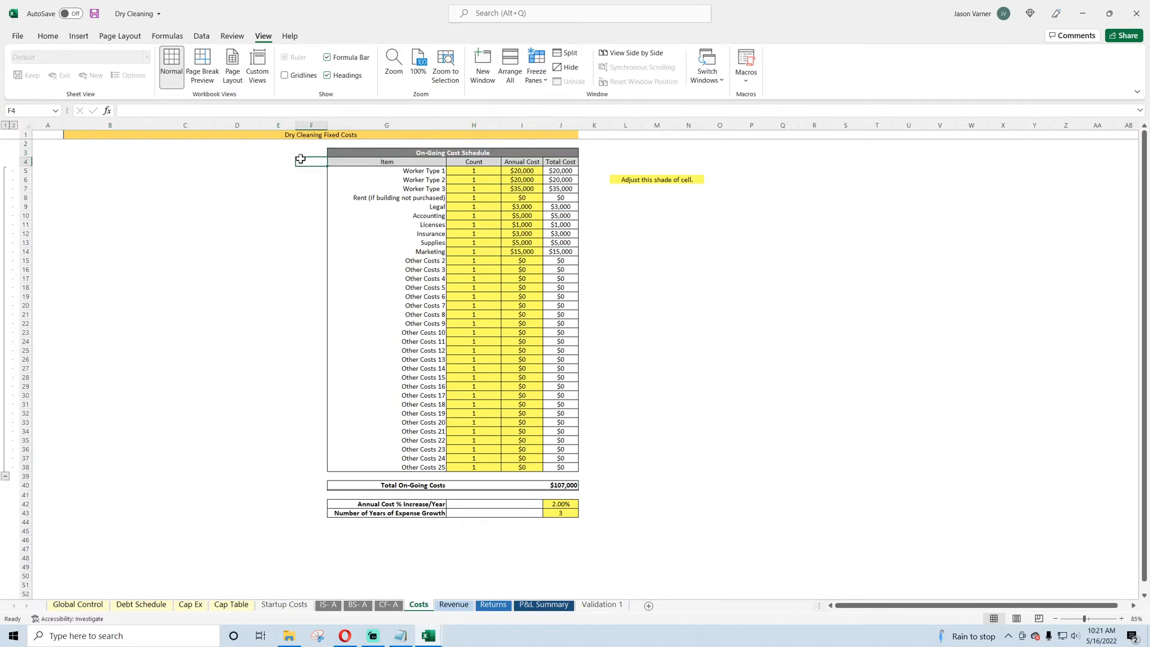
drag(308, 153, 90, 512)
right_click(115, 253)
click(153, 338)
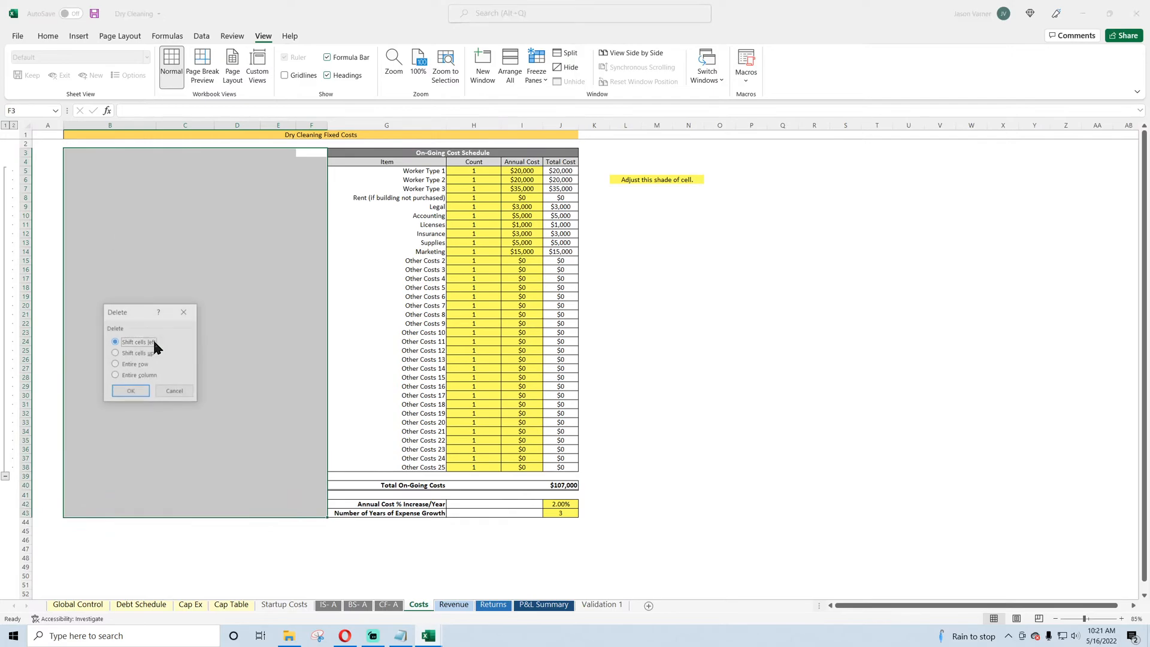
click(134, 392)
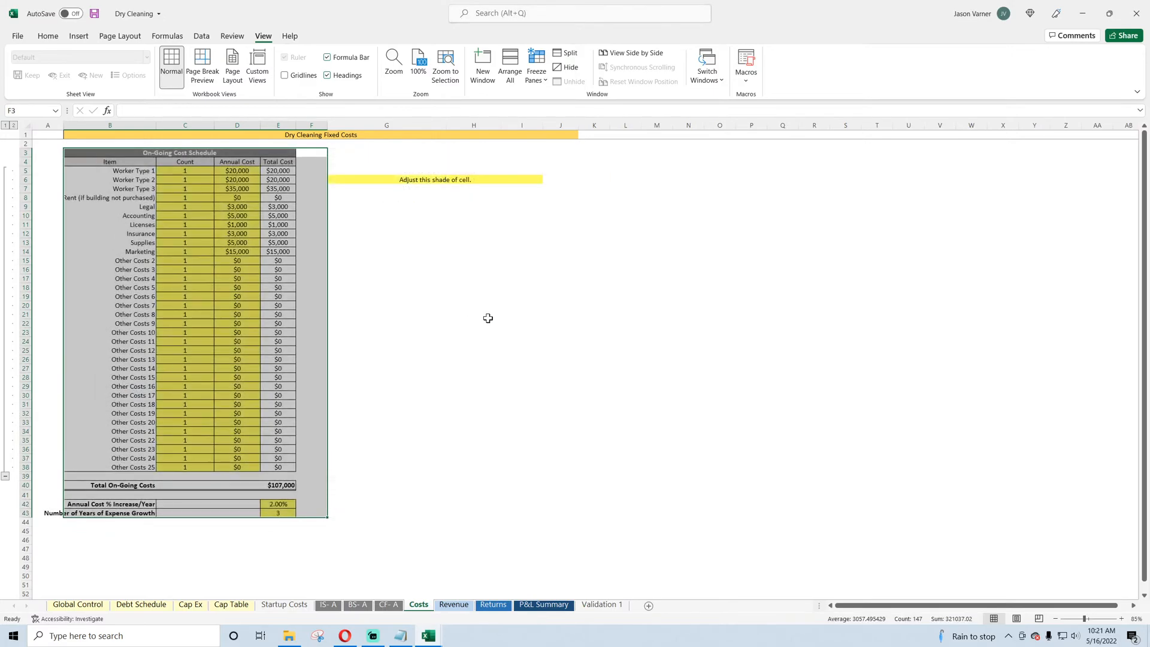
click(523, 312)
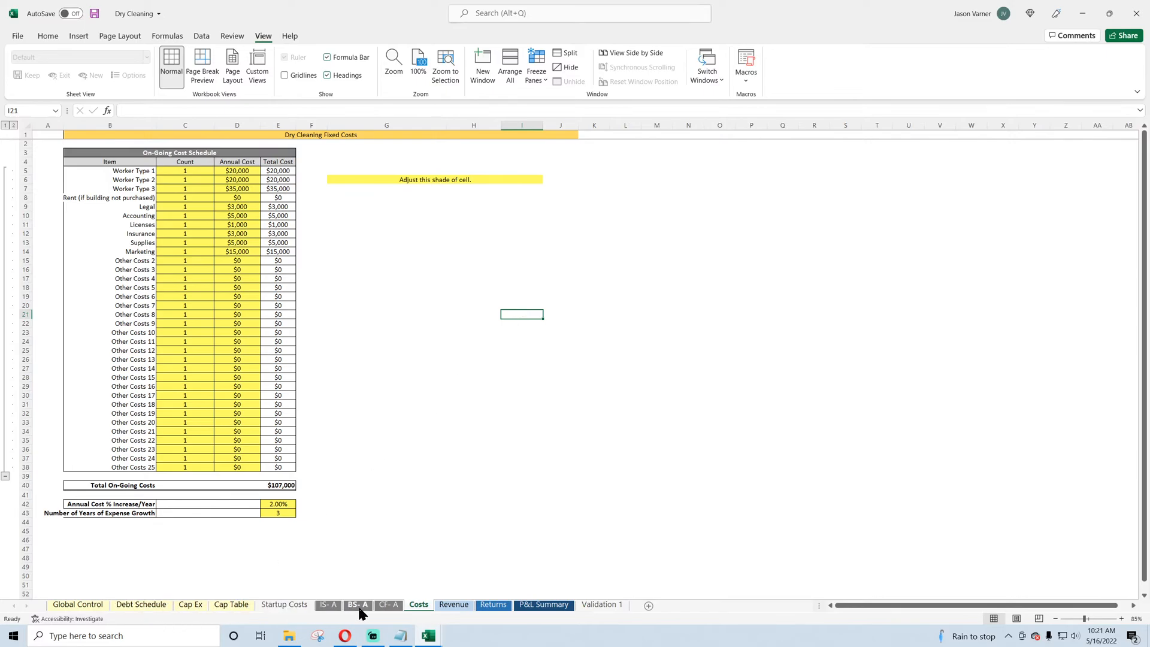
Step: Give the Revenue sheet the recent light yellow tab color and place it directly after Global Control
right_click(455, 605)
mouse_move(508, 542)
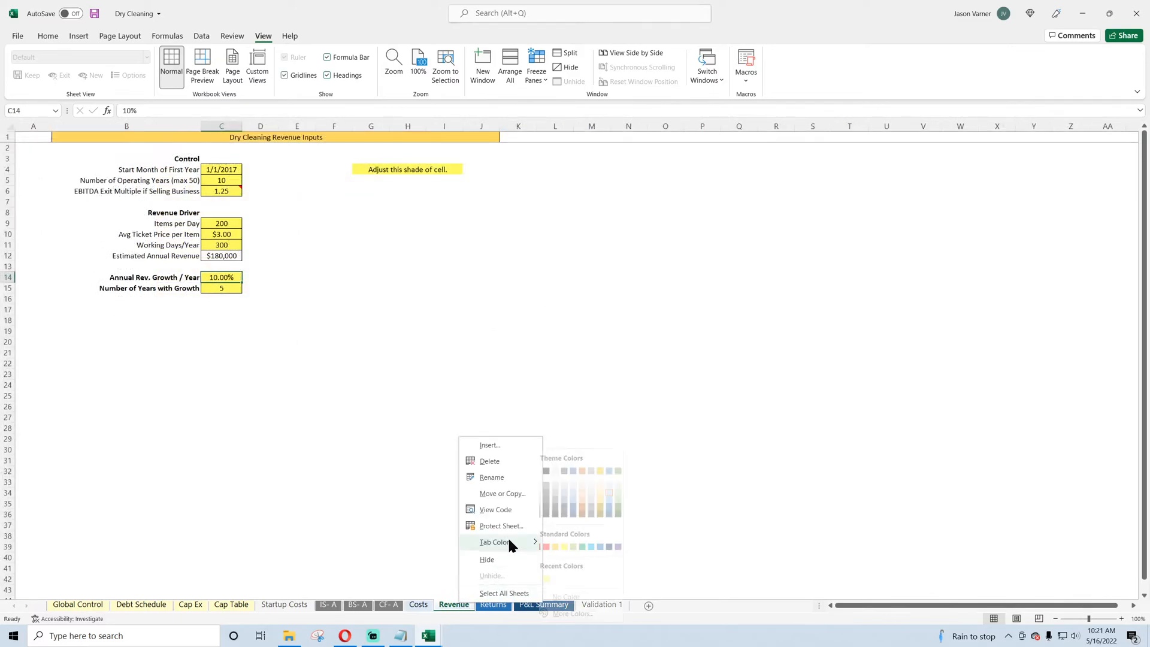
click(550, 577)
drag(457, 605, 141, 606)
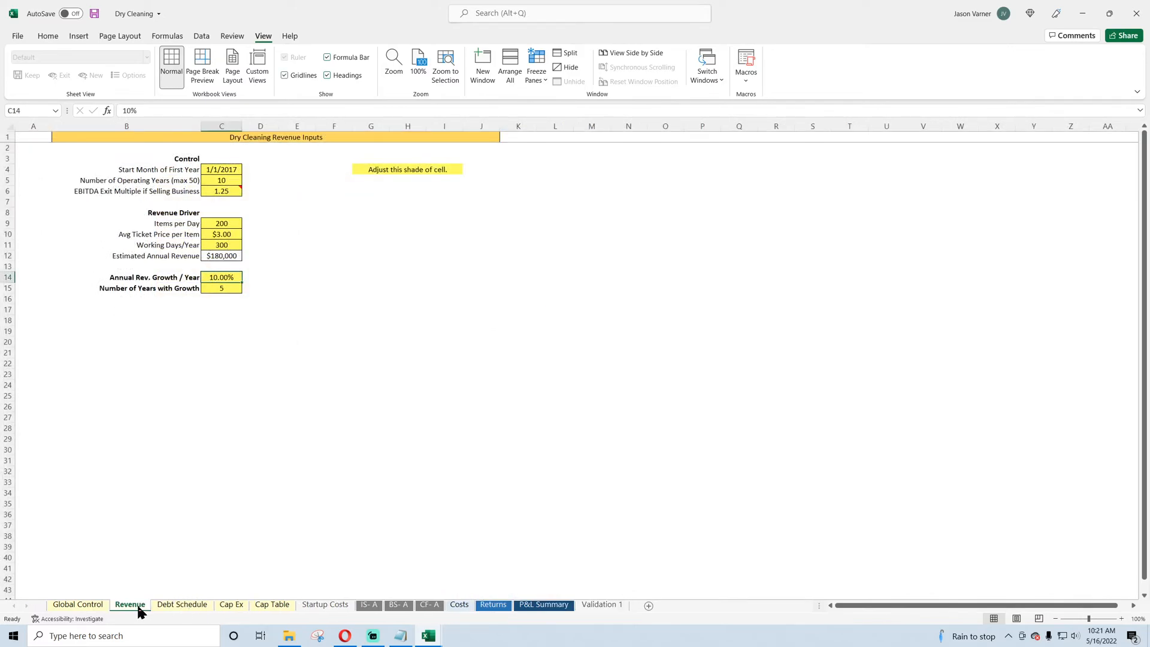
Step: Review the Revenue Driver inputs on the Revenue sheet, especially Items per Day
click(275, 244)
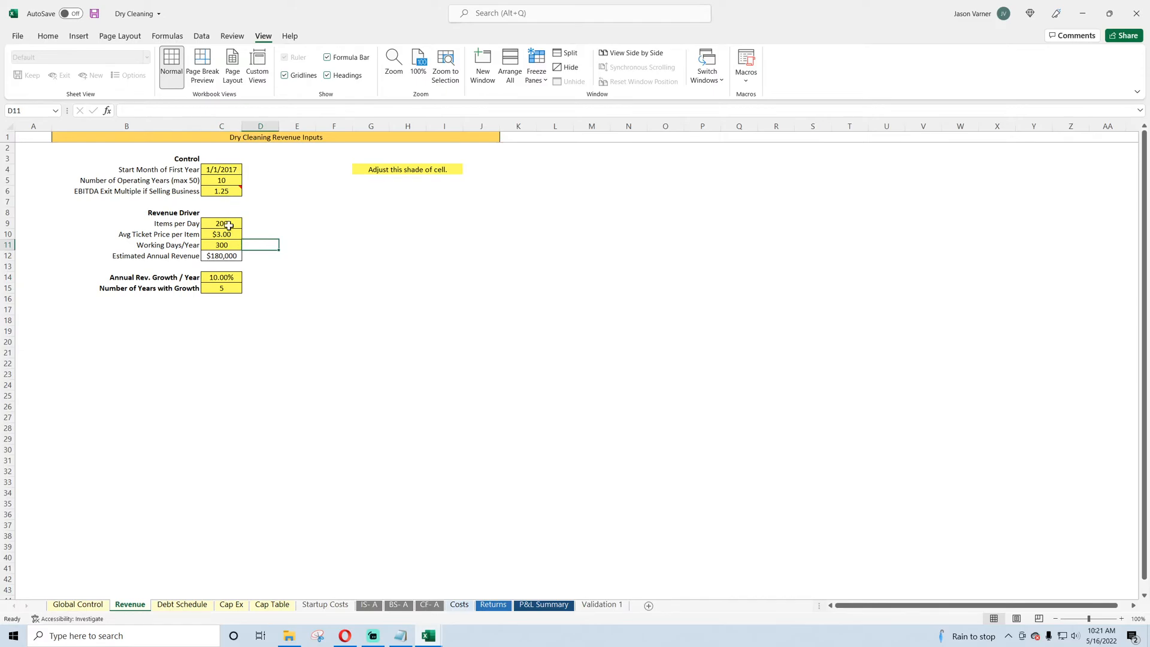
click(228, 225)
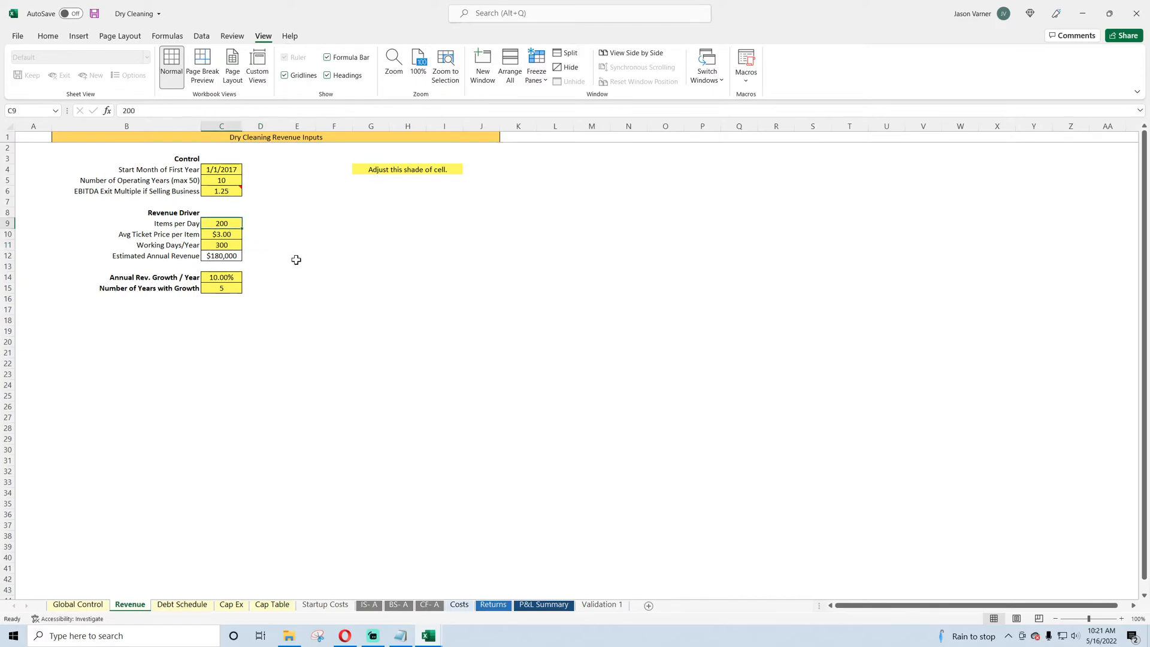
click(263, 256)
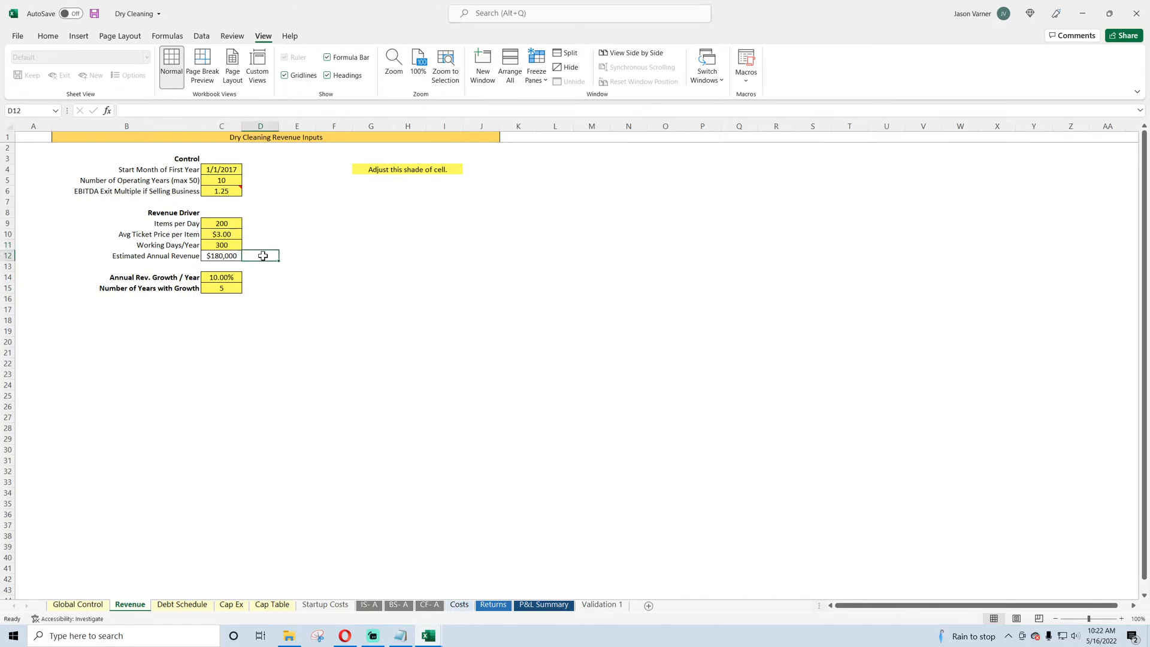
click(262, 245)
click(273, 226)
click(319, 297)
click(231, 223)
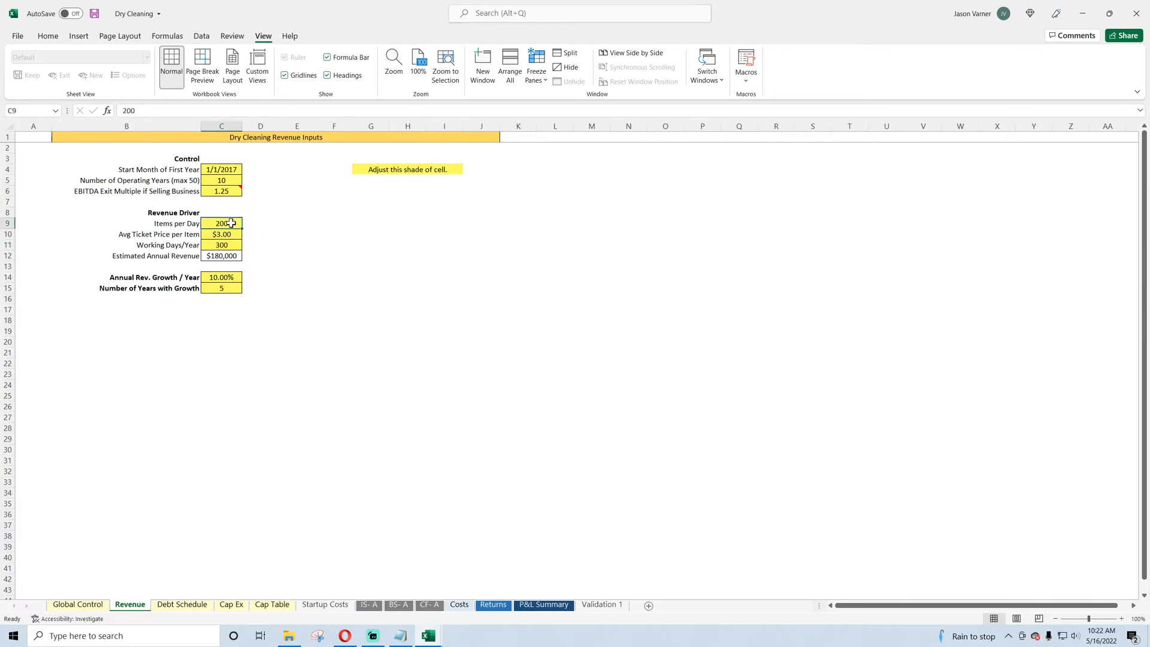
click(300, 267)
click(224, 223)
Step: Apply the same light yellow tab color to the Costs sheet and place it directly after Revenue
click(459, 605)
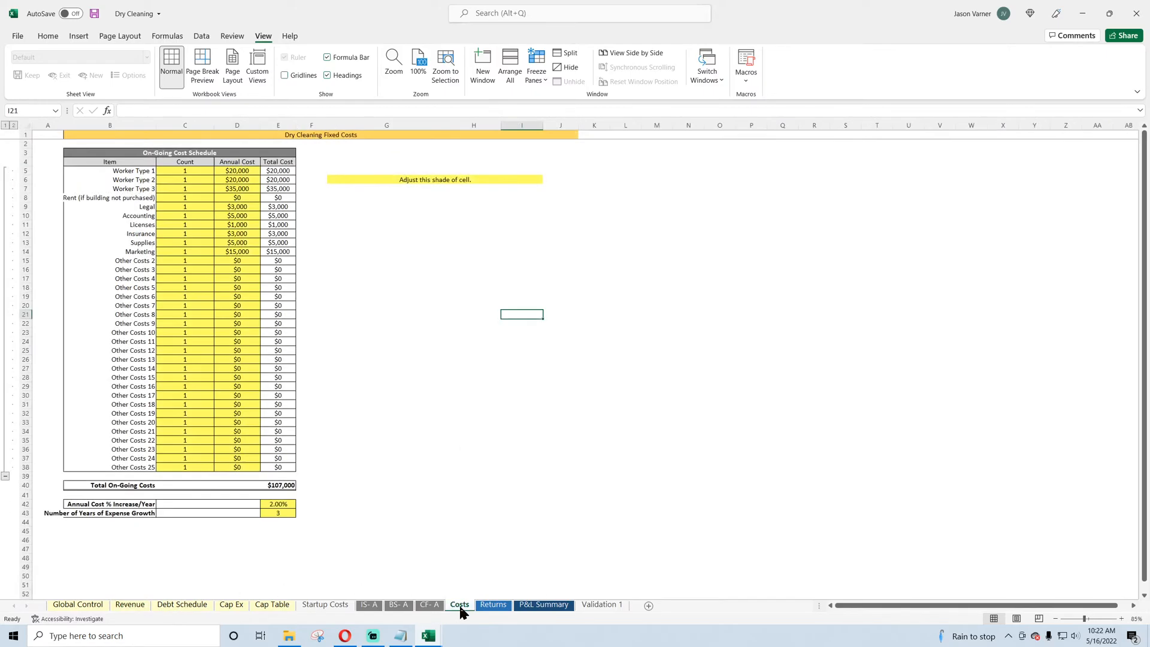
right_click(459, 602)
key(Escape)
drag(444, 601, 172, 606)
Step: Review the item list of the On-Going Cost Schedule, from the worker types through Marketing and the other costs
click(142, 173)
drag(142, 173, 141, 189)
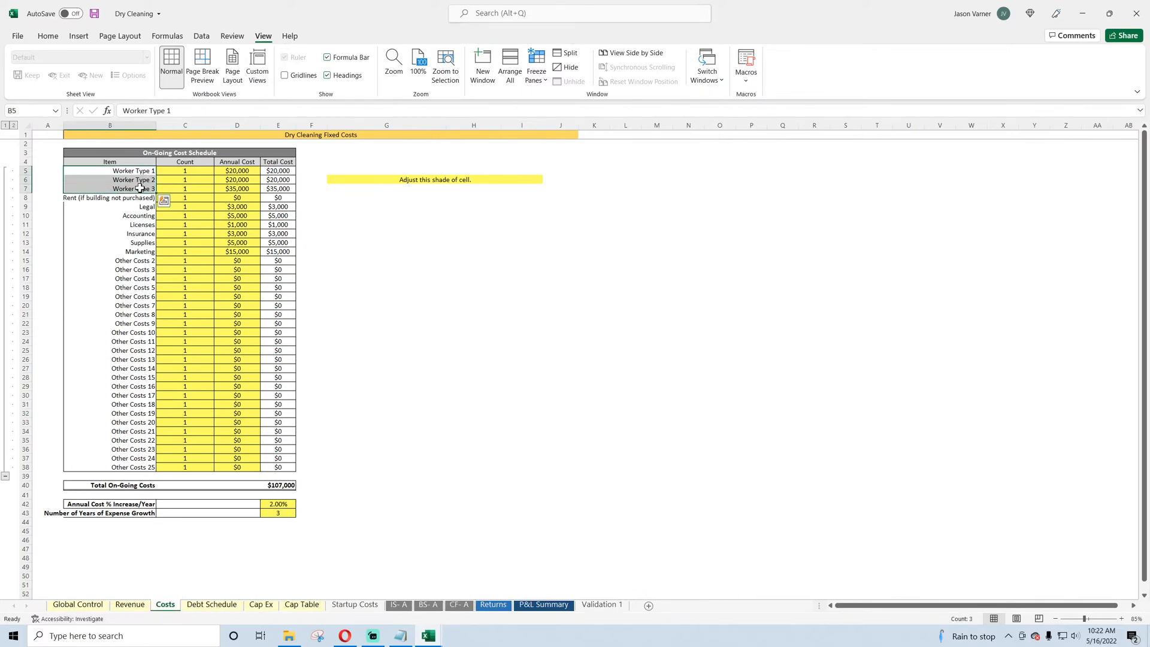
click(137, 197)
click(137, 206)
click(136, 215)
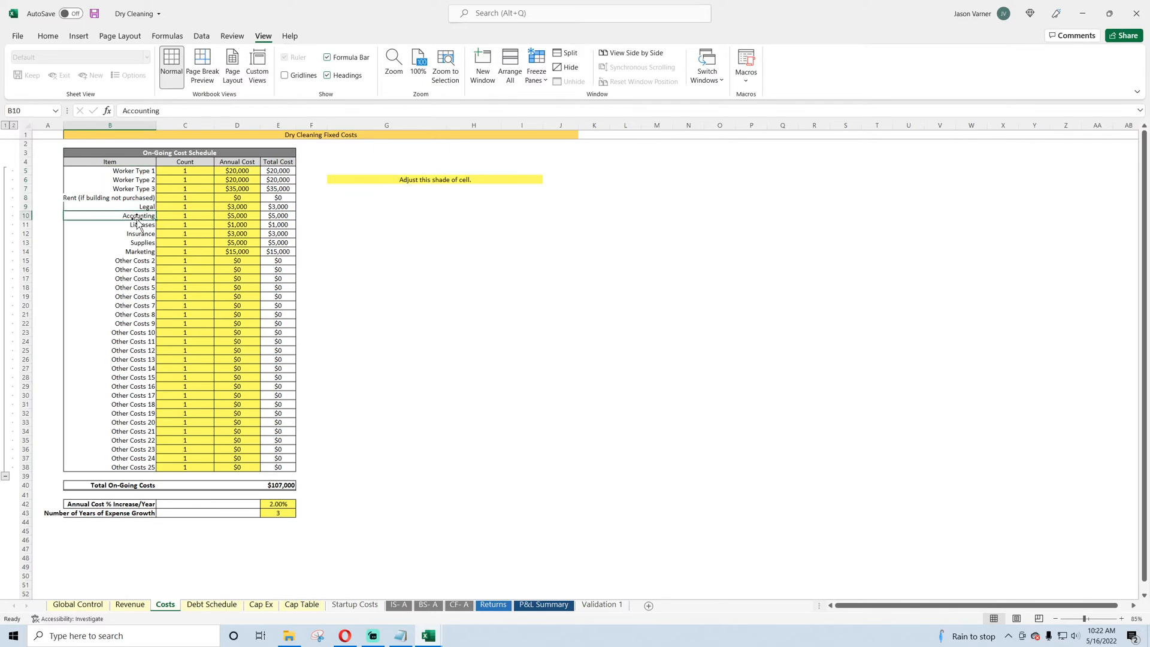
click(134, 233)
click(131, 261)
click(132, 251)
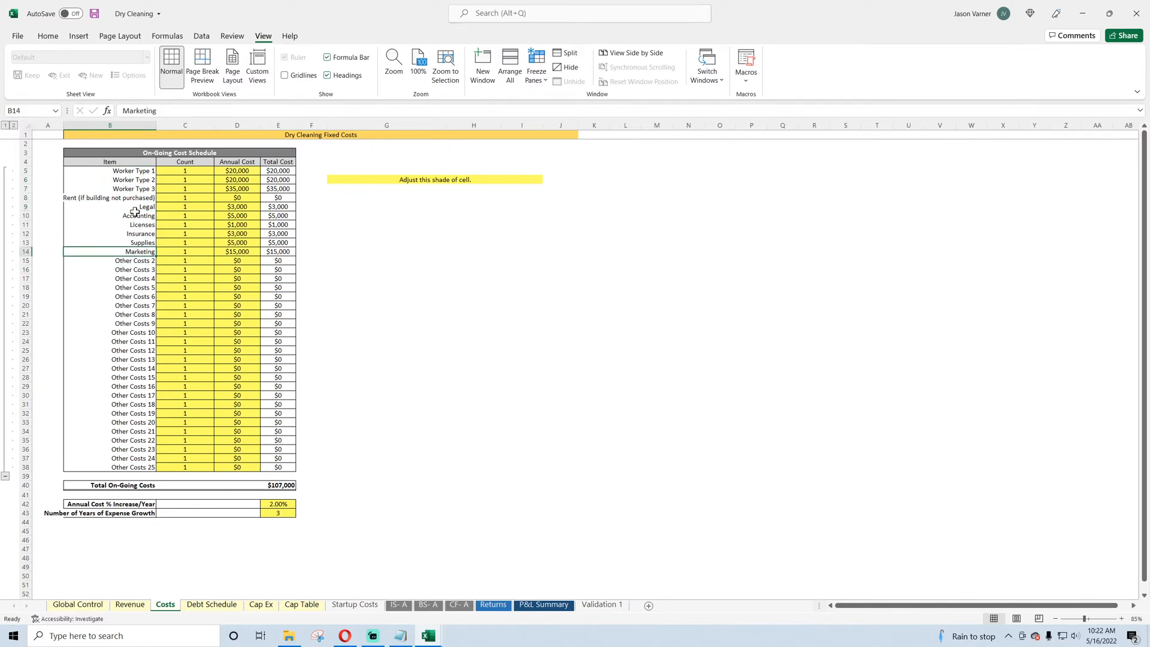
Step: Widen column B on the Costs sheet so the long item labels fit inside the schedule
drag(156, 126, 186, 126)
click(150, 179)
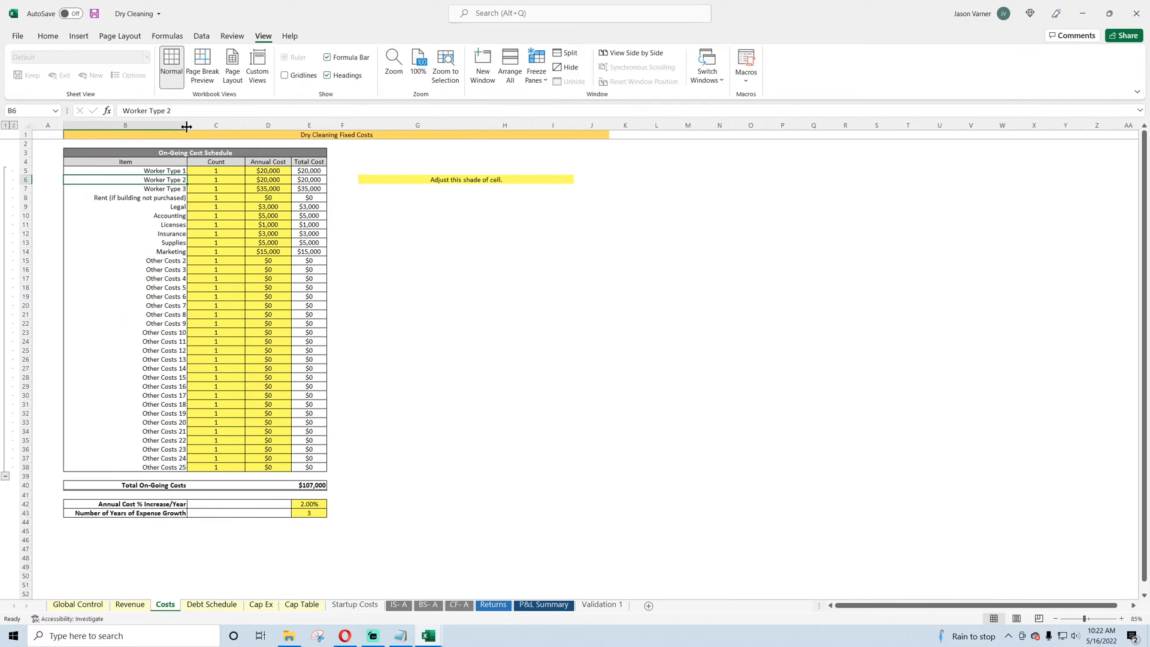
click(160, 249)
click(164, 240)
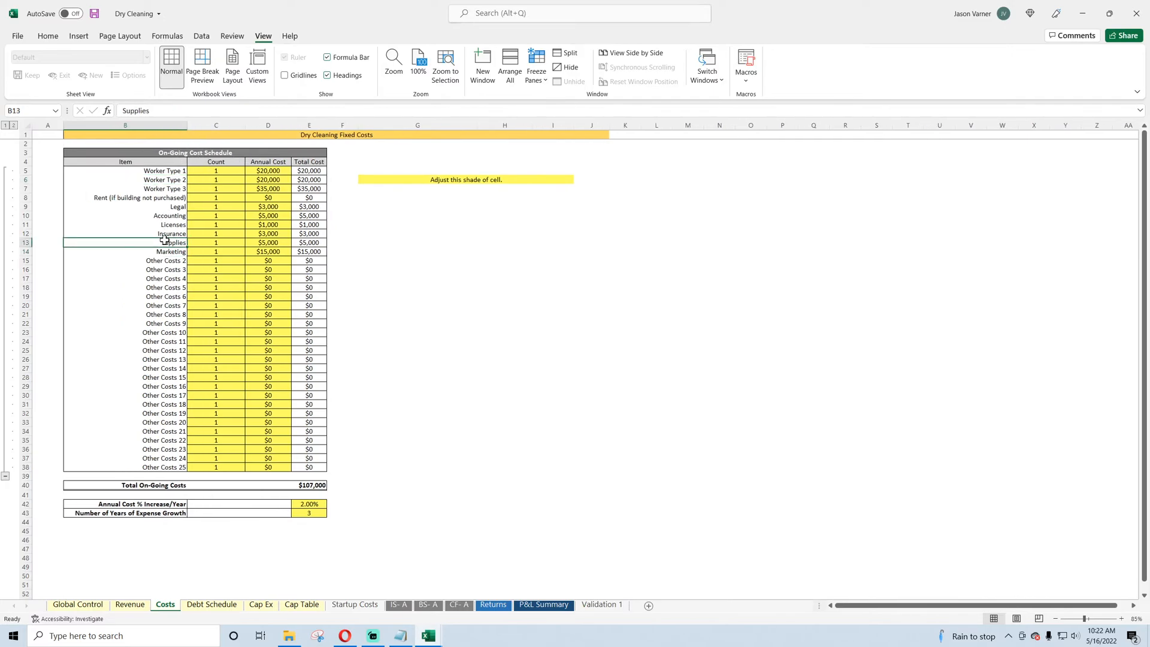
click(46, 36)
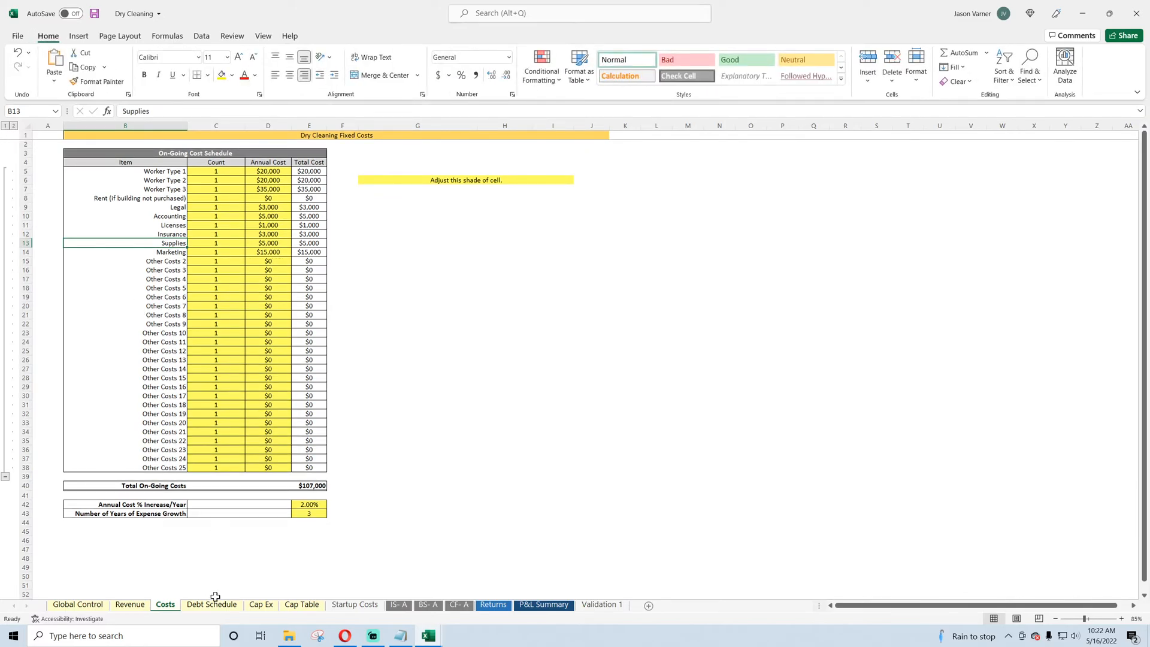
Step: Apply the recent light yellow tab color to the Startup Costs sheet
right_click(343, 605)
mouse_move(394, 548)
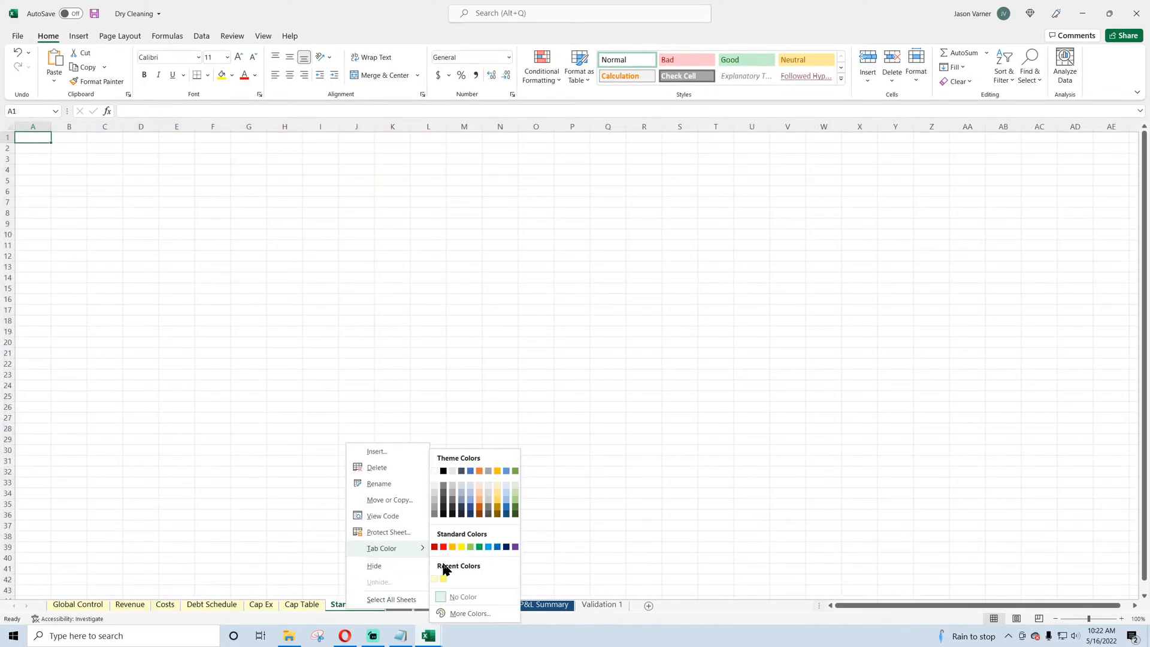
click(435, 579)
Step: Examine how the Revenue sheet drives revenue from Items per Day, Avg Ticket Price per Item and the annual growth inputs
click(130, 606)
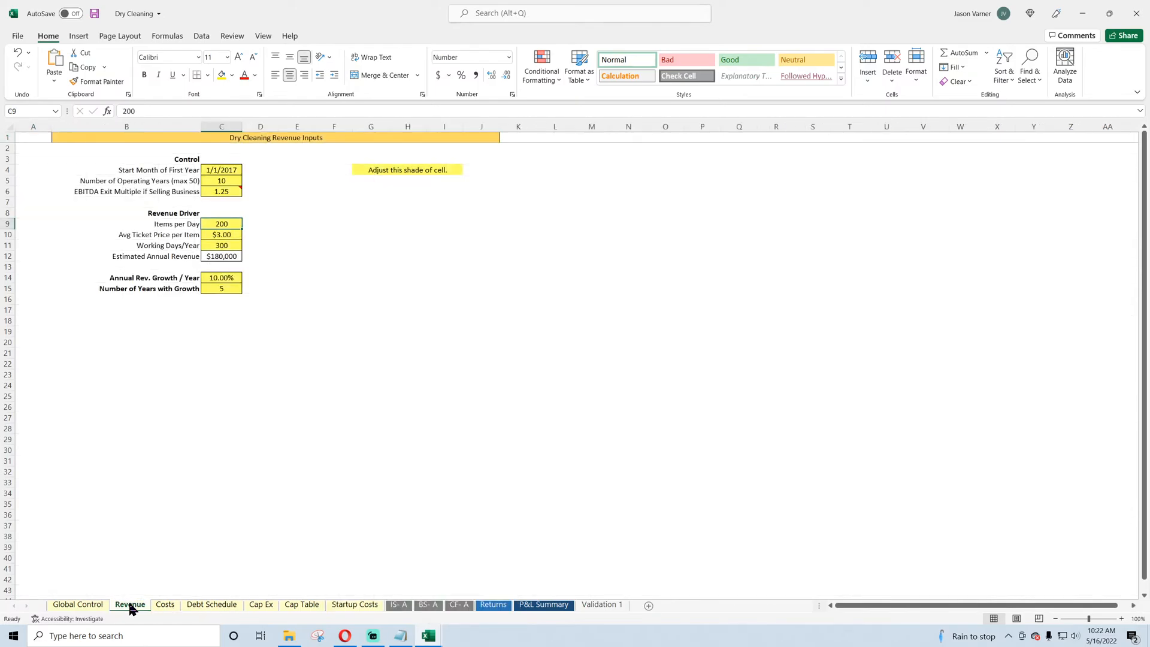
click(284, 331)
click(222, 226)
click(217, 312)
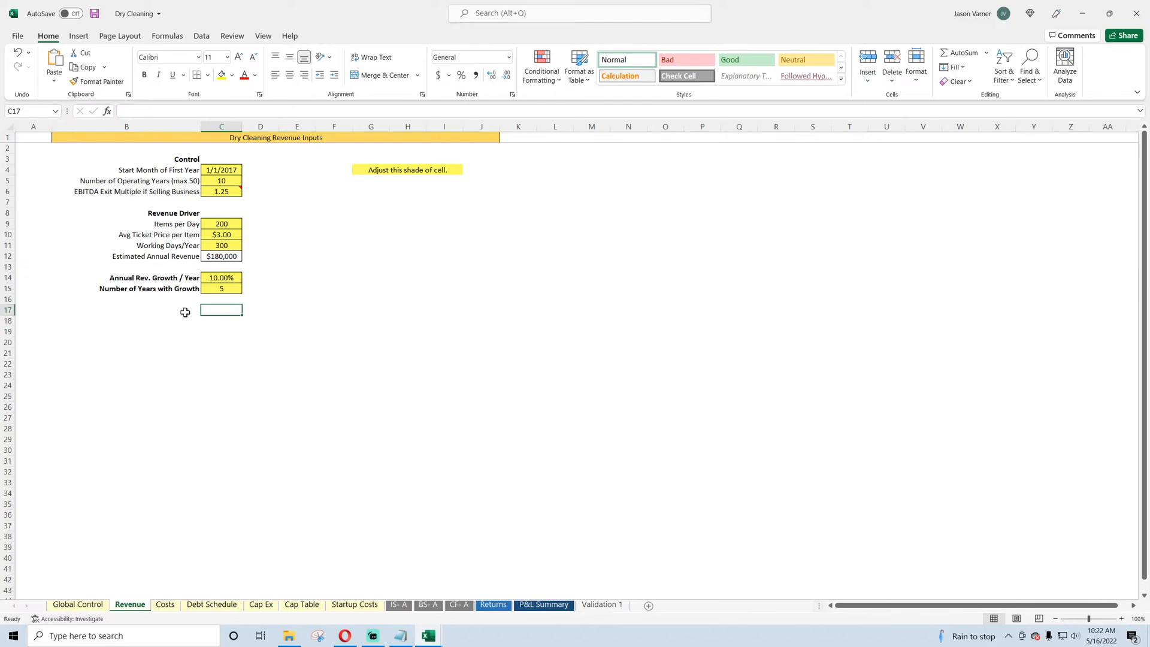
click(231, 225)
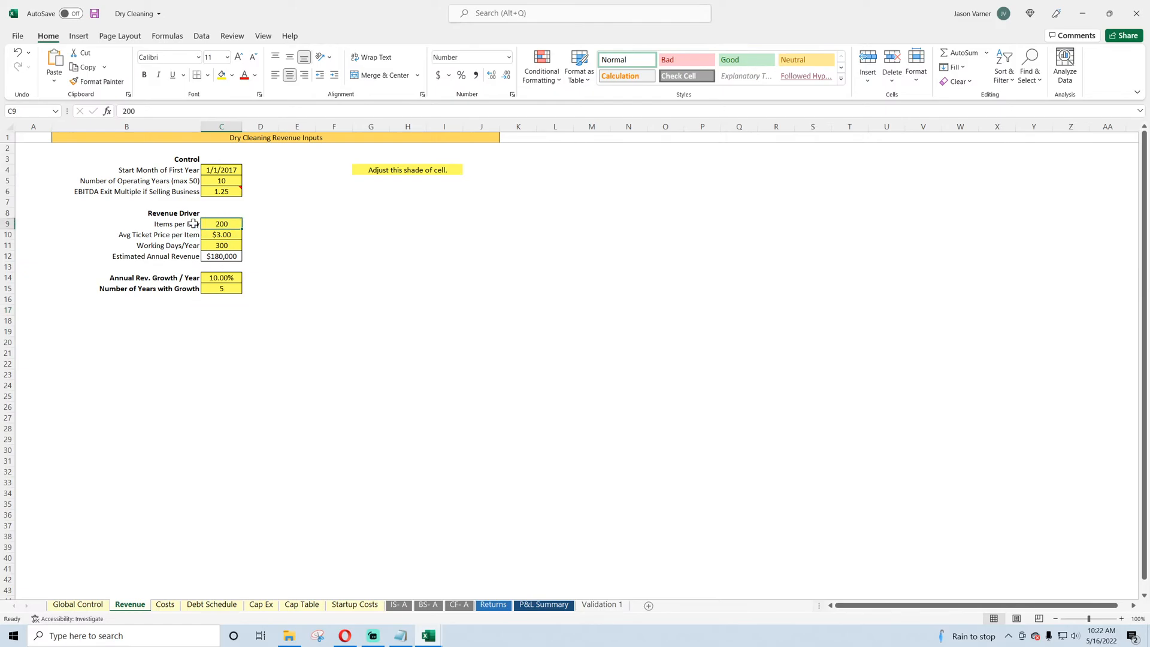
click(193, 223)
click(222, 223)
click(193, 224)
click(221, 224)
click(193, 224)
click(220, 226)
click(226, 277)
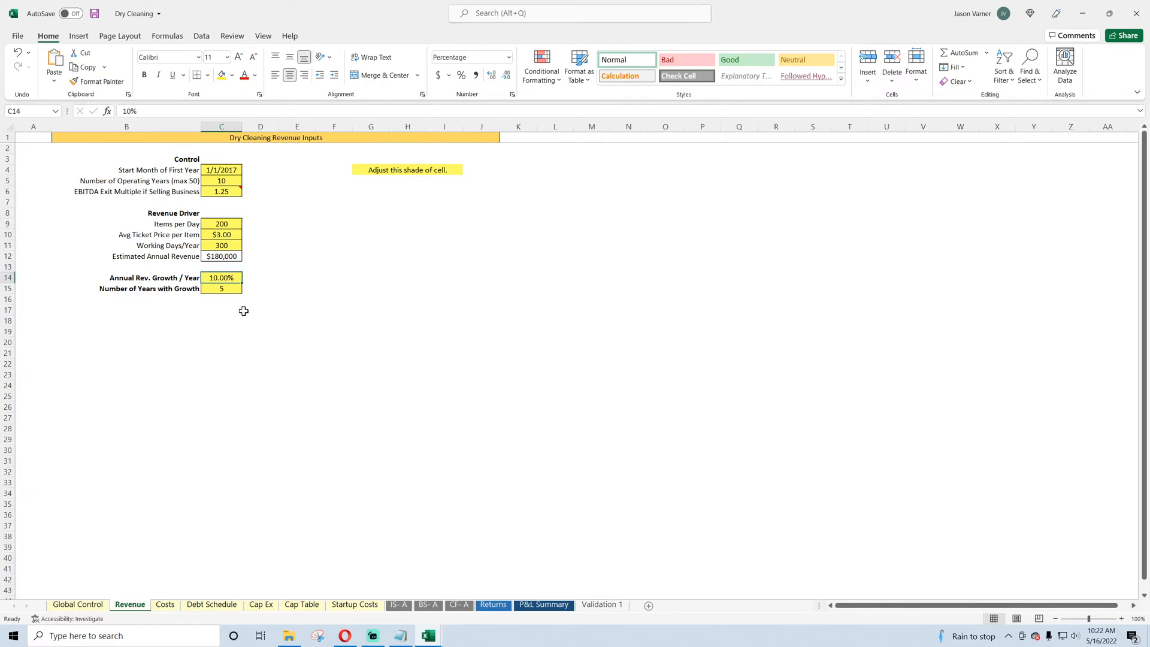
click(221, 234)
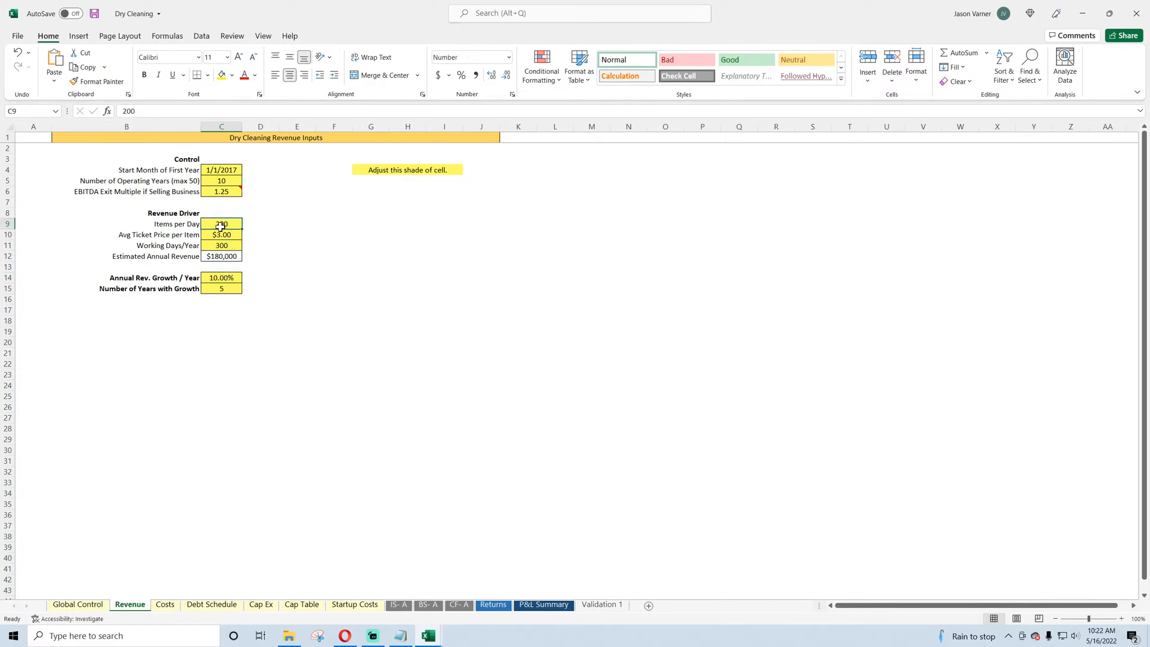
click(261, 233)
click(301, 232)
click(334, 233)
click(469, 234)
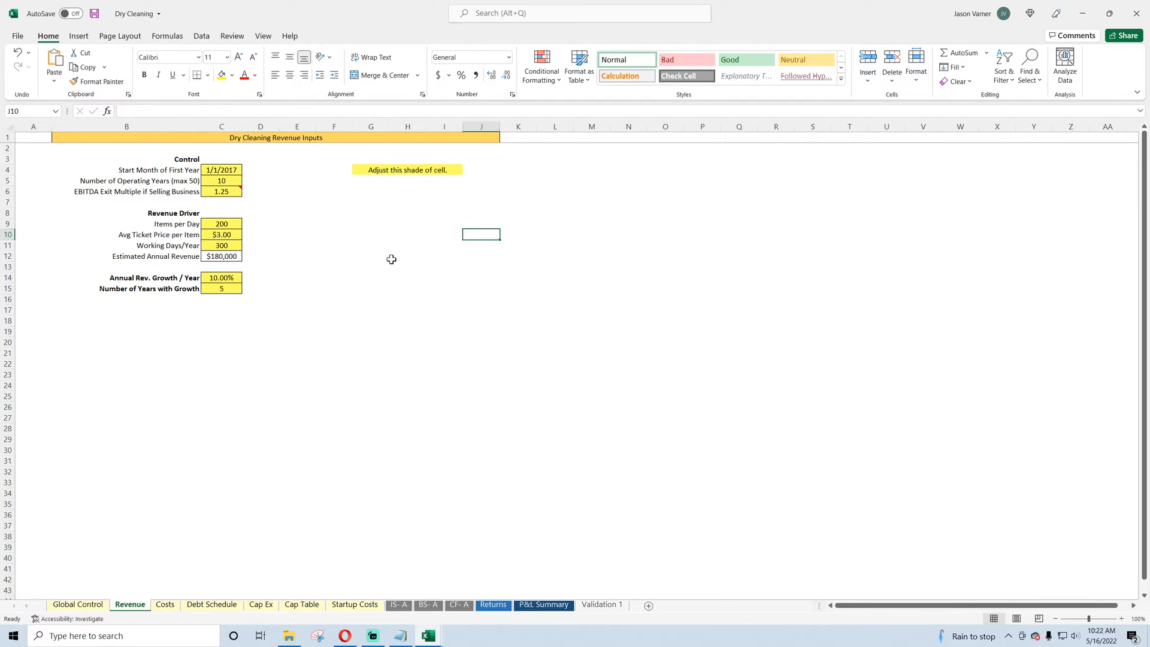
click(223, 225)
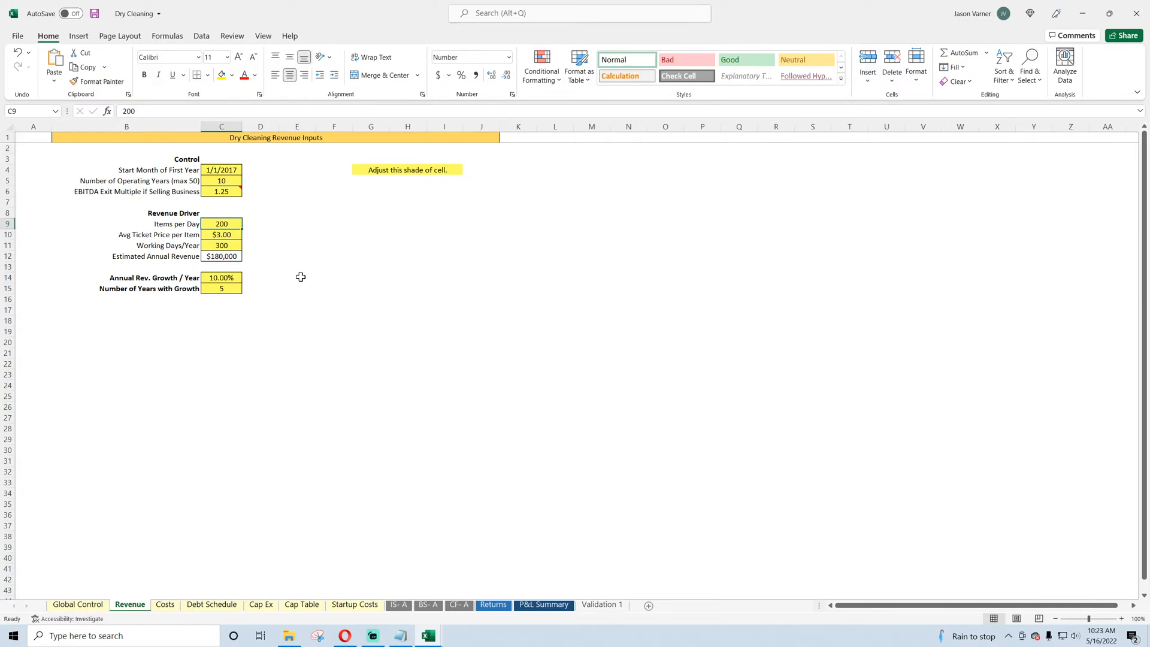
click(252, 299)
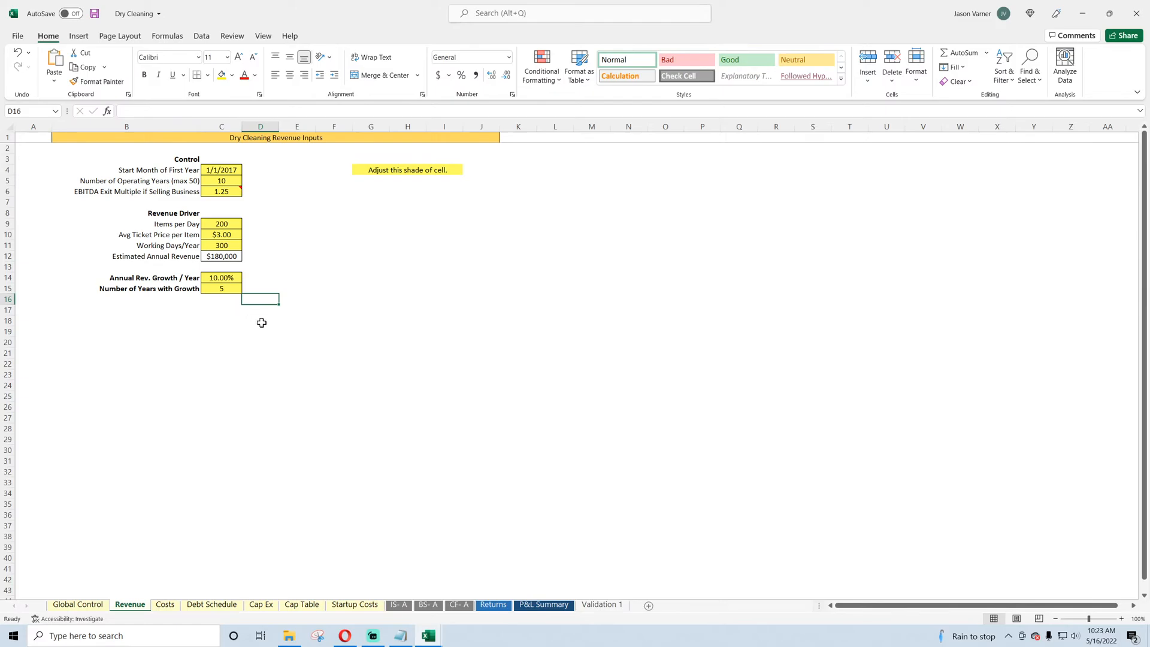
Step: Inspect the blank area of column C below the growth inputs on the Revenue sheet as possible space for more inputs
click(220, 298)
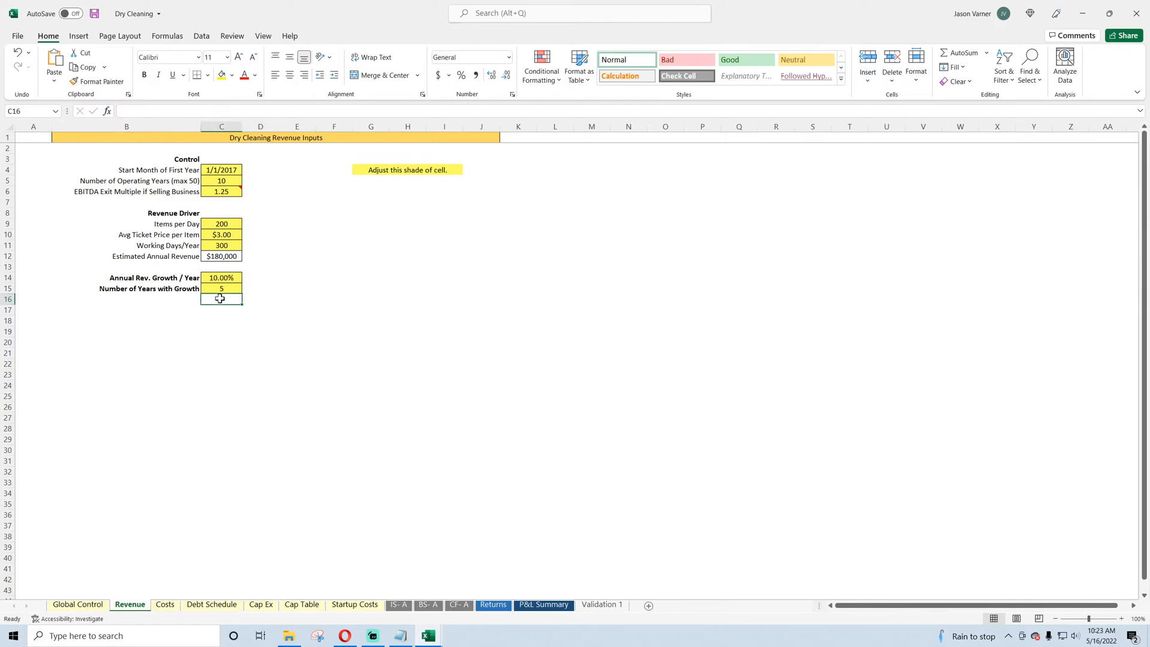
click(219, 311)
click(218, 342)
drag(217, 311, 216, 384)
click(218, 309)
click(219, 321)
click(220, 364)
drag(222, 309, 221, 321)
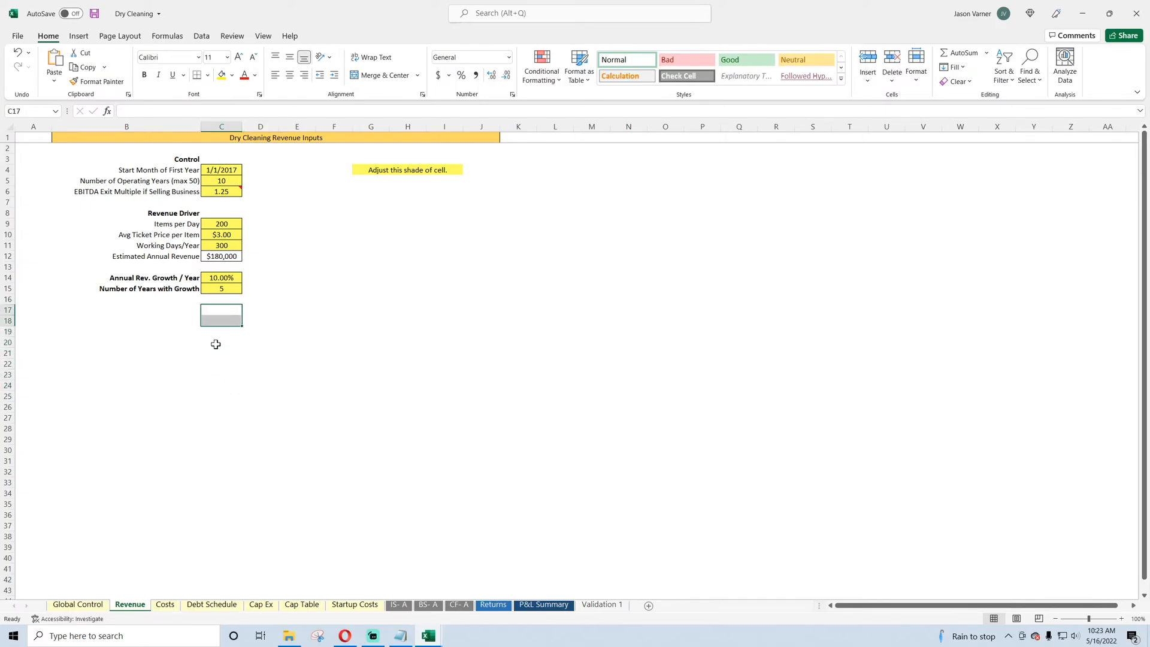
click(214, 376)
click(225, 351)
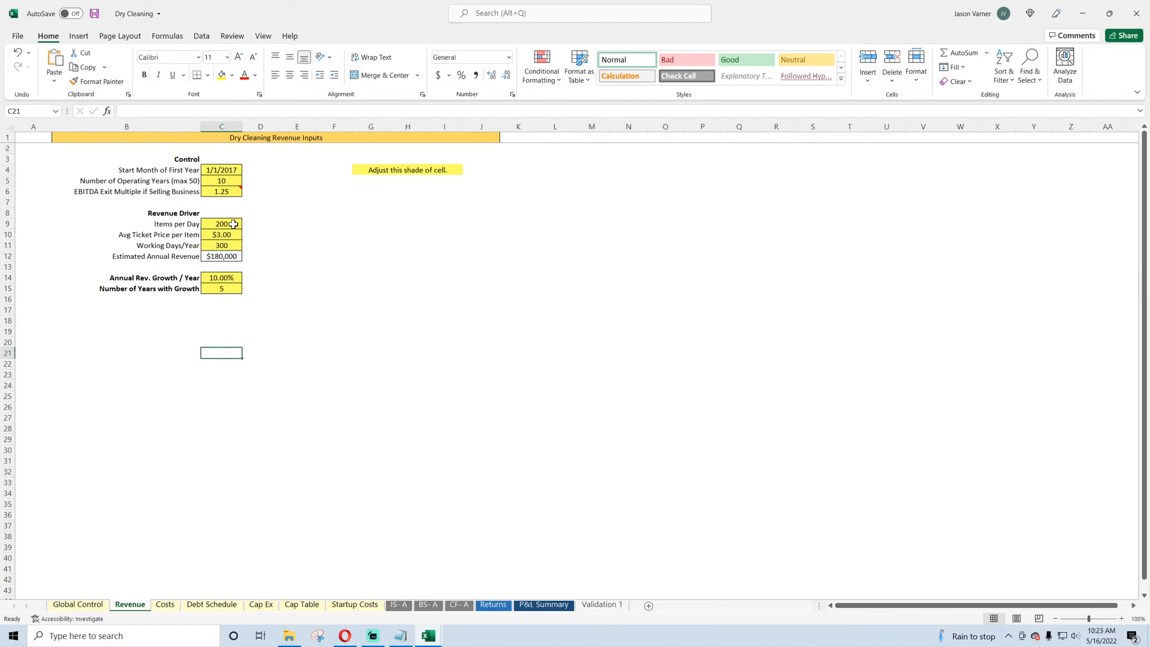
click(221, 319)
Step: Save the Dry Cleaning workbook and return to the Costs sheet
click(237, 223)
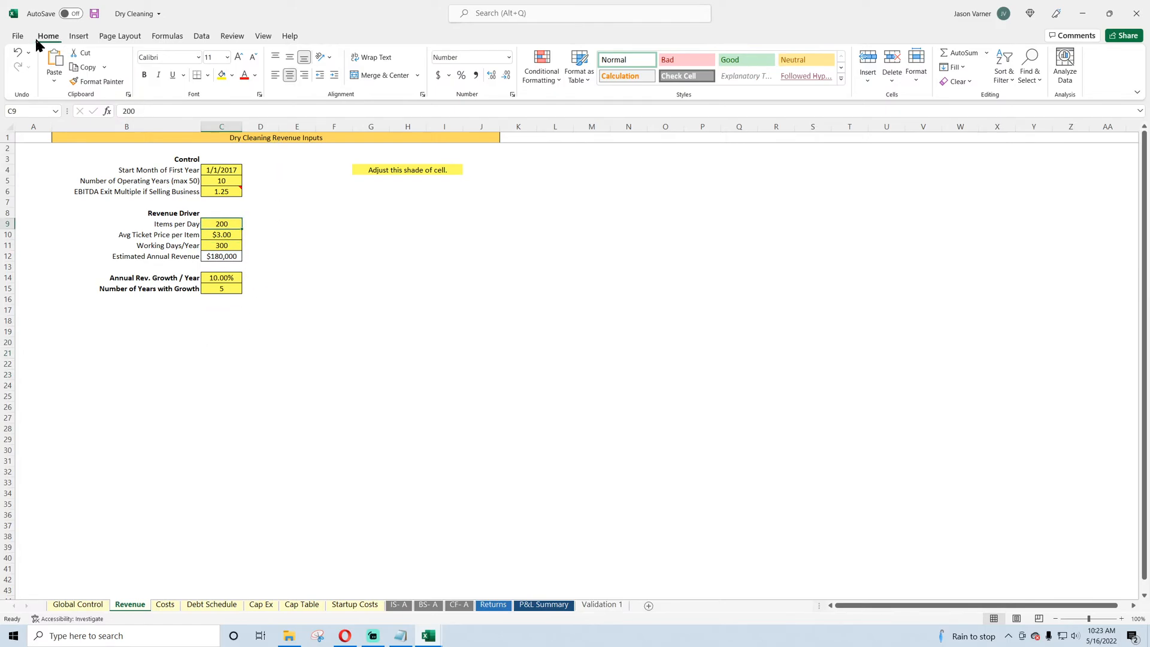
click(94, 14)
click(166, 605)
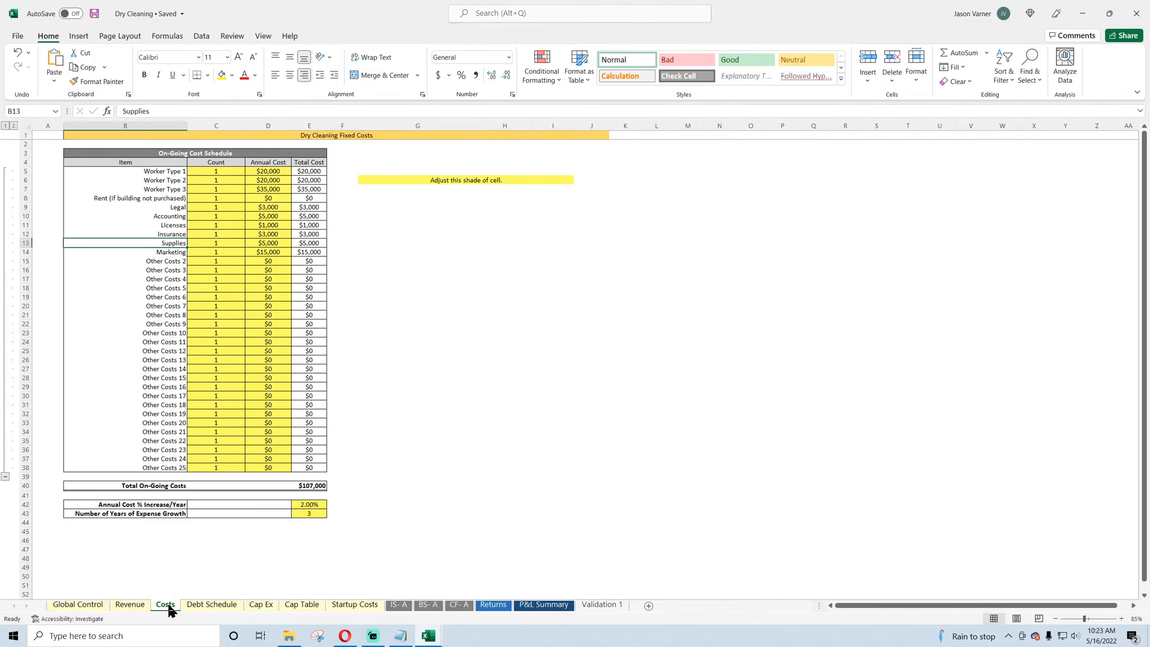
Step: Compare the Dry Cleaning workbook's input sheets, from Revenue to Cap Ex, with the sheet lineup in Food Truck V2
click(449, 267)
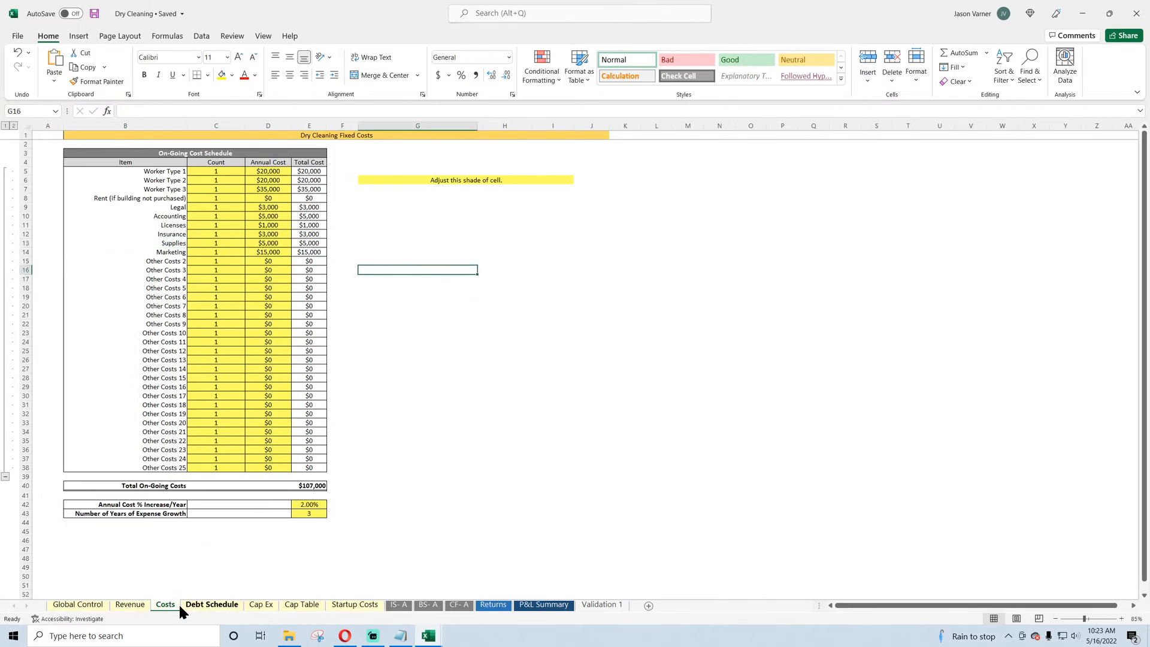
click(135, 608)
click(163, 606)
click(197, 606)
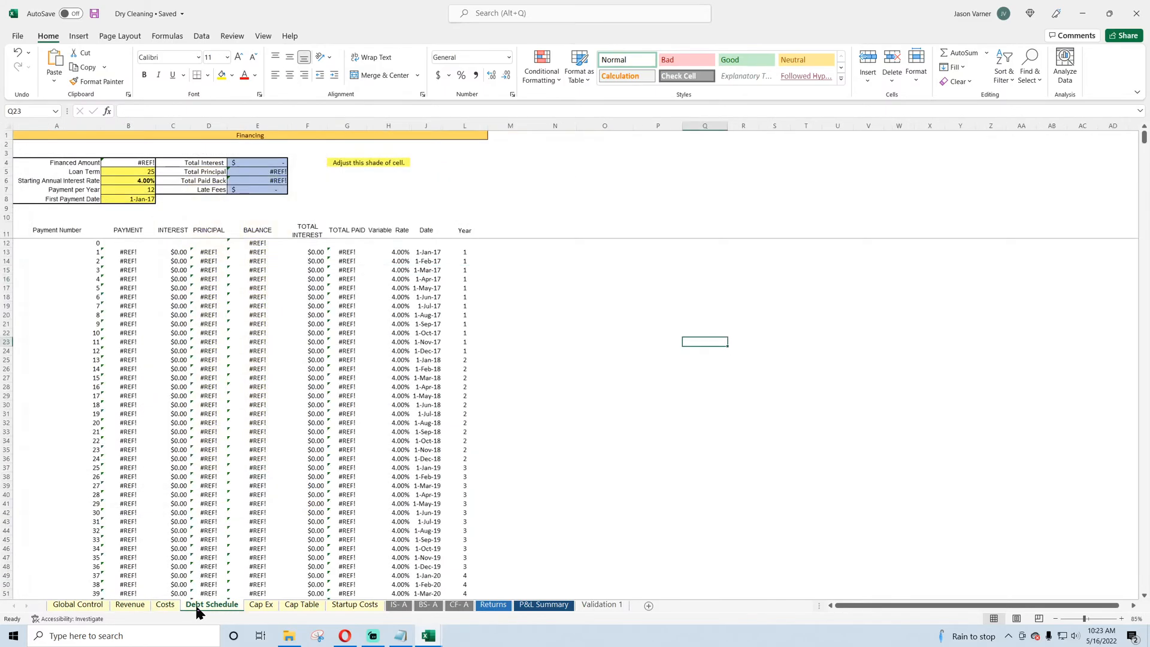
click(261, 604)
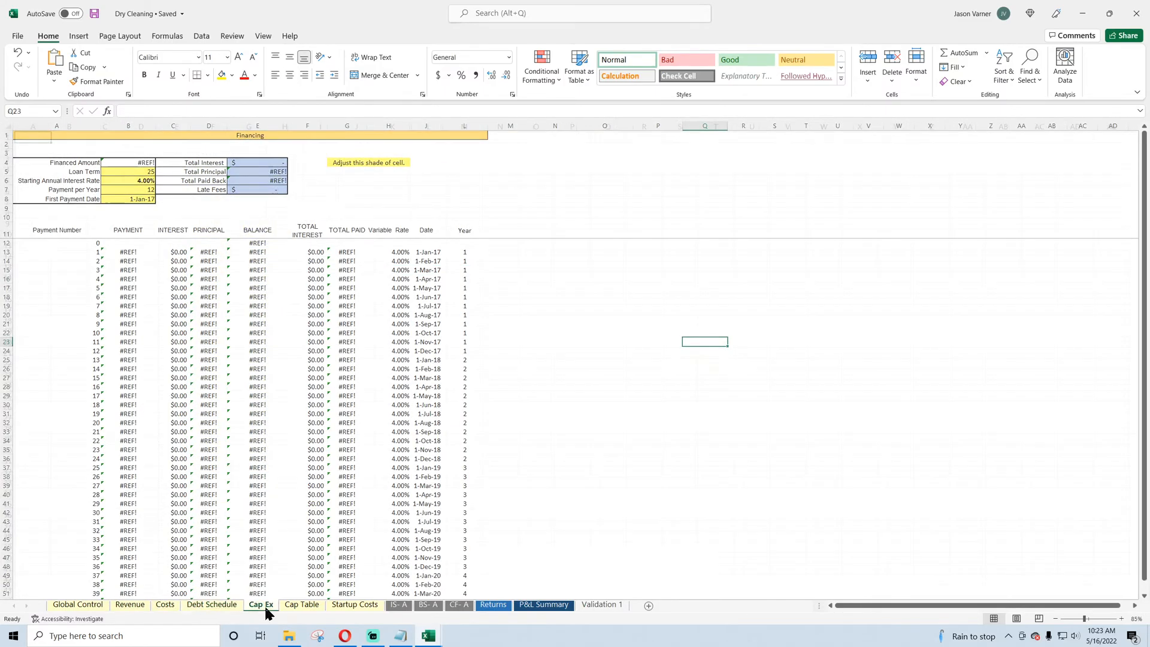
mouse_move(428, 635)
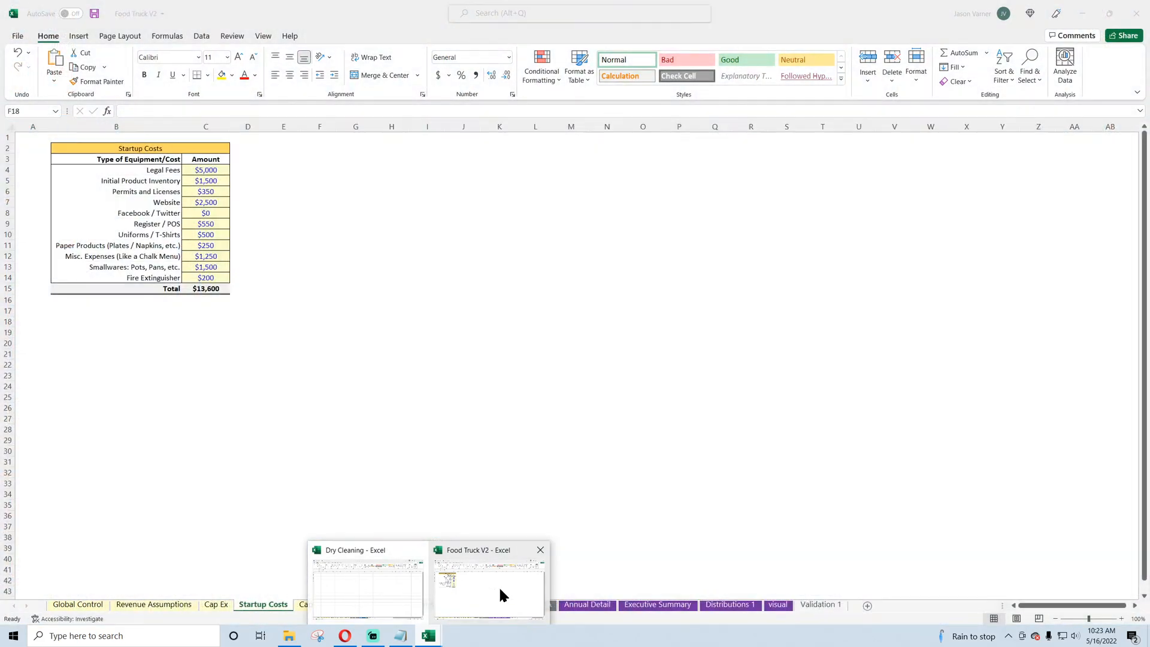
click(498, 587)
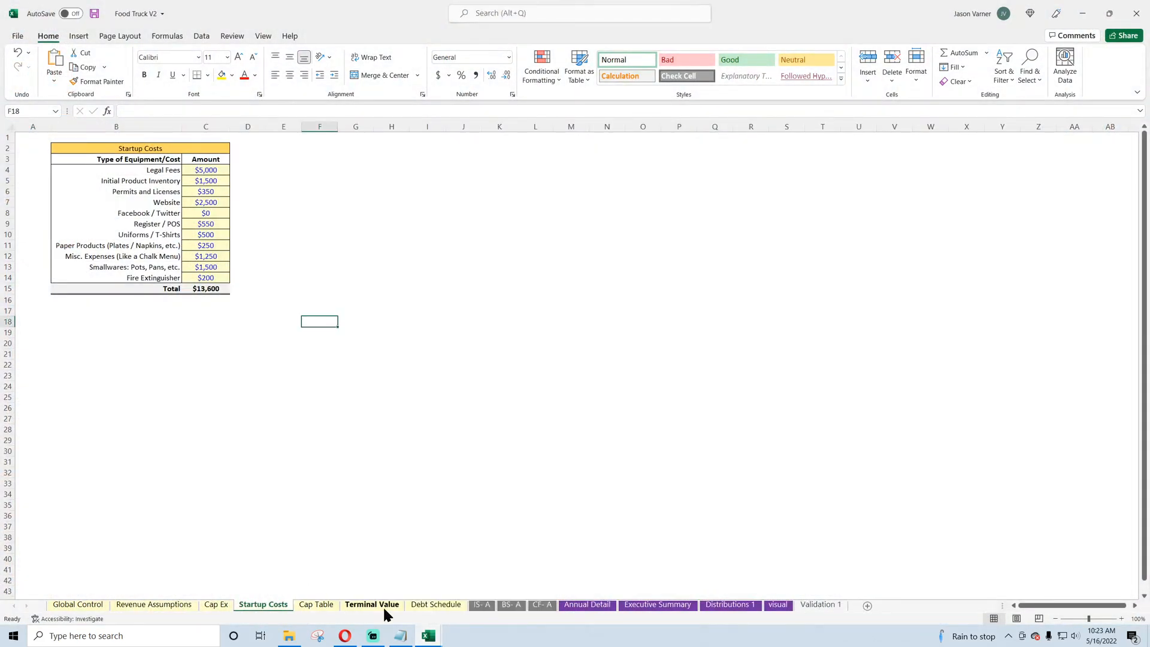
mouse_move(428, 635)
click(400, 591)
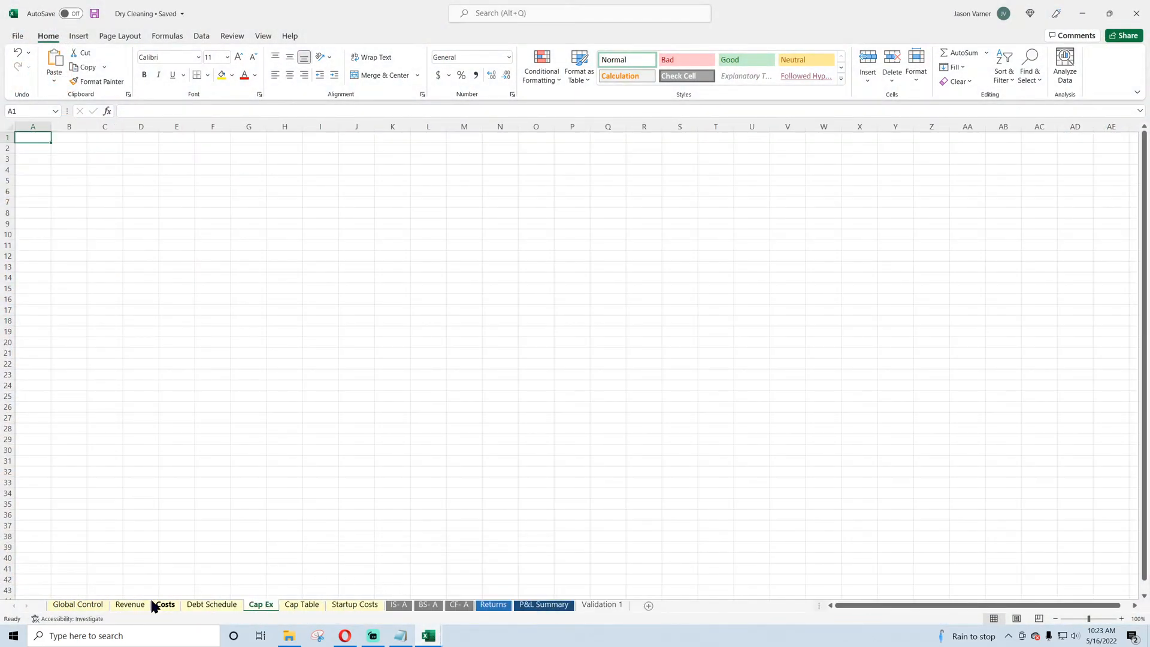
click(134, 606)
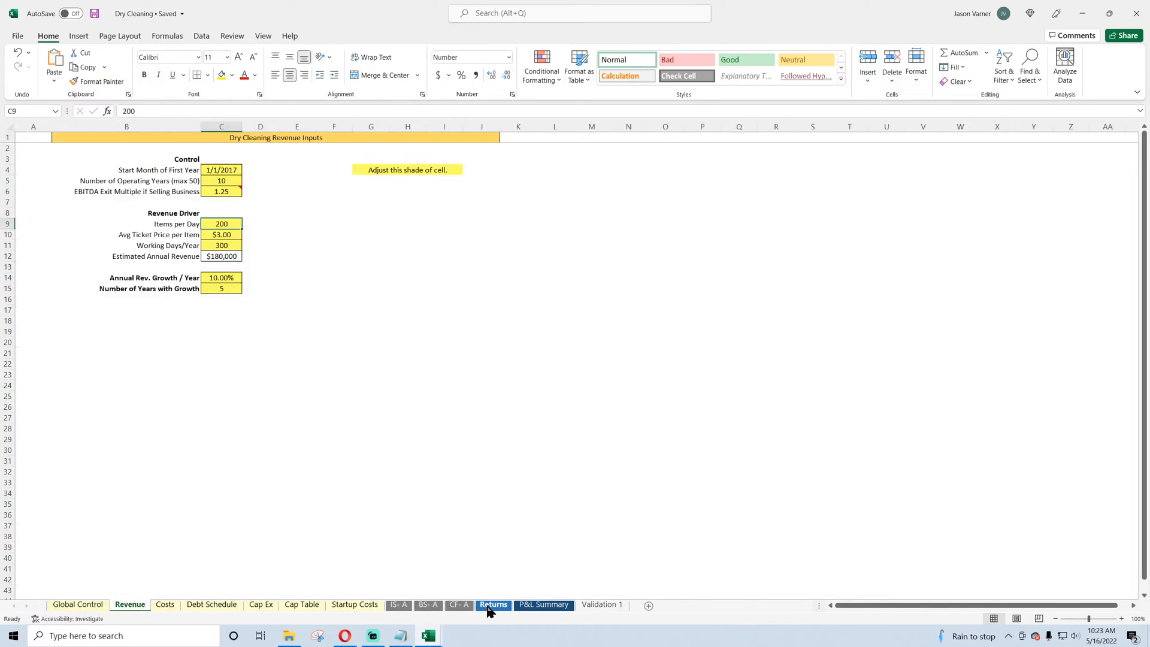
Step: Clear all contents and formatting from columns P through BC on the P&L Summary sheet
click(541, 605)
scroll(522, 482, down, 7)
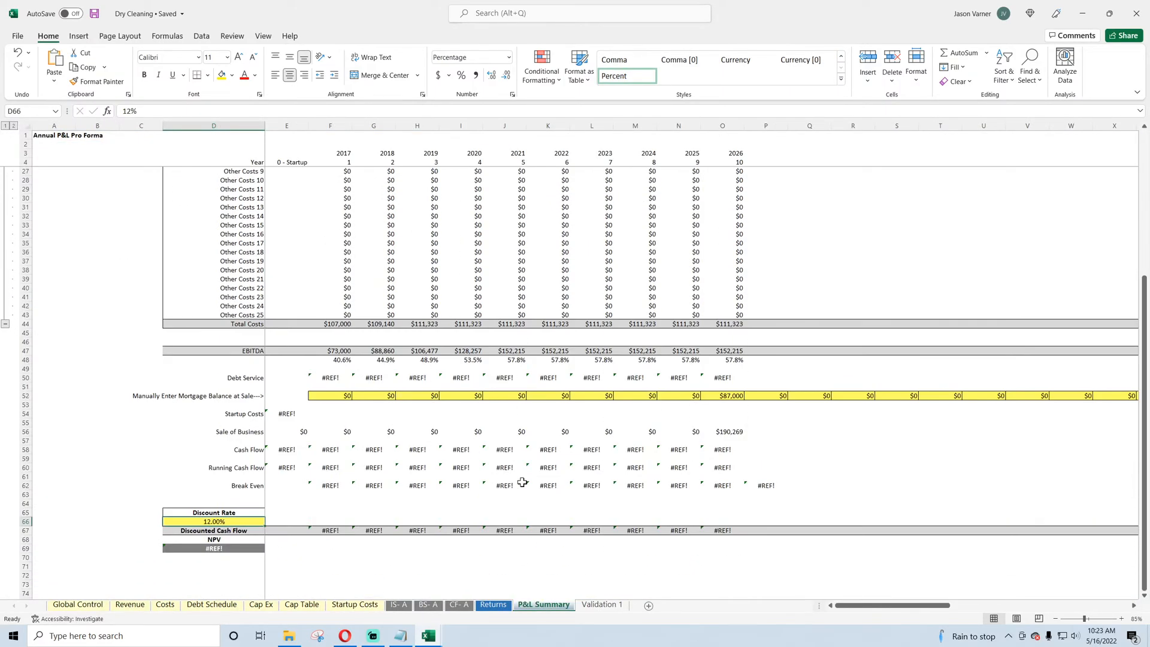
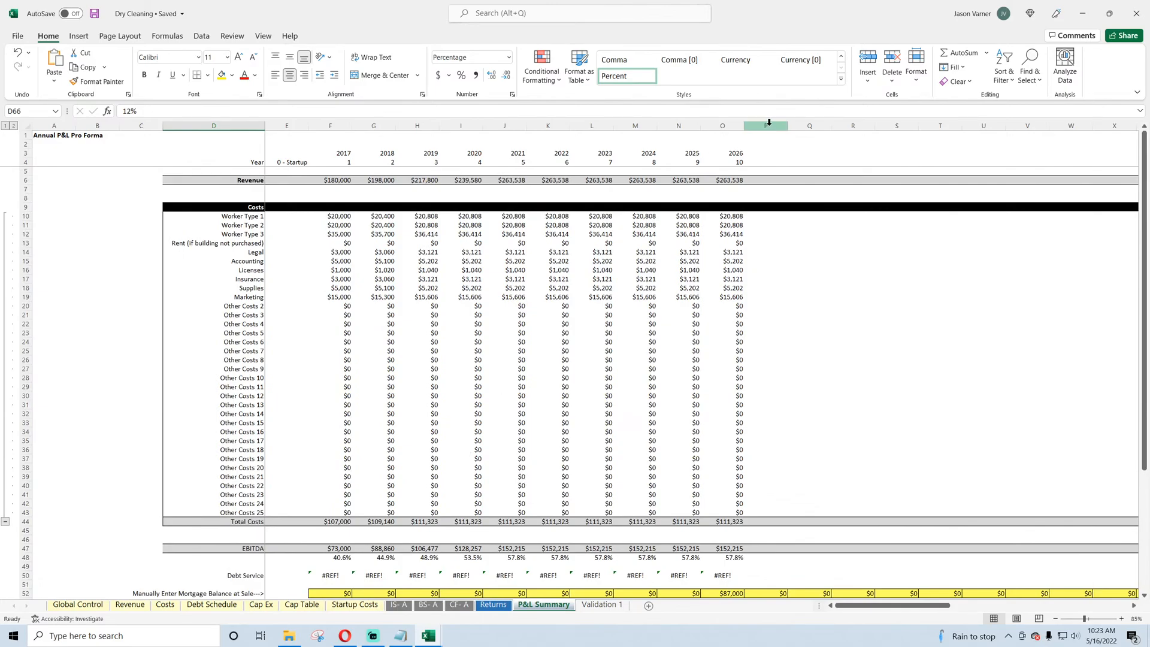
drag(768, 126, 1147, 162)
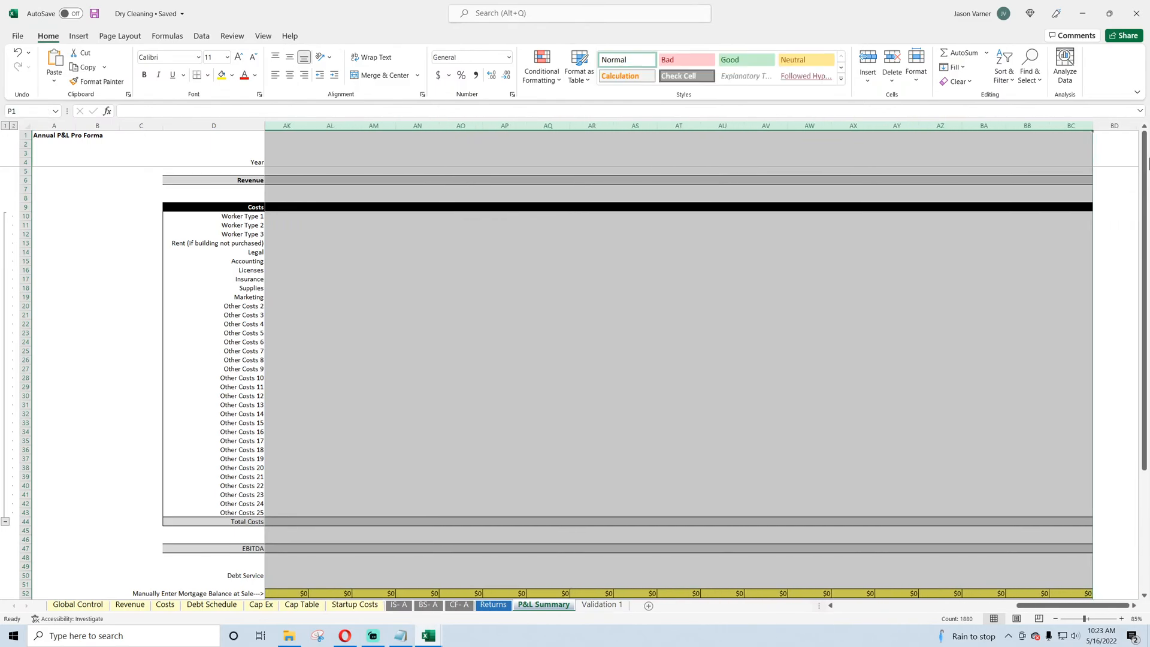
click(958, 81)
click(973, 98)
click(896, 386)
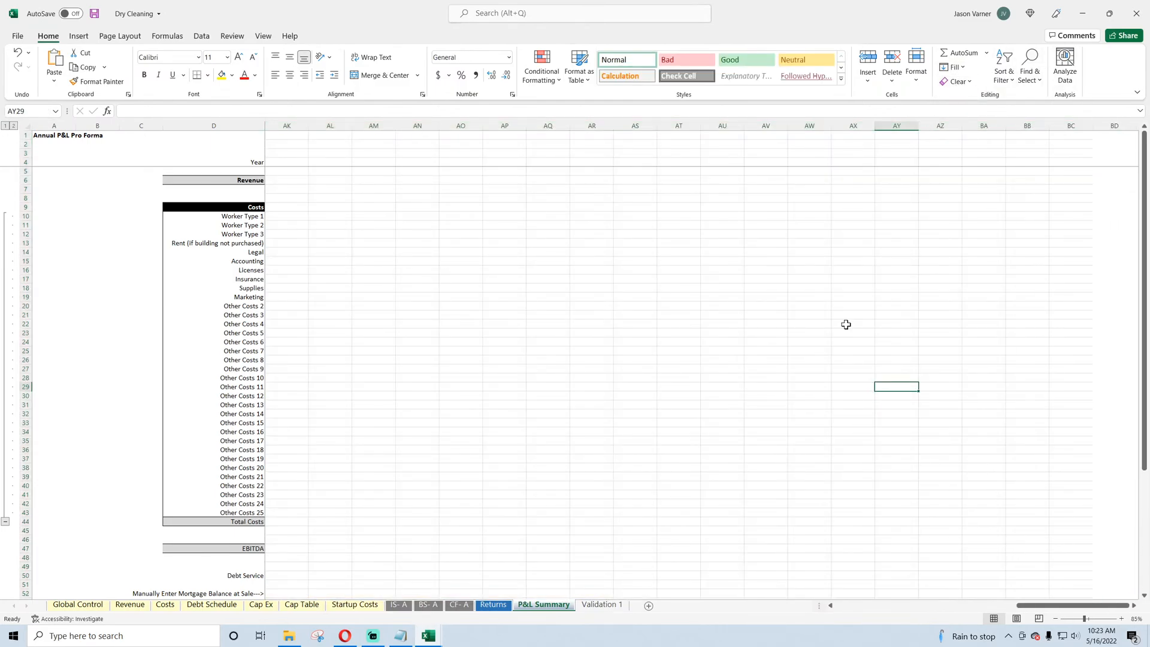
Step: Hide the gridlines on the P&L Summary sheet and review the remaining ten-year pro forma
click(262, 36)
click(285, 75)
click(548, 324)
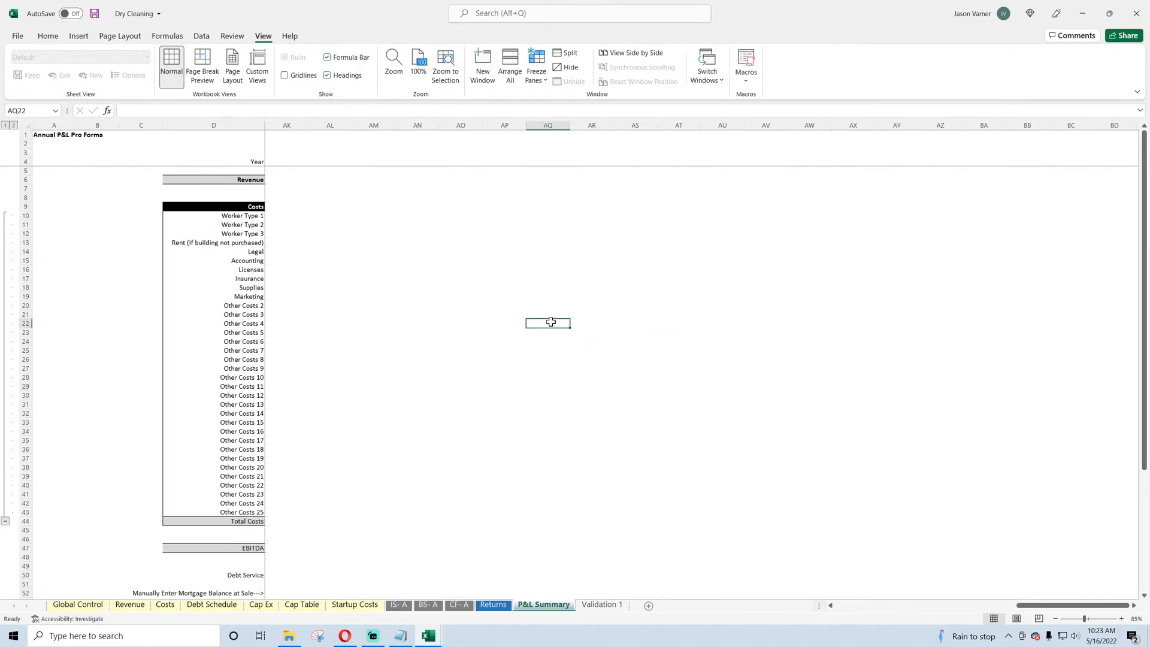
drag(1082, 606, 897, 606)
click(810, 431)
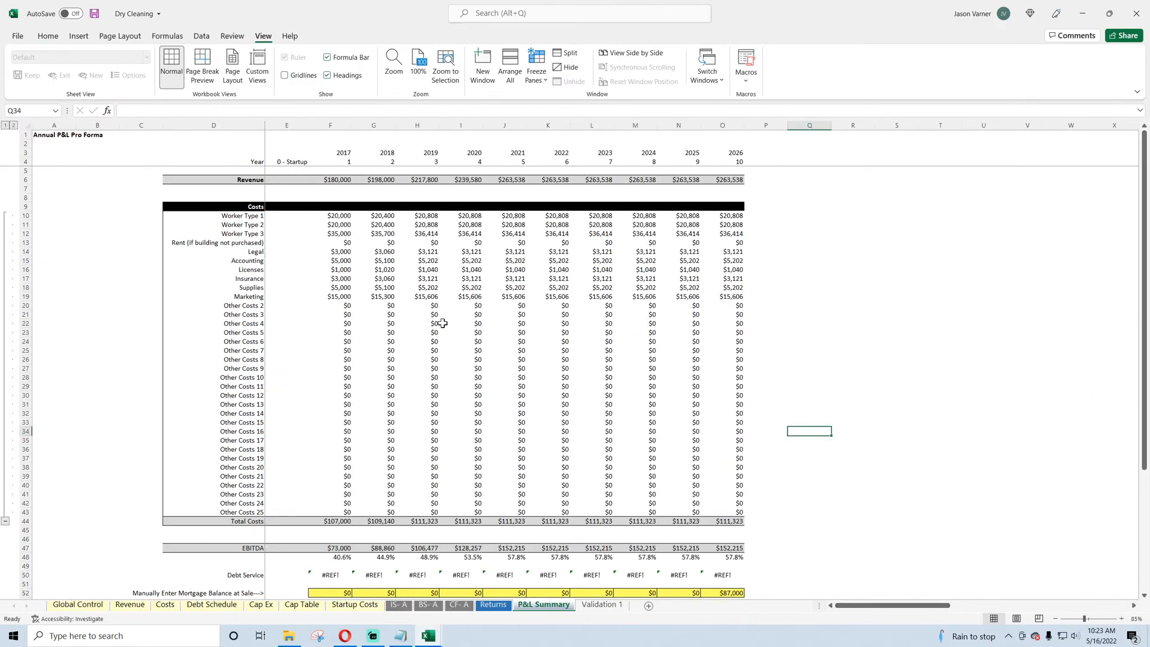
scroll(442, 323, down, 10)
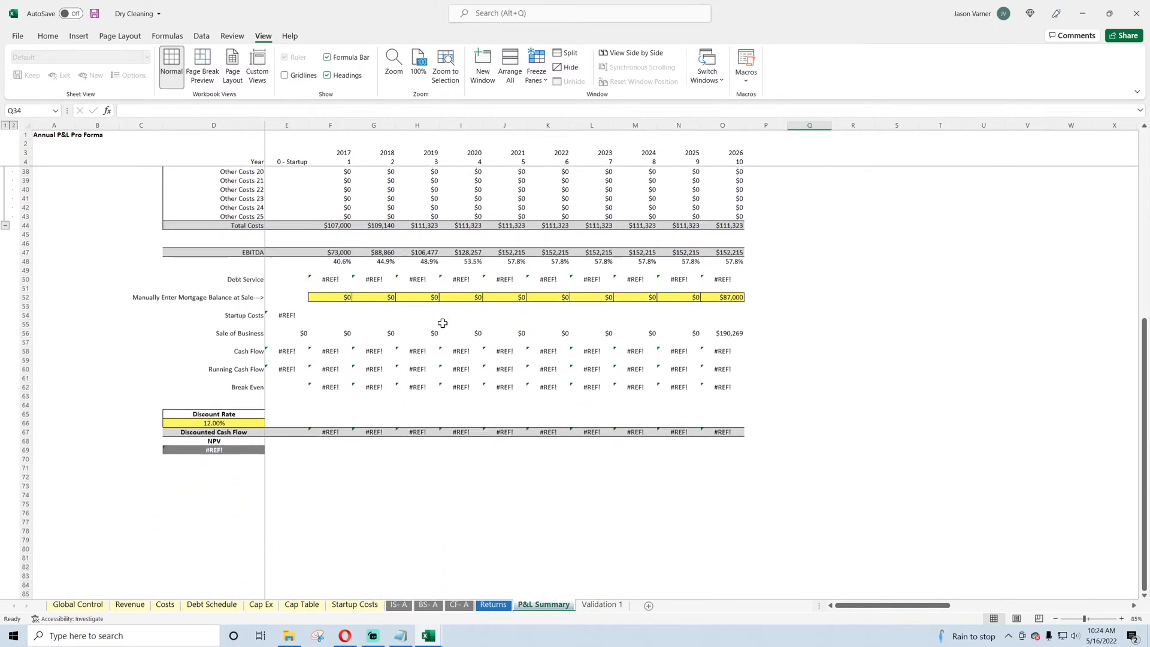
scroll(536, 523, up, 10)
Step: Delete the Returns sheet from the Dry Cleaning workbook
click(492, 606)
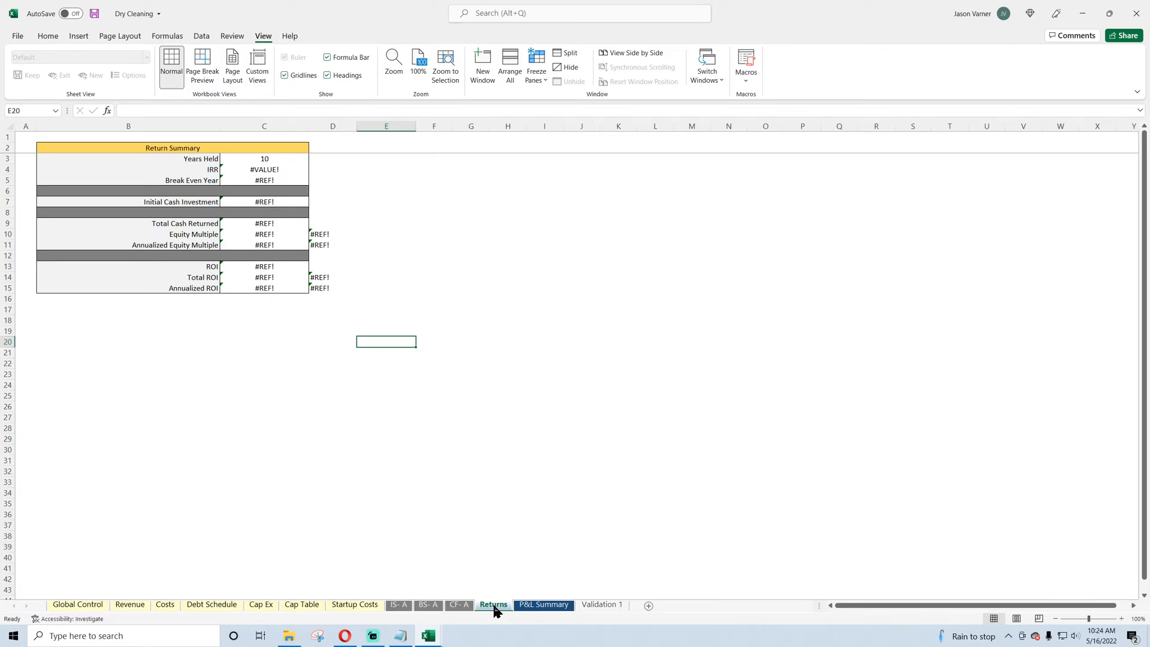
right_click(494, 608)
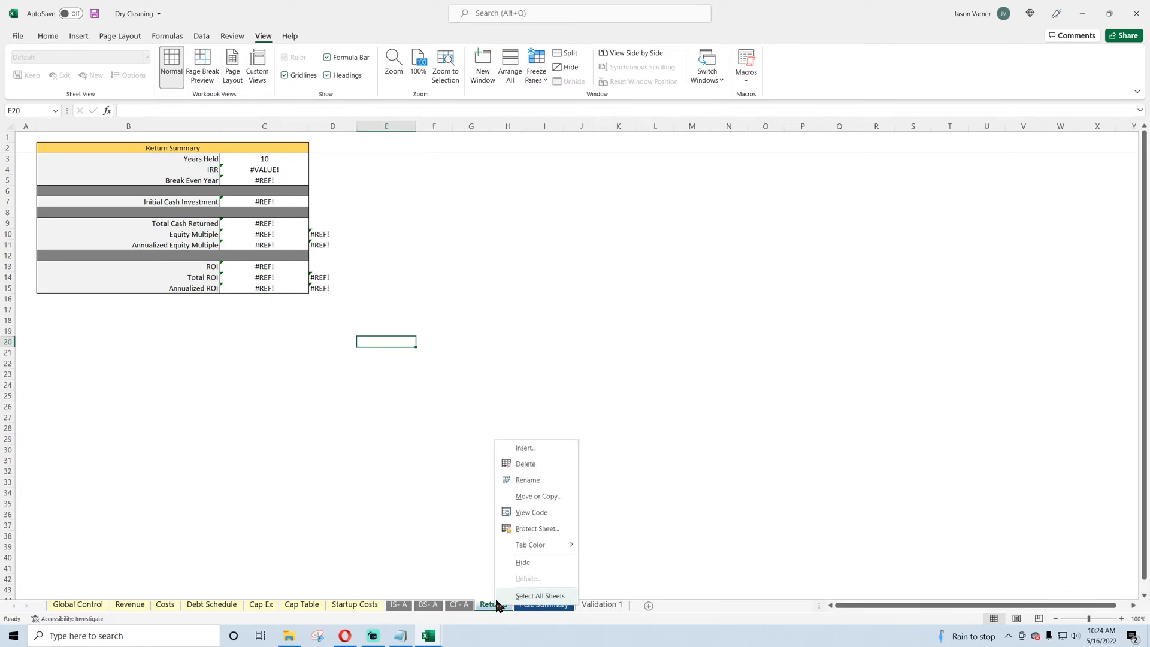
click(526, 464)
click(557, 349)
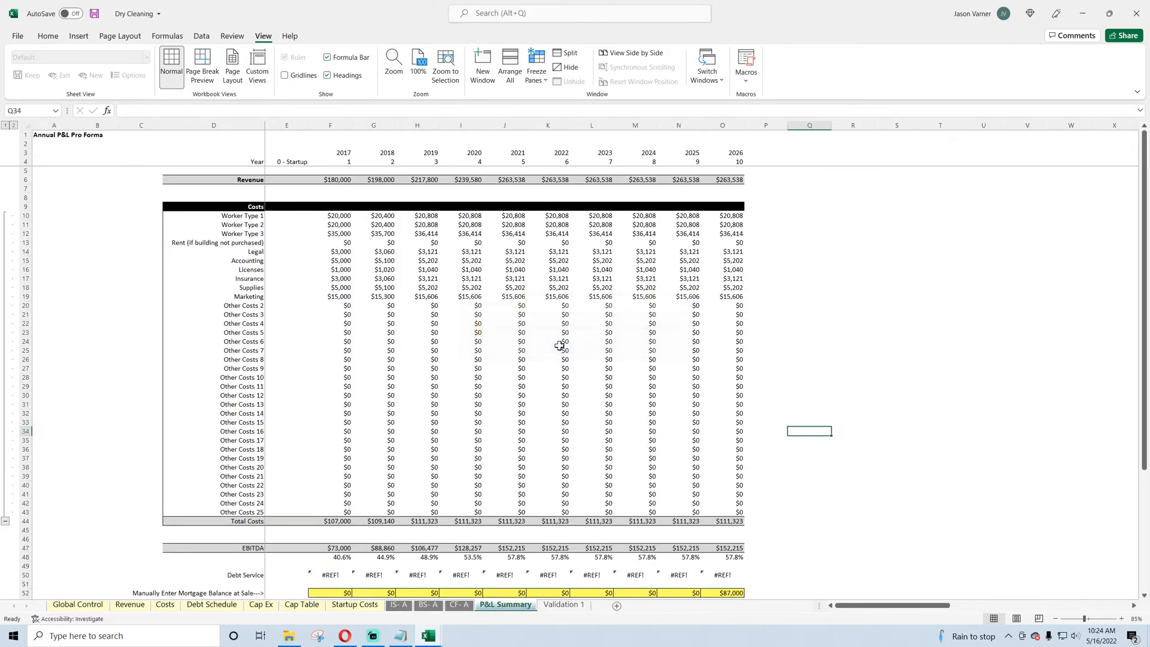
Step: Rename the P&L Summary sheet as Annual Detail
double_click(506, 605)
text(Ann)
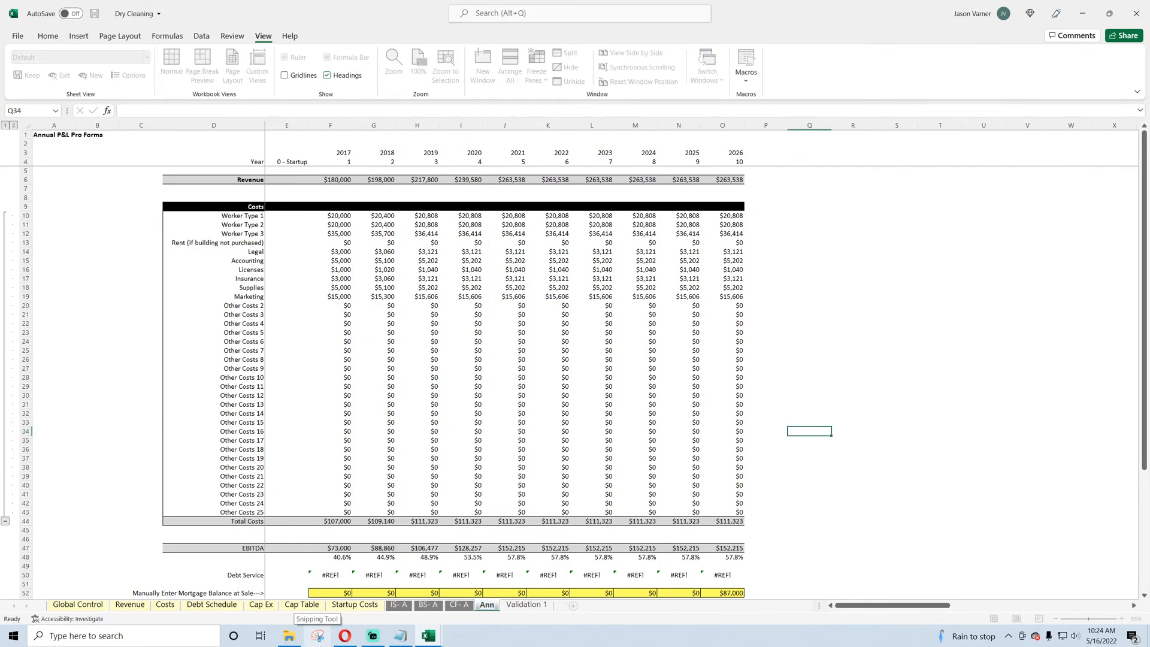
text(ual Detail)
key(Return)
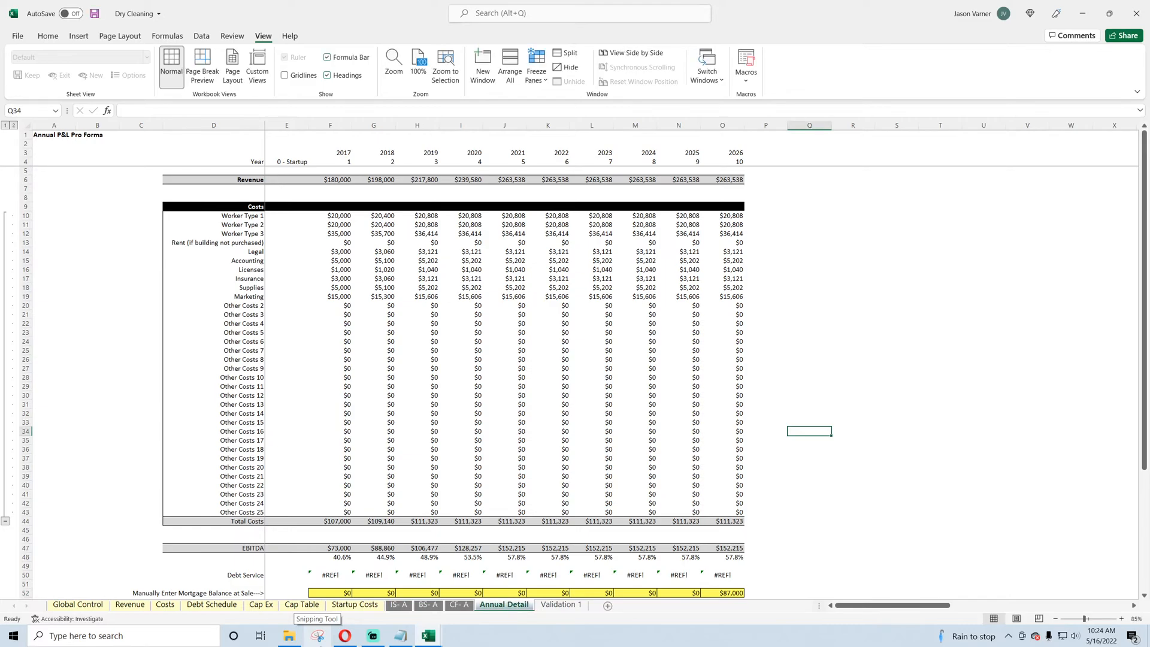
Step: Check the purple output sheets in Food Truck V2 and add two blank sheets after Annual Detail in the Dry Cleaning workbook
mouse_move(432, 639)
click(492, 578)
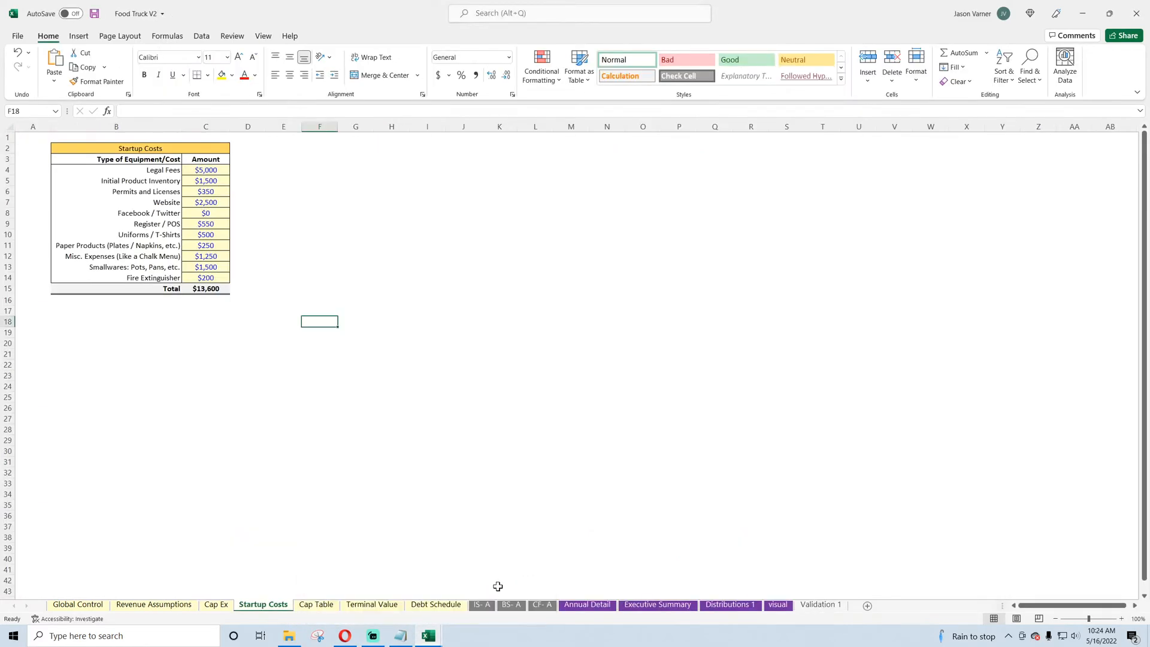
click(585, 606)
key(ctrl+Page_Down)
key(ctrl+Page_Down)
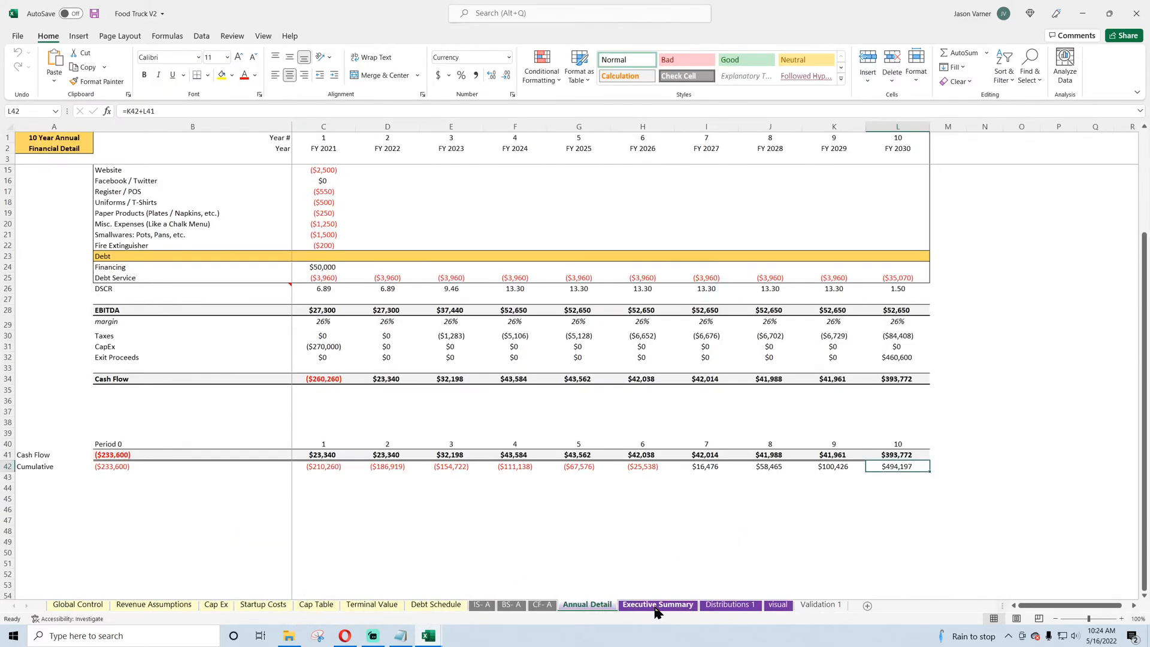
mouse_move(436, 640)
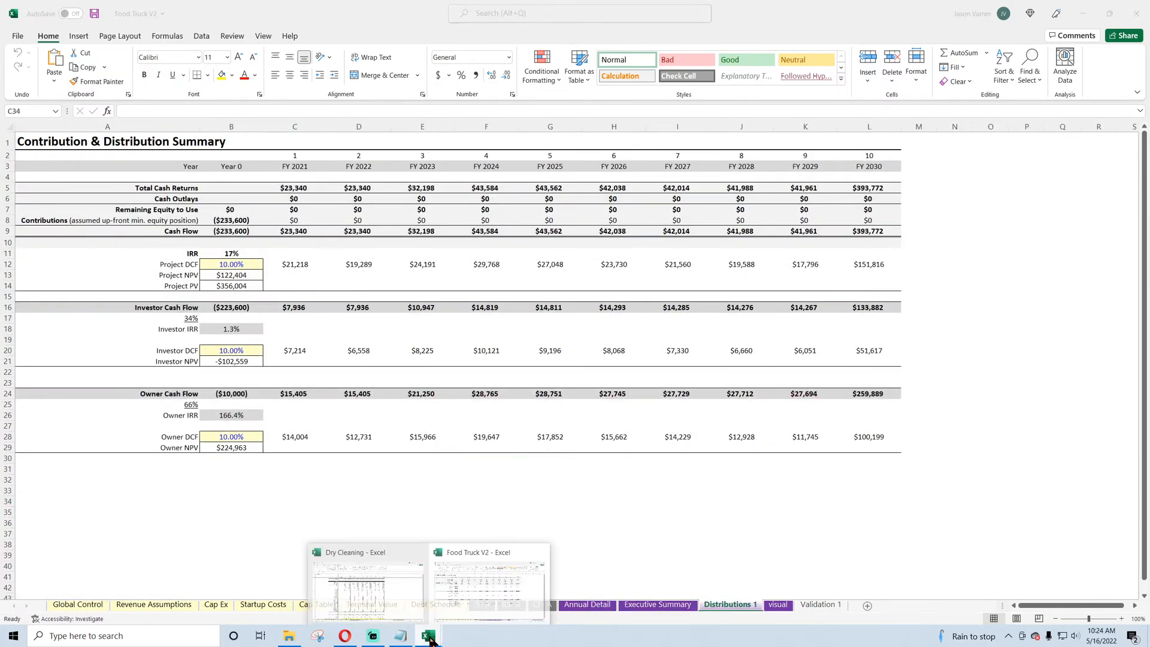
click(367, 584)
click(607, 606)
click(644, 606)
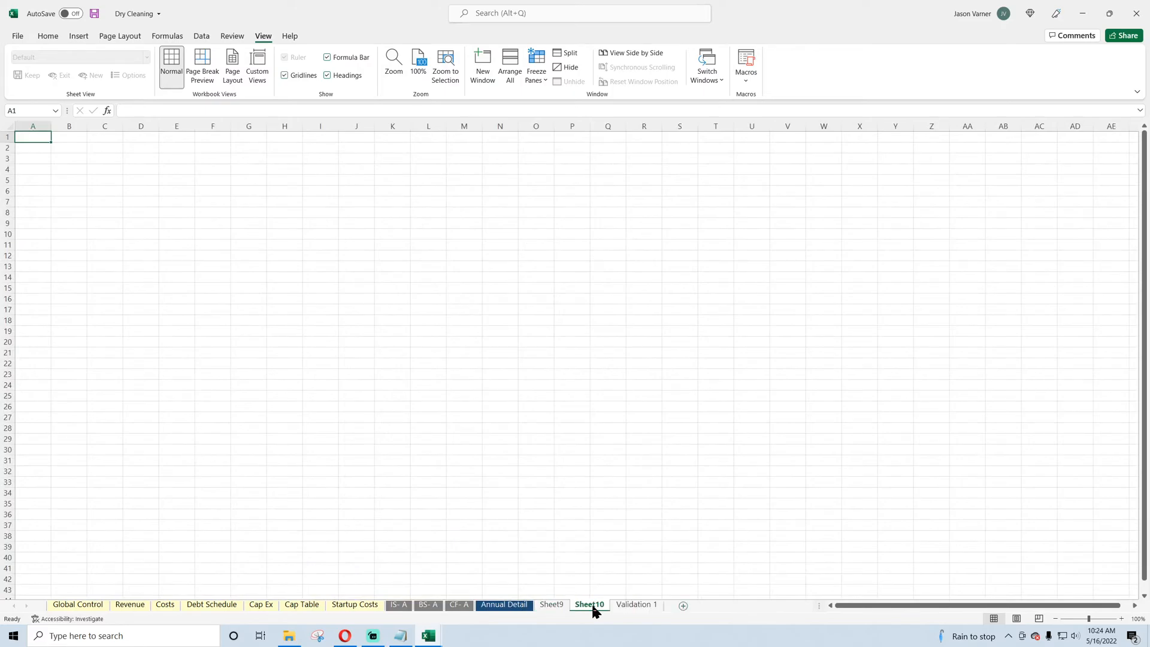
Step: Place the first new sheet directly after Startup Costs and rename it Executive Summary
click(551, 605)
drag(400, 606, 374, 606)
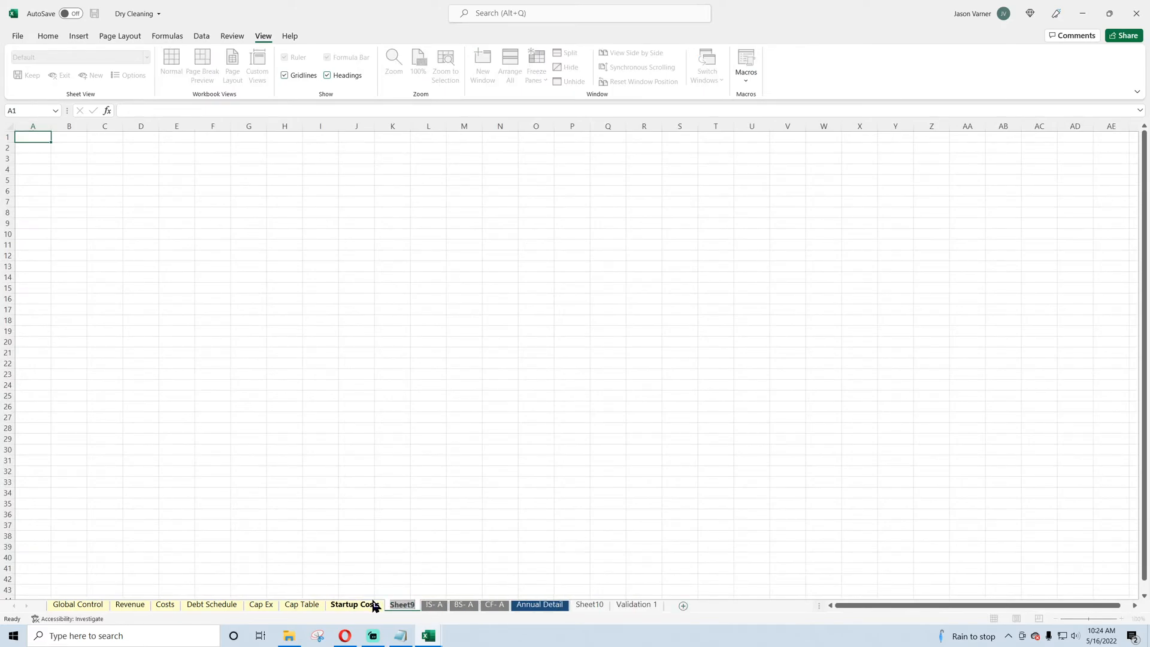
text(Executive)
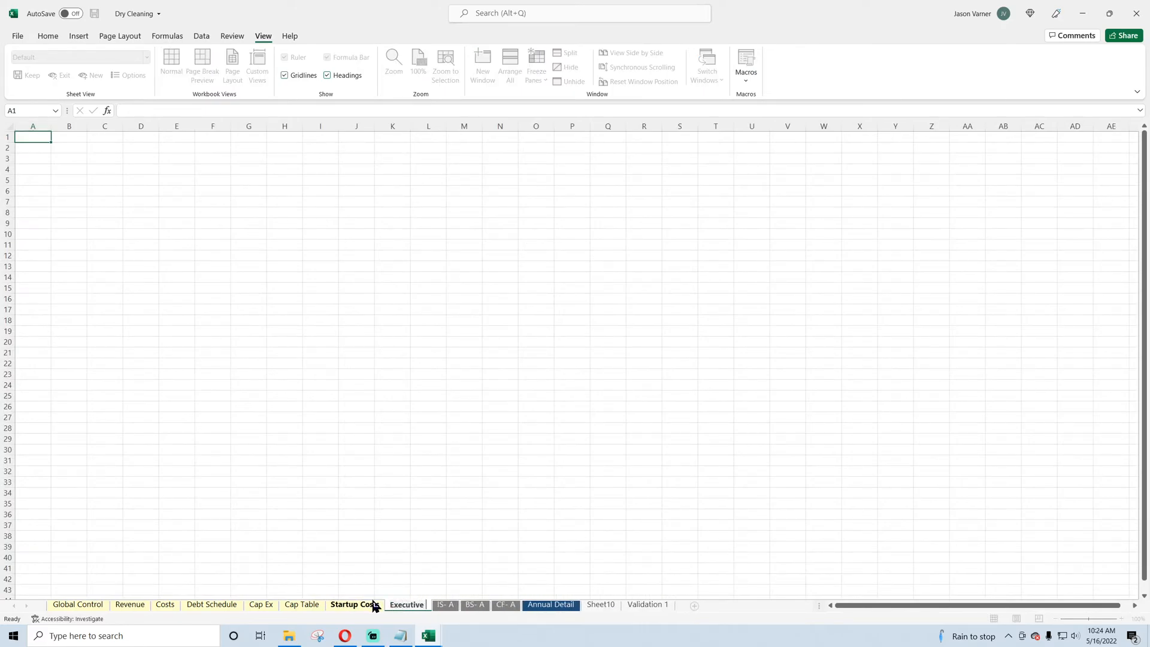
text( Summary)
key(Return)
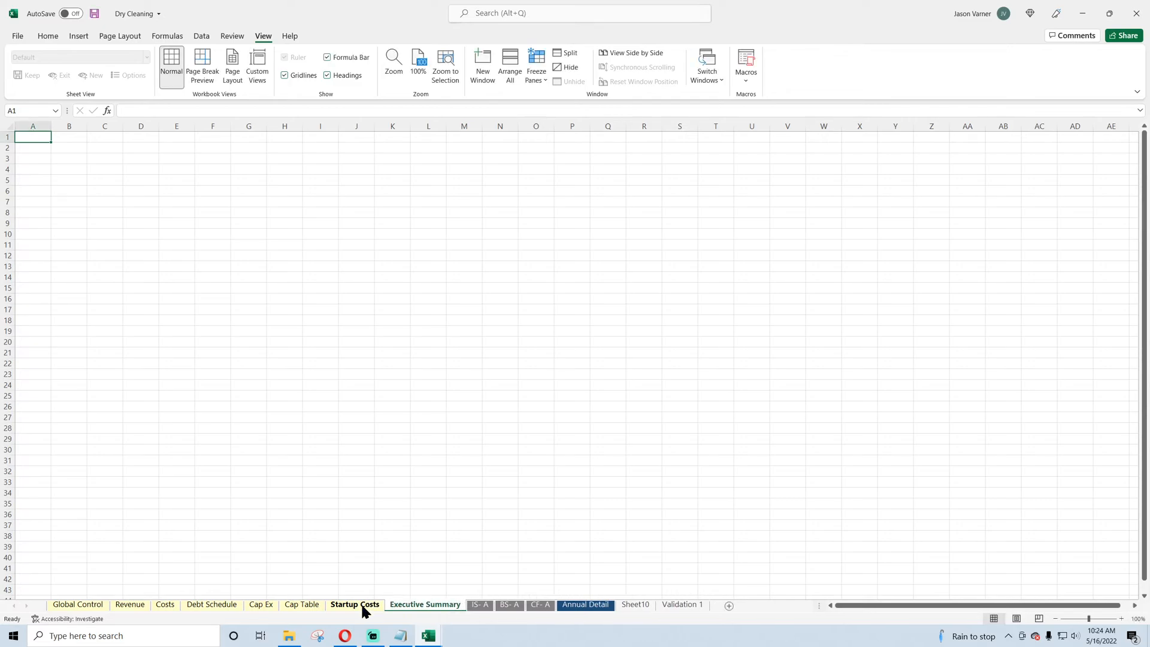
Step: Place the other new sheet directly after Executive Summary and rename it Distributions 1
click(633, 606)
drag(481, 609, 473, 607)
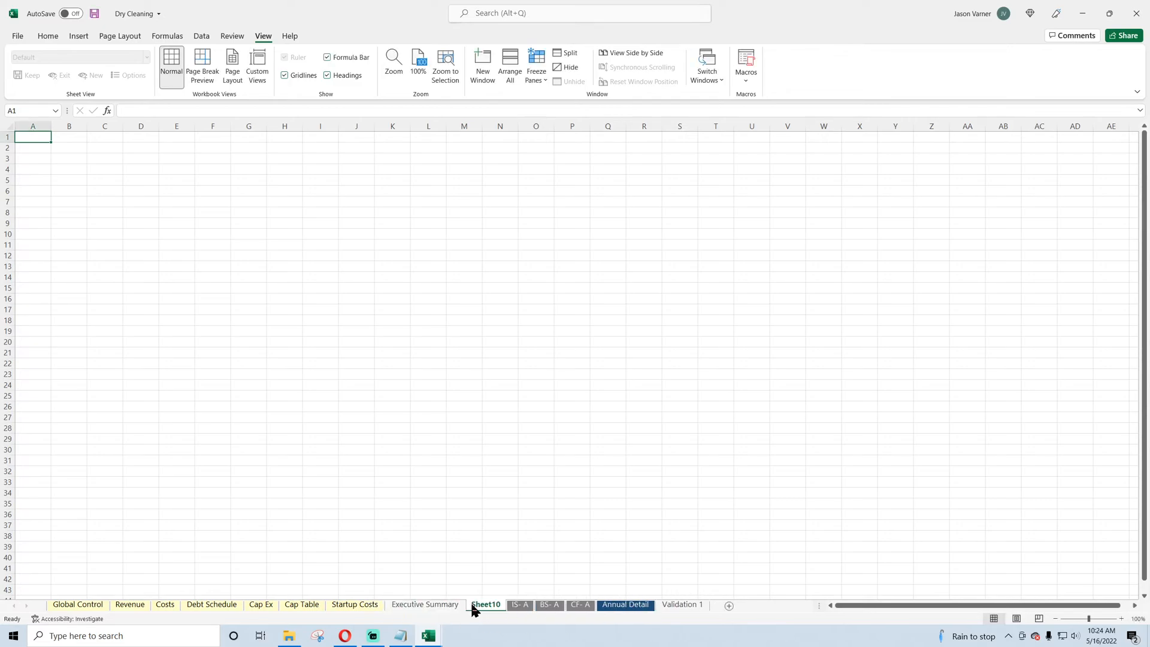
double_click(474, 605)
text(Distributions 1)
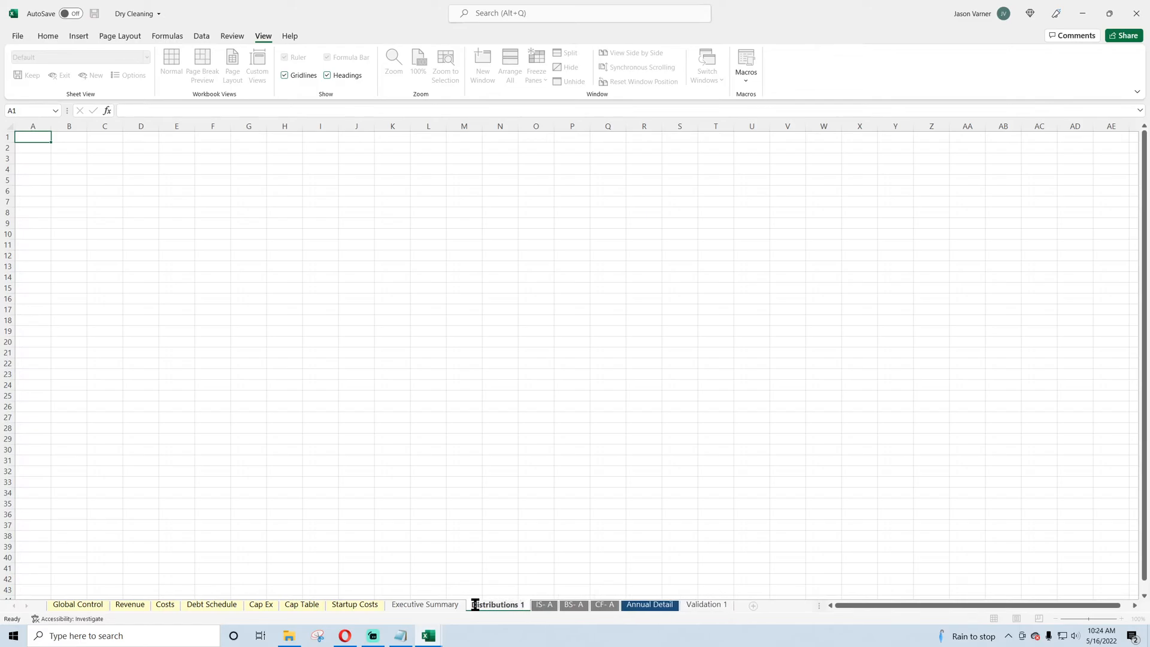
key(Return)
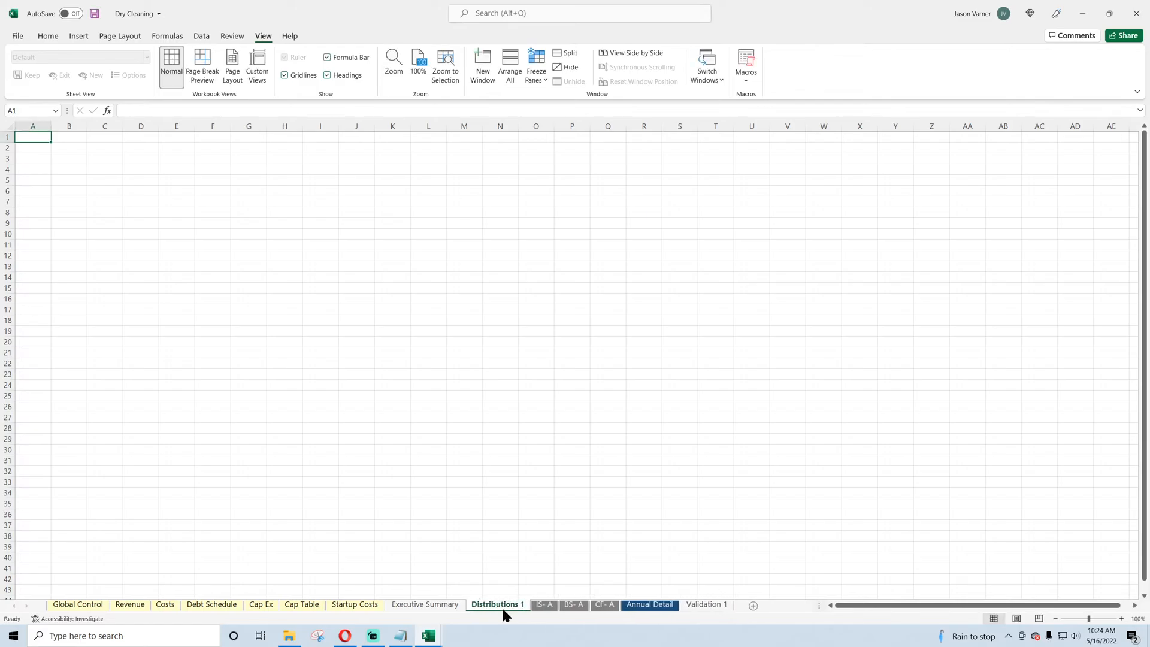
Step: Reorder the Annual Detail sheet so it sits between Distributions 1 and IS- A
right_click(501, 606)
click(653, 605)
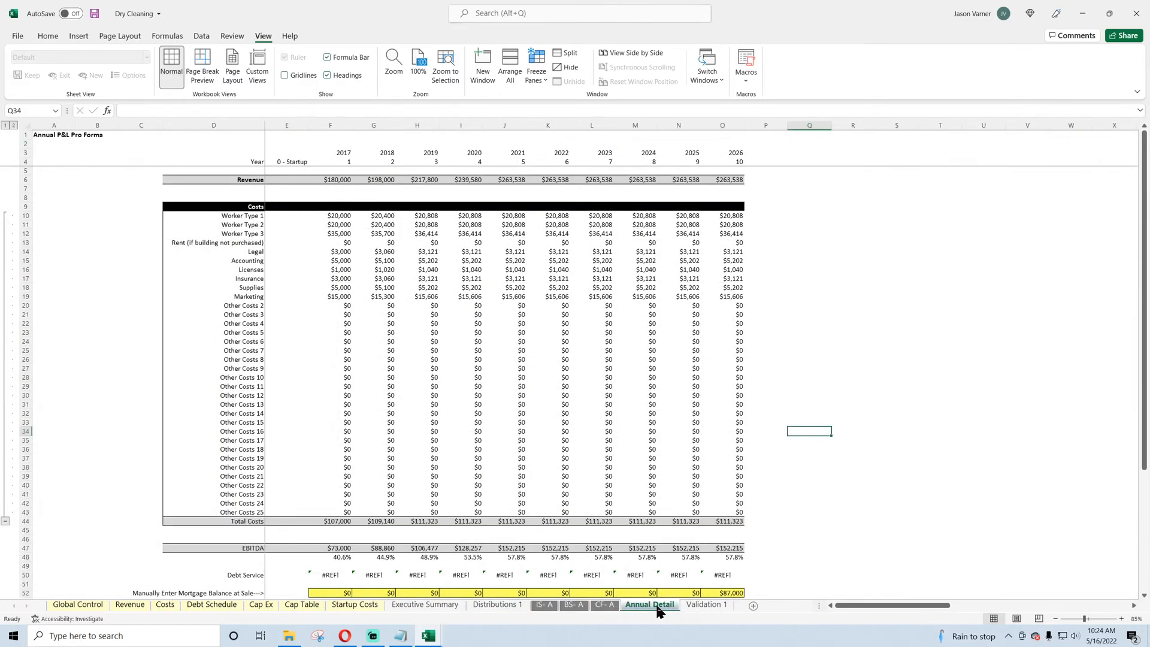
drag(537, 606, 552, 605)
Step: Color the Distributions 1 sheet tab standard purple
click(499, 605)
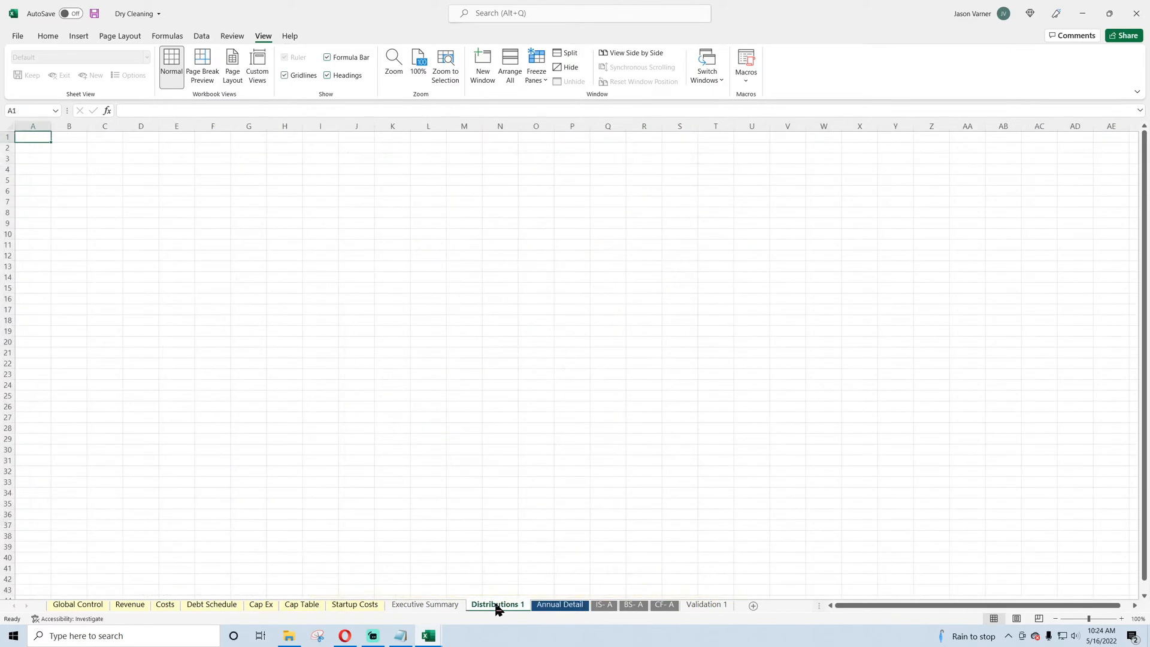
right_click(497, 607)
mouse_move(543, 544)
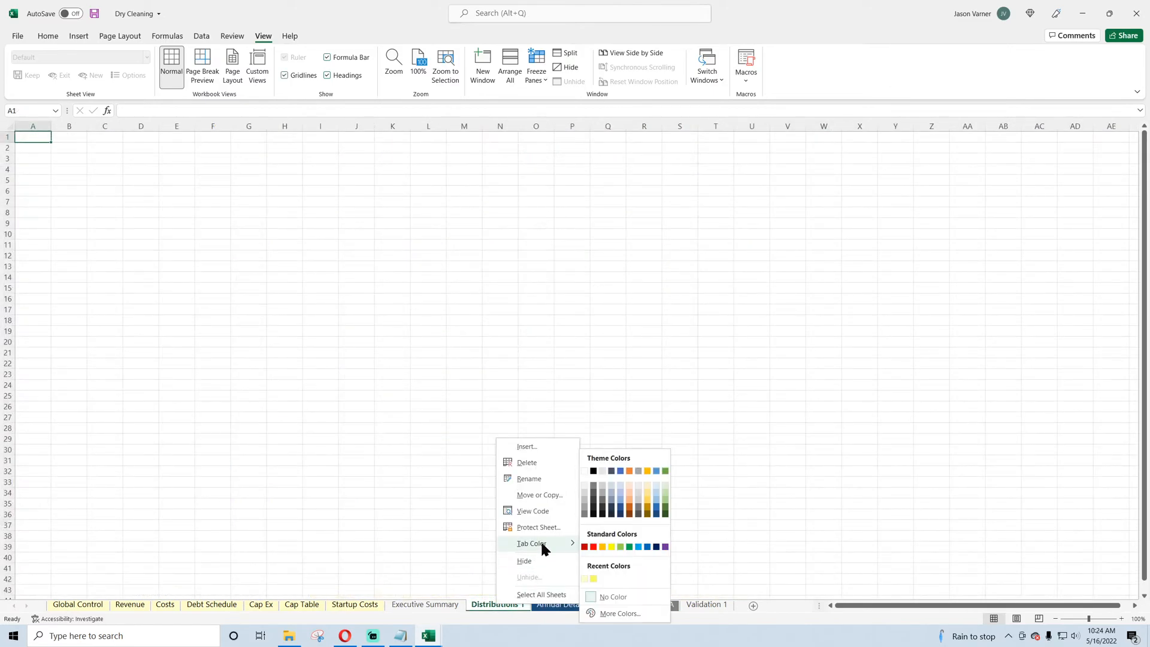
click(665, 546)
Step: Change the Annual Detail sheet's tab color to standard purple
click(563, 604)
right_click(563, 605)
mouse_move(616, 542)
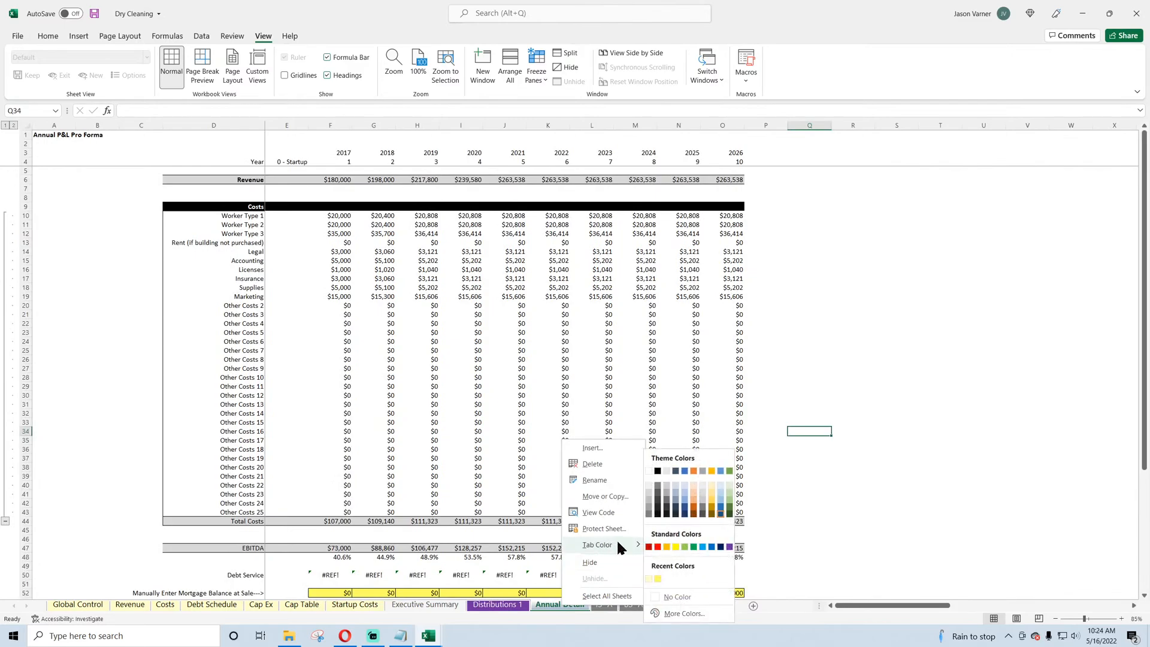
click(726, 547)
Step: Give the Executive Summary sheet the same standard purple tab color
click(437, 604)
right_click(438, 605)
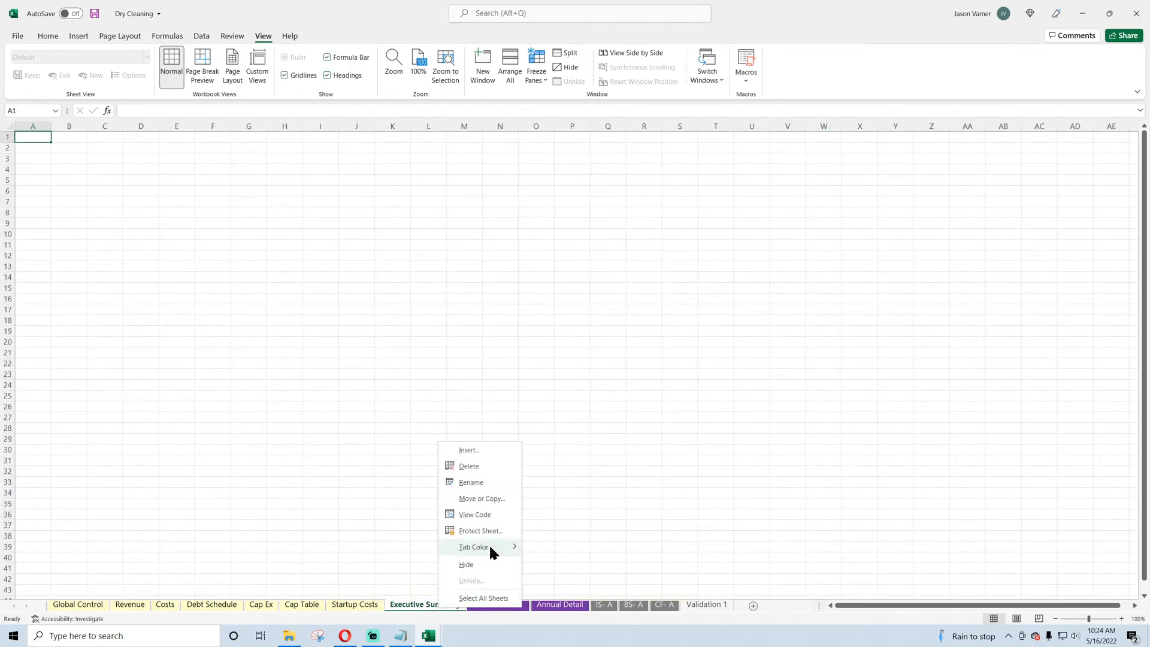
mouse_move(490, 547)
click(609, 546)
mouse_move(427, 635)
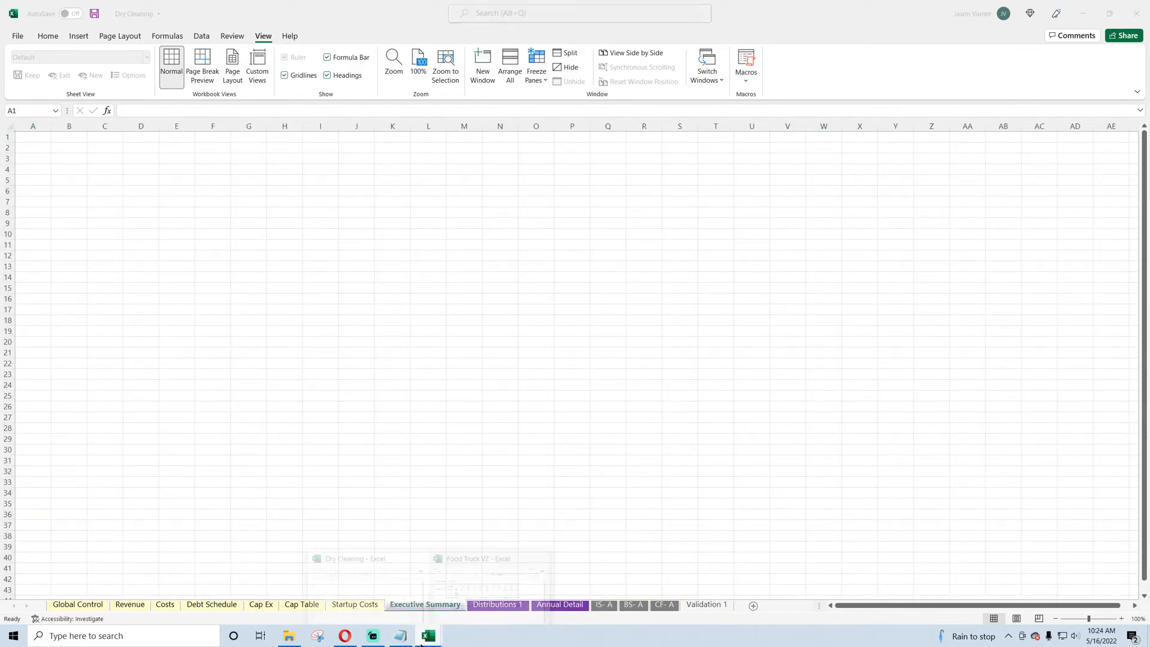
Step: Compare the Food Truck V2 workbook's sheet tabs and order with the sheets set up in the Dry Cleaning workbook
click(521, 581)
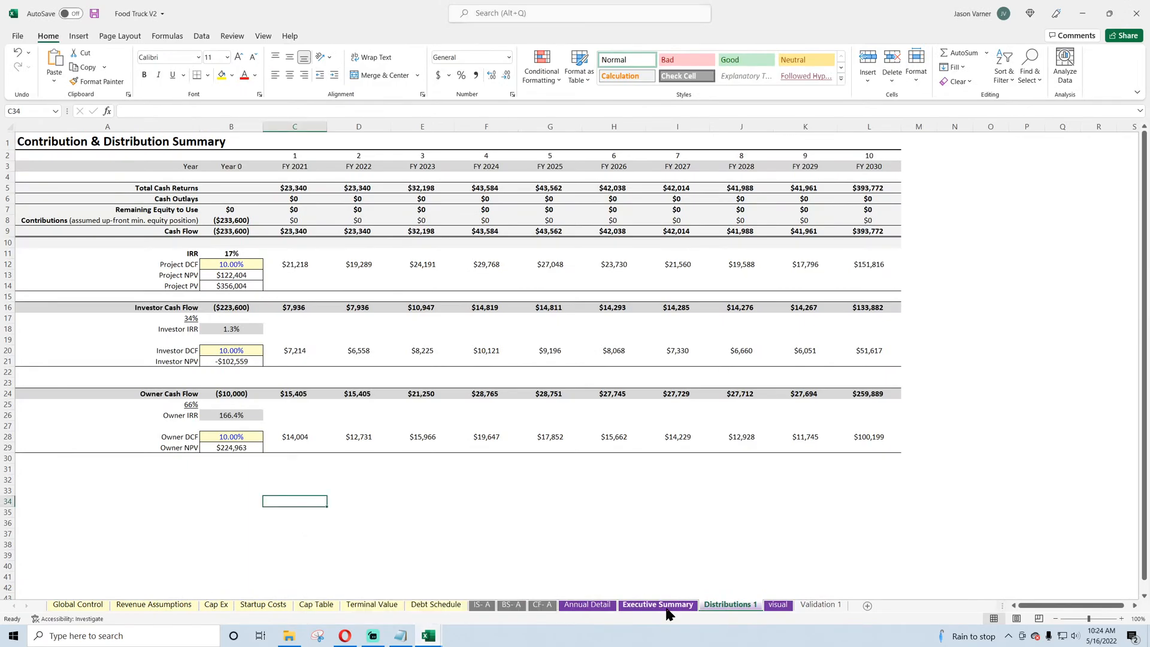
click(84, 605)
click(1082, 13)
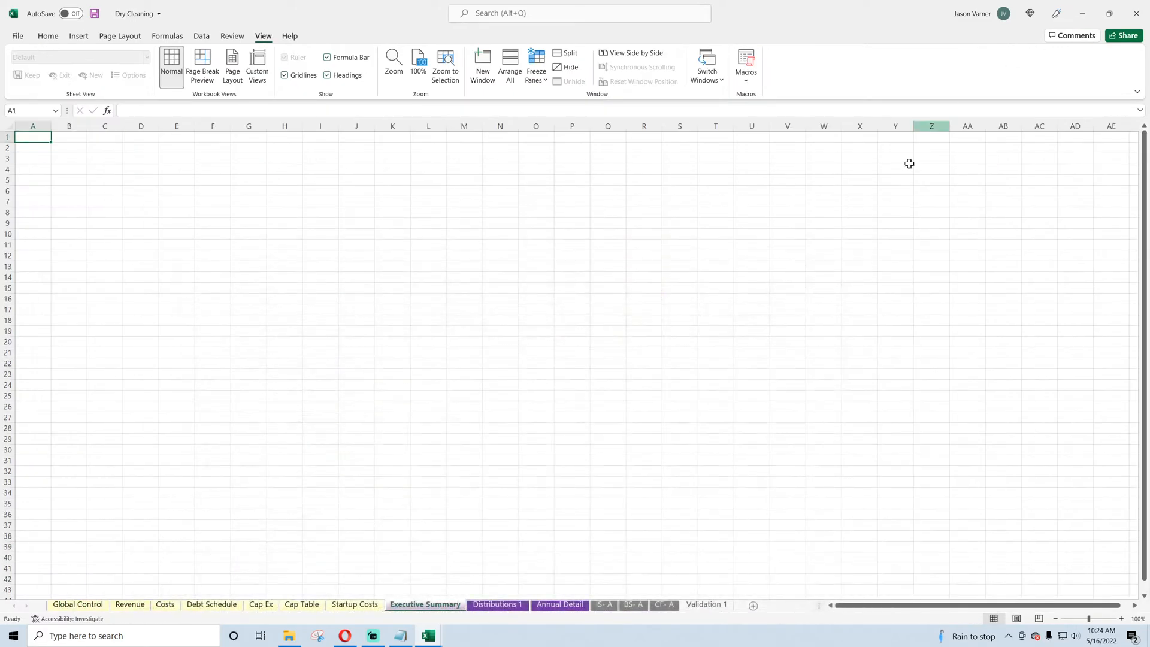
click(715, 417)
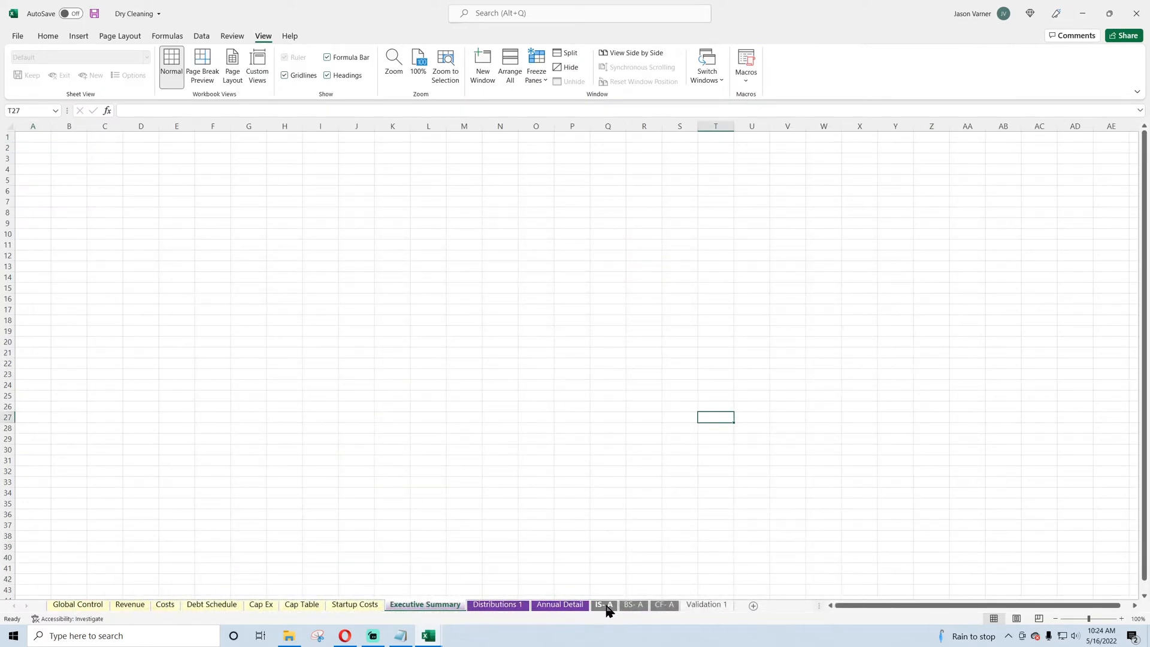
mouse_move(428, 636)
click(482, 582)
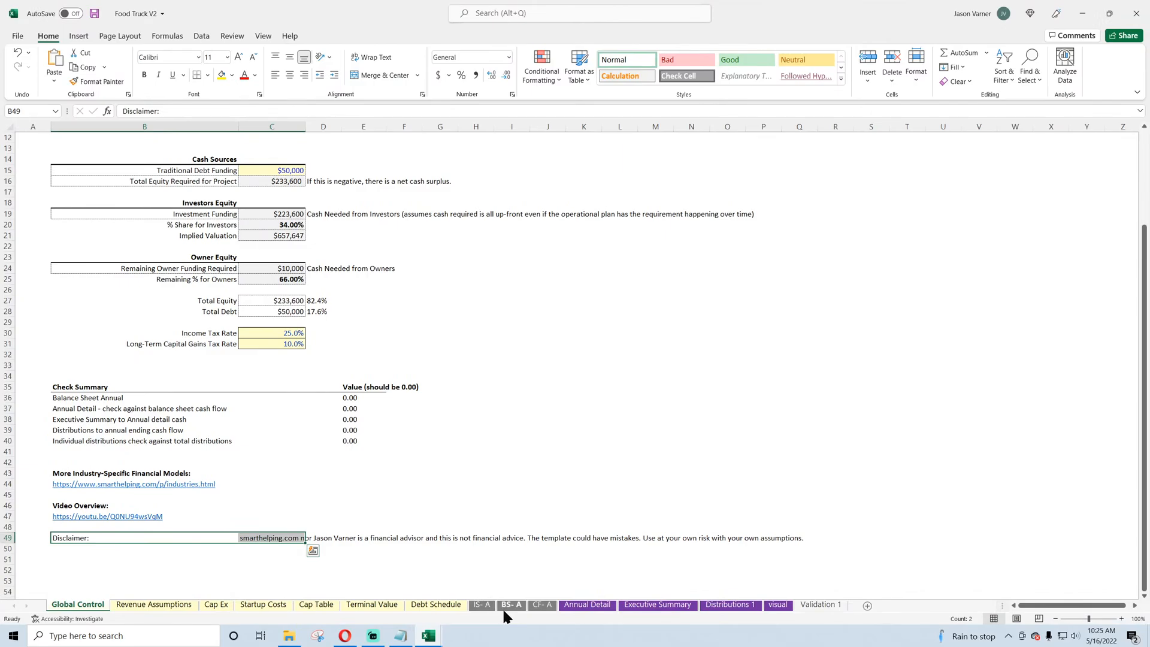
click(1083, 13)
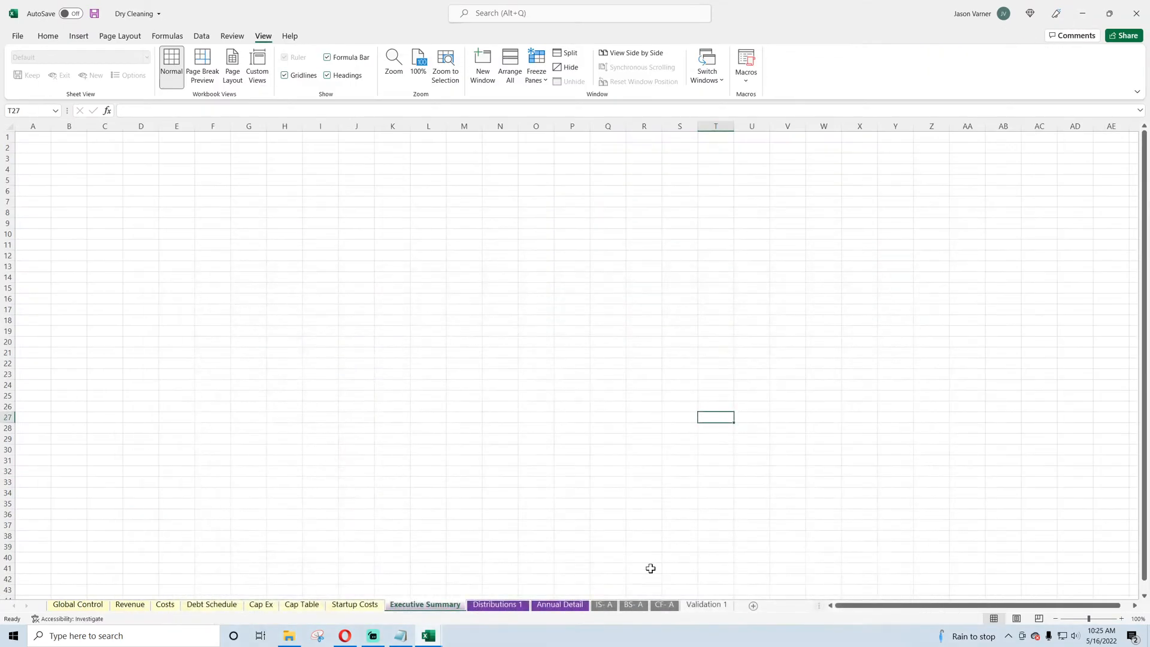
Step: Copy the year list in A1:A10 of Food Truck V2's Validation 1 sheet into Dry Cleaning's Validation 1 sheet at A1
click(704, 605)
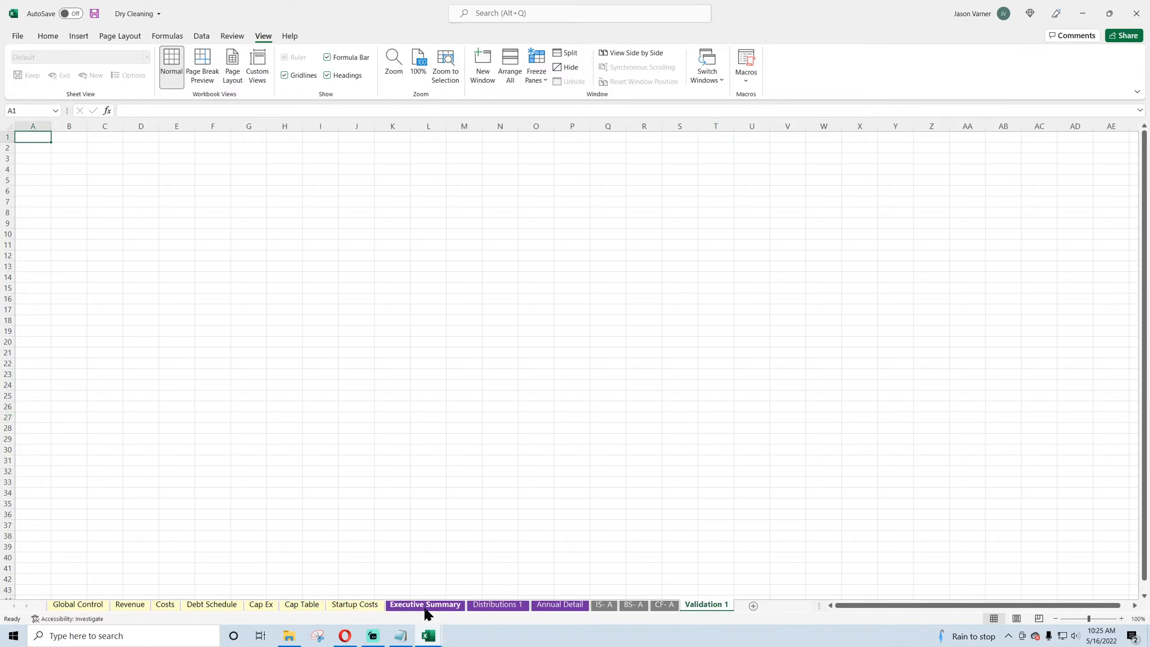
mouse_move(454, 634)
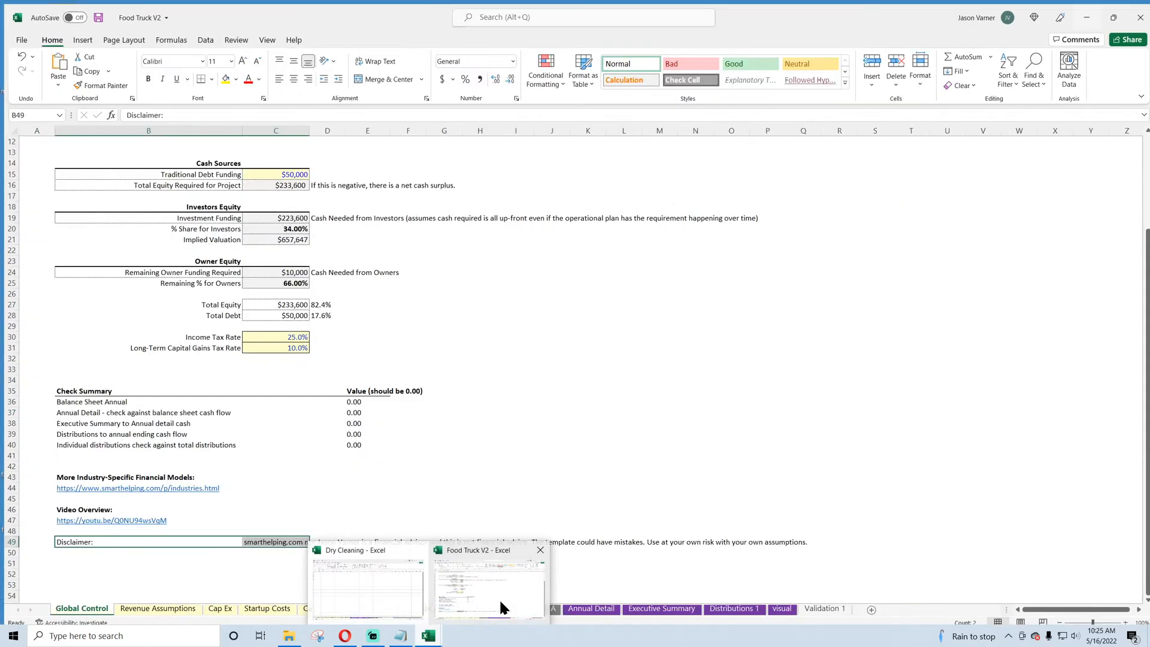
click(501, 605)
click(825, 608)
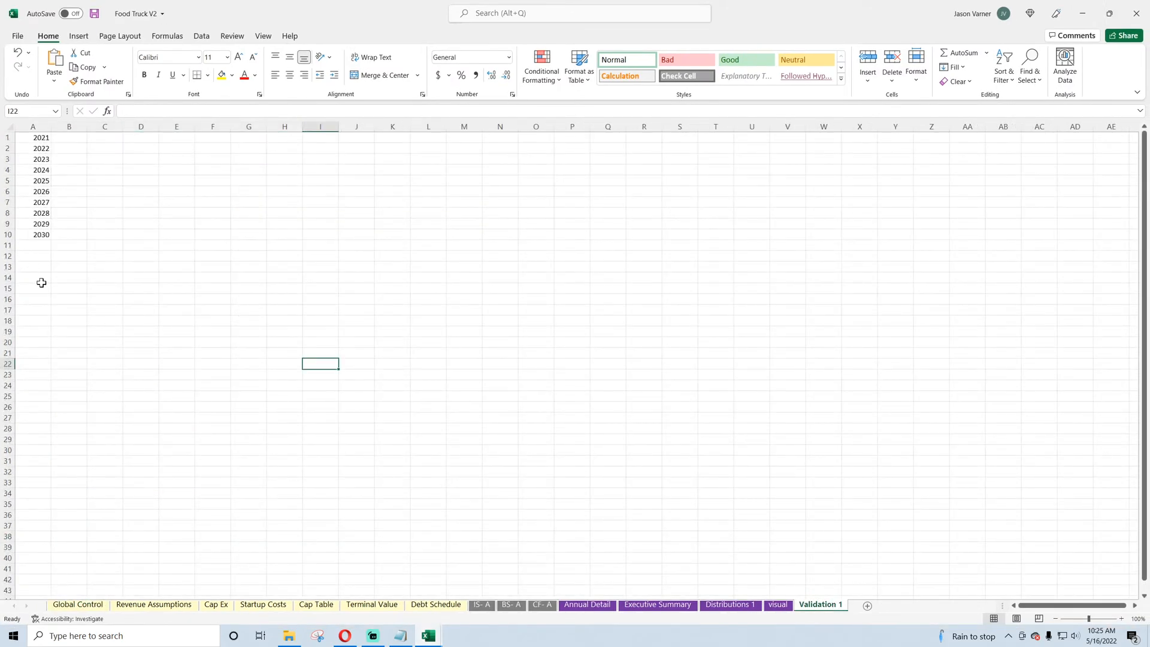
click(31, 138)
click(34, 160)
drag(38, 139, 38, 235)
right_click(30, 187)
click(57, 214)
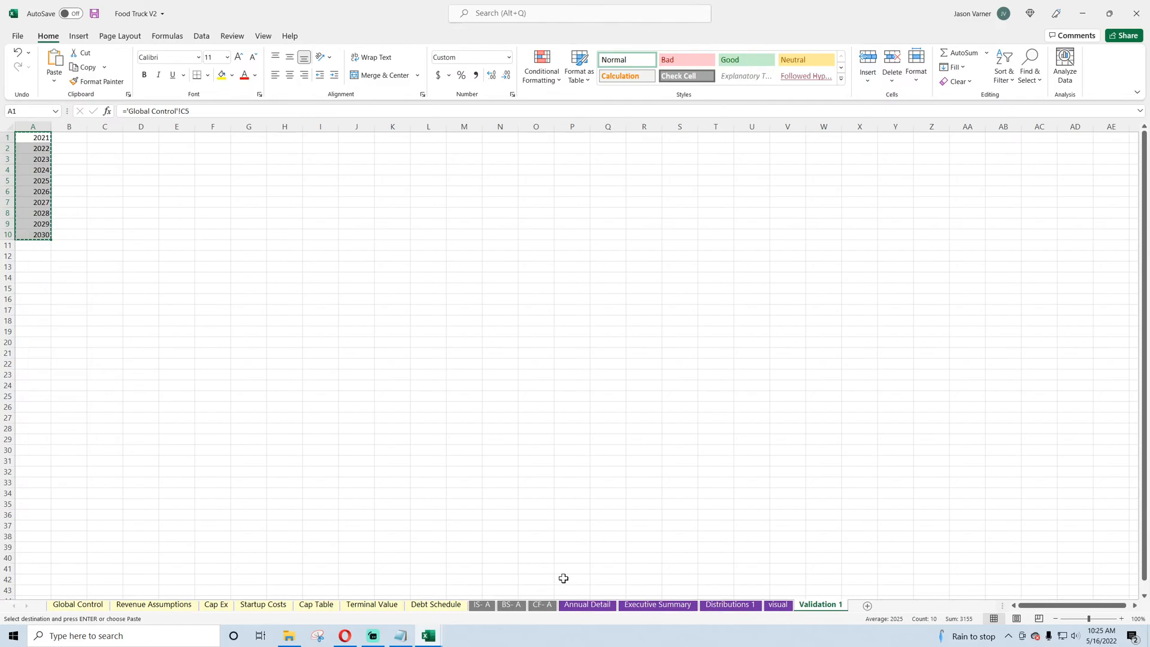
click(401, 585)
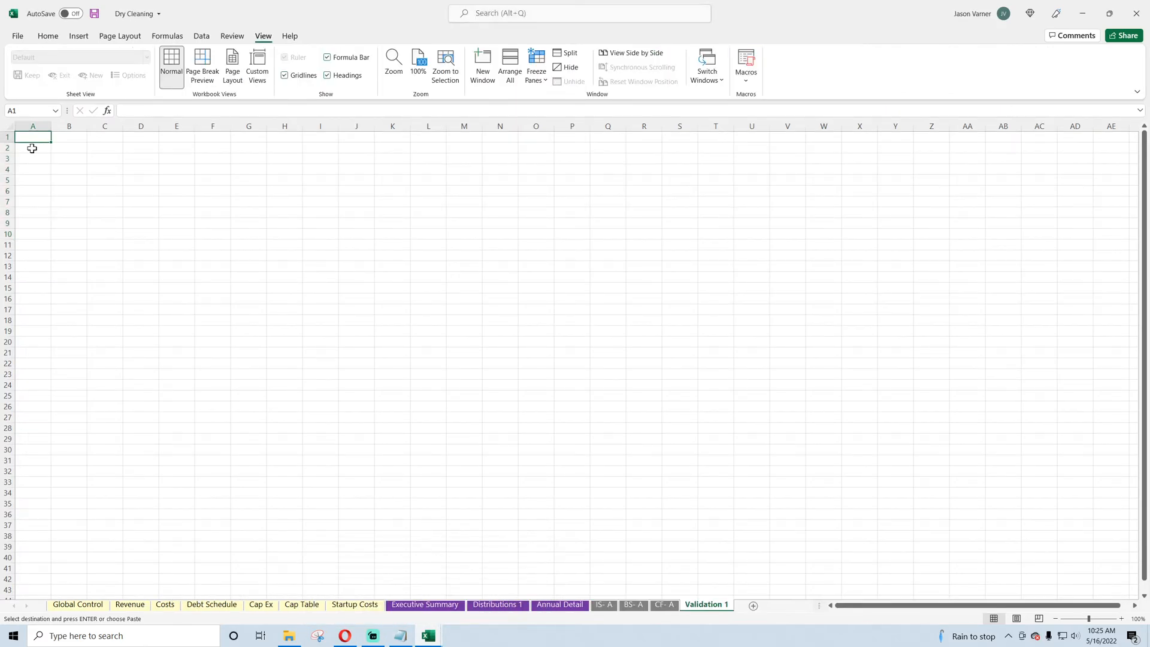
right_click(37, 137)
click(54, 198)
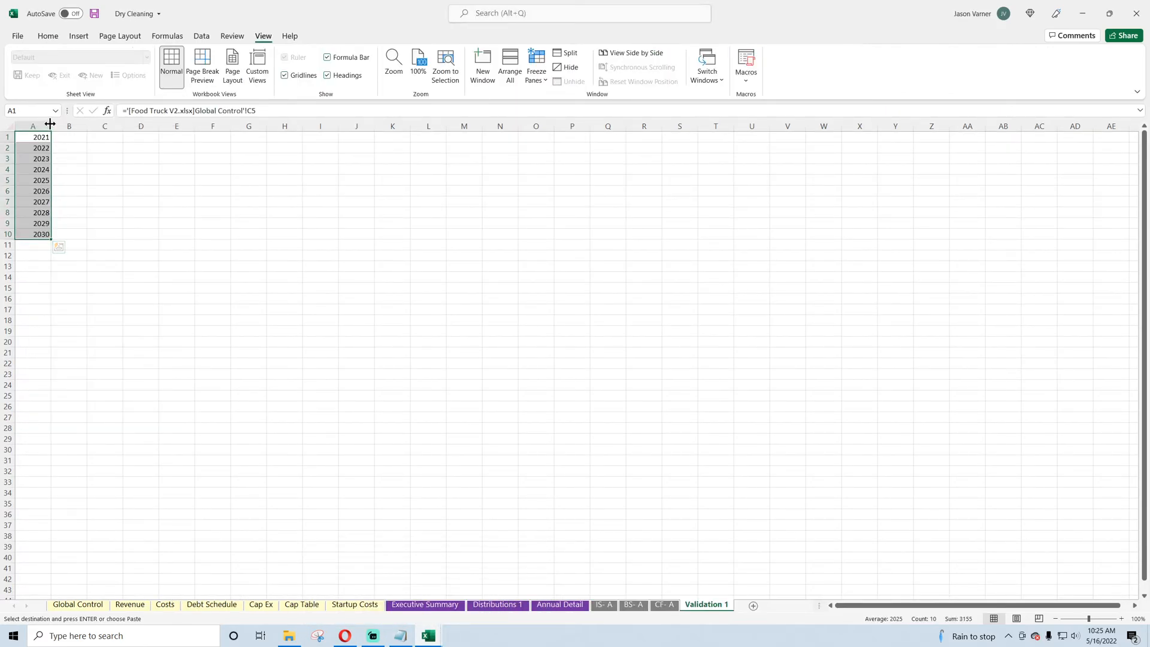
Step: Copy the whole Global Control content from Food Truck V2 and paste it at A1 of Dry Cleaning's Global Control sheet
click(96, 606)
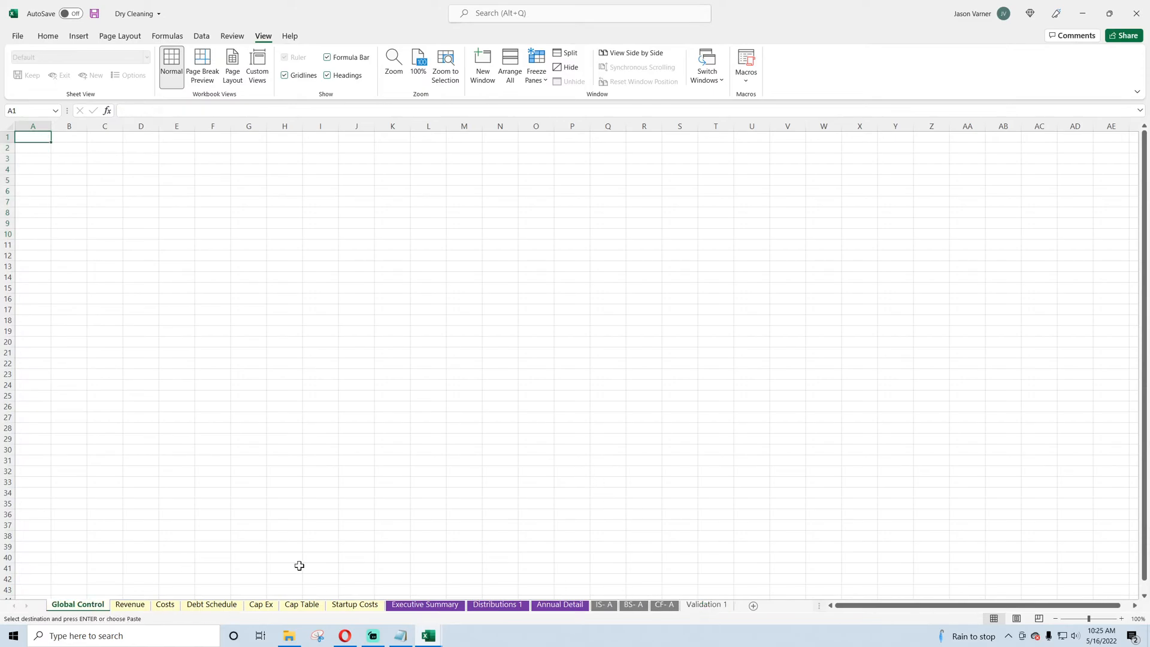
click(430, 635)
click(511, 597)
click(76, 605)
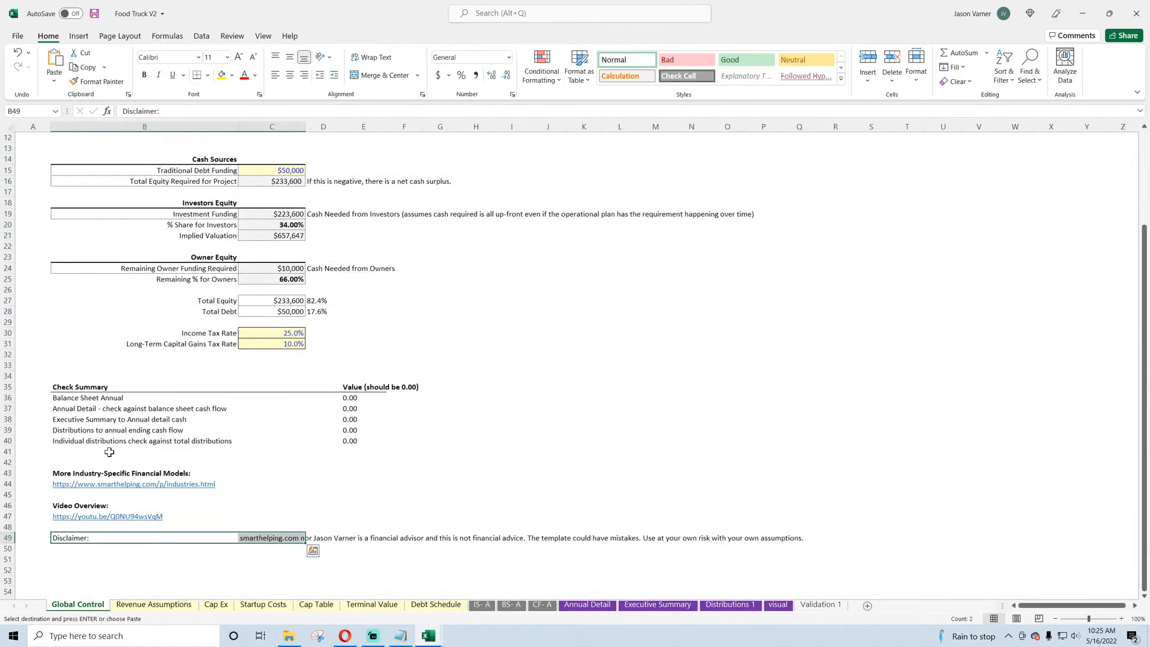
scroll(37, 137, up, 4)
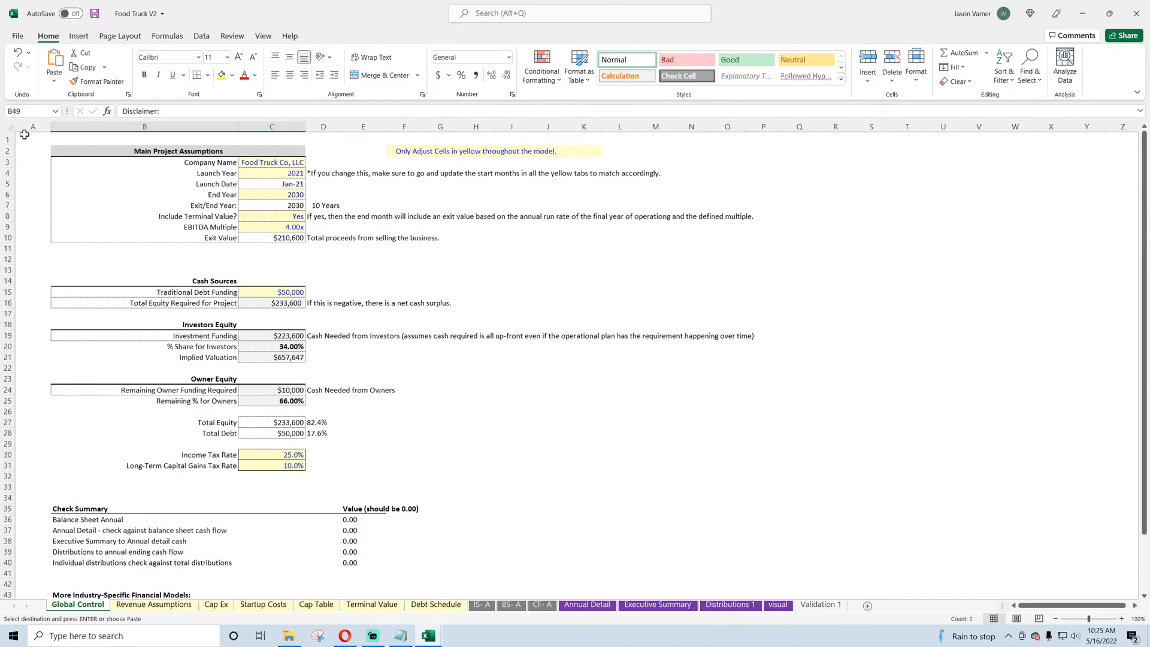
drag(24, 136, 695, 531)
right_click(462, 308)
click(505, 290)
scroll(778, 240, up, 4)
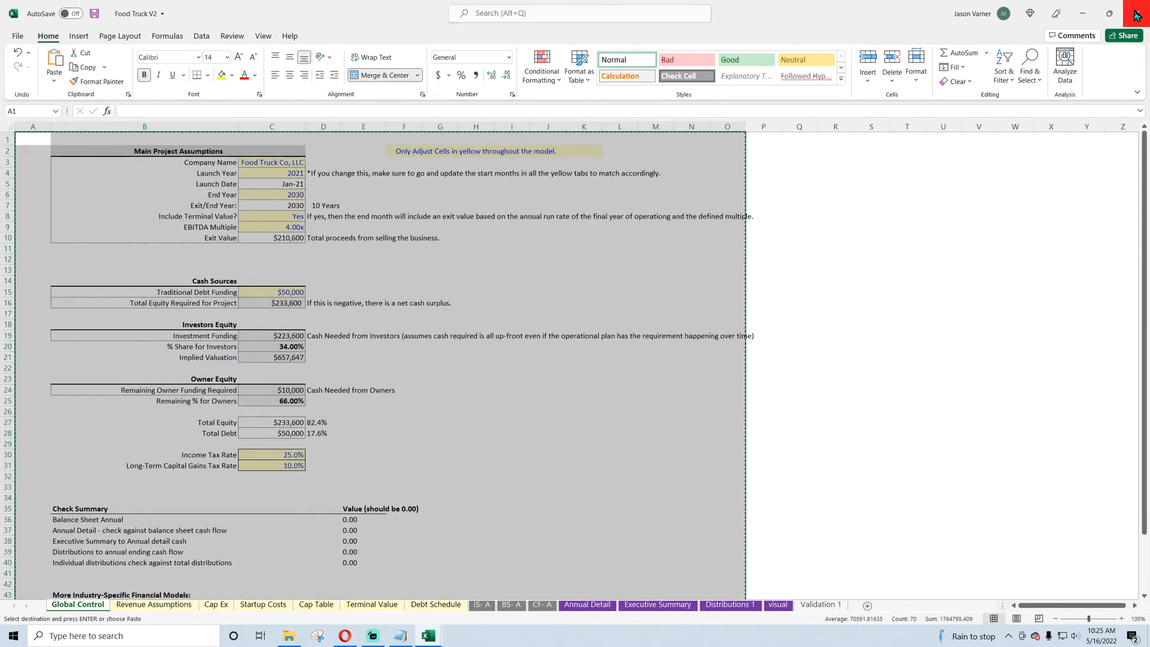
click(1136, 15)
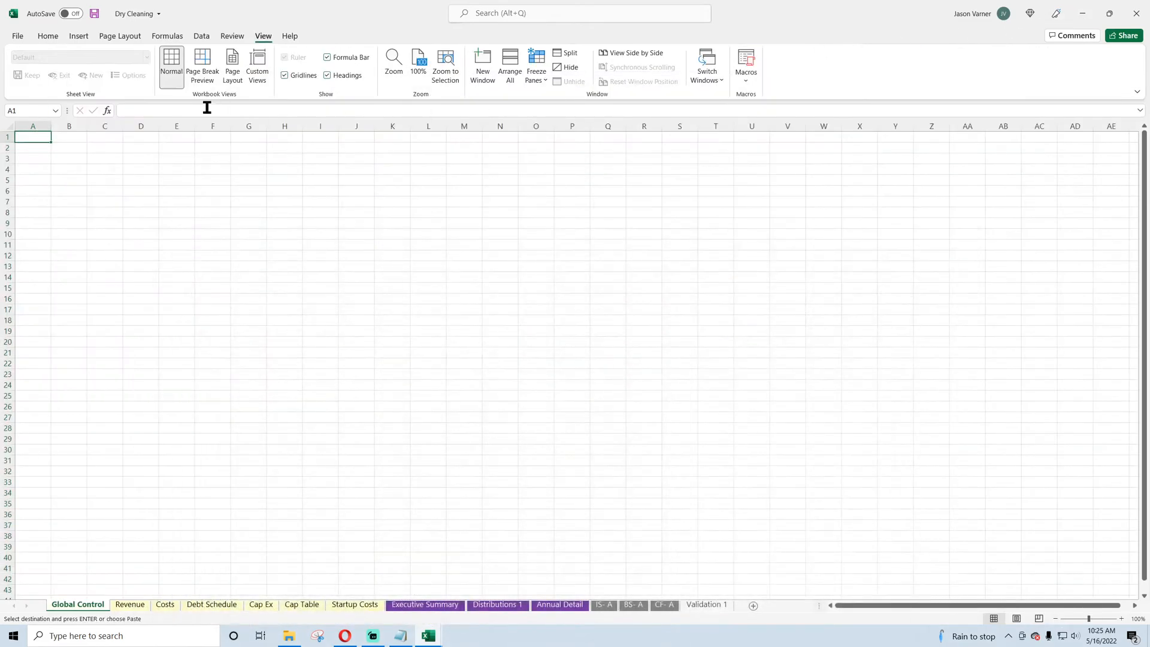
right_click(30, 138)
click(60, 200)
click(177, 205)
Step: Hide the gridlines on the Global Control sheet and widen column C to fit the company name
double_click(87, 127)
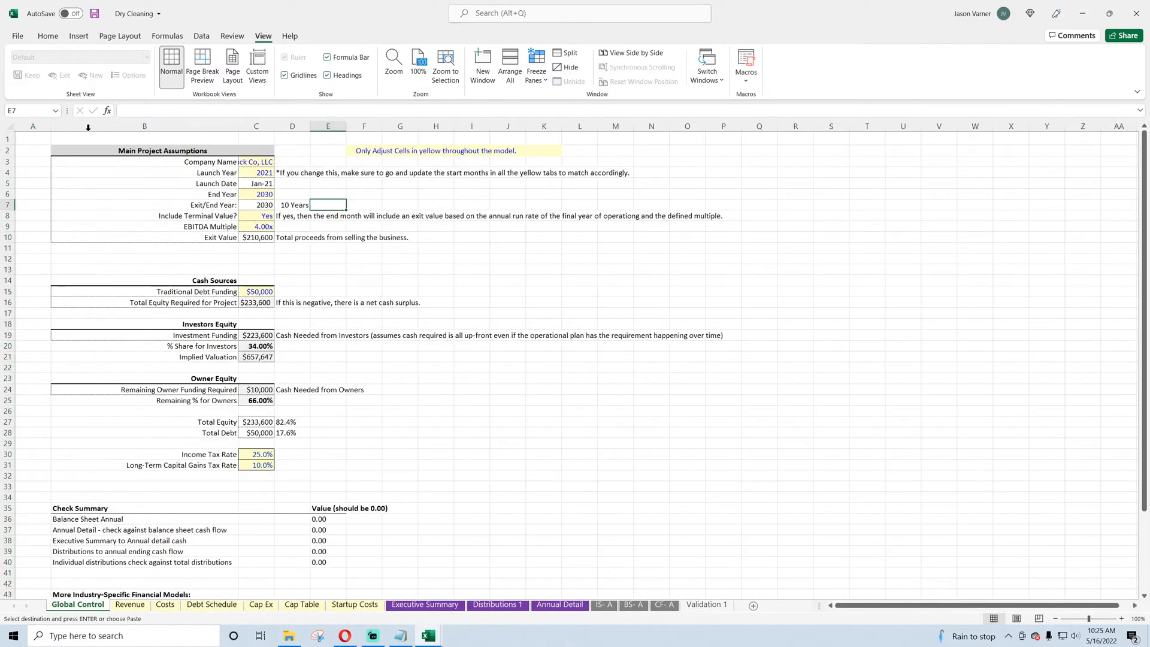
click(285, 75)
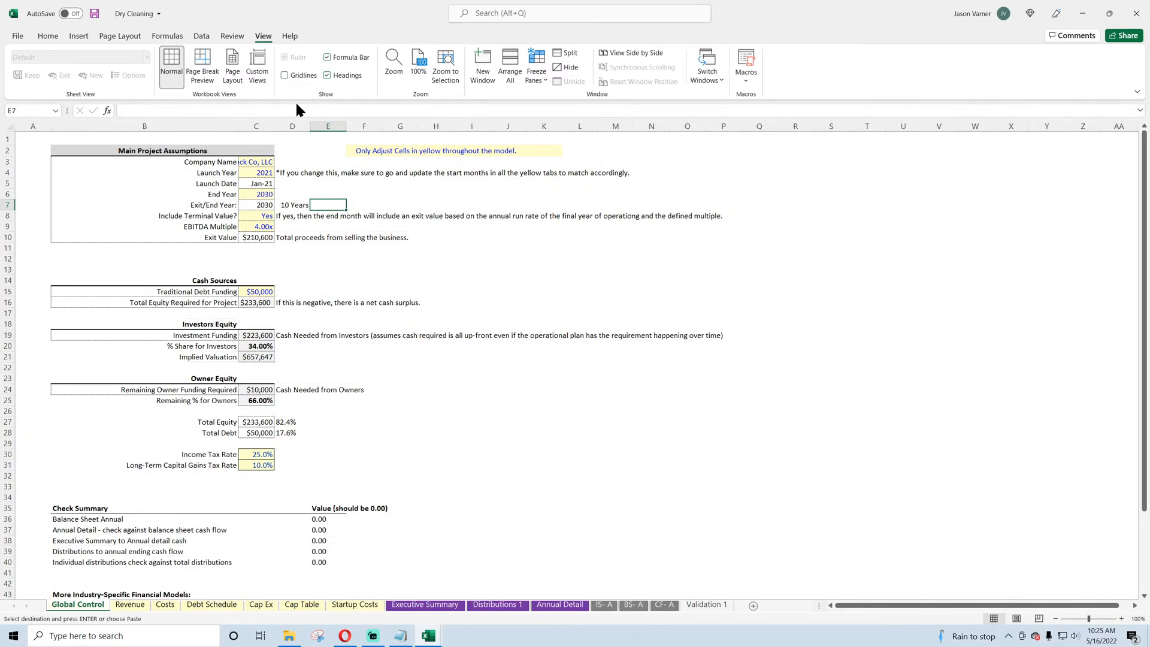
drag(275, 127, 330, 127)
Step: Change the company name in C3 of Global Control to Dry Cleaning Co, LLC
click(295, 160)
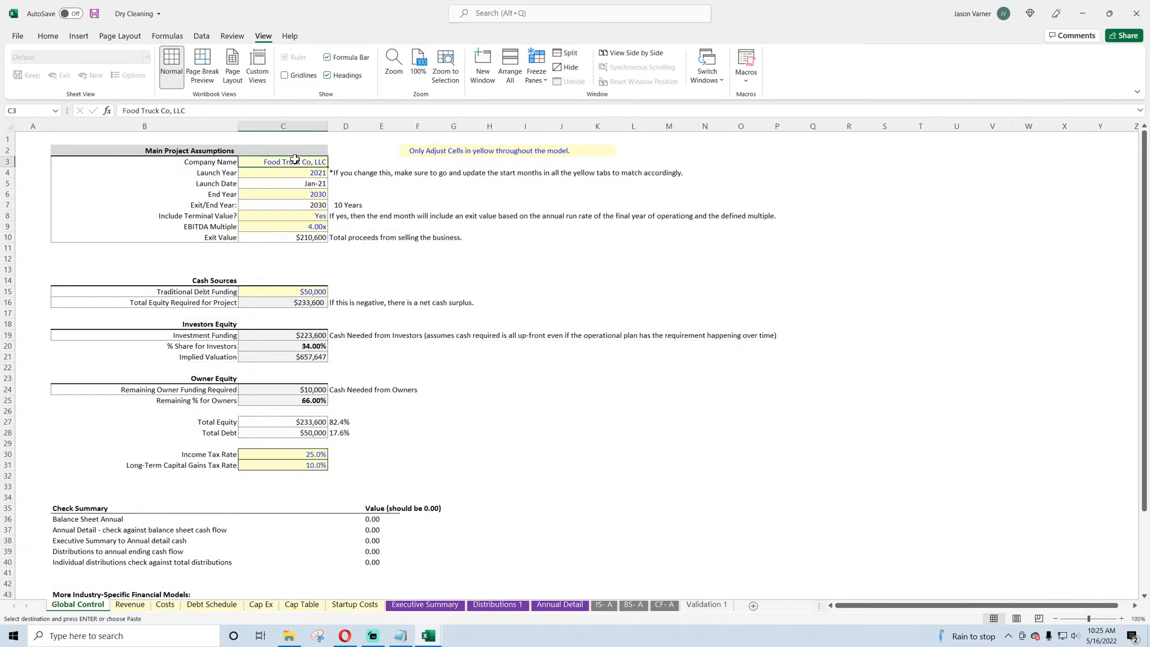
drag(161, 111, 102, 109)
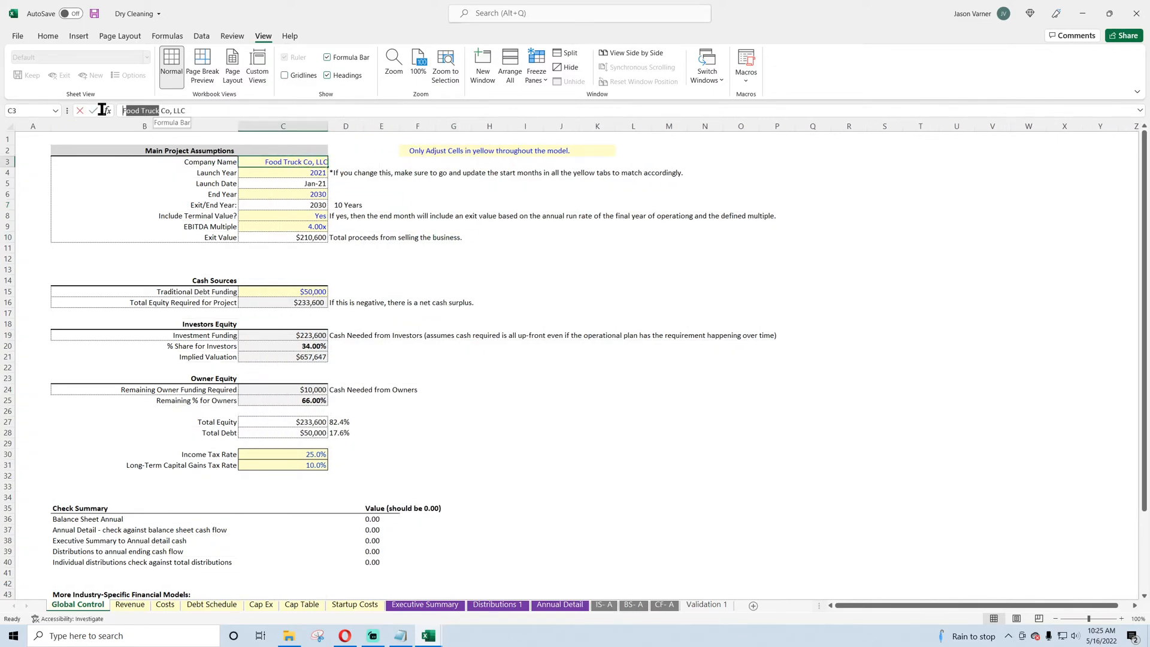
text(Dry)
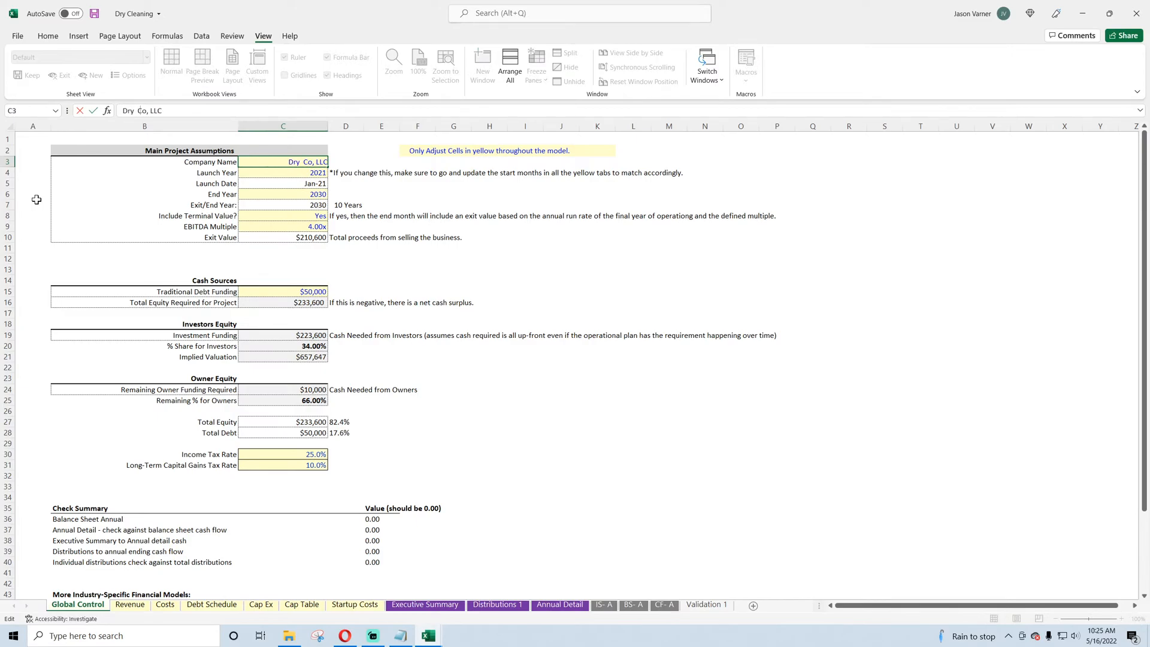
text( Cleaning)
key(Return)
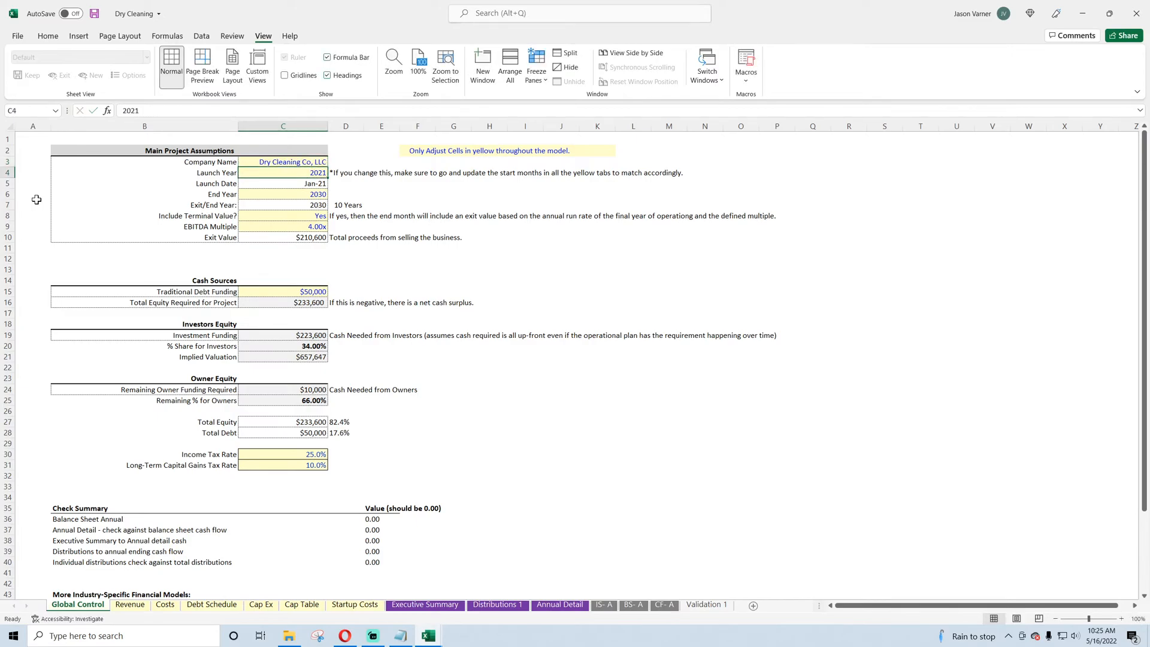
Step: Delete the video link in B47 under the Video Overview heading on Global Control
scroll(171, 318, down, 4)
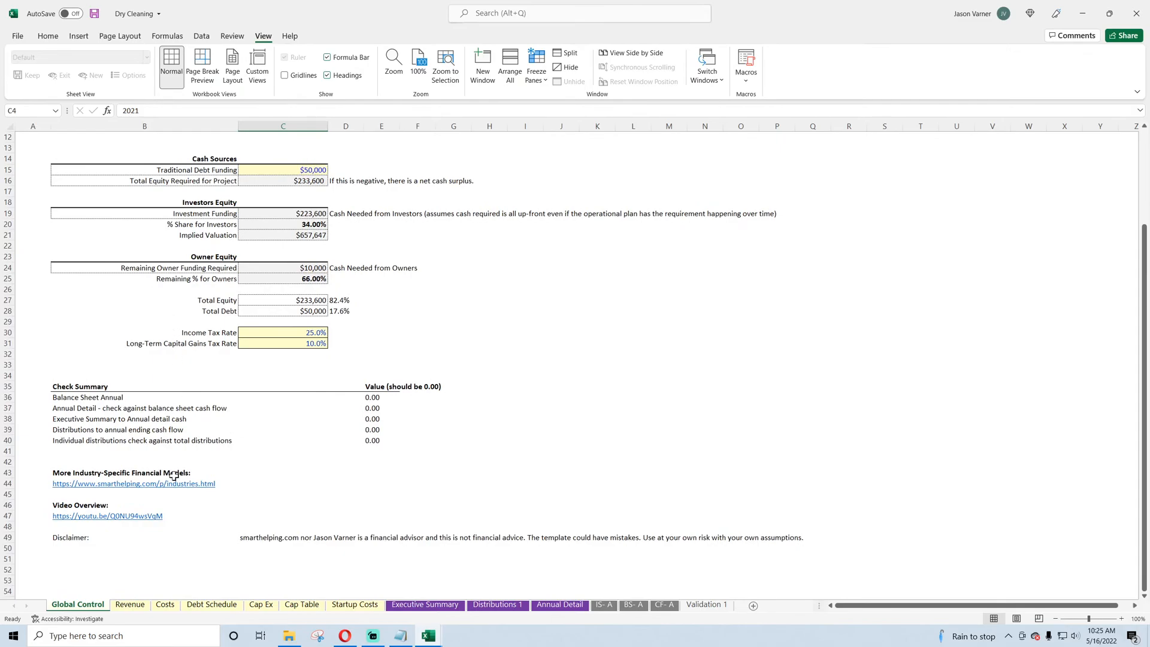
click(253, 483)
click(30, 518)
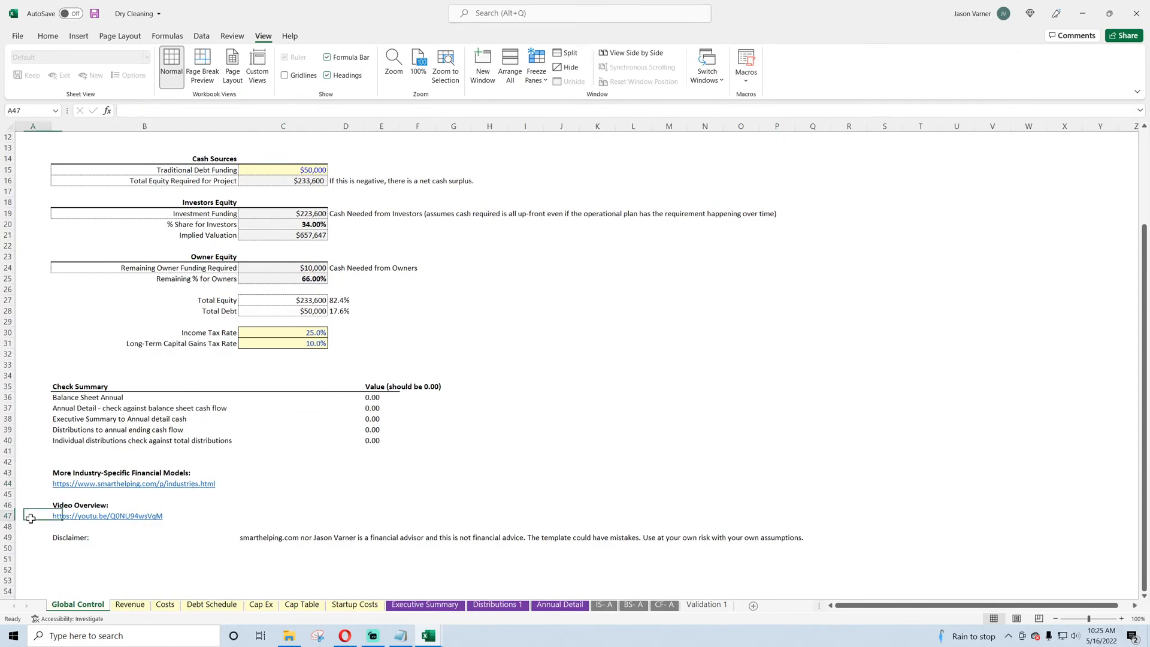
key(shift+Right)
key(Delete)
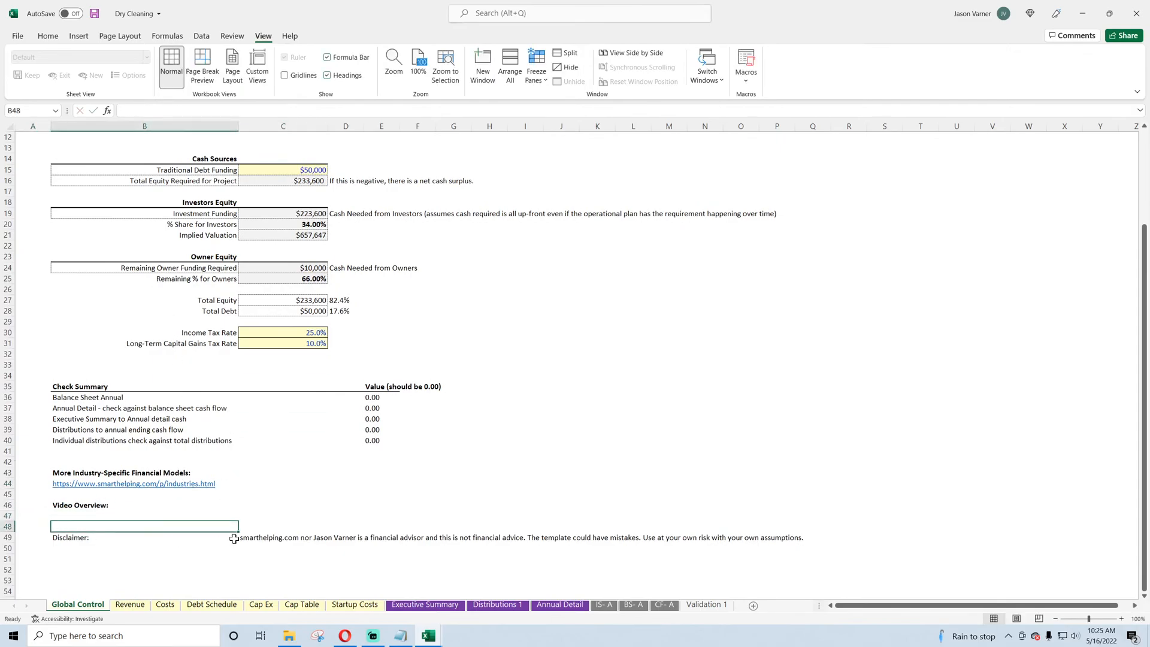
Step: Look over the disclaimer text and the Check Summary values on the Global Control sheet
click(275, 537)
scroll(167, 463, up, 4)
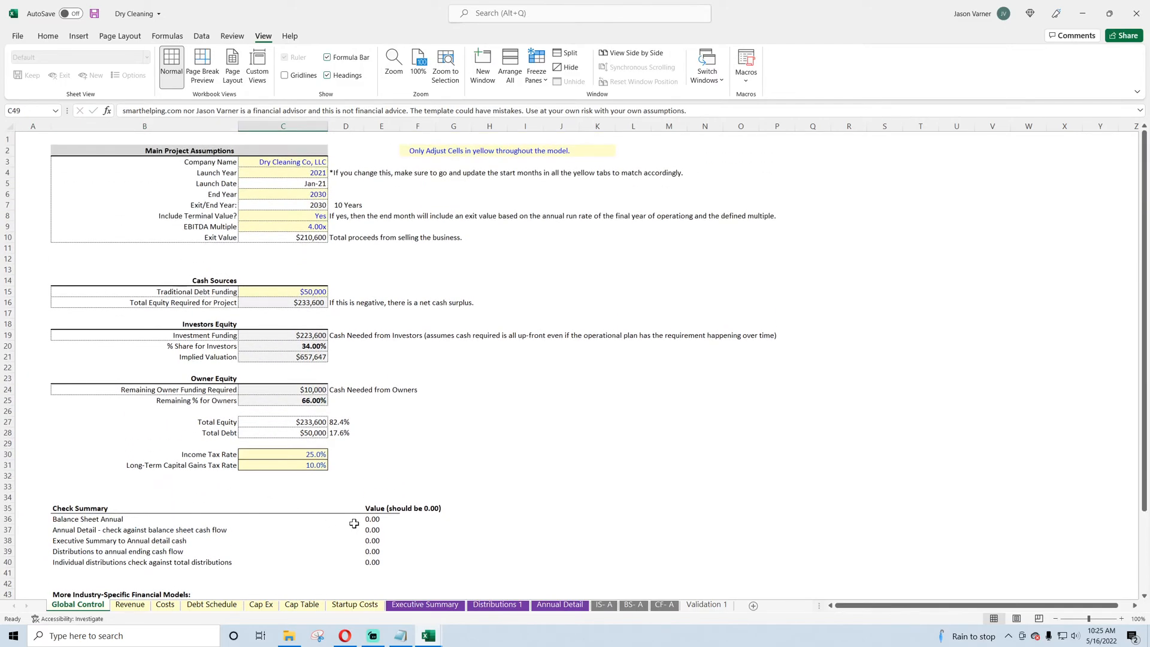
drag(374, 520, 386, 559)
click(525, 464)
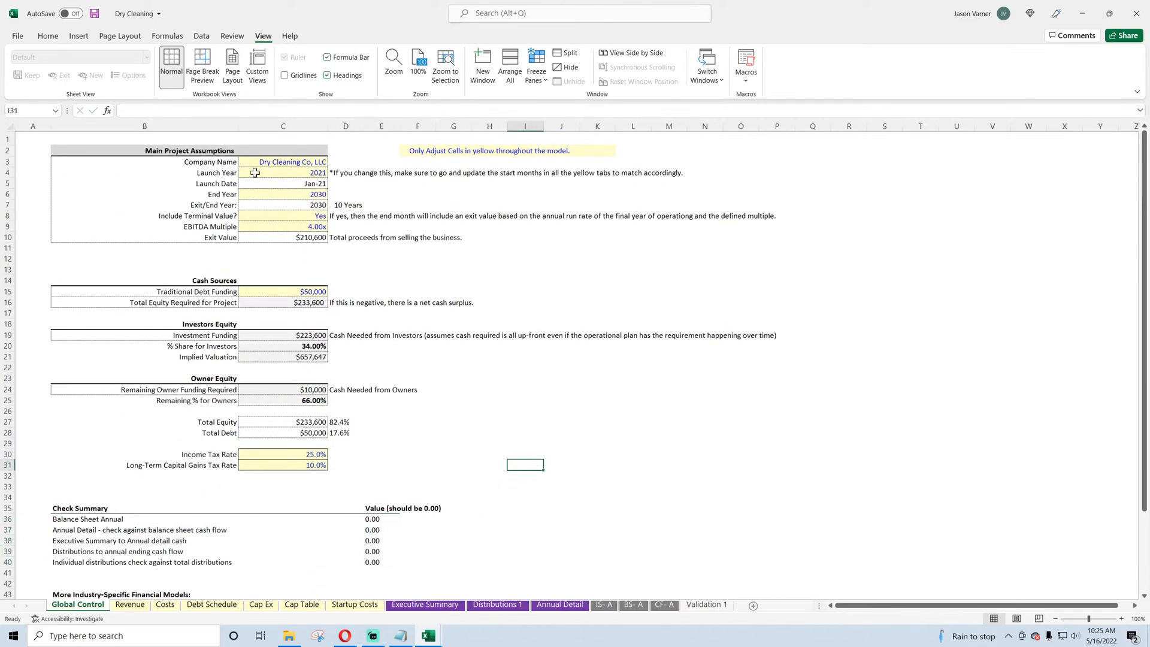
click(58, 34)
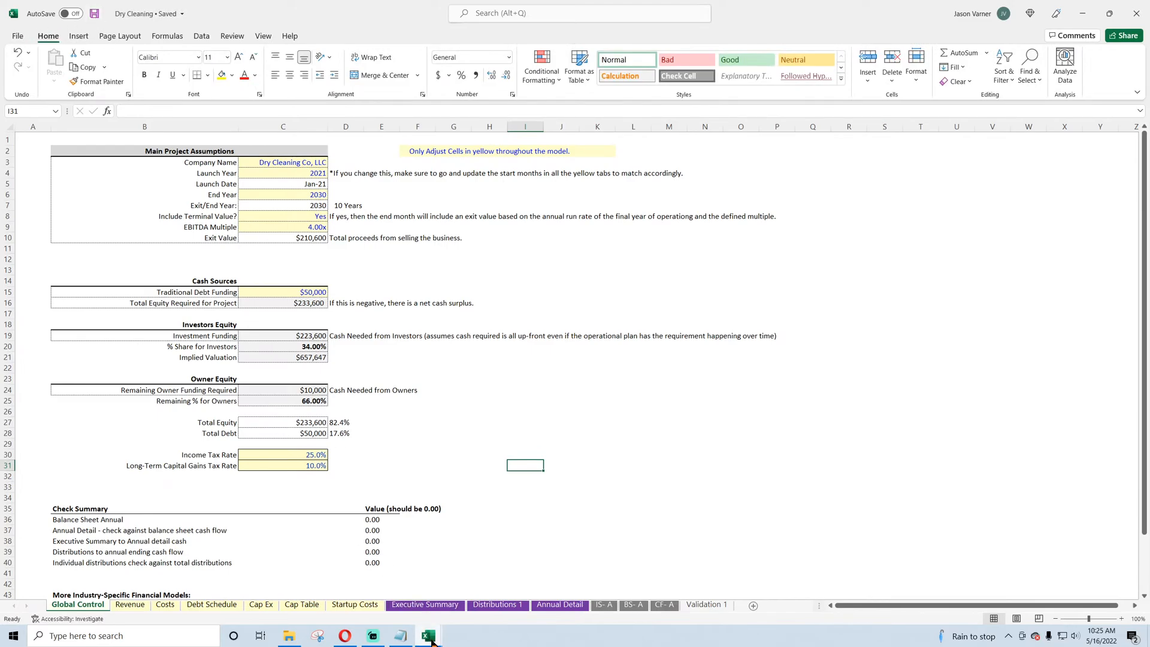
Step: Copy A1:P31 of Food Truck V2's Cap Ex sheet and paste it at A1 of Dry Cleaning's Cap Ex sheet
mouse_move(432, 640)
click(484, 588)
click(168, 606)
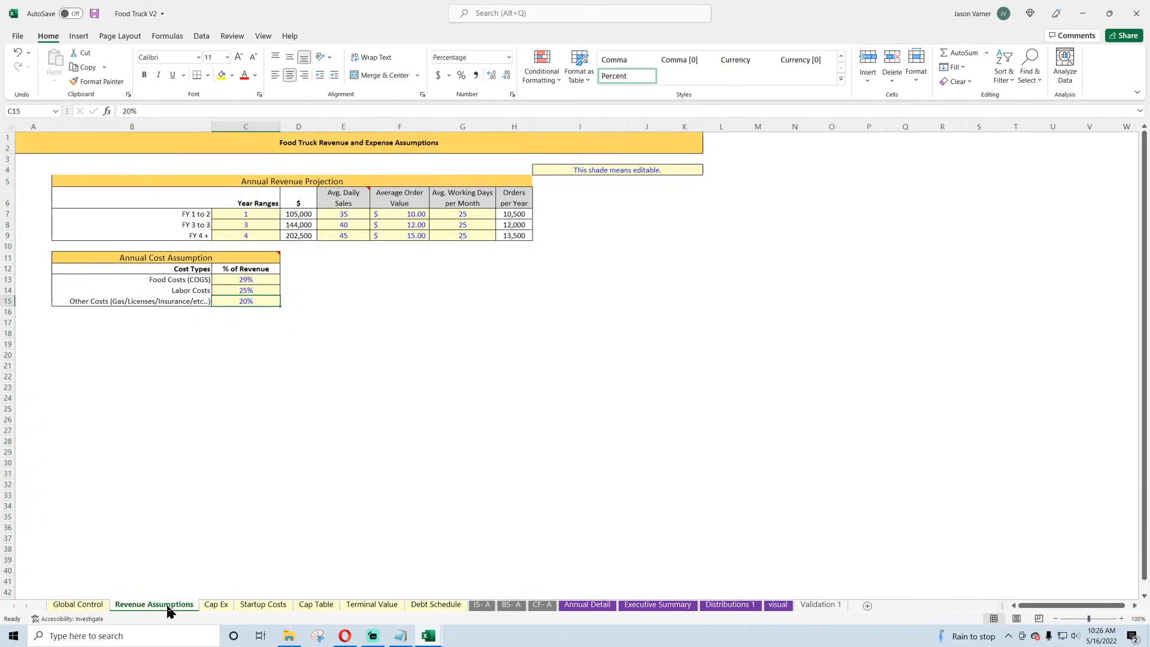
click(222, 610)
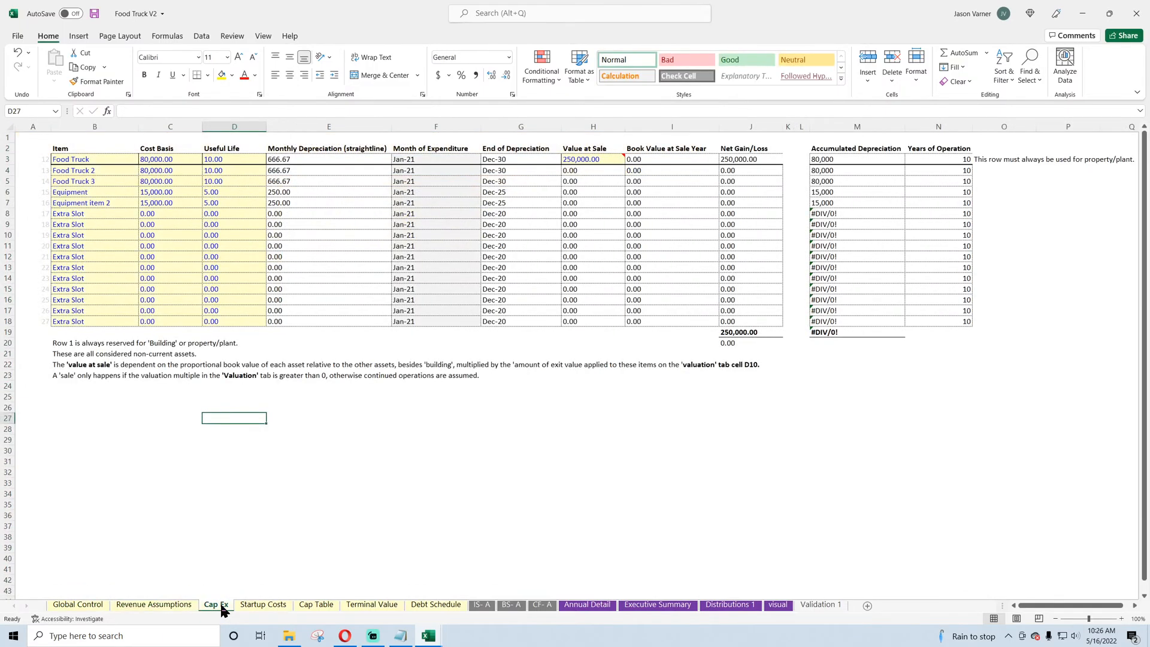
drag(26, 132, 1093, 463)
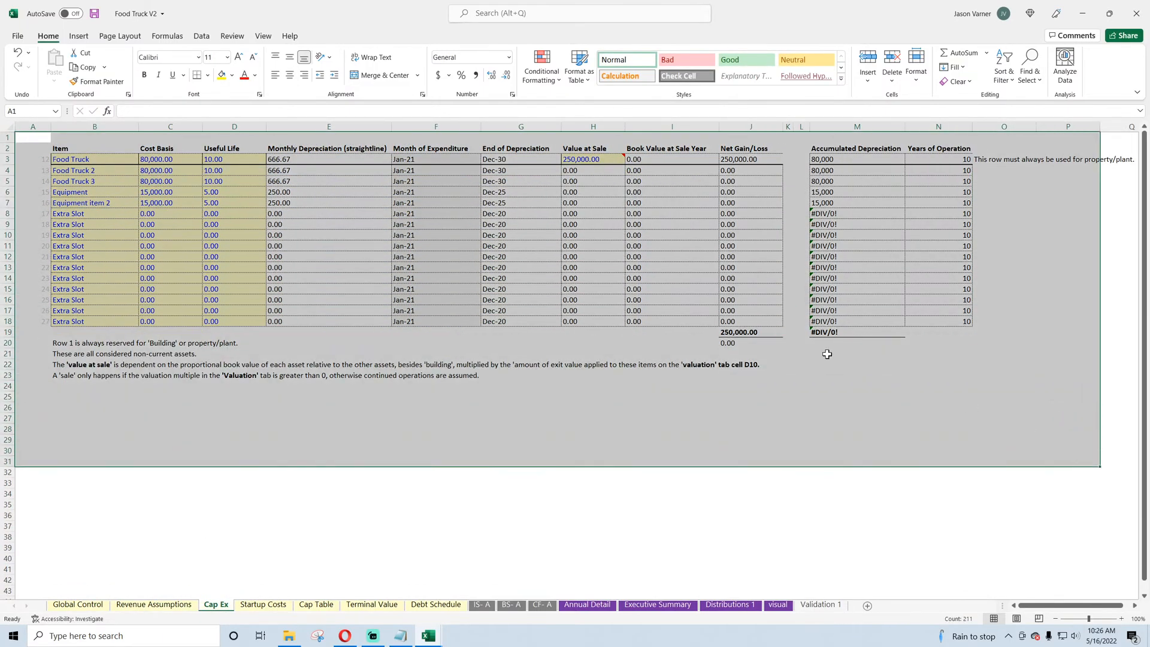
right_click(594, 264)
click(632, 283)
click(1082, 13)
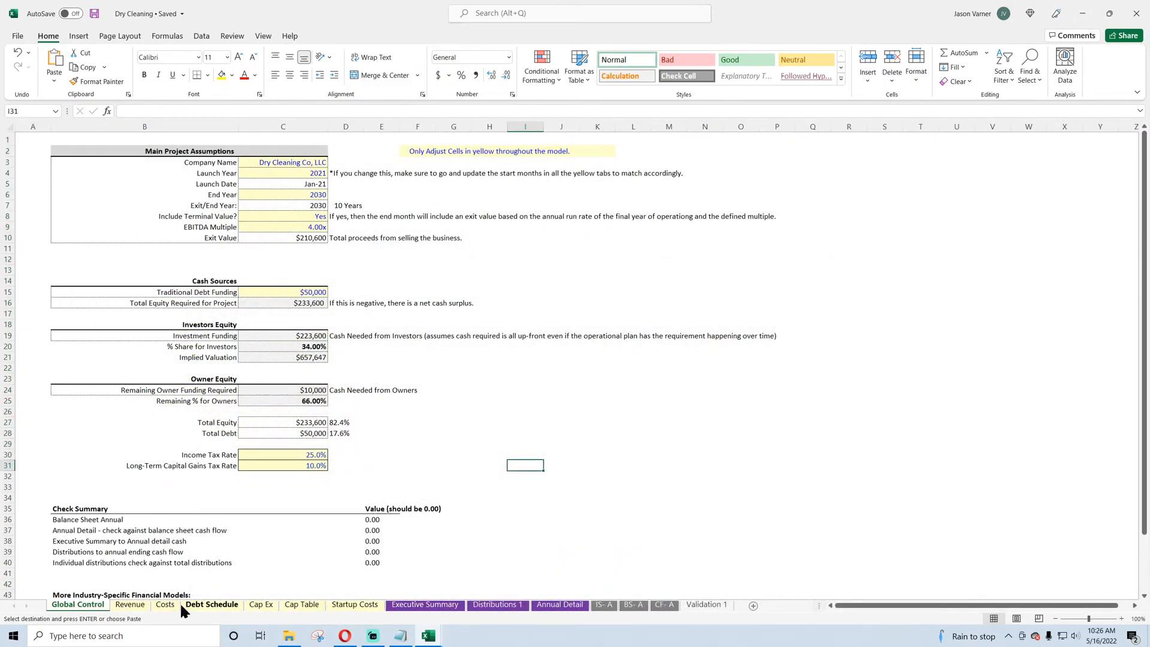
click(260, 604)
right_click(39, 141)
click(65, 198)
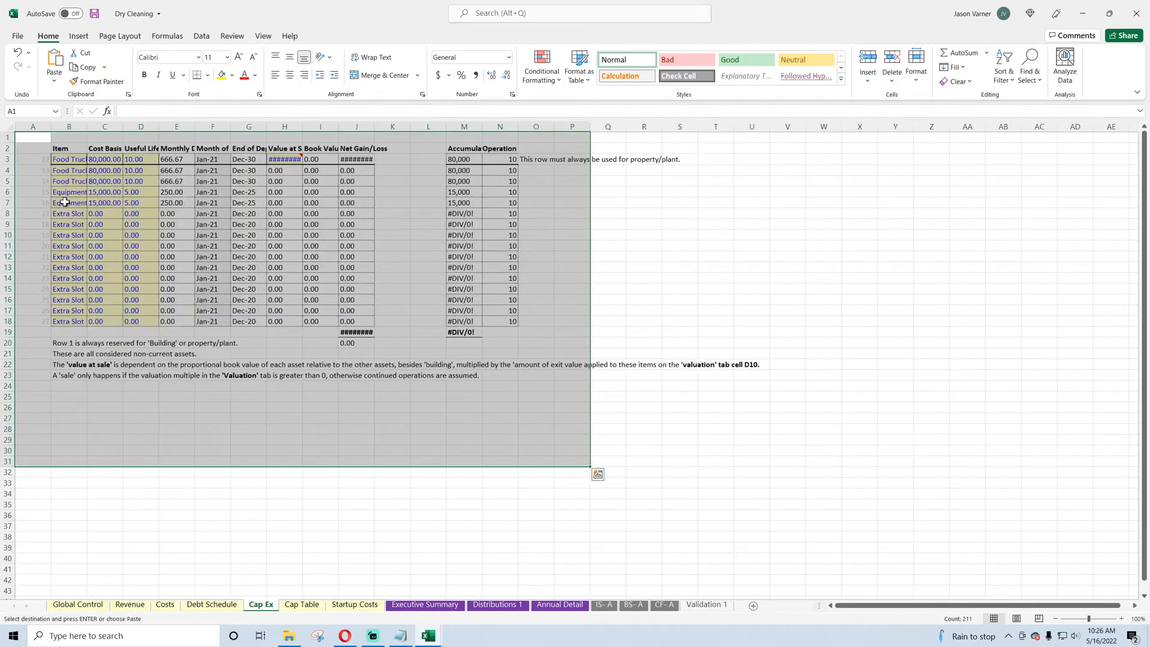
Step: Hide the gridlines on the Dry Cleaning workbook's Cap Ex sheet
click(173, 275)
click(263, 36)
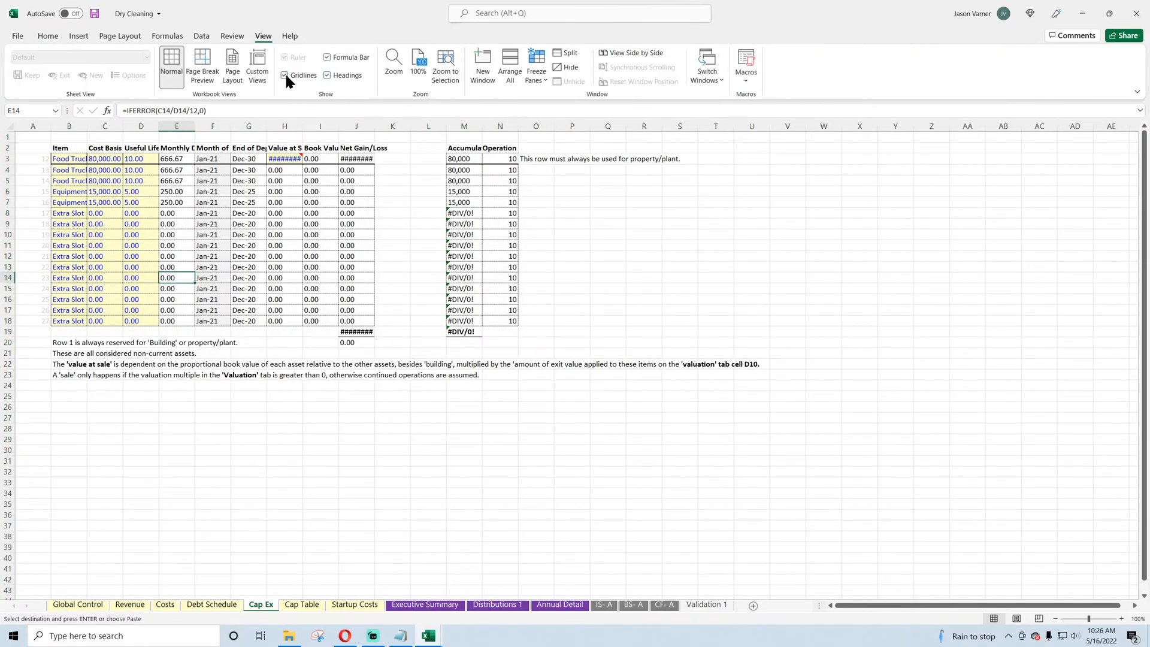
click(285, 75)
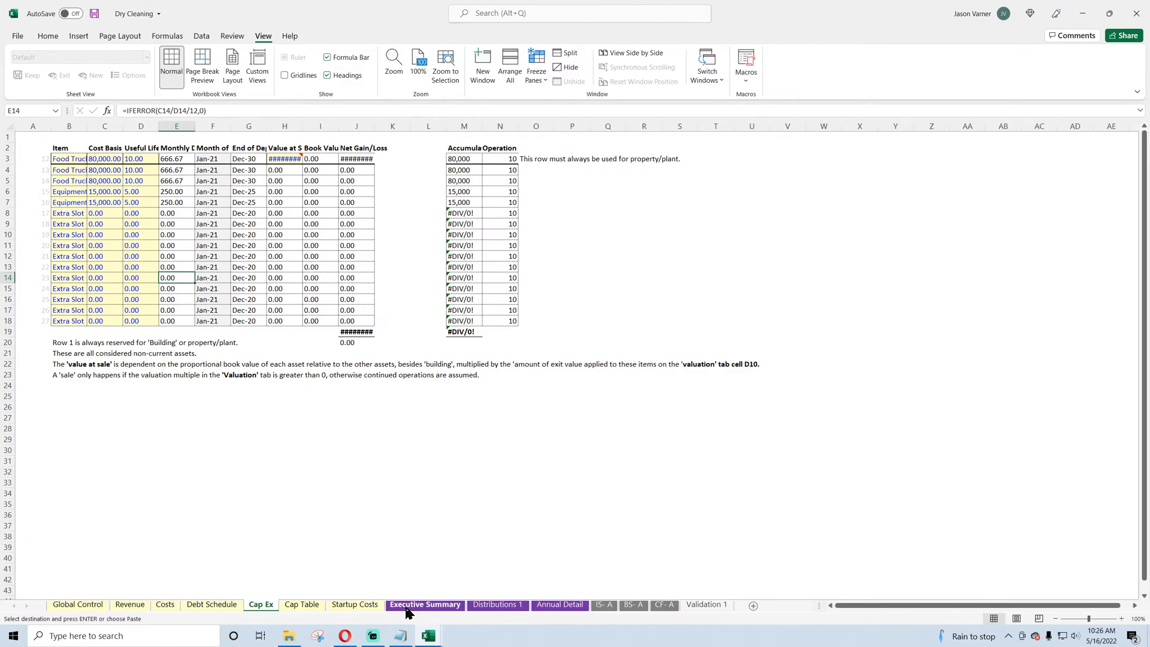
Step: Copy A1:G19 of Food Truck V2's Startup Costs sheet to A1 of Dry Cleaning's Startup Costs sheet and autofit column B
mouse_move(429, 635)
click(490, 574)
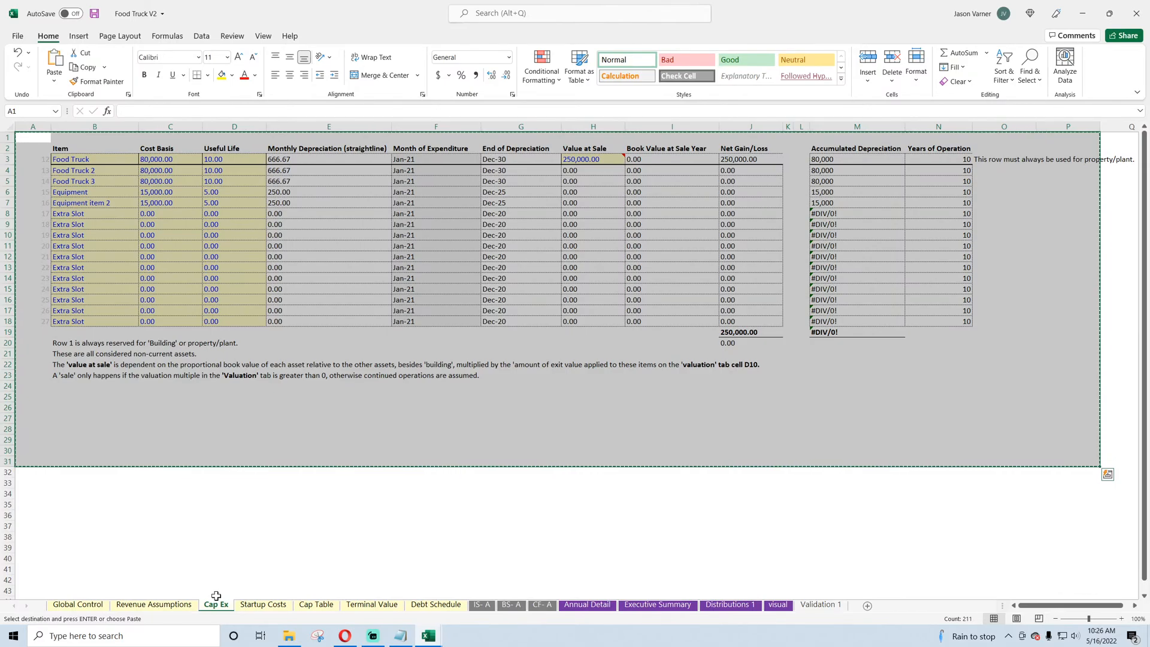
click(261, 605)
drag(30, 139, 359, 332)
right_click(289, 216)
click(329, 241)
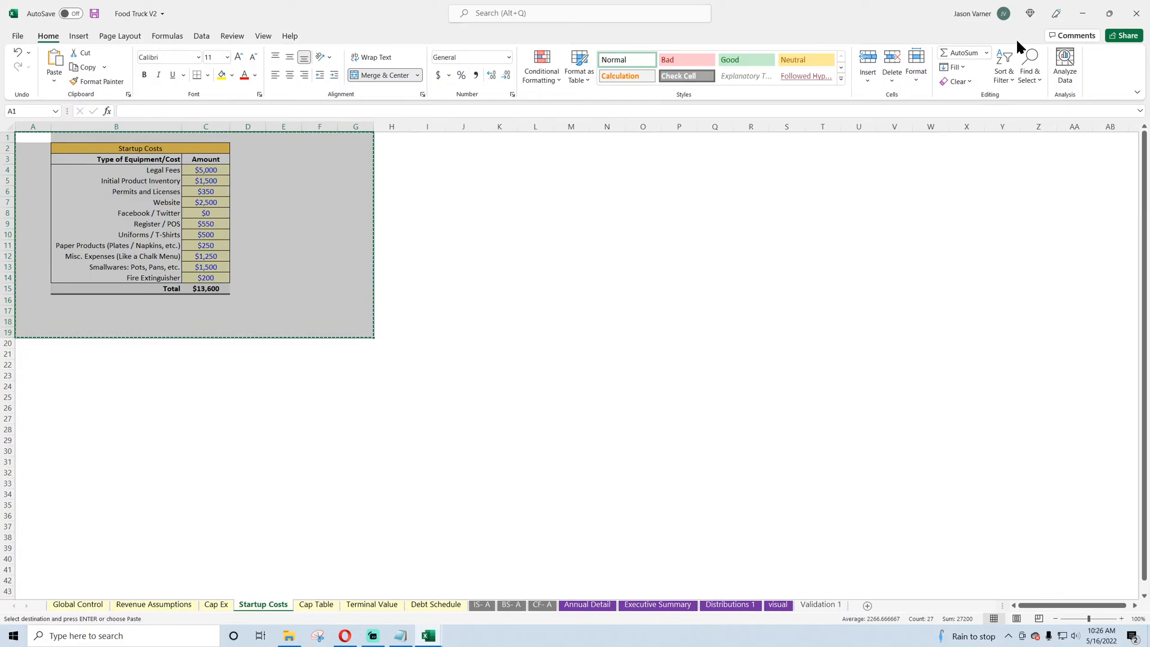
click(1082, 14)
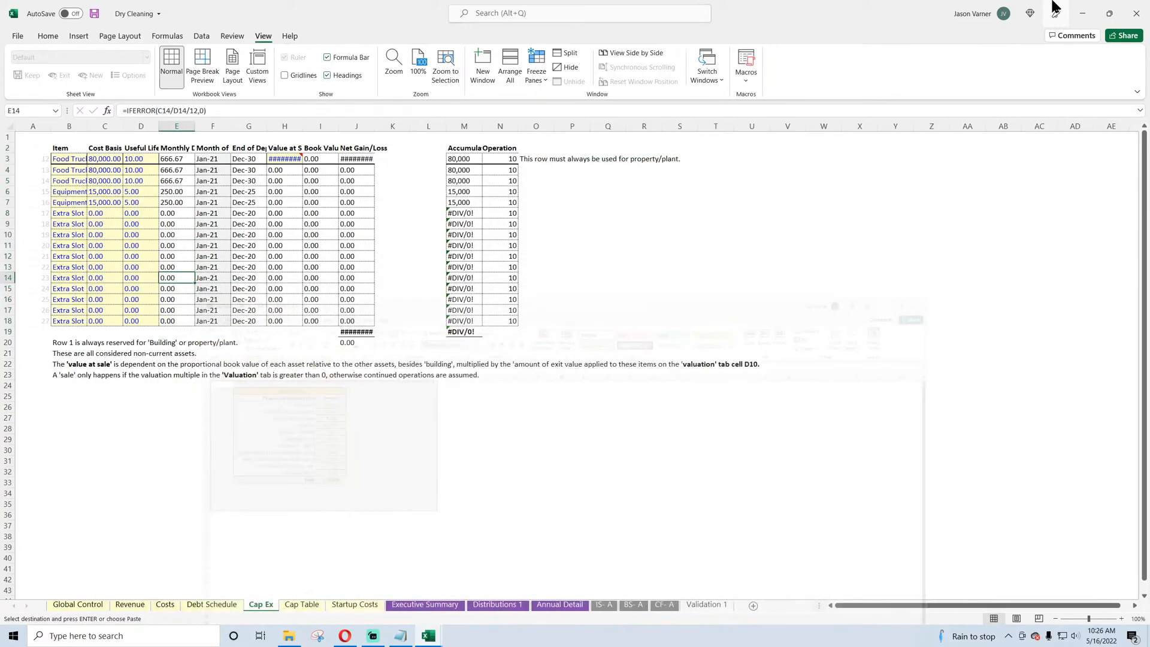
click(371, 601)
right_click(38, 135)
click(67, 193)
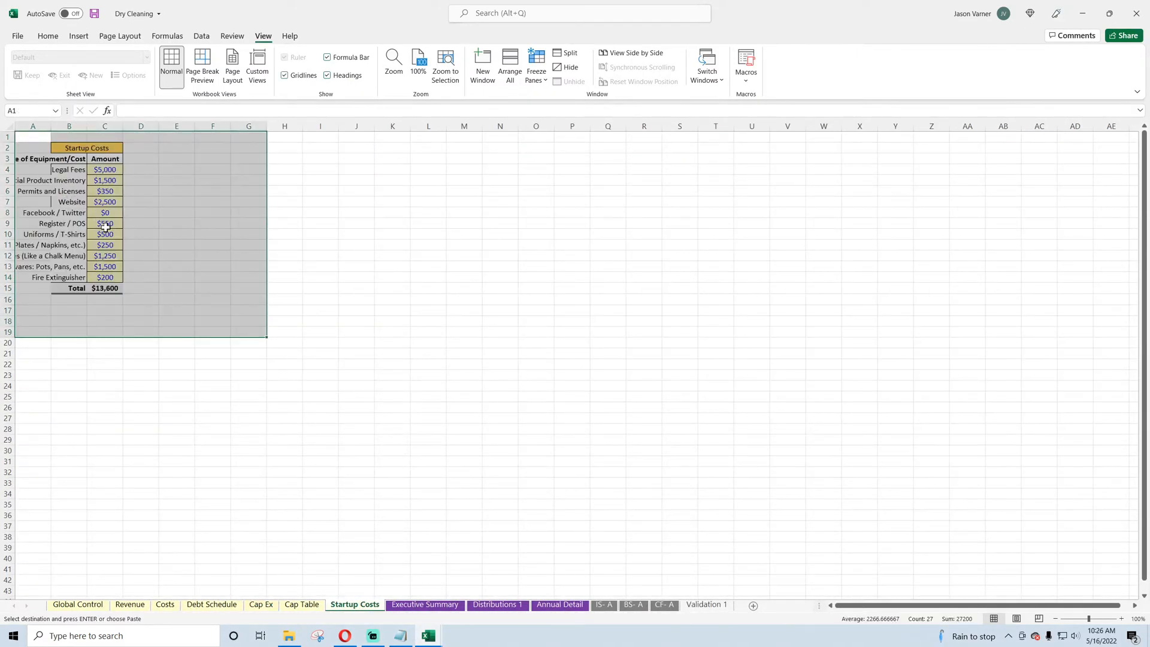
double_click(86, 126)
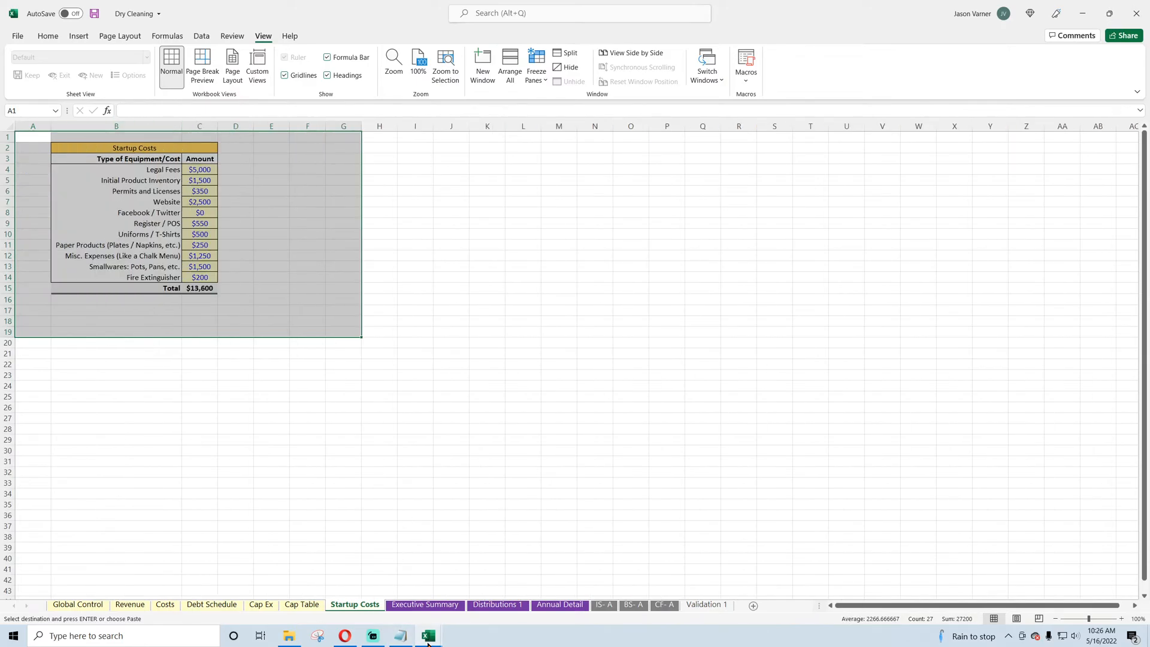
Step: Copy A1:X59 of Food Truck V2's Cap Table sheet and paste it at A1 of Dry Cleaning's Cap Table sheet
mouse_move(428, 635)
click(504, 587)
click(306, 606)
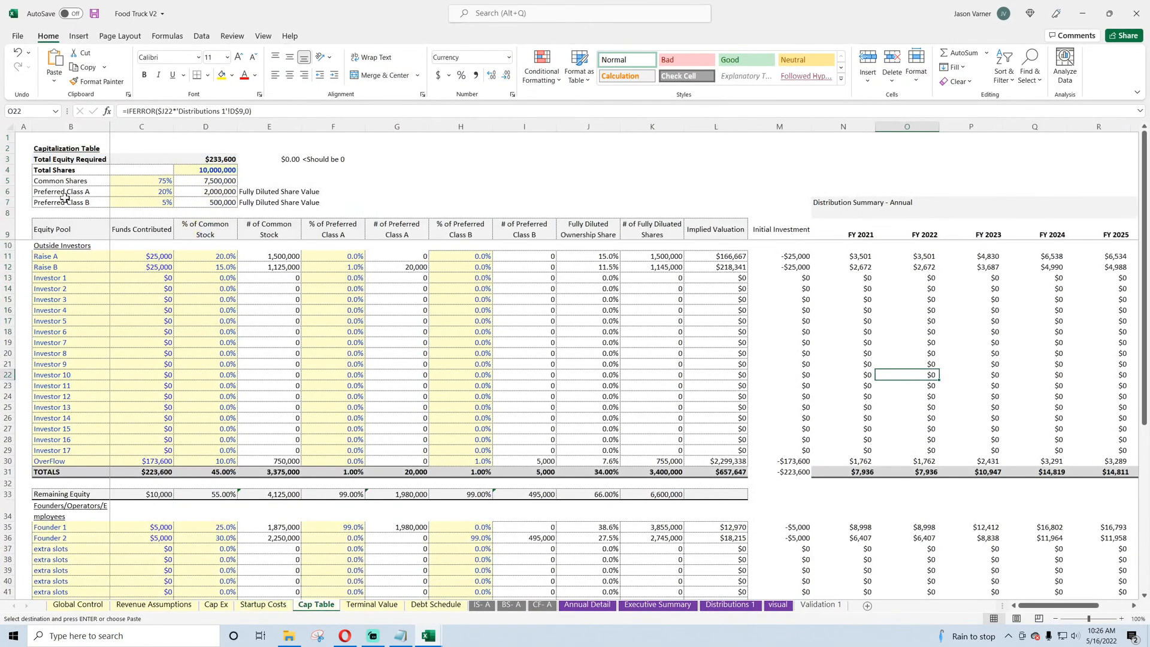
drag(20, 138, 1016, 643)
right_click(432, 314)
click(477, 329)
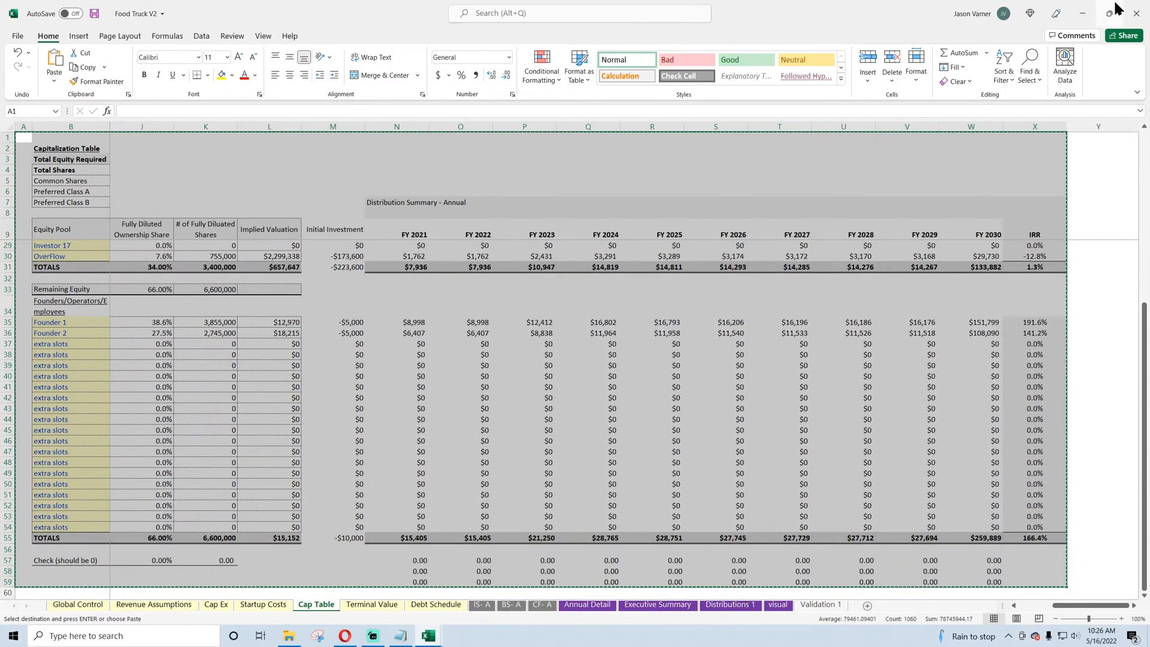
click(1081, 15)
click(301, 605)
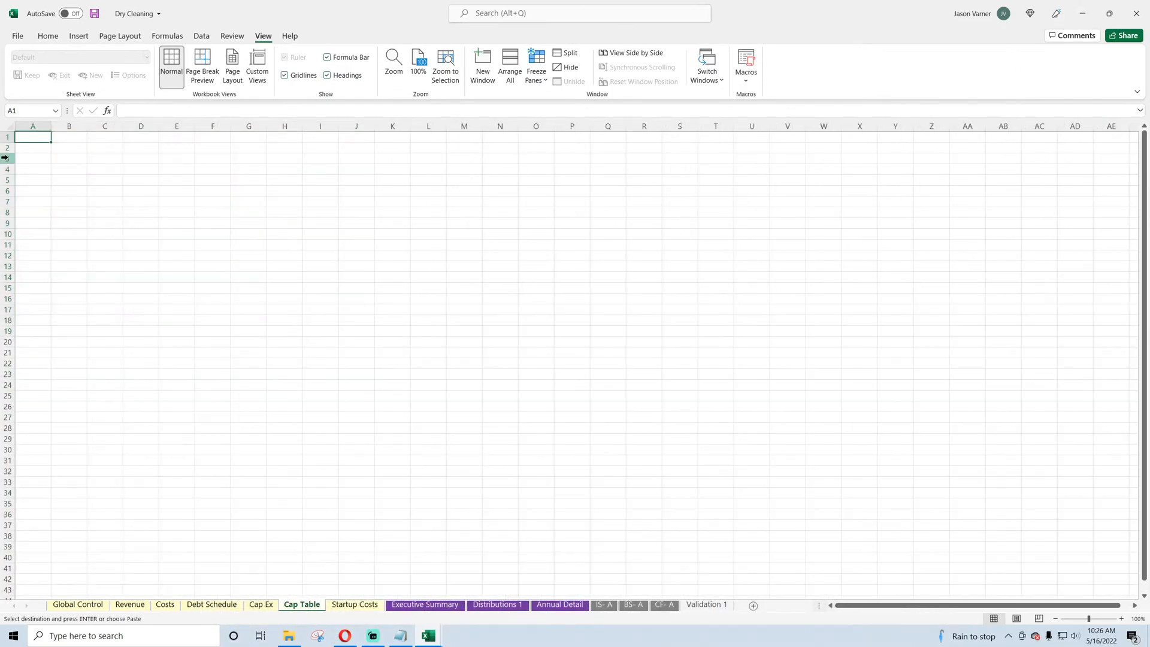
right_click(39, 137)
click(66, 198)
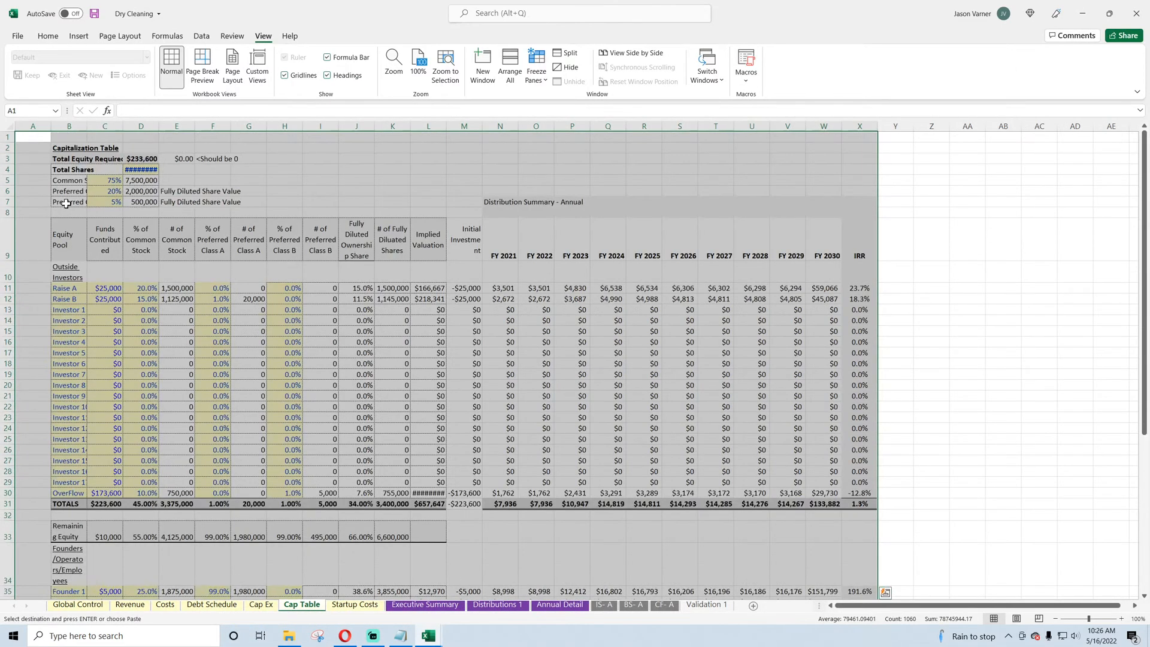
Step: Narrow column A, autofit columns B and D, and hide the gridlines on the Dry Cleaning workbook's Cap Table sheet
click(178, 331)
drag(49, 126, 31, 126)
double_click(69, 126)
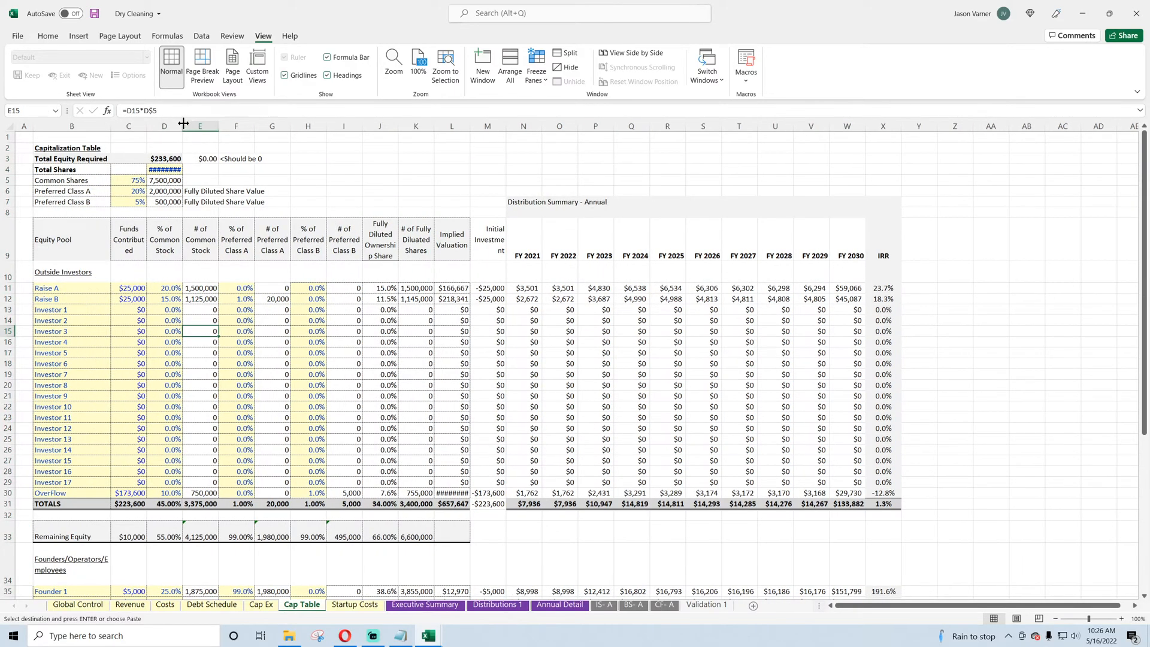
double_click(183, 123)
drag(278, 309, 277, 320)
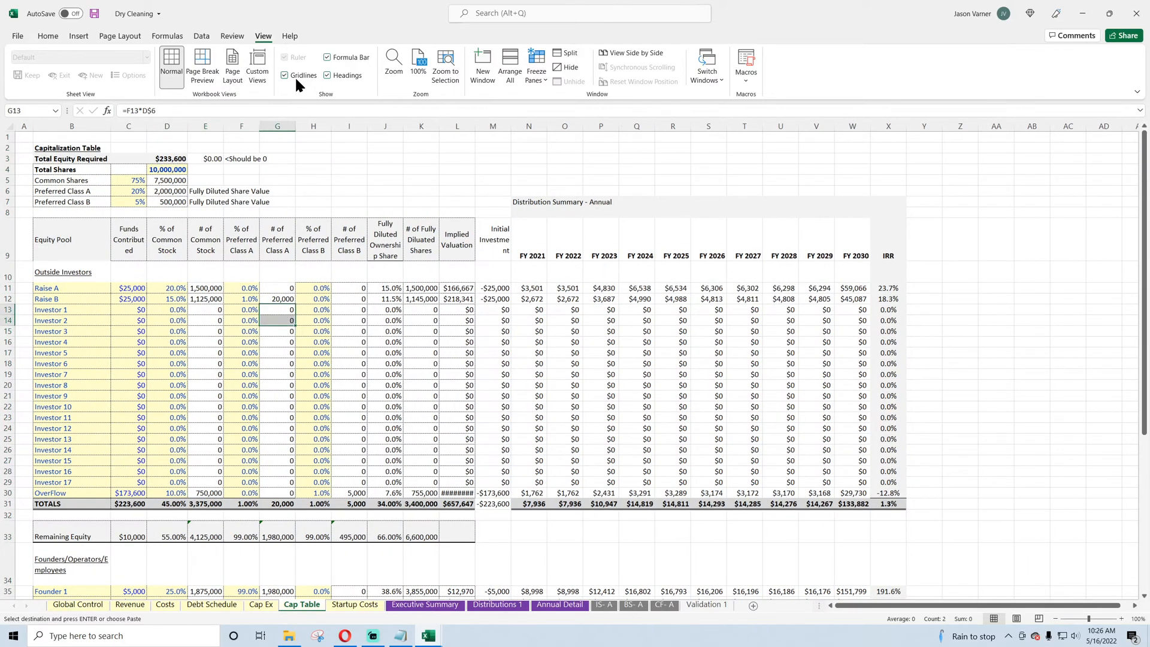
click(286, 76)
click(313, 179)
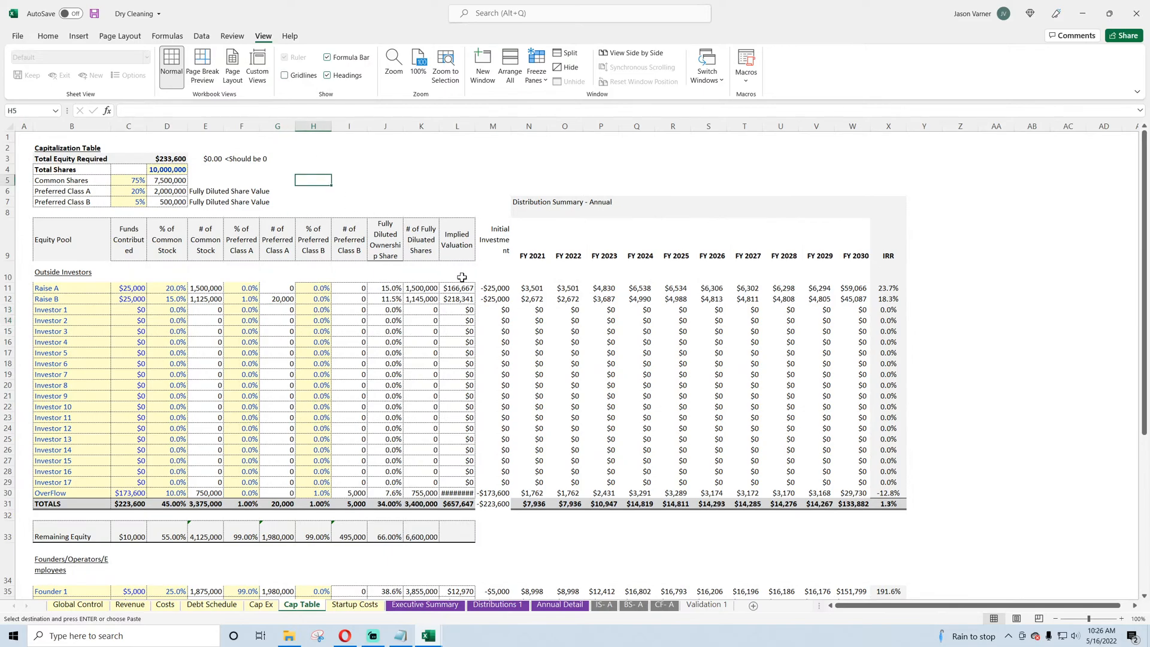
Step: Copy A1:J15 of Food Truck V2's Terminal Value sheet and return to the Dry Cleaning workbook
mouse_move(428, 635)
click(518, 579)
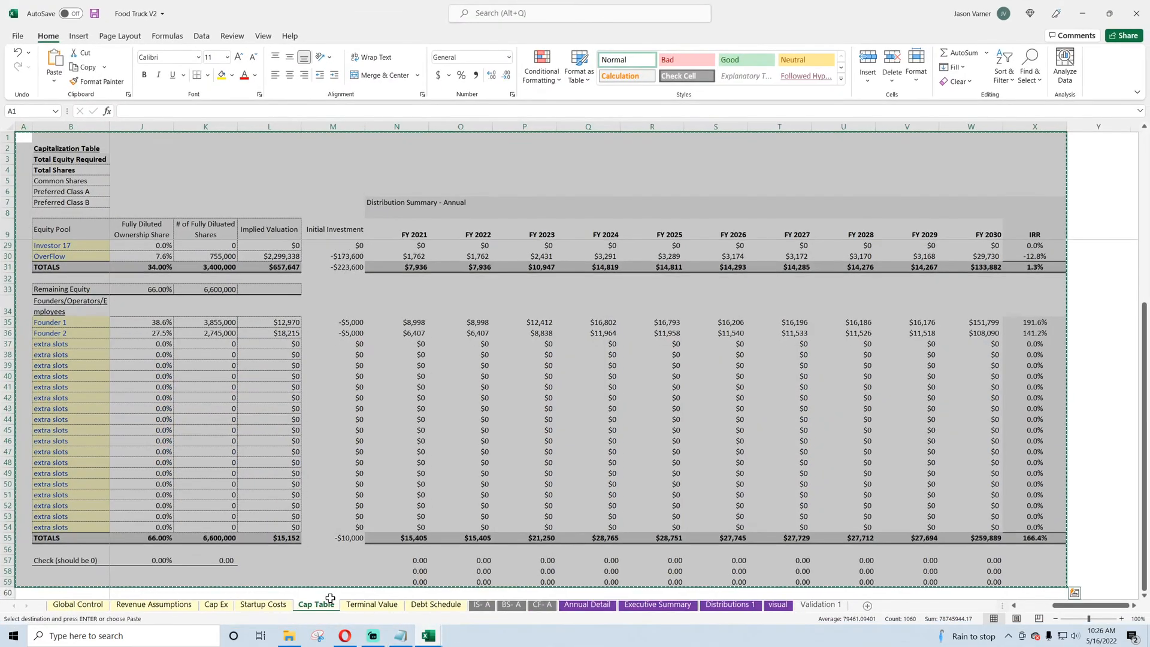
click(216, 604)
click(371, 605)
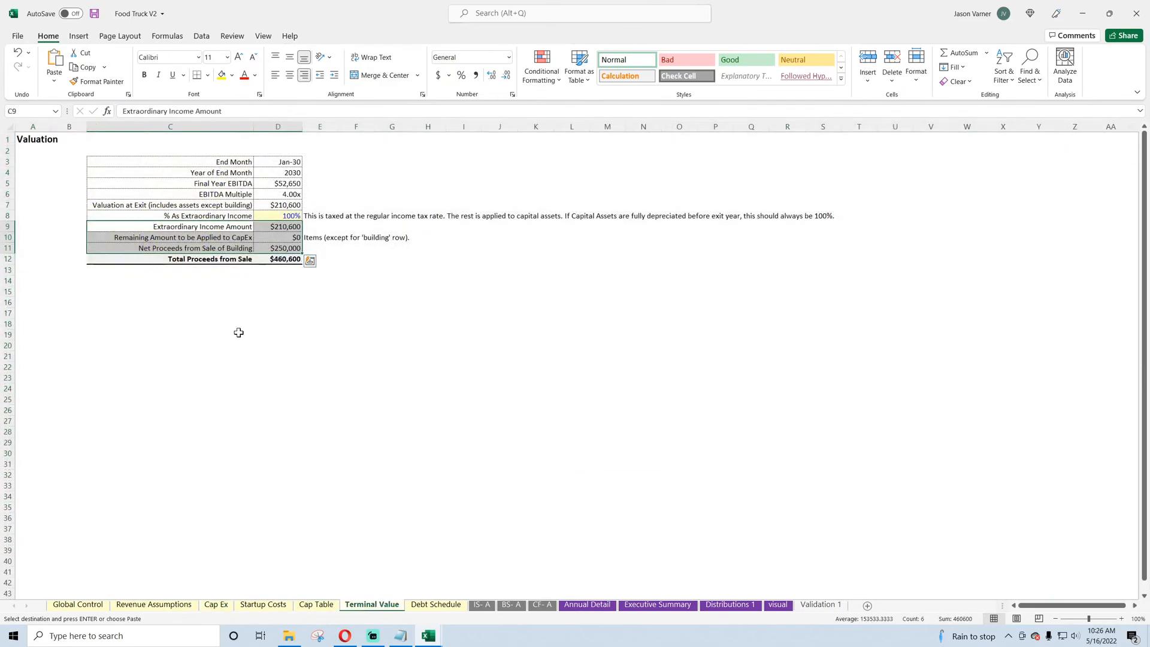
drag(37, 139, 488, 291)
right_click(397, 191)
click(419, 210)
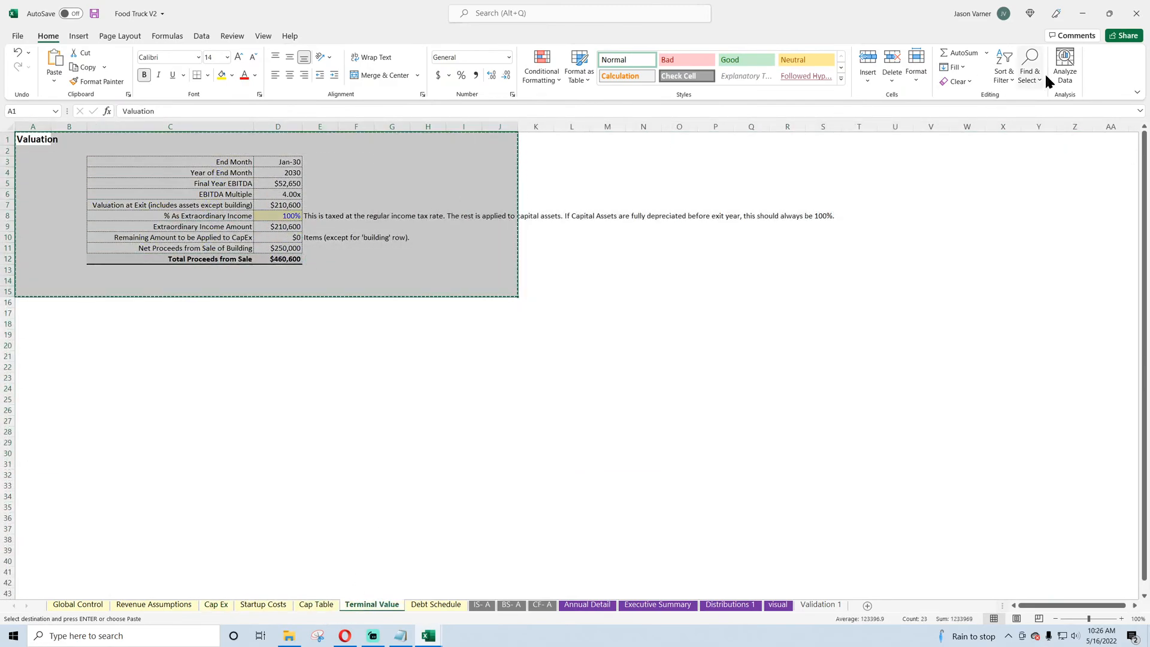
click(1084, 14)
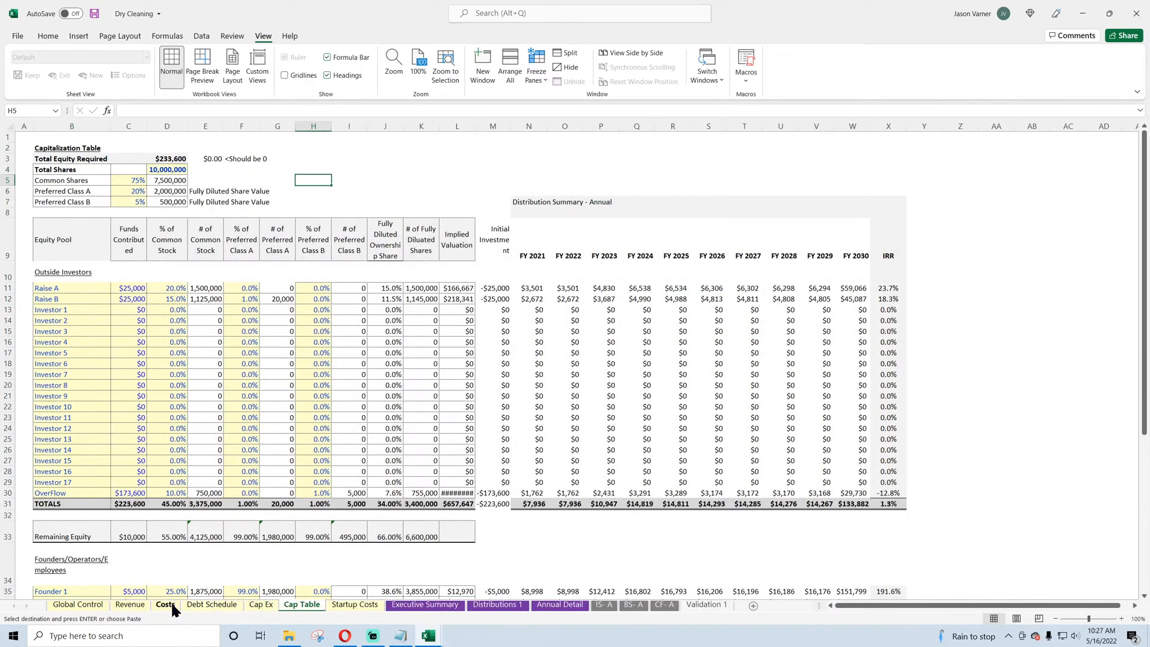
Step: Insert a new sheet after Startup Costs in the Dry Cleaning workbook and name it Terminal Value
click(350, 605)
click(755, 603)
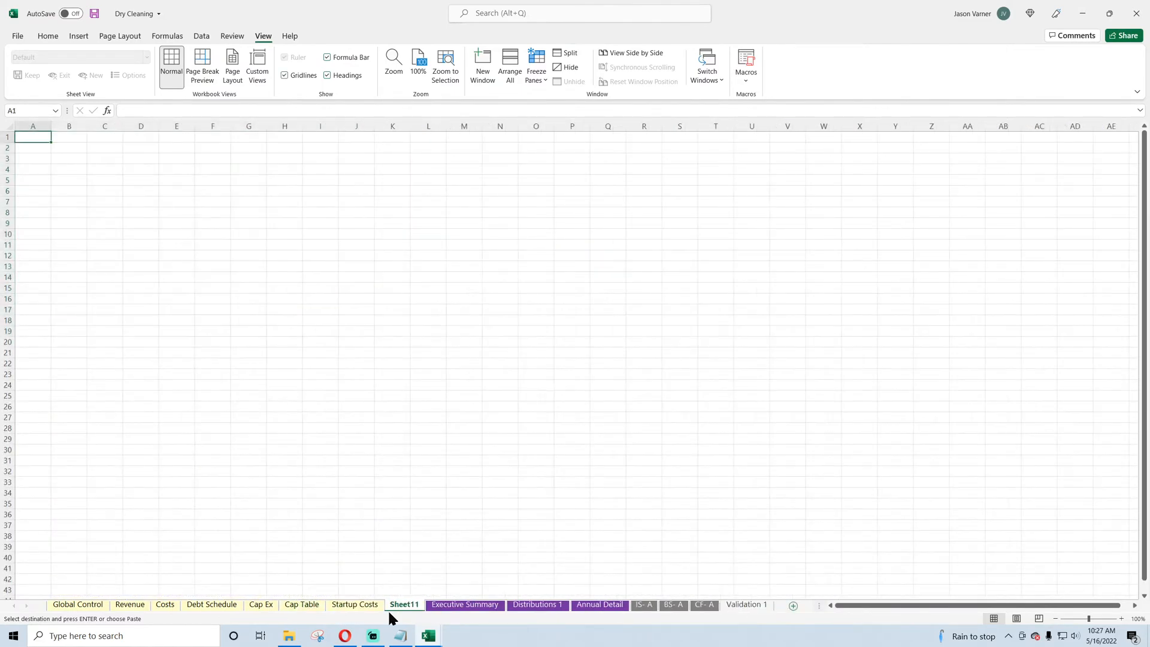
double_click(403, 605)
text(Terminal Value)
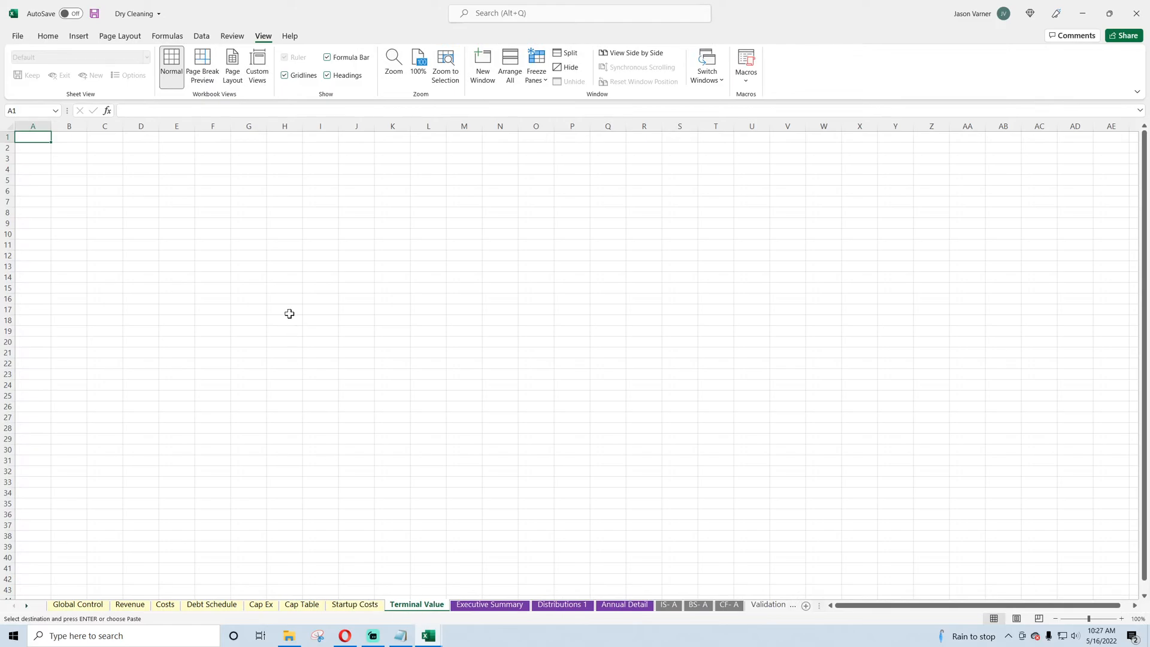
Step: Paste the copied valuation table at A1 of the new Terminal Value sheet and autofit column C
right_click(39, 145)
click(64, 198)
click(213, 367)
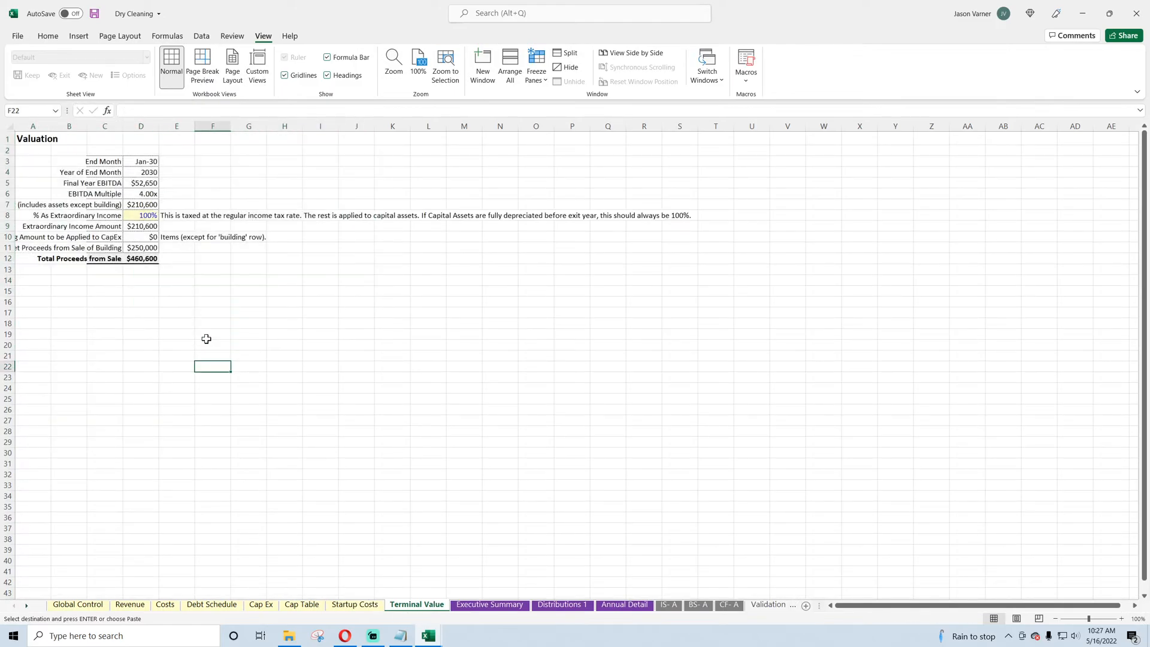
double_click(122, 122)
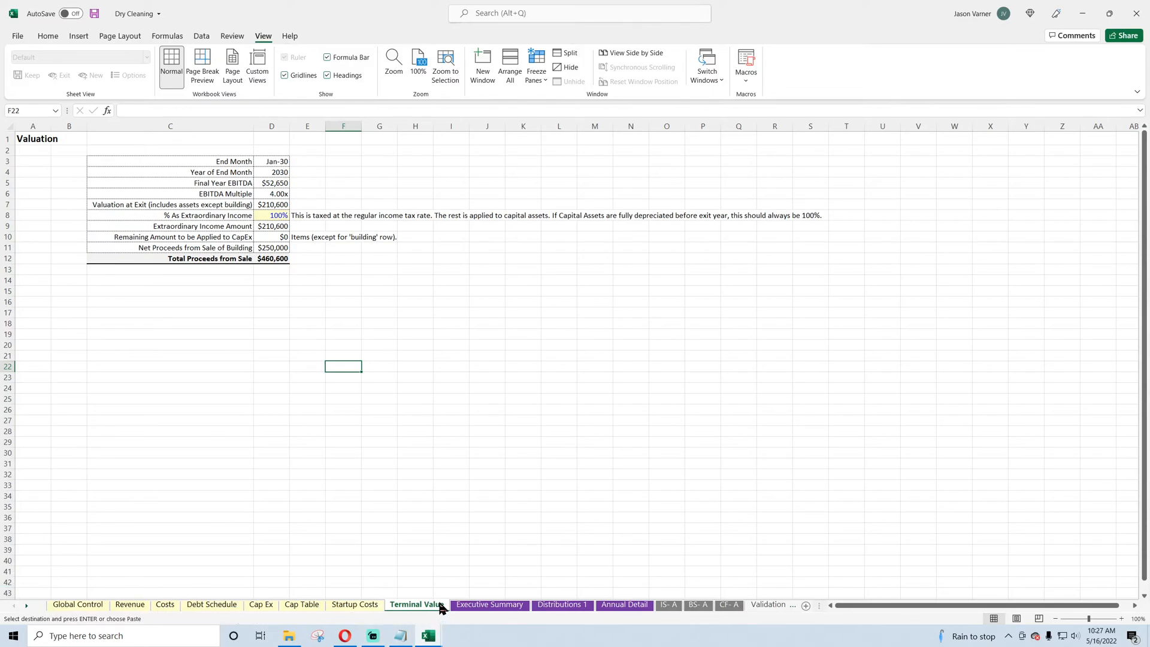
Step: Copy A1:O62 of Food Truck V2's IS- A income statement and paste it at A1 of Dry Cleaning's IS- A sheet
click(428, 634)
click(477, 606)
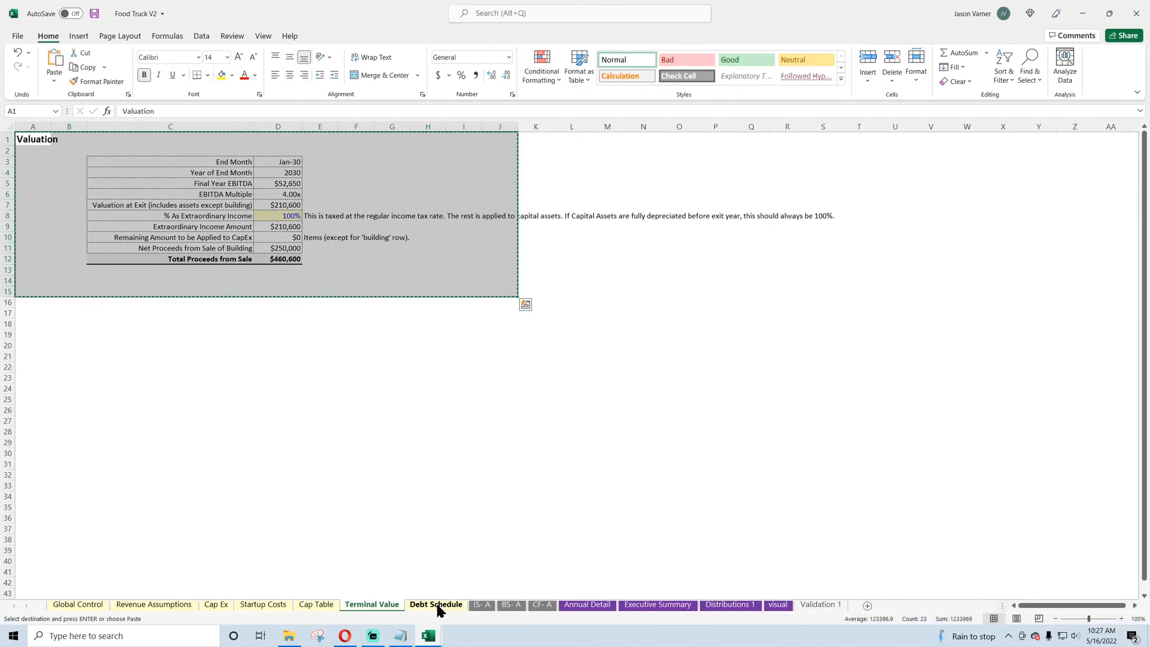
click(476, 605)
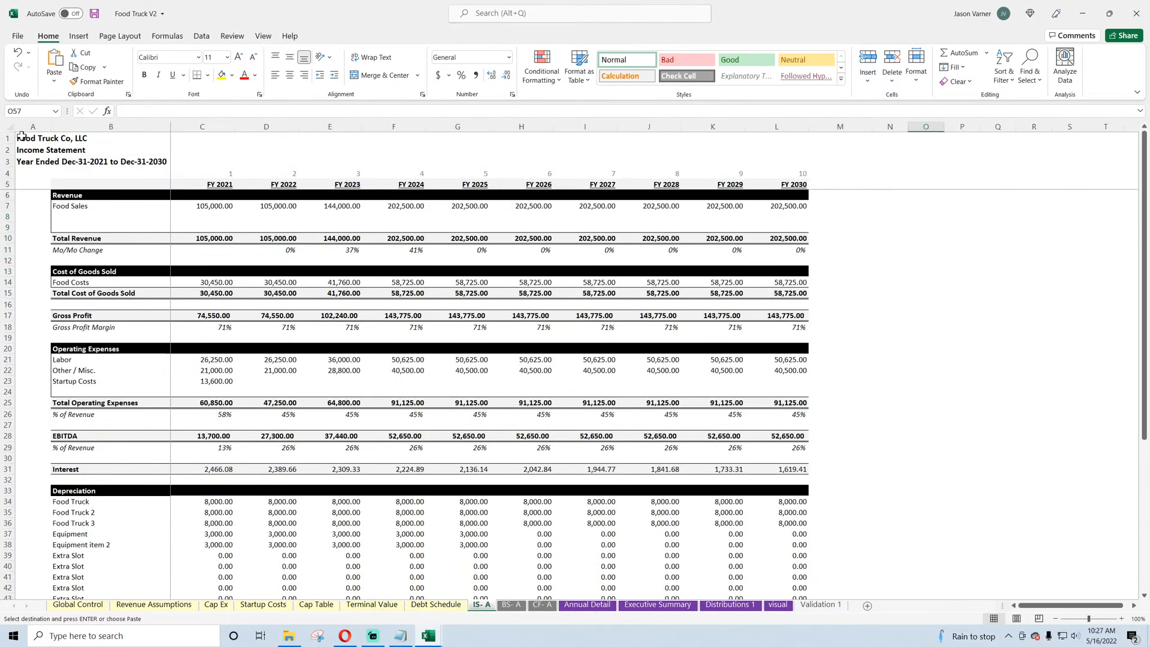
drag(24, 139, 925, 574)
scroll(699, 421, down, 4)
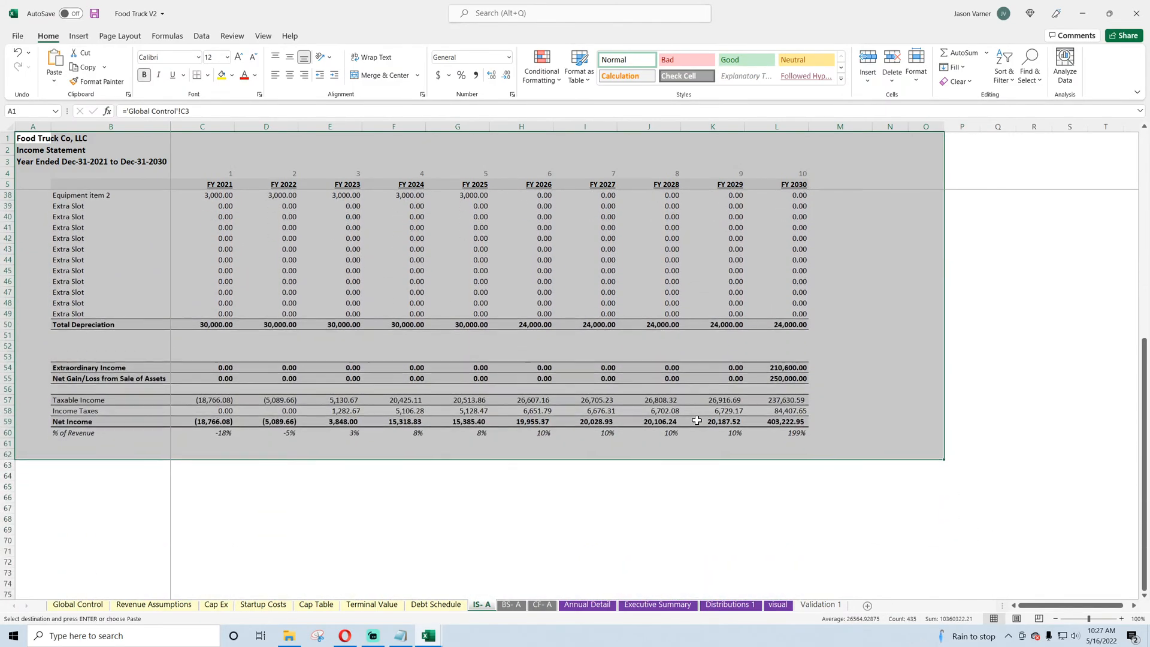
right_click(607, 328)
click(642, 310)
click(1082, 13)
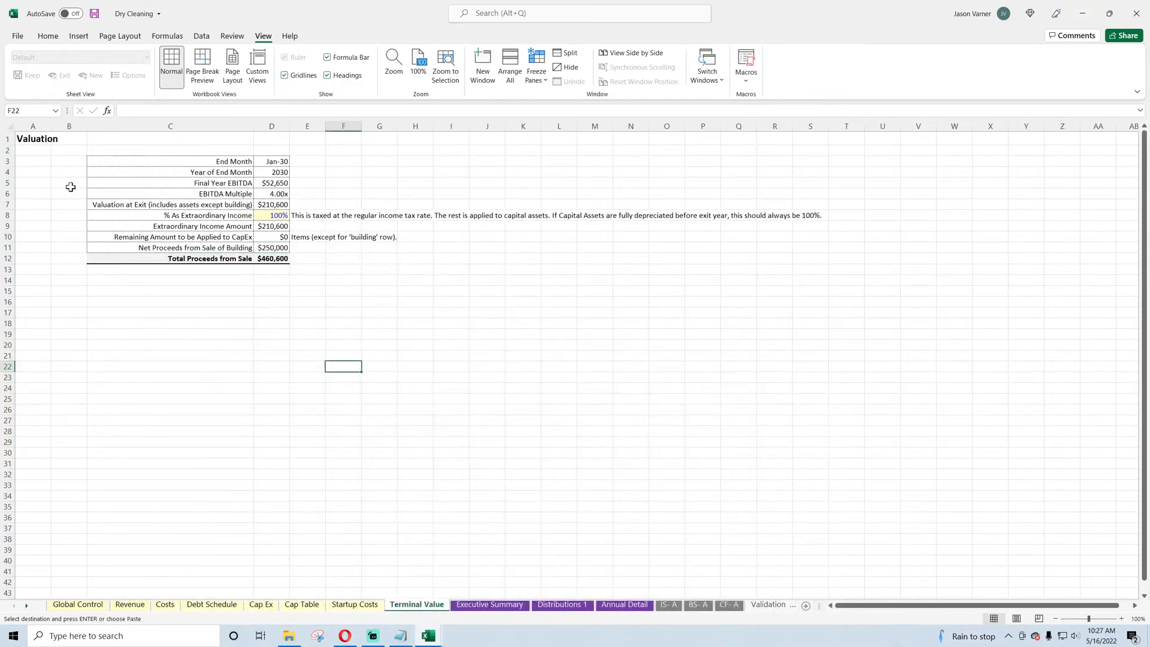
click(669, 604)
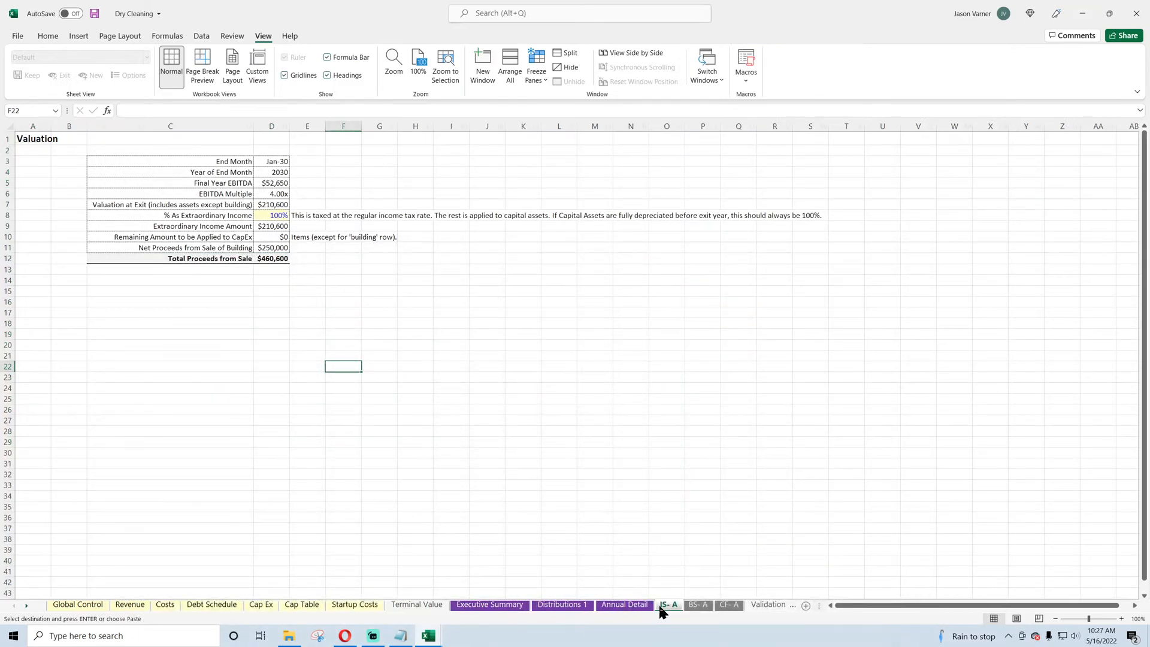
right_click(33, 138)
click(73, 193)
Step: Copy A1:P63 of Food Truck V2's BS- A balance sheet and paste it at A1 of Dry Cleaning's BS- A sheet
mouse_move(428, 636)
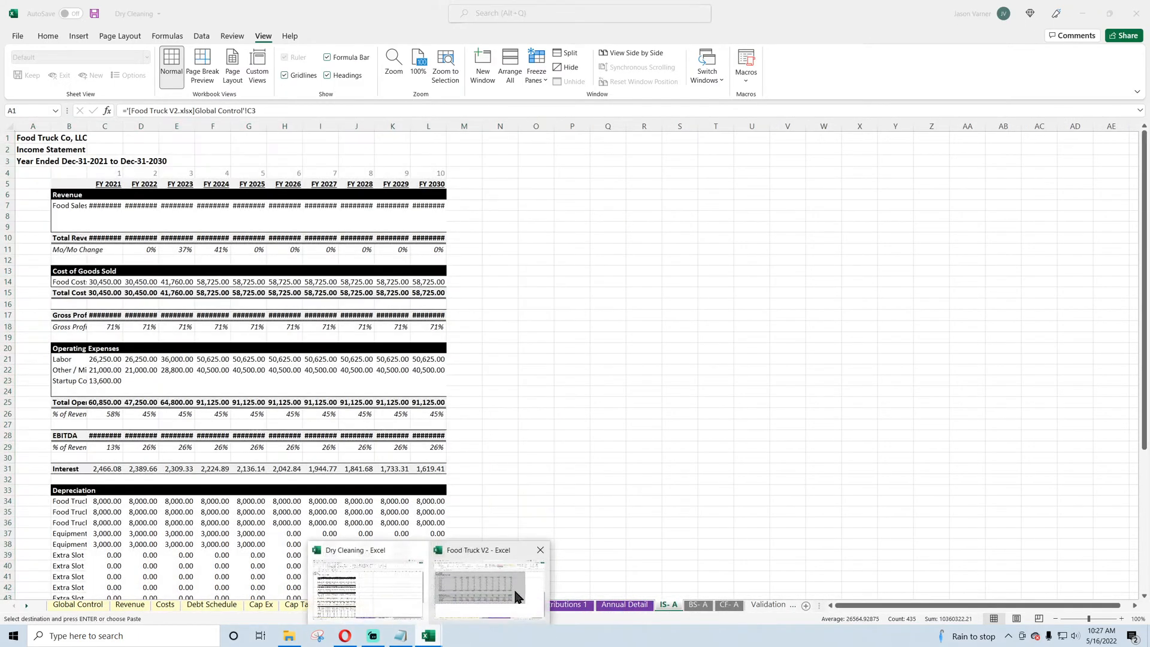
click(519, 587)
click(511, 604)
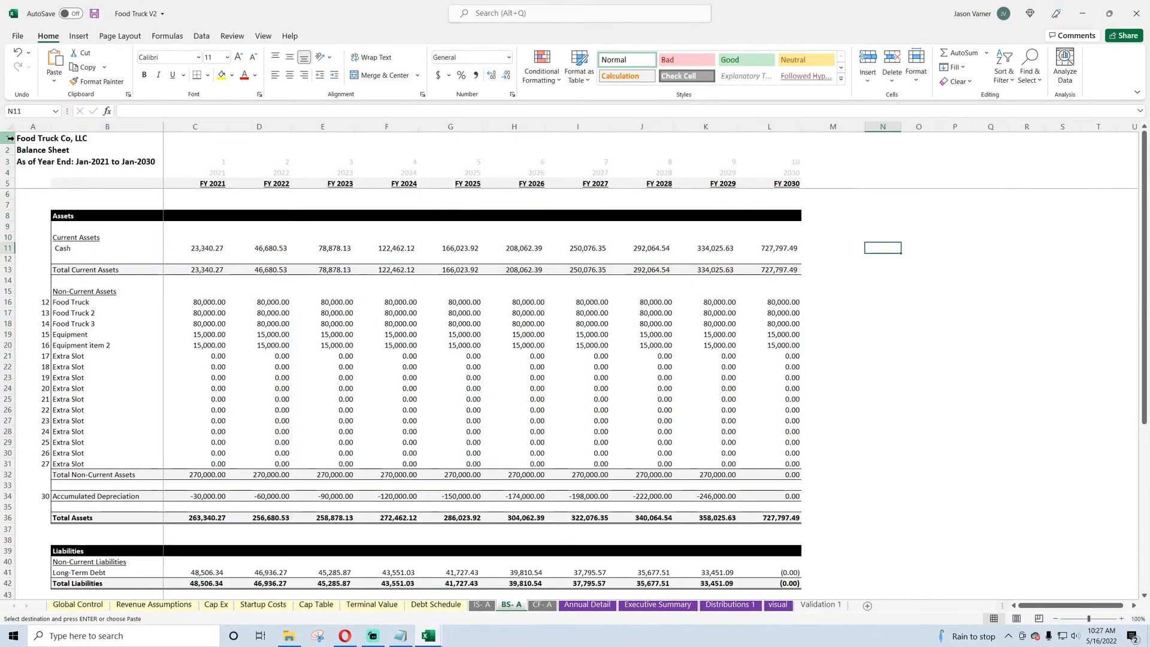
drag(17, 139, 950, 643)
right_click(498, 274)
click(538, 300)
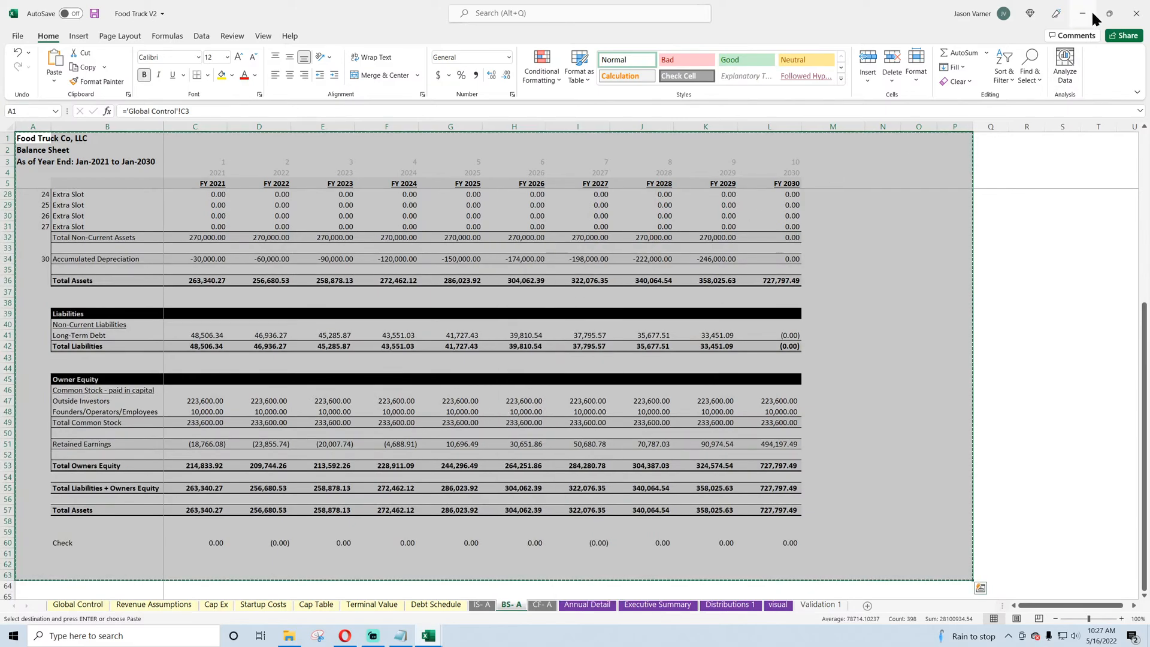
click(1082, 13)
click(697, 605)
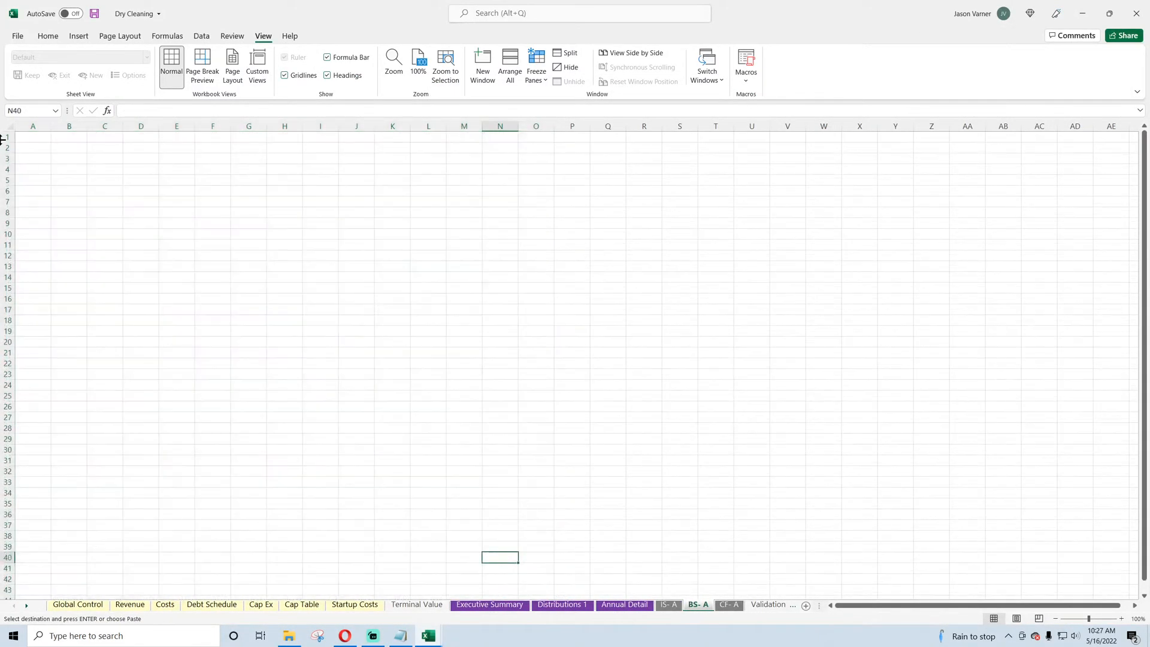
right_click(37, 137)
click(65, 194)
Step: Copy A1:Q34 of Food Truck V2's CF- A cash flow statement and paste it at A1 of Dry Cleaning's CF- A sheet
click(428, 635)
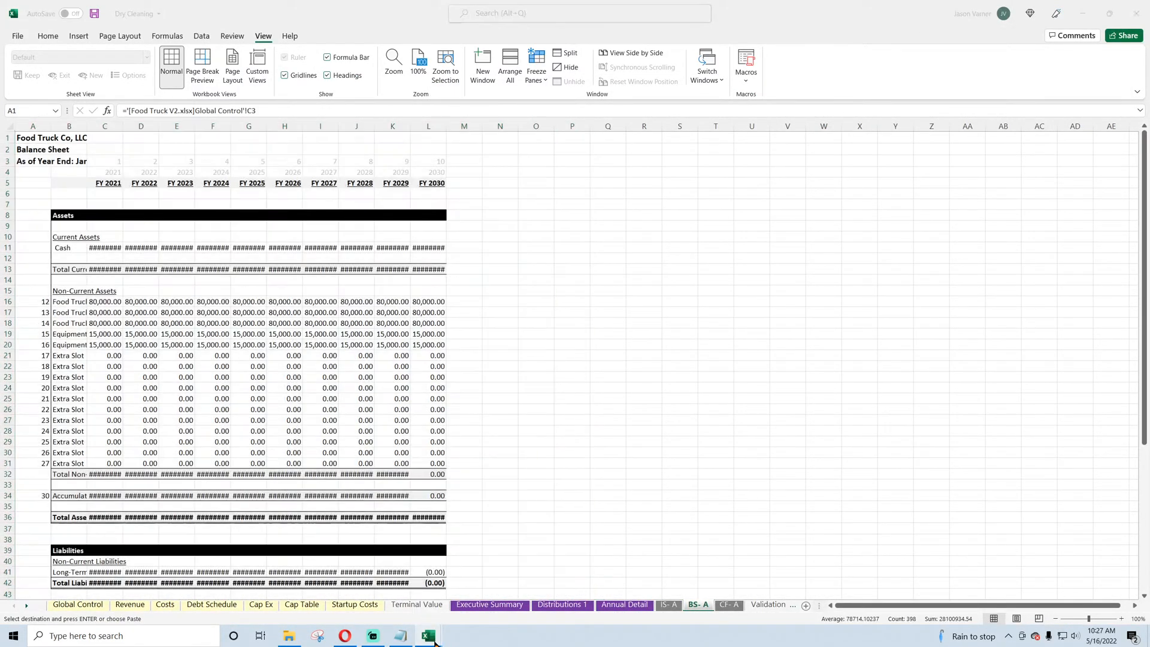
click(506, 591)
click(542, 604)
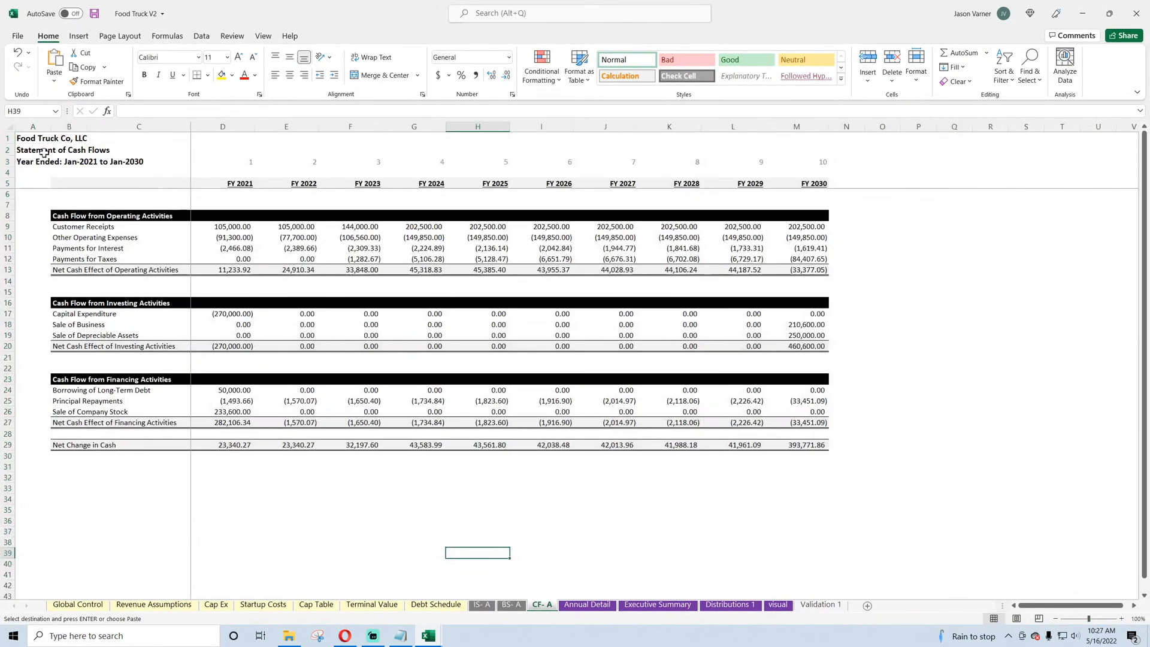
drag(22, 137, 967, 502)
right_click(631, 287)
click(698, 298)
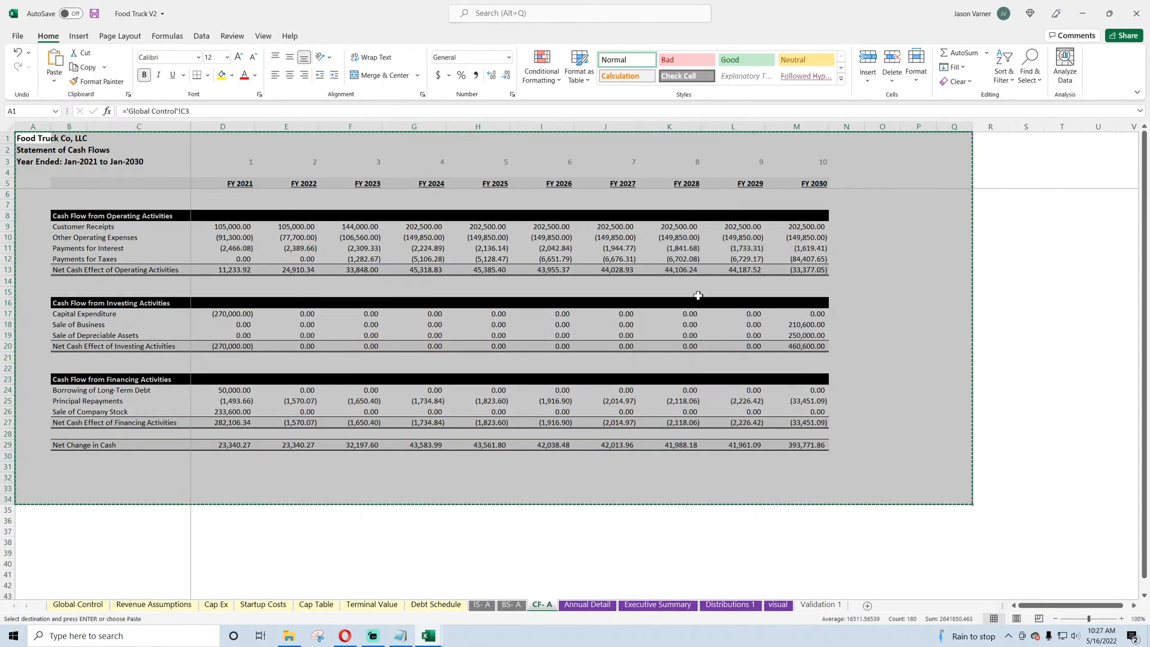
click(1082, 13)
click(728, 605)
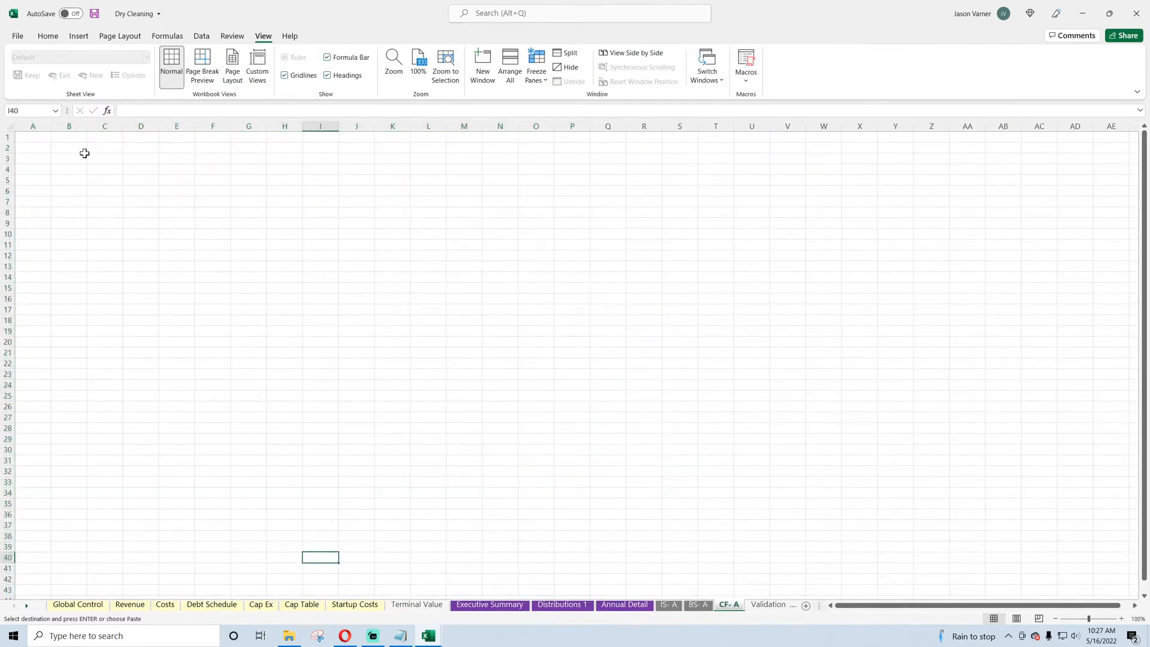
right_click(36, 138)
click(62, 195)
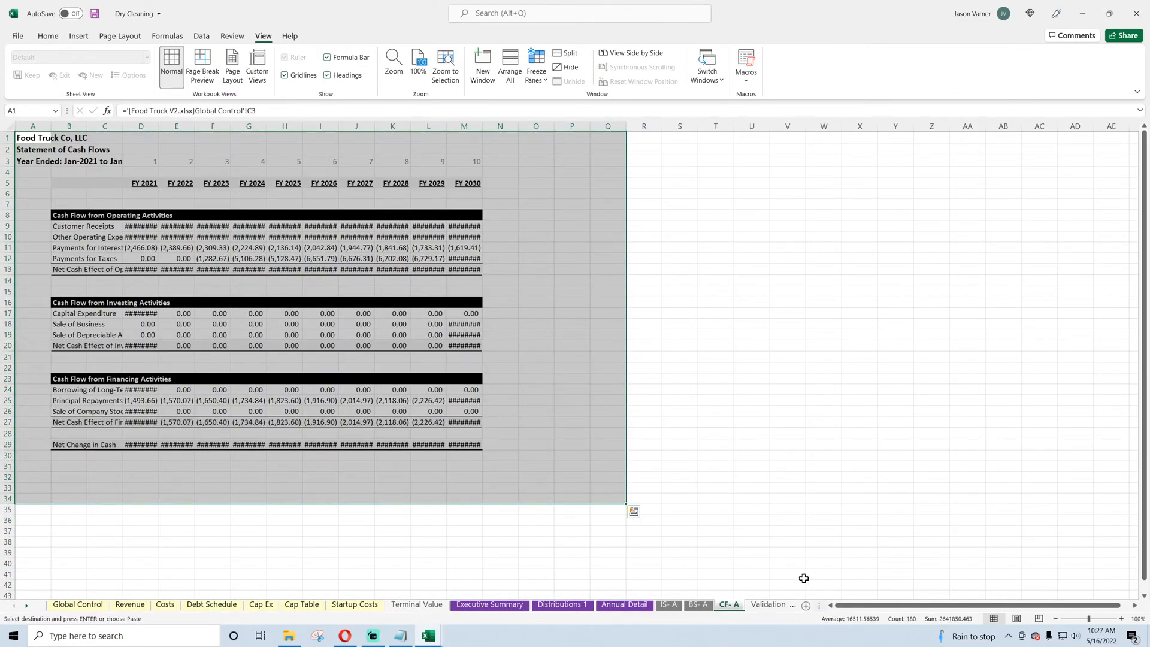
Step: Copy A1:M56 of Food Truck V2's Executive Summary and paste it at A1 of Dry Cleaning's Executive Summary sheet
click(617, 605)
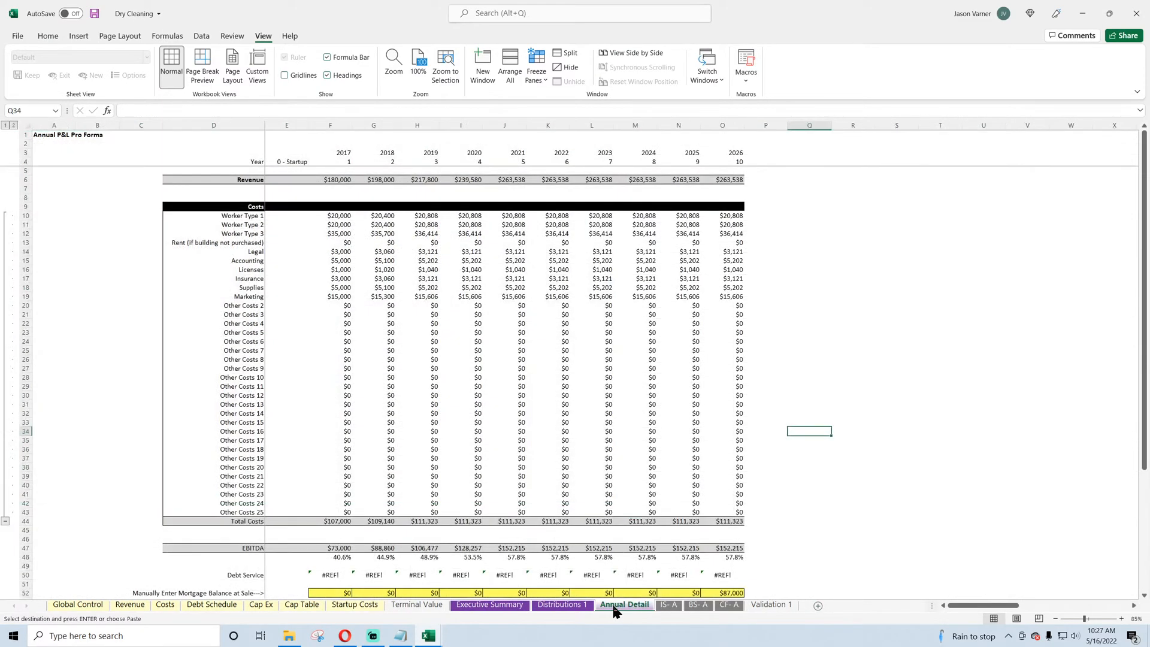
click(562, 604)
click(490, 604)
mouse_move(428, 636)
click(506, 601)
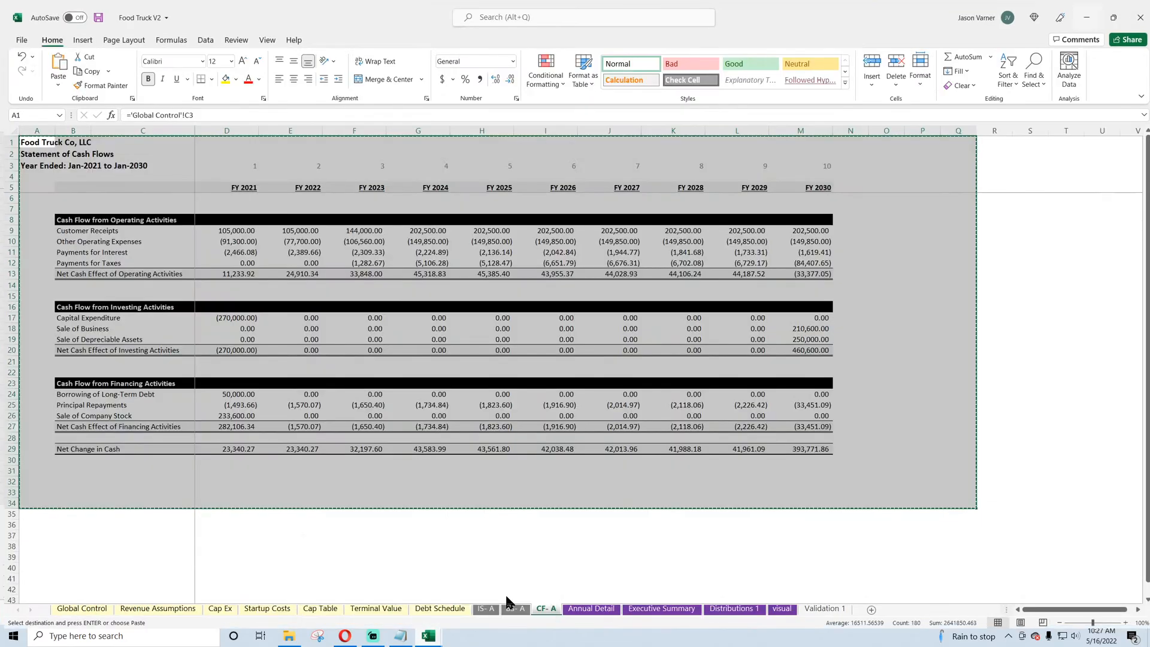
click(658, 605)
drag(43, 155, 886, 574)
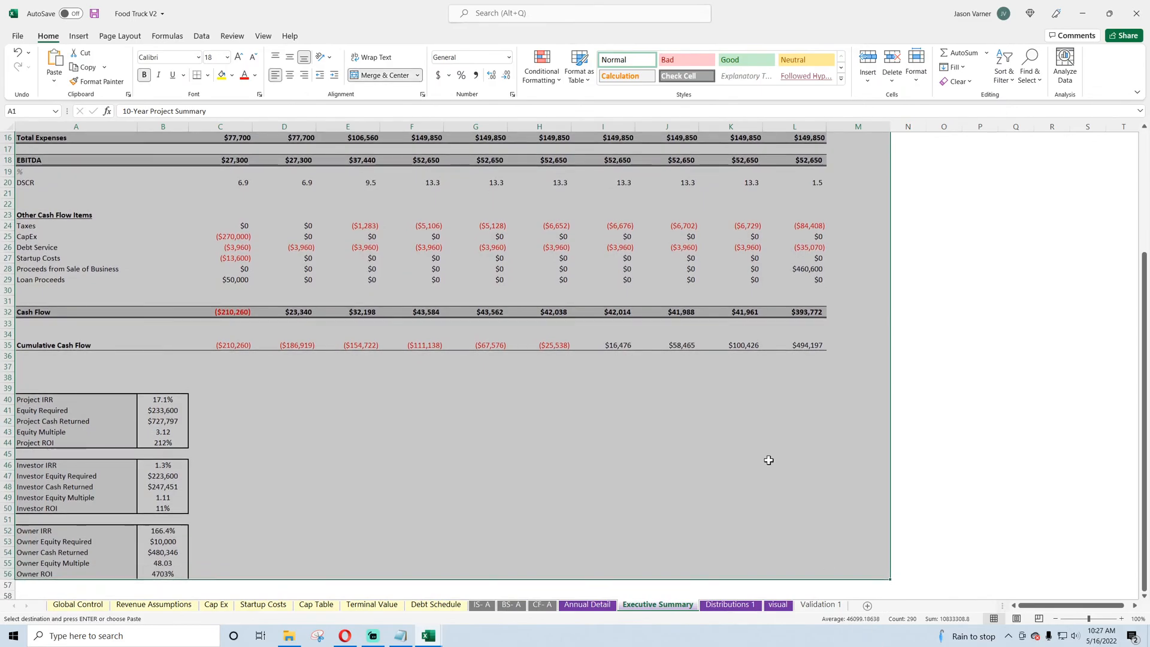
right_click(668, 283)
click(718, 302)
scroll(419, 360, up, 5)
key(alt+Tab)
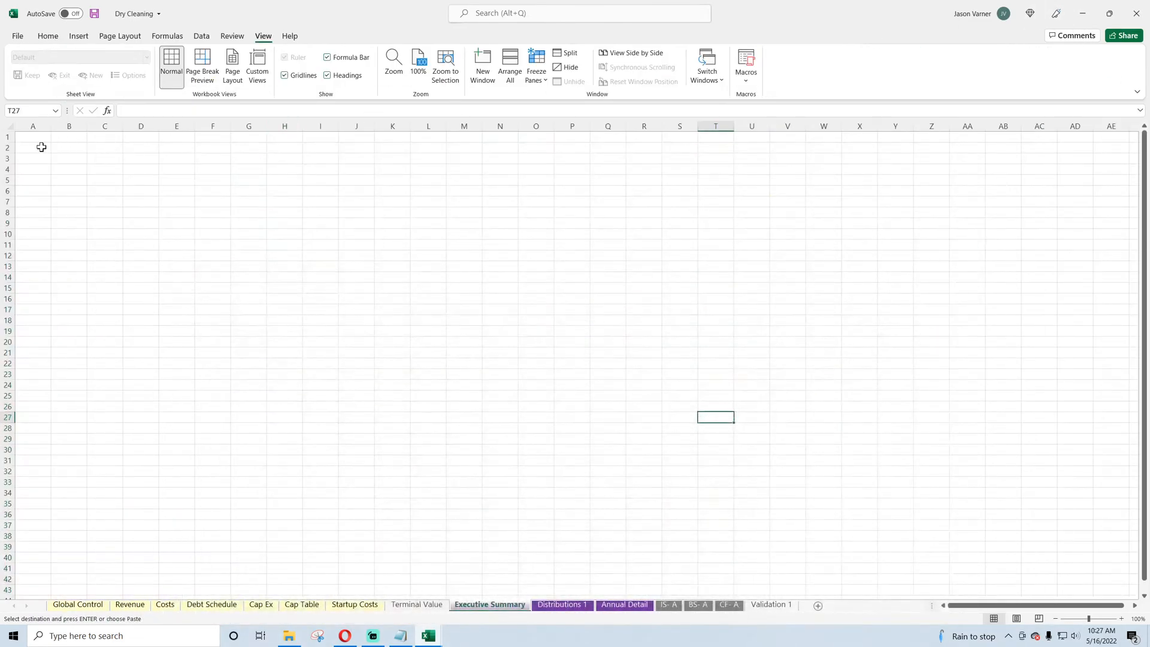
right_click(39, 138)
click(59, 196)
Step: Copy A1:M40 of Food Truck V2's Distributions 1 sheet and paste it at A1 of Dry Cleaning's Distributions 1 sheet
click(428, 635)
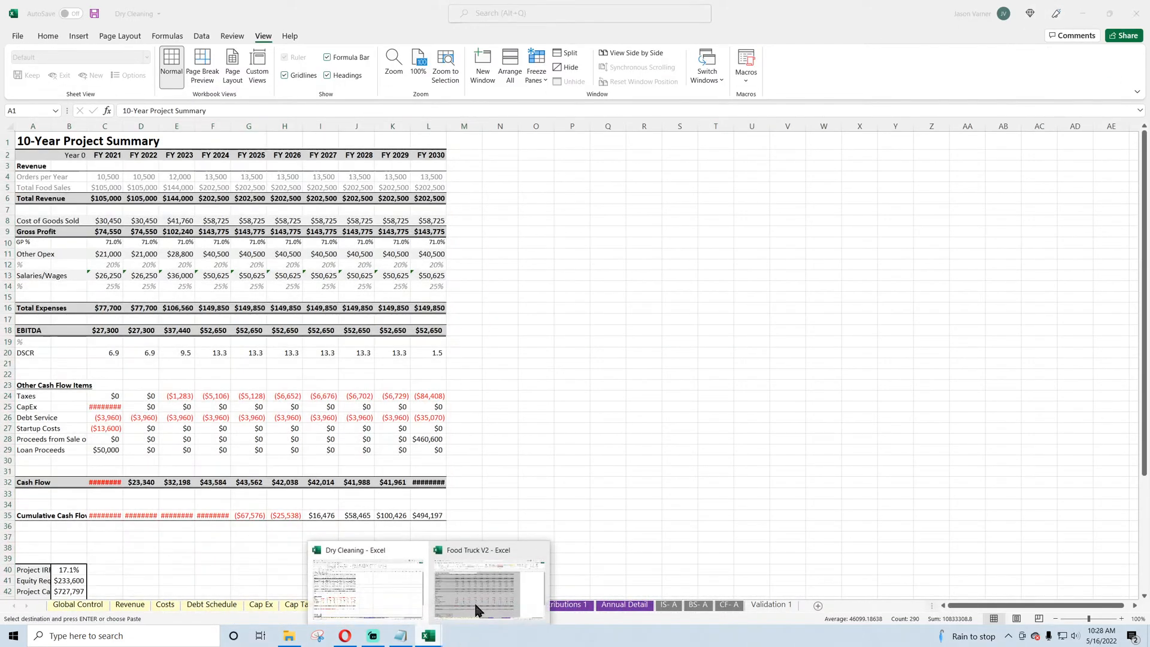
click(487, 591)
click(724, 604)
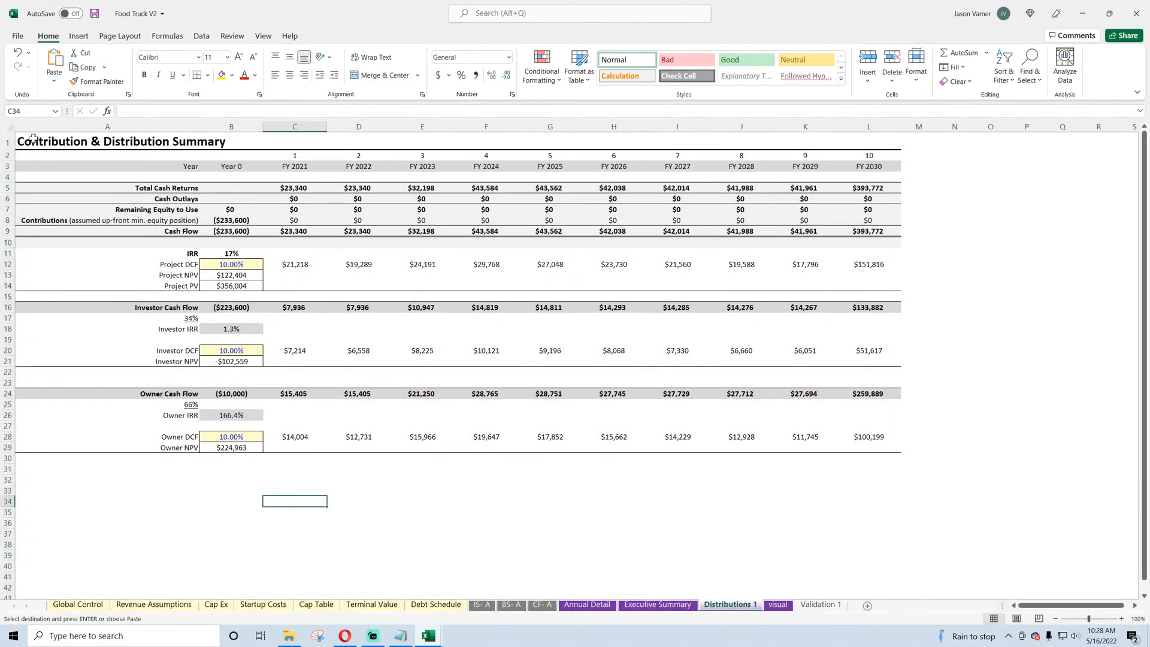
drag(33, 138, 934, 568)
right_click(558, 248)
click(601, 275)
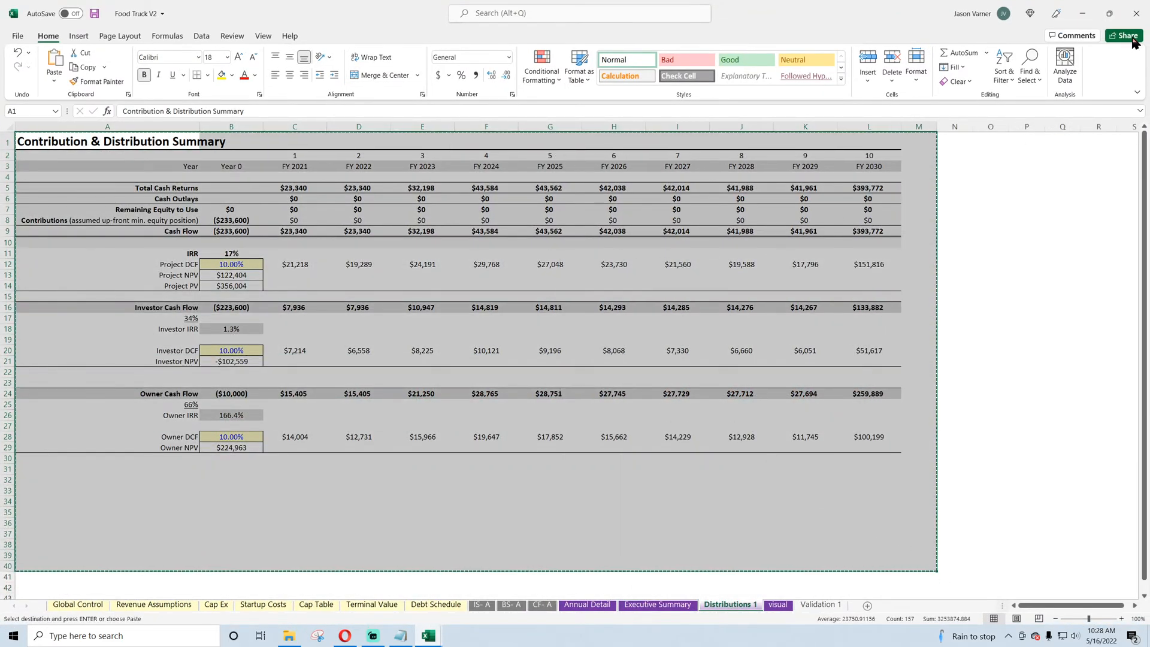
click(1082, 14)
click(559, 606)
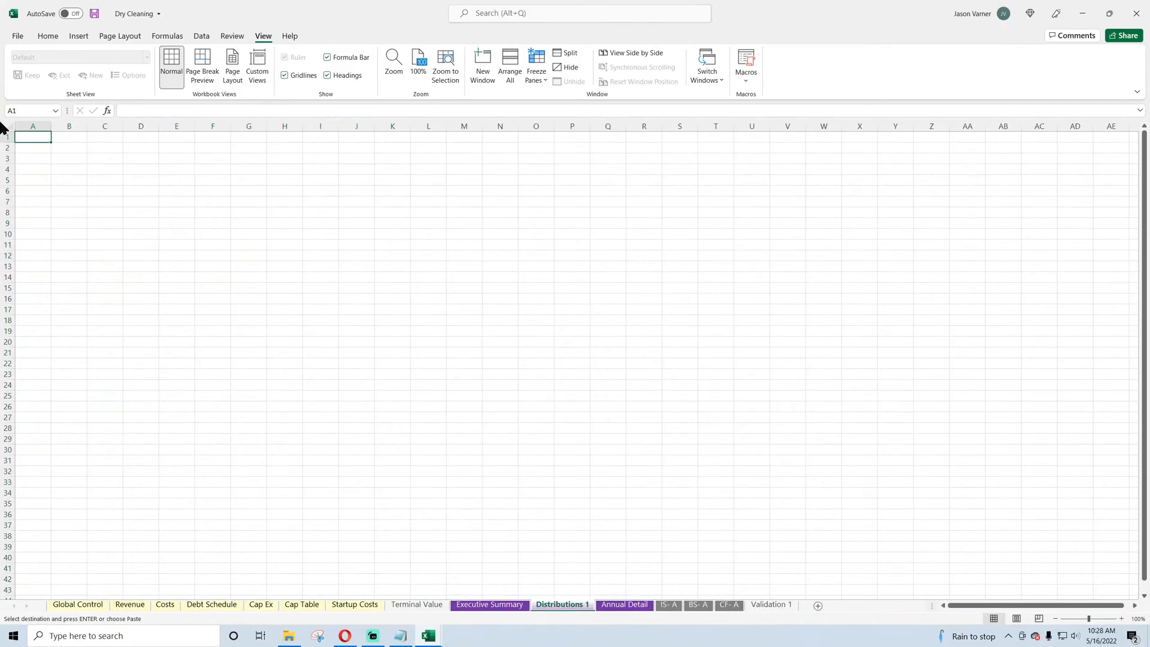
right_click(32, 137)
click(62, 200)
click(627, 393)
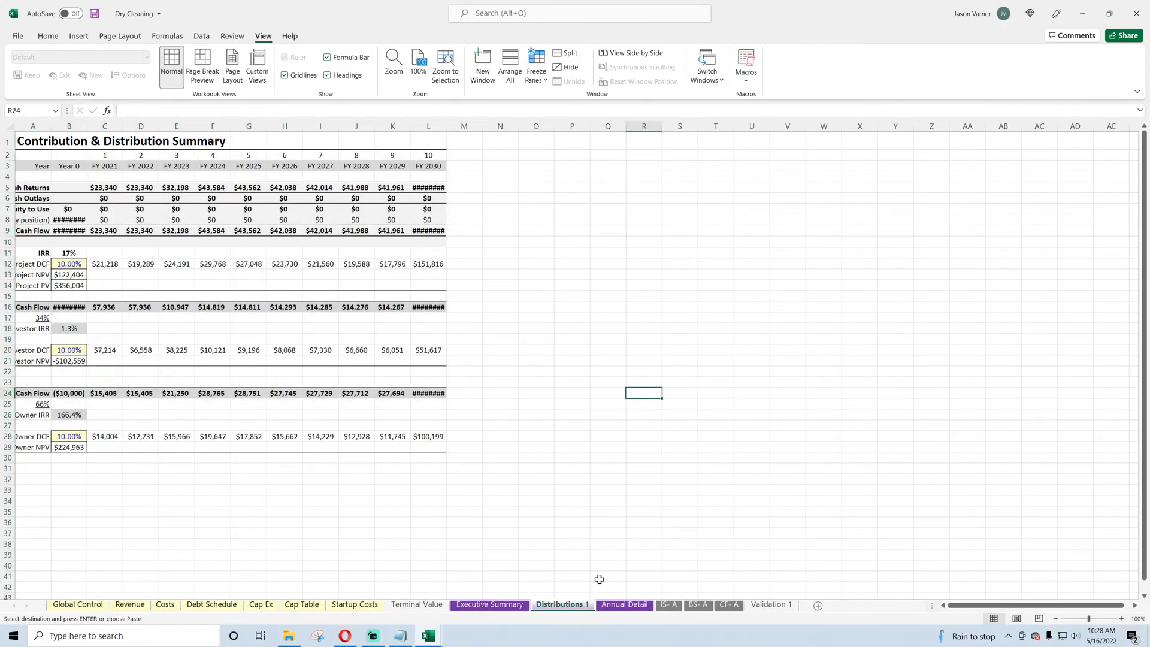
Step: Color the Terminal Value sheet tab light yellow like the other assumption sheets
click(624, 605)
click(556, 605)
click(490, 604)
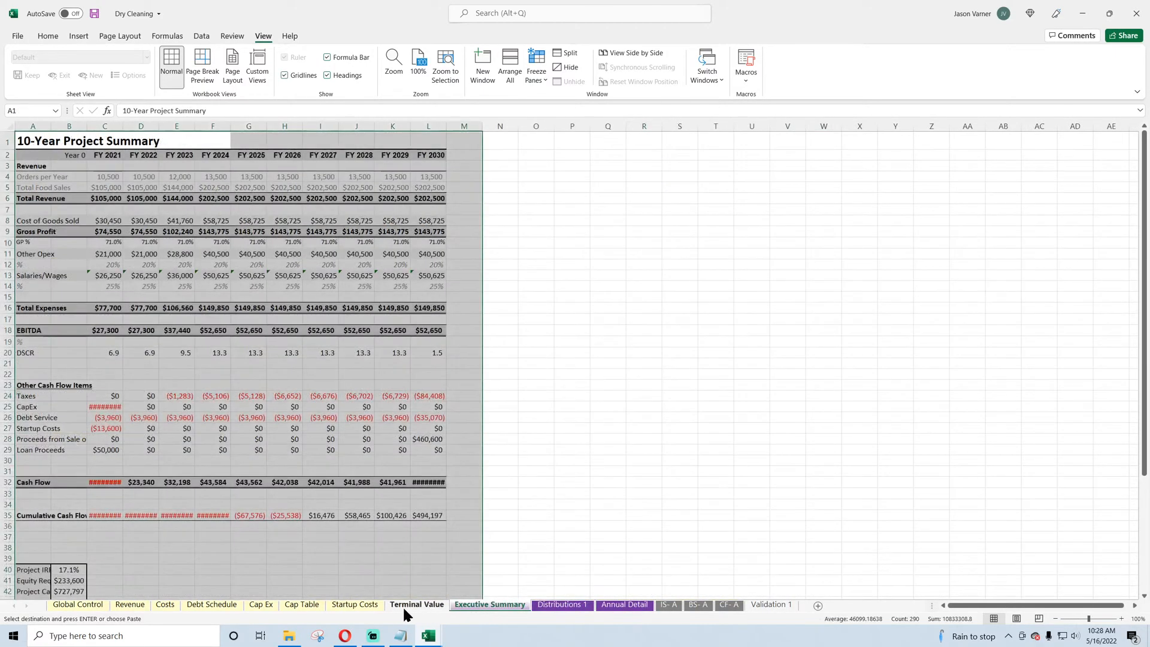
right_click(402, 605)
mouse_move(440, 542)
click(491, 577)
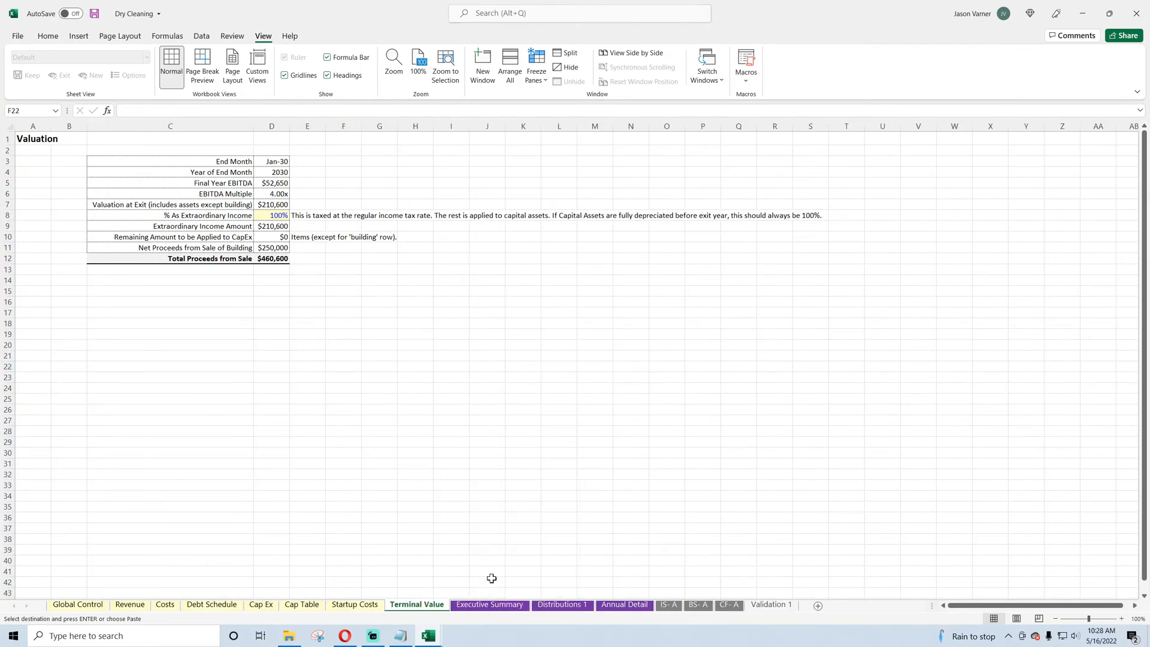
Step: Return to Dry Cleaning's Global Control sheet and save the workbook
click(80, 605)
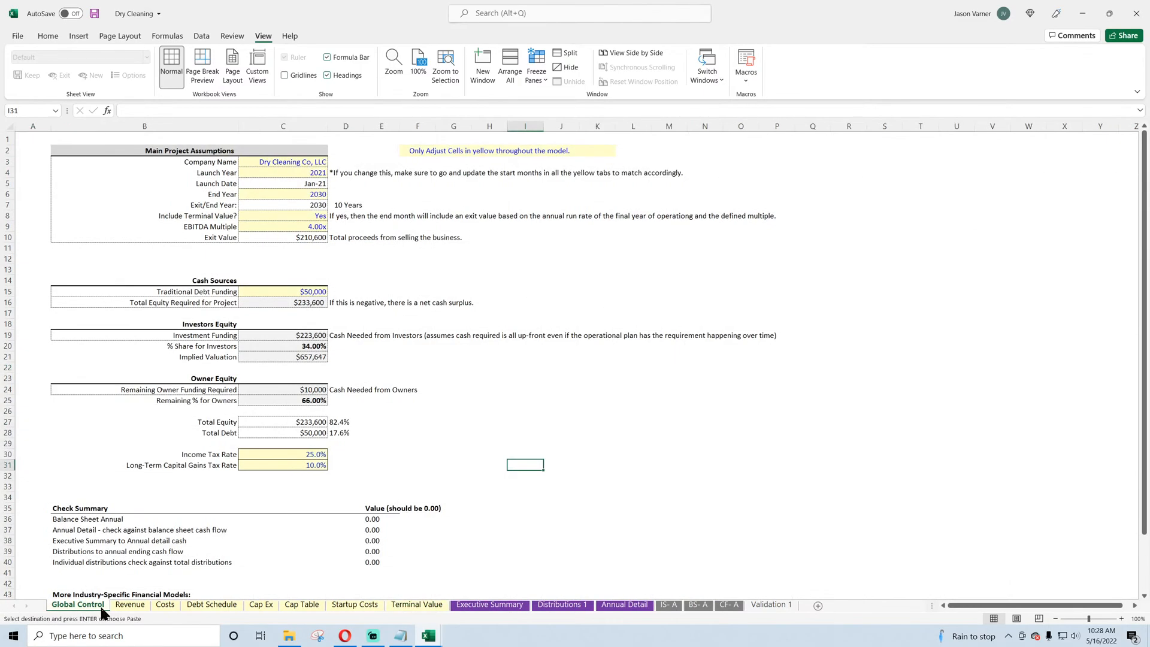
mouse_move(428, 635)
click(480, 592)
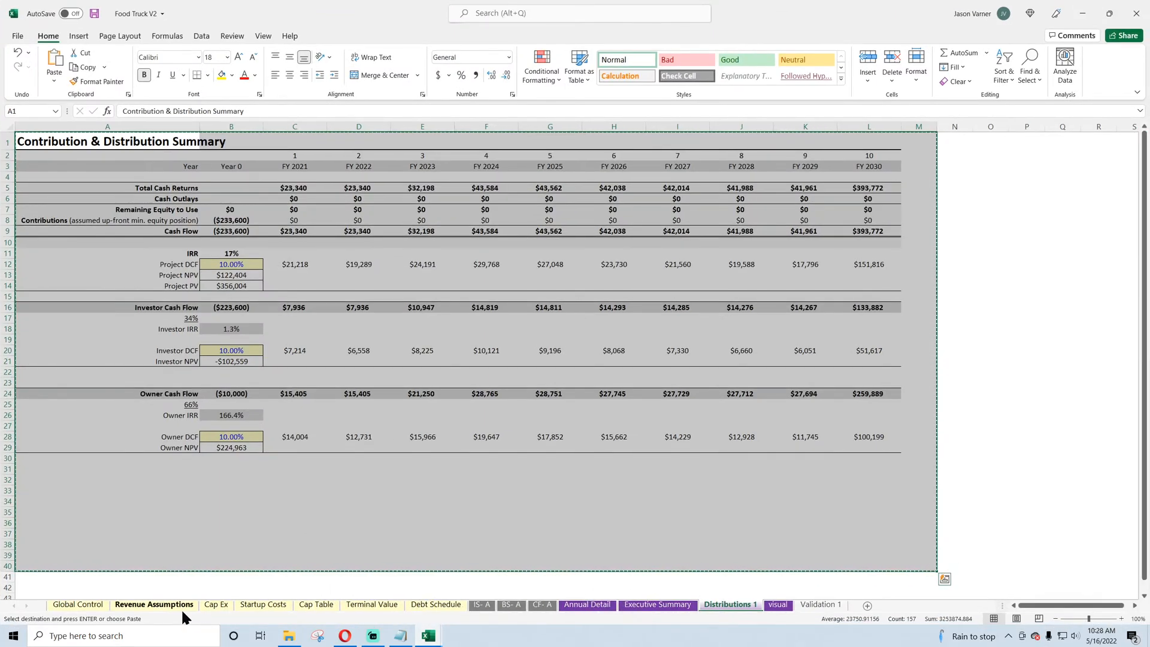
click(1078, 18)
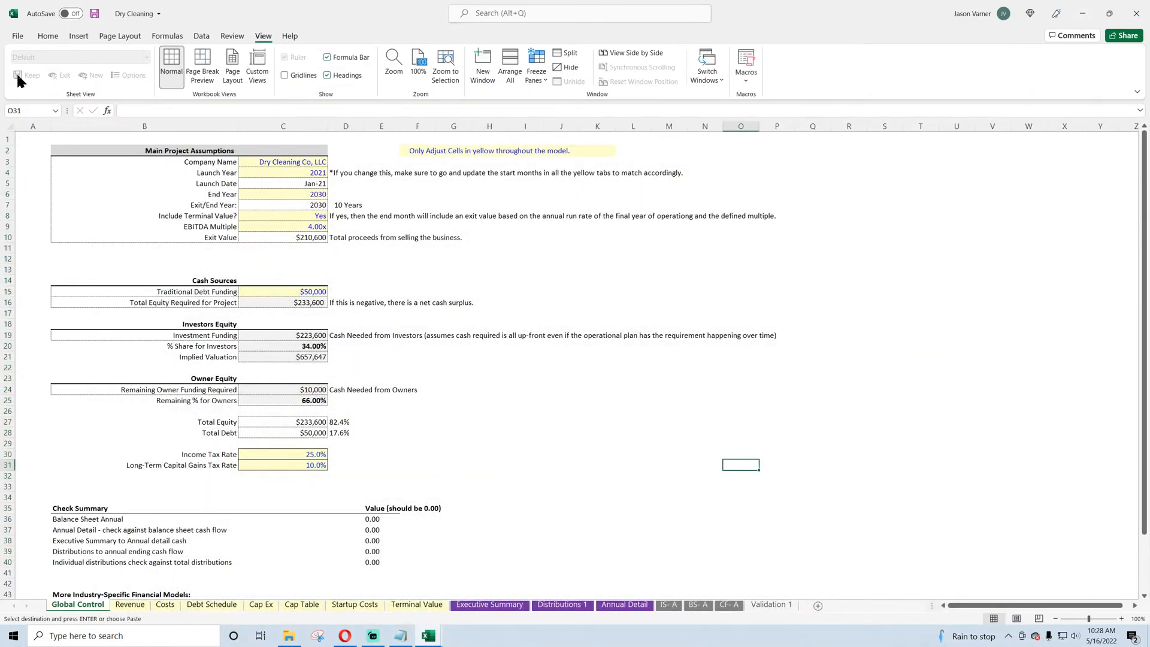
click(94, 13)
key(Left)
key(Left)
key(Left)
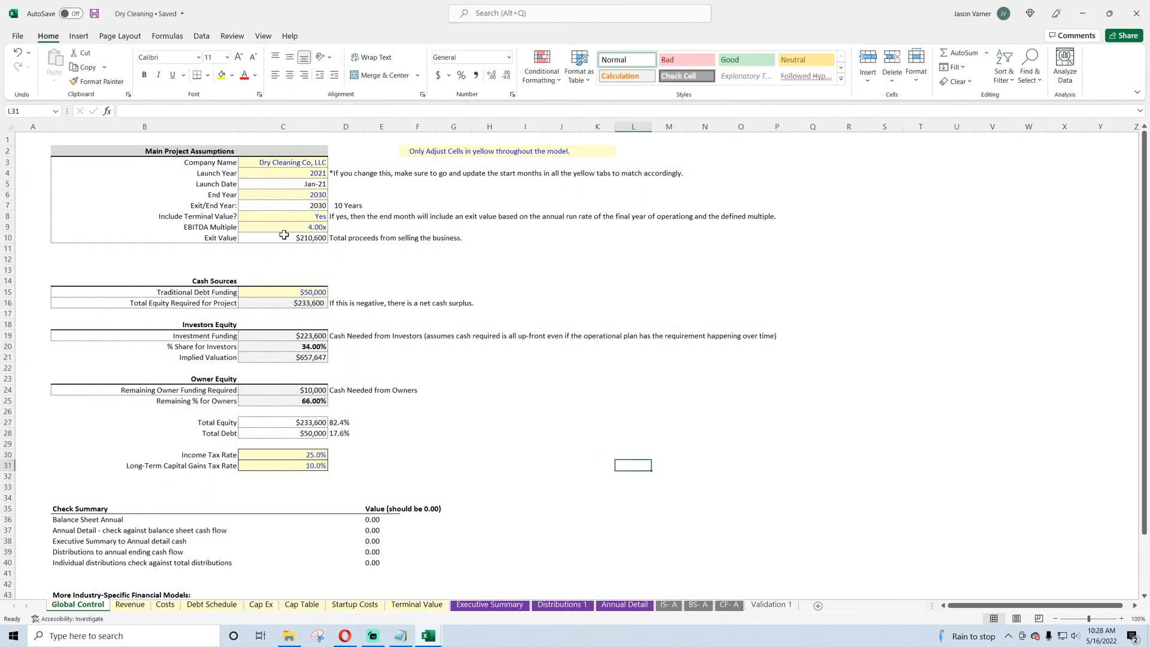
Step: Open Find and Replace and copy the text [Food Truck V2.xlsx] from the Exit Value formula in C10
click(271, 237)
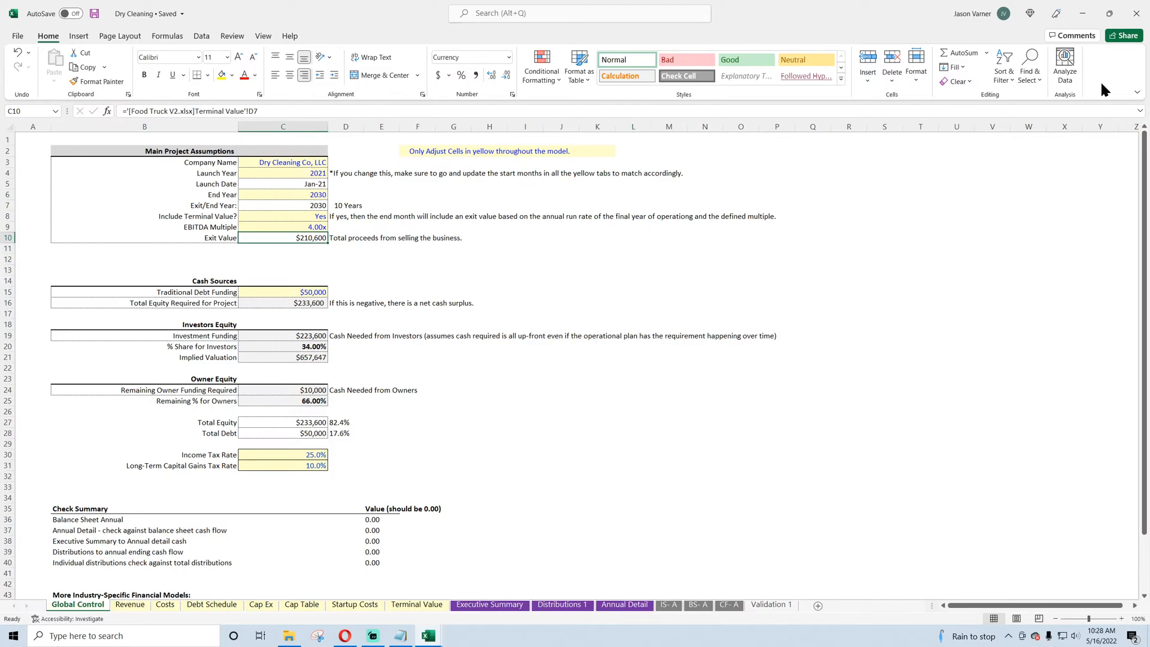
click(1003, 72)
click(1029, 72)
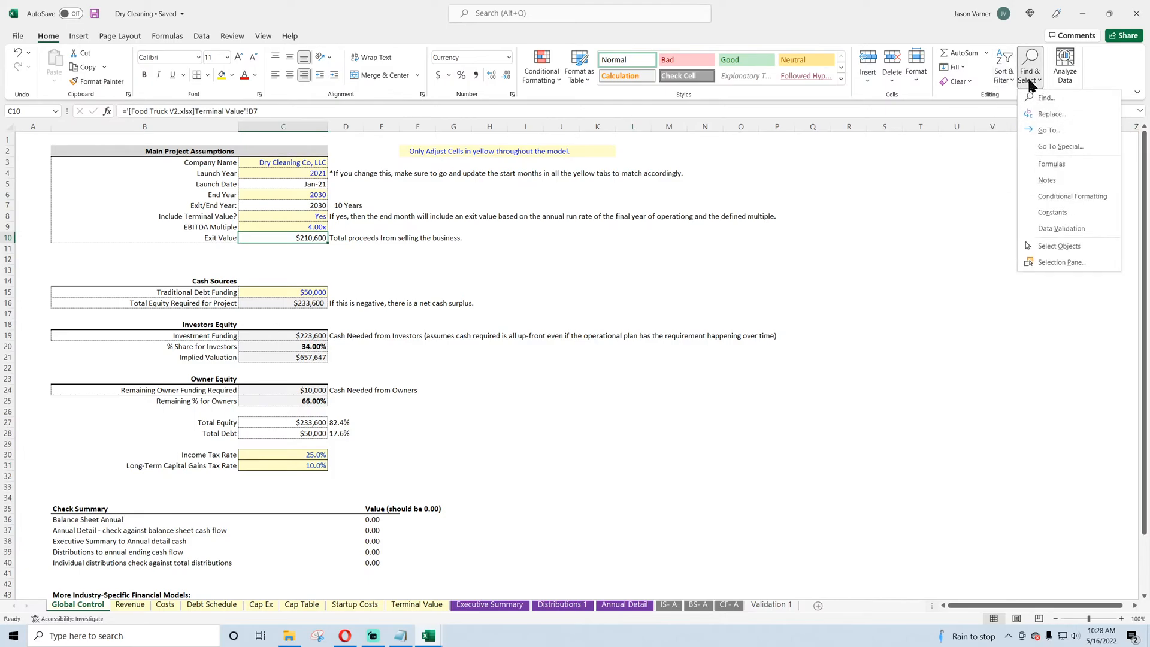
click(1052, 115)
drag(201, 448, 624, 317)
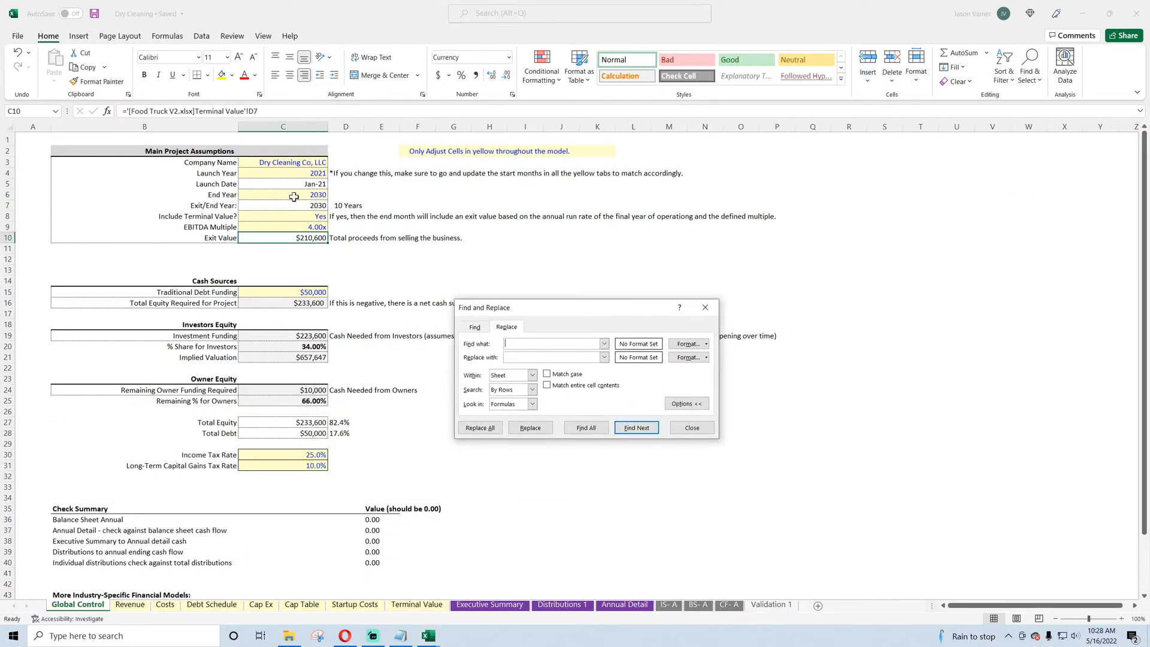
click(195, 112)
drag(195, 112, 129, 114)
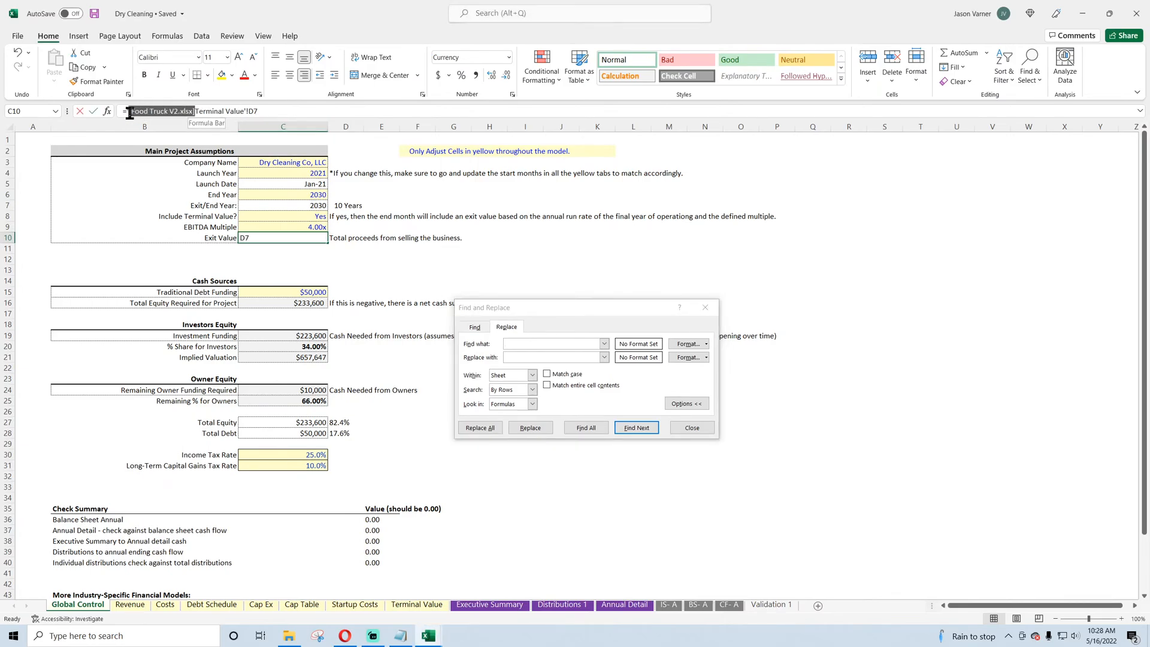
right_click(140, 112)
click(167, 135)
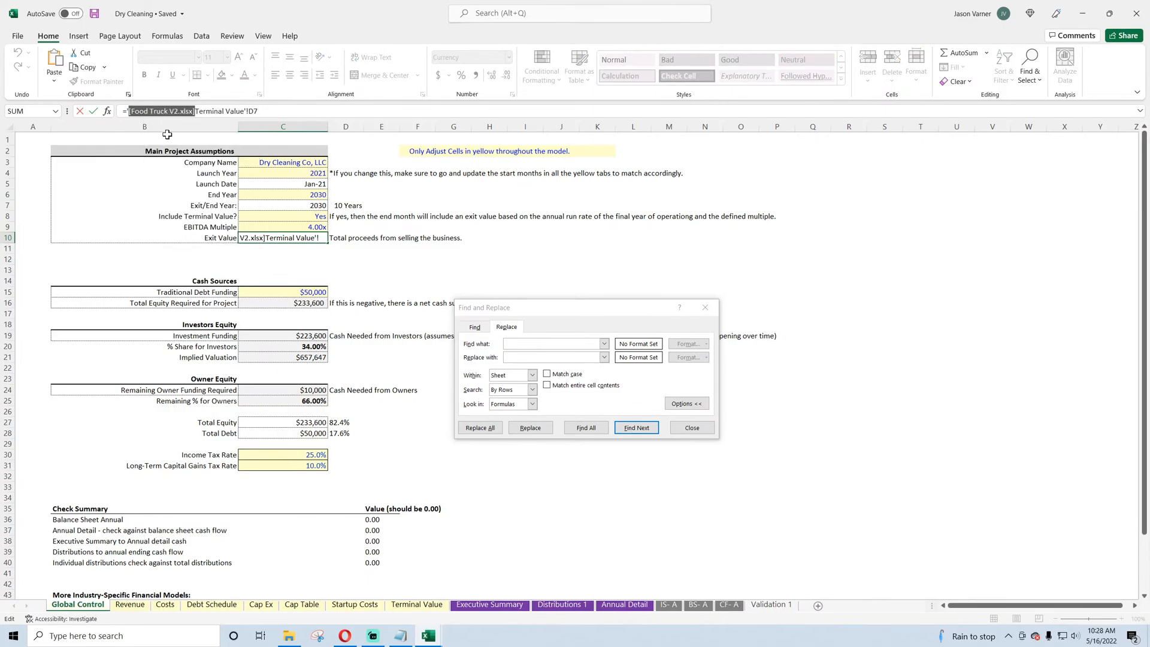
key(Return)
Step: Replace all [Food Truck V2.xlsx] references on the Global Control sheet with nothing
click(521, 343)
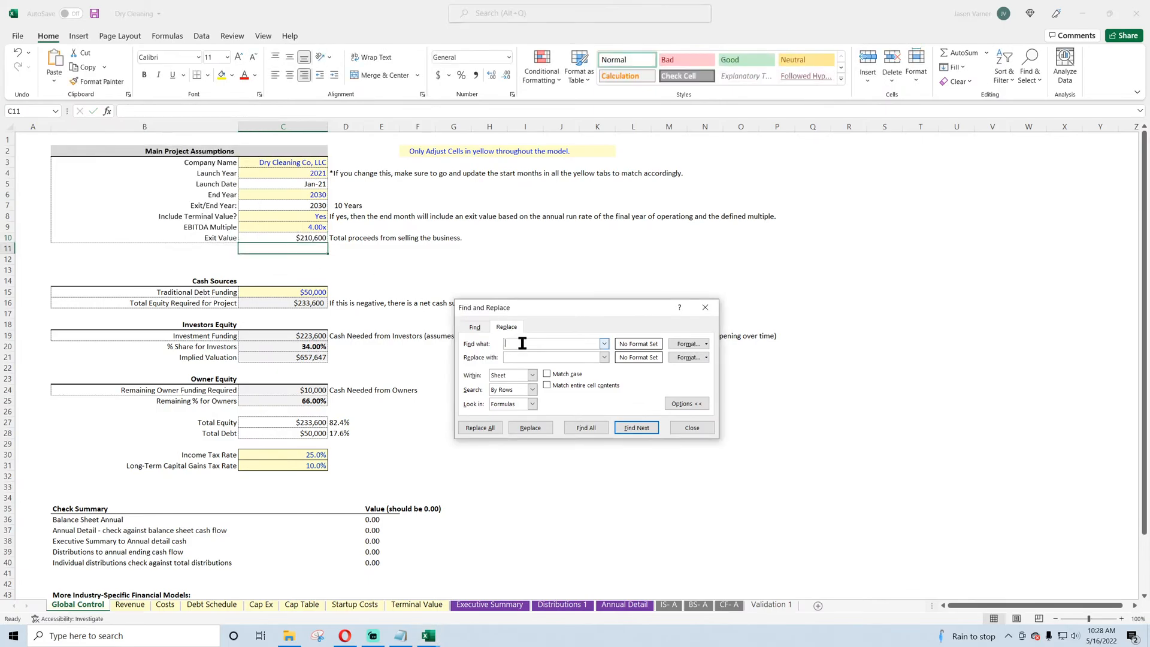
key(ctrl+v)
click(533, 358)
click(488, 426)
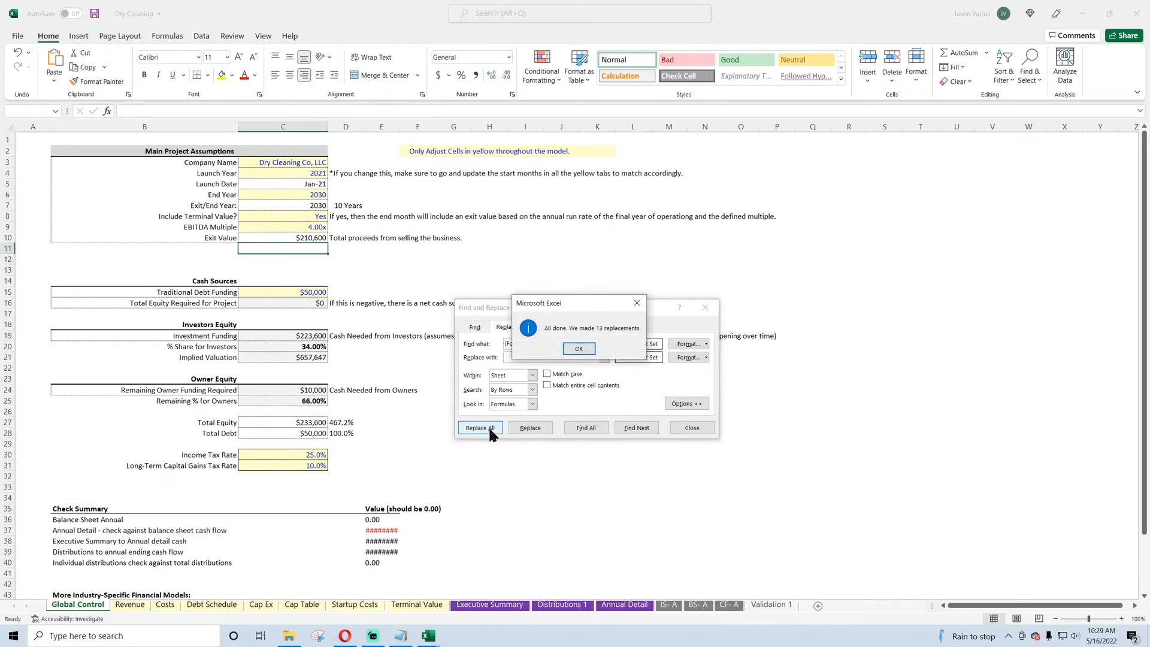
click(578, 348)
Step: Replace all [Food Truck V2.xlsx] references across the entire workbook with nothing, skipping the file selection for Revenue Assumptions
click(513, 374)
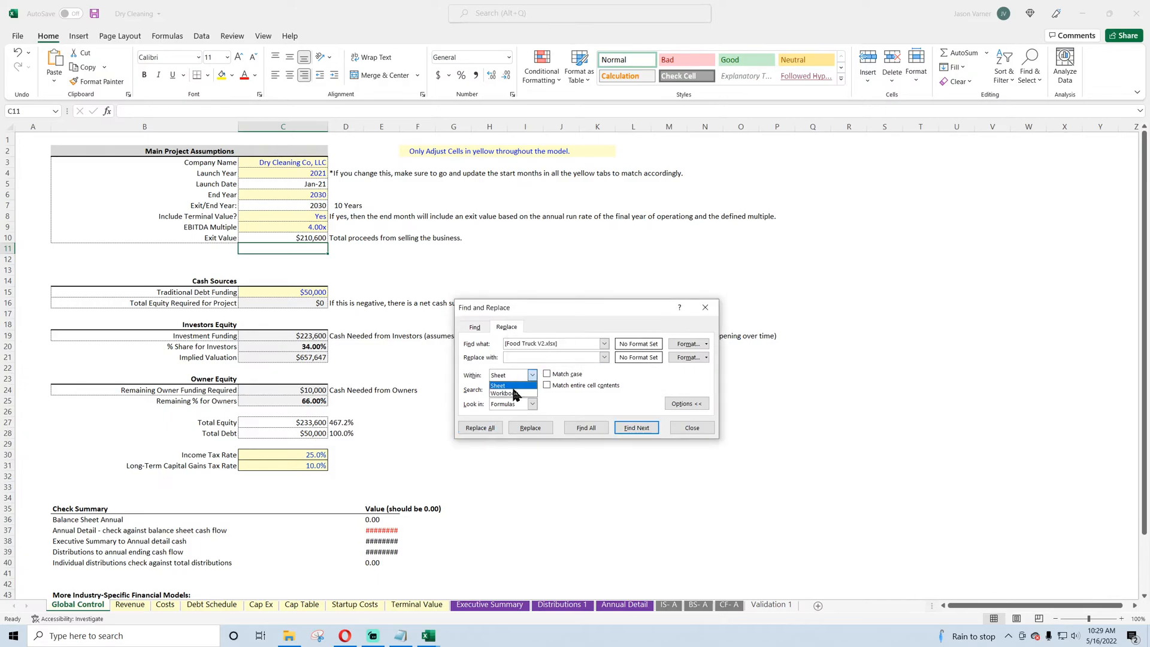
click(511, 391)
click(499, 426)
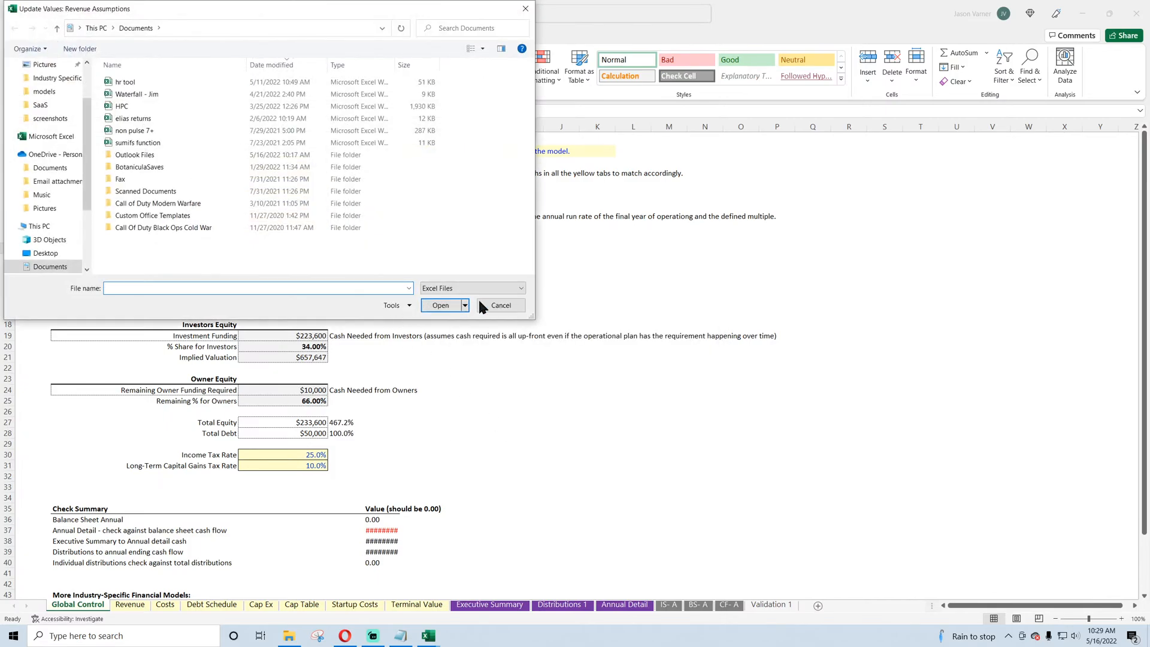
click(500, 305)
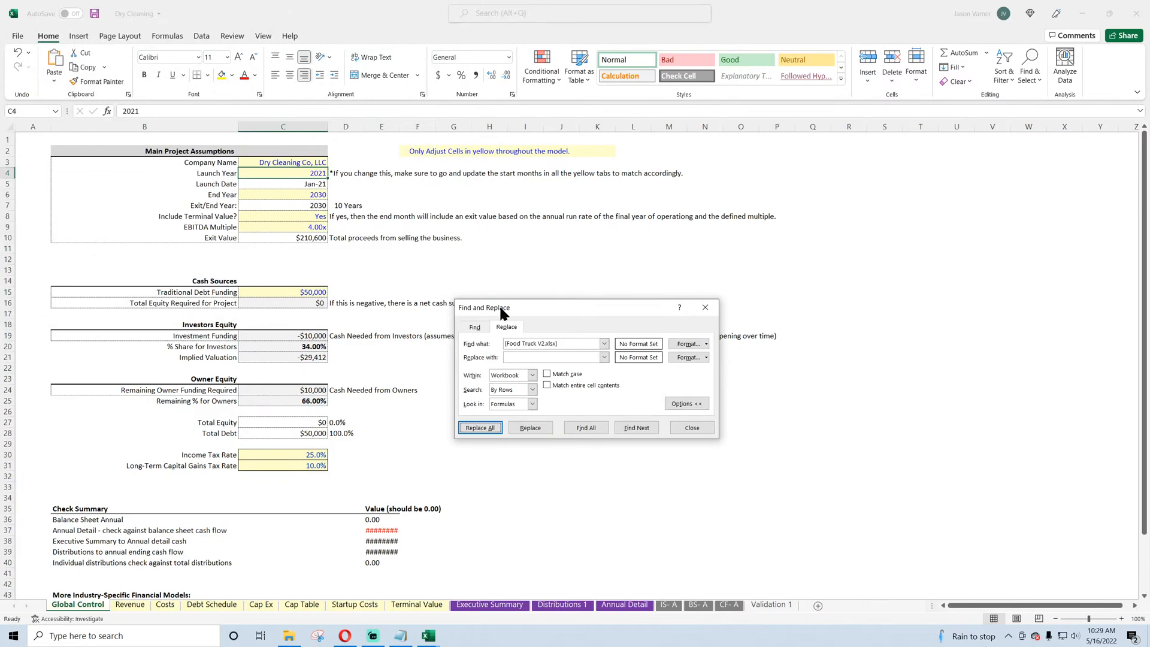
click(681, 428)
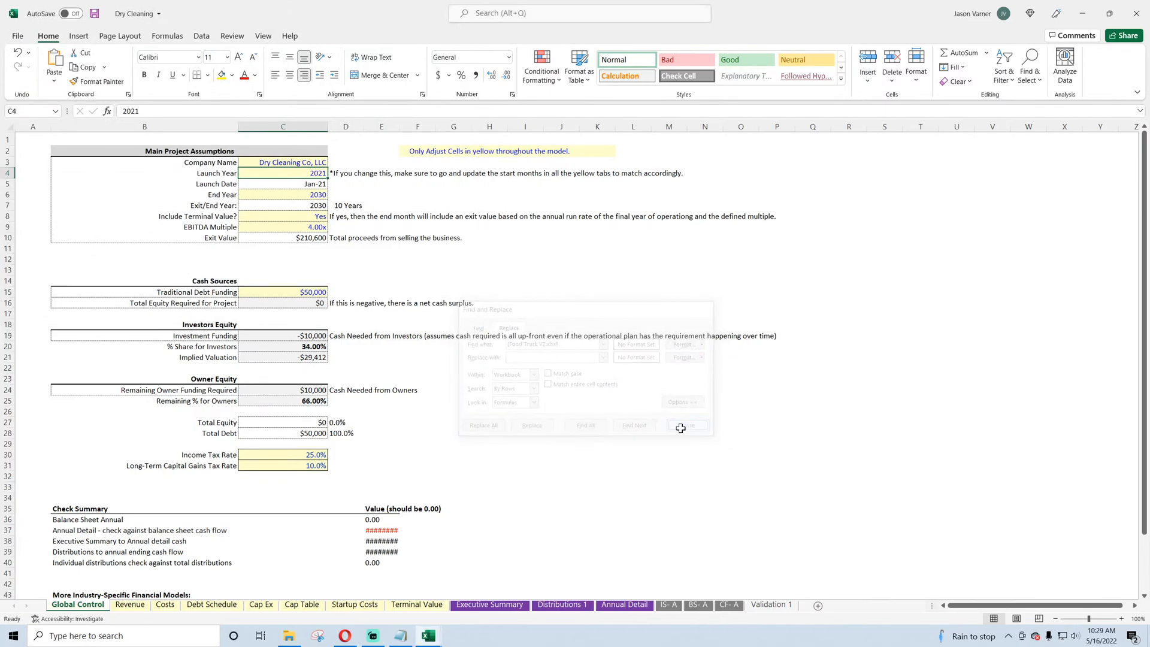
Step: Review the Global Control, Revenue, Debt Schedule and Cap Ex sheets, checking the investment funding, sale value, gain/loss and depreciation formulas
click(297, 336)
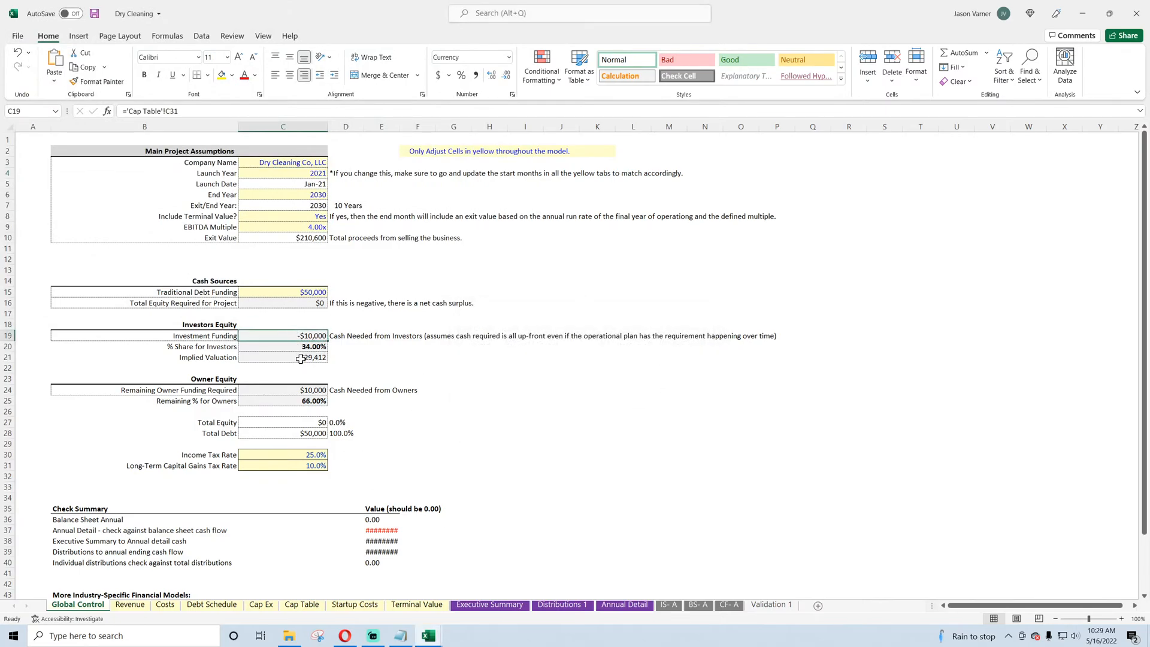
click(123, 605)
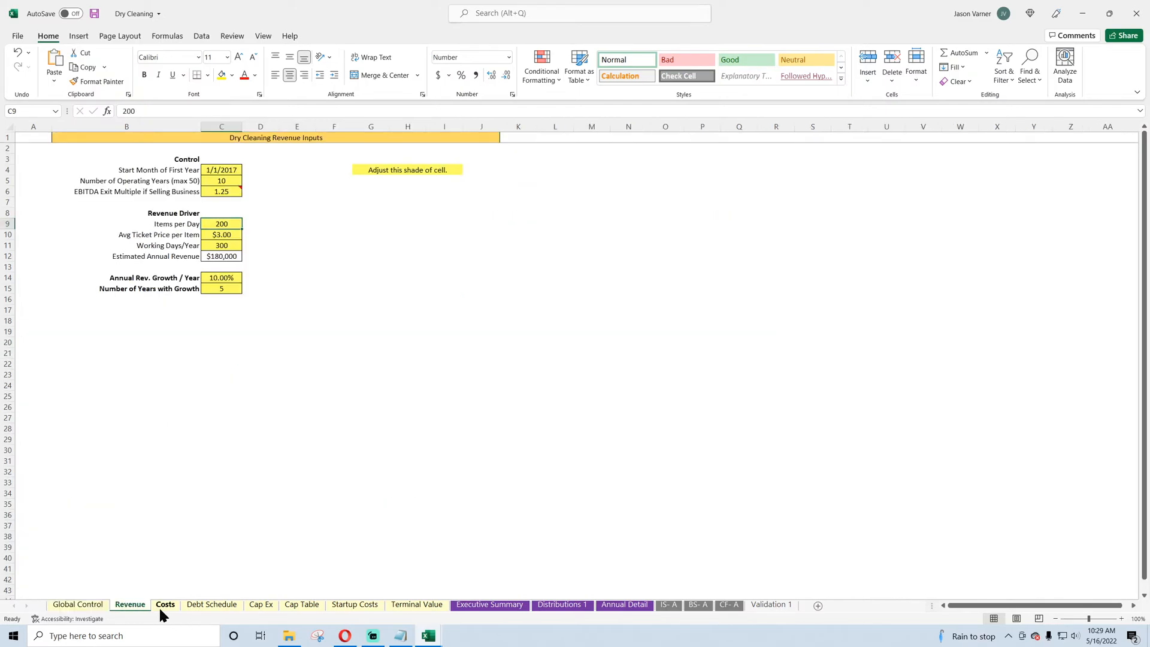
click(210, 605)
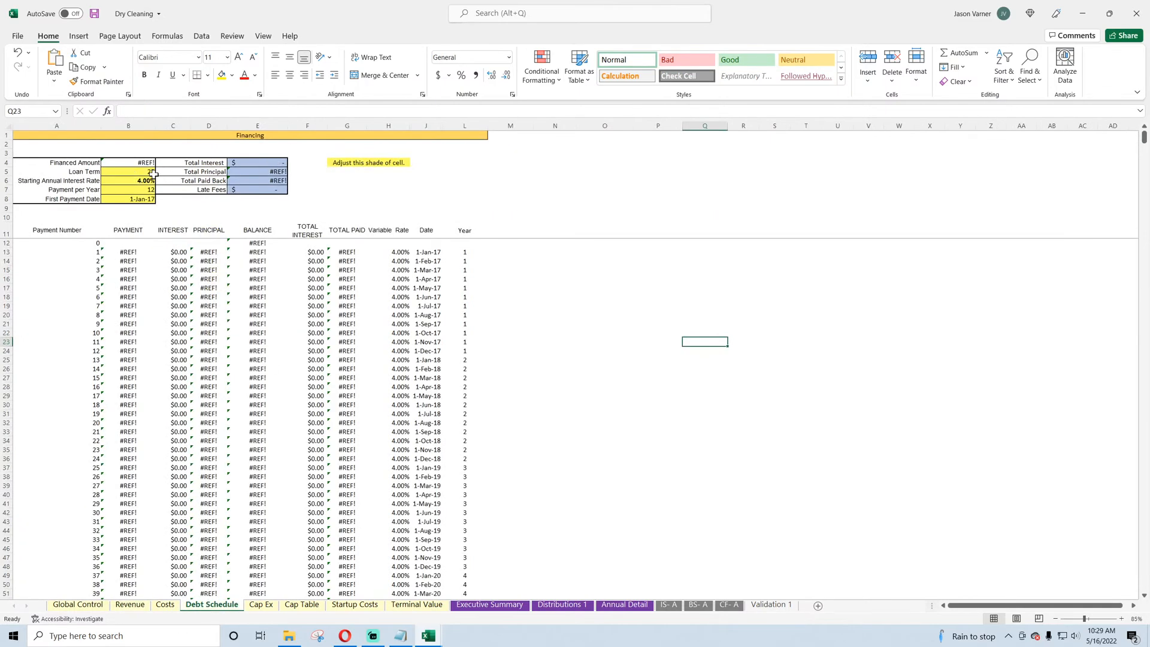
click(259, 605)
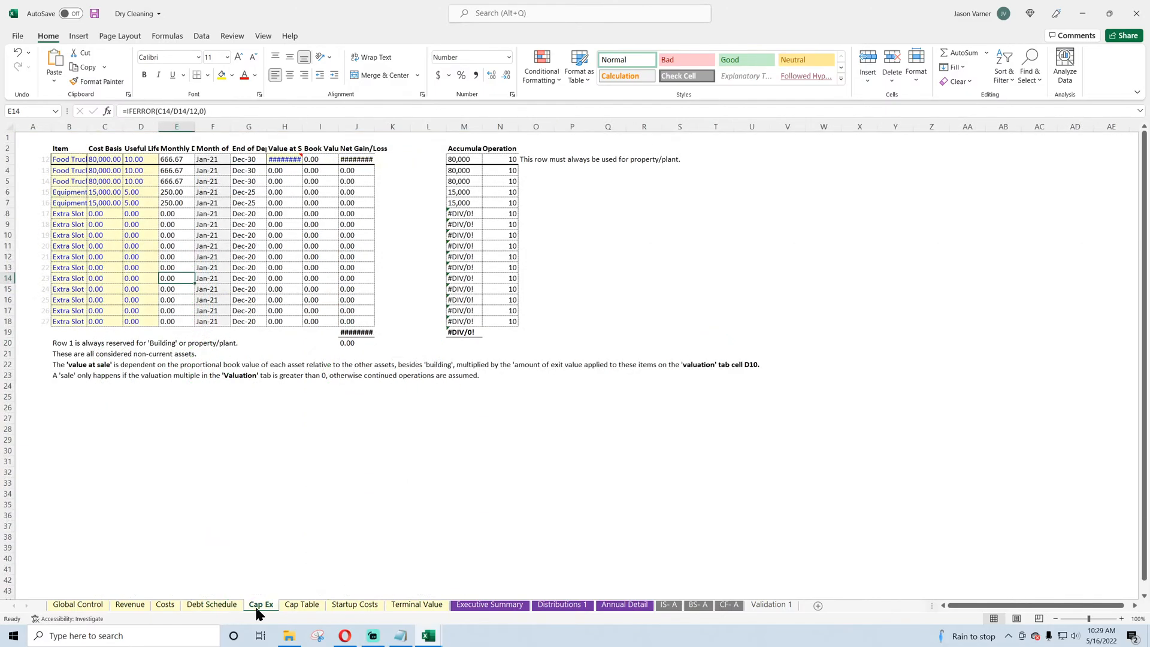
click(282, 171)
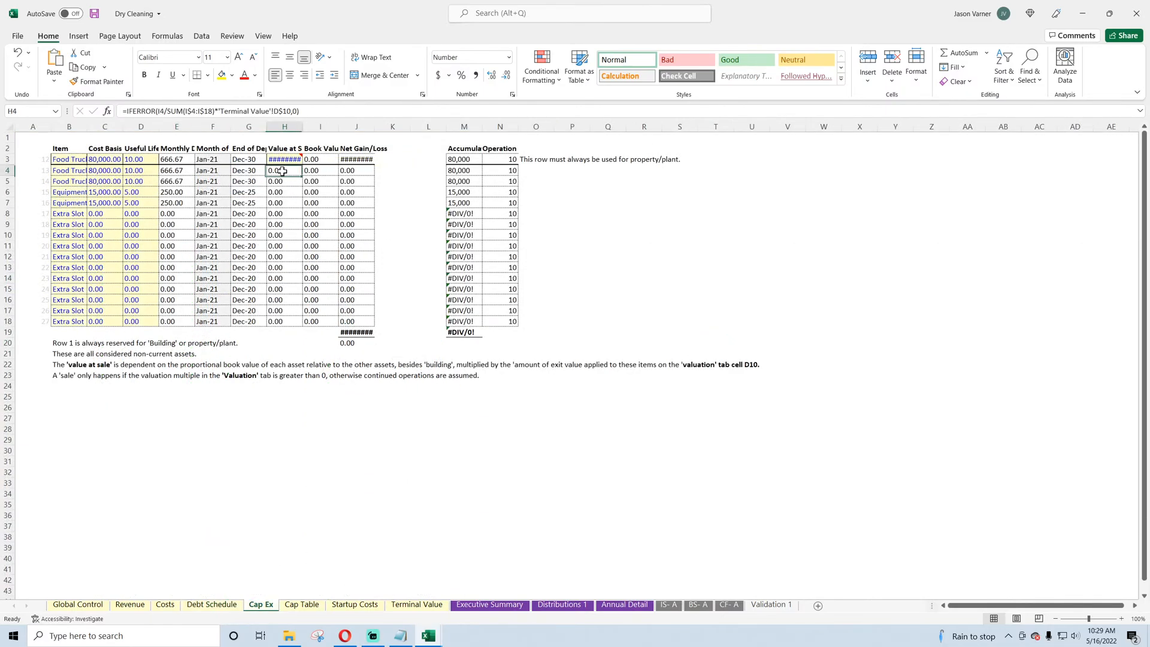
click(285, 156)
click(281, 202)
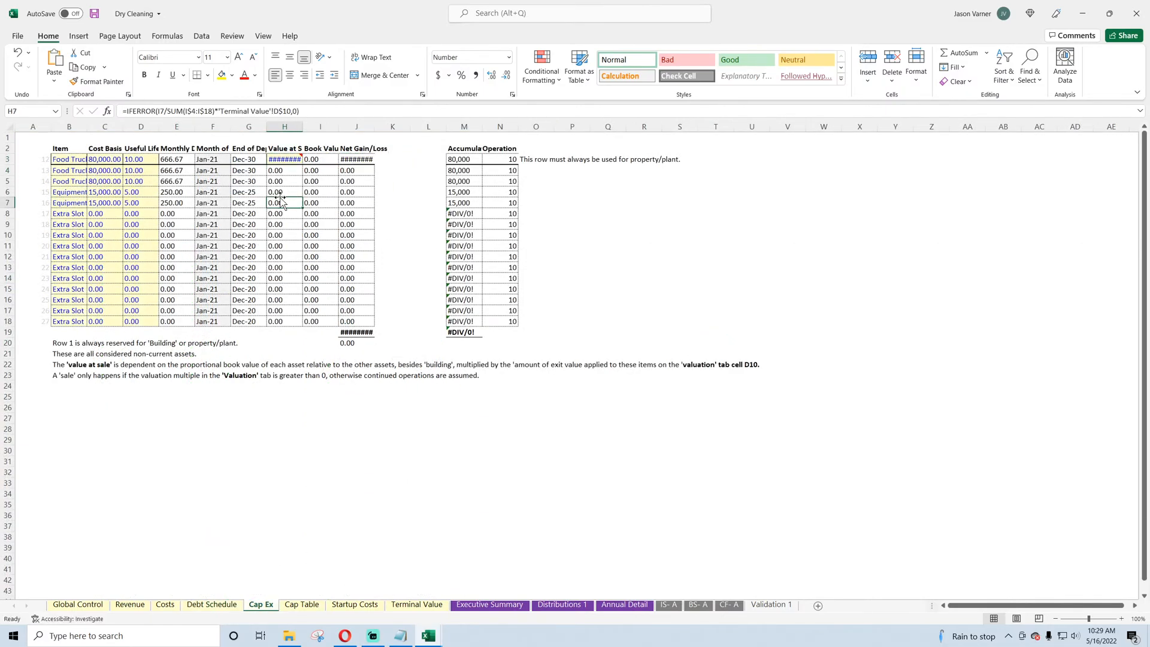
click(331, 214)
click(353, 257)
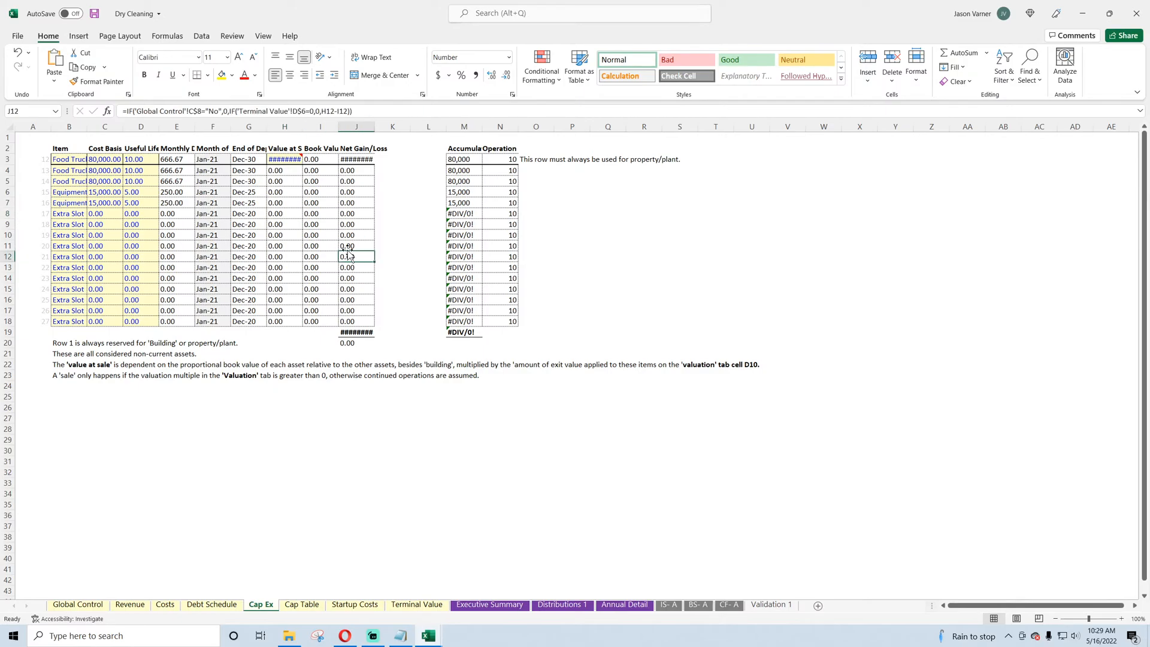
click(471, 181)
click(499, 185)
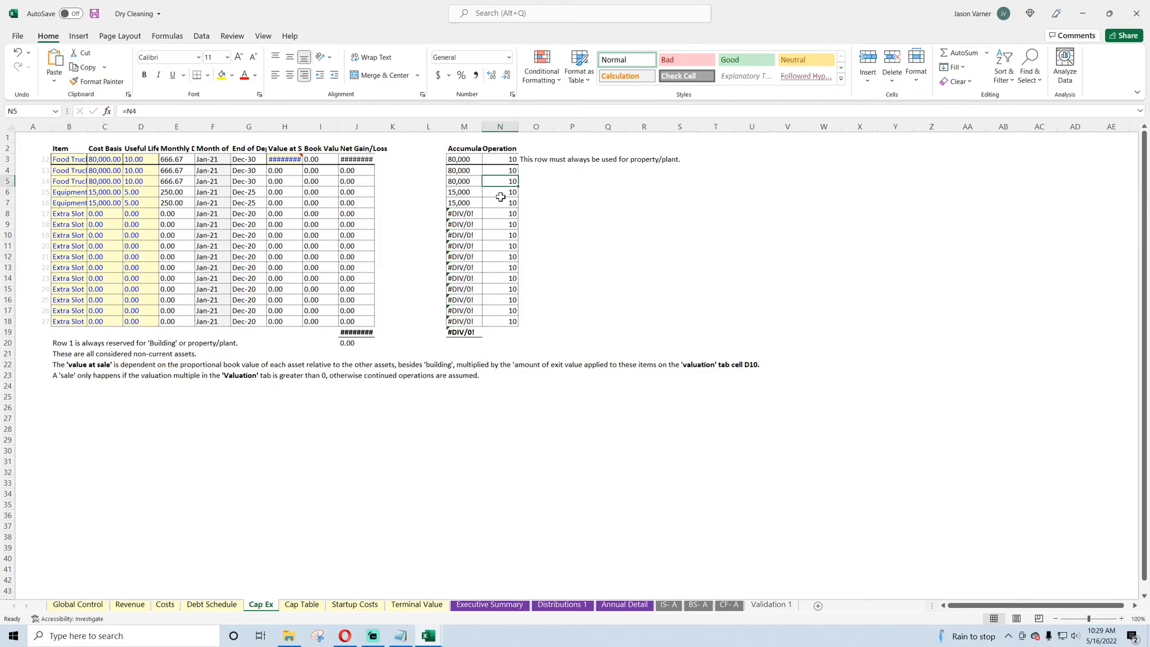
Step: Check the formulas in the Cap Ex operation column and in the income statement's FY 2021 food sales cell
click(500, 226)
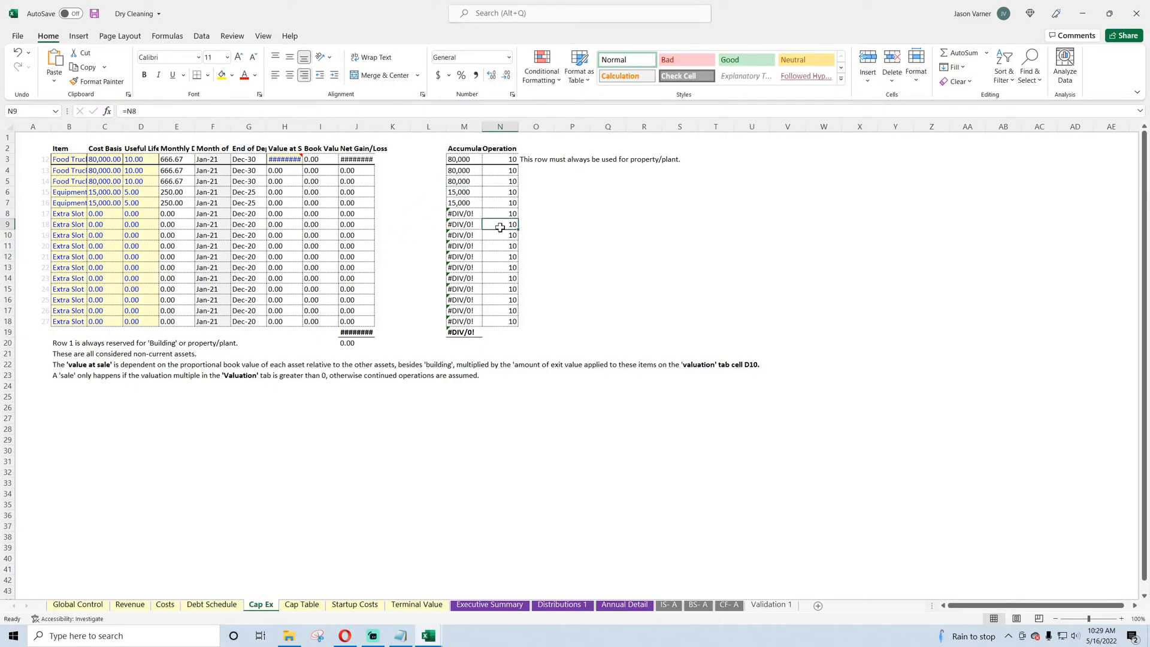
click(303, 605)
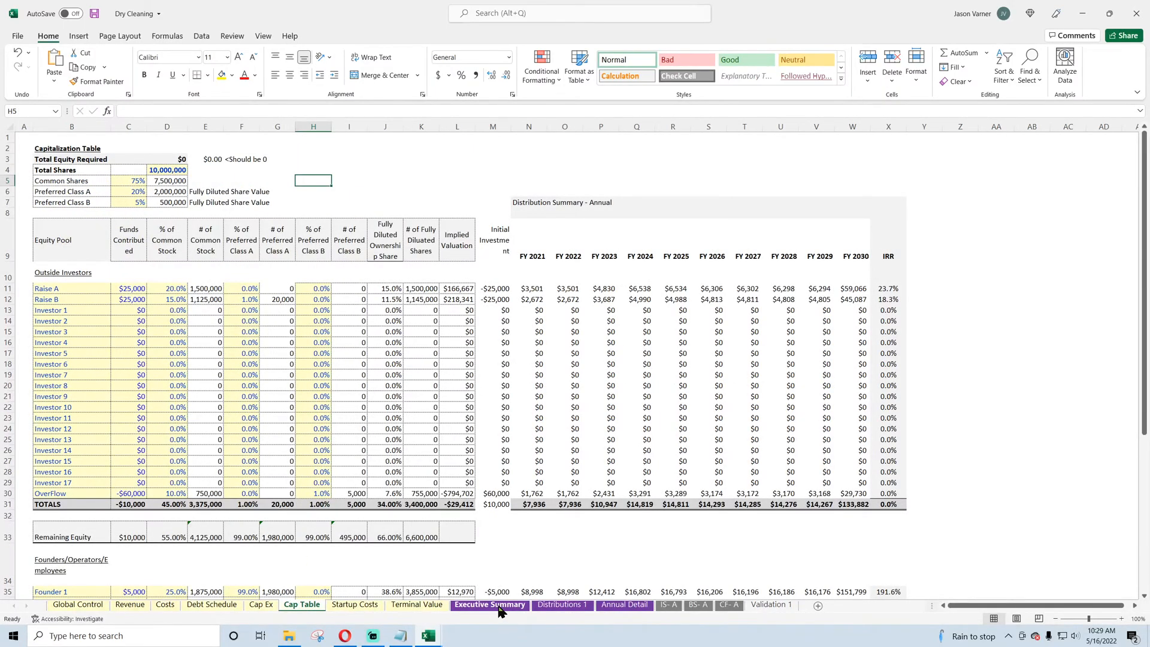
click(668, 605)
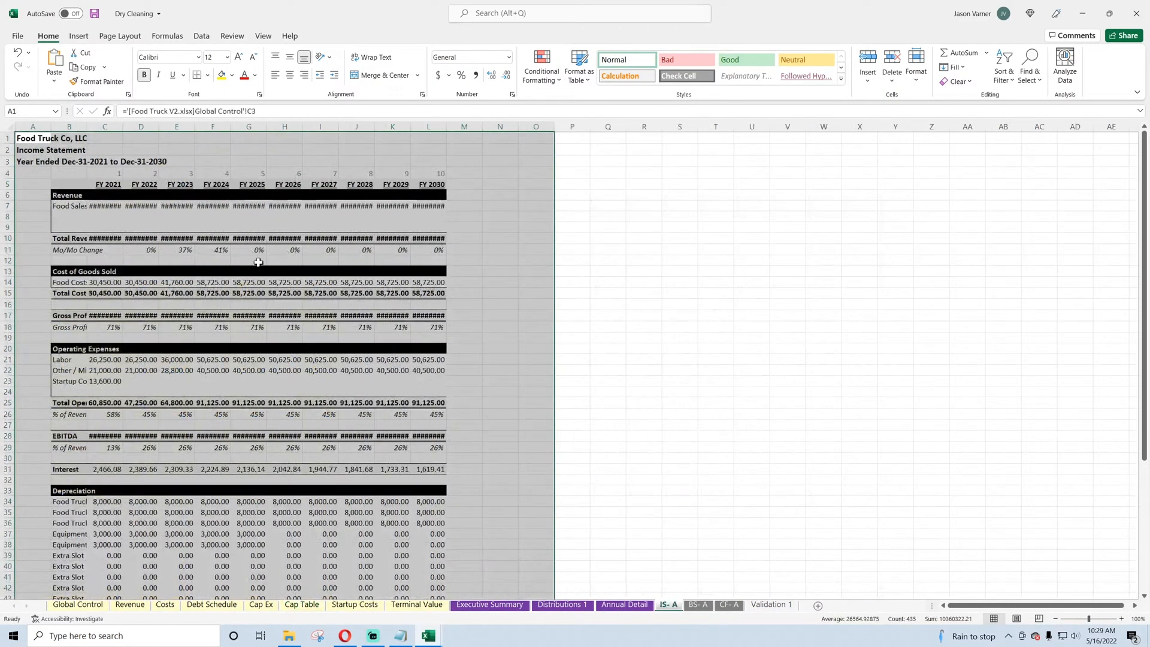
click(102, 208)
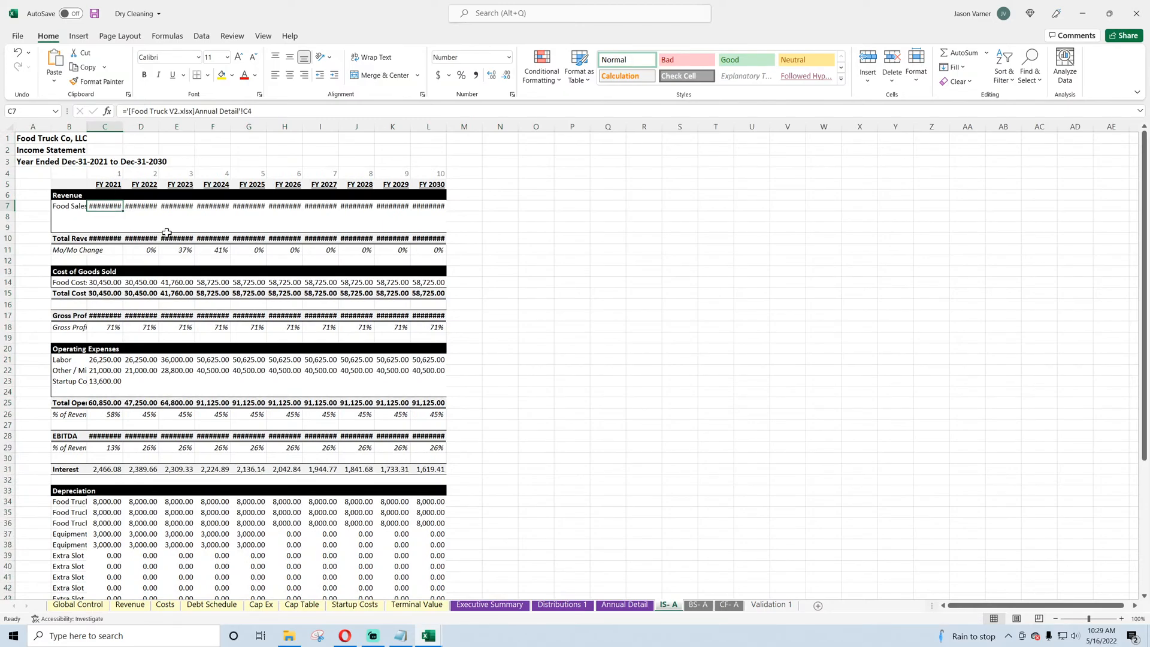
Step: Review the Annual Detail and Distributions 1 sheets, then inspect the Final Year EBITDA formula on the Terminal Value sheet
click(635, 606)
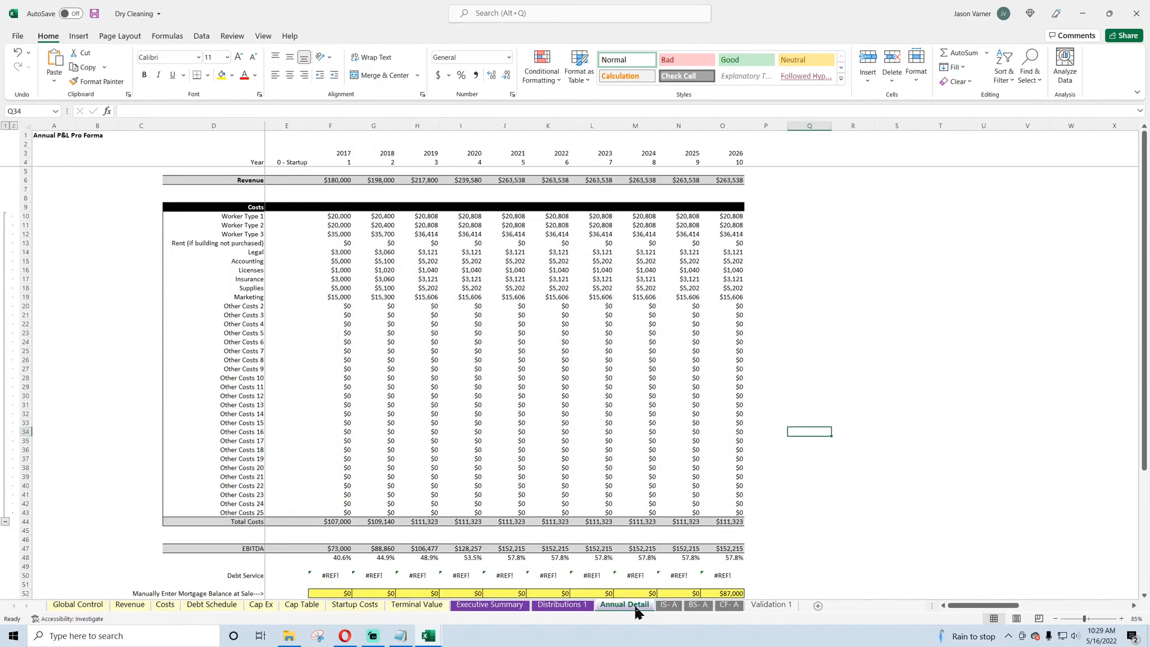
click(322, 224)
click(539, 605)
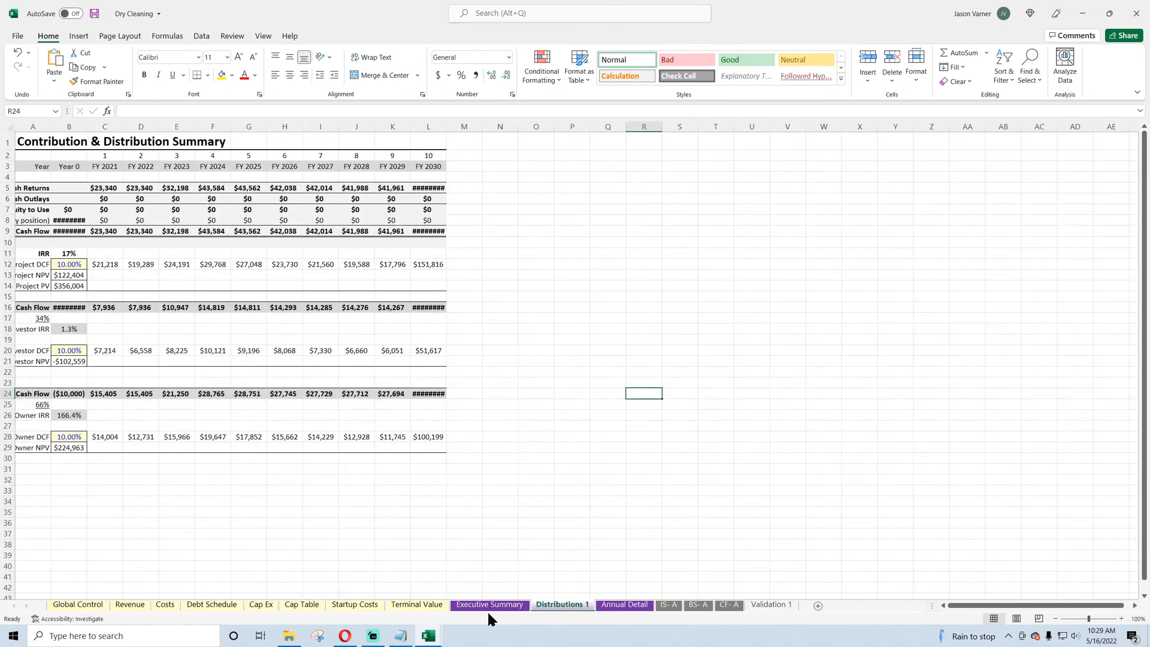
click(427, 605)
click(279, 184)
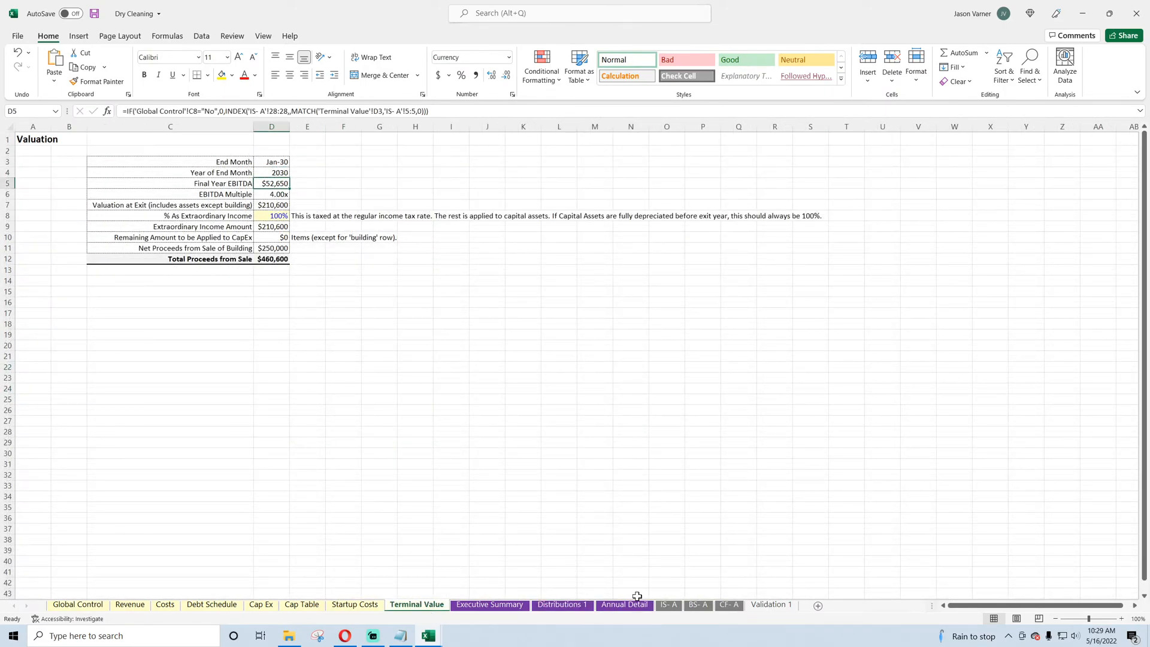
Step: Inspect the source references behind the FY 2021 heading and company name on the IS- A income statement
click(668, 604)
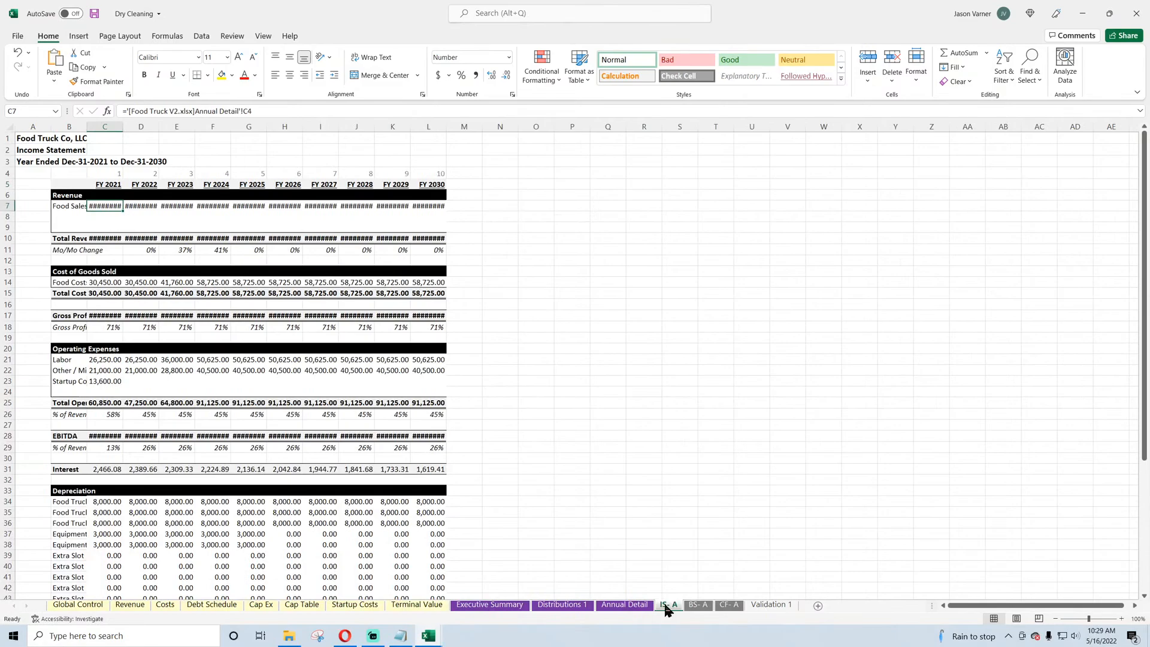
click(108, 182)
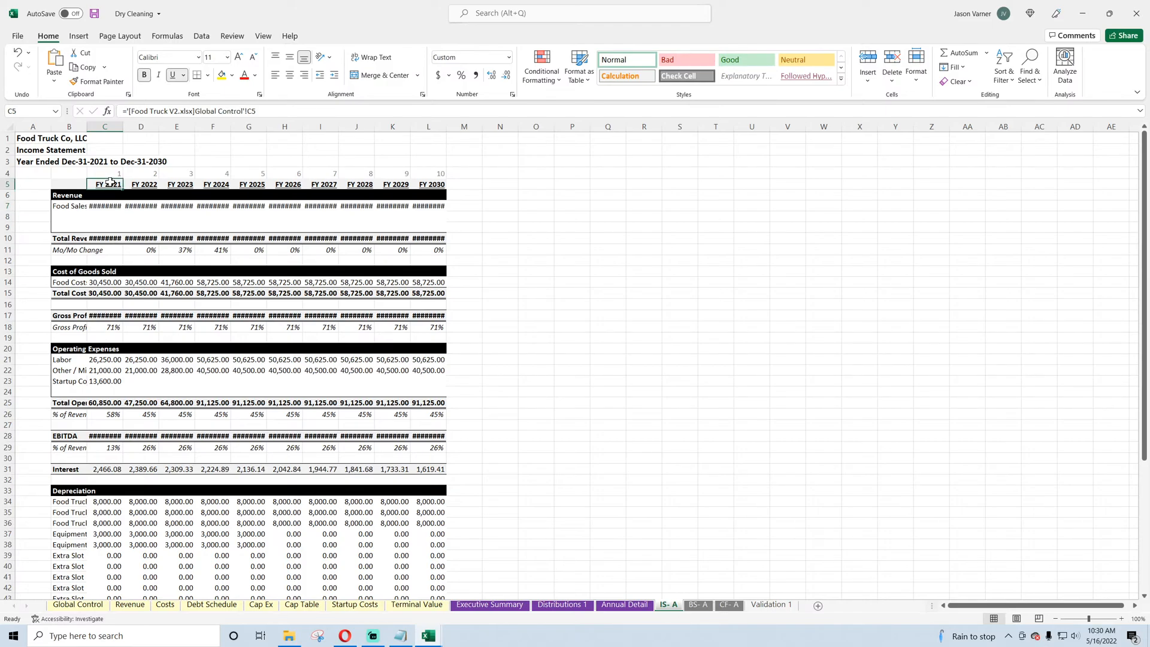
click(19, 138)
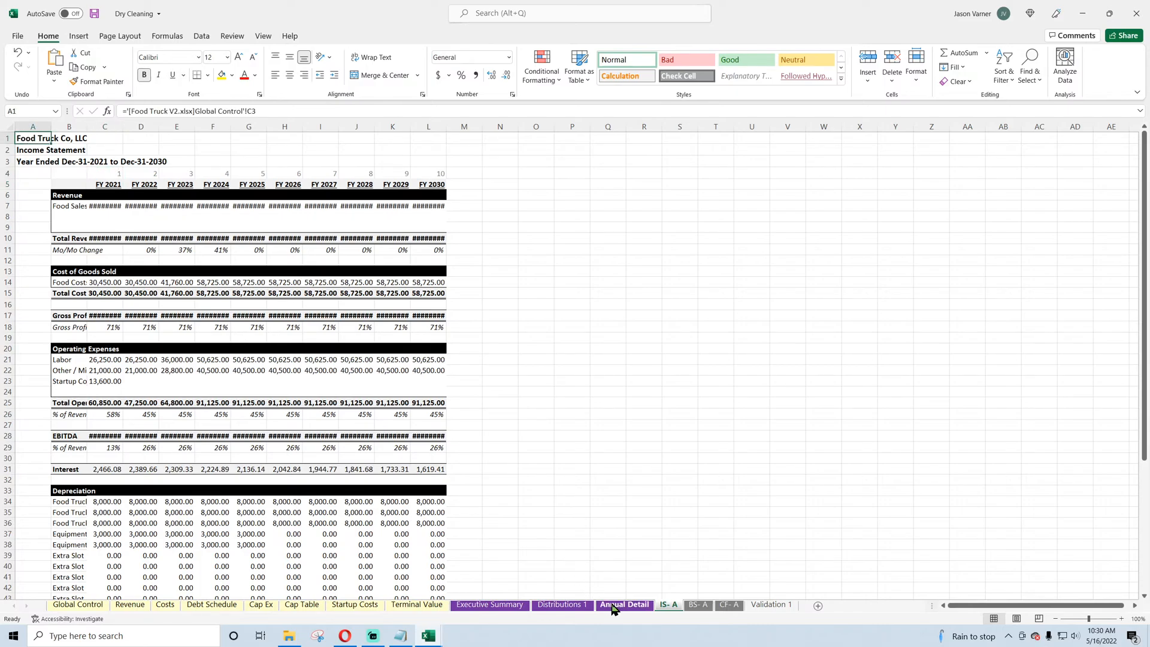
Step: Examine the Terminal Value formulas from Net Proceeds from Sale of Building up to the EBITDA Multiple
click(423, 605)
click(268, 248)
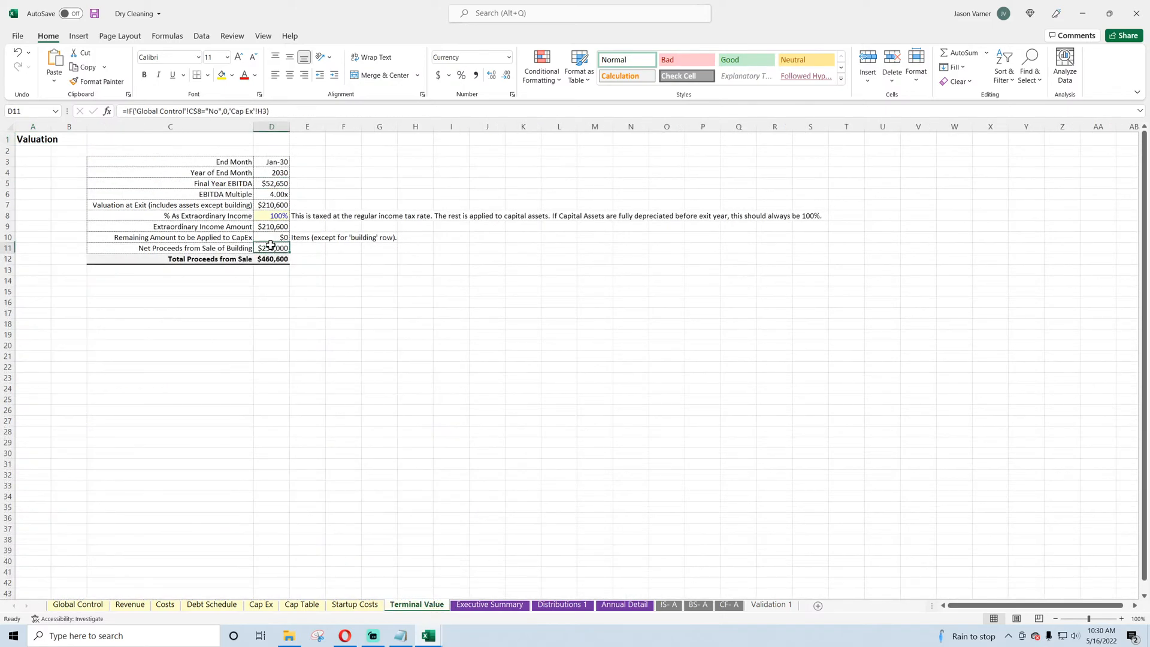
click(274, 237)
click(276, 227)
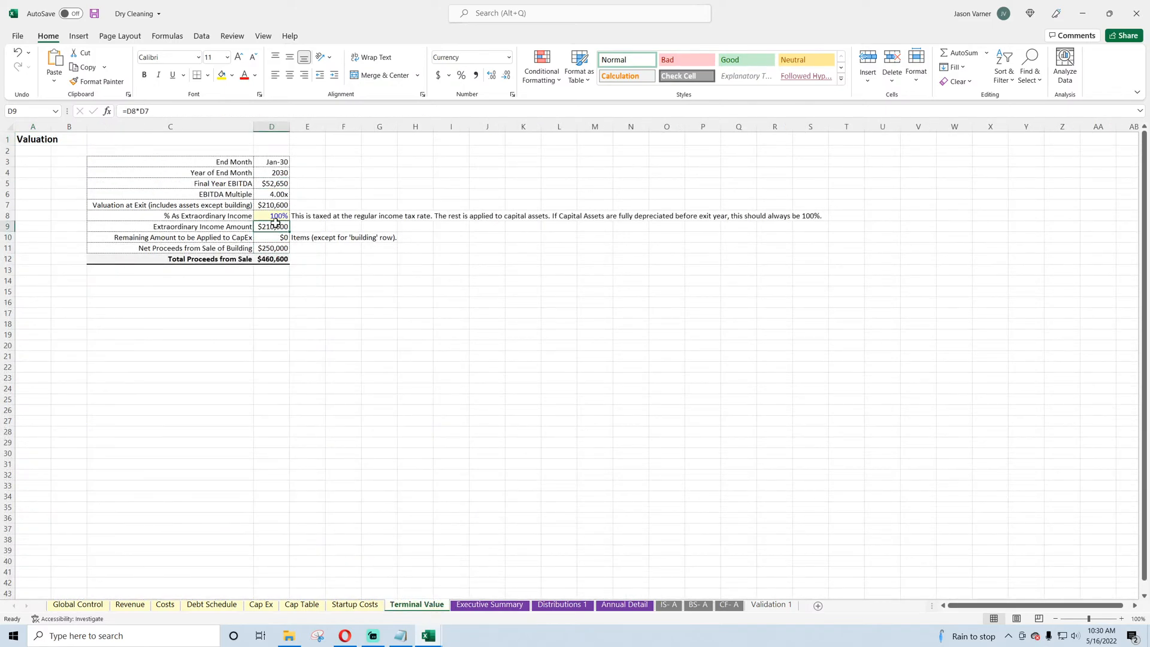
click(275, 205)
click(275, 193)
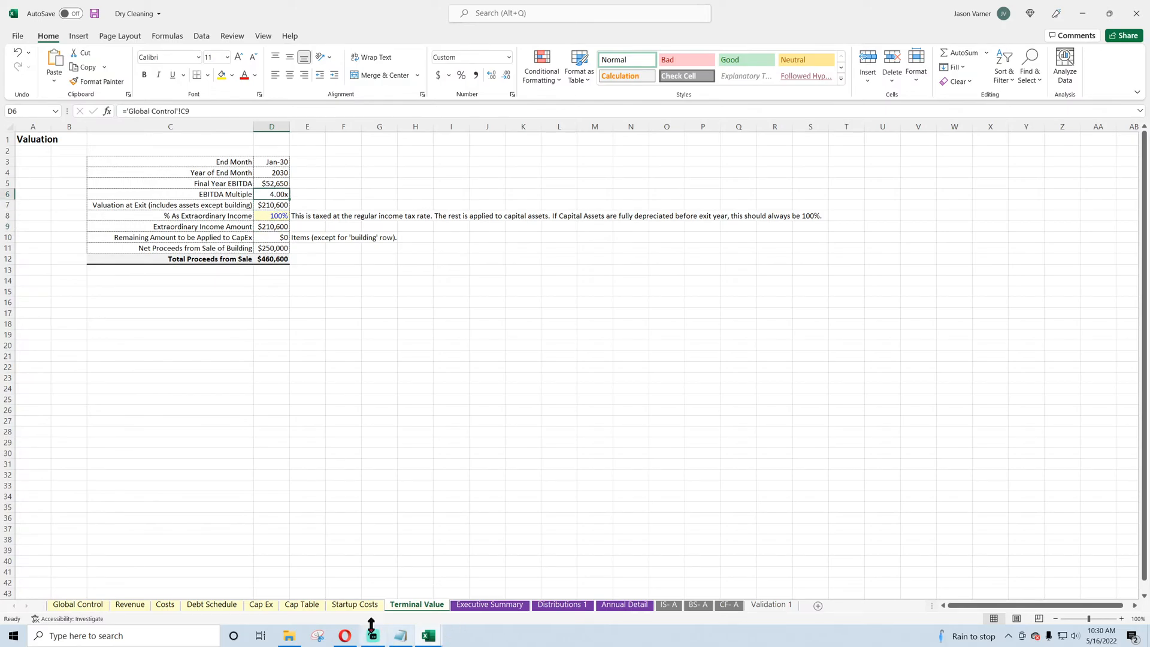
Step: Examine the Cap Table's annual distribution summary formulas for the outside investors, the totals row and the founders
click(355, 605)
click(305, 605)
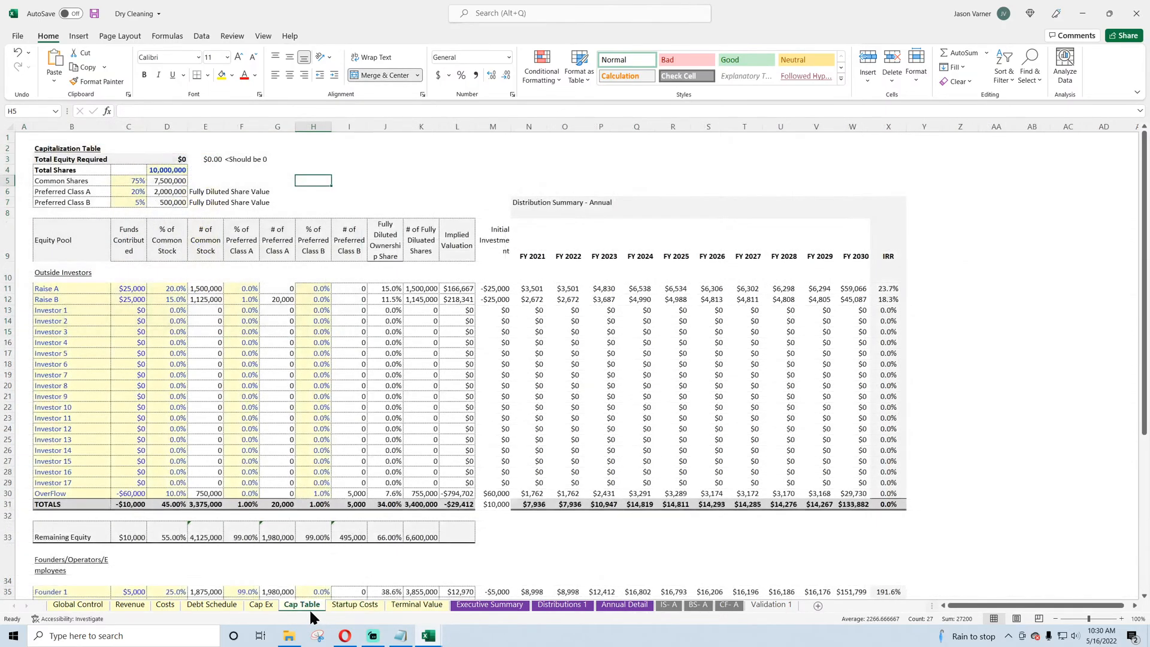
click(543, 290)
click(649, 331)
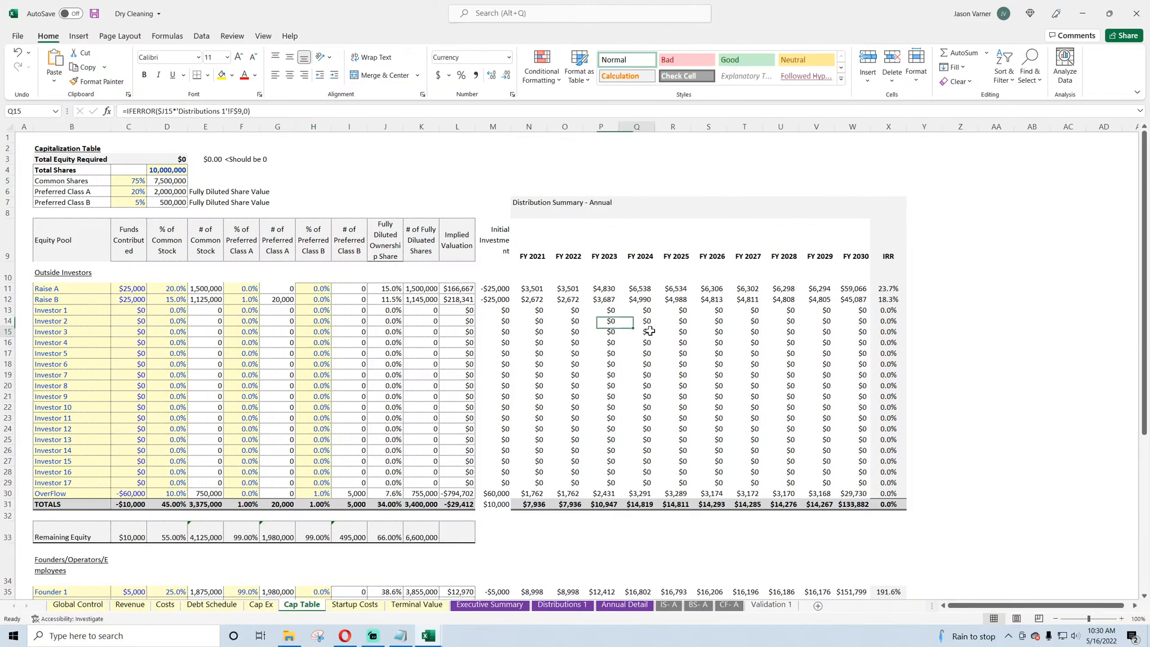
click(721, 397)
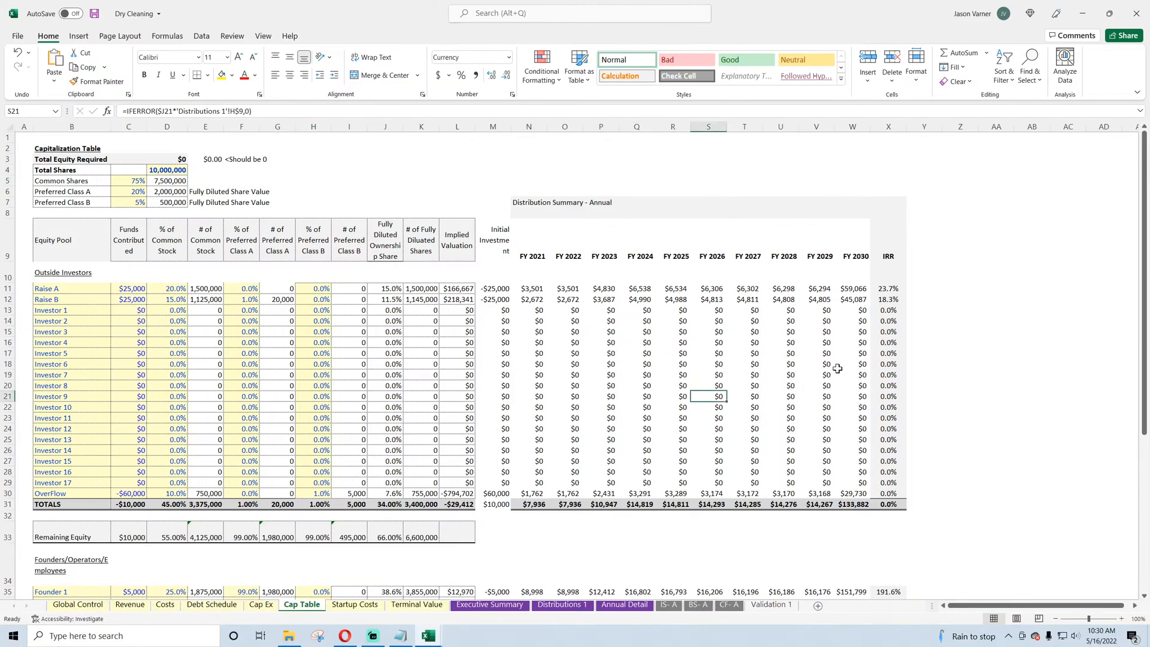
click(749, 505)
click(645, 437)
scroll(649, 438, down, 5)
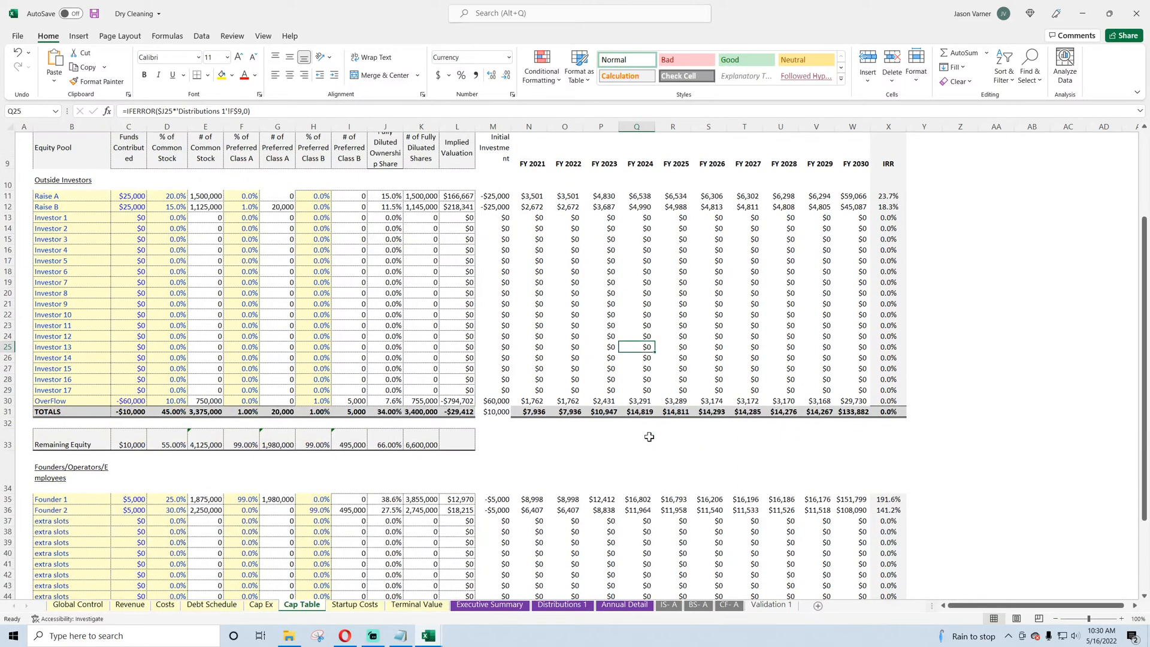
click(616, 441)
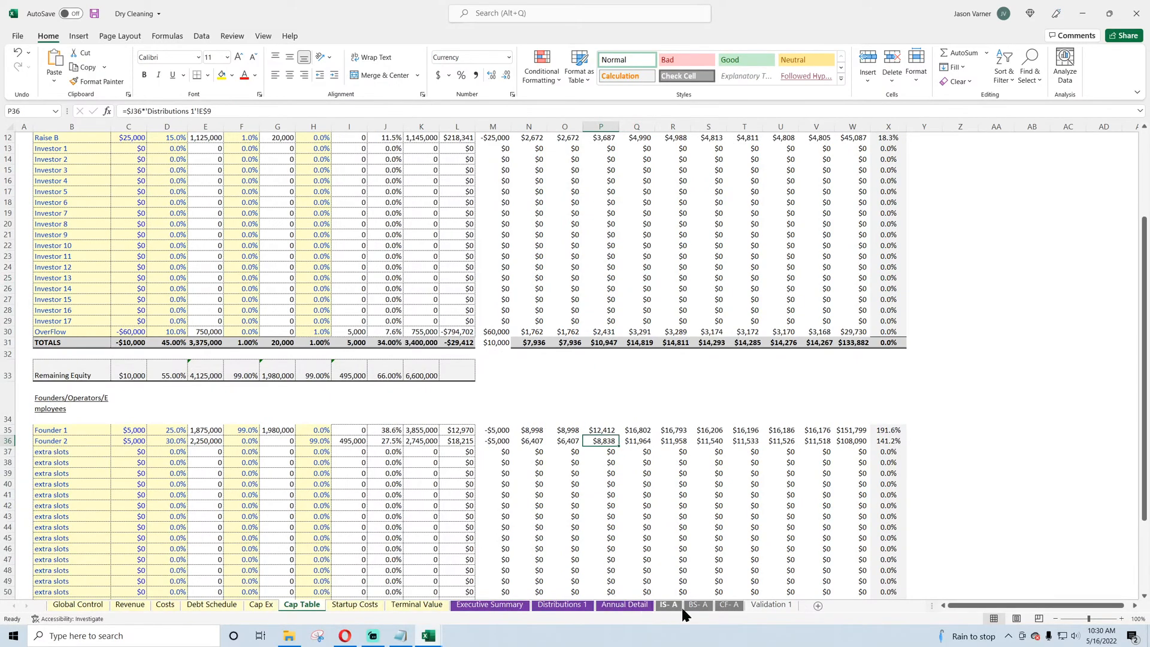
Step: Inspect the references behind the FY 2021 heading and cash cell on the BS- A balance sheet
click(696, 605)
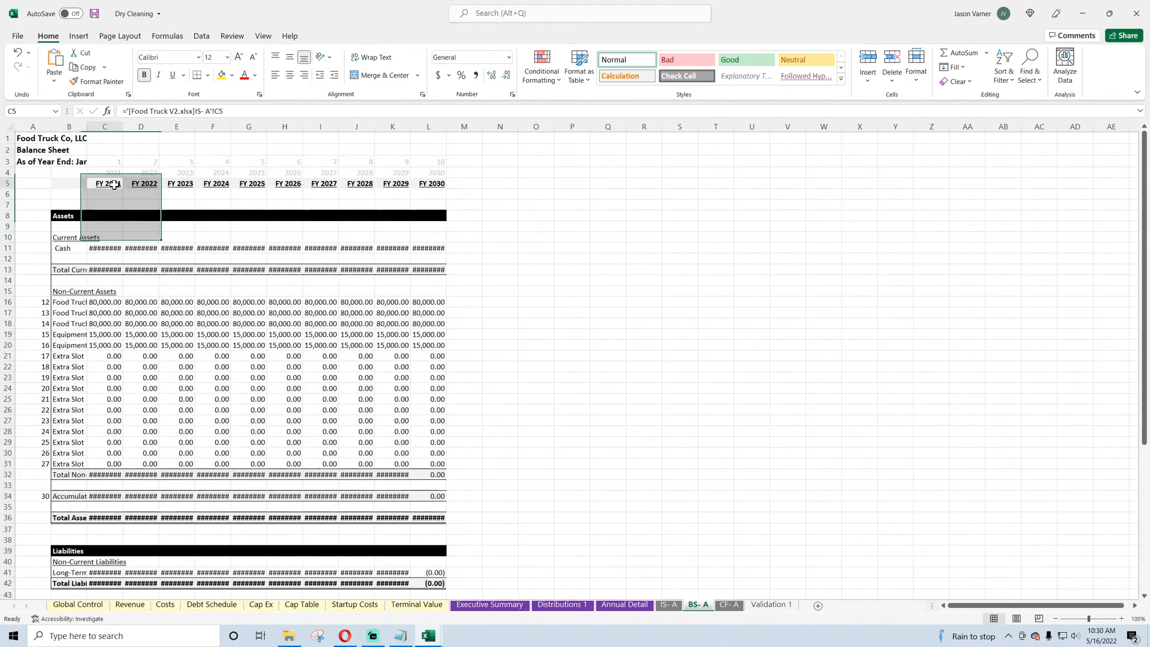
click(113, 184)
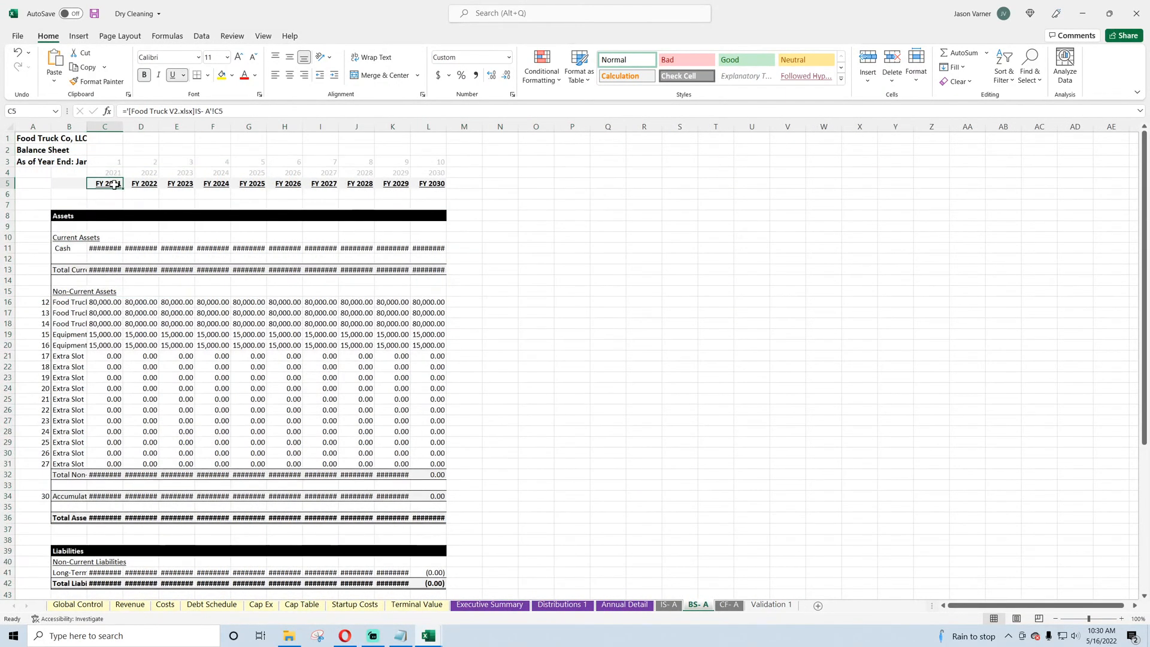
click(107, 248)
Step: Check the year-list formulas on the Validation 1 sheet and look at the Distributions 1 sheet in the Food Truck V2 workbook
click(762, 606)
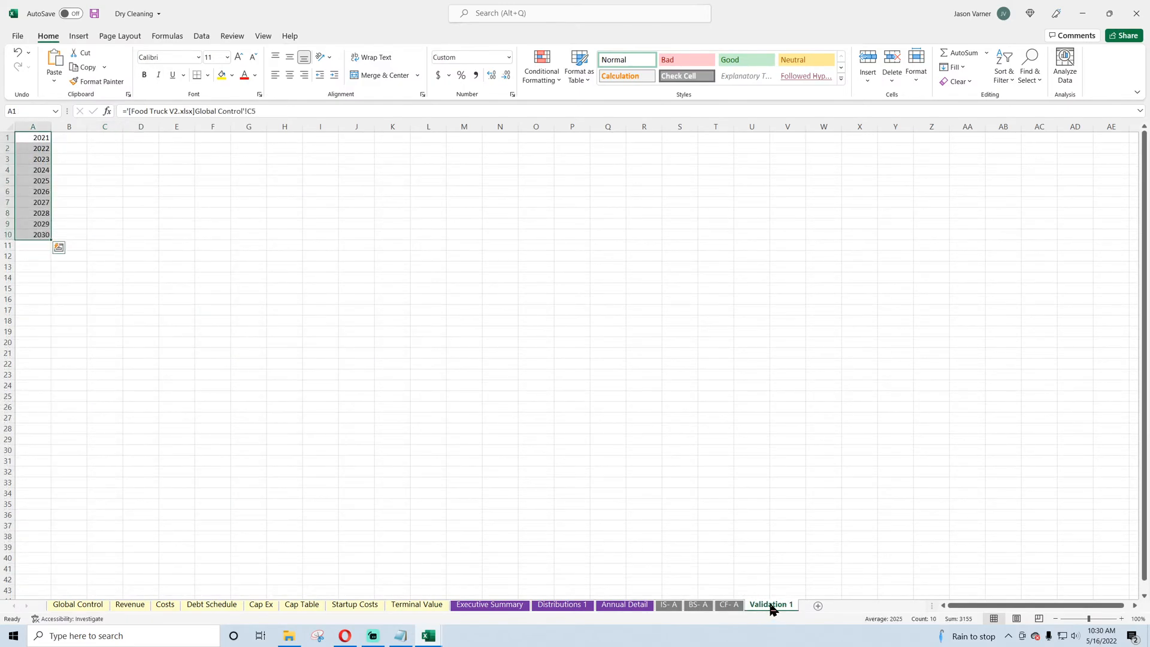
mouse_move(429, 636)
mouse_move(482, 590)
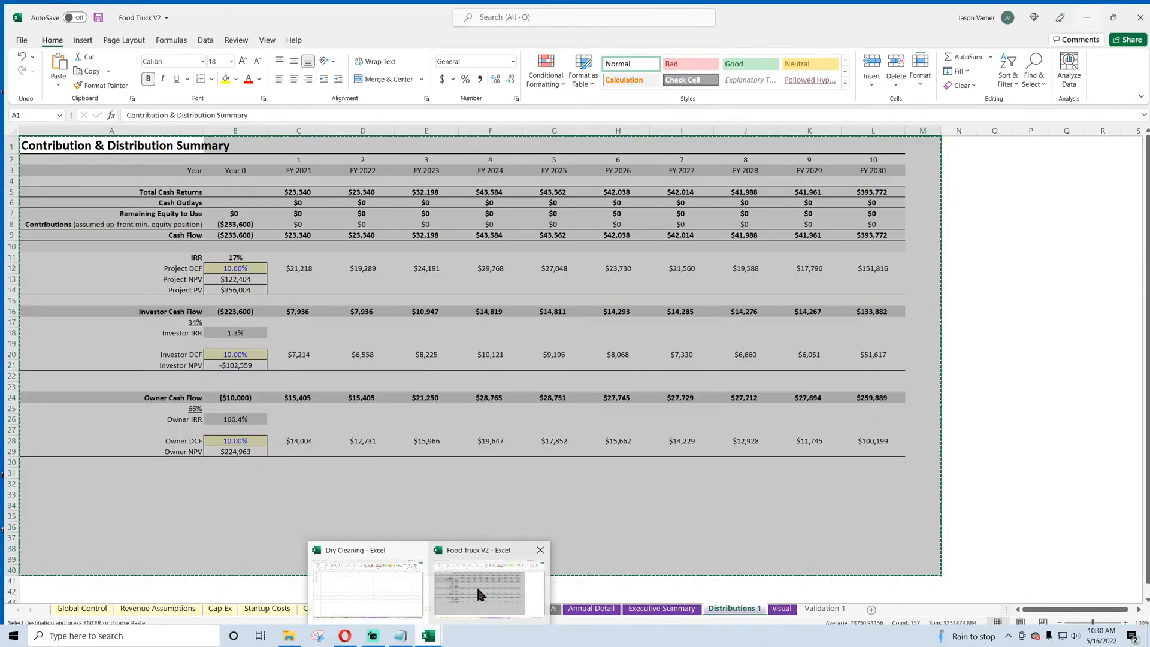
click(476, 584)
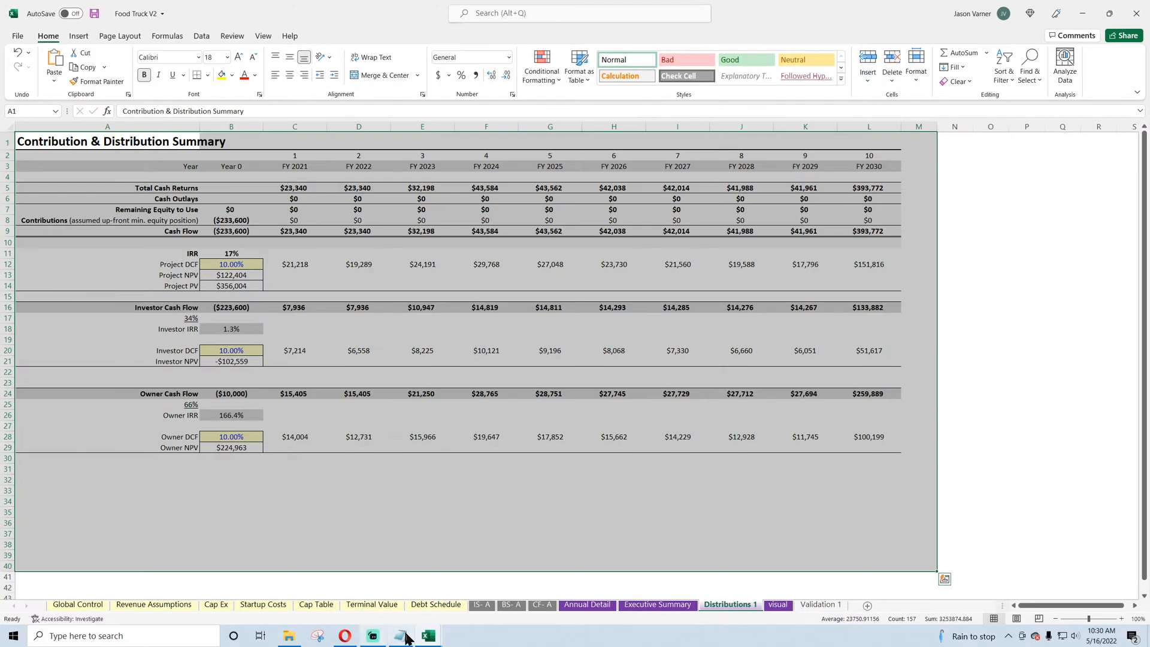
click(428, 635)
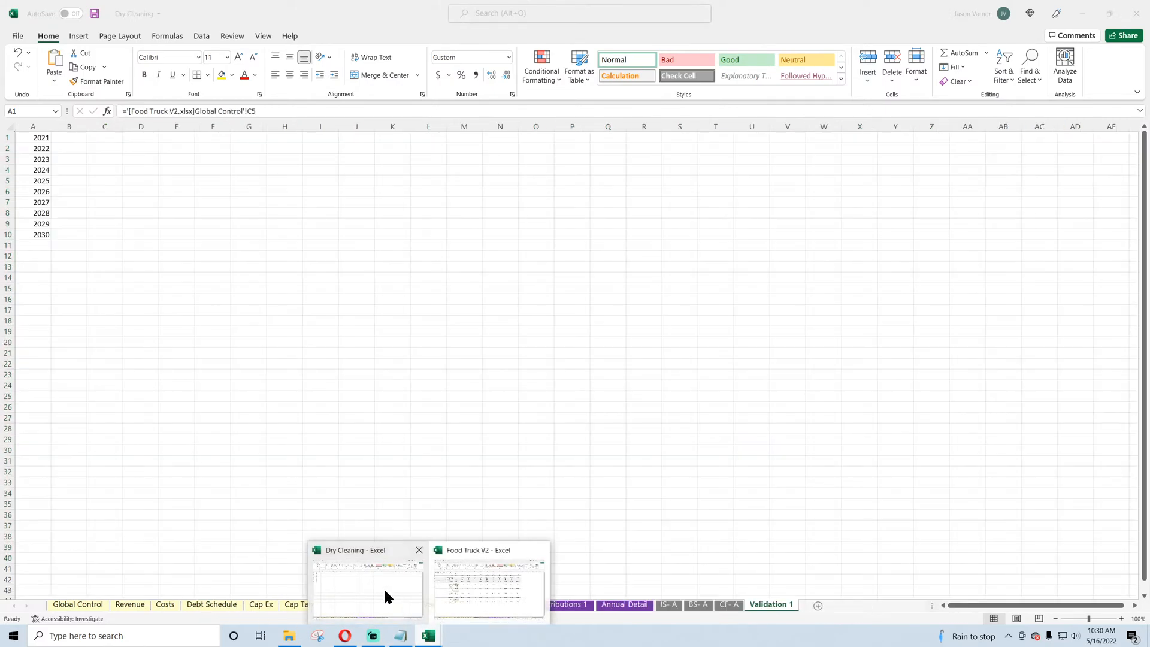
click(383, 587)
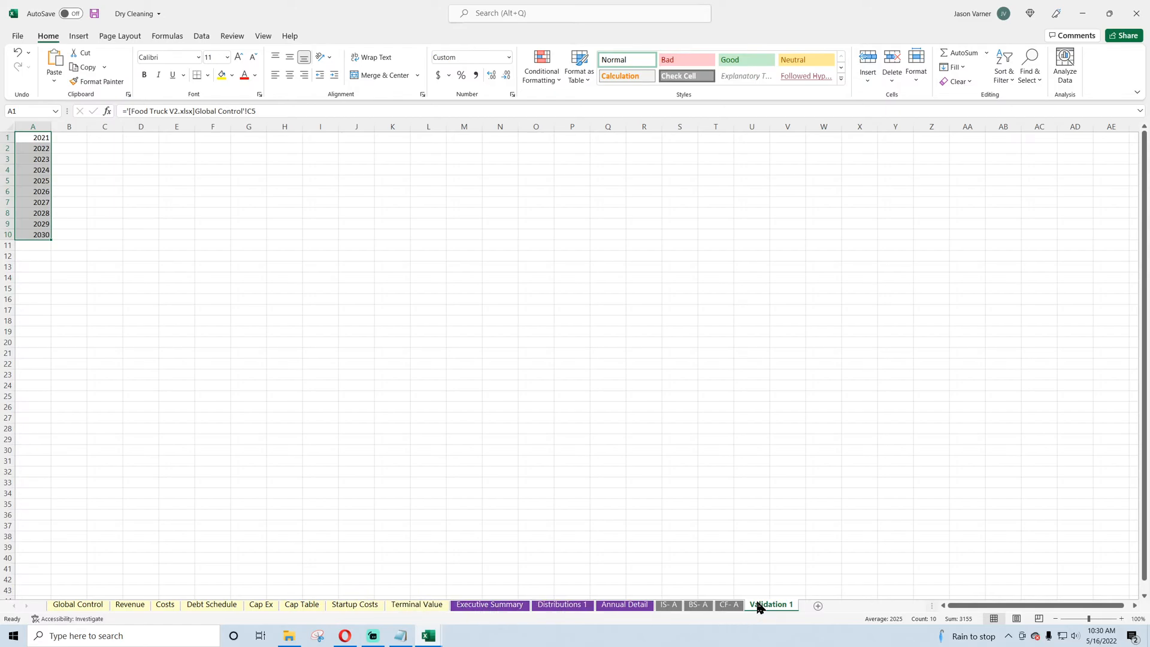
click(36, 137)
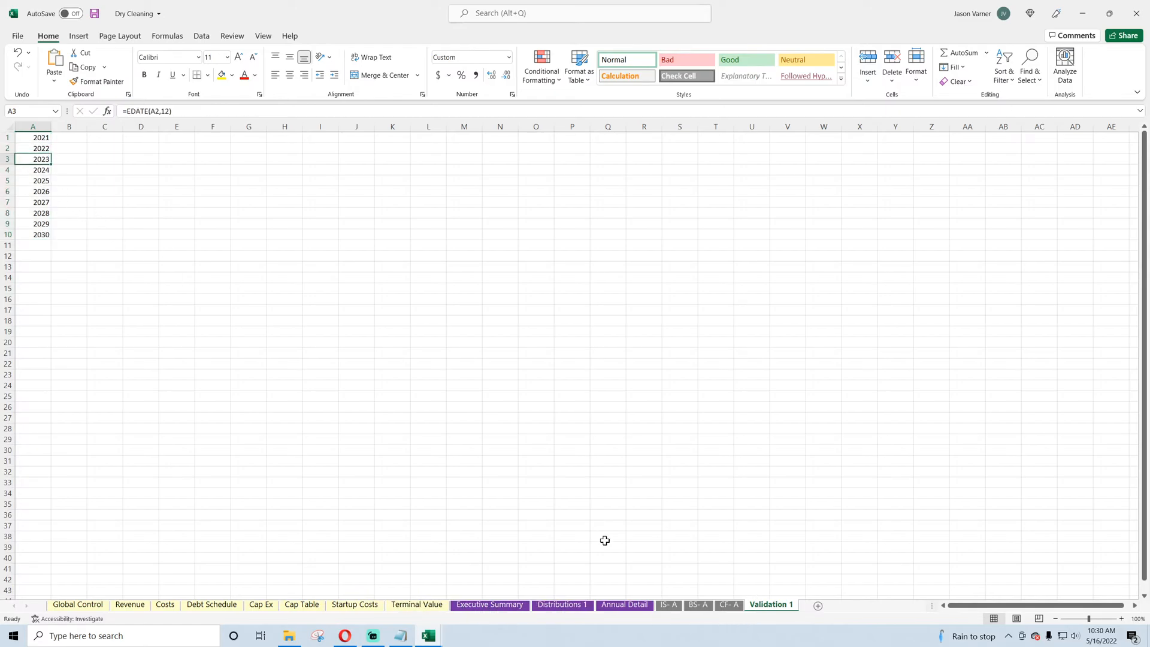
Step: Inspect the FY 2021 customer receipts reference on the CF- A cash flow statement and the cash reference on the balance sheet
click(735, 606)
click(157, 225)
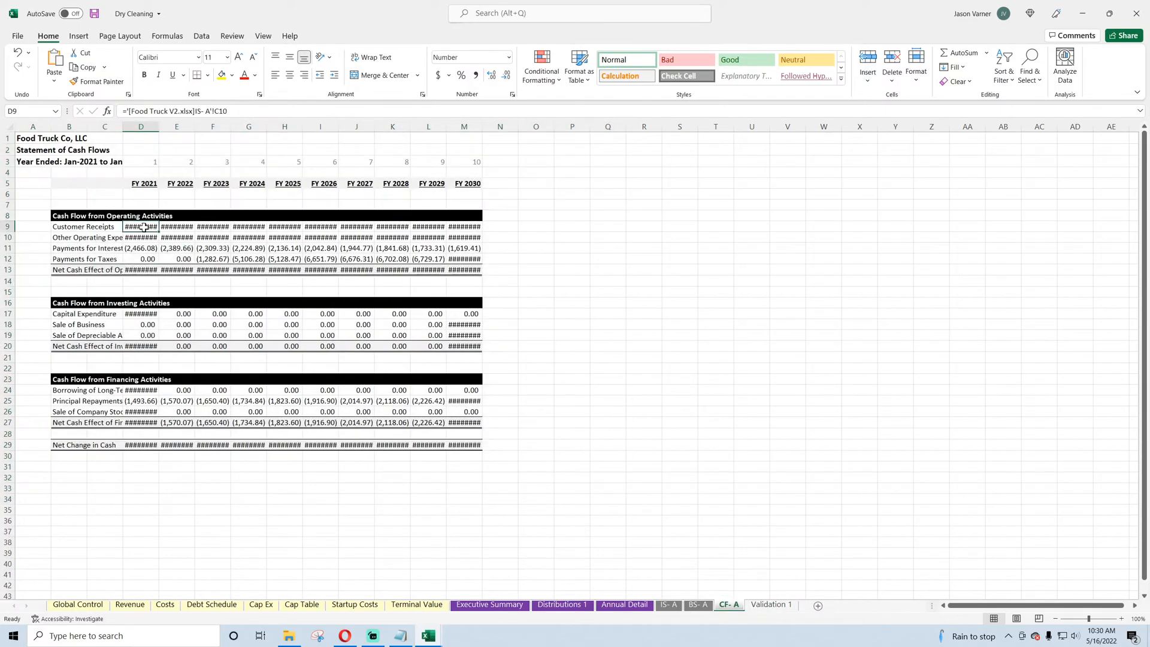
click(697, 604)
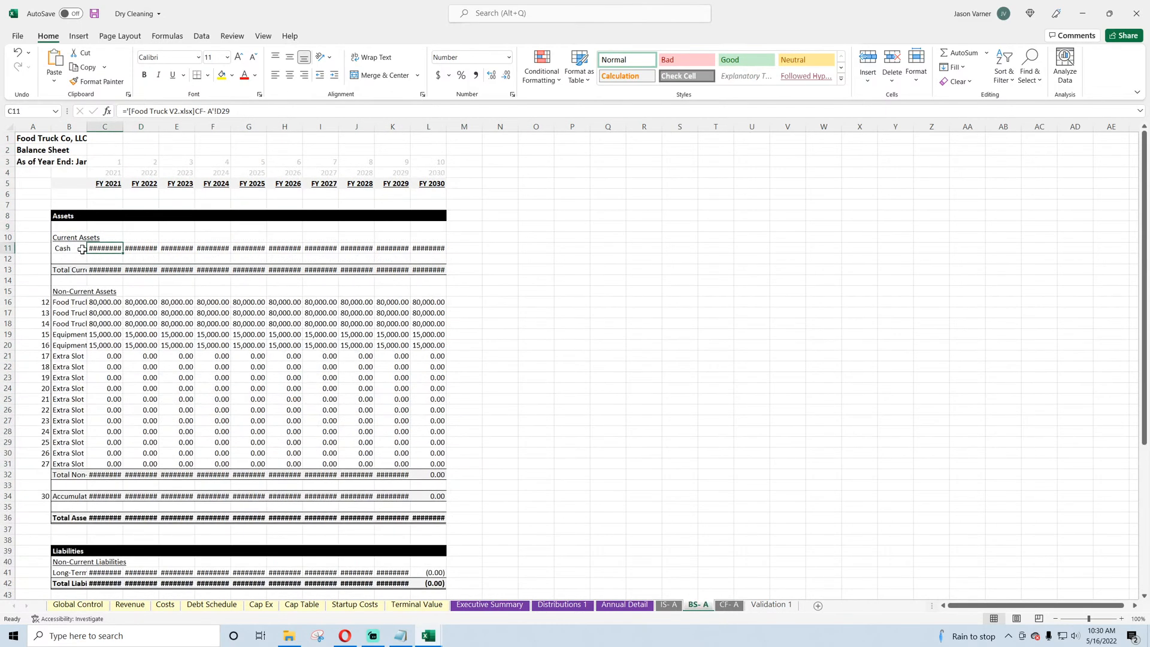
Step: Check the income statement's FY 2021 food sales reference, its row label and the company name reference in A1
click(669, 605)
click(105, 205)
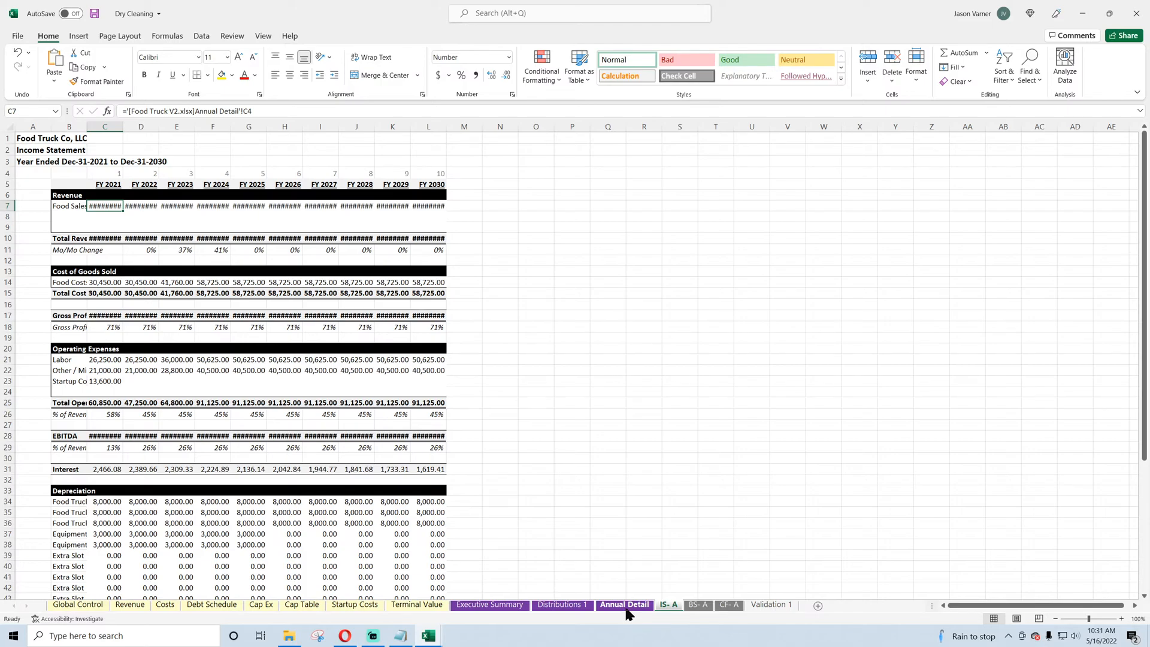
click(67, 207)
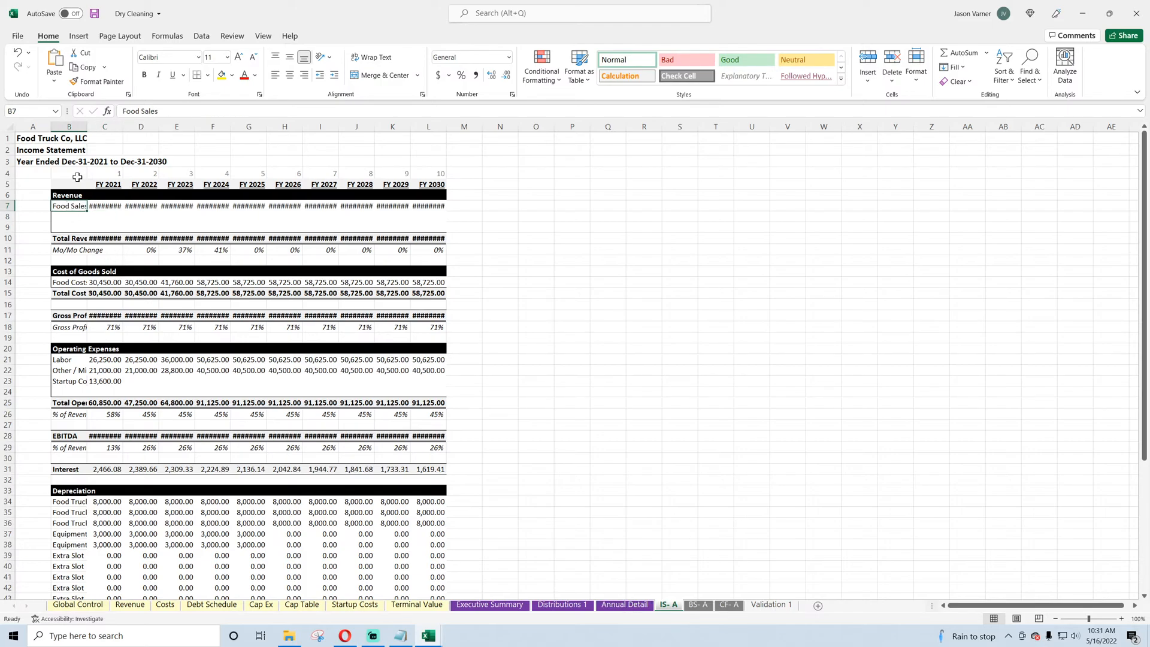
click(27, 137)
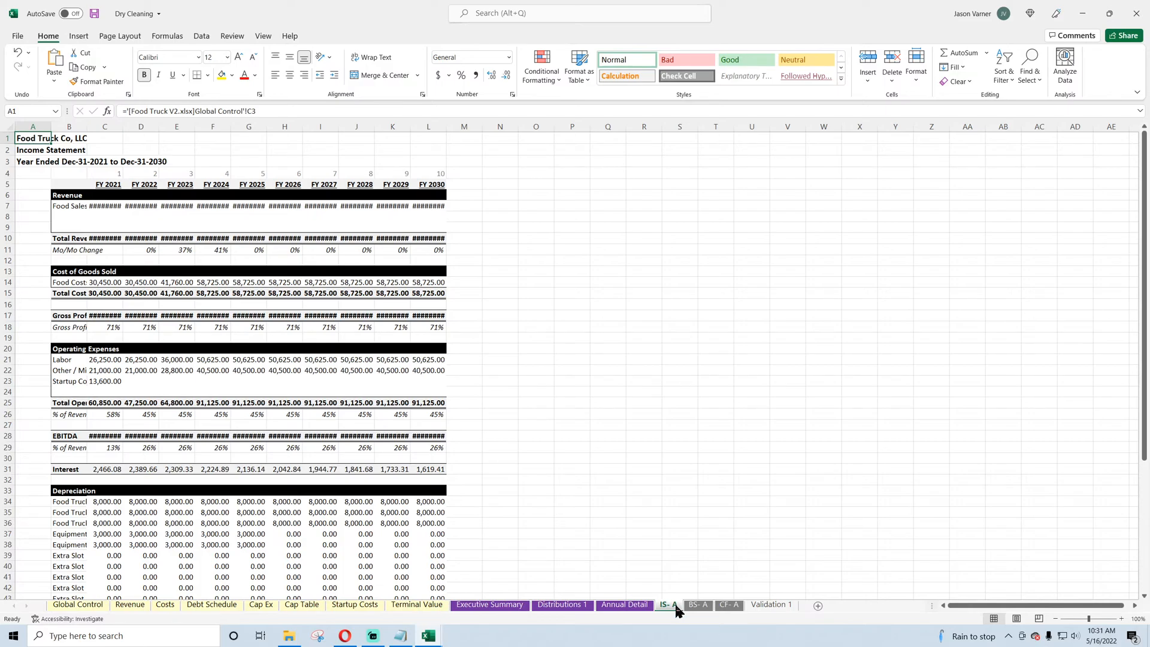
Step: Inspect the formulas behind FY 2021 total cash returns and the FY 2021 heading on the Distributions 1 sheet
click(589, 604)
click(104, 189)
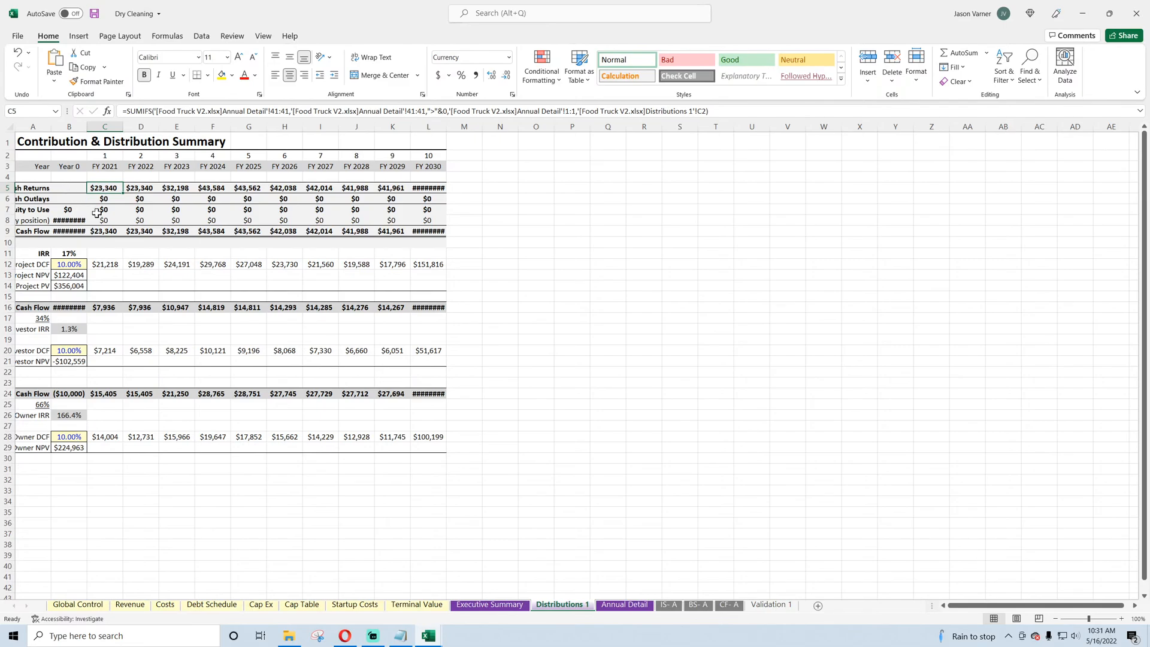
click(104, 166)
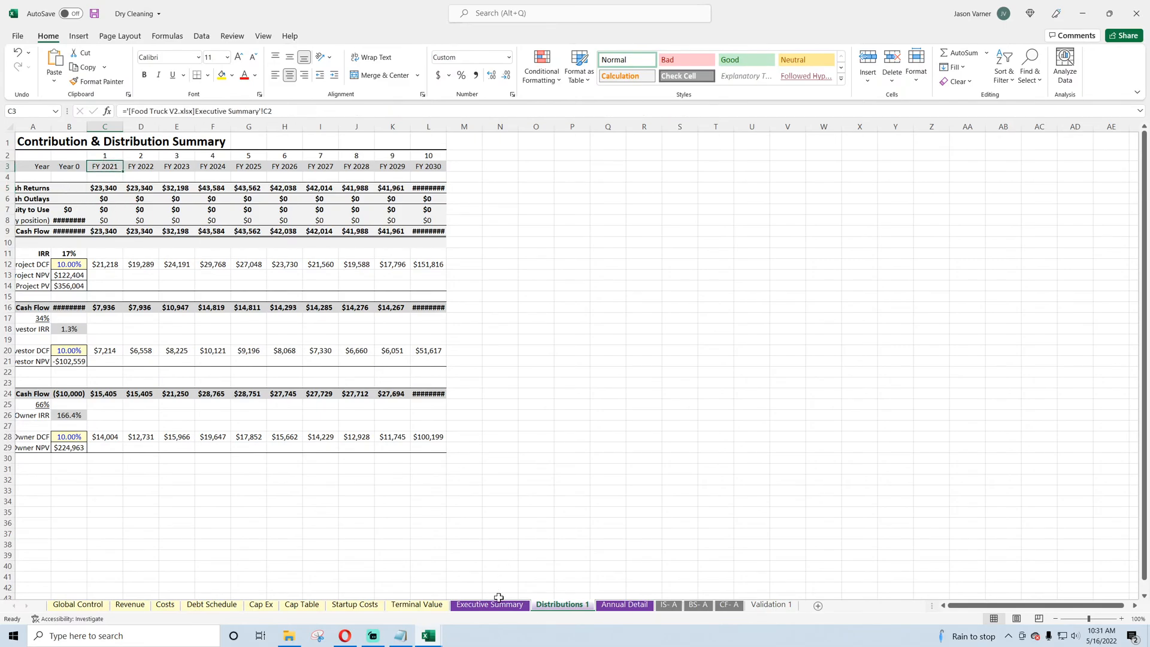
Step: Inspect the Executive Summary's FY 2021 orders per year formula and look at the Revenue sheet's inputs
click(490, 604)
click(106, 177)
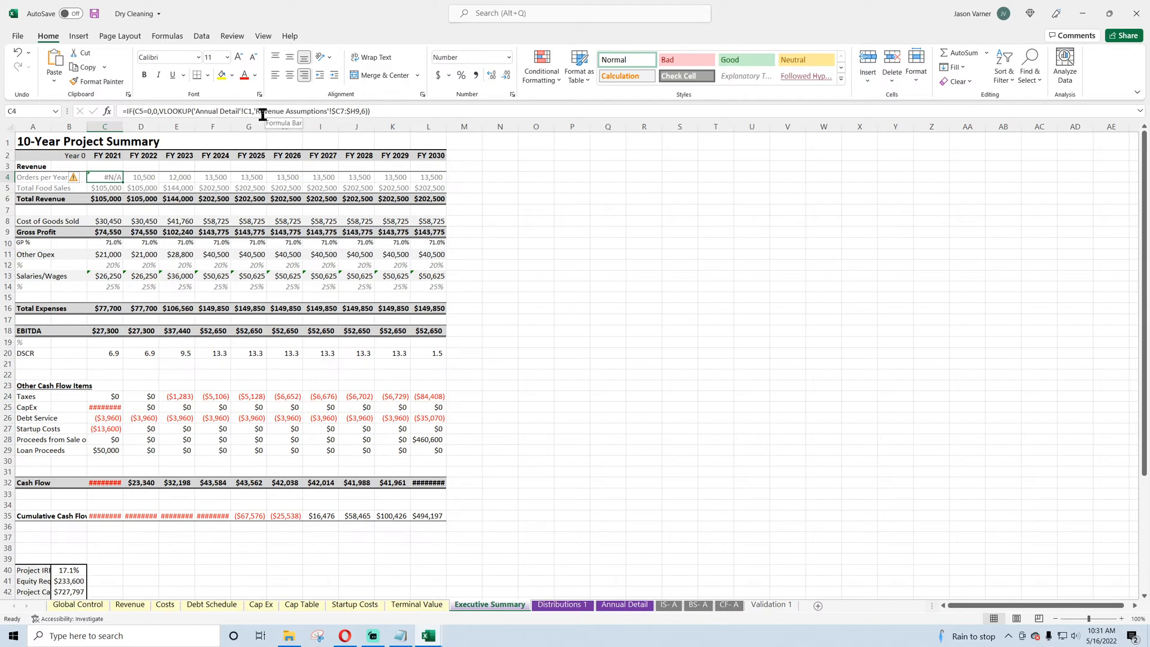
click(132, 605)
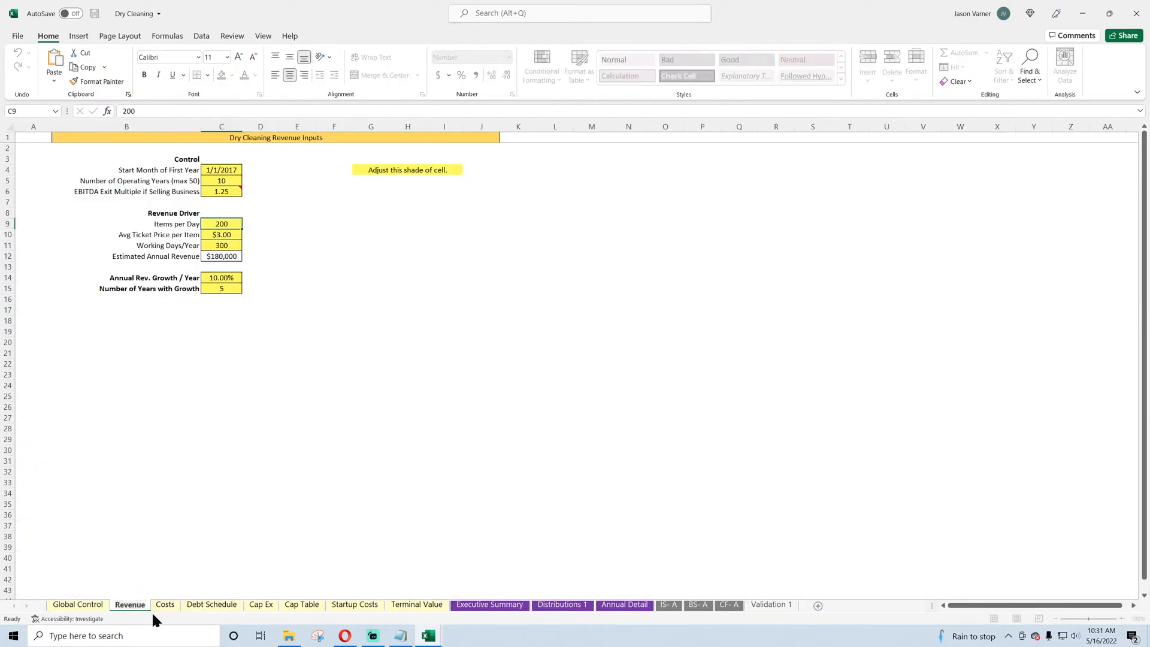
Step: Rename the Revenue sheet to Revenue Assumptions
double_click(152, 611)
key(End)
text(Assumption)
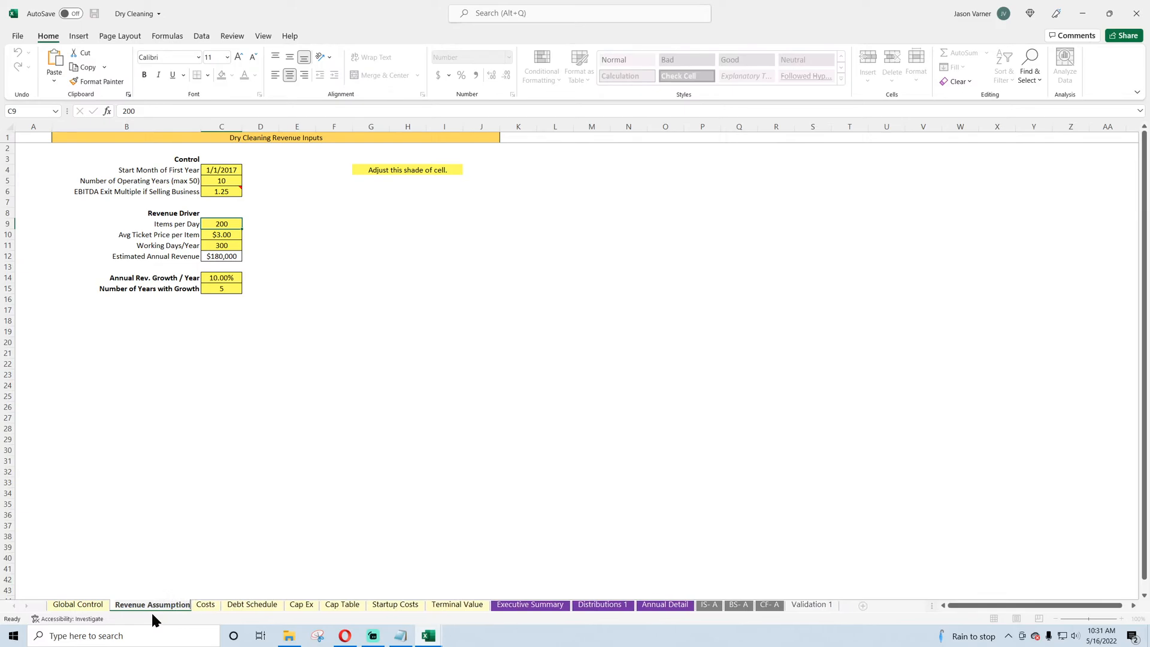
text(s)
key(Return)
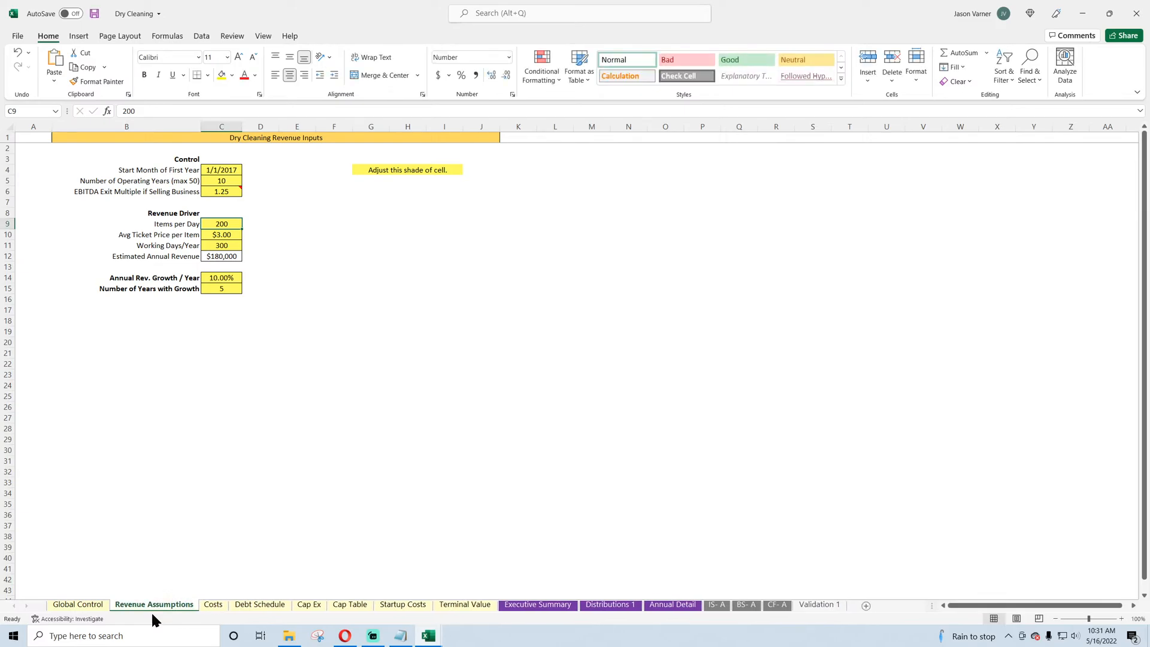
Step: Undo the earlier link changes on the Global Control sheet until the exit value formula points back to Food Truck V2
click(82, 604)
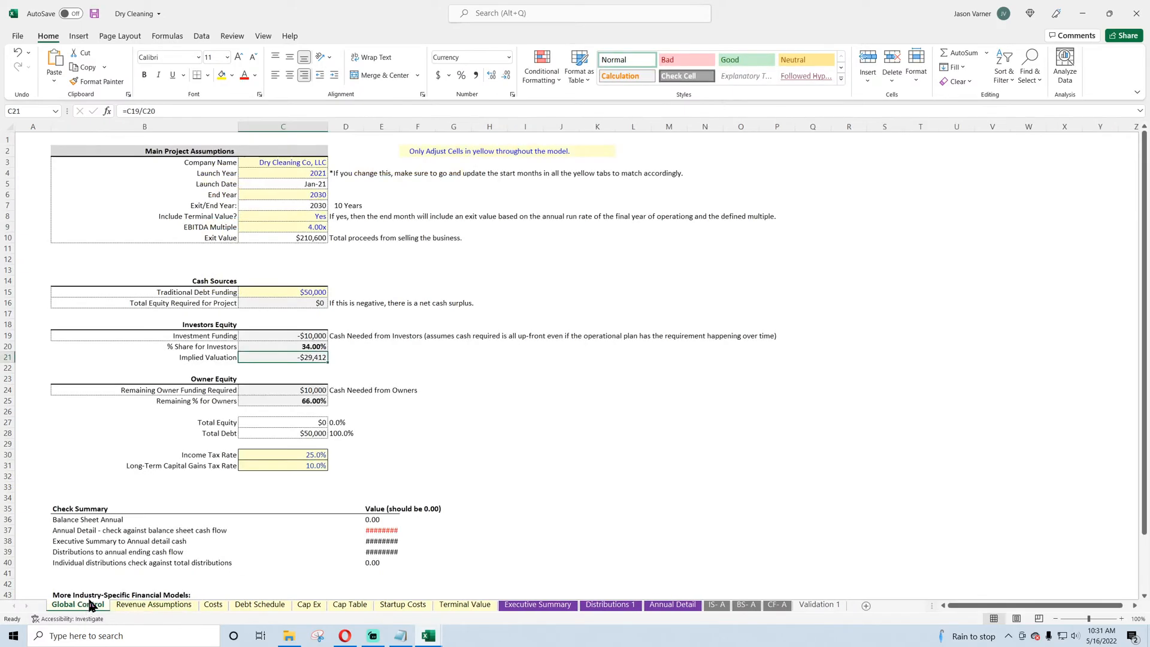
click(18, 53)
click(278, 239)
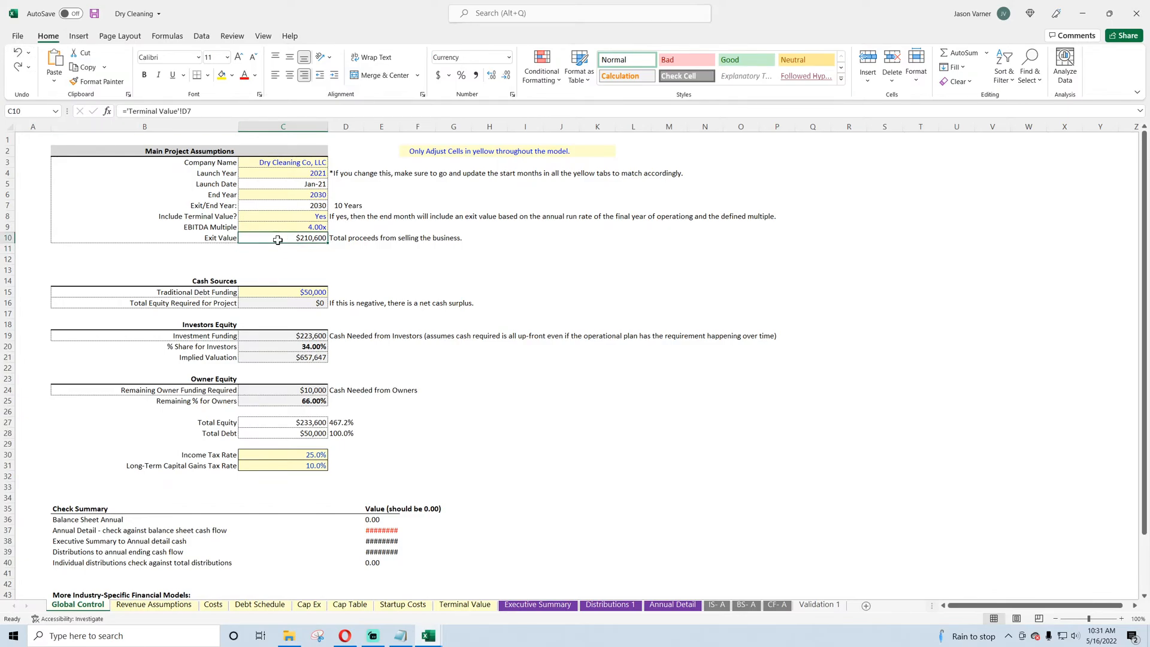
click(18, 54)
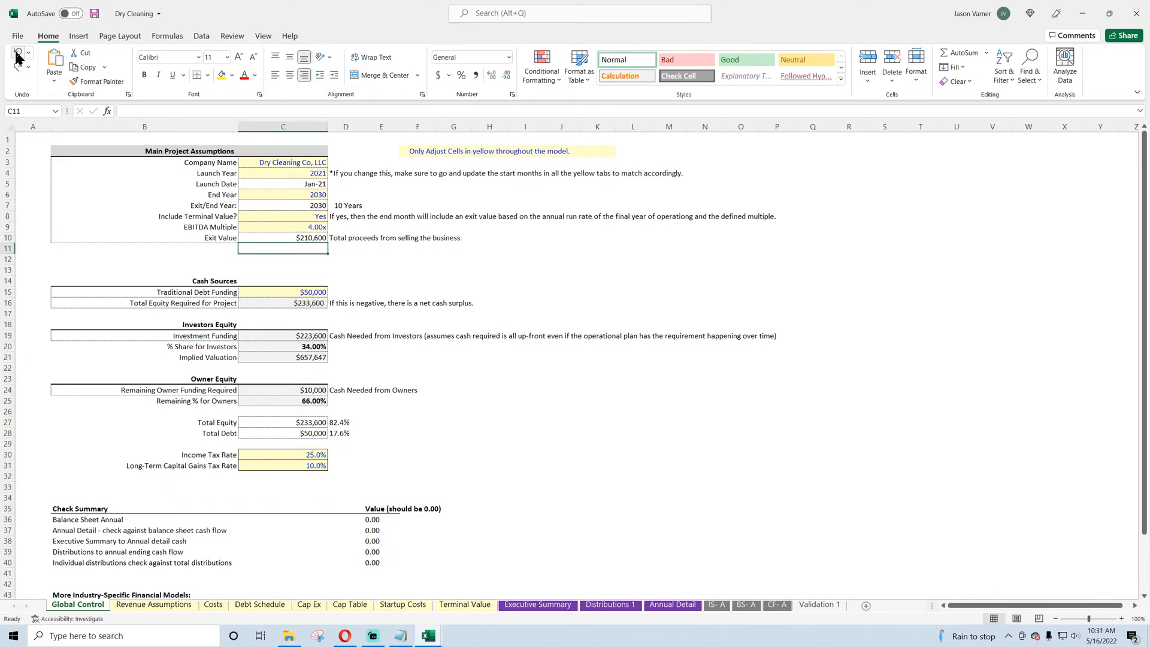
click(311, 238)
Step: Replace every "[Food Truck V2.xlsx]" in formulas across the whole workbook with nothing
click(1029, 69)
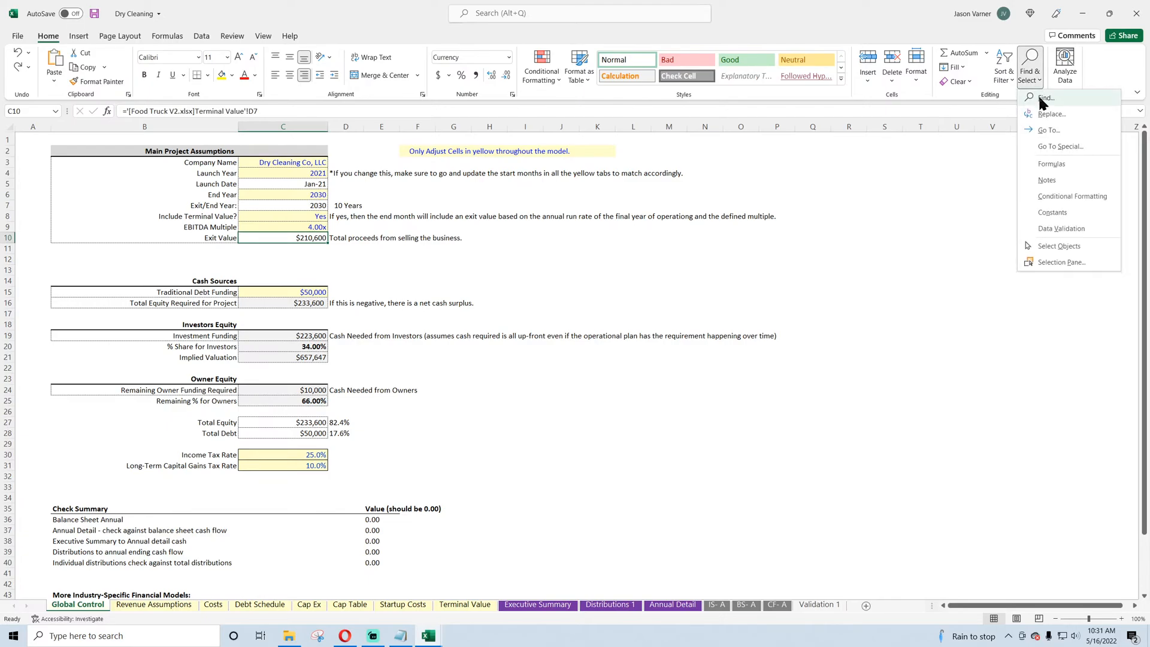
click(1051, 114)
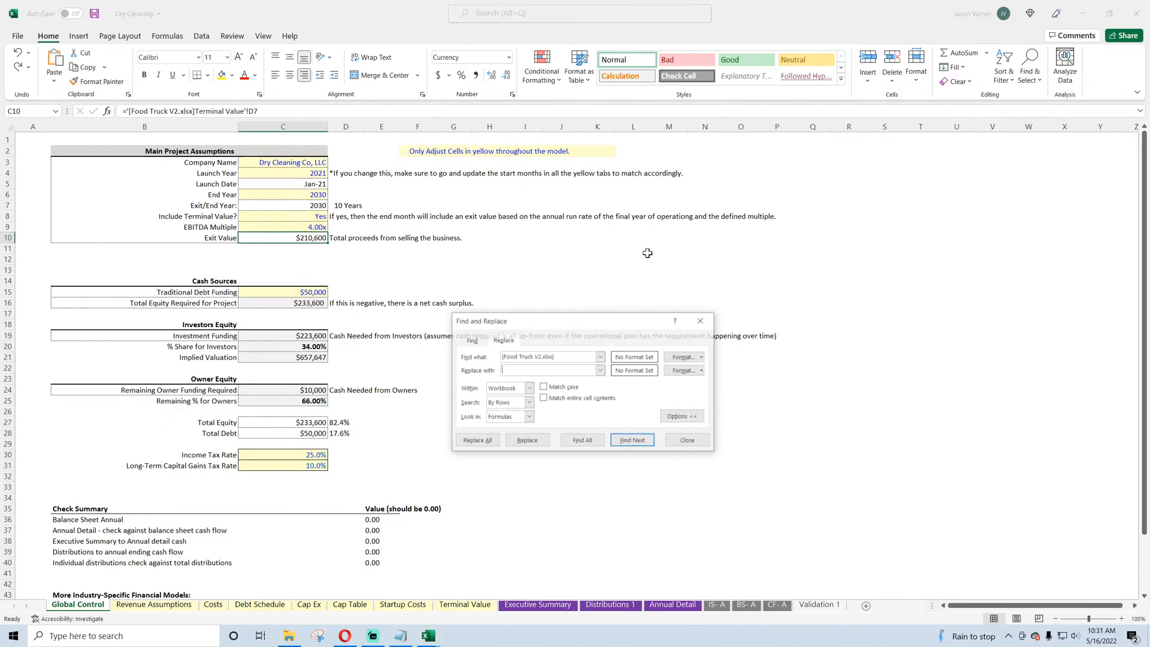
click(480, 441)
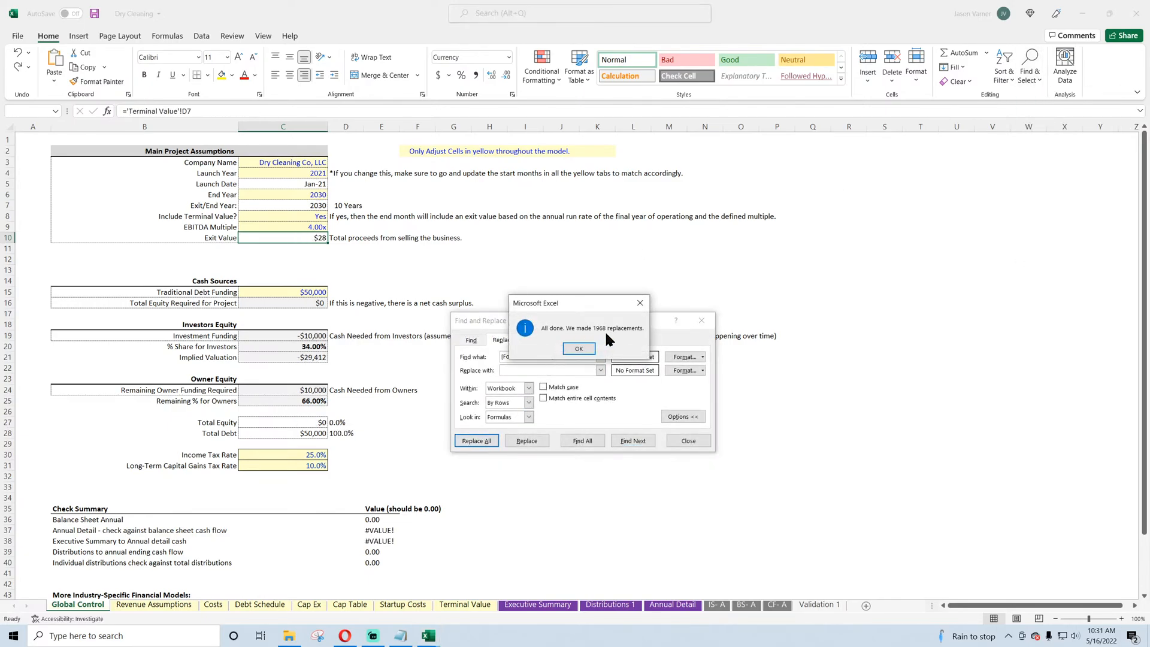
click(578, 348)
click(687, 441)
click(618, 488)
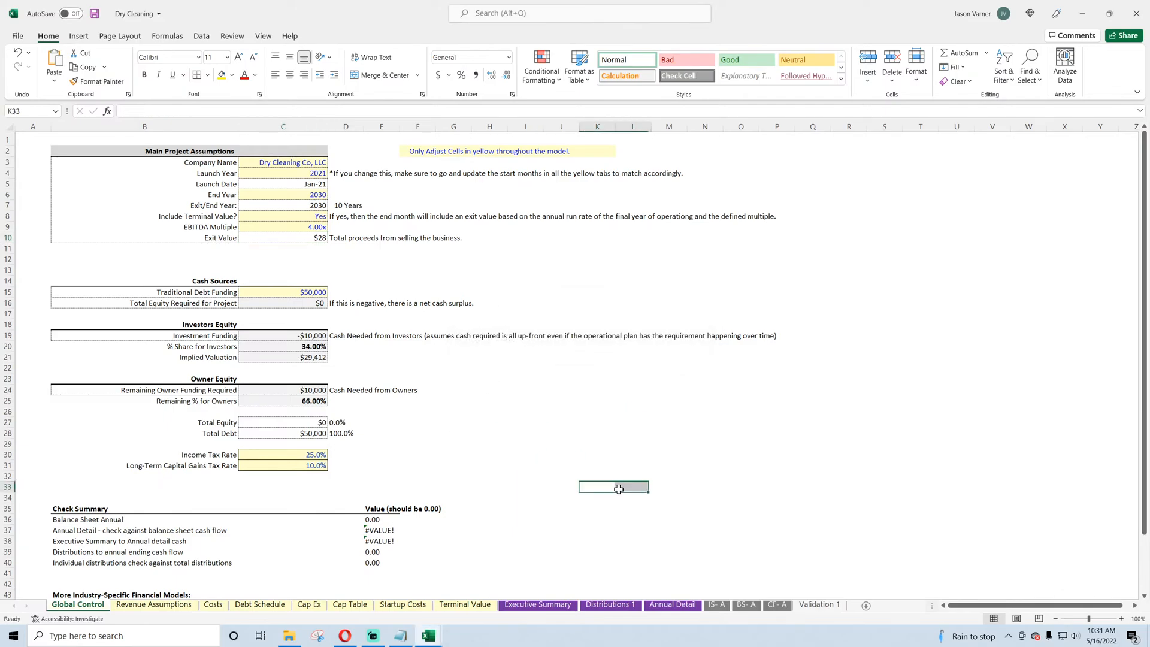
Step: Examine the food sales and food cost references on the IS- A sheet and return to Global Control
click(717, 604)
click(114, 205)
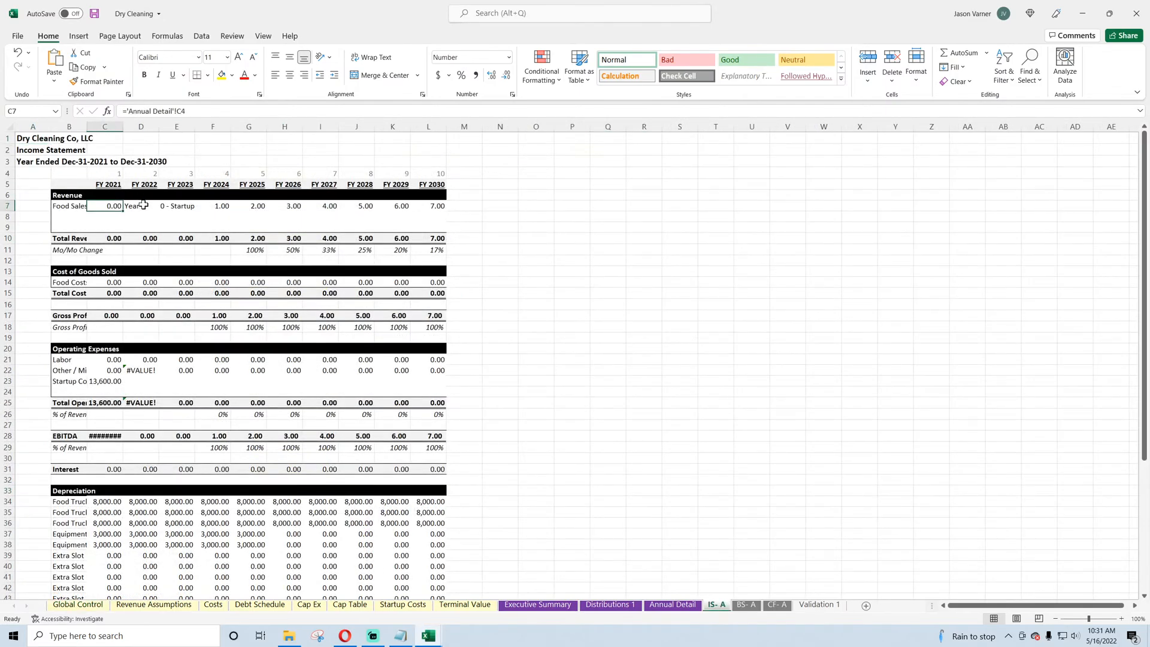
click(143, 205)
click(181, 205)
click(217, 206)
click(215, 280)
click(285, 282)
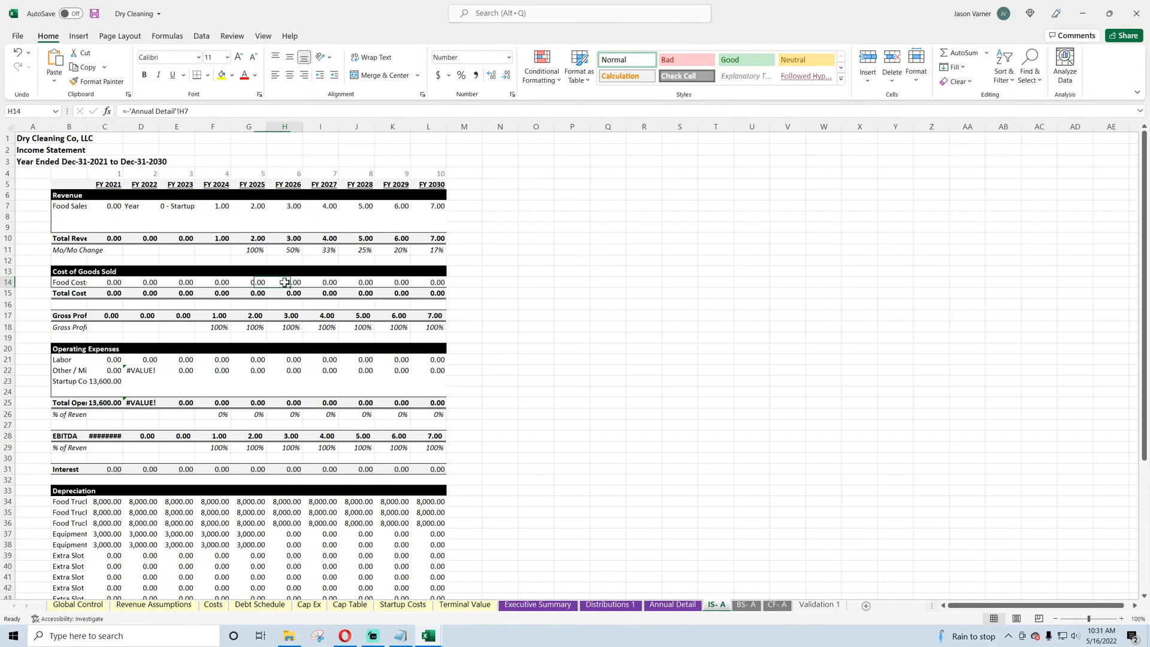
click(323, 283)
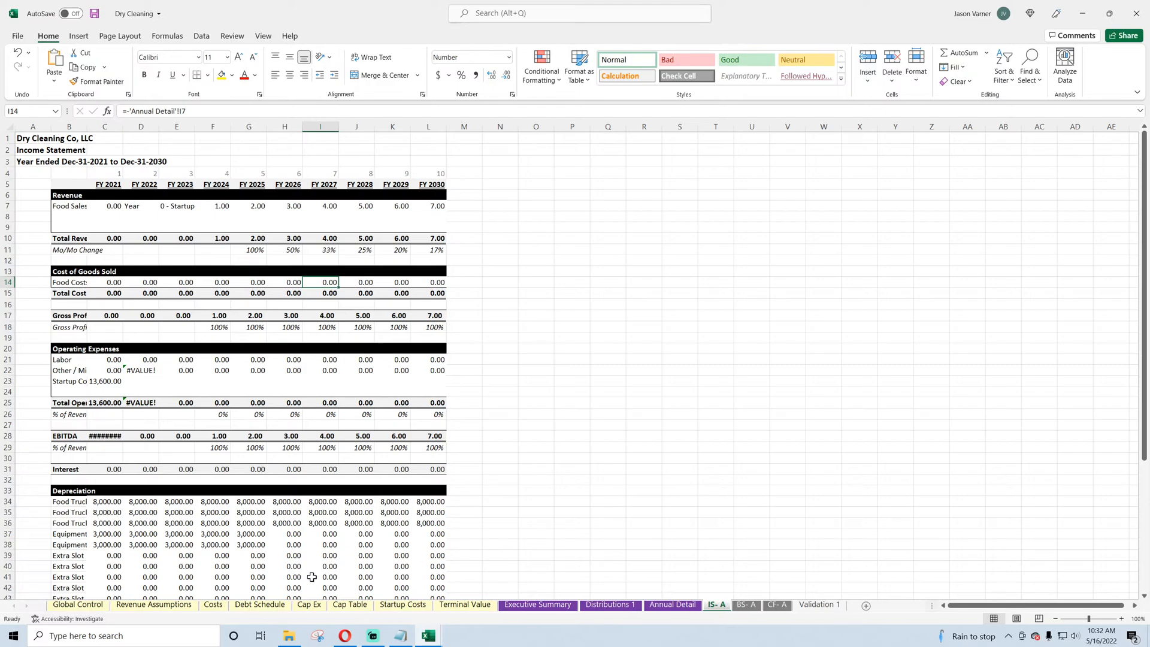
click(95, 605)
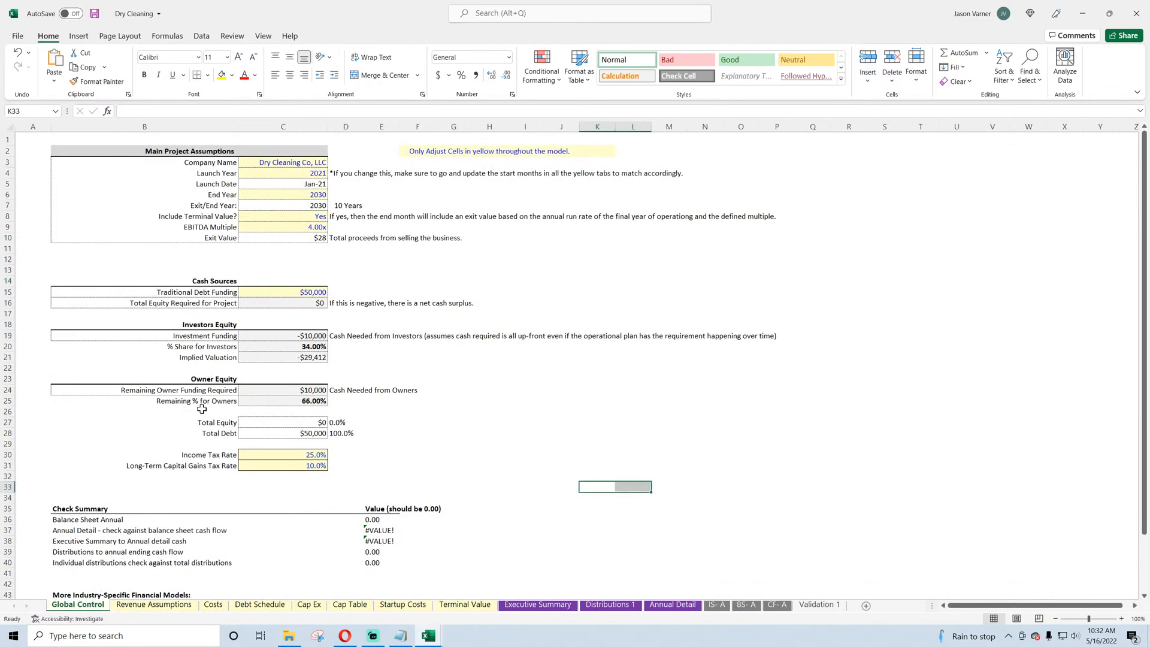
Step: Apply all borders to the Revenue Assumptions values in column C and the "Adjust this shade of cell." note, choosing a lighter line style
click(157, 604)
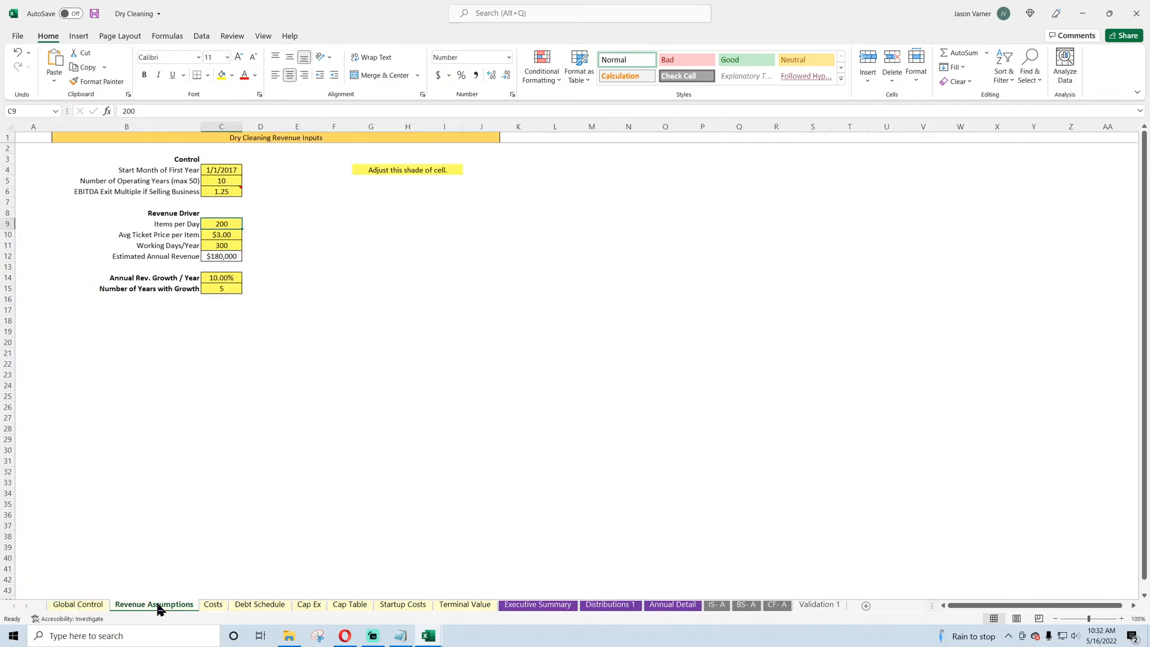
drag(221, 170, 221, 289)
ctrl+click(379, 171)
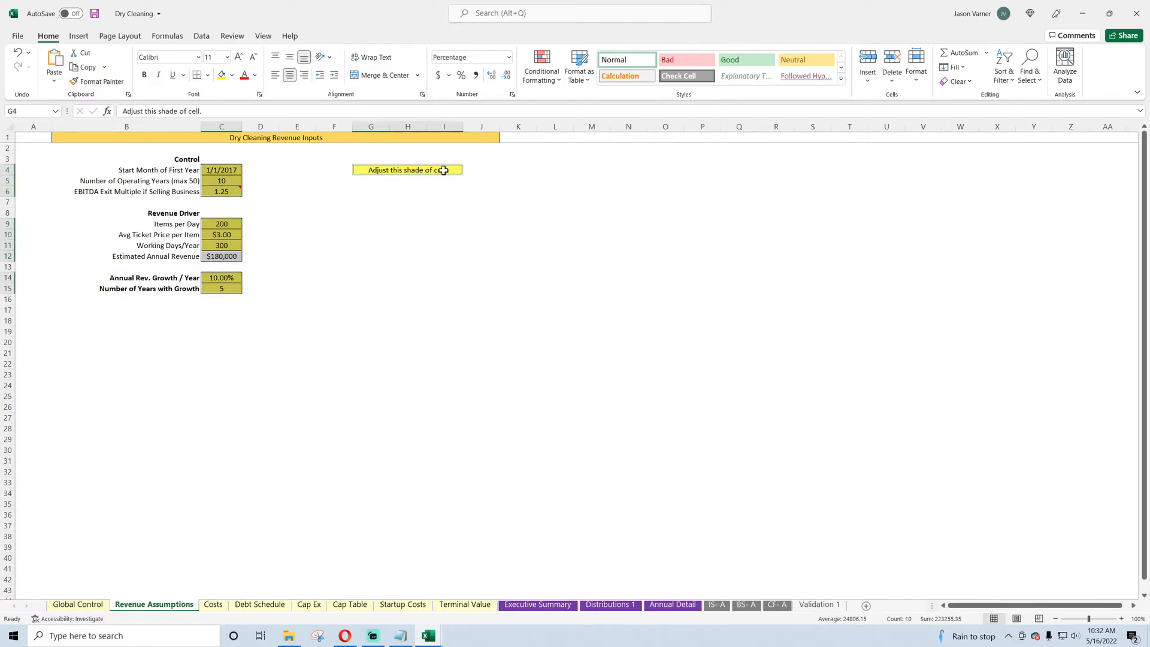
click(207, 73)
click(218, 189)
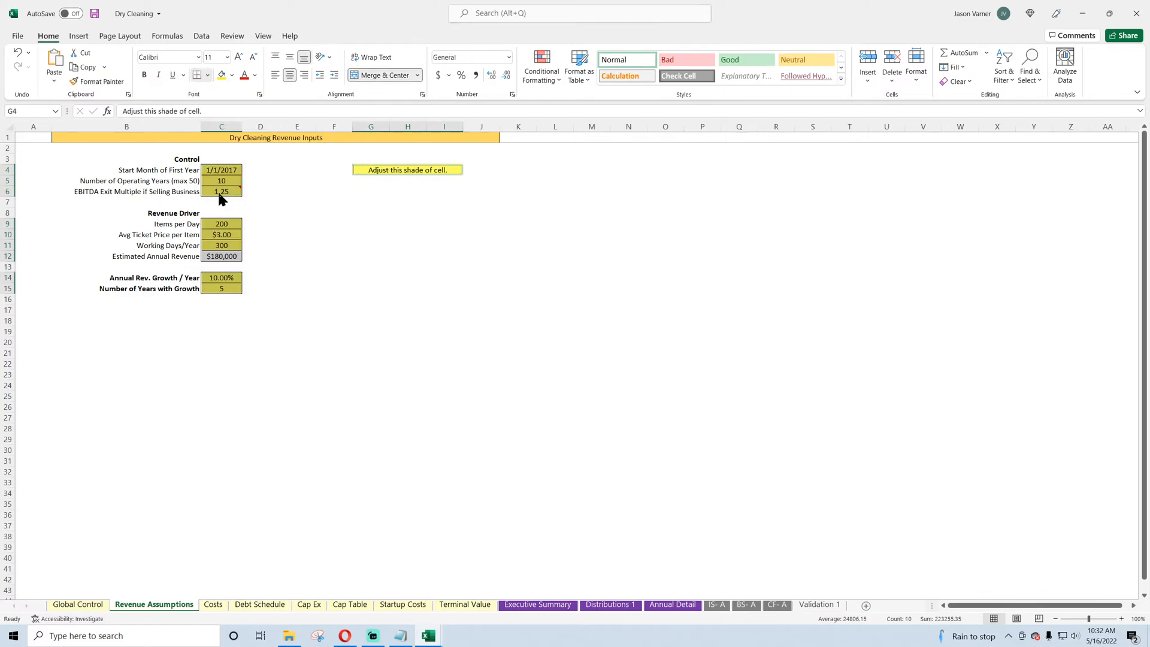
click(206, 70)
mouse_move(261, 396)
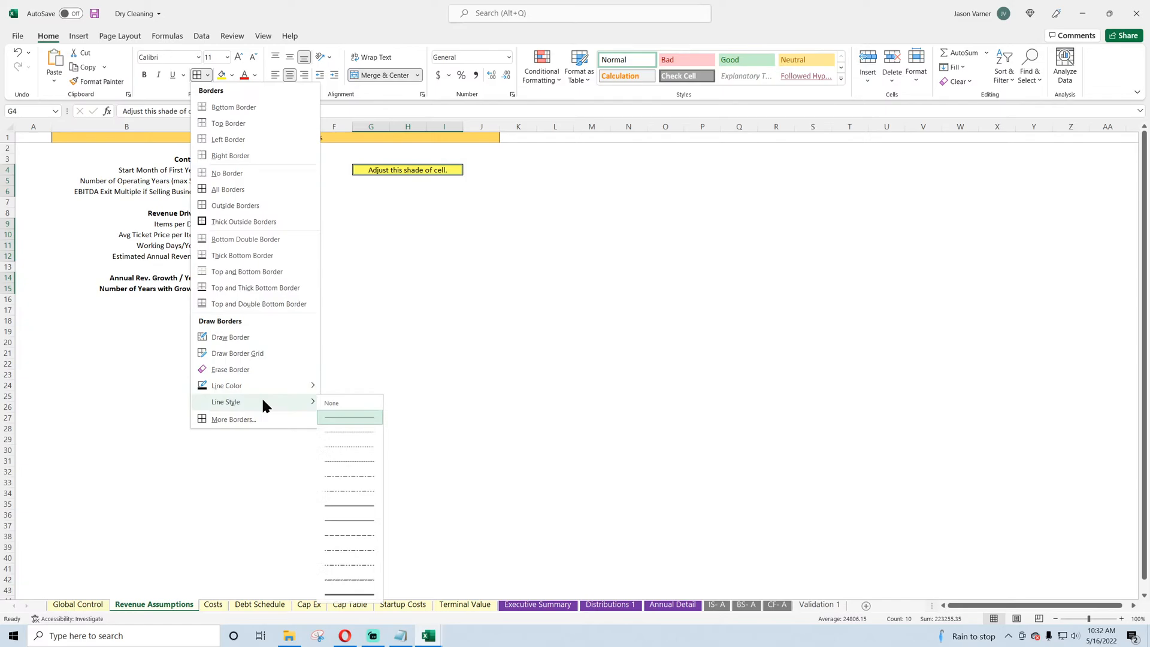
click(366, 432)
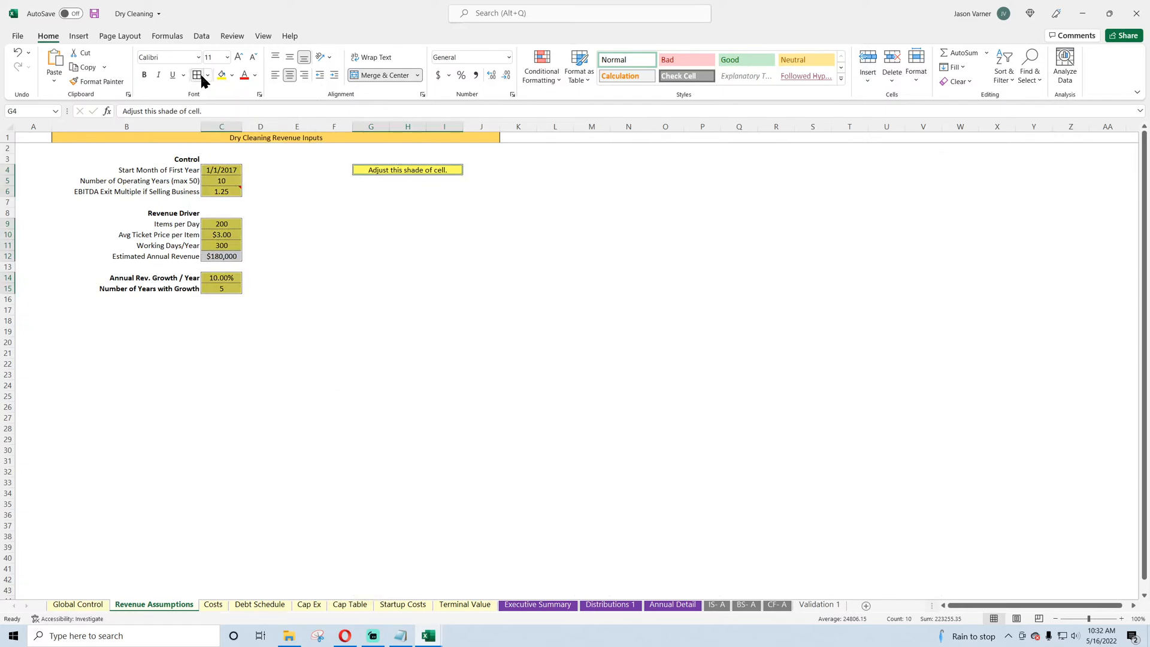
Step: Give the same column C values and the shade note a blue font and a light yellow fill
click(255, 76)
click(279, 247)
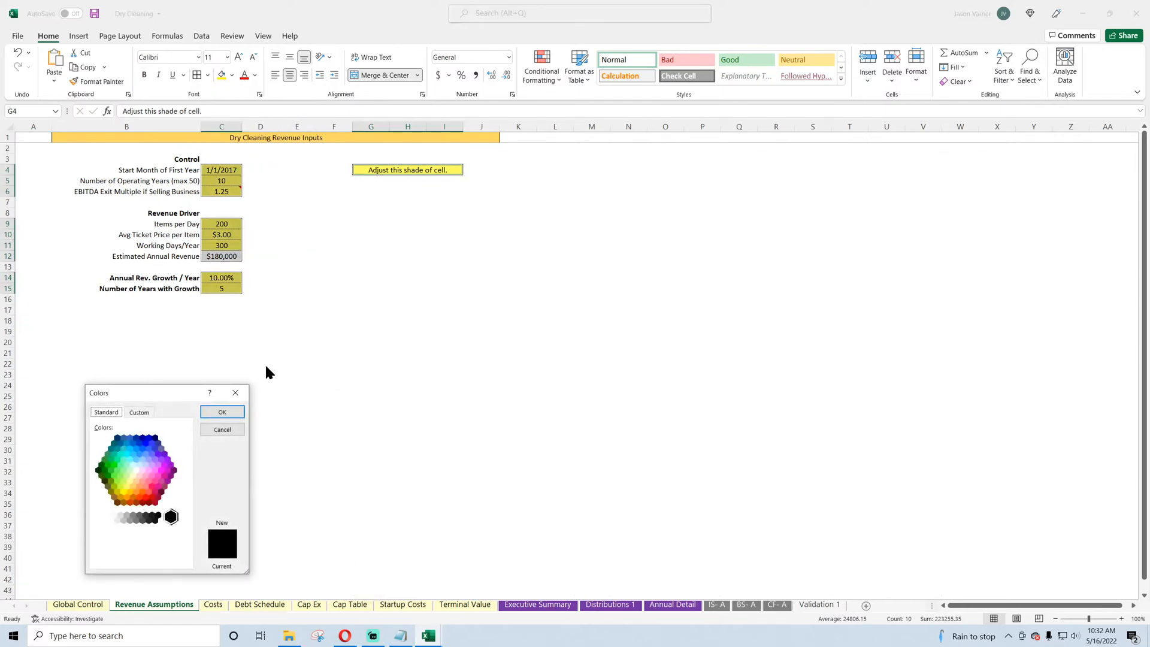
click(146, 444)
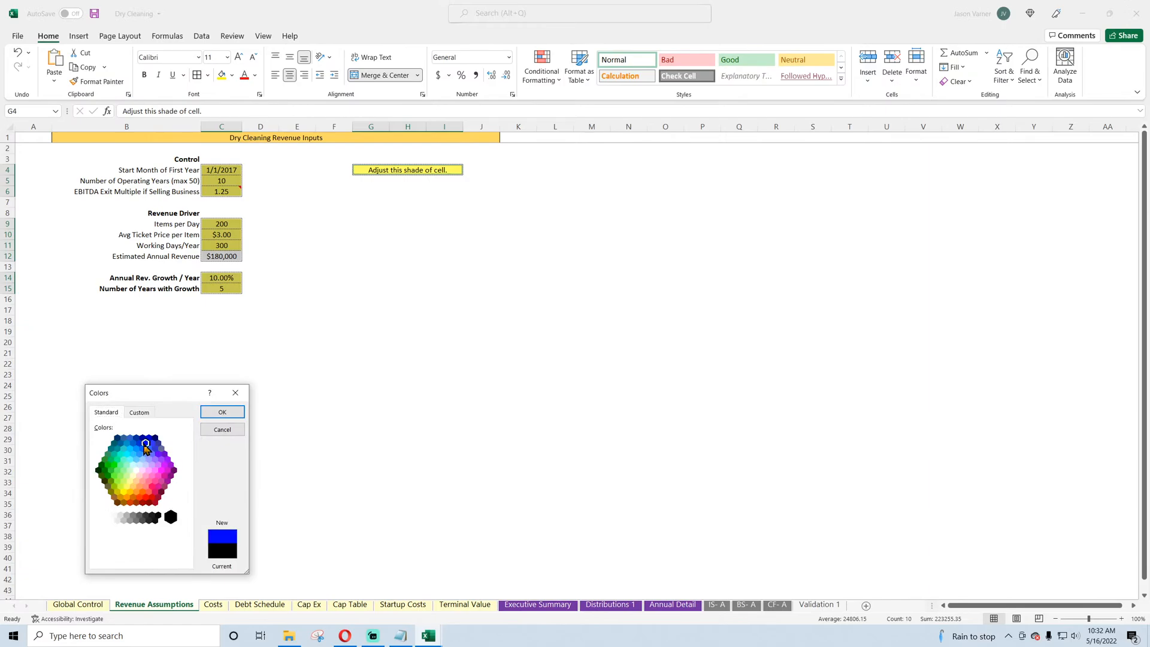
click(222, 412)
click(232, 76)
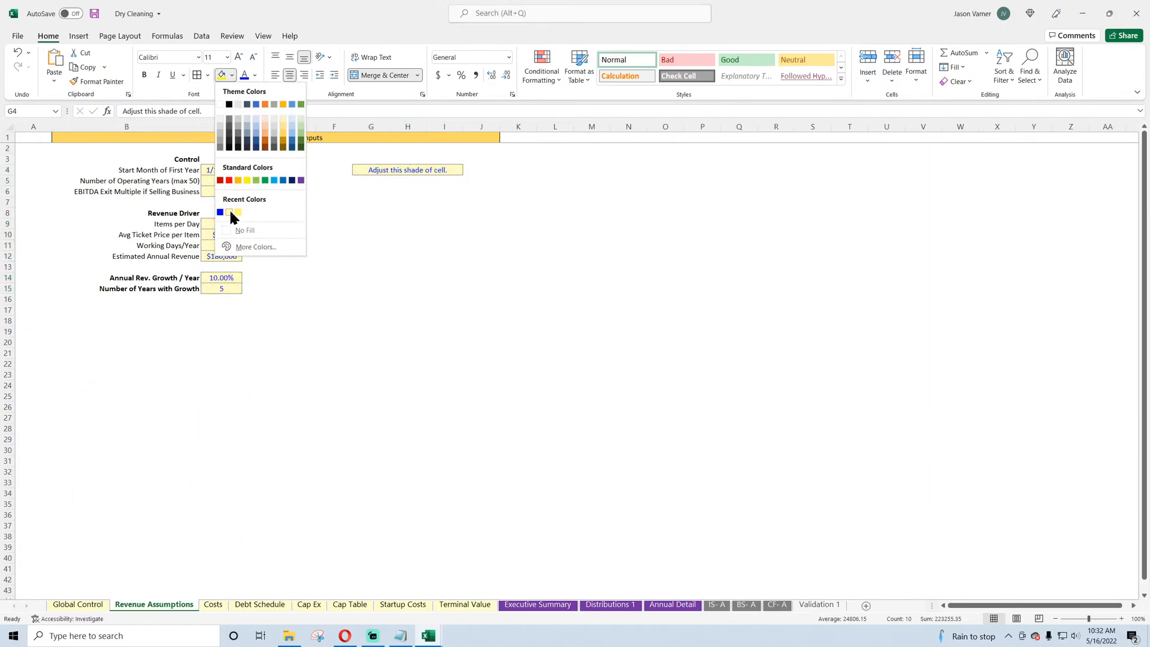
click(229, 212)
click(372, 274)
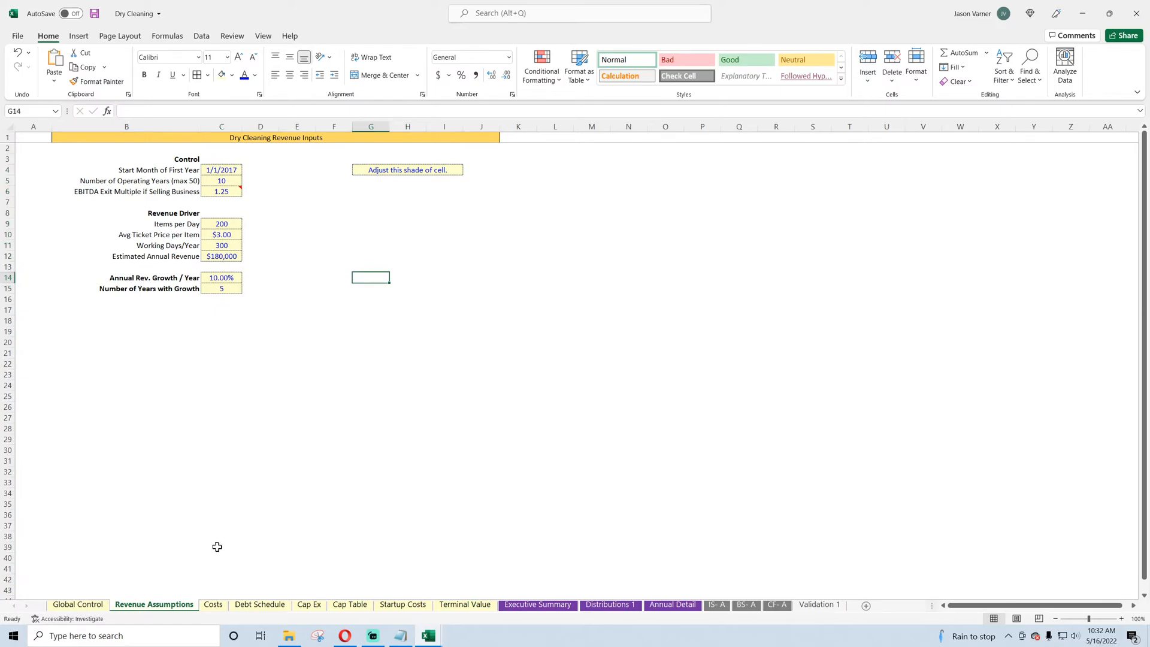
click(213, 604)
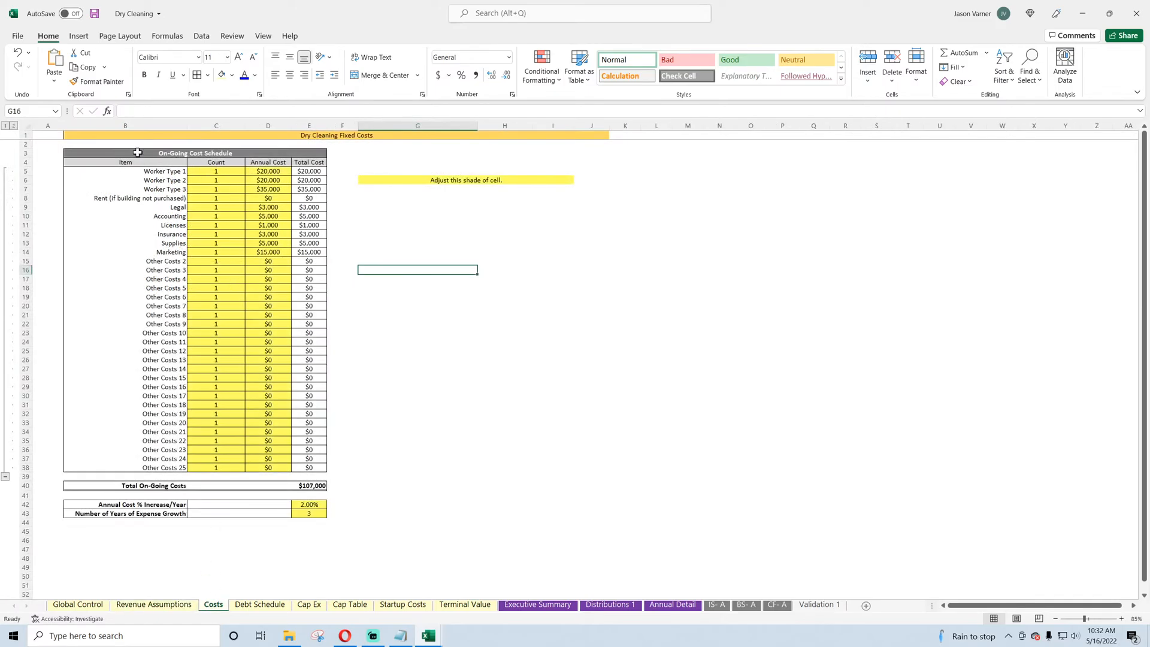
drag(137, 153, 299, 396)
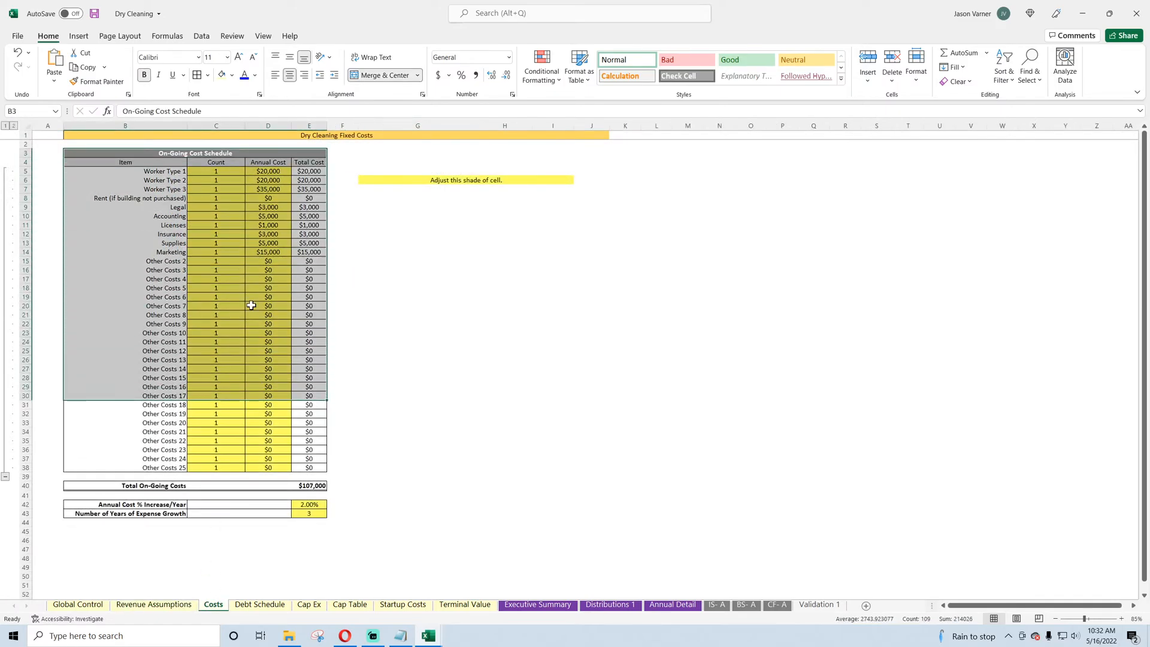
click(181, 605)
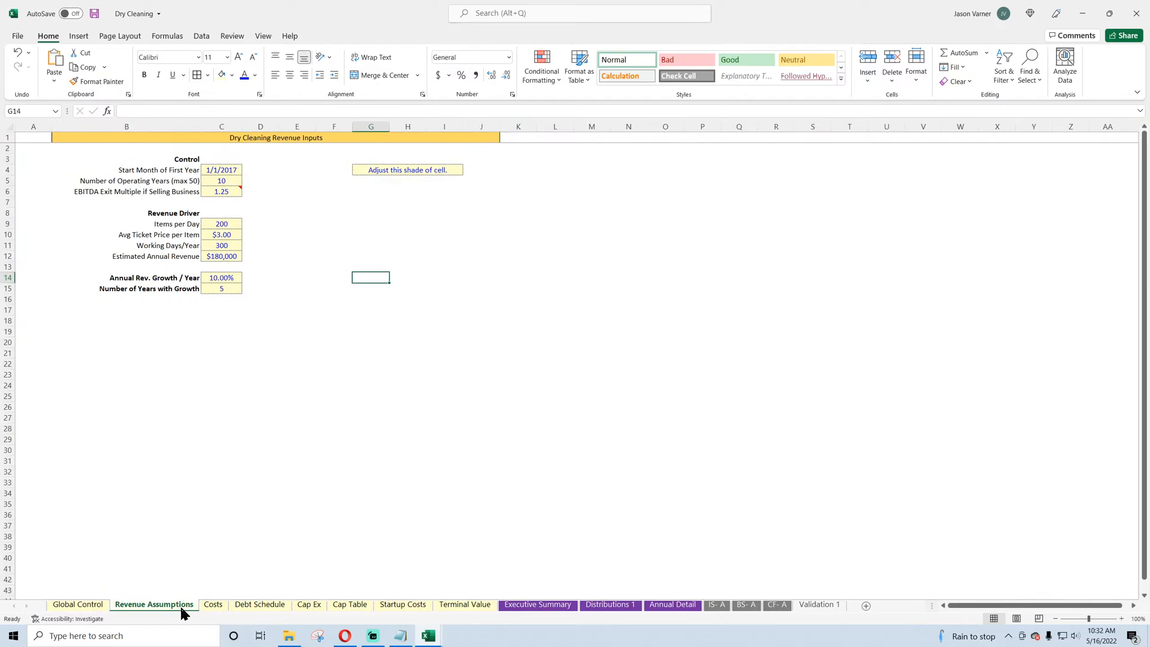
Step: Remove the fill from the Estimated Annual Revenue cell C12 and set its font to black
click(223, 257)
click(231, 75)
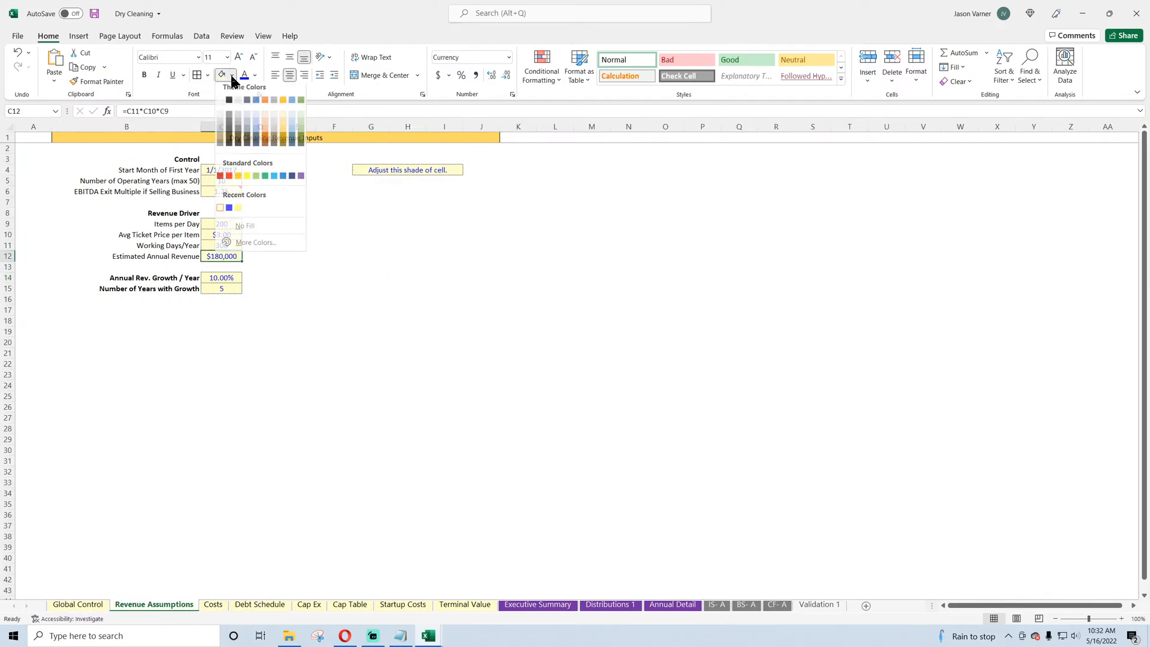
click(253, 227)
click(254, 75)
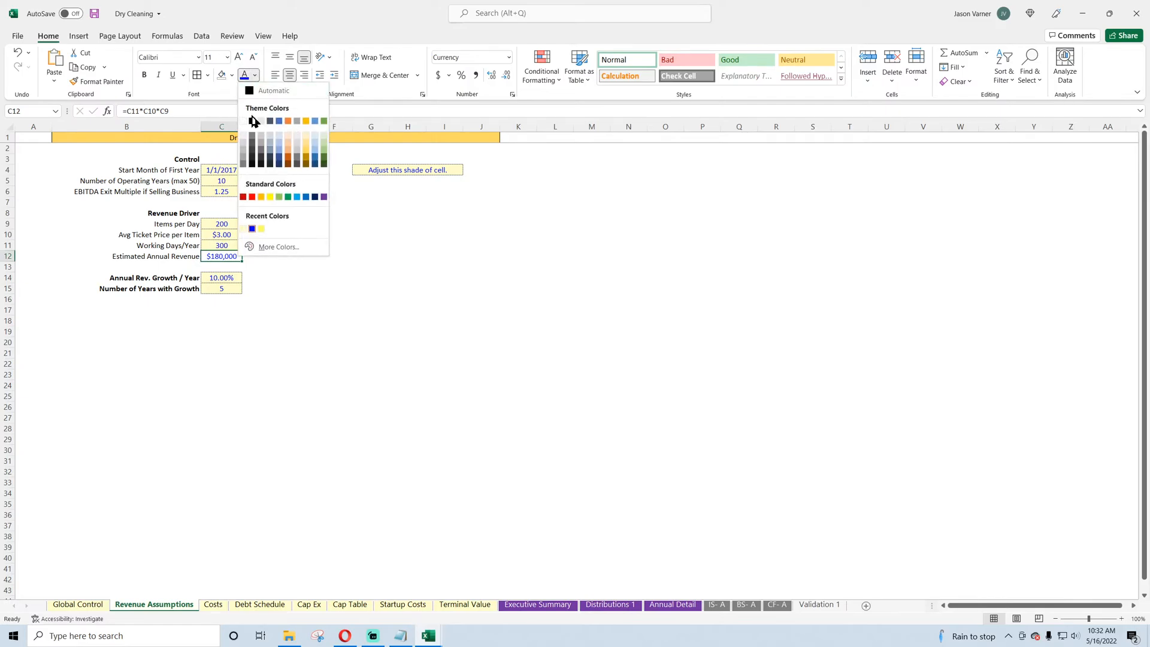
click(252, 121)
Step: Check the revenue driver and control input cells on Revenue Assumptions, from working days per year up to the start month
click(223, 245)
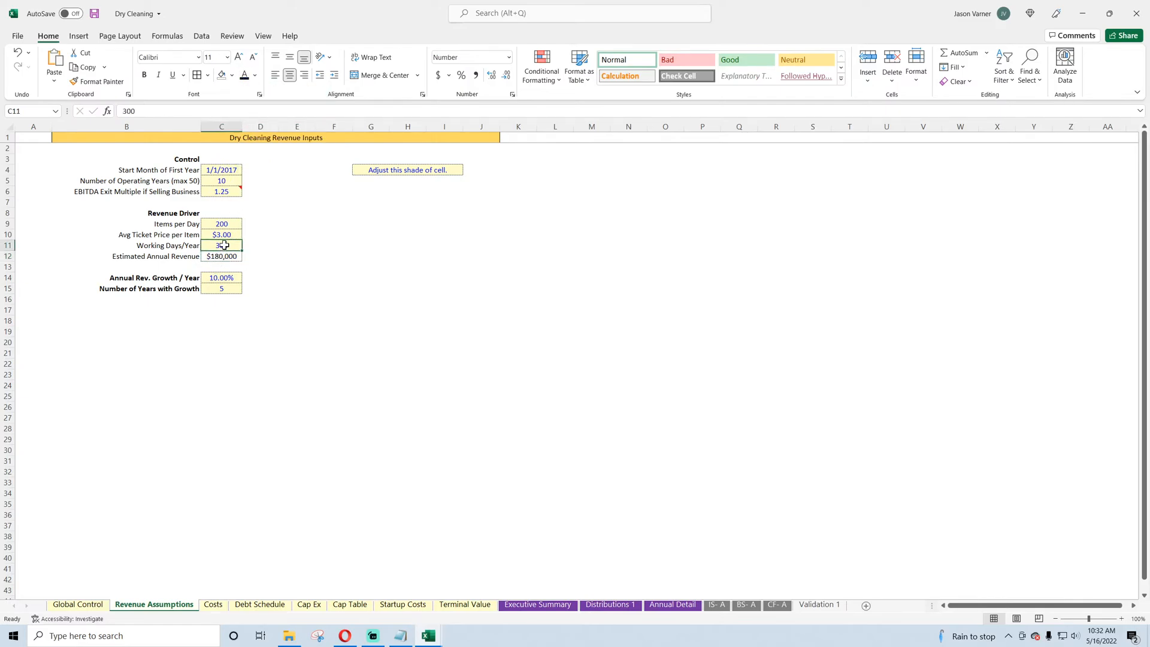
click(223, 234)
click(223, 223)
click(229, 193)
click(226, 170)
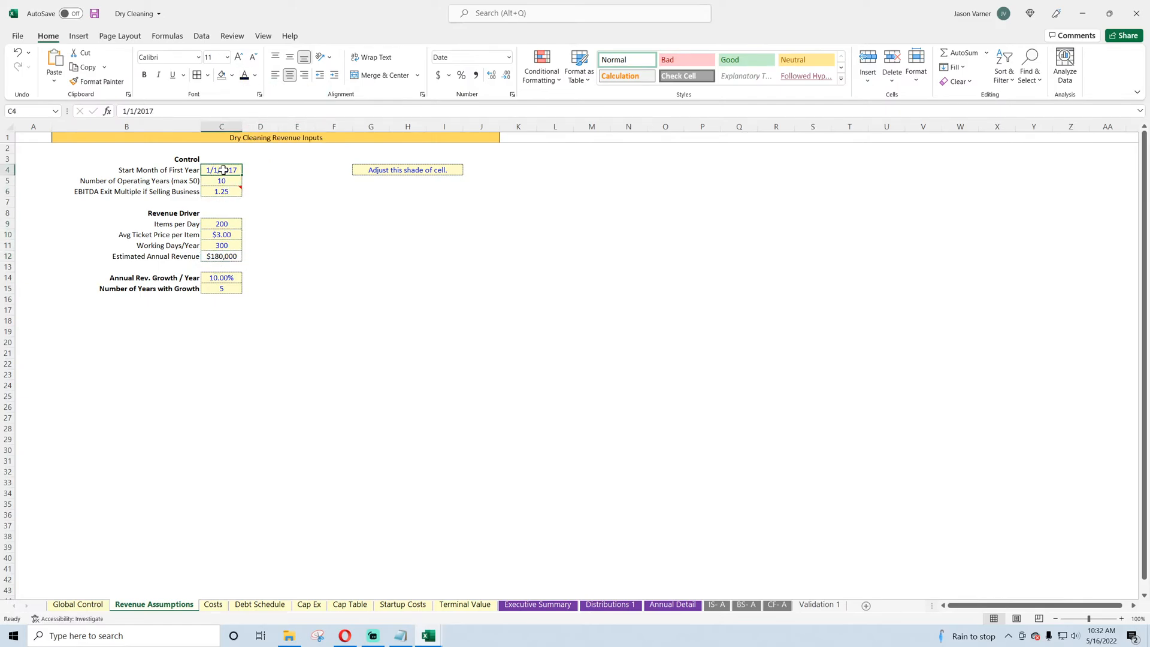
click(226, 180)
click(397, 168)
Step: Clear the contents and formatting of the Start Month of First Year row in B4:D4
click(220, 168)
drag(254, 166, 125, 169)
click(959, 81)
click(973, 94)
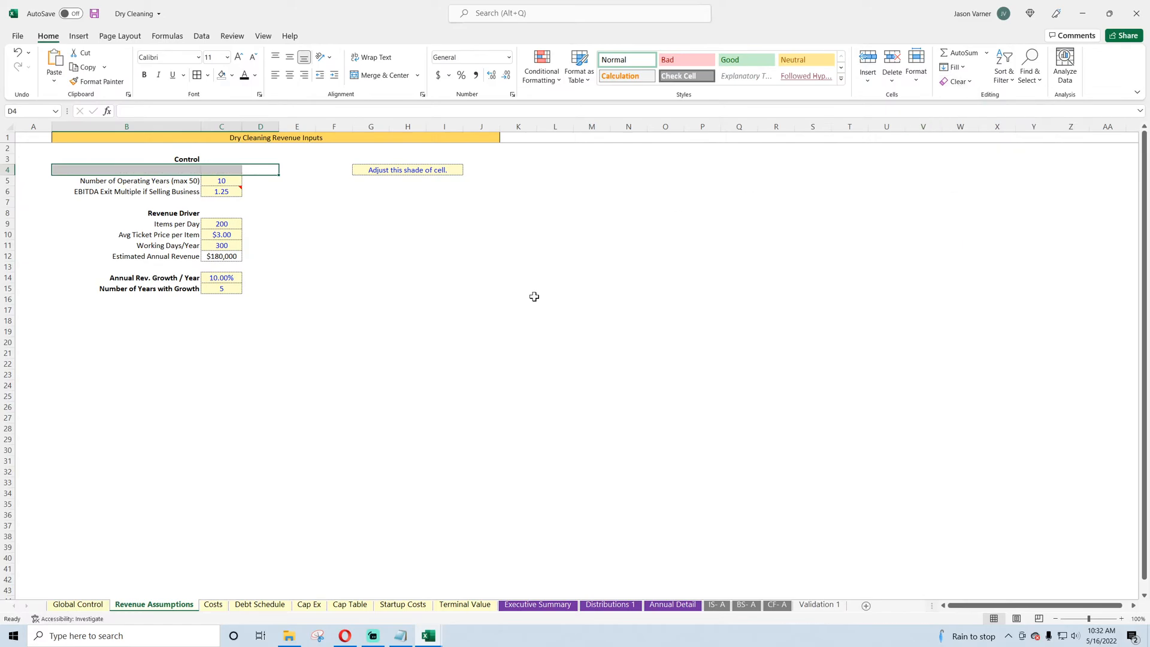
click(481, 320)
drag(160, 172, 263, 171)
click(297, 234)
Step: Remove the Control heading in B3 and hide the gridlines on the Revenue Assumptions sheet
click(158, 158)
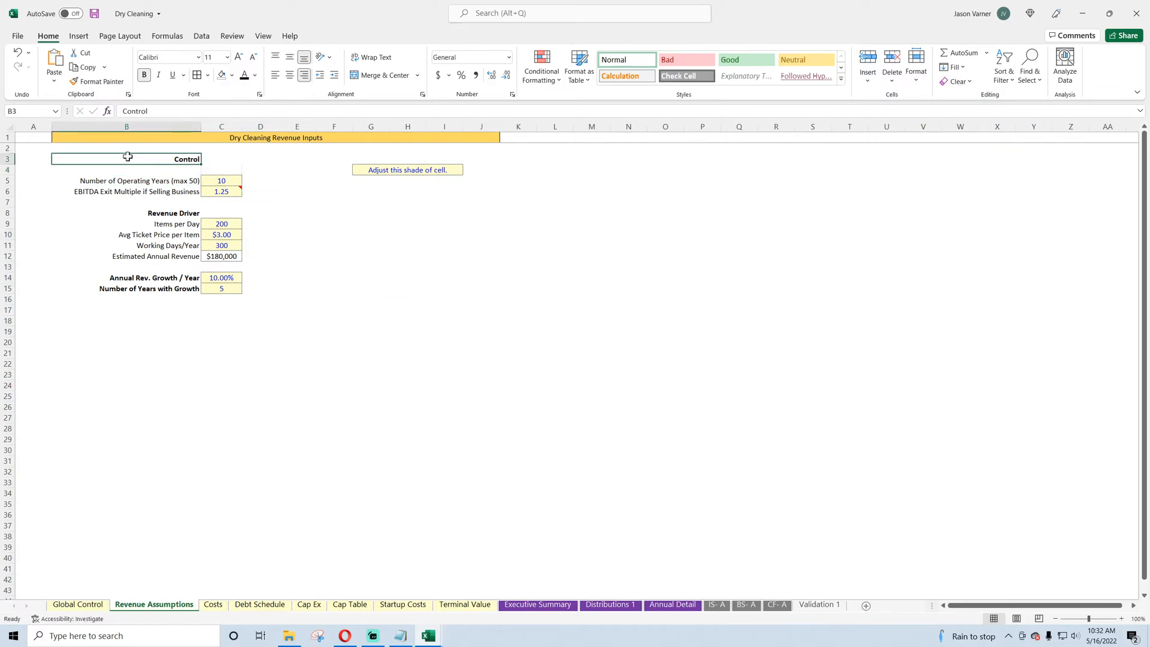
click(141, 149)
drag(202, 152, 200, 165)
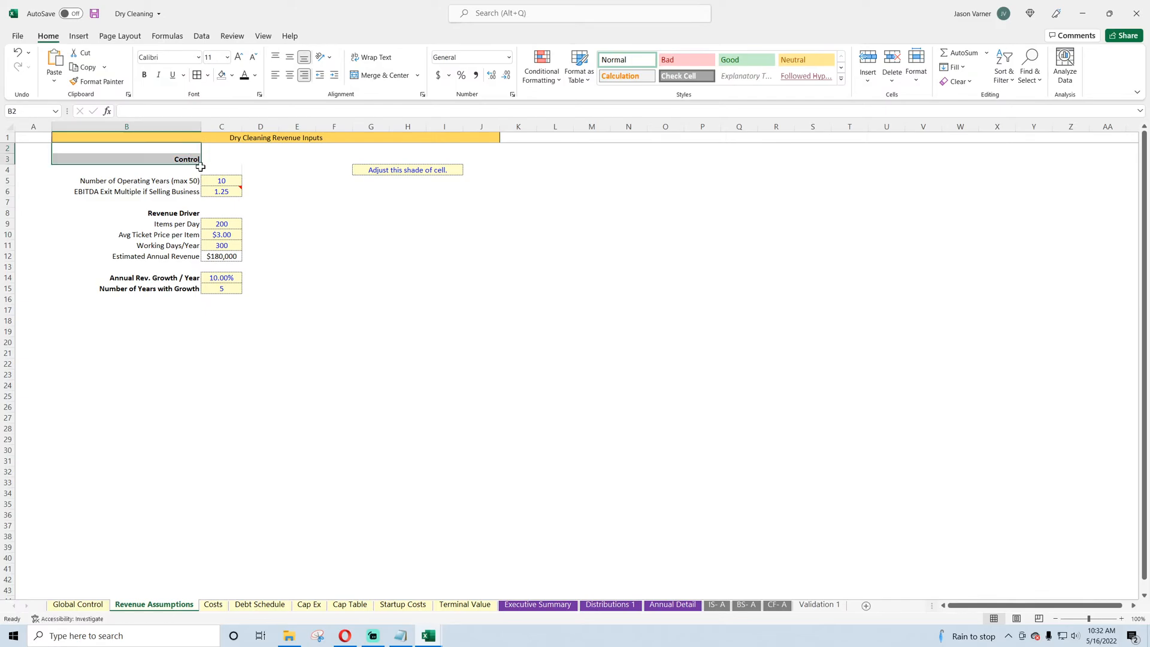
click(264, 37)
click(284, 74)
click(286, 267)
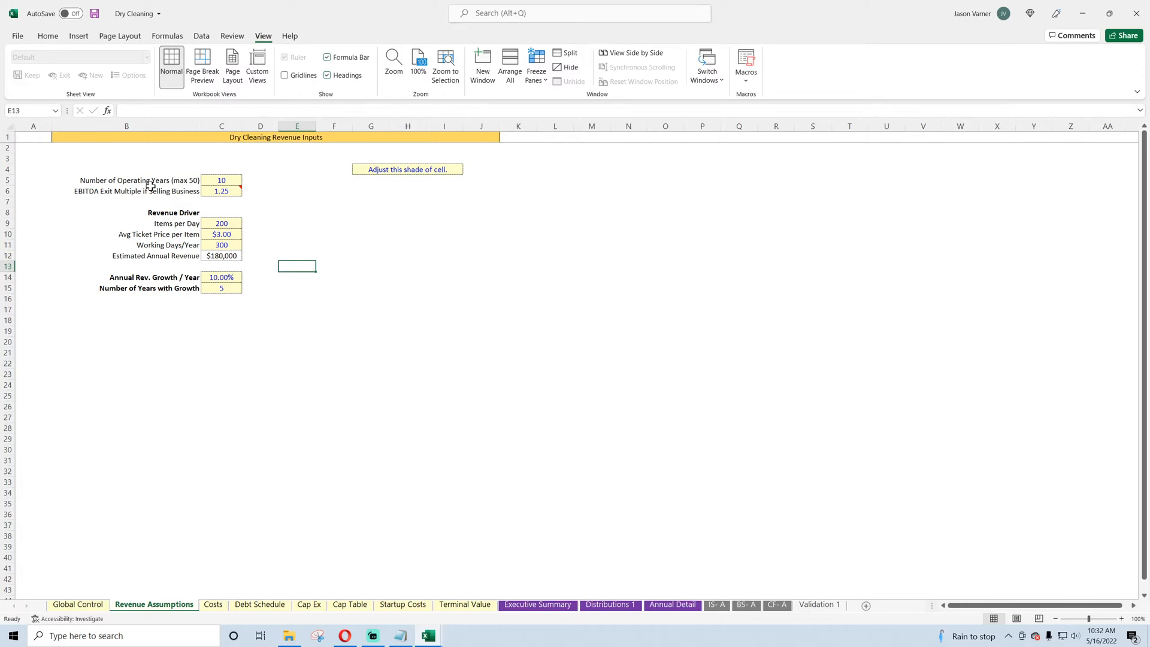
Step: On the Costs sheet, give input cells C5:D38 and E42:E43 the recent light-yellow fill and blue font
click(215, 605)
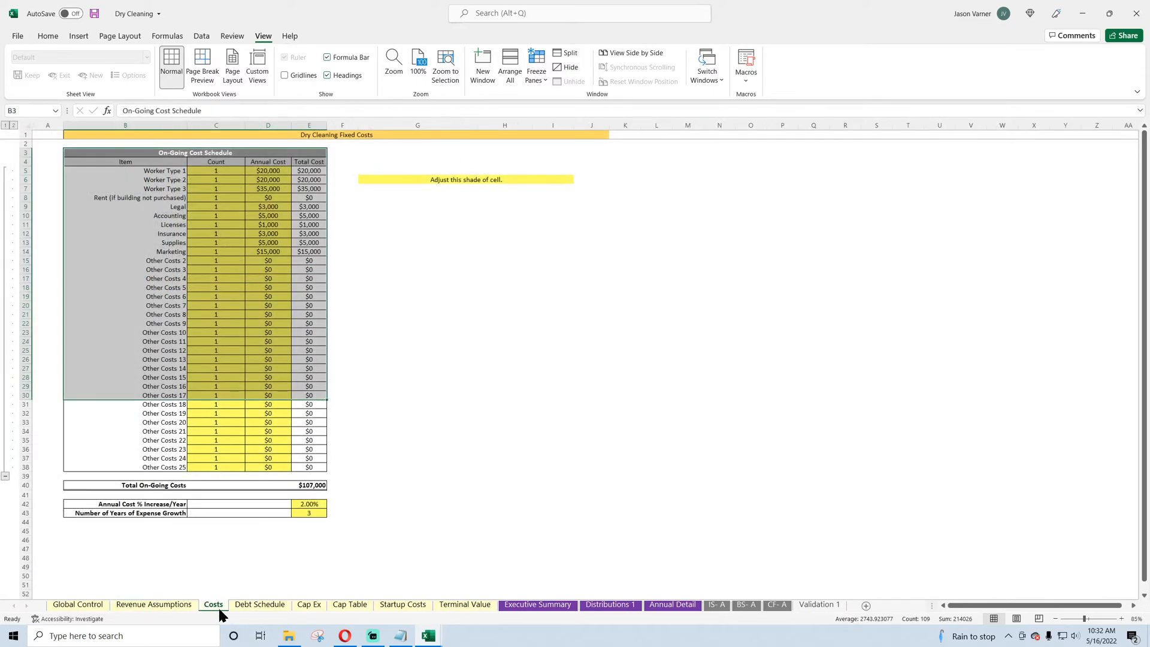
drag(195, 171, 268, 465)
drag(309, 504, 309, 513)
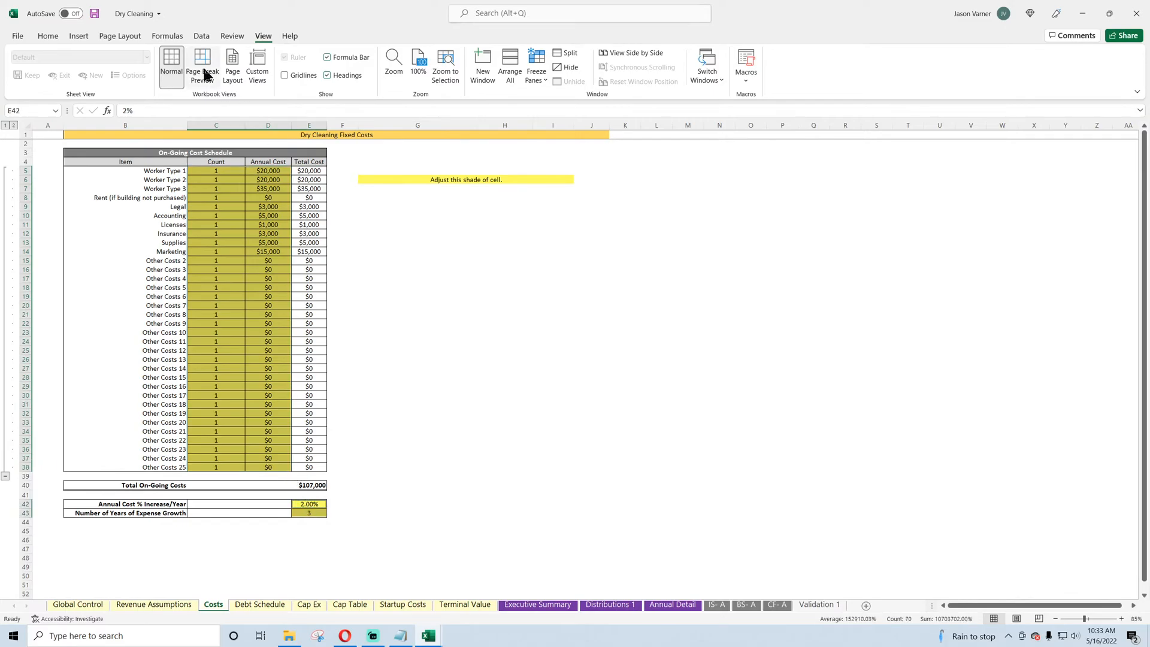
click(48, 36)
click(232, 75)
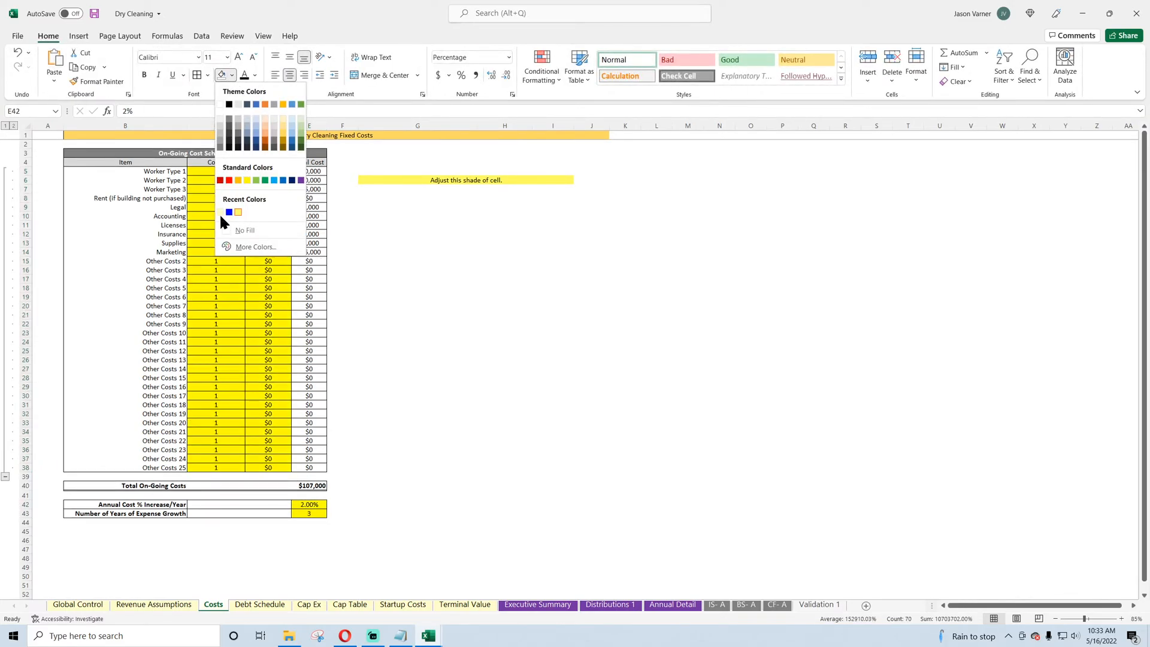
click(219, 213)
click(255, 74)
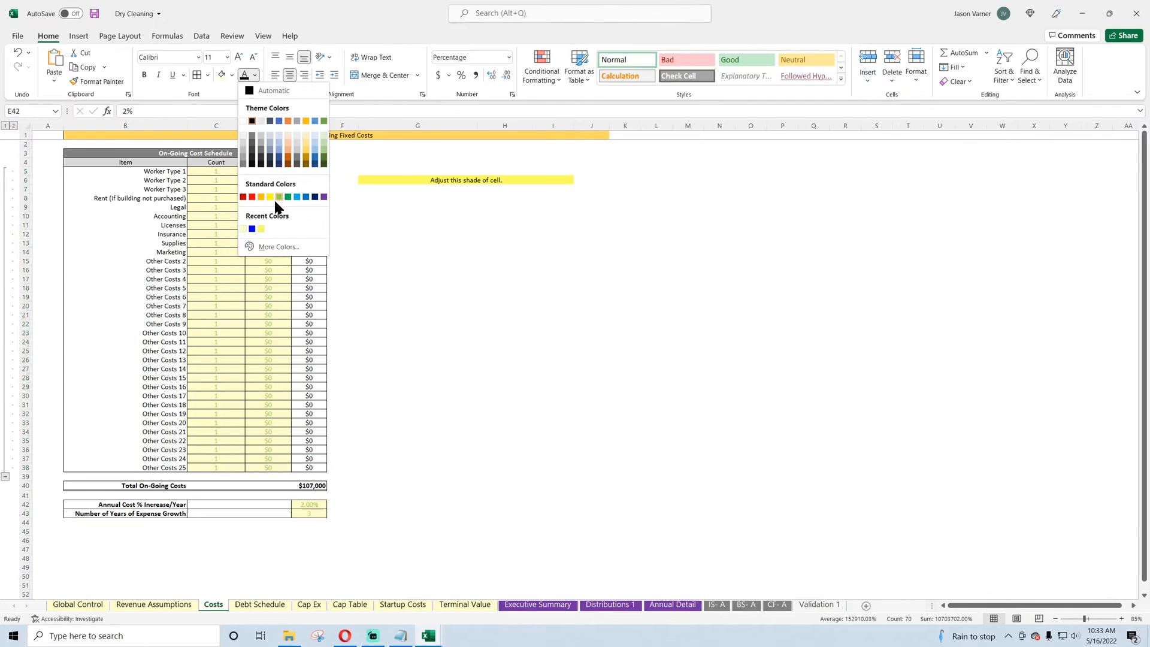
click(252, 228)
Step: Apply thin grey borders to the on-going cost schedule in B3:E40 and the cost growth rows in B42:E43
drag(118, 155, 311, 486)
ctrl+drag(181, 504, 294, 510)
click(198, 75)
click(536, 289)
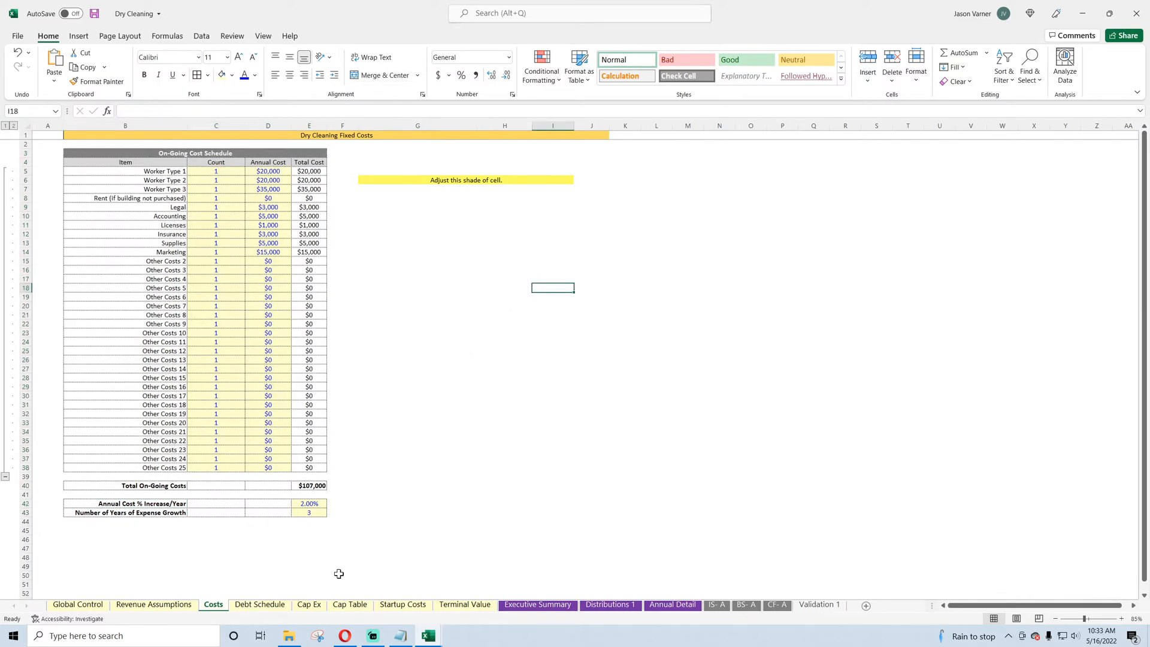
Step: On the Debt Schedule sheet, apply thin grey borders to the loan inputs in A4:B8 and the totals block in C4:E7
click(259, 604)
drag(63, 163, 131, 200)
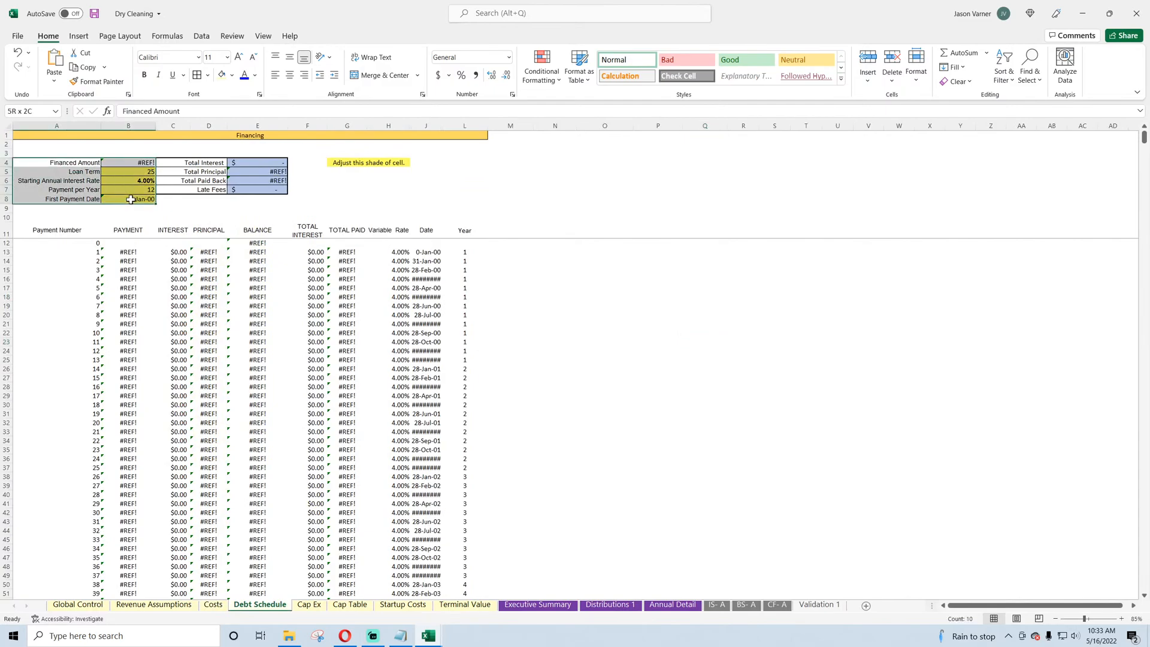
click(197, 75)
drag(180, 163, 275, 189)
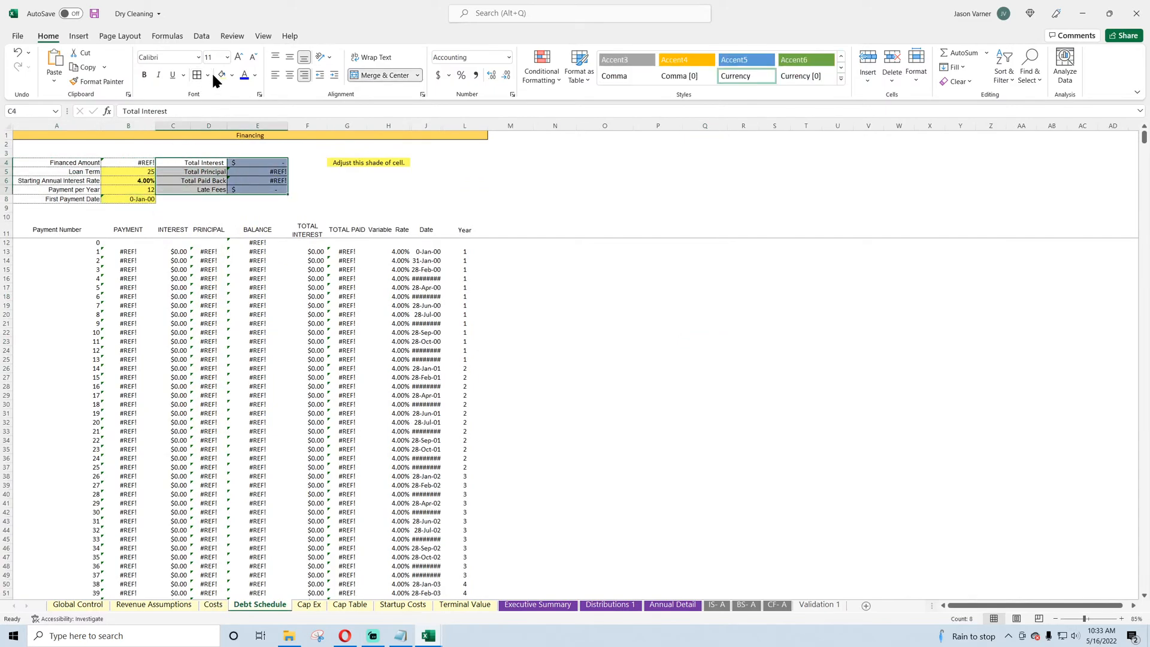
click(197, 75)
Step: Give loan inputs B5:B8 and the "Adjust this shade of cell." note in G4 the light-yellow fill and blue font
drag(129, 172, 130, 198)
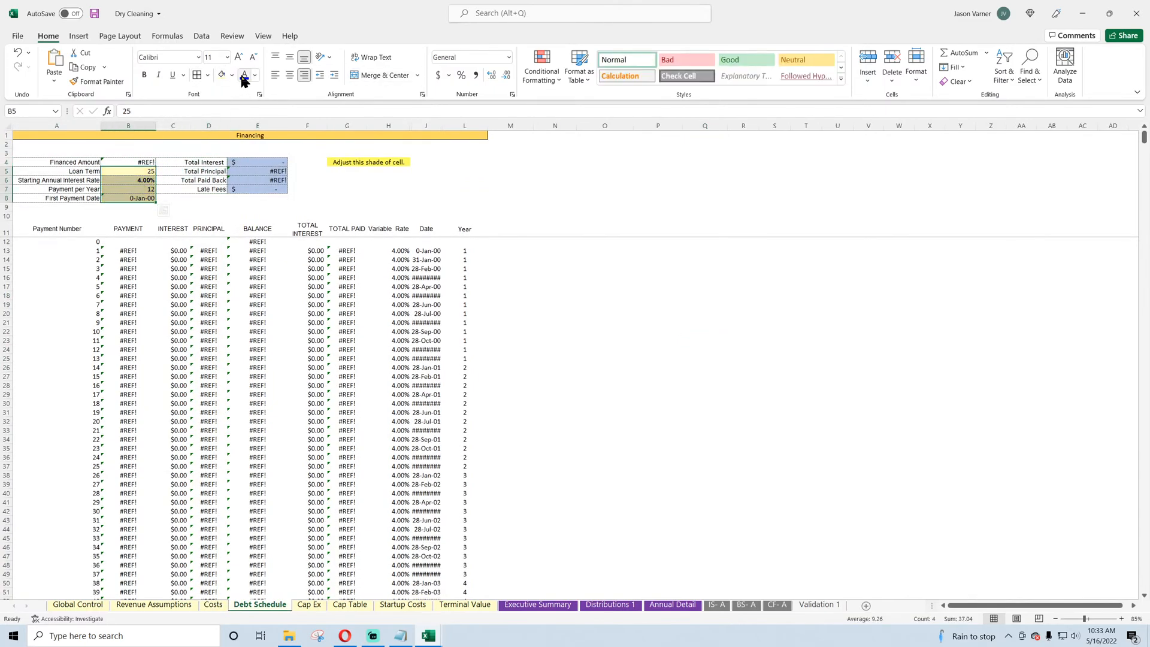
click(244, 77)
click(369, 162)
click(246, 76)
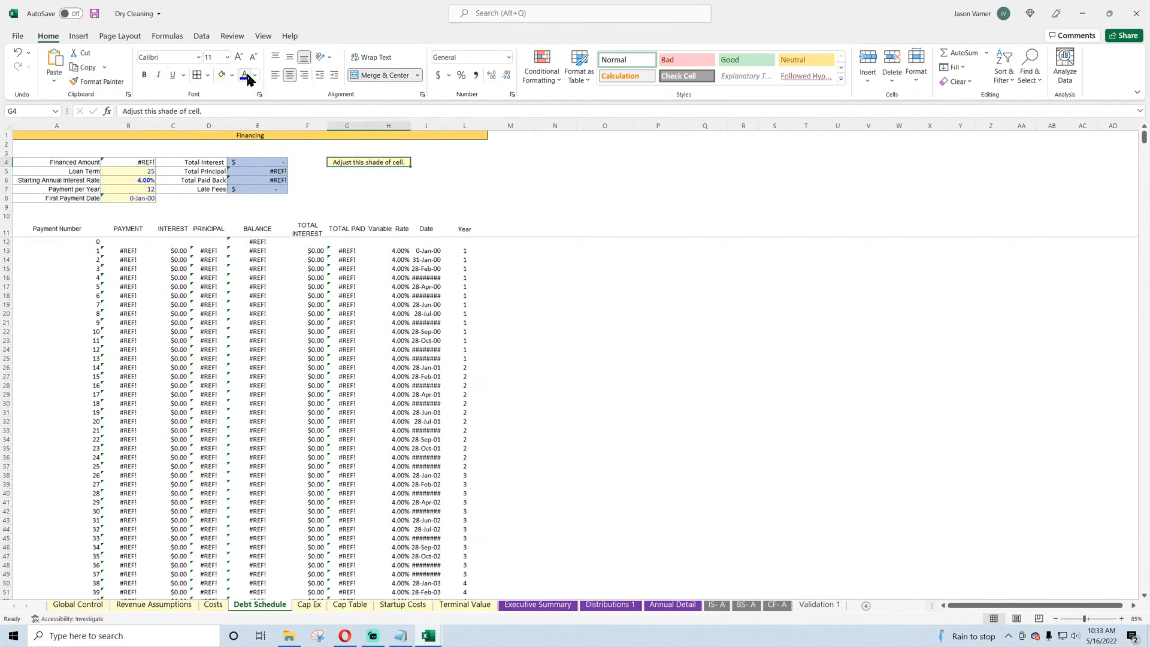
Step: Match the "Adjust this shade of cell." note on the Costs sheet to the input-cell formatting and compare the neighbouring sheets
click(214, 604)
click(430, 178)
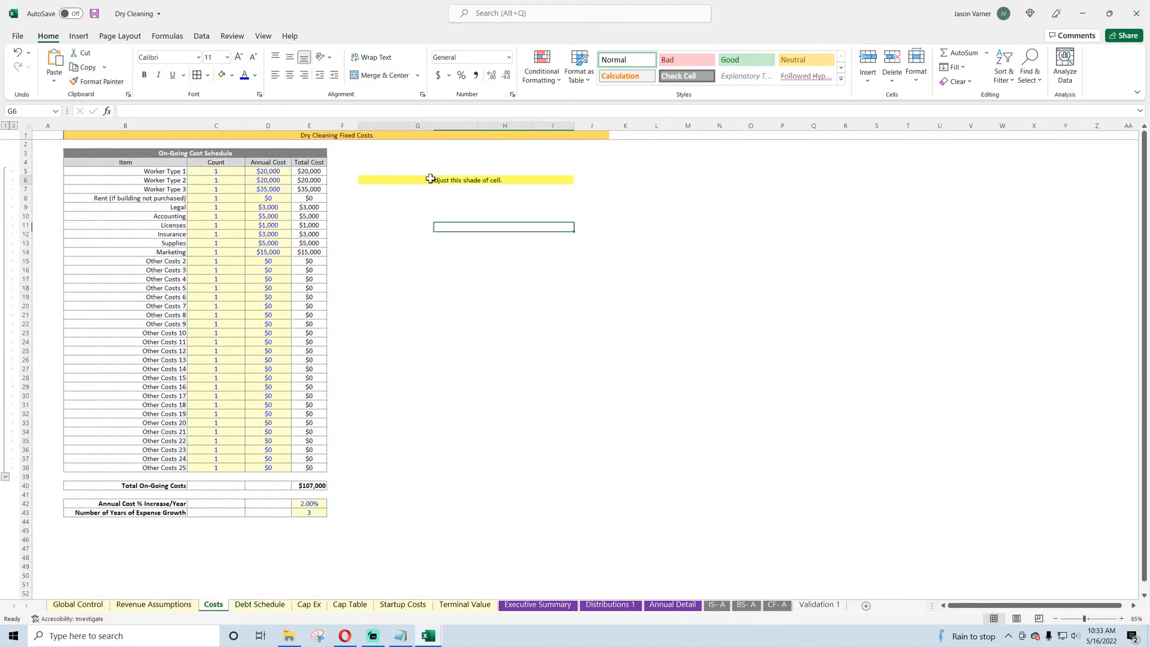
click(239, 76)
click(175, 605)
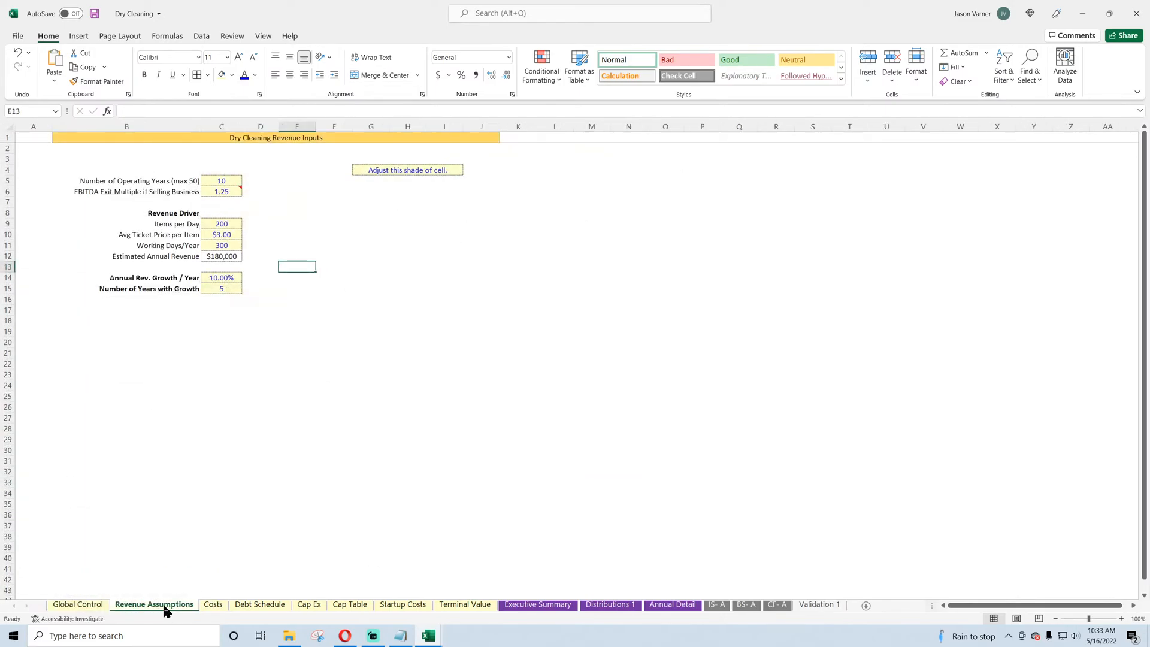
click(215, 604)
click(247, 605)
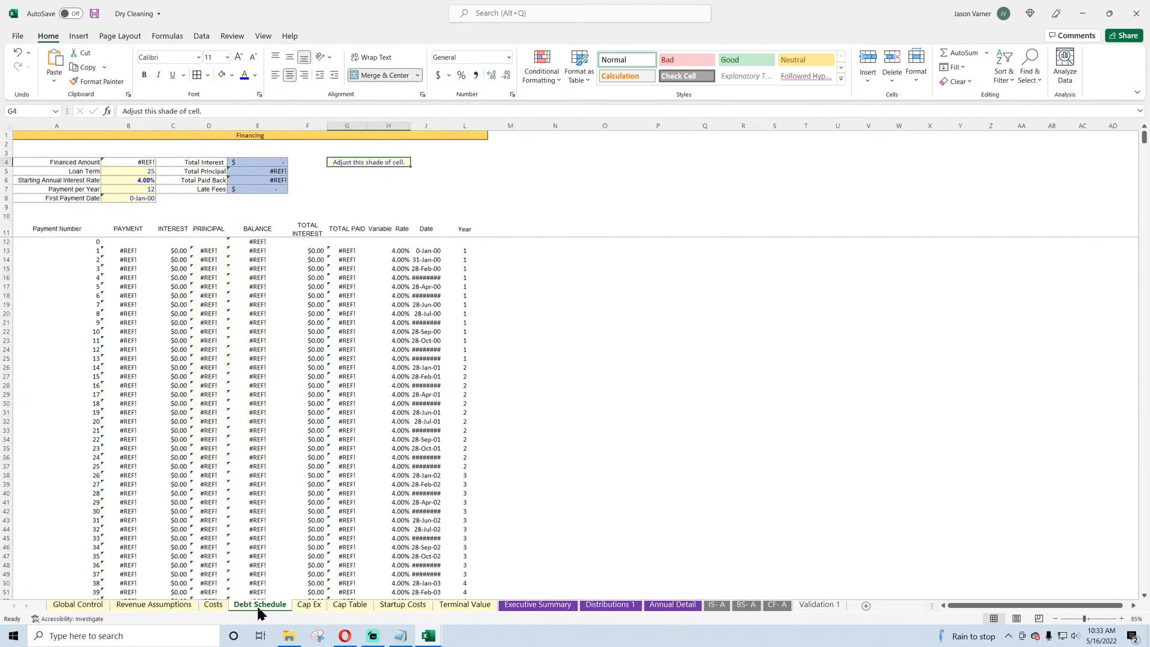
Step: On the Cap Ex sheet, set the width of columns A through U to 15
click(310, 606)
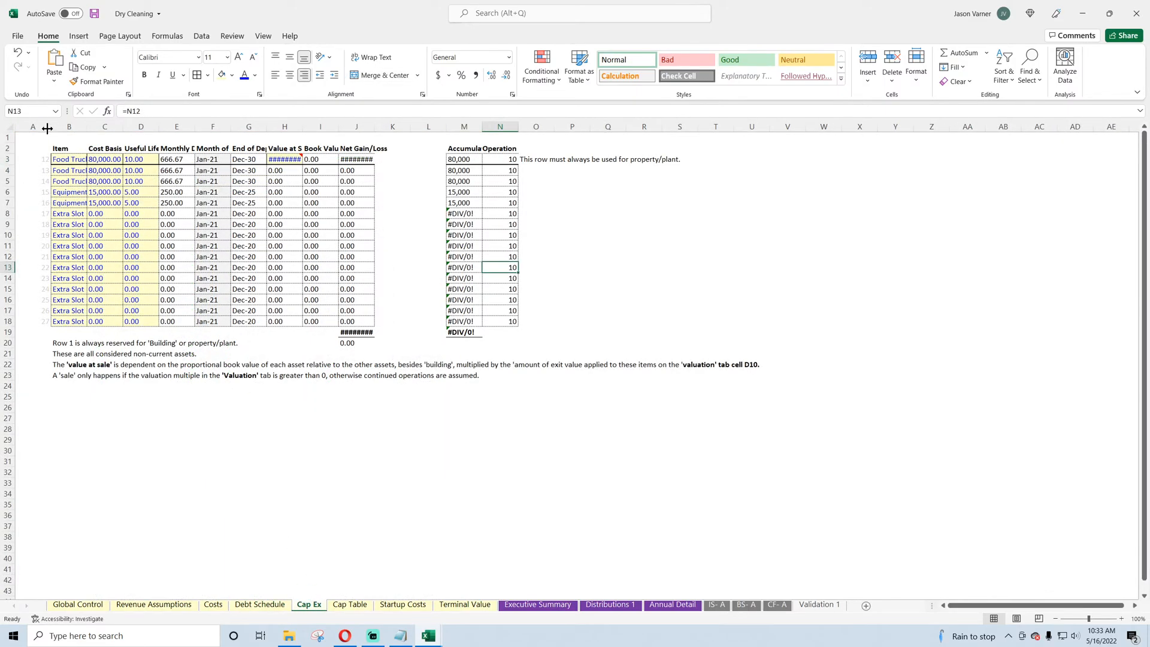
drag(47, 128, 758, 126)
right_click(539, 126)
click(580, 246)
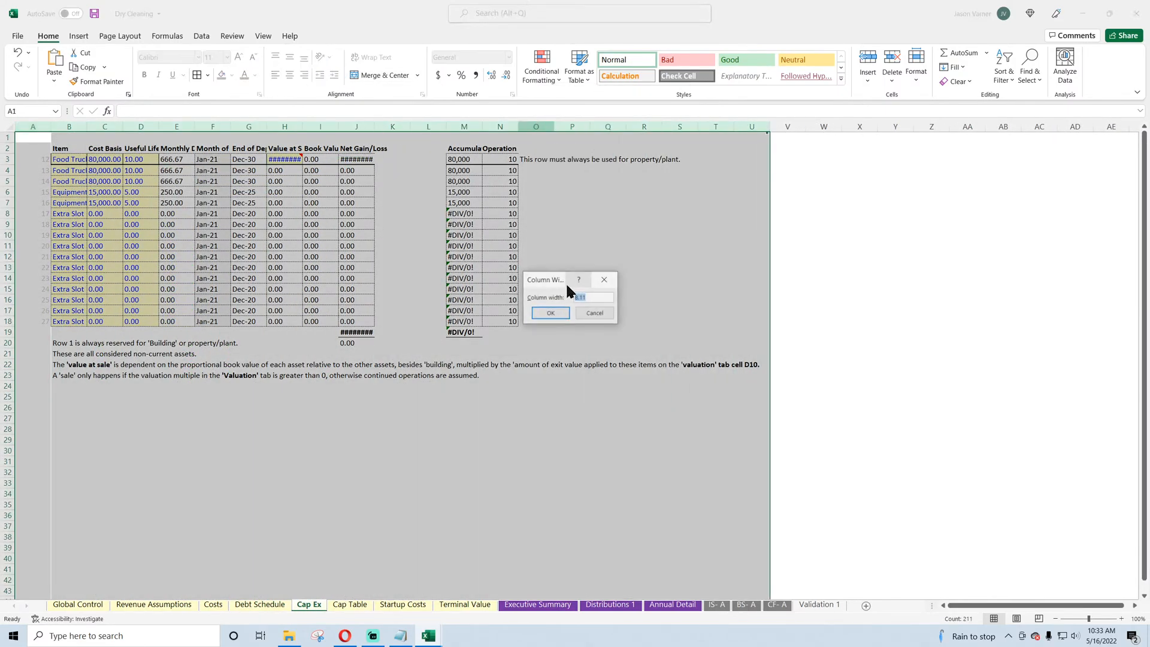
text(15)
key(Return)
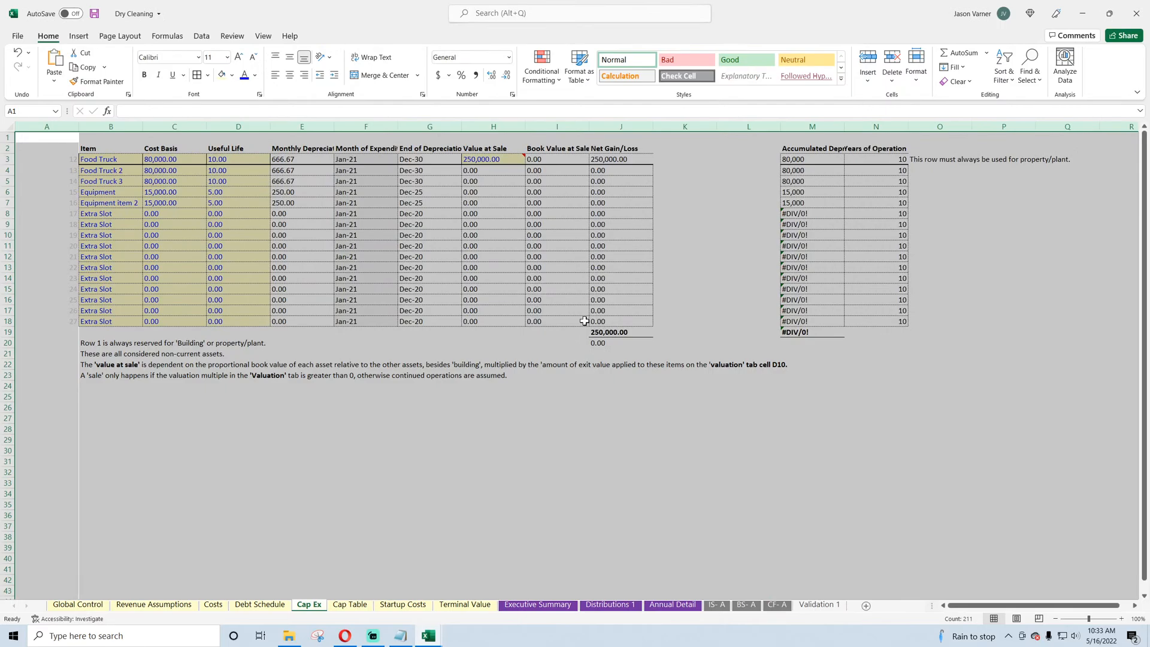
click(557, 407)
Step: Narrow column A and spacer columns K and L on Cap Ex, and autofit columns E, F, G and I to their headings
drag(78, 126, 39, 125)
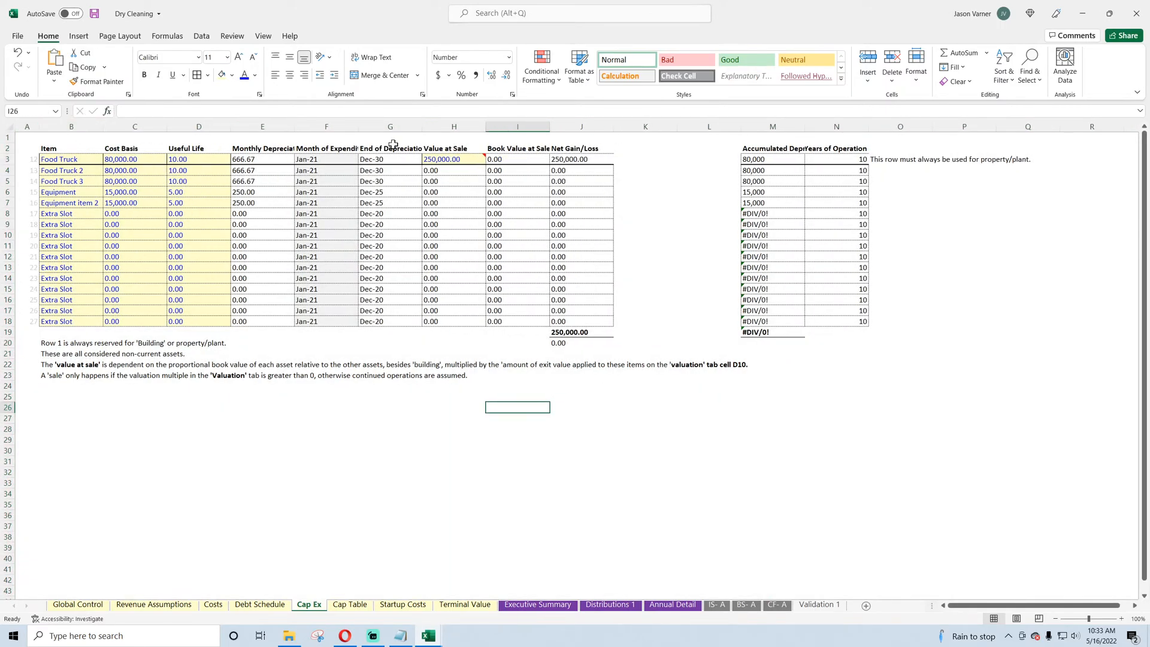
double_click(358, 126)
double_click(294, 127)
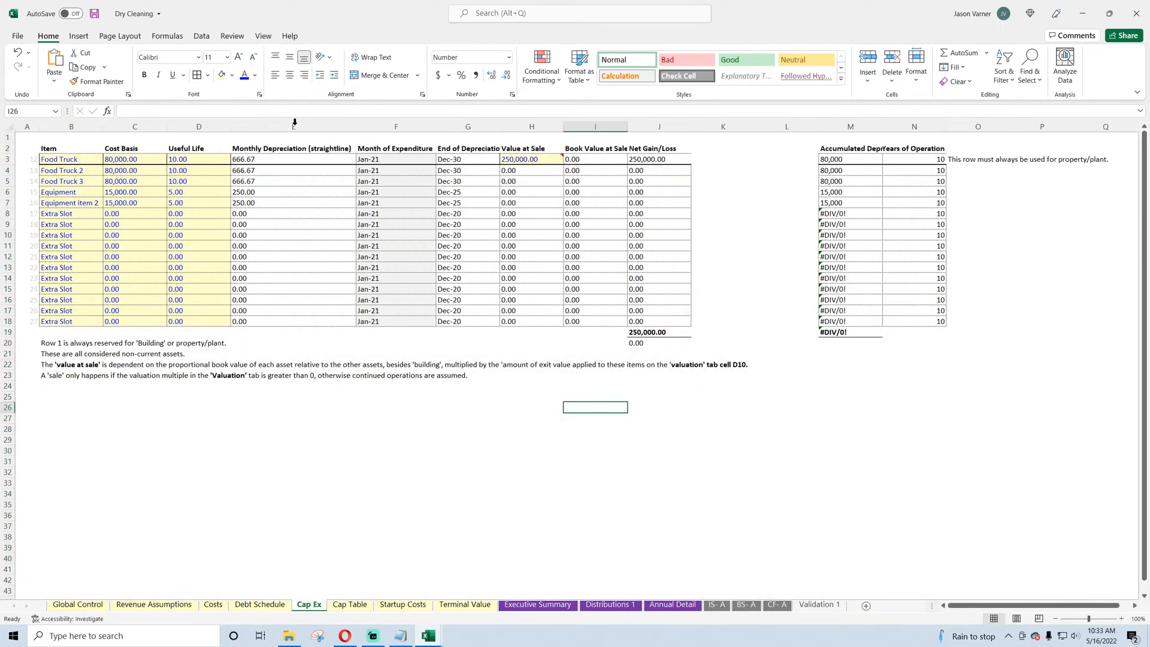
double_click(501, 126)
double_click(635, 126)
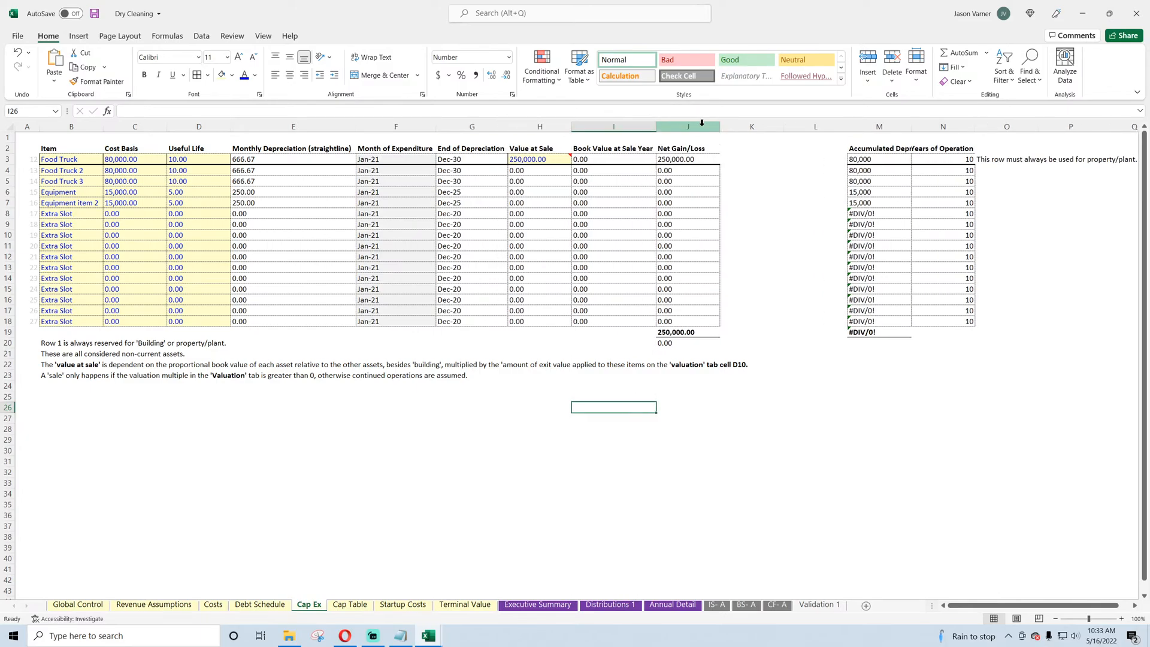
drag(784, 126, 753, 131)
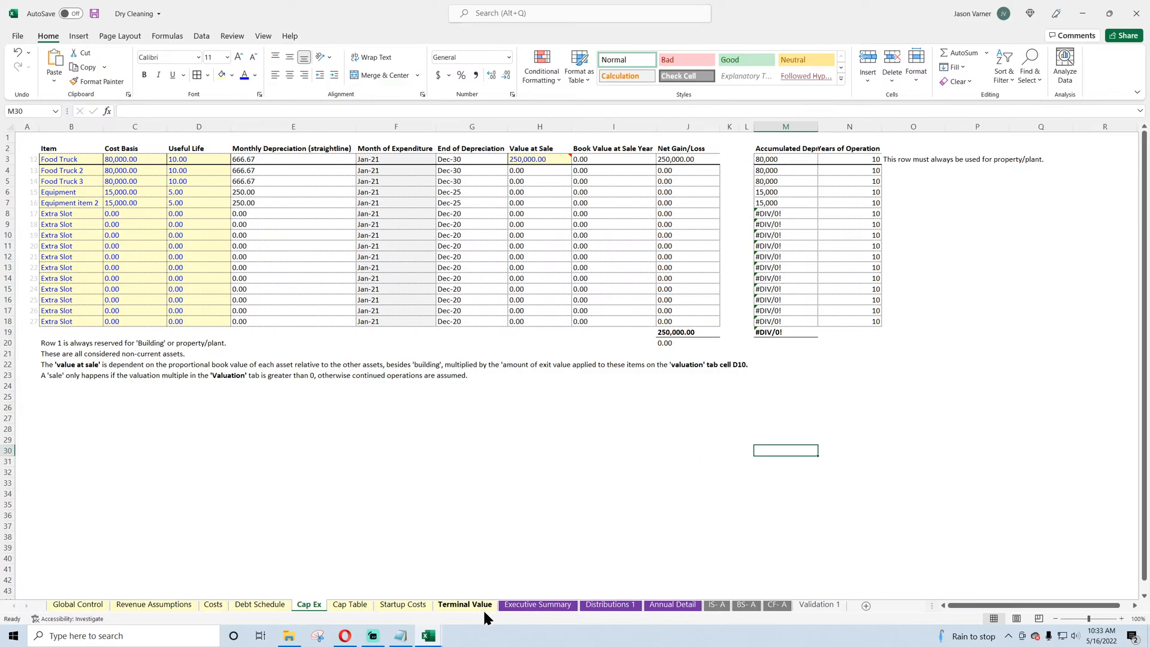
Step: Freeze the panes at cell C10 on the Cap Table sheet
click(358, 605)
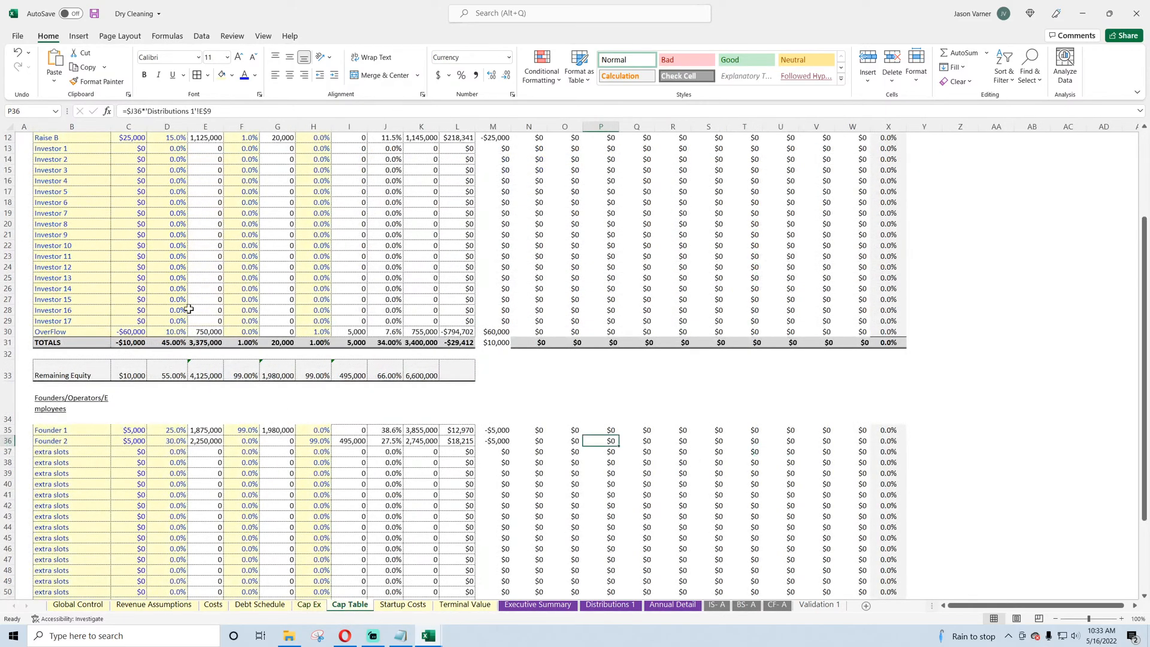
scroll(189, 308, up, 4)
click(124, 263)
click(263, 36)
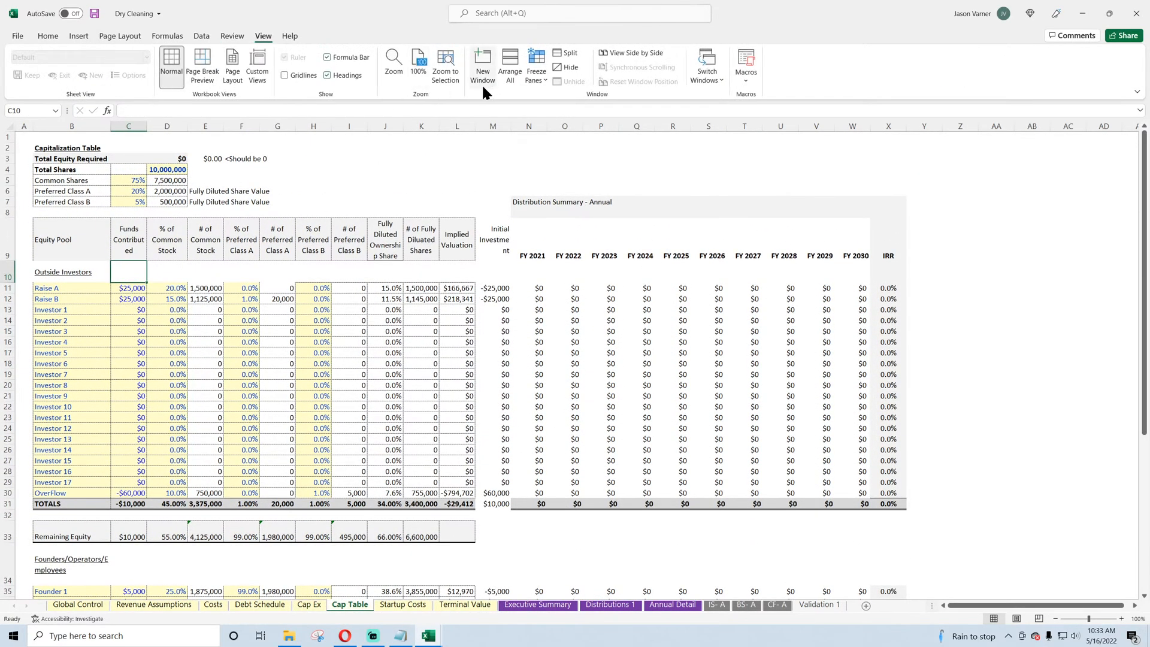
click(537, 75)
click(584, 103)
Step: Set the width of Cap Table columns B through AD to 15 and check the table with its frozen headings
drag(91, 127, 1111, 127)
right_click(757, 127)
click(801, 292)
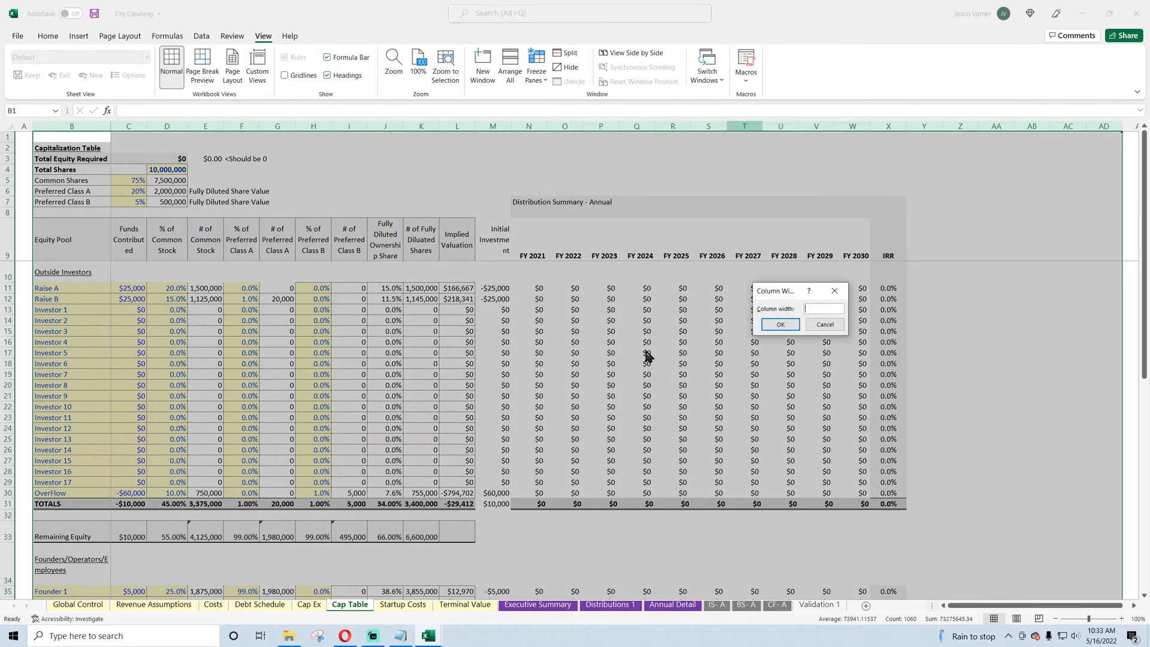
text(15)
key(Return)
click(512, 354)
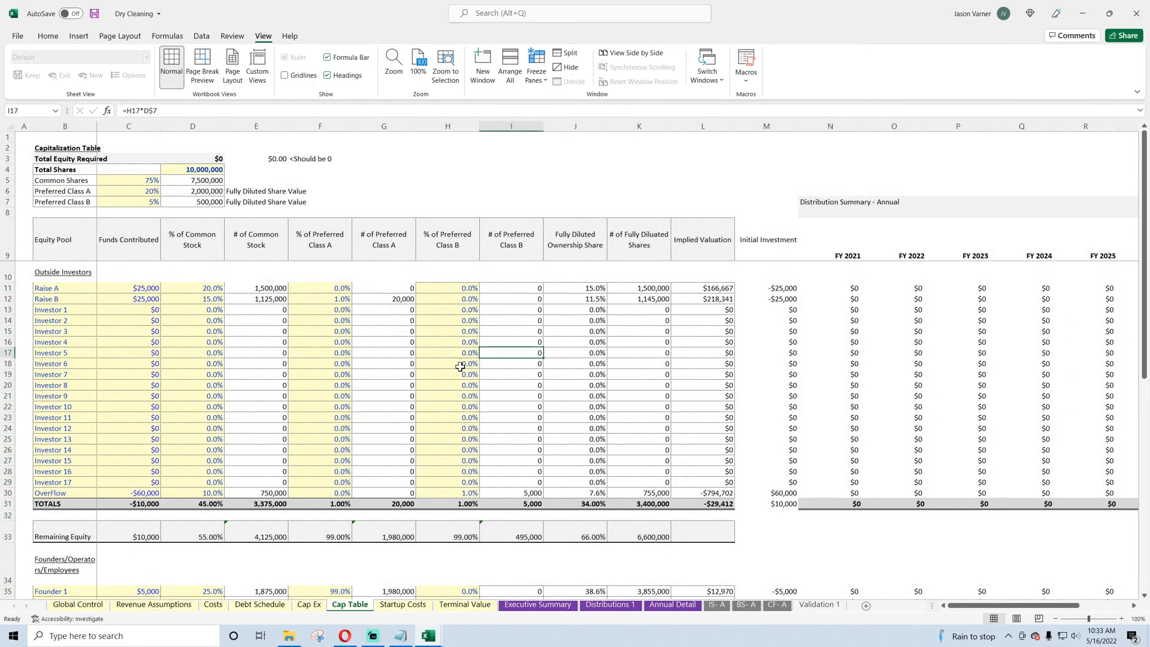
scroll(455, 368, down, 15)
scroll(454, 373, up, 15)
Step: On the Startup Costs sheet, hide the gridlines and widen the Amount column C
click(402, 605)
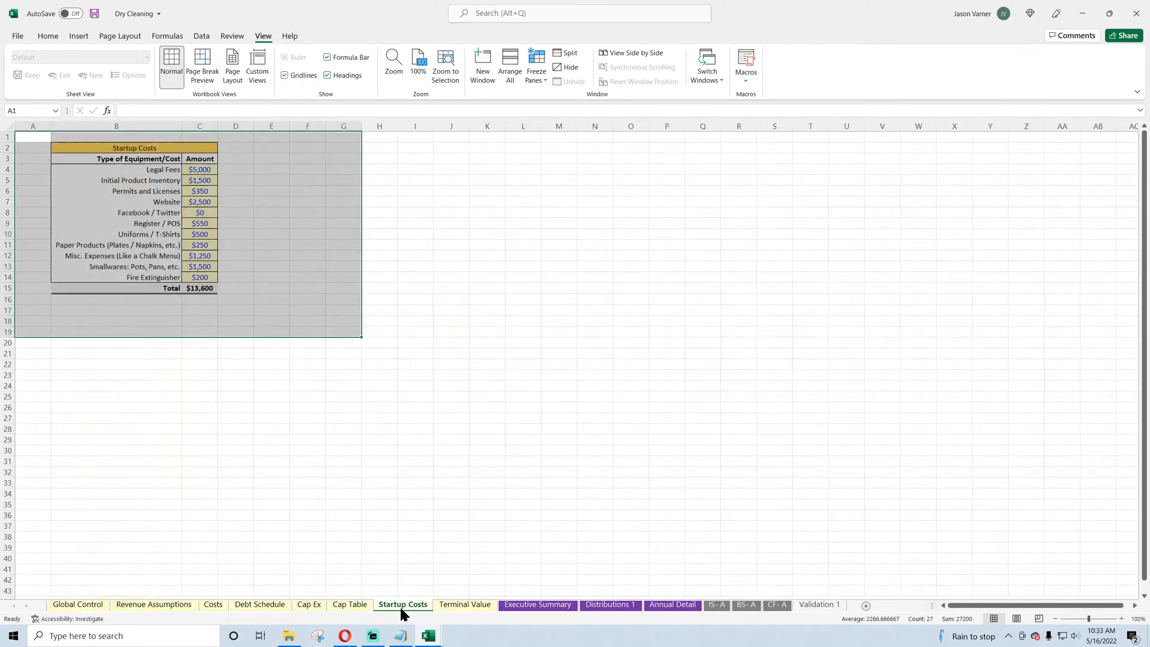
click(487, 309)
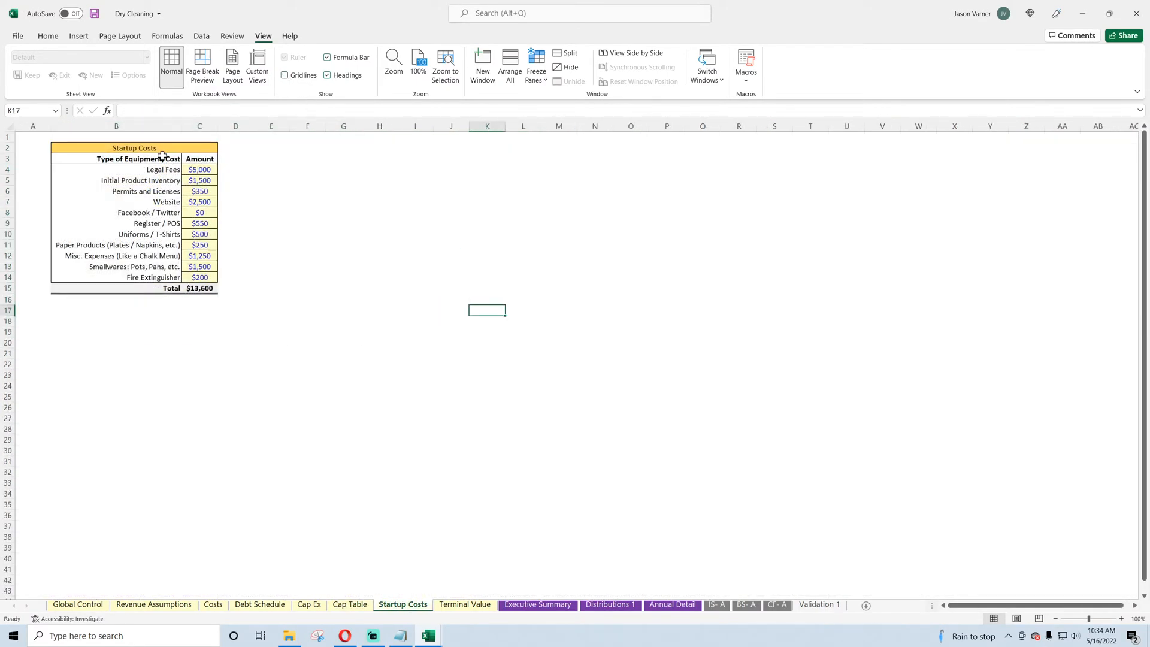
drag(218, 126, 267, 126)
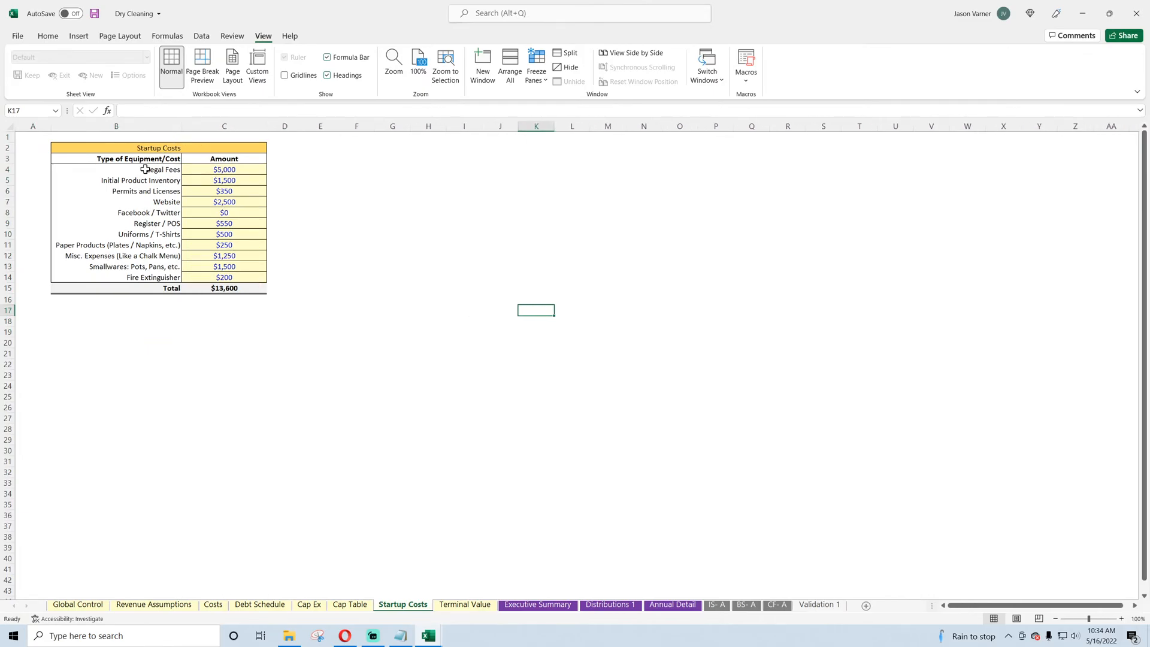
Step: Left-align the startup cost item labels in B4:B14 and the Type of Equipment/Cost heading in B3
drag(145, 169, 150, 277)
click(46, 37)
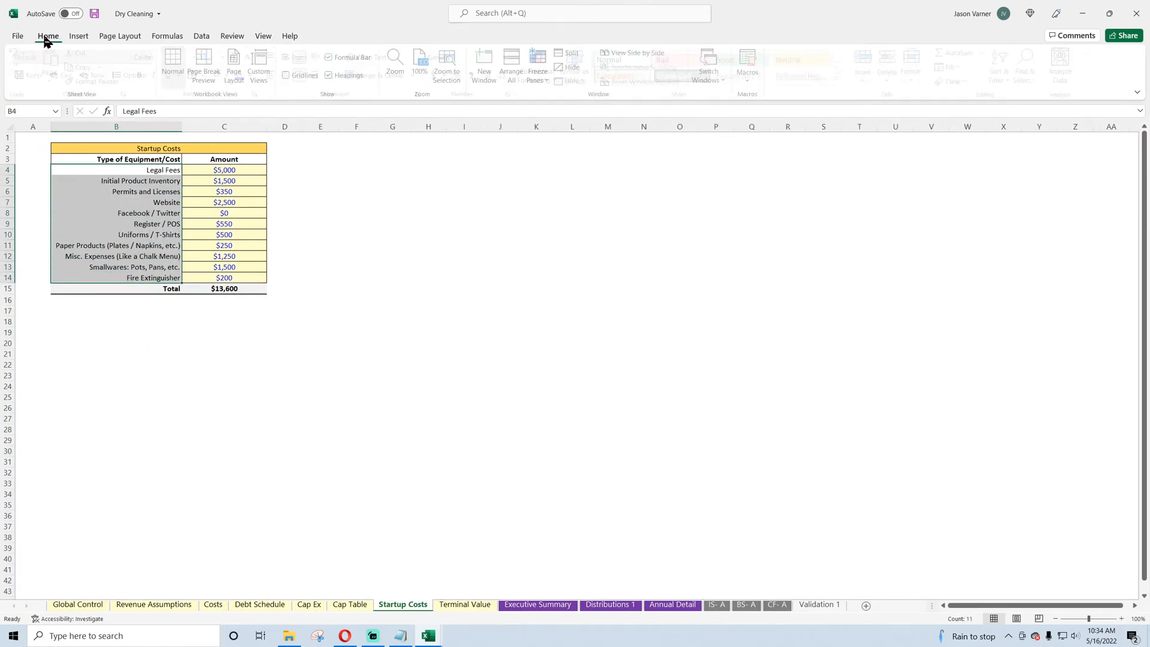
click(274, 75)
click(389, 244)
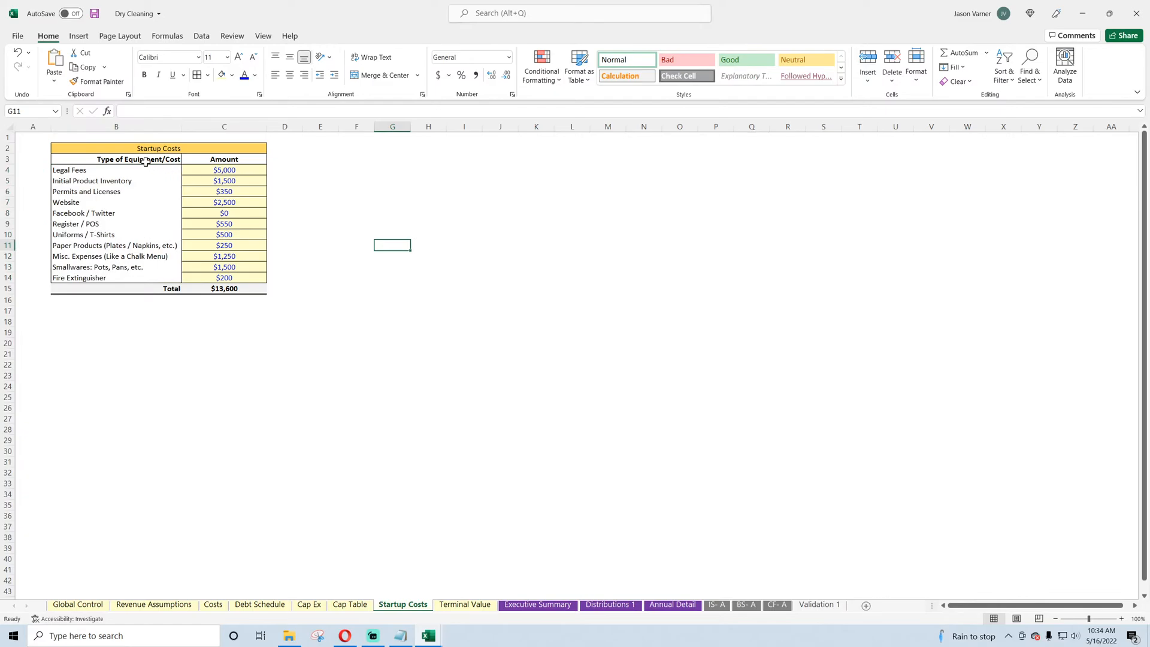
click(145, 161)
click(275, 75)
click(390, 234)
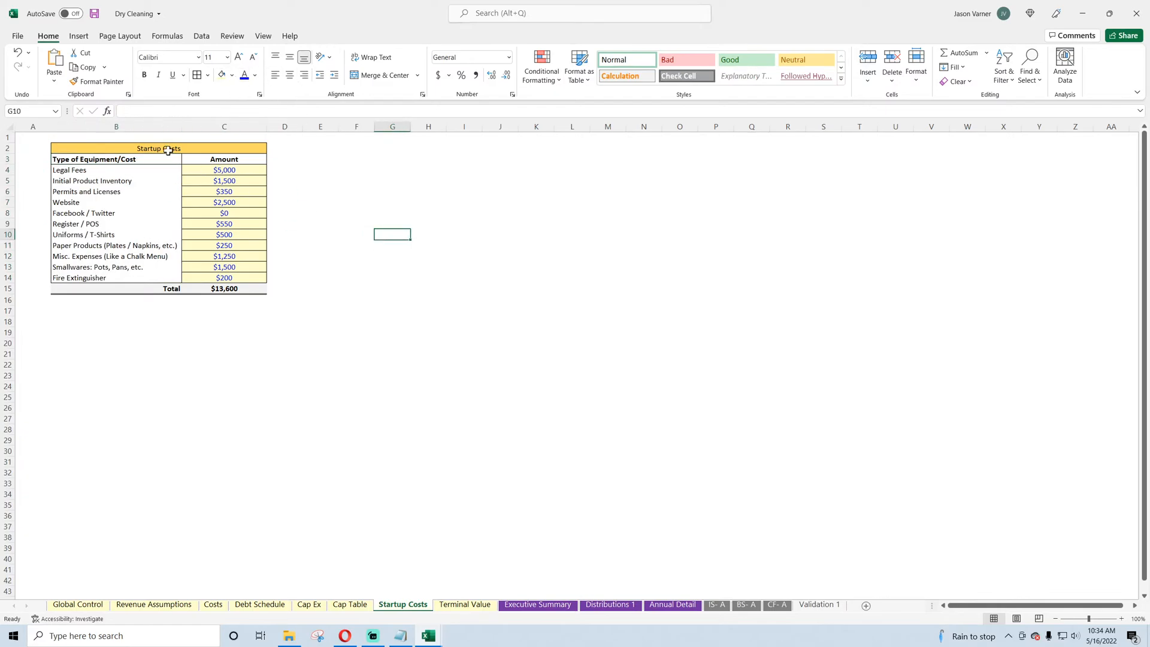
Step: Bold the Startup Costs title in B2 and change its fill to a theme color
click(168, 150)
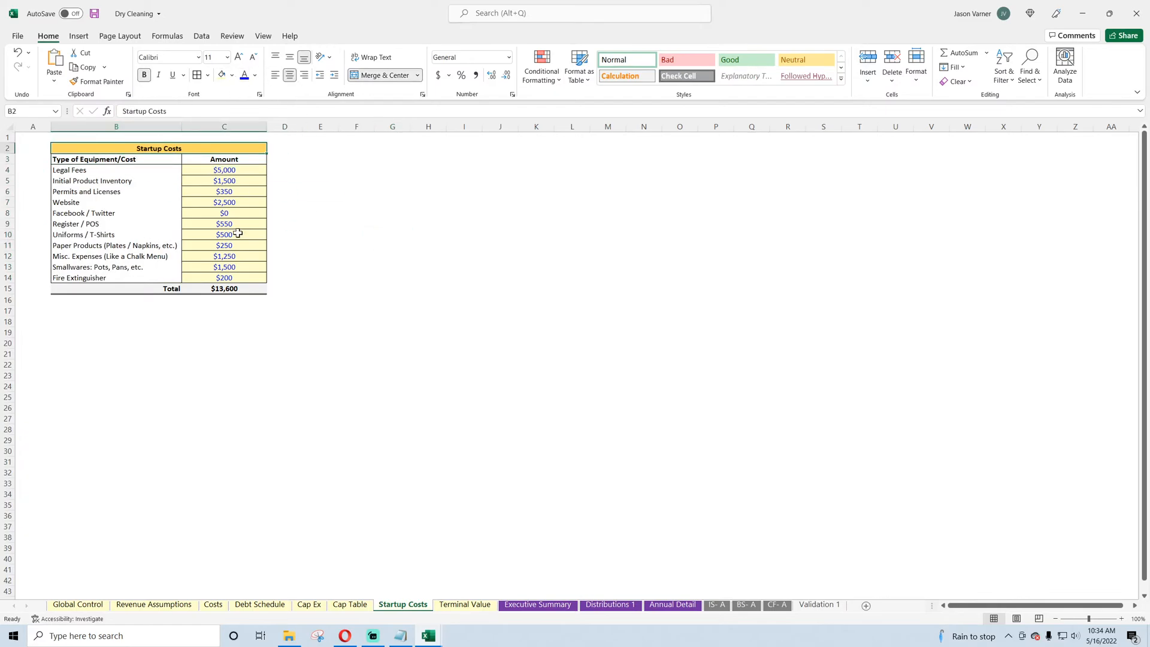
click(476, 331)
click(196, 148)
click(232, 74)
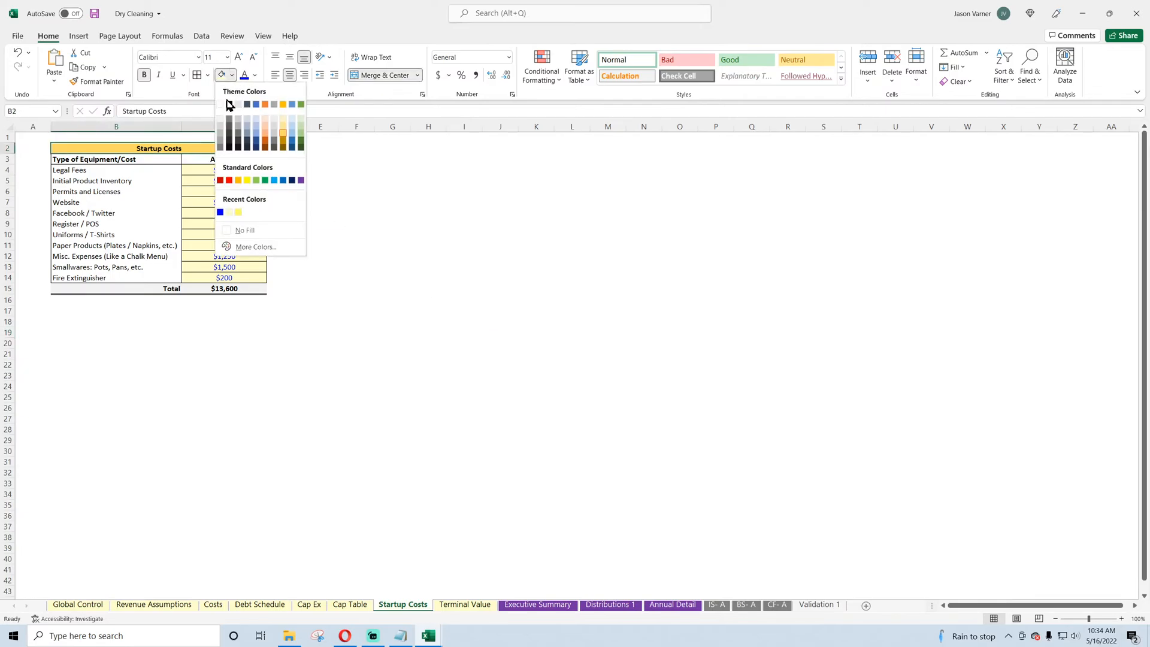
click(226, 103)
Step: Hide the gridlines on the Terminal Value sheet
click(467, 604)
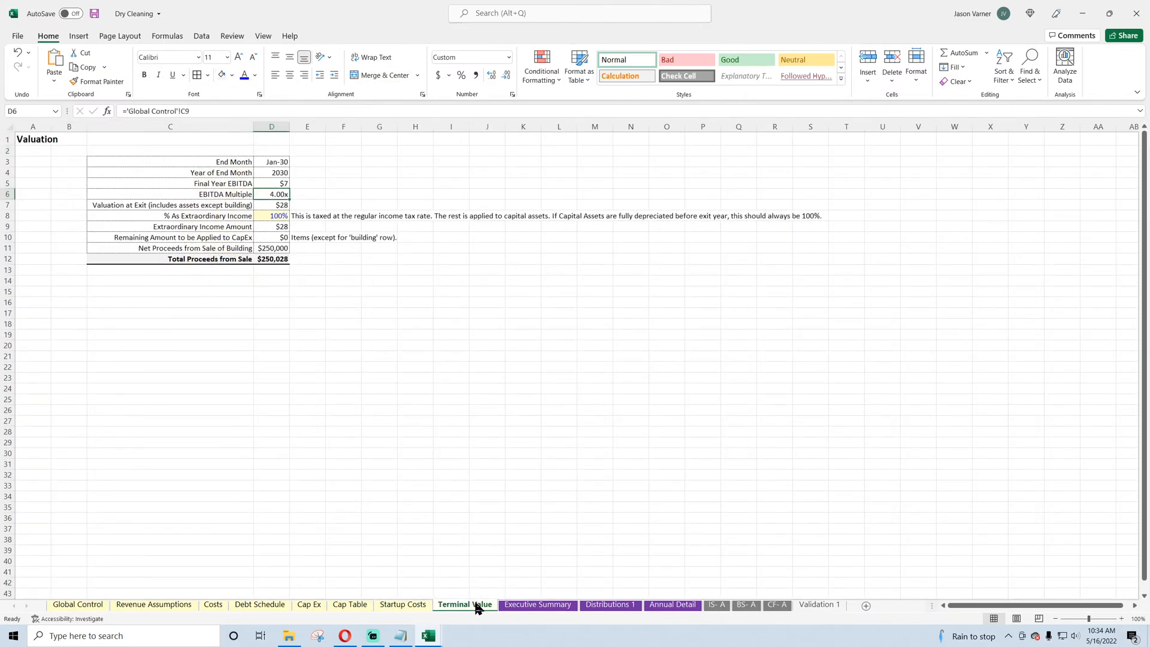
click(263, 35)
click(285, 75)
click(342, 343)
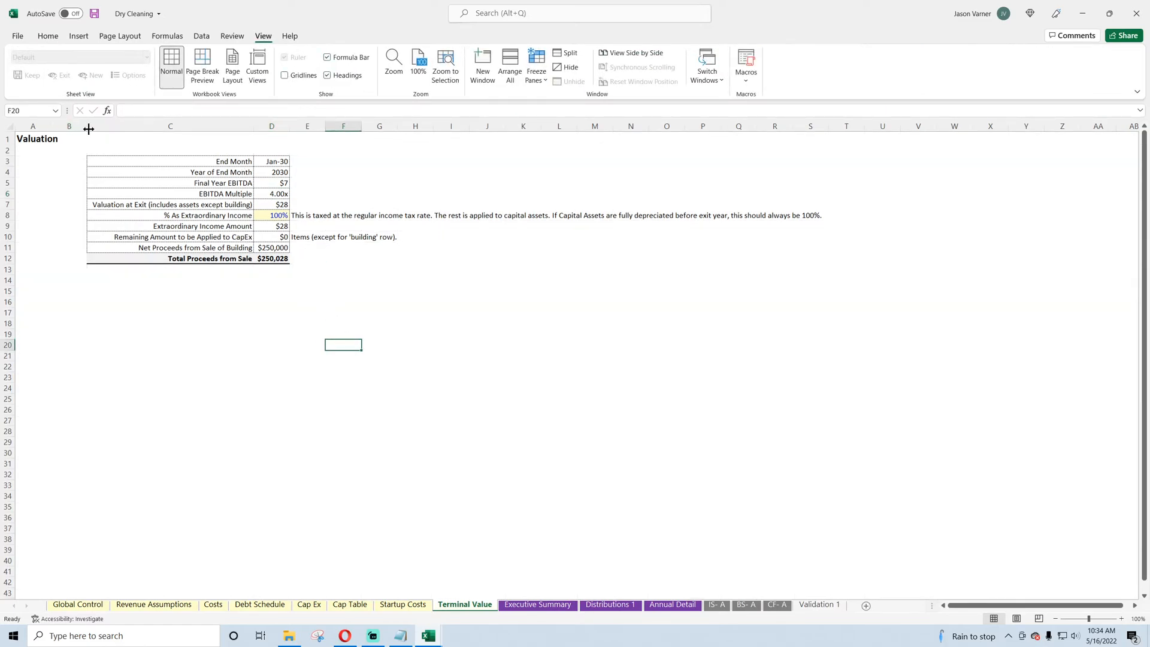
Step: Narrow empty columns A and B on the Terminal Value sheet and widen value column D
drag(88, 128, 65, 128)
drag(267, 126, 296, 126)
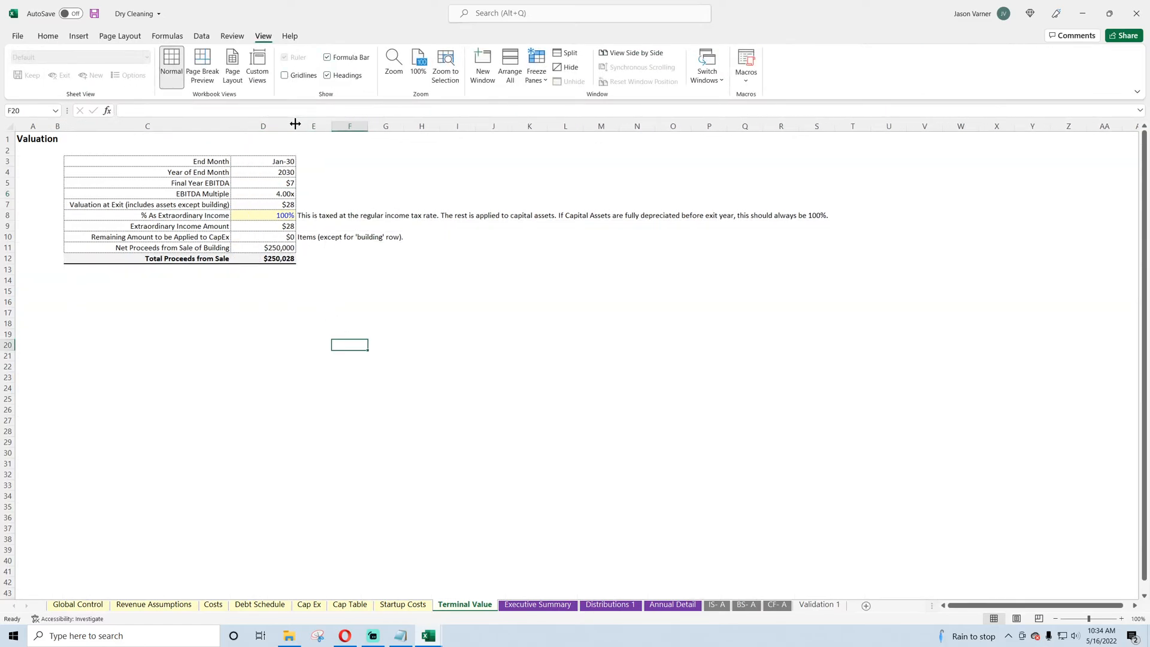
drag(51, 126, 28, 125)
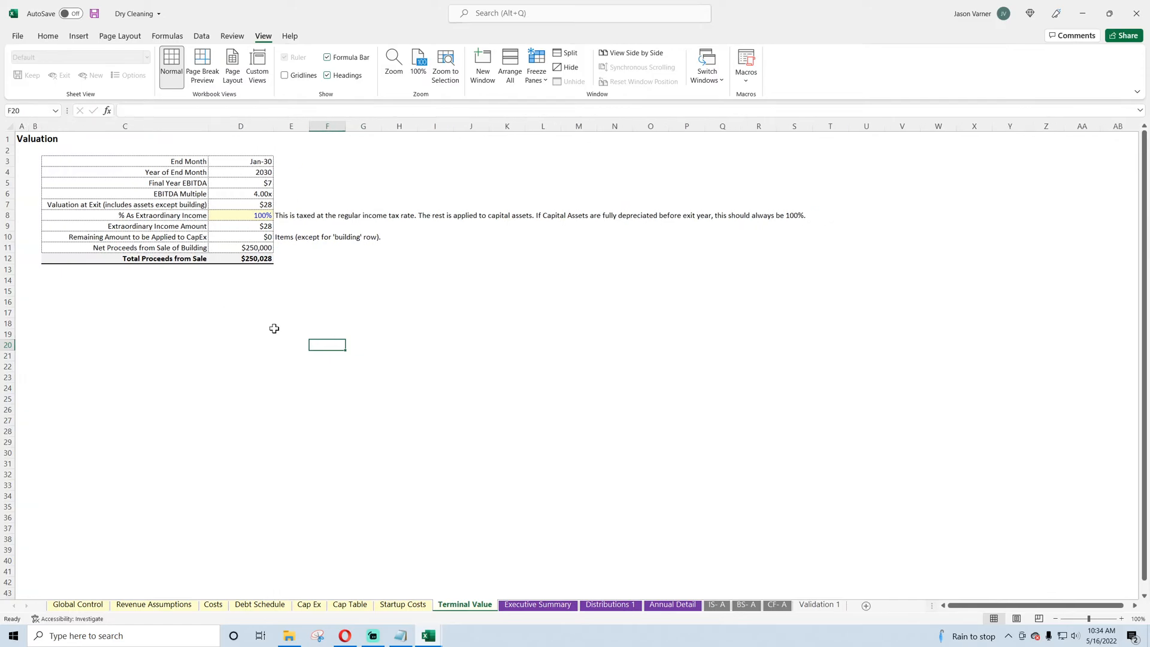
Step: Hide the gridlines on the Executive Summary sheet and widen column A to fit its labels
click(383, 356)
click(536, 604)
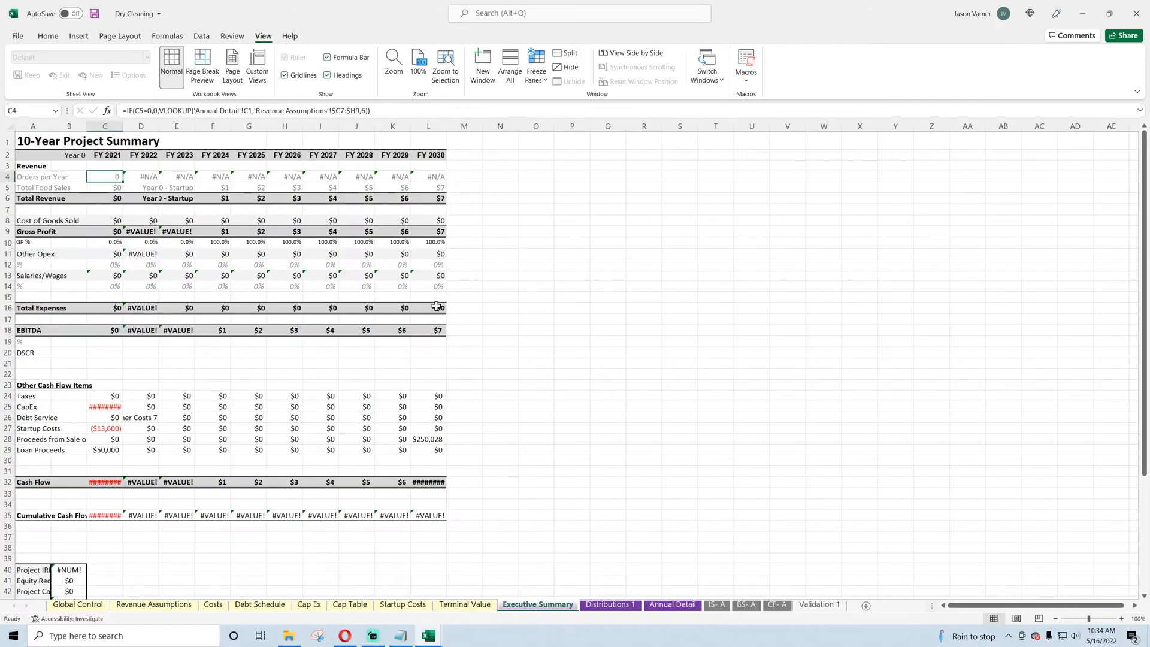
click(283, 76)
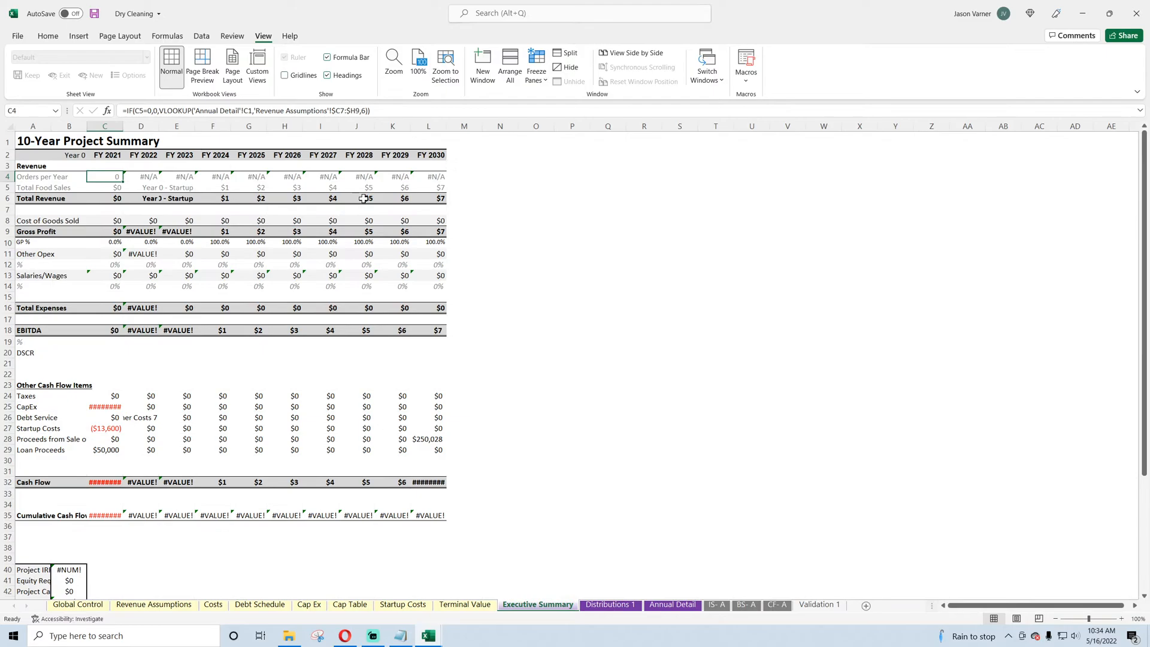
click(45, 126)
Step: Set columns B to N on the Executive Summary sheet to a width of 15 and check the FY header formulas
drag(49, 126, 572, 126)
right_click(479, 125)
click(515, 279)
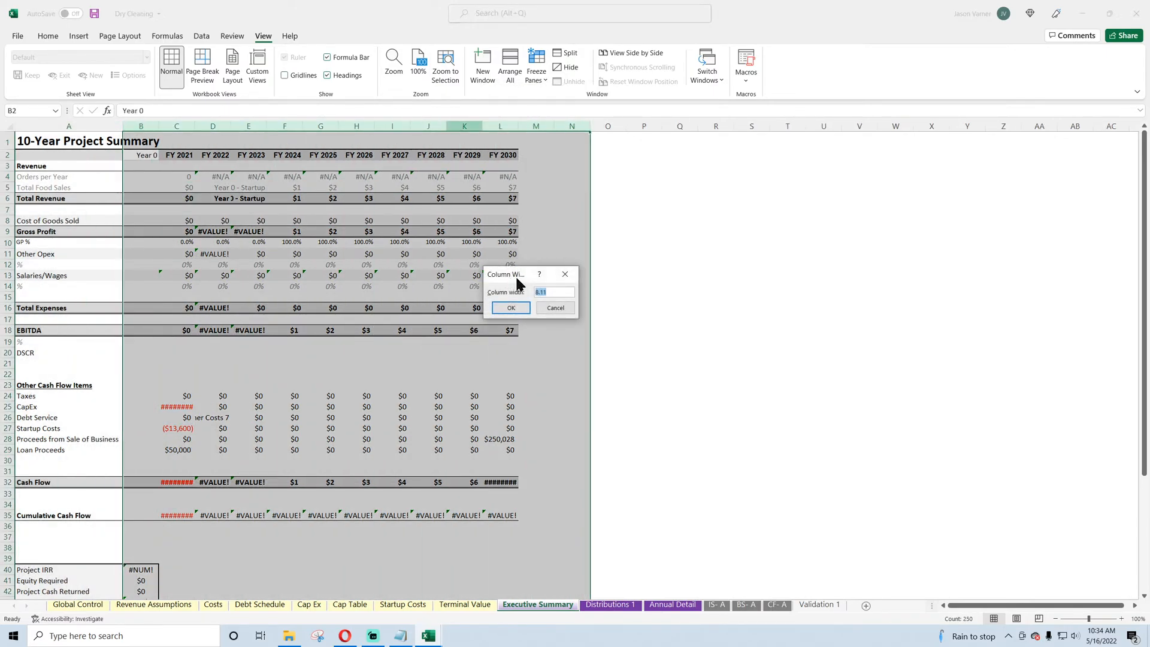
text(15)
key(Return)
click(320, 233)
click(218, 155)
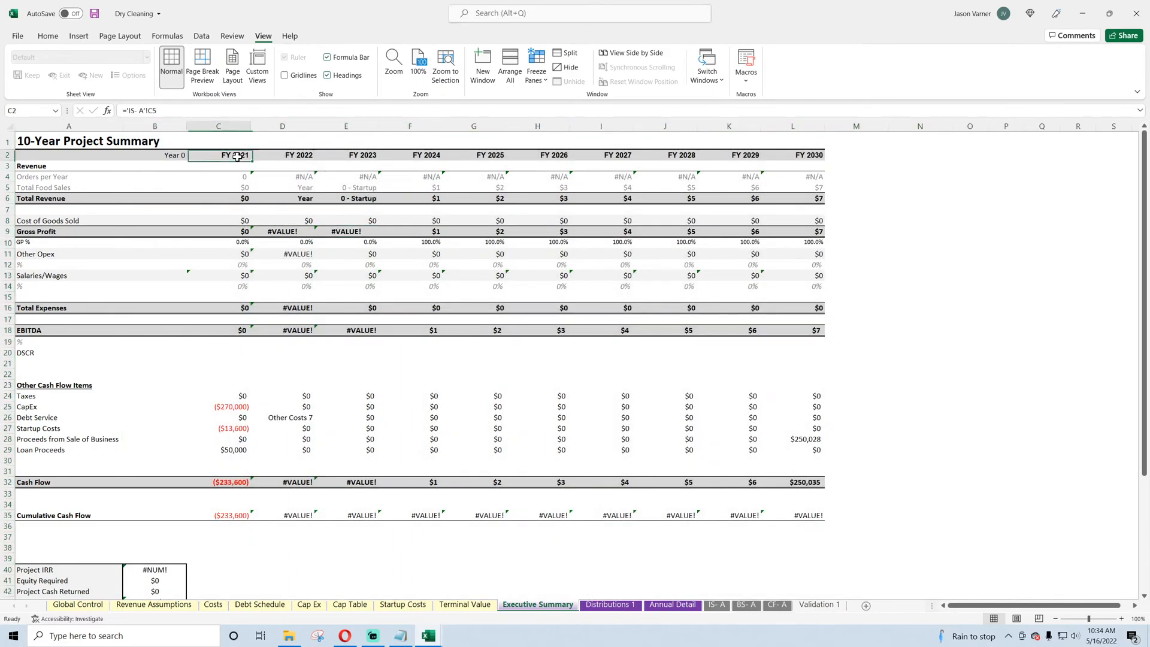
click(282, 154)
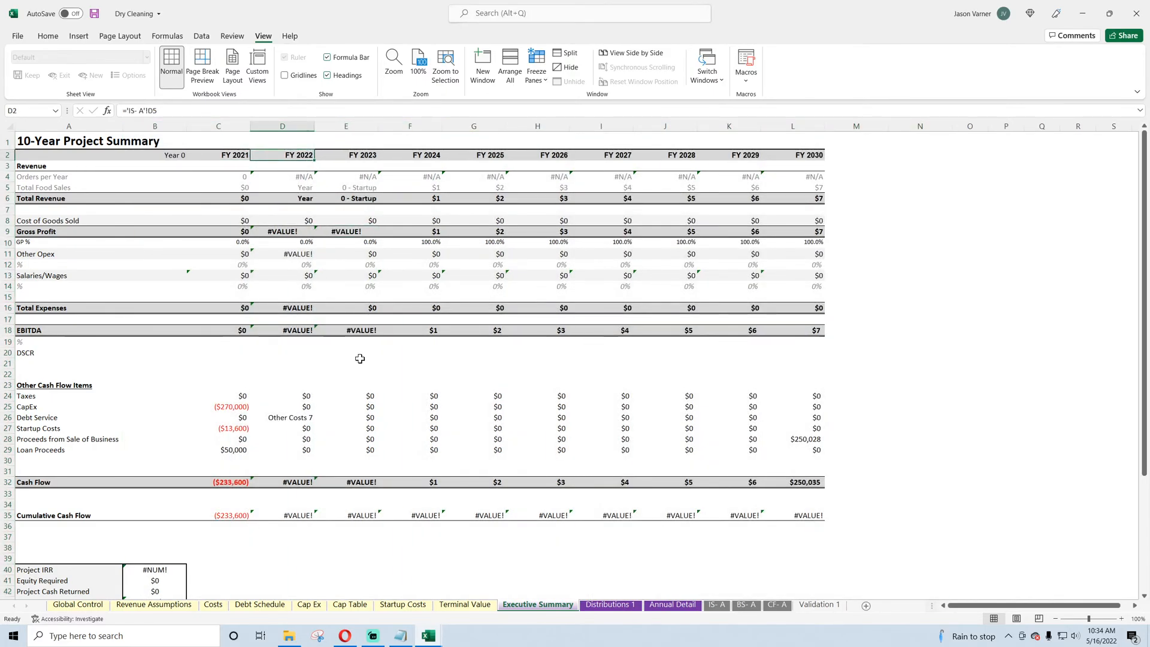
Step: Hide the gridlines on the Distributions 1 sheet and widen column A to fit its labels
key(ctrl+Page_Down)
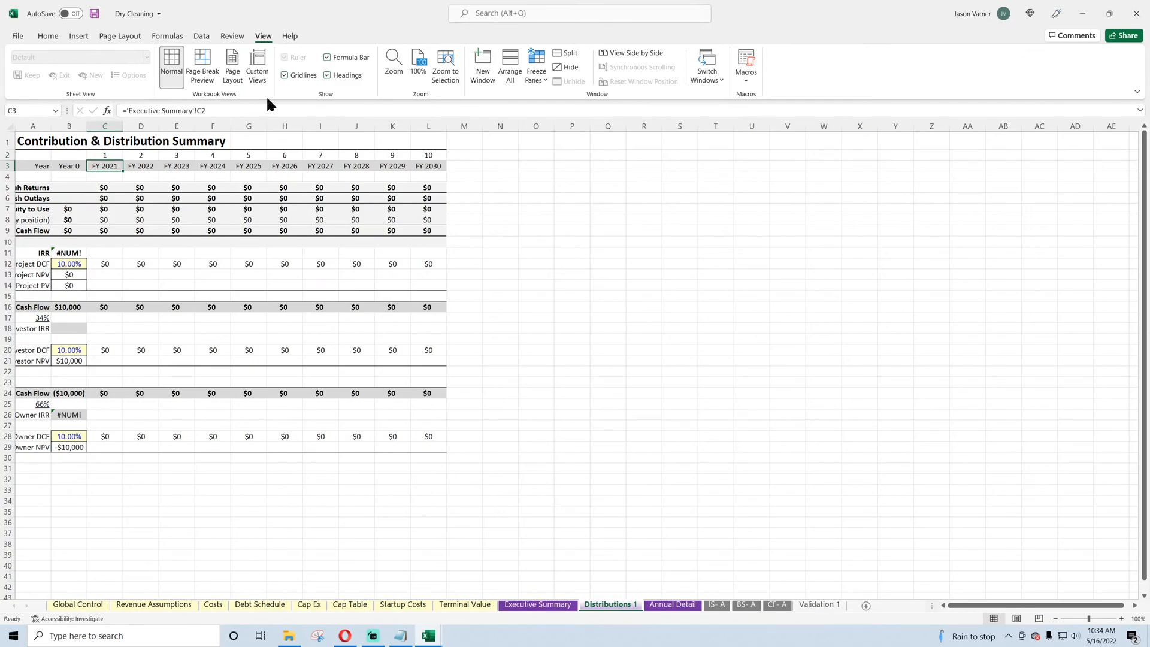
click(296, 75)
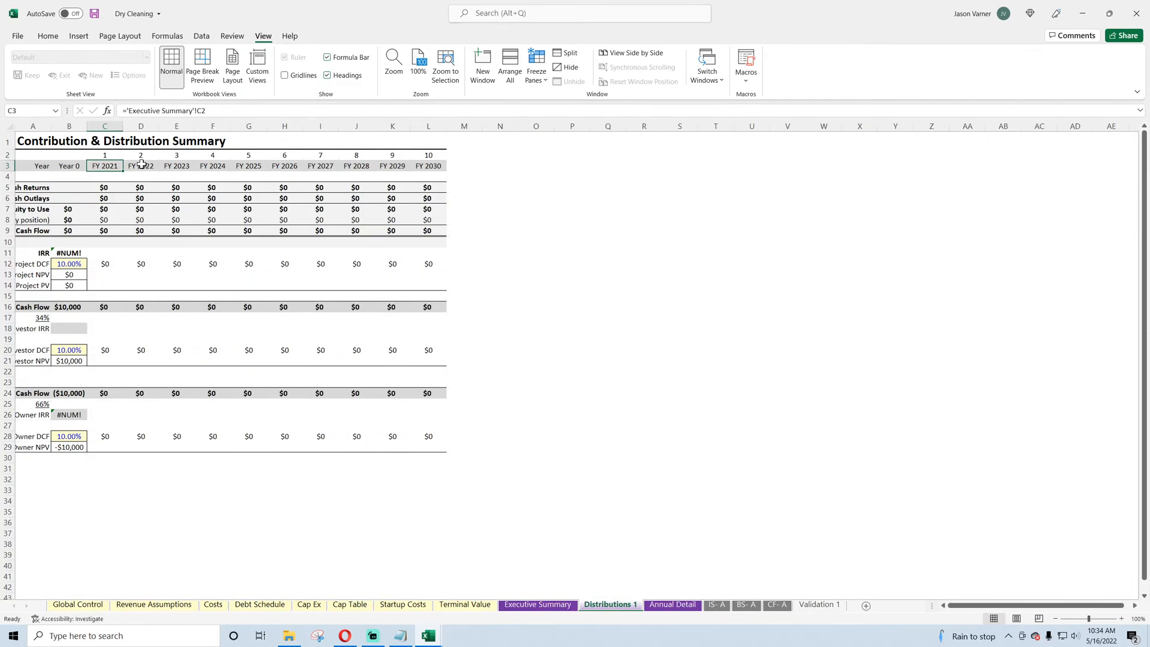
double_click(51, 126)
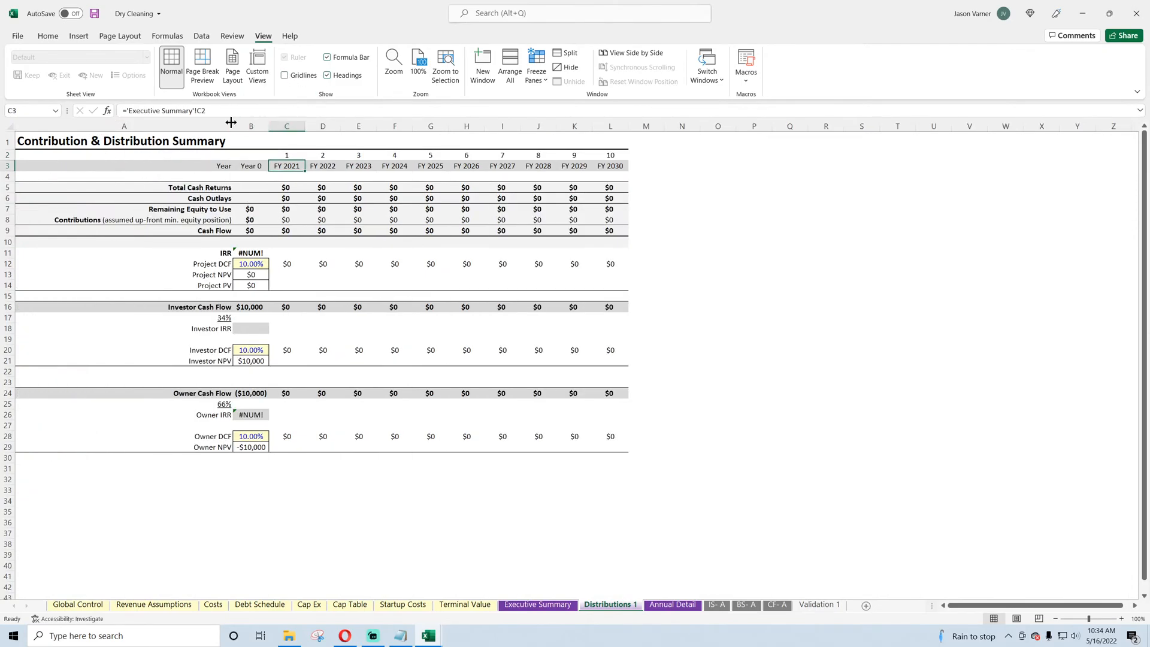
Step: Set columns B to L on the Distributions 1 sheet to a width of 15
drag(234, 126, 582, 138)
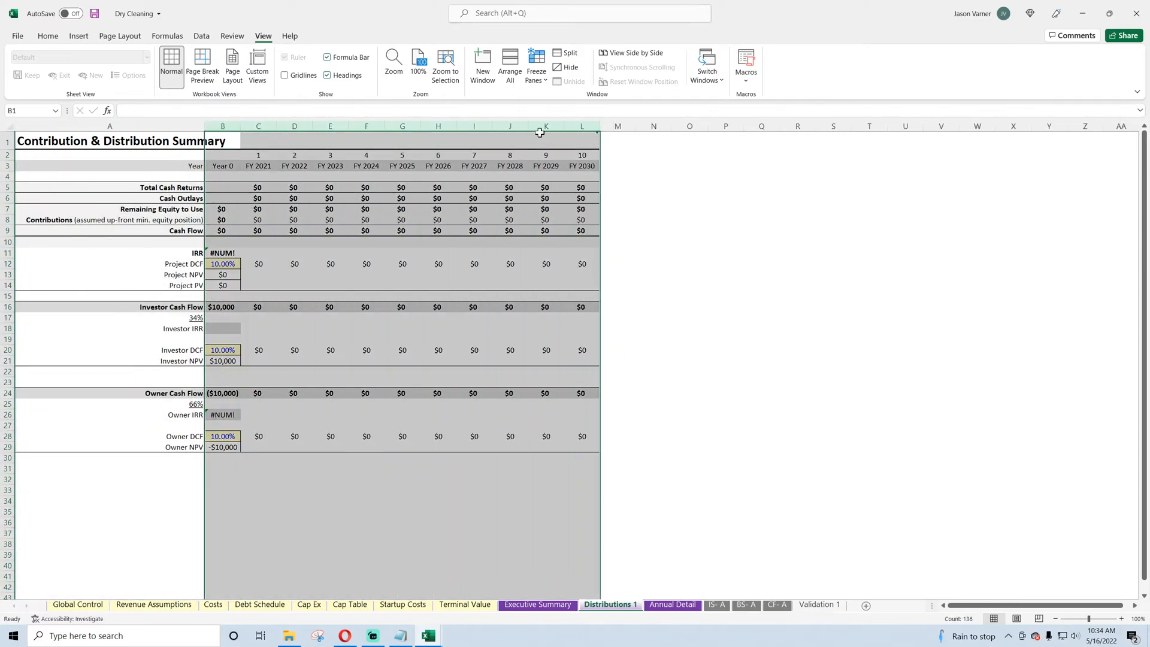
right_click(539, 133)
click(572, 287)
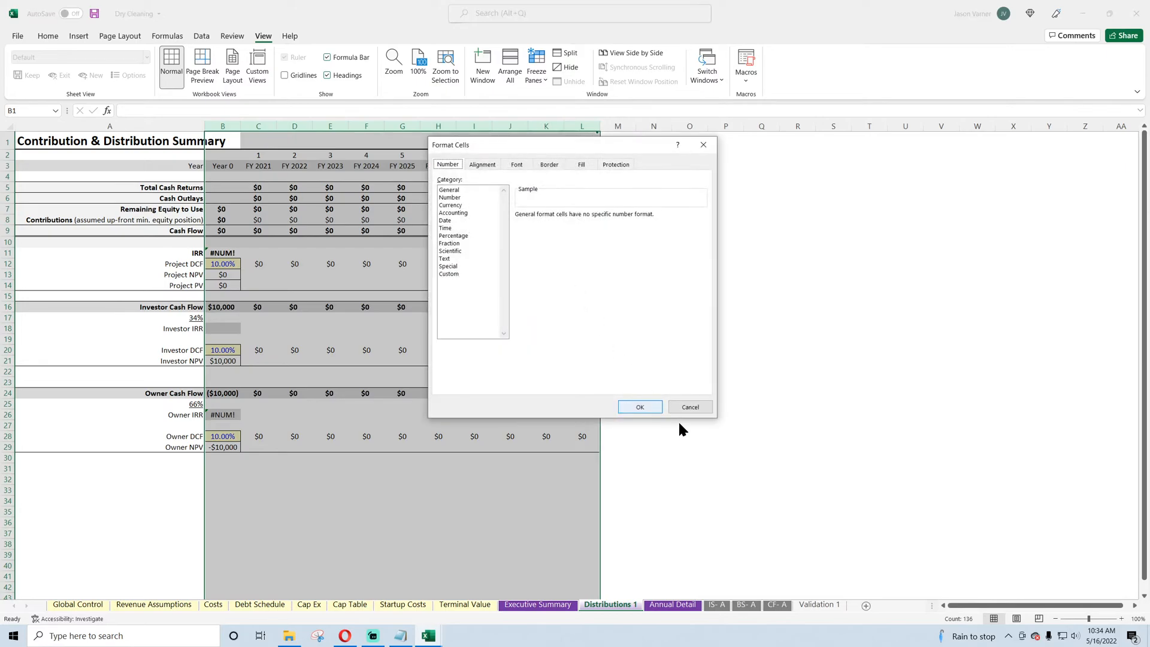
click(686, 406)
right_click(501, 134)
click(551, 294)
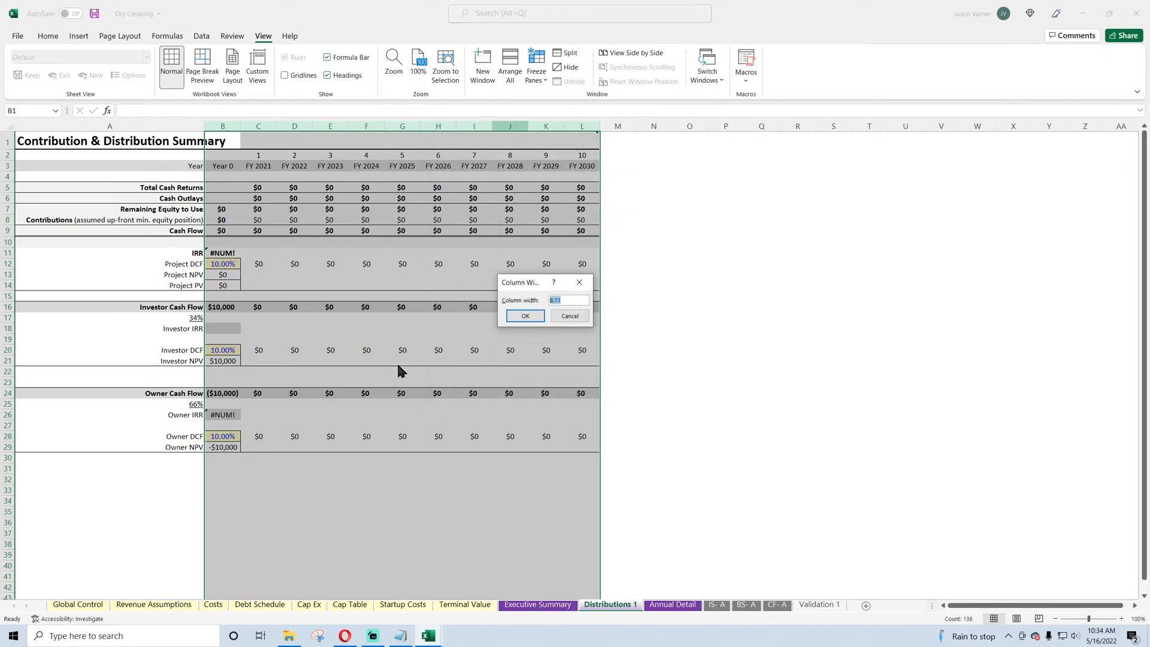
text(15)
key(Return)
click(465, 343)
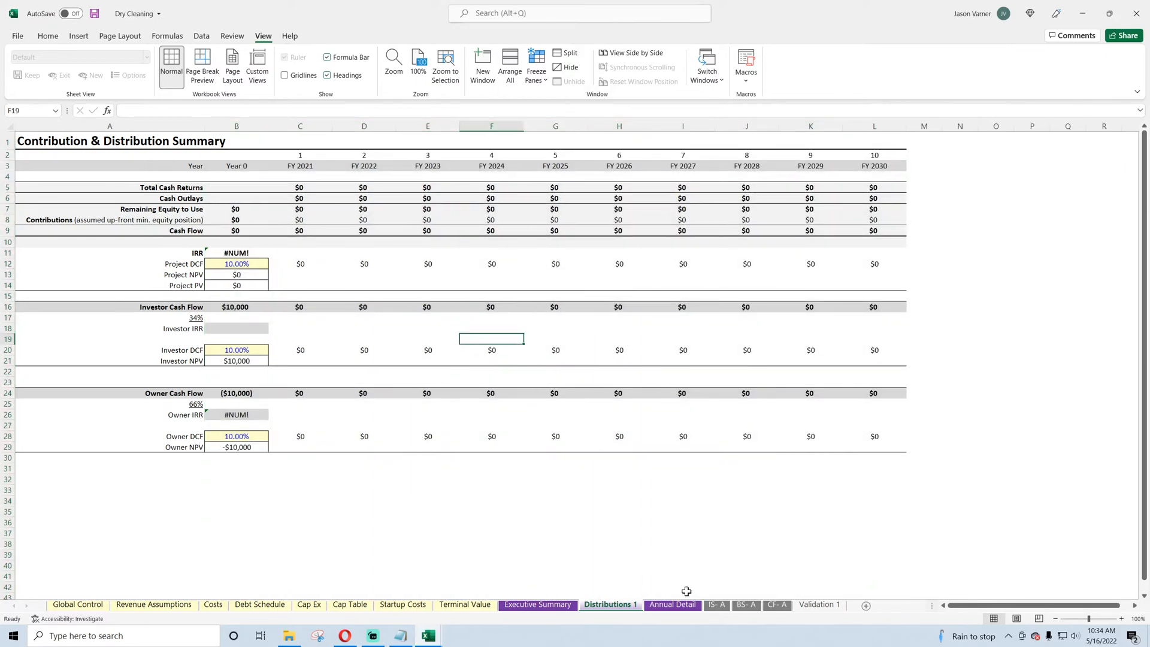
Step: Link the first year header F3 on the Annual Detail sheet to the FY 2021 heading on IS- A
click(671, 604)
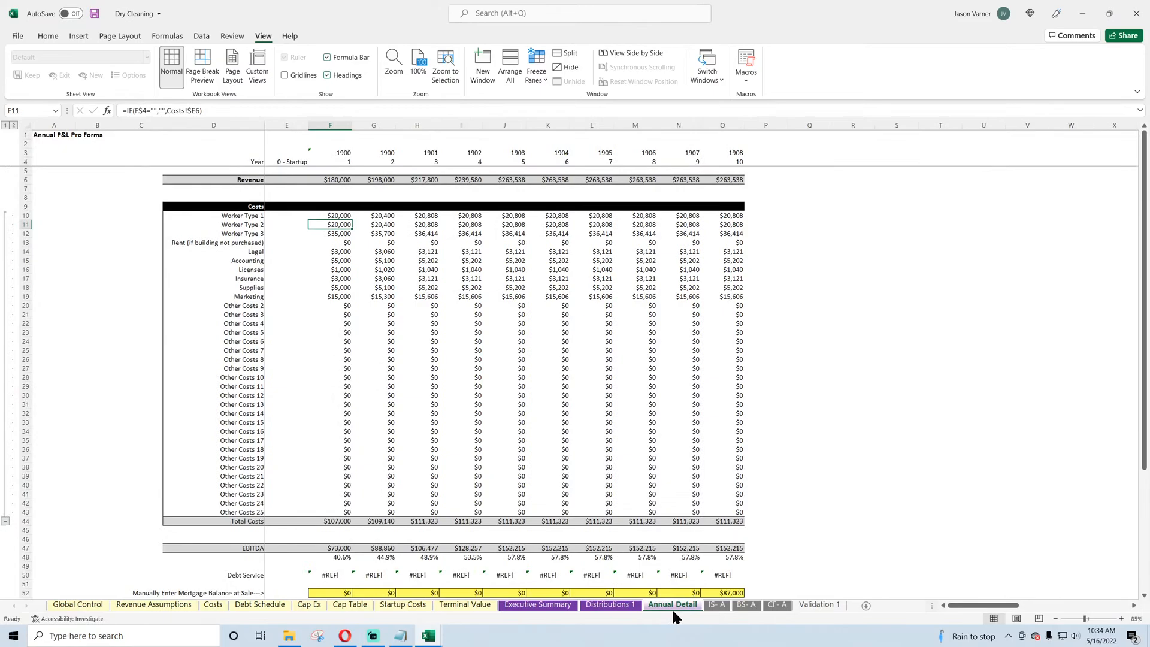
click(339, 153)
text(=)
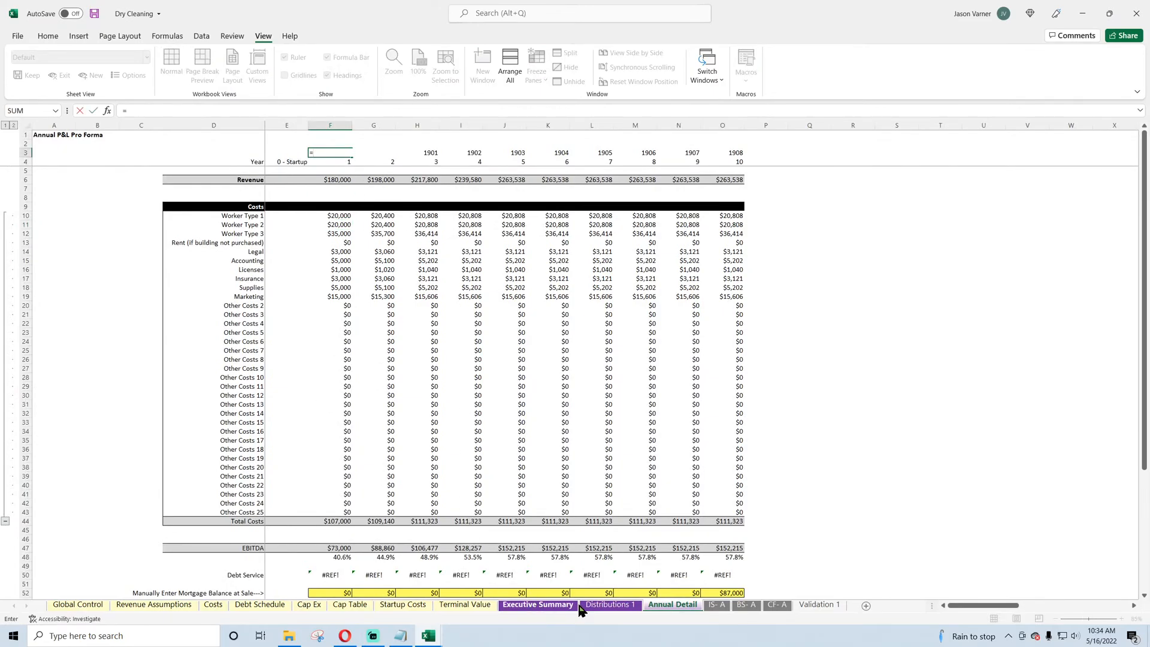
click(716, 604)
click(113, 186)
key(Return)
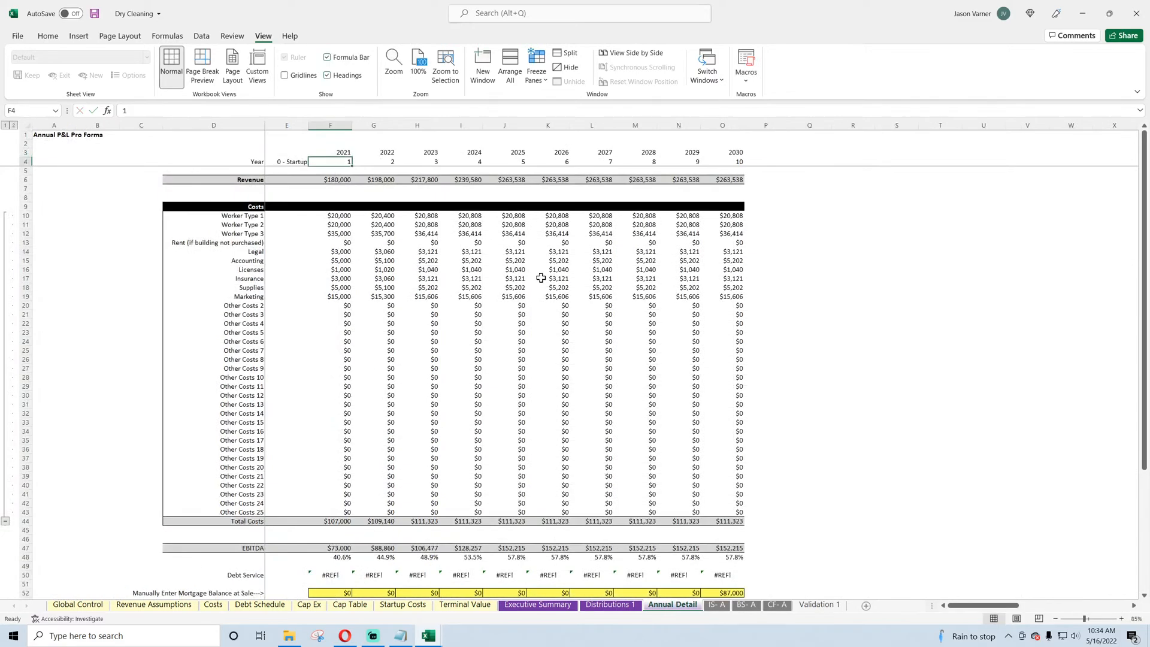
click(389, 153)
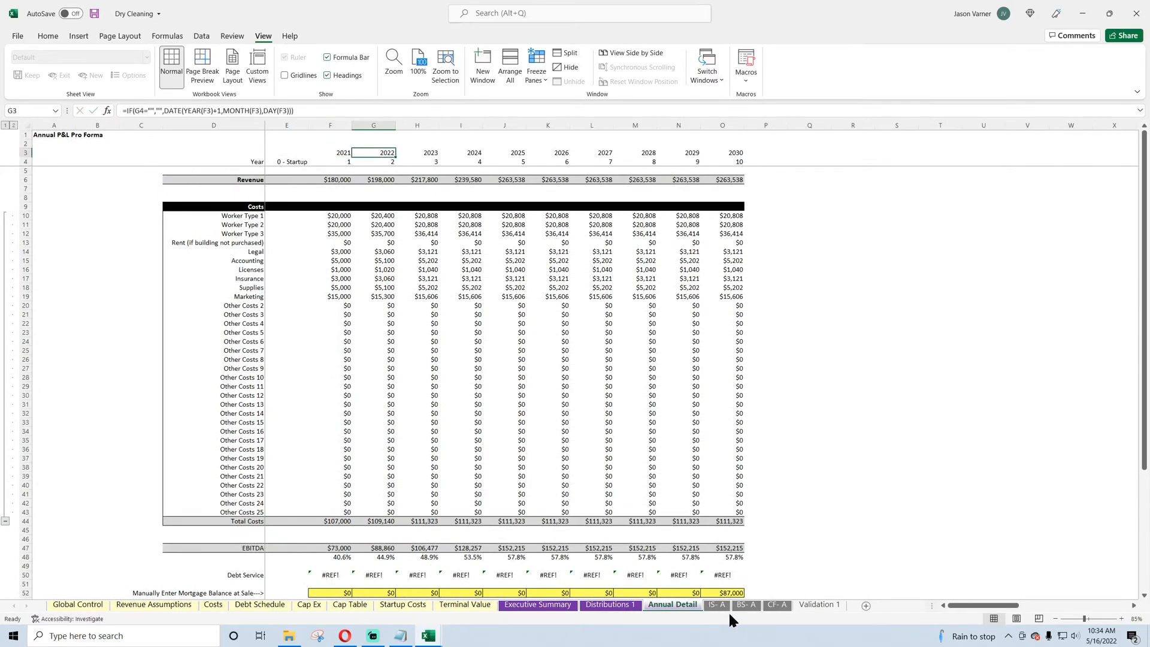
Step: Review the layout of the sheets from Distributions 1 back through Global Control
click(609, 604)
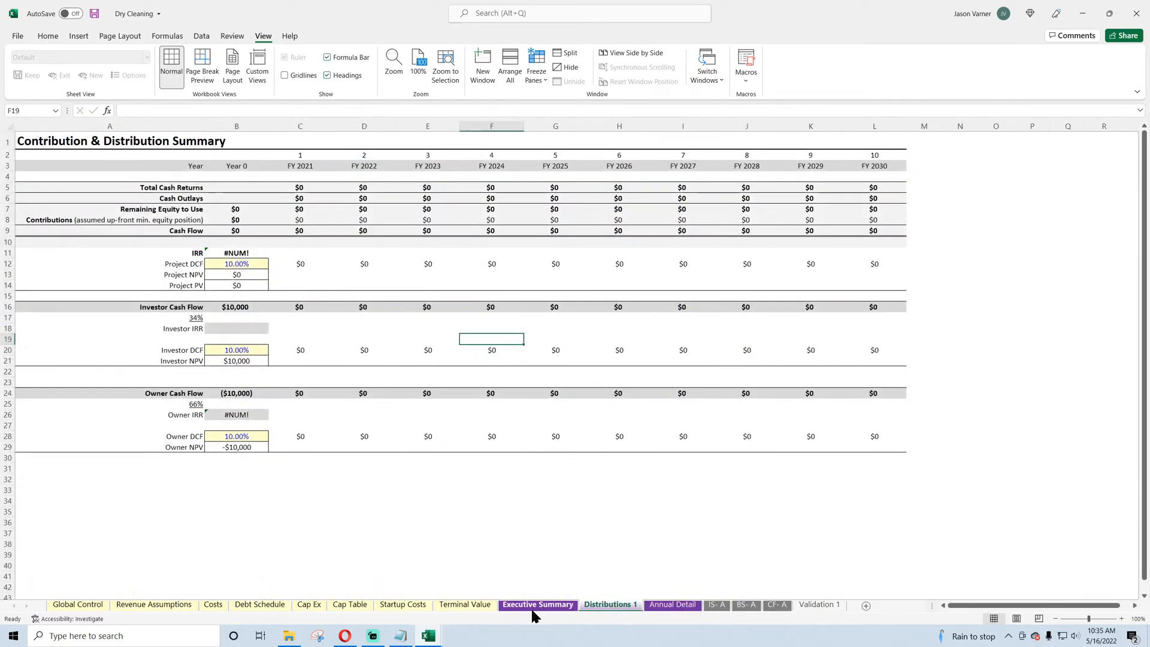
click(535, 604)
click(465, 604)
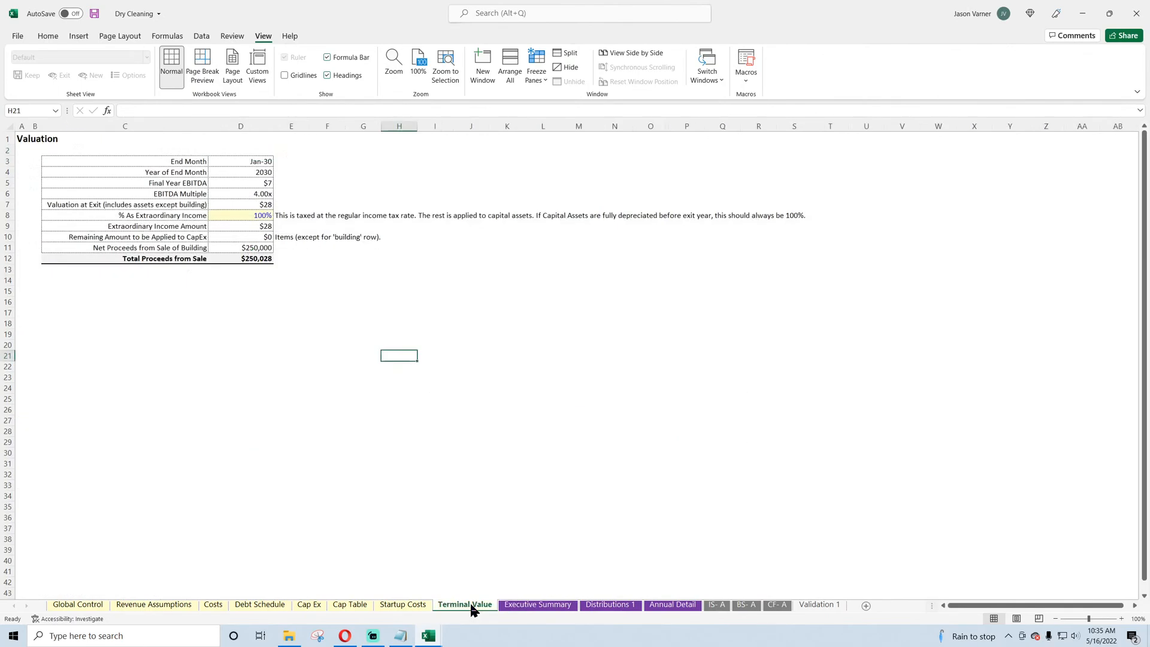
click(405, 602)
click(350, 604)
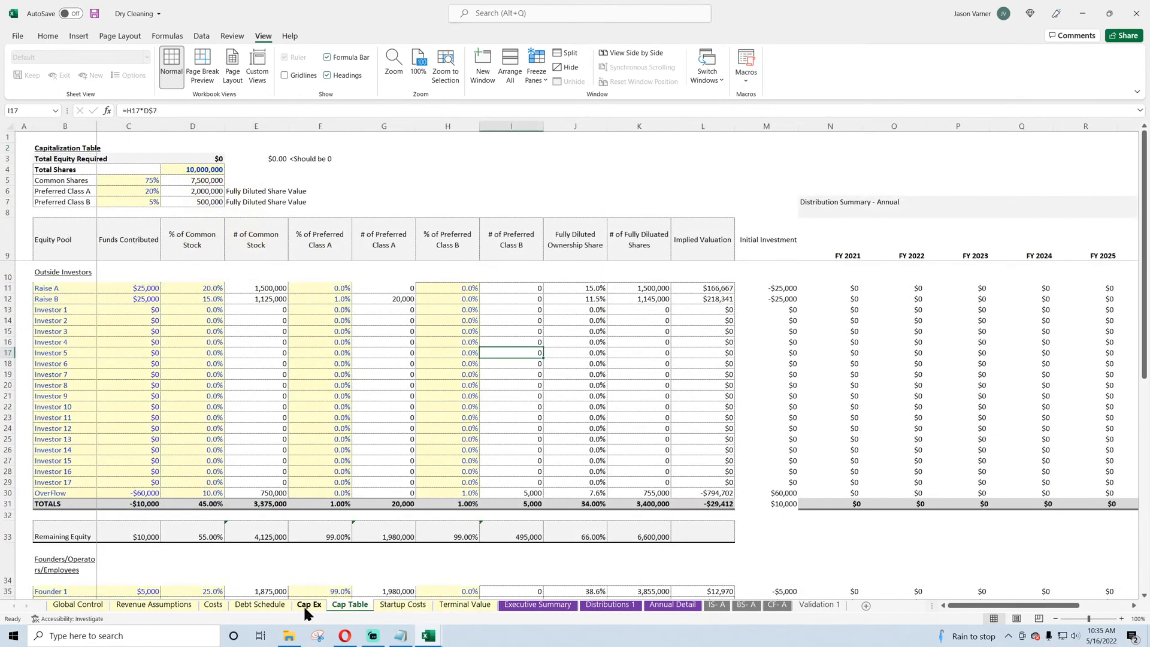
click(304, 605)
click(259, 606)
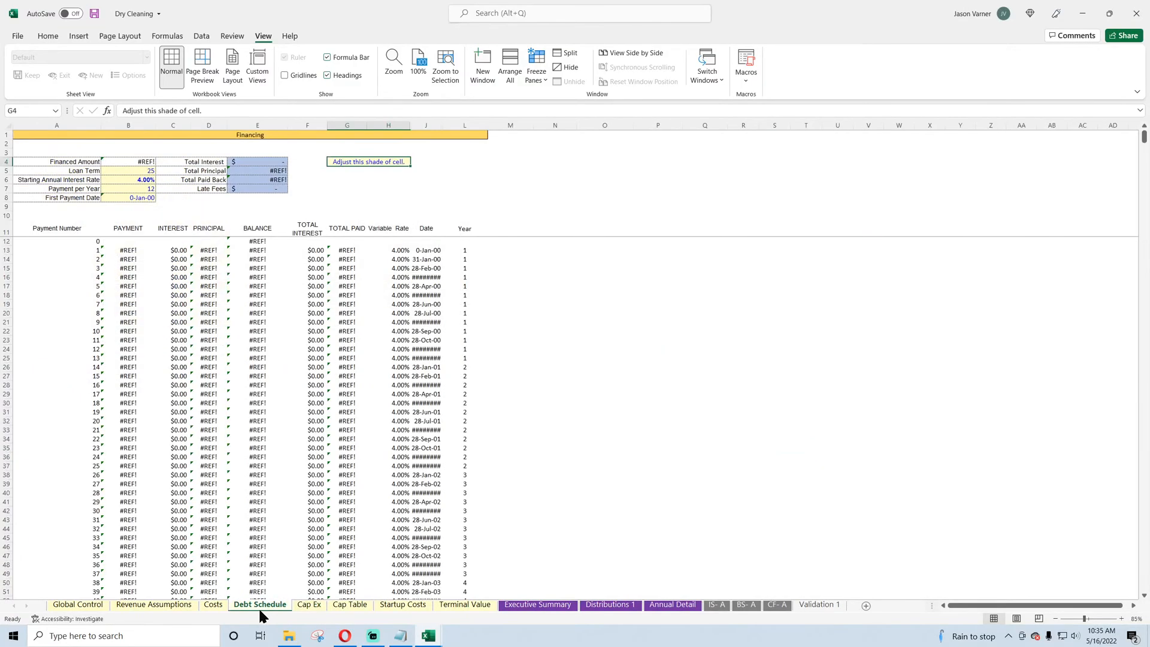
click(212, 604)
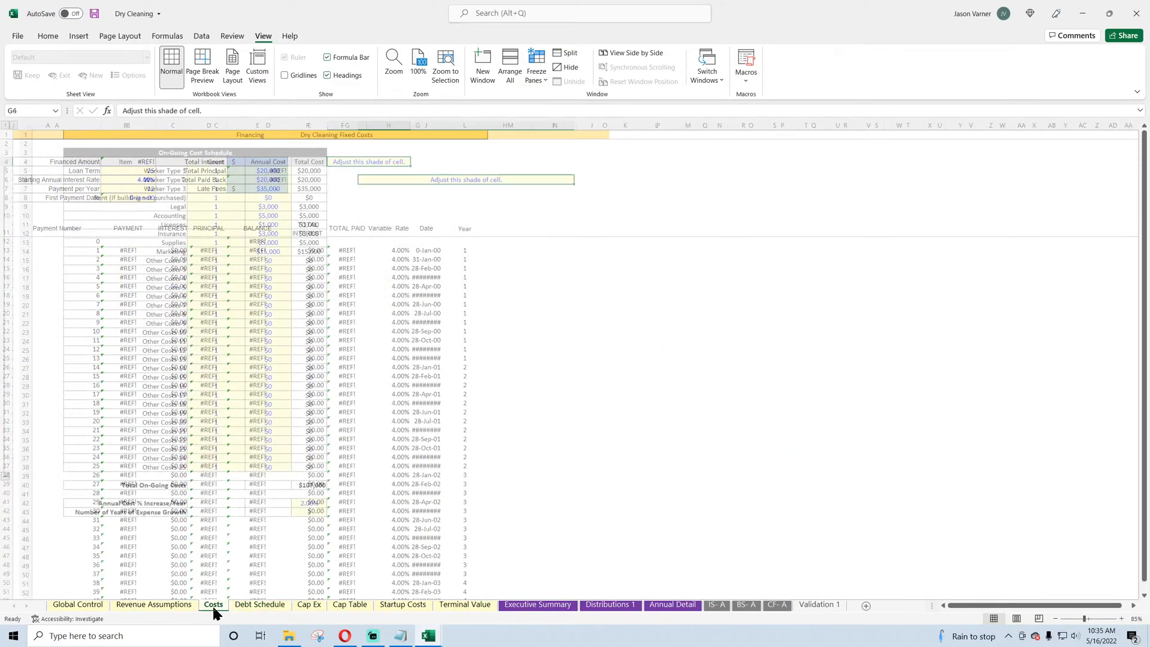
click(157, 603)
click(84, 606)
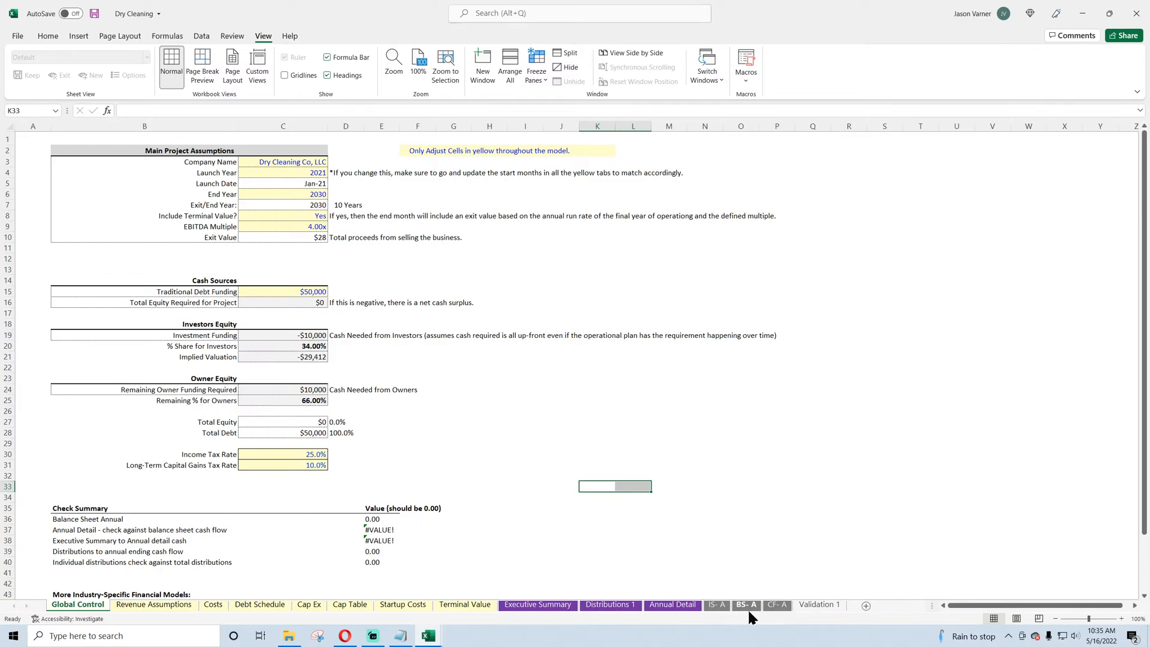
Step: Freeze the panes at C6 on the IS- A sheet and hide its gridlines
click(716, 603)
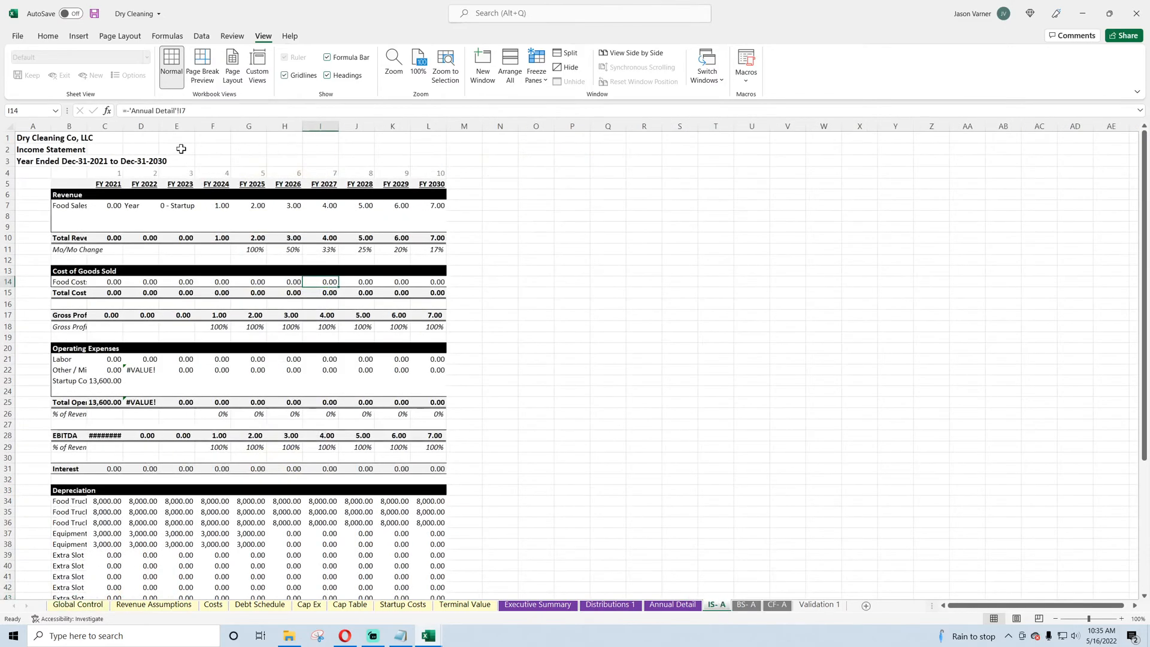
click(108, 193)
click(536, 72)
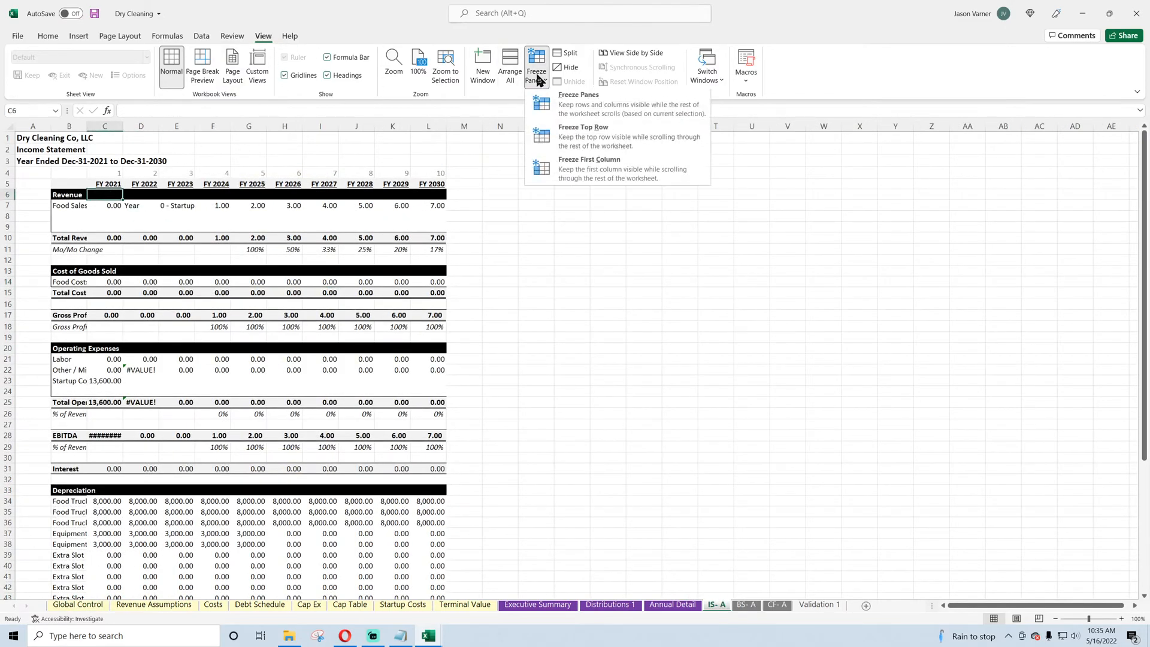
click(575, 102)
click(89, 124)
drag(89, 124, 70, 124)
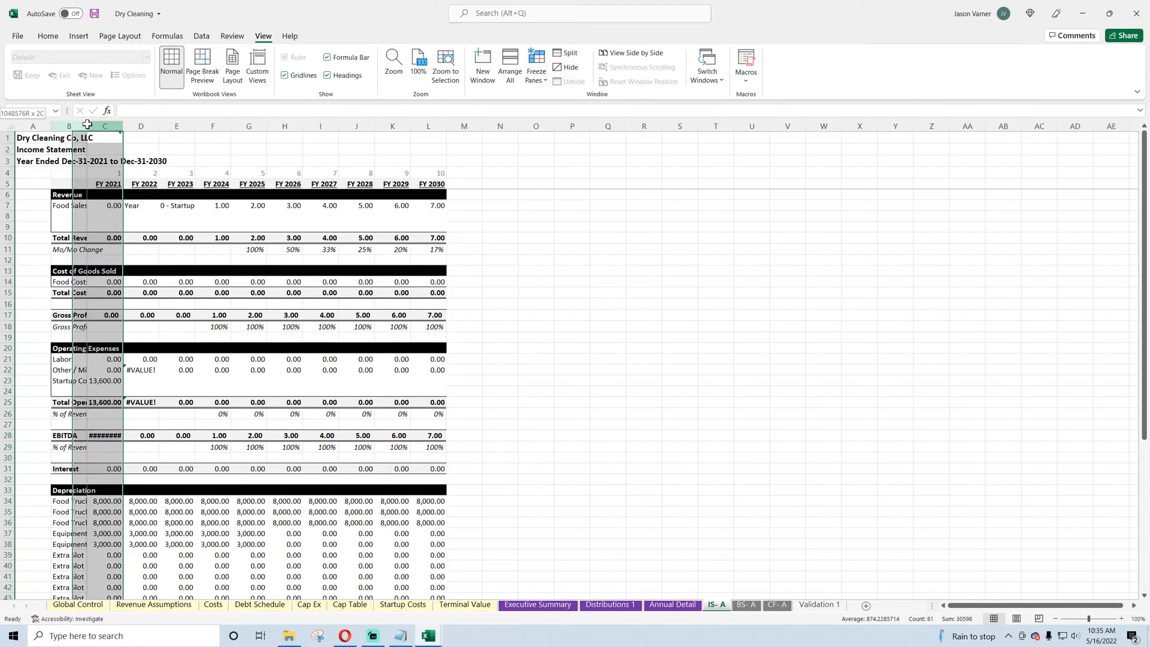
click(285, 75)
click(224, 150)
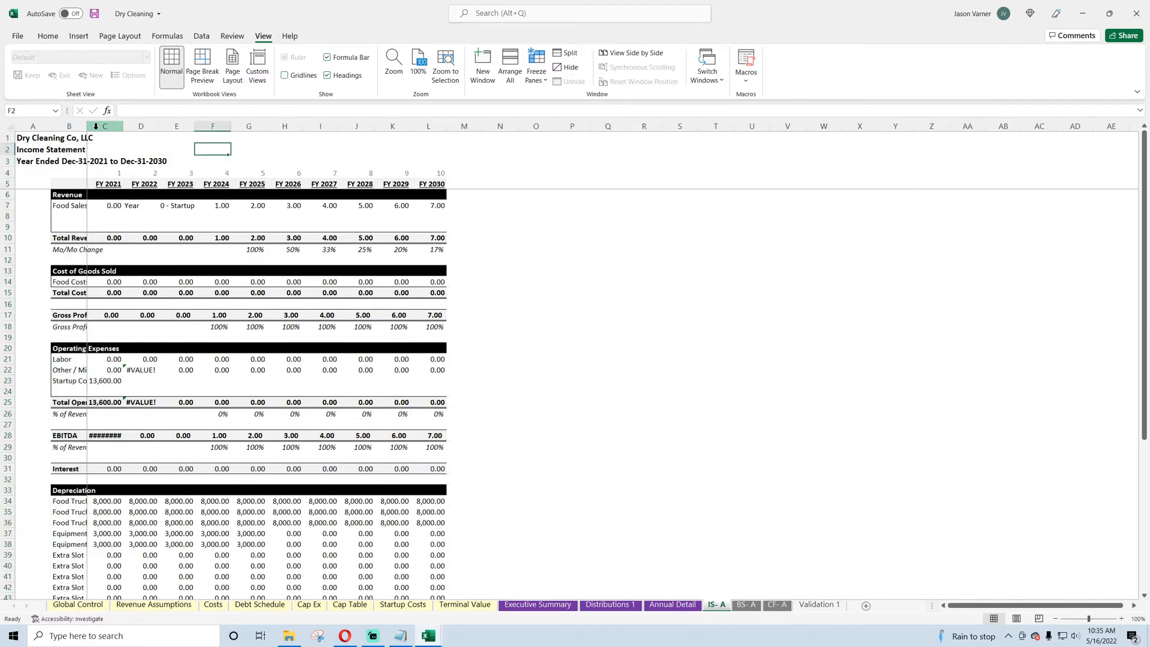
Step: Widen column B on the income statement to fit its labels and set columns C to L to a width of 15
drag(87, 126, 483, 125)
right_click(483, 124)
click(509, 268)
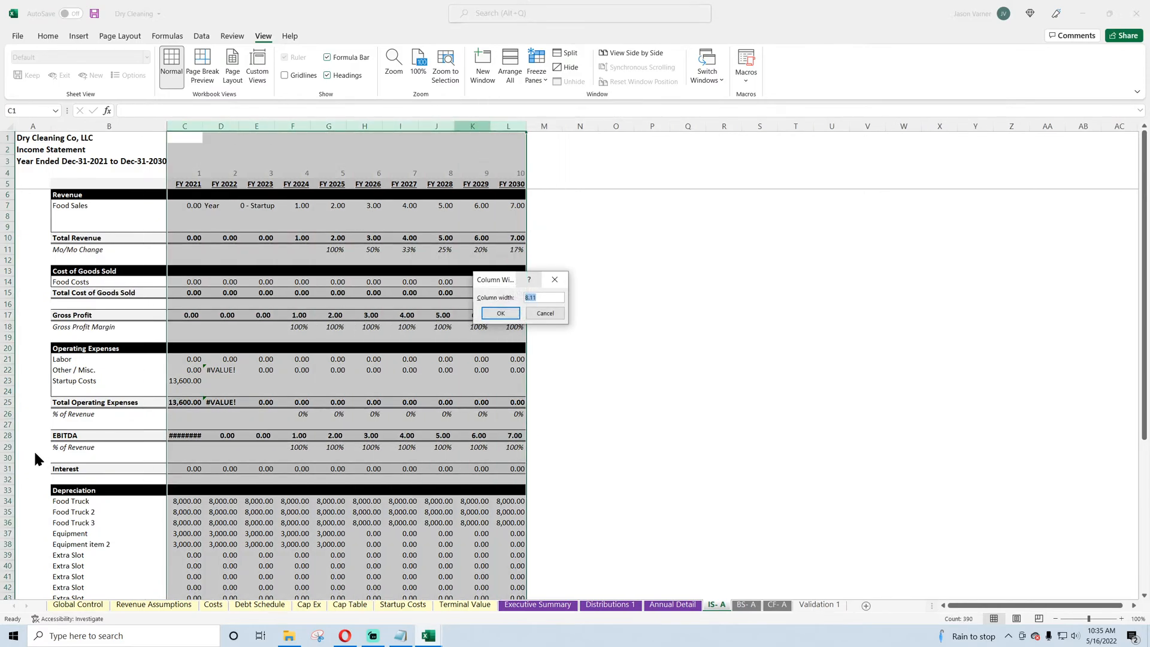
text(15)
key(Return)
click(95, 479)
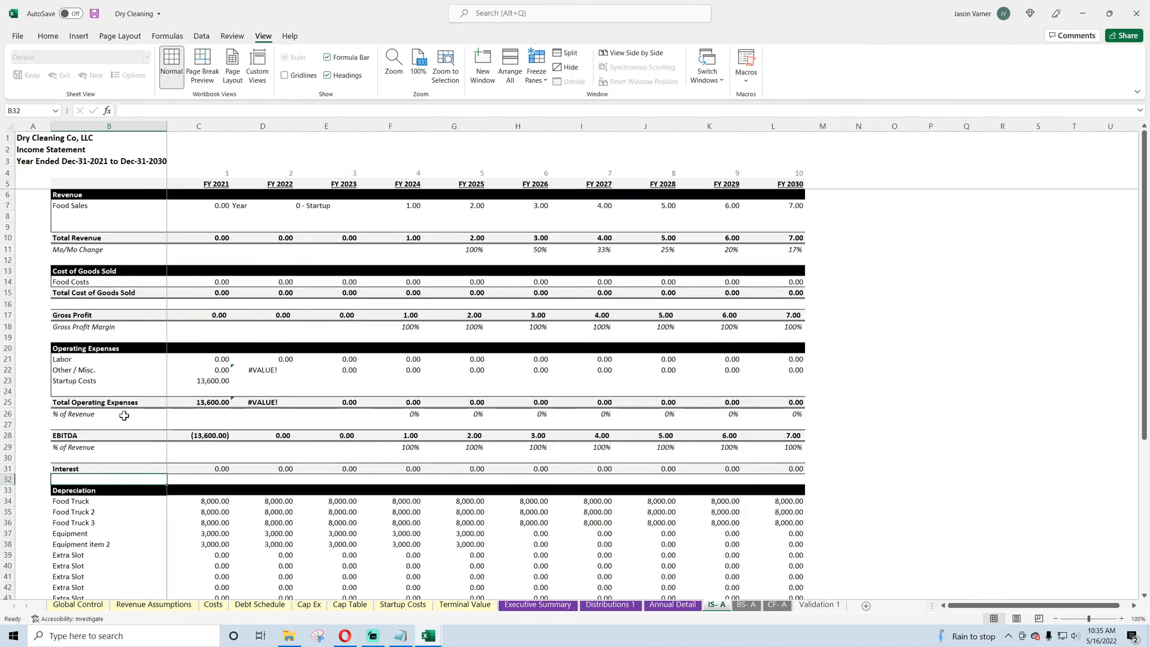
Step: Set columns C to L on the BS- A sheet to a width of 15
click(746, 605)
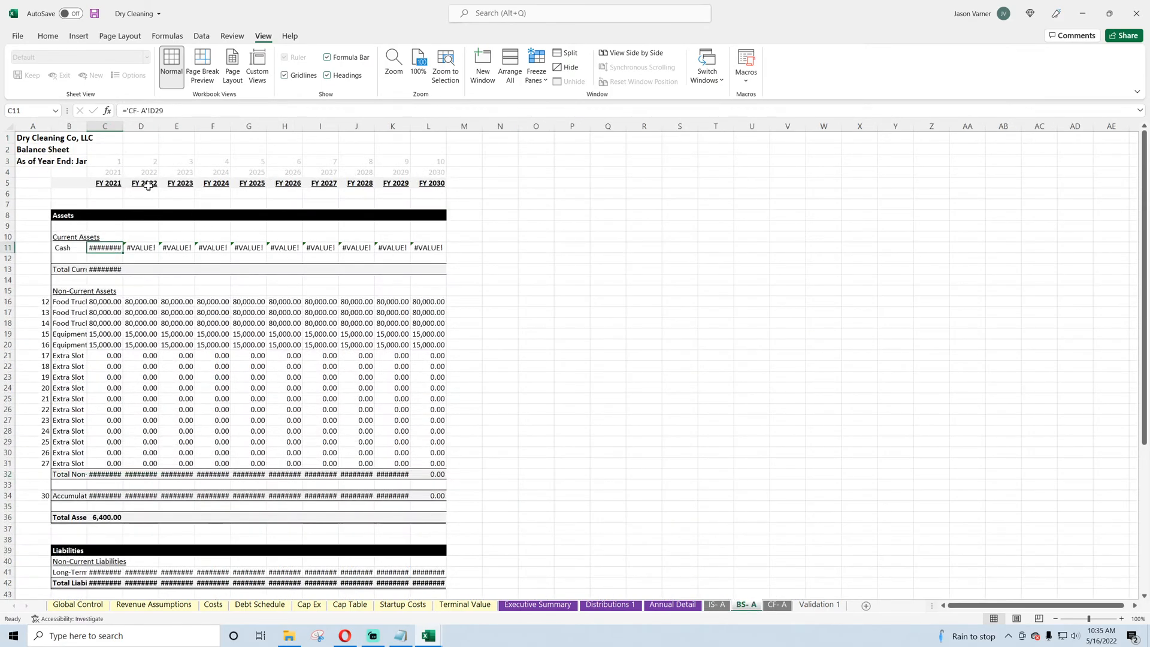
drag(106, 126, 425, 127)
right_click(424, 127)
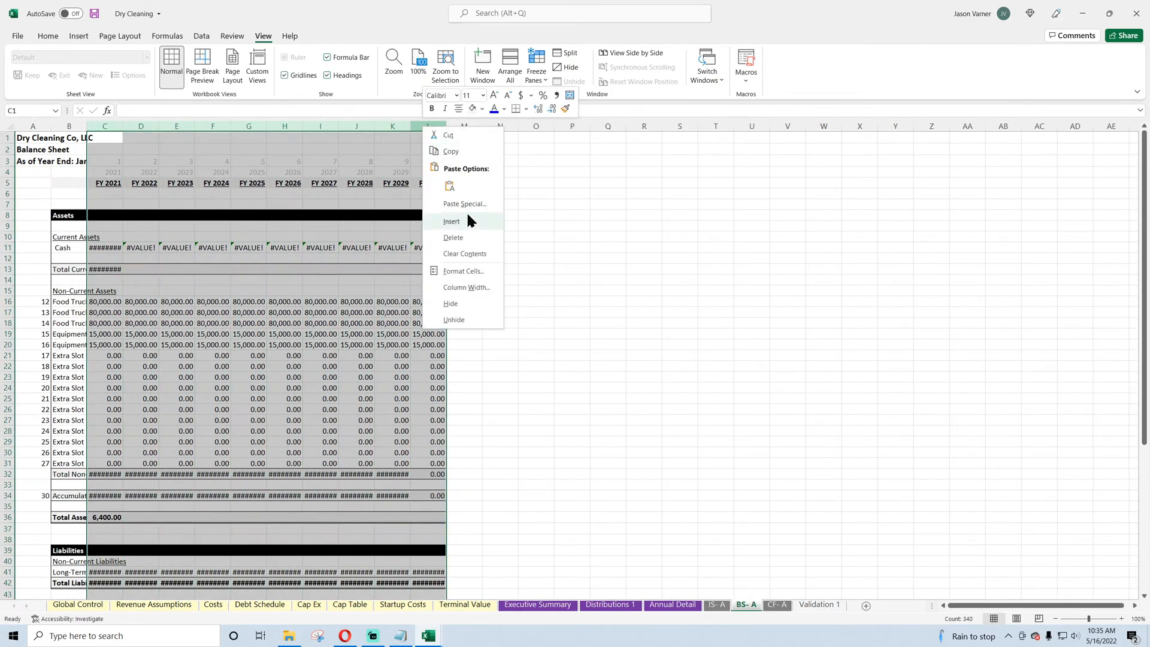
click(470, 286)
key(Return)
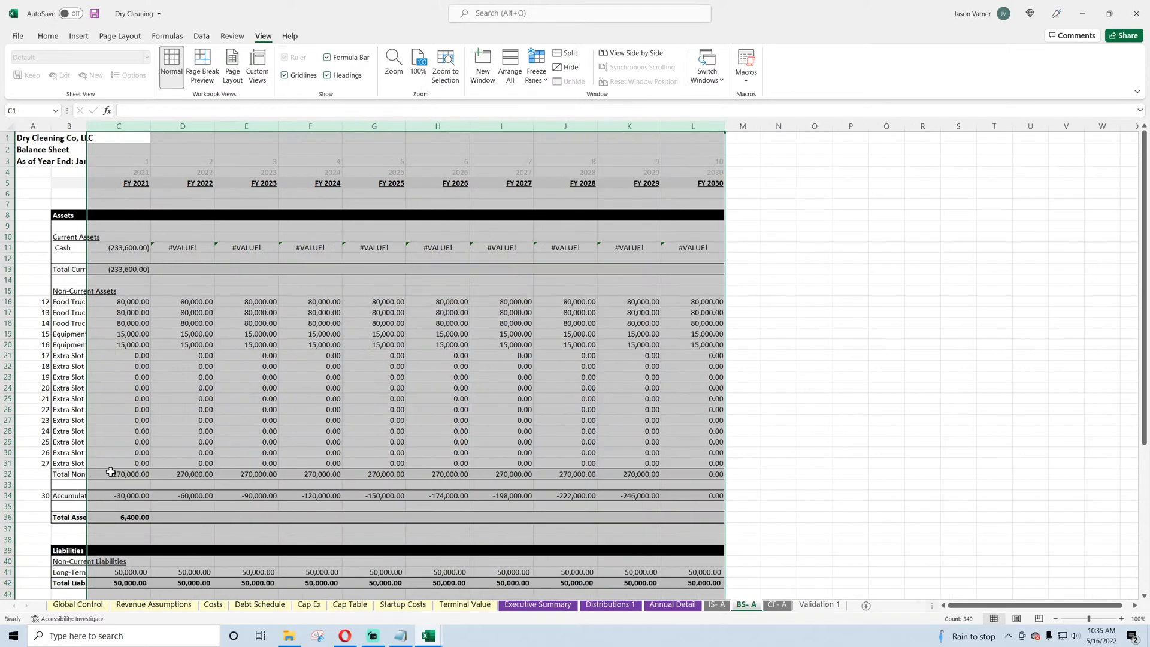
click(248, 194)
Step: Widen column B on the balance sheet to fit its item labels and hide the gridlines
drag(87, 126, 141, 127)
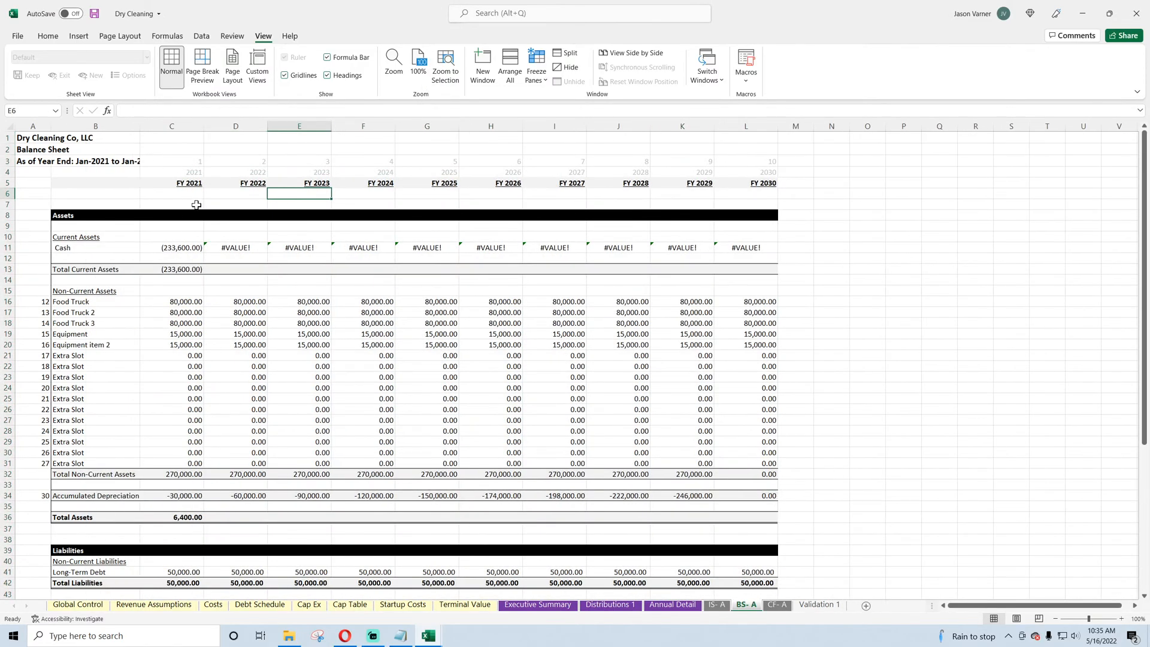
click(284, 75)
Step: Freeze the balance sheet panes at C6 and widen column B enough for the full year-end heading in row 3
click(186, 193)
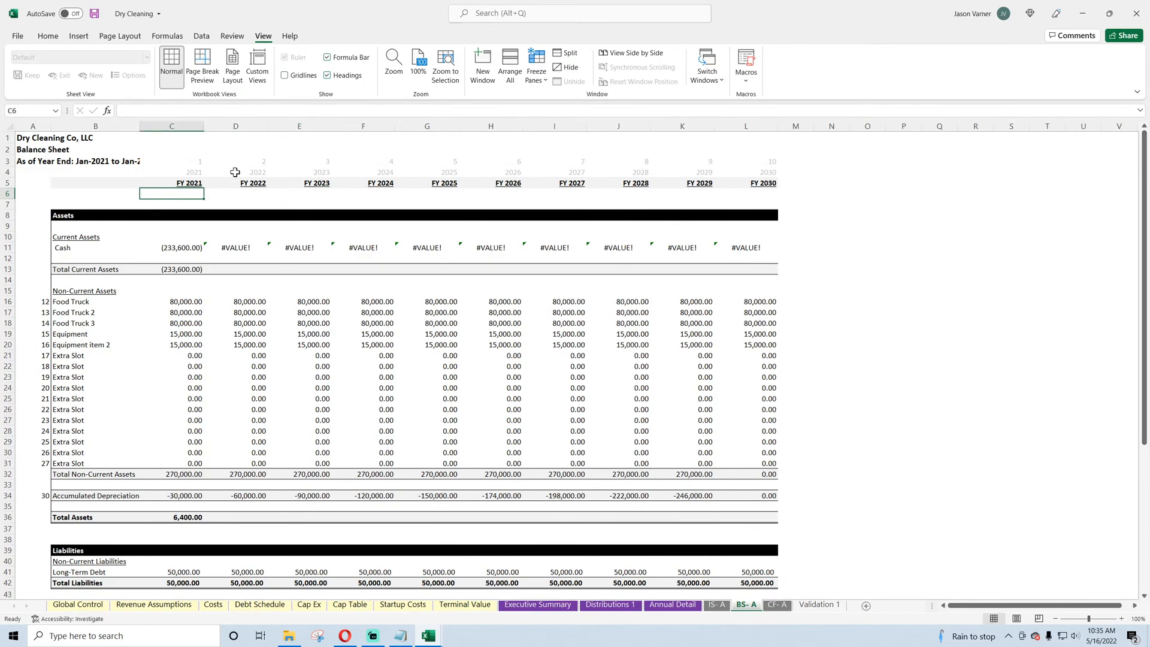
click(537, 72)
click(563, 103)
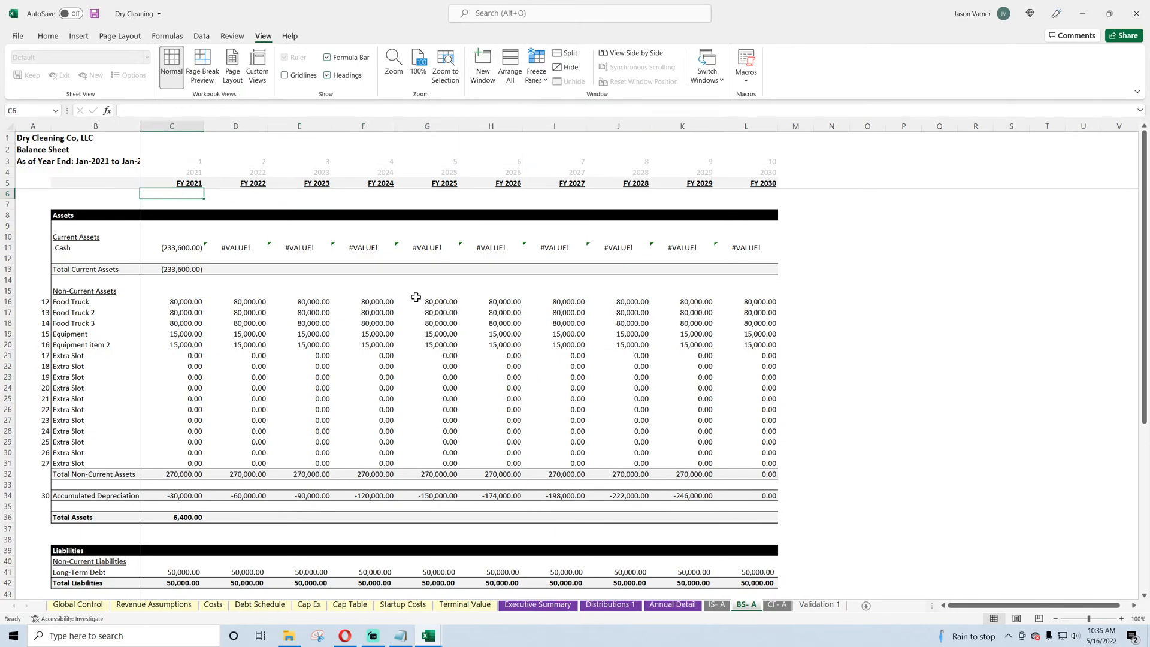
drag(140, 126, 156, 125)
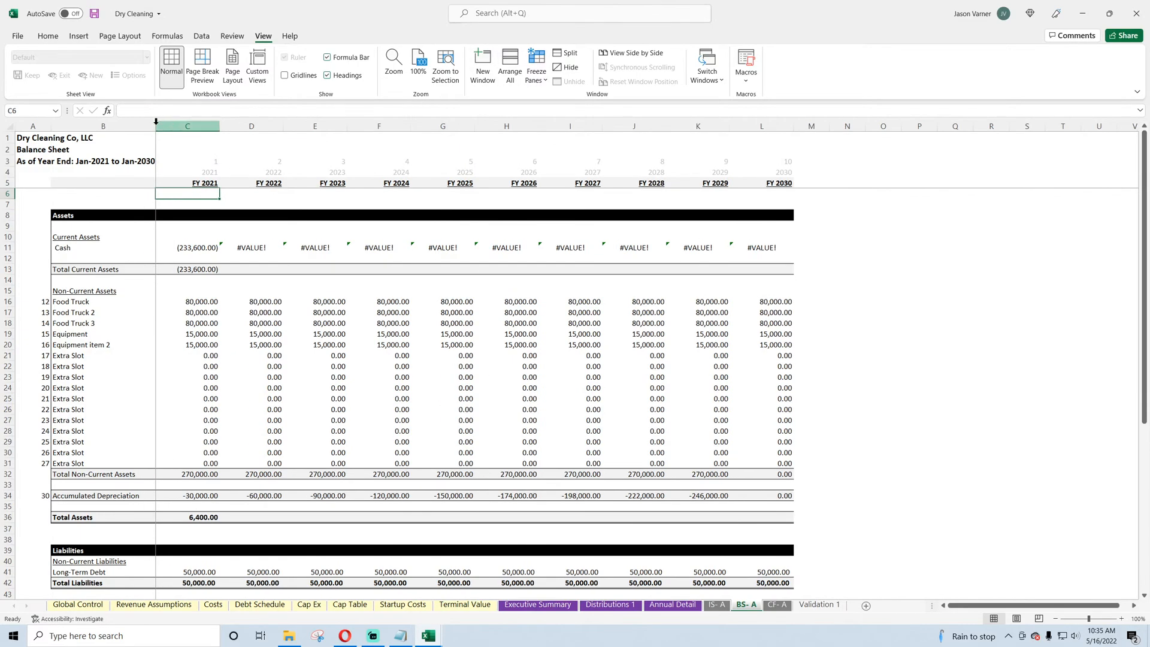
Step: On the CF- A sheet, widen column C, freeze the panes at D6 and hide the gridlines
click(777, 605)
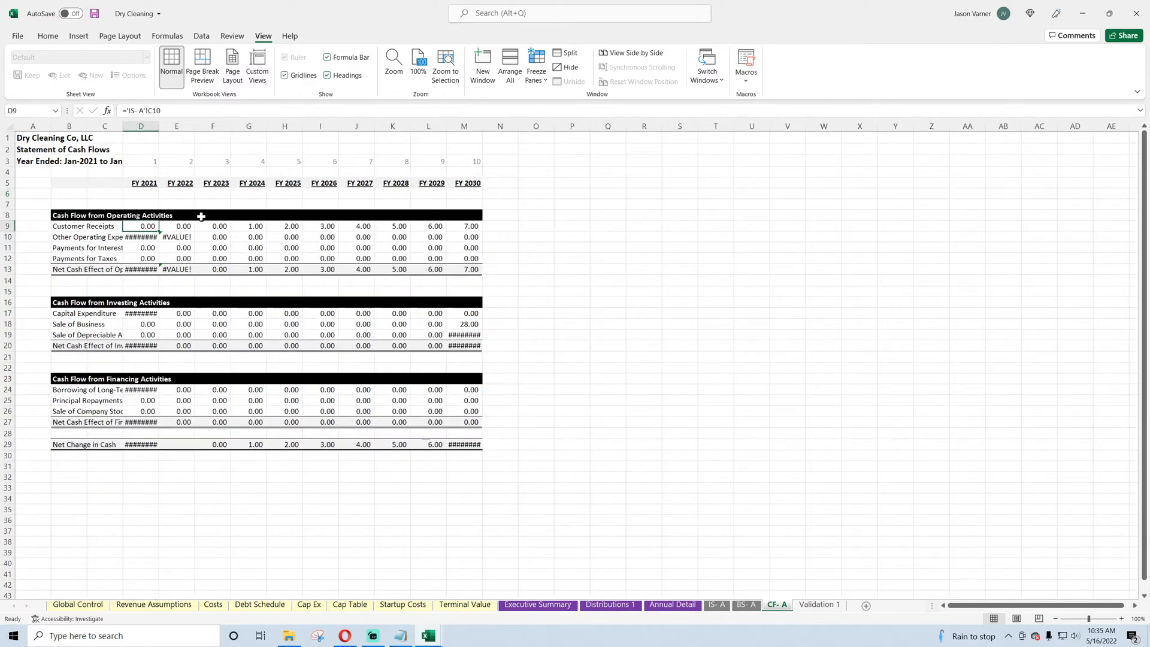
drag(119, 130, 154, 129)
click(172, 193)
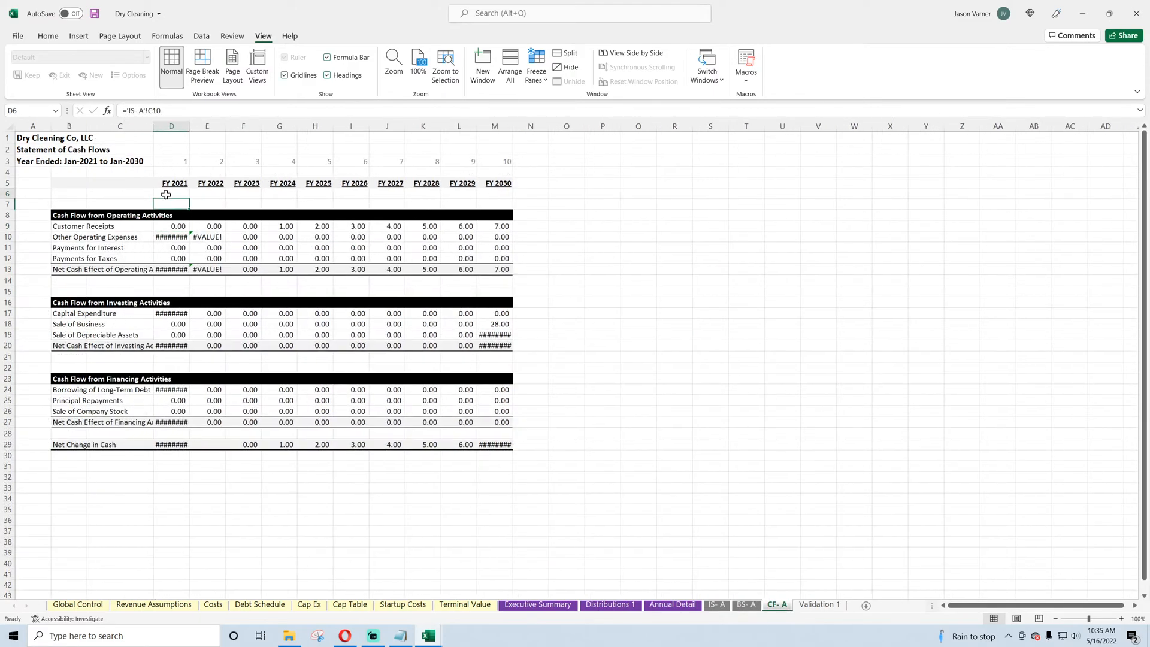
click(536, 72)
click(563, 96)
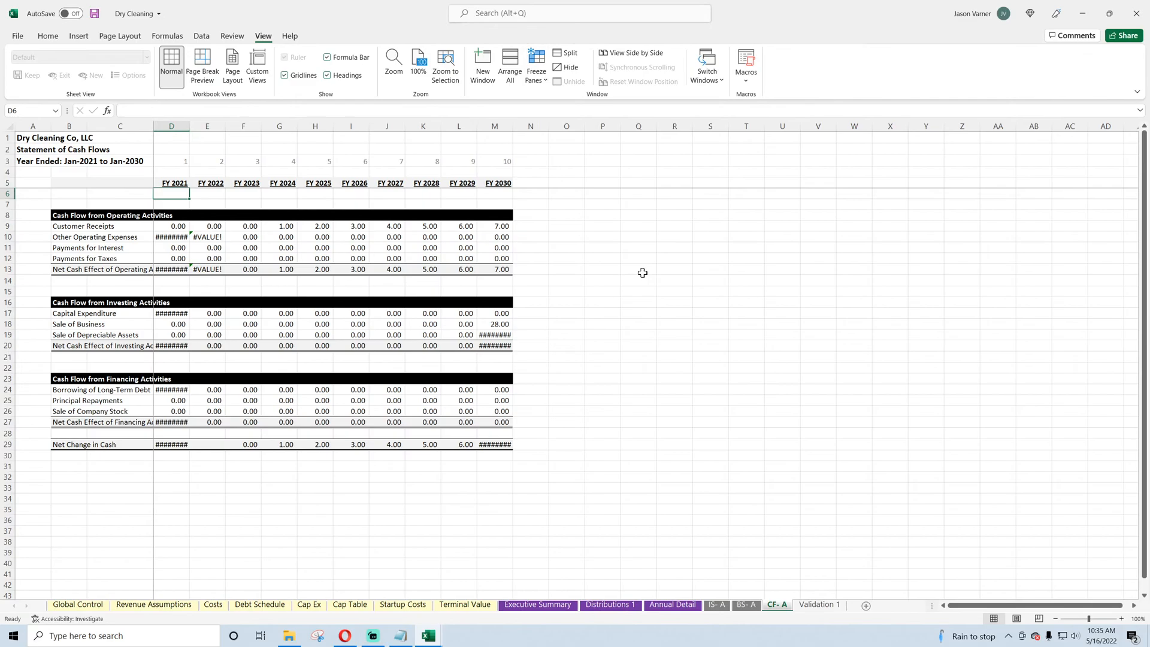
click(284, 75)
Step: Widen columns D to M on the cash flow statement to show their figures, and widen column C to fit its labels
drag(171, 126, 478, 125)
right_click(478, 125)
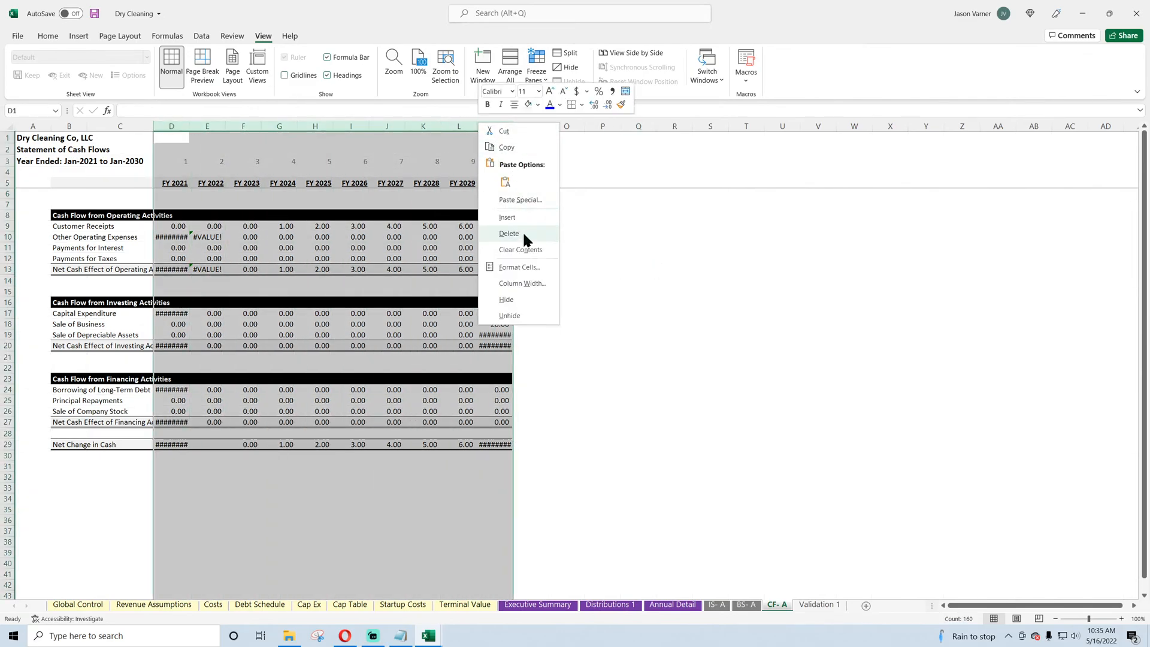
click(506, 286)
key(Return)
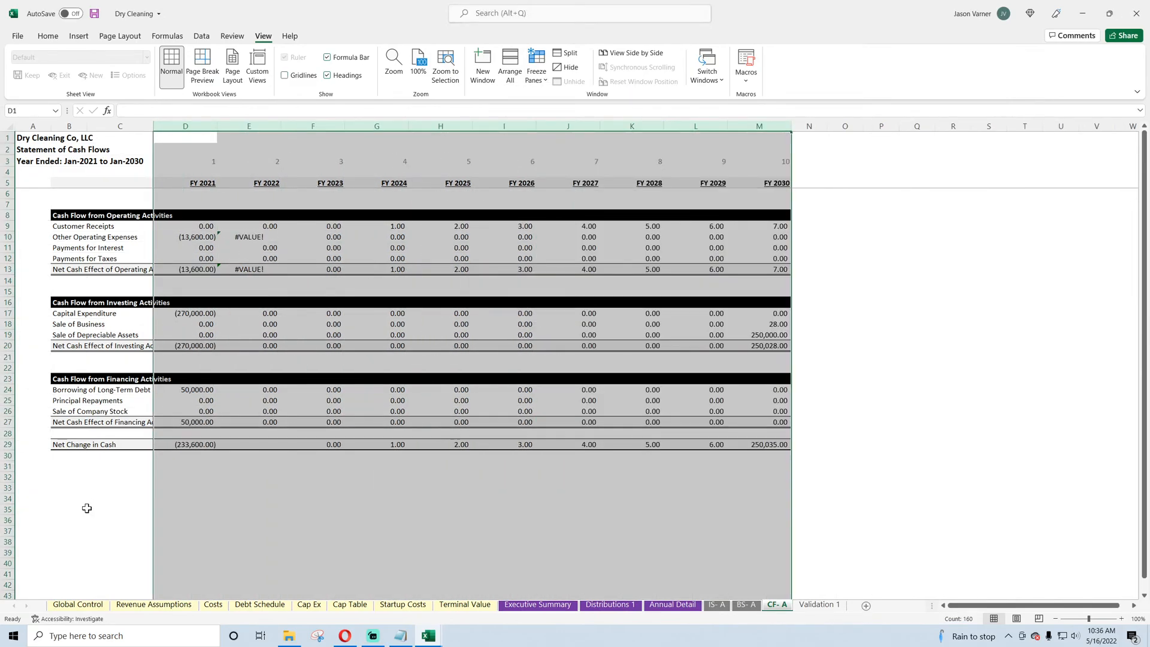
click(250, 476)
drag(152, 126, 193, 125)
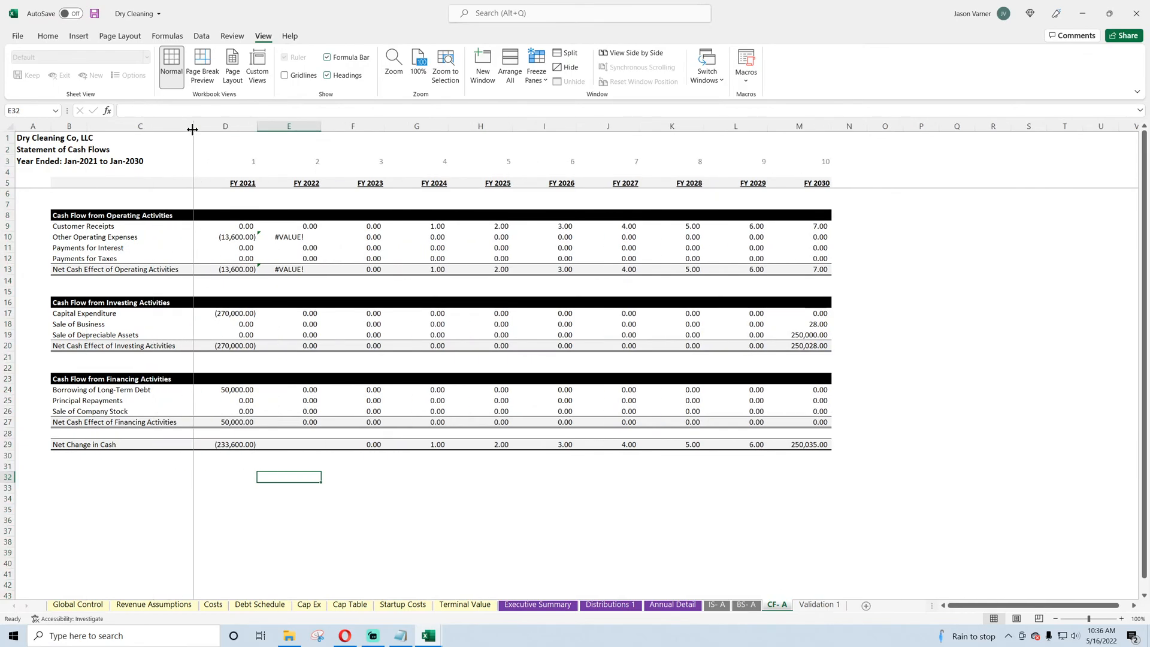
click(416, 488)
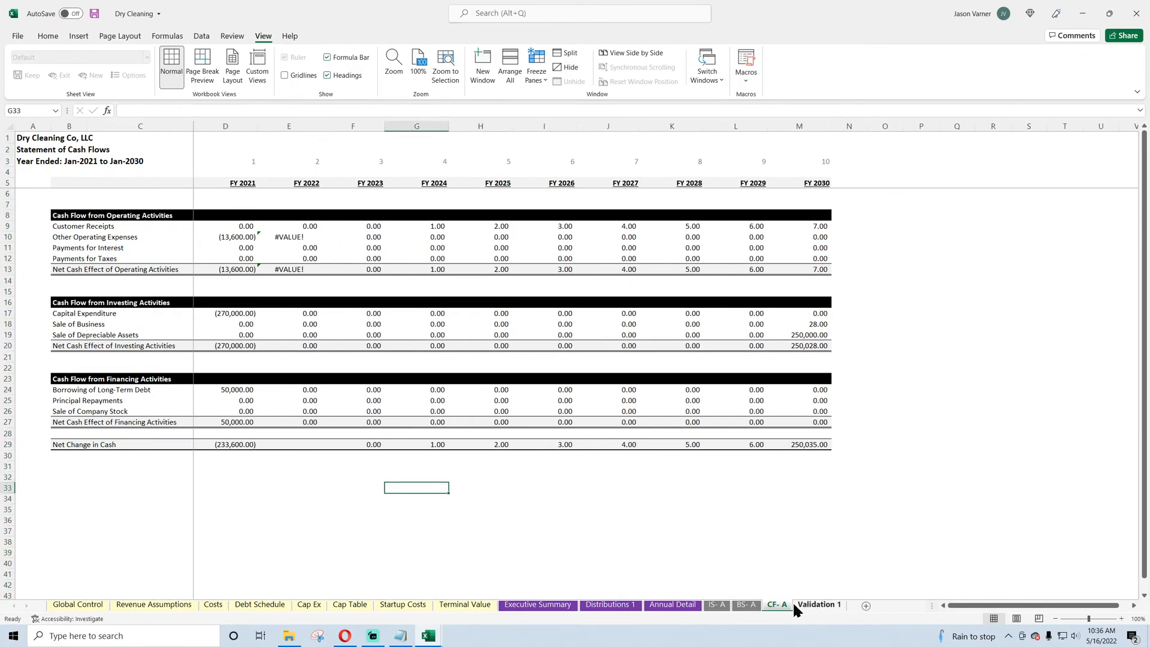
Step: Review the sheets from BS- A back to Global Control, and open the Revenue Assumptions sheet
click(747, 604)
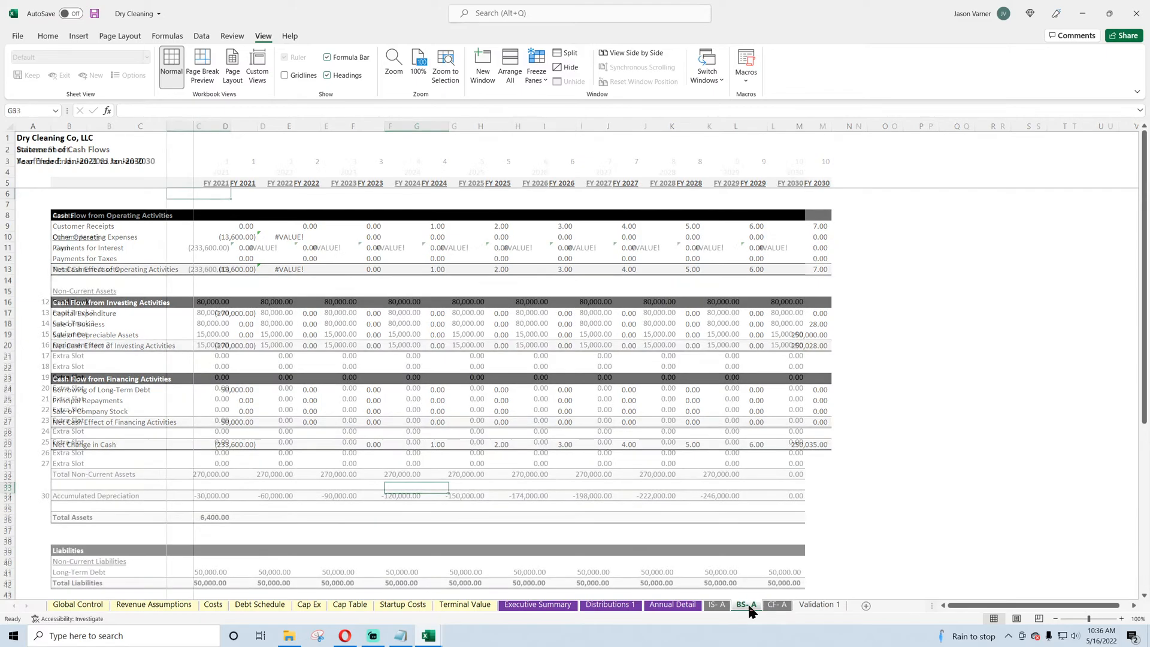
click(716, 605)
click(686, 605)
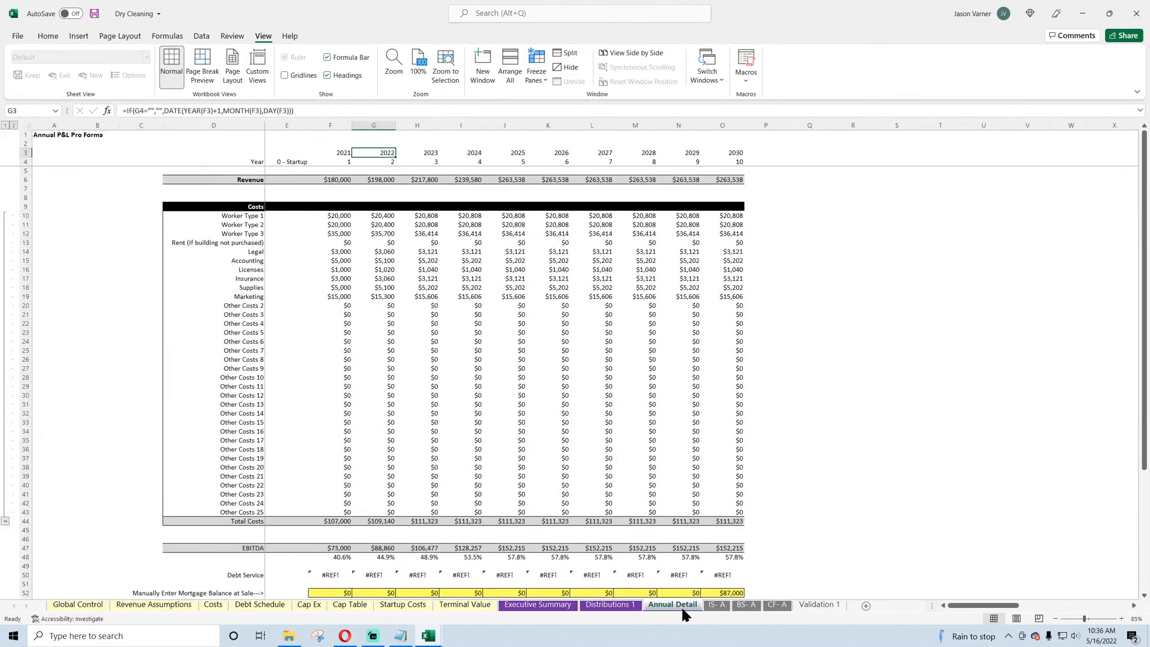
click(618, 606)
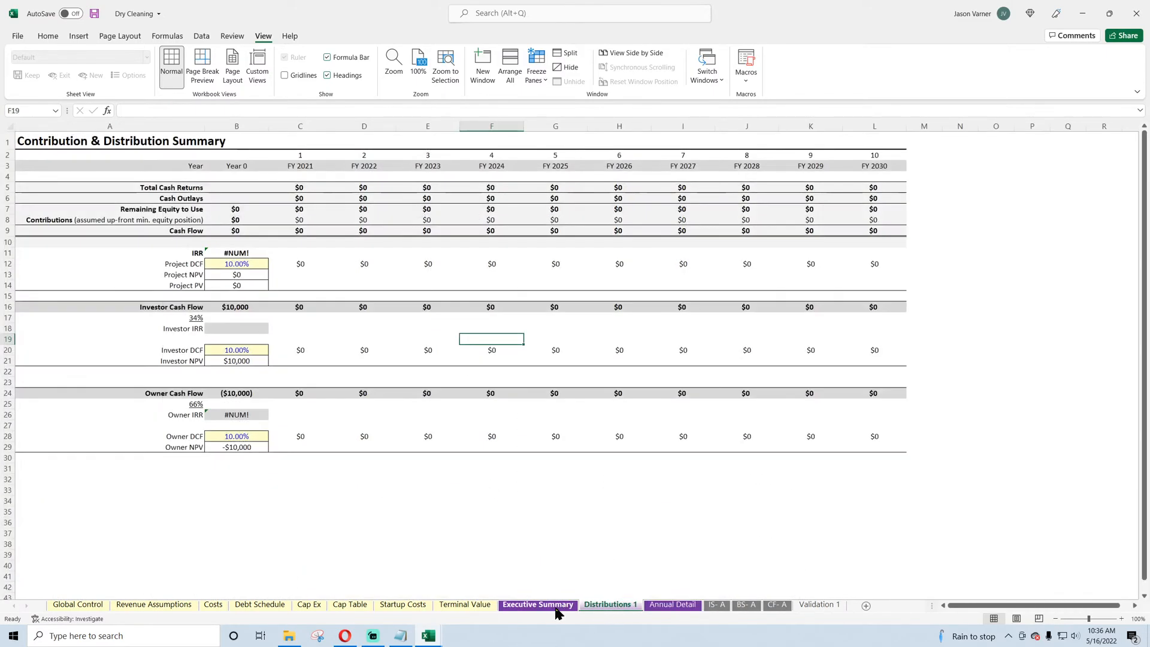
click(536, 605)
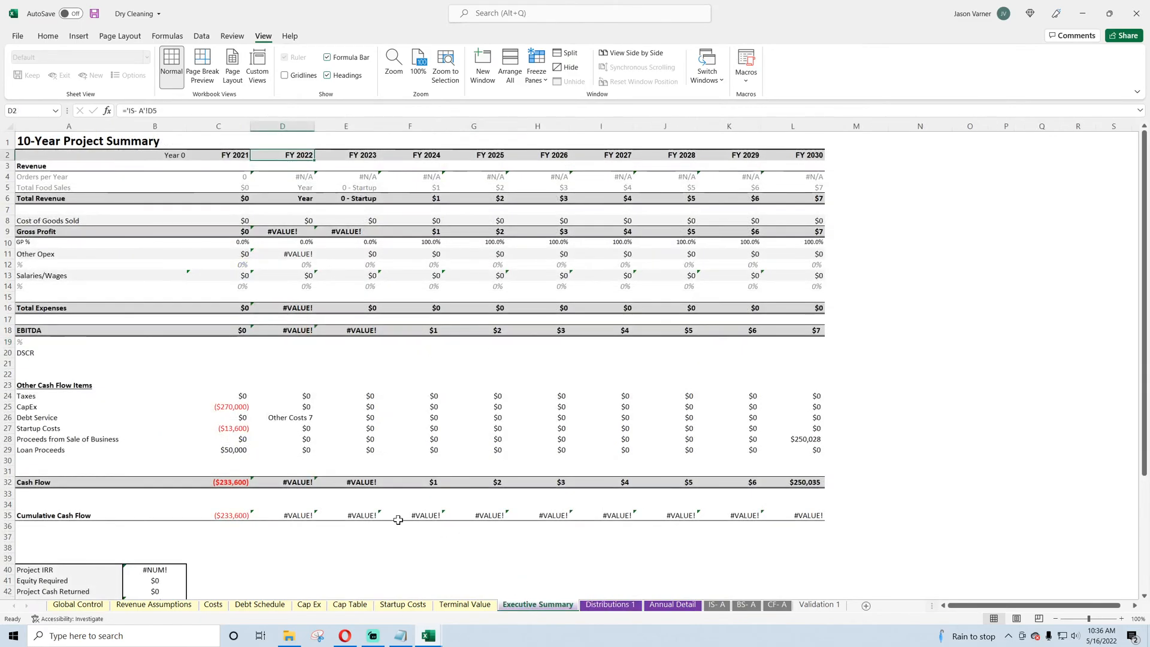
click(463, 605)
click(410, 605)
click(345, 605)
click(309, 604)
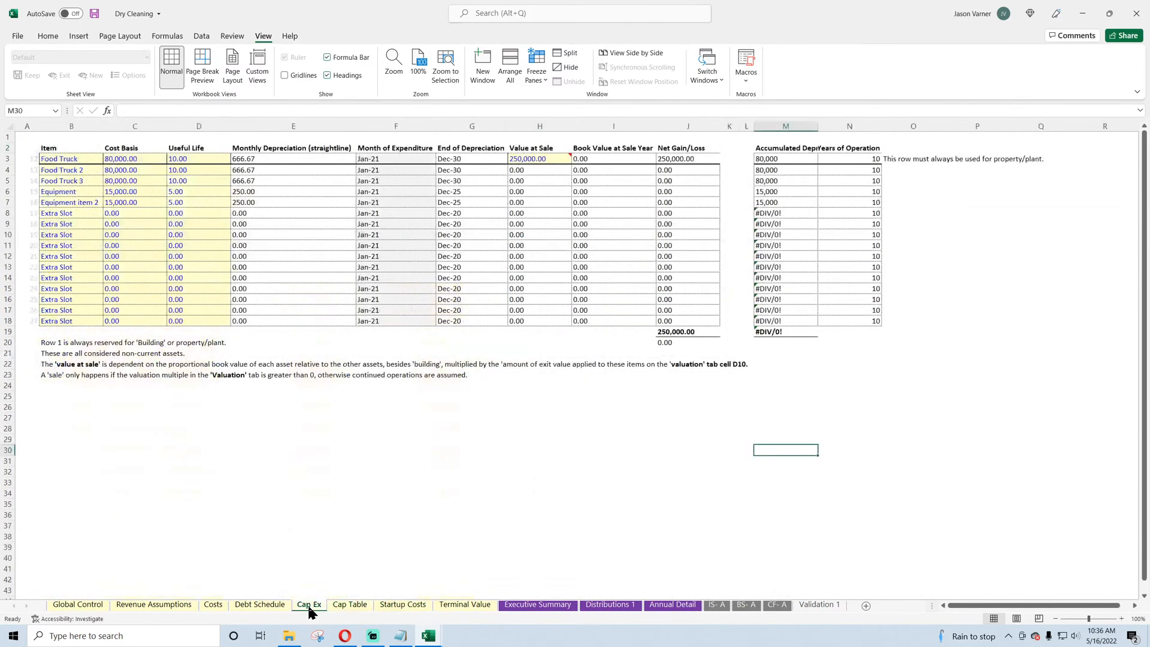
click(260, 603)
click(213, 605)
click(161, 605)
click(75, 605)
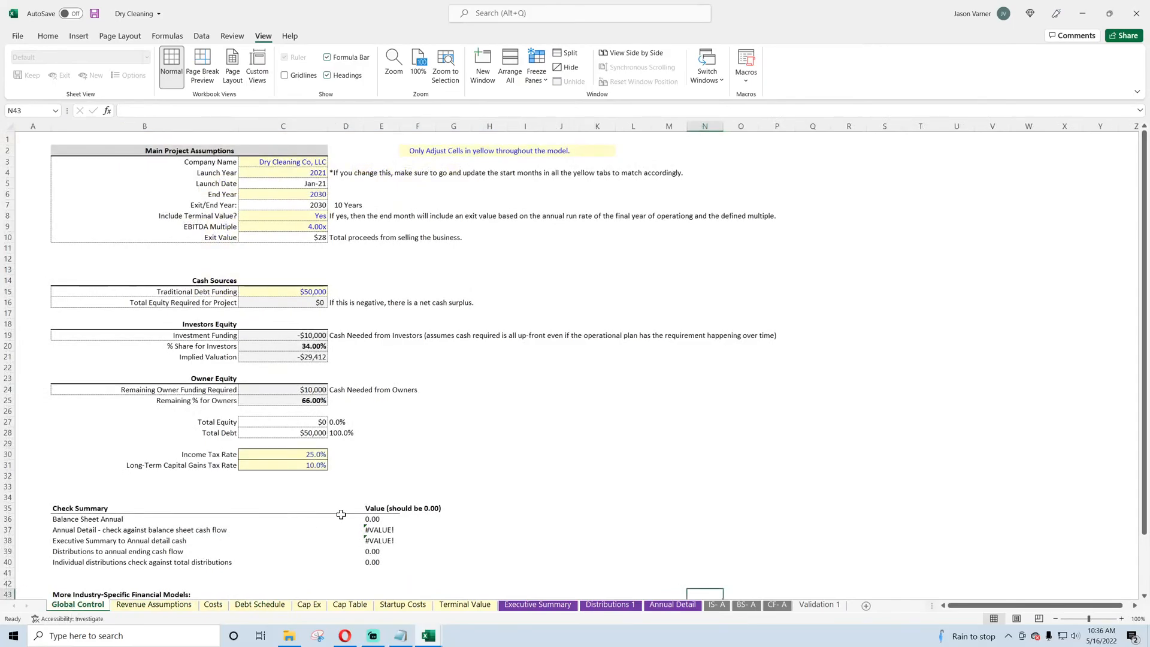
click(171, 606)
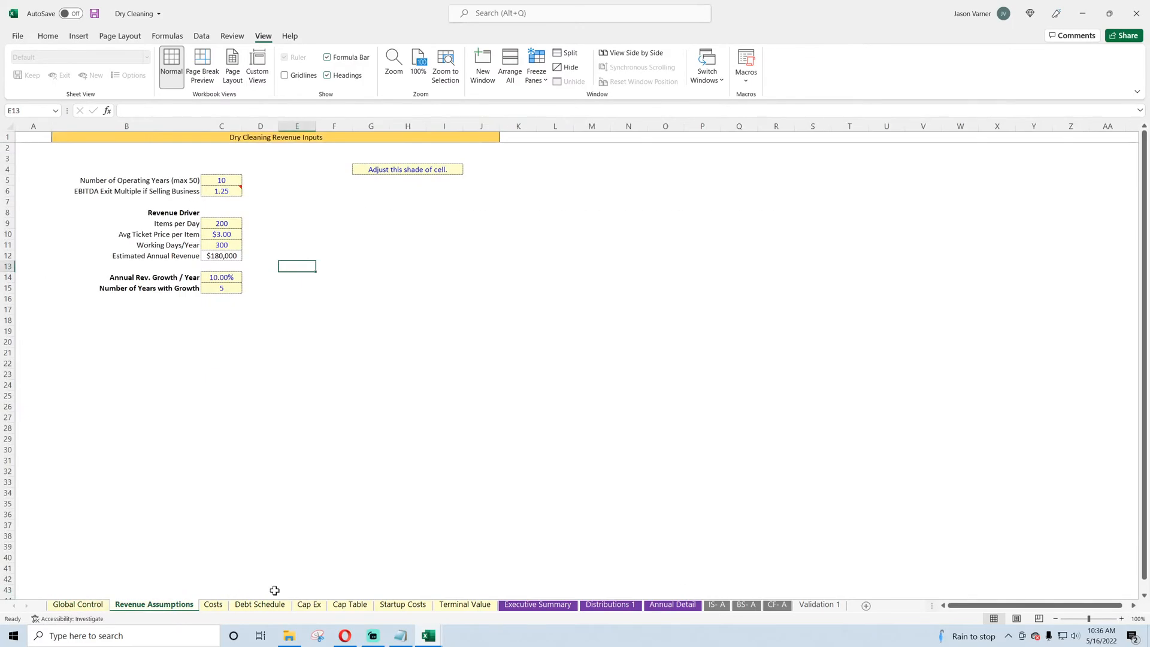
Step: Check the live stream's analytics in YouTube Studio in the browser, and return to the Dry Cleaning workbook in Excel
click(345, 636)
click(99, 6)
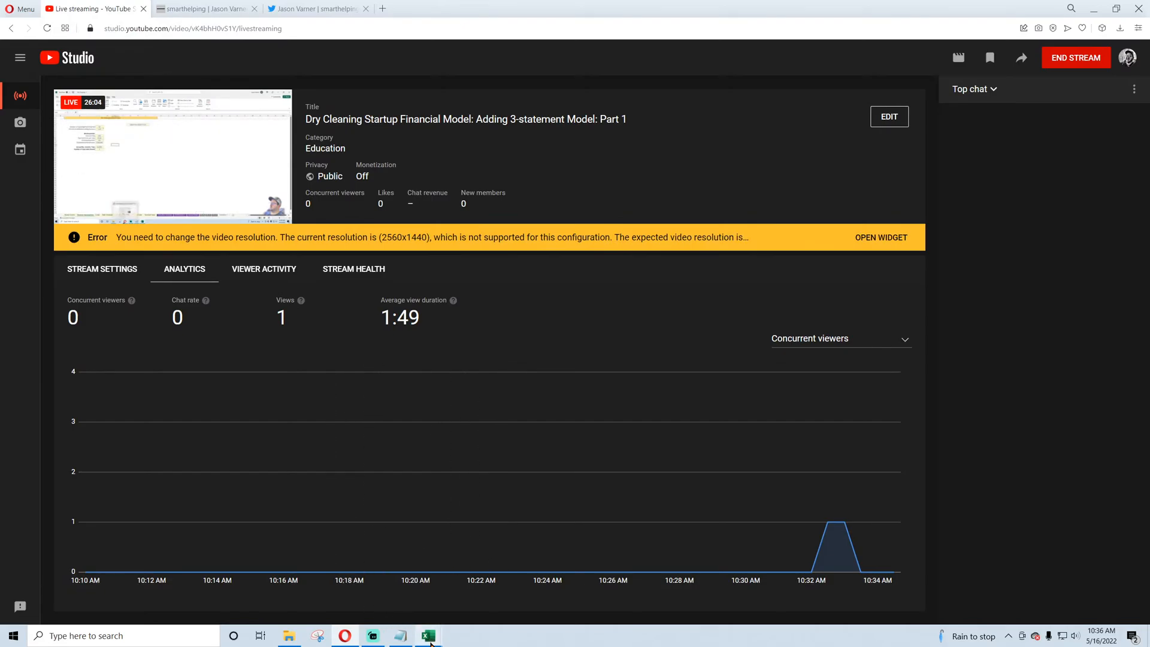
mouse_move(430, 643)
click(366, 590)
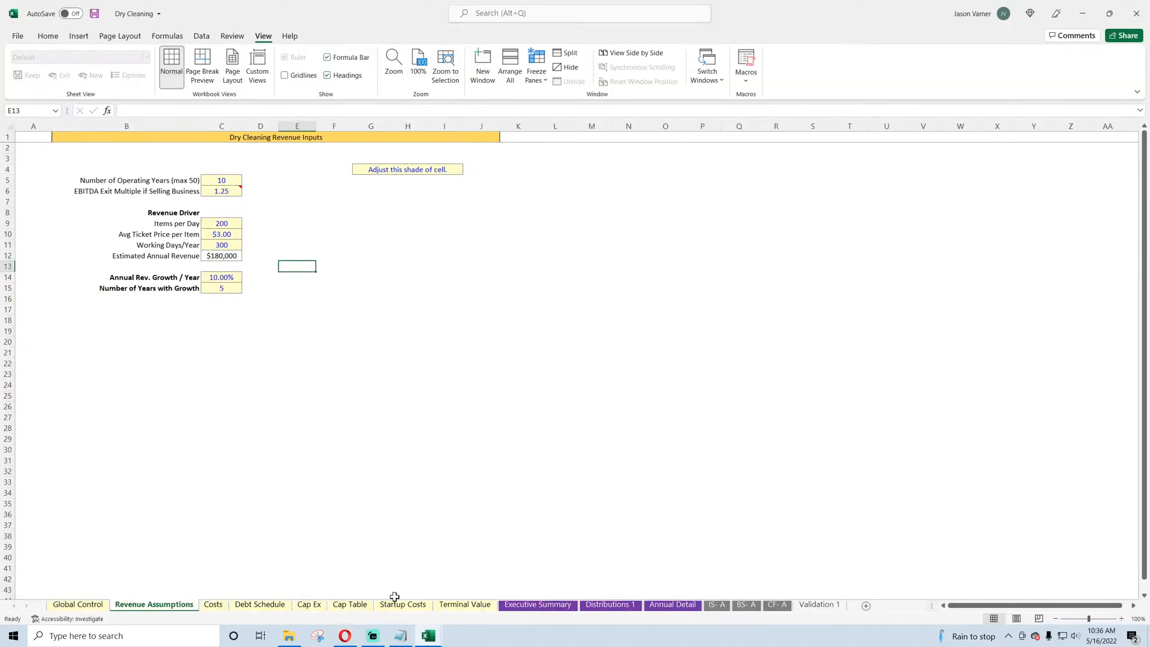
click(377, 353)
click(386, 376)
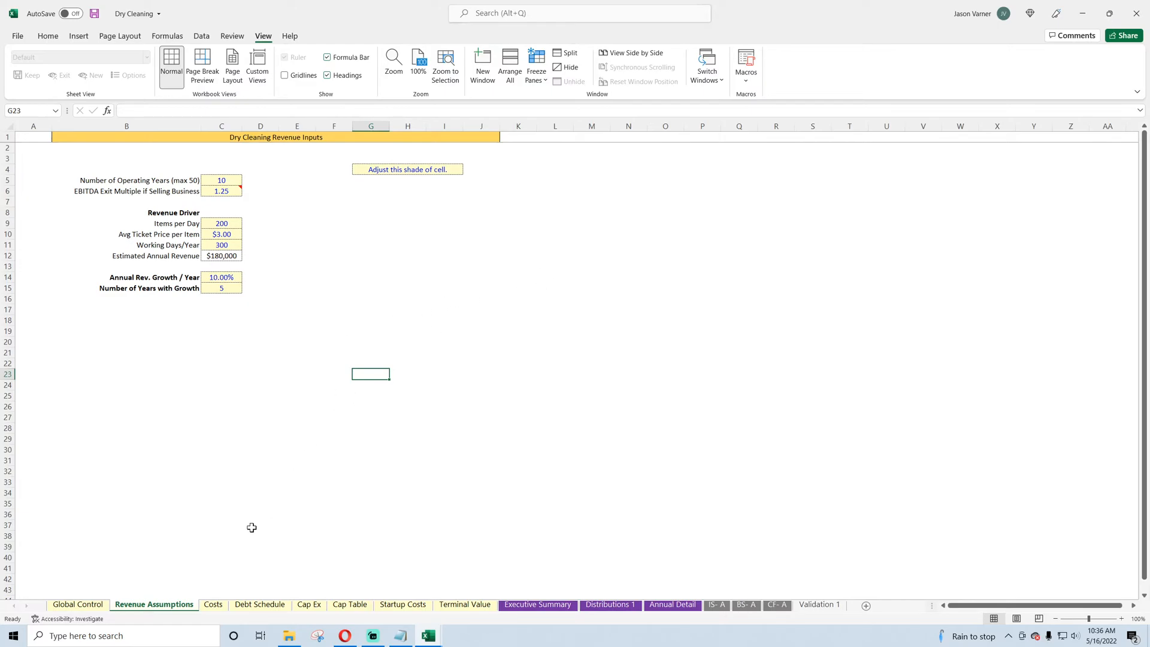
Step: Remove the bold from the two growth labels in B14:B15 and from the Revenue Driver heading
click(187, 213)
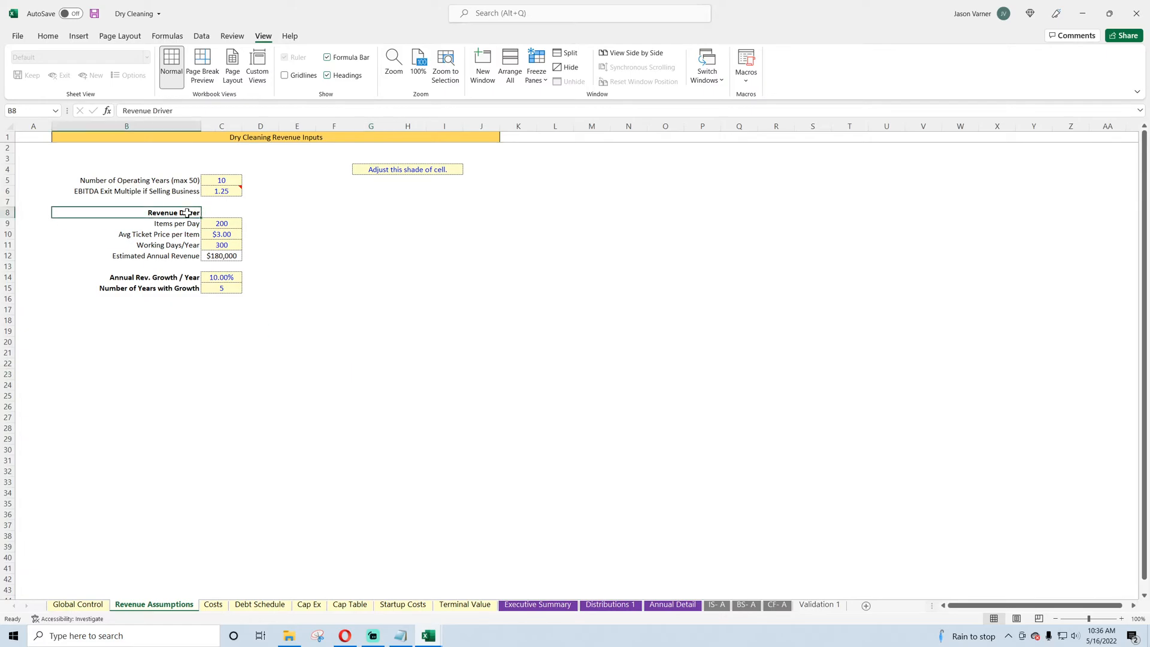
drag(188, 277, 189, 288)
click(48, 36)
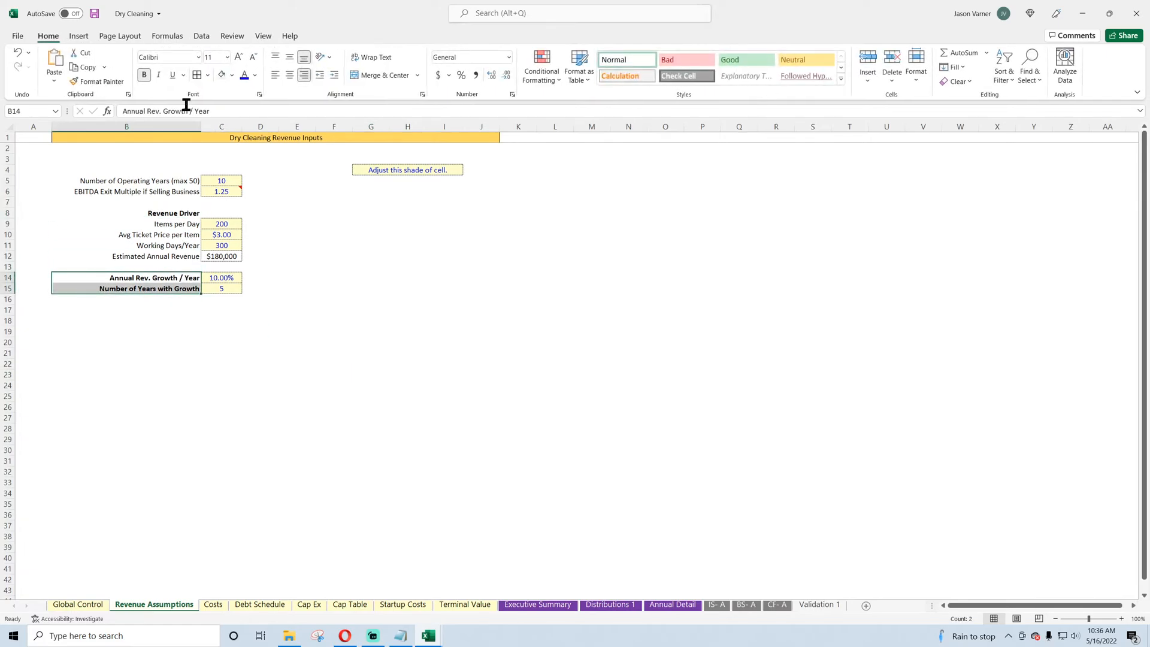
click(144, 76)
click(407, 331)
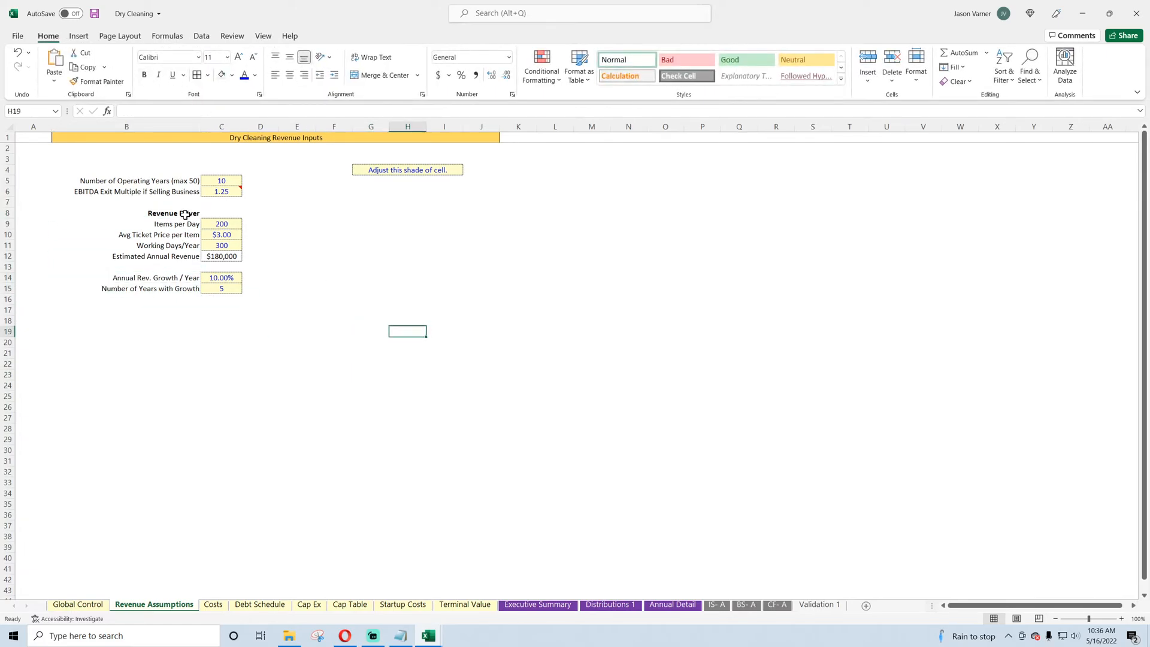
click(185, 214)
click(145, 75)
click(317, 331)
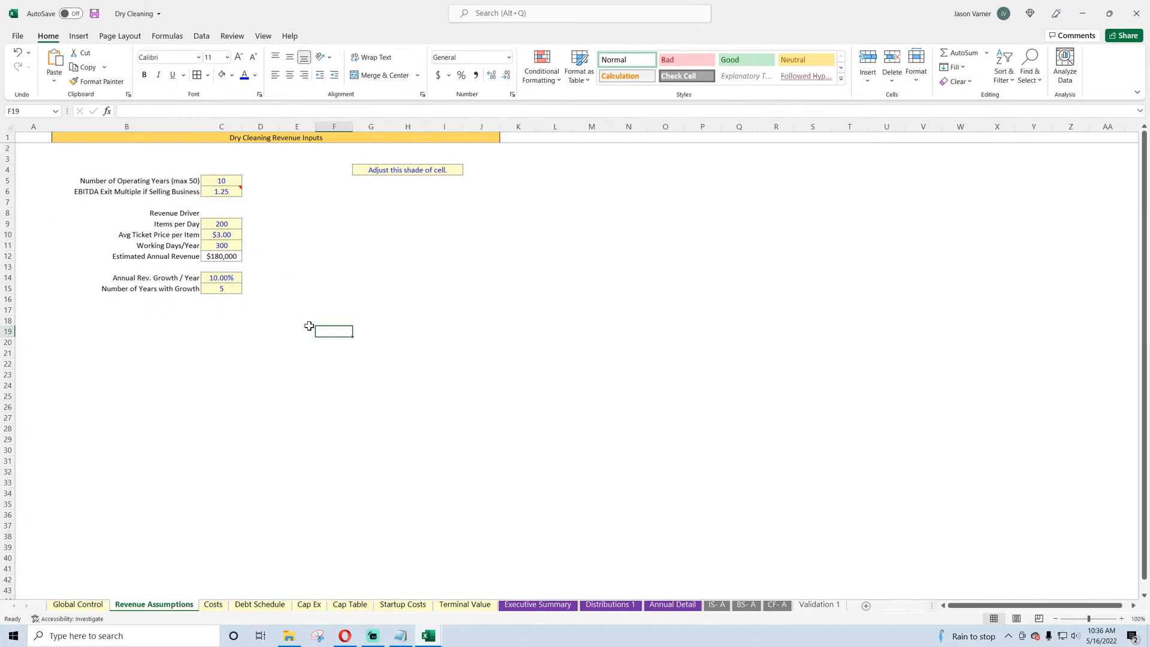
Step: Clear all contents and formatting from B4:C6, removing the operating years and EBITDA exit multiple inputs
click(177, 180)
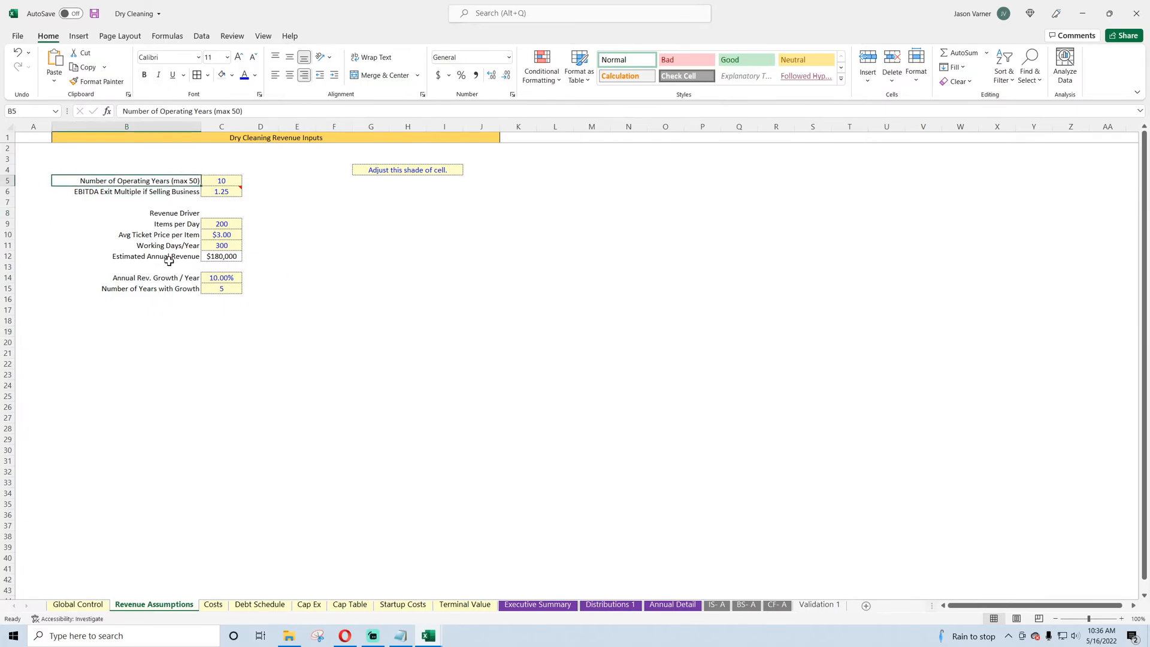
click(256, 182)
drag(279, 186, 219, 190)
click(961, 86)
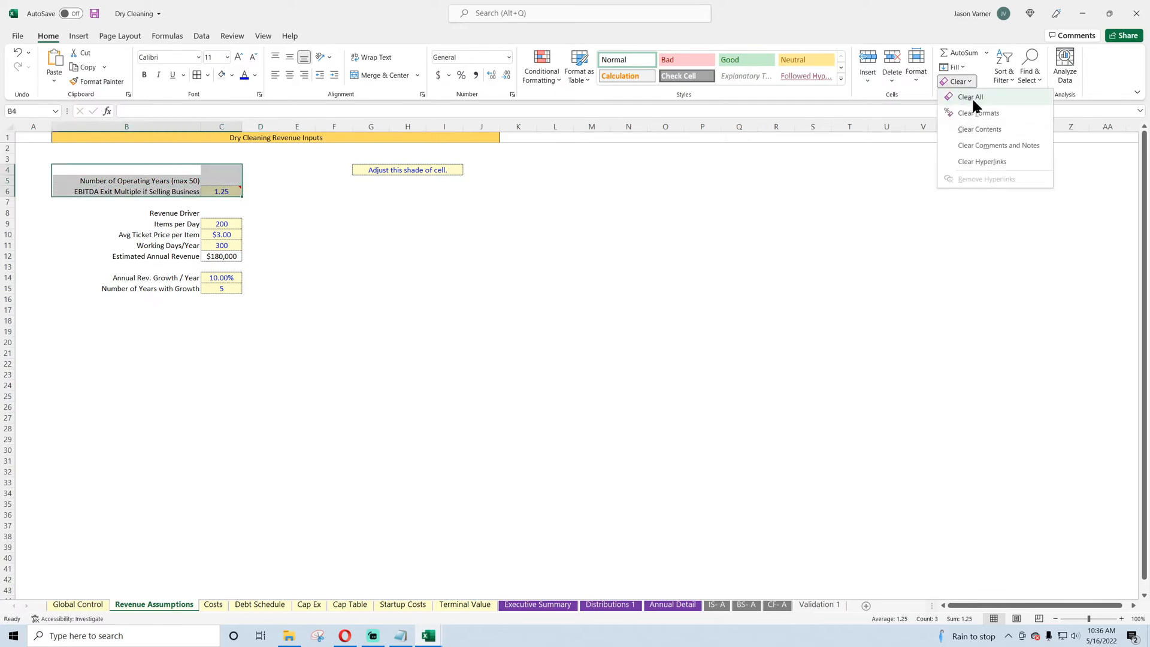
click(974, 96)
click(554, 342)
Step: Examine the EBITDA multiple and the terminal value note on the Global Control sheet
click(78, 605)
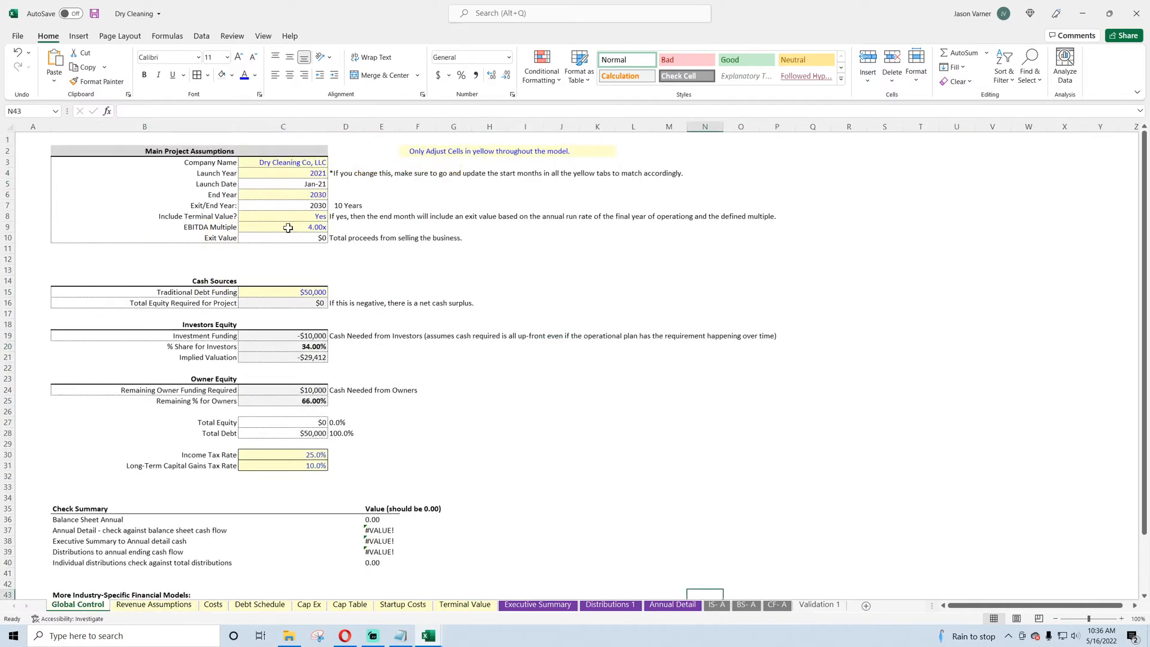
click(280, 227)
click(223, 228)
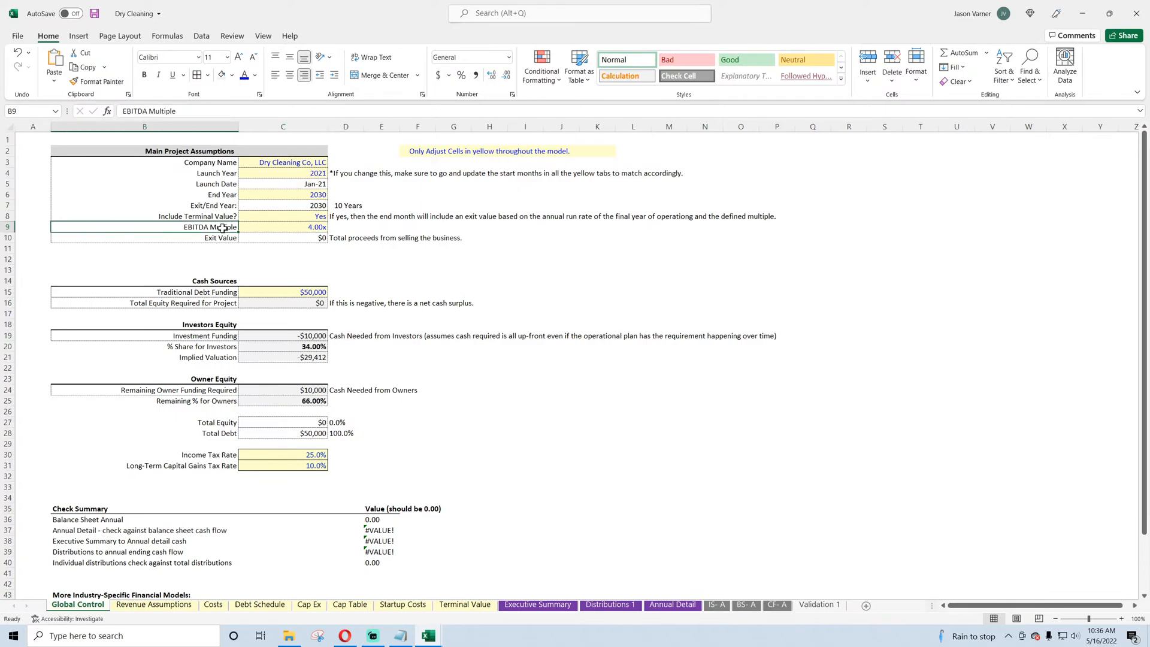
click(322, 228)
click(346, 218)
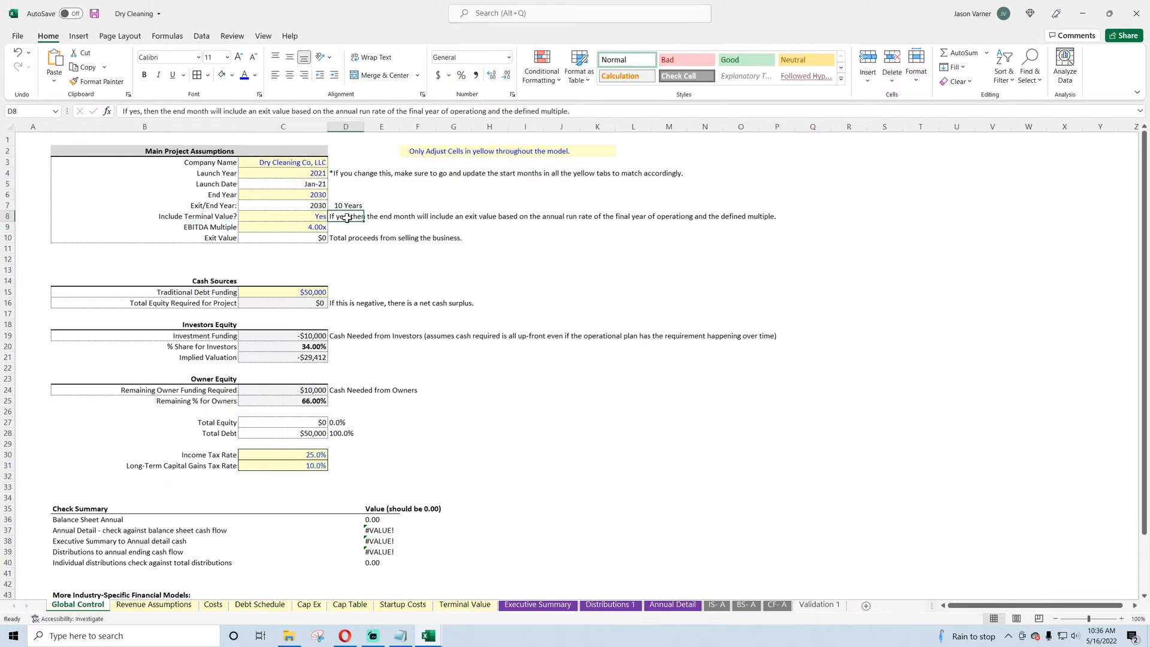
click(306, 230)
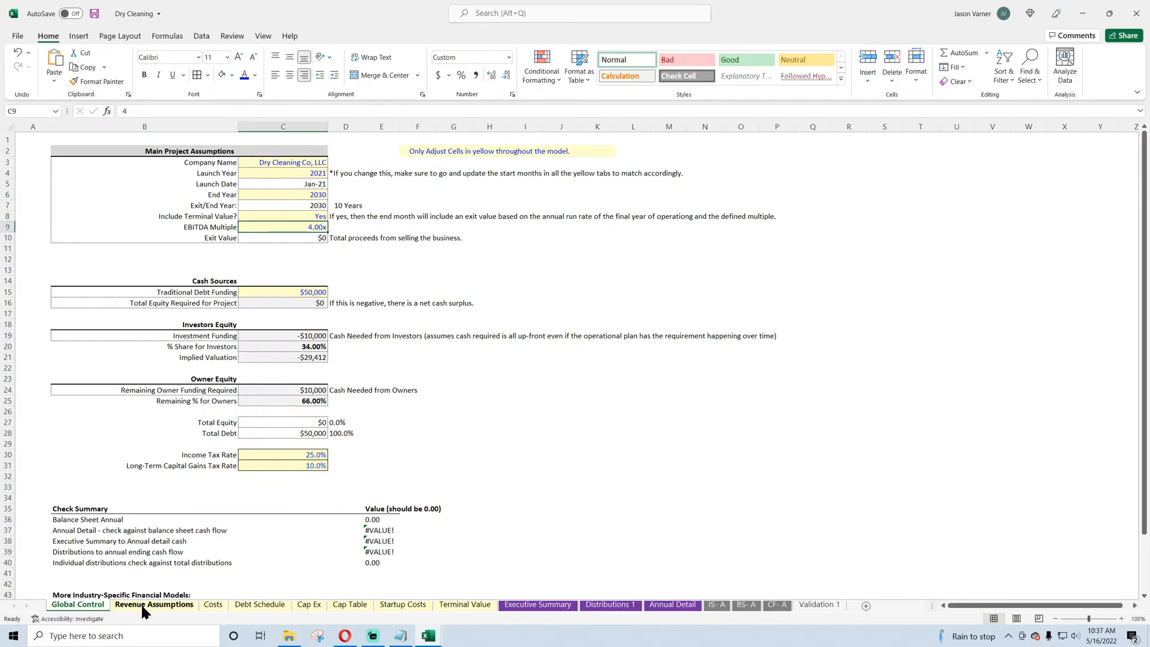
click(229, 230)
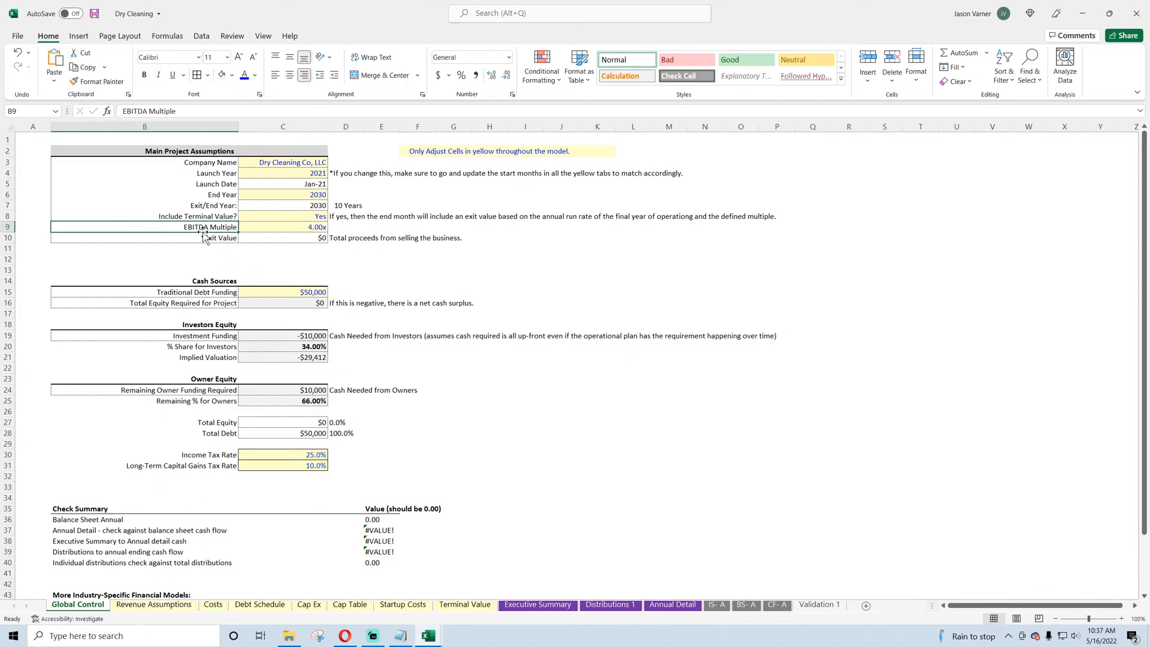
Step: Move the revenue driver and growth block B8:C15 on the Revenue Assumptions sheet up to start at B3
click(154, 604)
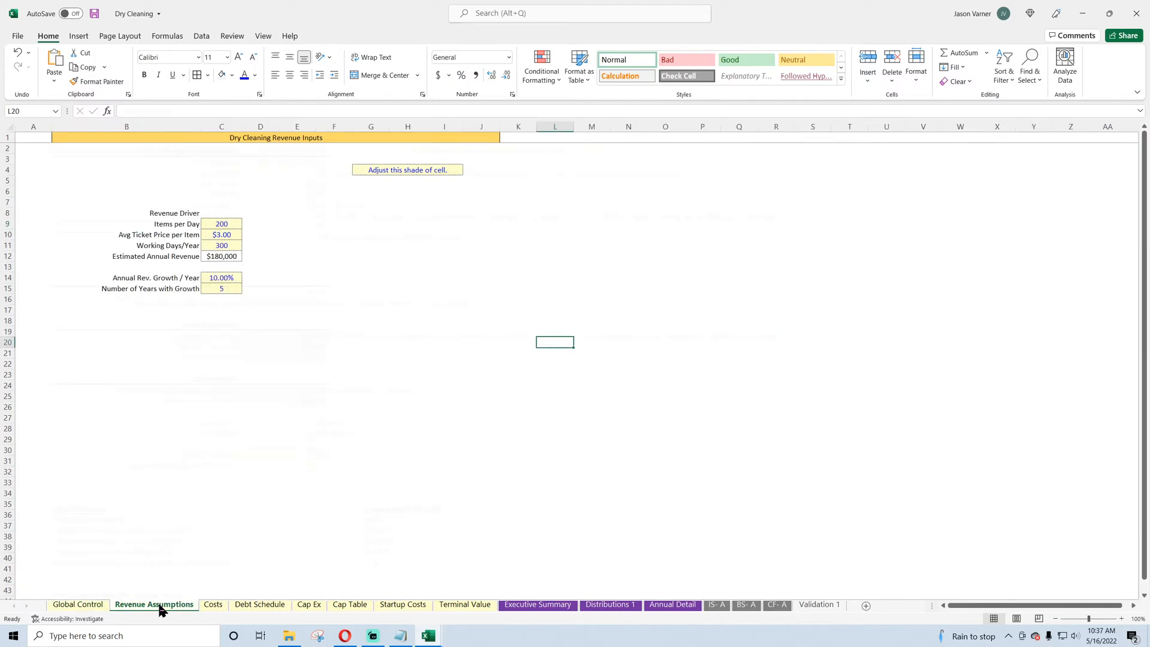
drag(190, 217, 223, 288)
drag(217, 210, 220, 158)
click(298, 255)
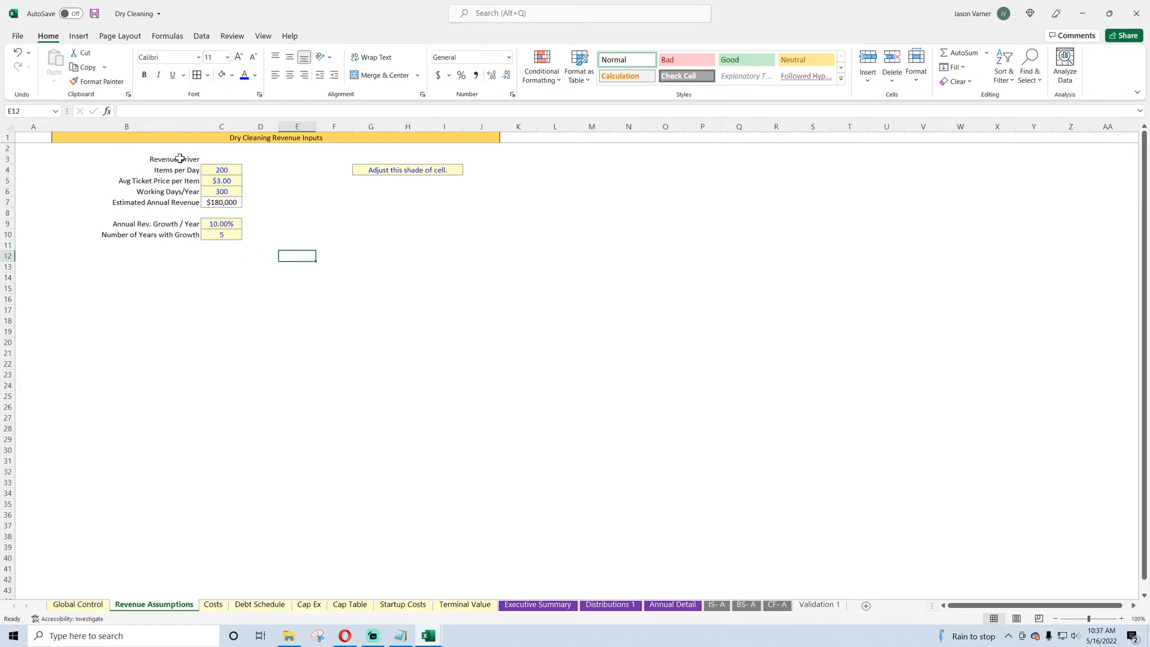
Step: Merge the Revenue Driver heading across B3:C3, left-align it, make it bold and add a thick bottom border
drag(177, 158, 222, 159)
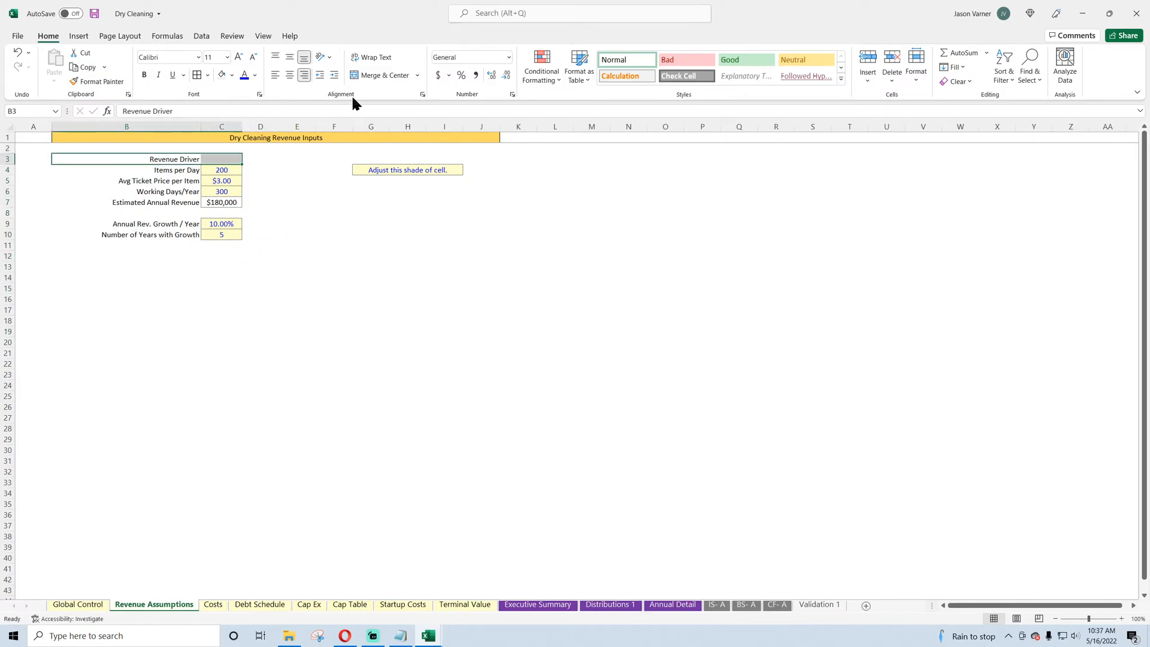
click(383, 74)
click(274, 74)
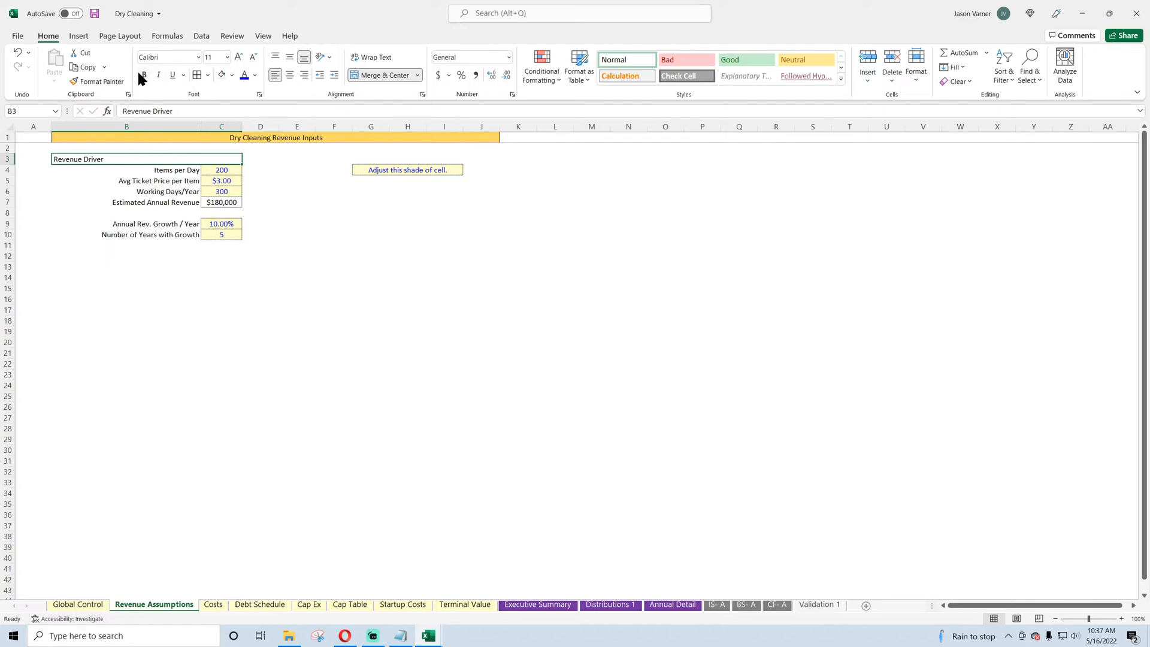
click(144, 74)
click(208, 76)
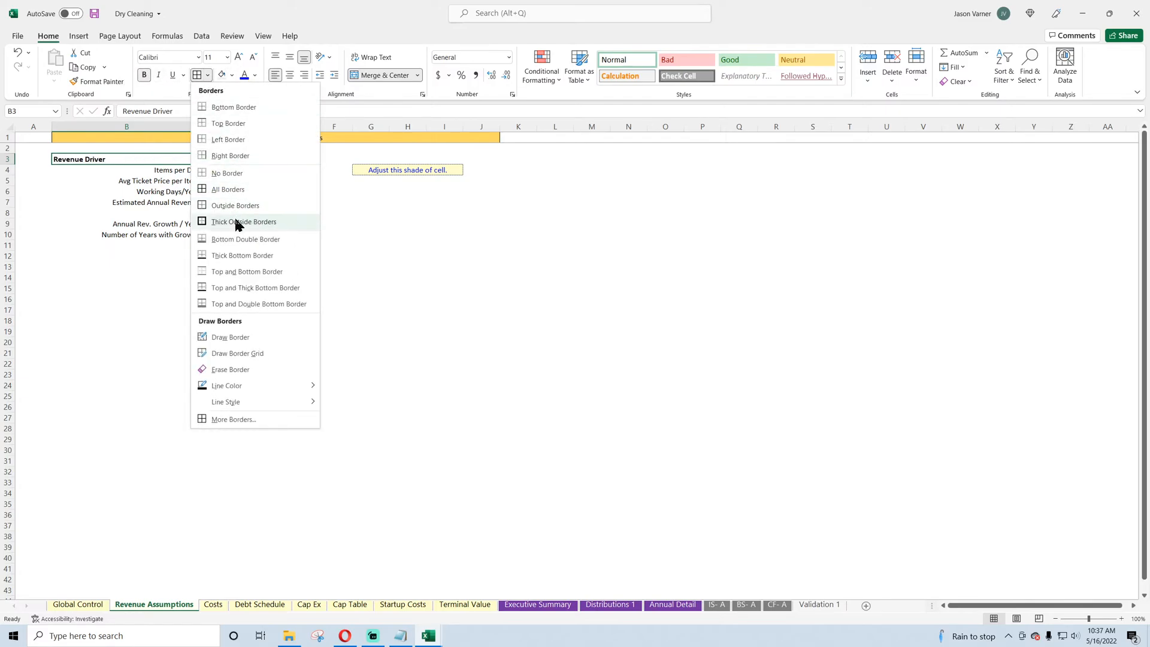
click(237, 255)
click(384, 324)
Step: Left-align the revenue and growth labels in B4:B10
drag(173, 174, 179, 235)
click(275, 74)
click(297, 257)
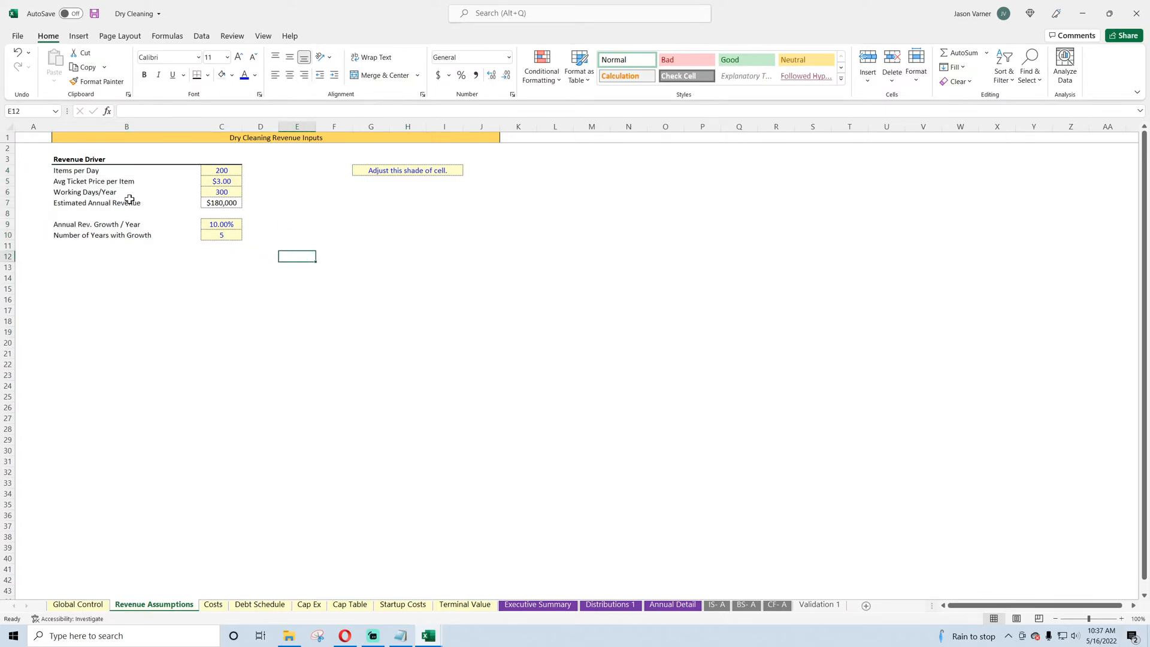
click(106, 170)
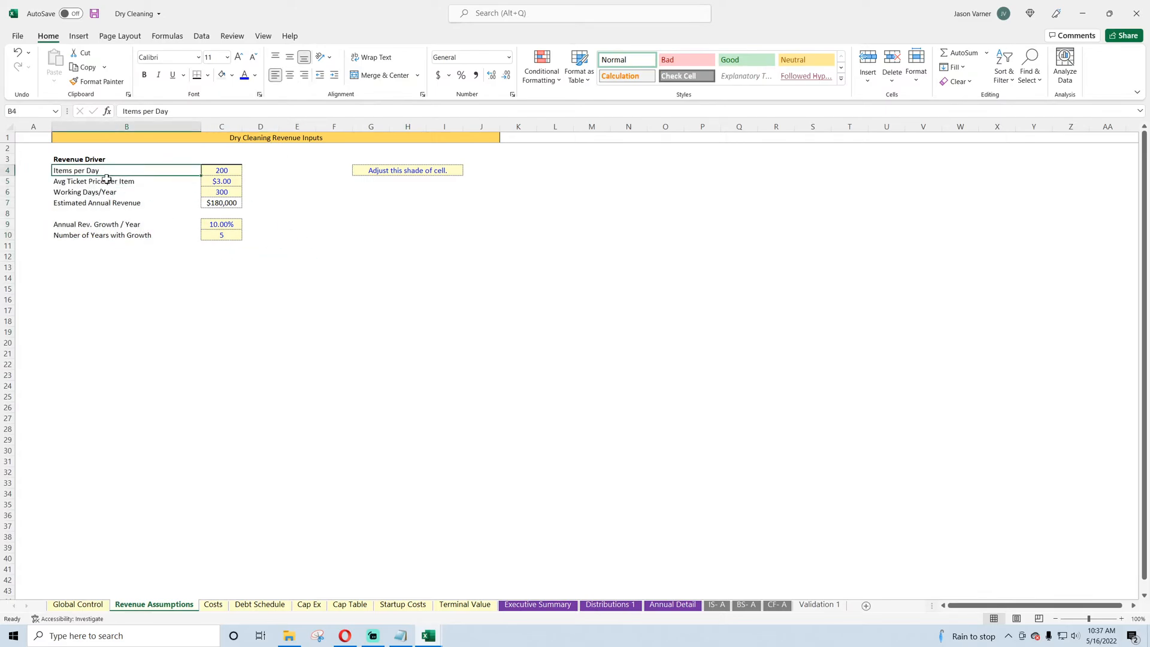
Step: Examine the revenue driver inputs, the estimated annual revenue formula and the growth assumptions on the Revenue Assumptions sheet
click(232, 173)
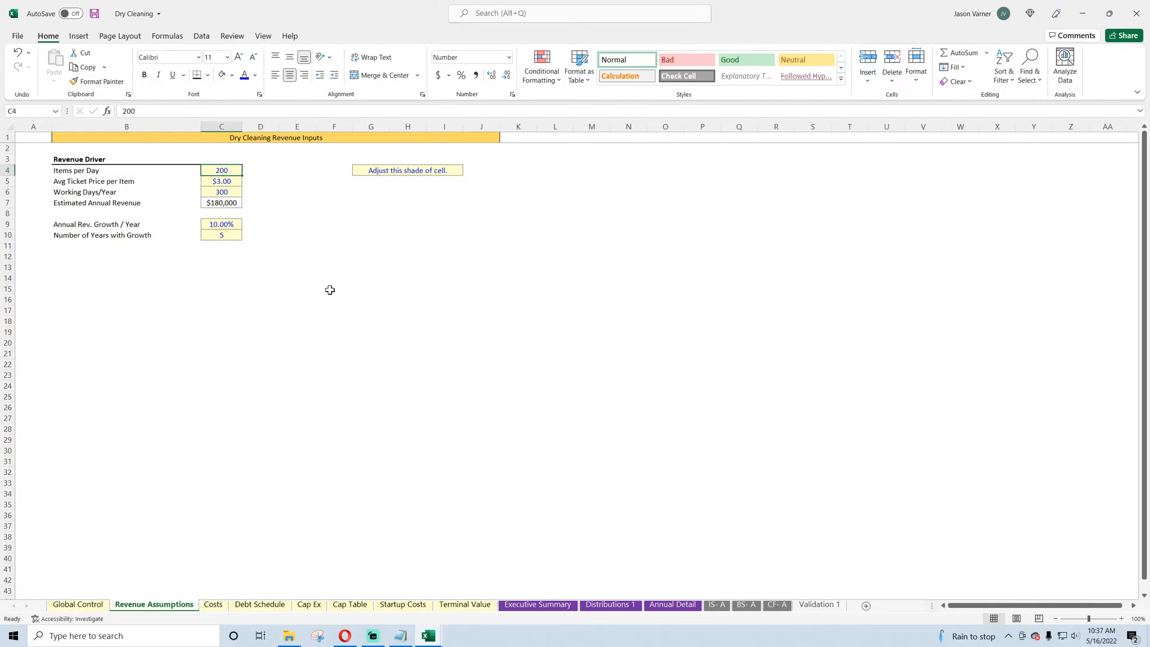
click(372, 168)
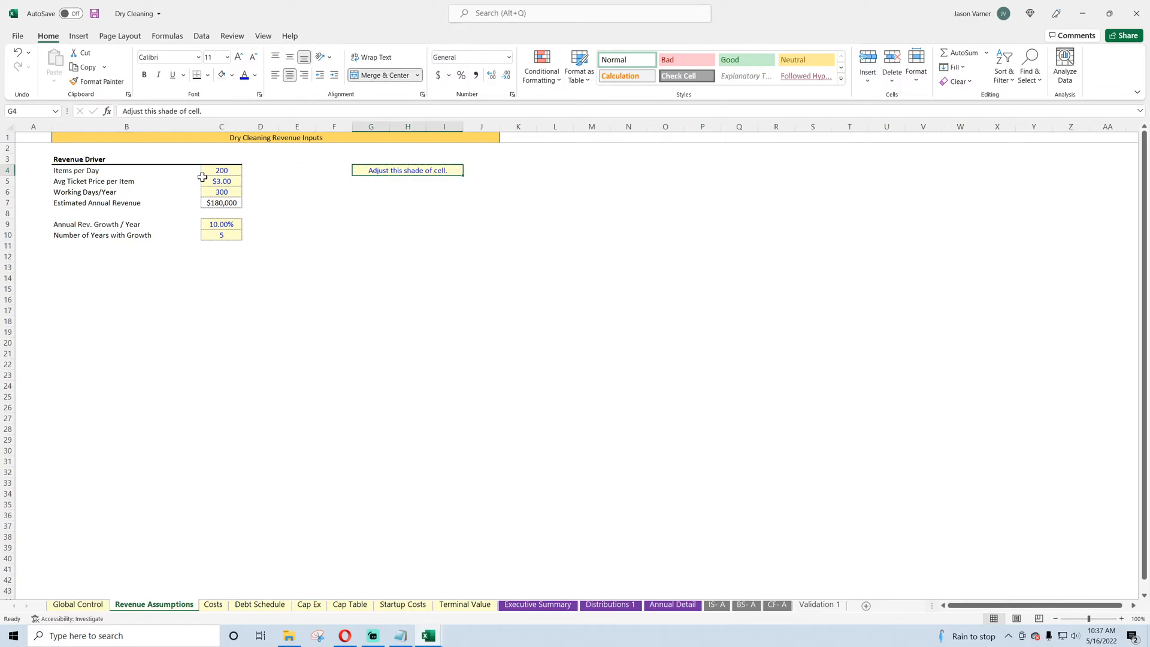
click(97, 172)
click(227, 171)
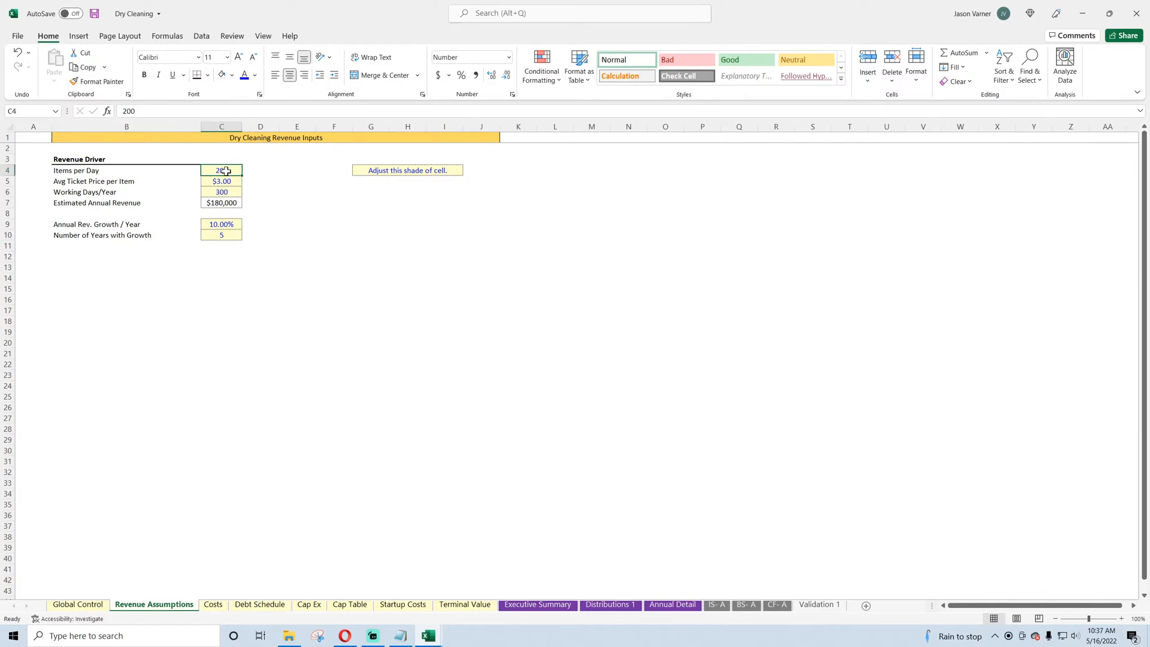
click(228, 193)
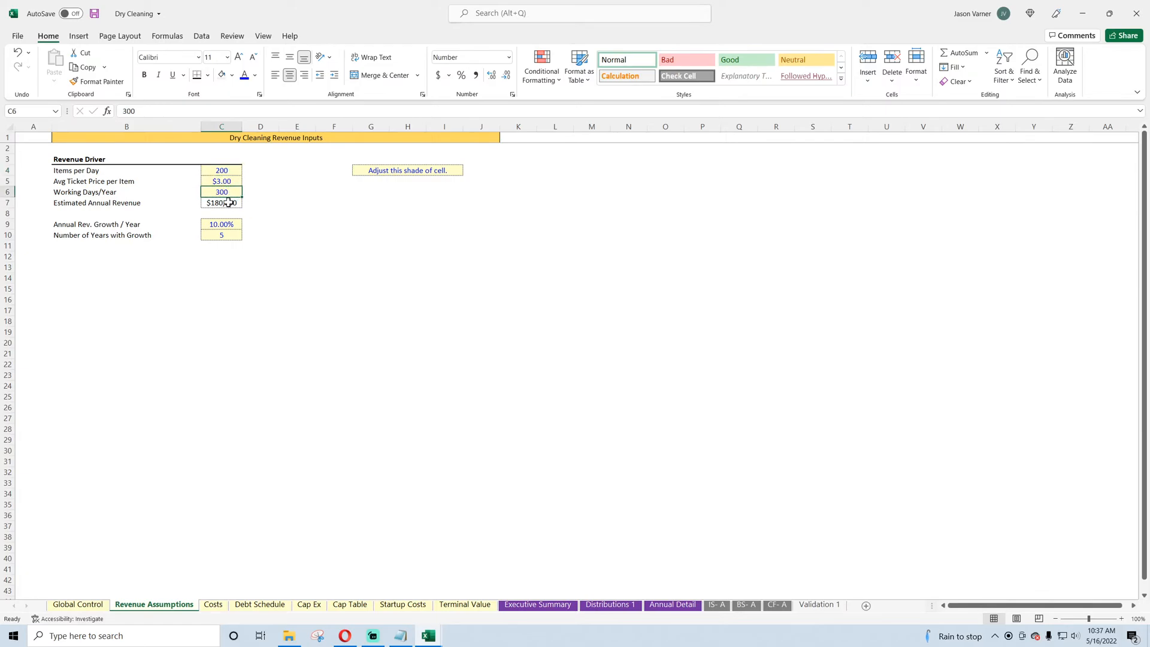
click(228, 203)
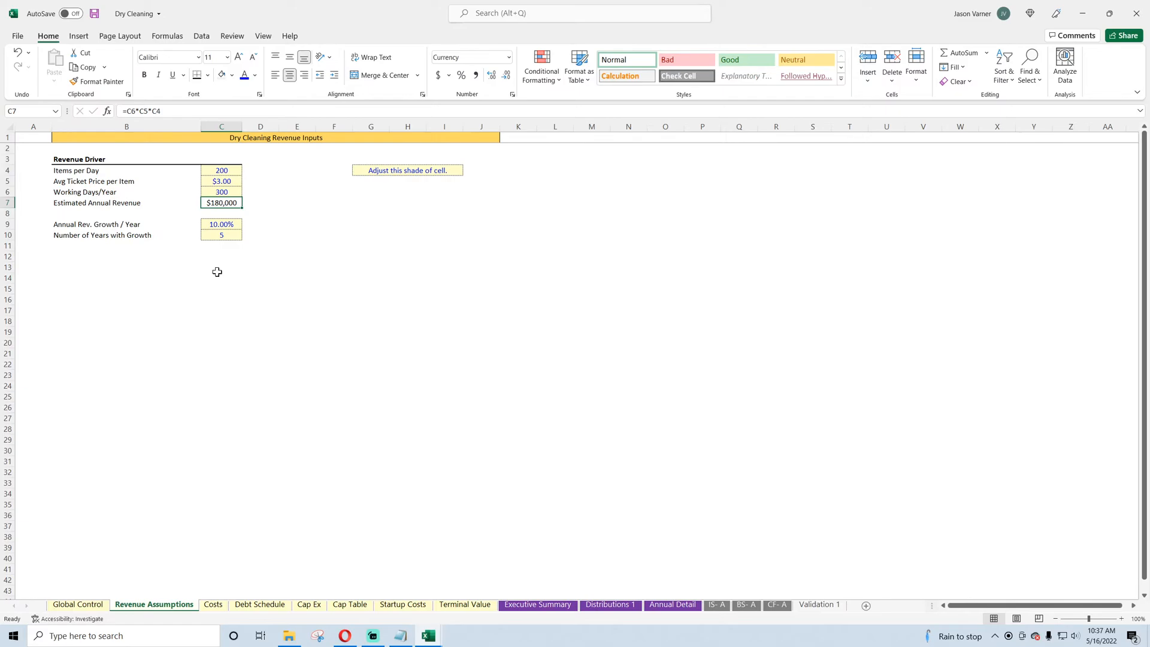
click(228, 183)
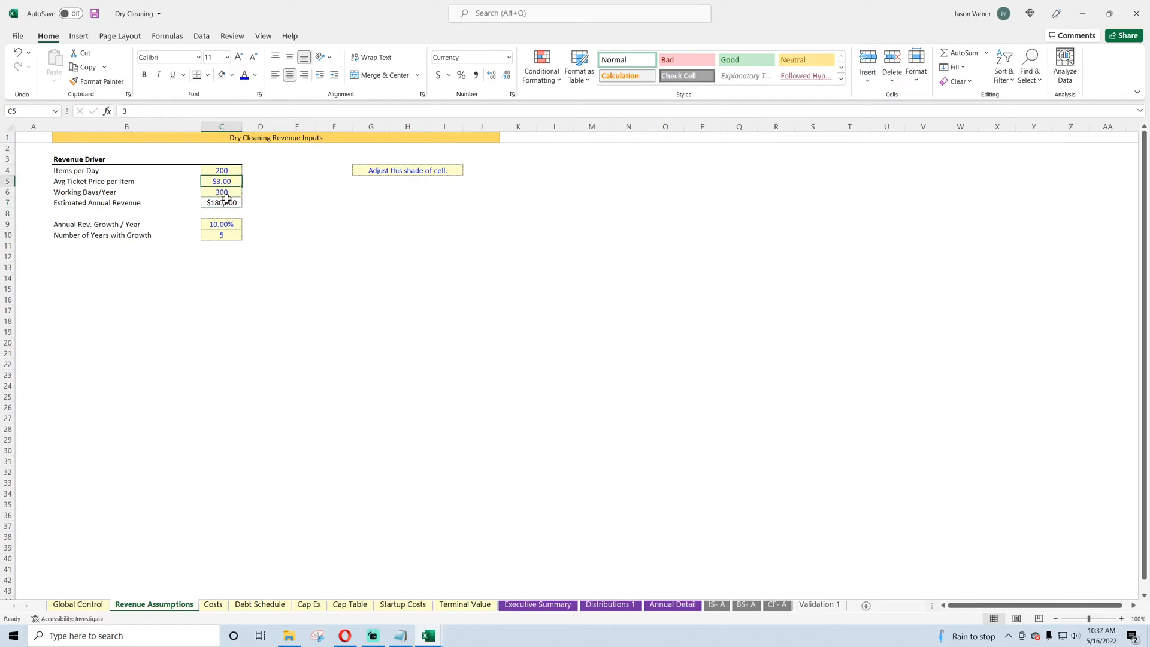
click(227, 203)
click(226, 193)
drag(316, 262, 438, 248)
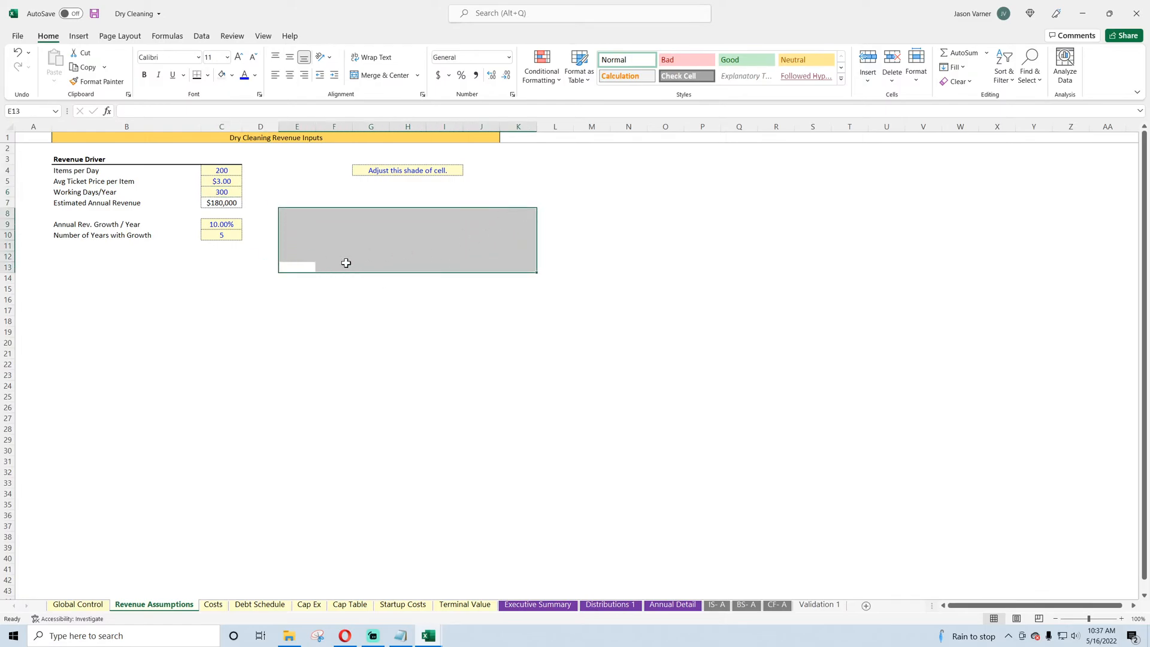
drag(432, 342, 400, 346)
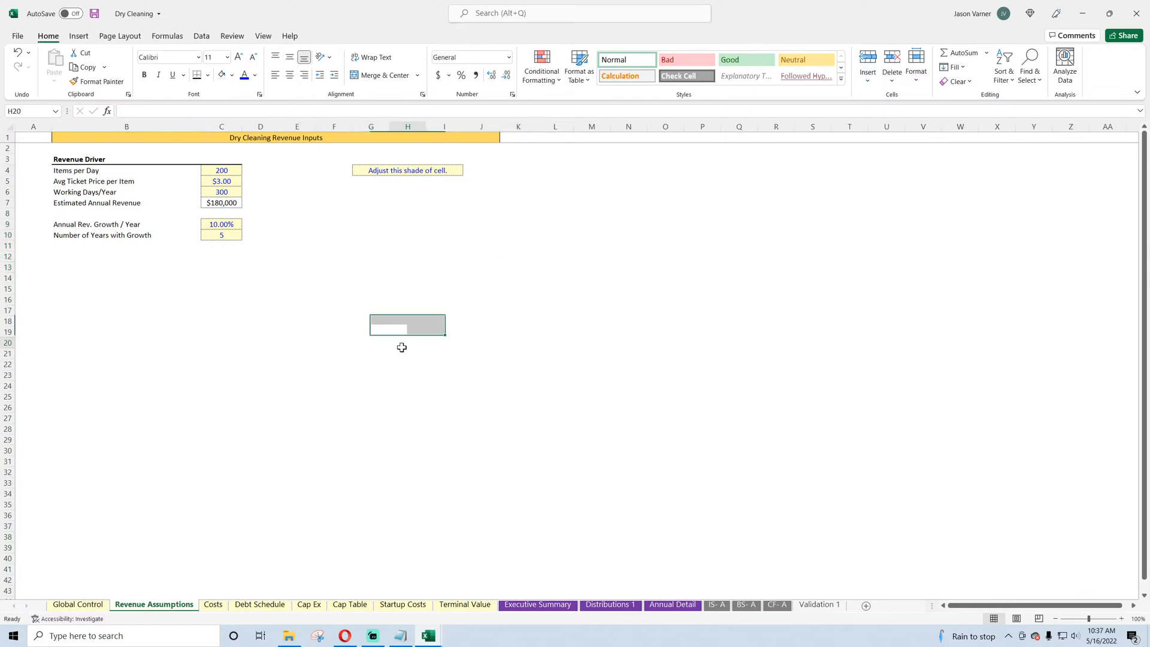
click(401, 343)
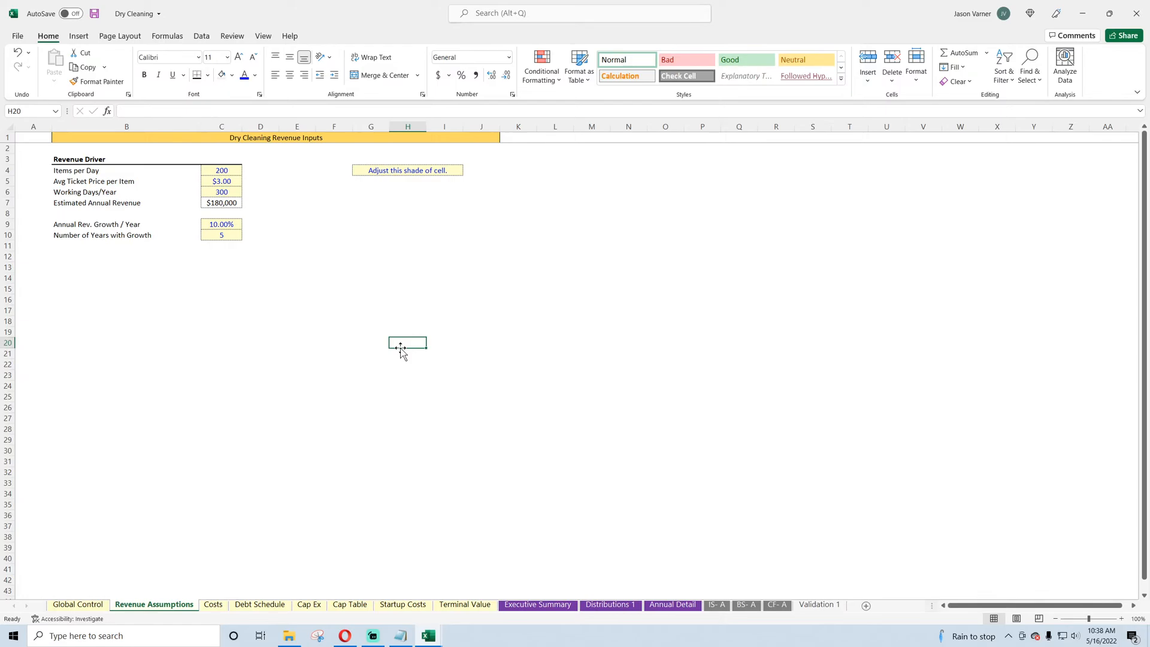
click(235, 237)
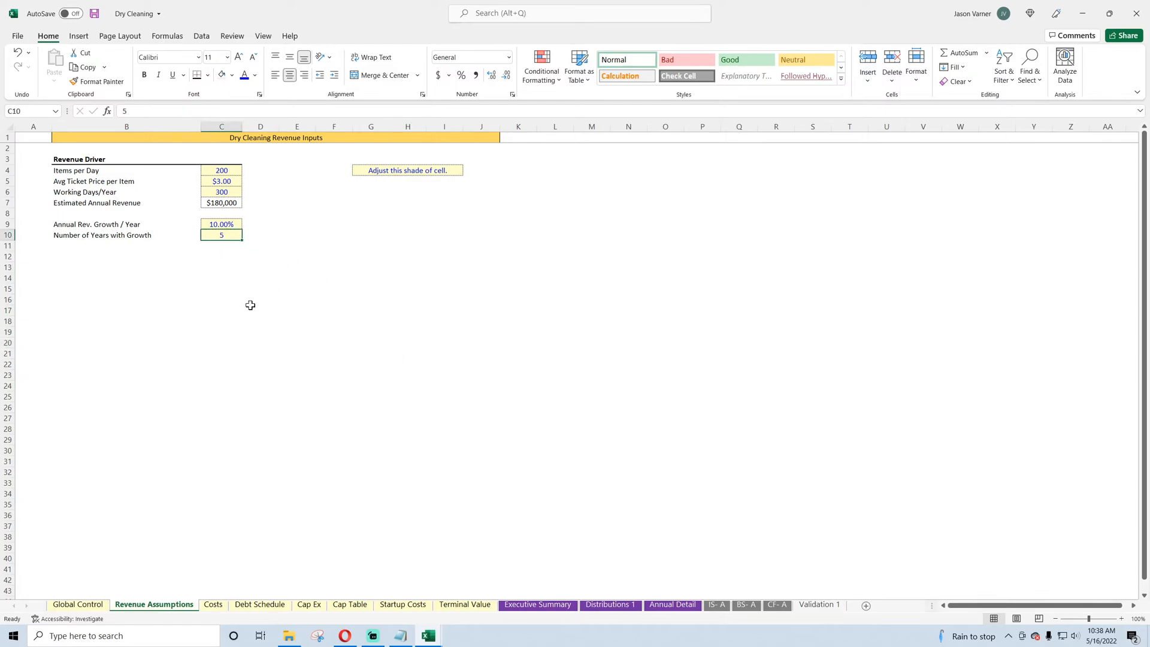
click(251, 308)
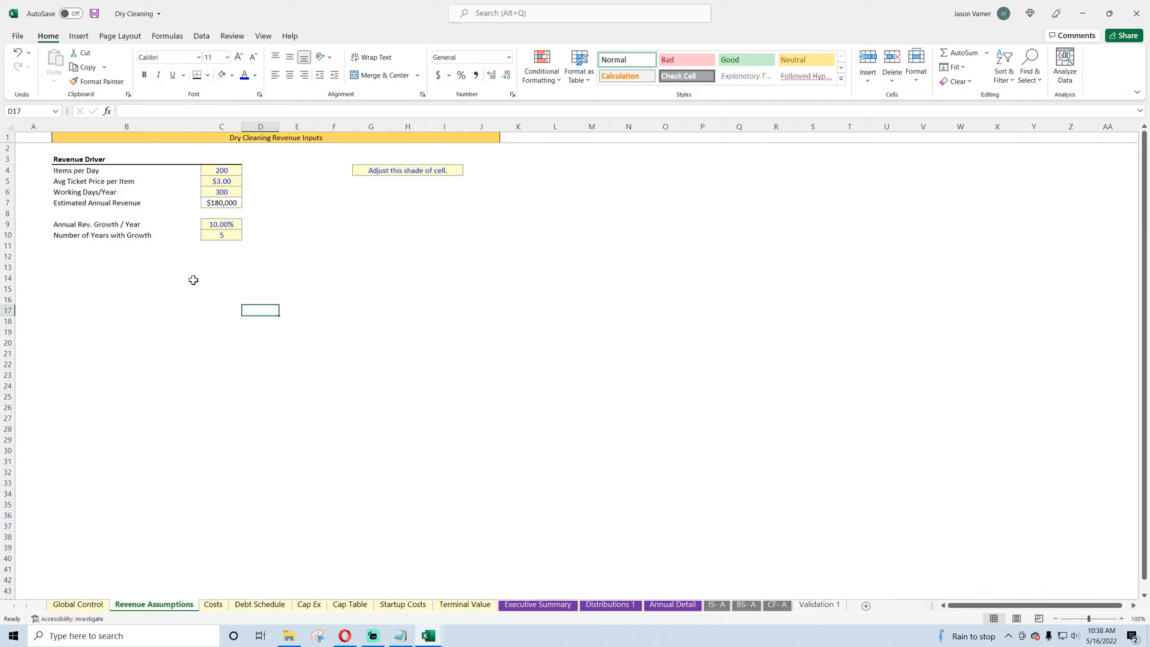
scroll(193, 278, down, 1)
scroll(197, 263, up, 1)
Step: Make the Dry Cleaning Revenue Inputs title bold at size 14, increase the height of row 1 and centre the title vertically
click(218, 139)
click(143, 75)
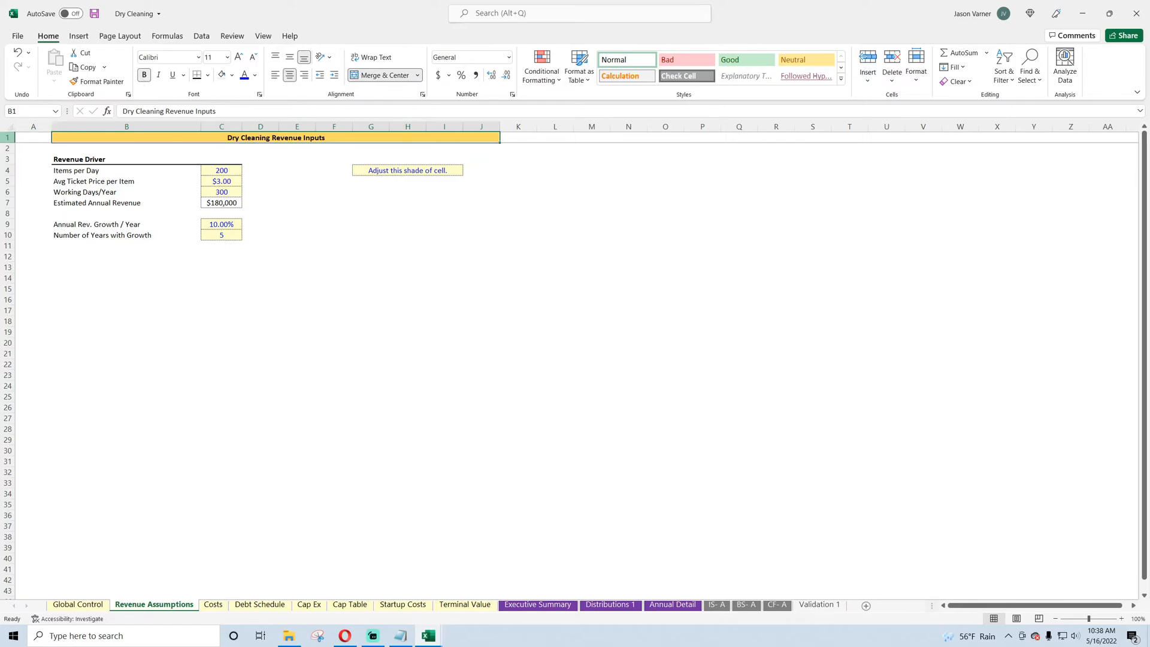
drag(7, 143, 6, 151)
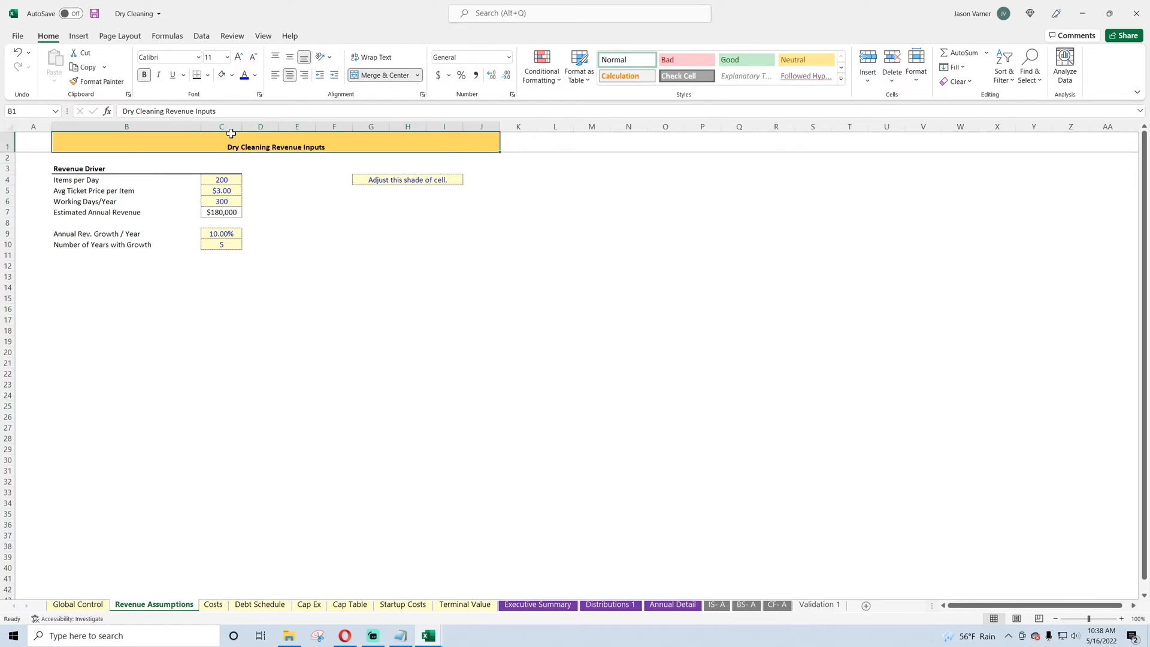
click(290, 56)
click(227, 57)
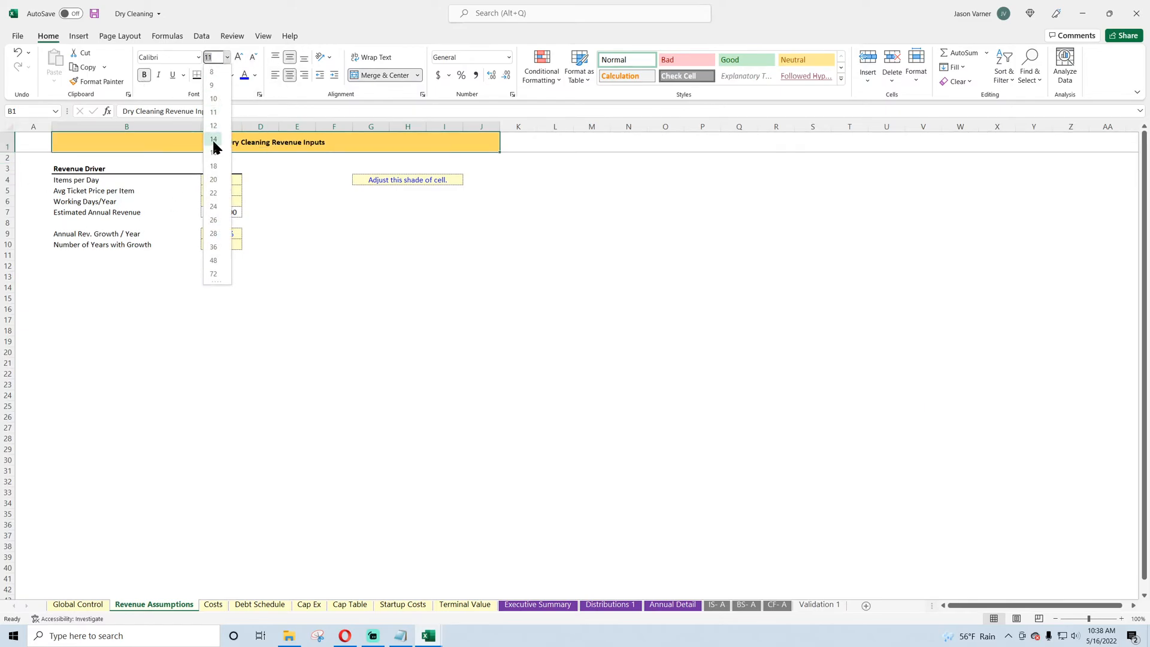
click(213, 139)
click(301, 339)
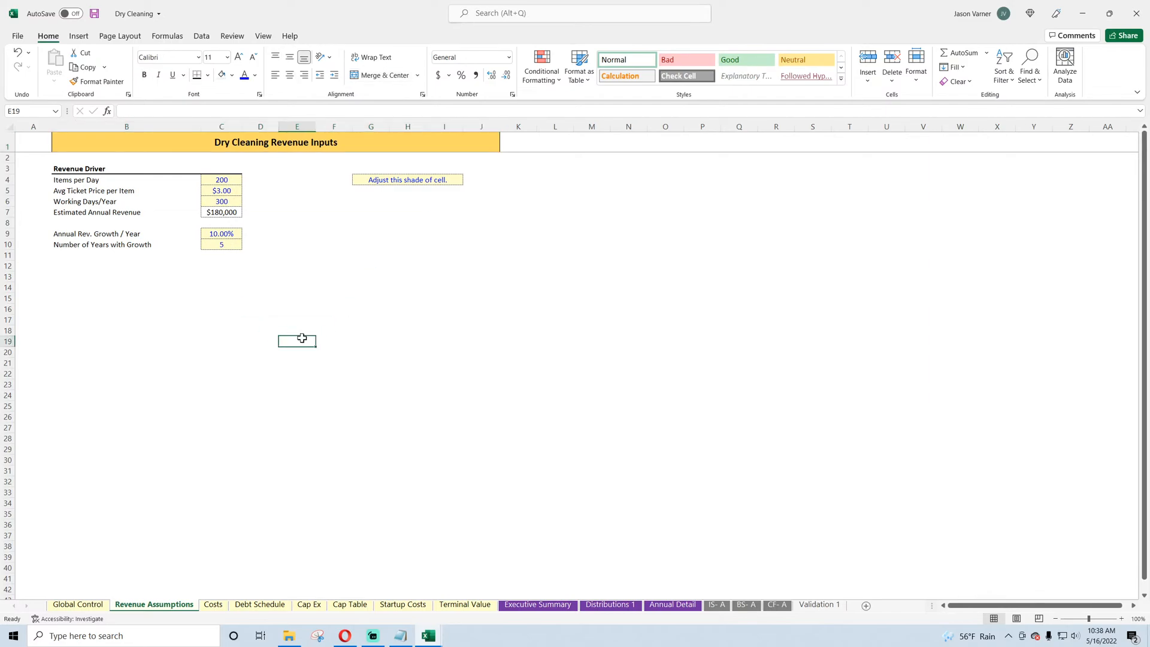
Step: Switch to the Opera browser and search the web for "dry cleaning revenue sources"
click(345, 635)
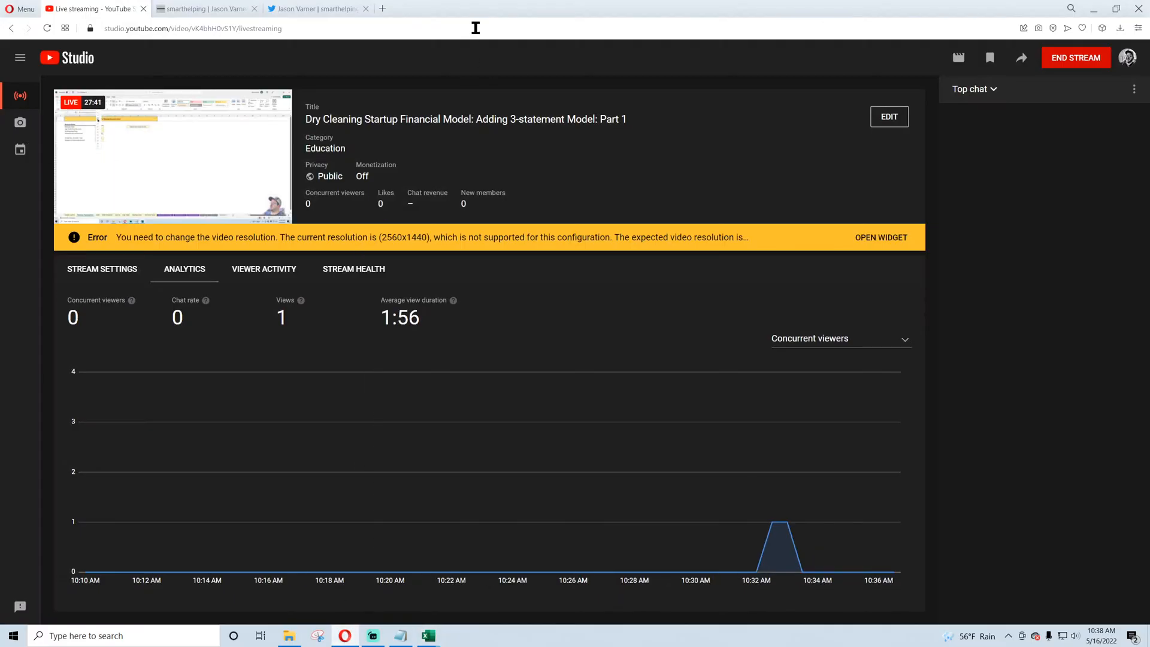
click(382, 9)
text(dry )
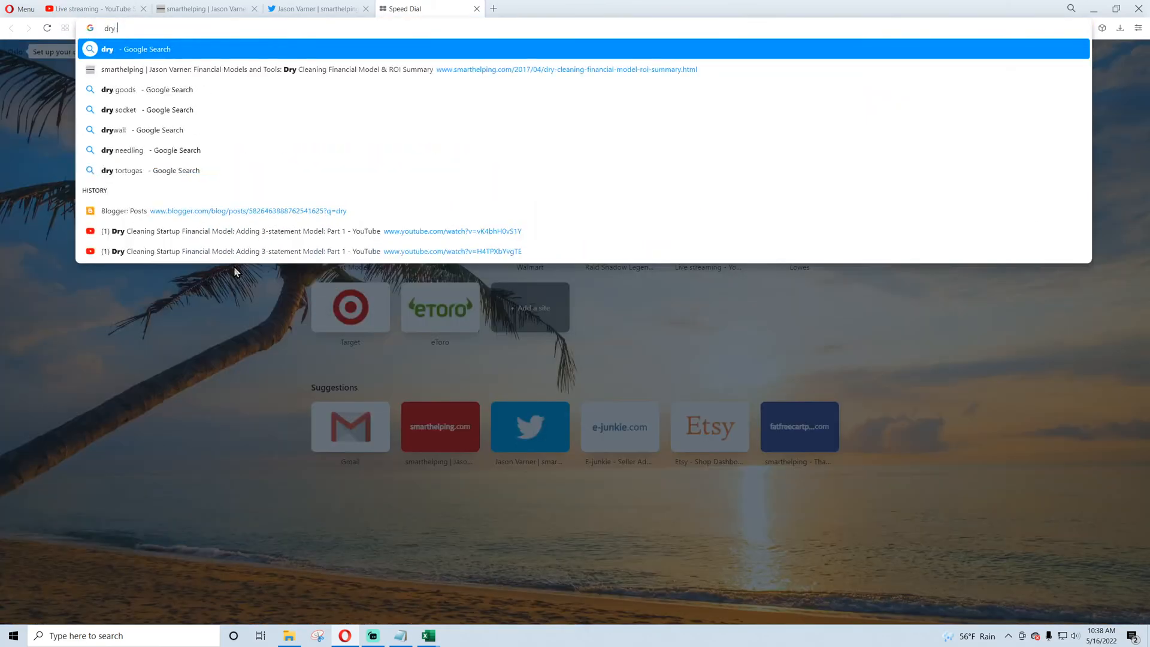
text(cleaning revenue)
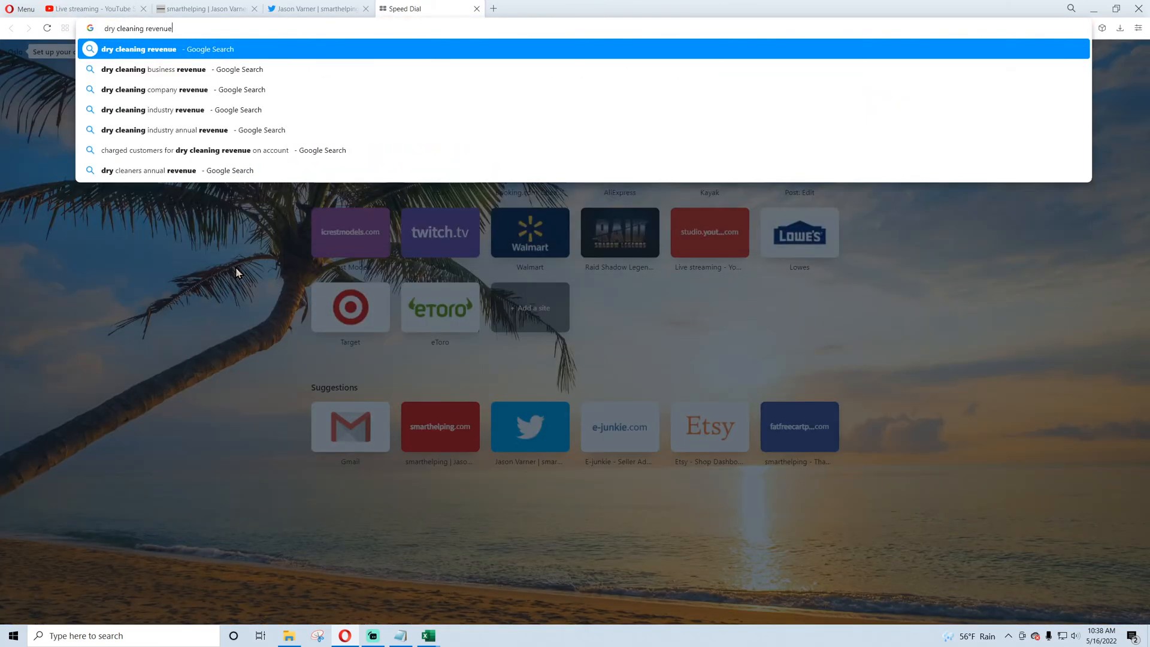
text( sources)
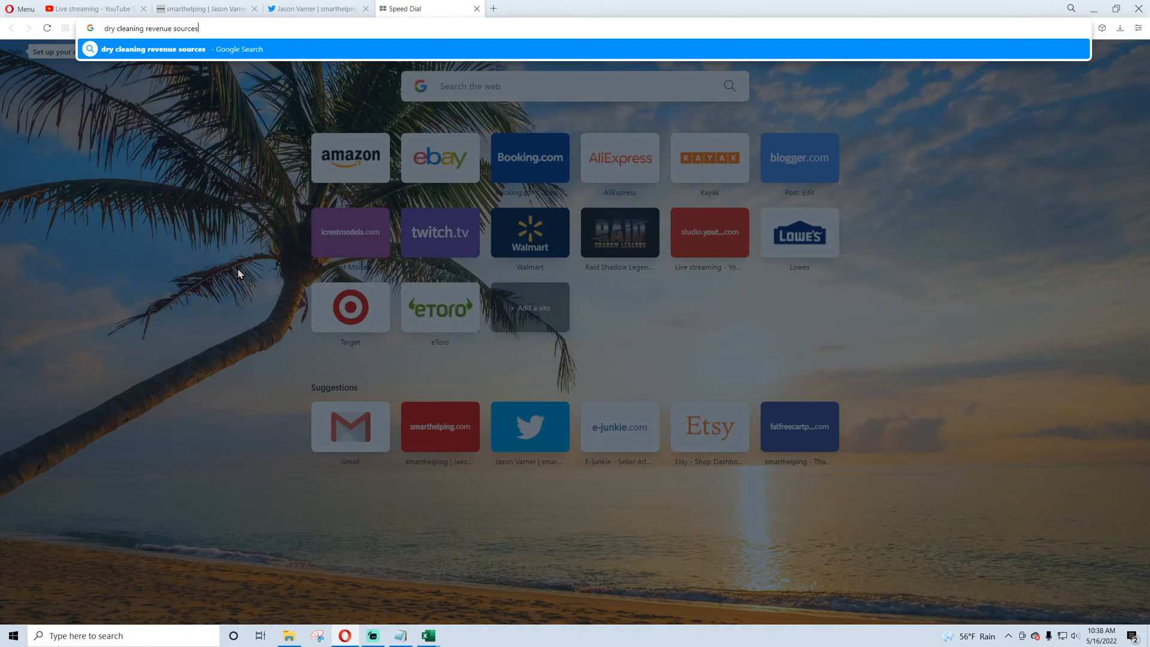
key(Return)
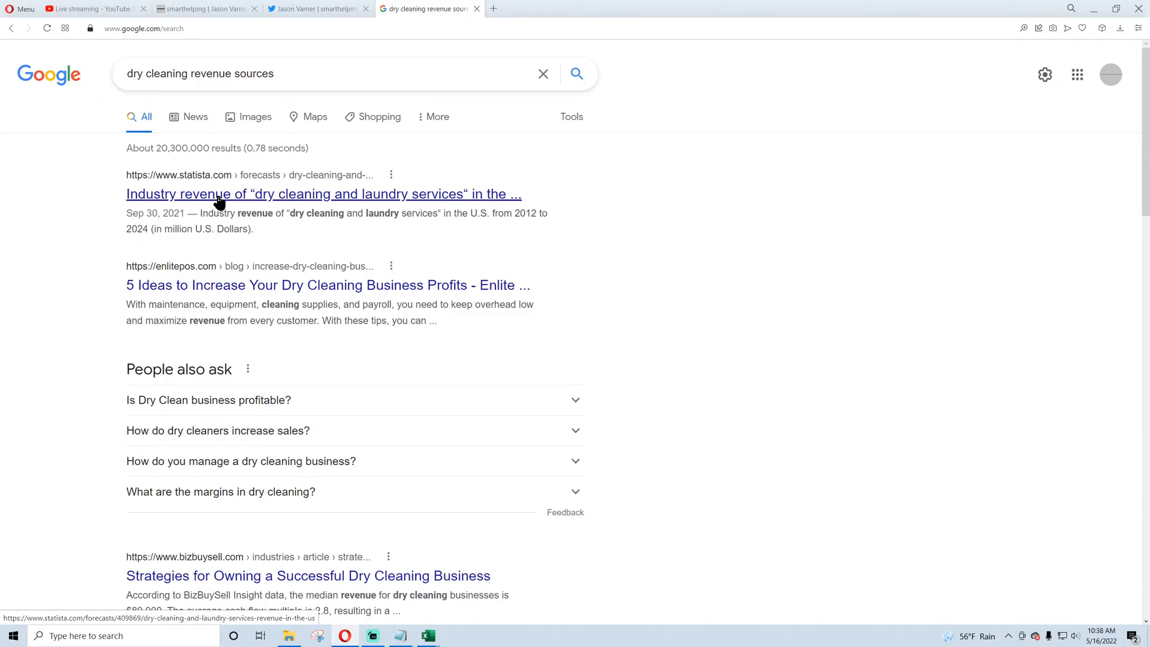
Step: Open the Enlite article on ideas to increase dry cleaning business profits and read its interiors and up-sell tips
click(225, 286)
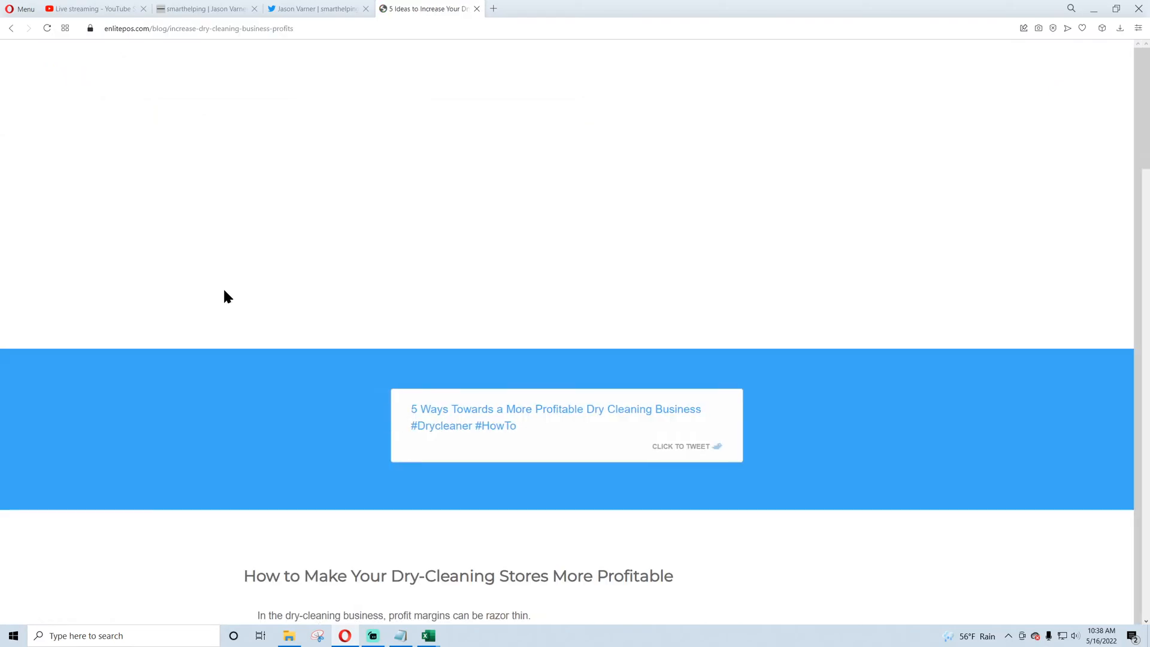
scroll(197, 287, down, 5)
scroll(198, 291, down, 3)
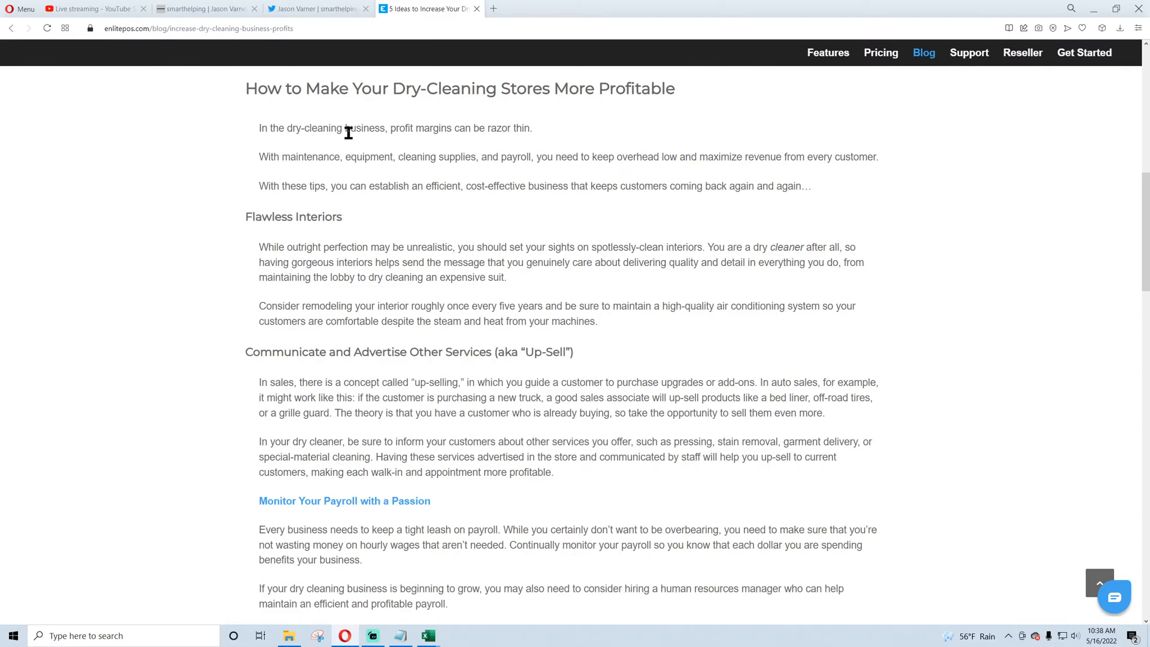
drag(362, 130, 527, 128)
click(310, 158)
drag(281, 262, 508, 262)
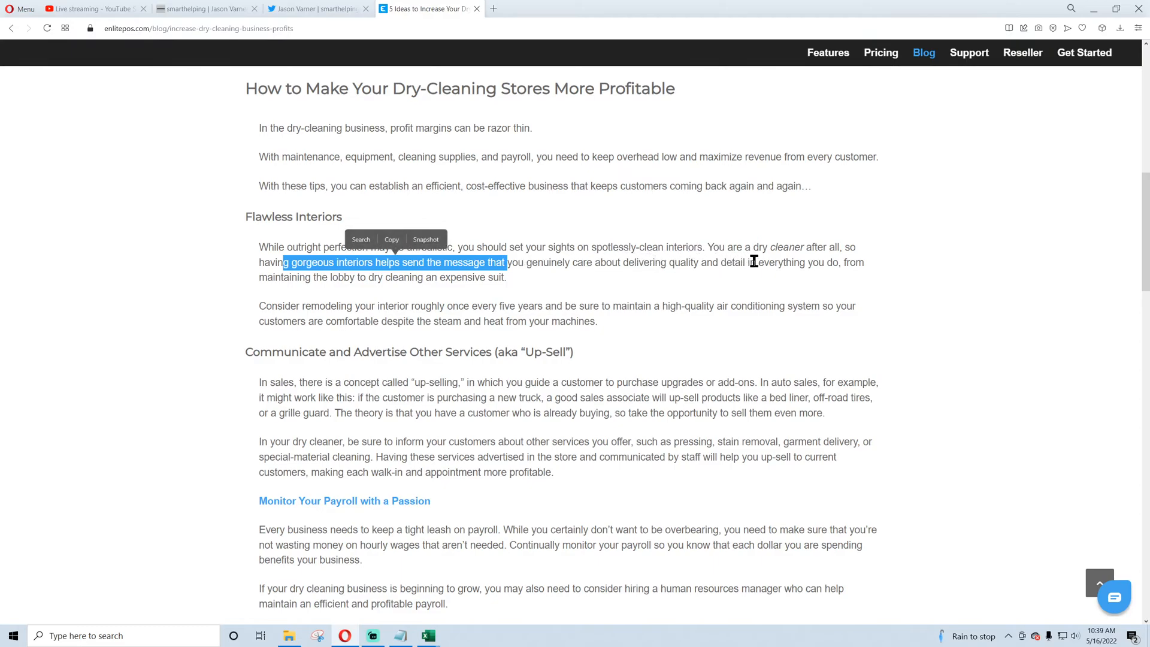
click(295, 267)
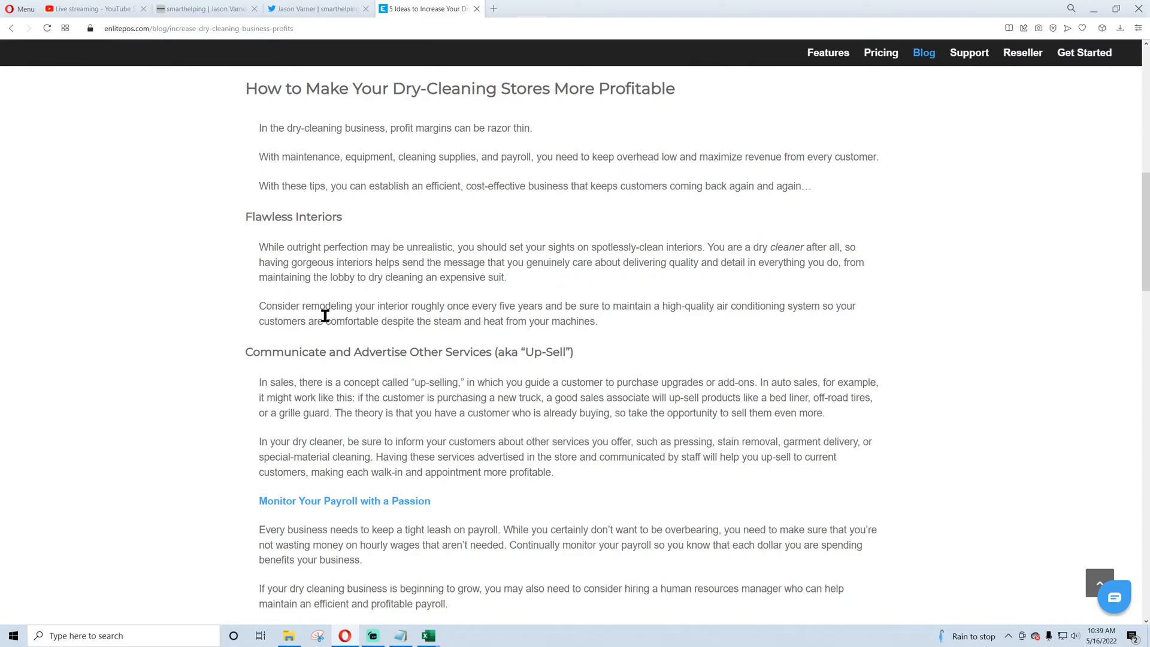
drag(353, 308, 437, 308)
scroll(265, 304, down, 1)
scroll(265, 304, down, 3)
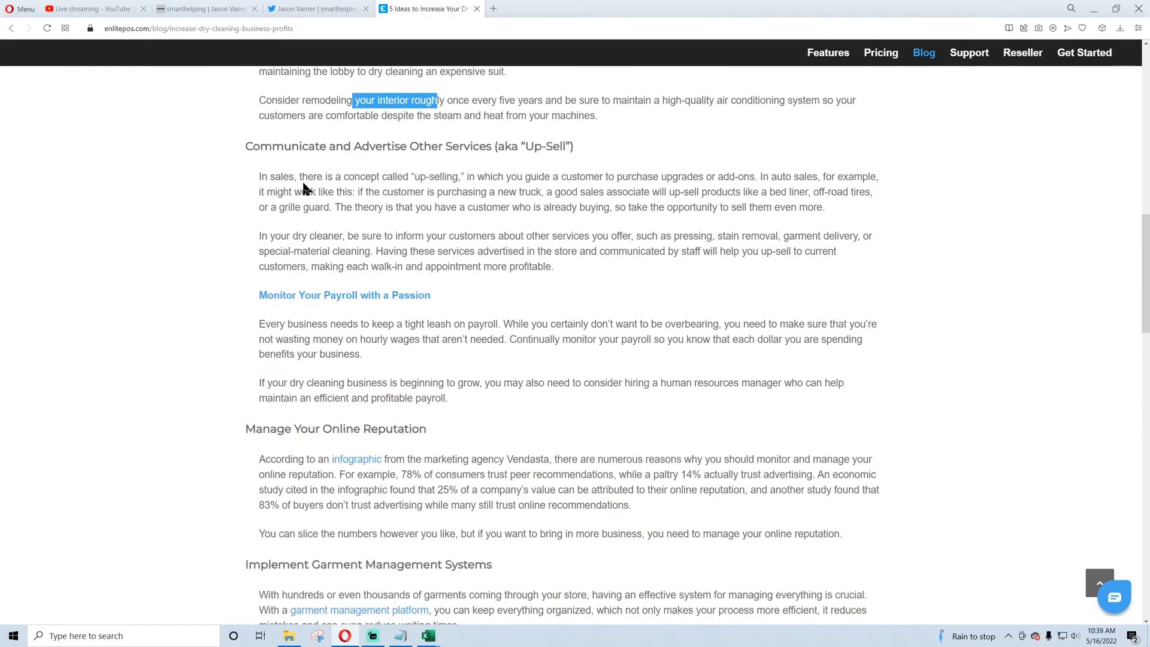
click(297, 171)
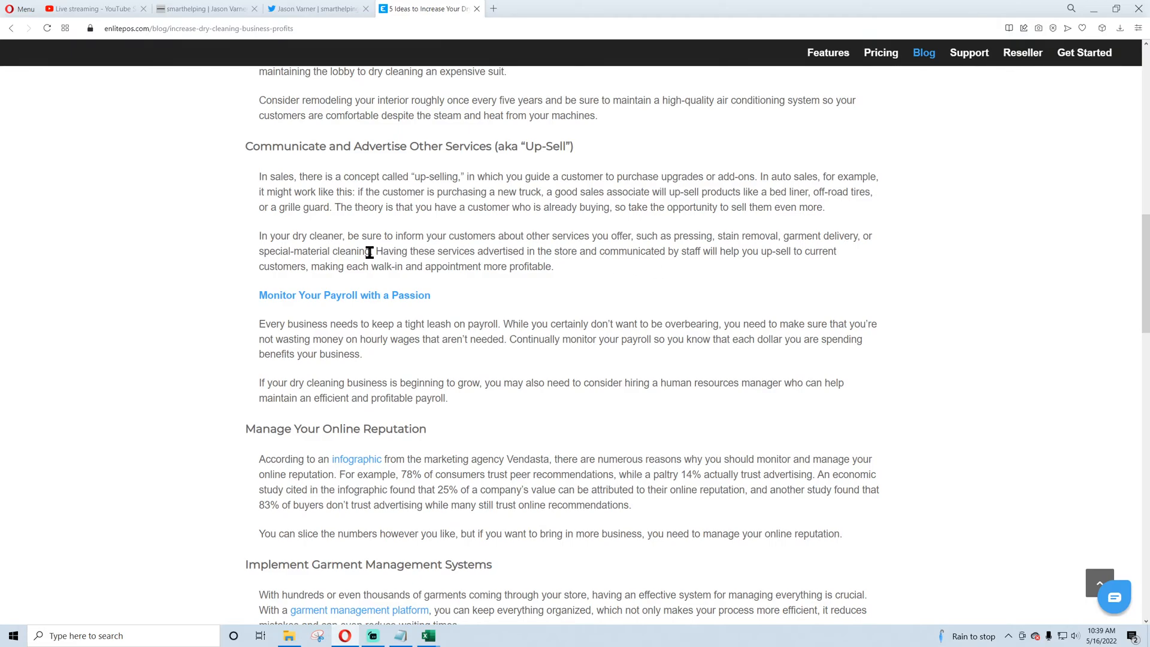
Step: Copy the phrase "such as pressing, stain removal, garment delivery, or special-material cleaning" from the article's up-sell section
drag(370, 252, 634, 238)
right_click(651, 239)
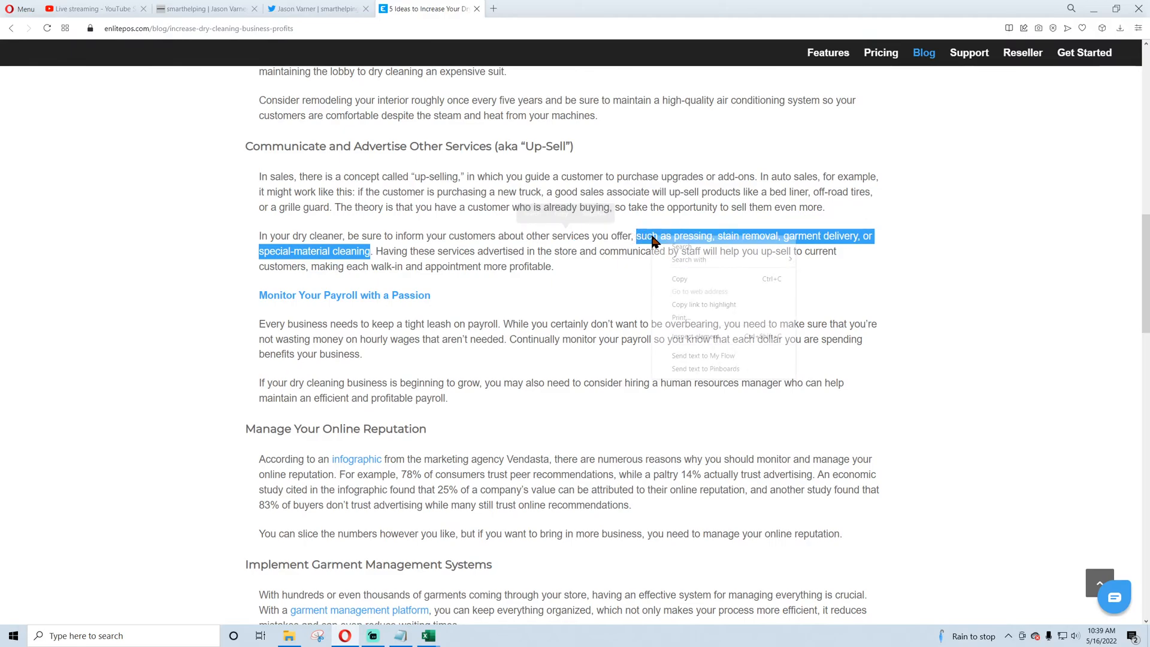
click(685, 277)
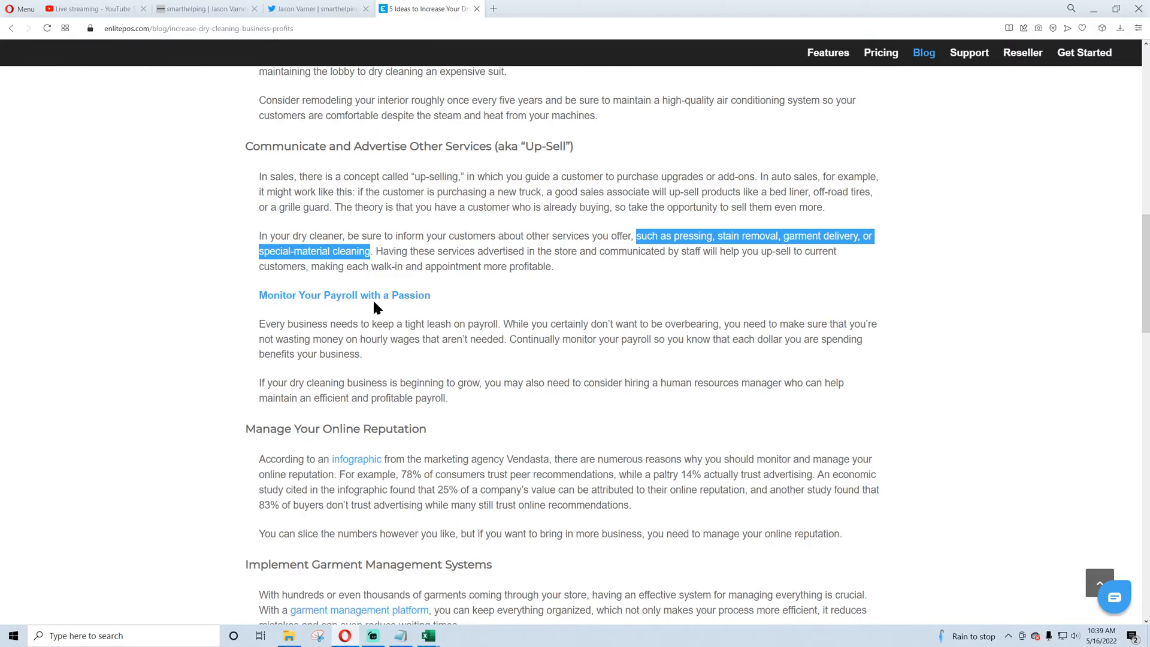
Step: Skim the rest of the article through the garment management section and close its page
scroll(296, 305, down, 3)
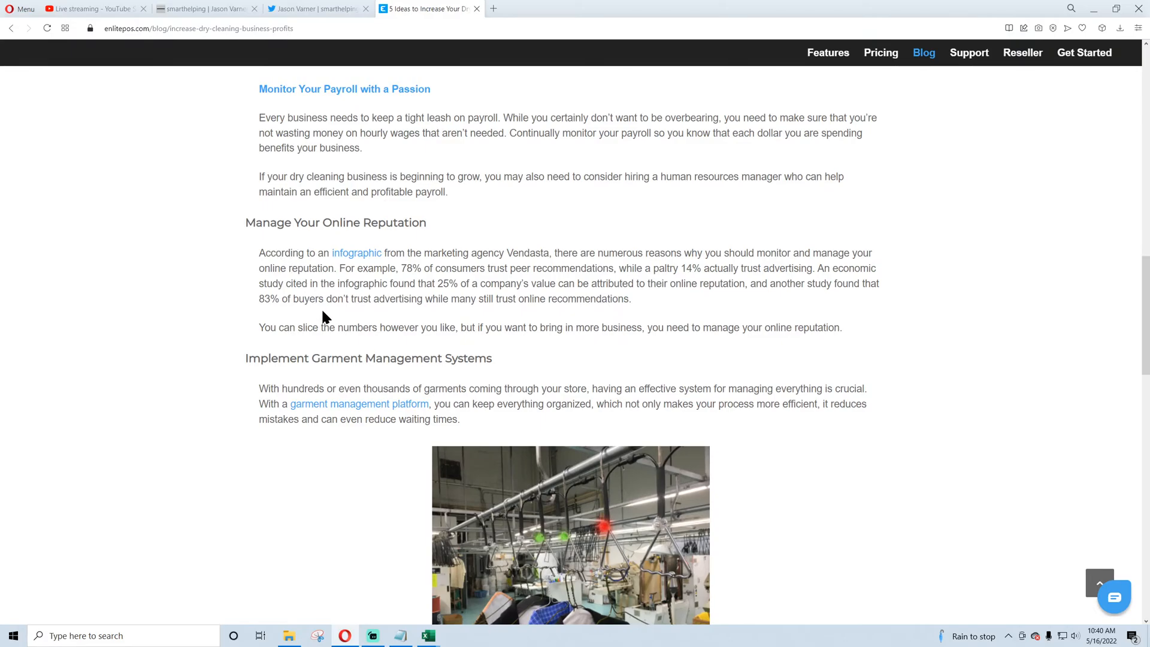
scroll(290, 192, down, 3)
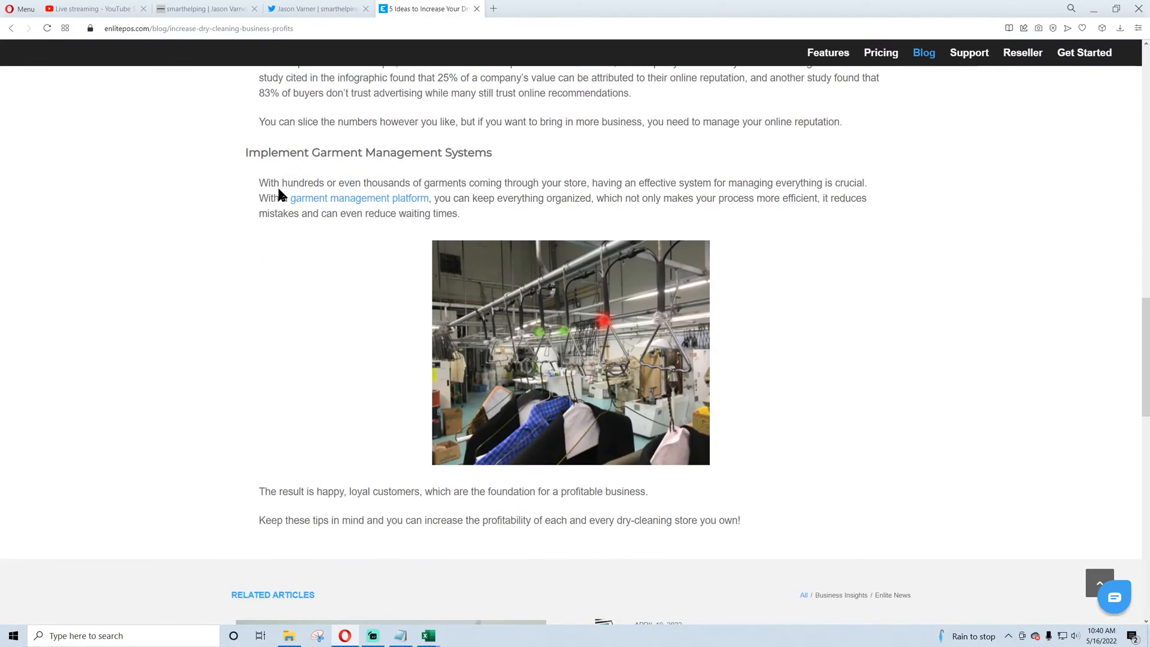
scroll(216, 223, down, 3)
scroll(236, 285, up, 3)
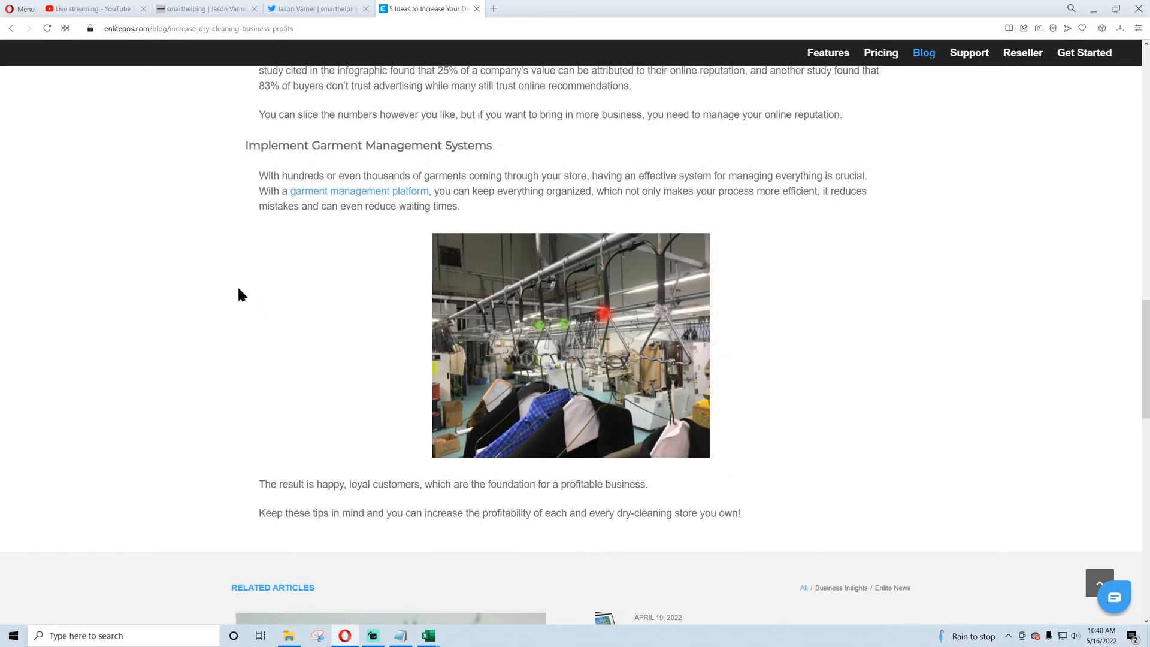
click(477, 10)
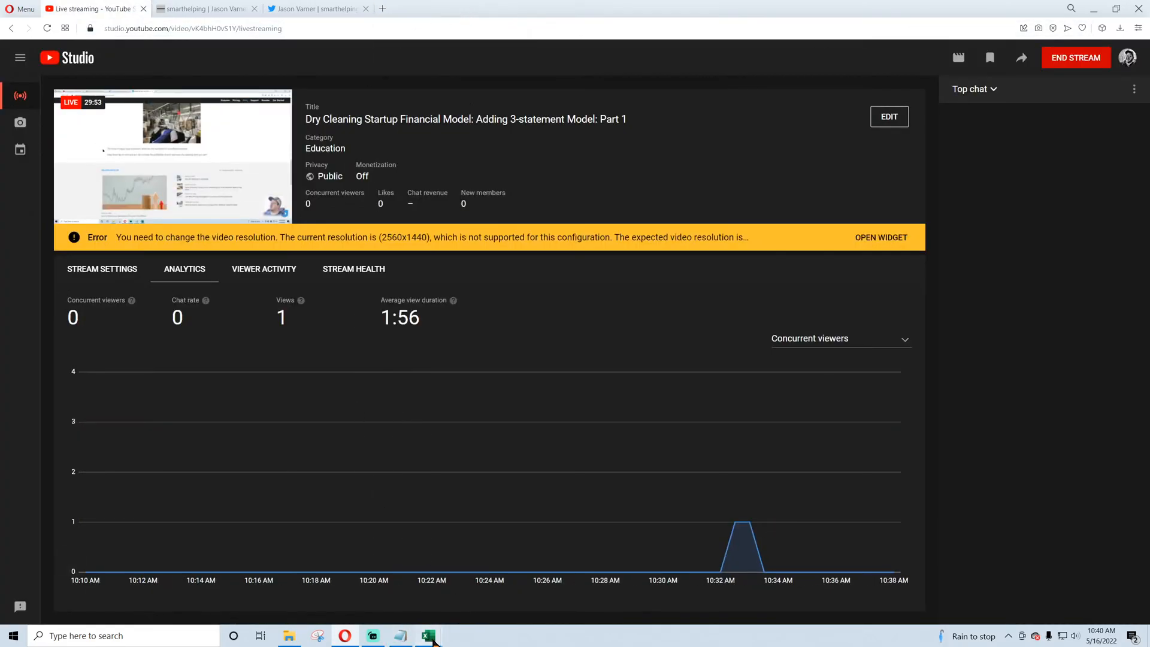
Step: Switch to the Dry Cleaning workbook in Excel and paste the copied services phrase into L3 of the Revenue Assumptions sheet
mouse_move(428, 634)
click(369, 584)
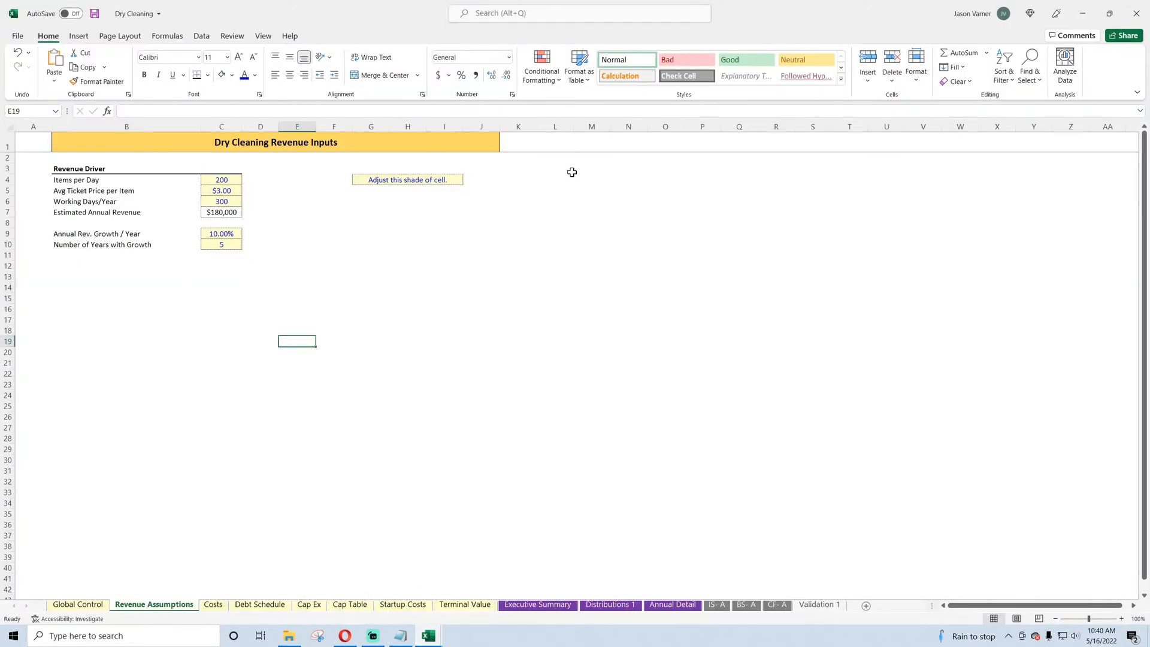
click(569, 170)
right_click(390, 112)
click(418, 160)
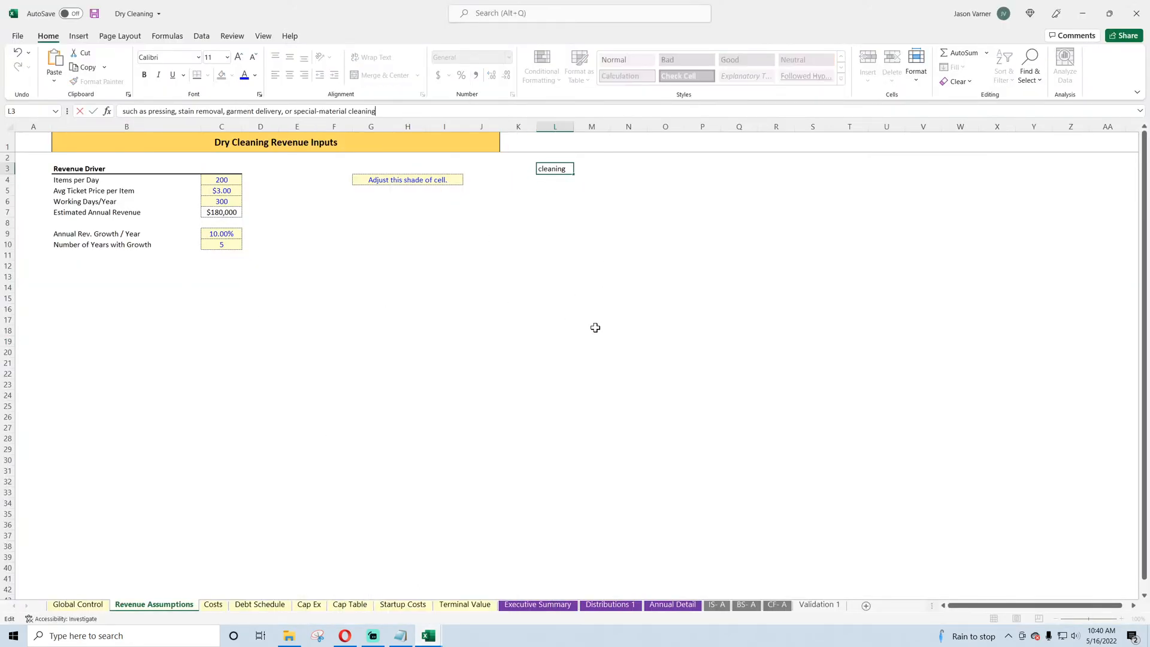
click(593, 327)
Step: Merge L3:P10 around the pasted services phrase, wrap its text, and align it to the left and top
click(556, 170)
drag(556, 170, 691, 224)
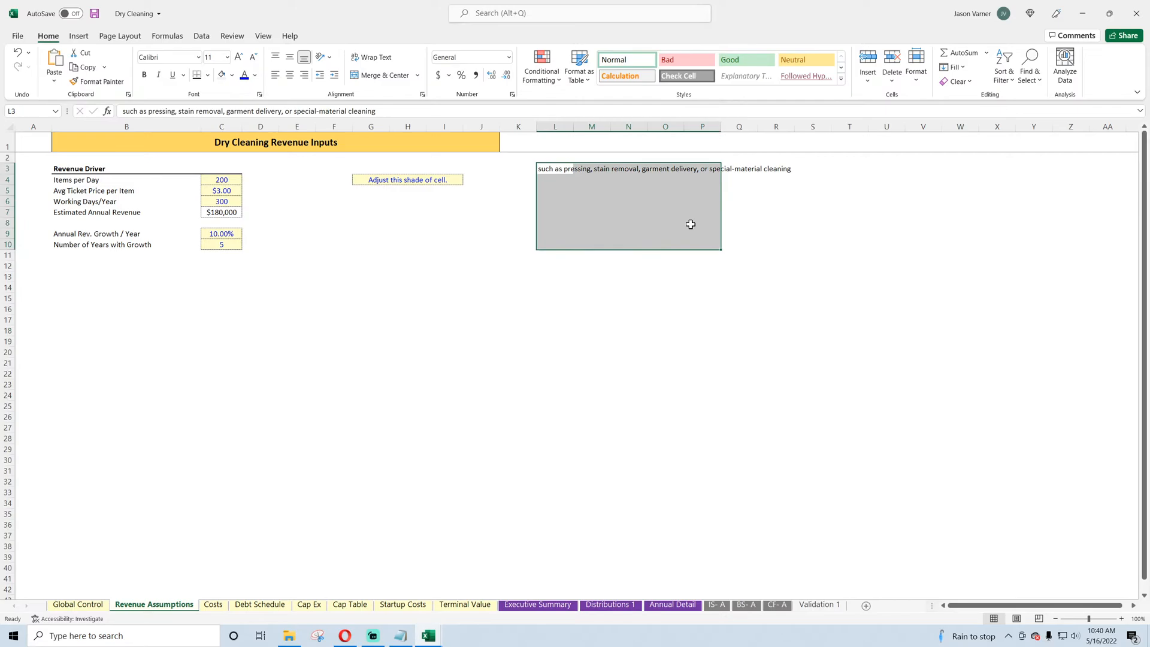
click(383, 75)
click(372, 58)
click(275, 75)
click(275, 56)
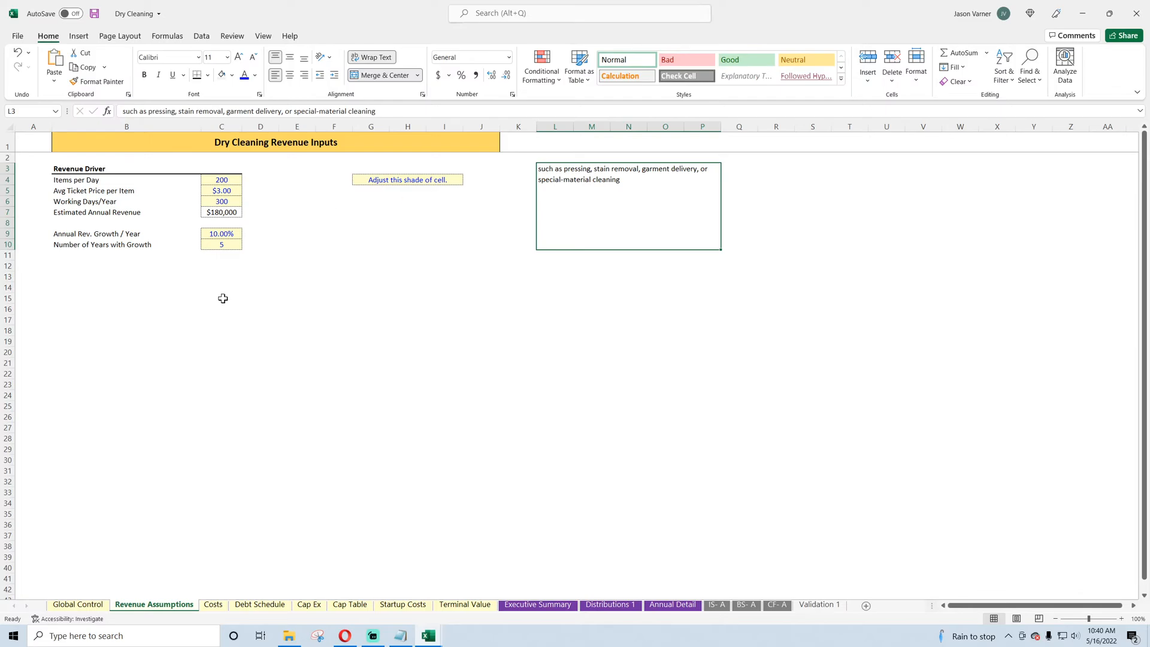
Step: Rename the Items per Day label in B4 to "Customers per Day" and set its value to 20
click(213, 181)
click(131, 180)
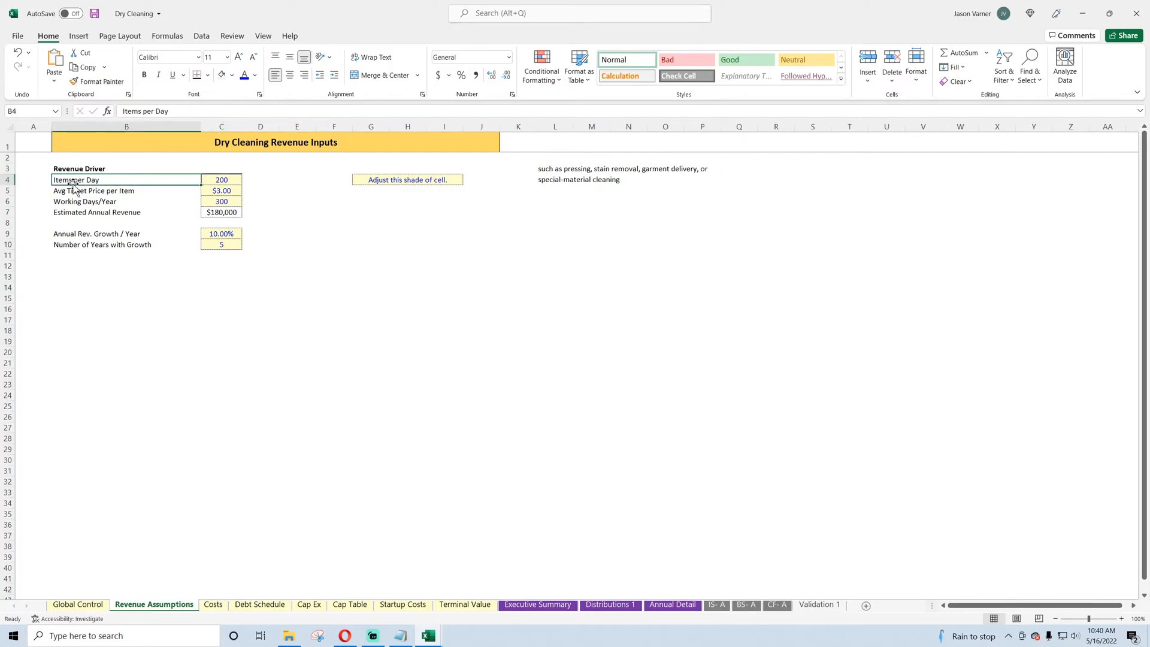
click(217, 183)
click(101, 180)
text(Customers per Day)
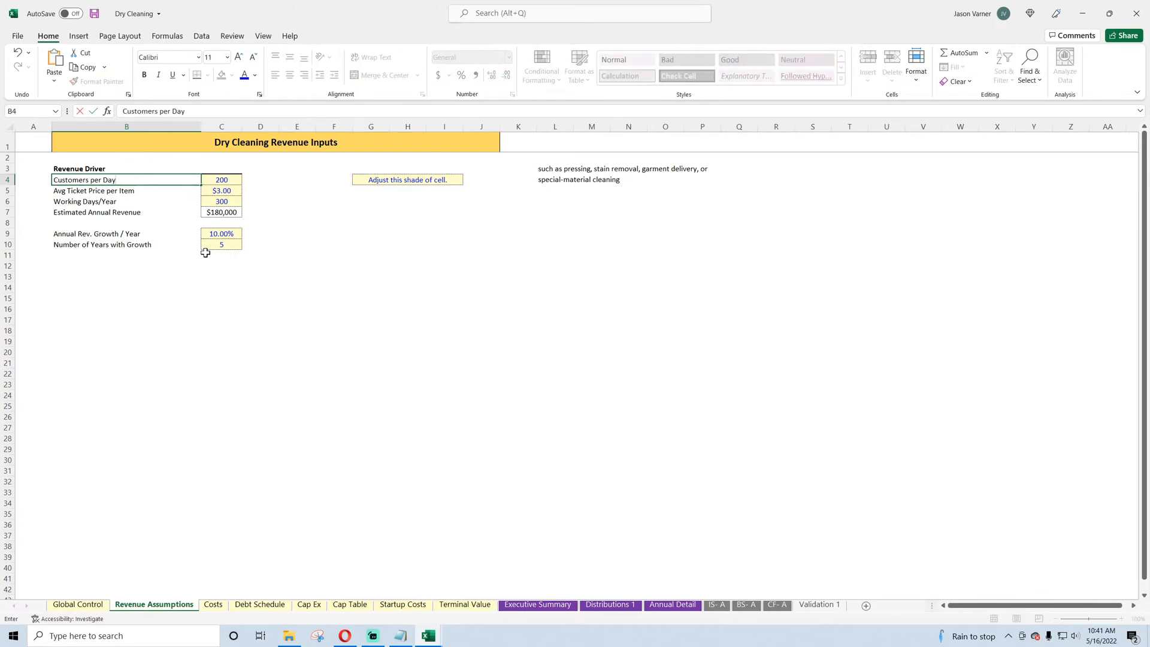
key(Return)
key(Up)
key(Right)
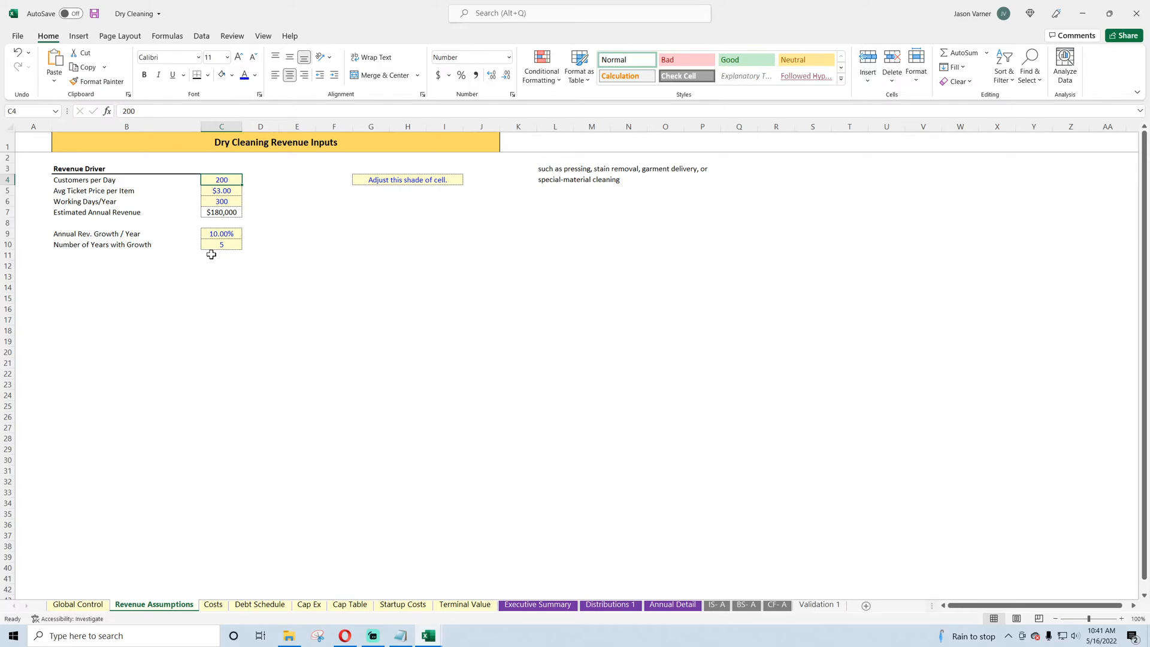
text(20)
key(Return)
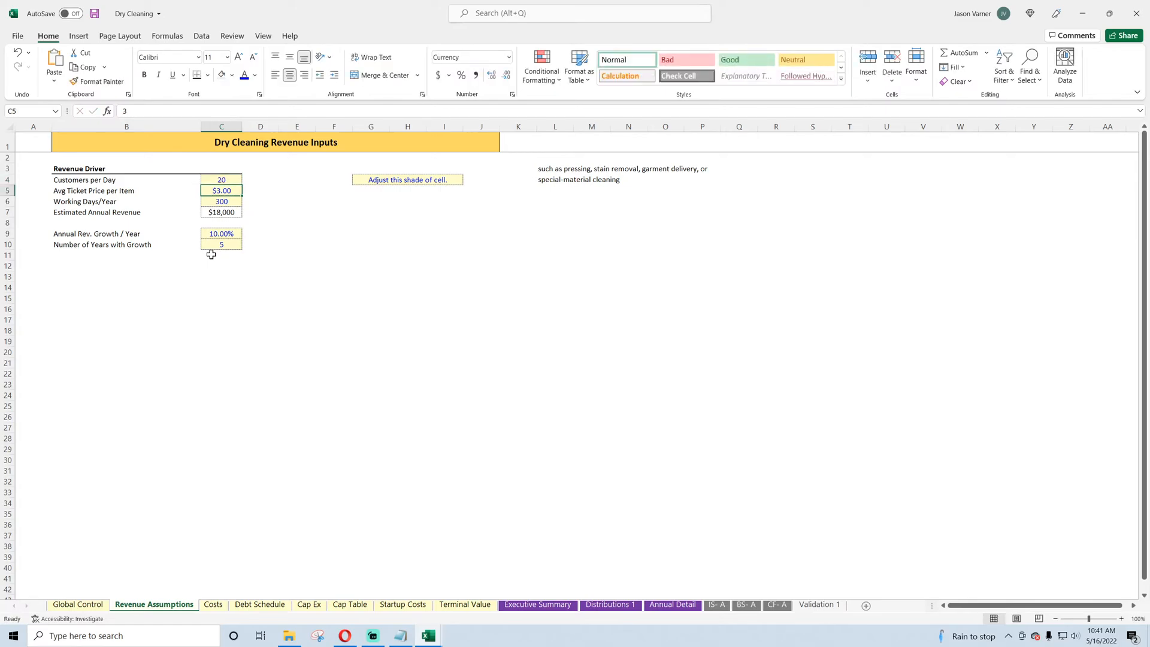
key(Up)
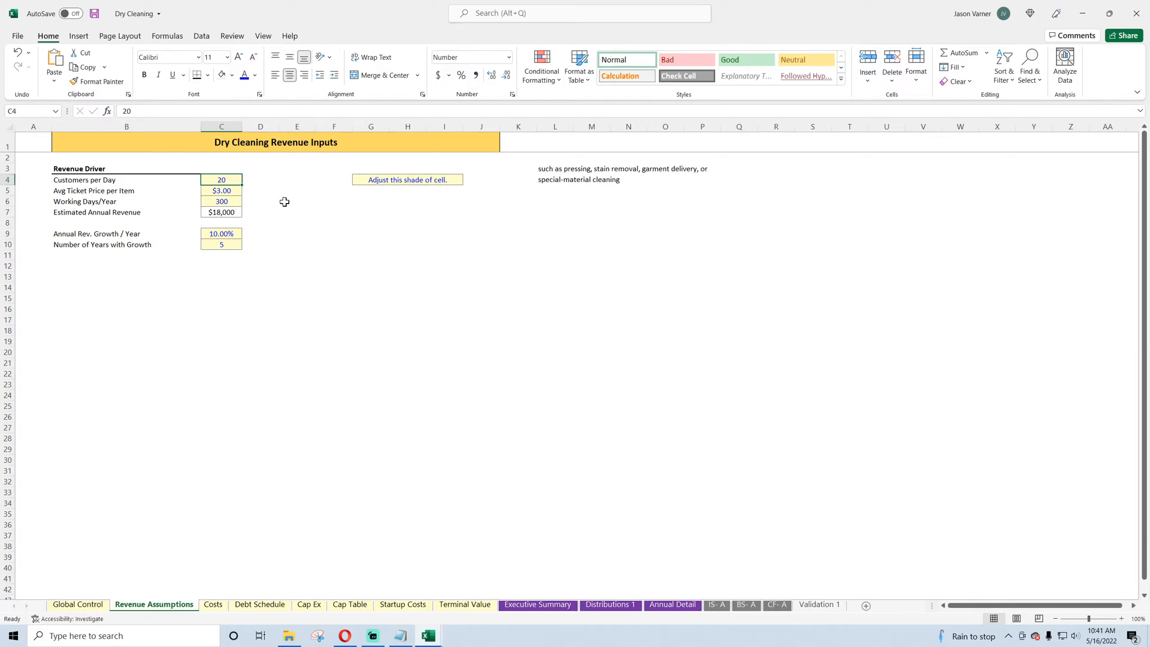
Step: Clear the Avg Ticket Price per Item label and value from row 5, including the cell formatting
click(255, 192)
drag(278, 194, 85, 192)
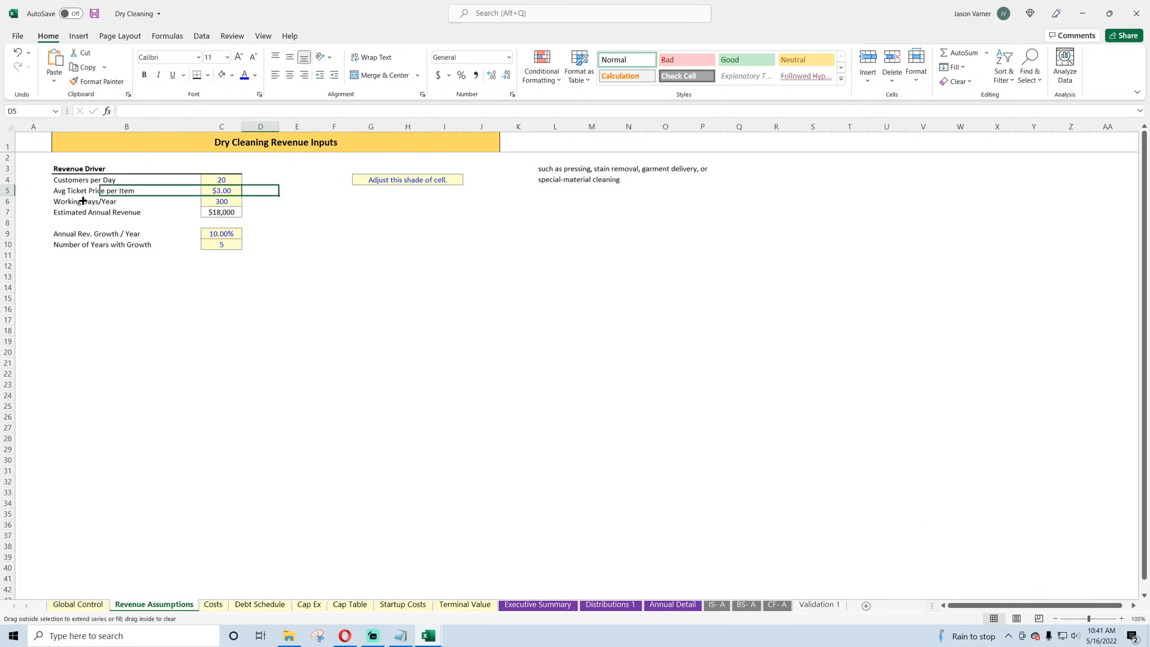
key(Delete)
click(264, 201)
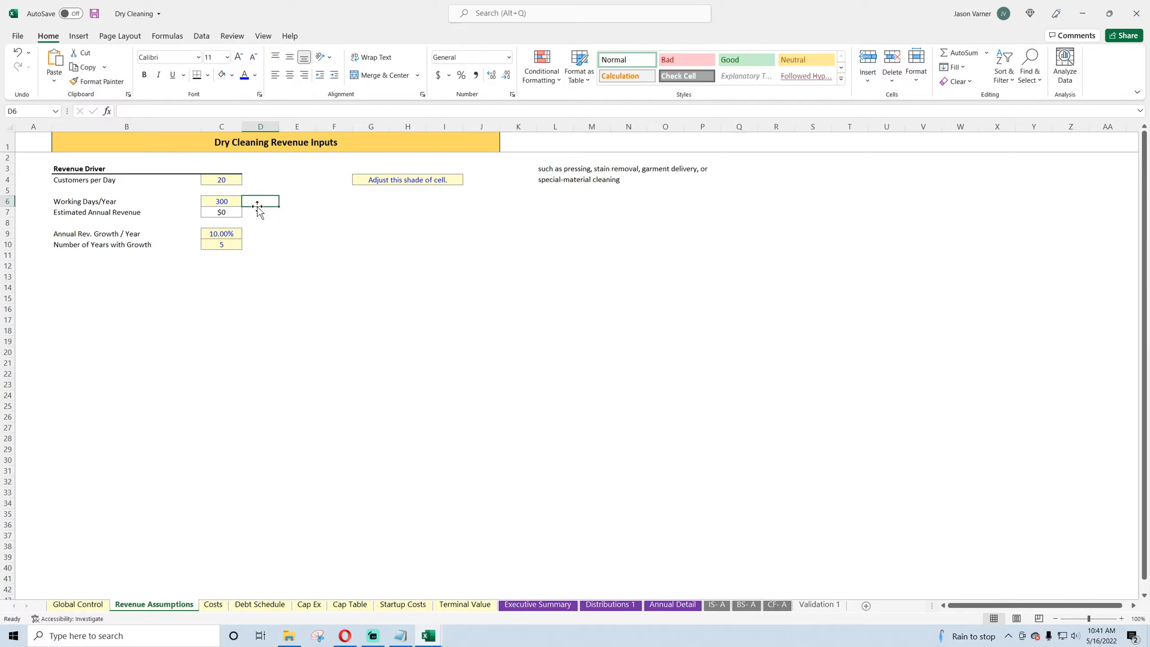
Step: Set Working Days/Year in C6 to 340
click(230, 205)
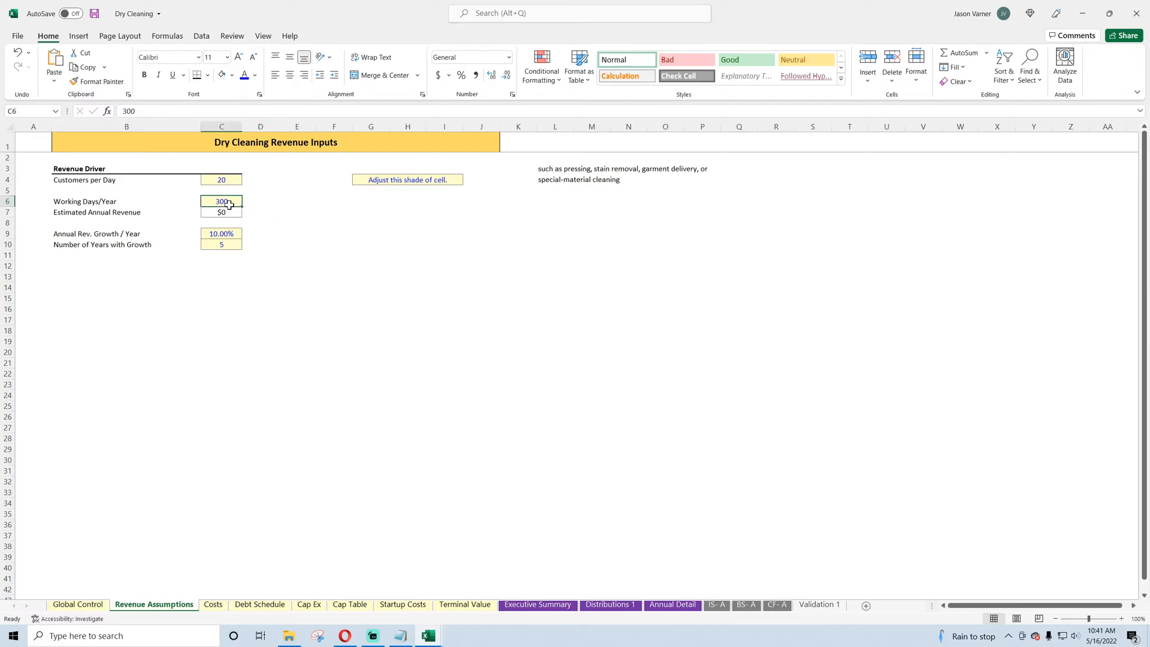
click(154, 202)
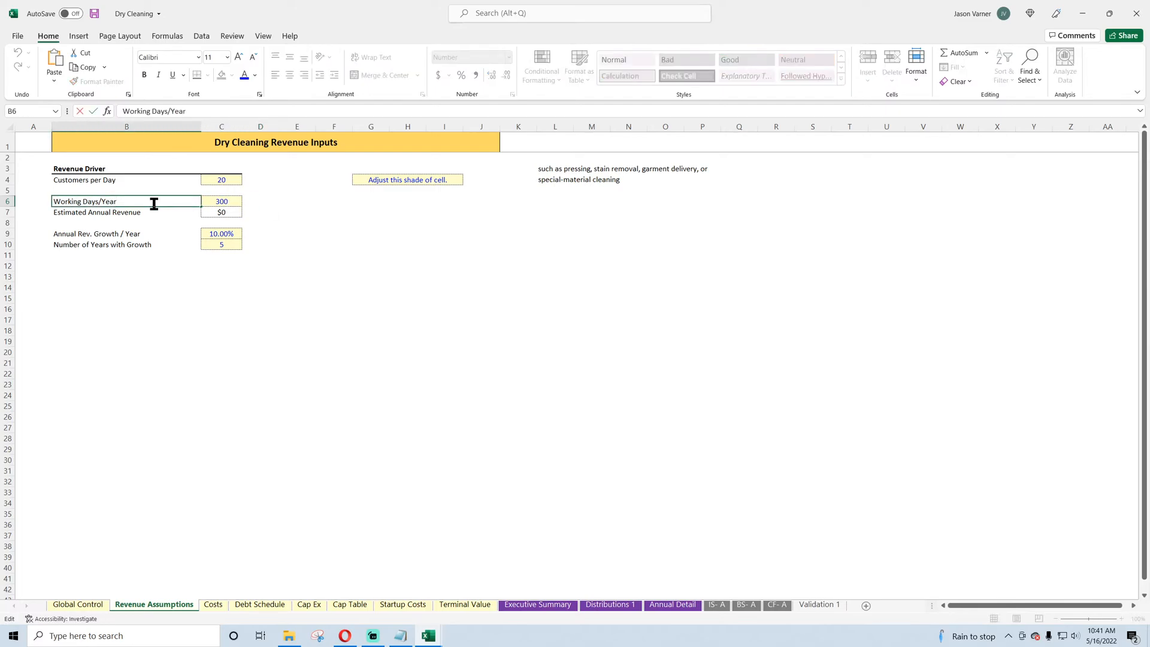
click(154, 234)
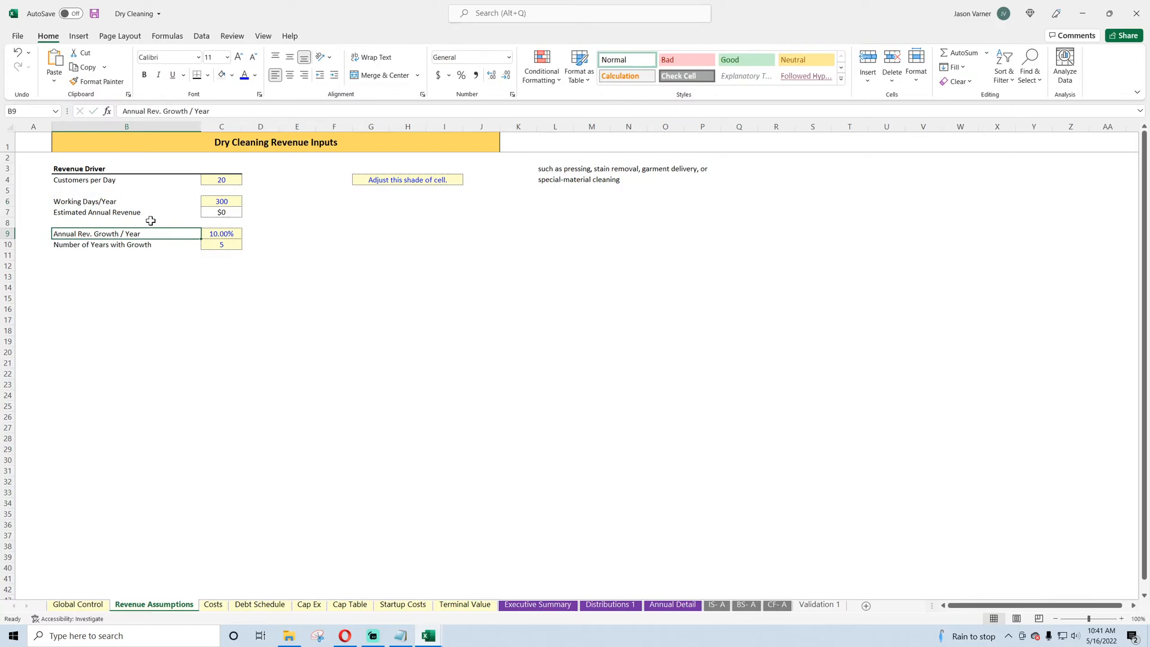
click(128, 197)
mouse_move(129, 197)
mouse_down()
mouse_move(217, 222)
mouse_move(221, 241)
mouse_up()
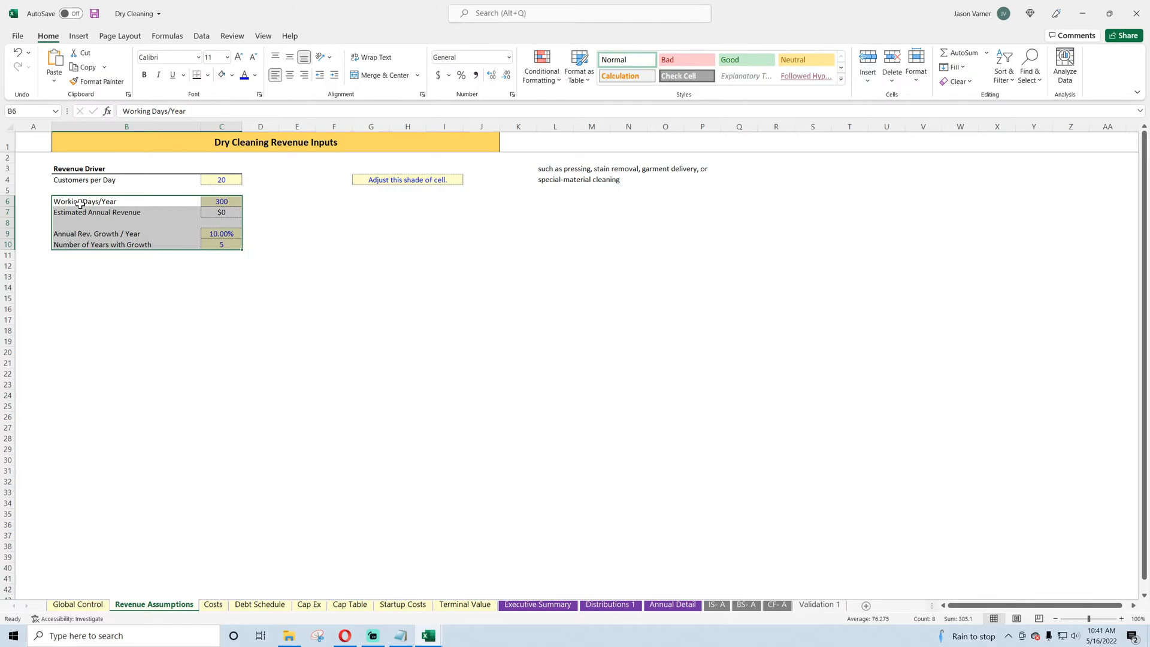
click(221, 202)
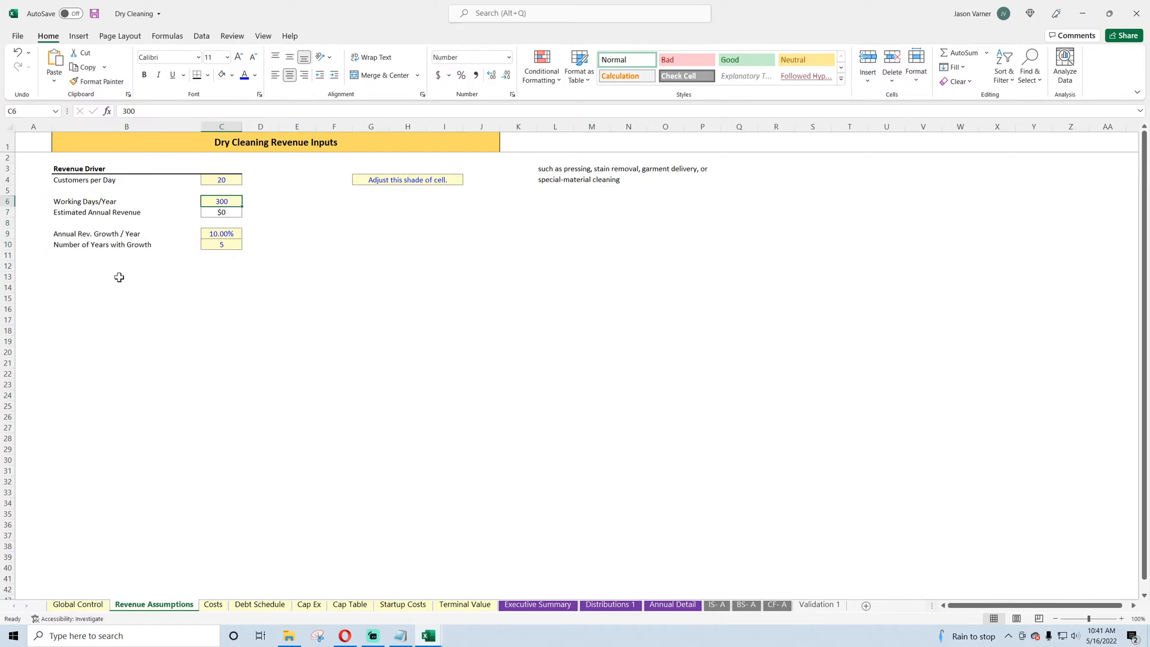
text(34)
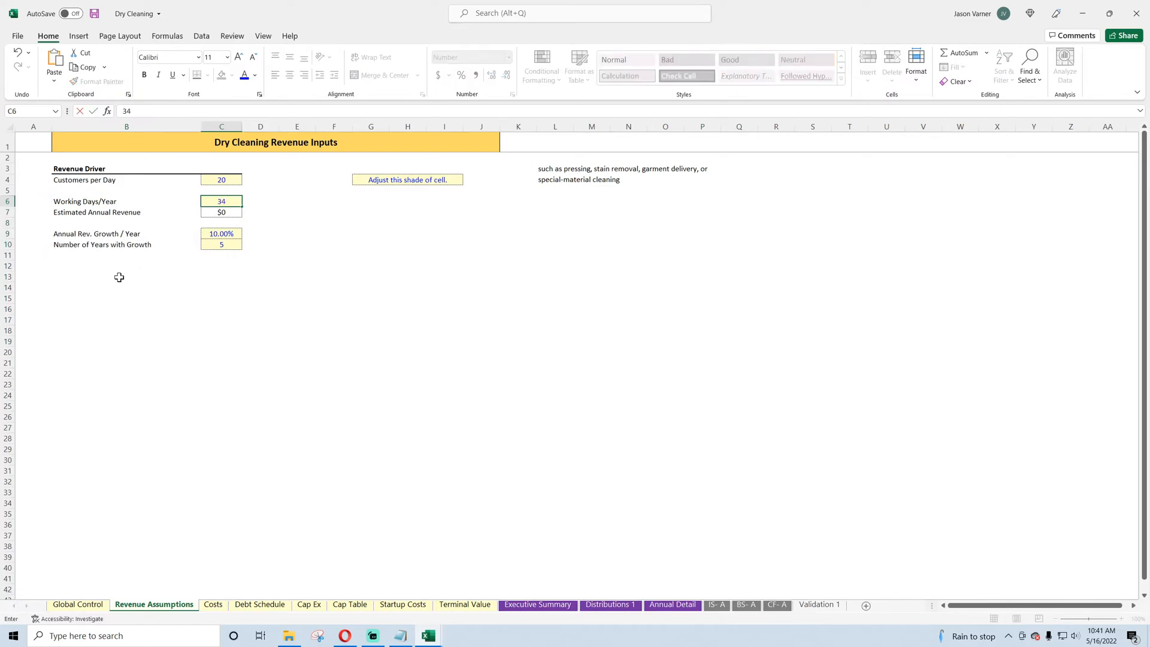
text(0)
key(Return)
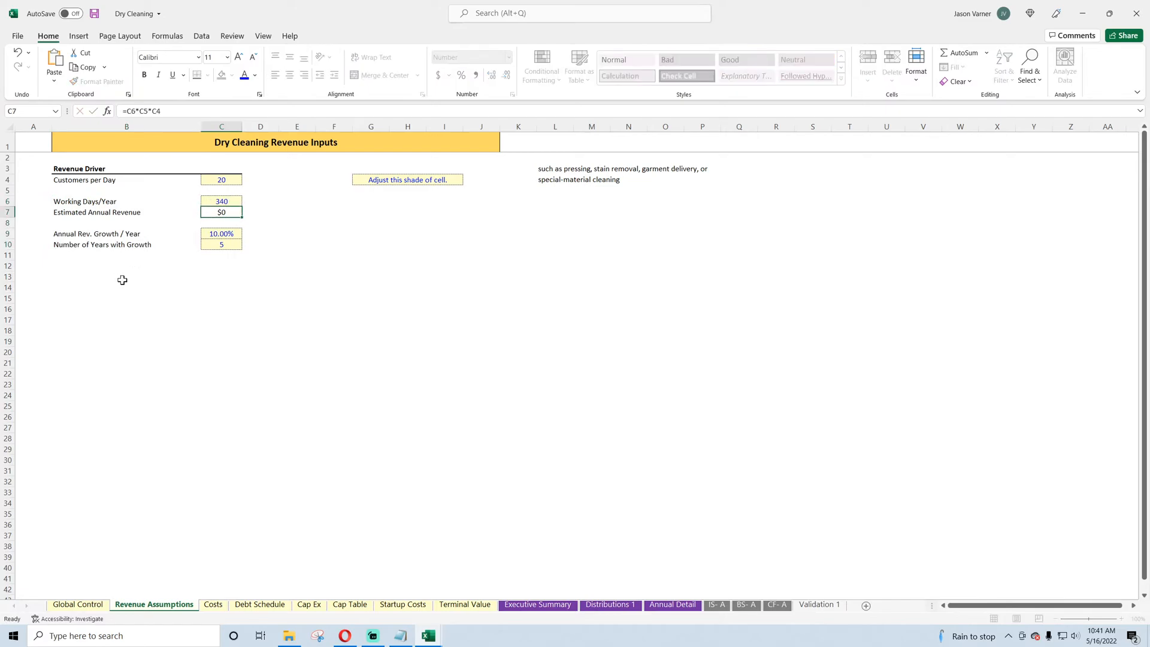
click(239, 201)
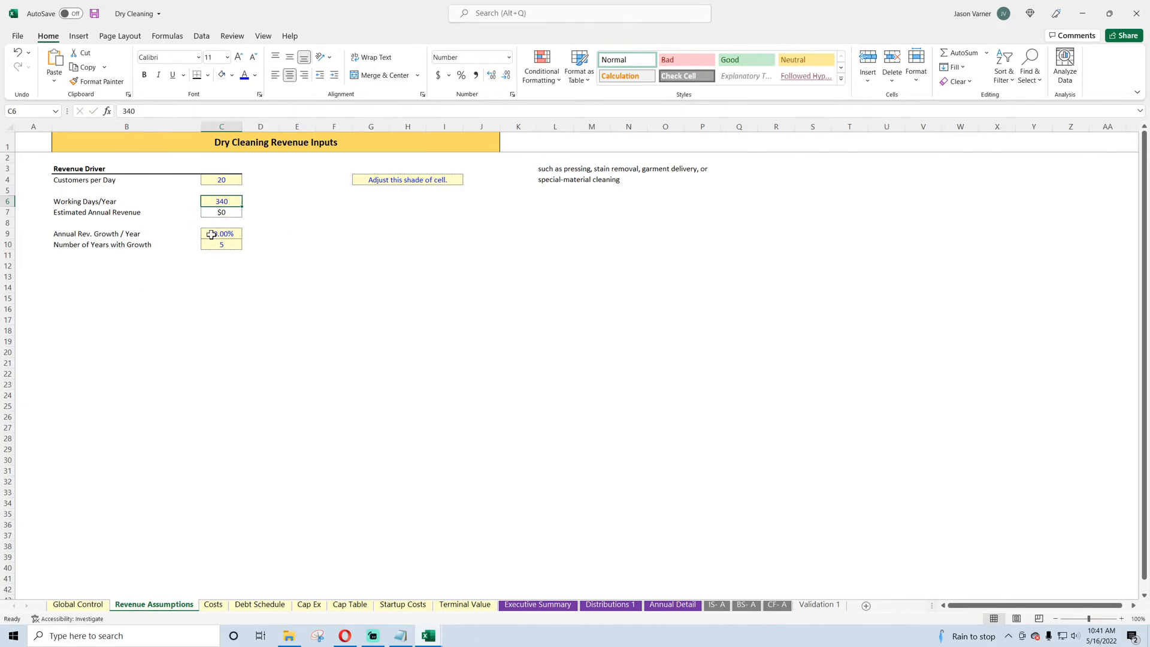
Step: Clear the growth rows 9 and 10 and the Working Days/Year and Estimated Annual Revenue rows, including their formatting
click(124, 235)
click(227, 235)
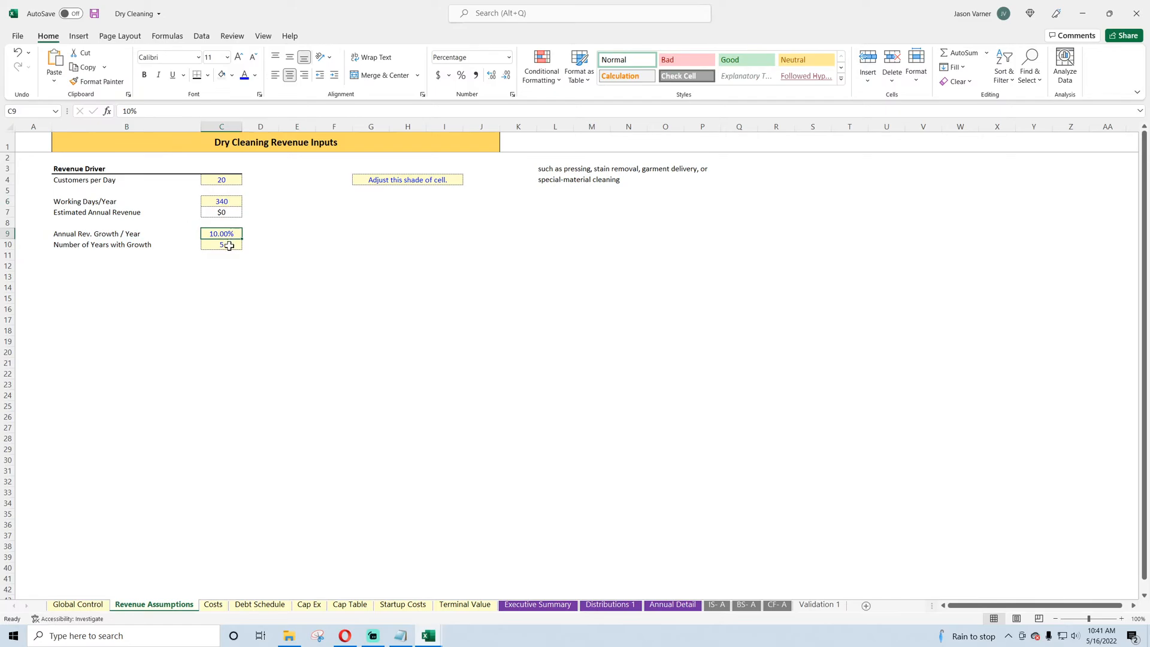
click(229, 245)
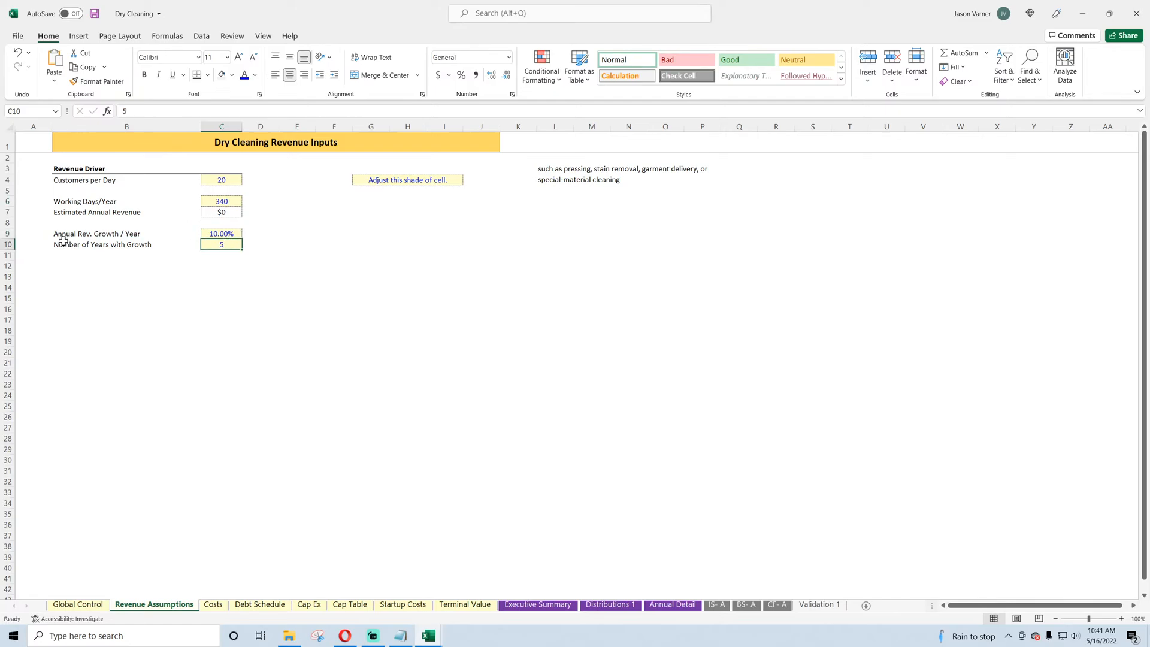
drag(32, 233, 308, 248)
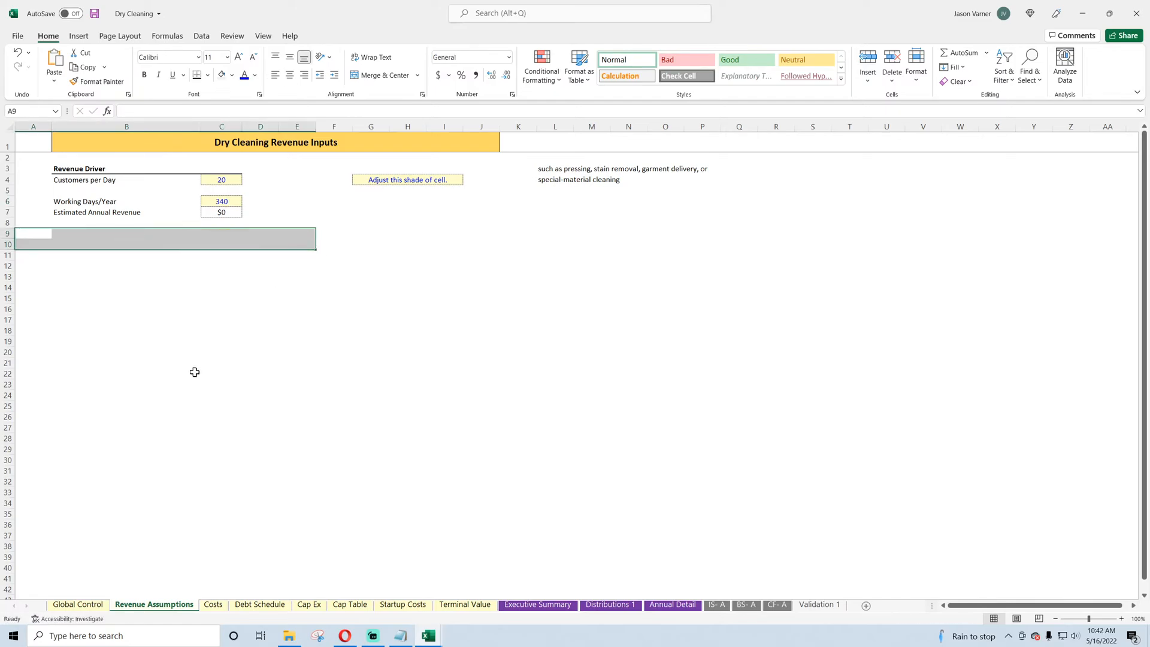
click(195, 372)
drag(96, 201, 46, 211)
click(261, 212)
click(193, 287)
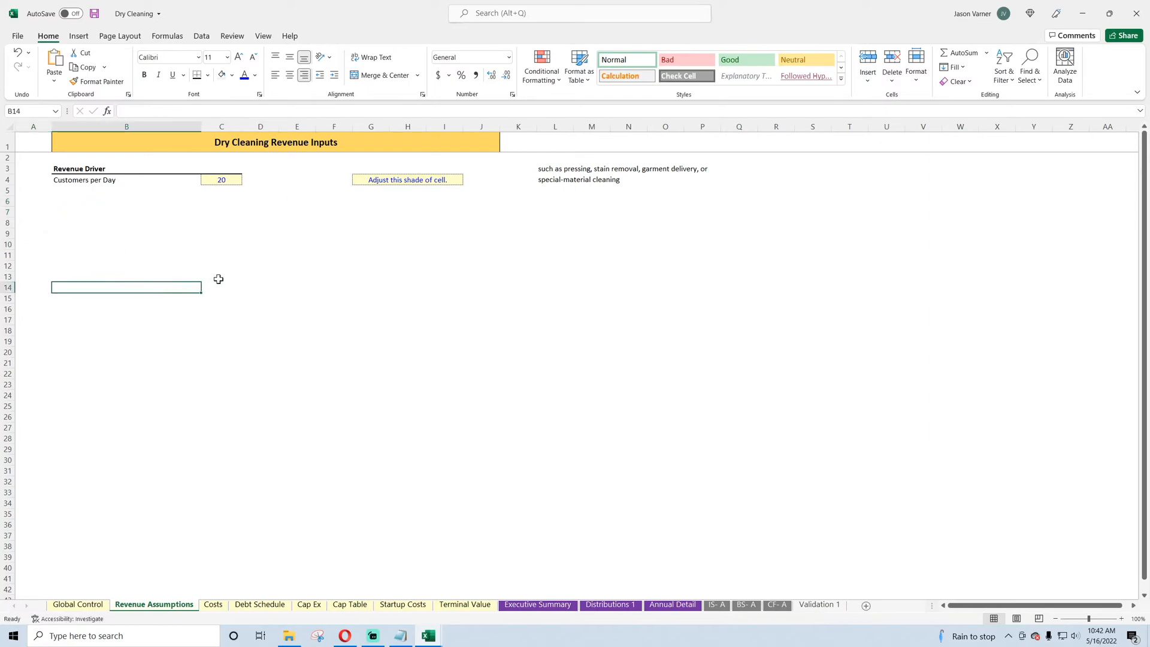
Step: Enter the labels "% of Customers Getting Dry Cleaning" in B5 and "Average Price per Dry Cleaning" in B6
click(94, 183)
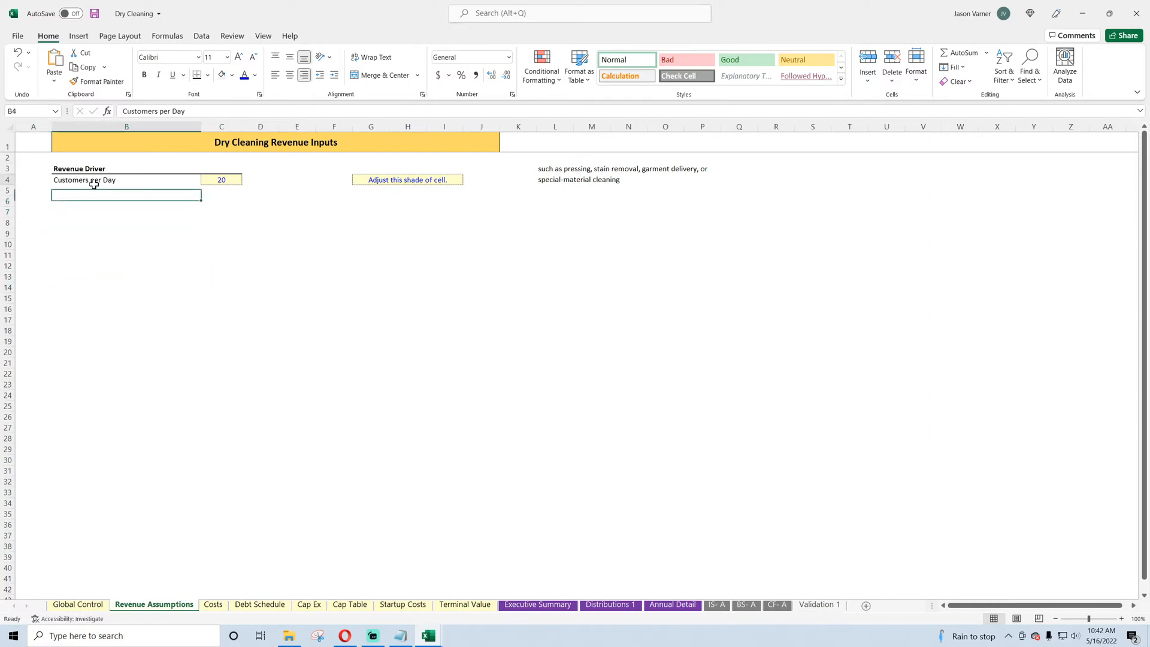
click(237, 182)
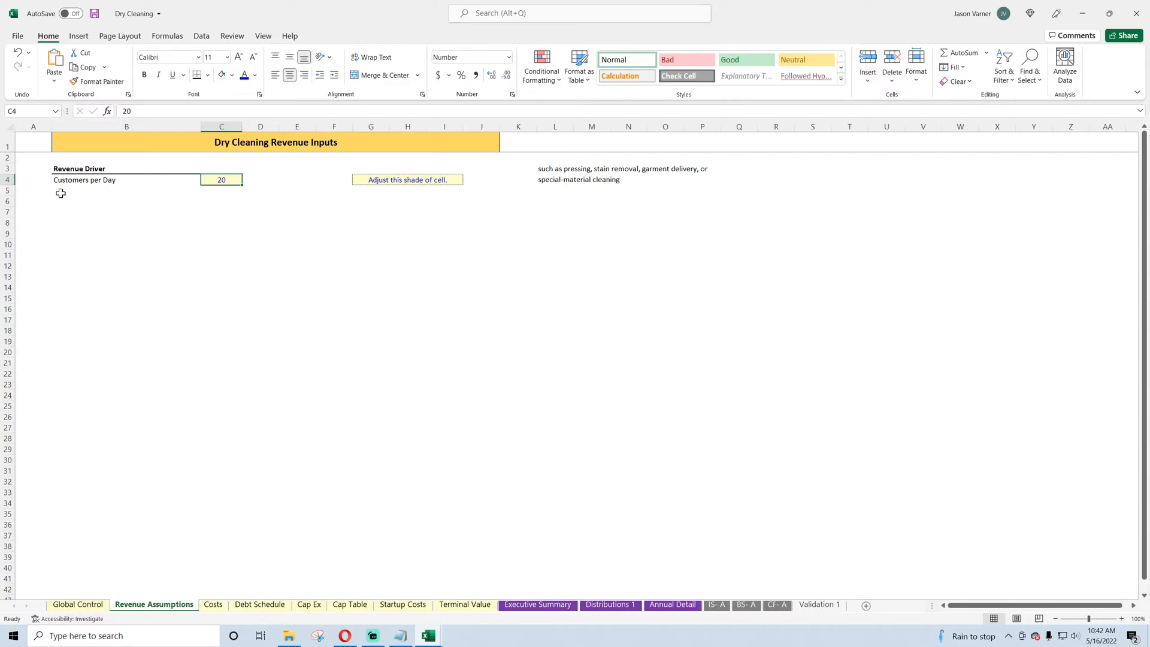
click(61, 193)
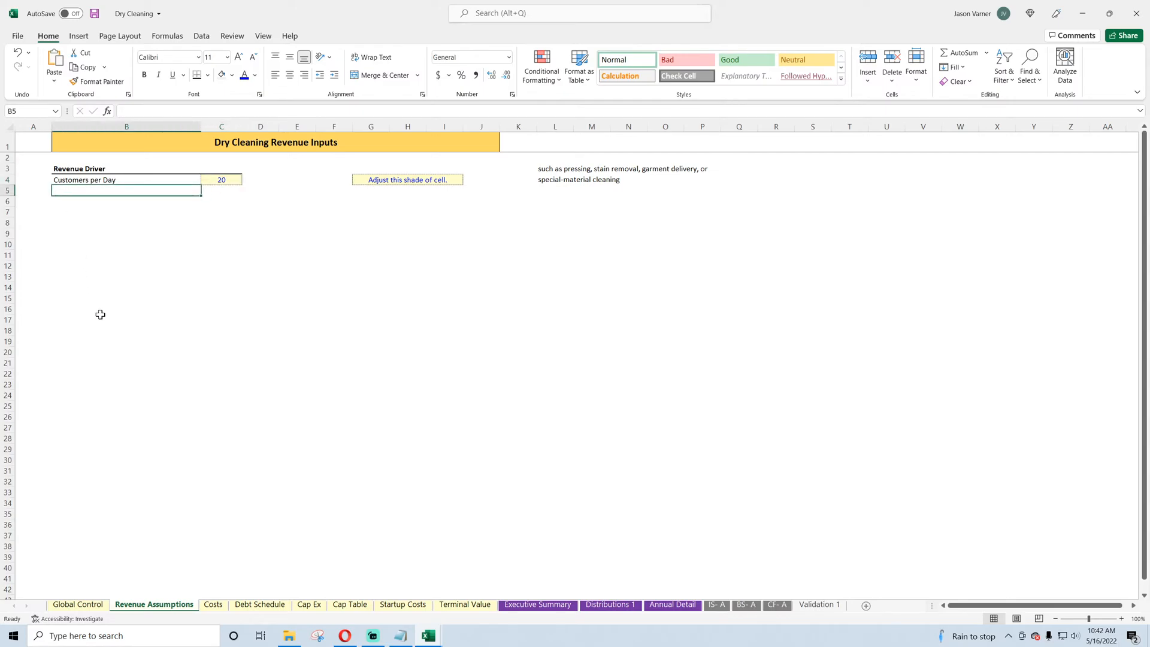
text(% o)
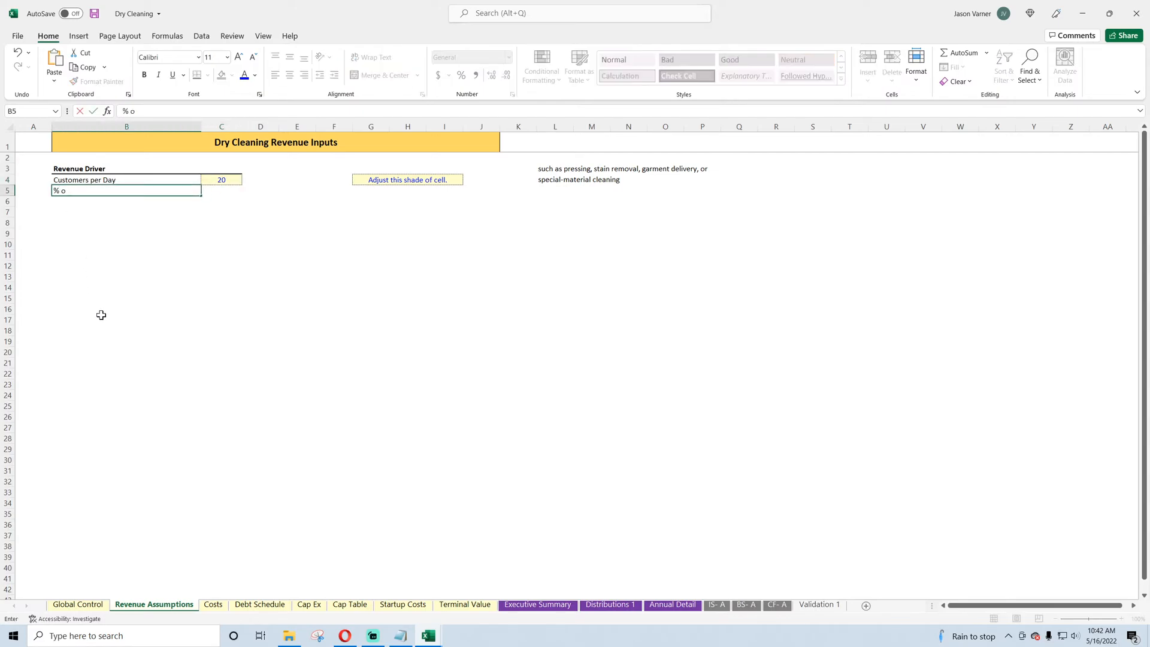
text(f Customers Getting Dry Cleanin)
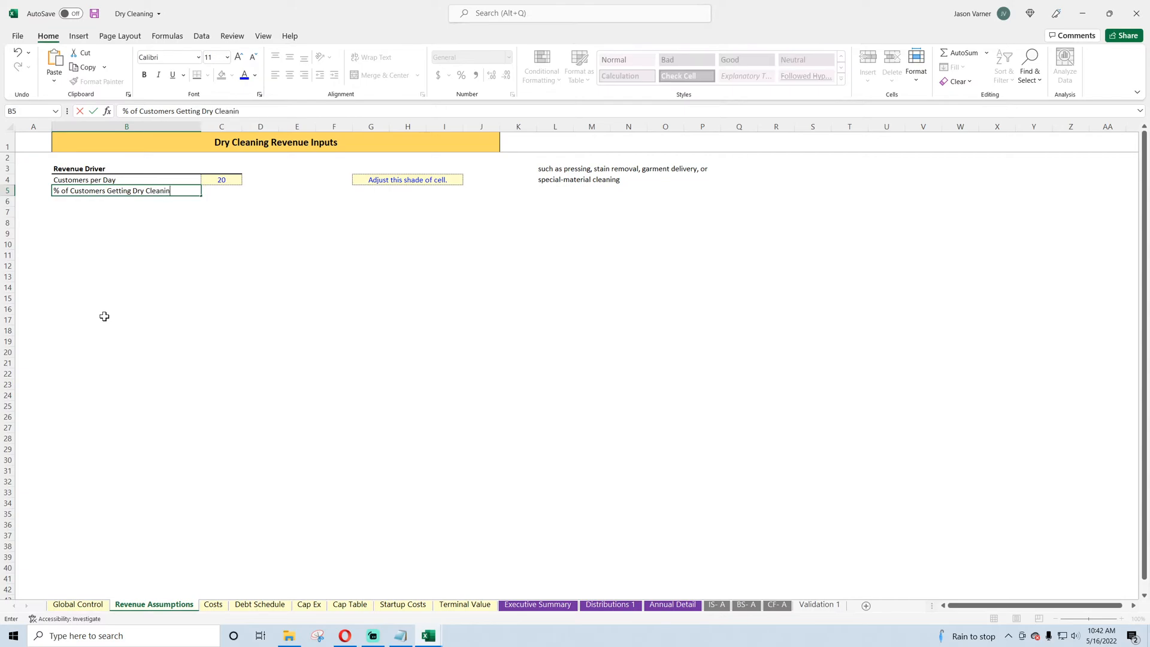
text(g)
key(Return)
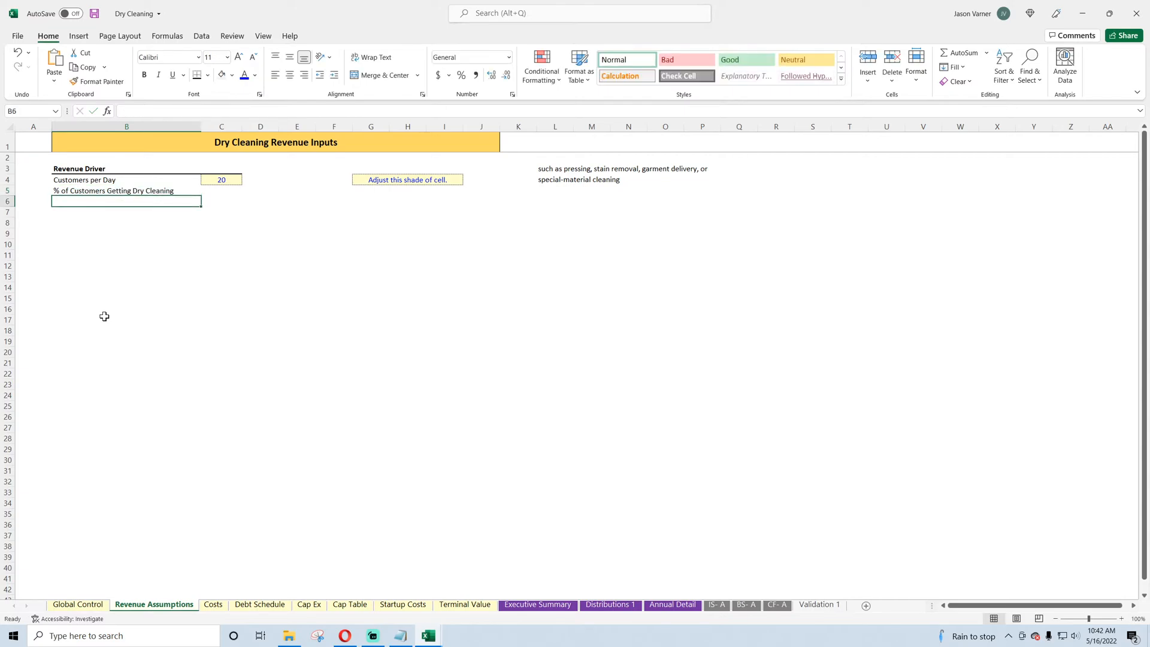
text(Average Pr)
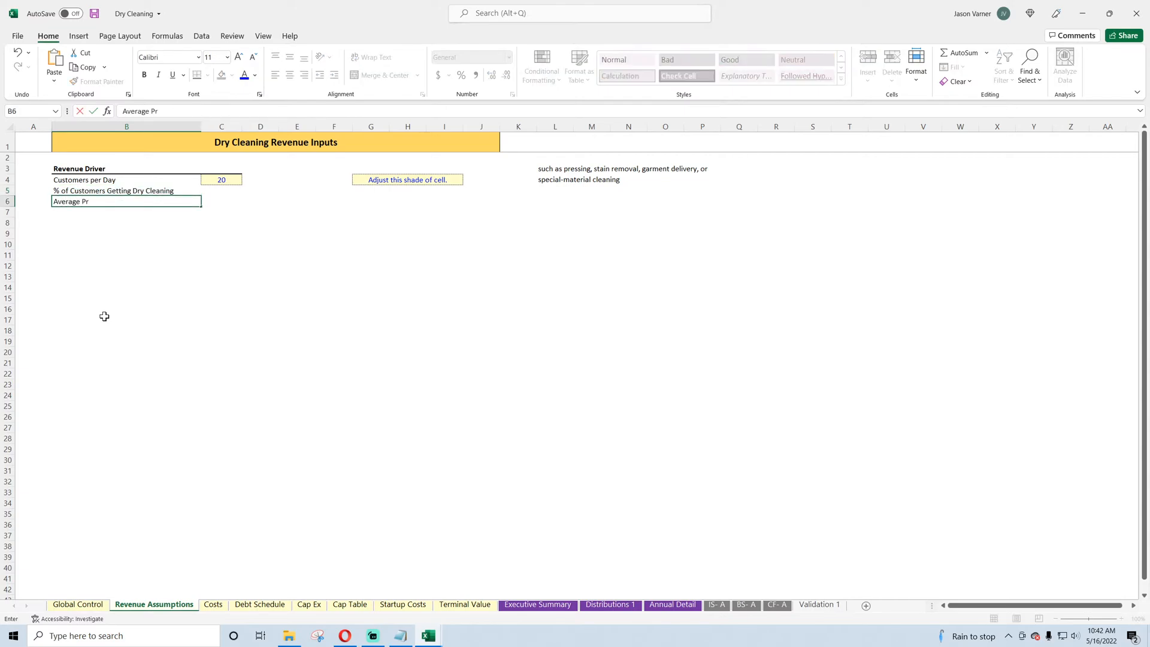
text(ice per Dry Cleaning)
key(Return)
drag(163, 190, 168, 201)
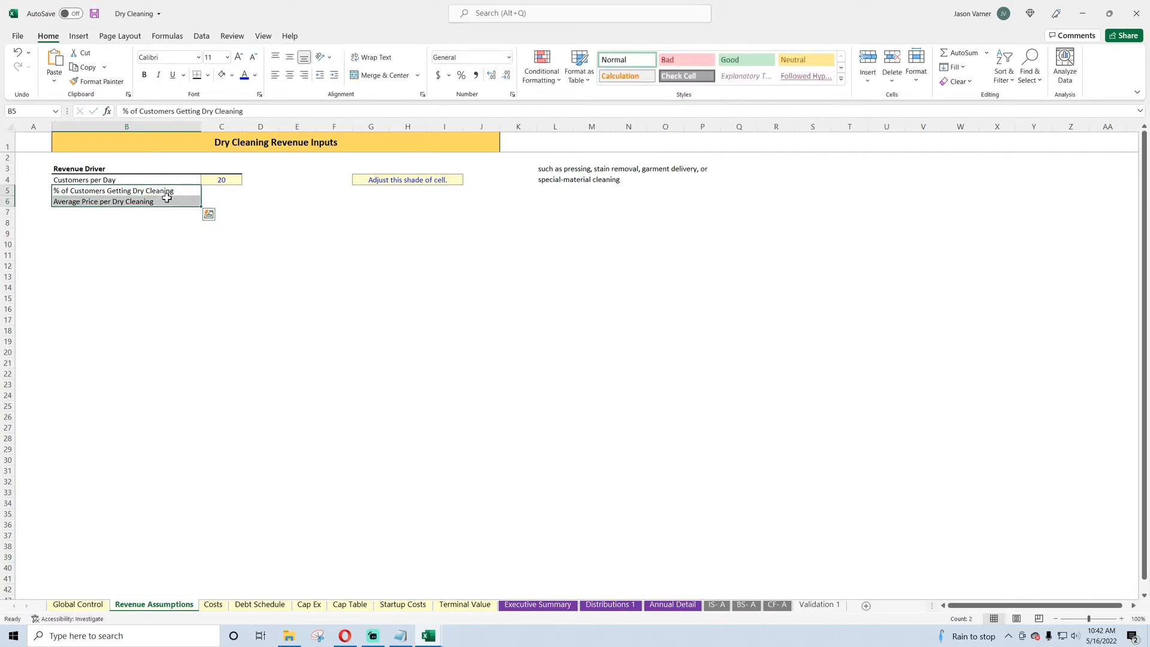
Step: Fill the C4 input cell down to C6, then format C5 as a percentage and set it to 90%
click(226, 181)
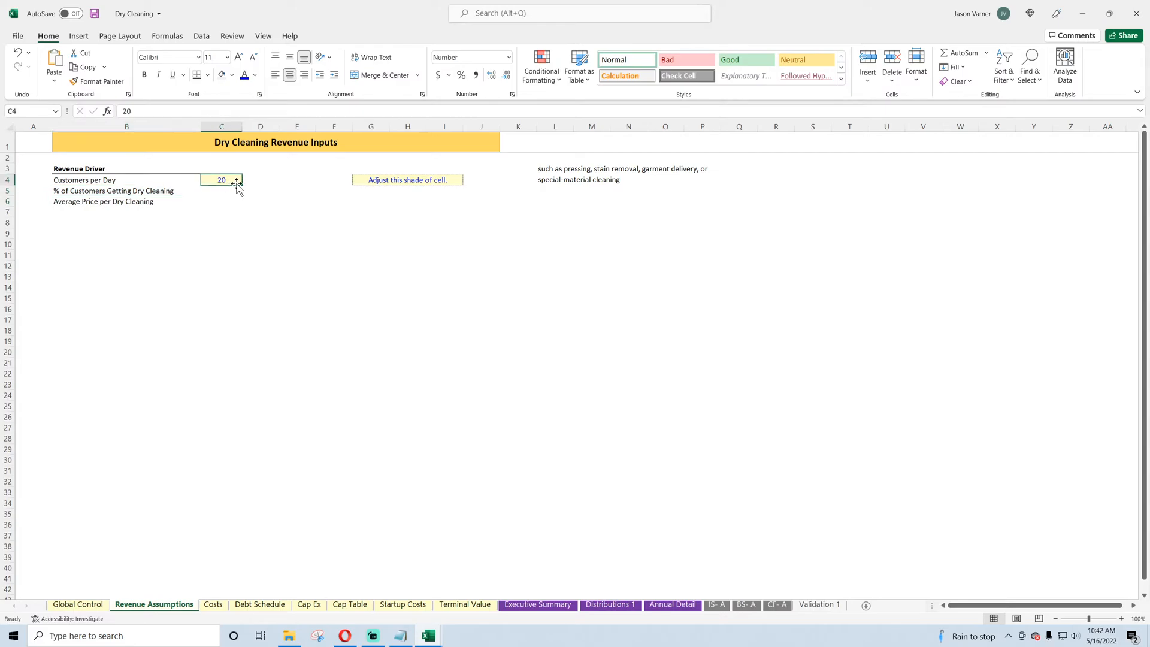
drag(242, 185, 244, 205)
click(232, 190)
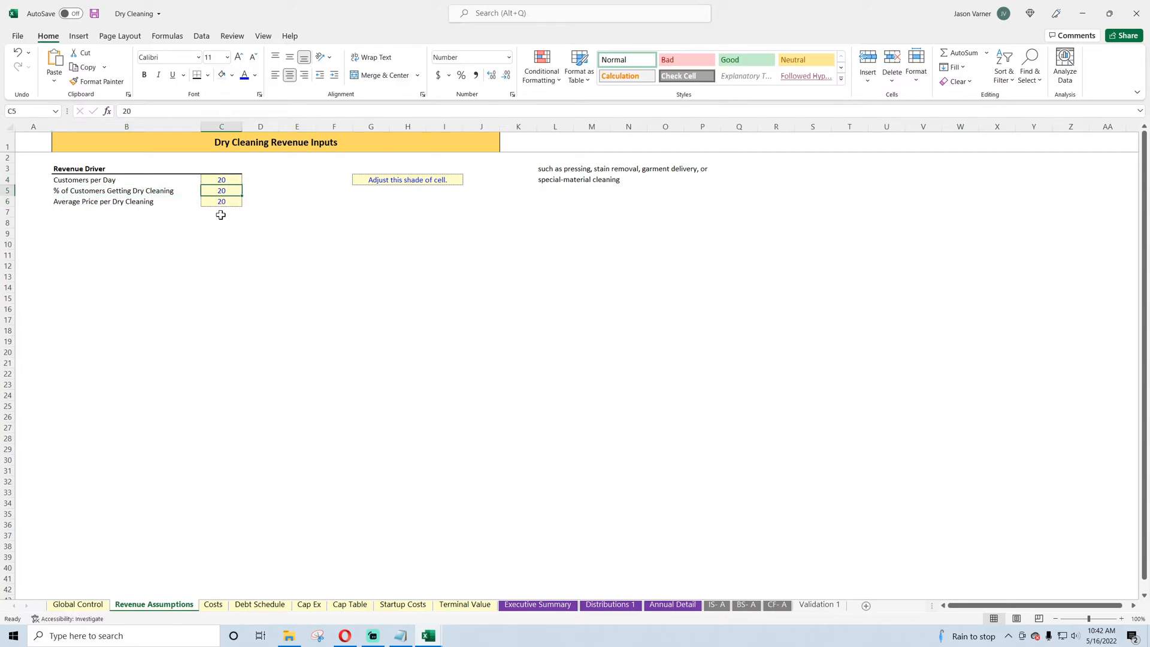
click(462, 77)
text(90)
key(Return)
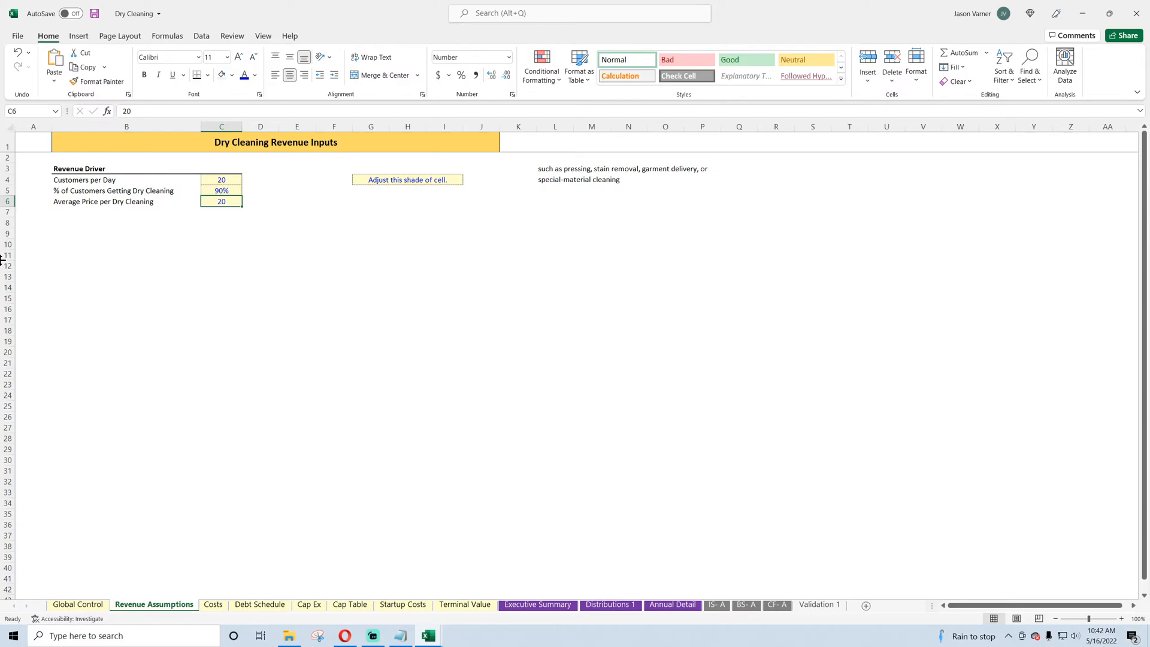
Step: Apply the accounting dollar format to Average Price per Dry Cleaning in C6 and set it to 18
click(437, 75)
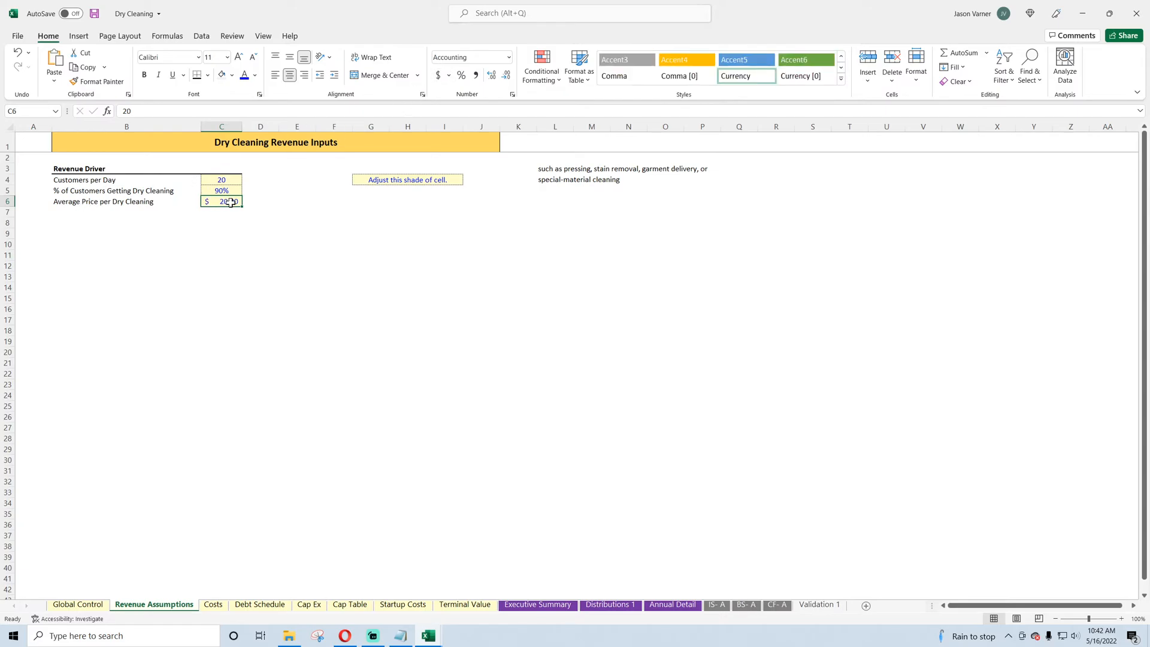
text(18)
key(Return)
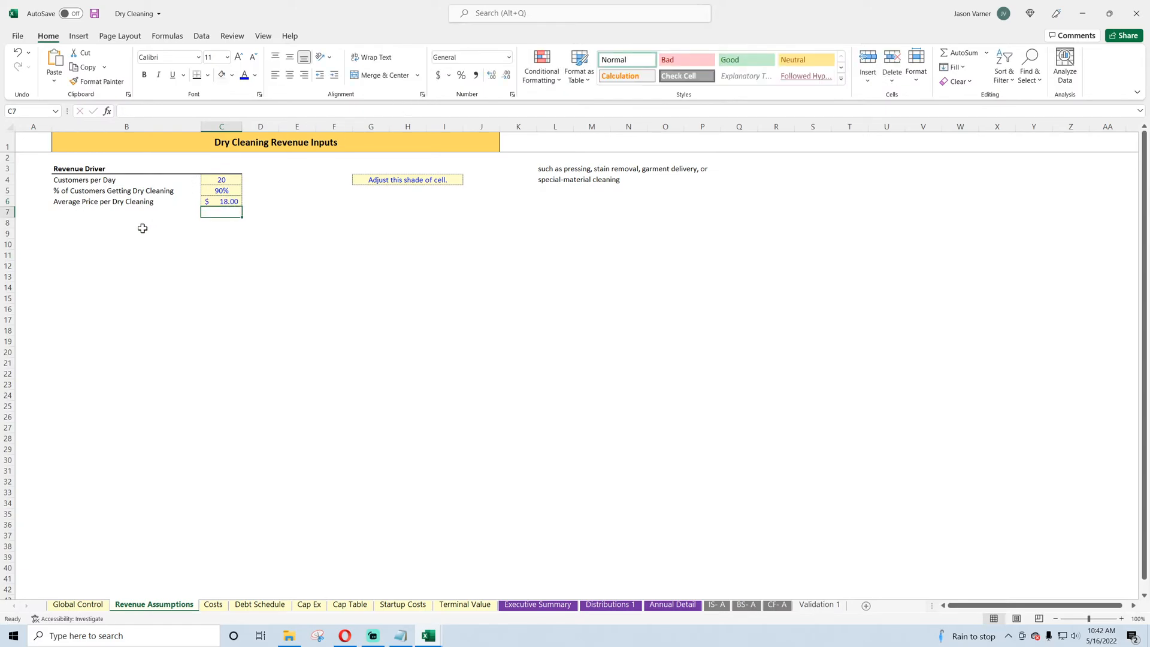
Step: Switch to the Opera browser, search for "cost of dry cleaning", and read the average prices in the ComfyLiving article
click(345, 636)
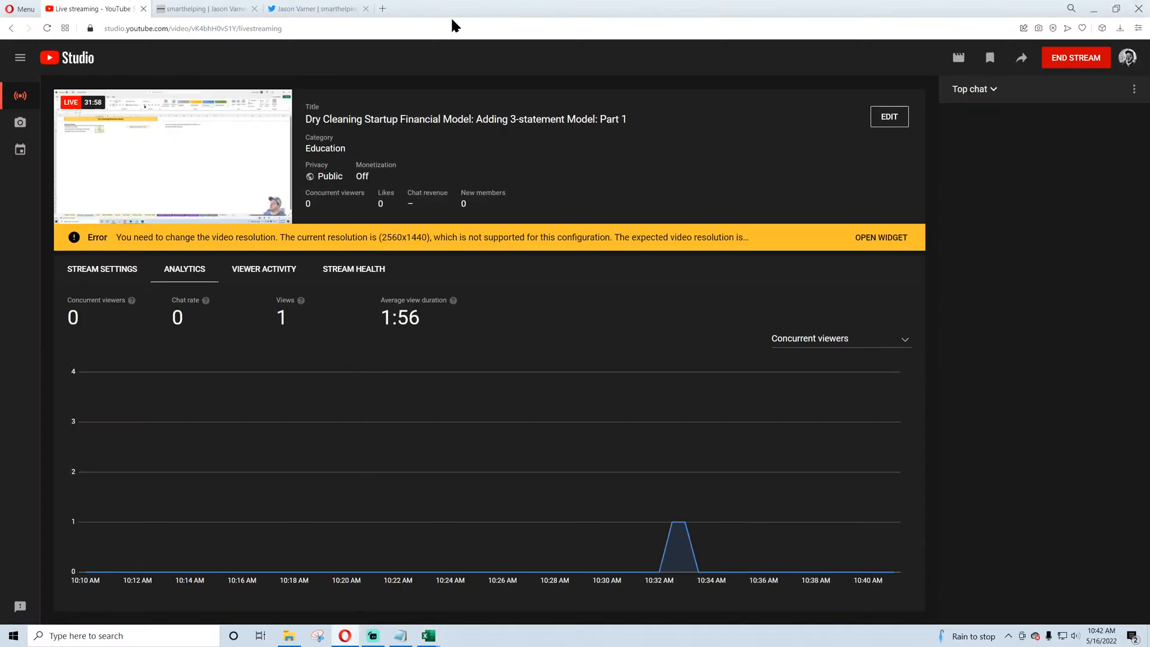
click(382, 8)
text(cost o)
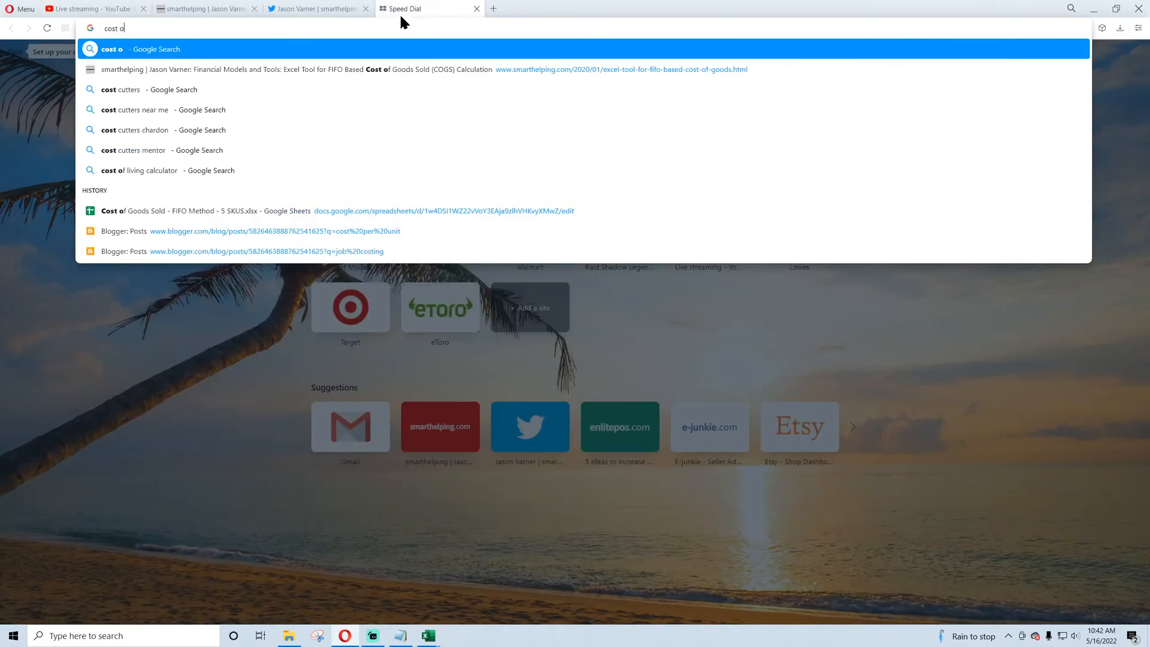
text(f dry cleaning)
key(Return)
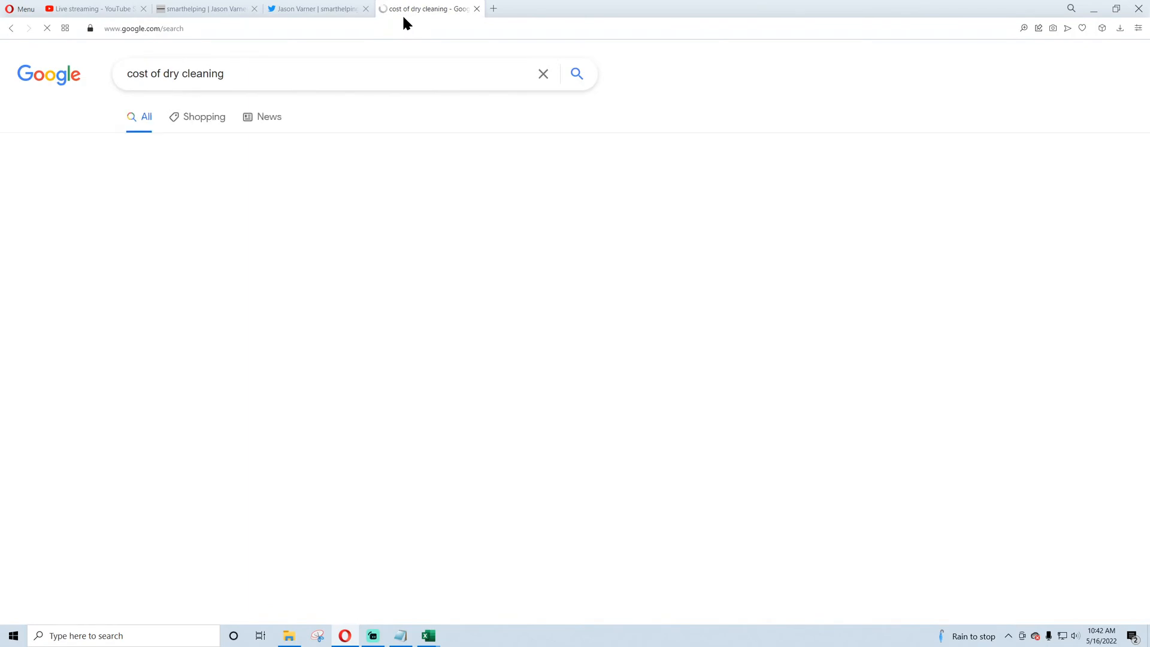
click(254, 195)
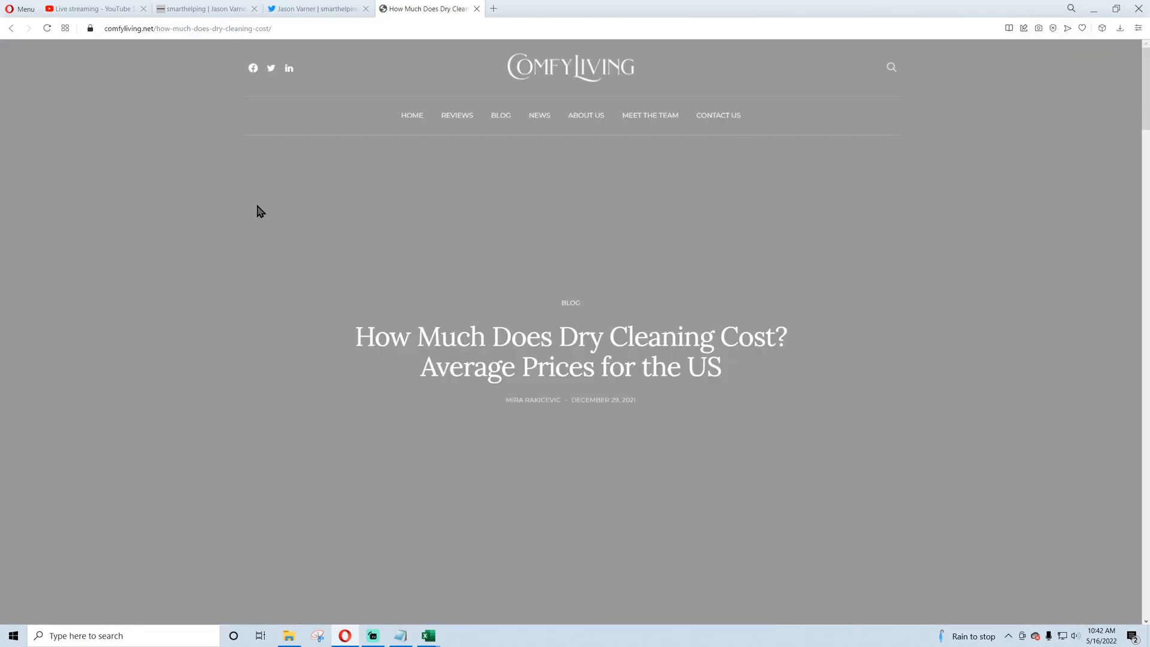
scroll(256, 276, down, 8)
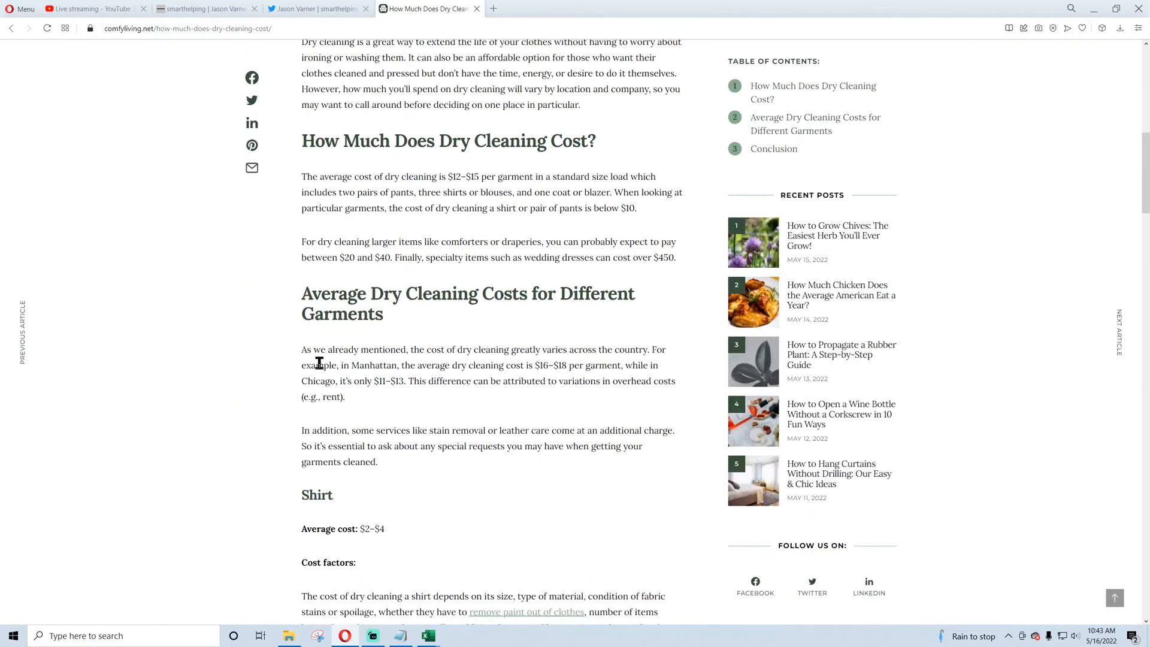
click(476, 9)
click(347, 636)
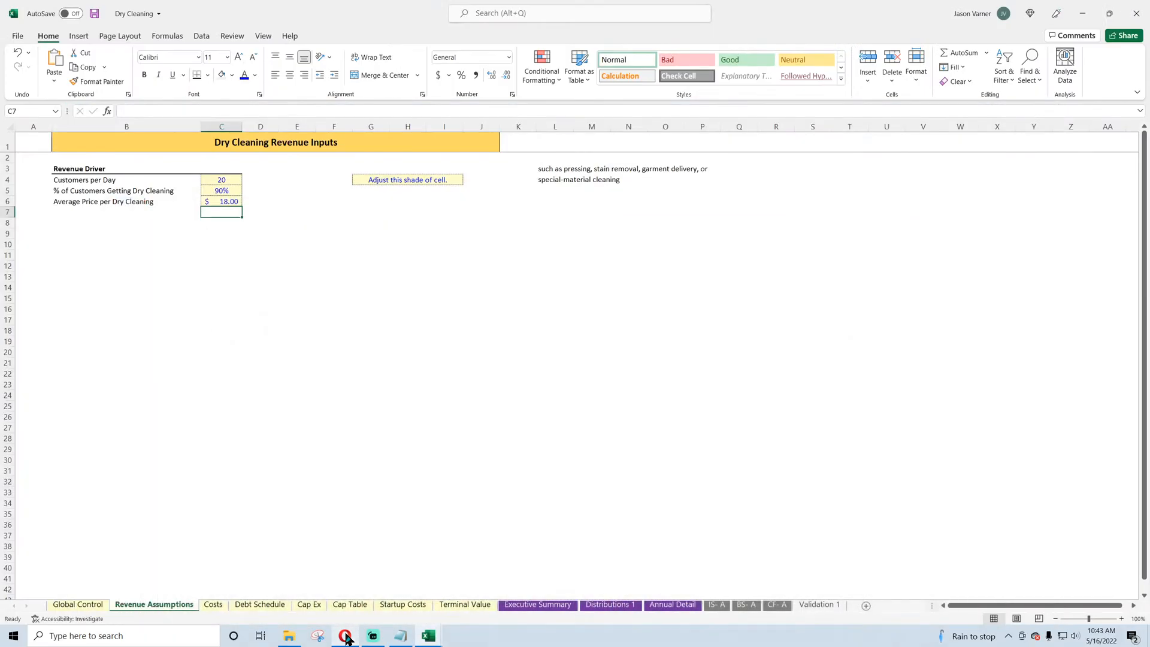
Step: Change the B6 label to "Average Total Price (account for possibility of multiple garments)"
click(326, 322)
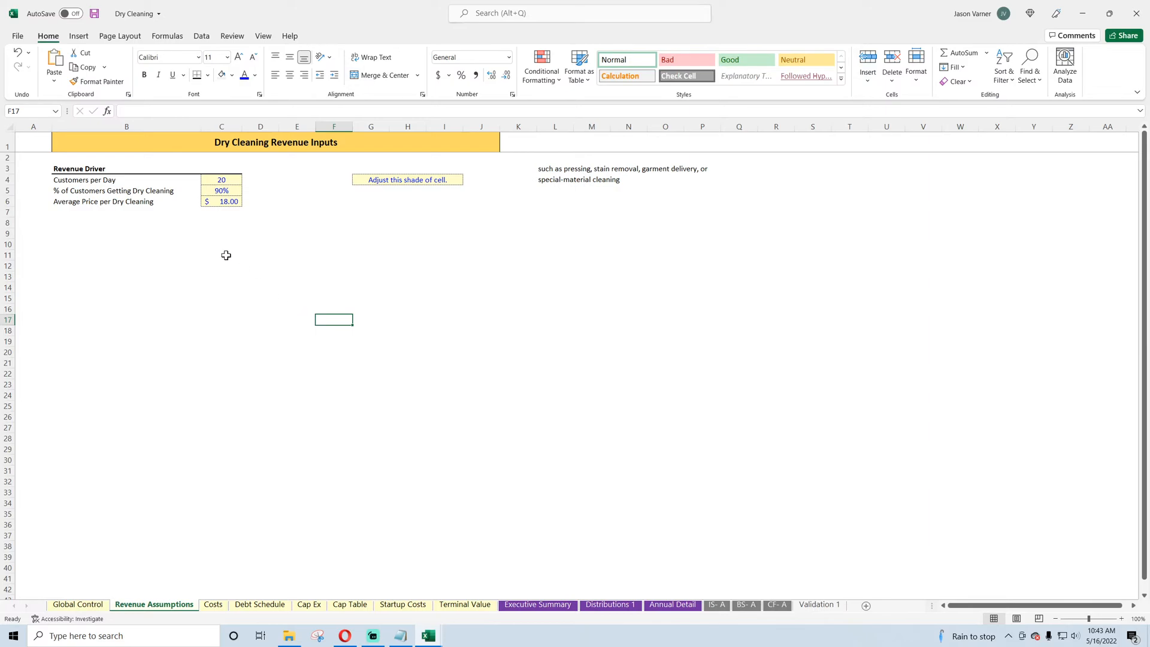
click(217, 202)
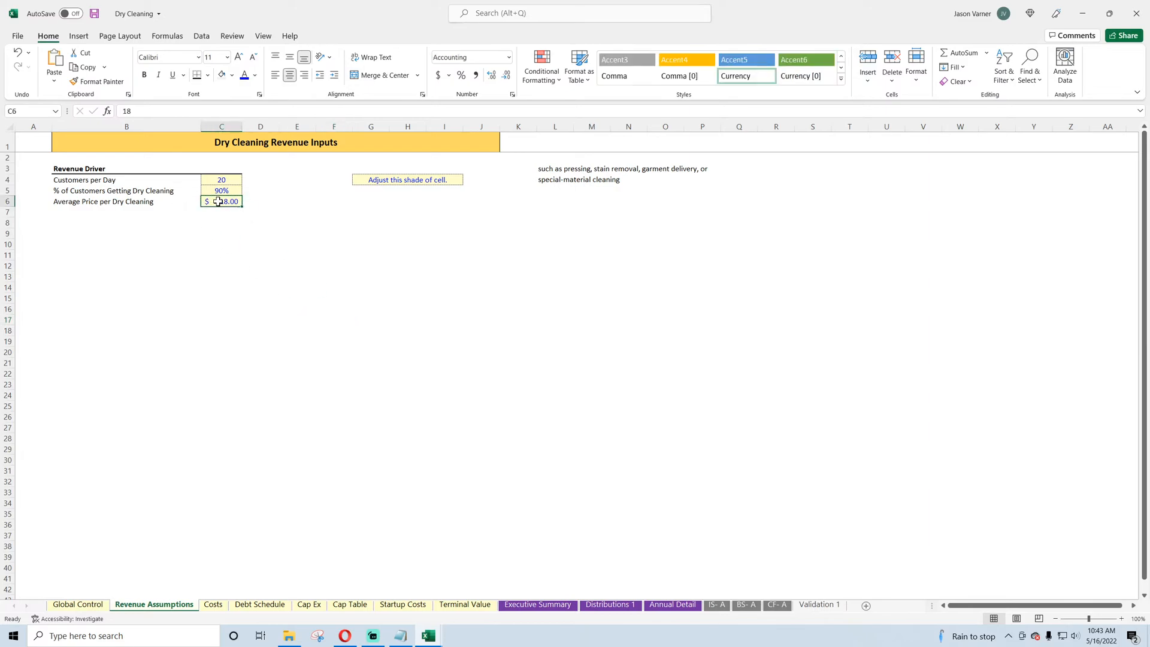
click(122, 202)
double_click(114, 202)
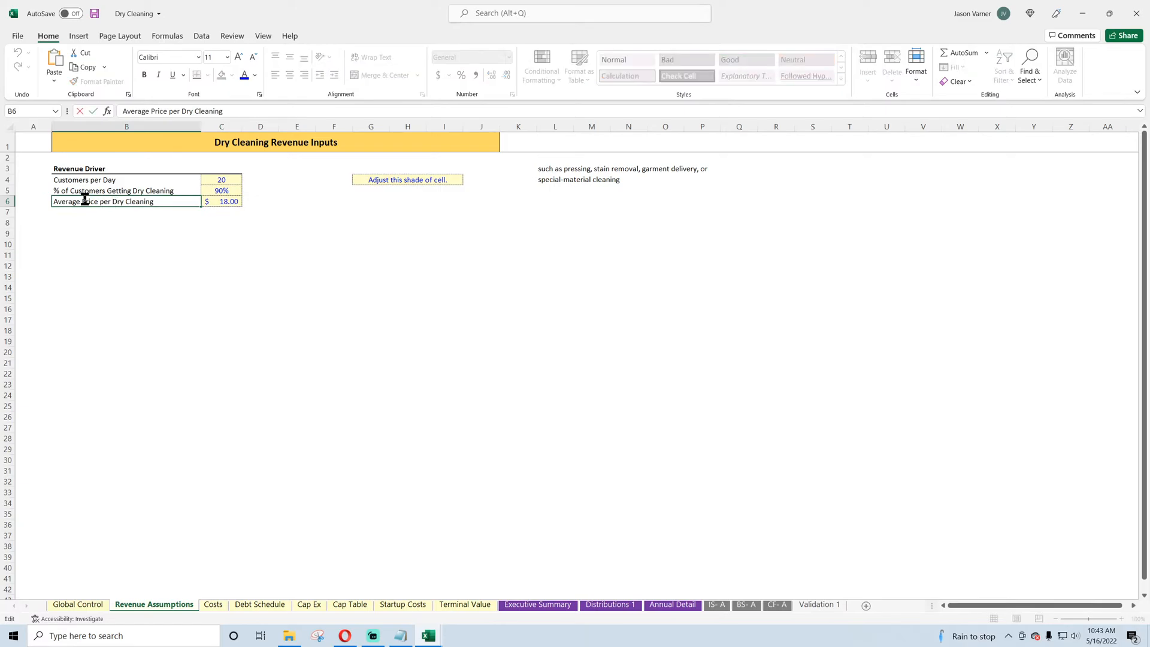
drag(82, 201, 155, 202)
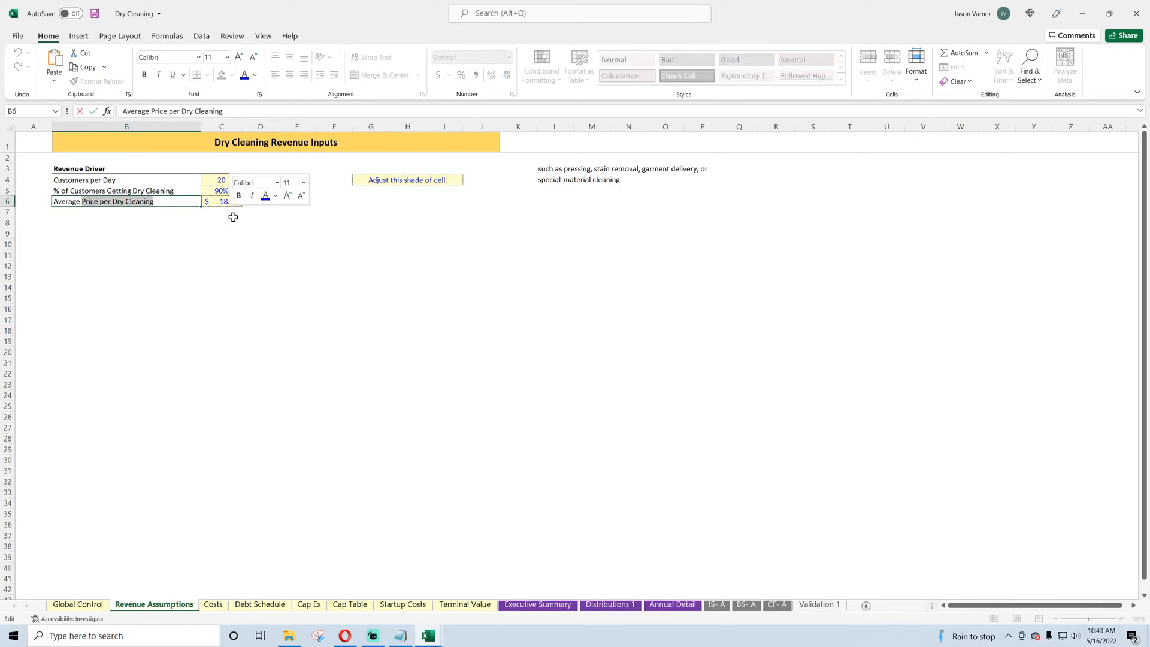
text(Total Price ()
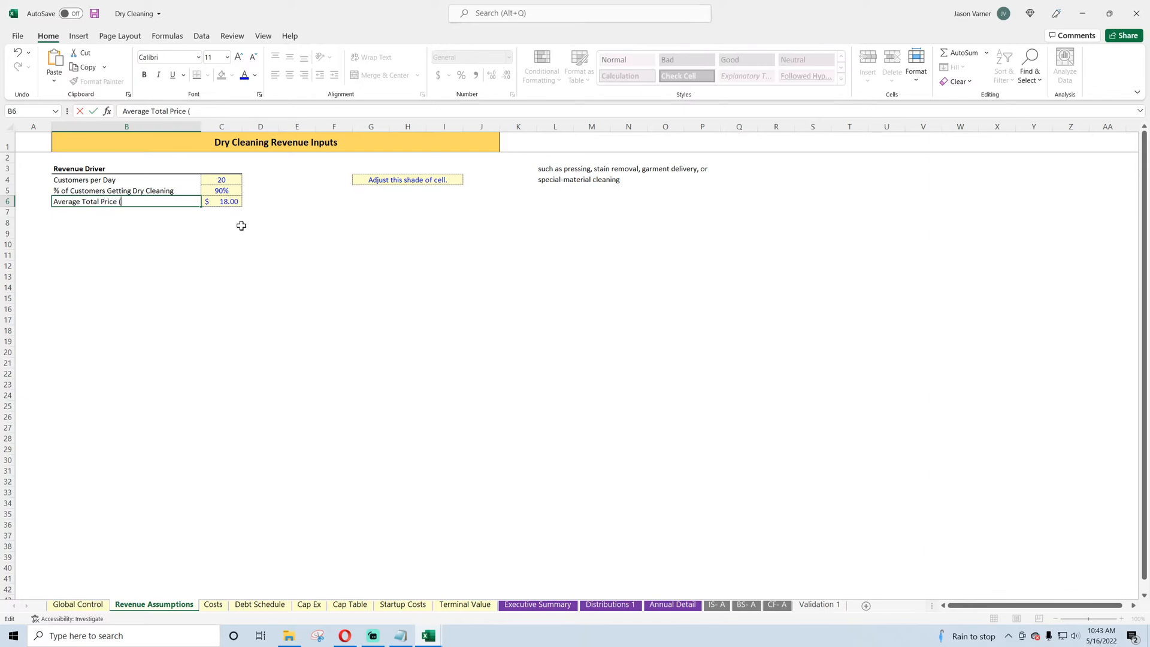
text(account for possibility)
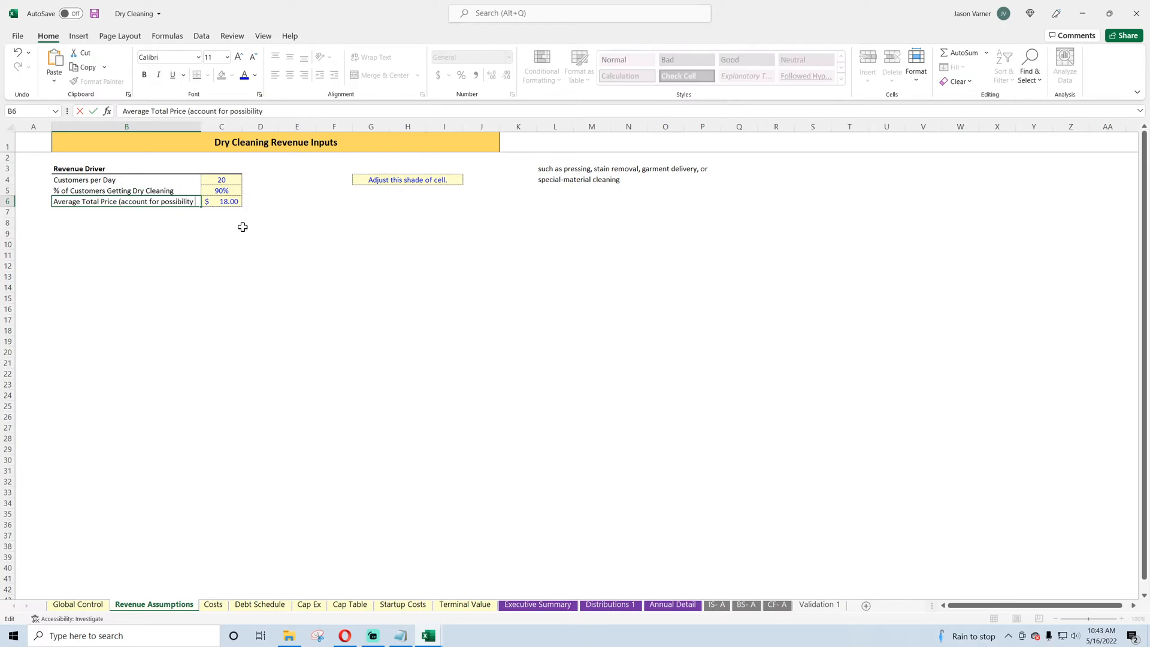
text( of multiple garments)
key(Return)
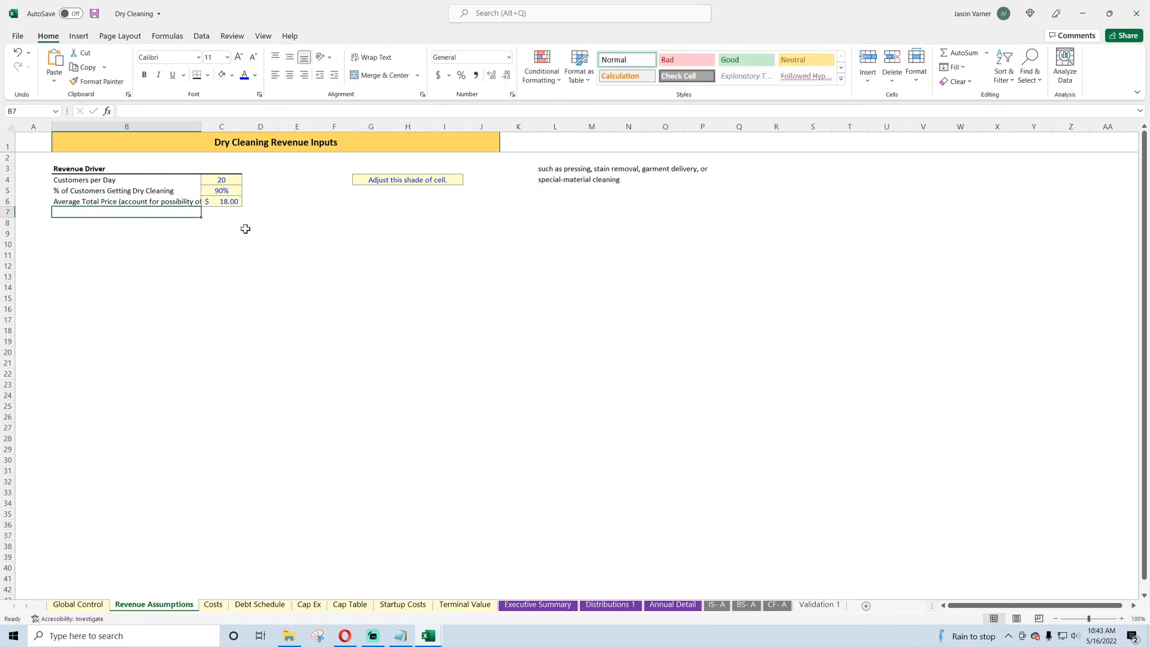
Step: Widen column B to fit the full price label and narrow the empty column A
drag(201, 127, 285, 124)
click(65, 121)
drag(51, 126, 28, 127)
click(147, 287)
Step: Apply the Currency format with a $ symbol and 2 decimal places to C6 and set the price to 35
click(290, 202)
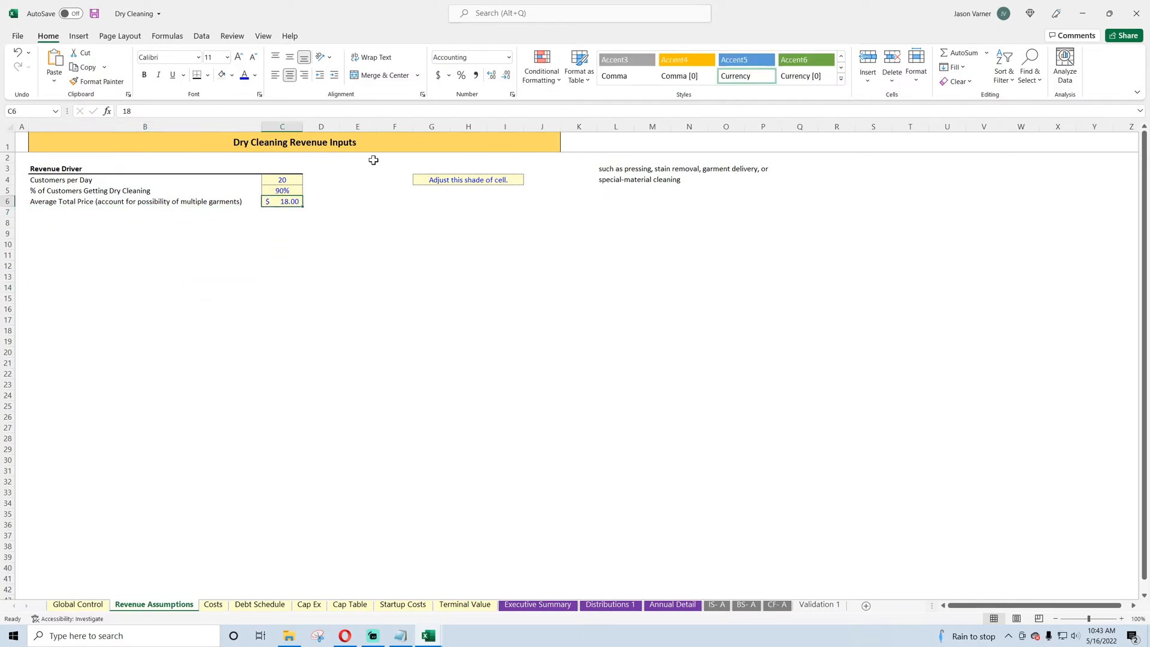
click(512, 94)
click(50, 408)
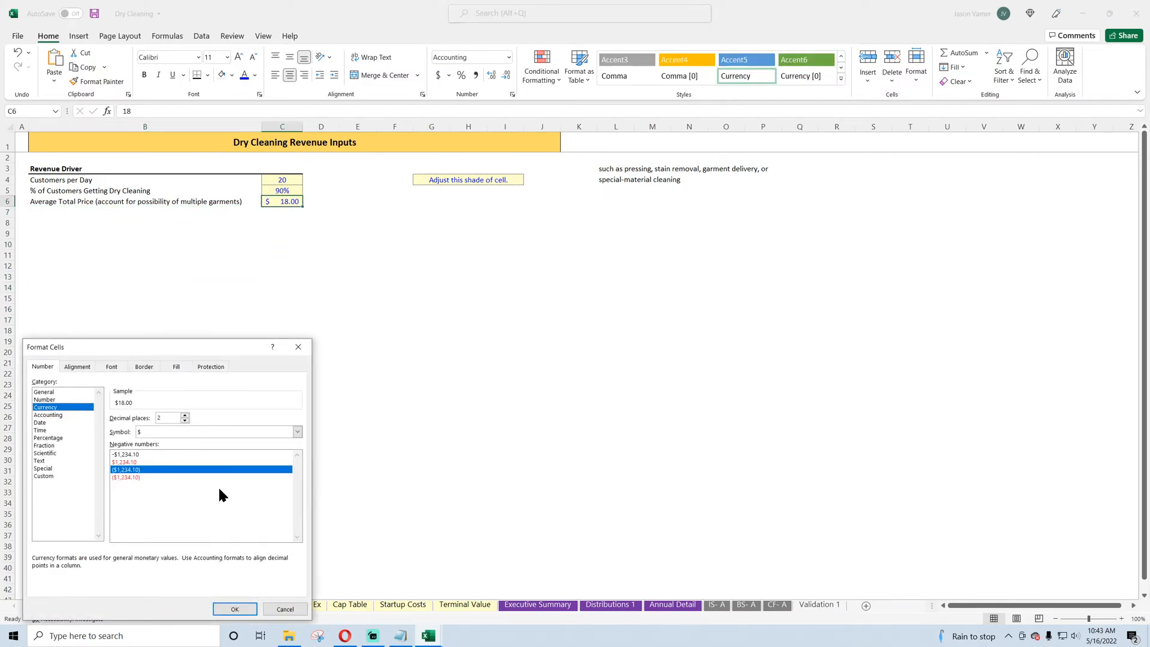
click(234, 608)
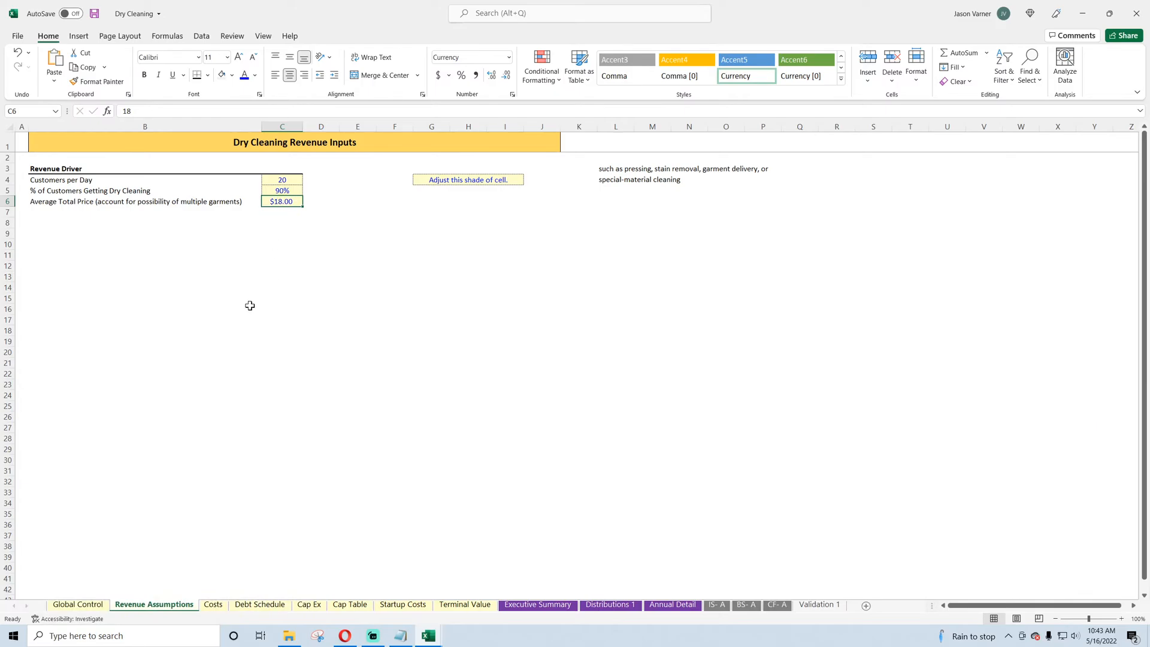
text(35)
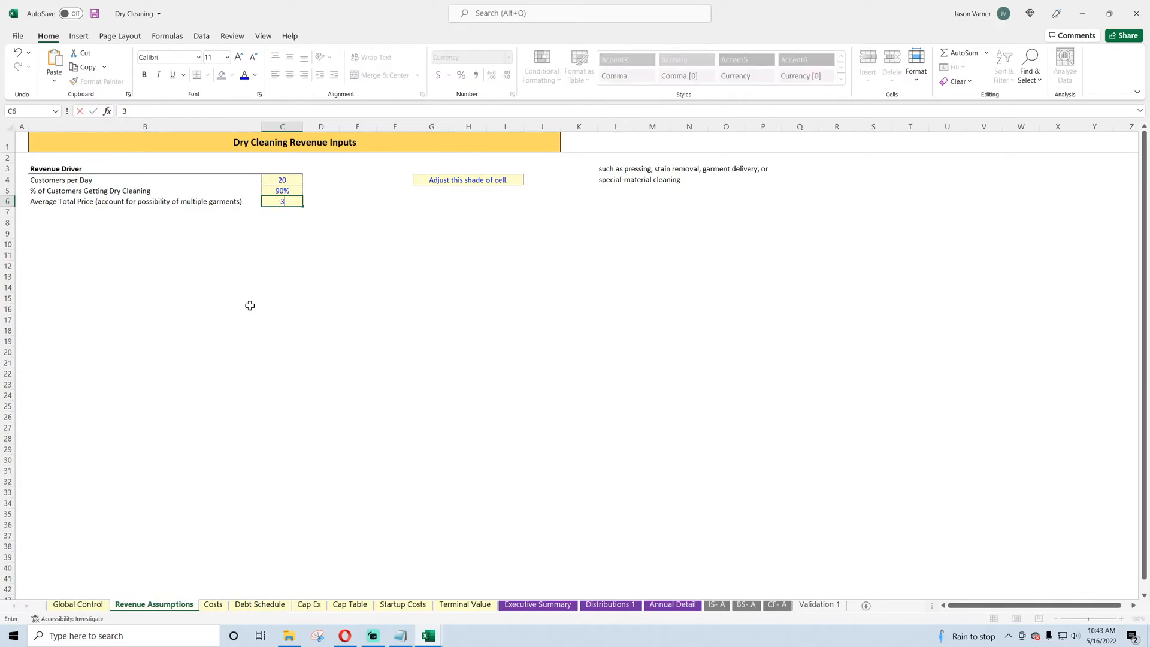
key(Return)
click(336, 255)
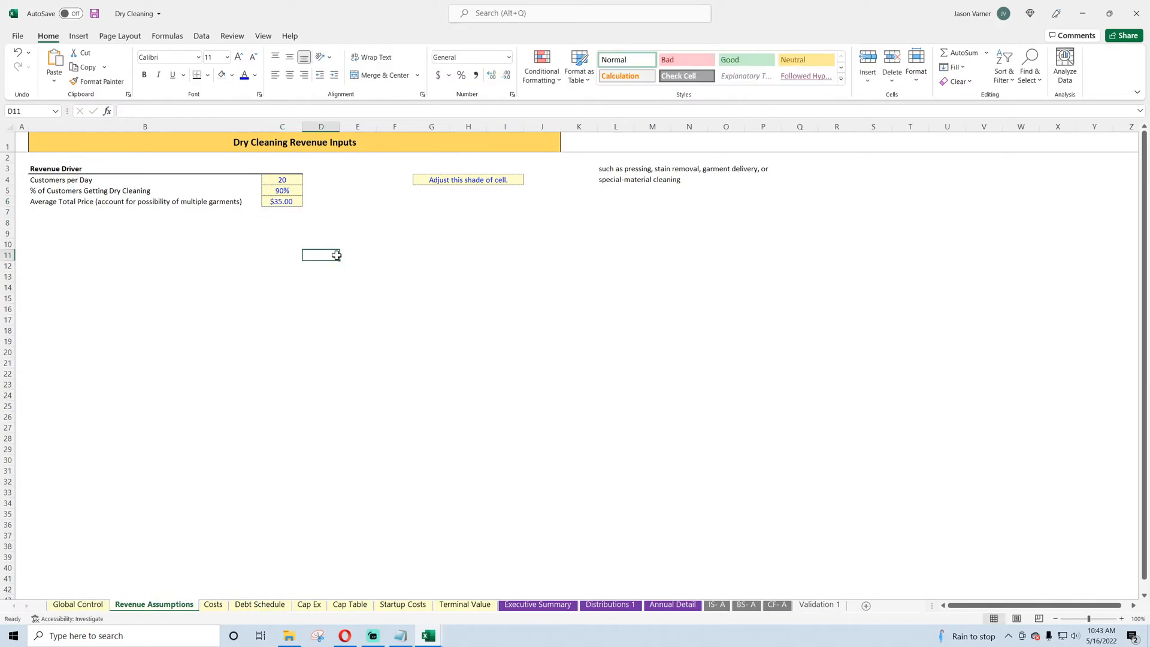
Step: Copy the "% of Customers Getting Dry Cleaning" label and input from B5:C5 into rows 8, 9, 10 and 11
click(289, 191)
click(288, 202)
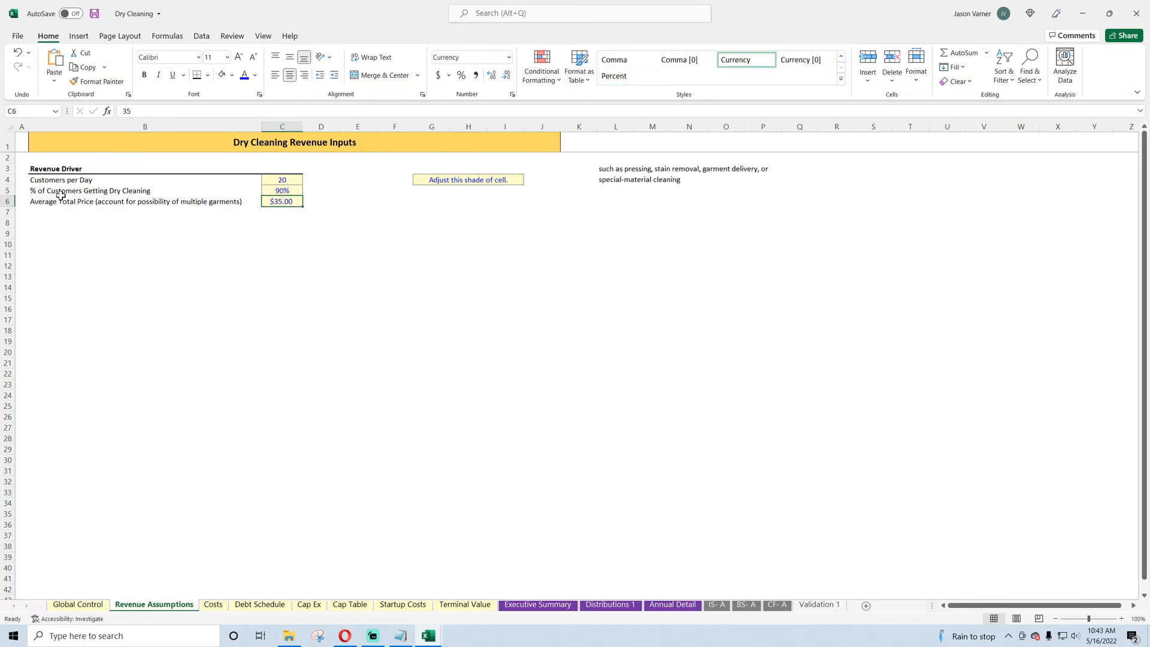
drag(62, 192, 287, 188)
drag(286, 188, 283, 188)
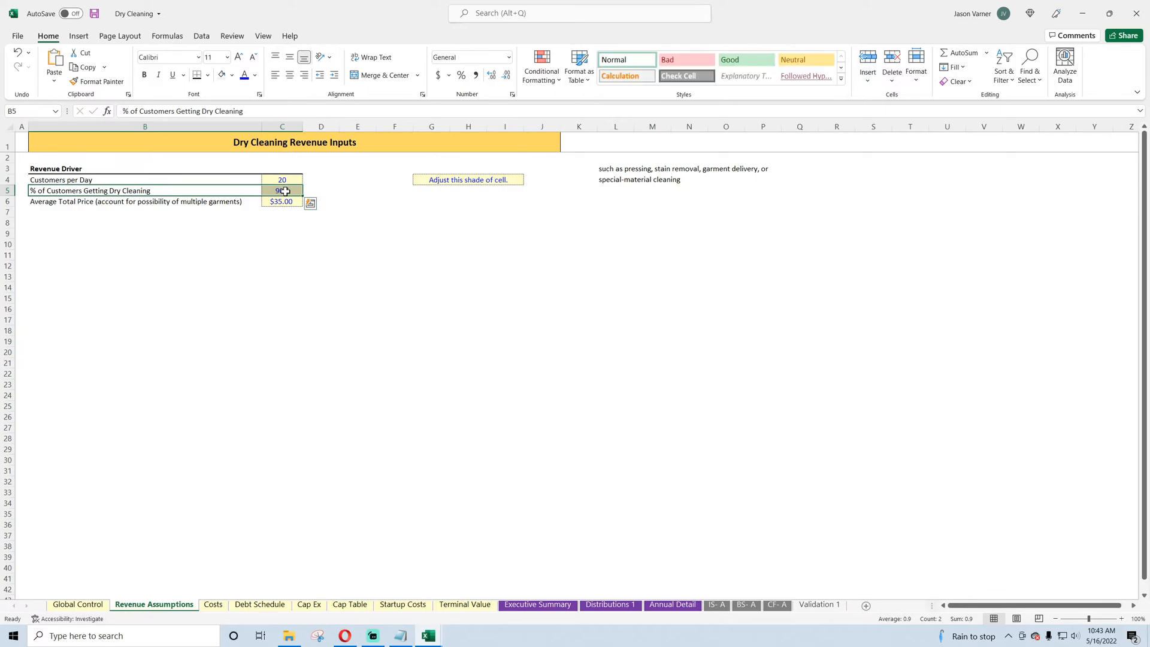
right_click(287, 190)
click(302, 214)
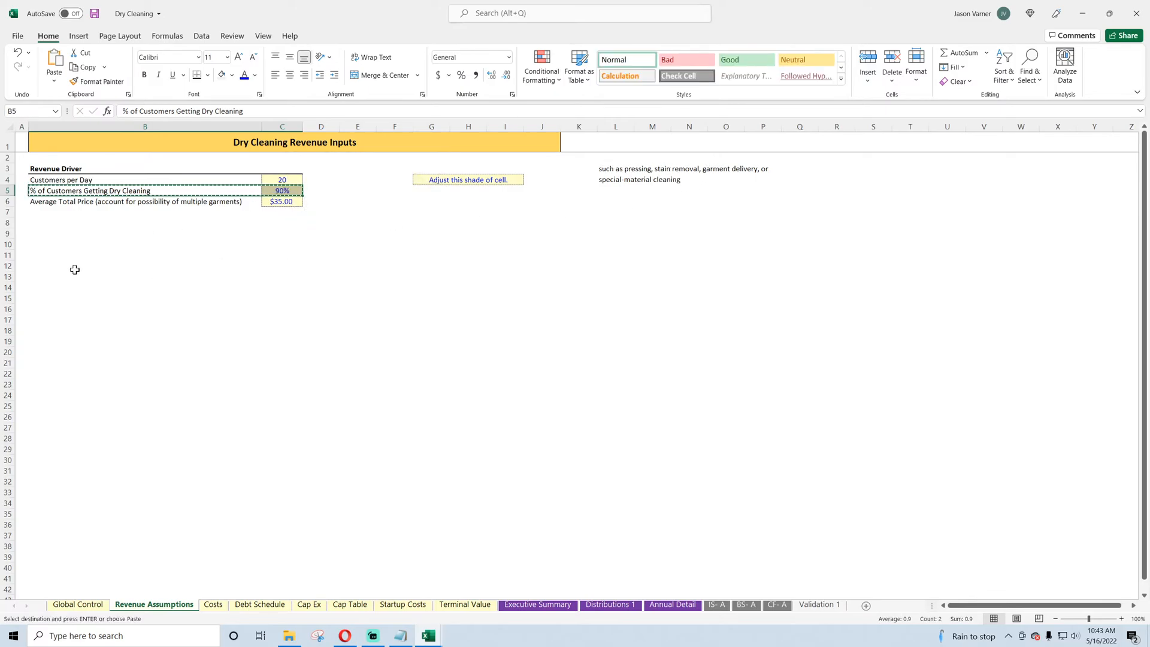
click(60, 221)
key(ctrl+v)
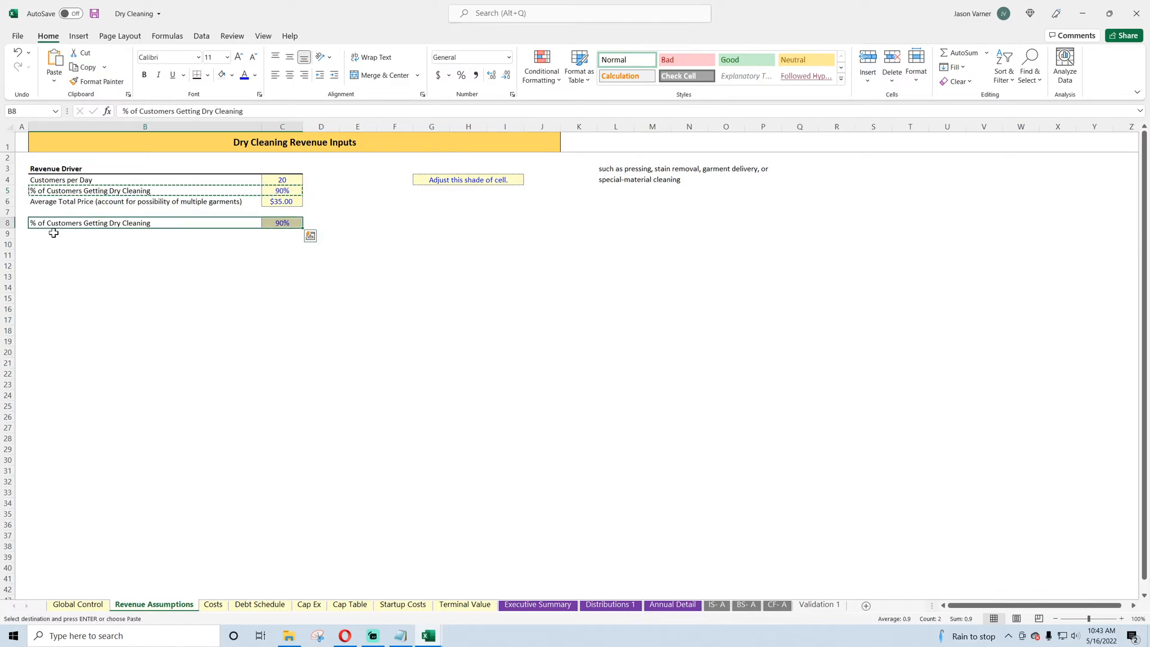
click(52, 234)
key(ctrl+v)
click(51, 245)
key(ctrl+v)
click(51, 255)
key(ctrl+v)
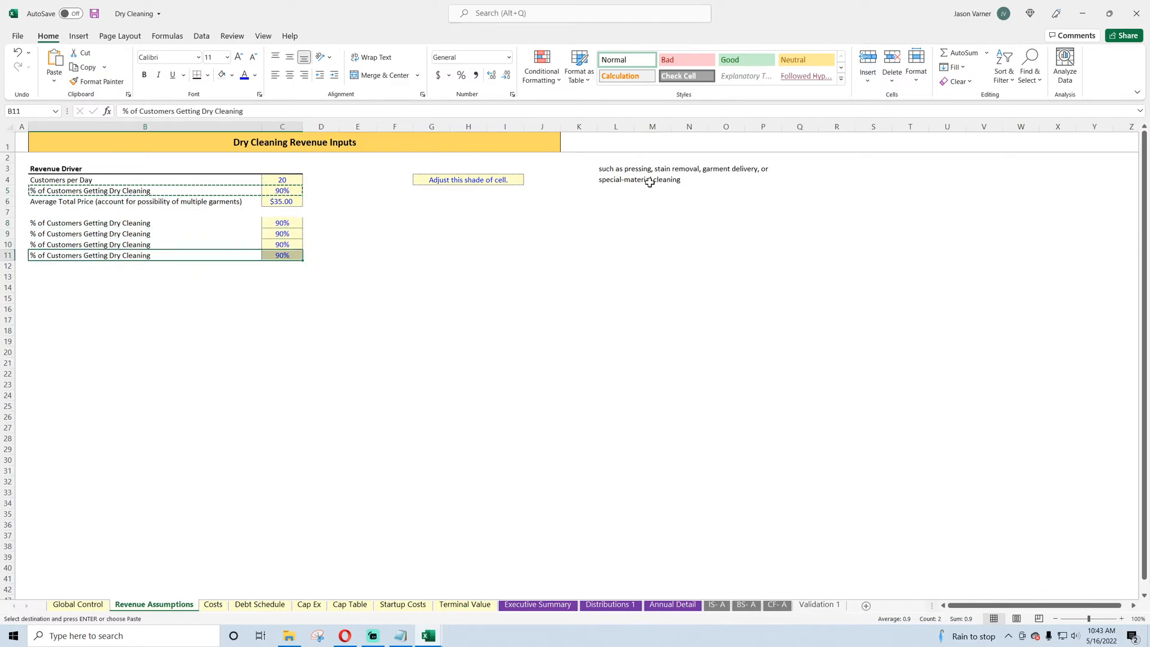
Step: Change the B8 label to "% of Customers Getting Pressing" and B9 to "% of Customers Getting Stain Removal"
click(649, 179)
double_click(113, 222)
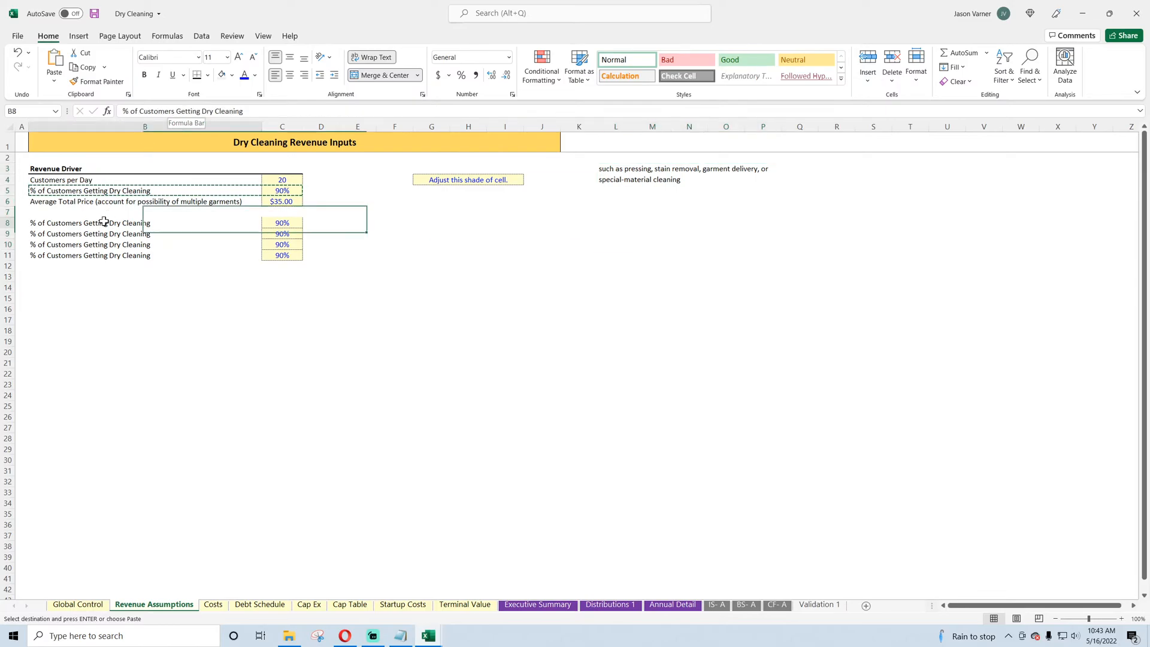
drag(109, 222, 217, 233)
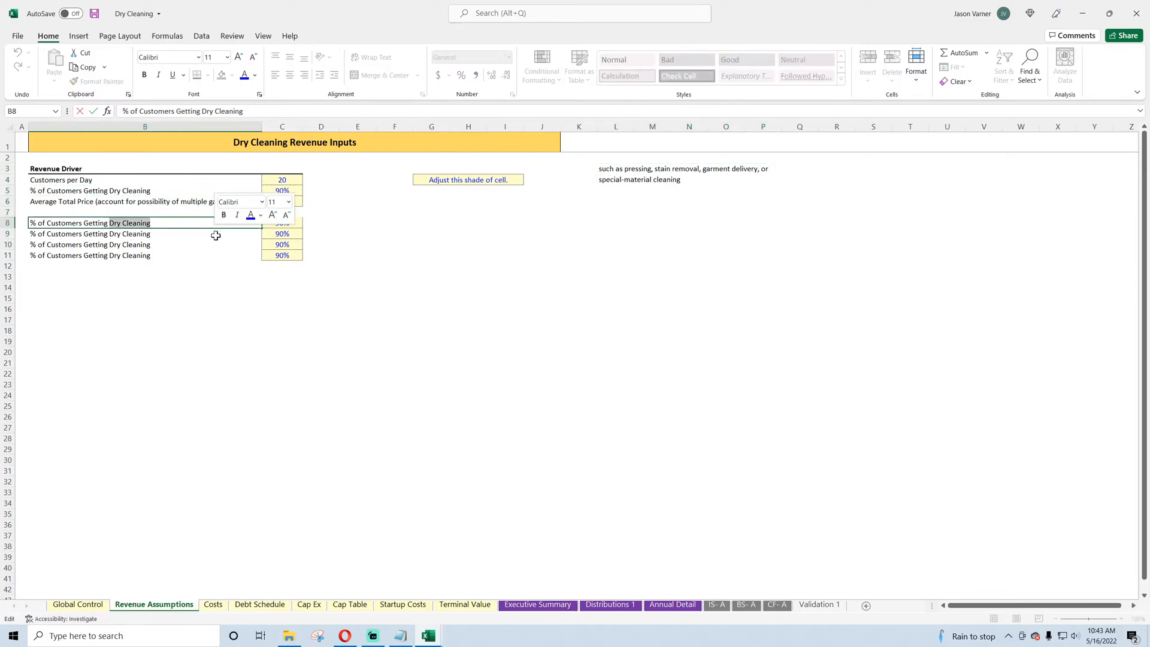
text(Pressing)
key(Return)
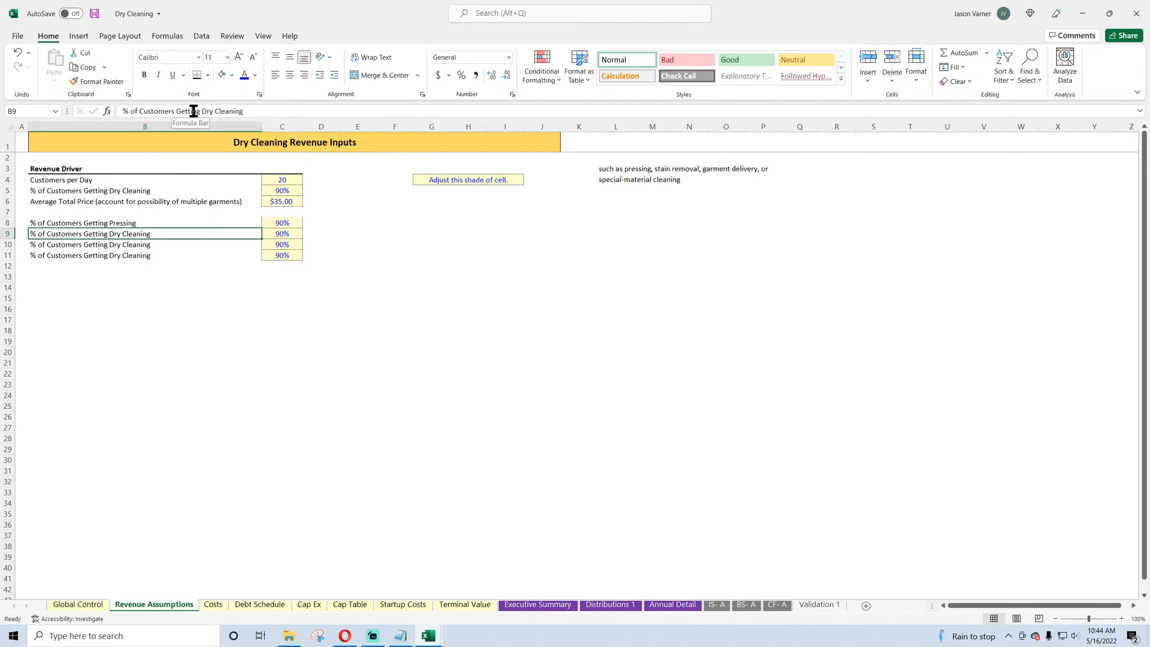
drag(202, 112, 403, 117)
text(Ssta)
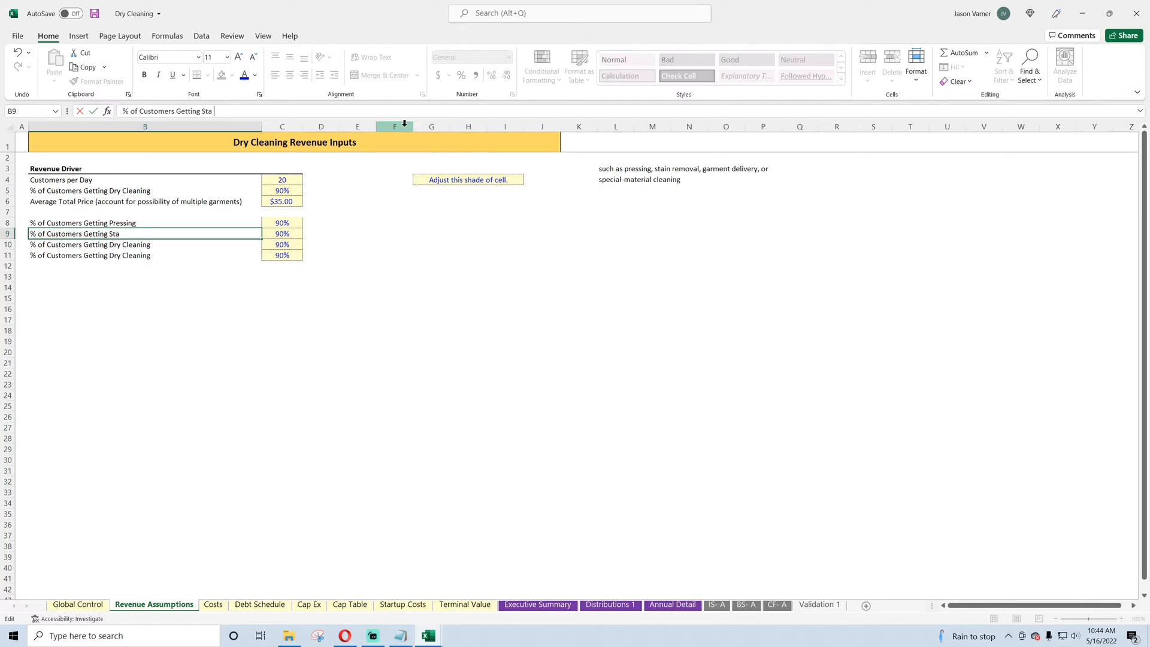
text(in Removal)
key(Return)
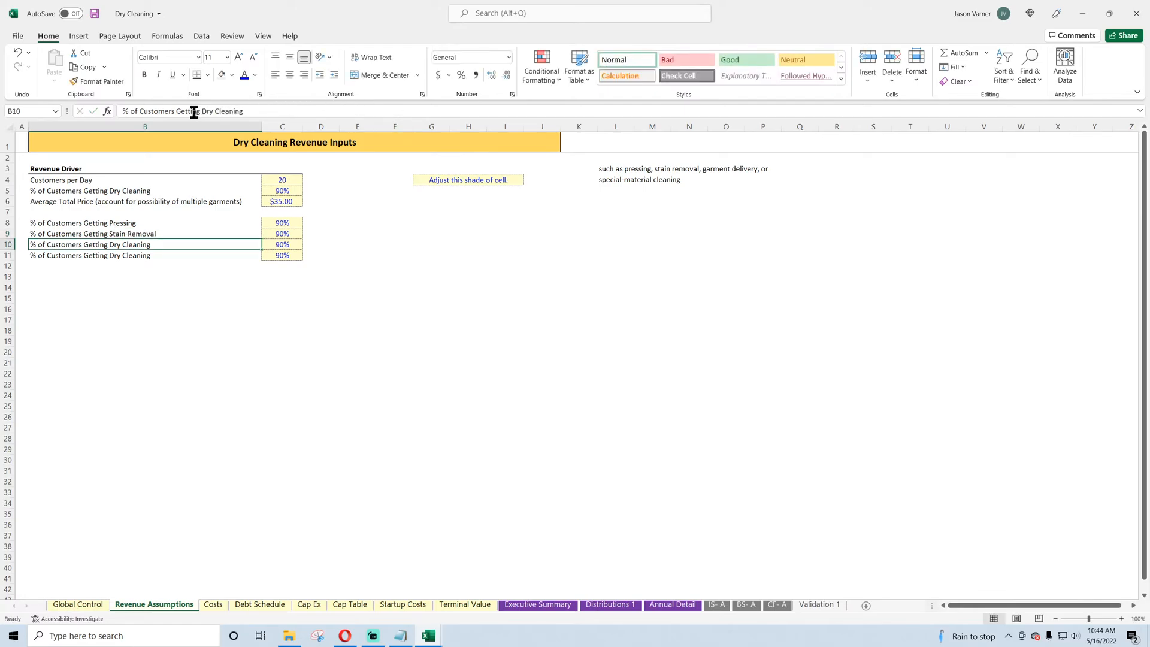
Step: Change the B10 label to "% of Customers Getting Garmet Delivery" and B11 to "% of Customers Getting Special-Material Cleaning"
drag(207, 111, 336, 115)
text(G)
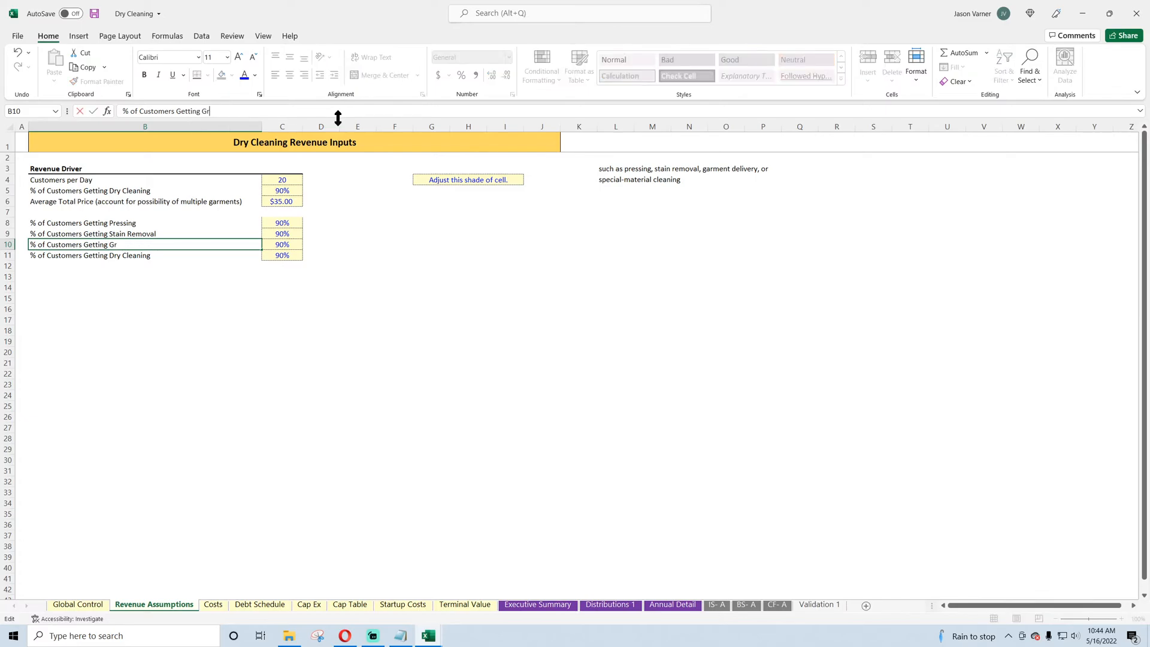
text(armet Delivery)
key(Return)
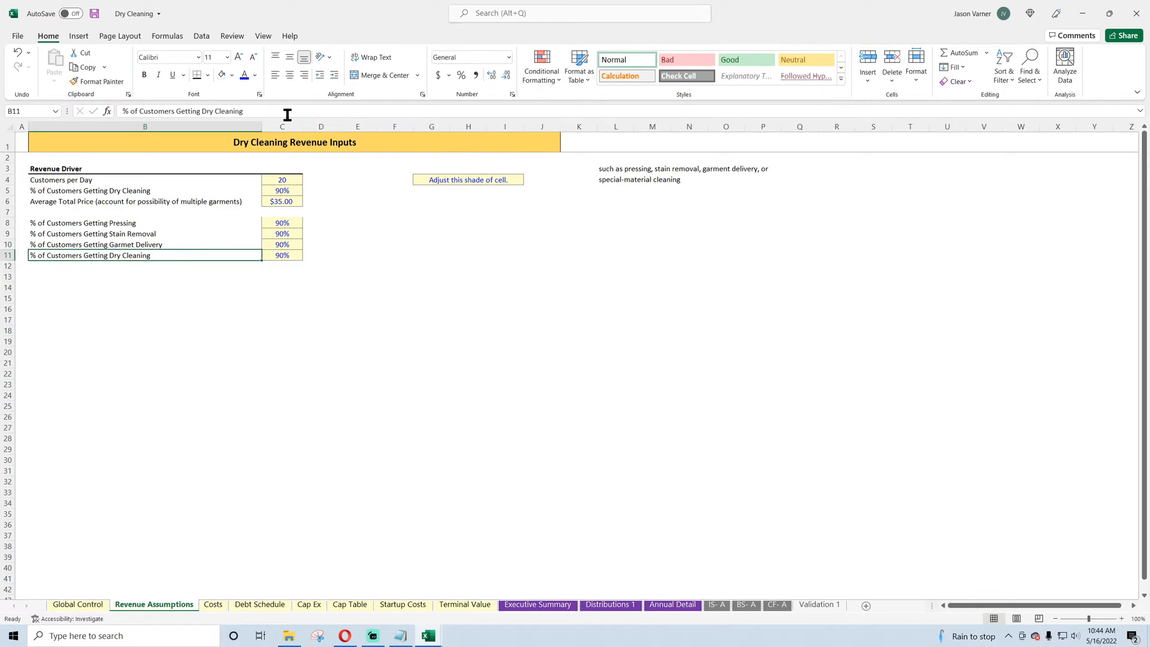
drag(201, 111, 346, 112)
text(Special-Mat)
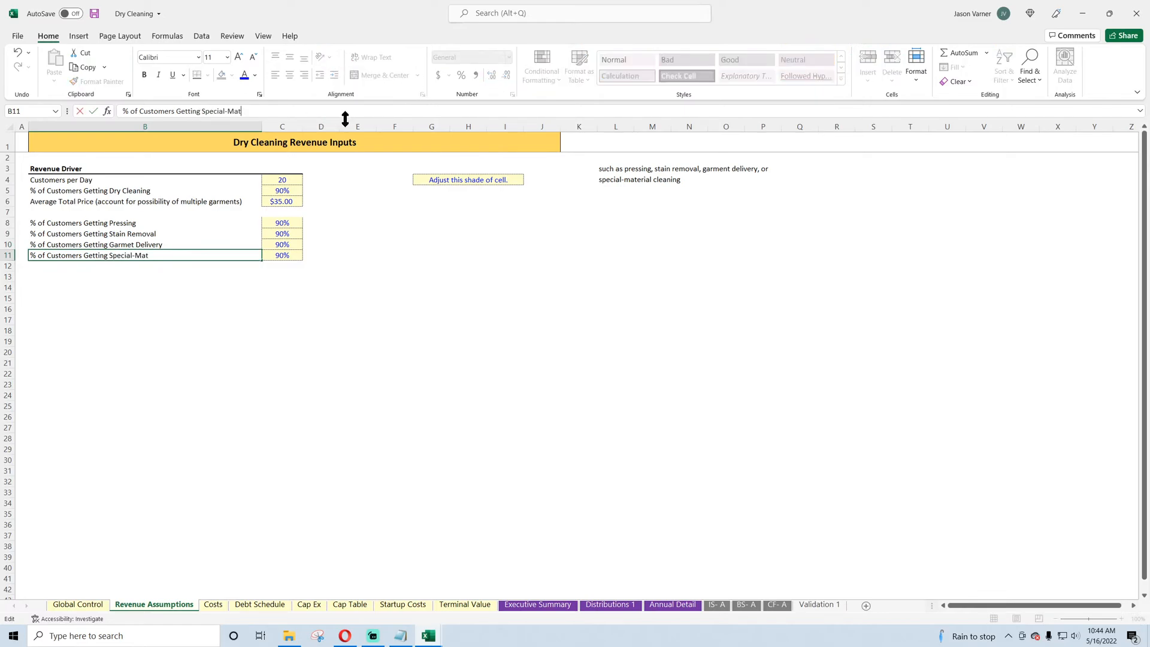
text(ing)
key(Return)
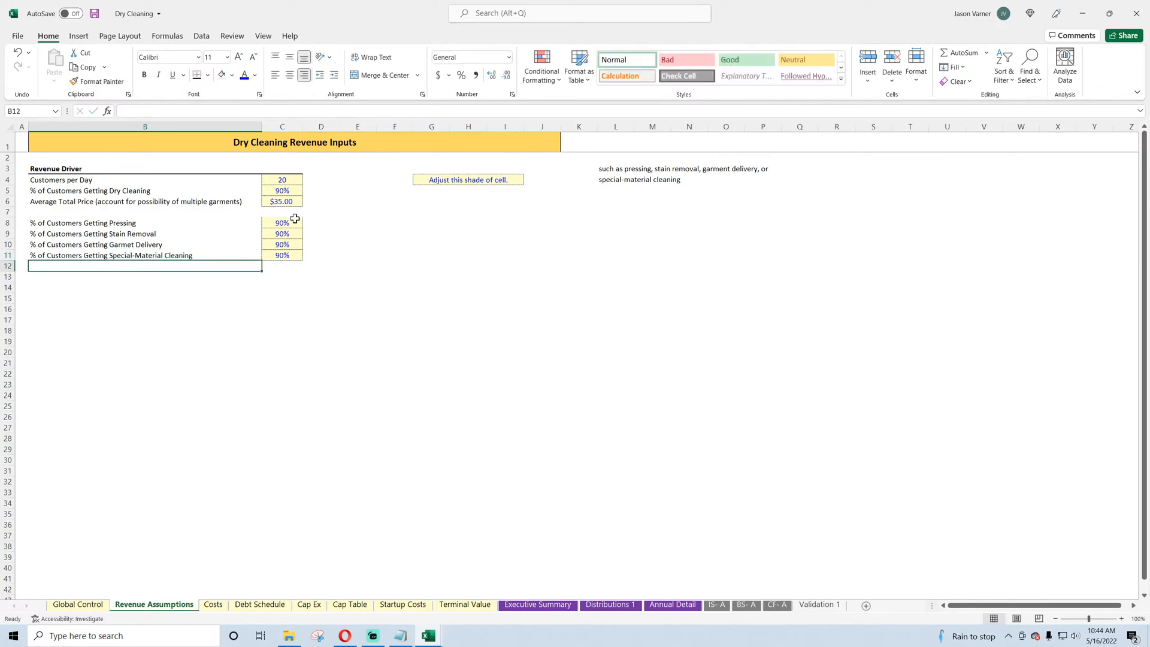
Step: Apply borders around every percentage input cell in C8:C11
drag(294, 220, 287, 255)
click(208, 75)
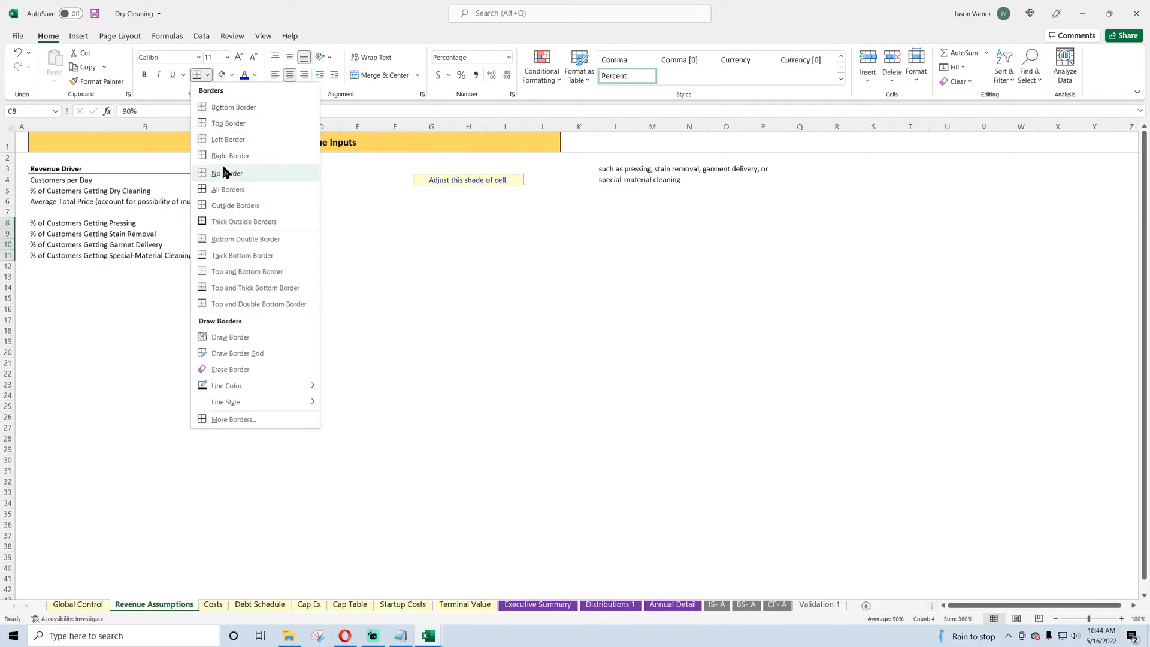
click(222, 169)
click(393, 267)
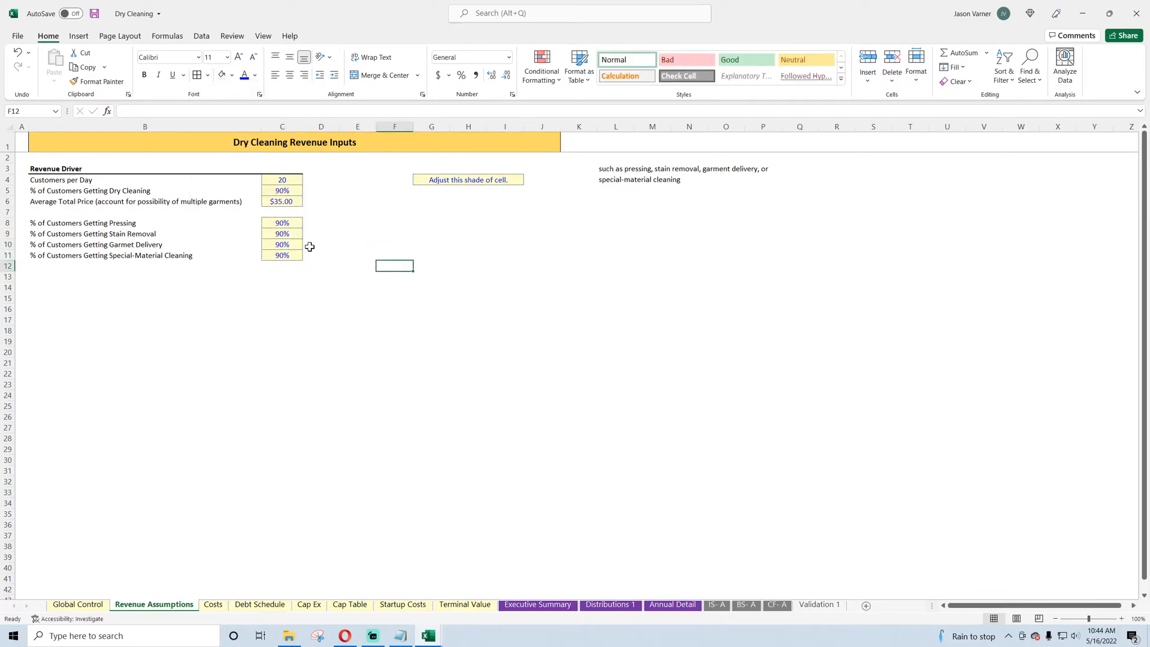
click(130, 223)
click(283, 221)
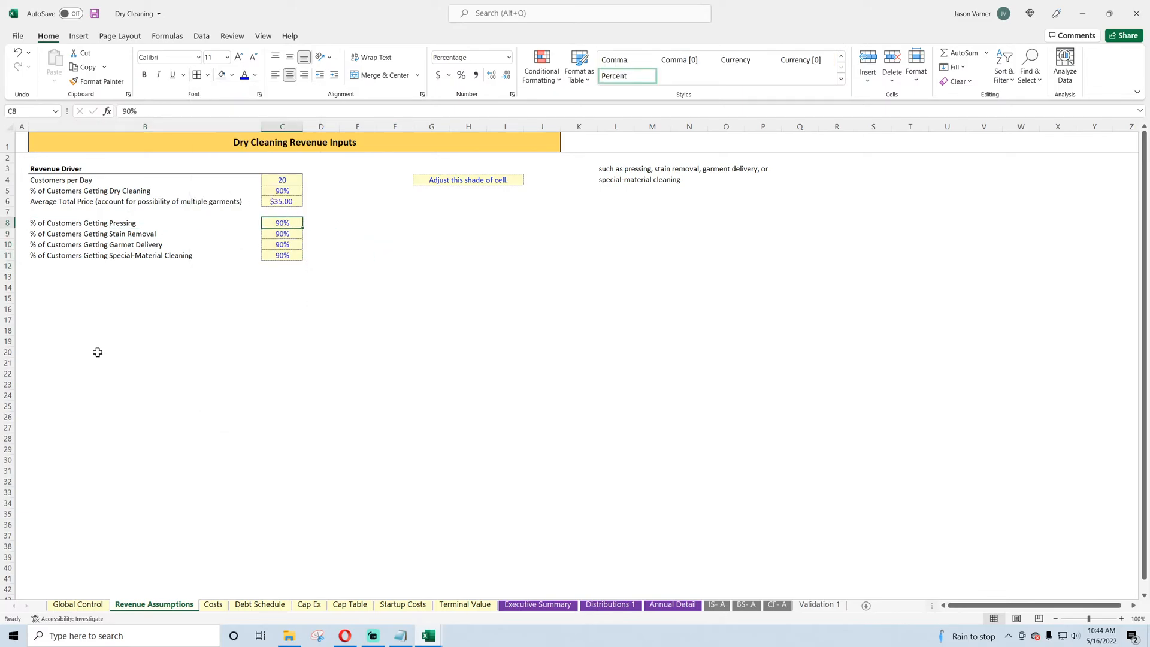
Step: Set the uptake percentages to 25% for pressing, 10% for stain removal, 35% for garment delivery and 5% for special-material cleaning
text(25)
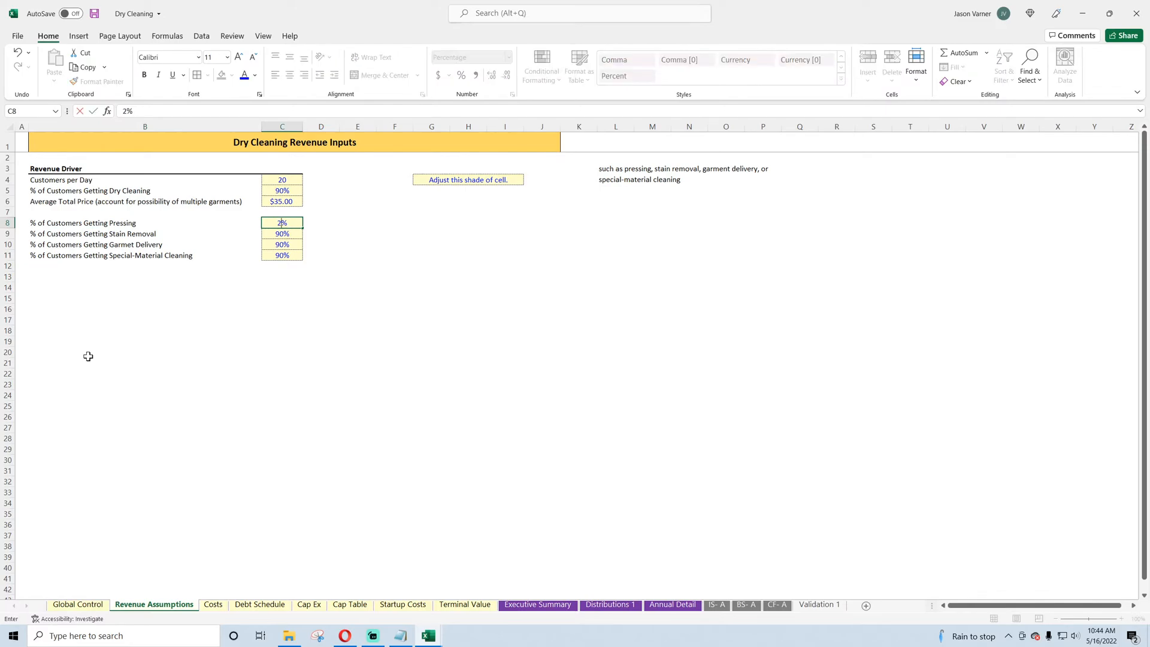
key(Return)
text(10)
key(Return)
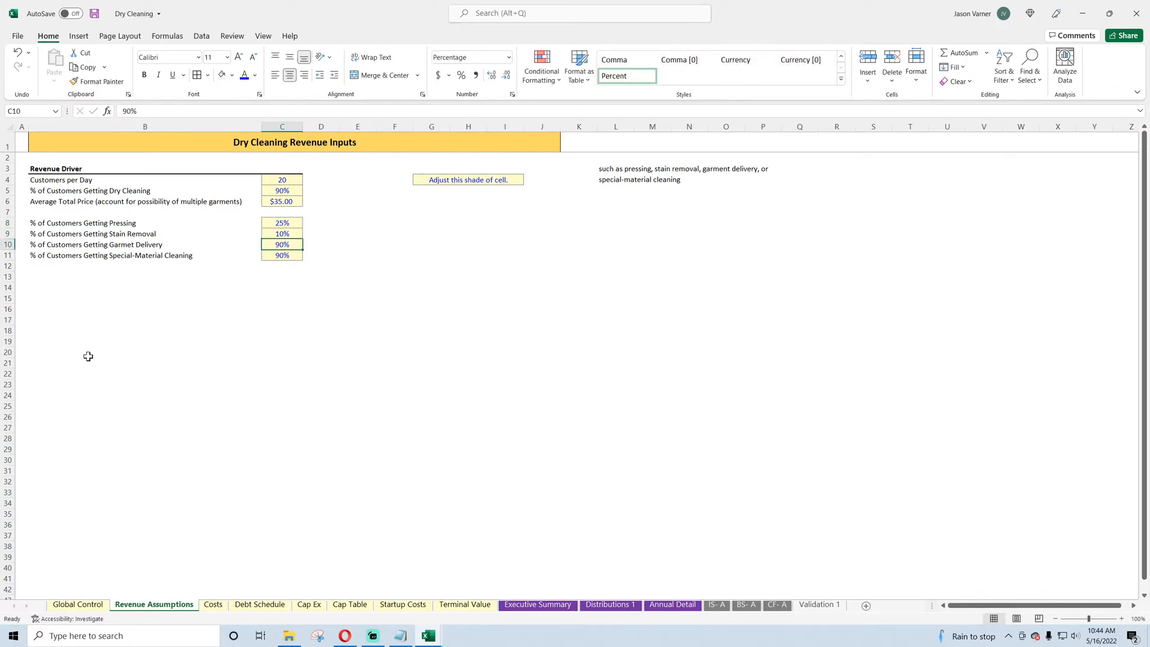
text(35)
key(Return)
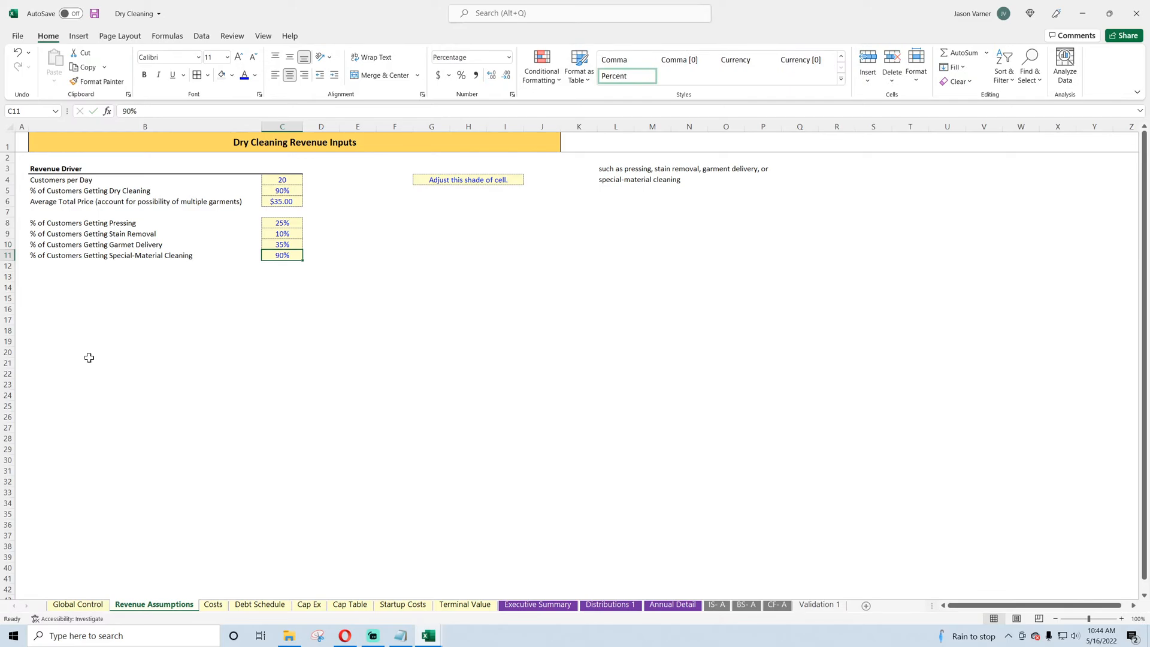
text(5)
key(Return)
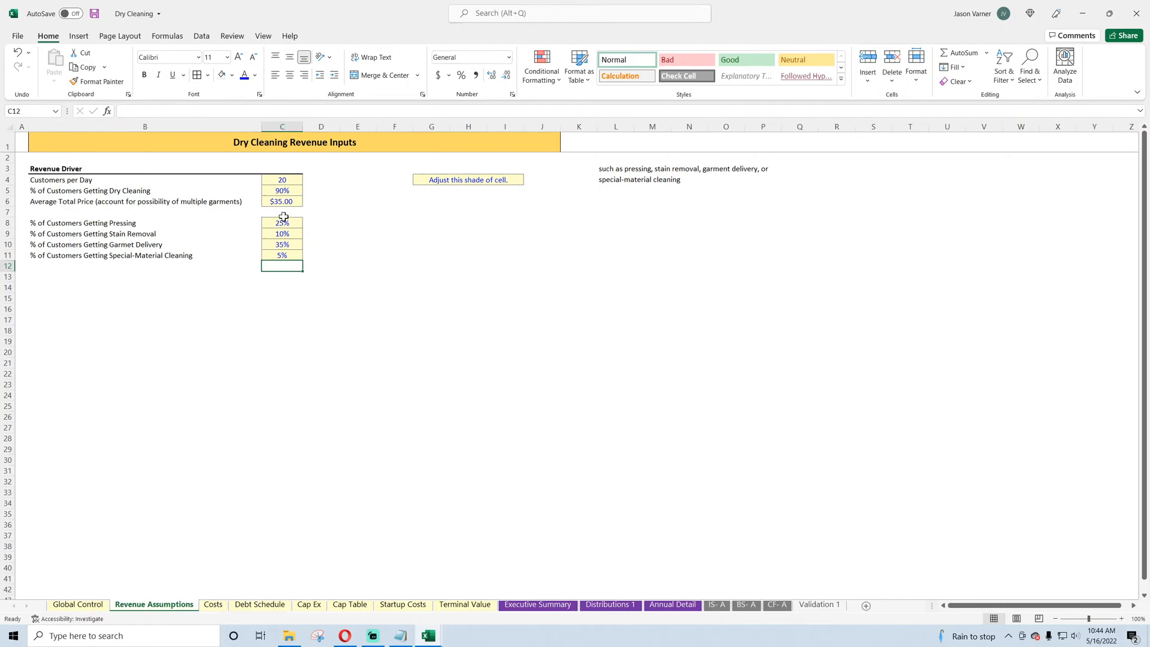
Step: Move the B8:C11 service percentages down one row and add a "Price" header in D8, centering D8:D12
drag(133, 223, 280, 272)
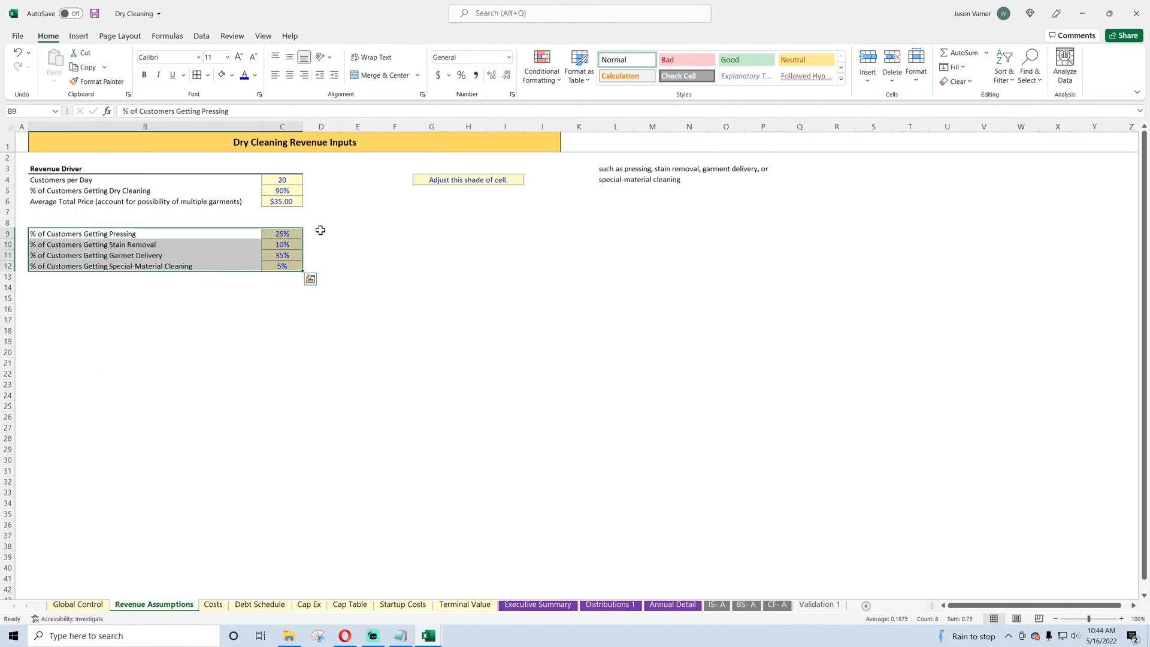
click(321, 222)
text(Price)
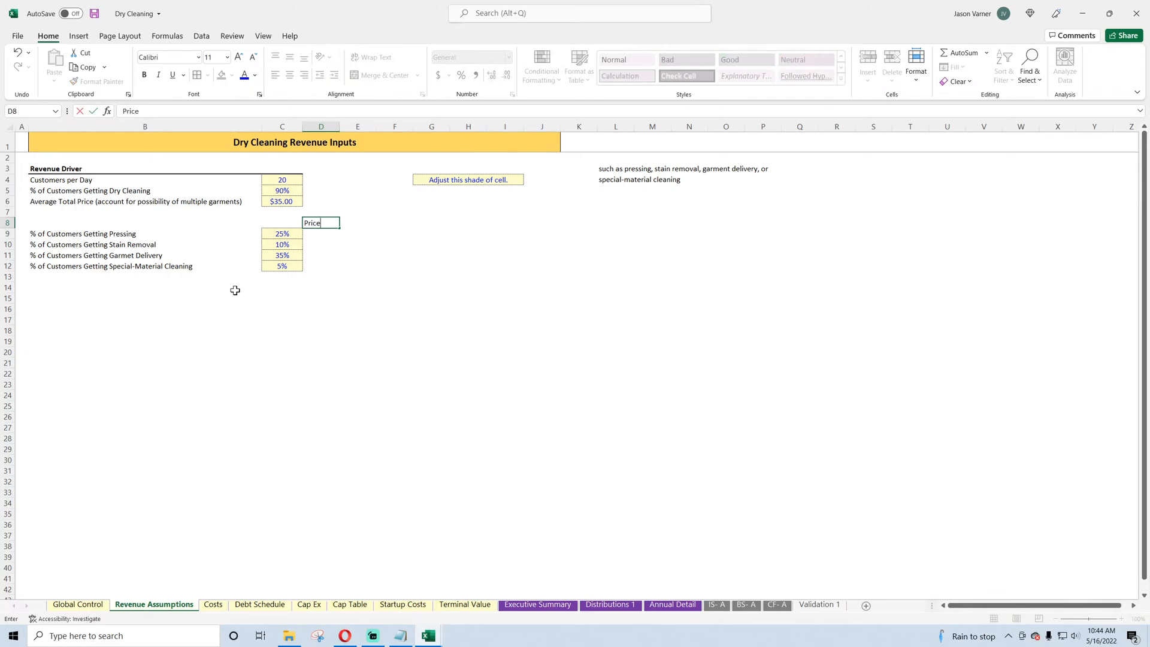
key(Return)
click(294, 183)
click(293, 235)
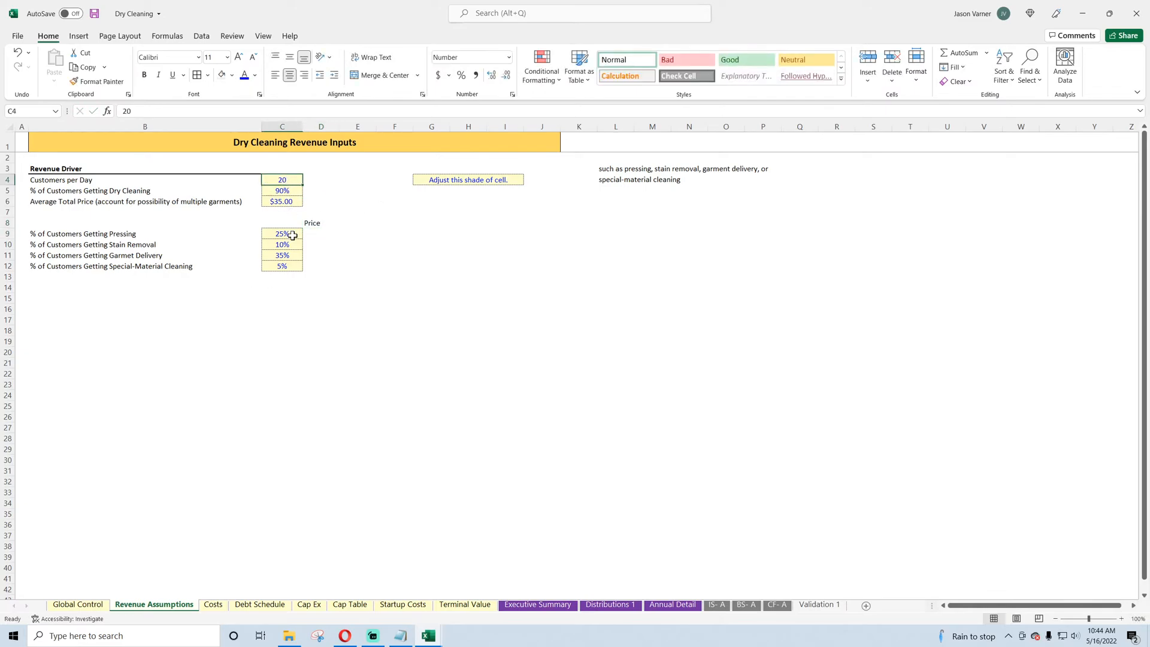
click(124, 239)
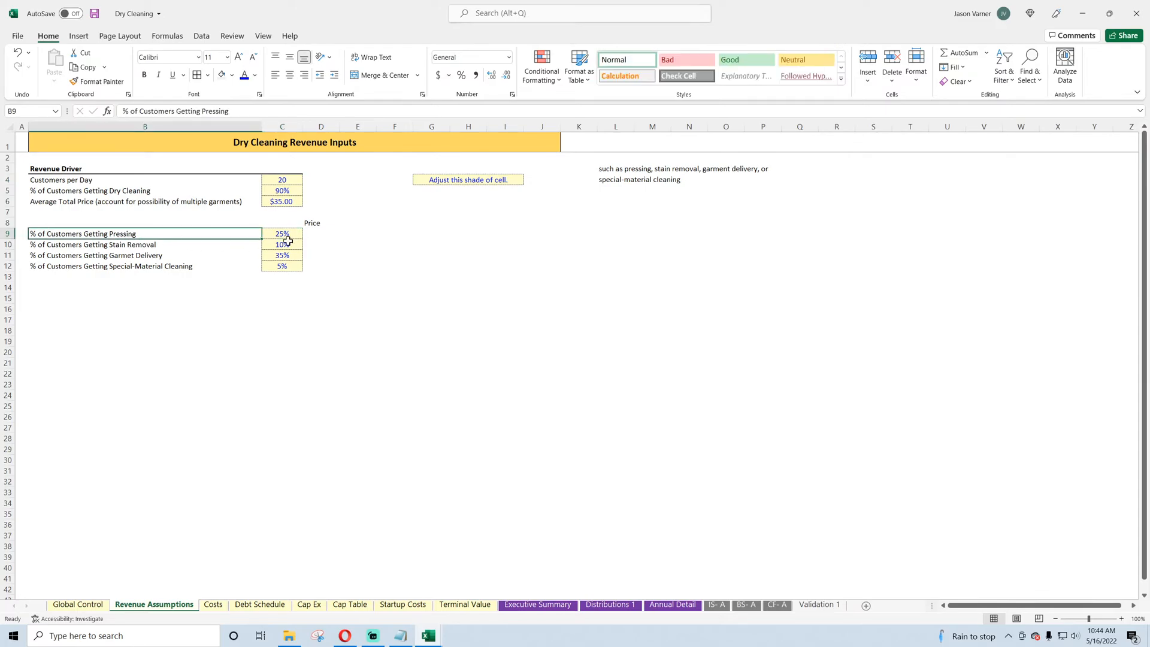
drag(322, 223, 321, 265)
click(289, 75)
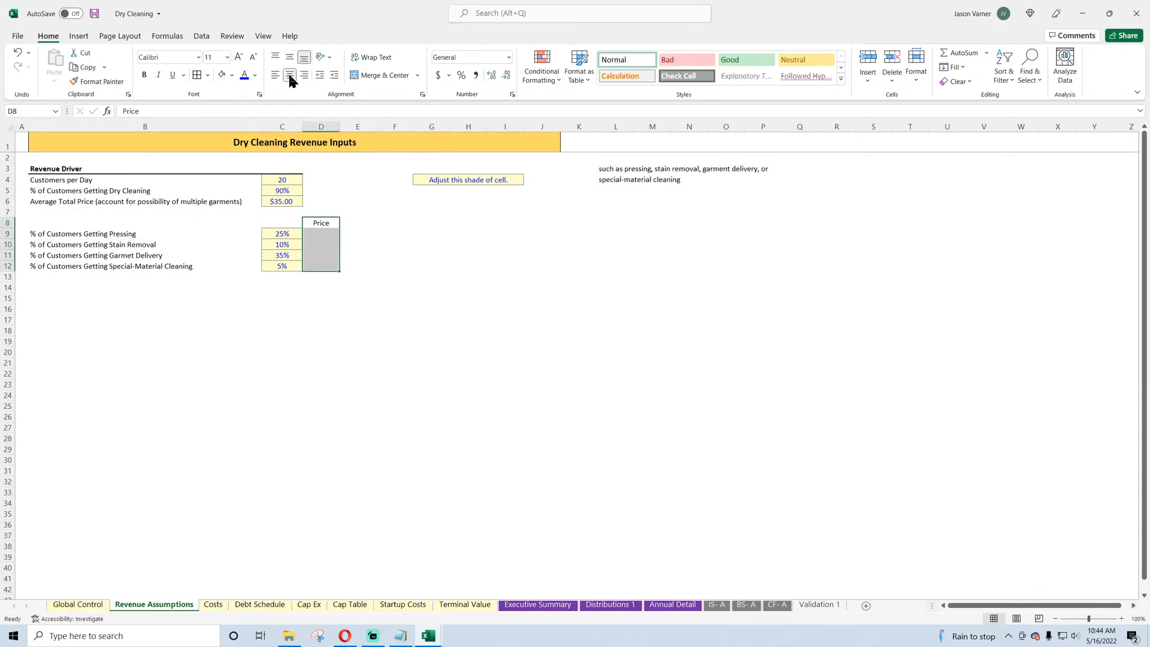
click(367, 234)
Step: Copy the price input from C6 into D9 and fill it down through D12
click(293, 202)
key(ctrl+c)
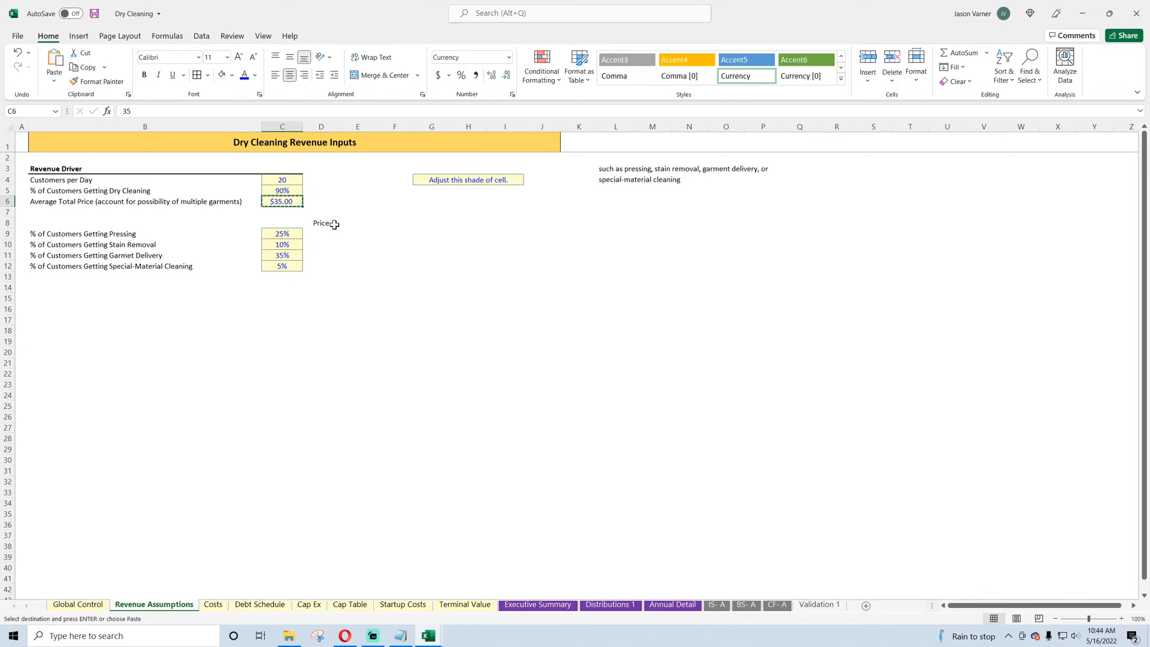
click(324, 234)
key(ctrl+v)
drag(340, 239, 336, 268)
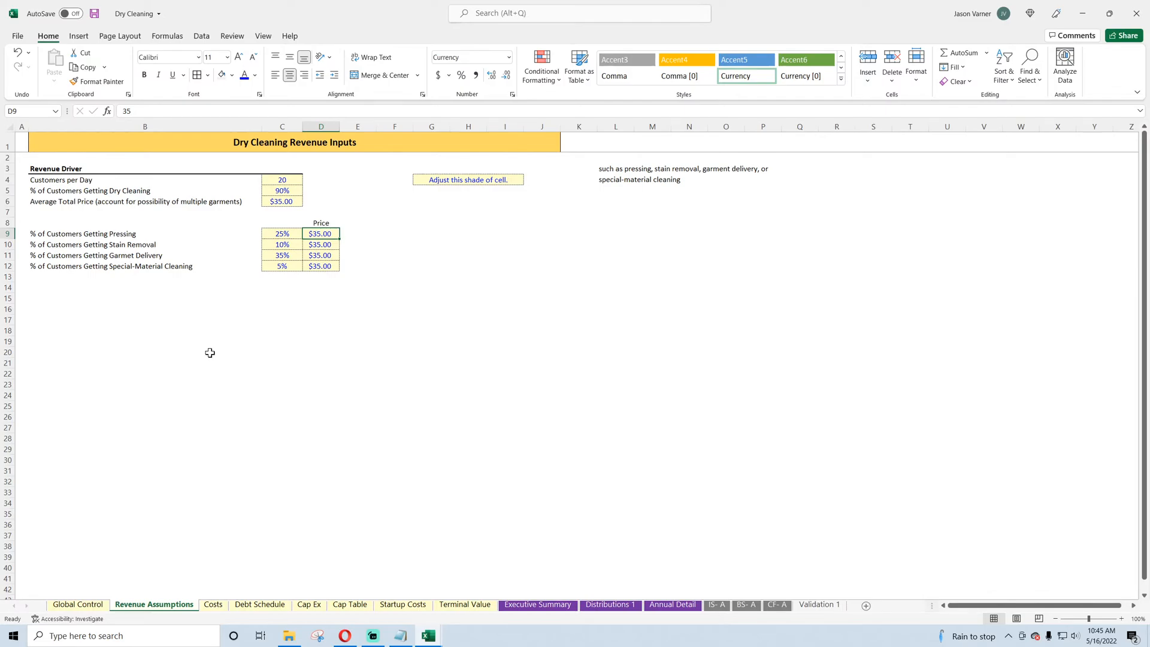
Step: Set the prices to $12 for pressing, $15 for stain removal, $10 for garment delivery and $25 for special-material cleaning
text(12)
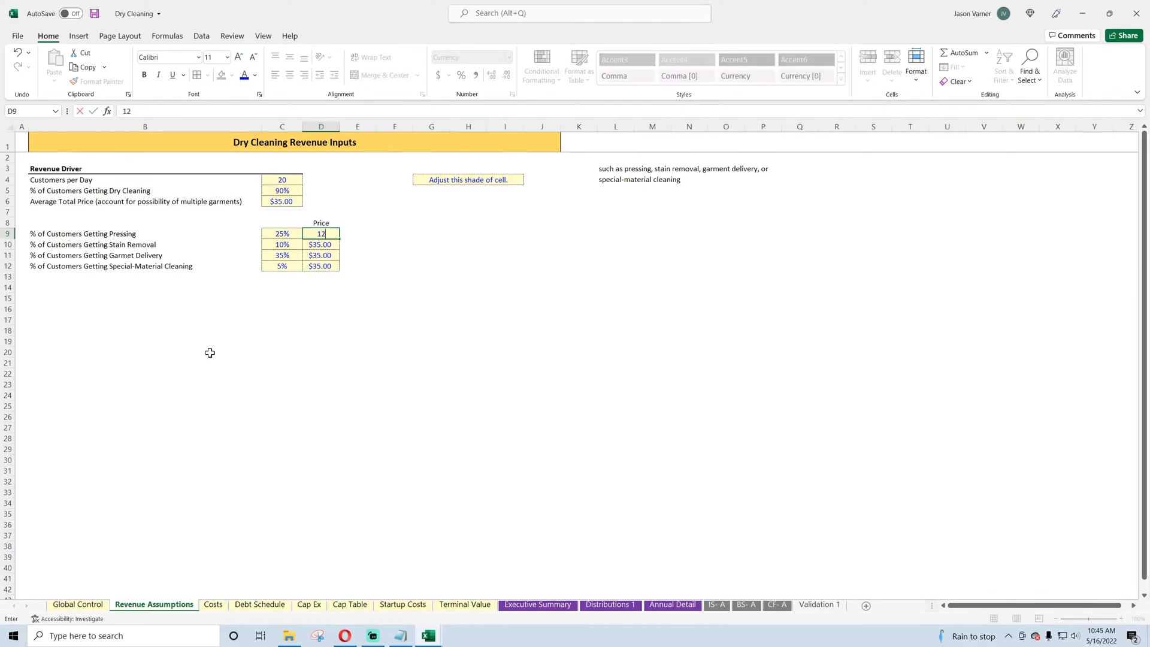
key(Return)
text(15)
key(Return)
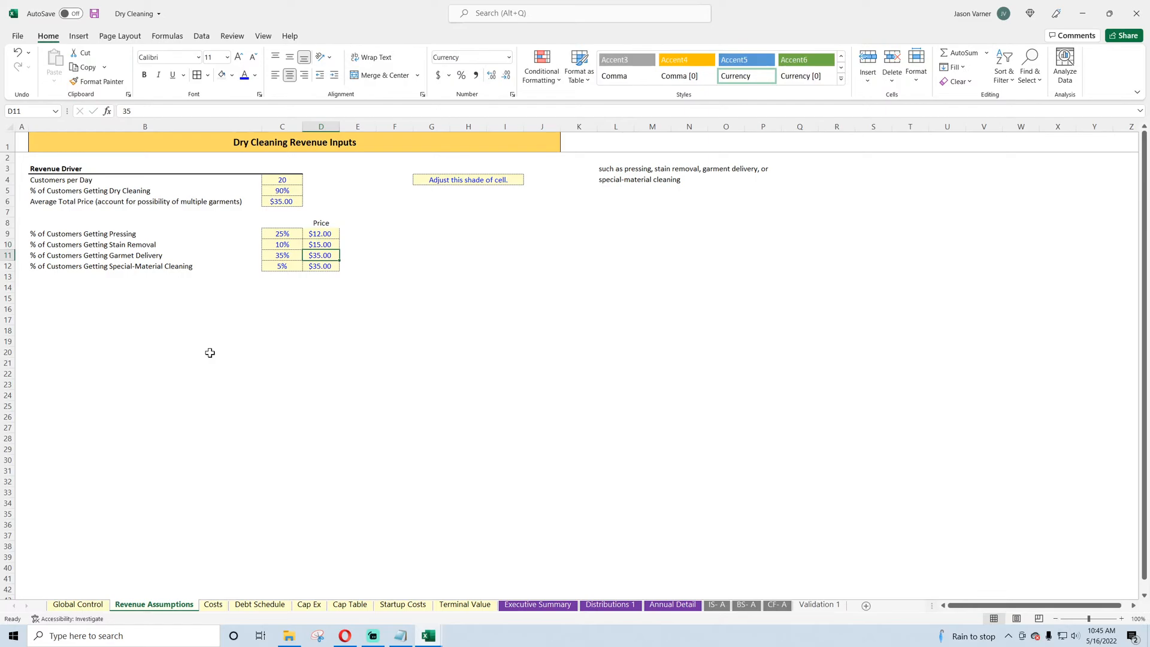
text(10)
key(Return)
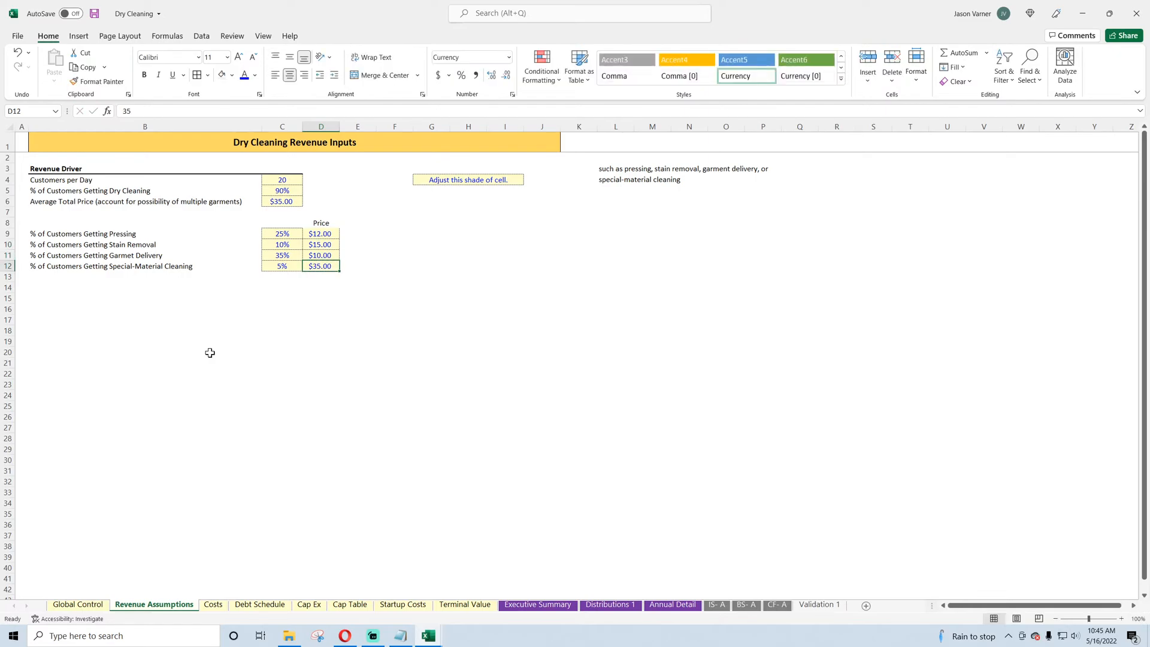
text(25)
key(Return)
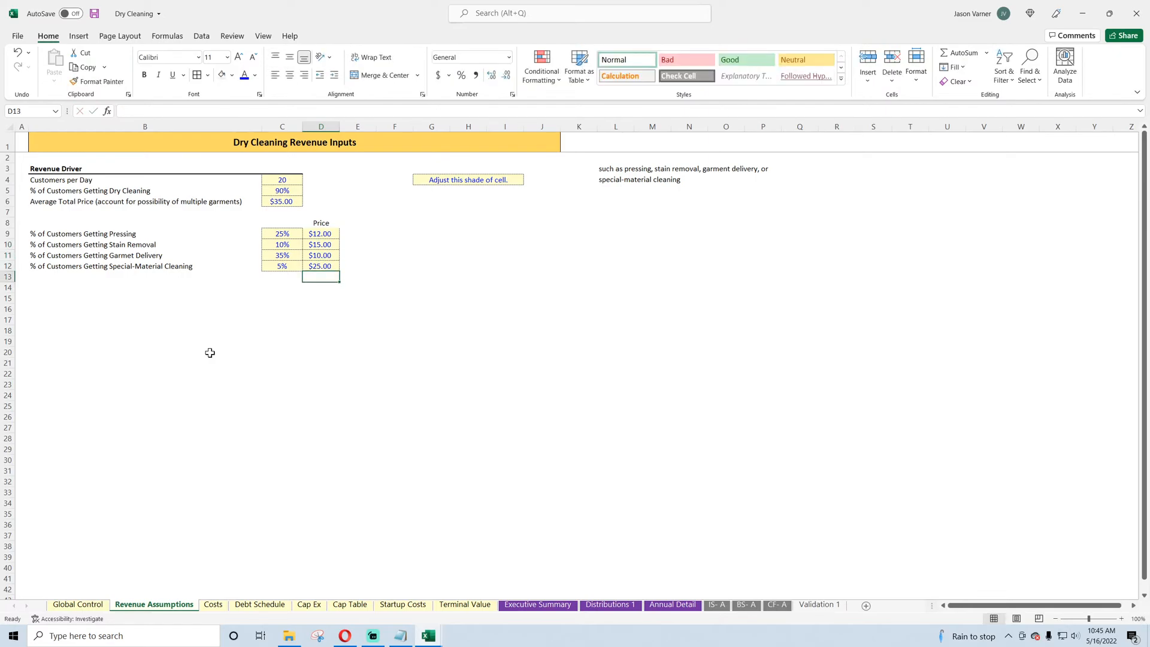
Step: Apply borders to all cells in C9:D12 and make the "Price" header bold
drag(296, 232, 317, 266)
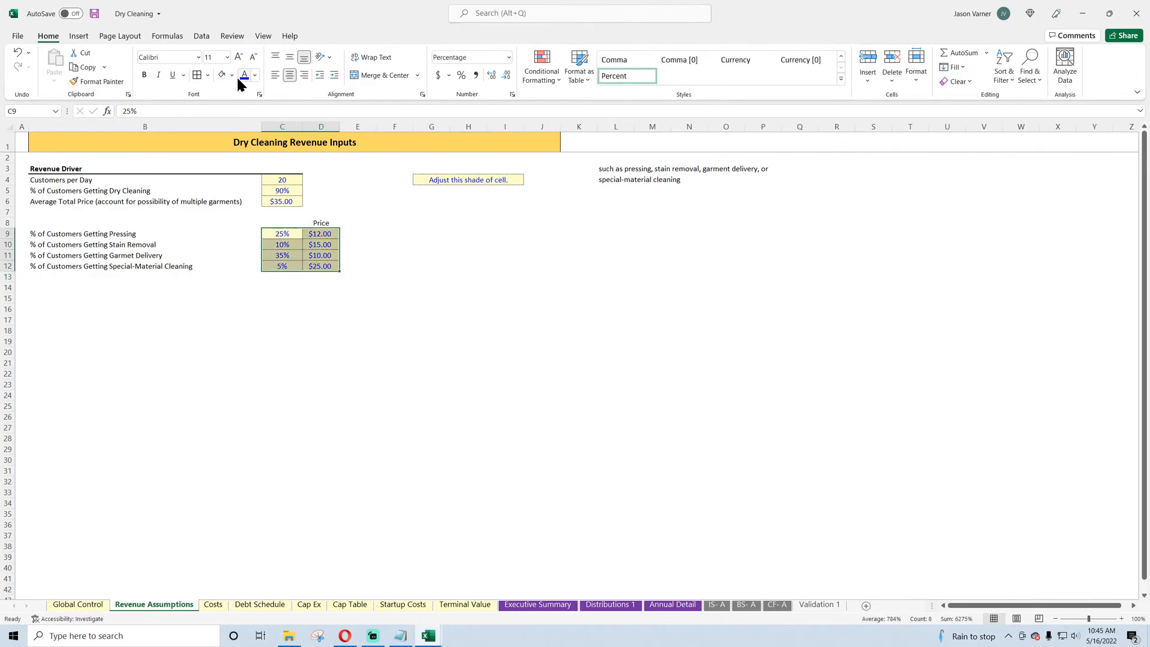
click(197, 75)
click(442, 276)
click(321, 223)
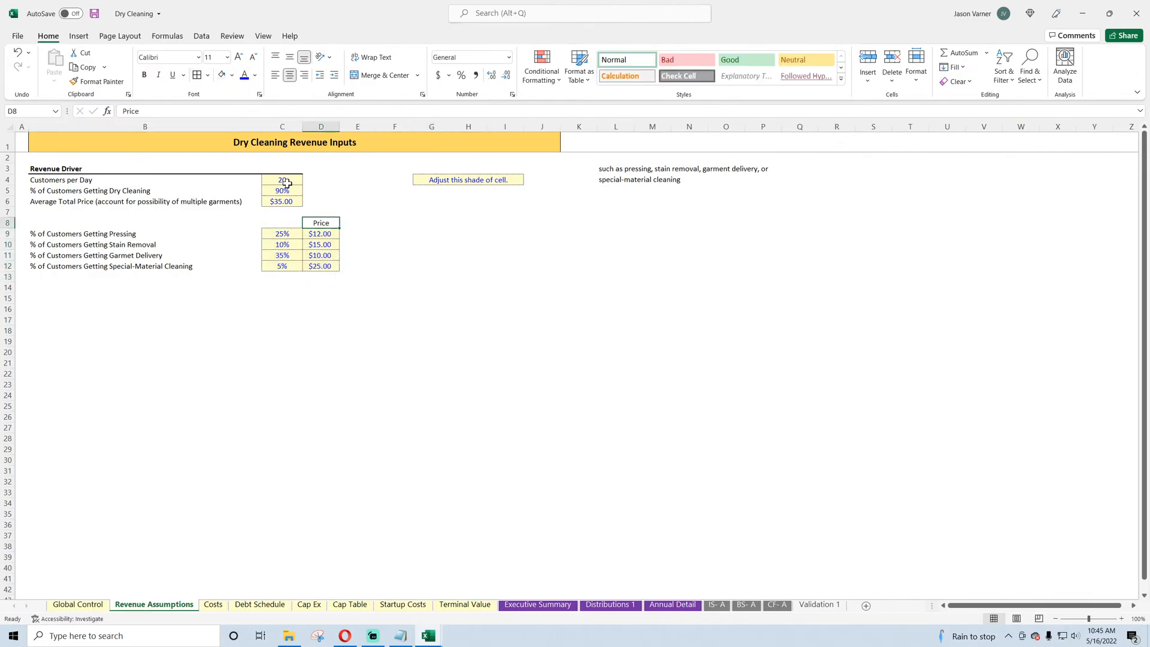
click(145, 76)
click(467, 298)
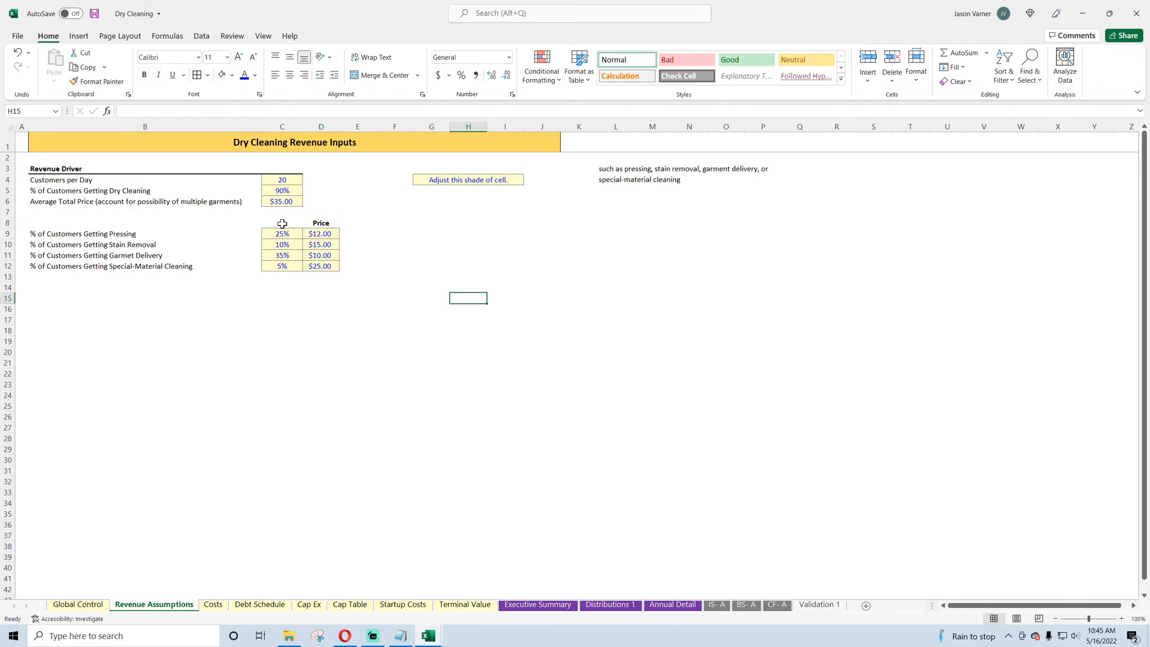
Step: Narrow column B to fit the service percentage labels more closely
click(102, 233)
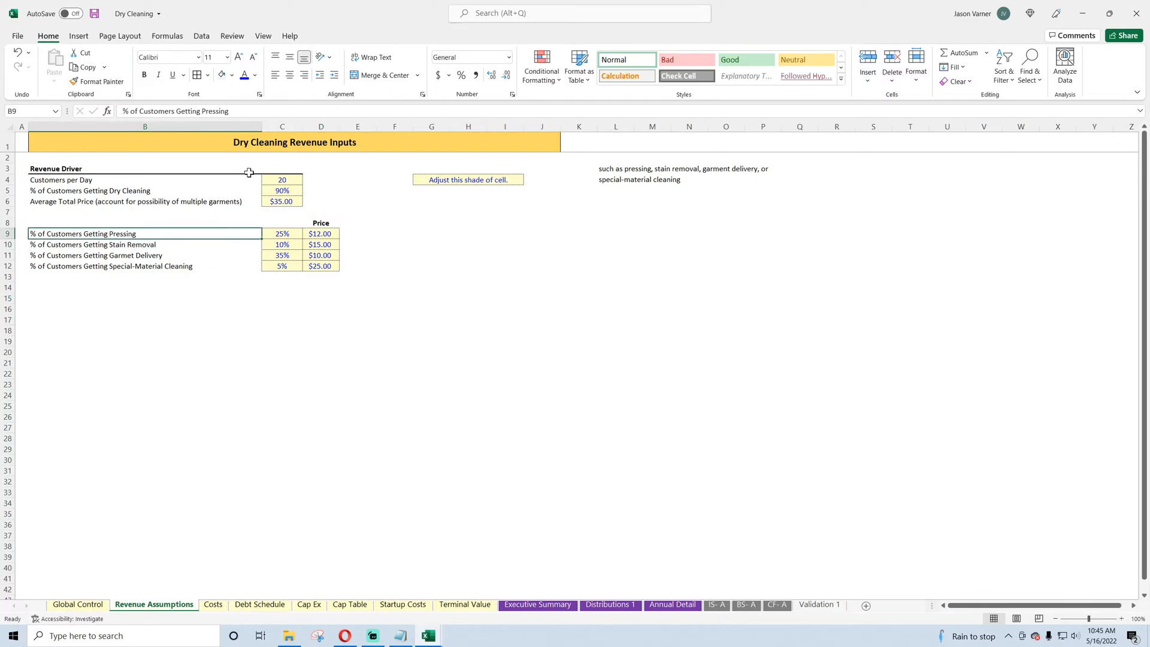
drag(261, 126, 206, 134)
click(285, 339)
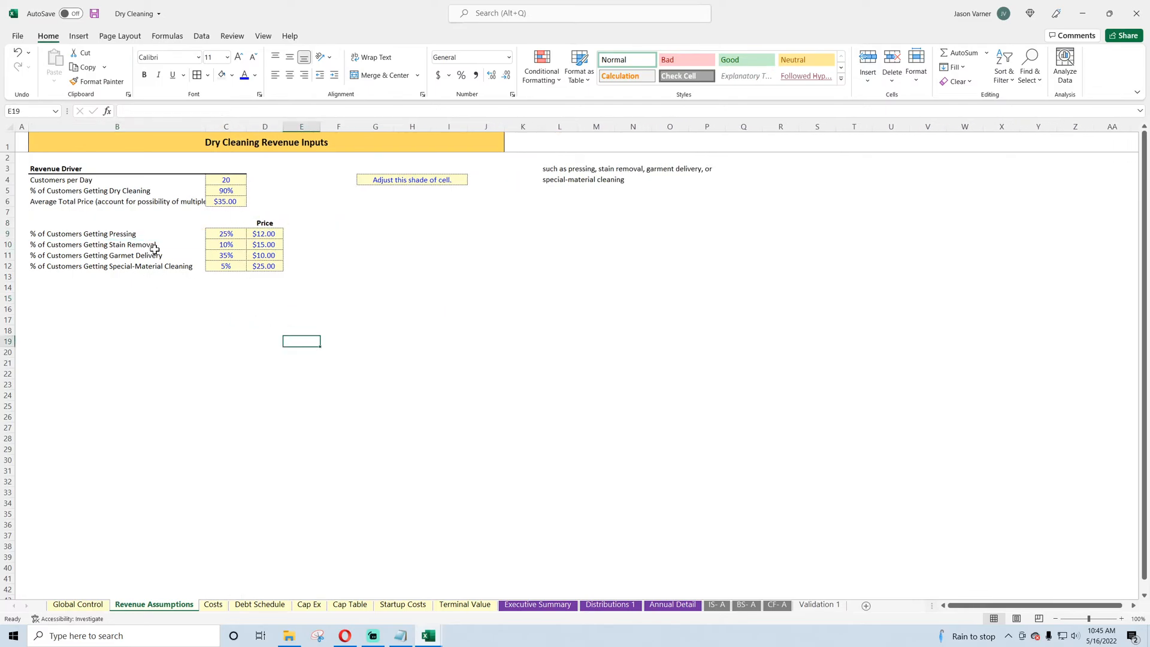
click(136, 234)
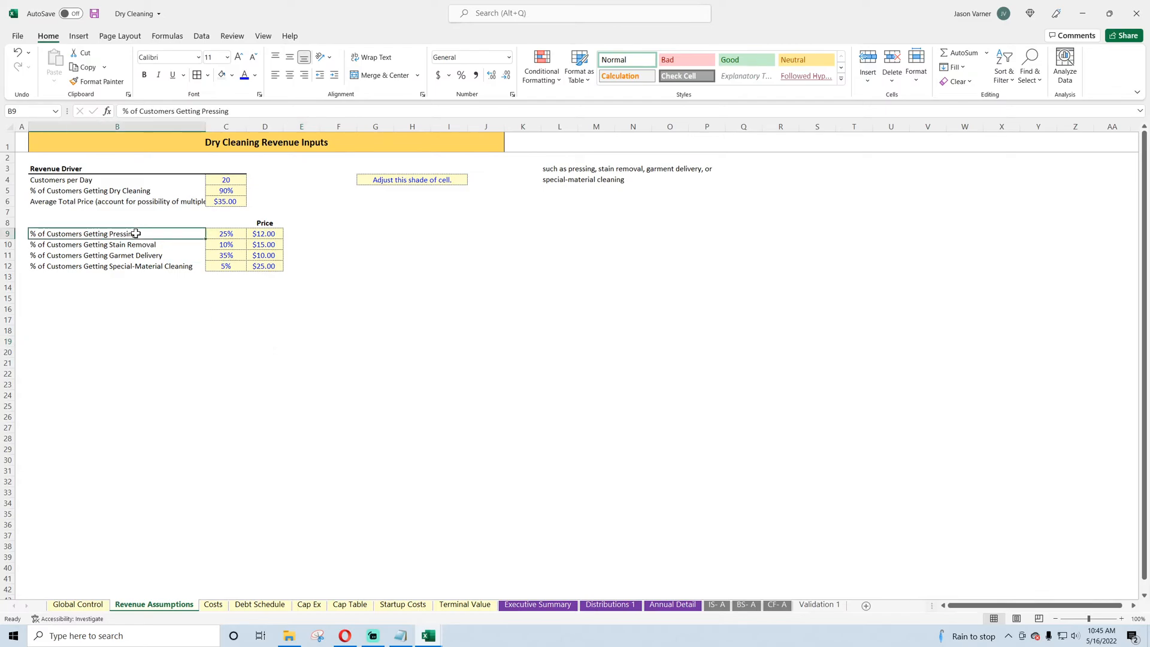
click(134, 183)
click(223, 183)
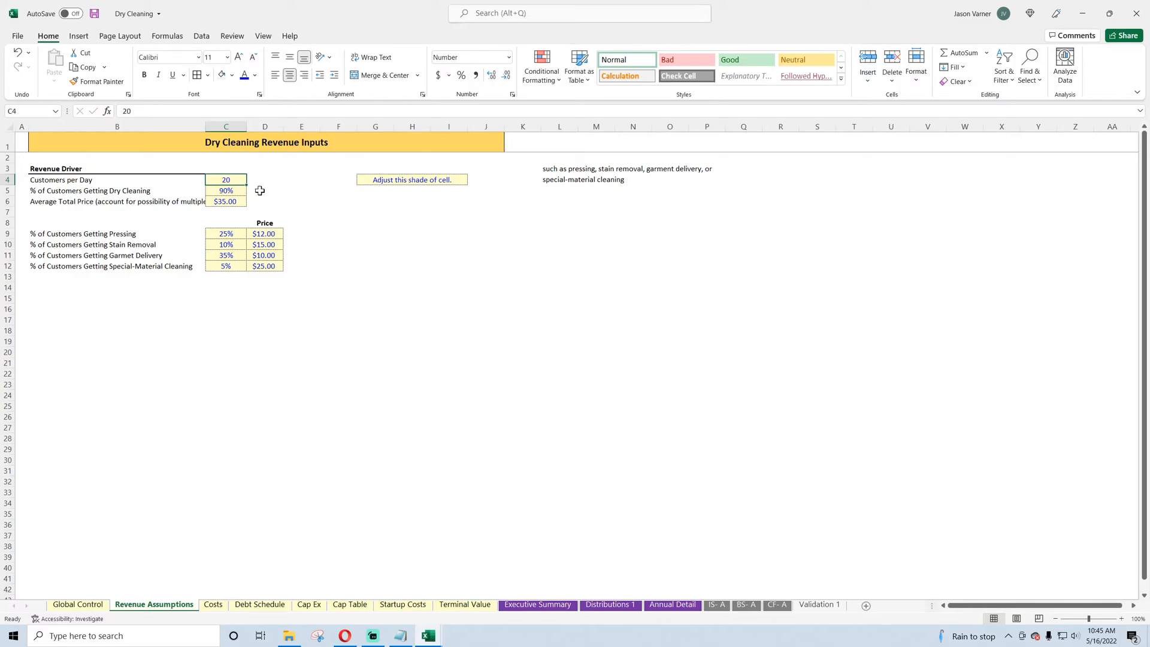
Step: Move the dry-cleaning percentage label and input to B8:C8 and its $35.00 price to D8, setting the "Price" header aside in G8
drag(230, 191, 337, 221)
click(224, 200)
click(264, 216)
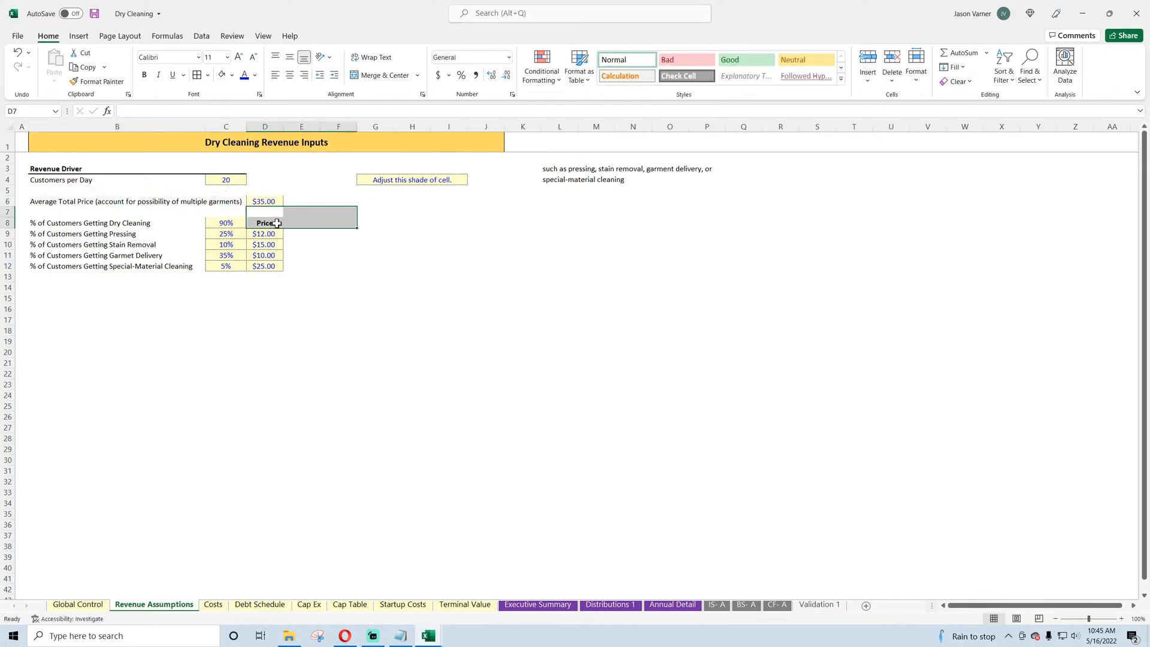
click(274, 222)
drag(268, 218, 371, 219)
click(269, 201)
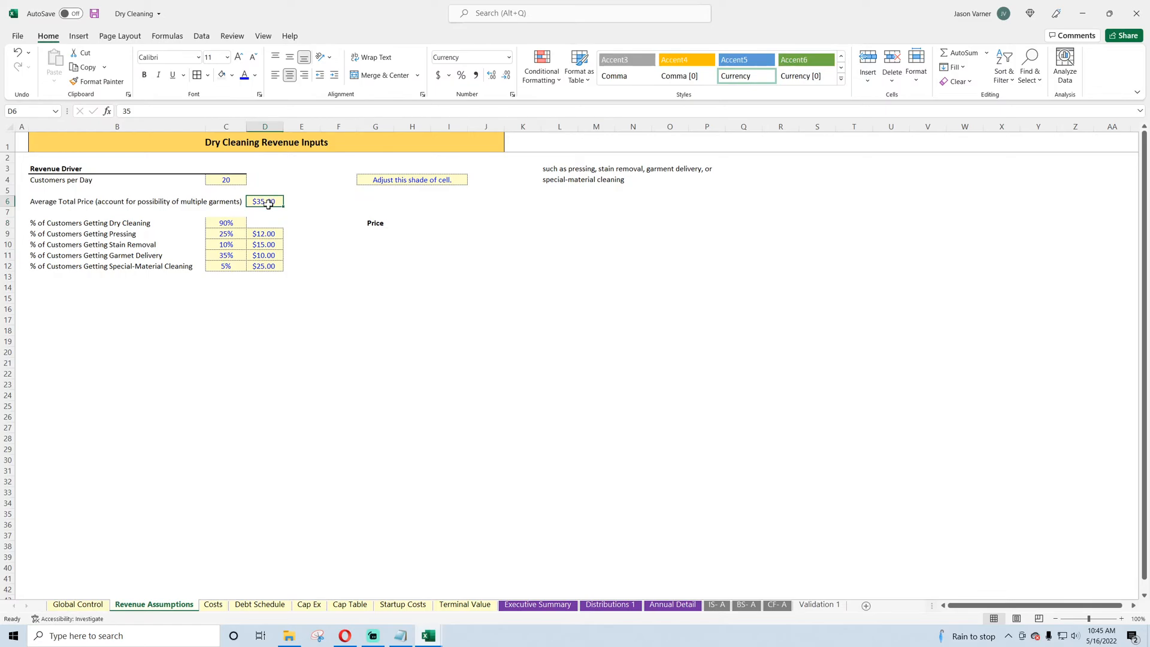
drag(268, 206, 269, 224)
Step: Move the "Price" header to D7 and delete the "Average Total Price" label from B6
click(375, 222)
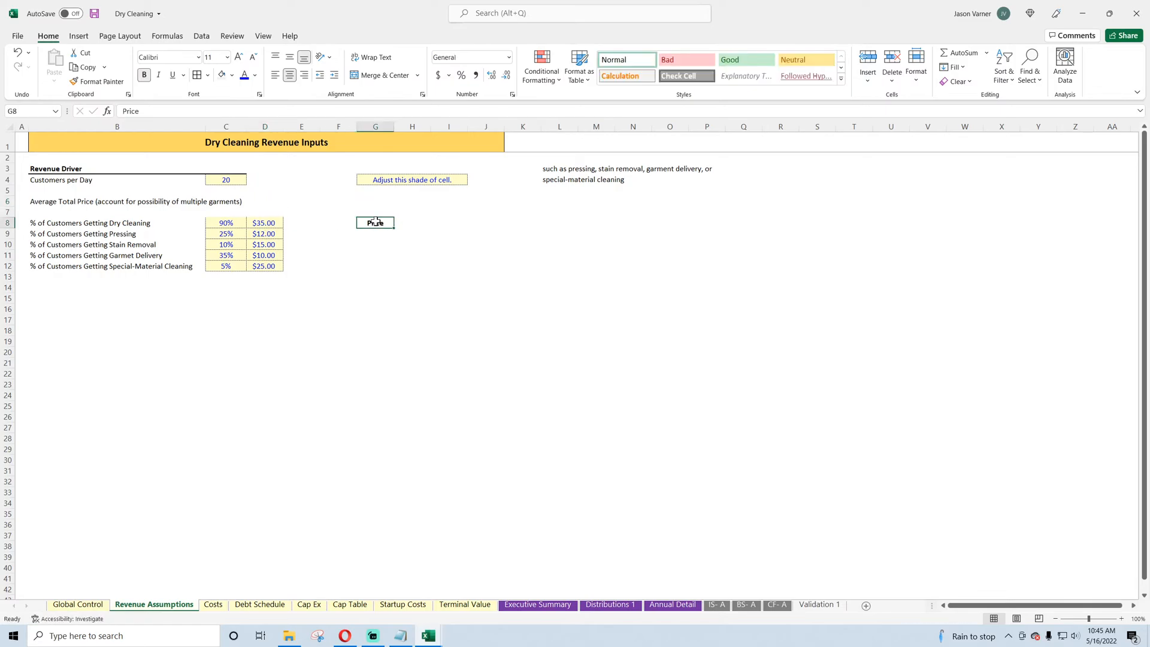
drag(376, 221, 266, 212)
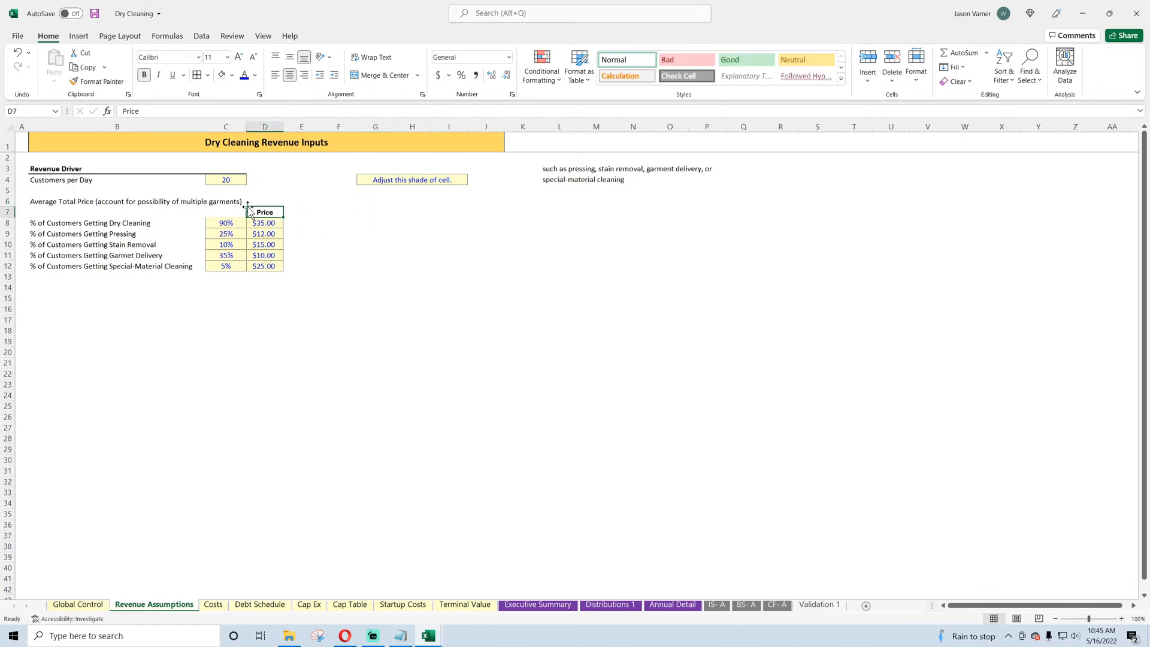
click(89, 202)
key(Delete)
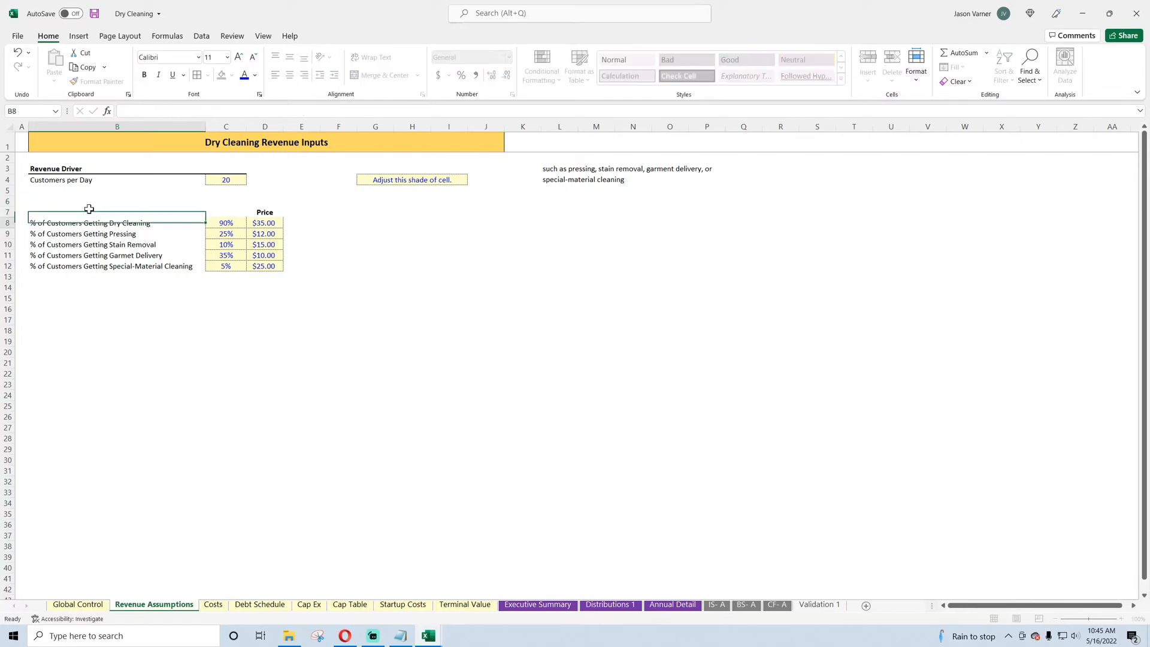
Step: Change the D7 header to "Avg. Price" and widen column D slightly
key(Down)
key(Down)
key(Right)
key(Right)
key(Up)
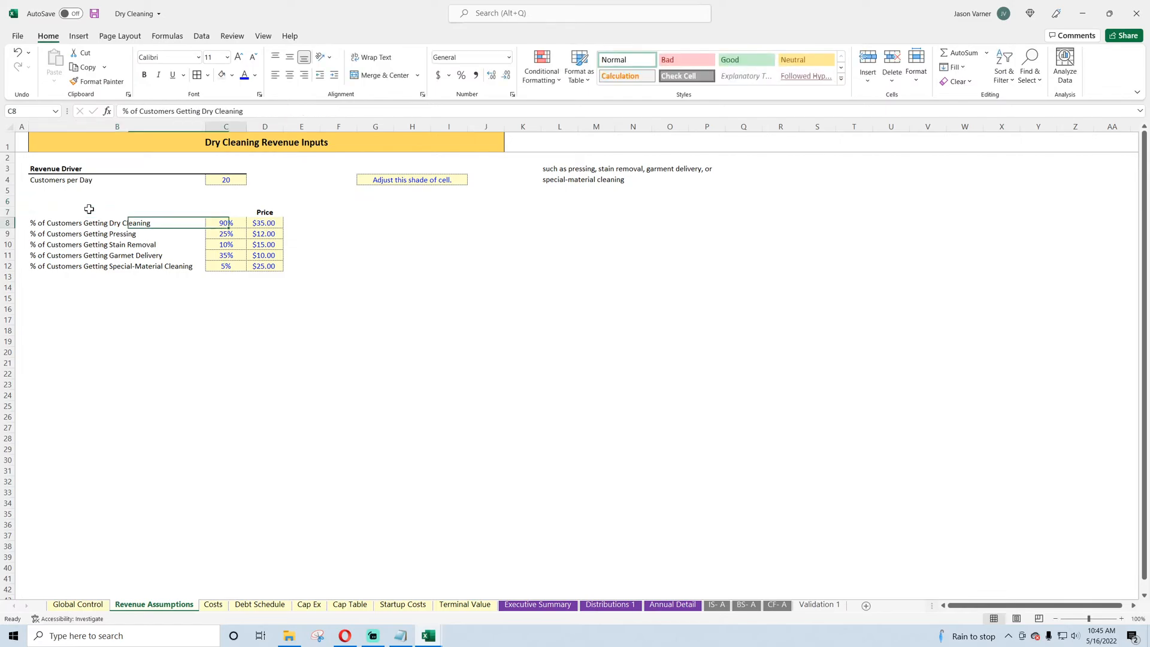
text(Avg.)
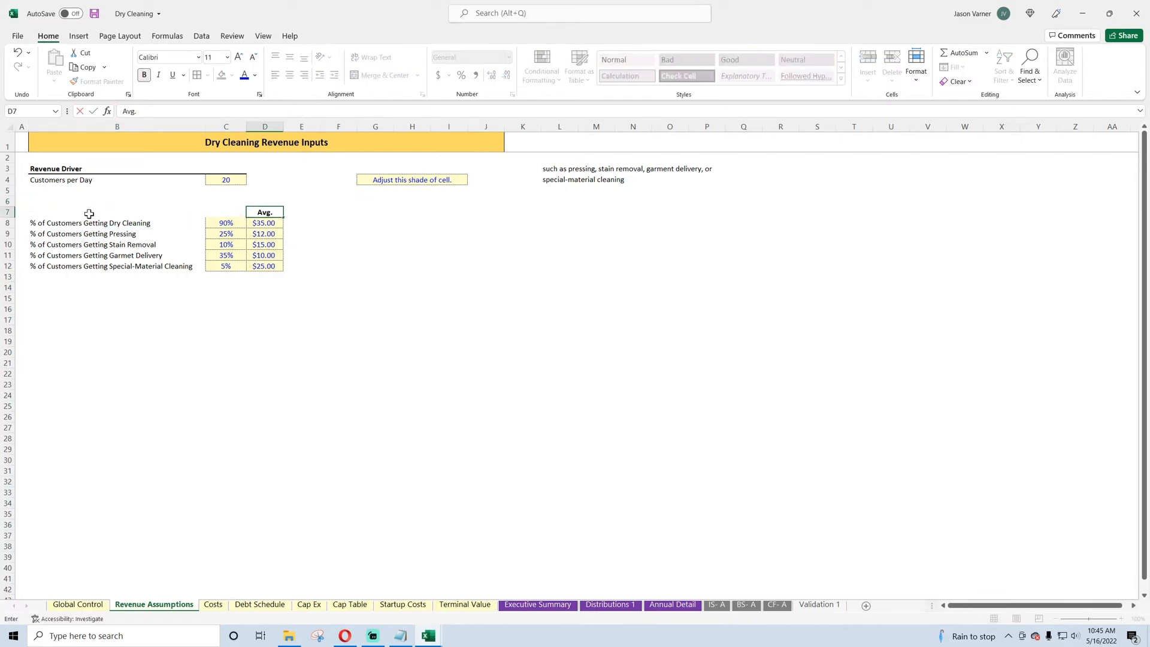
text( Price)
key(Return)
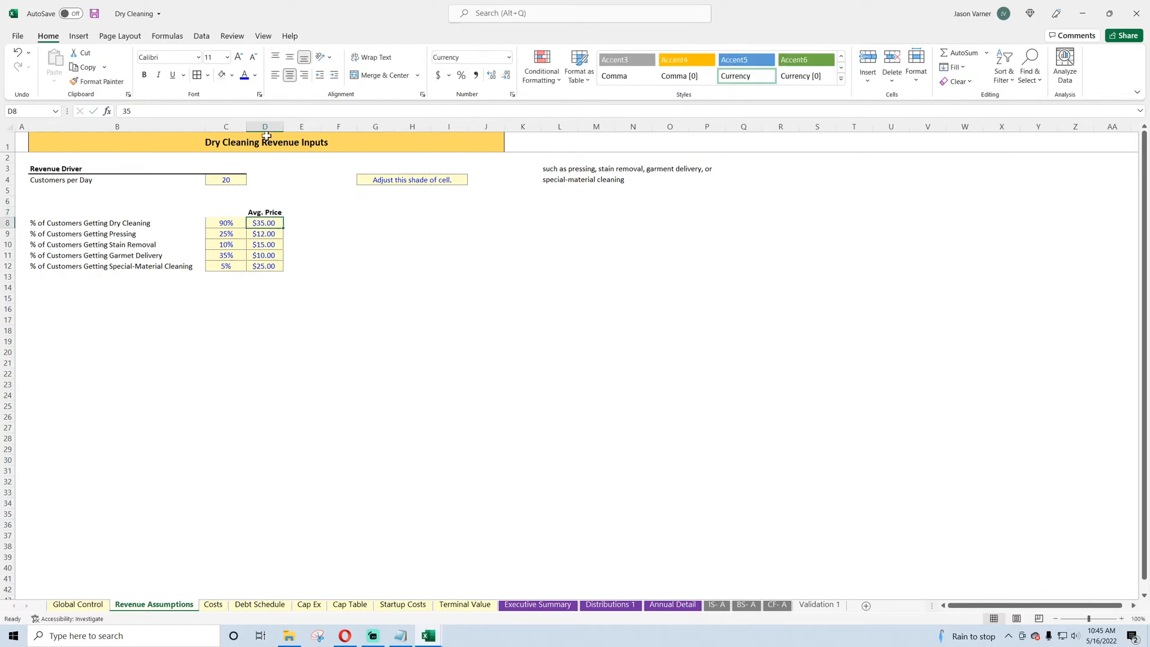
drag(283, 126, 298, 126)
Step: Expand the D7 header to "Avgerage Price" and widen column D further to fit it
click(273, 212)
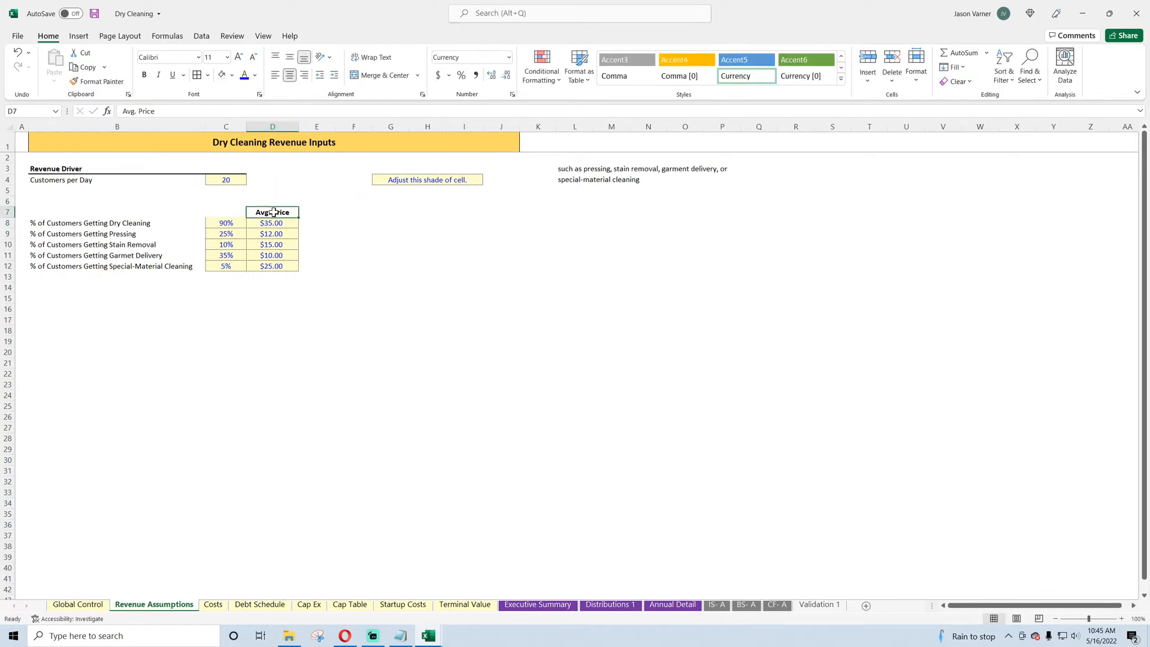
click(138, 109)
key(BackSpace)
text(erage)
key(Return)
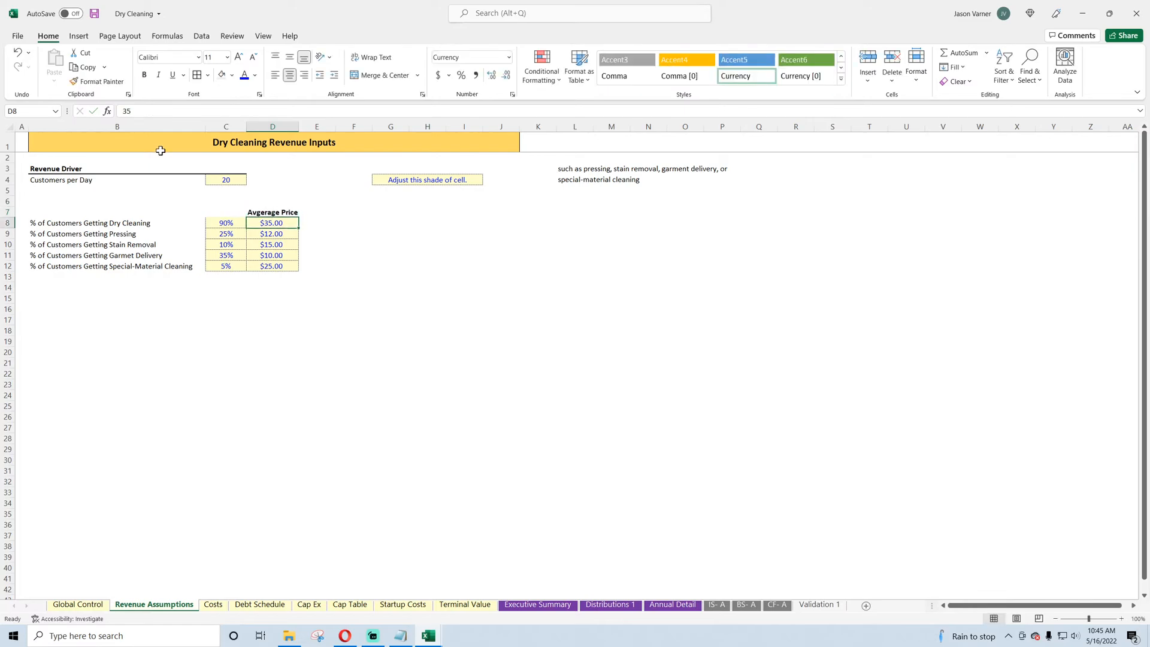
drag(298, 126, 314, 126)
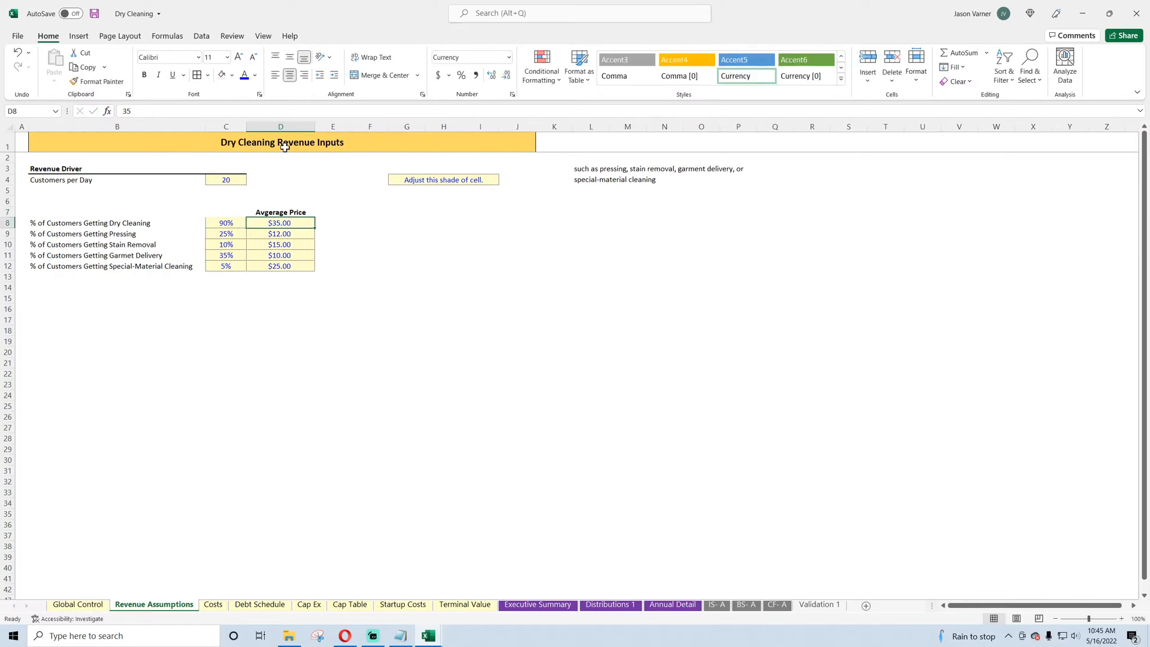
Step: Add a centered "%" header in C7 above the service percentages
click(217, 212)
text(%)
key(Return)
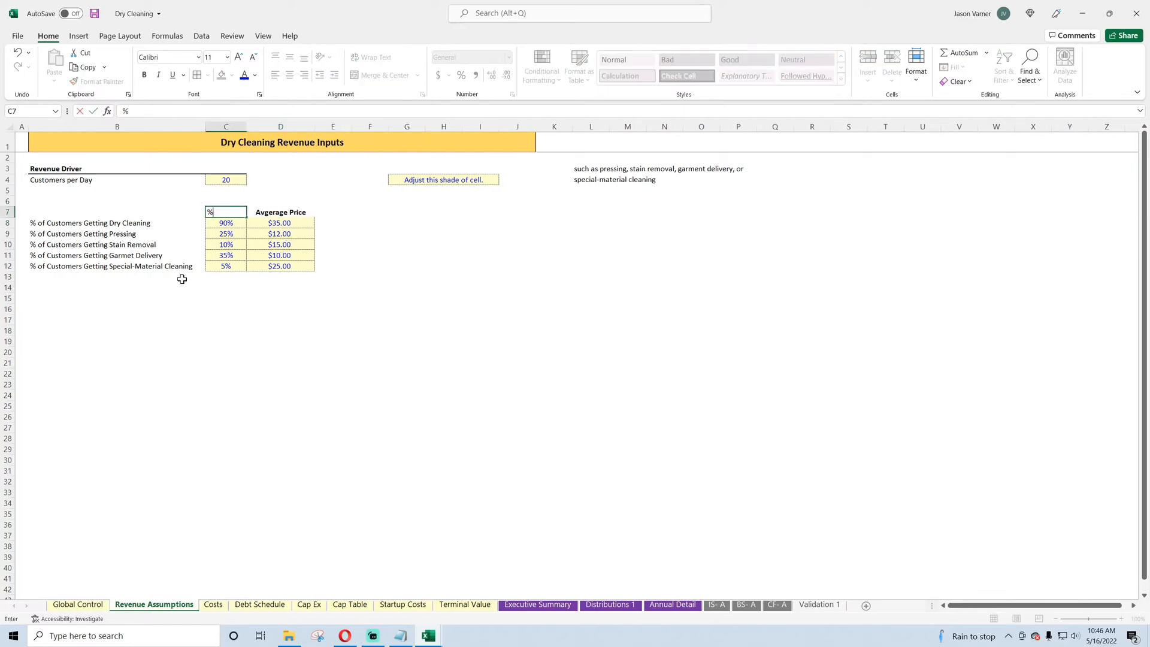
click(224, 212)
click(289, 75)
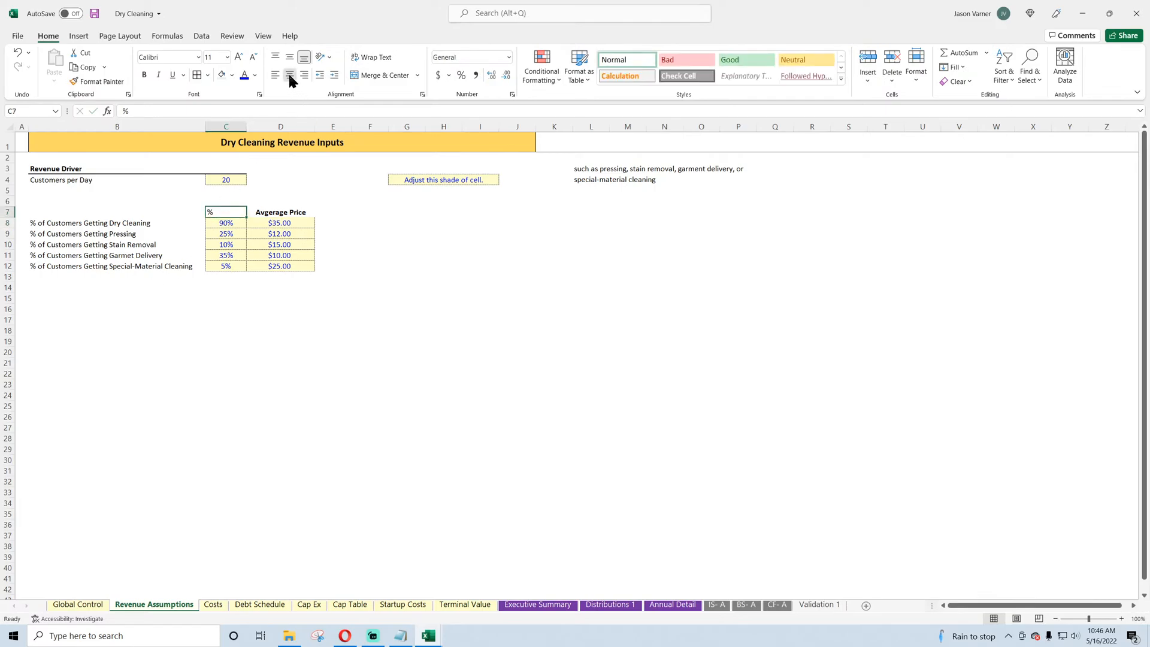
Step: Move the pressing through special-material cleaning rows down one row and enter the label "Add-Ons" in B9
click(77, 222)
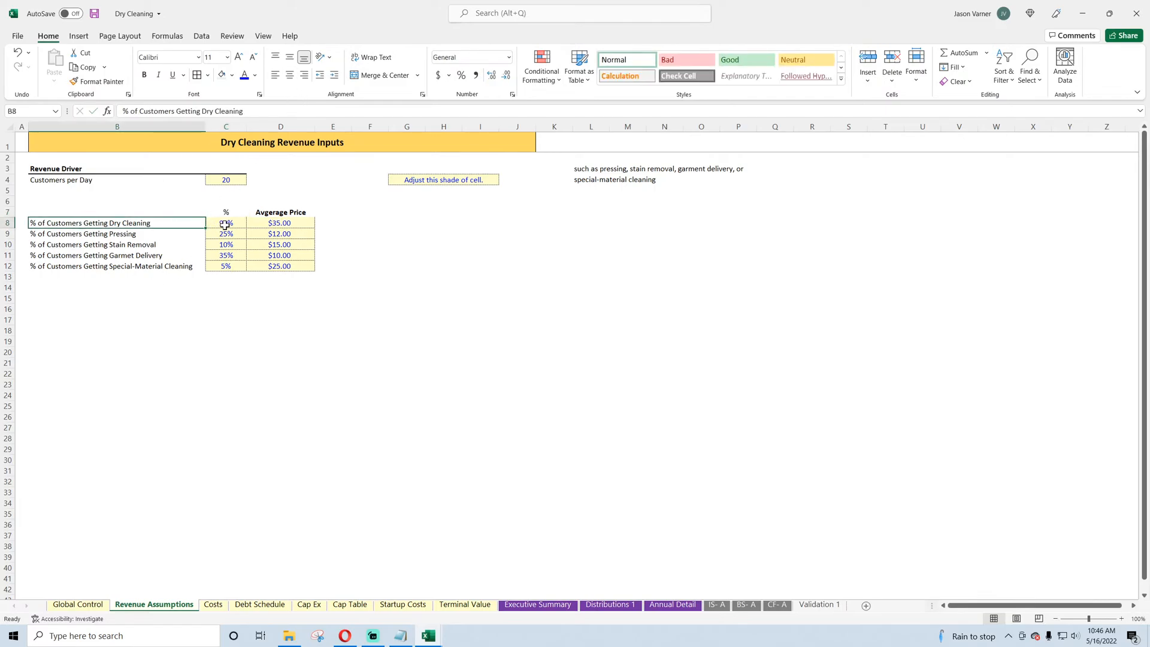
drag(226, 222, 281, 266)
click(412, 304)
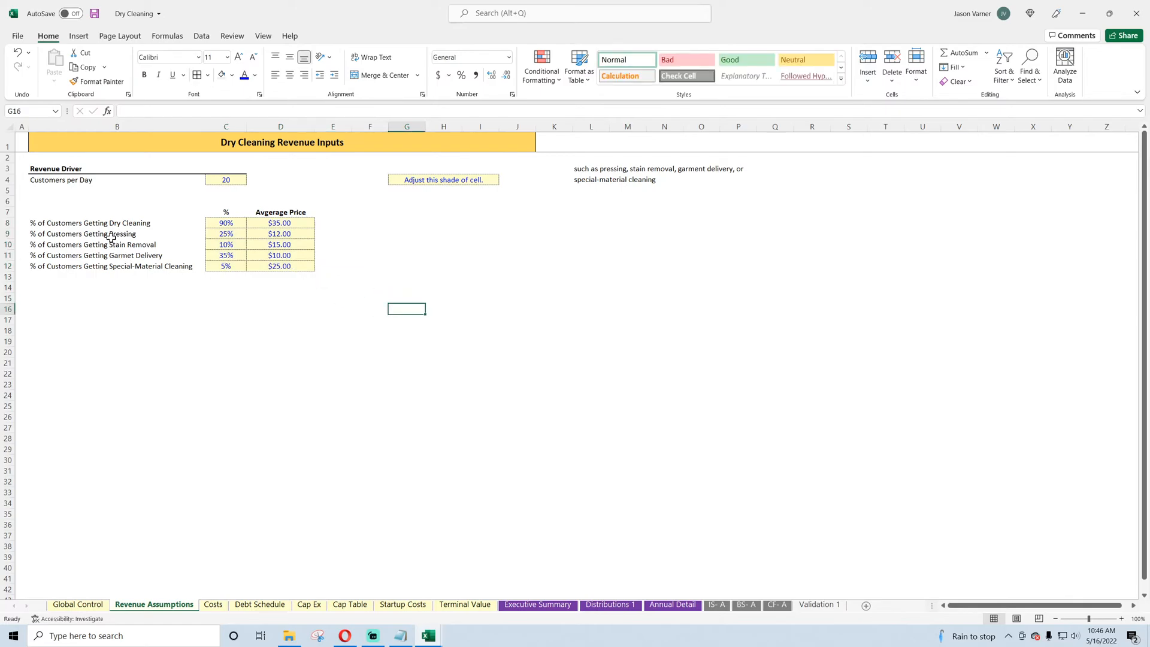
drag(90, 234, 275, 283)
click(165, 235)
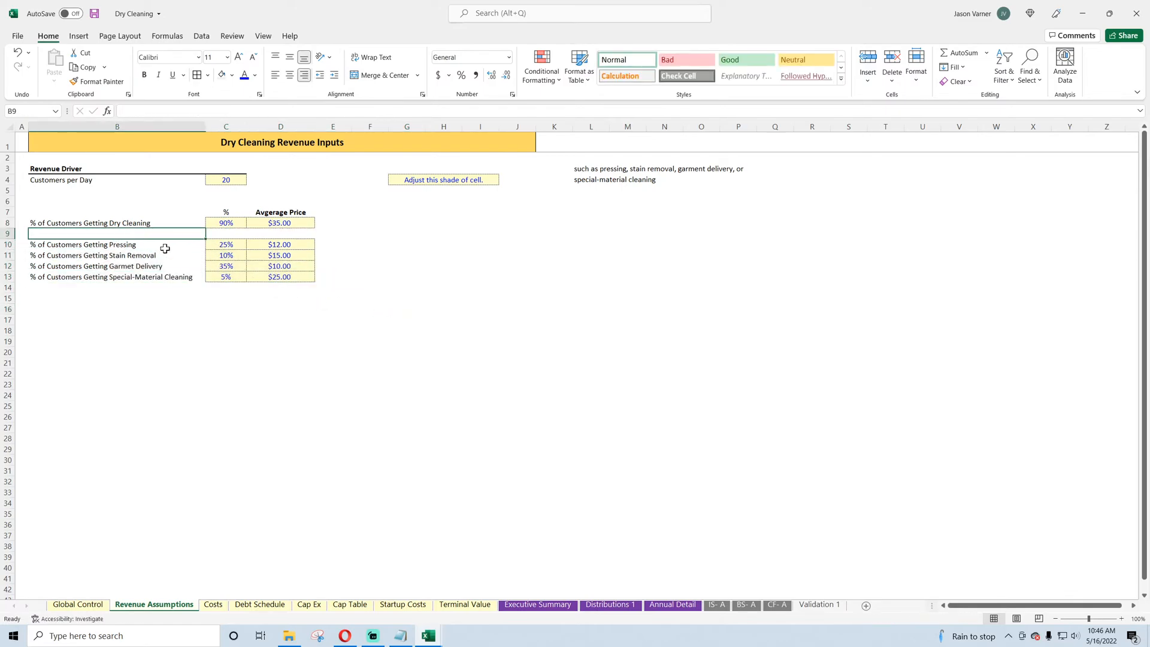
text(Add-On)
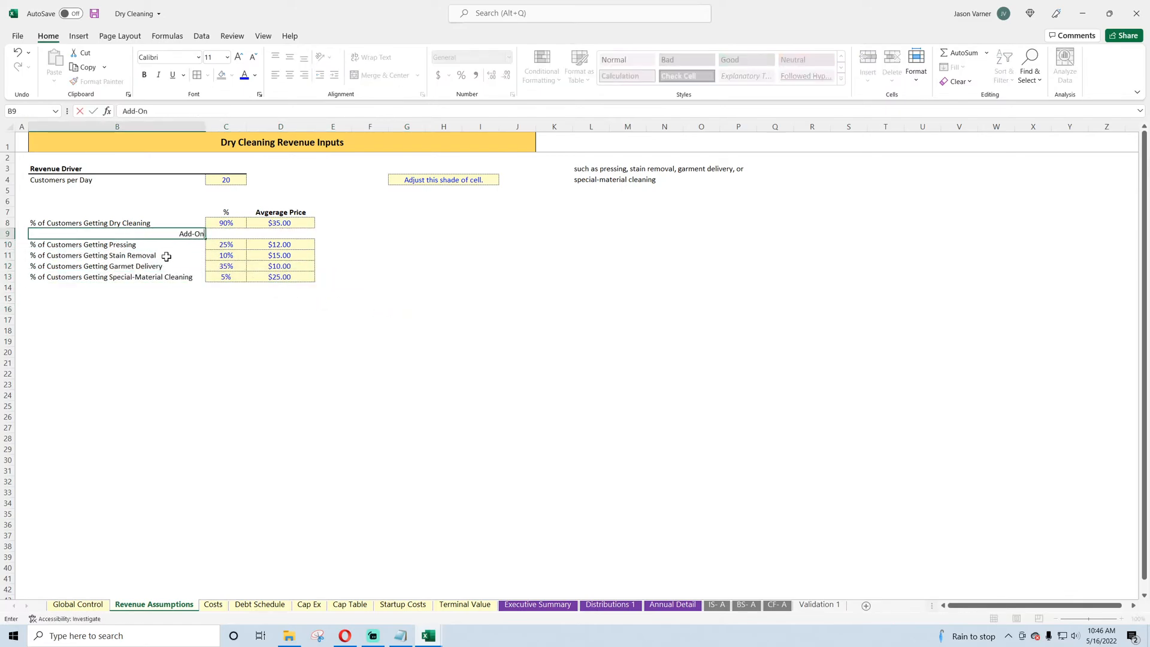
text(s)
key(Return)
Step: Make the "Add-Ons" label in B9 bold and left-aligned
drag(182, 225, 181, 233)
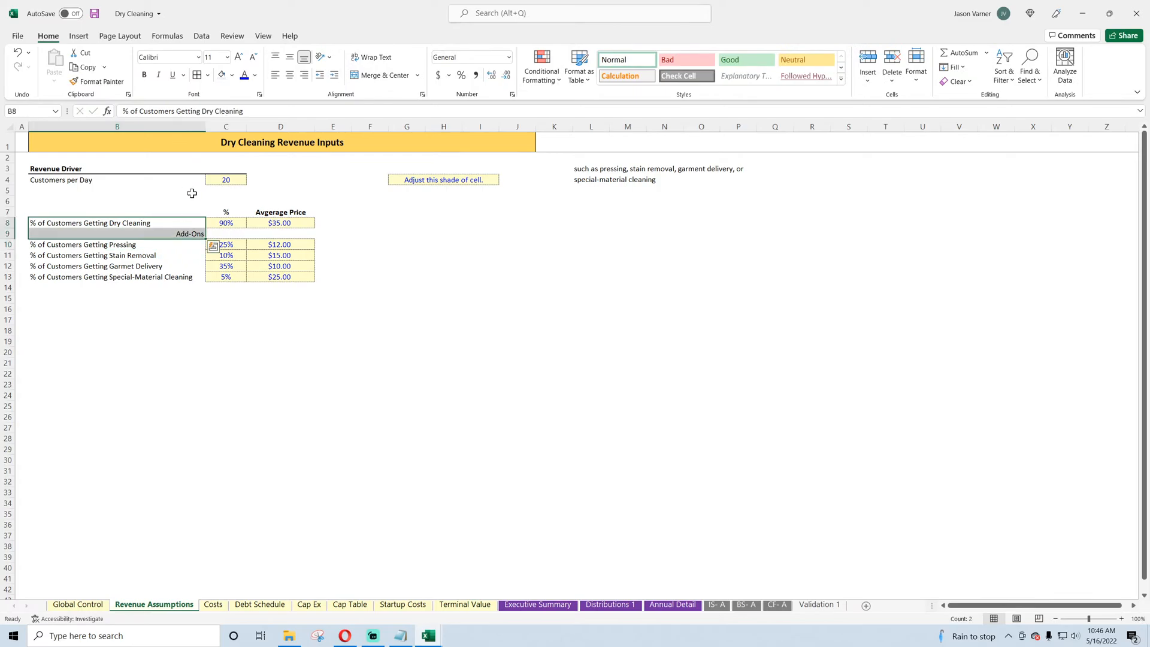
click(185, 234)
click(144, 74)
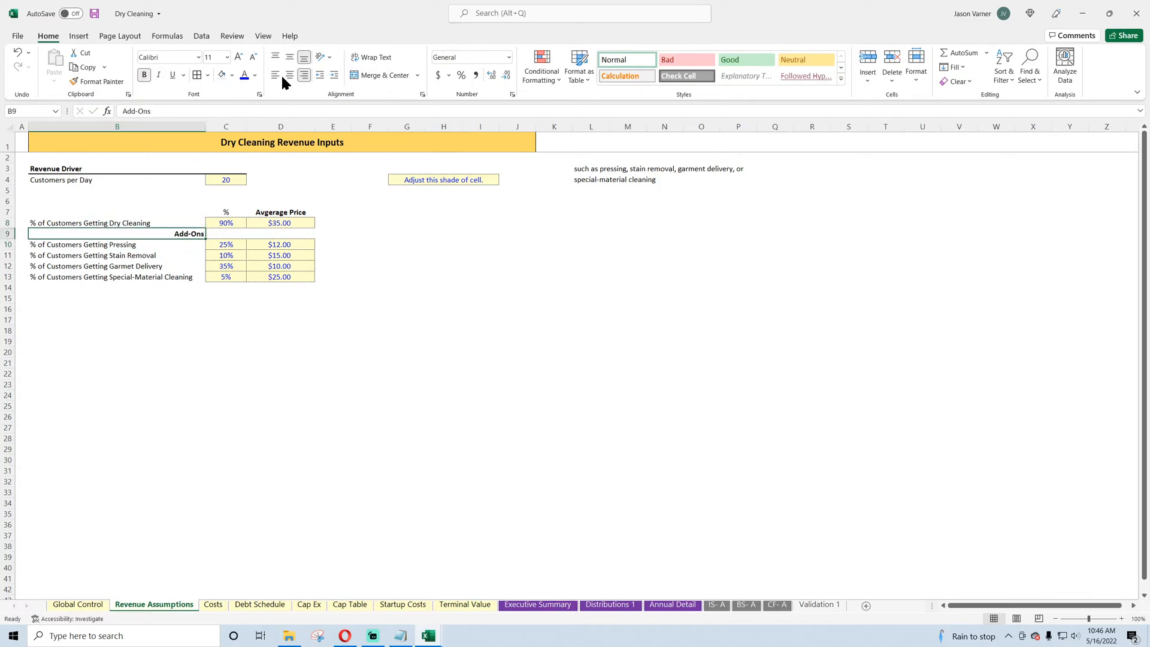
click(275, 74)
drag(443, 298, 473, 297)
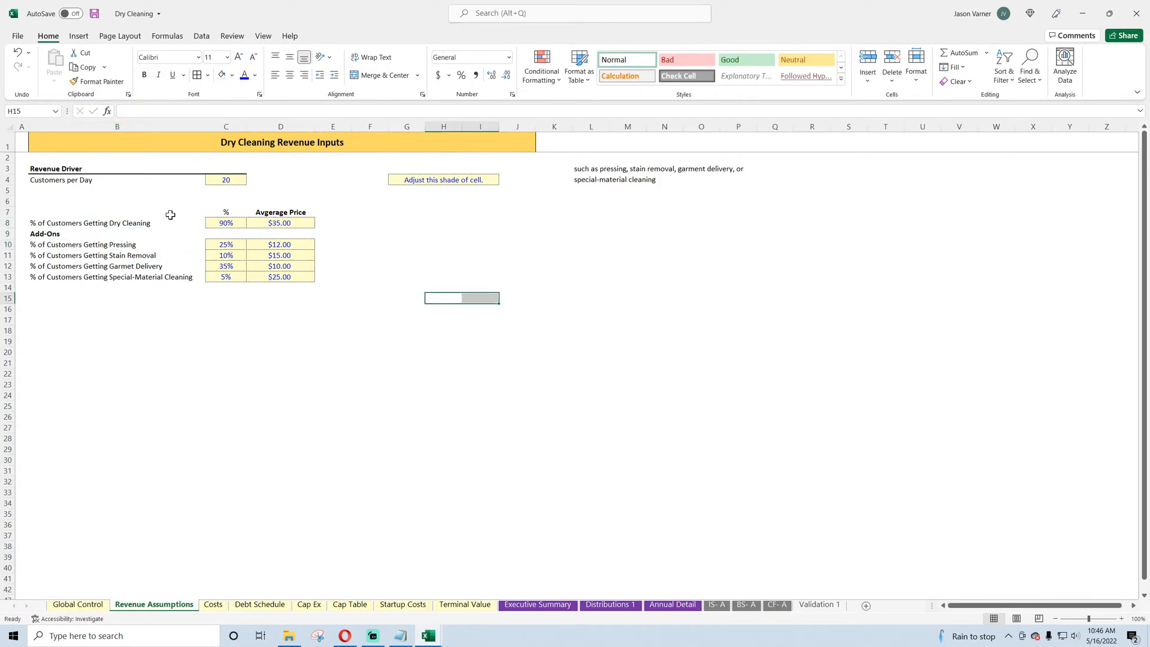
Step: Delete blank row 5 between the customers per day input and the service table
click(7, 190)
right_click(7, 190)
click(54, 287)
click(154, 352)
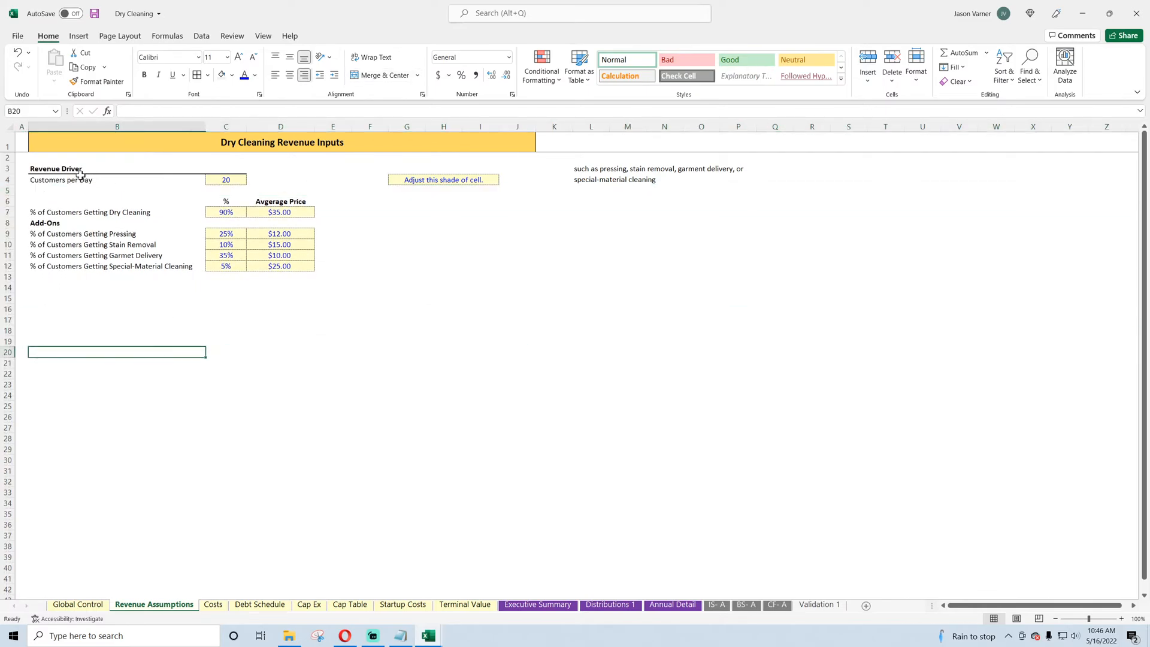
Step: Review the customers per day, service percentages and average prices, and save the workbook
click(234, 178)
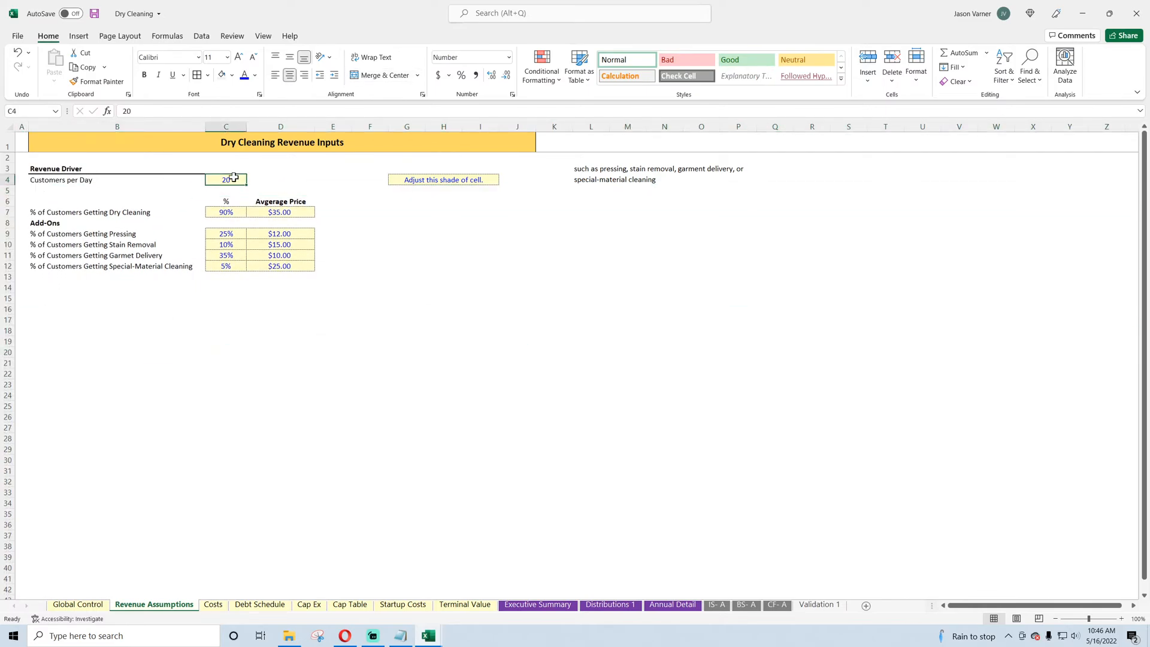
click(235, 211)
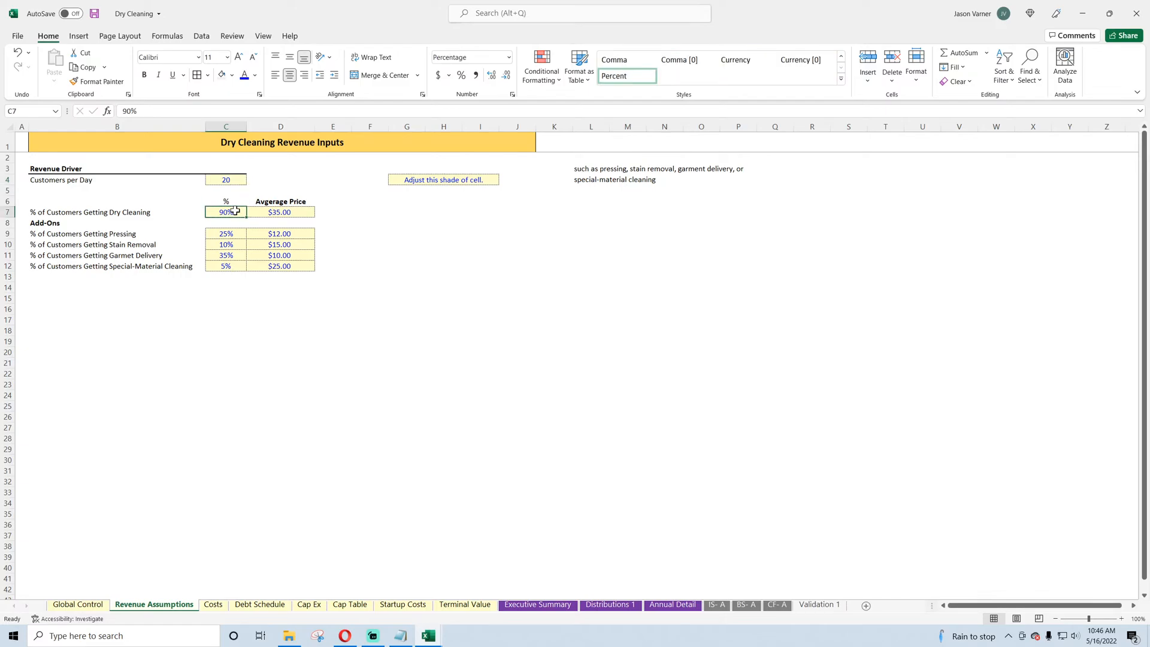
click(258, 213)
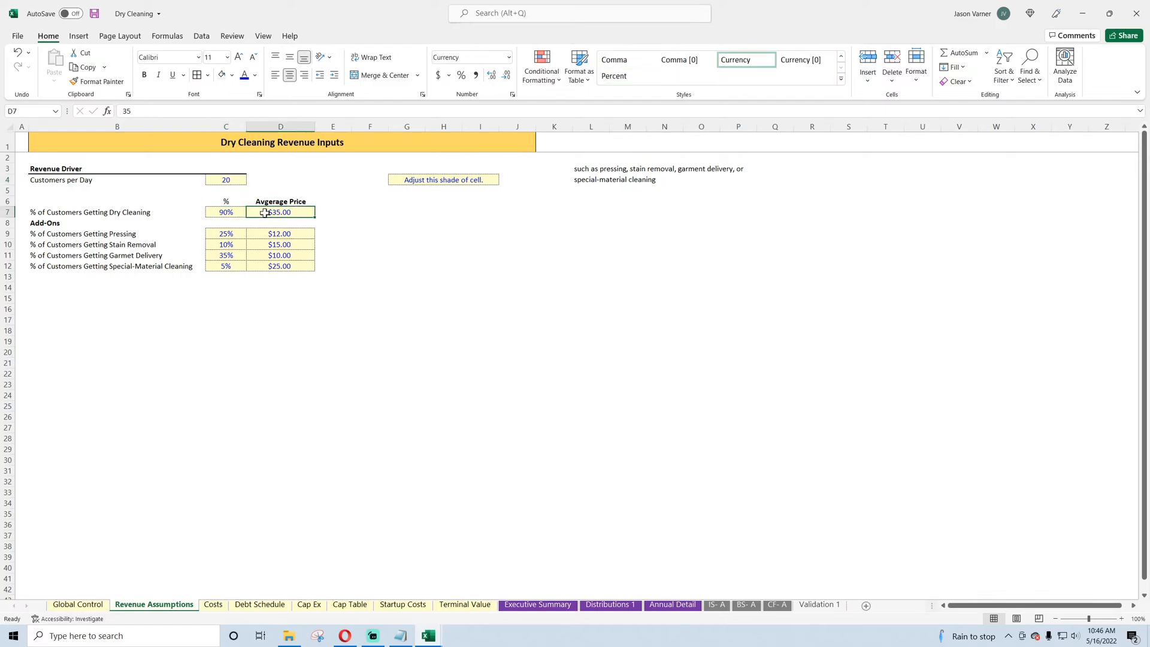
click(223, 233)
click(223, 245)
click(223, 255)
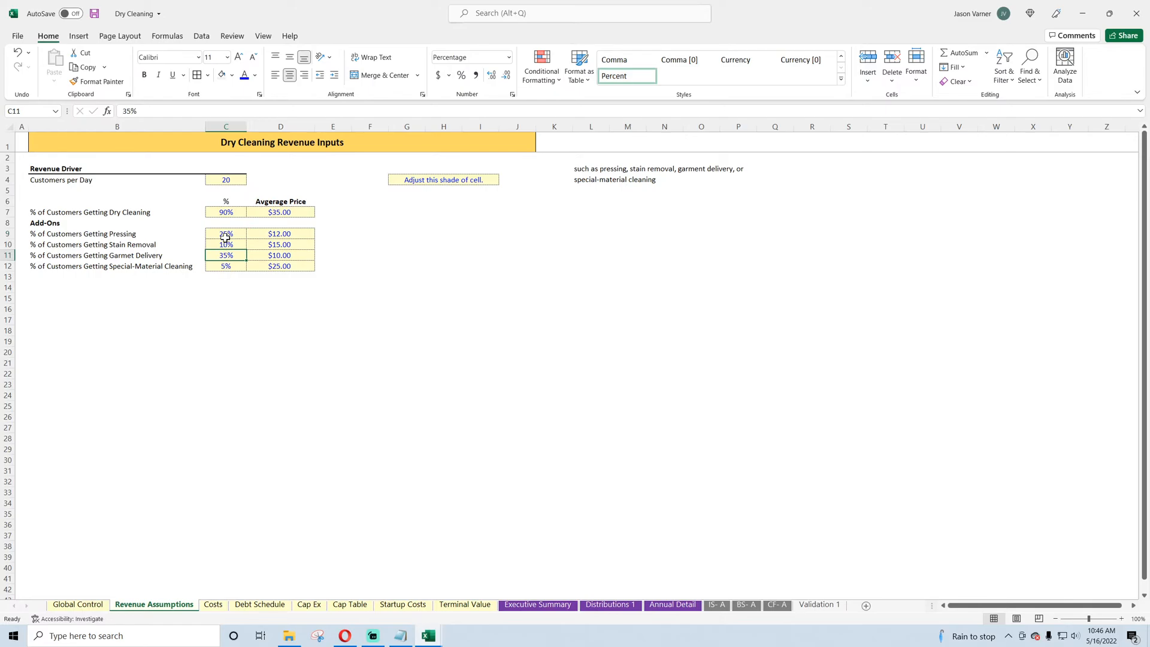
drag(225, 235, 225, 265)
click(279, 235)
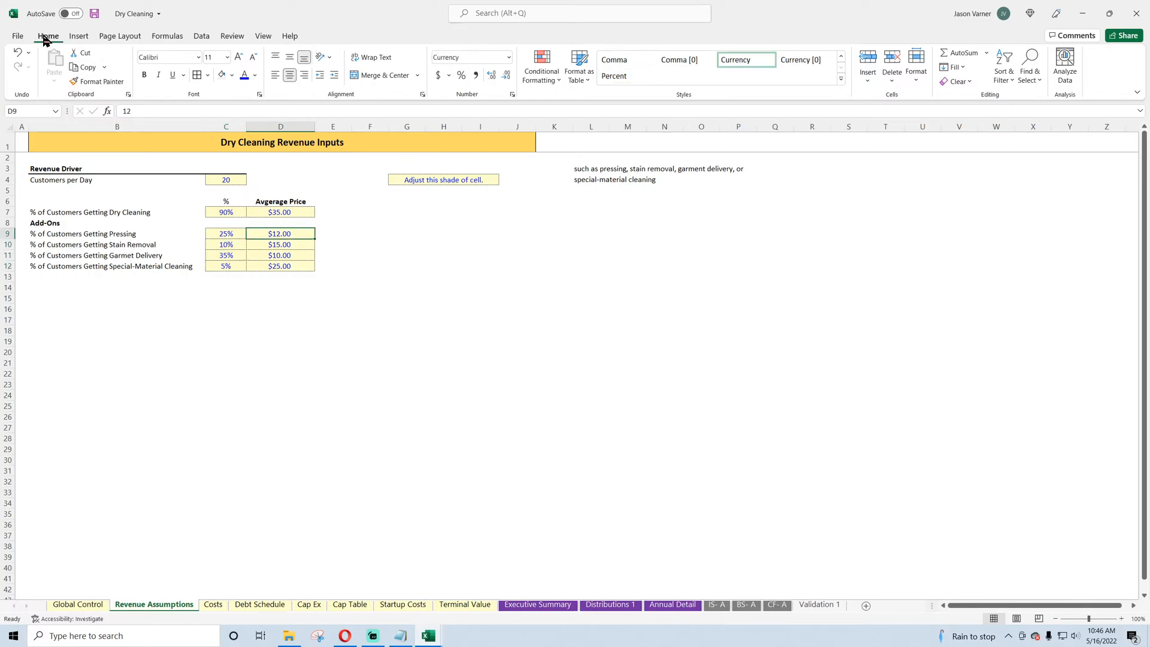
click(94, 13)
click(222, 352)
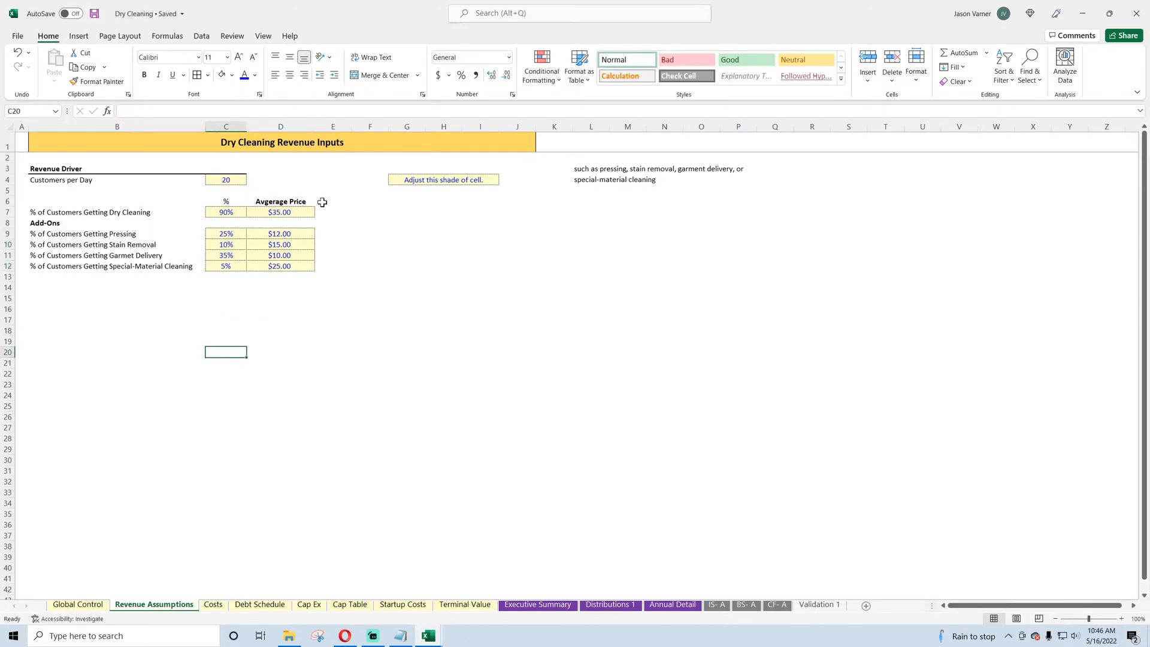
Step: Add a "Per Day" header in E6 beside the average price header
click(322, 202)
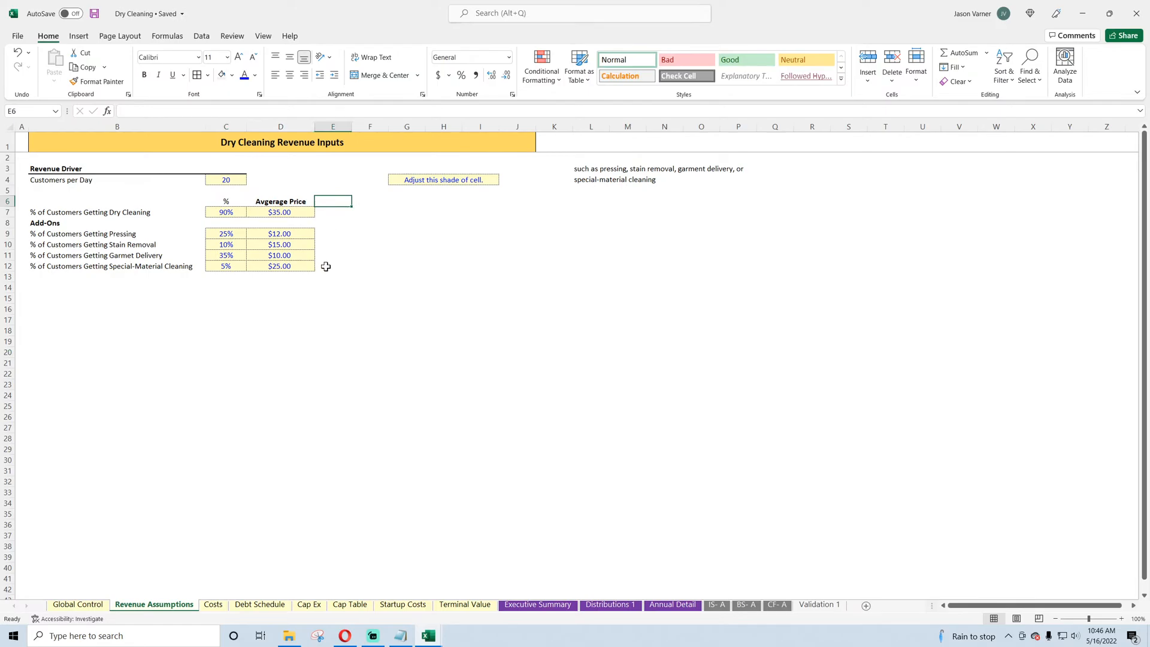
text(Per Da)
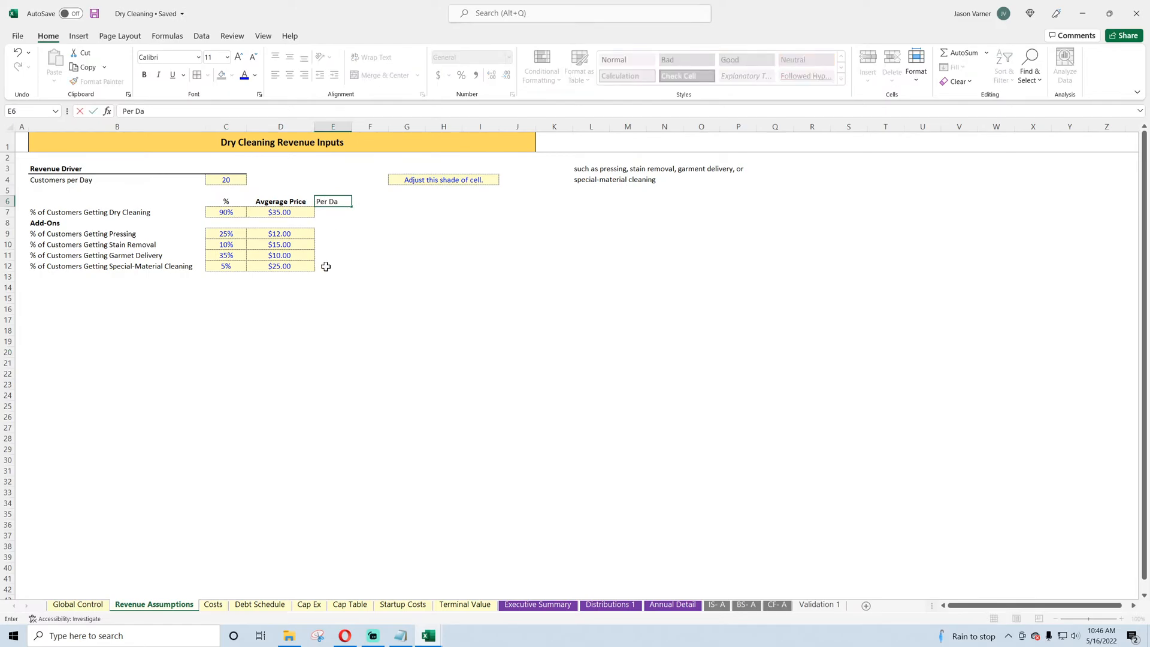
text(y)
key(Return)
Step: Enter the formula =C7*C$4 in E7 to calculate the dry cleaning customers per day
text(=)
click(237, 213)
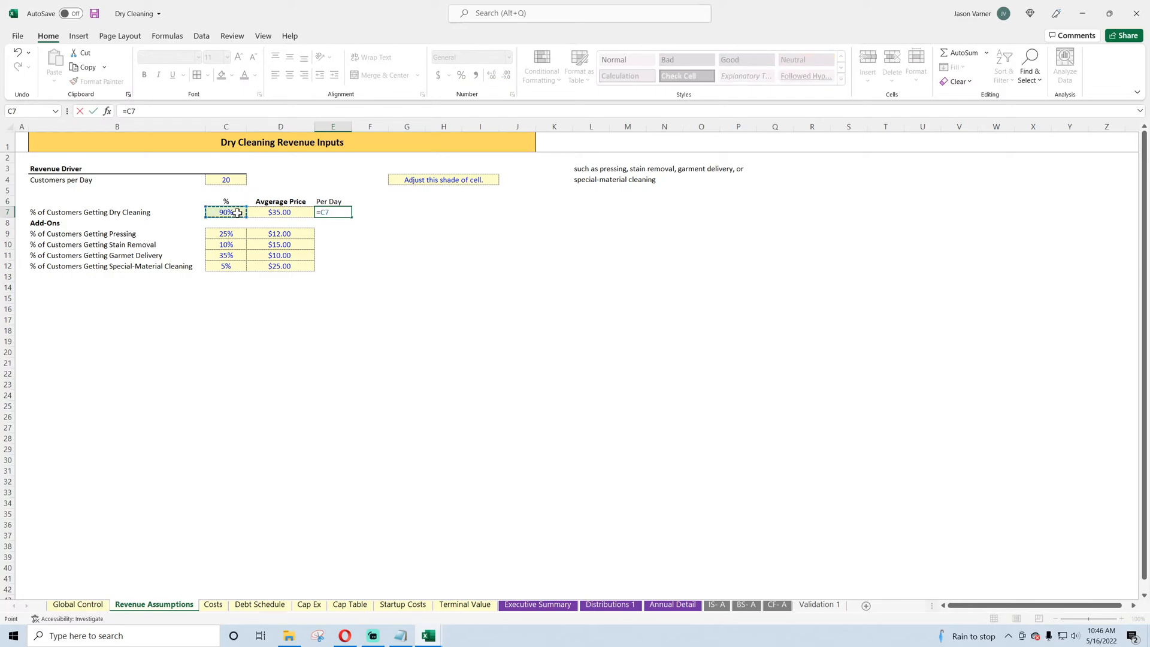
text(*)
click(225, 178)
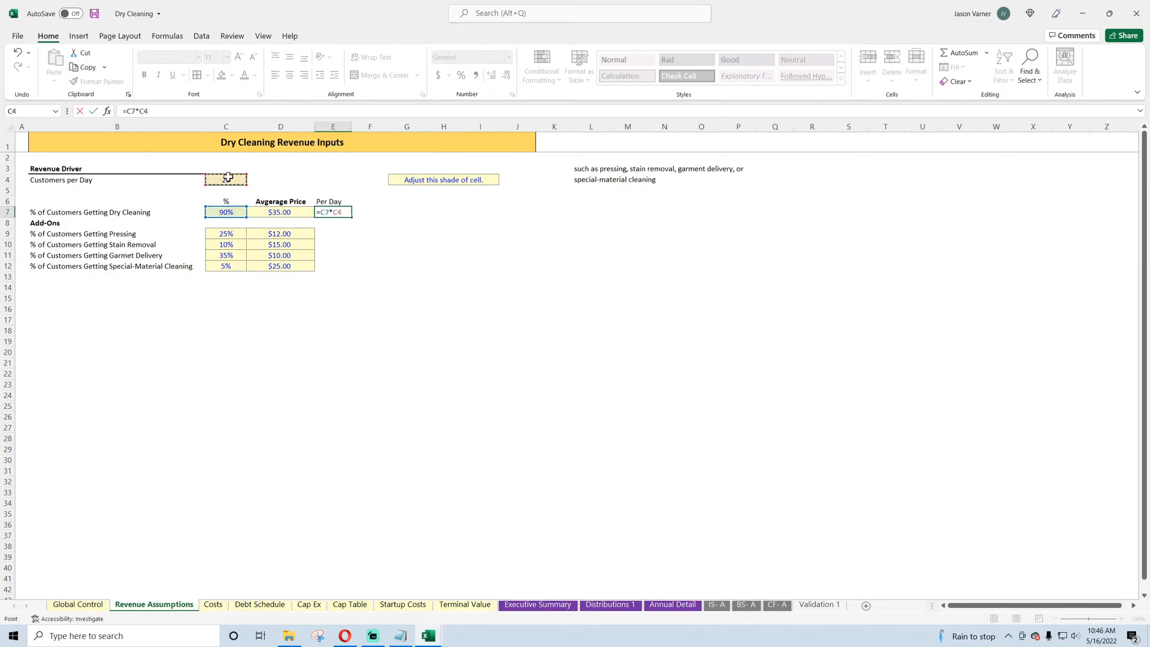
click(142, 111)
text($)
key(Return)
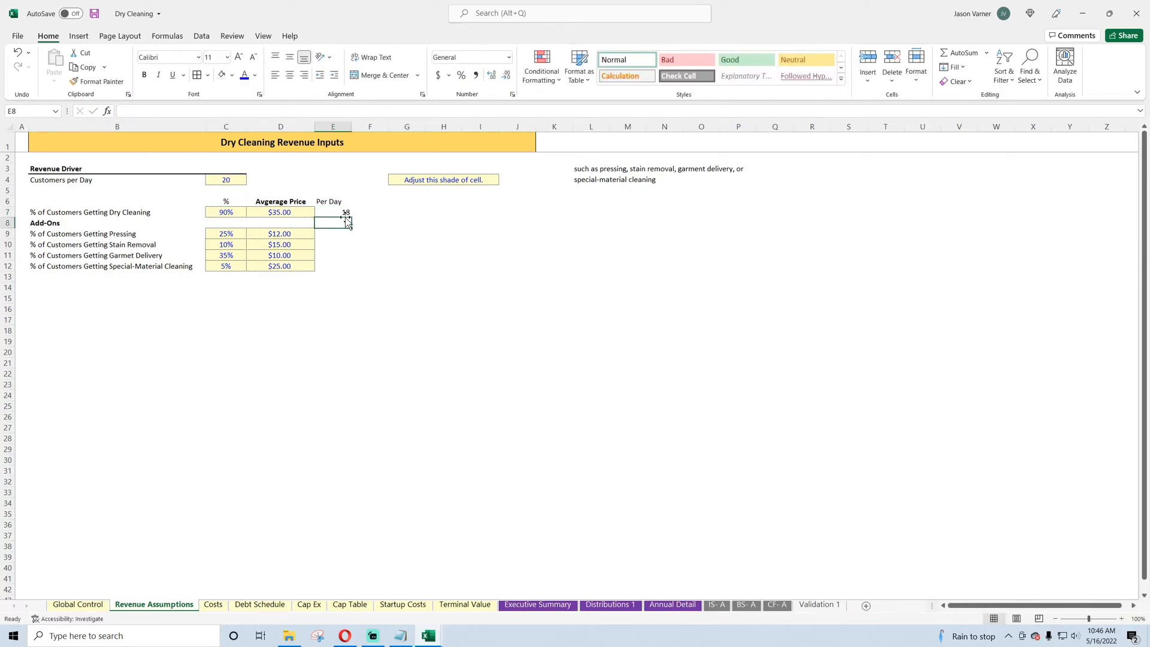
Step: Center the Per Day column cells E6:E12
click(339, 213)
drag(331, 203, 345, 261)
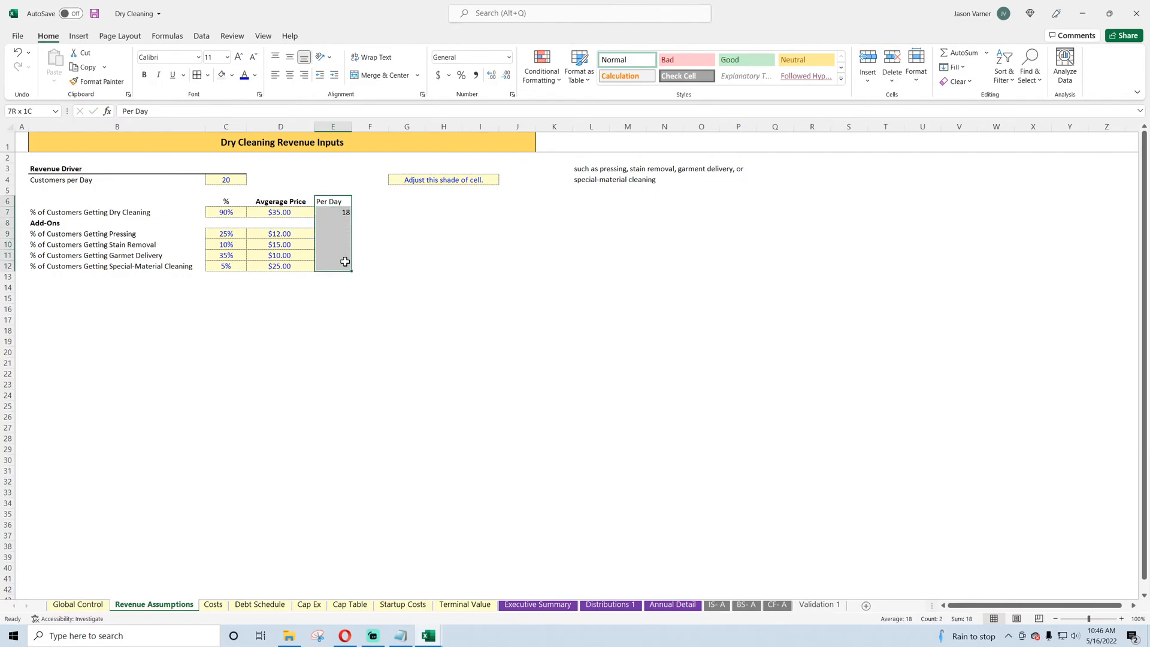
click(289, 75)
Step: Copy the per-day formula from E7 to the four add-on rows in E9:E12
click(345, 212)
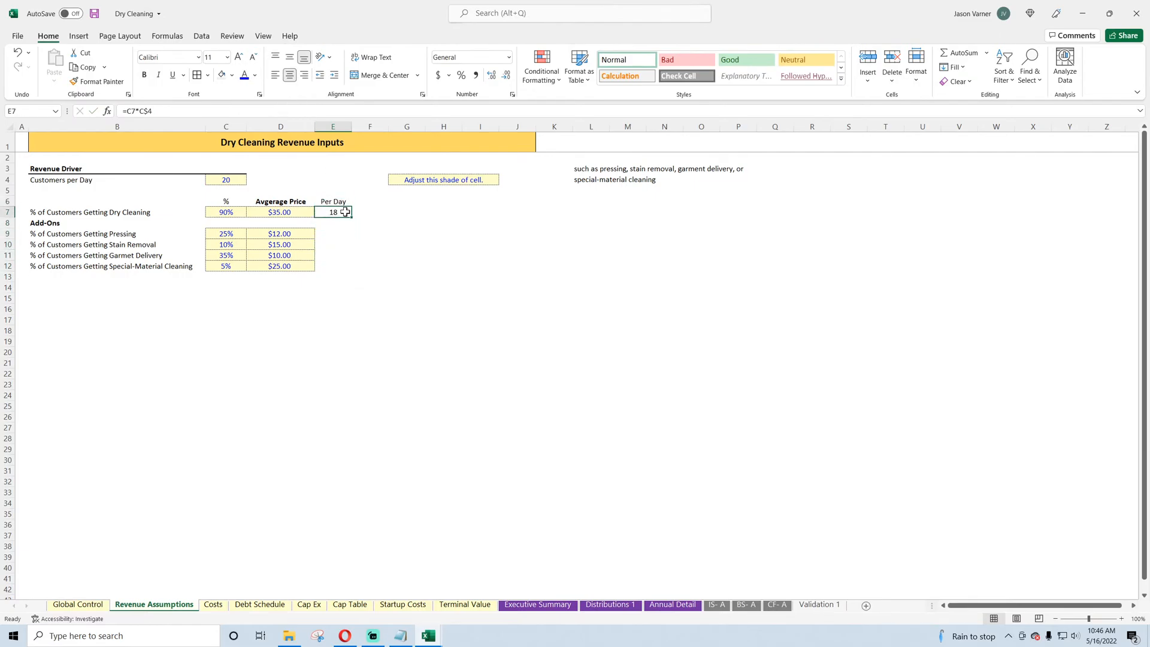
key(ctrl+c)
drag(335, 234, 347, 267)
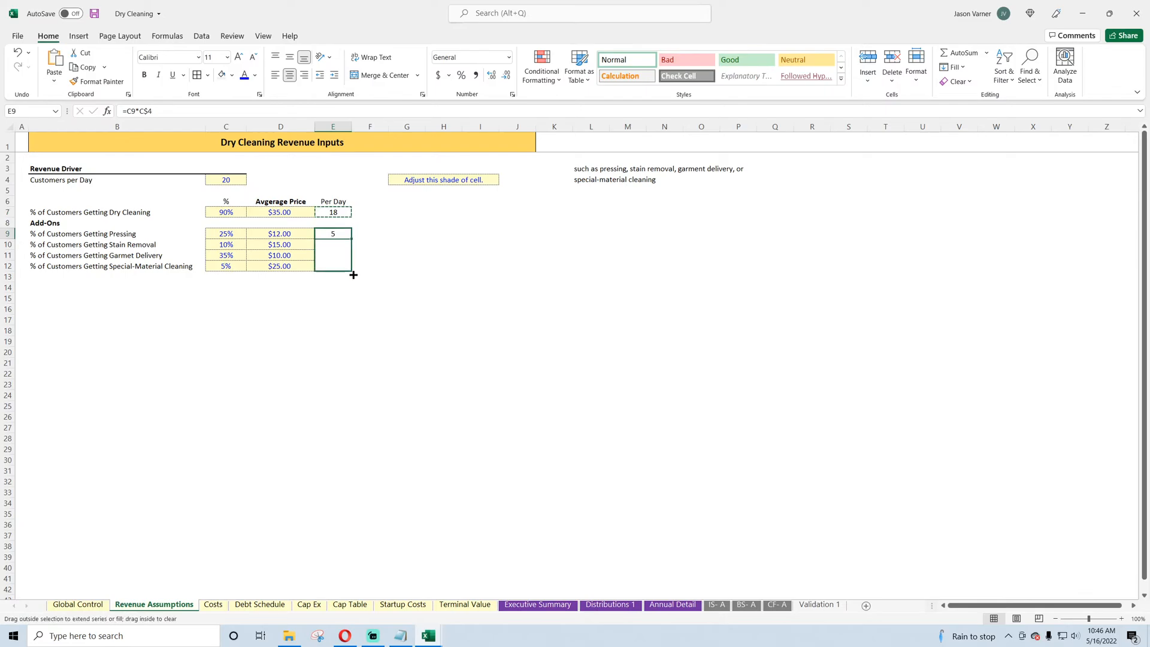
key(ctrl+v)
click(328, 266)
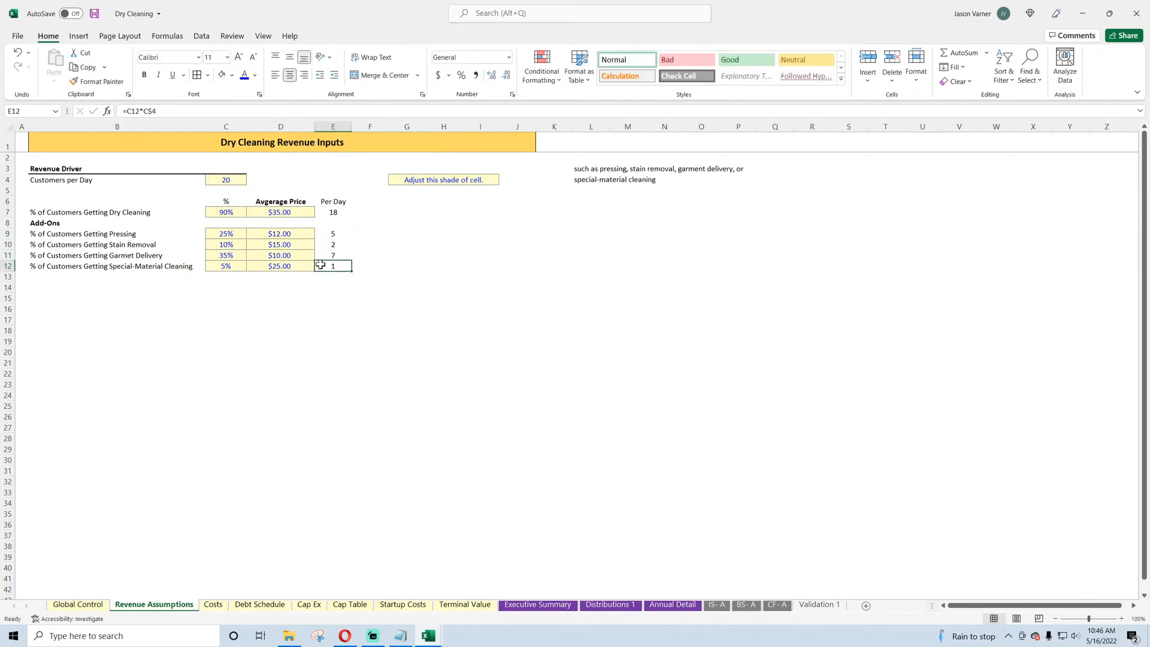
Step: Check the Per Day cells and apply borders to E7 and E9:E12
click(342, 202)
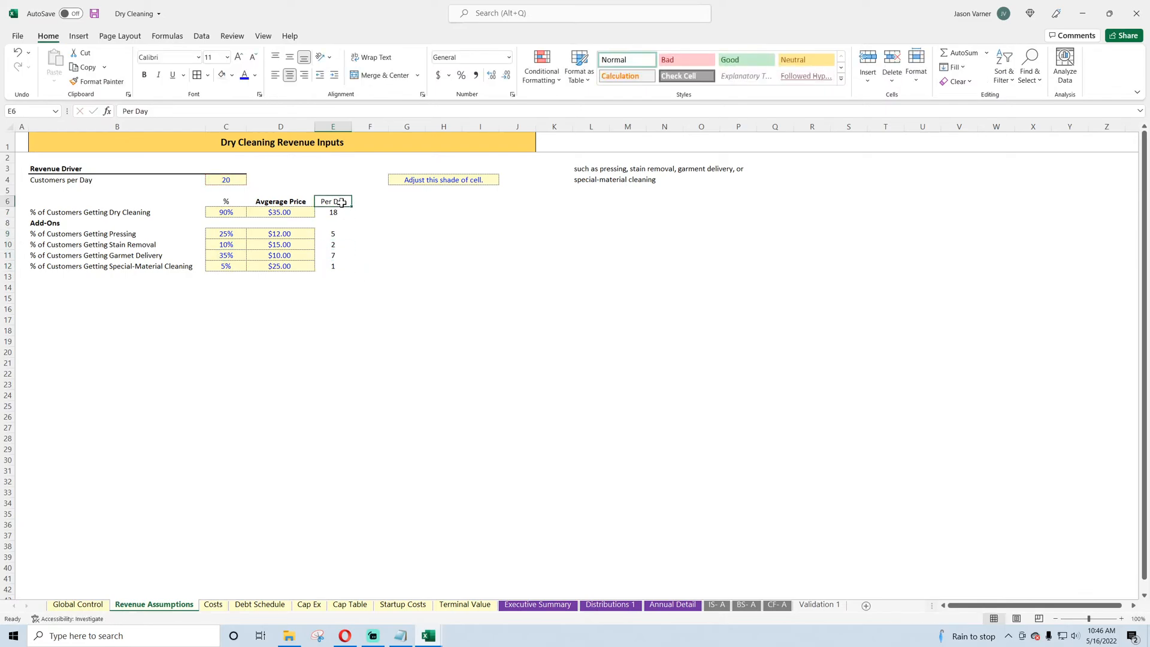
click(341, 212)
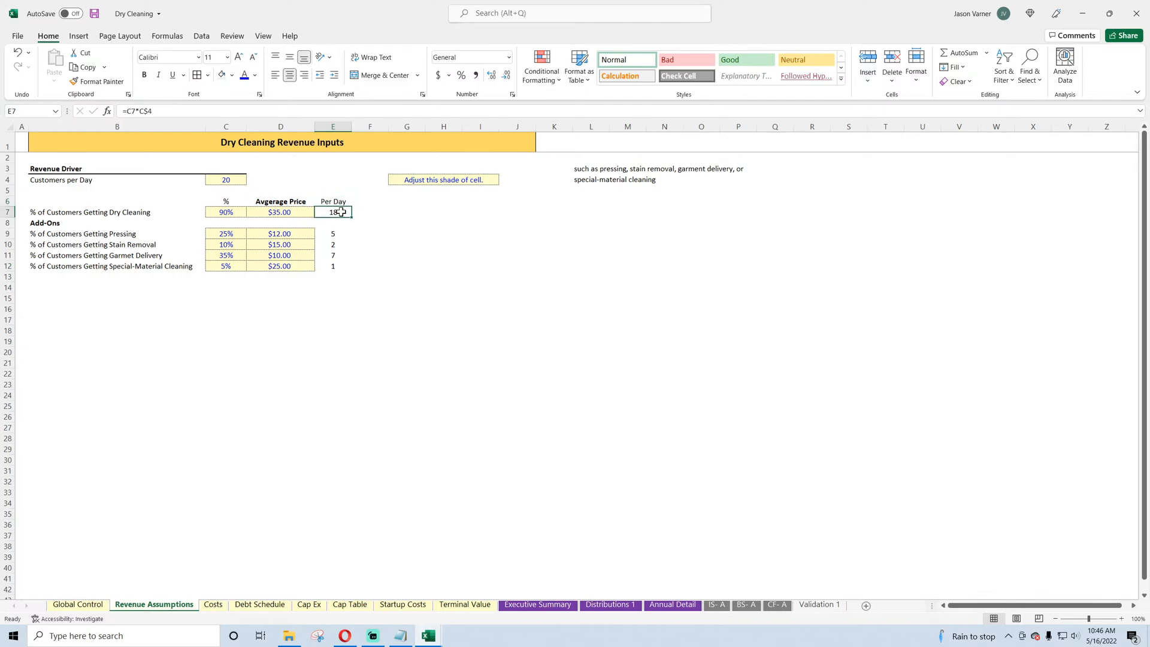
click(329, 234)
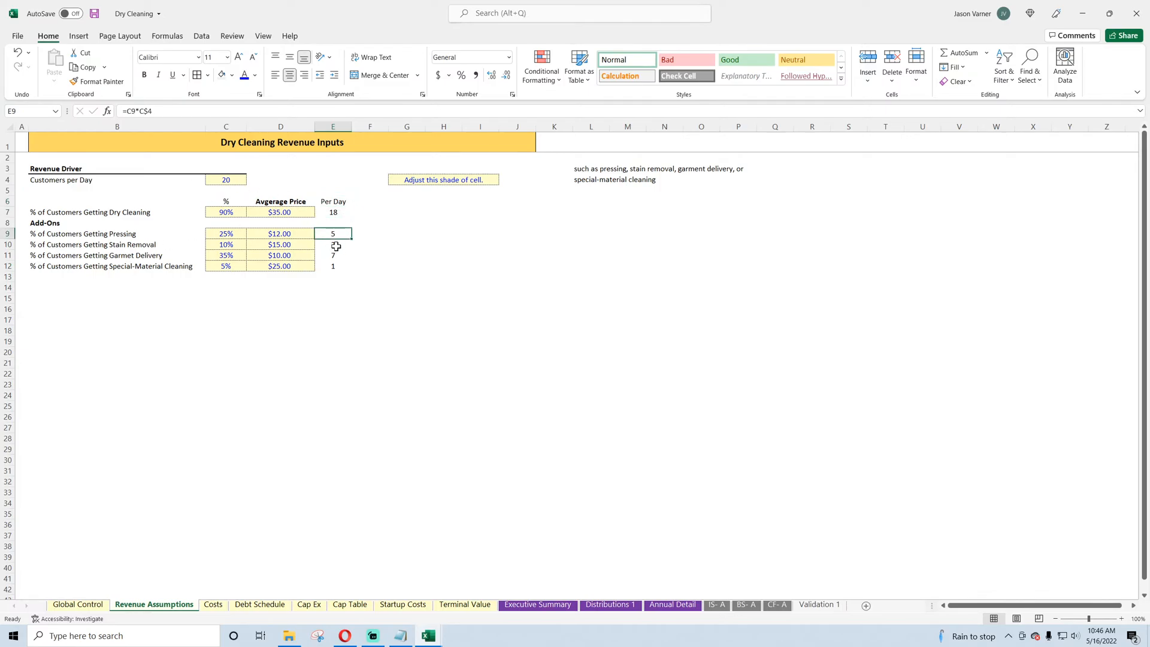
click(336, 246)
click(330, 255)
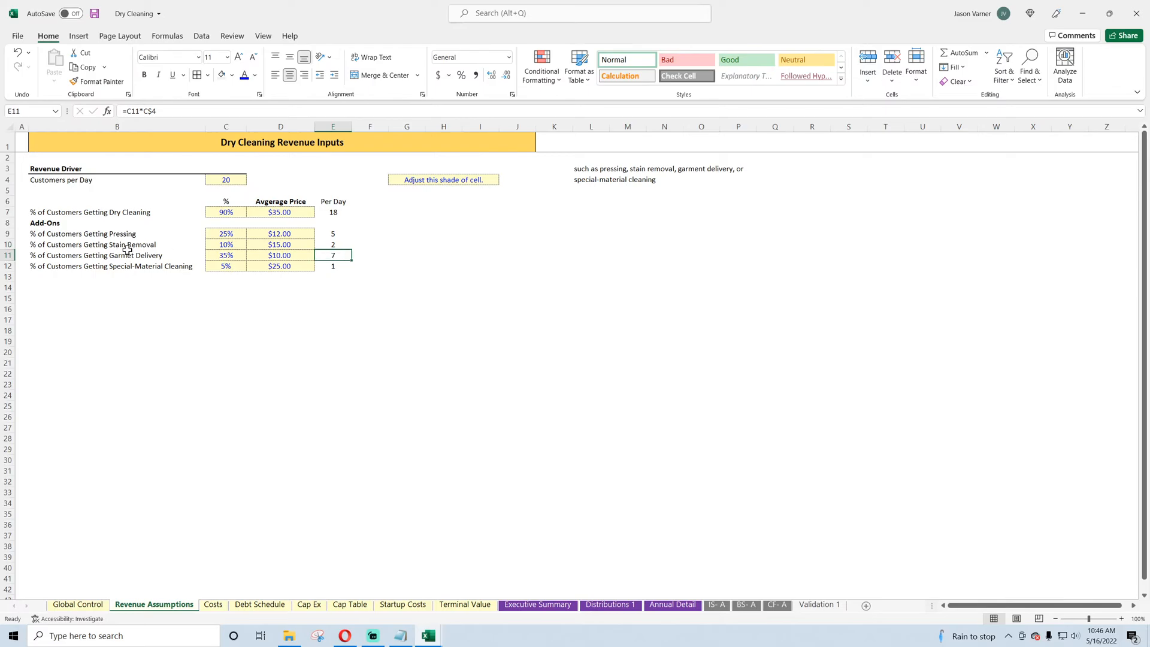
click(338, 266)
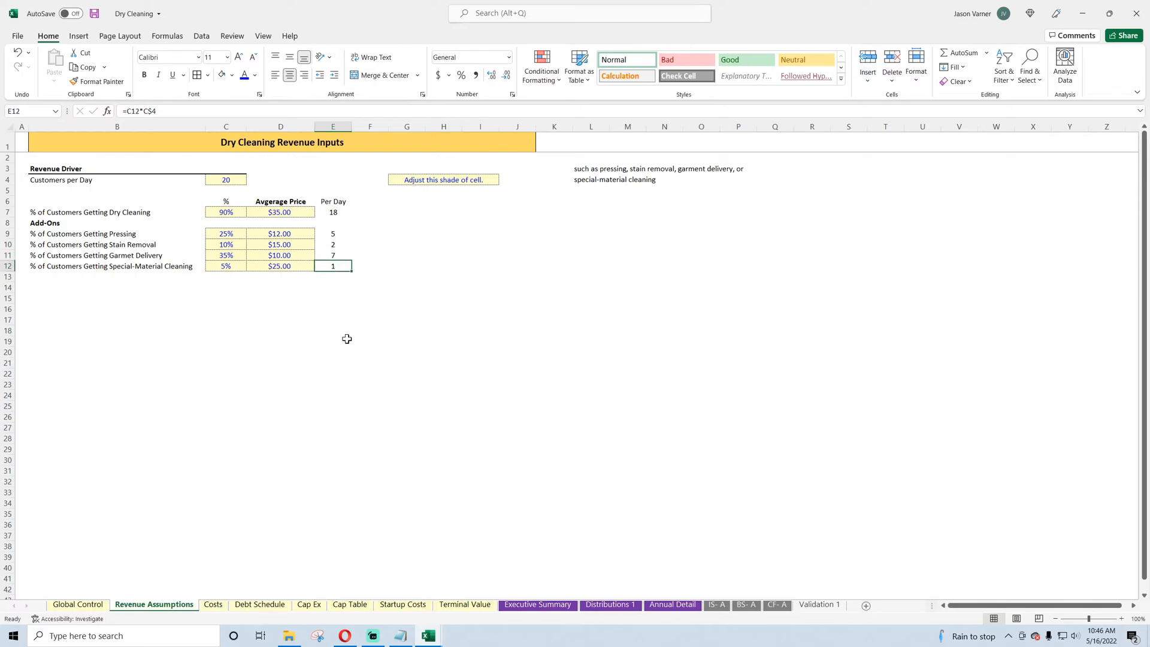
drag(338, 234, 335, 266)
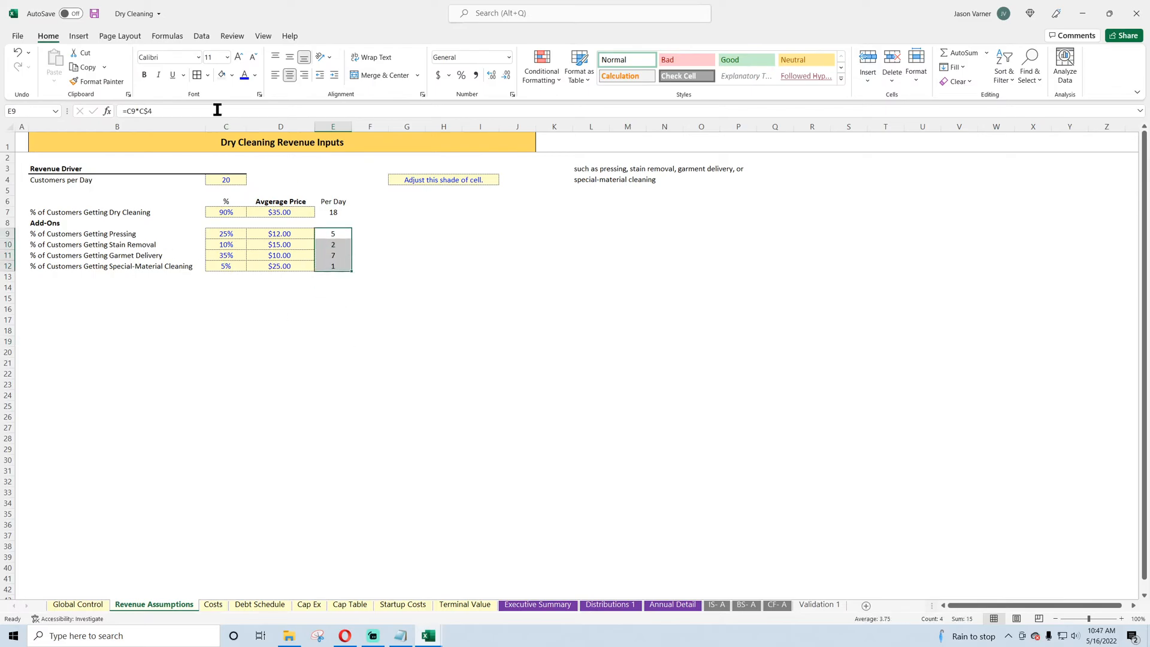
click(197, 76)
click(329, 212)
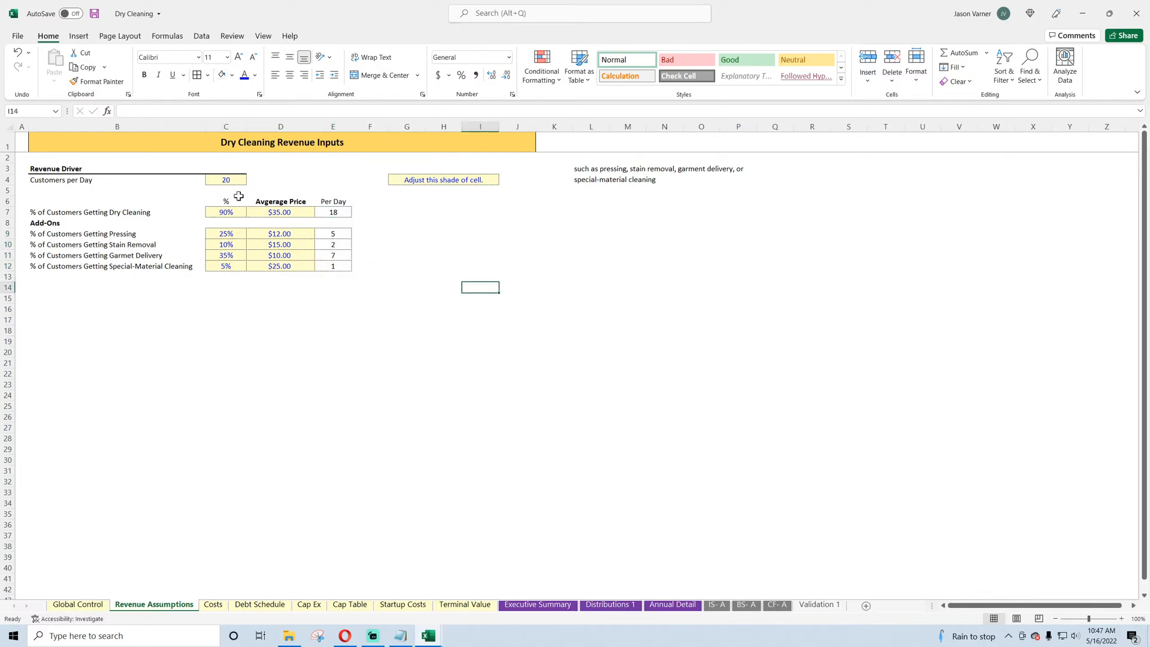
Step: Set Customers per Day in C4 to 50
click(226, 179)
text(50)
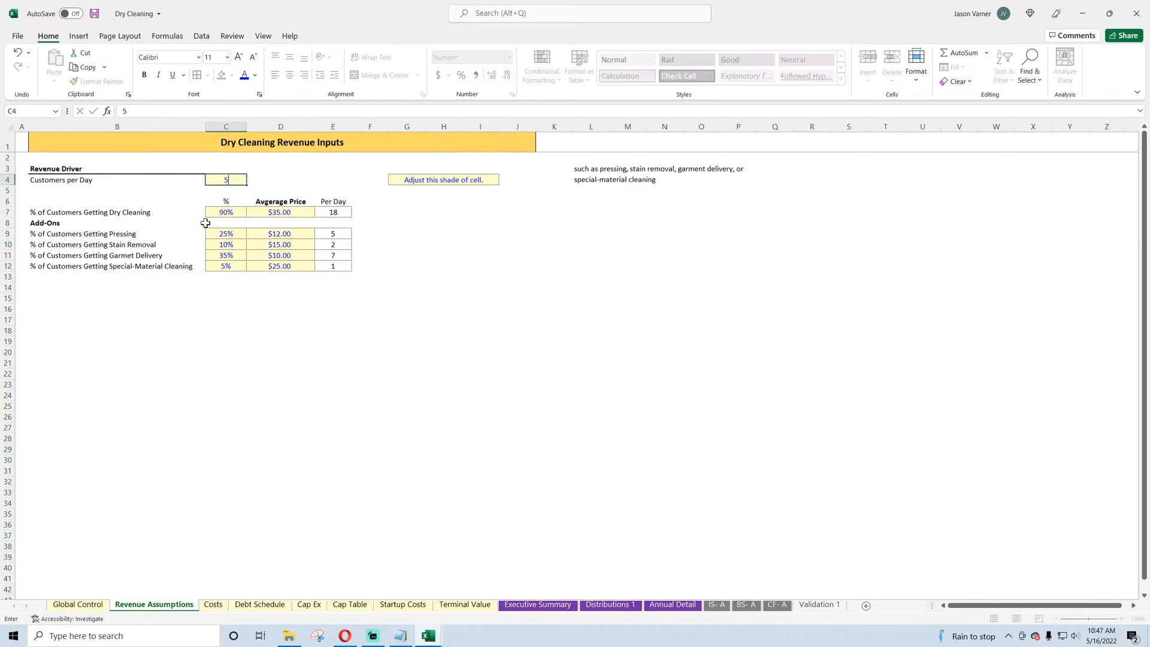
key(Return)
Step: Format E7:E12 as numbers with one decimal place and a 1000 separator, and save the workbook
drag(335, 215, 333, 267)
click(512, 94)
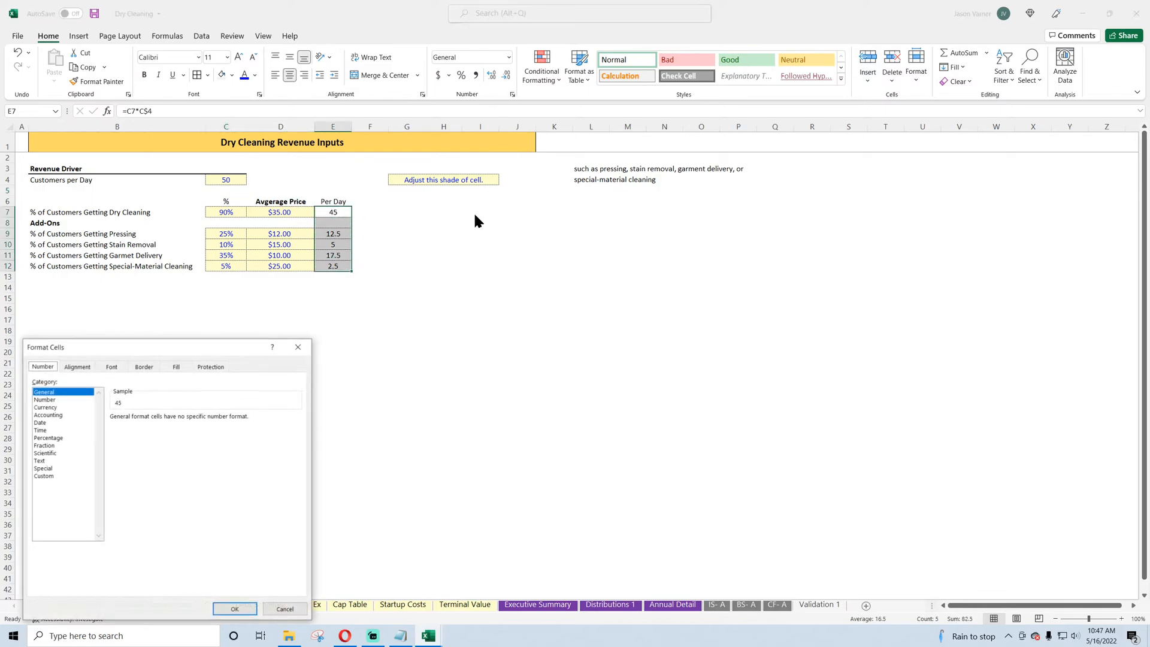
click(45, 399)
click(185, 420)
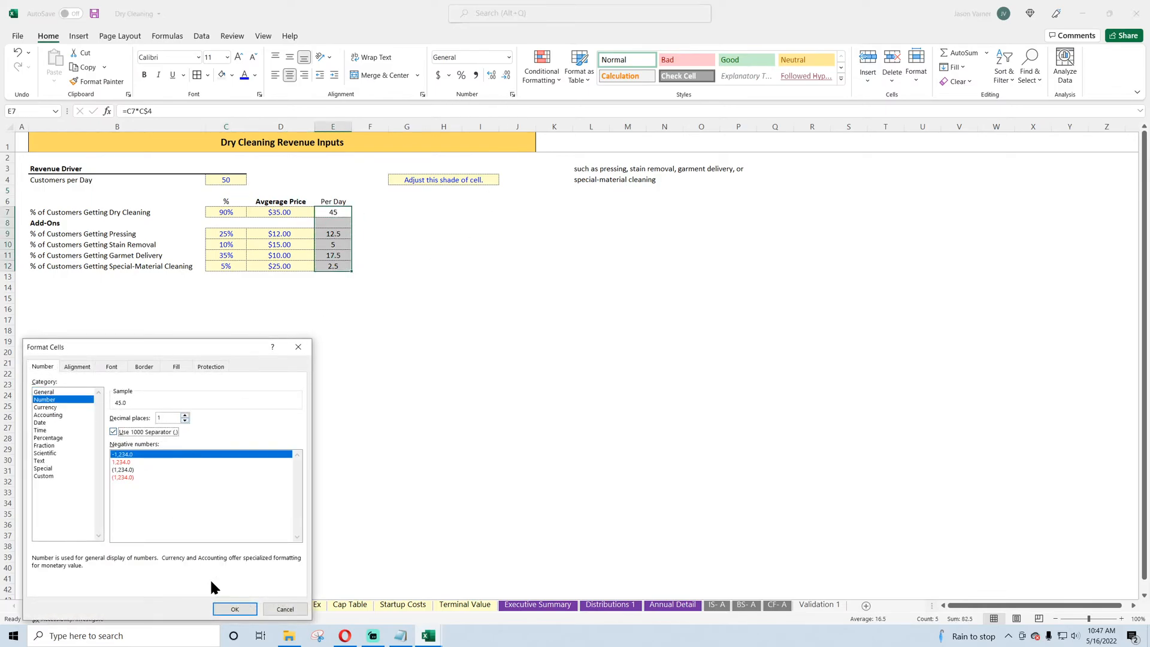
click(233, 608)
click(443, 395)
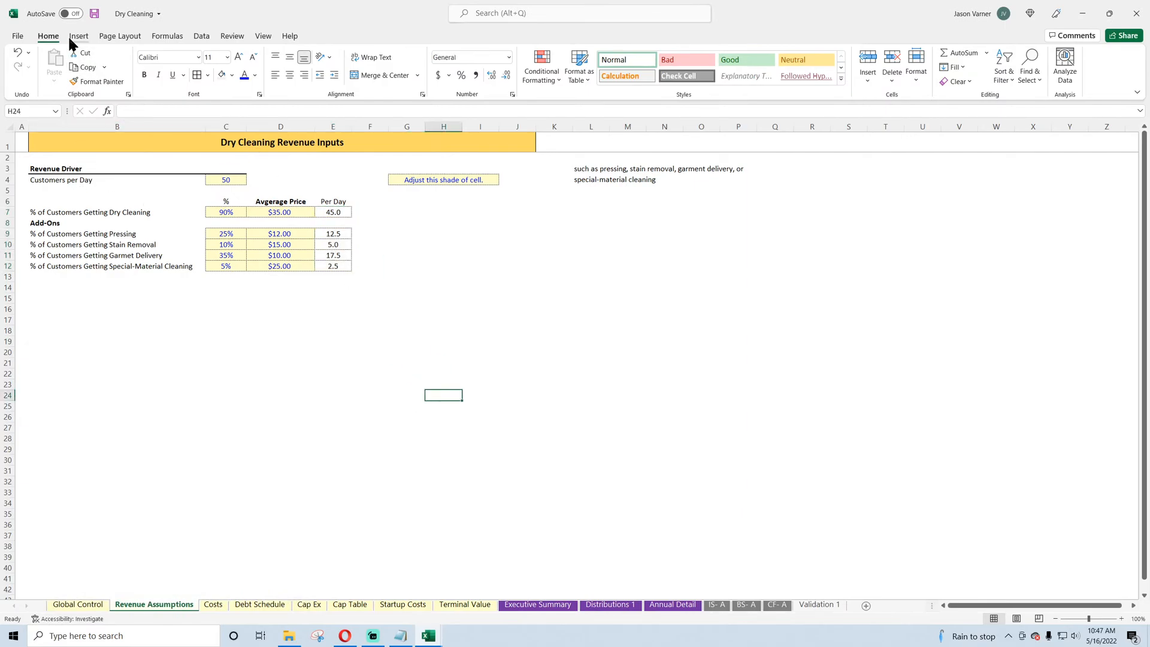
click(94, 14)
click(430, 258)
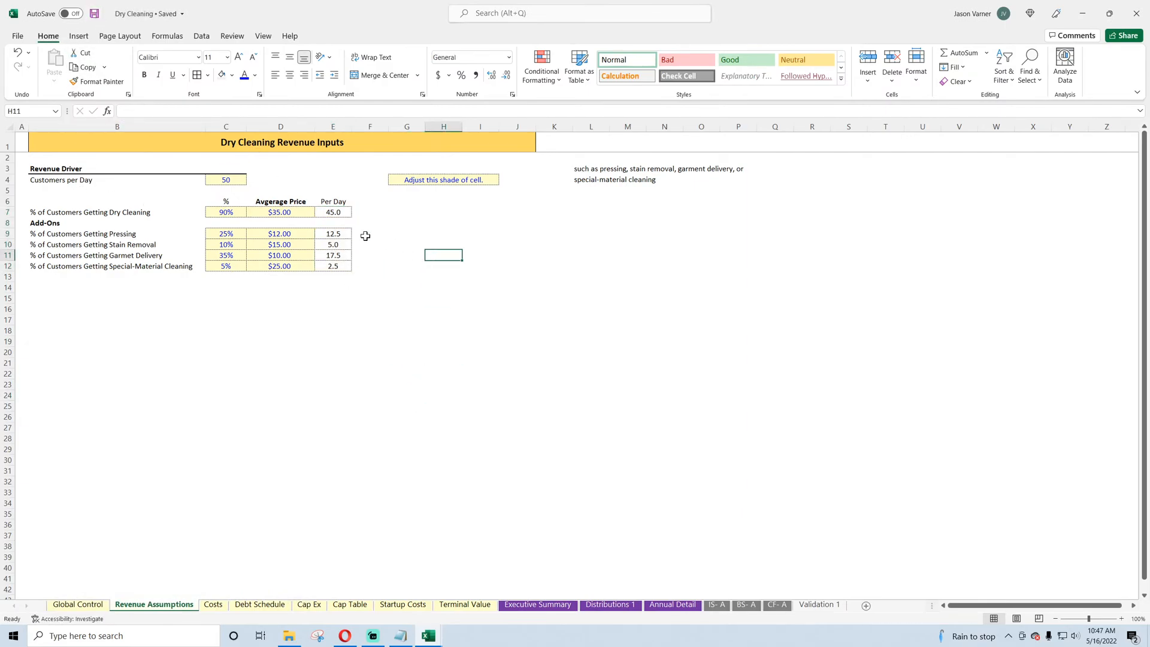
Step: Check the average price inputs for dry cleaning and the add-on services in column D
click(301, 214)
click(300, 242)
click(297, 266)
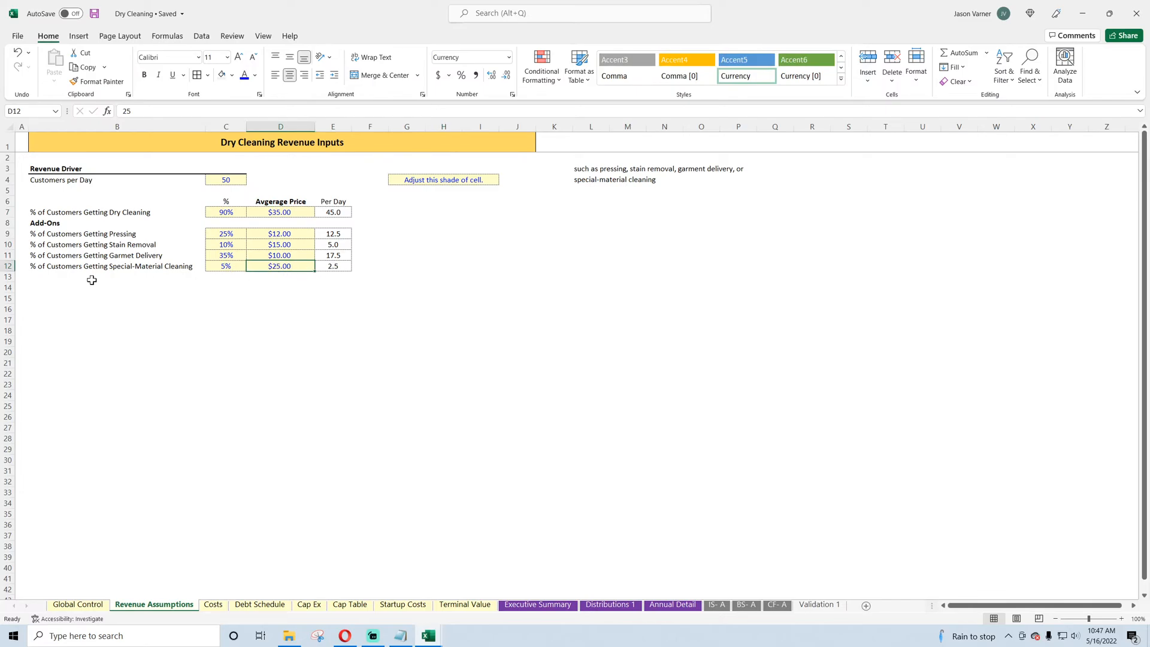
click(52, 289)
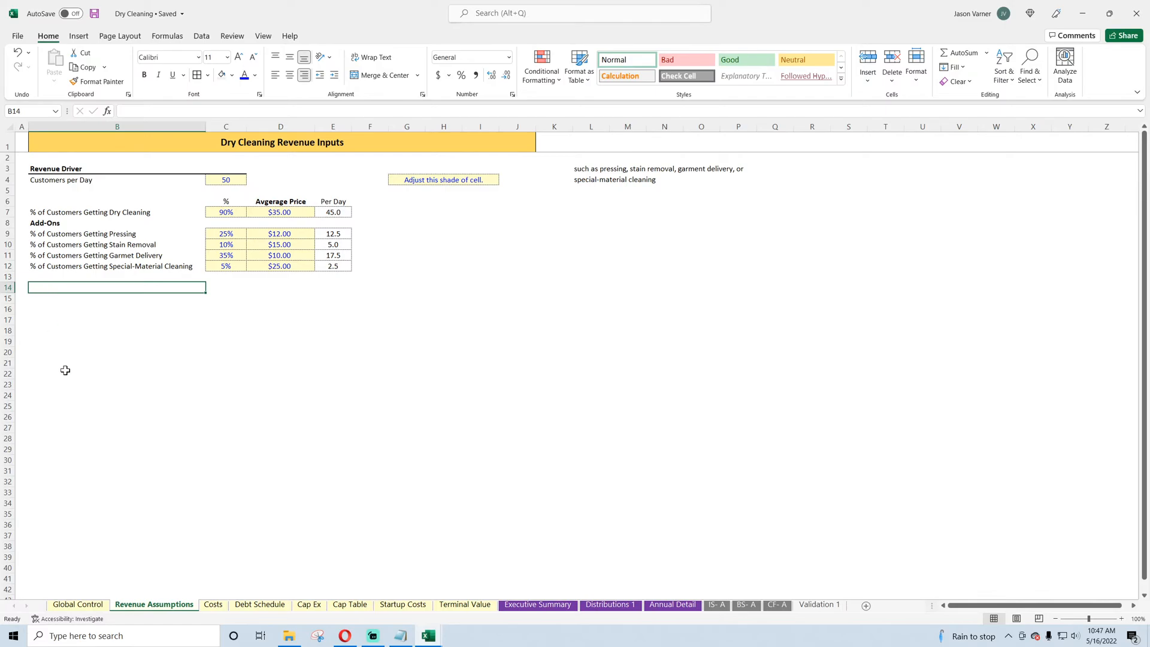
text(Monthl)
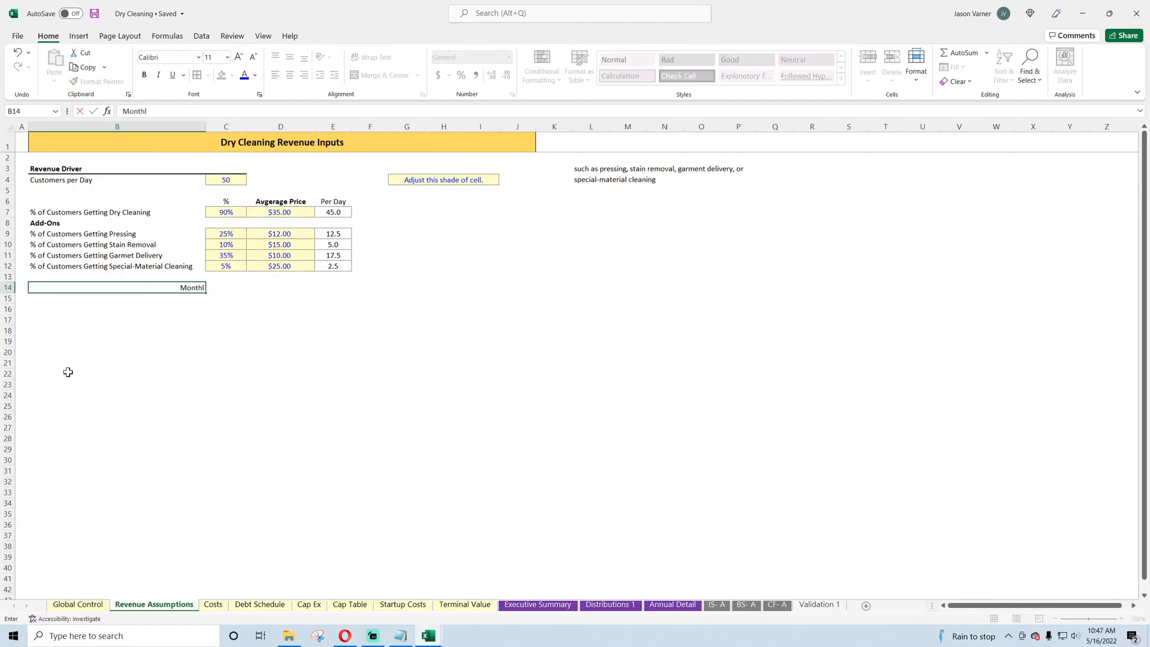
key(BackSpace)
key(BackSpace)
key(BackSpace)
key(BackSpace)
key(BackSpace)
key(BackSpace)
key(BackSpace)
key(BackSpace)
key(BackSpace)
key(BackSpace)
key(Return)
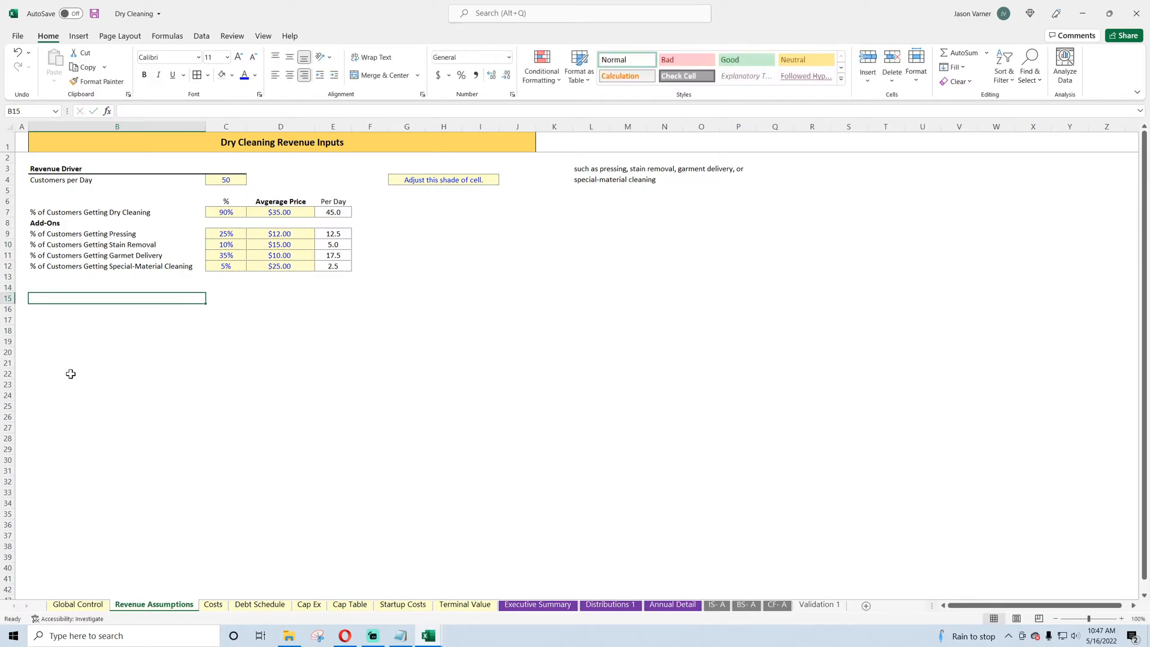
key(Up)
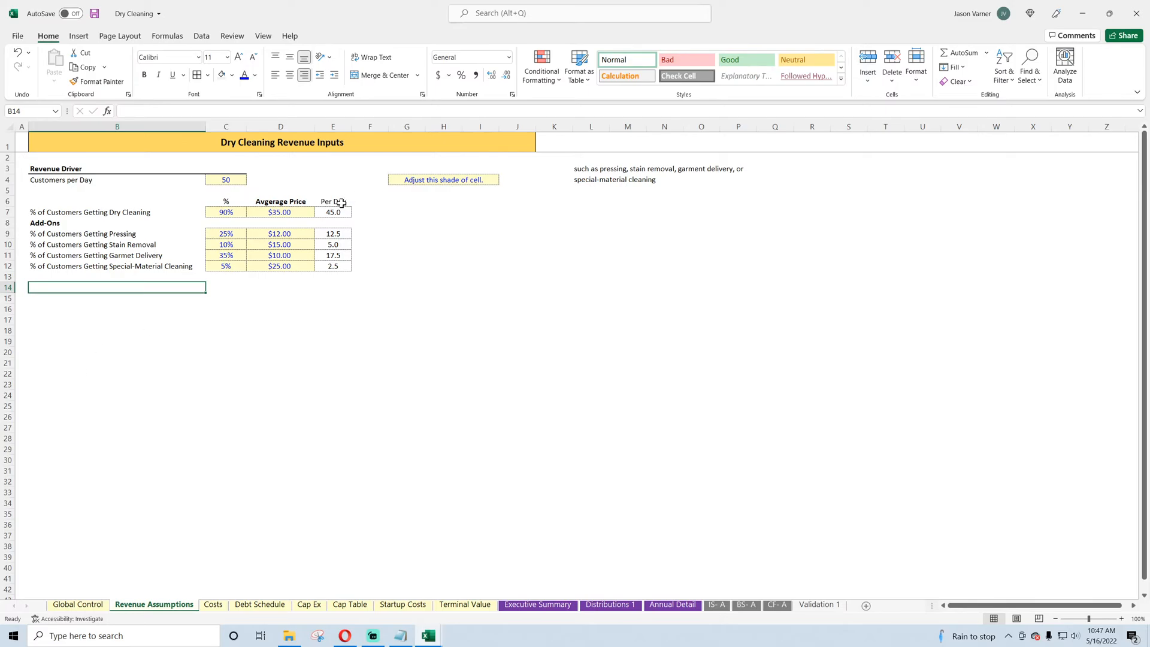
Step: Extend the Per Day column one column over into F6:F12 and rename the new header "Per Year"
drag(333, 201, 382, 267)
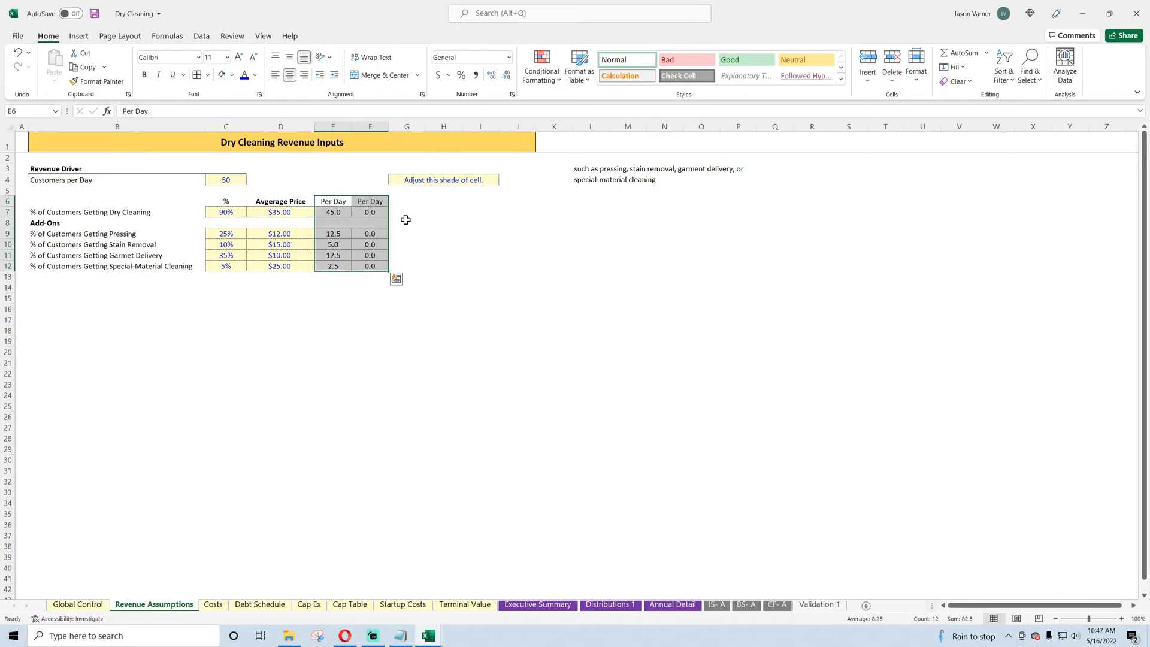
click(367, 205)
double_click(142, 111)
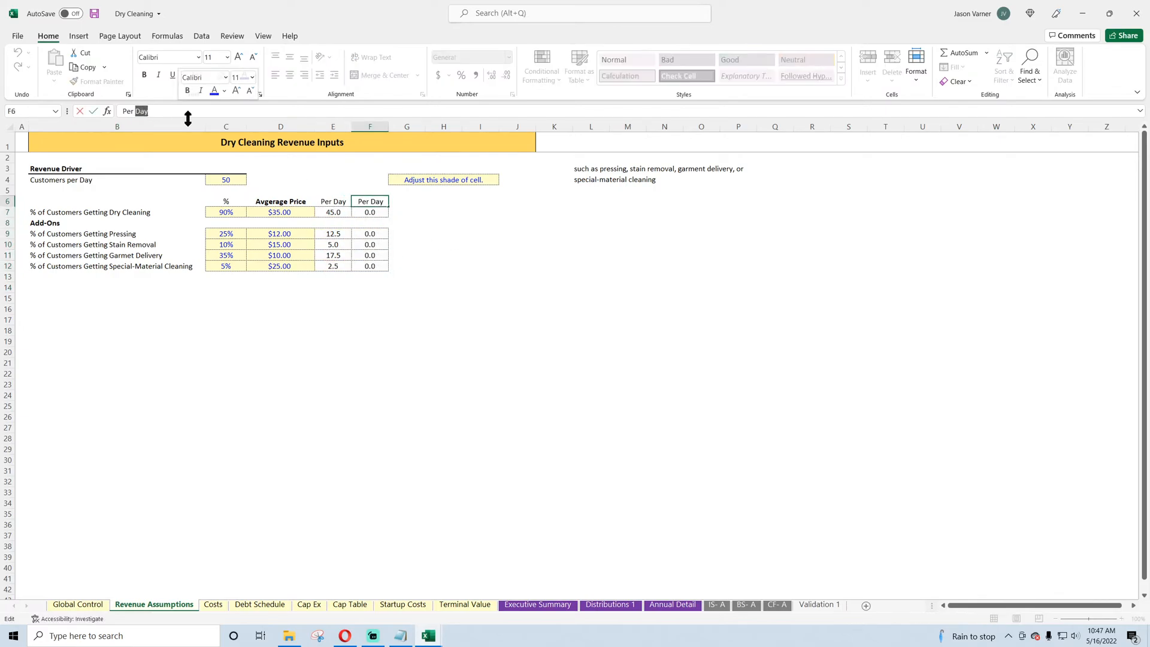
text(Year)
key(Return)
Step: Enter the formula =C7*C$4*C$5 in F7 for the yearly number of dry cleaning customers
text(=)
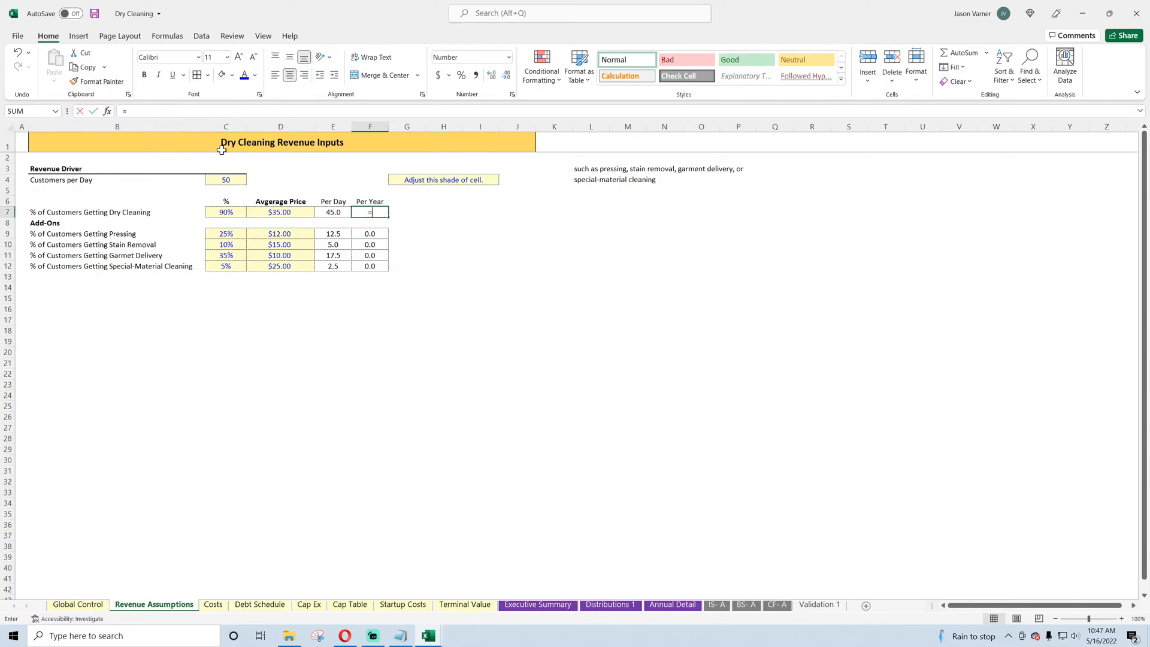
click(225, 212)
text(*)
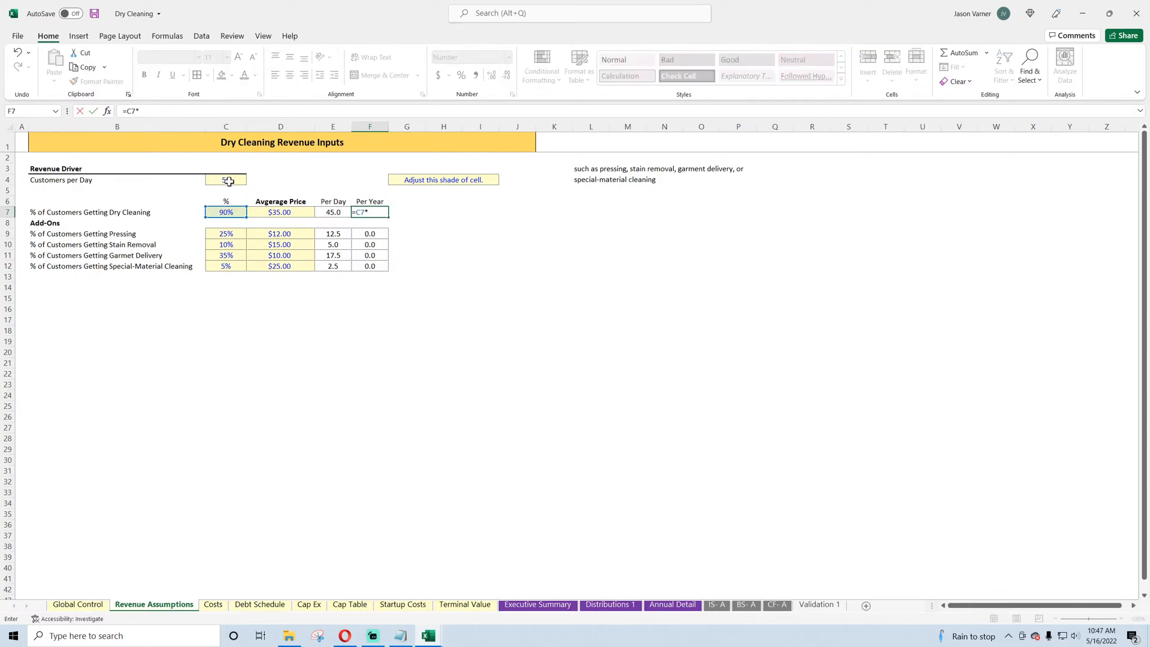
click(227, 179)
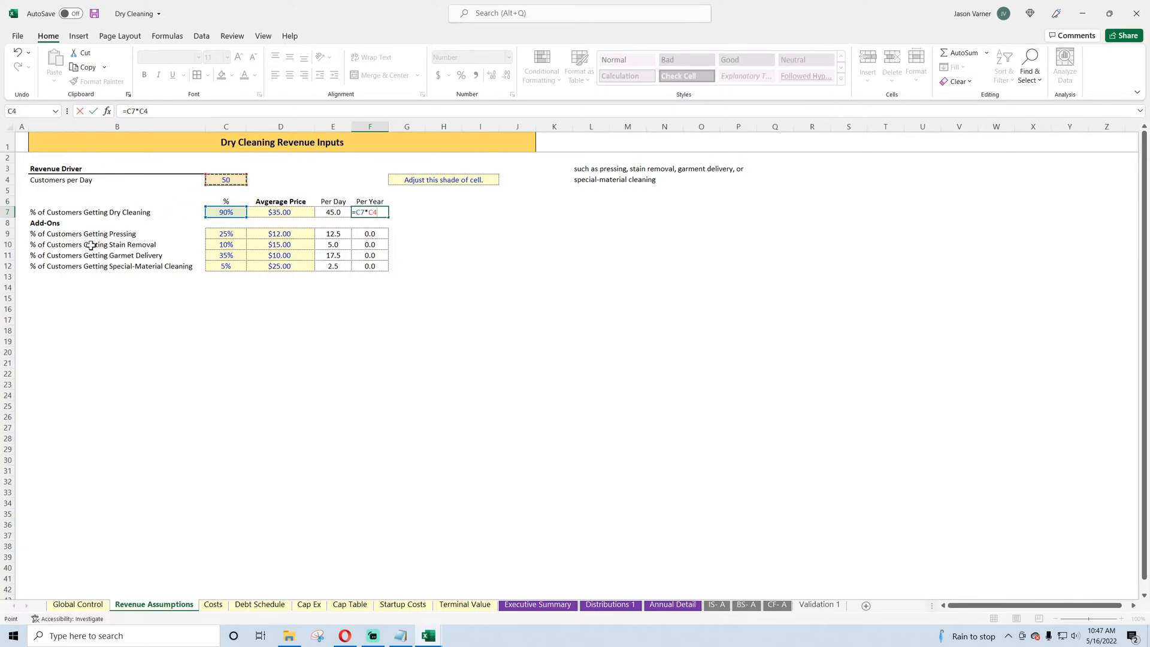
text(*)
click(226, 191)
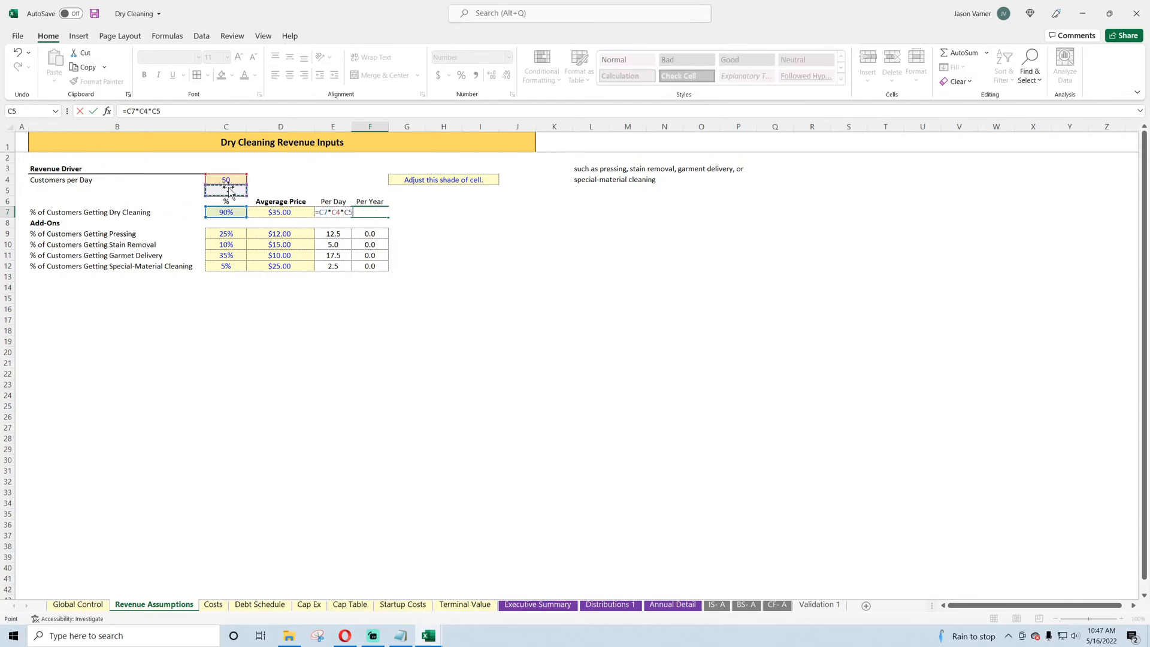
click(168, 111)
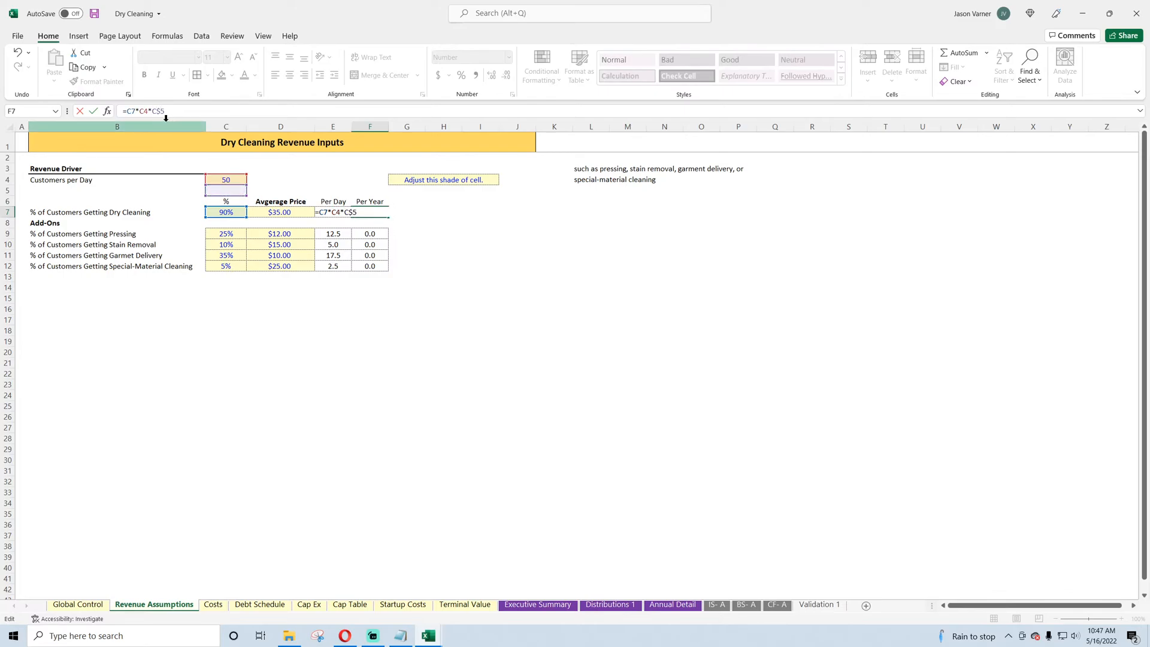
click(144, 112)
text($)
key(Return)
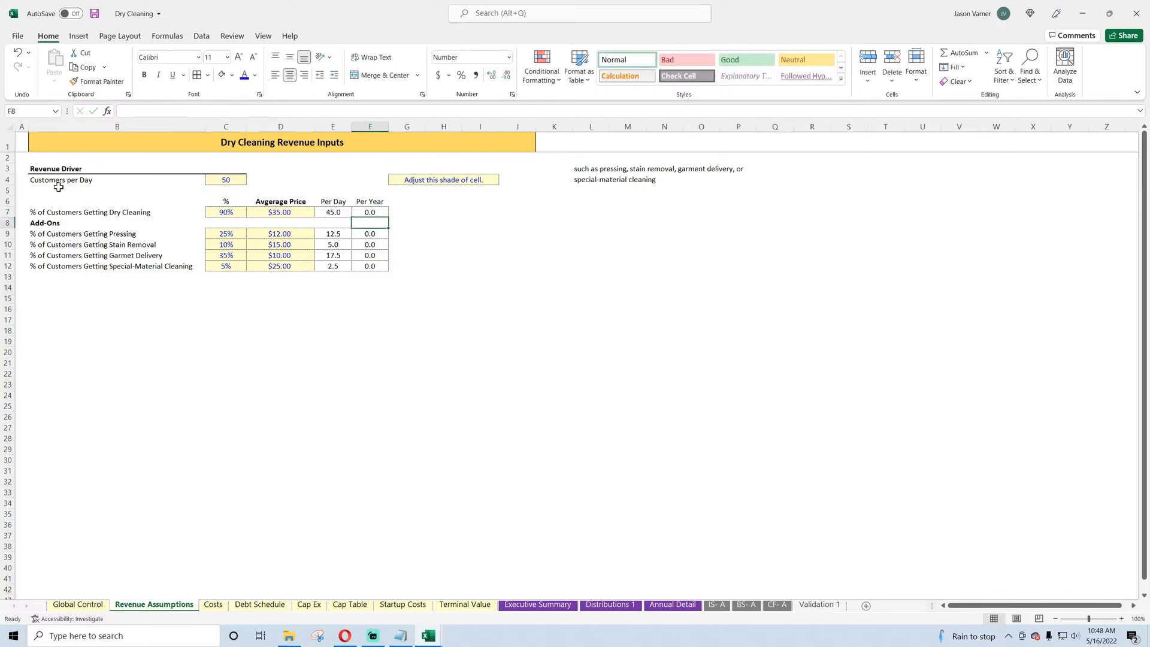
Step: Add a "Working Days per Year" input below Customers per Day, styled like the customers input, with the value 300
click(58, 191)
text(Working)
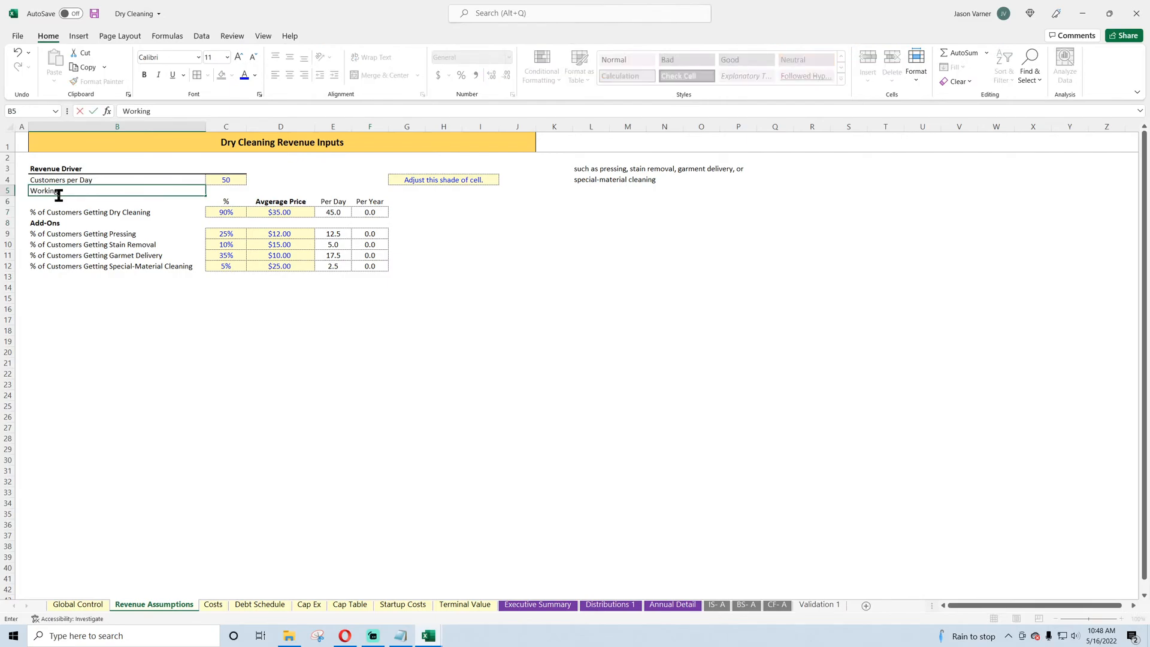
text( Days per Year)
key(Return)
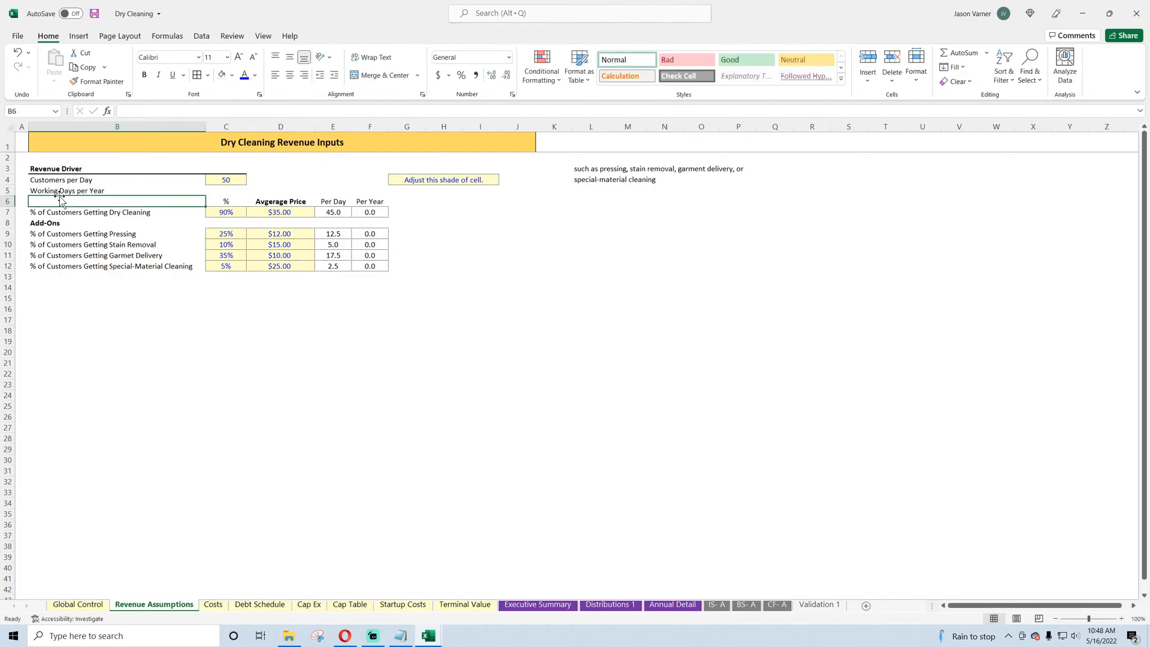
click(225, 182)
click(239, 191)
text(300)
key(Return)
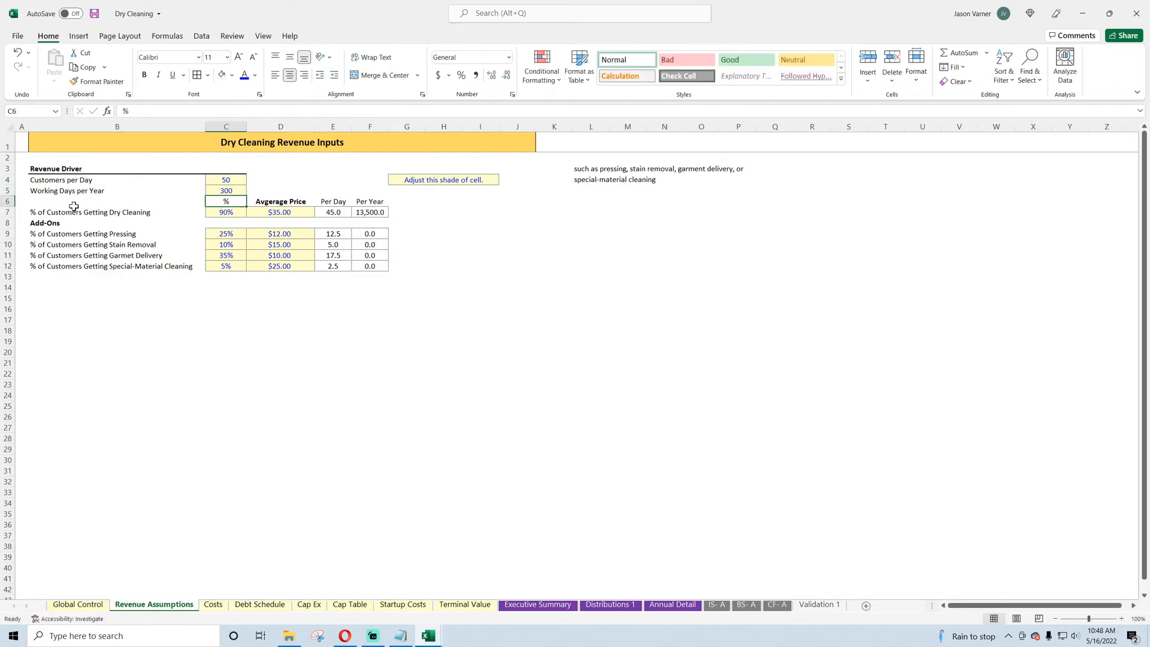
Step: Move the service table down two rows and copy the dry cleaning Per Year formula to the add-on rows F11:F14
drag(71, 202, 364, 303)
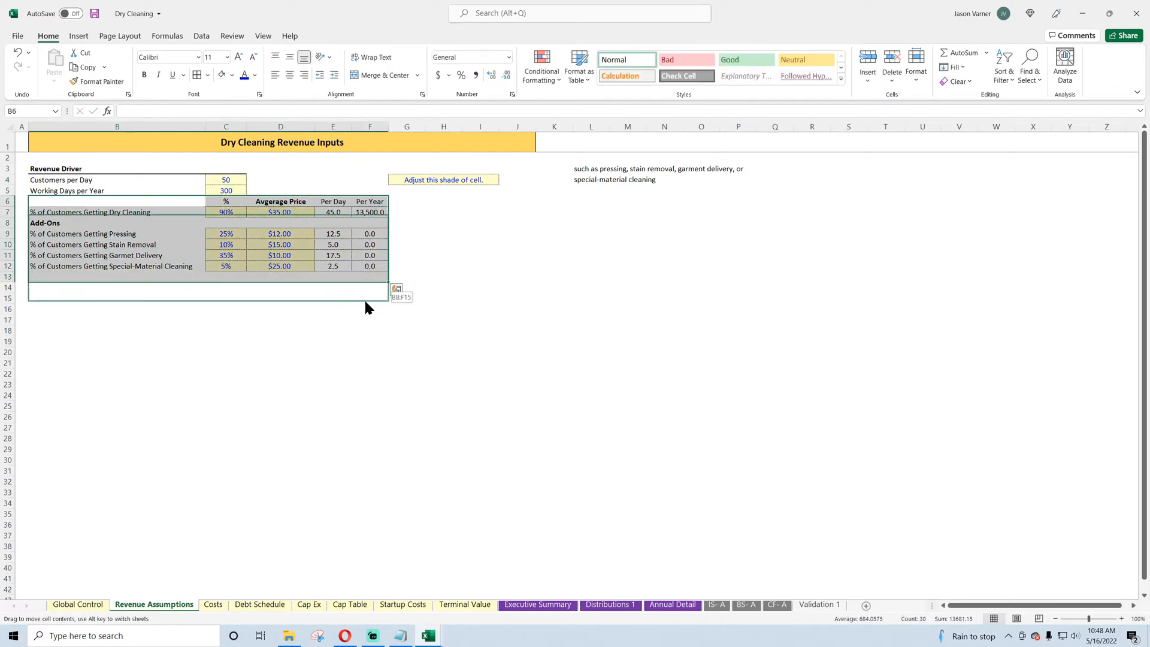
click(488, 275)
click(376, 234)
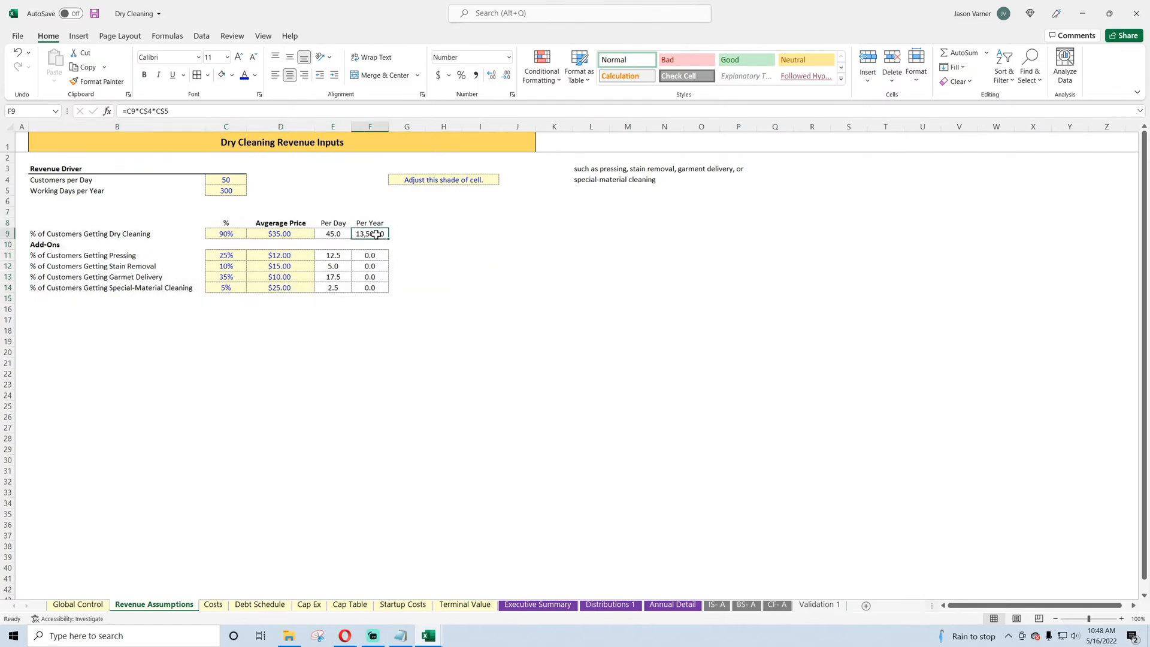
key(ctrl+c)
click(369, 255)
key(ctrl+v)
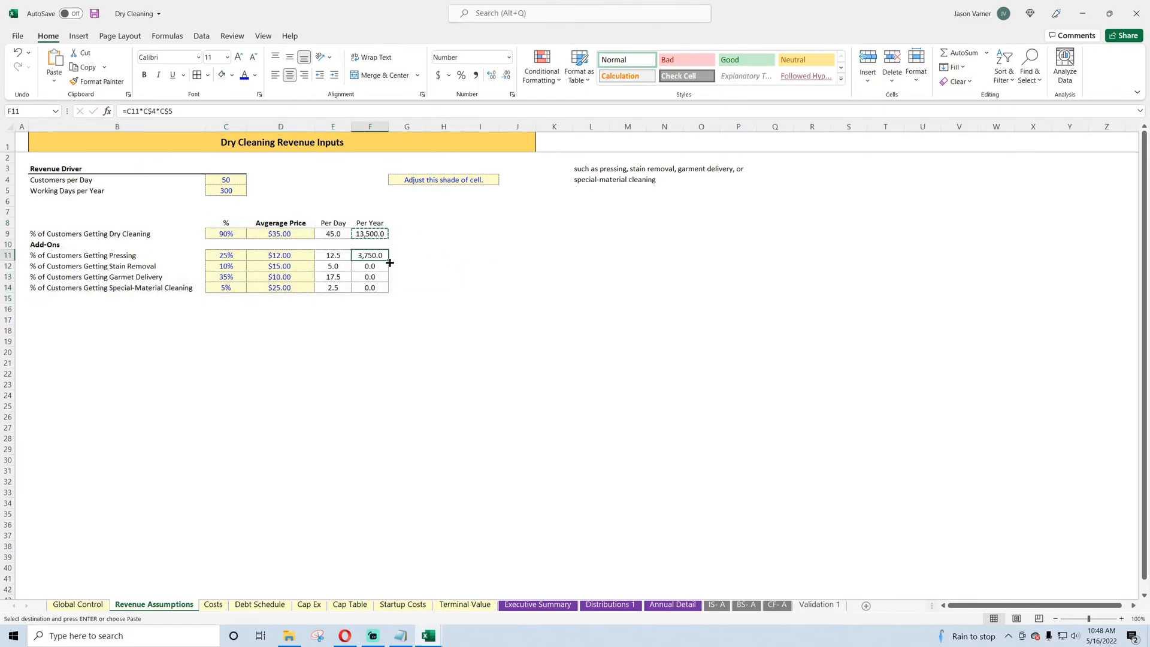
drag(388, 260, 390, 288)
click(448, 276)
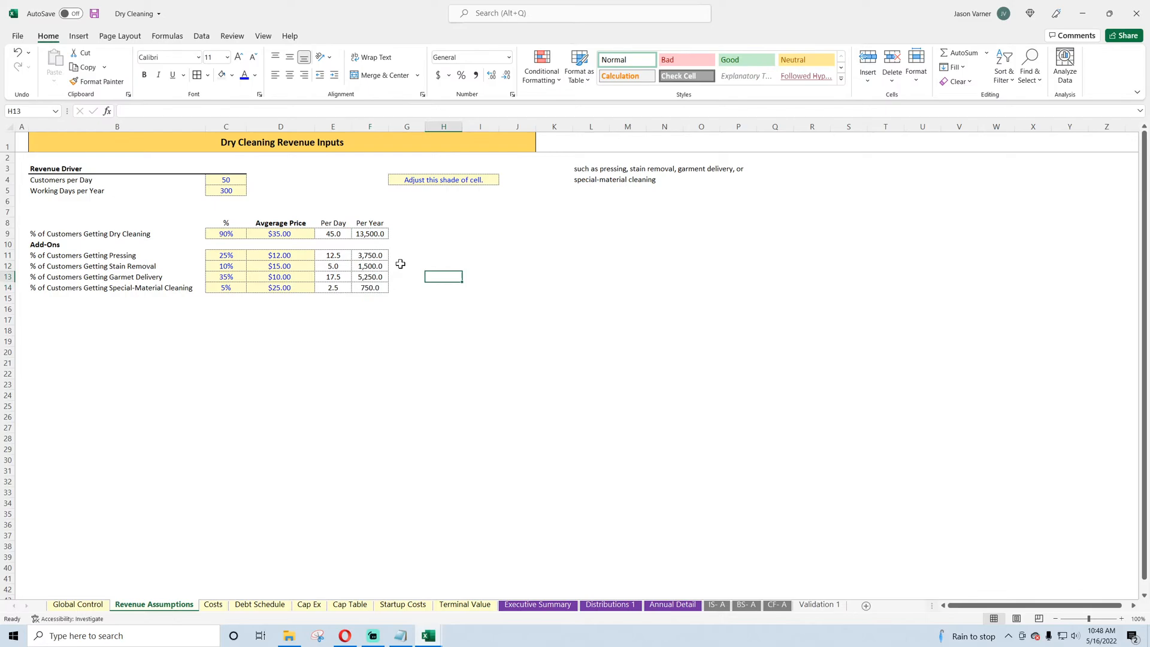
Step: Extend the Per Year column into column G, title it "Revenue per Year" and widen the column to fit the header
click(374, 233)
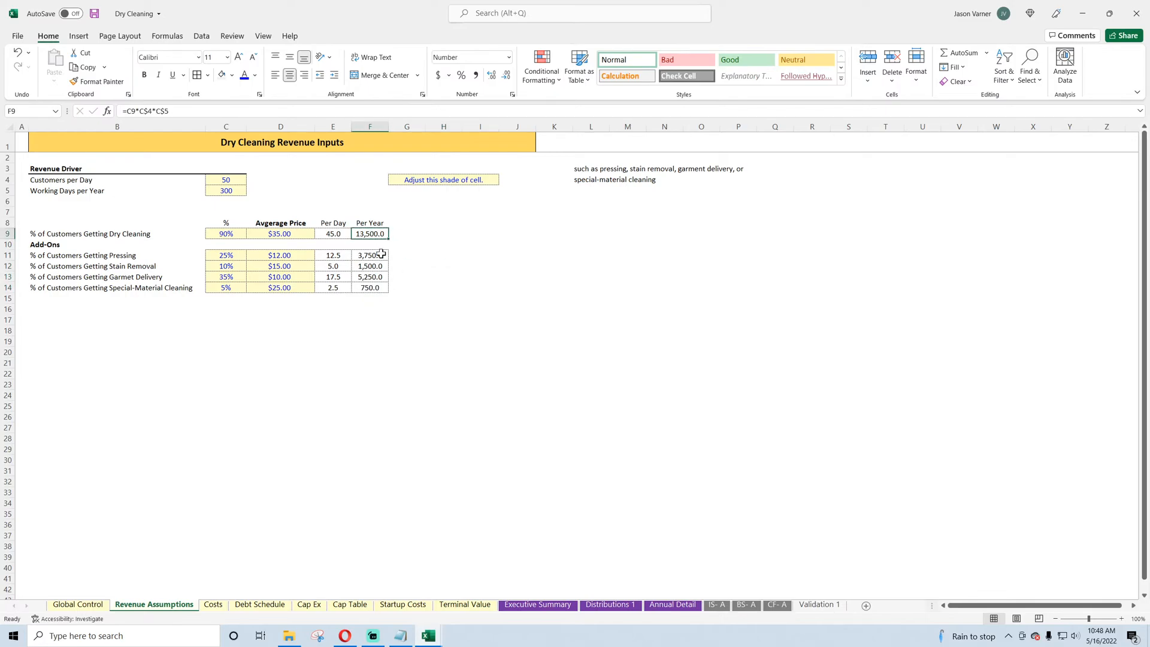
drag(380, 224, 414, 280)
click(410, 223)
text(Re)
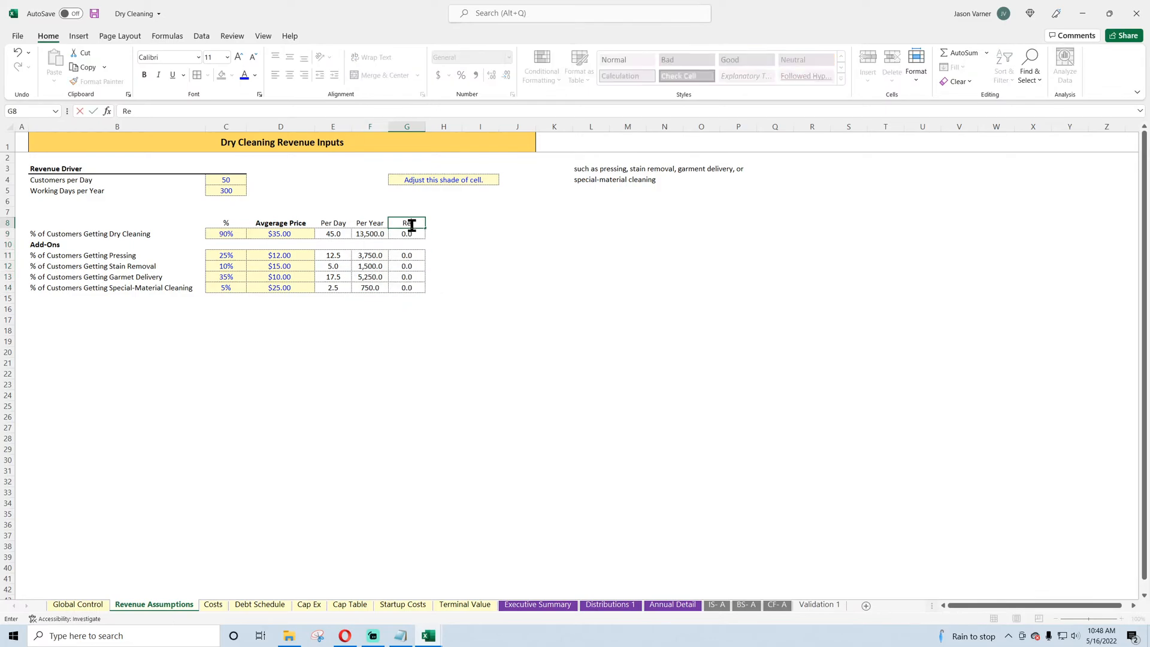
text(venue Per Year)
key(Return)
drag(425, 127, 463, 126)
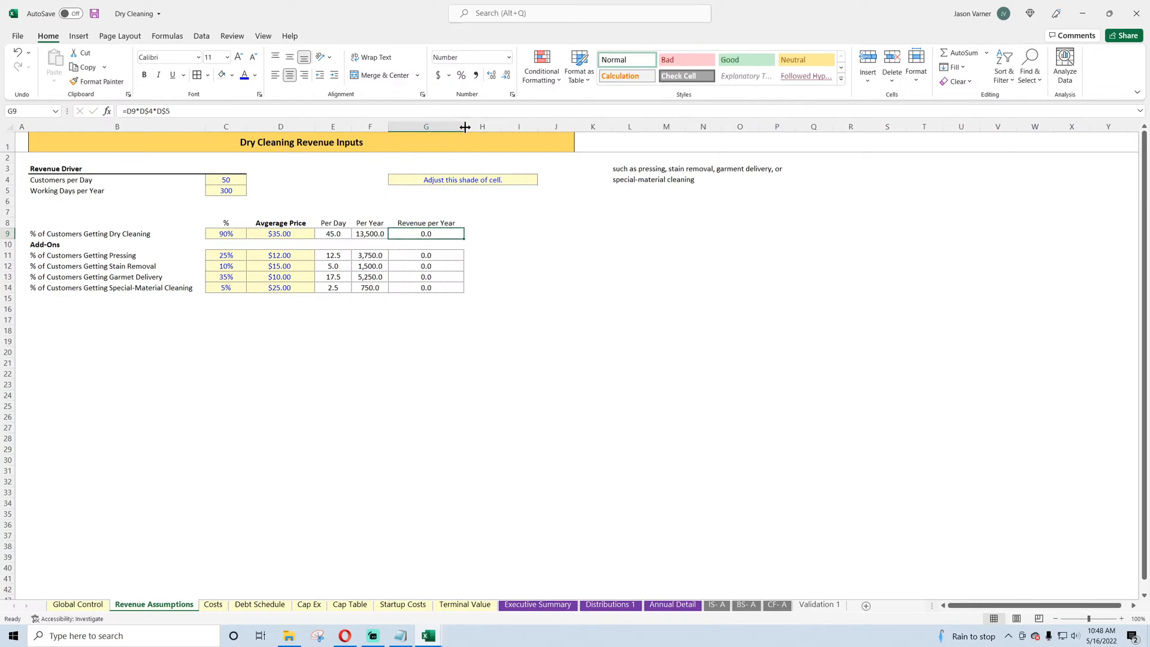
Step: Calculate yearly dry cleaning revenue in G9 with the formula =F9*D9
text(=)
click(368, 233)
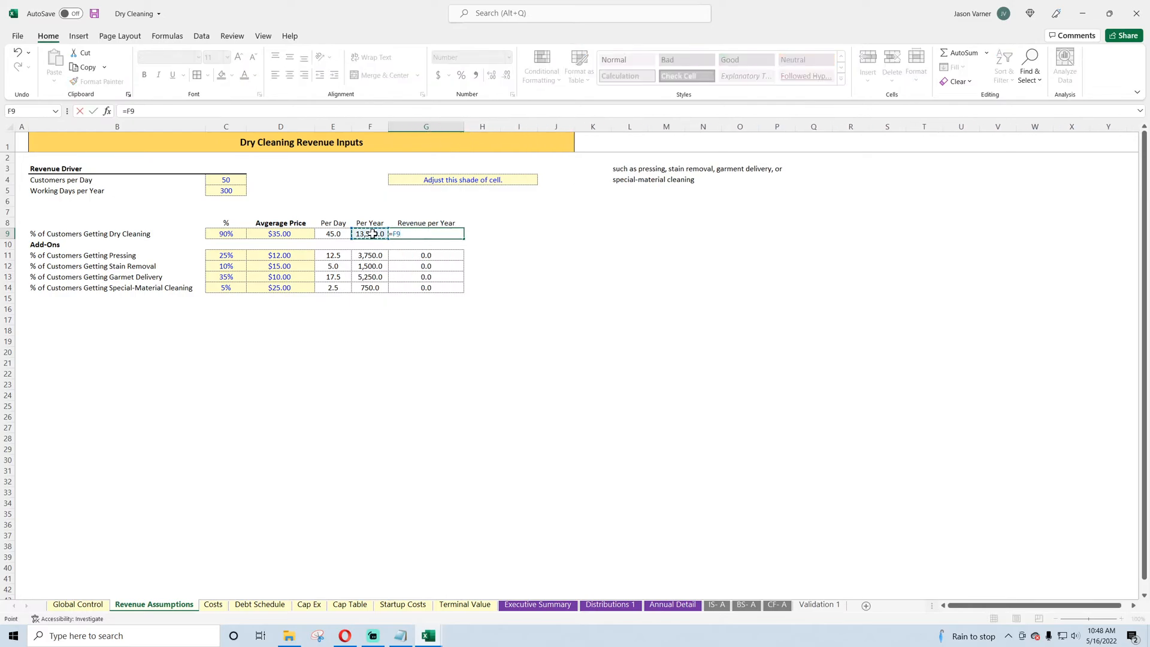
text(*)
click(283, 233)
key(Return)
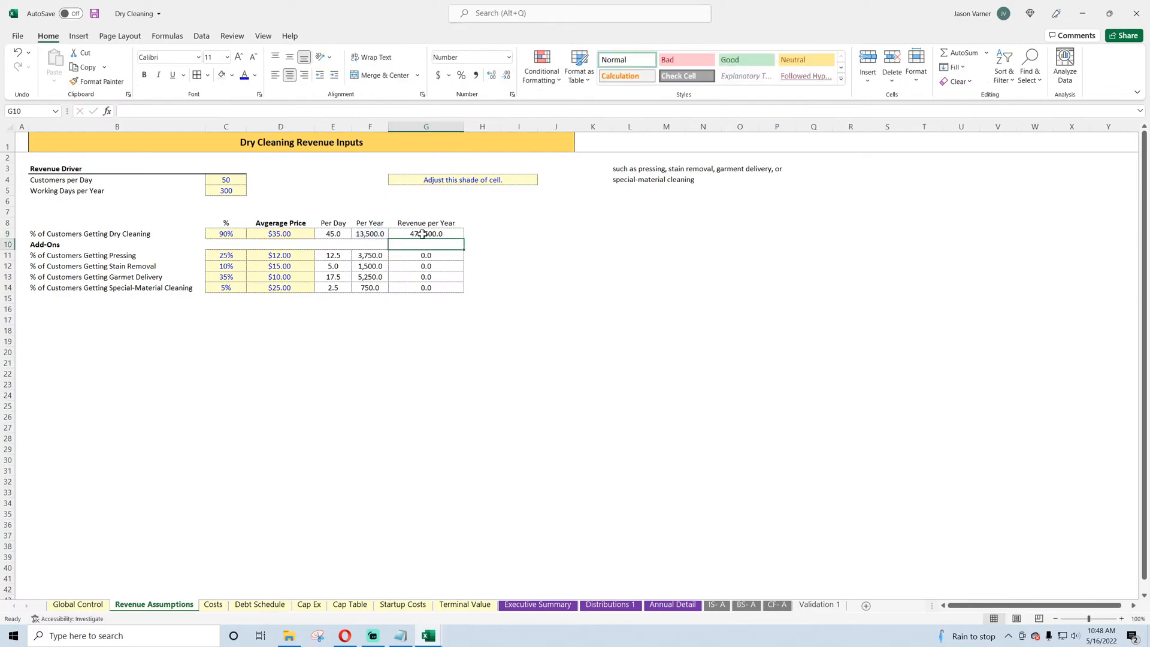
Step: Copy the dry cleaning revenue formula to the four add-on rows G11:G14
click(422, 234)
key(ctrl+c)
click(426, 255)
key(ctrl+v)
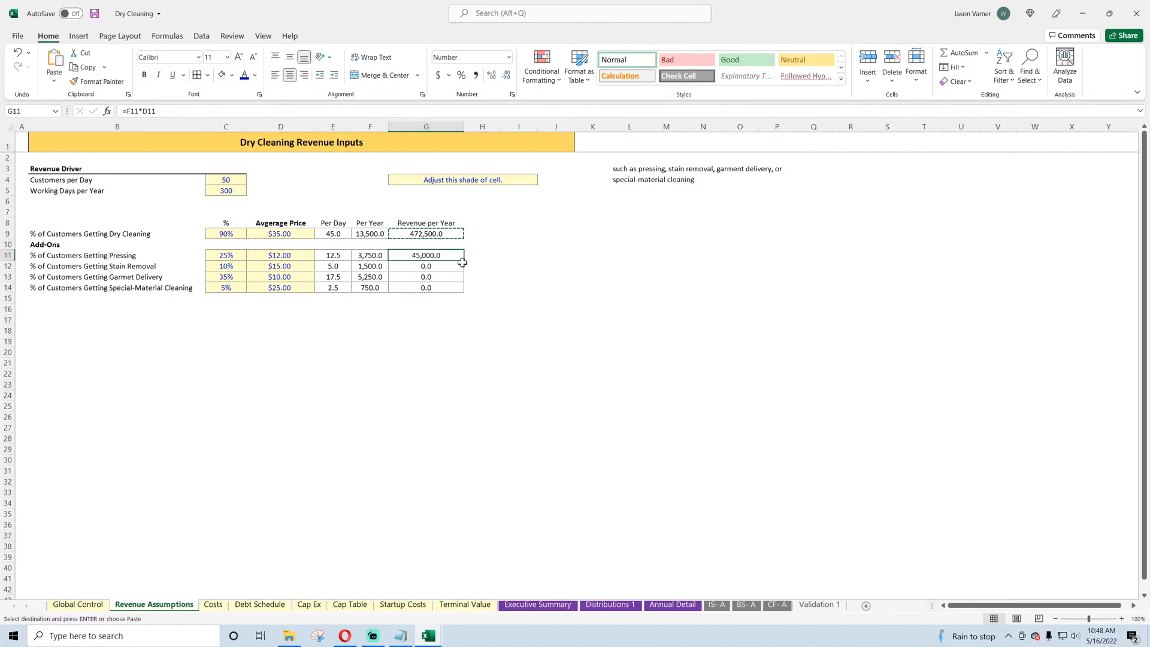
drag(464, 260, 464, 294)
Step: Total the Revenue per Year column in G15 with =SUM(G9:G14)
click(43, 298)
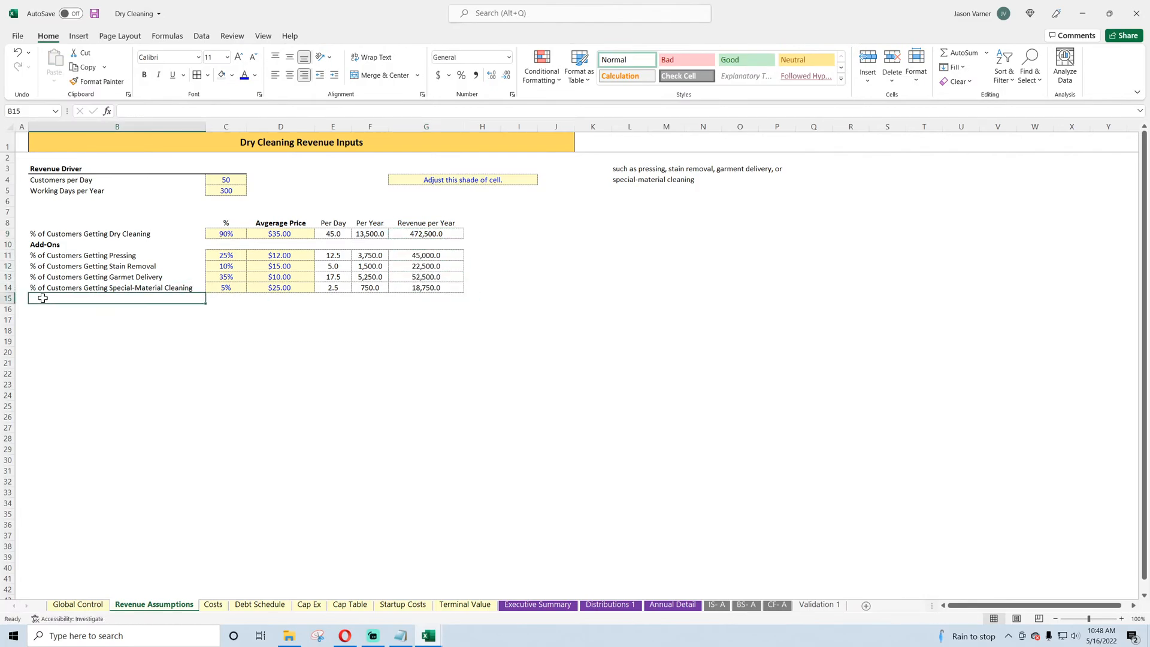
click(425, 298)
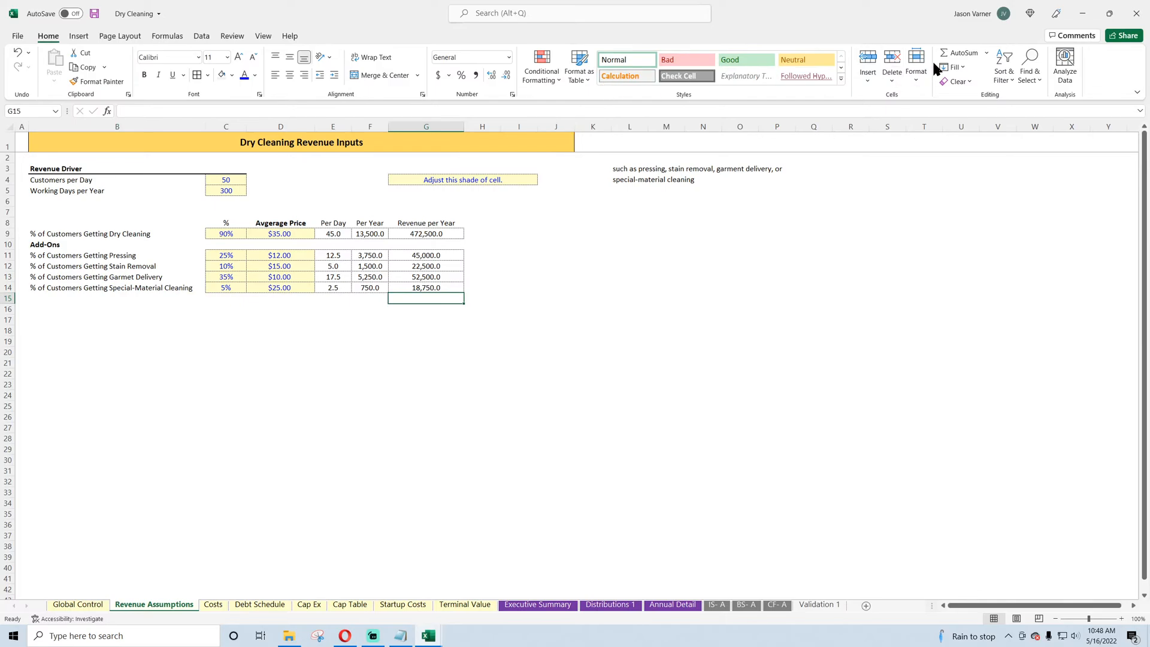
click(955, 54)
drag(438, 233, 431, 289)
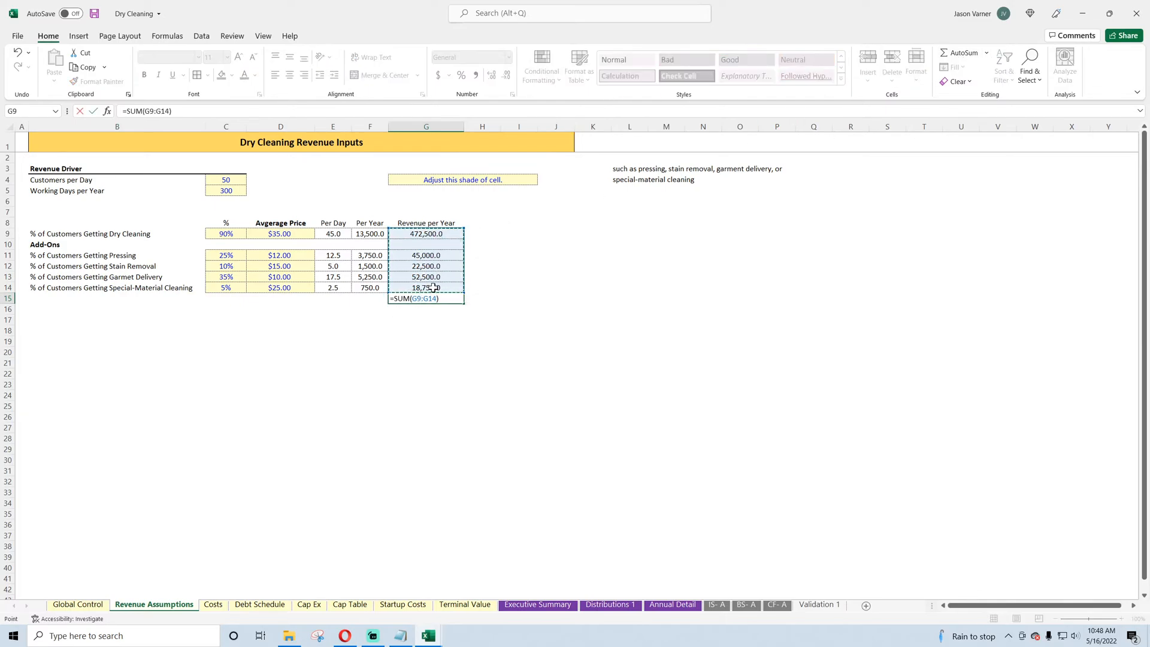
key(Return)
Step: Center the revenue values in G9:G15 and format them as $ currency with 0 decimal places
drag(431, 231, 439, 293)
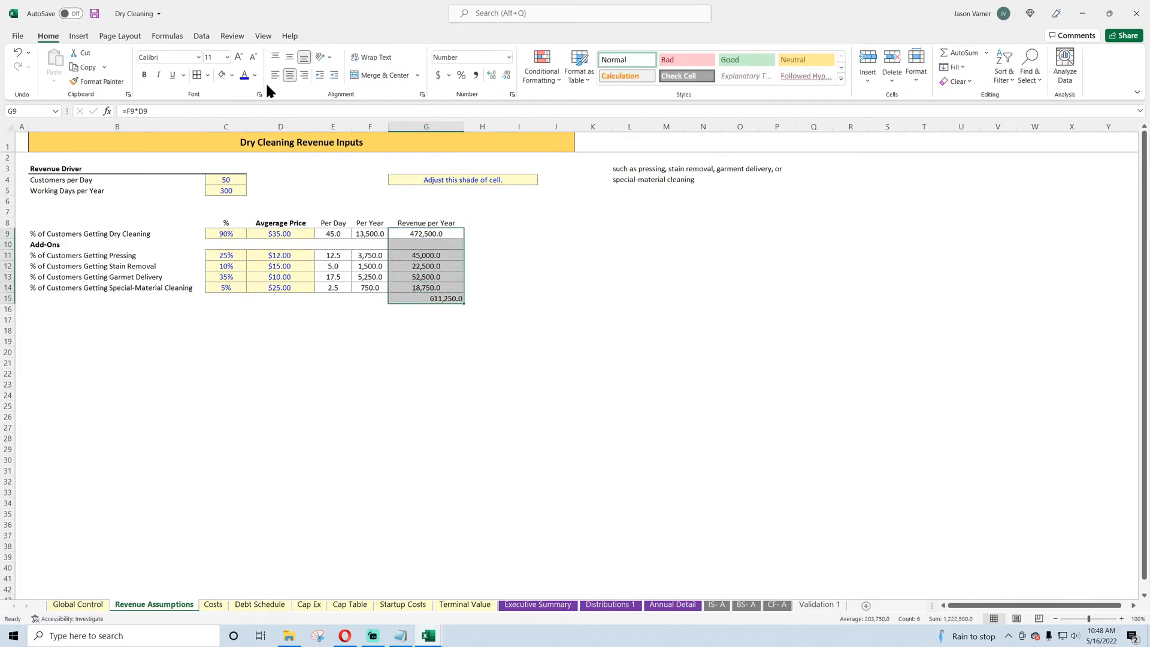
click(288, 76)
click(512, 94)
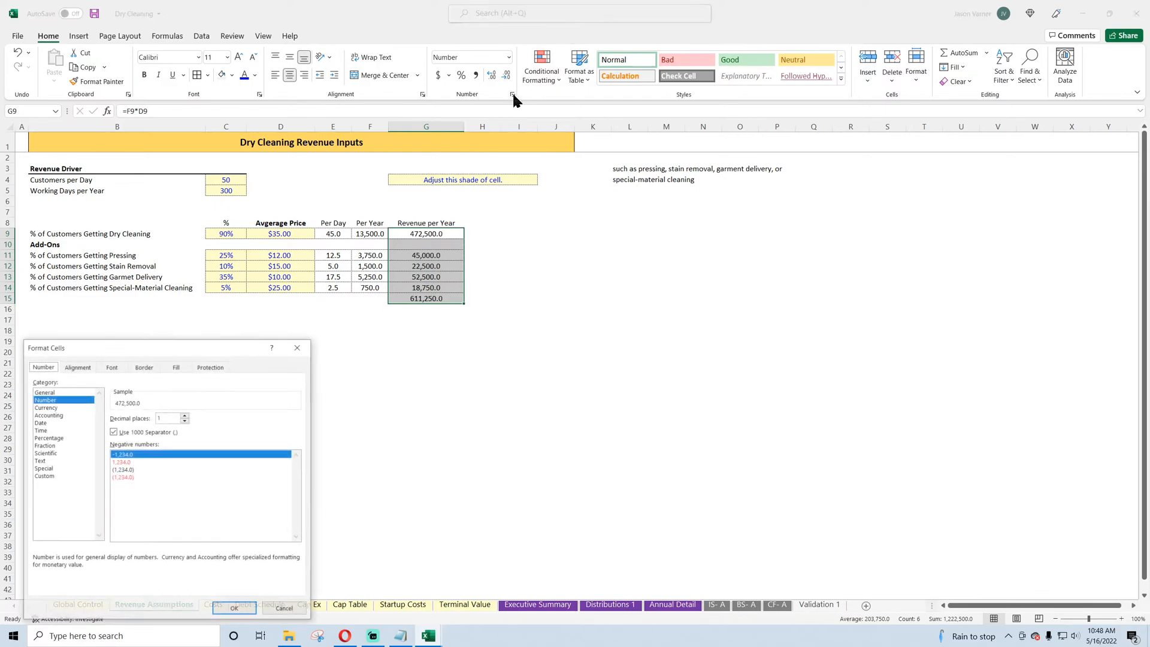
click(48, 408)
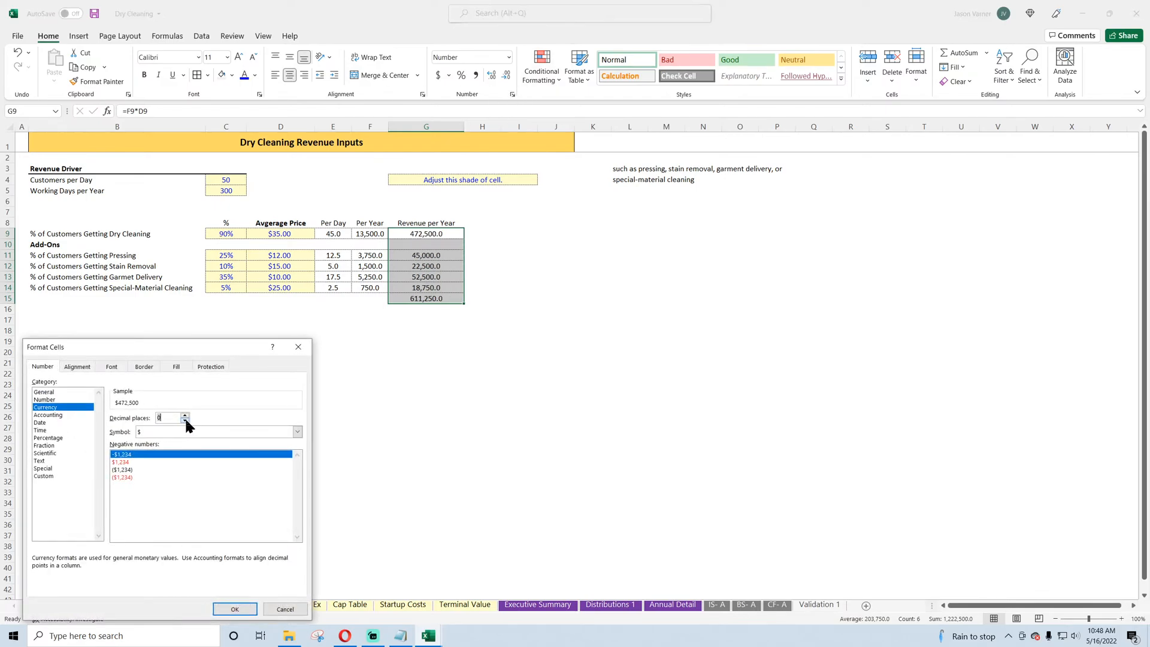
click(224, 607)
Step: Format the total revenue cell G15 with a bottom border, bold text and a light gray fill
click(426, 298)
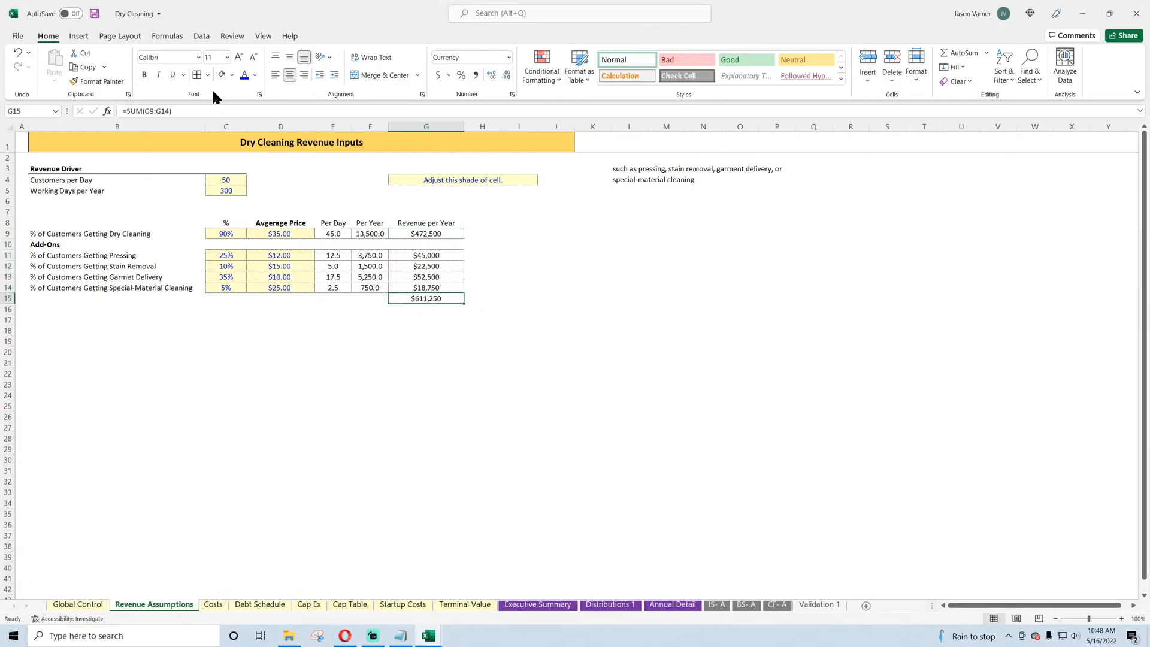
click(207, 75)
key(Escape)
click(143, 74)
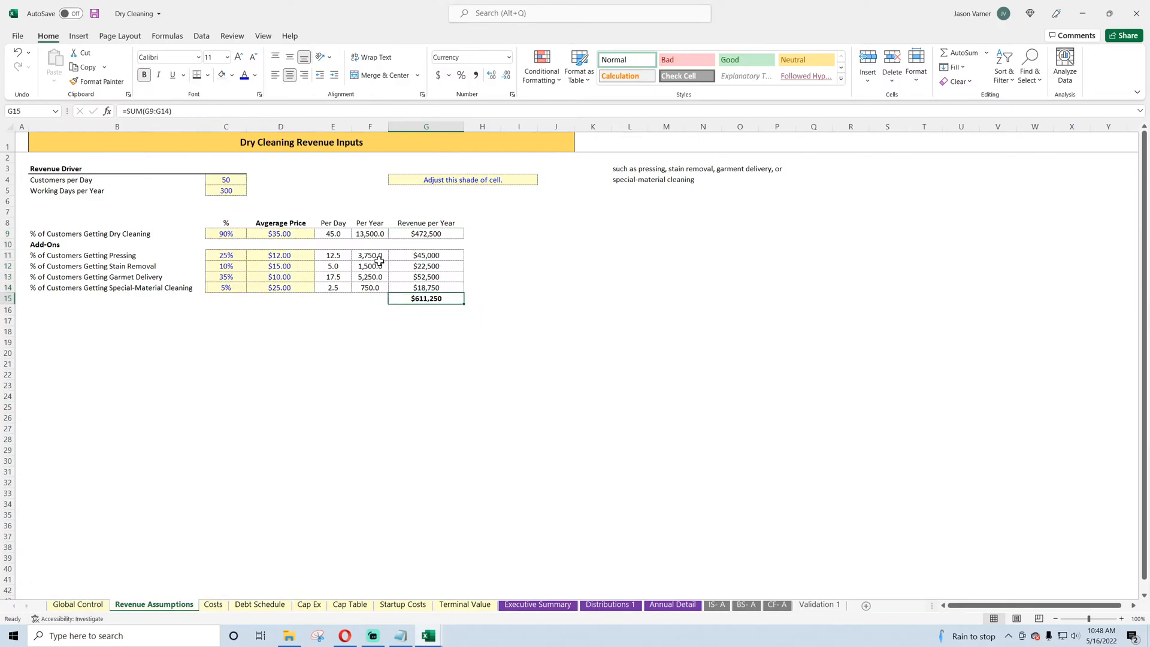
click(231, 74)
click(555, 341)
Step: Make the table's column headers in C8:G8 bold
drag(425, 223, 225, 223)
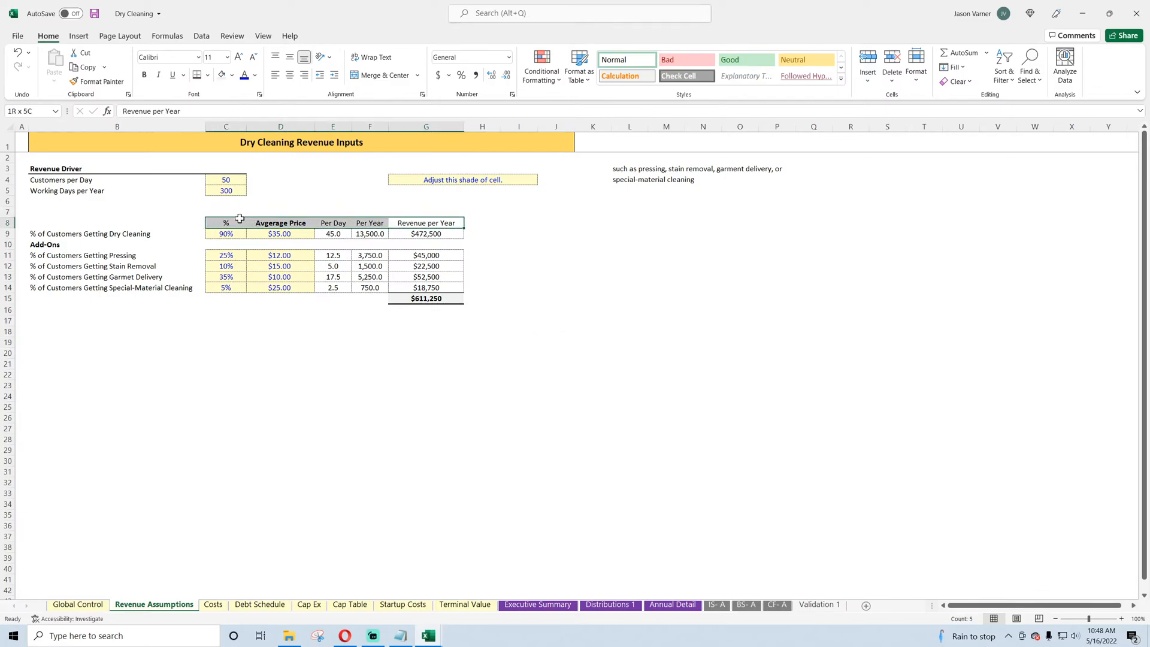
click(143, 74)
click(226, 385)
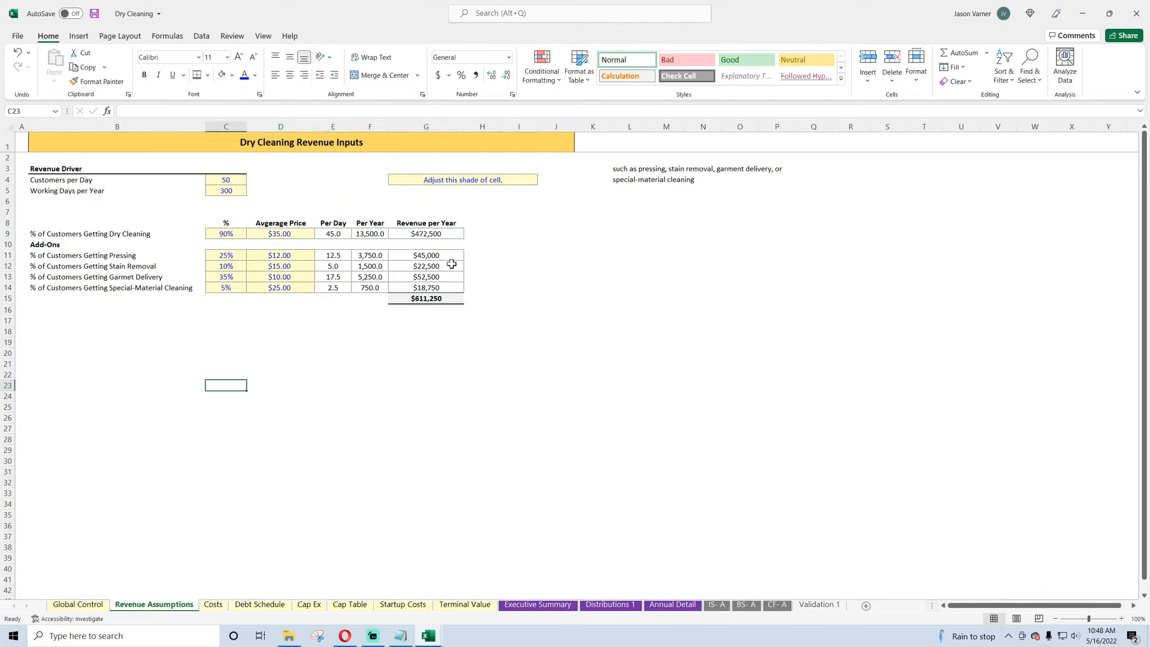
Step: Review the Revenue per Year formulas for the services, the total in G15 and the Per Day formula in E9
click(440, 233)
click(437, 254)
click(437, 267)
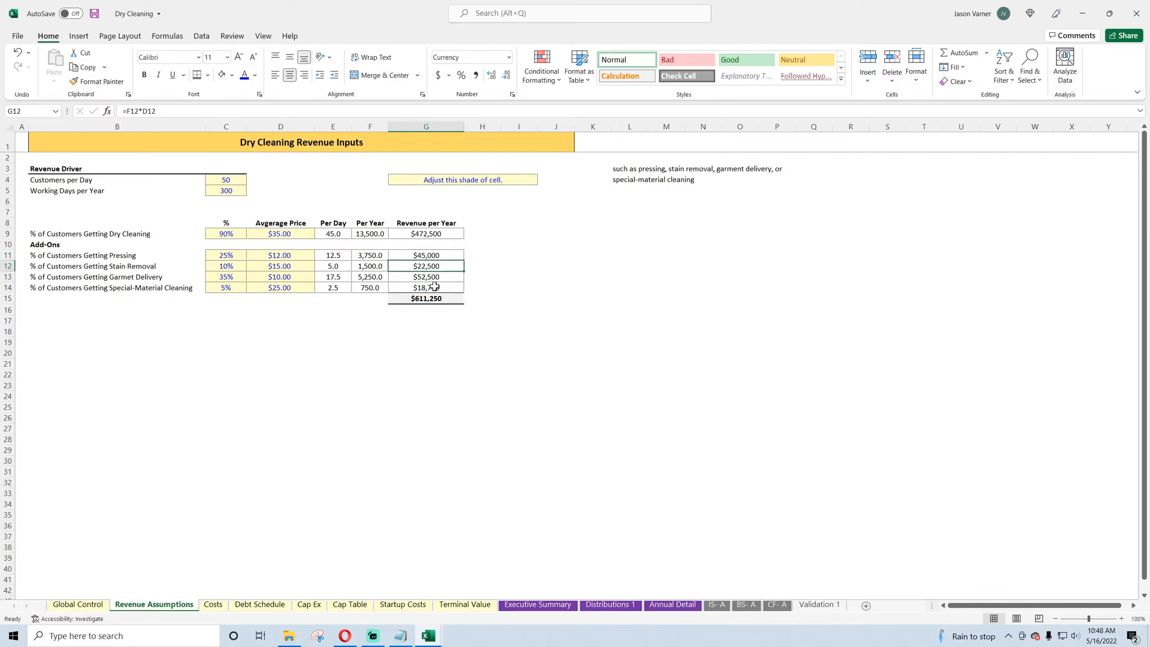
click(435, 288)
click(436, 299)
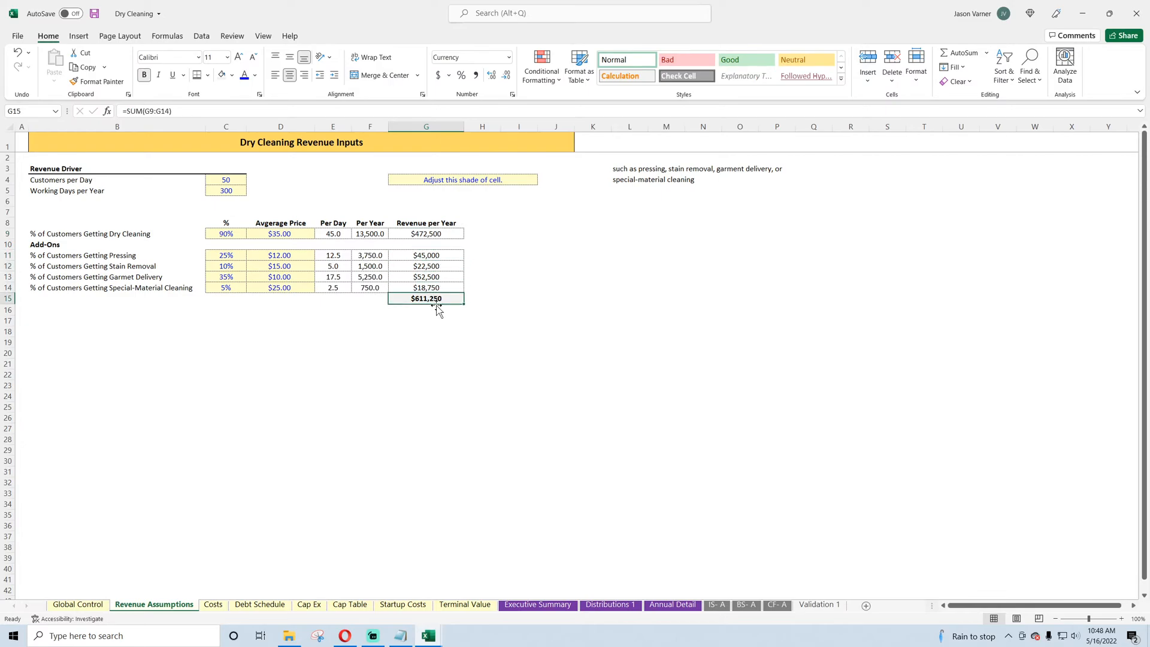
click(455, 361)
click(336, 236)
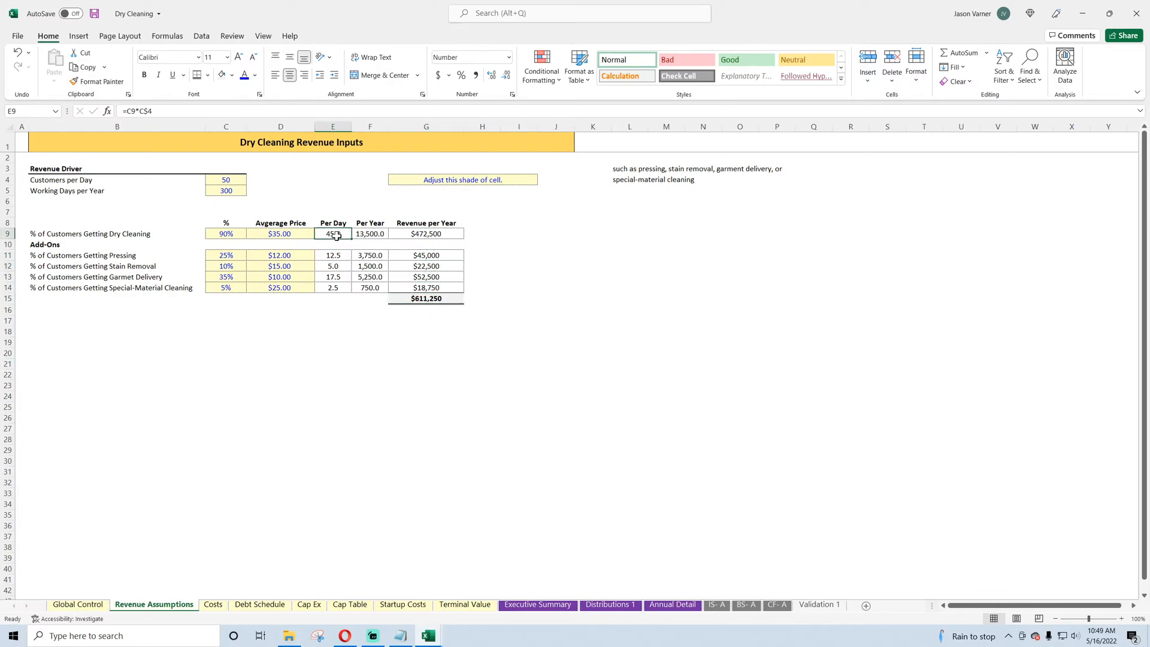
Step: Format the Per Year values in F9:F14 as numbers with 0 decimal places
drag(369, 234, 371, 287)
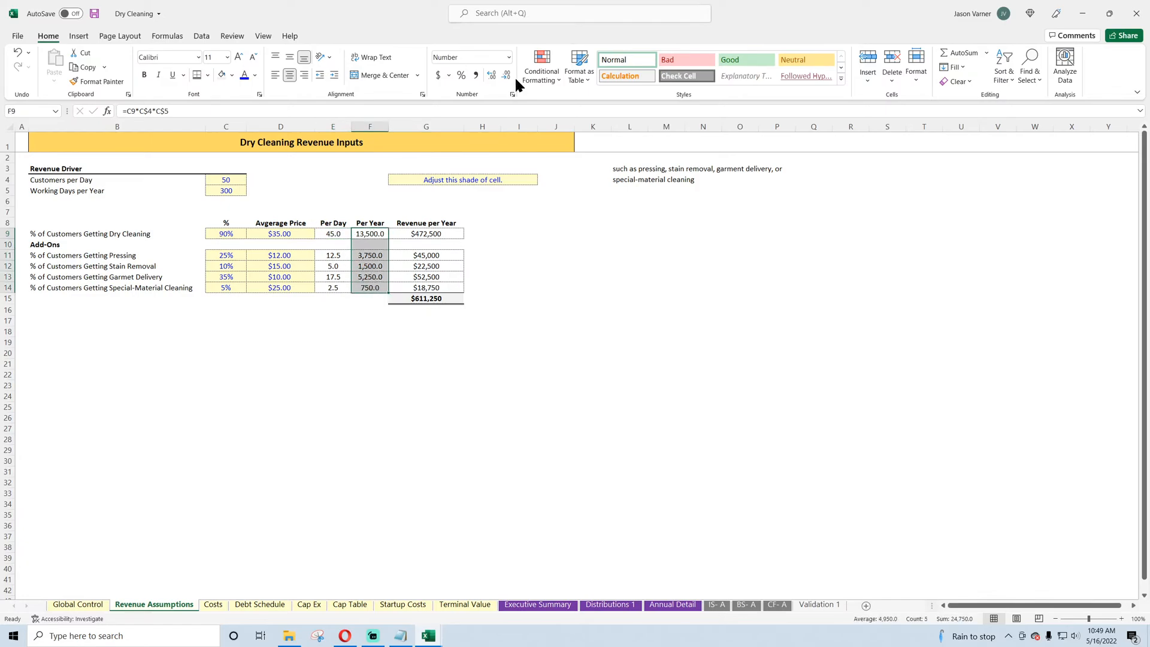
click(513, 95)
click(184, 421)
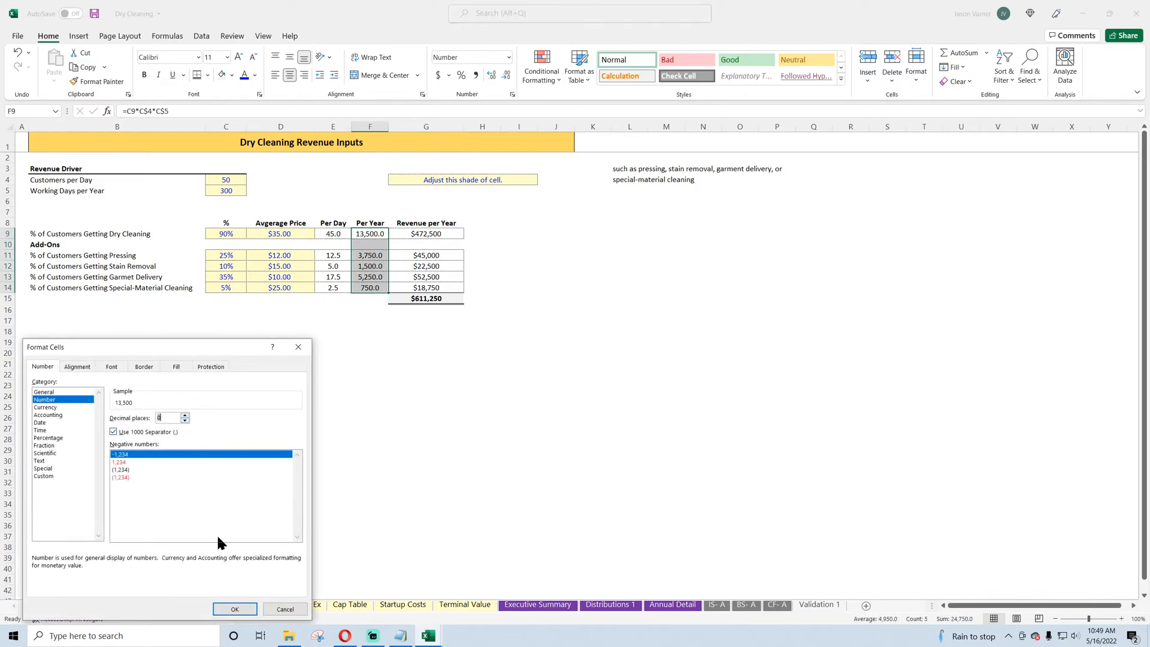
click(235, 609)
click(446, 438)
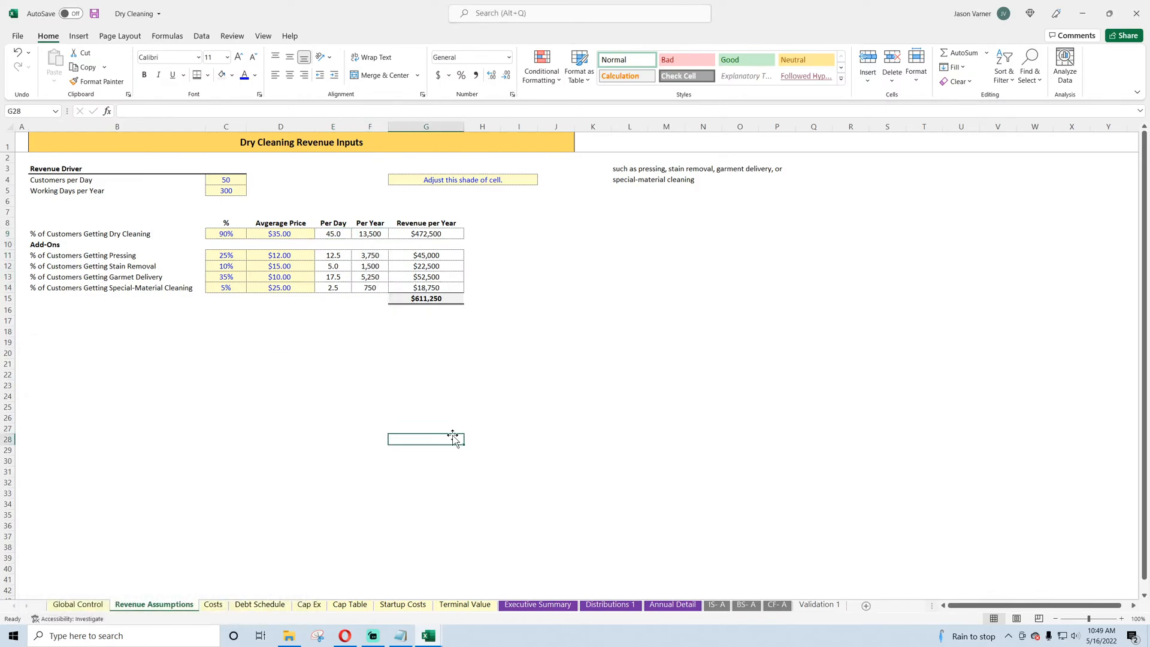
Step: Examine the total revenue in G15 against its drivers, Customers per Day and Working Days per Year
click(332, 387)
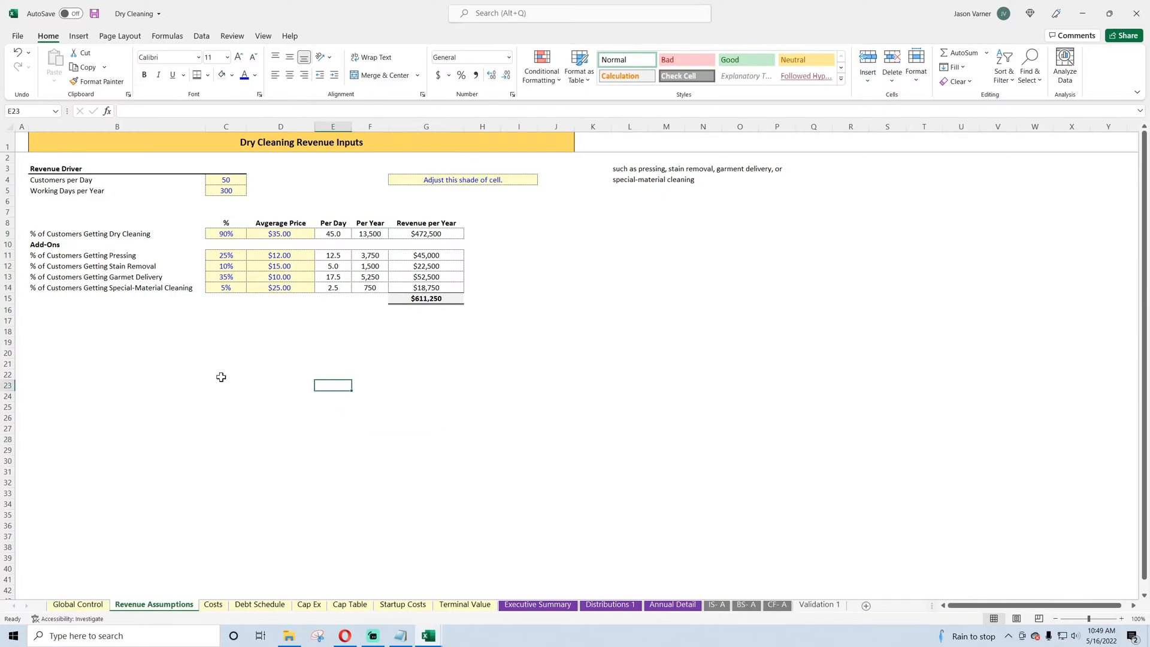
click(443, 298)
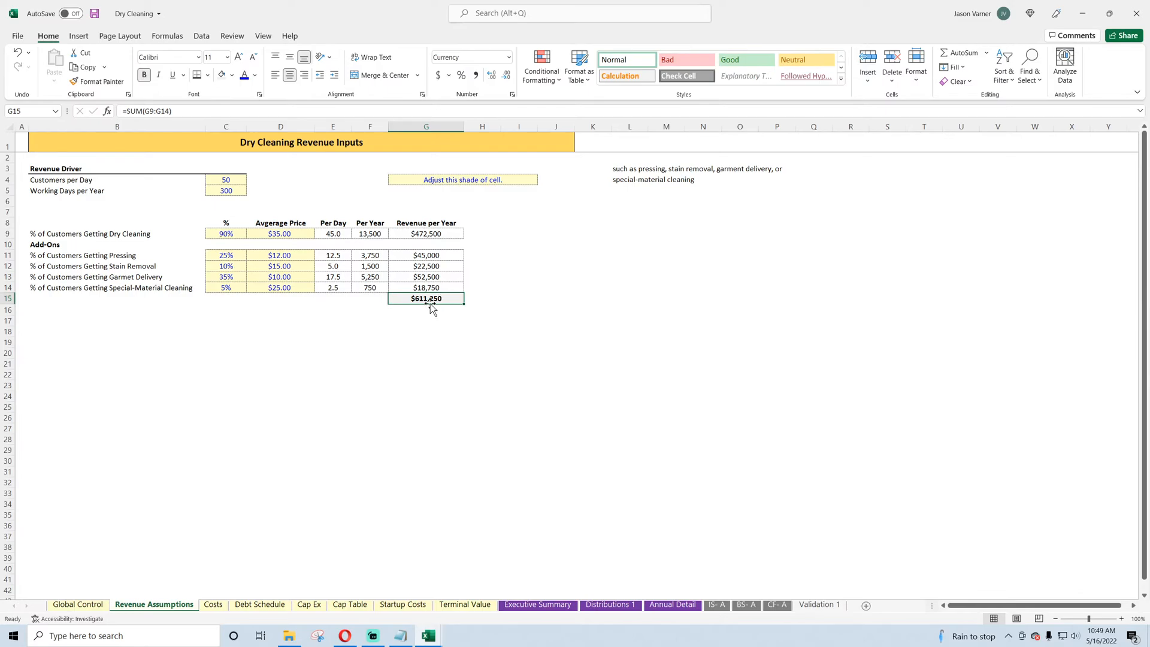
click(231, 181)
click(232, 190)
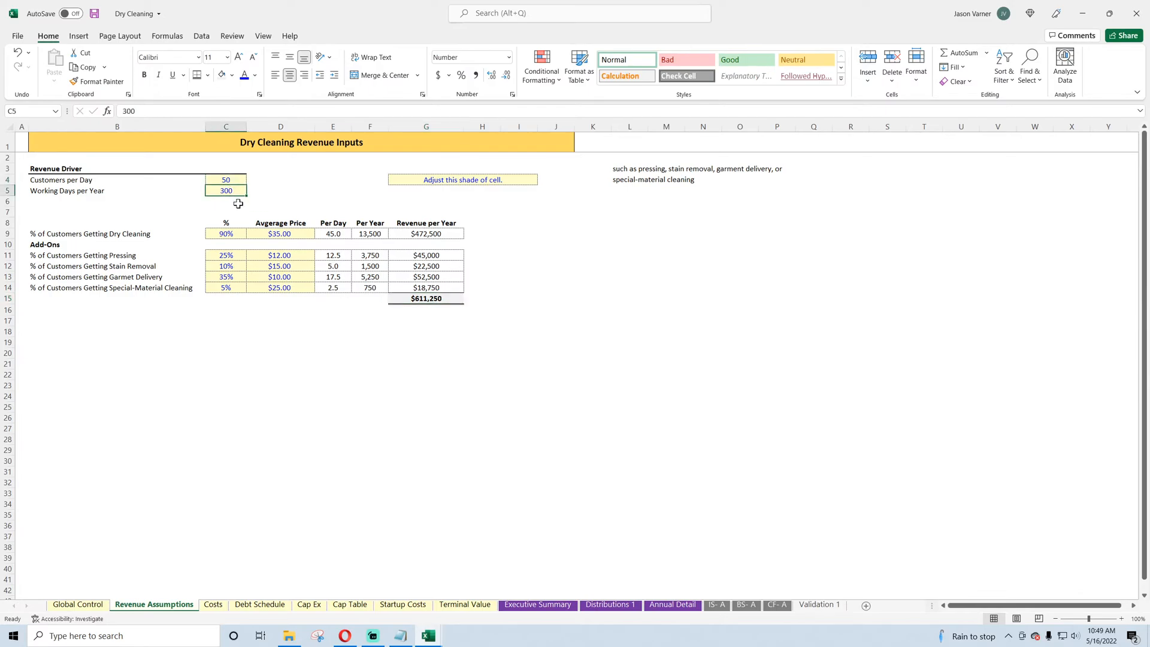
click(424, 299)
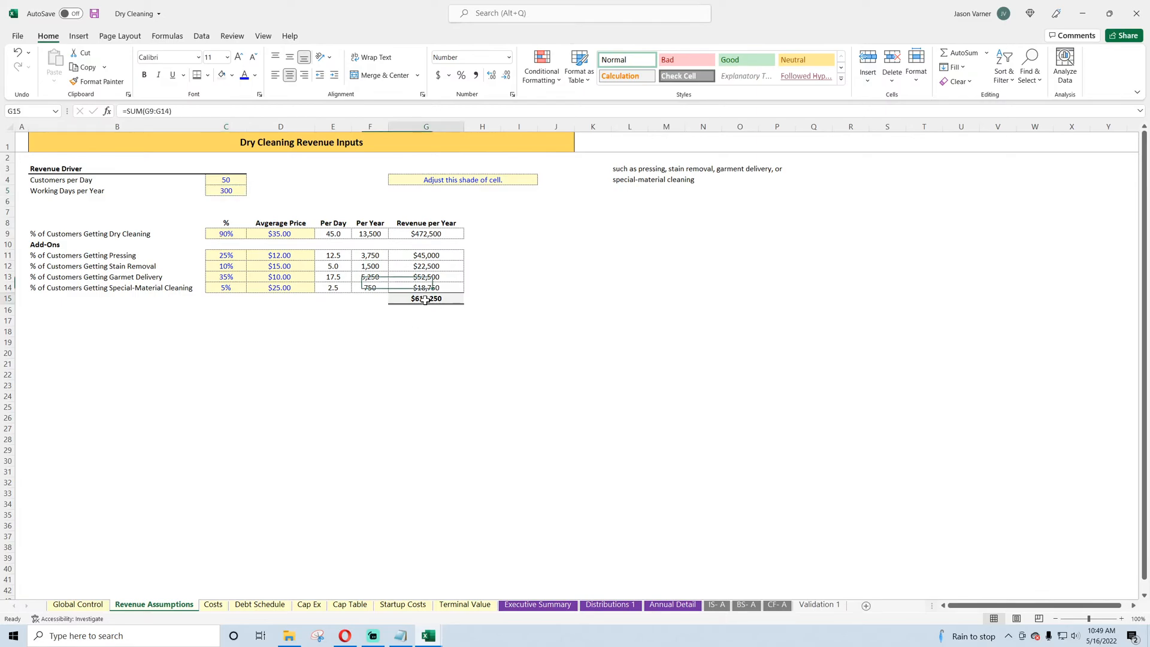
Step: Calculate a 10% increase in Customers per Day in C20 with =1.1*C4
click(227, 180)
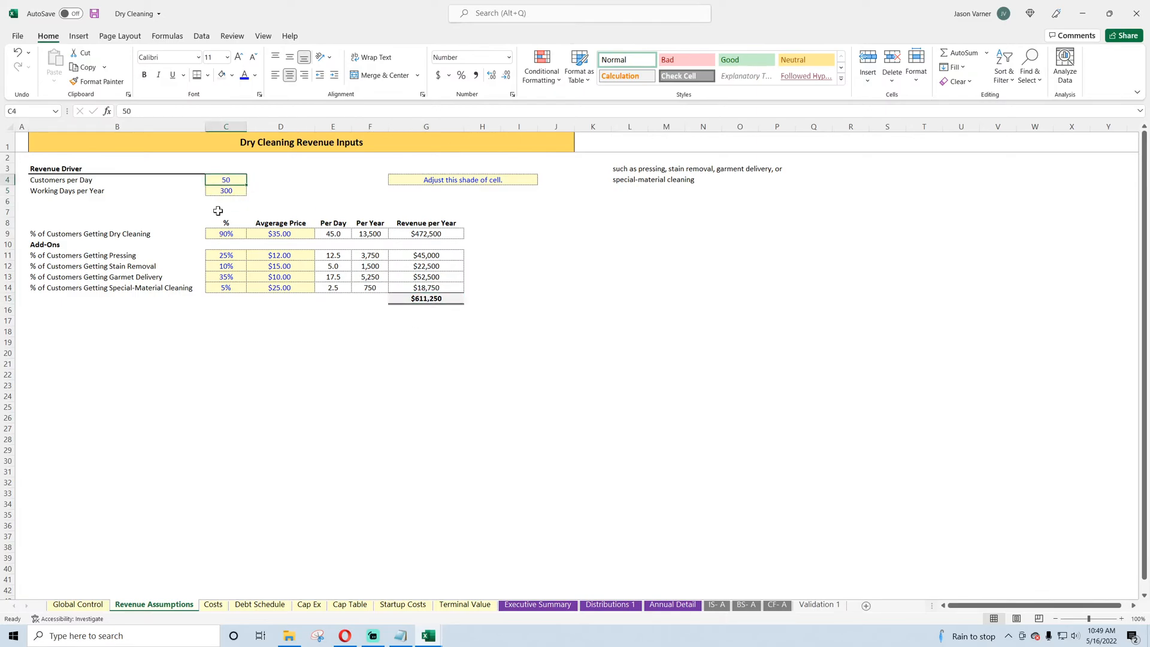
key(Down)
key(Down)
key(Down)
key(Down)
key(Down)
key(Down)
key(Down)
key(Down)
key(Down)
key(Down)
key(Down)
key(Down)
key(Down)
key(Down)
key(Down)
key(Down)
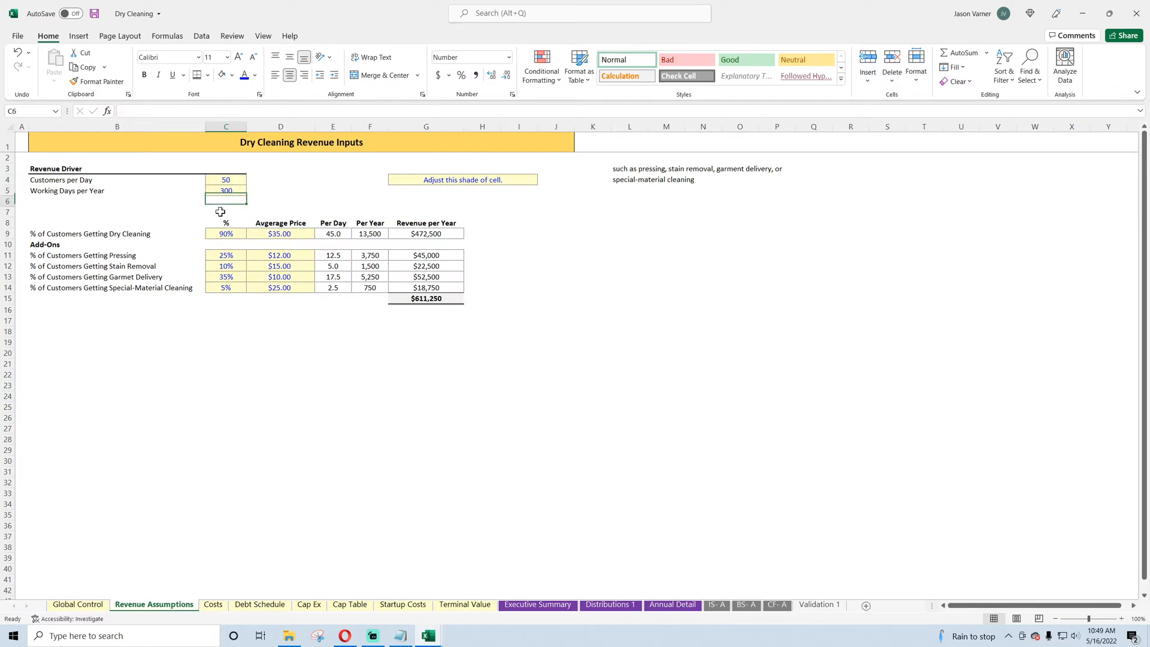
text(=)
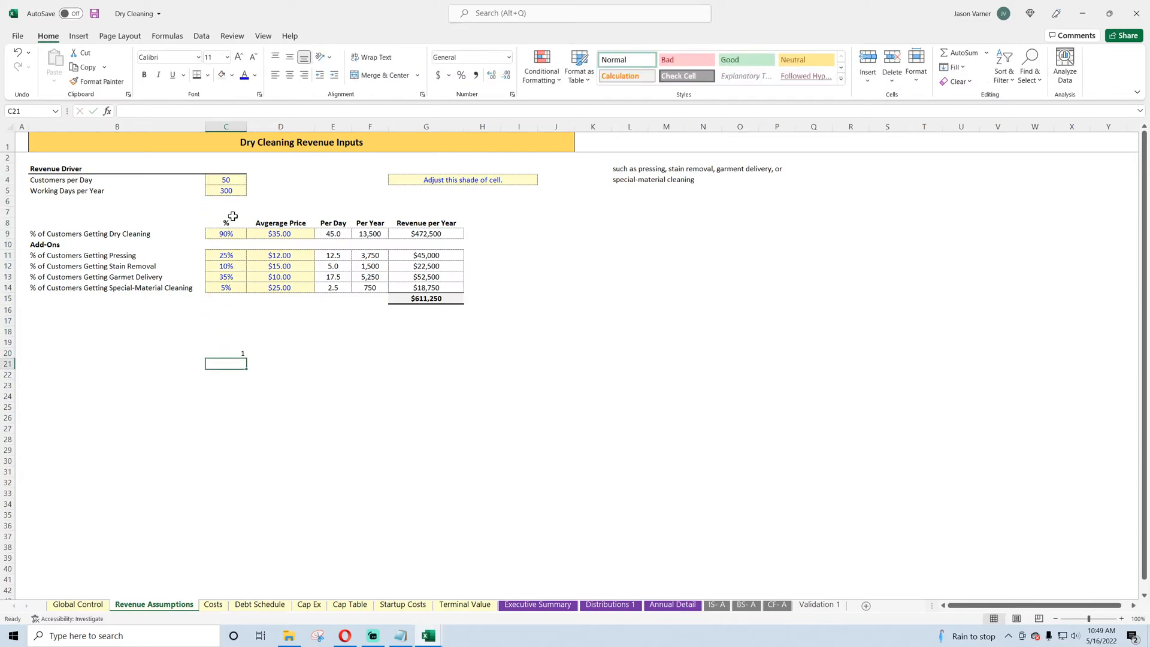
text(1.1*)
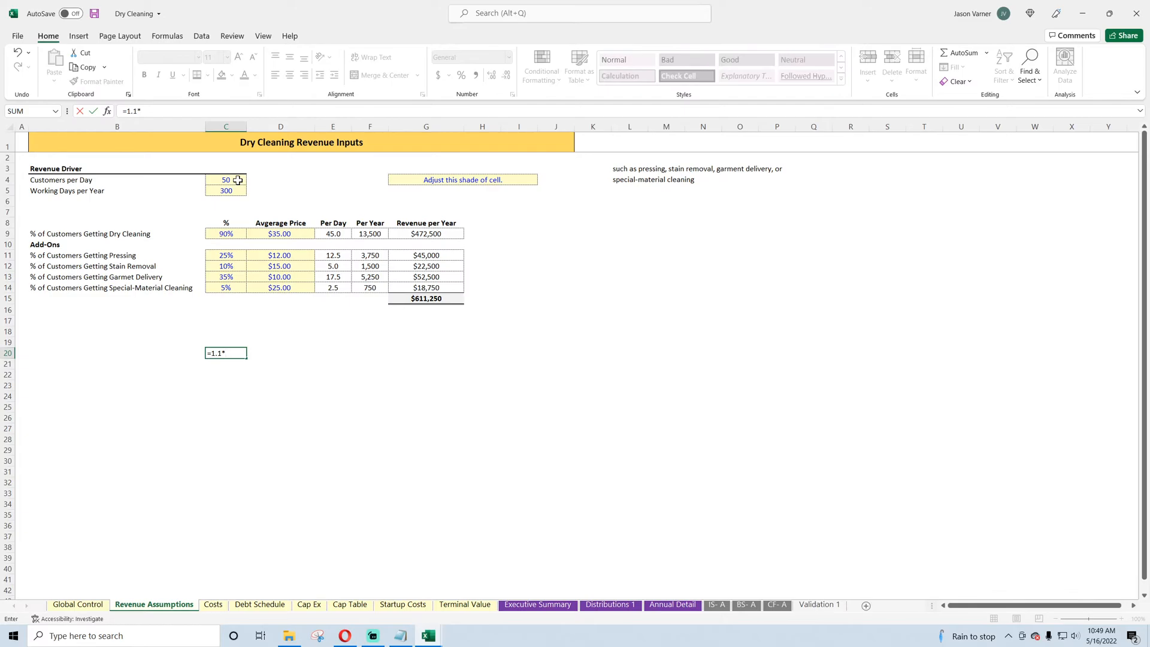
click(238, 179)
key(Return)
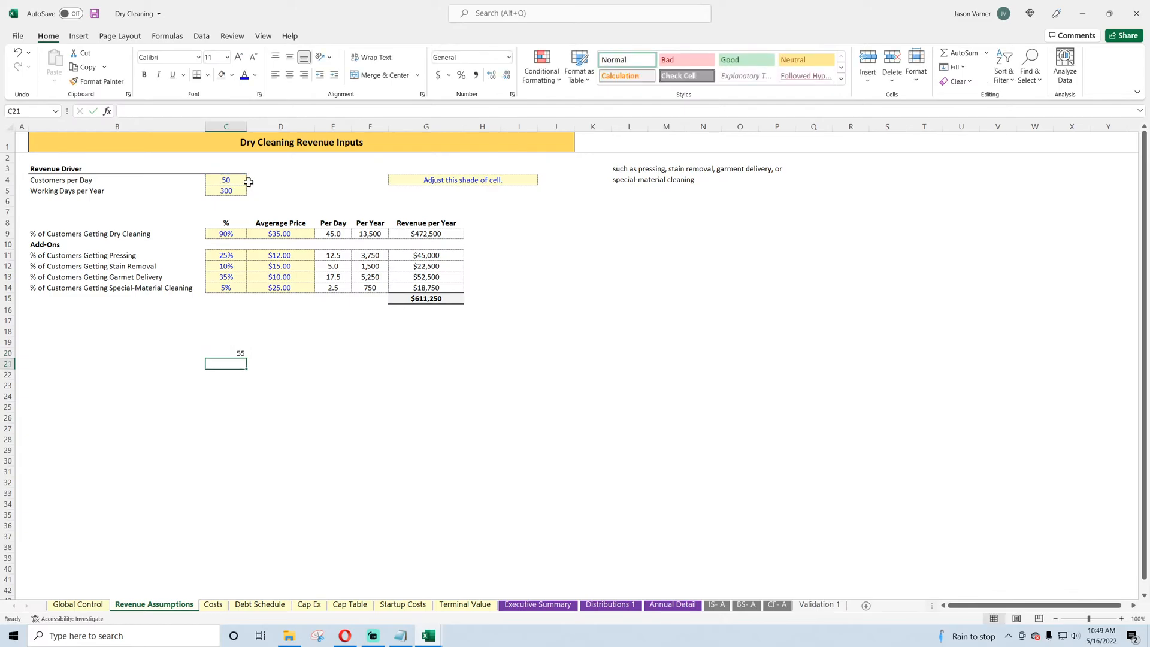
Step: Calculate a 10% increase in total yearly revenue in C21 with =1.1*G15
text(=1.1*)
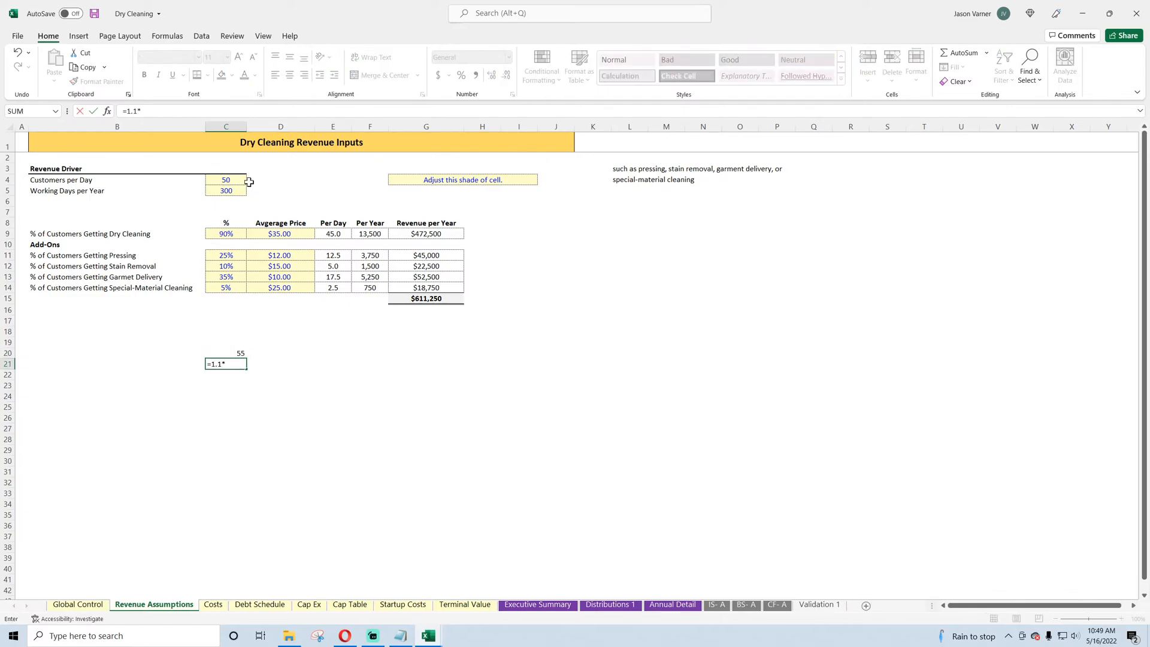
click(463, 299)
key(Return)
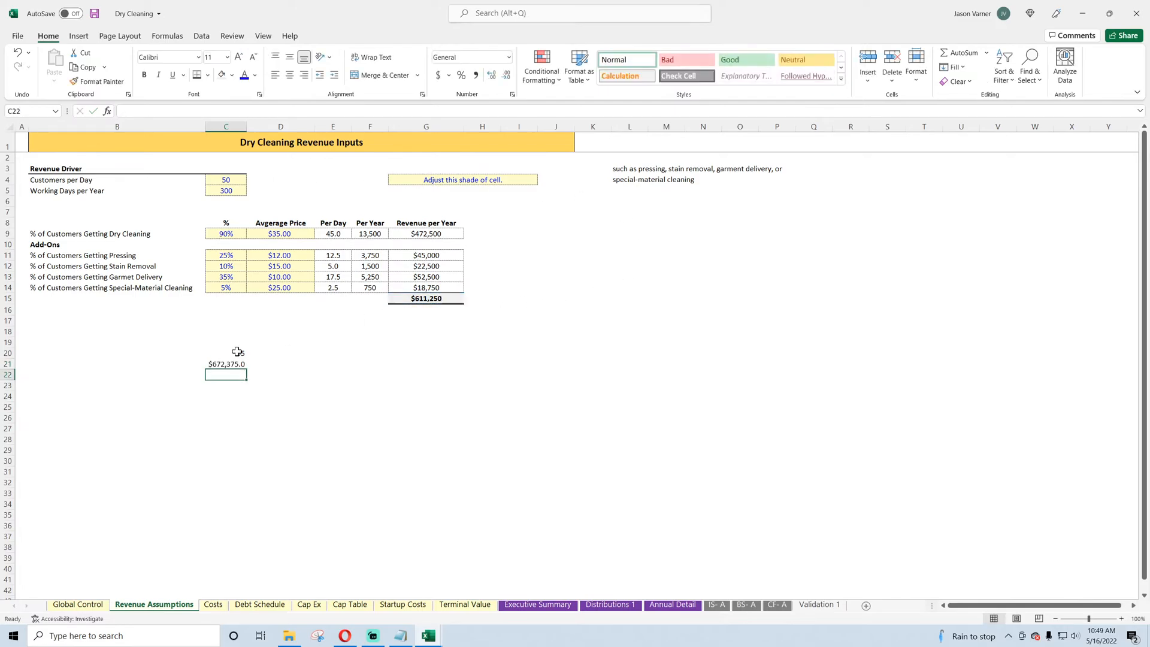
Step: Try 55 Customers per Day in C4 to test the effect on total revenue, and undo the change
click(230, 179)
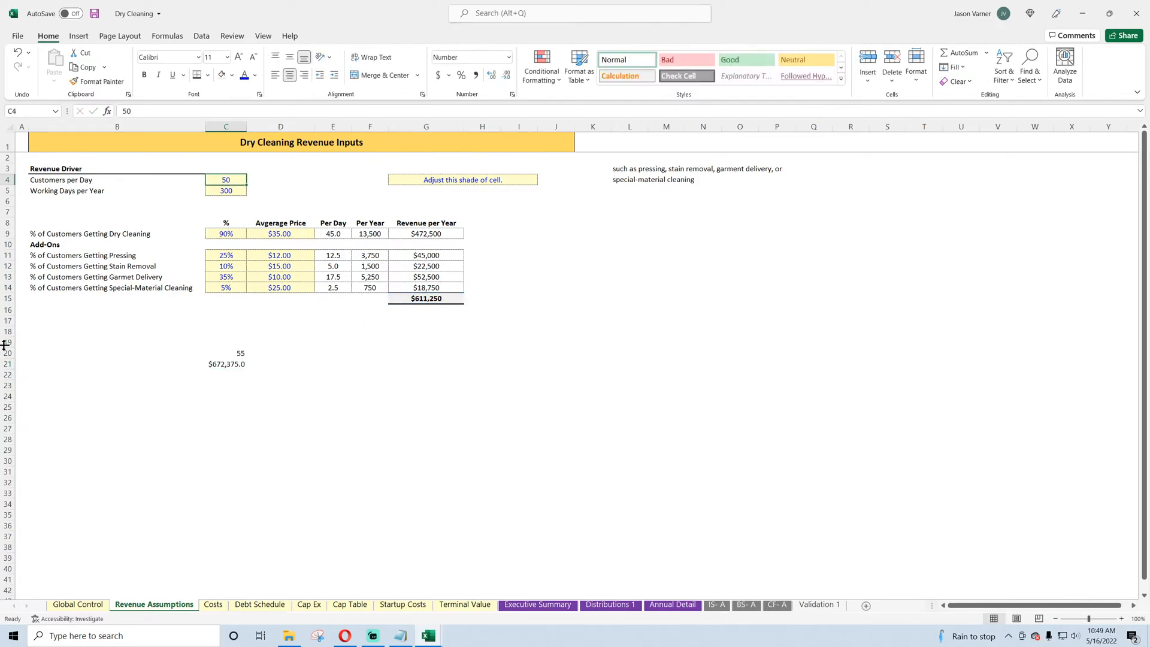
text(55)
key(Return)
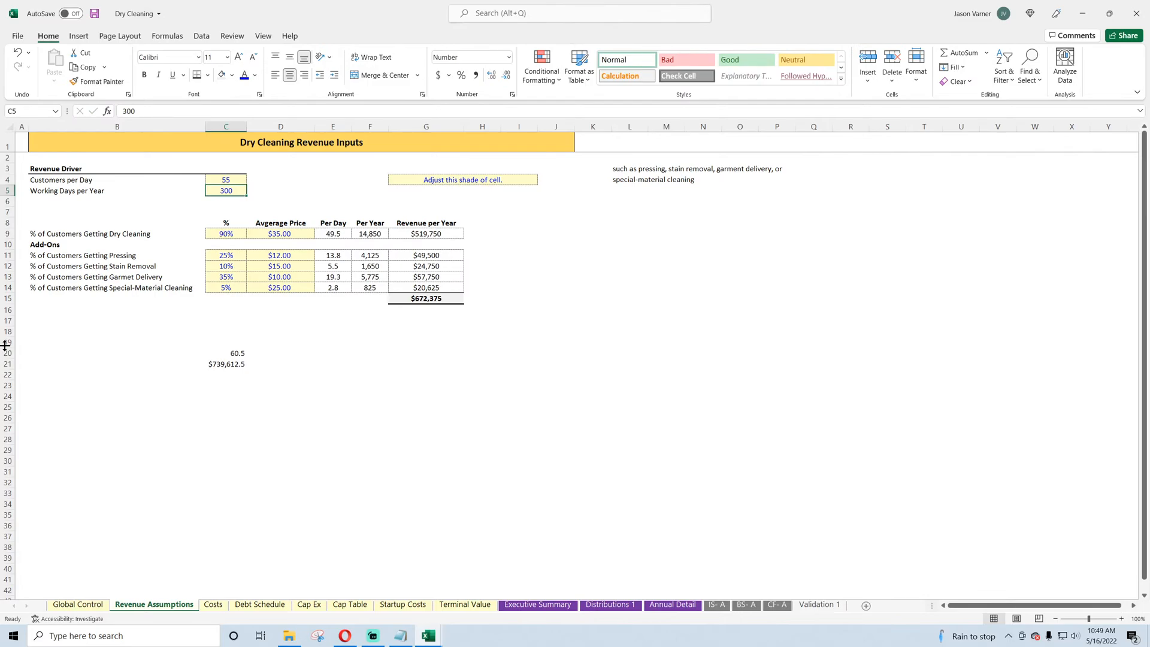
click(18, 52)
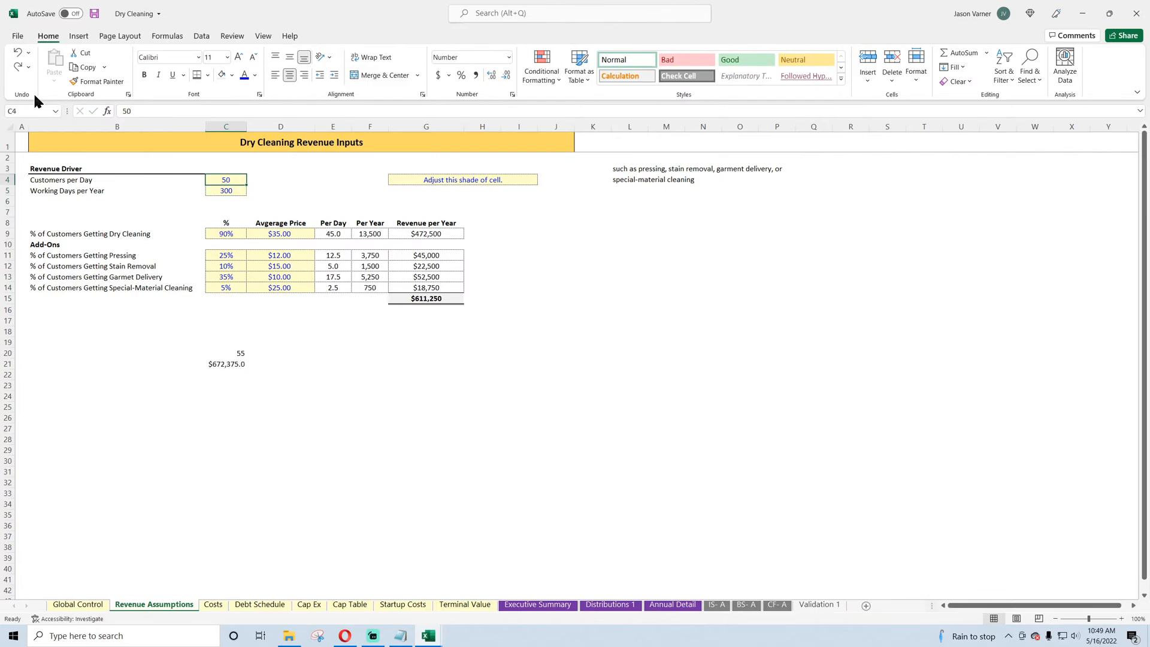
Step: Clear the test calculations from C20:C21
click(243, 342)
drag(246, 347, 246, 367)
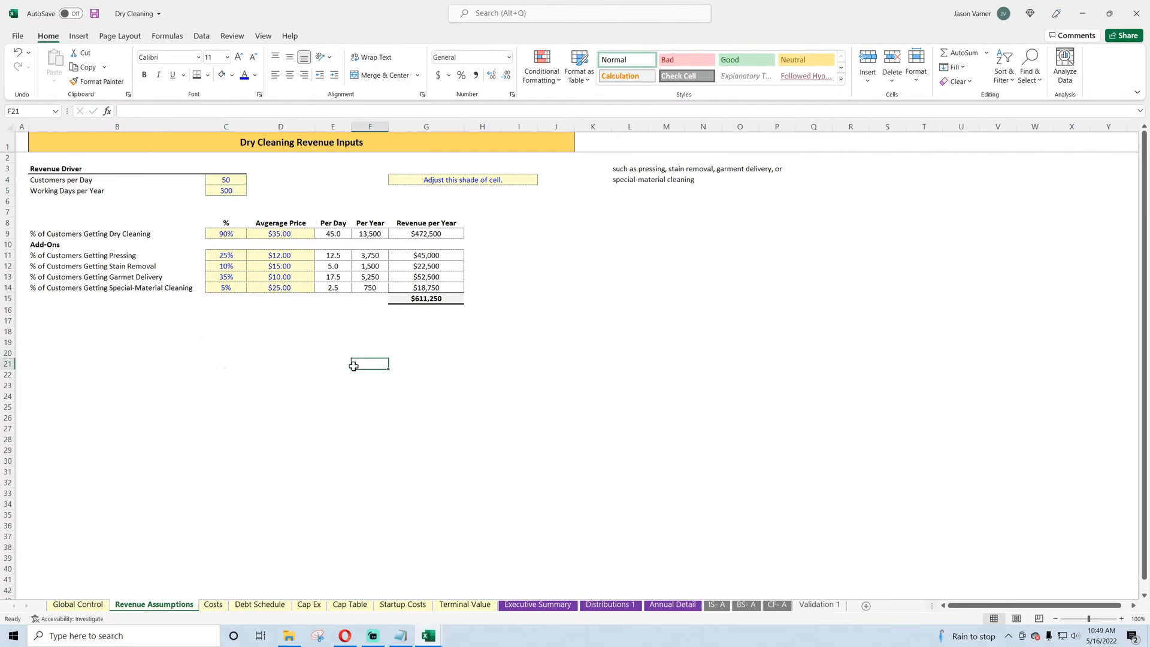
click(231, 181)
Step: Narrow column B slightly and add borders to the service label cells B9 and B11:B14
drag(205, 126, 197, 128)
drag(102, 255, 119, 288)
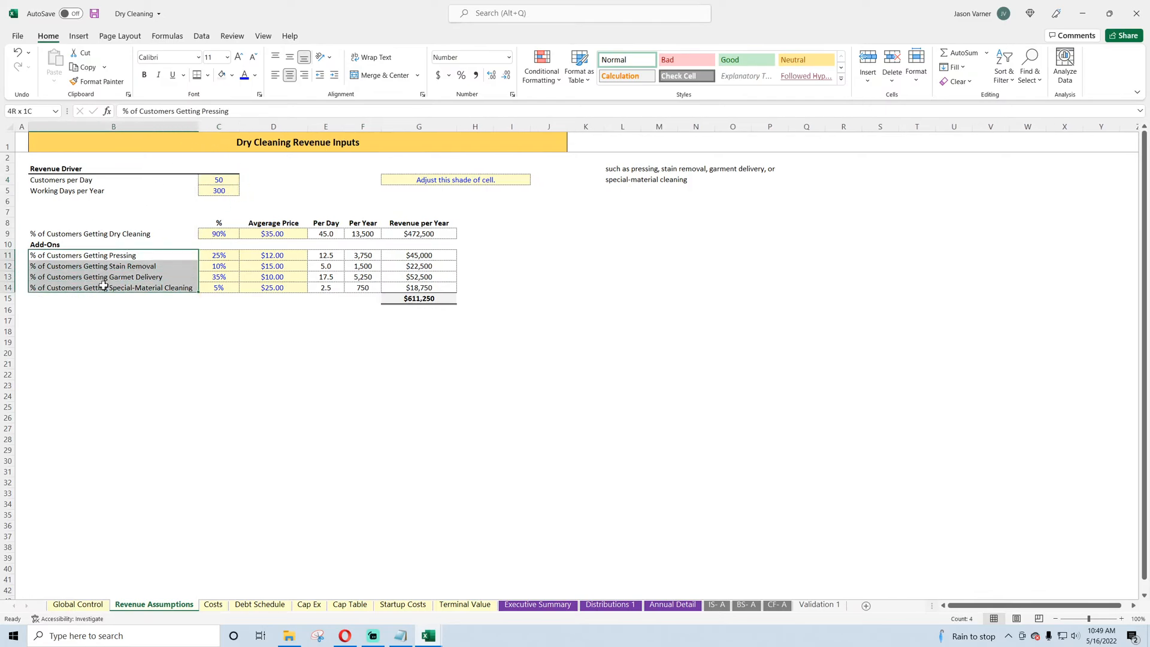
click(207, 75)
click(228, 173)
click(118, 233)
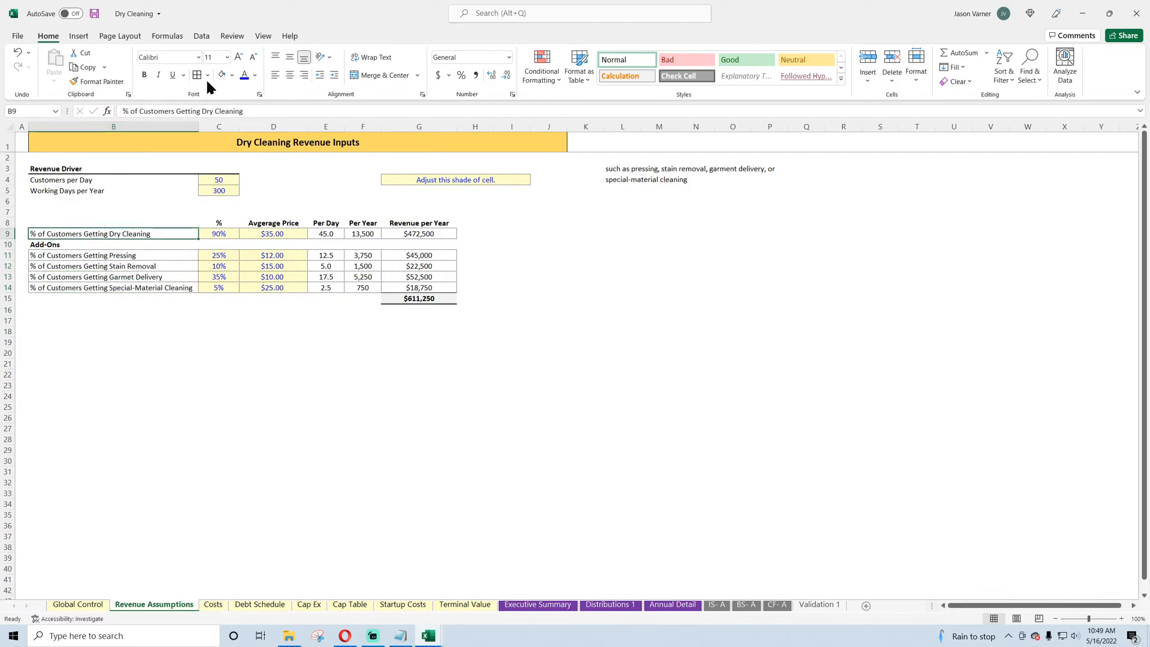
click(227, 376)
Step: Enter the header "Service" in B8 above the service labels and make it bold
click(117, 224)
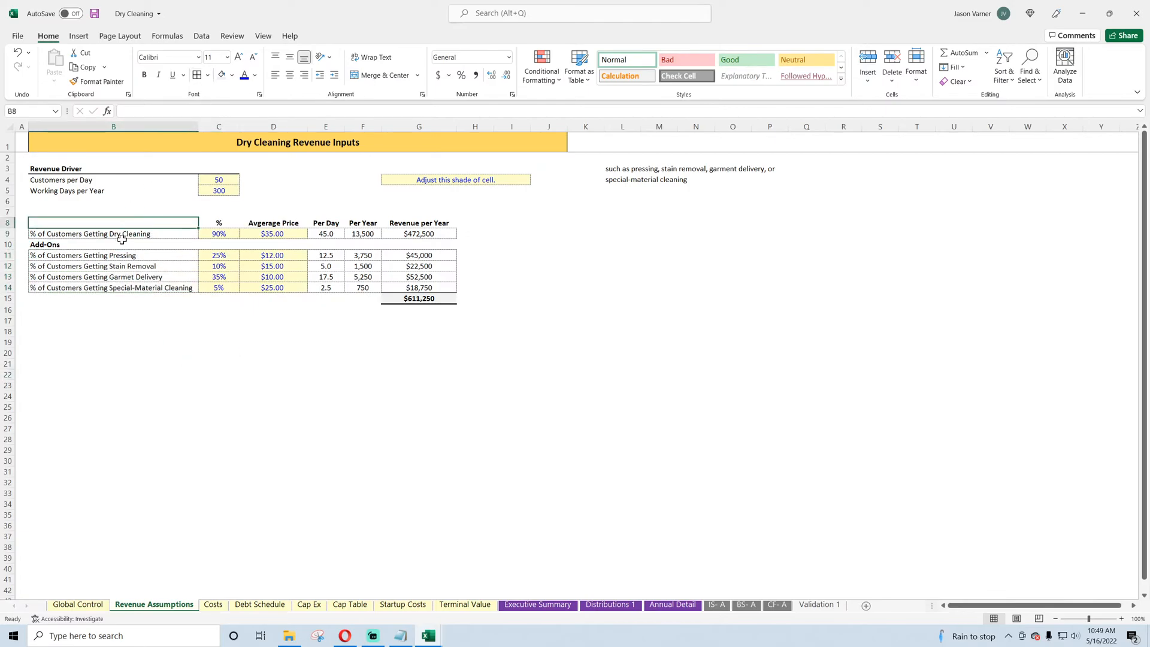
text(Service)
key(Return)
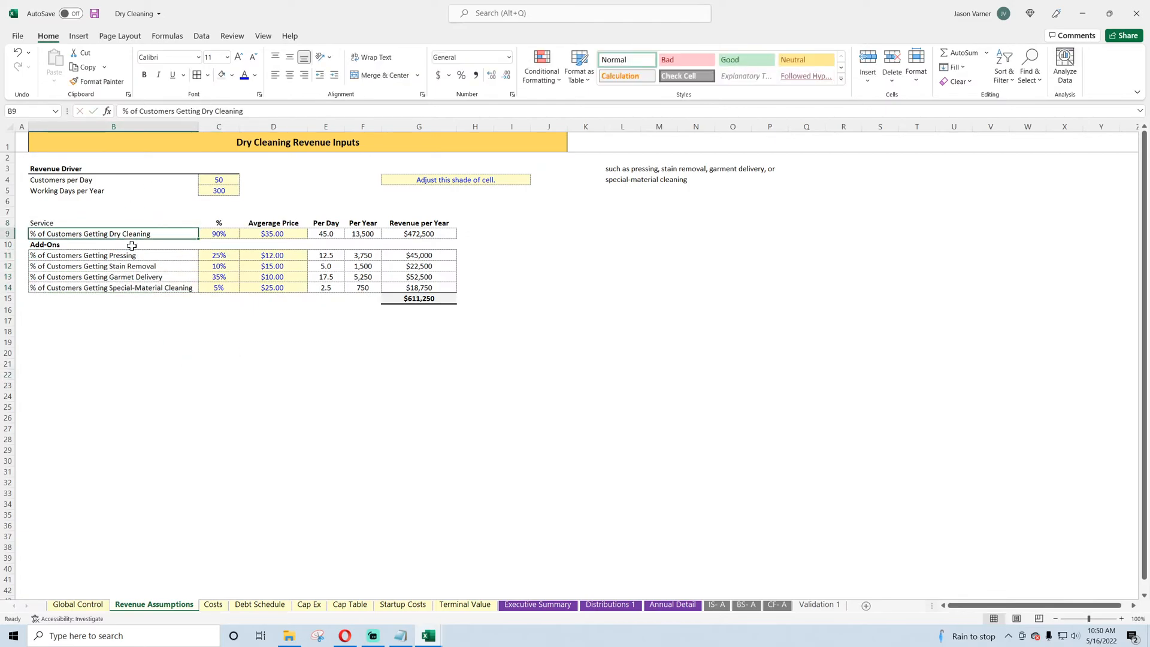
click(120, 220)
click(145, 76)
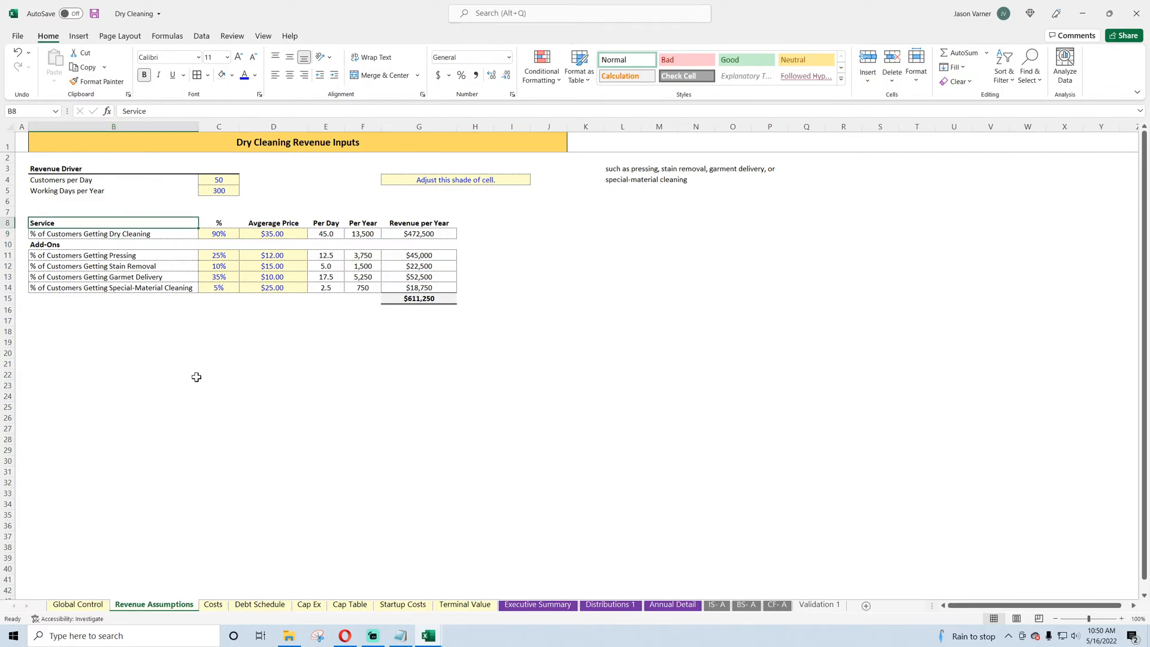
click(195, 376)
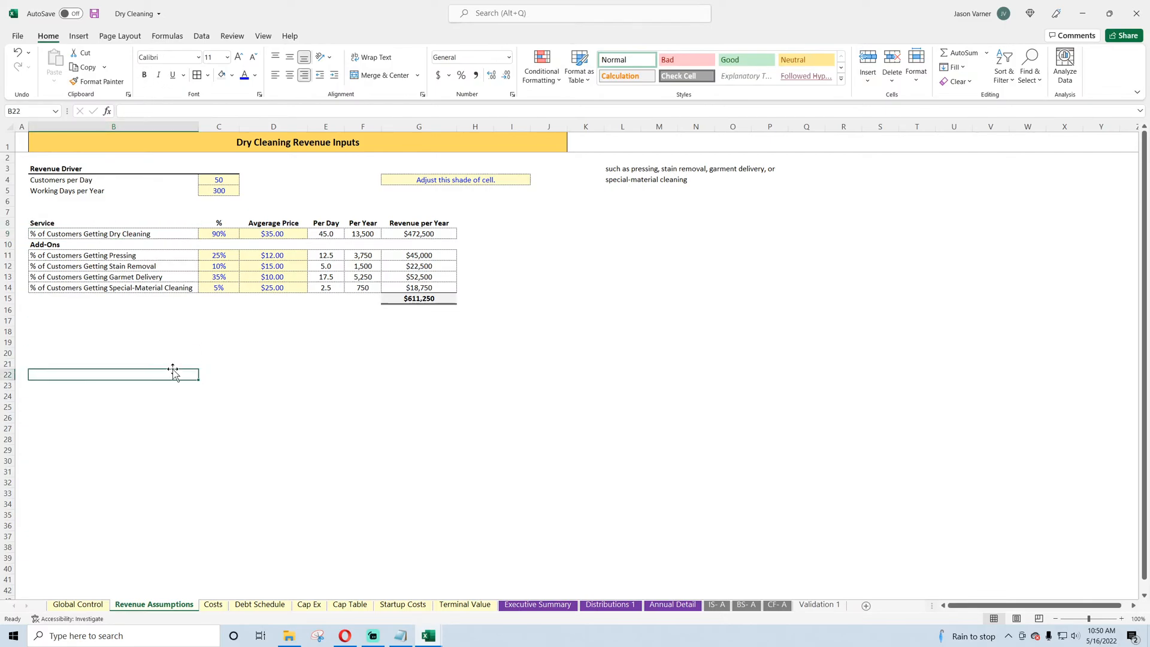
Step: Replace the note in L3 with "Cells C9, C11-C14 you are defining the percentage of customers that buy each of the services."
click(223, 222)
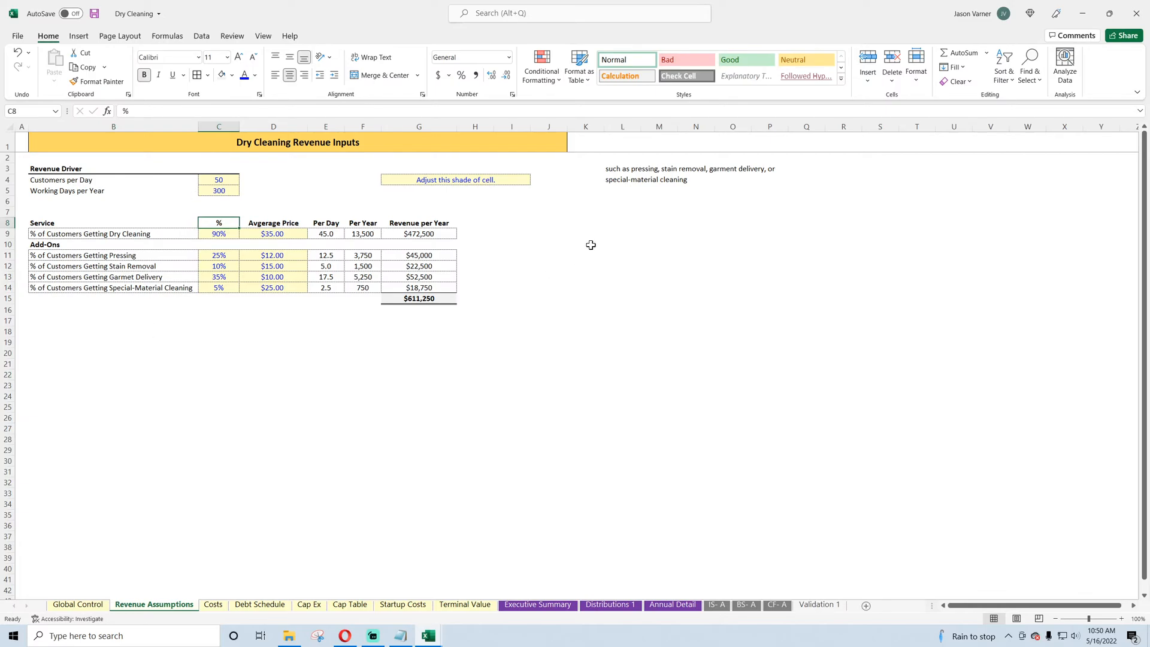
click(630, 172)
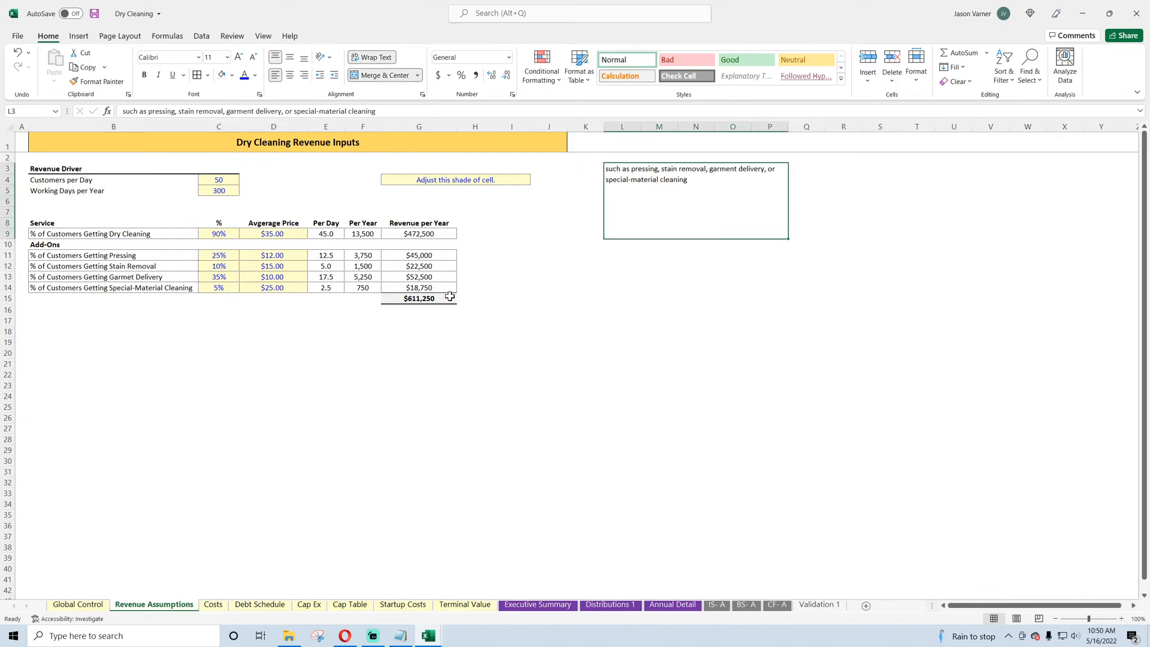
text(C)
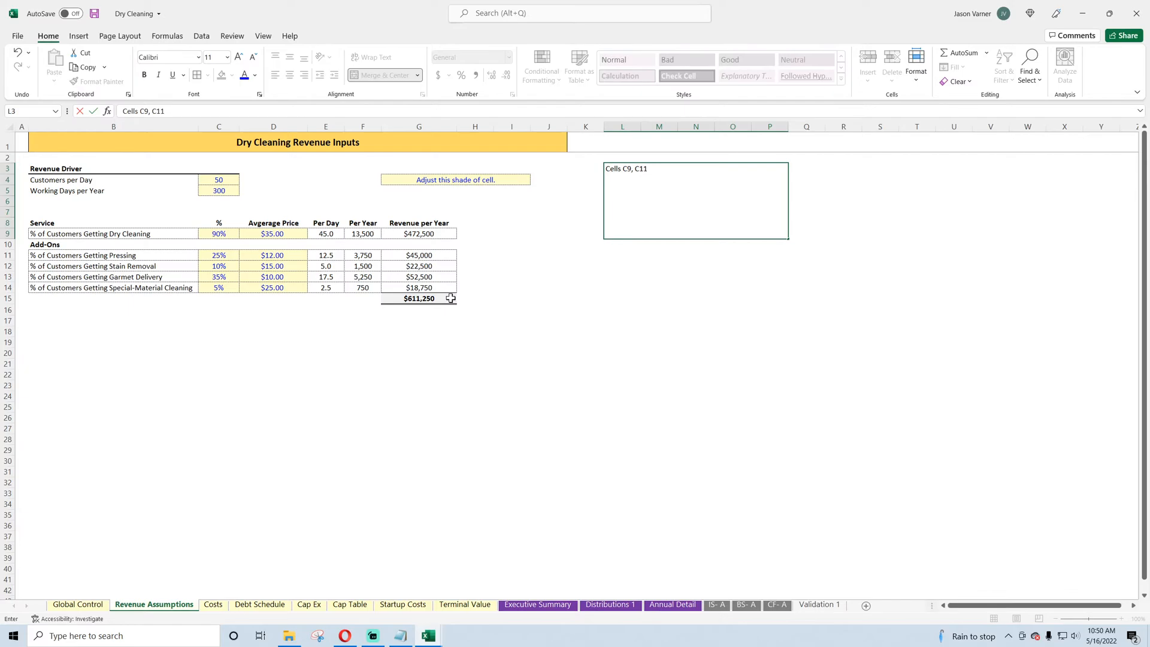
text(ells C9, C11-C13)
key(BackSpace)
text(4 you are defining the perc)
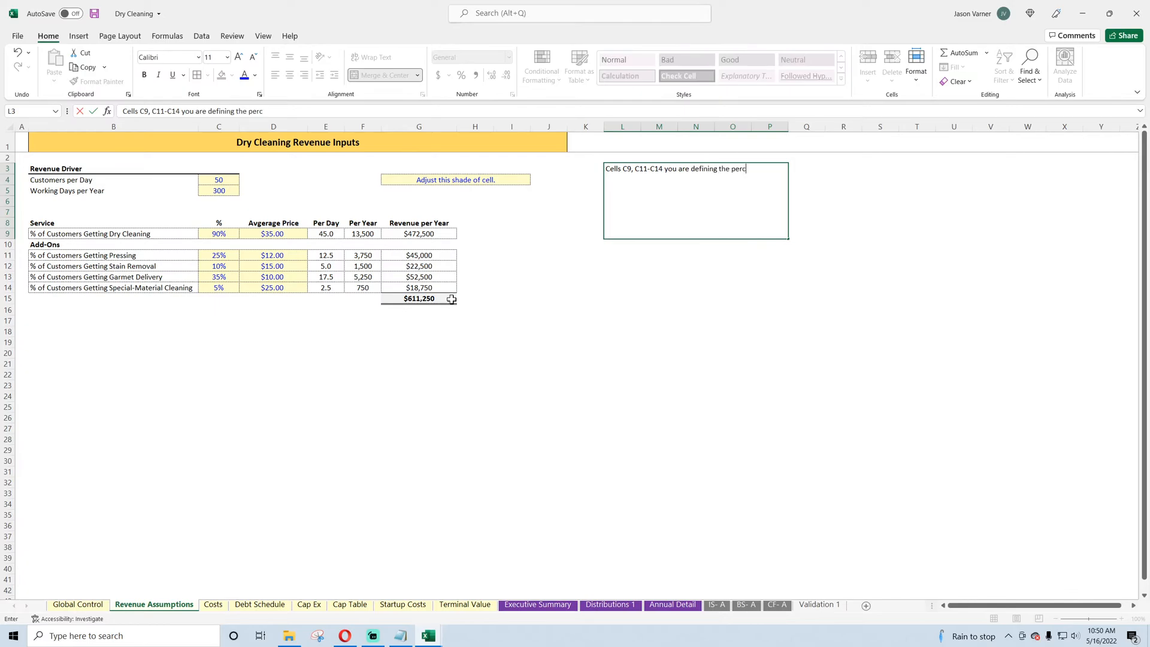
text(entage of customers that buy each of the services.)
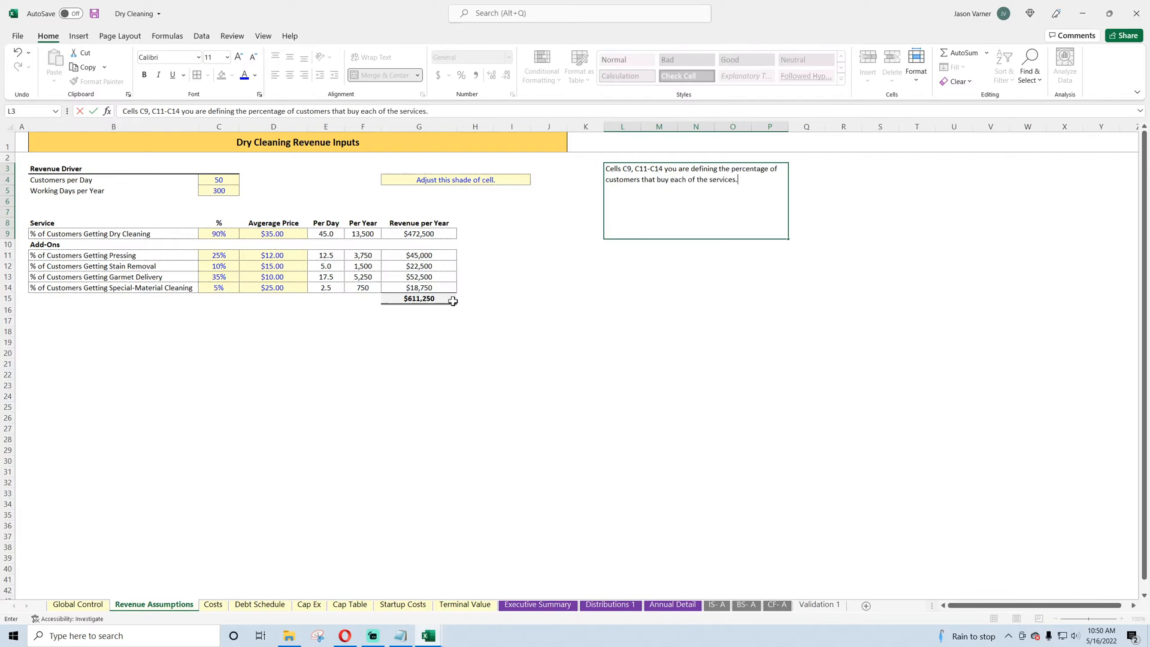
key(Return)
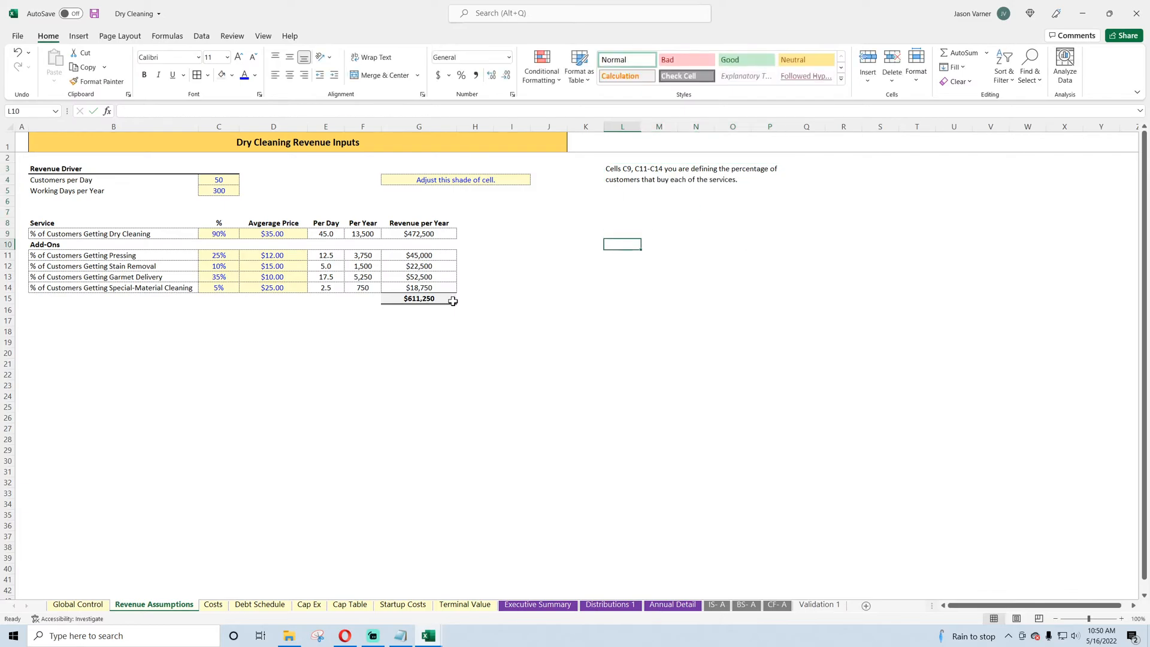
Step: Make the explanatory note in L3 bold
click(633, 186)
click(144, 74)
click(511, 418)
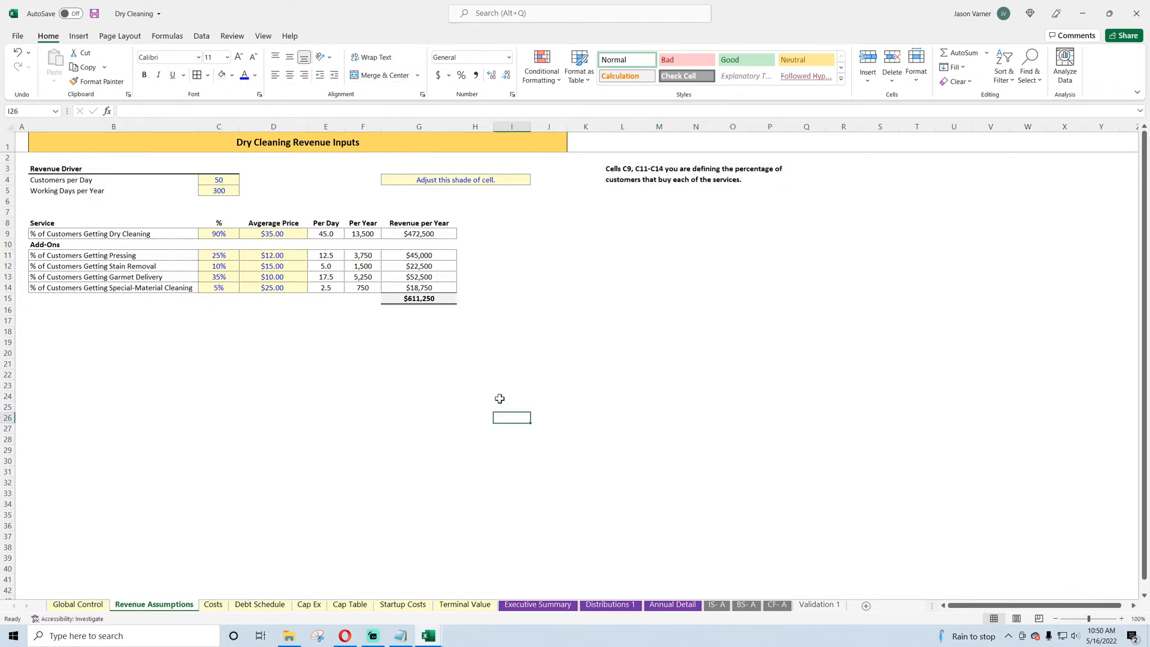
click(216, 235)
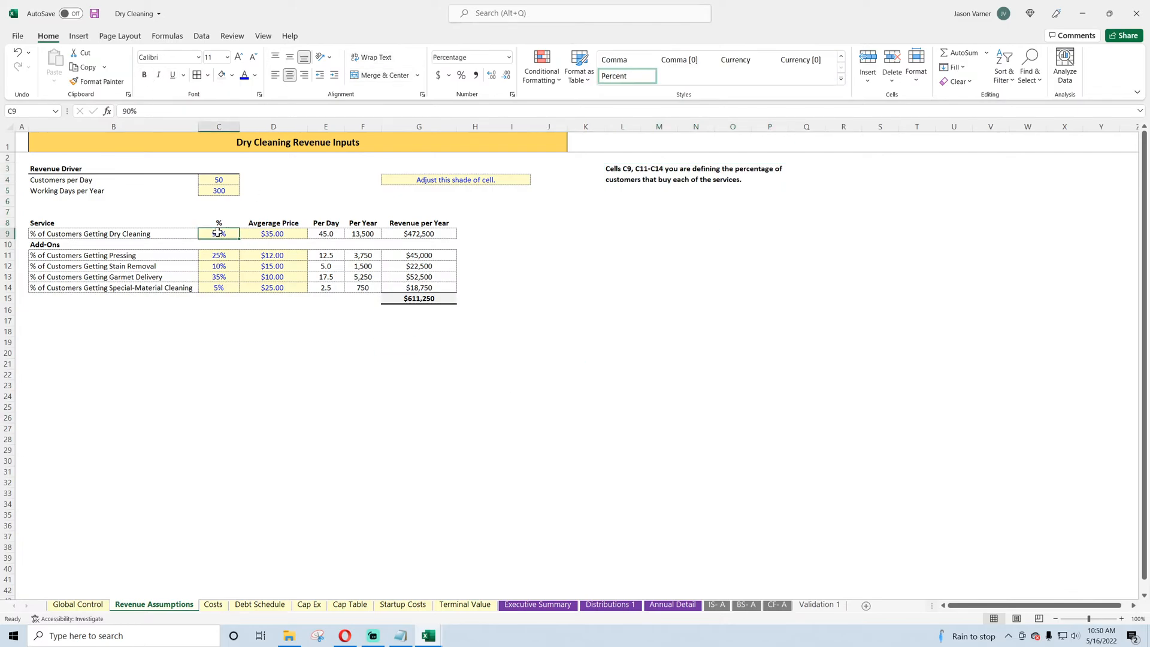
Step: Examine the average prices and the per-day and per-year formulas for each service on the Revenue Assumptions sheet
click(288, 224)
click(283, 235)
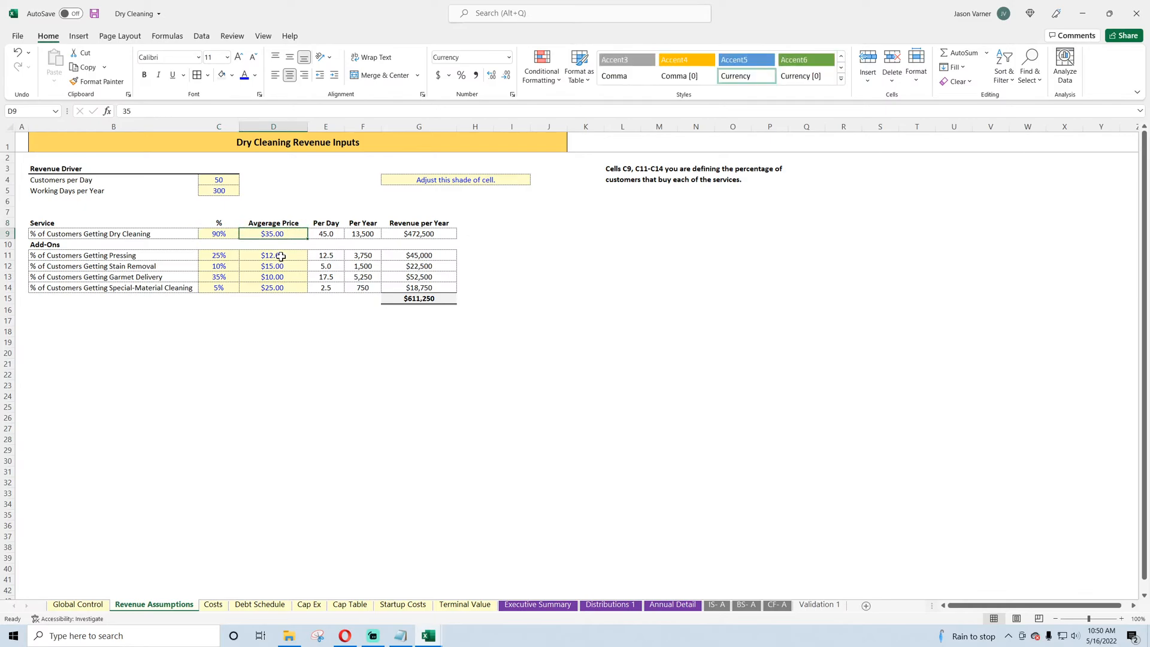
click(280, 255)
click(279, 265)
click(279, 278)
click(328, 234)
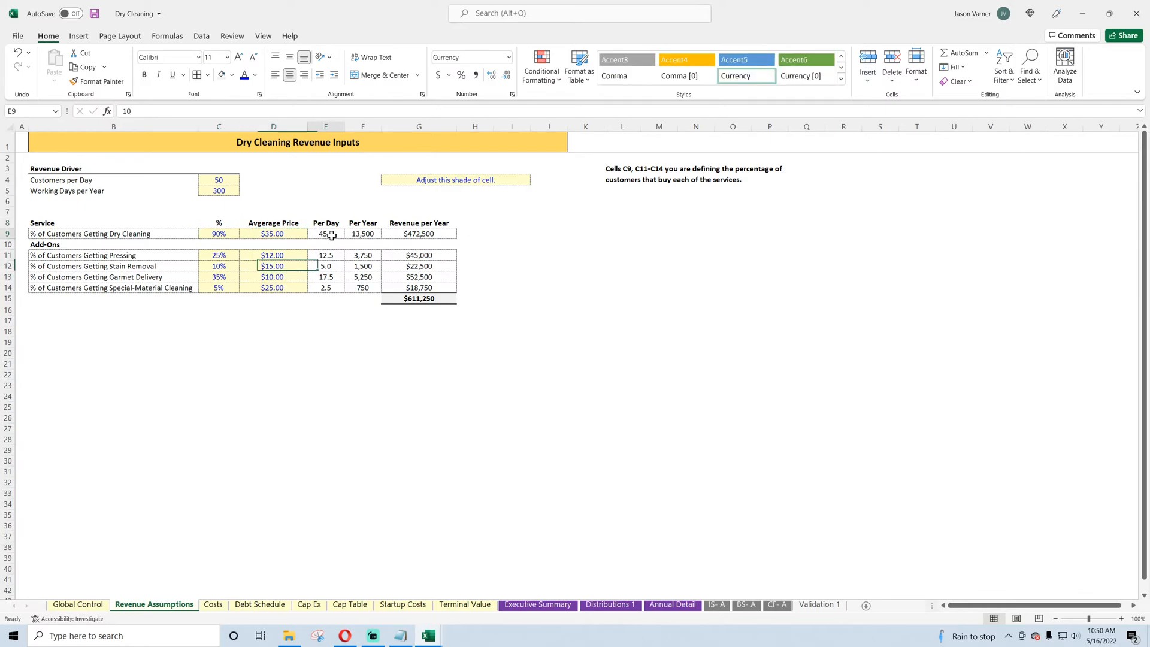
click(328, 255)
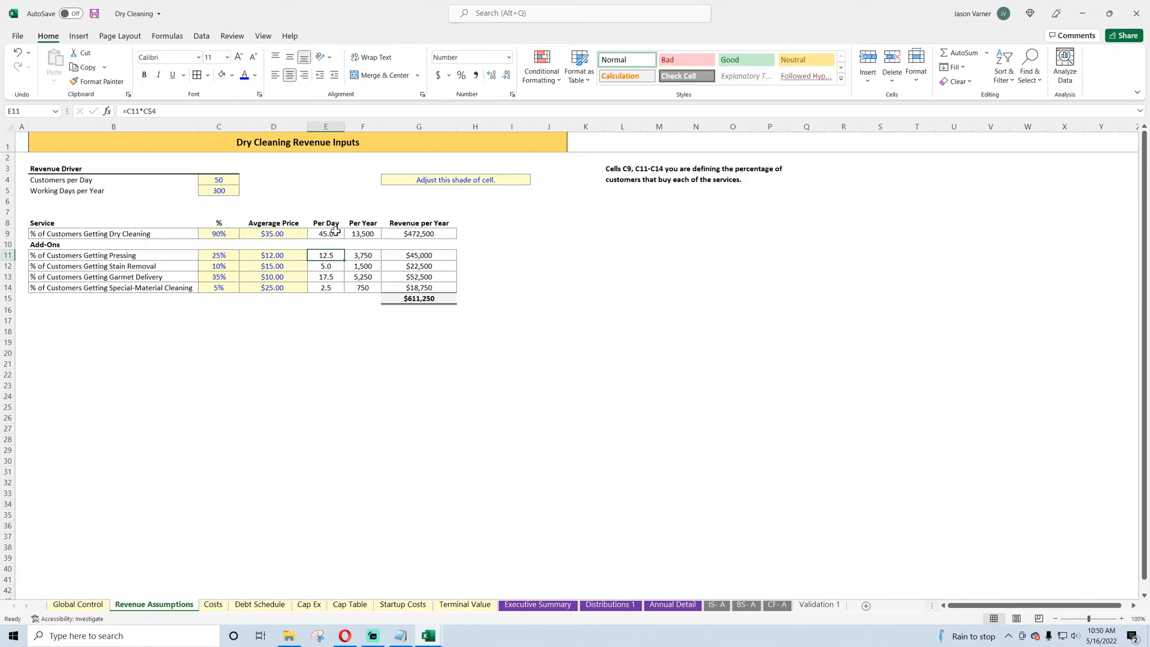
click(334, 233)
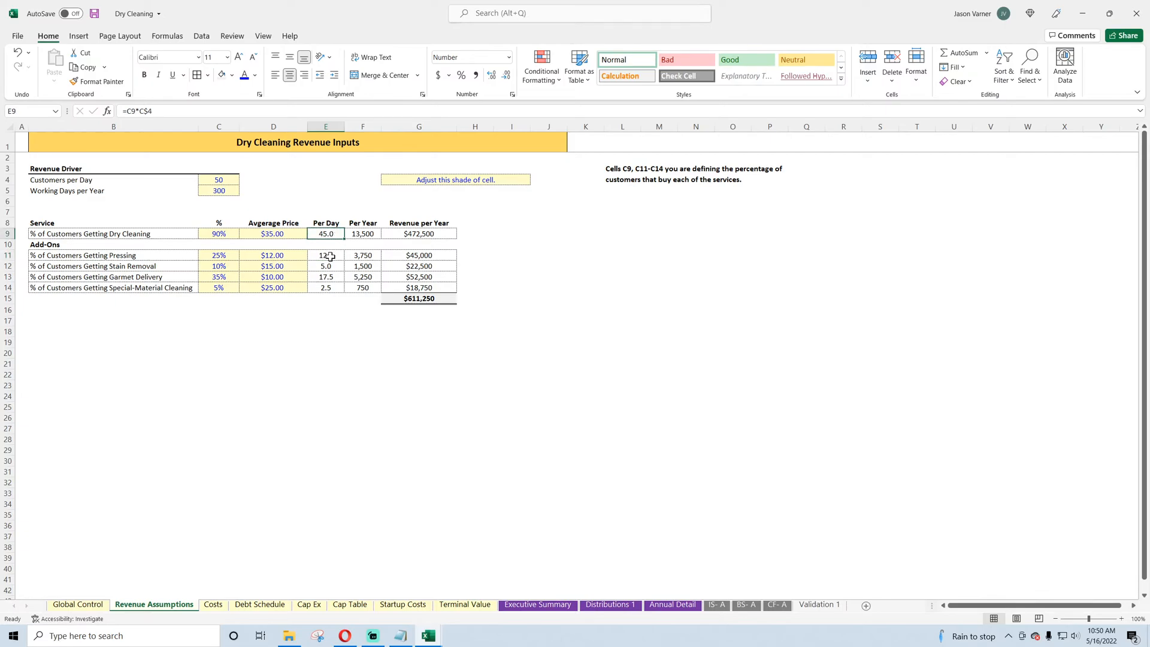
click(330, 256)
click(327, 268)
click(367, 234)
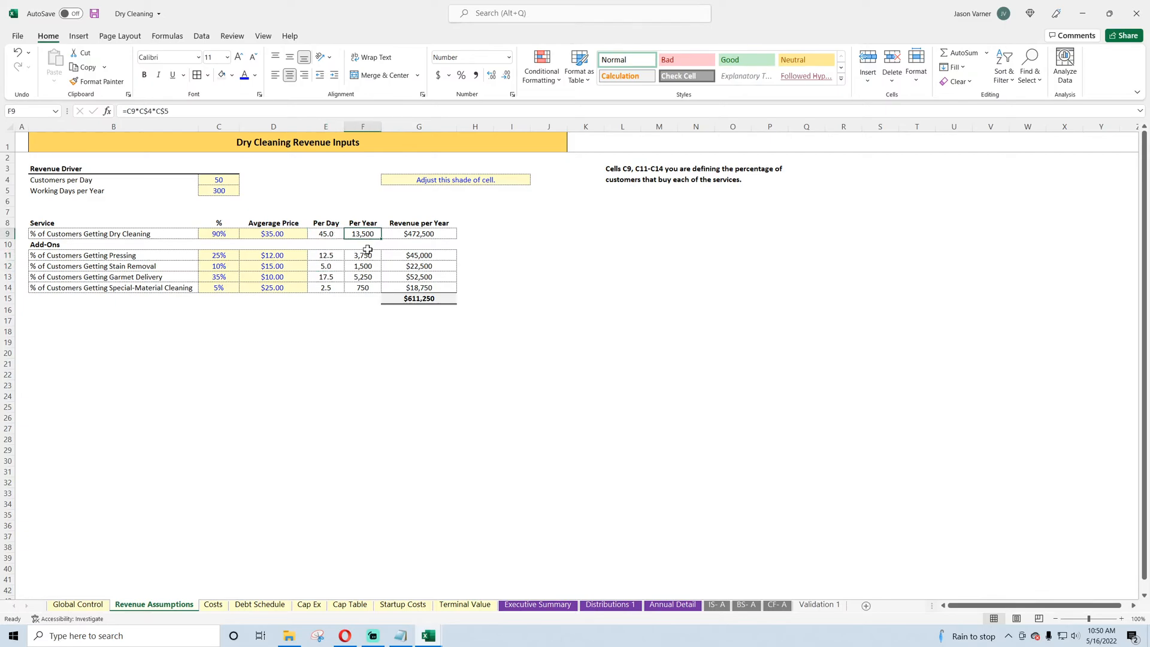
click(366, 255)
click(366, 266)
click(365, 277)
click(364, 288)
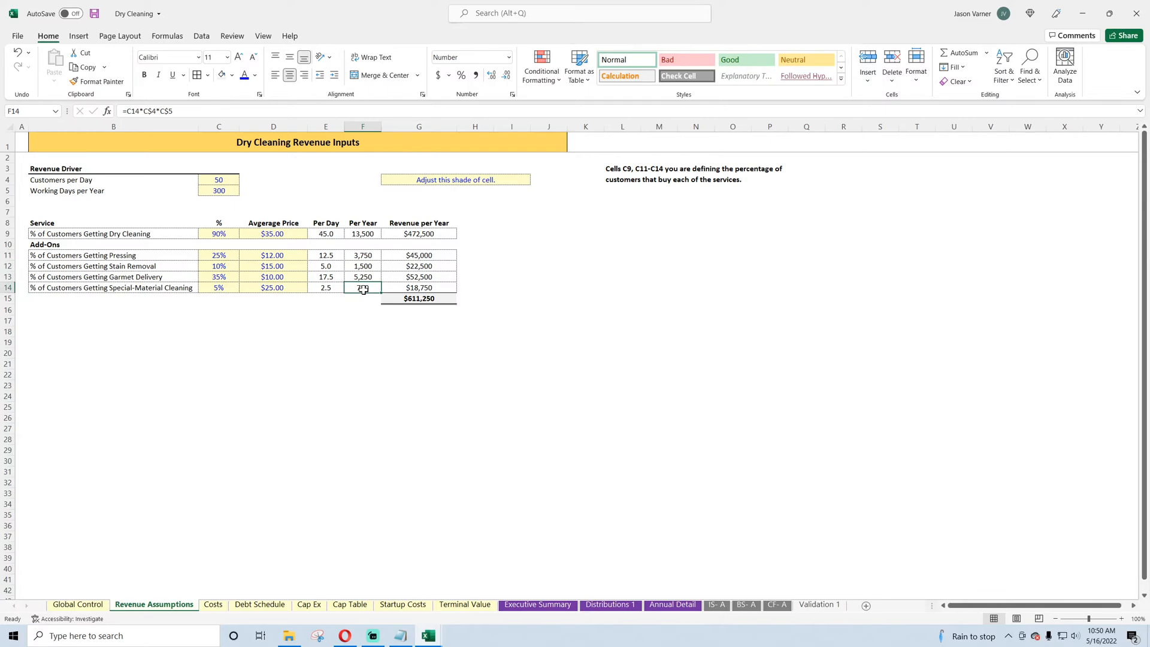
Step: On the Costs sheet, left-align the cost item labels B5:B38 and give them the light yellow input fill and blue font
click(210, 605)
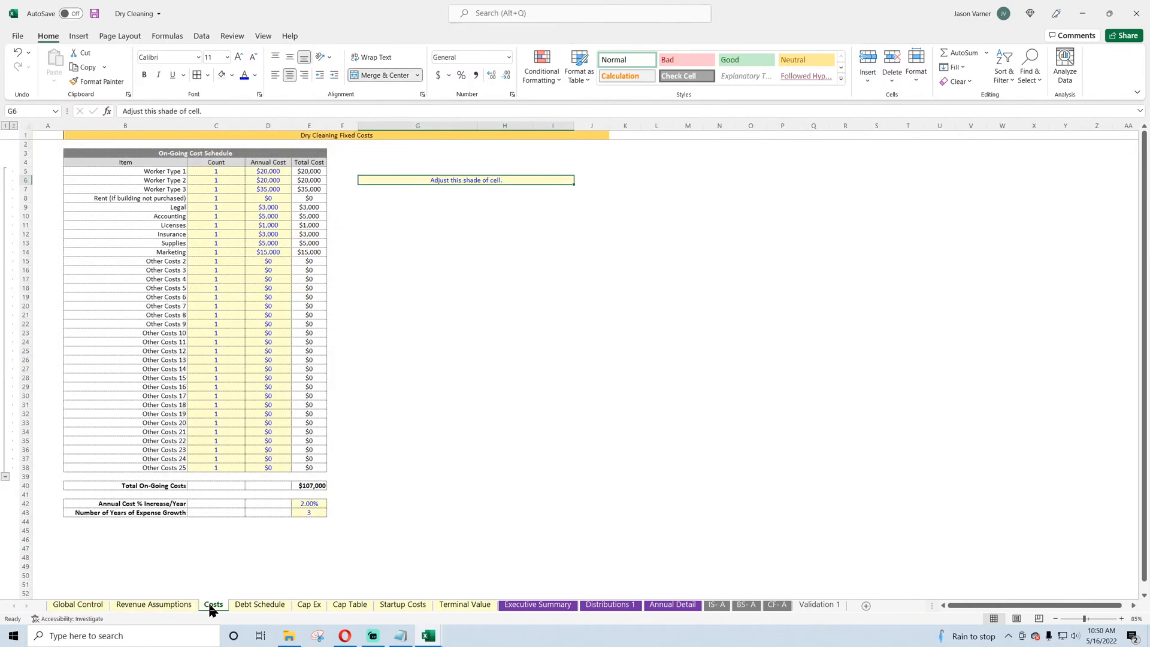
drag(158, 172, 161, 467)
click(275, 74)
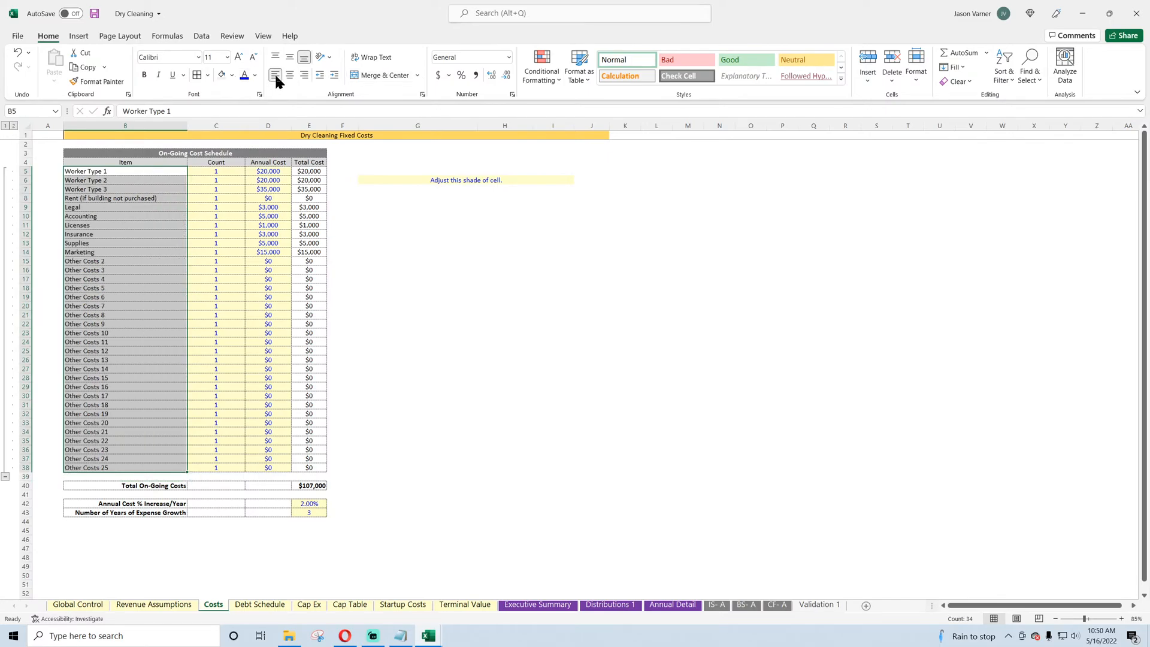
click(231, 76)
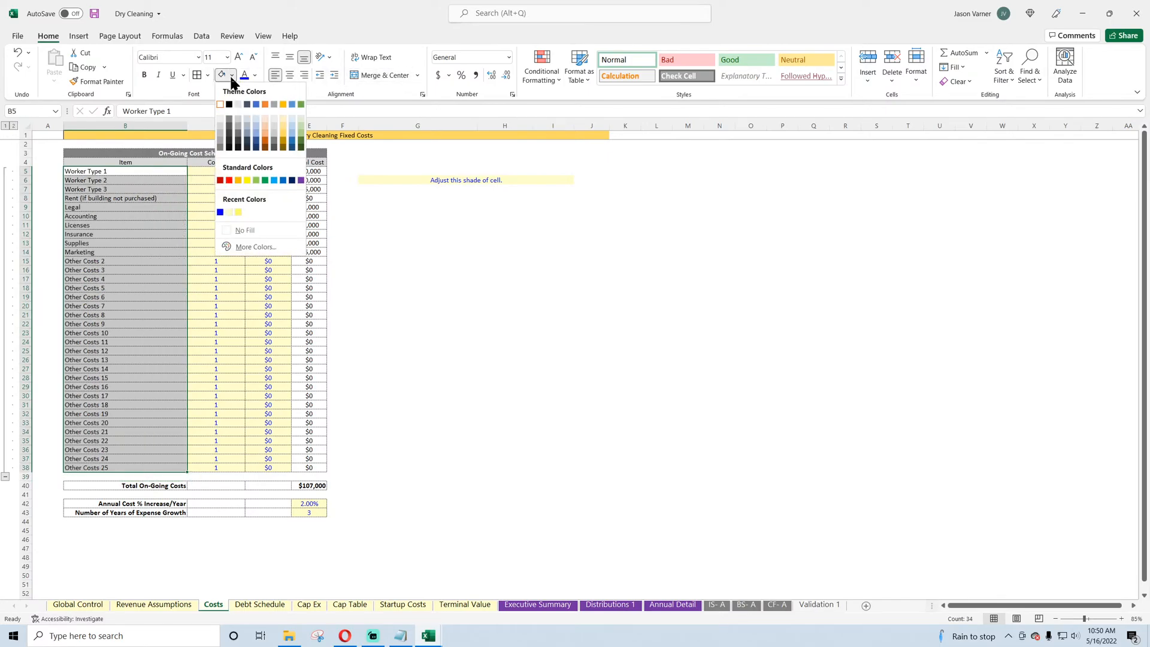
click(228, 212)
click(413, 295)
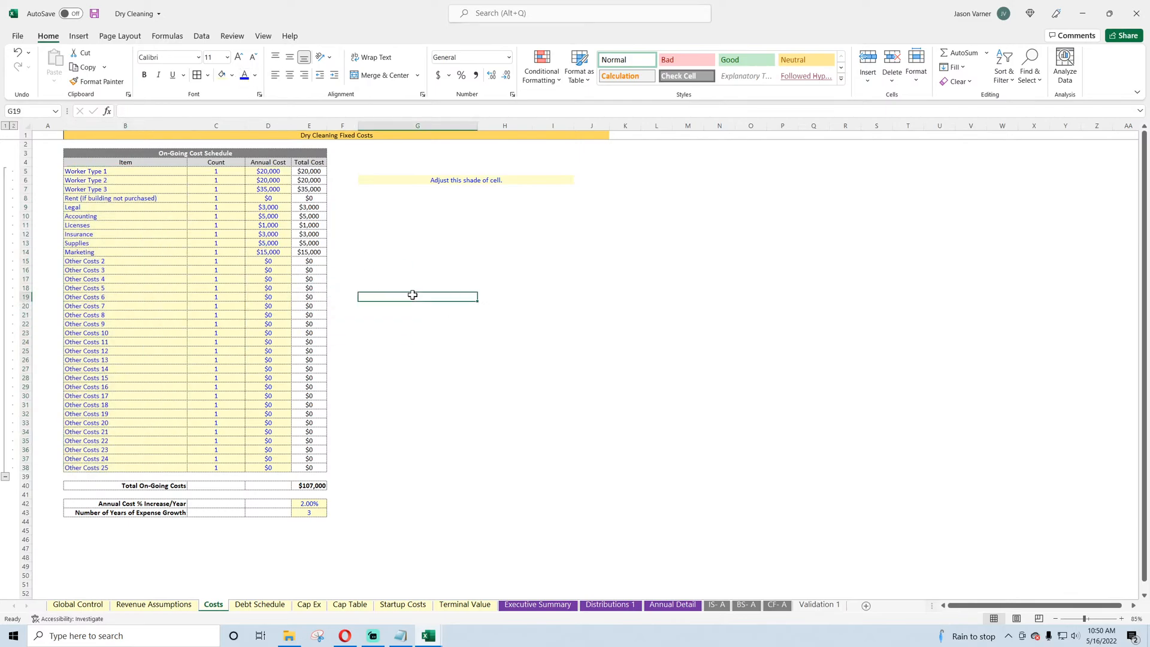
Step: Move the "Adjust this shade of cell." note from row 6 to K3
click(389, 180)
drag(477, 185, 636, 159)
click(656, 214)
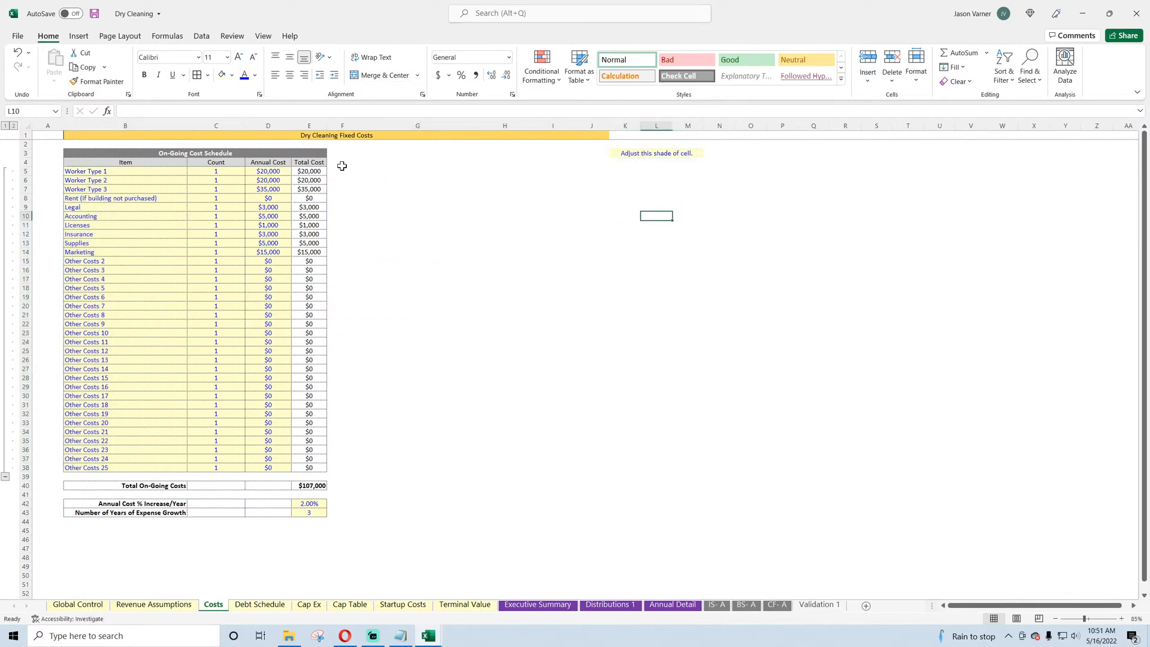
Step: Copy the On-Going Cost Schedule's title, header and first item row (B3:E5) to G3
drag(229, 154, 230, 172)
right_click(227, 151)
click(272, 173)
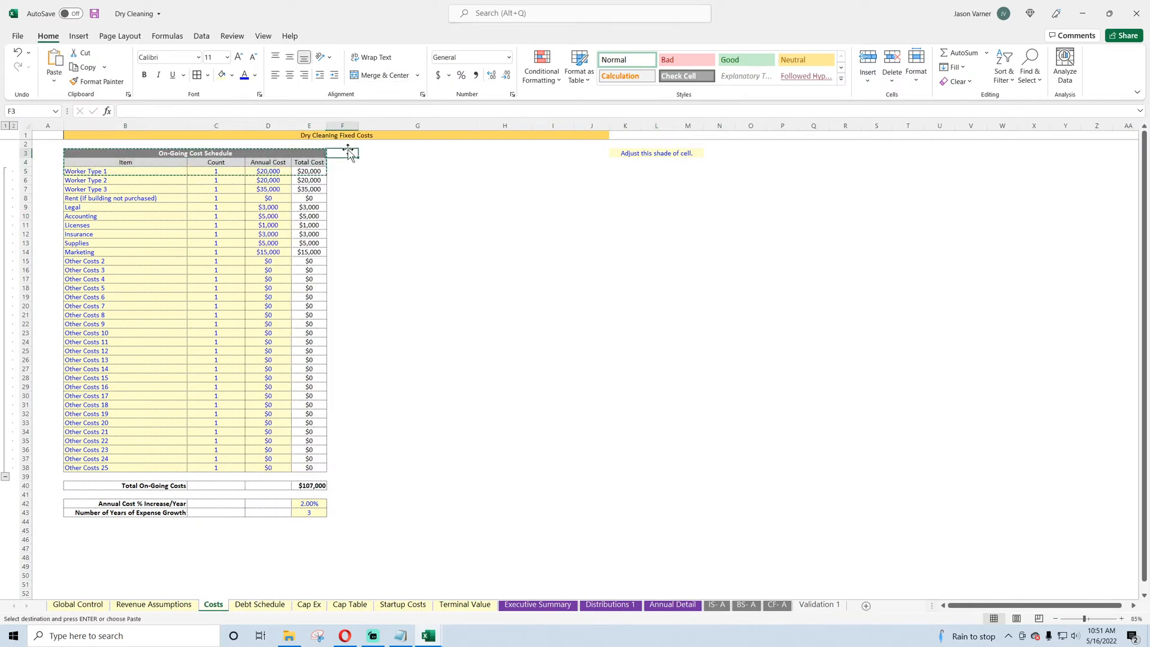
click(385, 154)
right_click(385, 153)
click(415, 210)
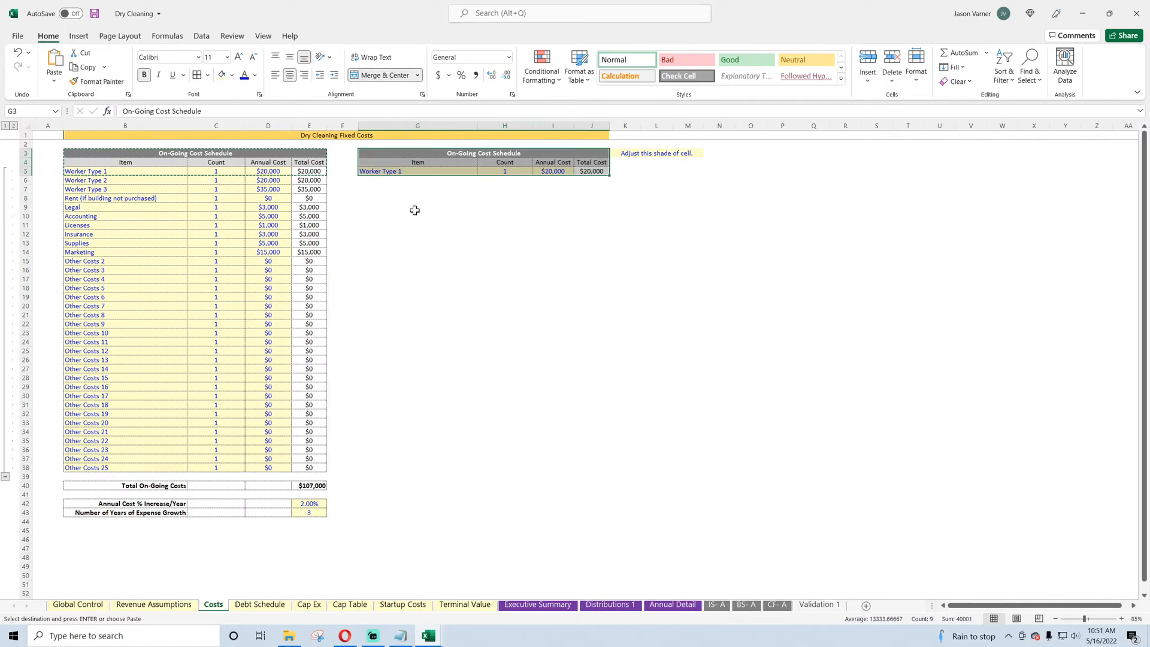
Step: Retitle the copied table in G3 as "Variable Costs (driven off services provided count)"
click(479, 153)
text(variabl)
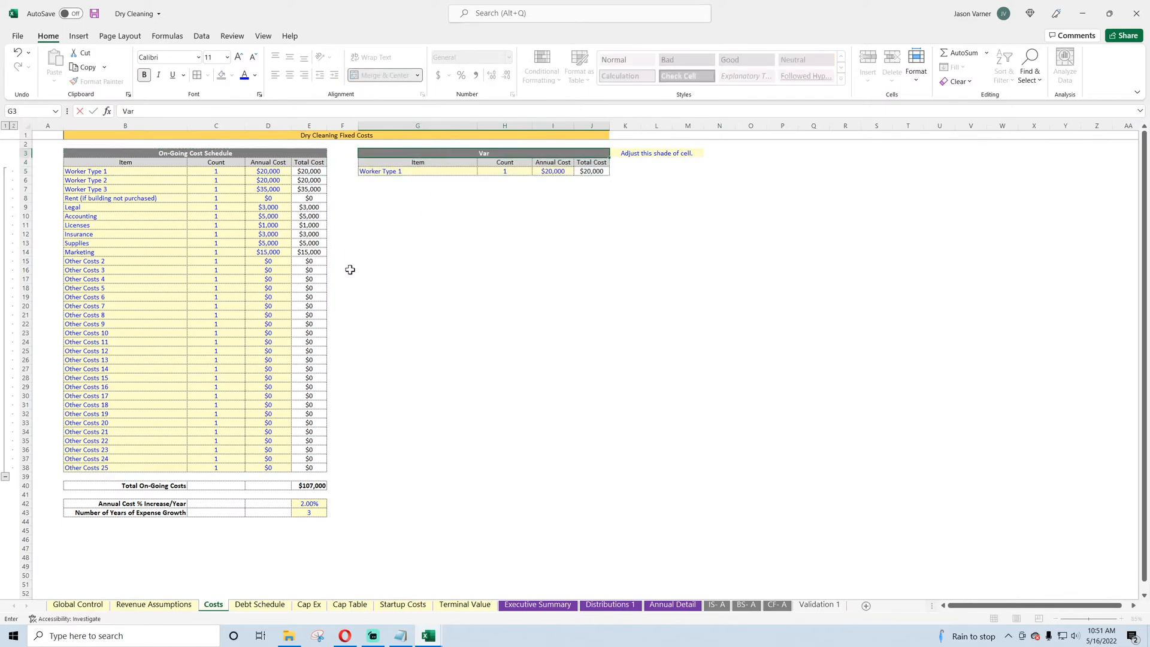
text(iable Costs (driven off)
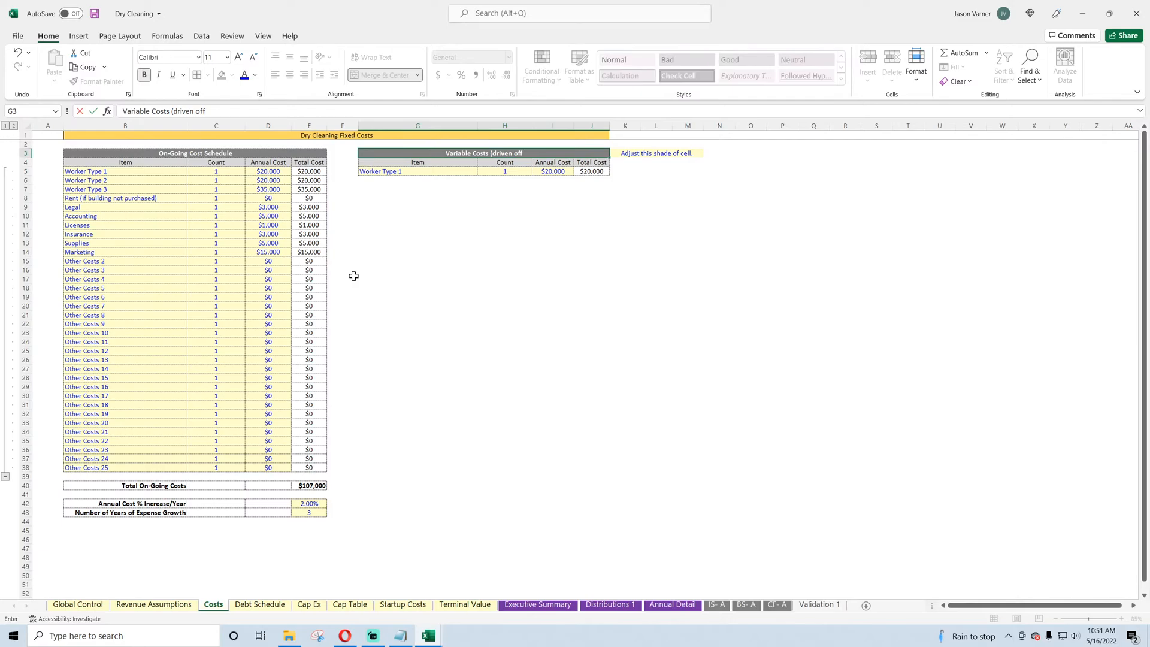
text( services prov)
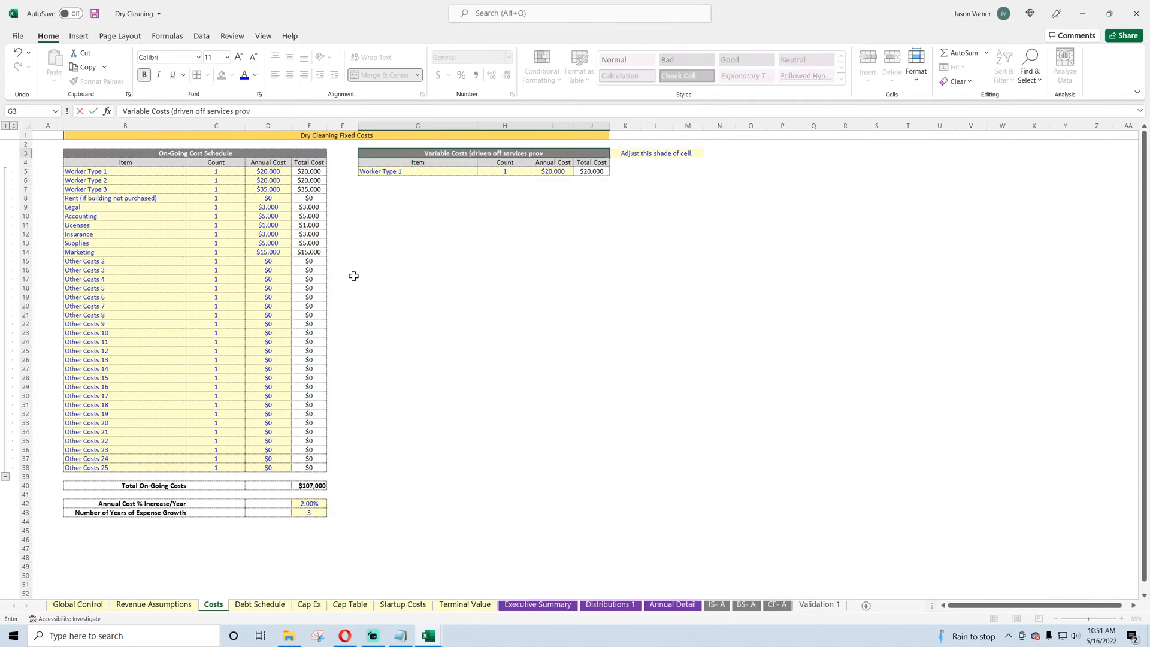
text(ided count))
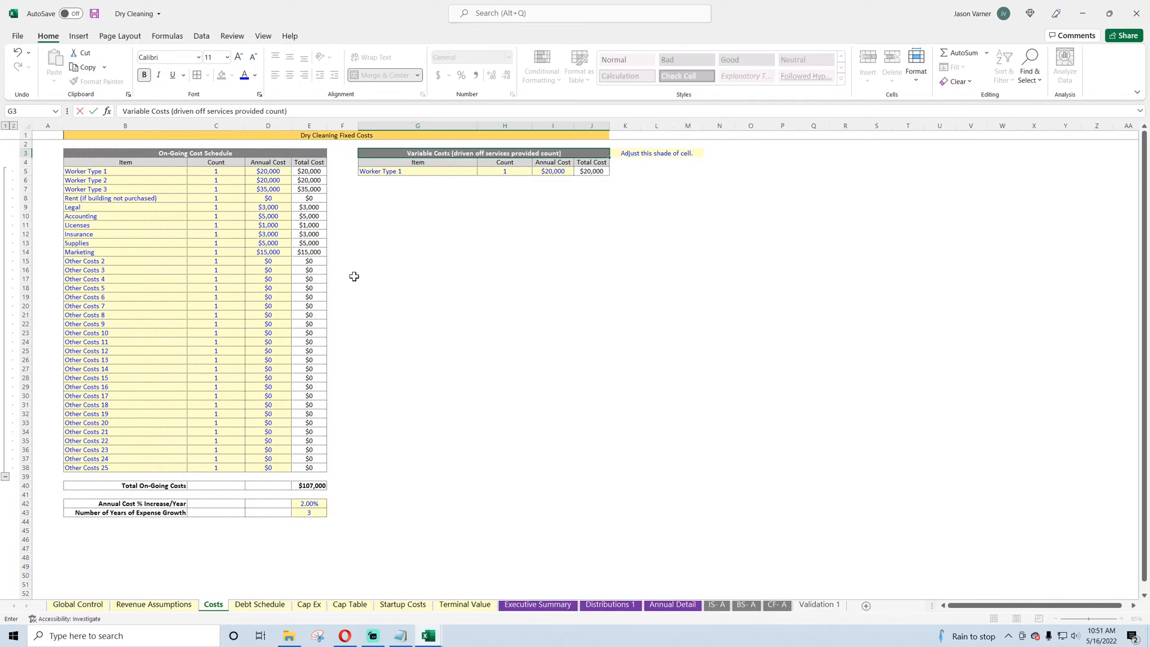
key(Return)
key(Return)
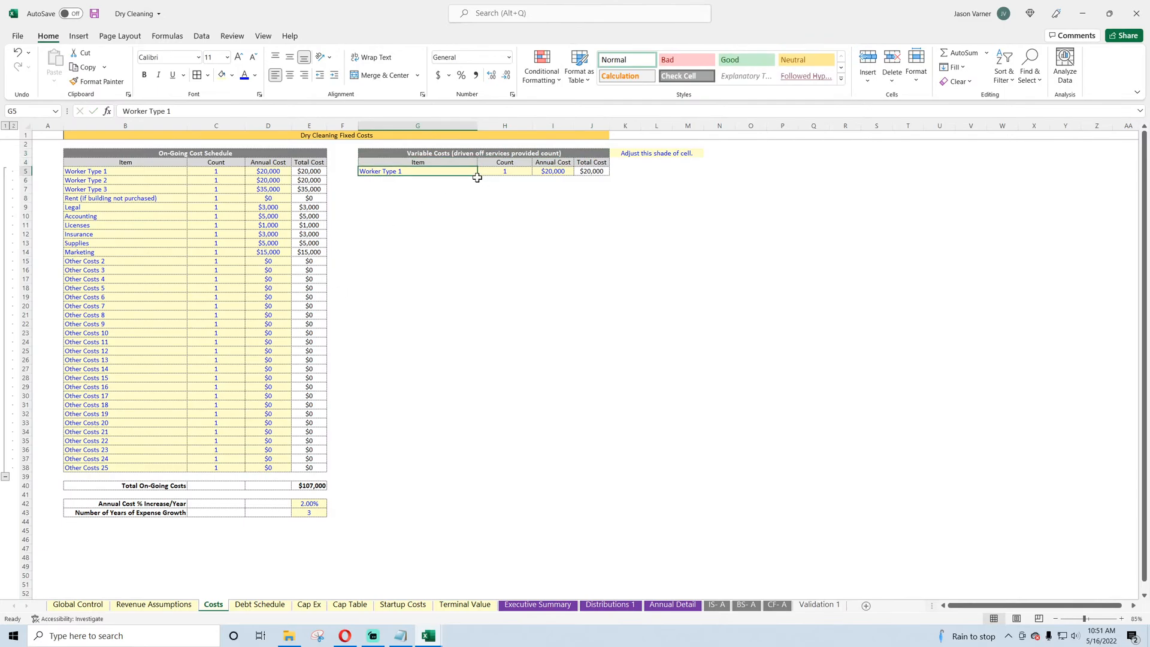
Step: Copy the service labels B9 and B11:B14 from Revenue Assumptions and paste them as values into the Costs sheet from G5
click(153, 604)
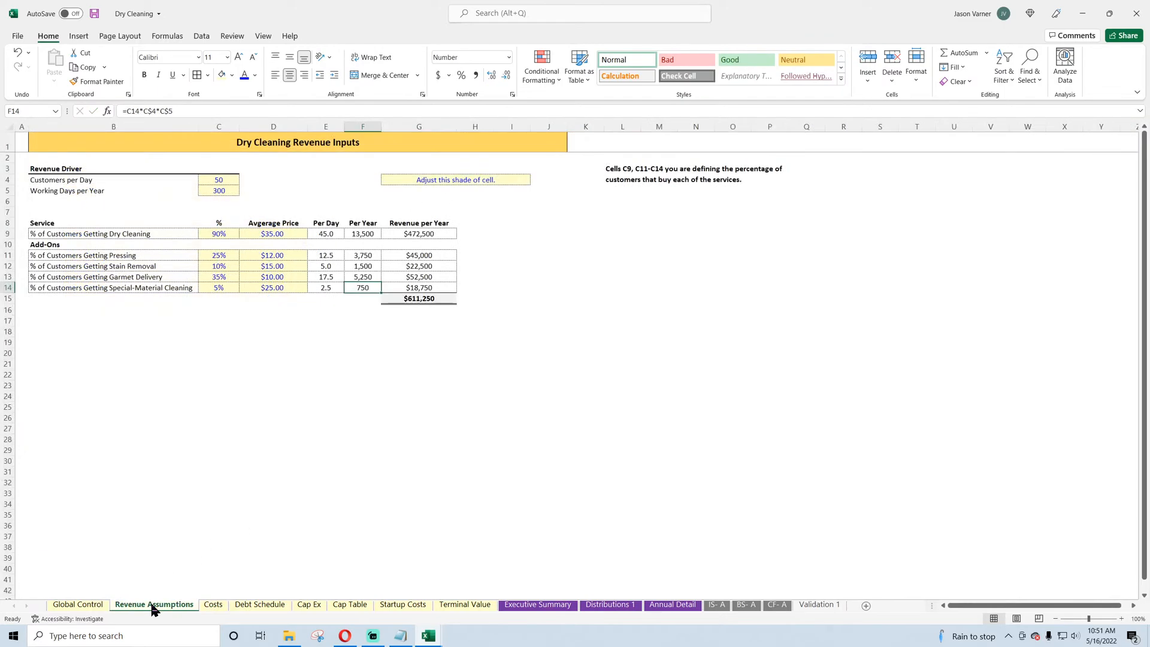
click(112, 234)
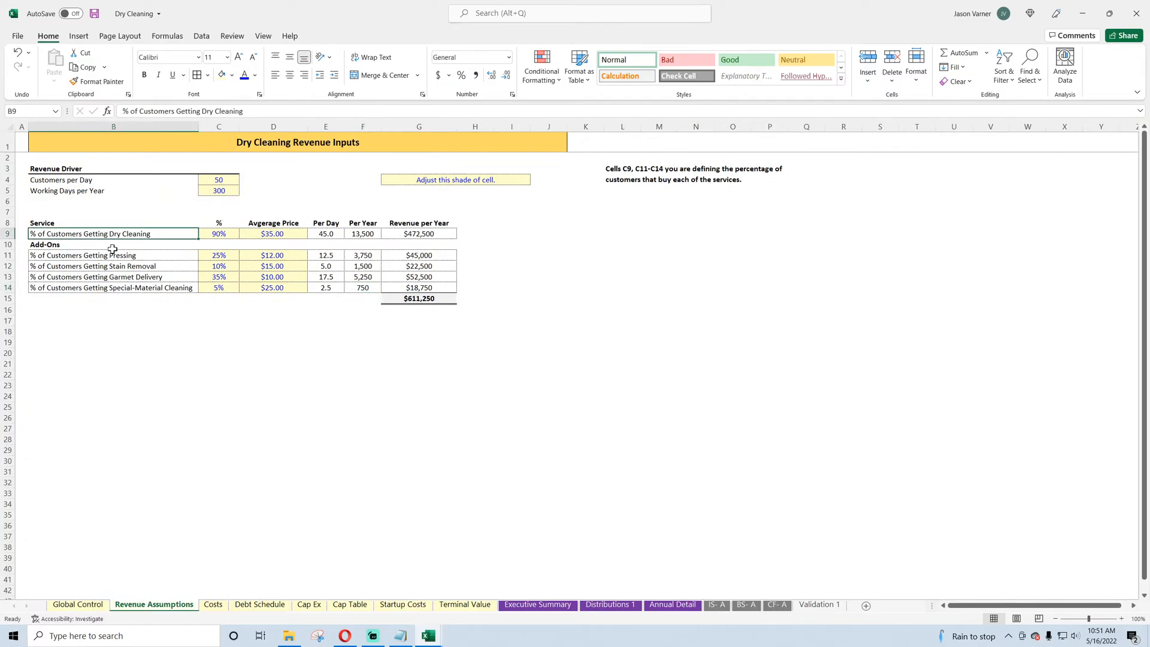
ctrl+click(112, 255)
ctrl+click(112, 266)
ctrl+click(112, 276)
ctrl+click(112, 288)
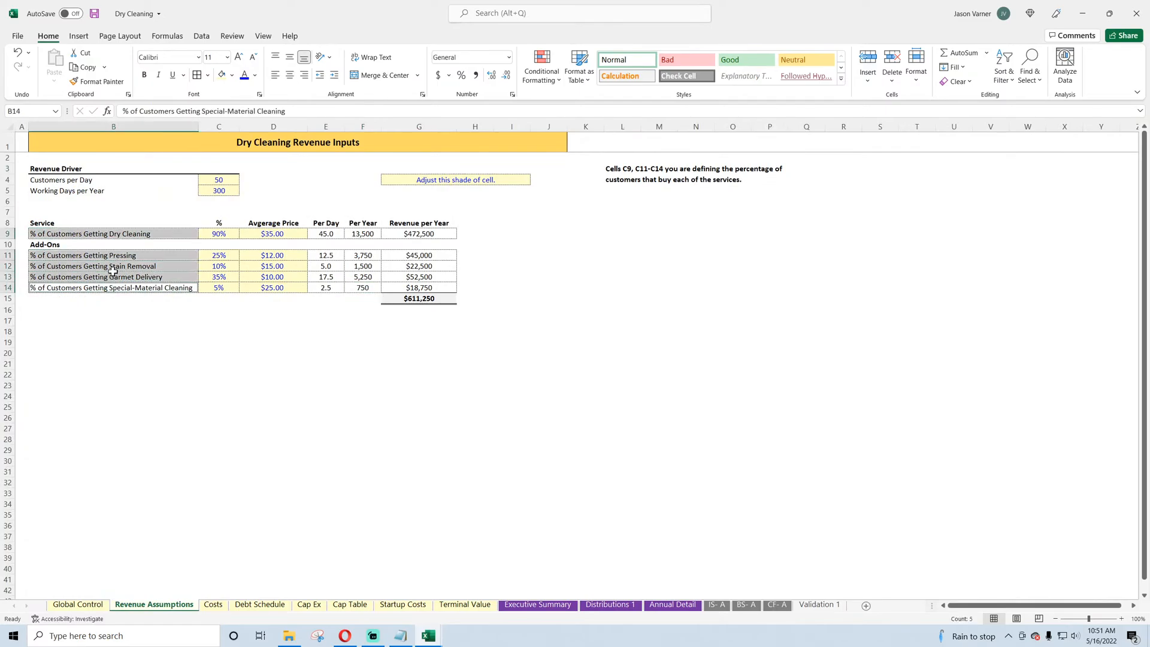
right_click(112, 271)
click(131, 298)
click(222, 603)
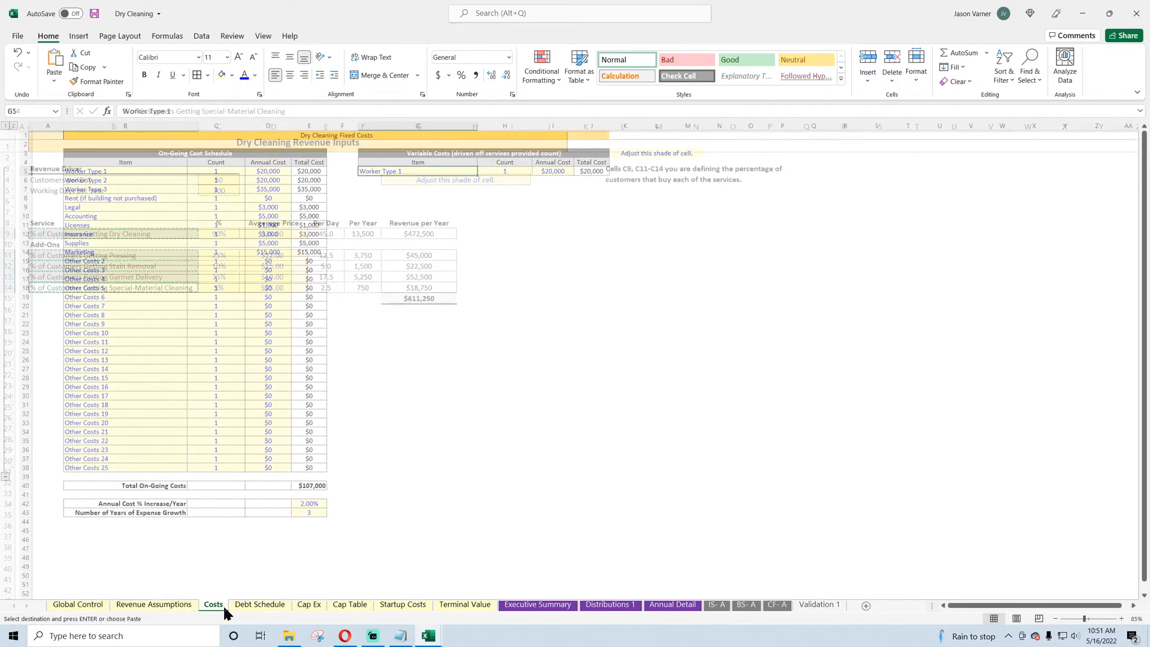
right_click(371, 172)
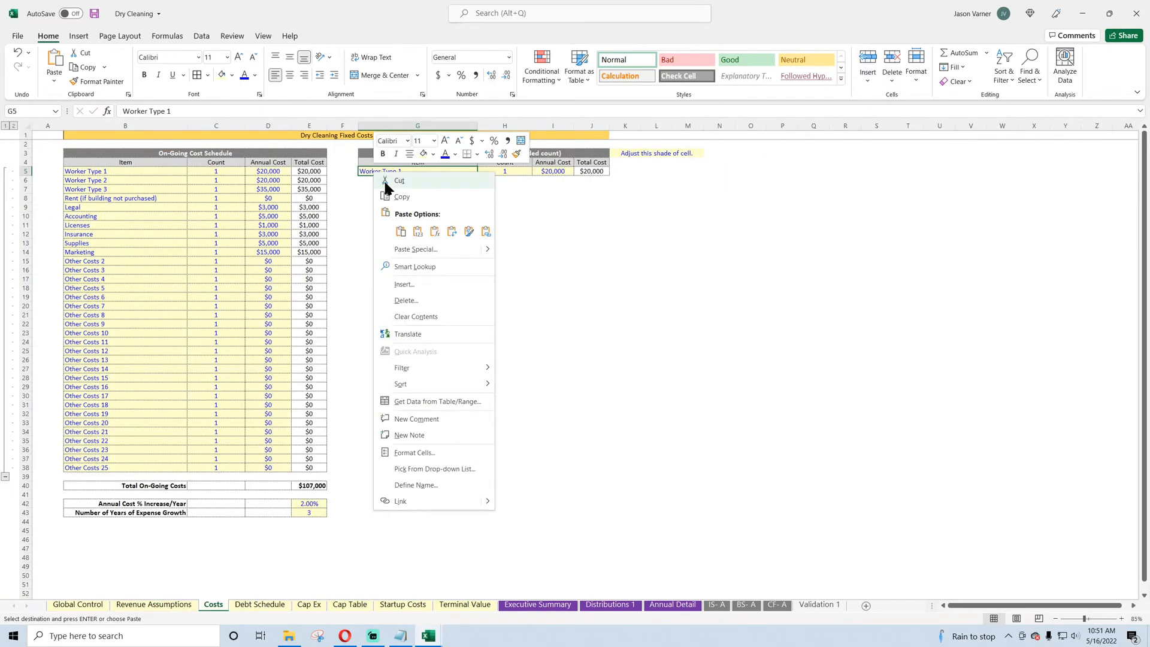
click(417, 232)
Step: Clear the contents and formatting of the cells beside the service labels, H5:K9
drag(619, 172, 505, 209)
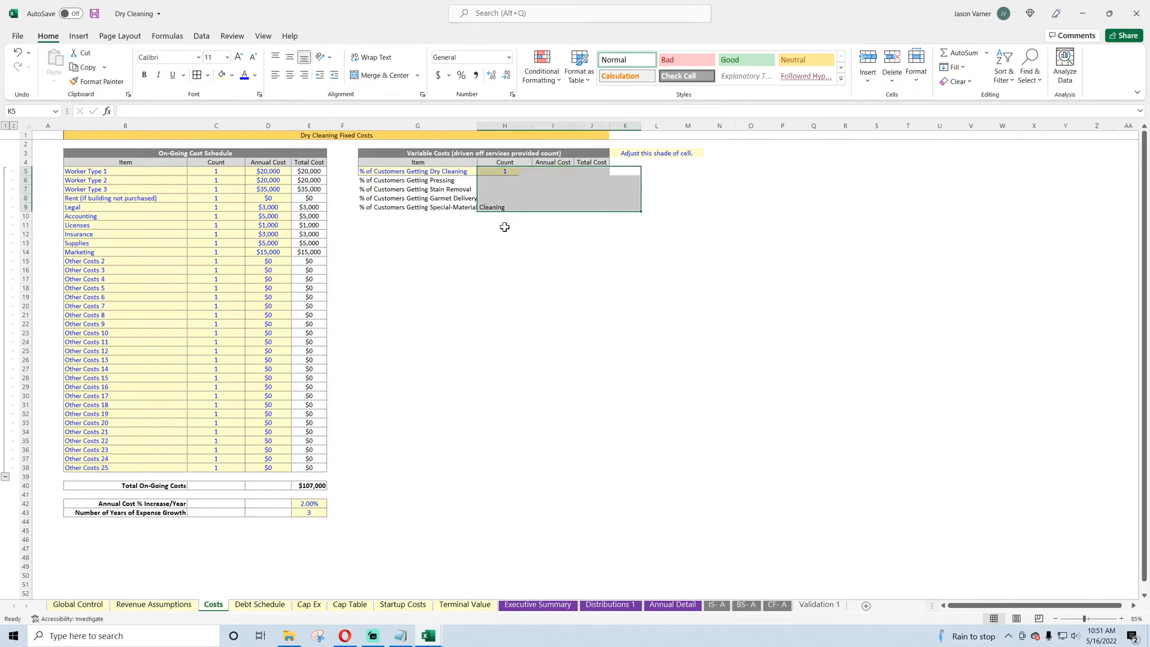
click(552, 339)
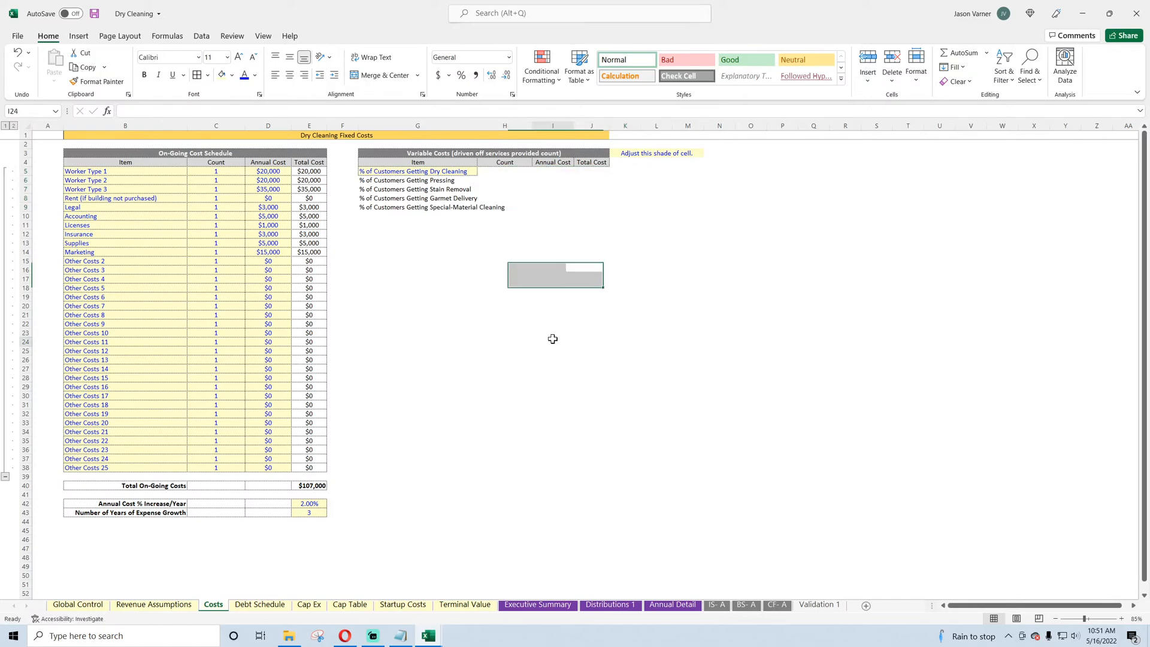
click(511, 171)
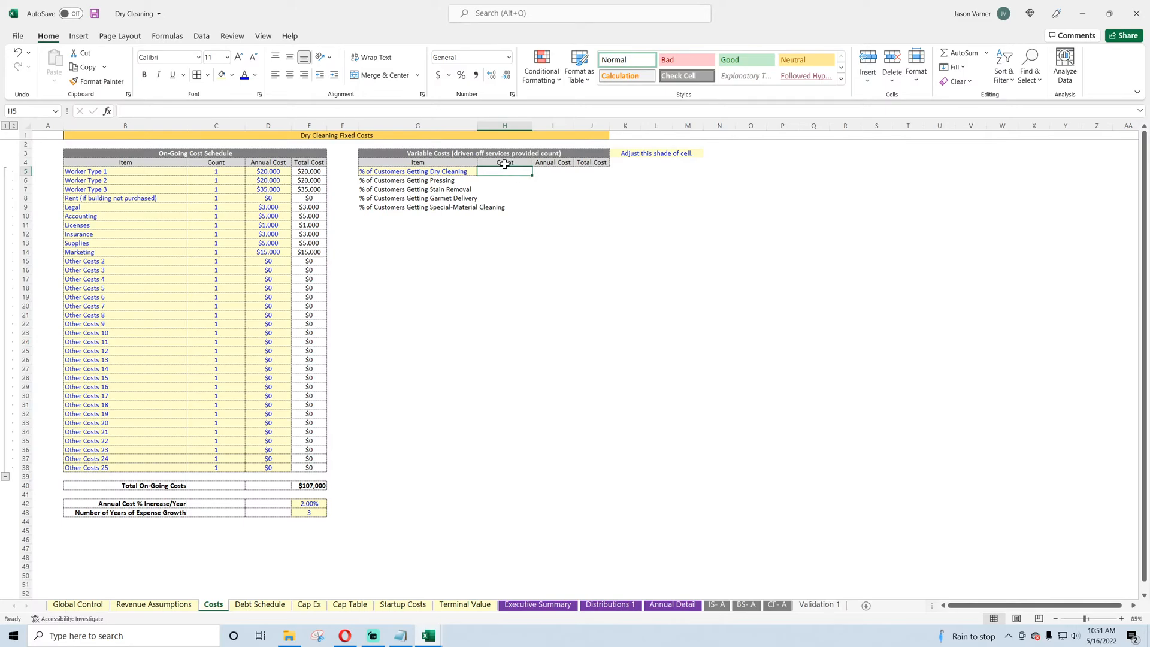
Step: Copy the first annual cost cell D5 with its formatting into H5 of the variable costs table
click(267, 171)
key(ctrl+c)
click(509, 171)
key(ctrl+v)
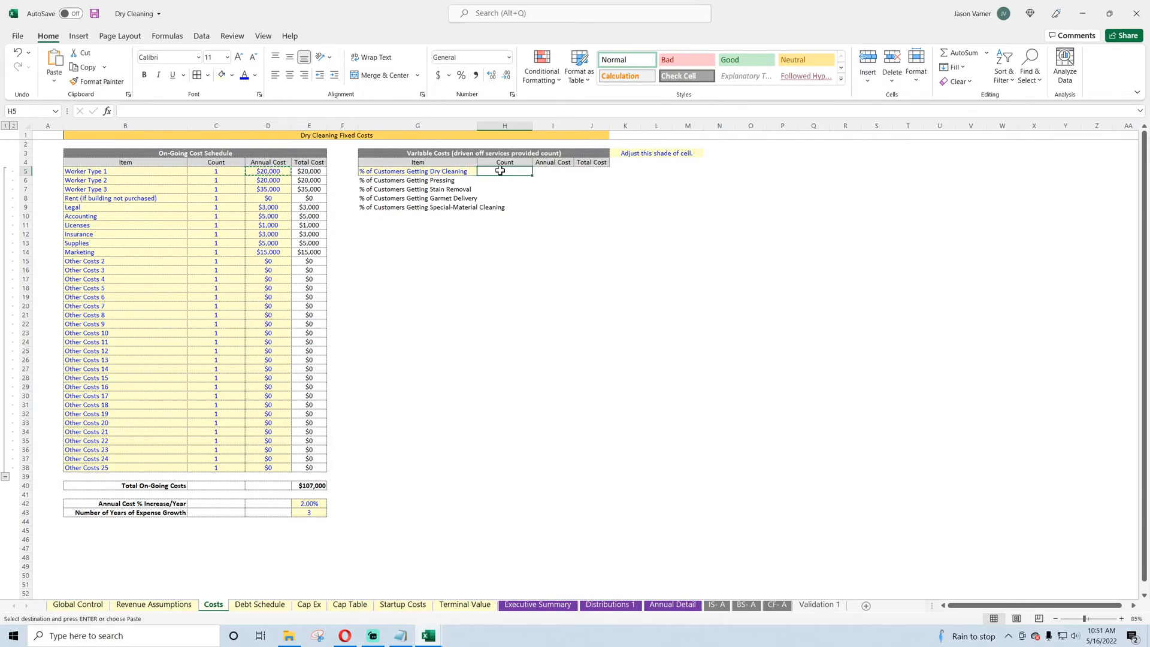
Step: Rename the H4 header to "Variable Cost per Unit of Service Delivered" and widen column H to fit it
click(505, 162)
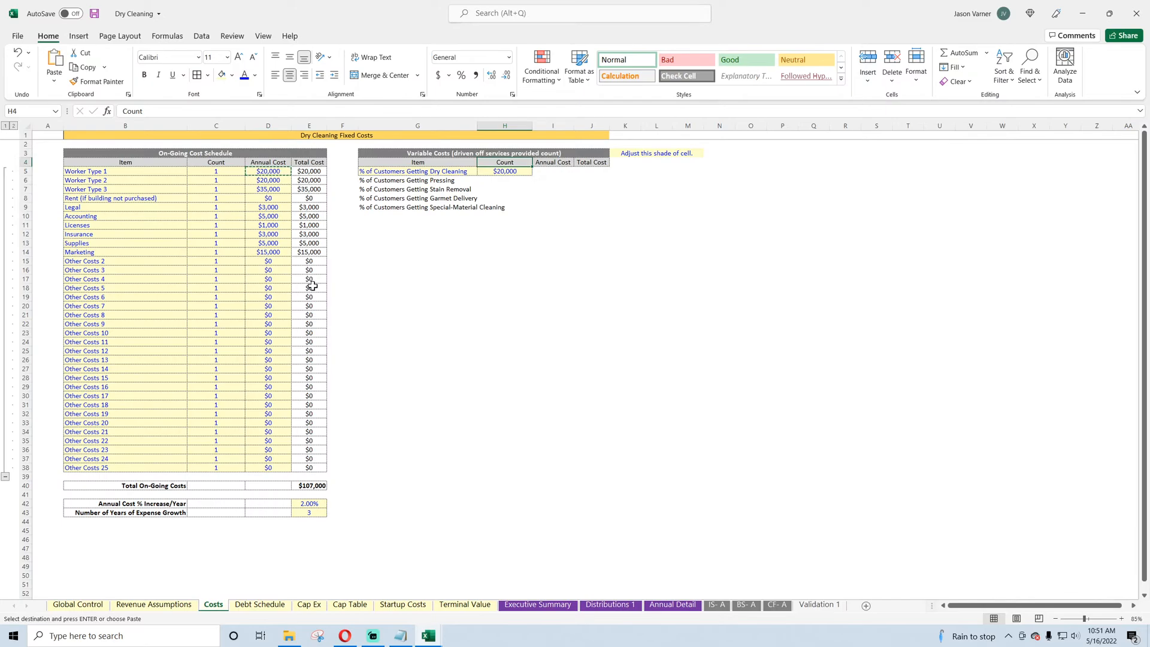
text(Variable Cost)
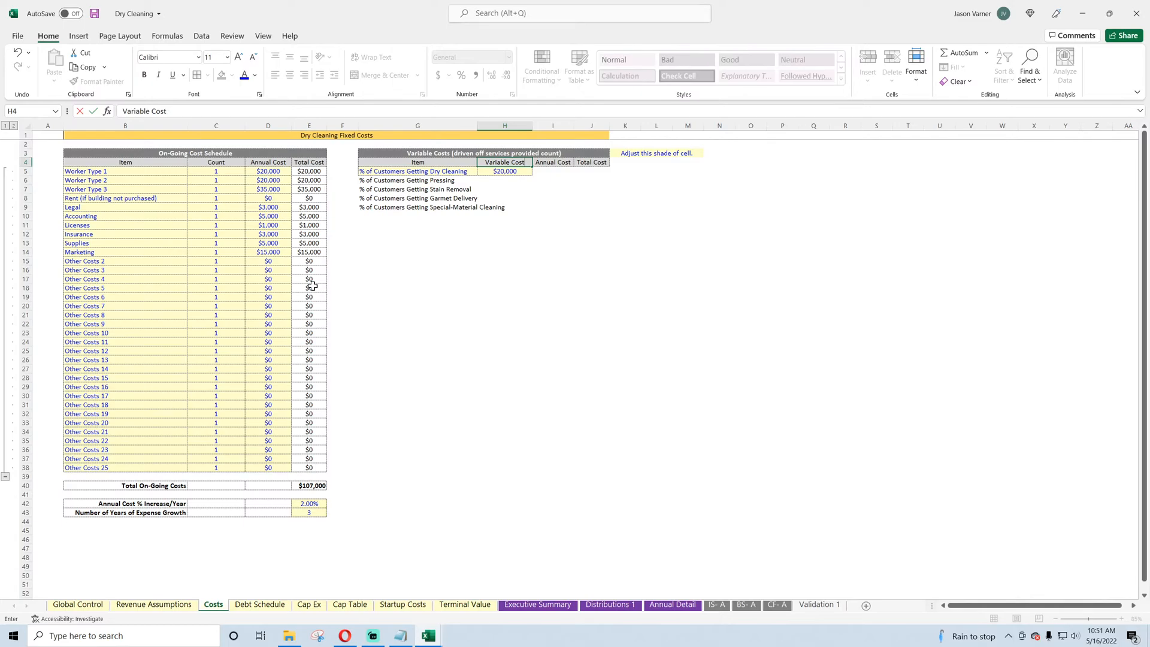
text(per Unit of Service)
key(Tab)
text(Annual Cost)
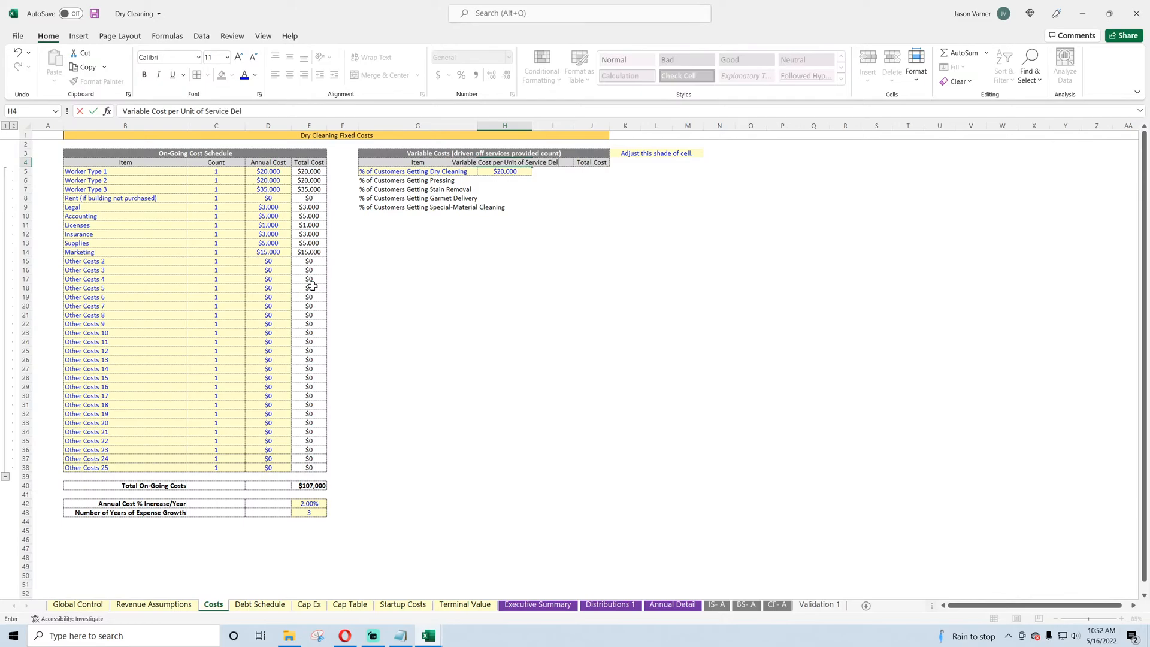
key(Return)
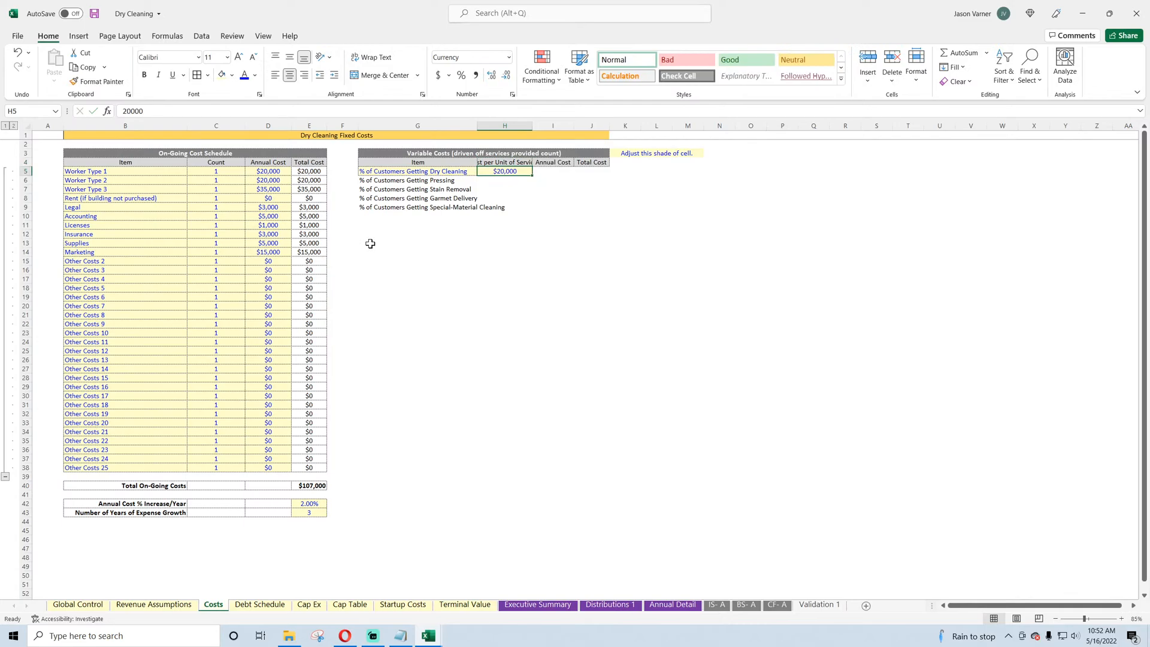
double_click(532, 126)
drag(609, 129, 621, 128)
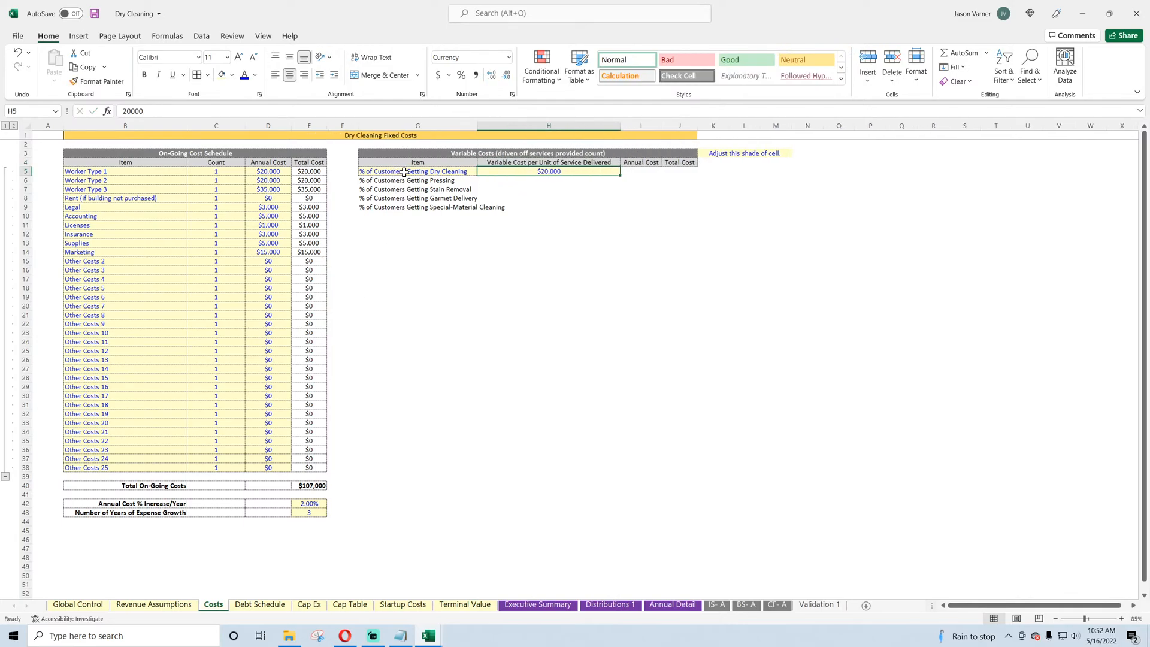
Step: Apply the yellow input fill, blue font and borders to the service labels G5:G9 and widen column G to fit them
drag(410, 171, 419, 209)
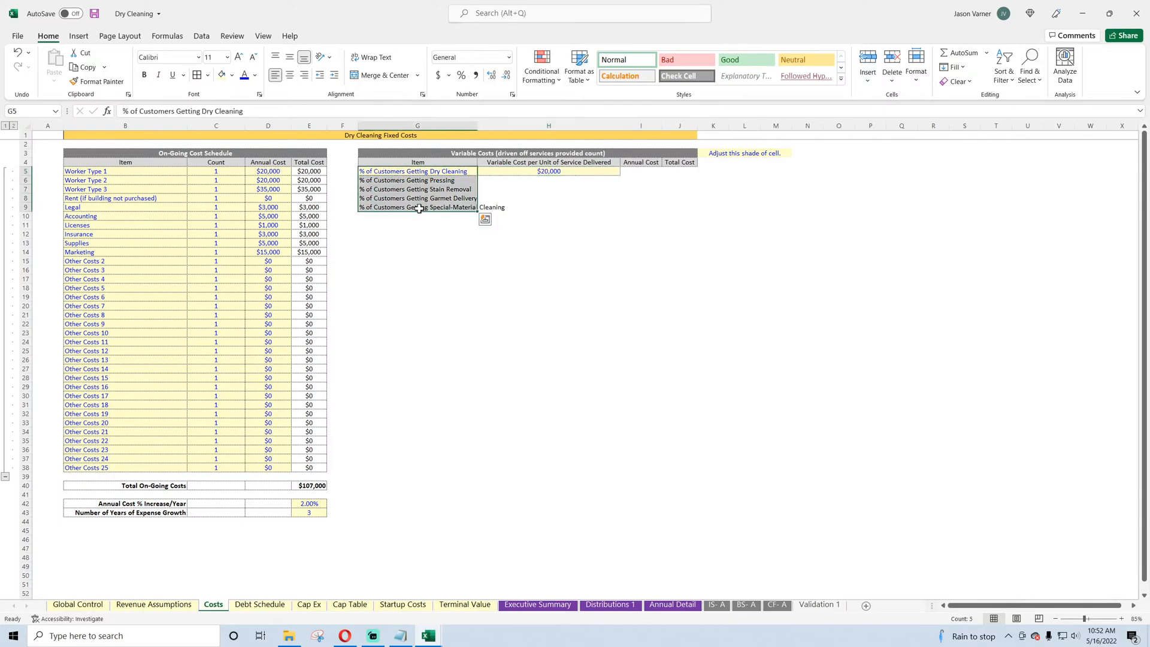
click(203, 74)
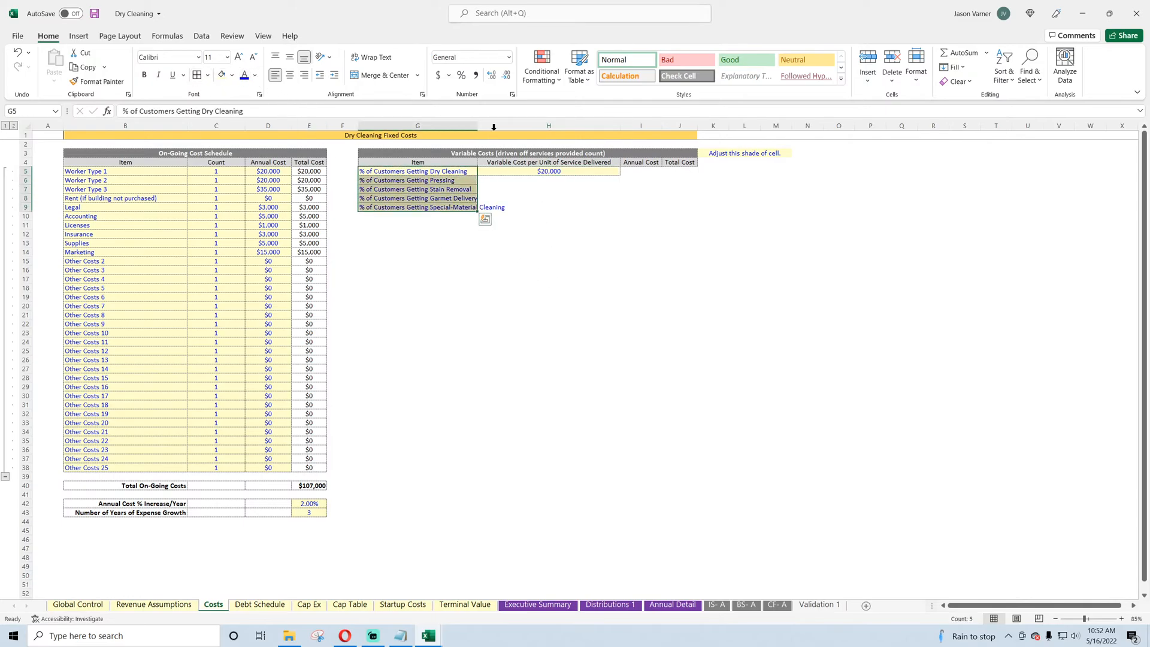
drag(478, 126, 519, 126)
click(629, 288)
Step: Set the dry cleaning variable cost in H5 to 1.5 and format it as currency with two decimal places
click(620, 173)
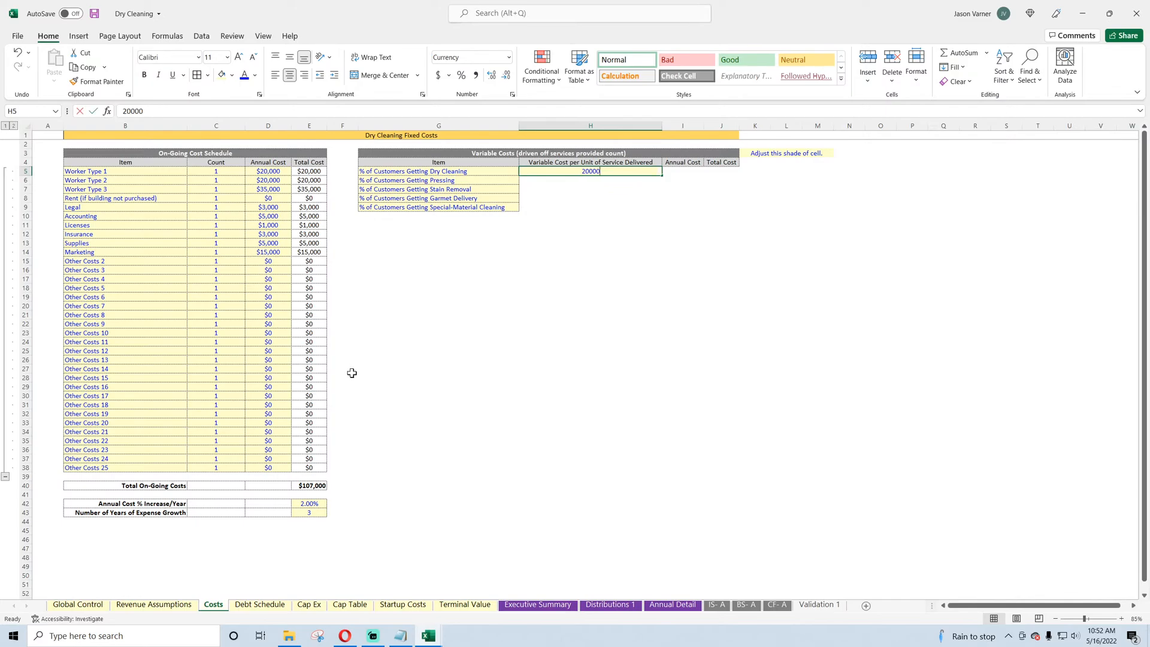
text(1)
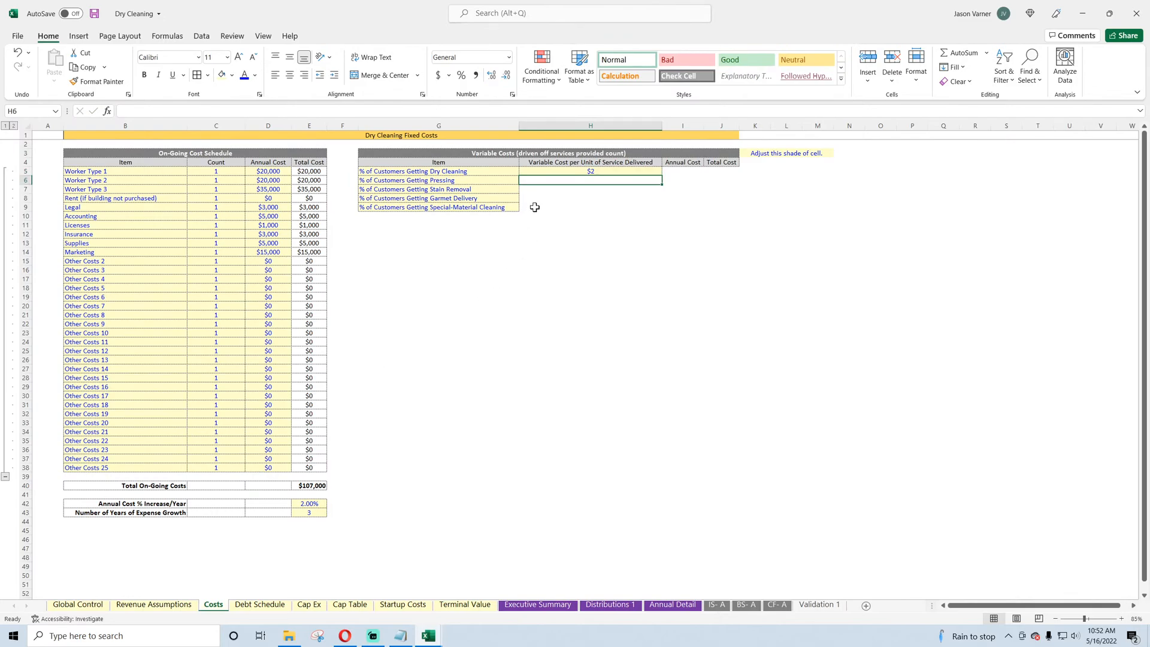
click(562, 171)
click(512, 94)
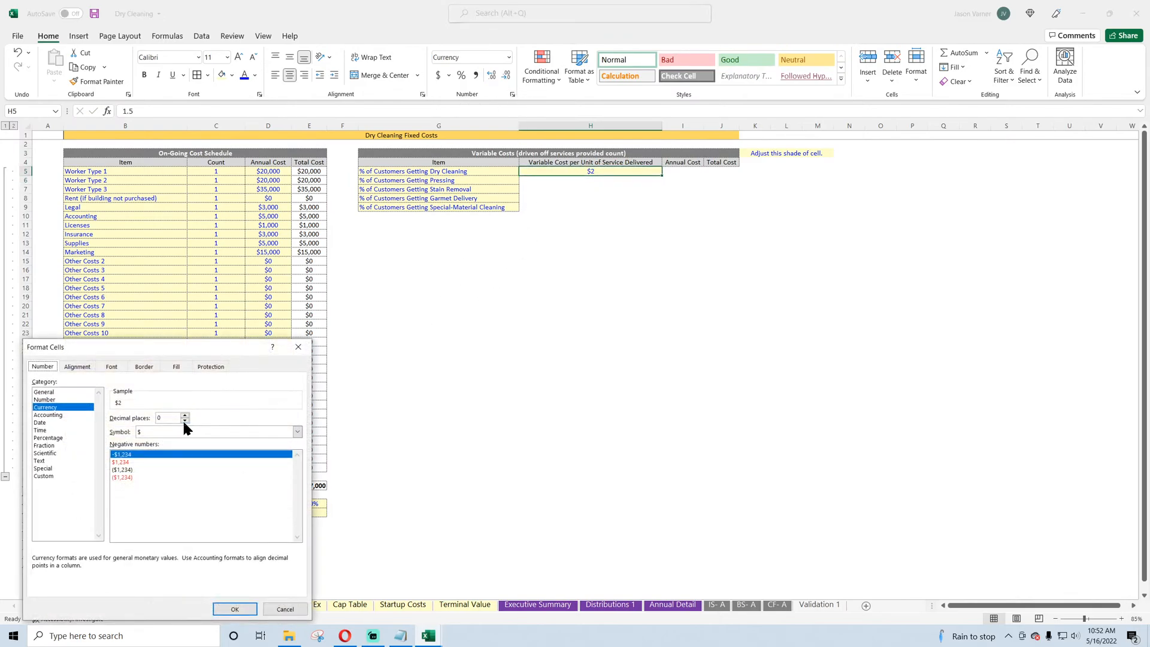
click(234, 609)
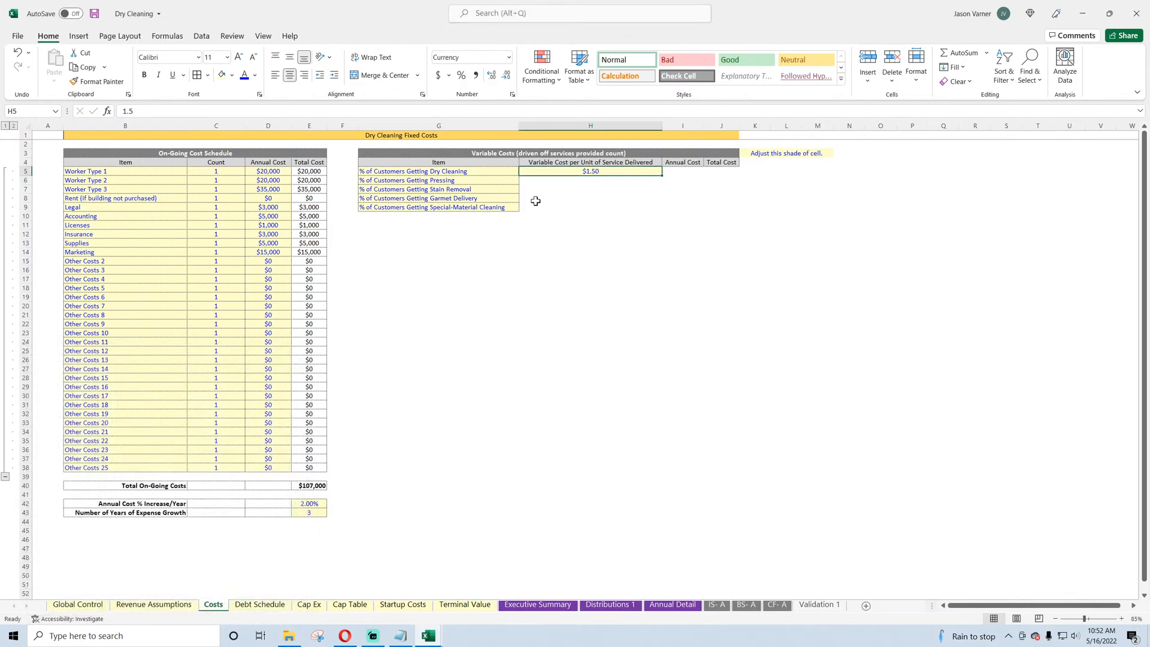
Step: Fill the H5 cost and its formatting down through H9 for the remaining services
key(Left)
key(Down)
click(655, 174)
drag(661, 176, 662, 209)
Step: Set the per-unit variable costs to $3.00 for pressing, $0.25 for stain removal, $6.00 for garment delivery and $15.00 for special-material cleaning
click(592, 182)
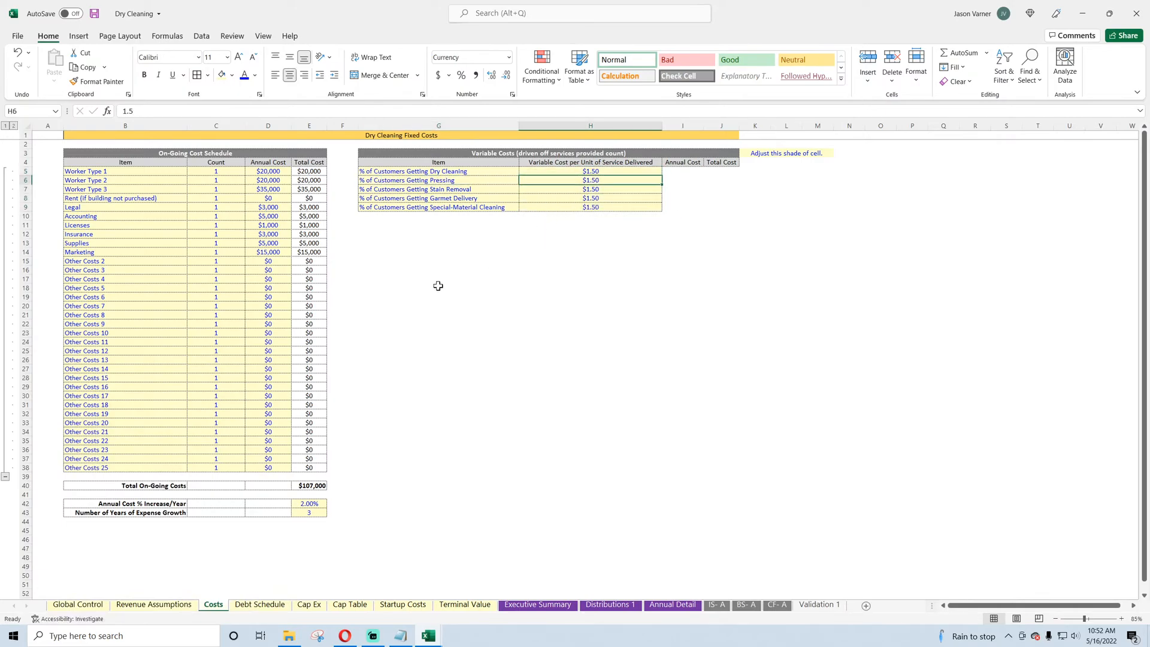
text(3)
key(Return)
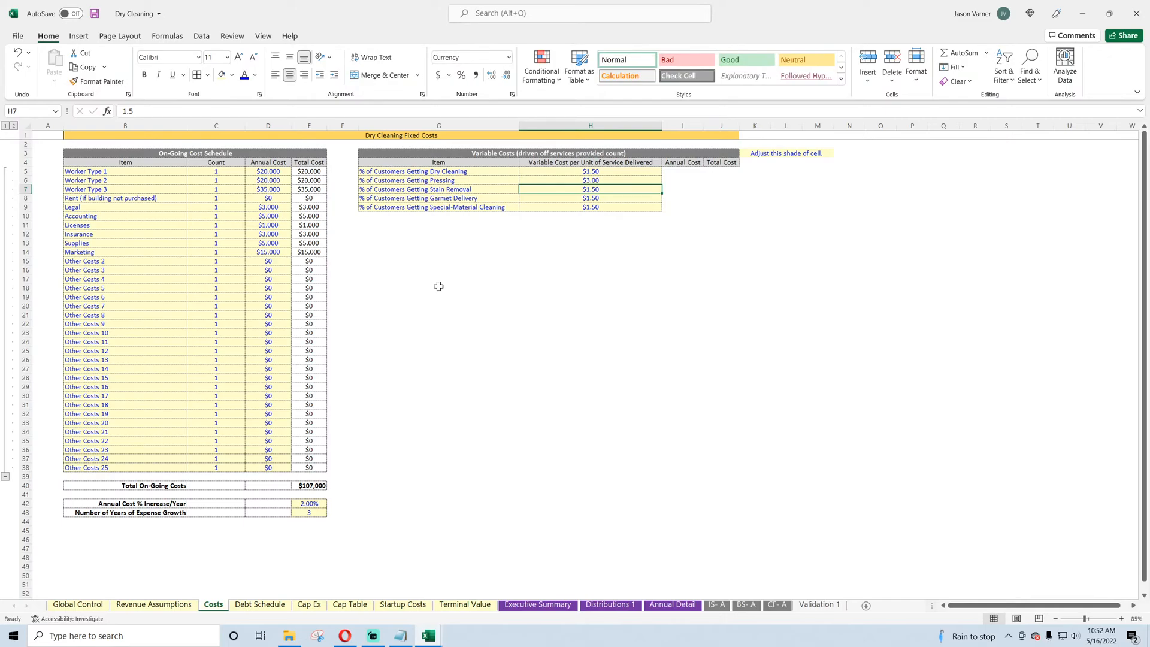
text(.25)
key(Return)
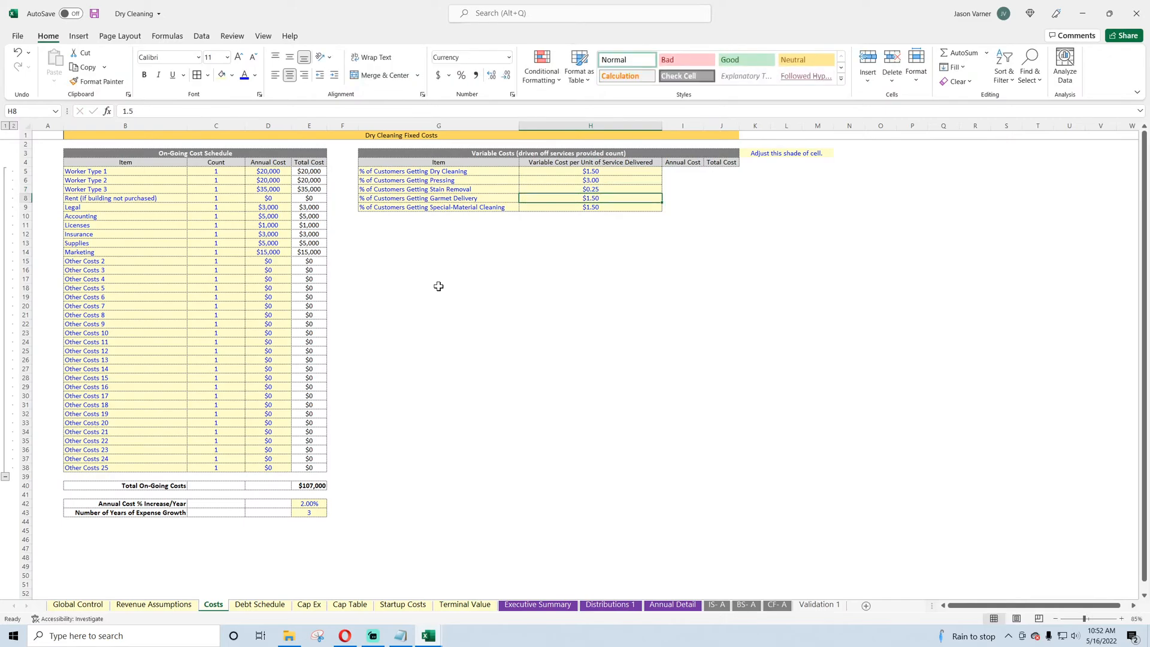
text(6)
key(Return)
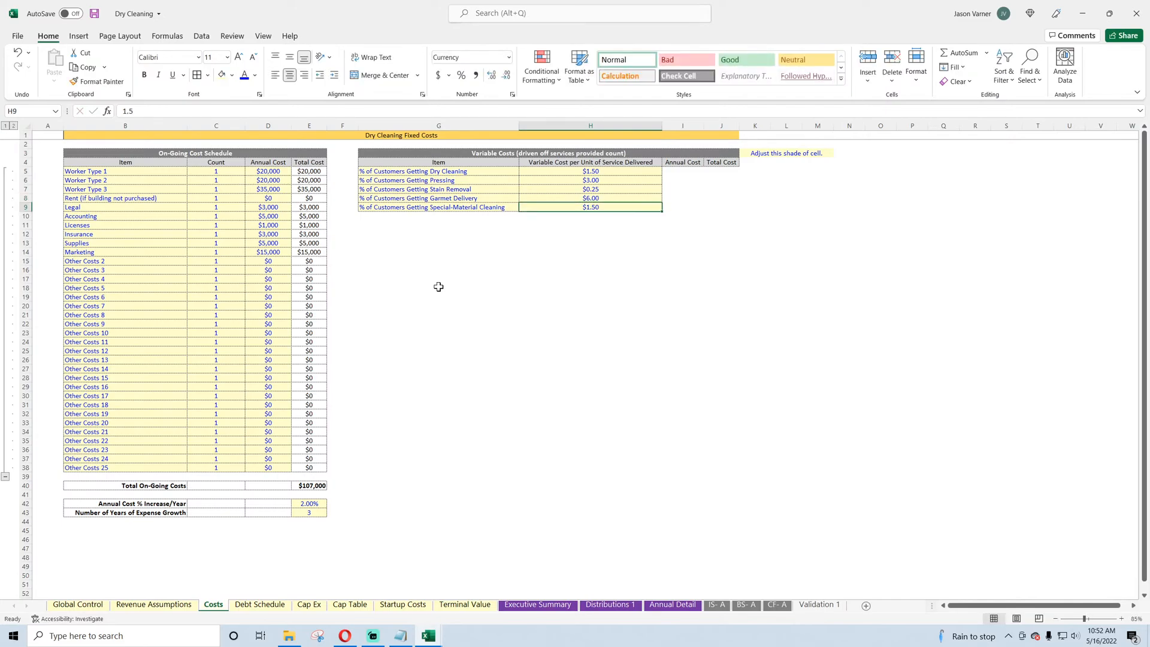
text(15)
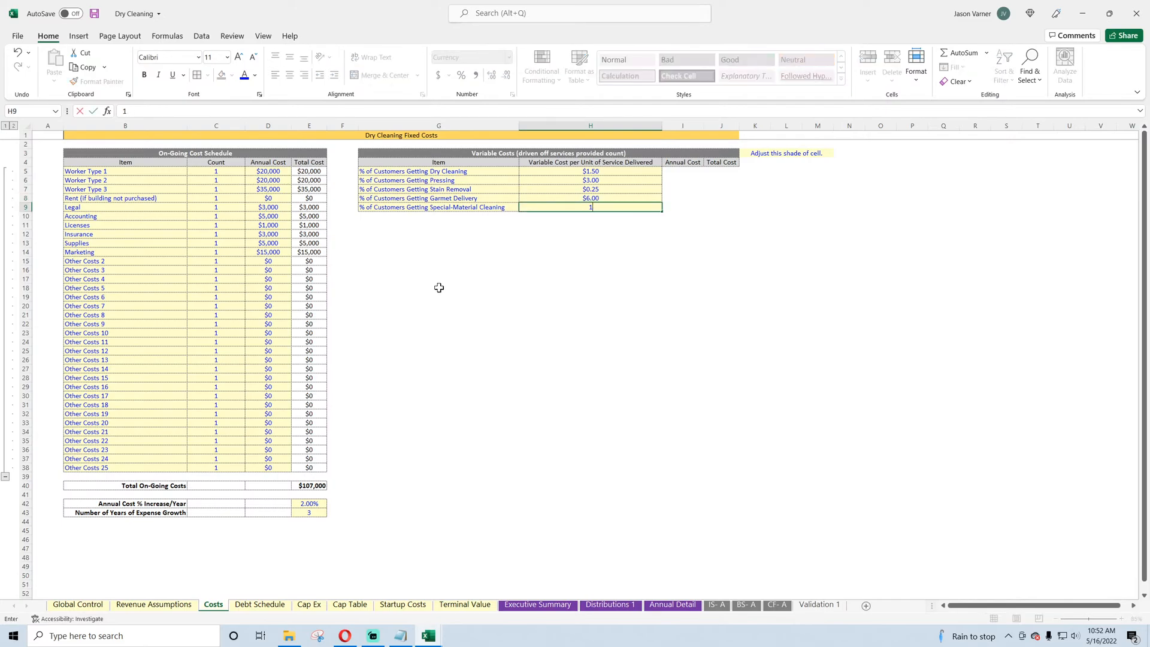
key(Return)
Step: Review the per-unit variable costs on Costs against the services delivered per year on Revenue Assumptions
click(604, 190)
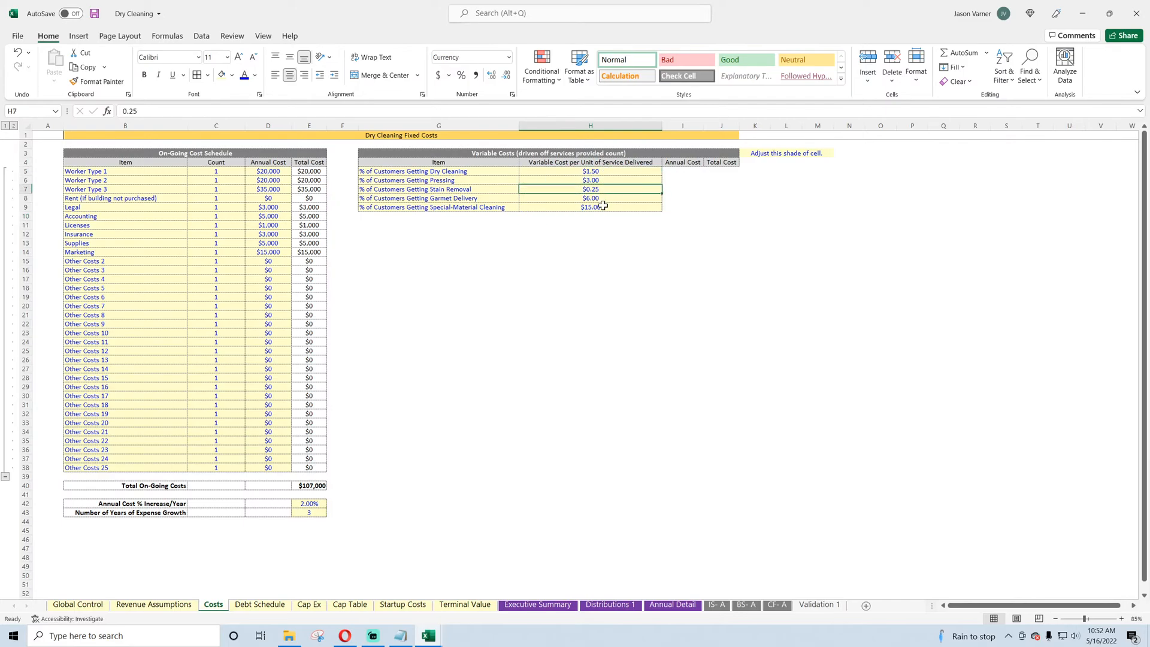
drag(606, 171, 598, 207)
click(467, 172)
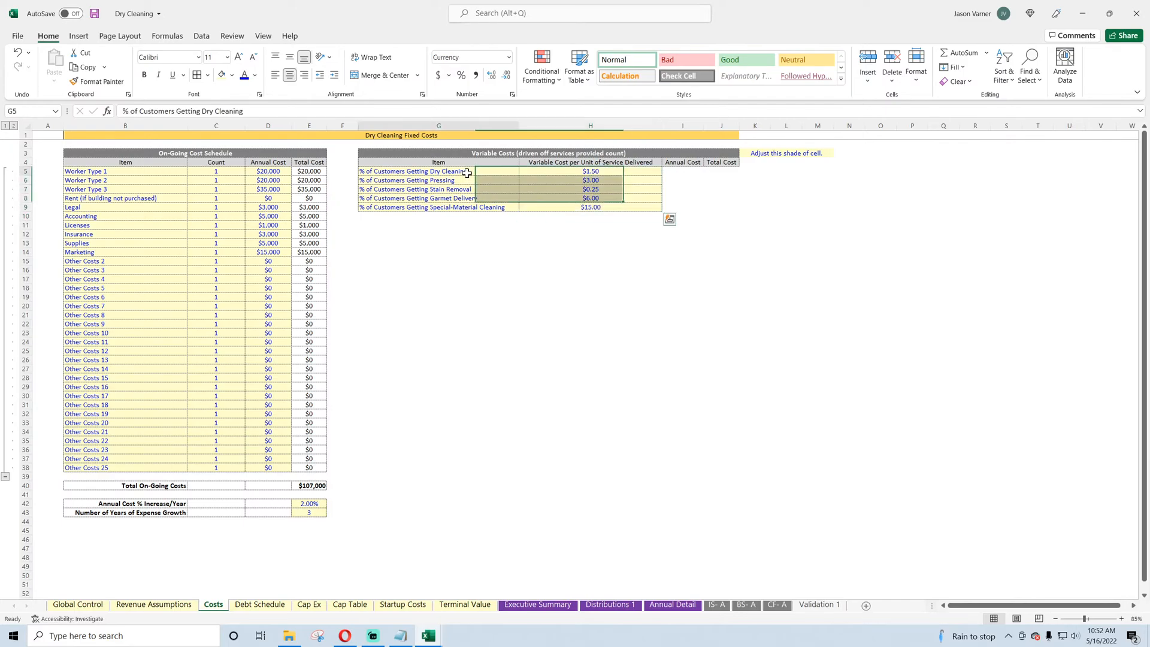
click(597, 172)
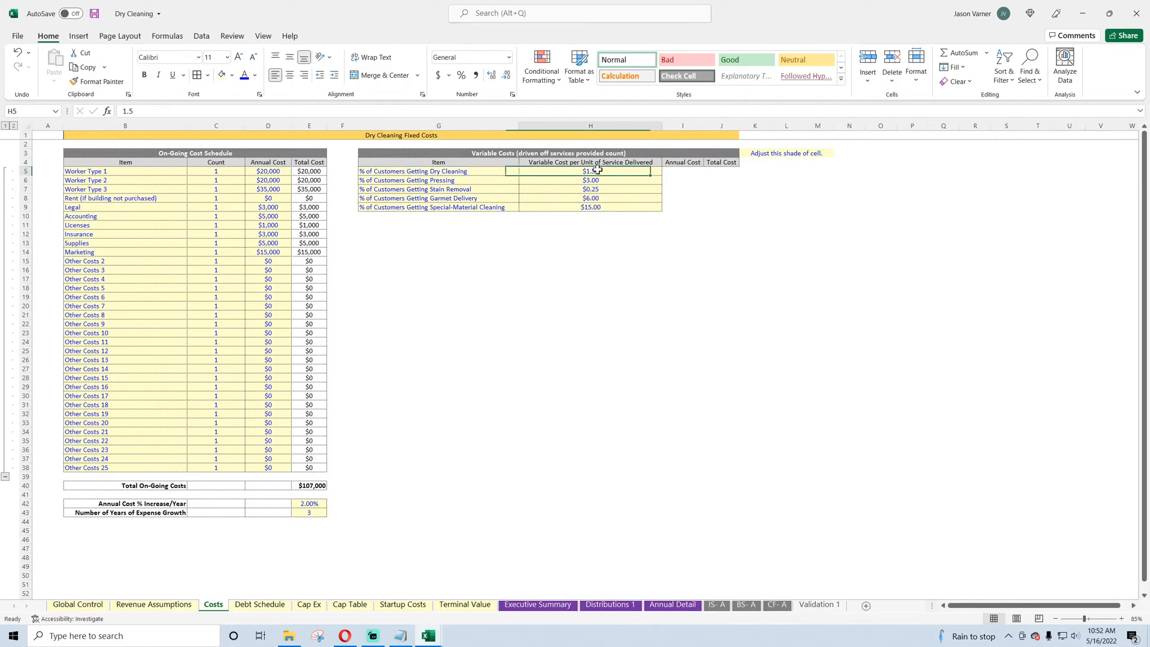
drag(688, 172, 739, 154)
click(574, 348)
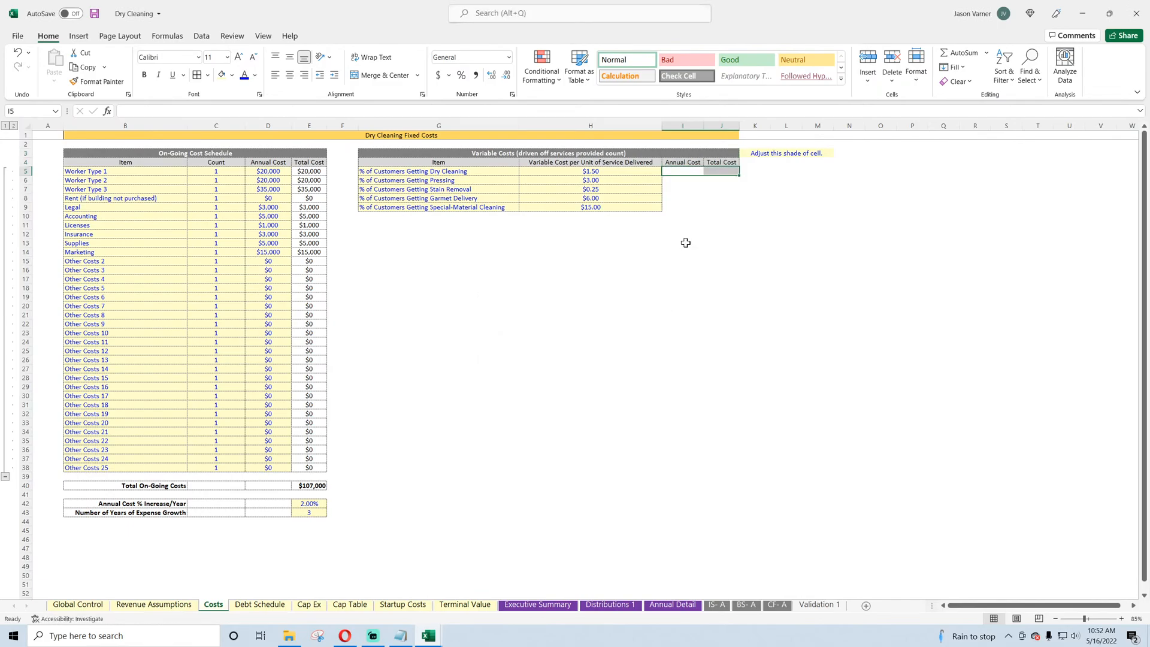
click(162, 604)
click(372, 233)
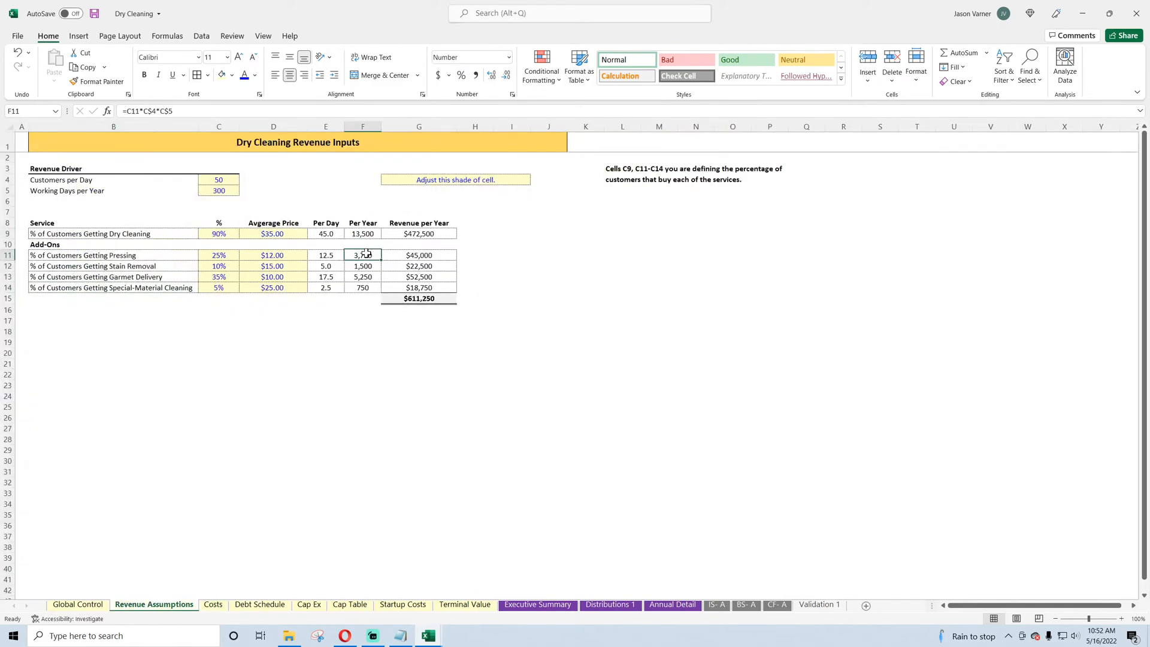
click(222, 600)
click(704, 244)
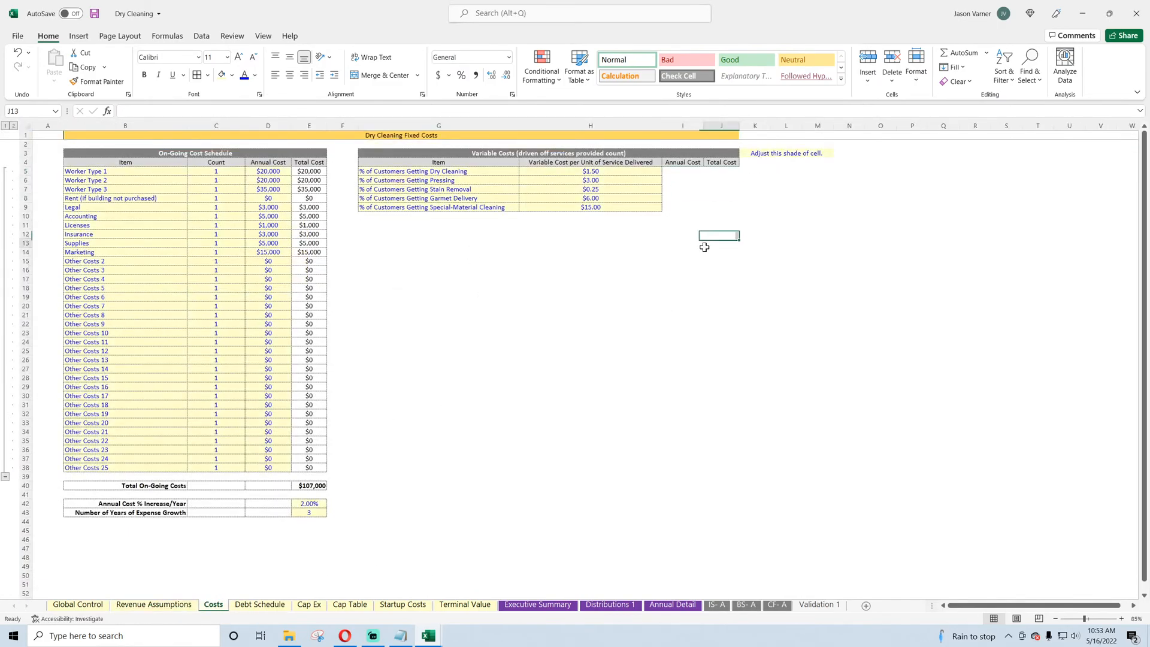
Step: Clear the contents and formatting of the unused "Annual Cost" and "Total Cost" headers in I4:J4
drag(688, 162, 721, 163)
click(960, 82)
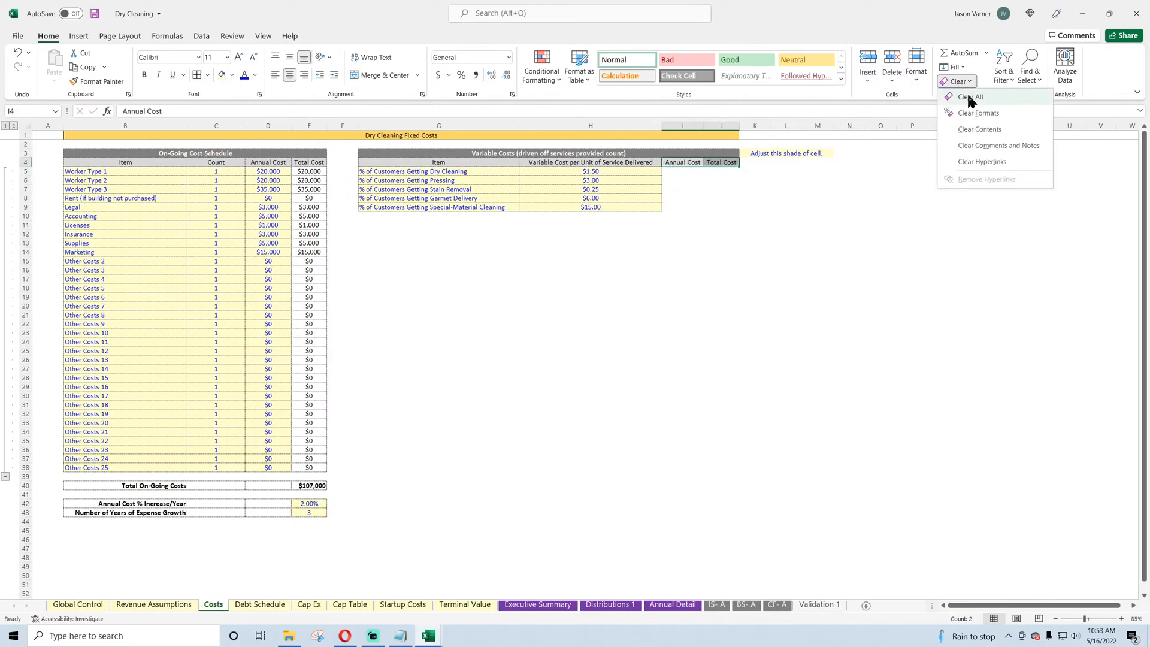
click(970, 97)
Step: Unmerge the "Variable Costs" title and merge and center it across only G3:H3
click(581, 153)
click(386, 76)
drag(397, 154, 671, 152)
click(371, 76)
click(754, 261)
drag(126, 170, 252, 461)
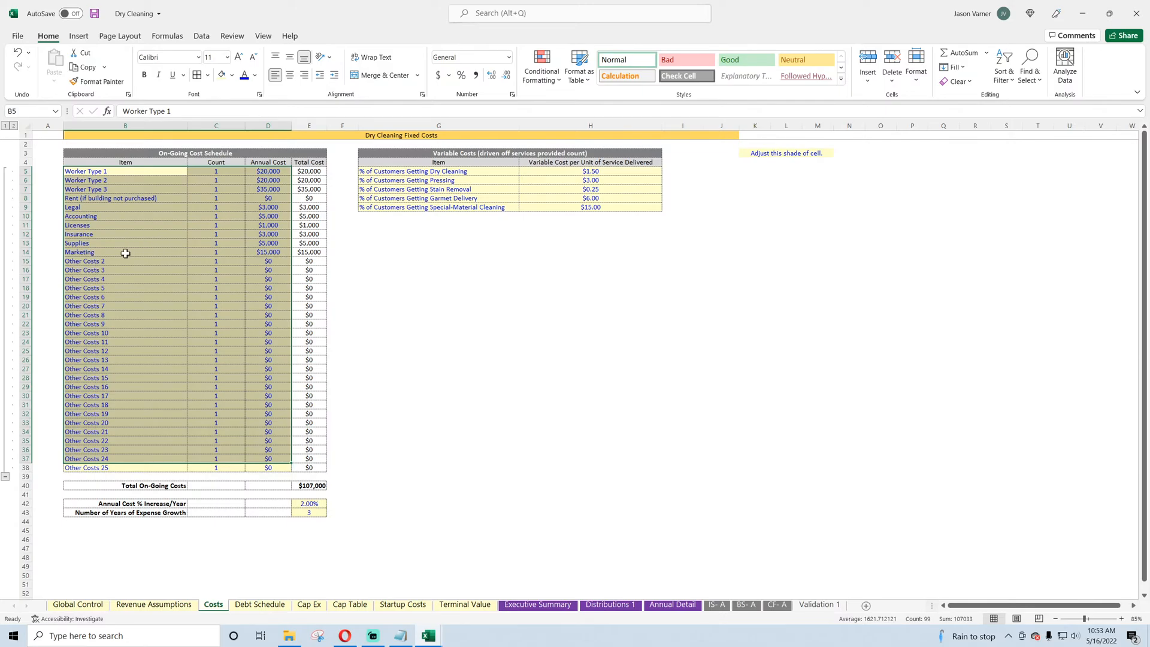
click(126, 253)
click(756, 153)
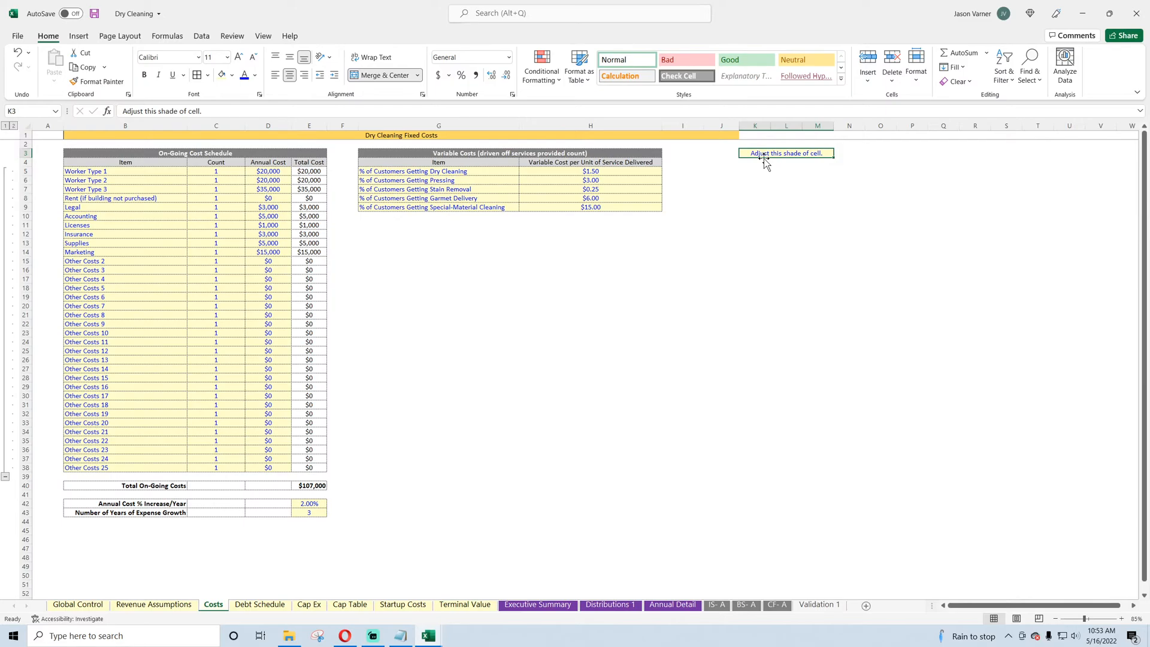
Step: Copy title row 1 from Revenue Assumptions and paste it over row 1 of the Costs sheet
drag(763, 156, 164, 609)
click(346, 137)
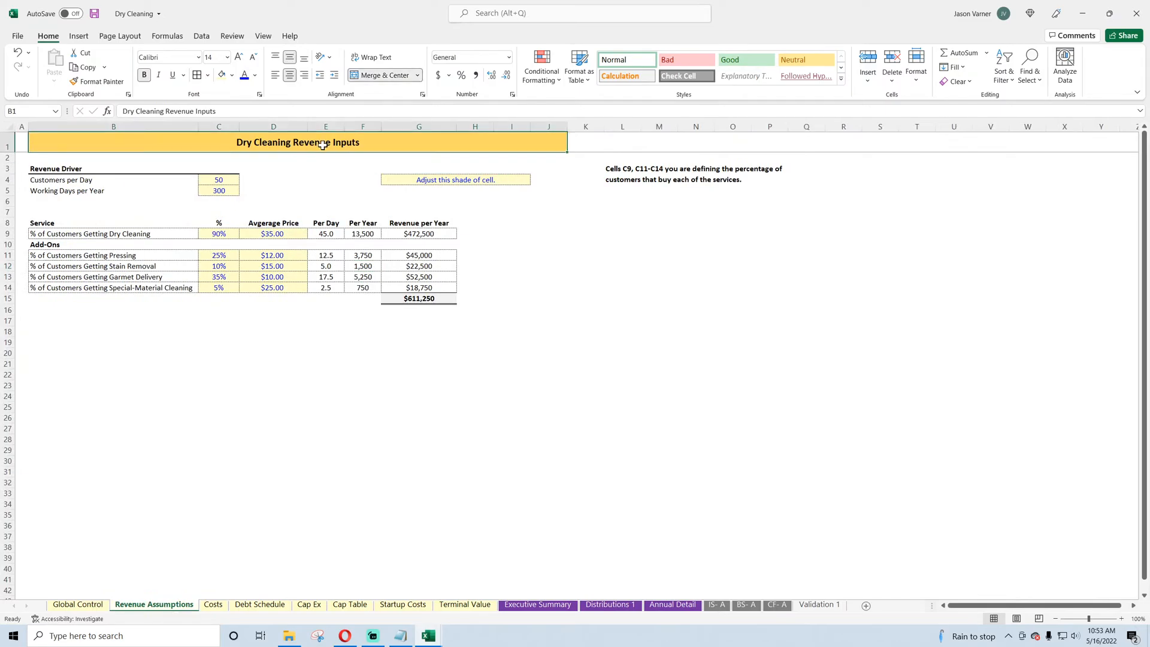
right_click(305, 144)
key(Escape)
click(8, 146)
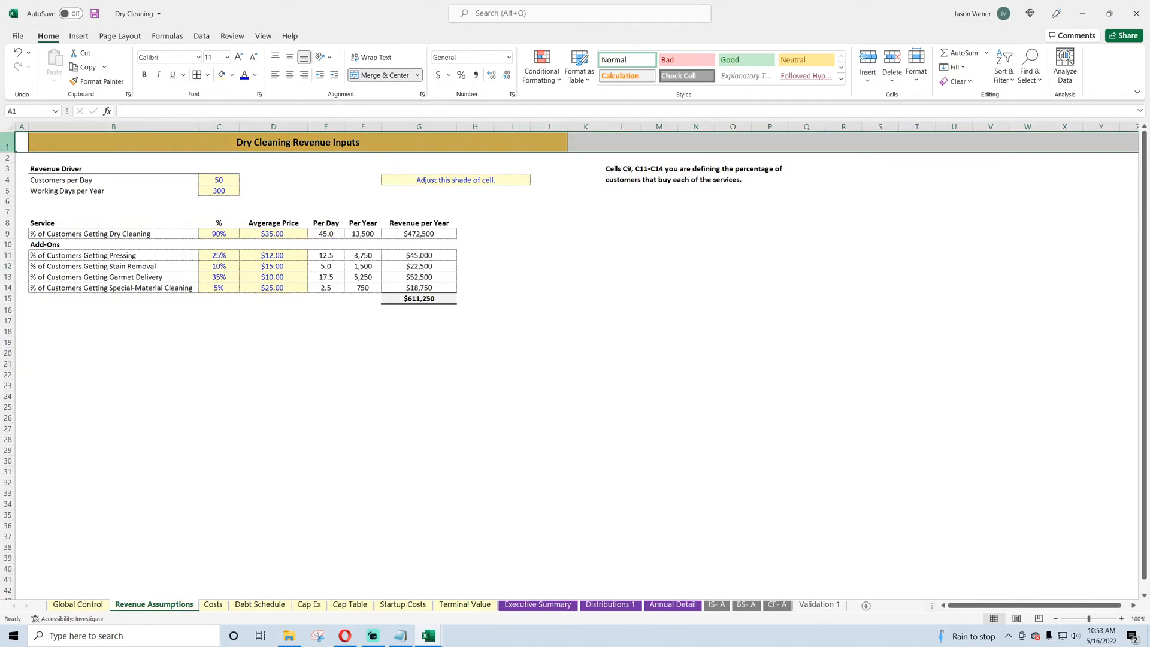
right_click(6, 143)
click(31, 168)
click(213, 604)
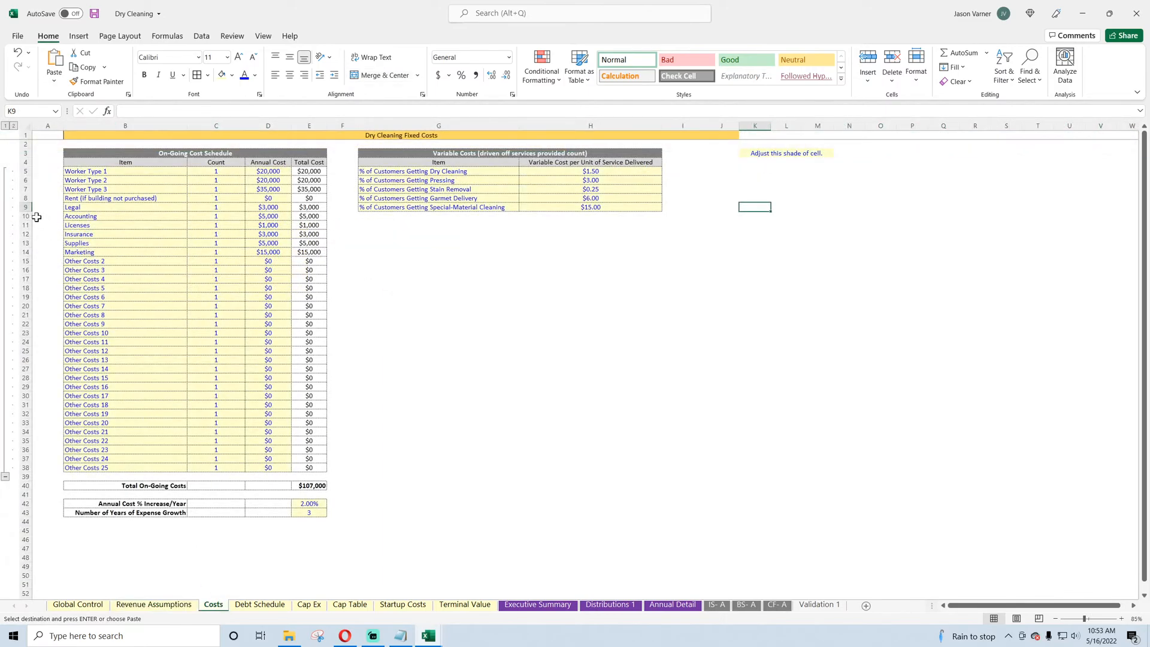
right_click(17, 136)
click(52, 192)
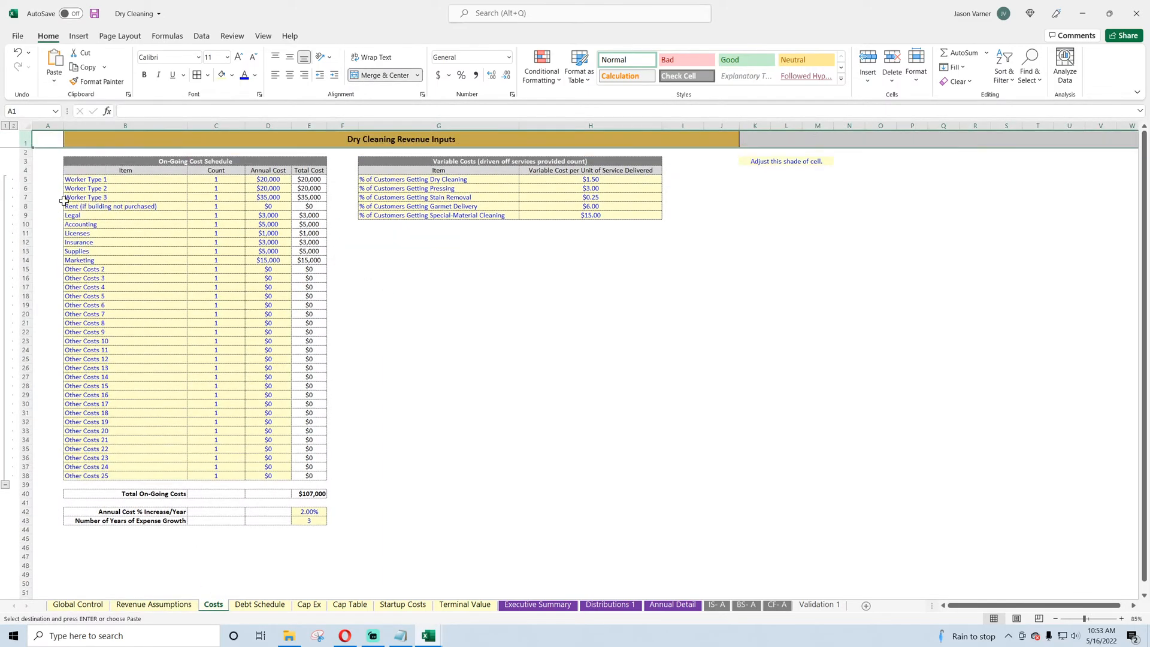
click(18, 53)
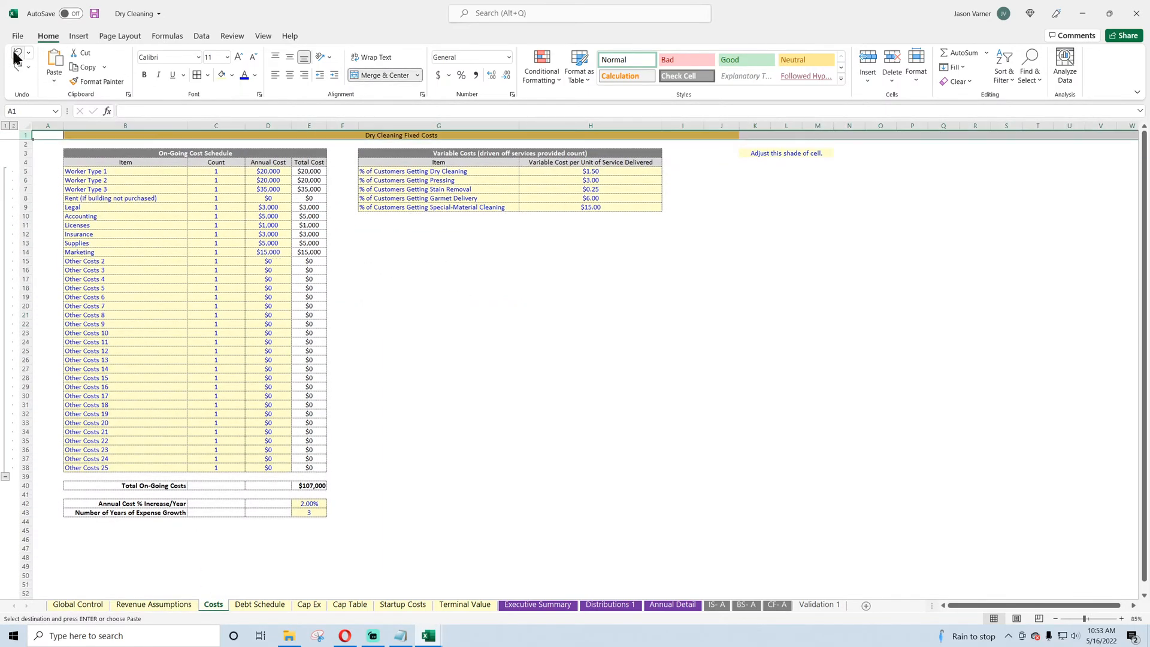
click(17, 67)
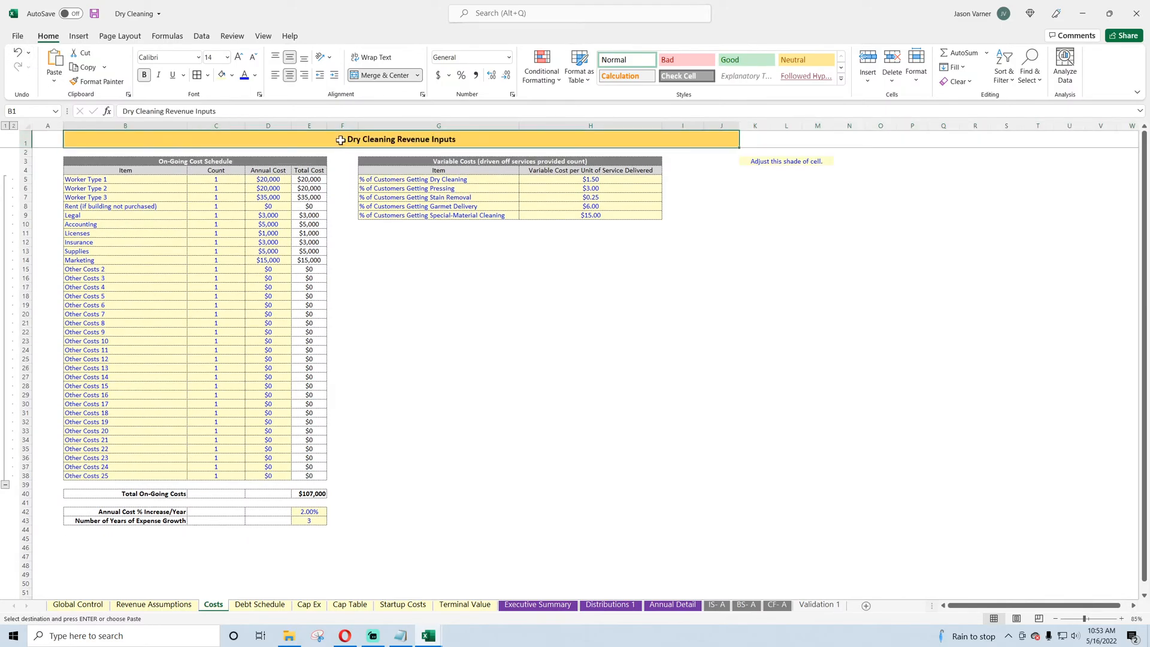
Step: Rename the Costs sheet's title in B1 to "Fixed and Variable Costs"
text(Fixed and VC)
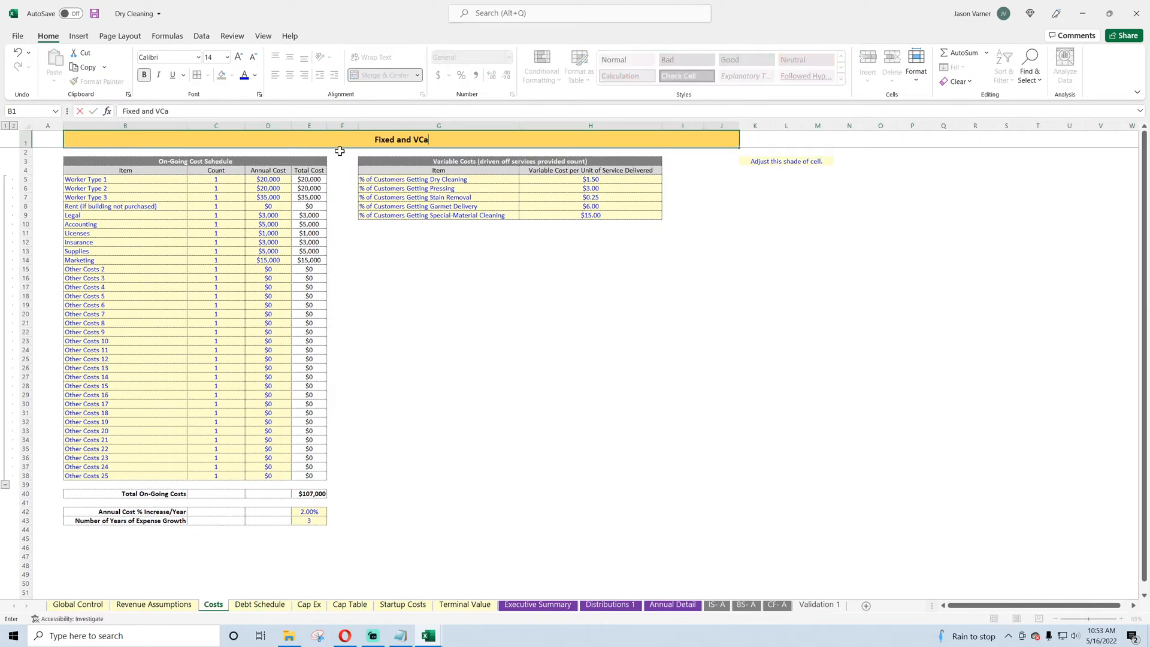
key(BackSpace)
text(ariable Costs)
key(Return)
click(455, 295)
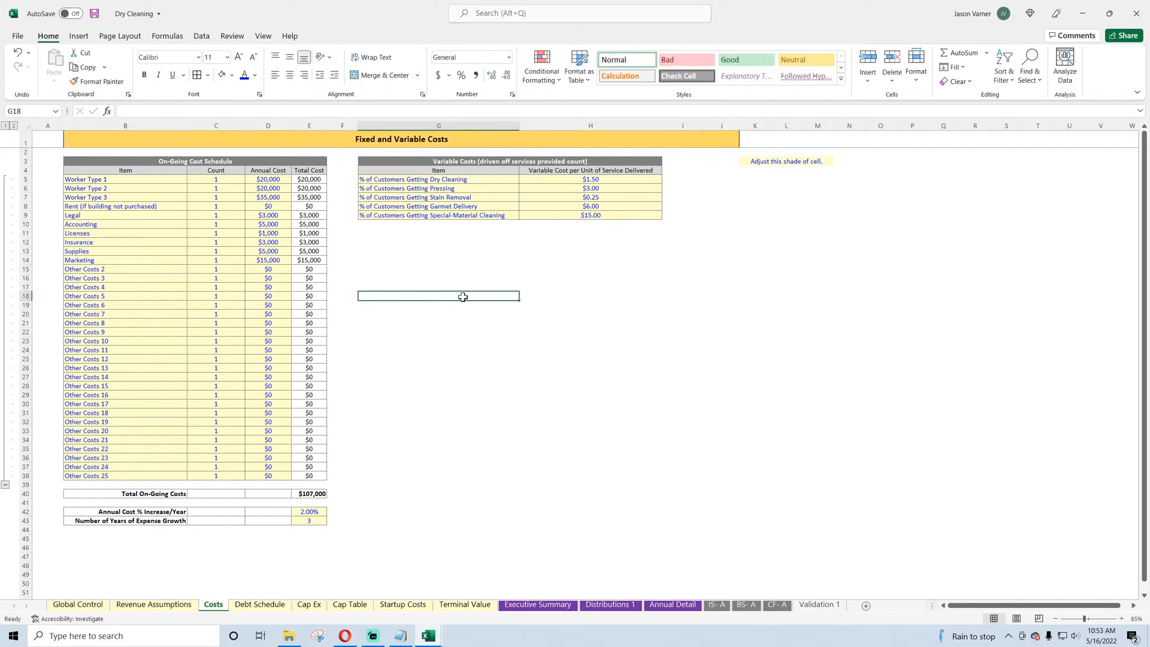
scroll(616, 338, down, 7)
scroll(615, 338, up, 7)
click(306, 514)
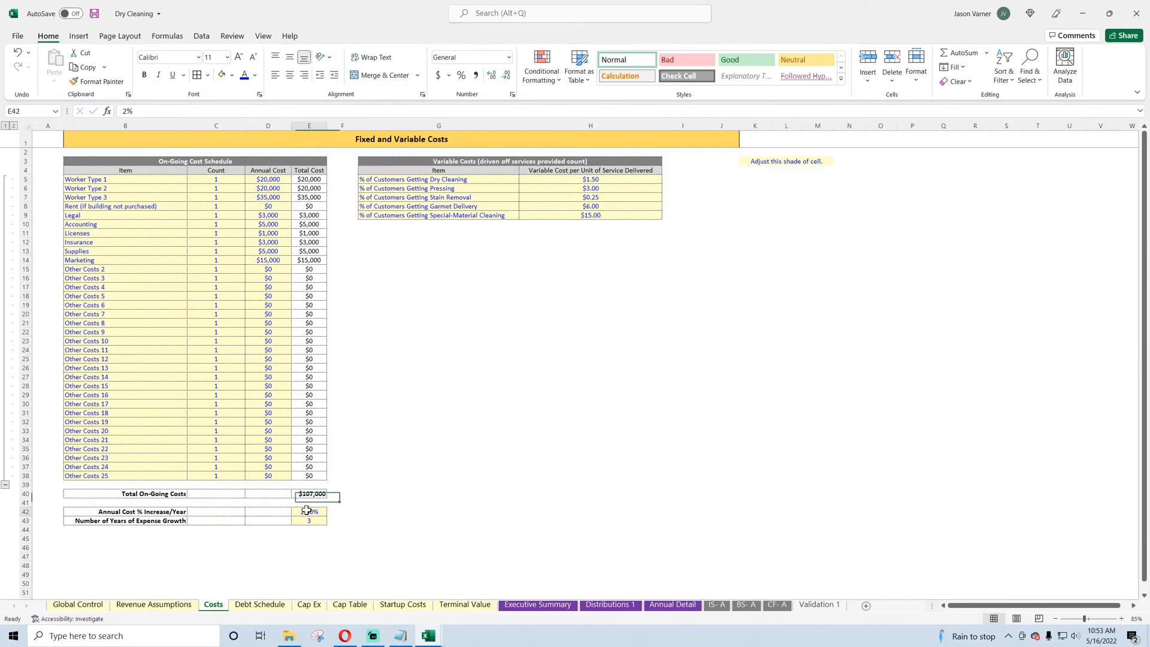
click(311, 523)
Step: Add a left-aligned "Annual Sales Growth" label in B6 of Revenue Assumptions, below "Working Days per Year"
click(177, 604)
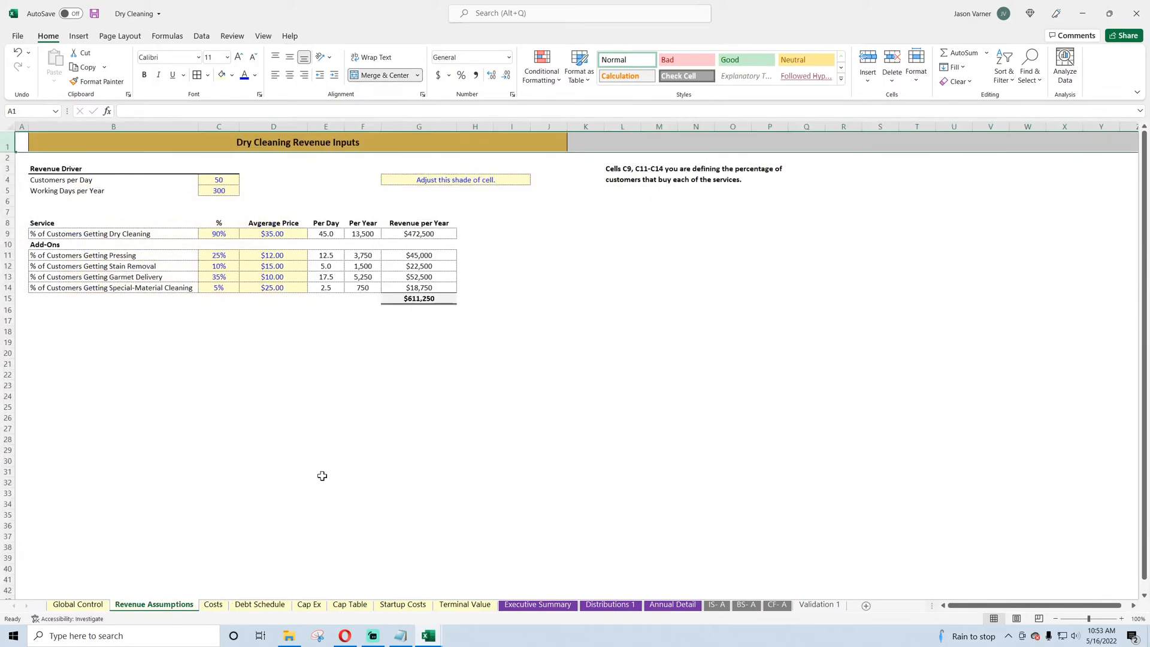
click(73, 201)
text(Ann)
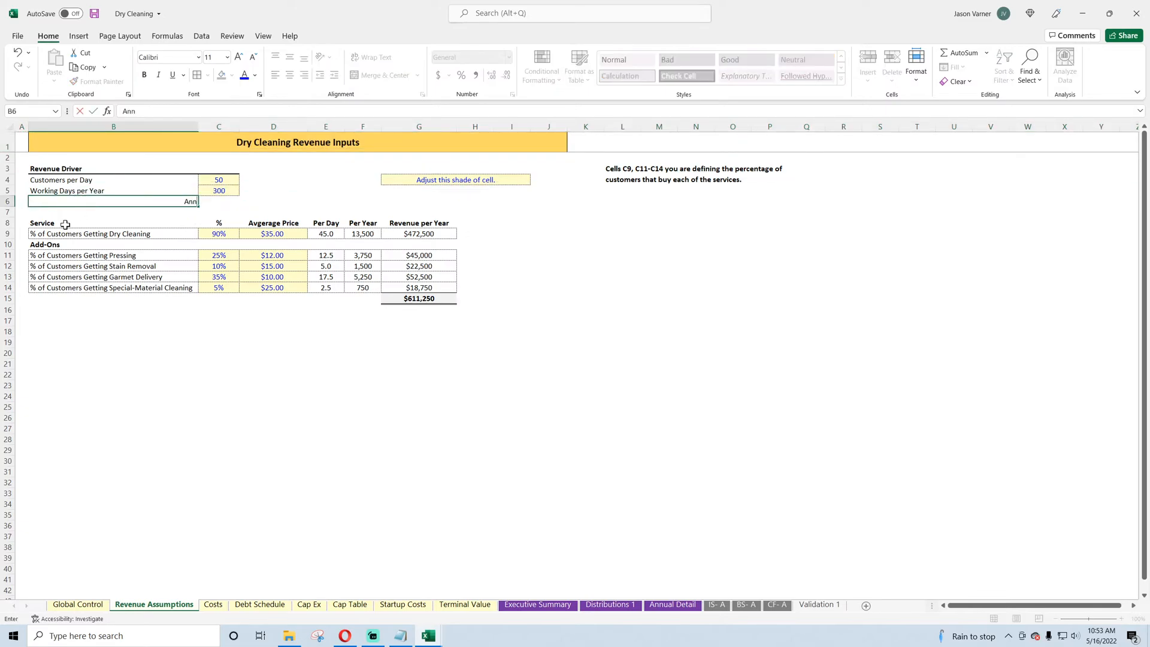
text(ual Sales Growth)
key(Return)
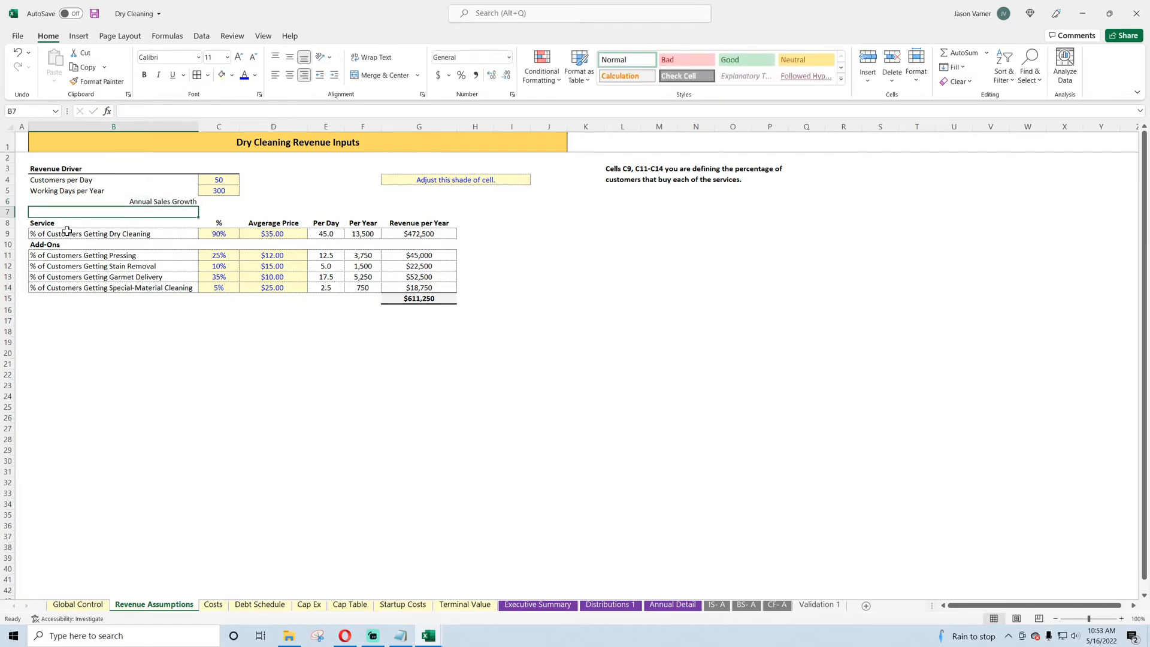
click(160, 198)
click(275, 74)
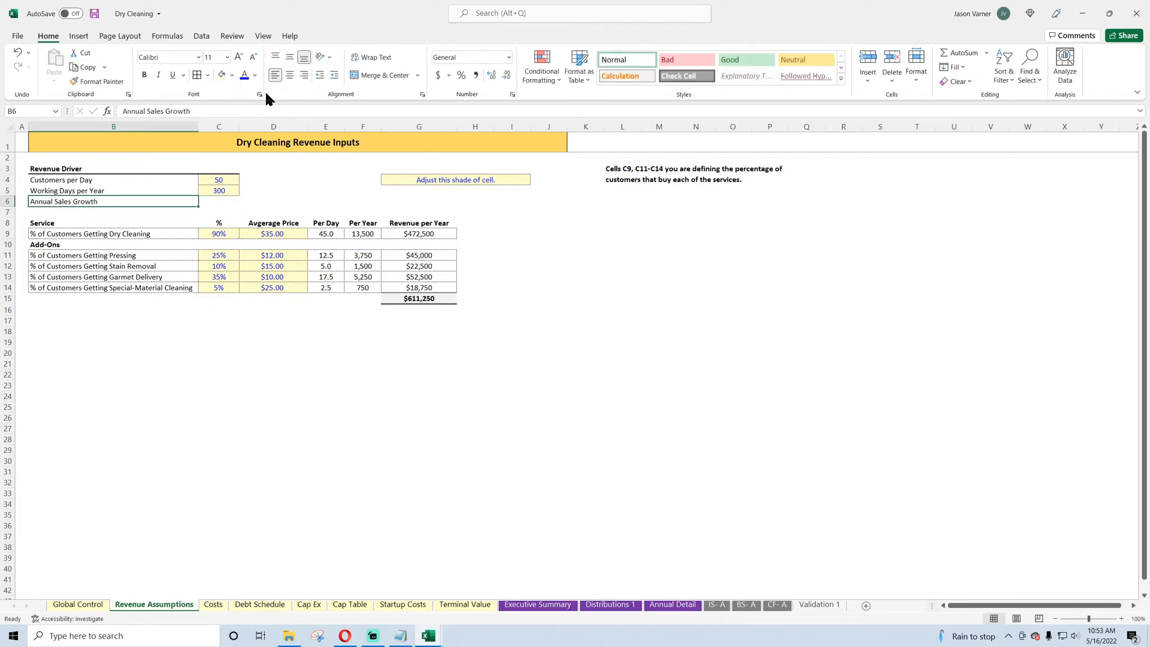
Step: Copy the dry cleaning percentage cell C9 with its formatting into C6 and set the annual sales growth to 5%
click(219, 234)
right_click(221, 233)
click(251, 254)
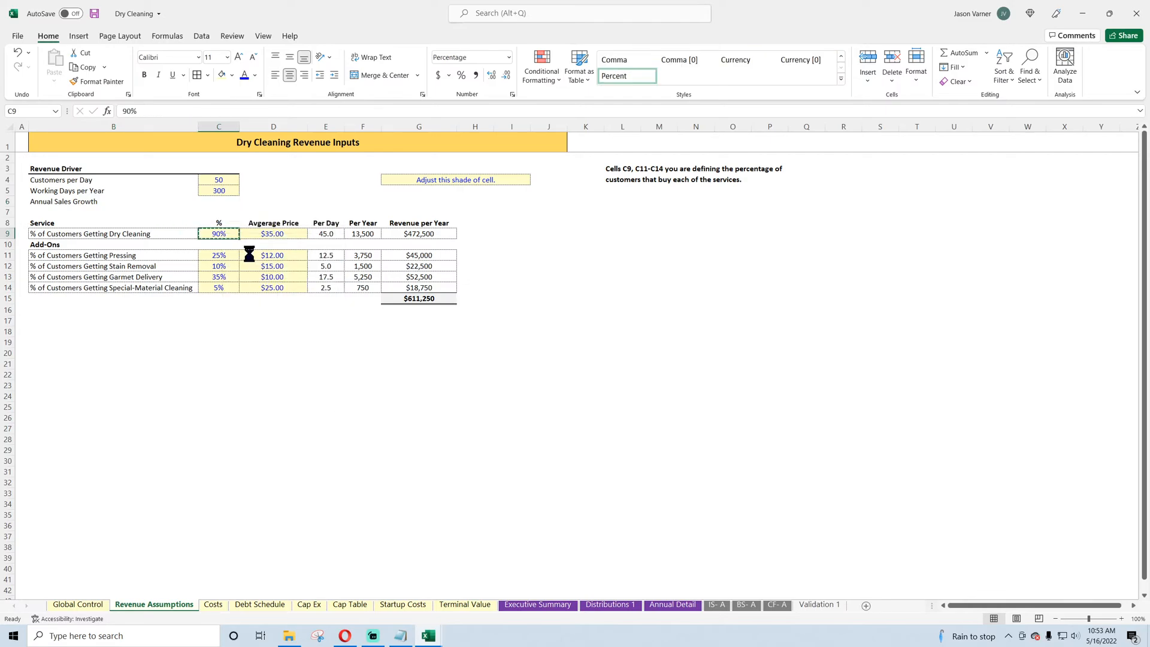
right_click(229, 204)
click(273, 262)
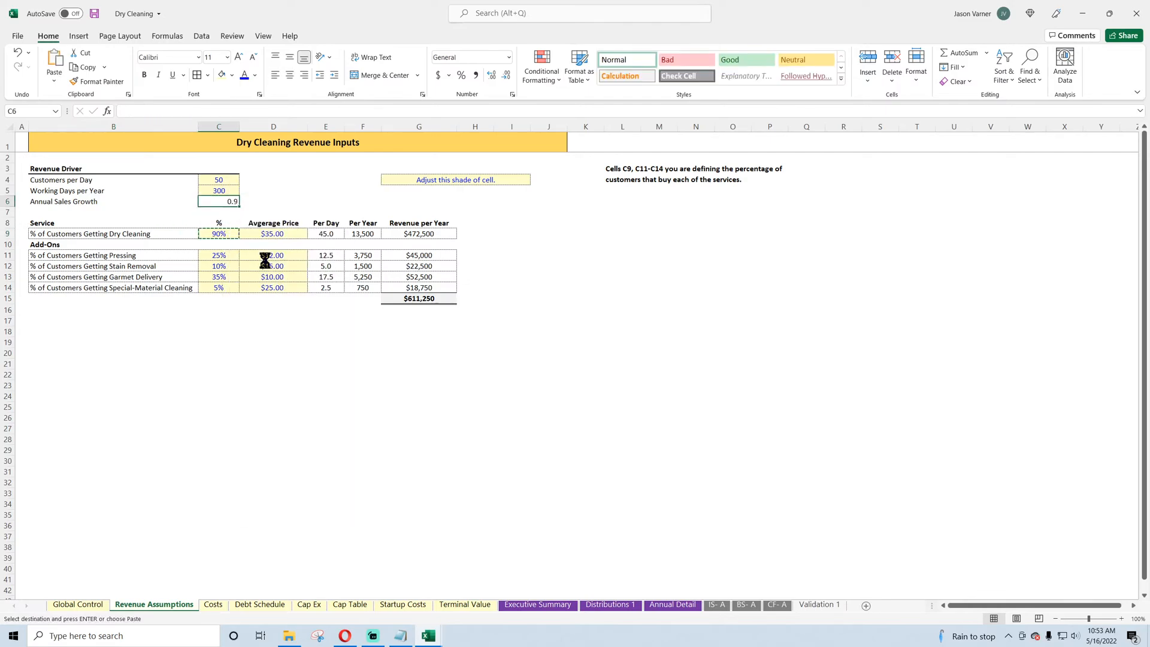
click(217, 233)
right_click(226, 201)
click(253, 258)
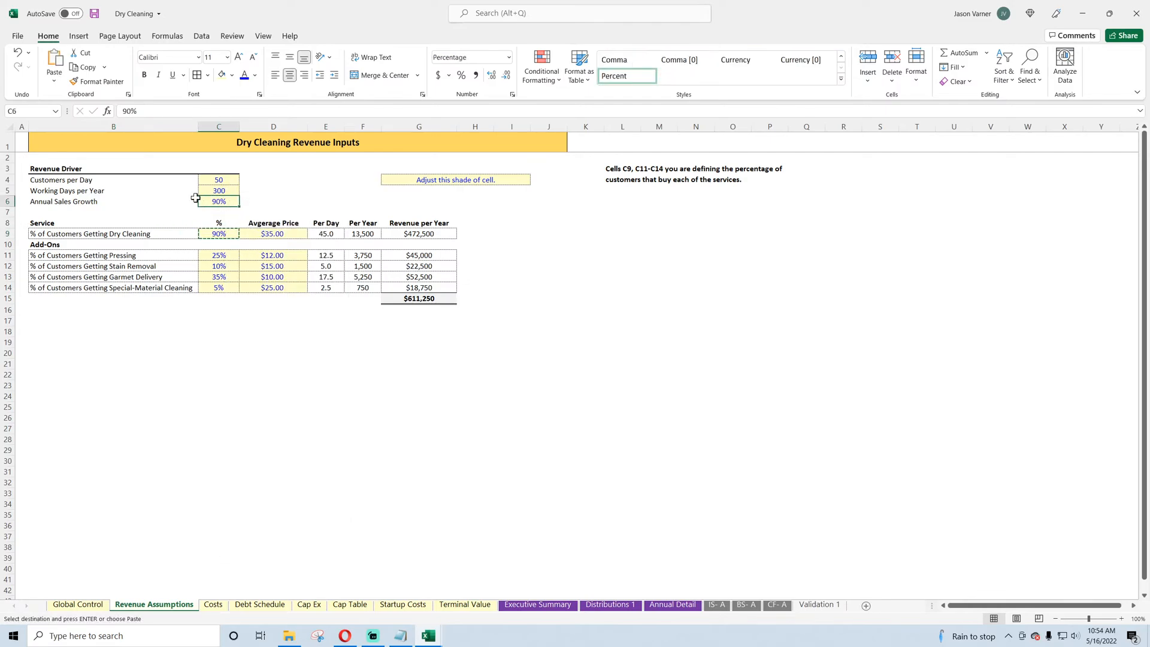
text(5)
click(211, 203)
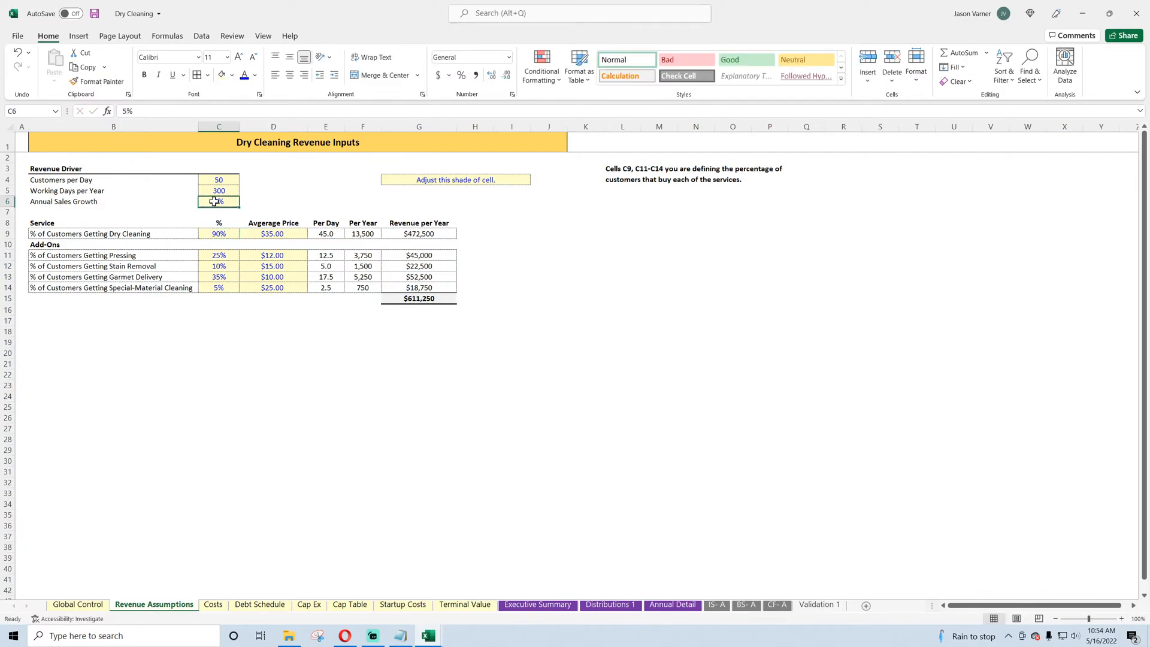
Step: Format the annual sales growth percentage in C6 to one decimal place
click(512, 94)
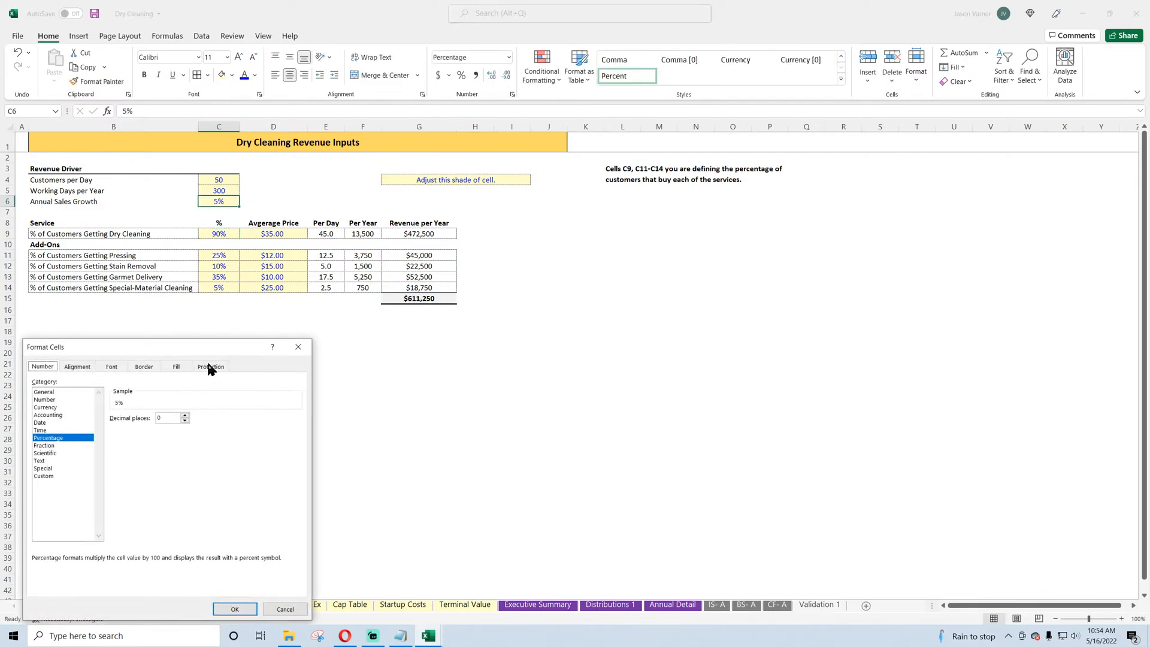
click(185, 414)
click(235, 608)
click(362, 439)
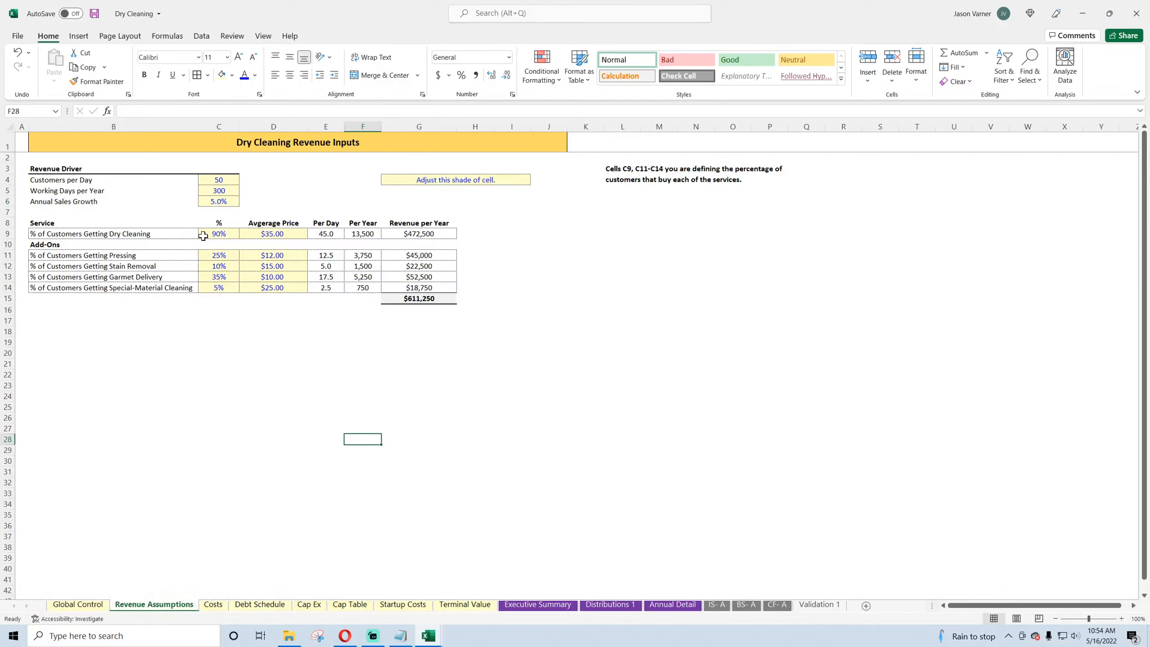
Step: Move the Annual Sales Growth label and its percentage from row 6 to B21:C21
click(91, 201)
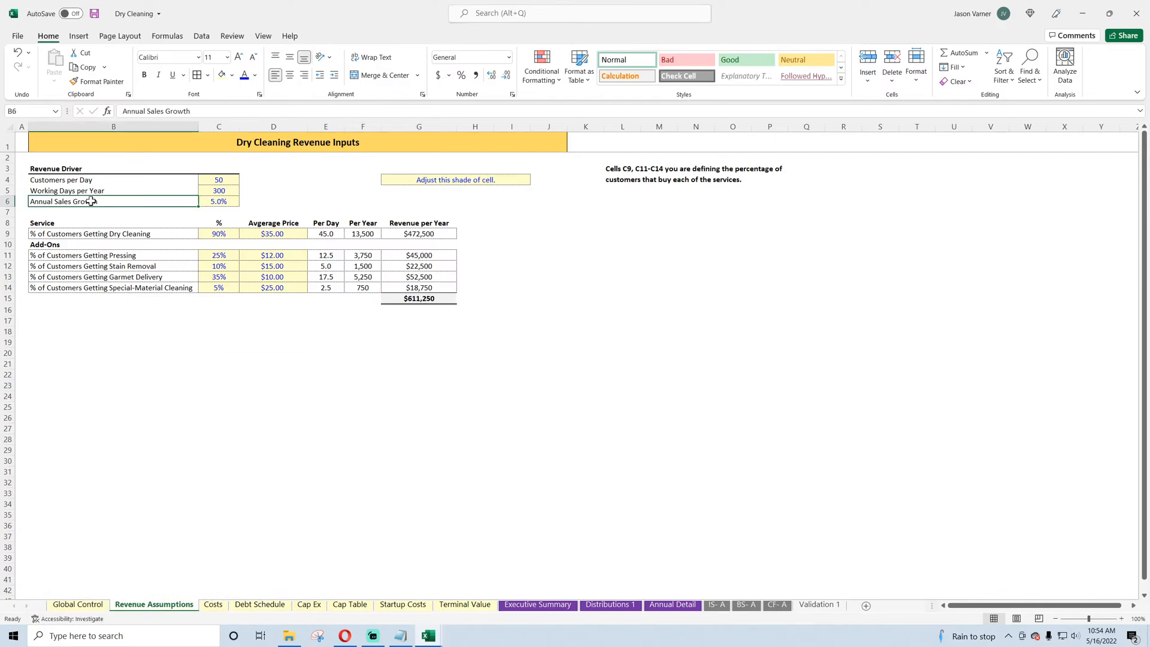
drag(160, 200, 202, 369)
Step: Enter "Year 1" in B22 below the growth label and reset B21:C25 to the default horizontal alignment
click(58, 375)
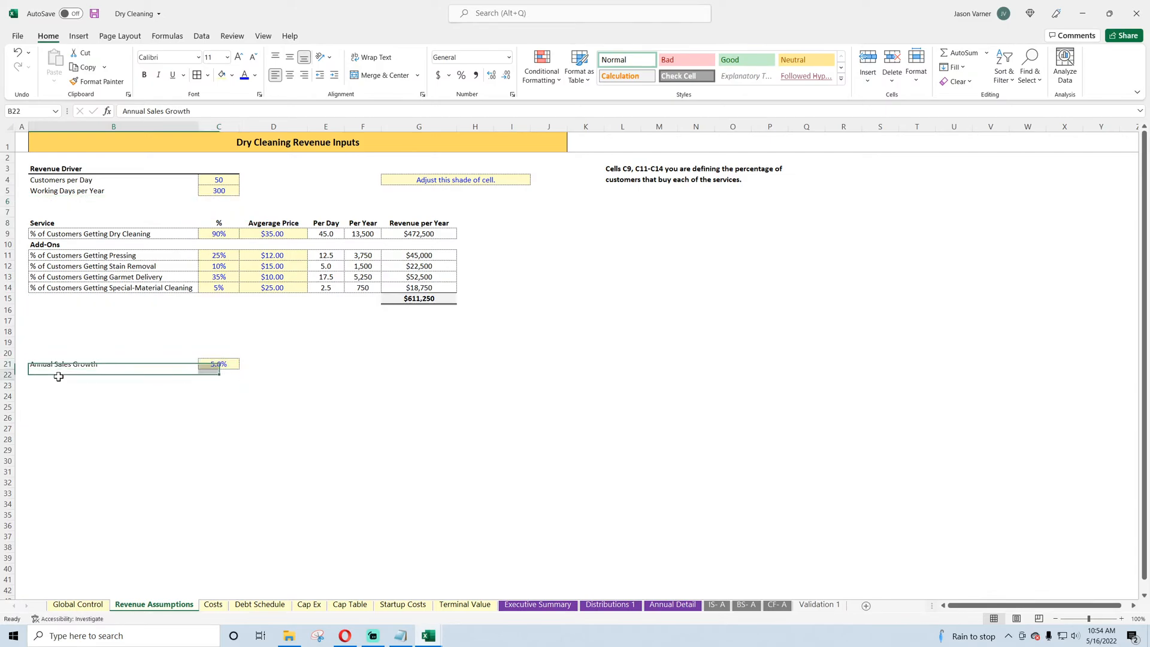
text(Year 1)
key(Return)
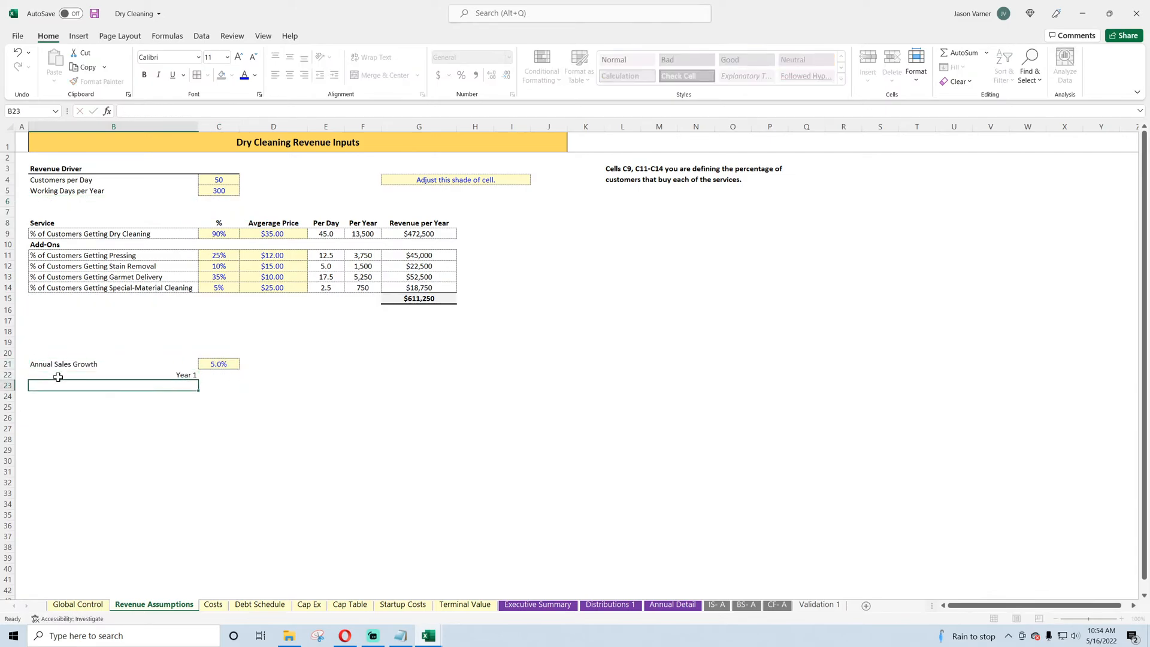
click(134, 369)
drag(135, 368, 221, 408)
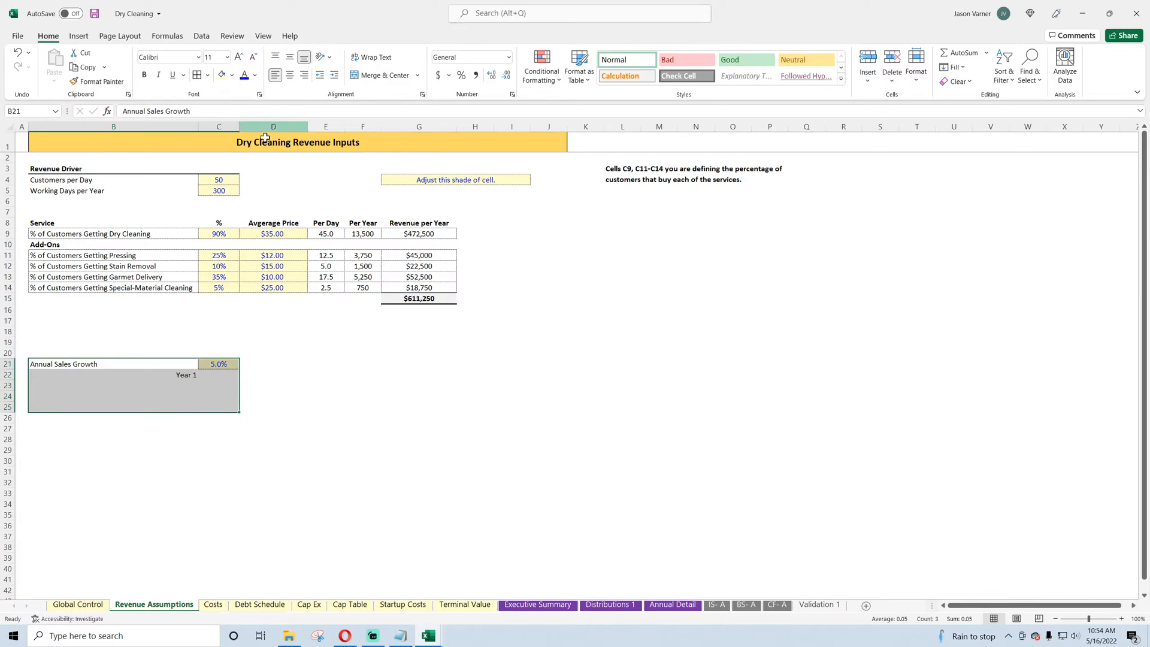
click(275, 75)
Step: Replace the entry in B22 with a left-aligned 1 and fill it into B23
click(153, 372)
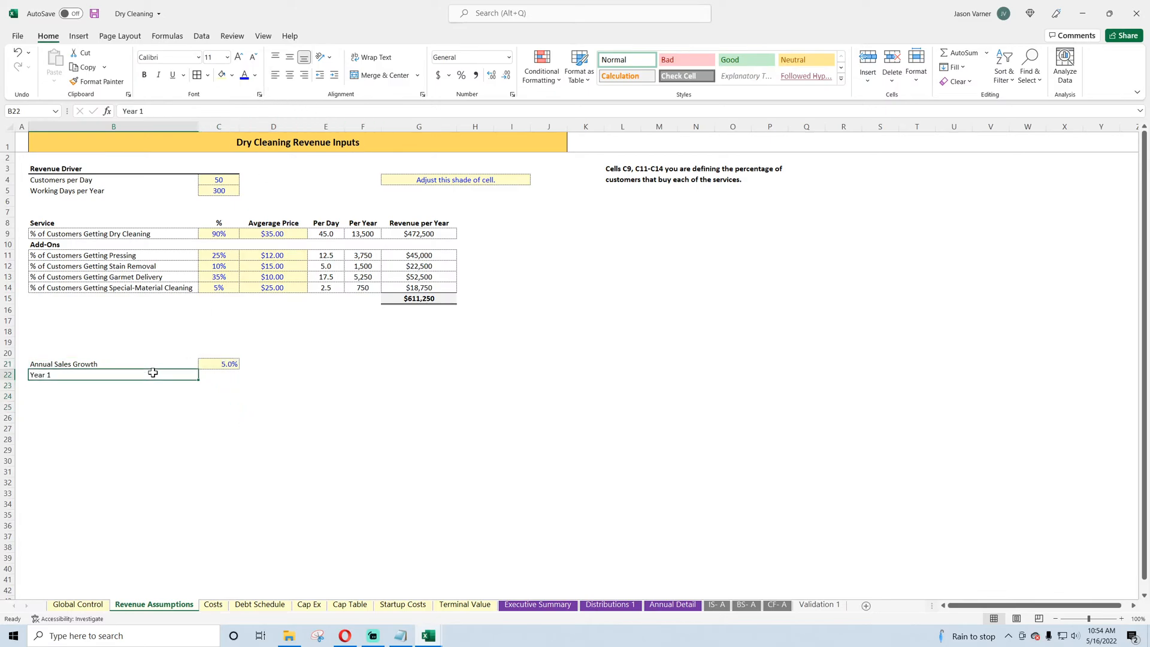
text(1)
key(ctrl+Return)
click(275, 75)
drag(199, 379, 170, 383)
click(169, 384)
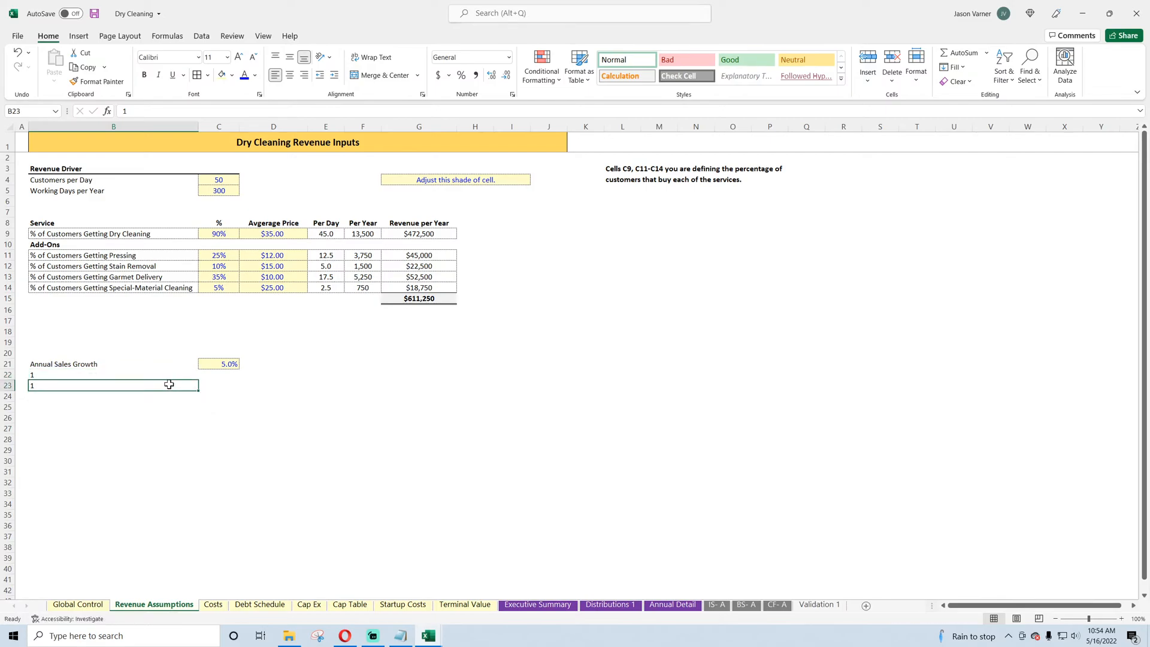
Step: Enter =B22+1 in B23 and fill it down to B31 to number years 2 through 10
text(=)
click(107, 374)
text(+)
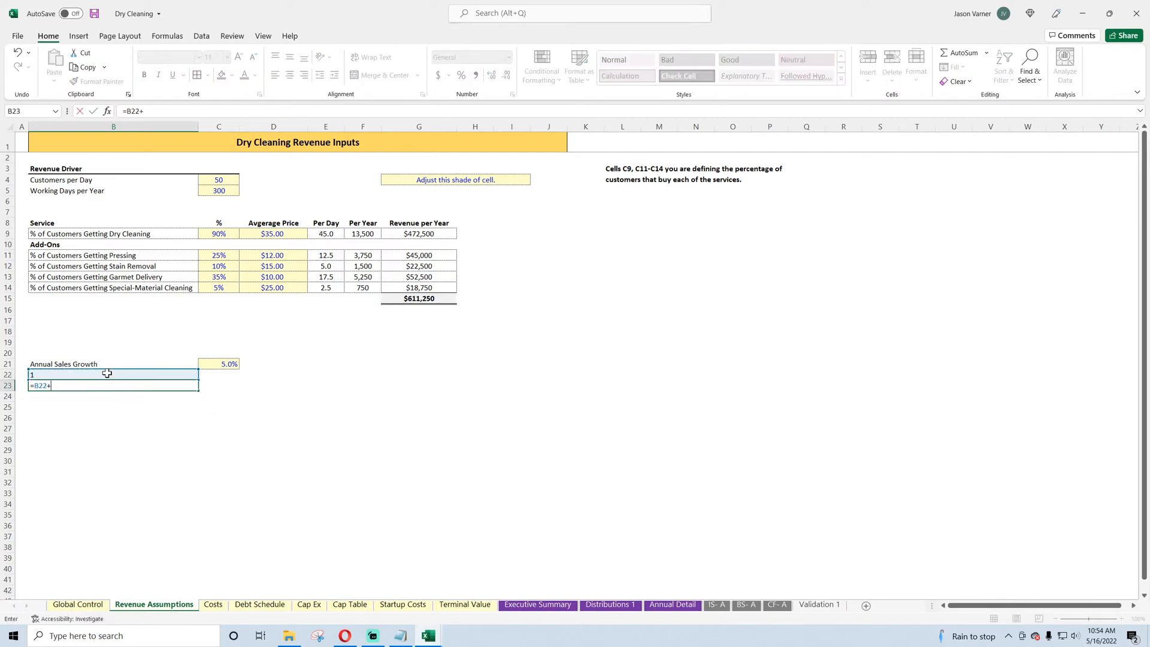
text(1)
key(Return)
click(114, 385)
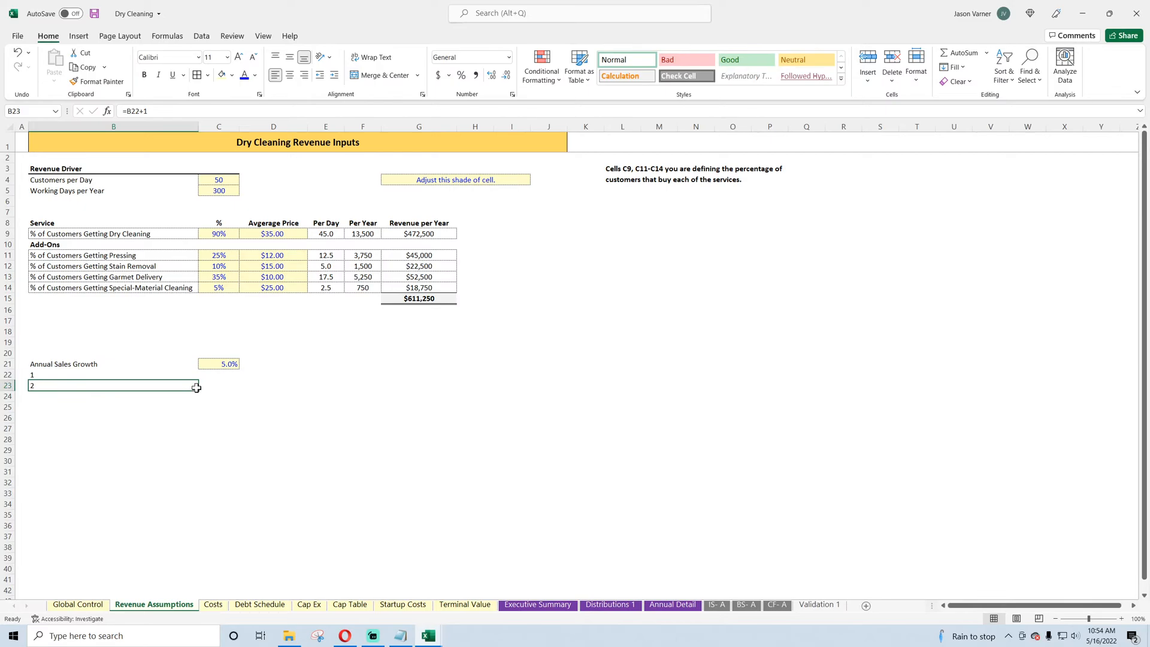
drag(196, 387, 191, 477)
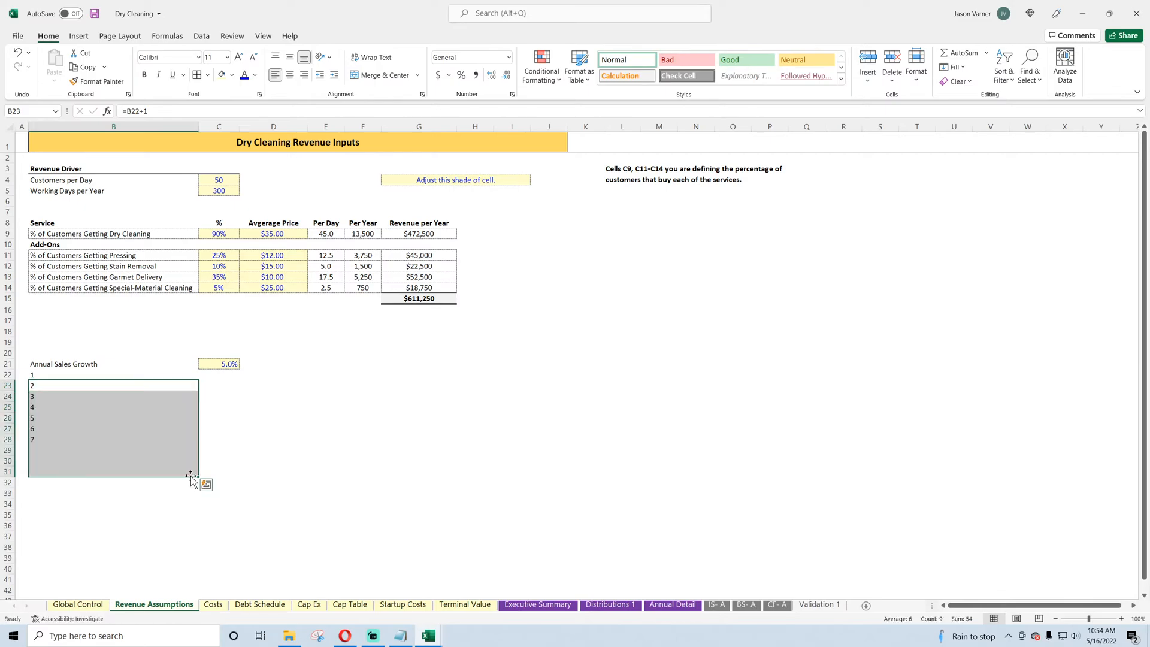
Step: Move the growth percentage from C21 to C22 and fill it down through C31 for all ten years
click(227, 363)
drag(226, 368, 240, 473)
click(220, 373)
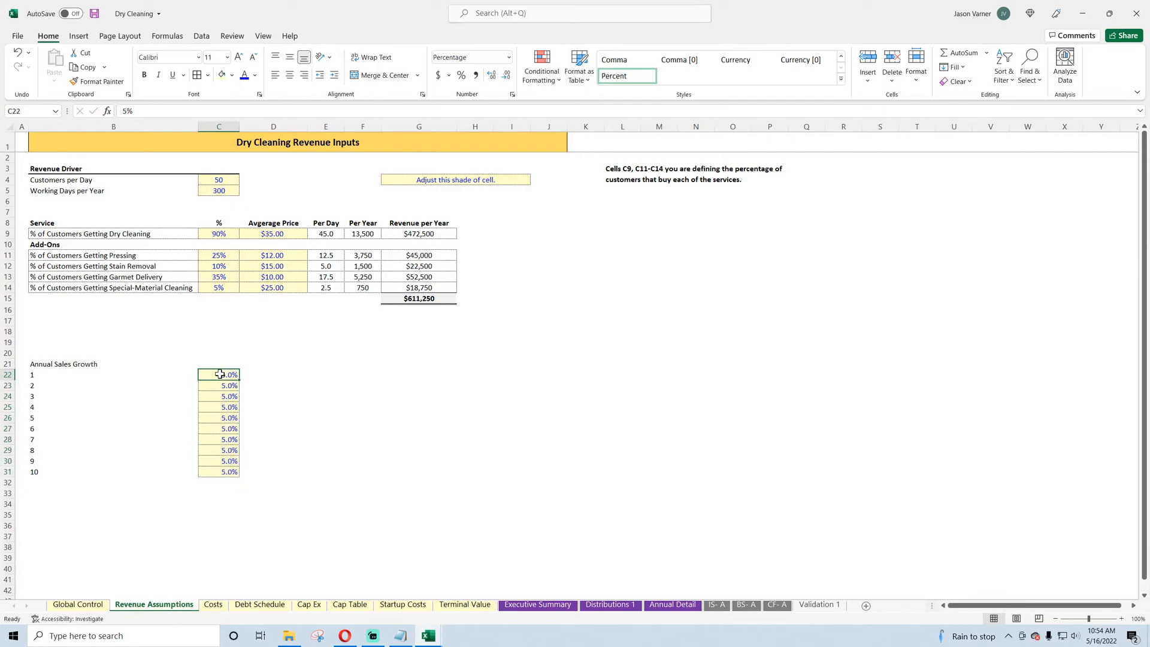
Step: Bold the Annual Sales Growth heading in B21
click(86, 362)
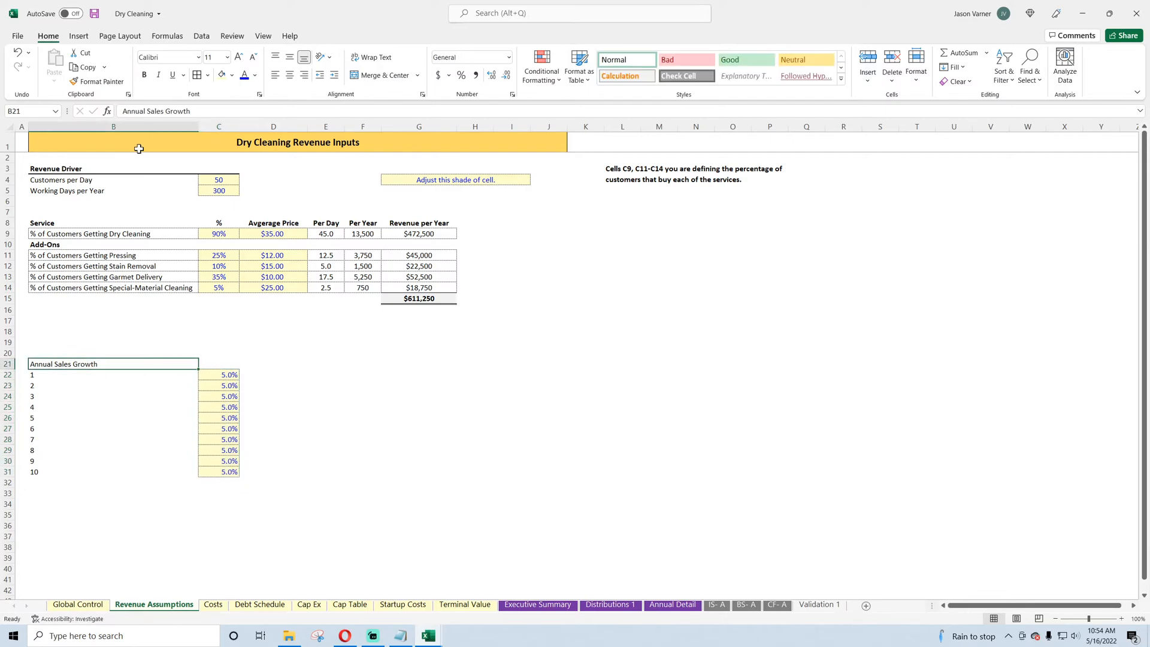
click(144, 75)
click(323, 427)
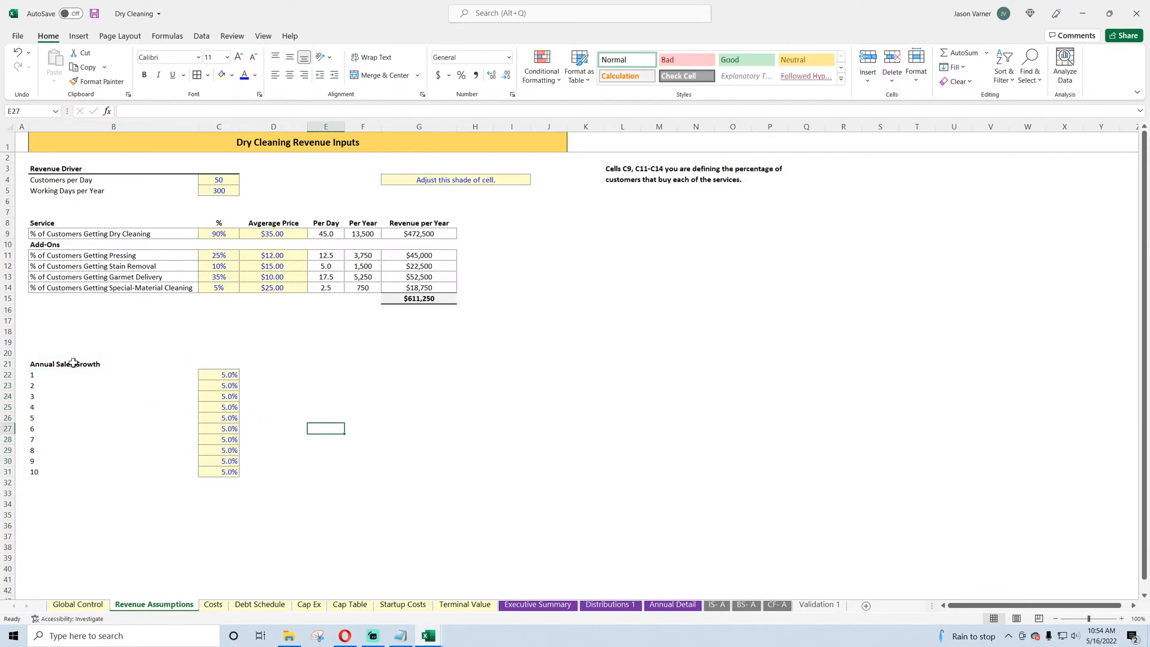
Step: Add borders around all the year number cells in B22:B31 and save the workbook
drag(64, 376, 151, 473)
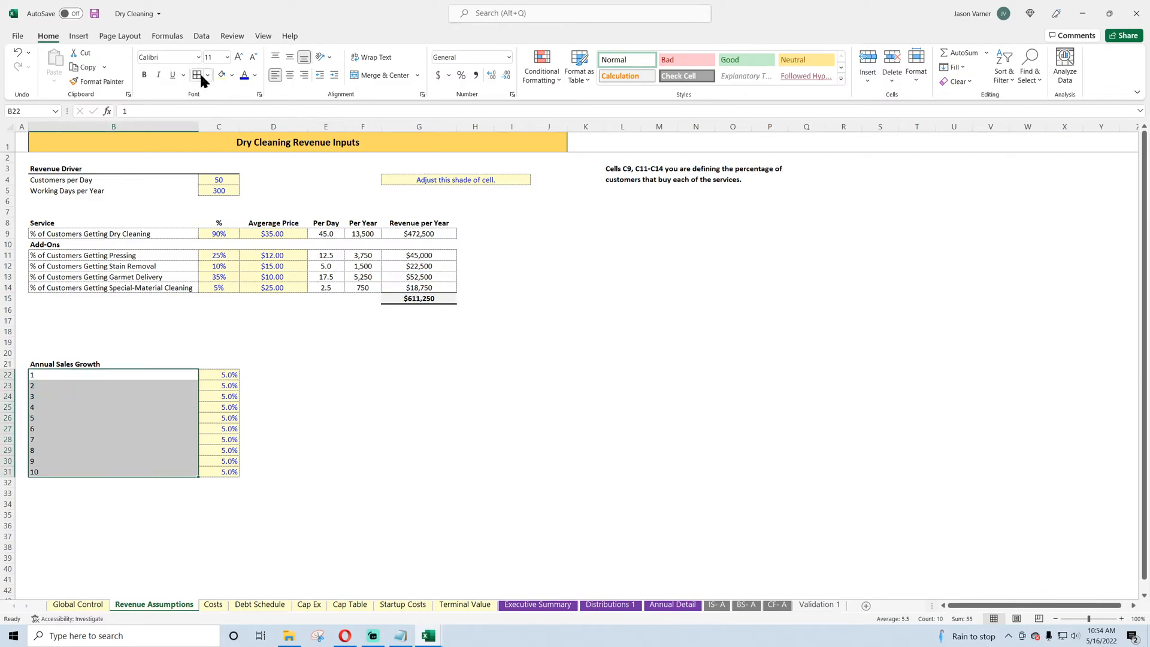
click(386, 395)
drag(154, 362, 216, 363)
click(362, 396)
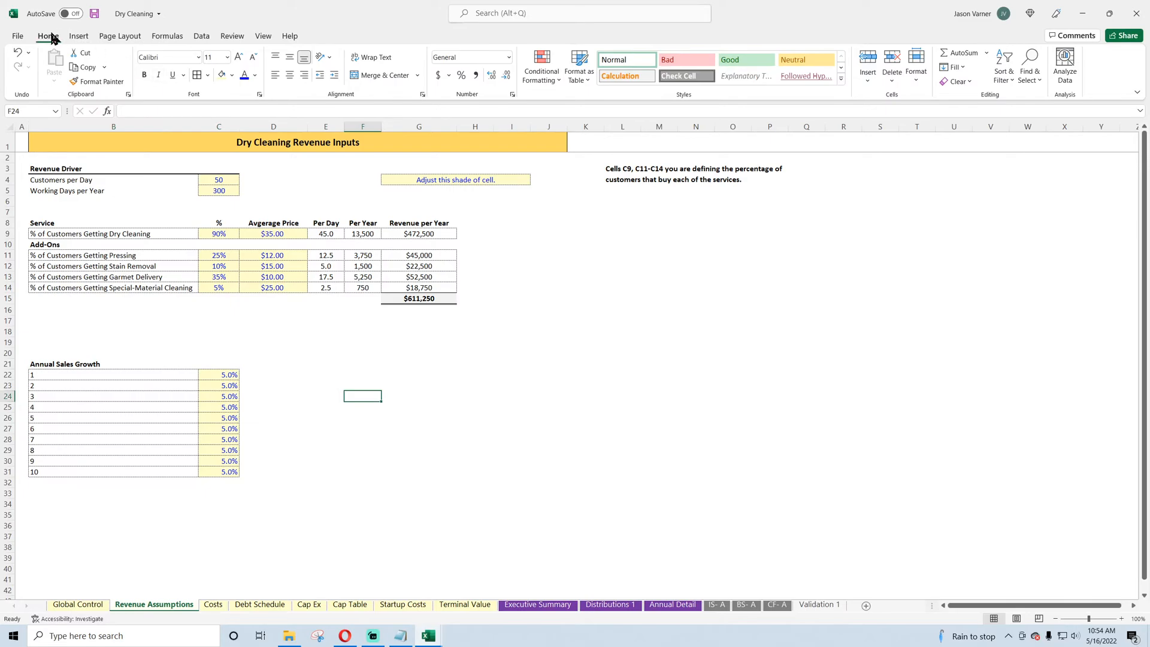
click(94, 13)
click(228, 377)
click(227, 396)
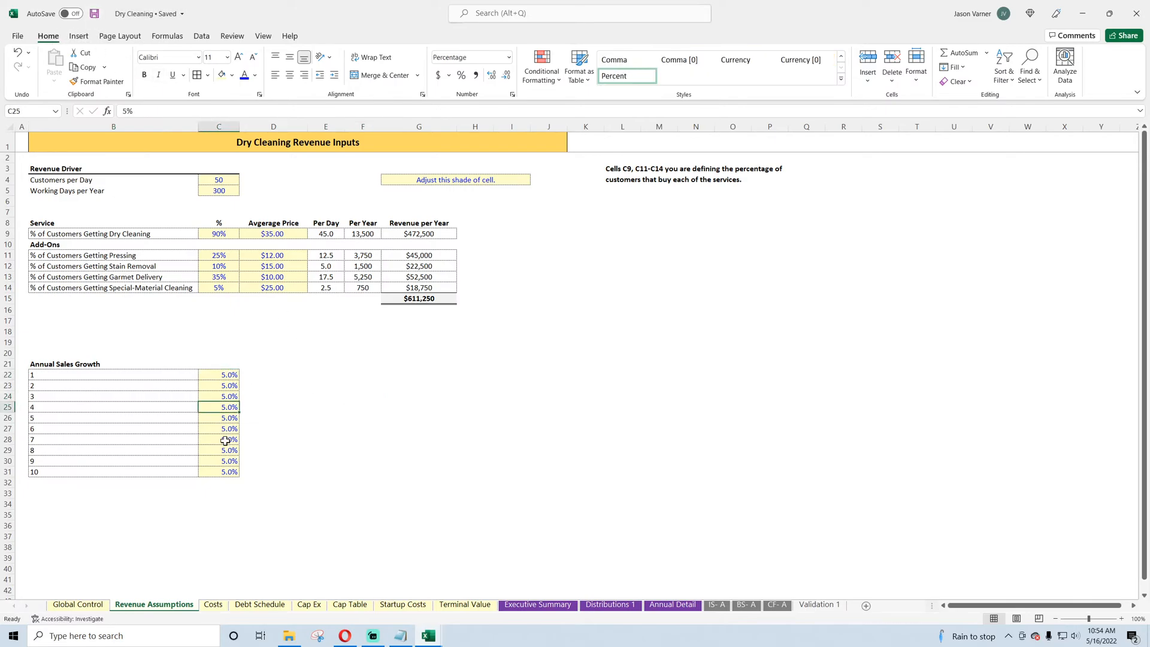
click(226, 429)
click(224, 447)
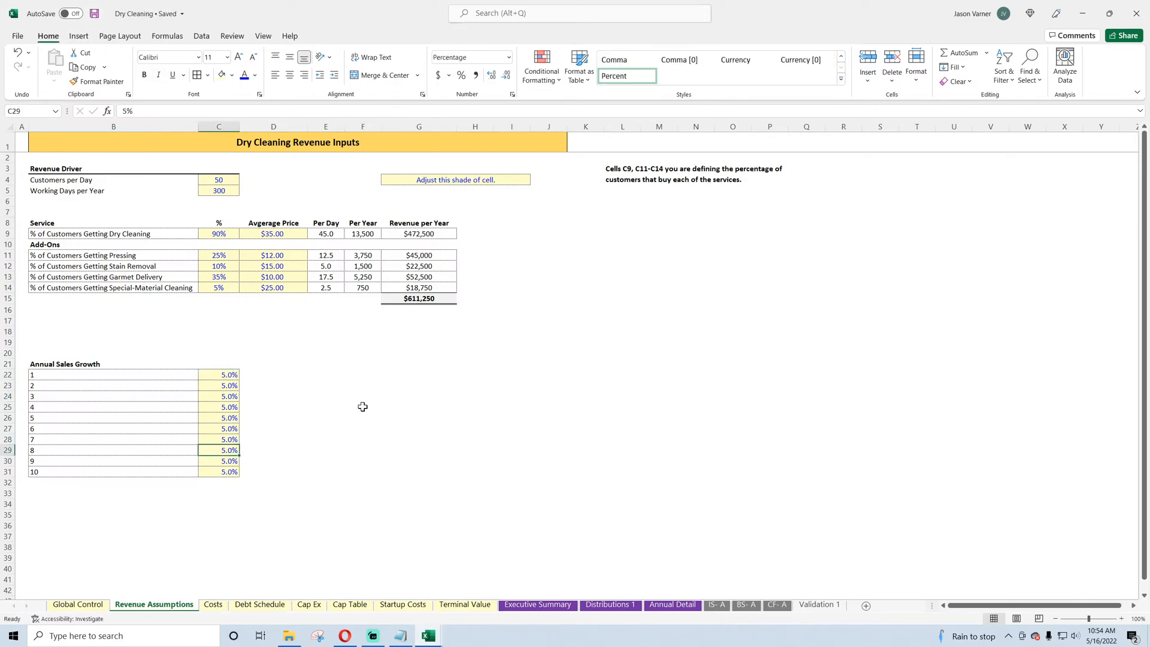
Step: Delete the empty rows 18 and 19 above the Annual Sales Growth table and save the workbook
click(7, 331)
right_click(7, 332)
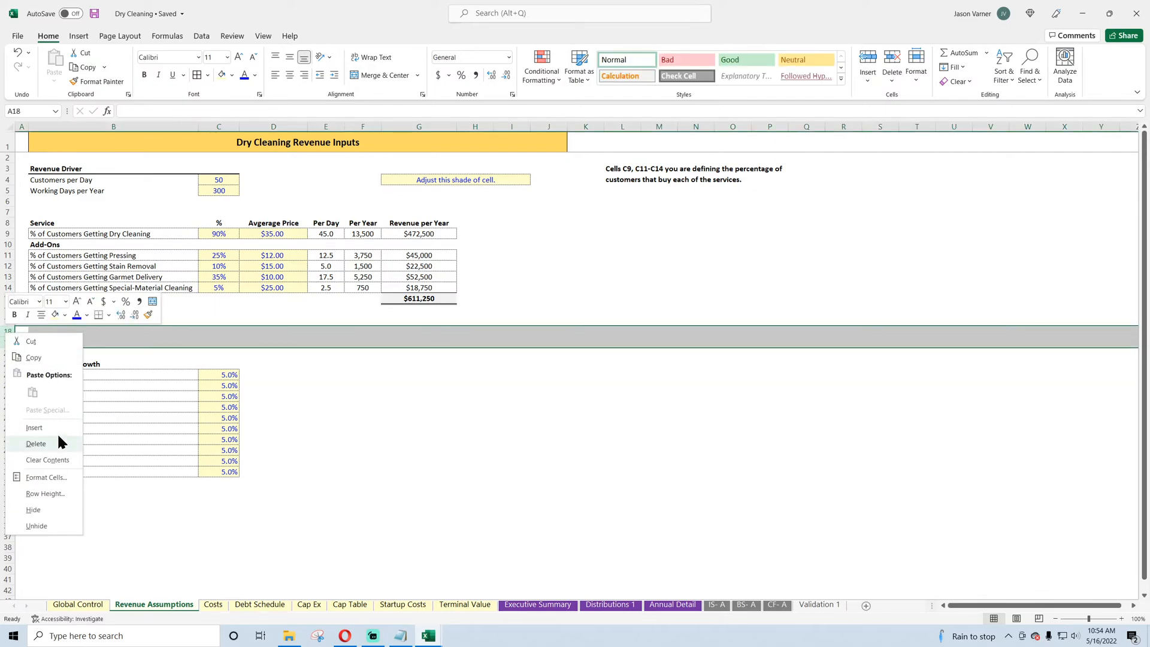
click(36, 443)
click(410, 396)
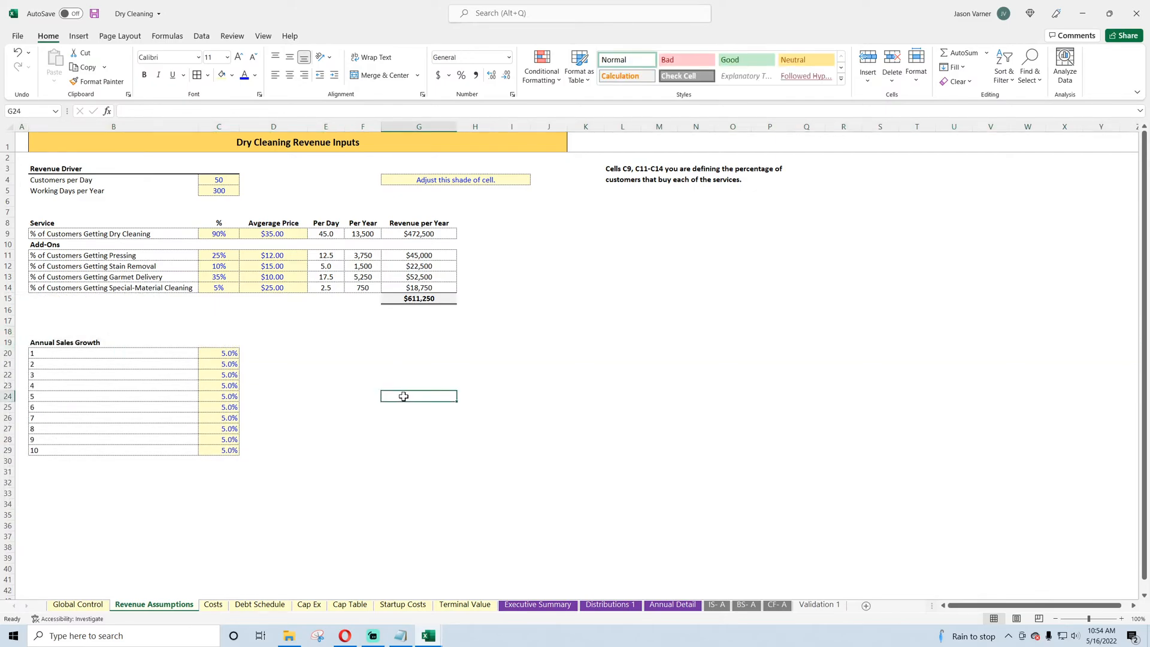
click(94, 13)
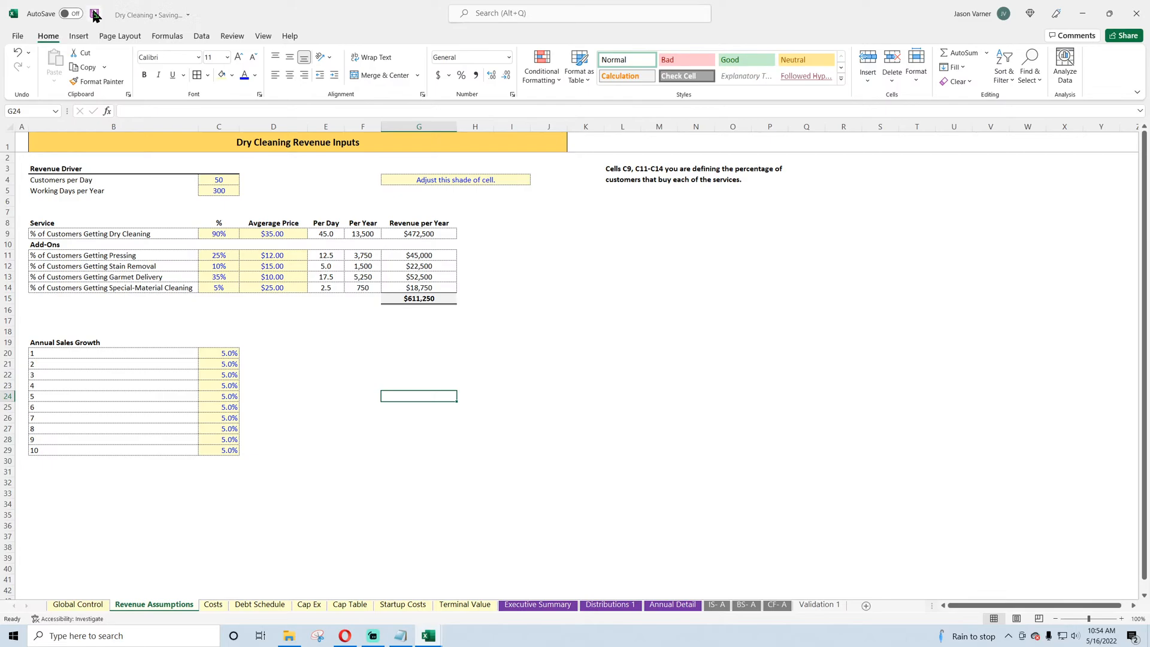
click(547, 307)
Step: Link the Financed Amount in B4 of the Debt Schedule sheet to Traditional Debt Funding in Global Control C15
click(213, 604)
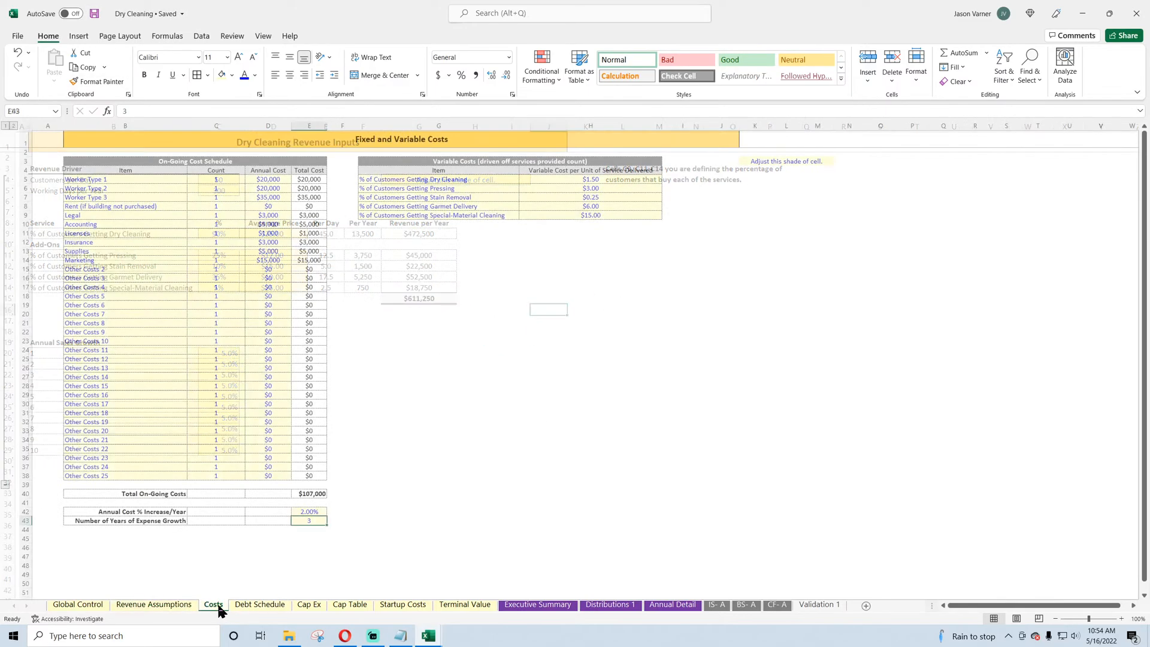
click(540, 441)
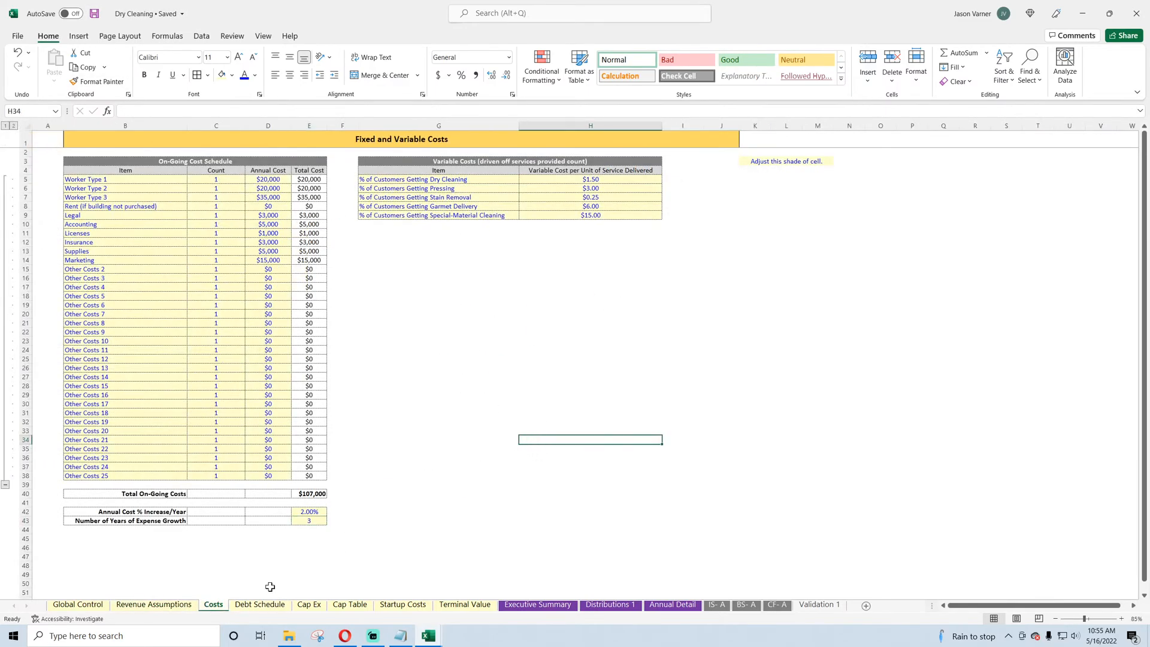
click(258, 604)
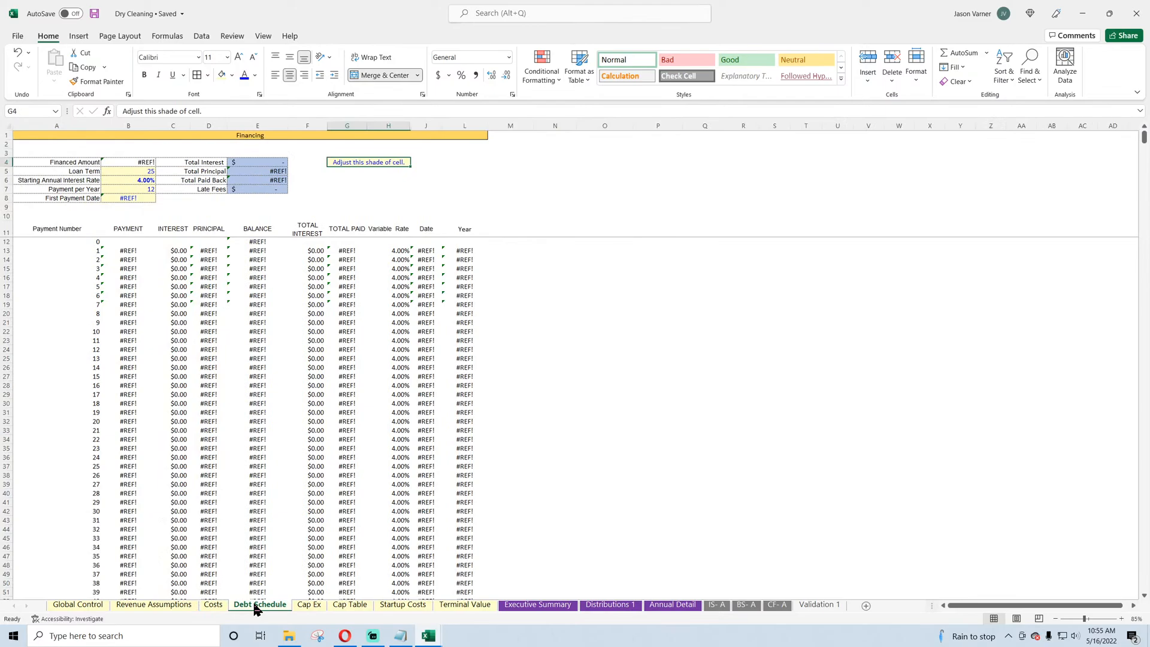
click(127, 162)
text(='Global Control'!)
click(77, 605)
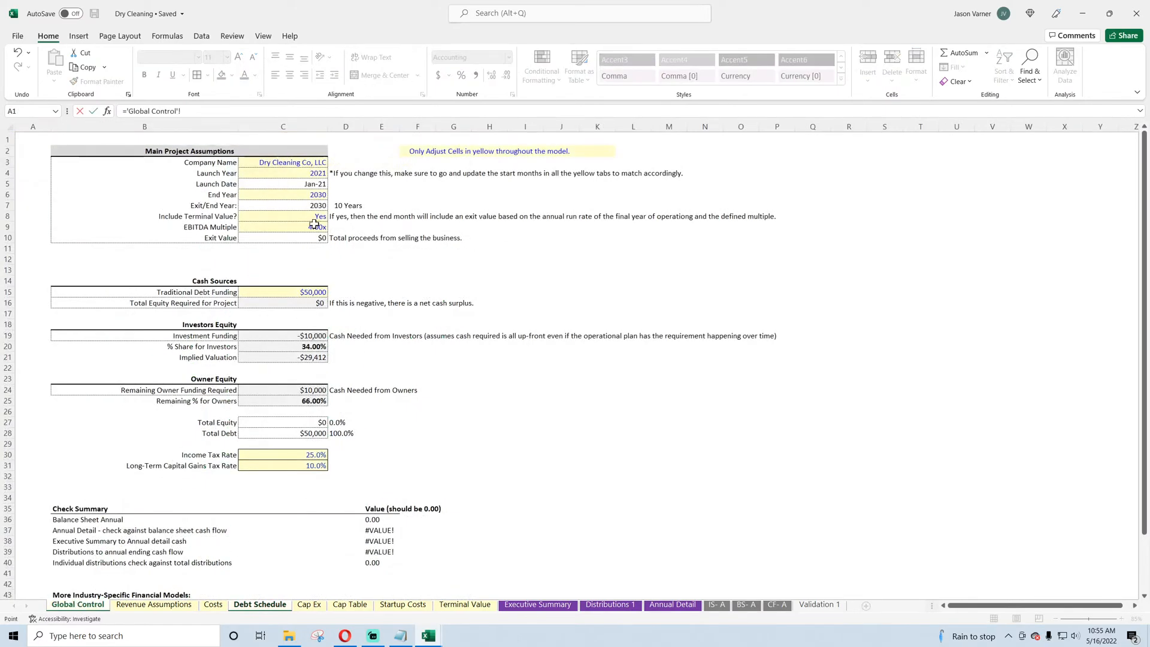
click(288, 292)
key(Return)
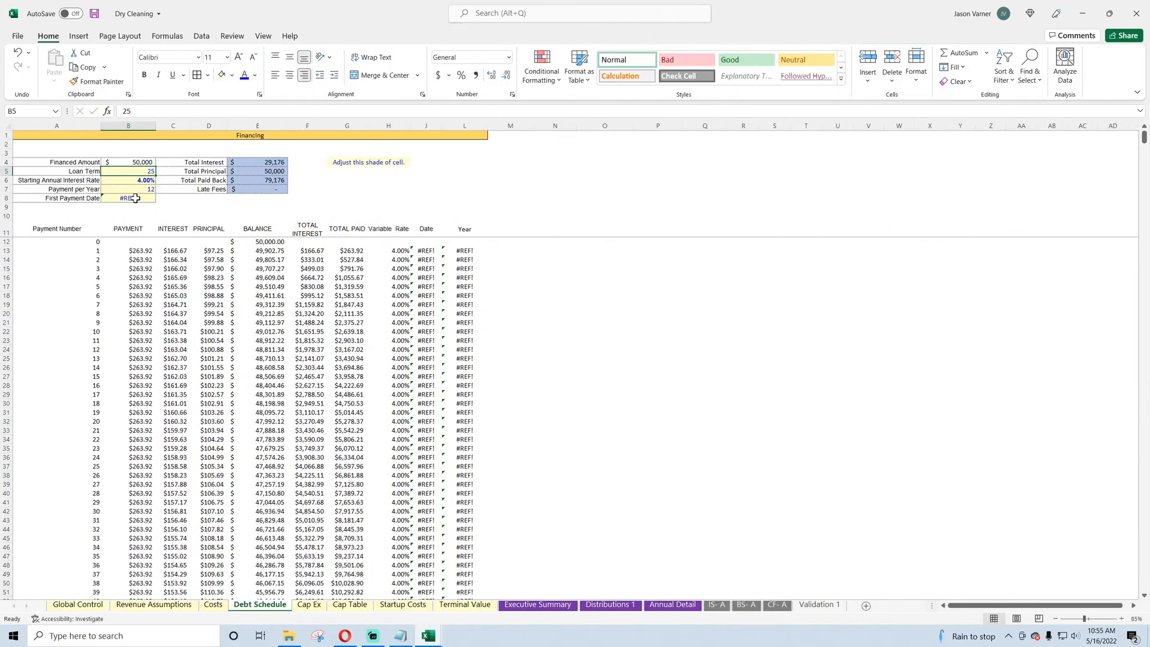
Step: Switch to the Food Truck V2 workbook and check the First Payment Date formula on its Debt Schedule sheet
click(135, 199)
click(201, 37)
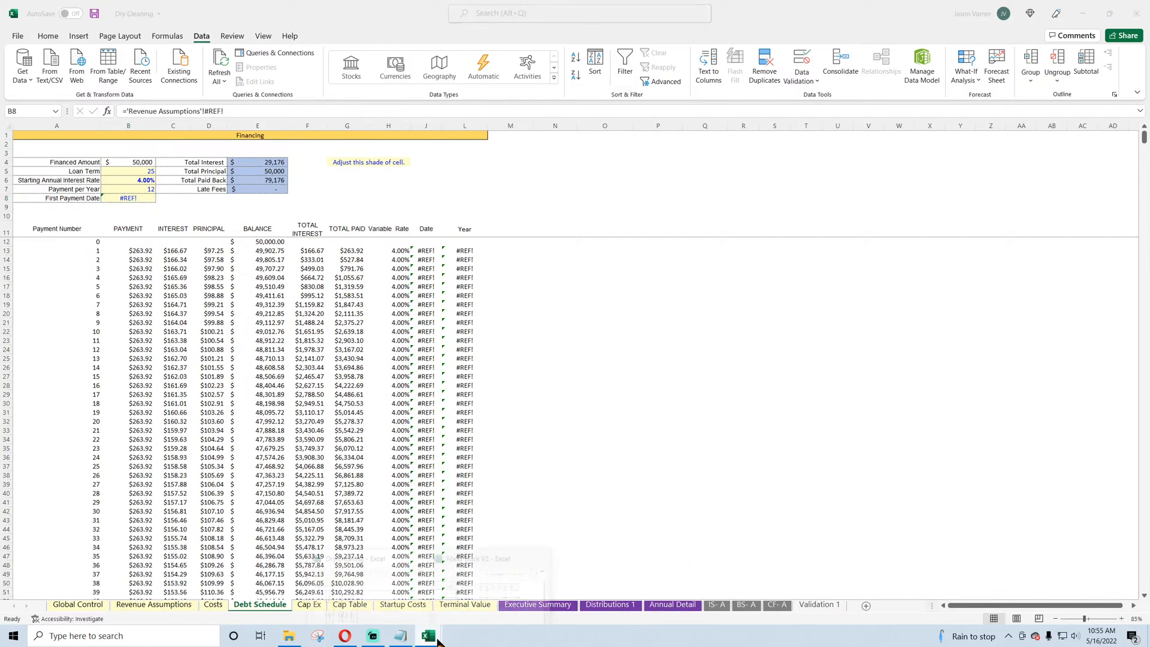
mouse_move(428, 636)
click(495, 598)
click(436, 604)
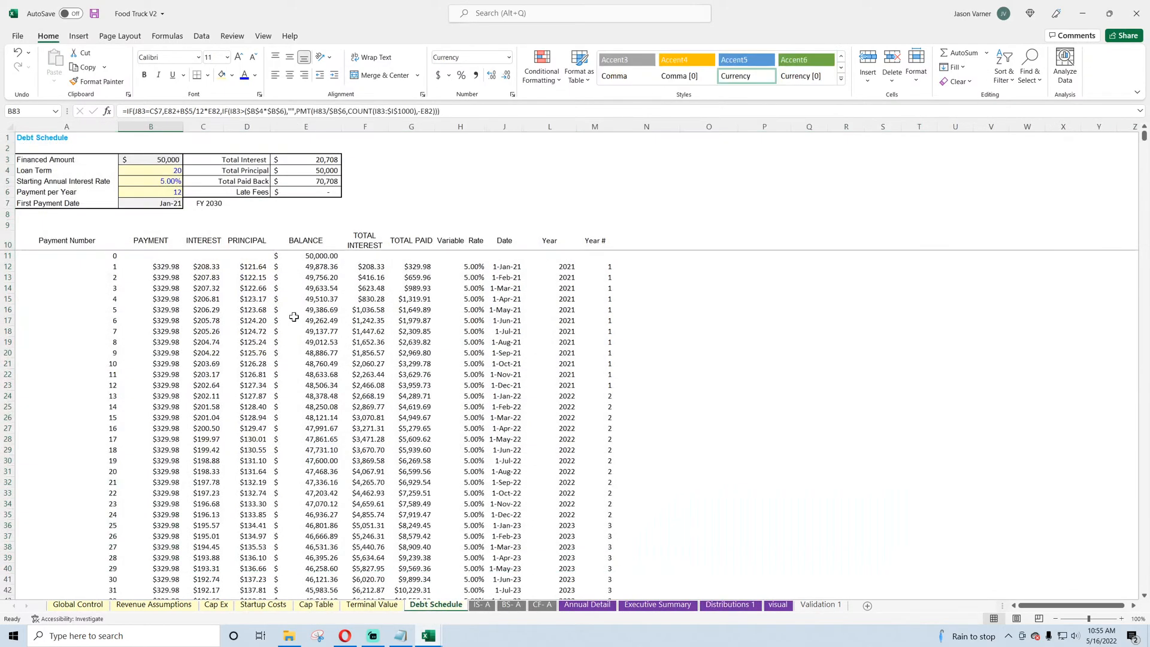
click(163, 204)
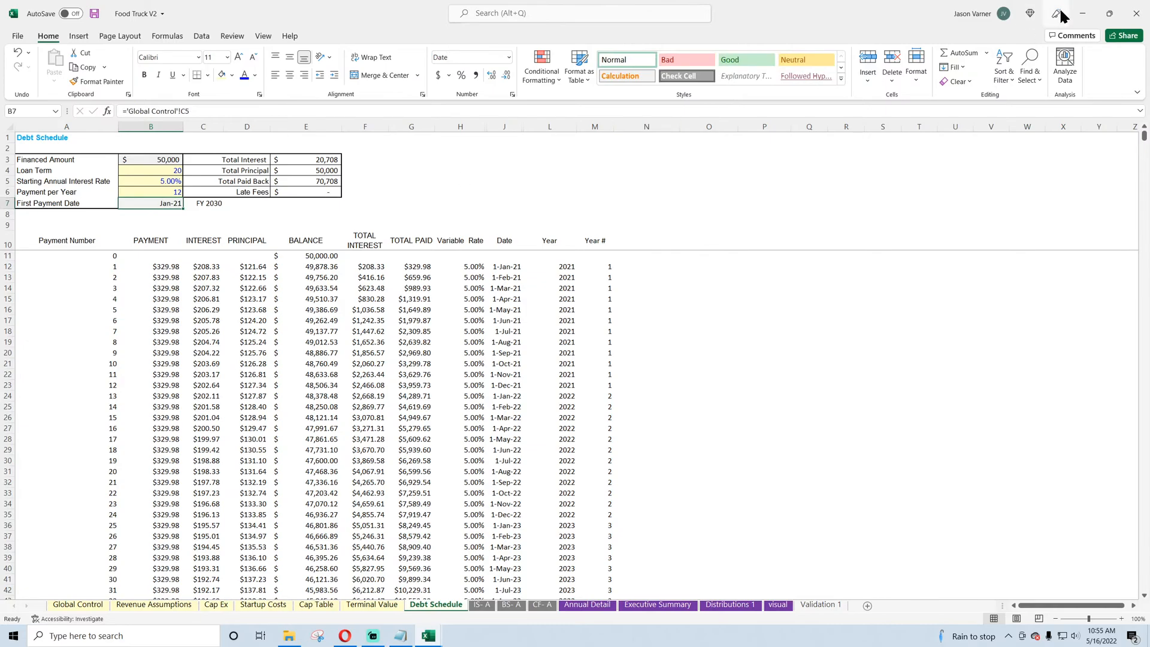
click(1082, 14)
Step: Set the Debt Schedule's First Payment Date in B8 to the launch date with ='Global Control'!C5
key(BackSpace)
text(=)
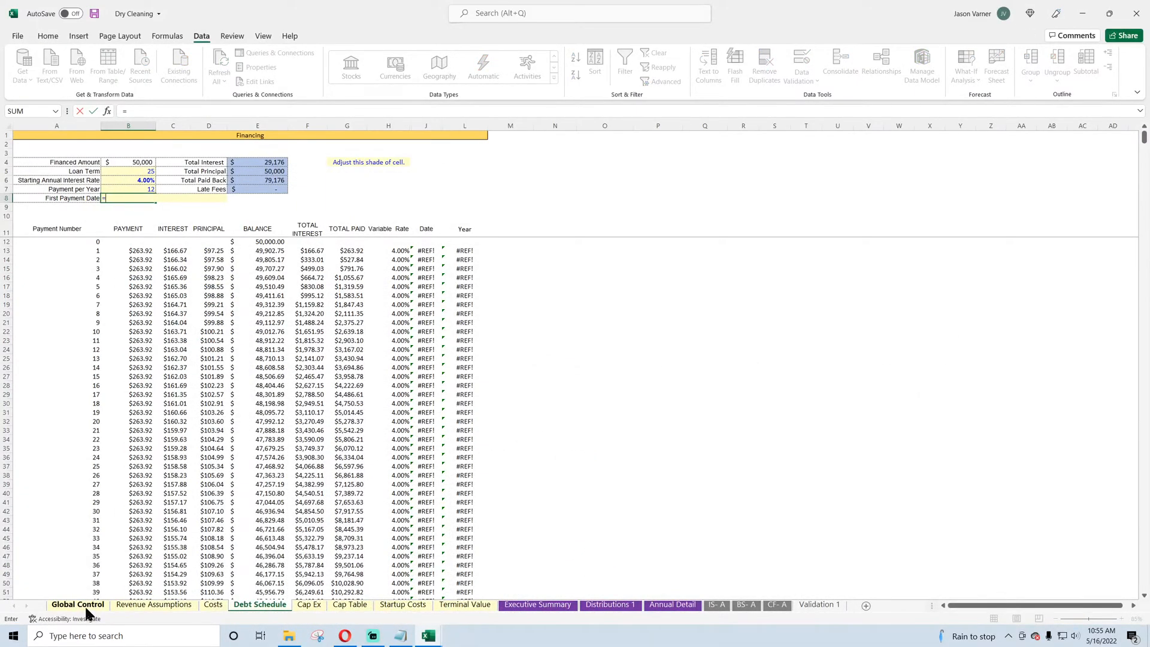
click(81, 605)
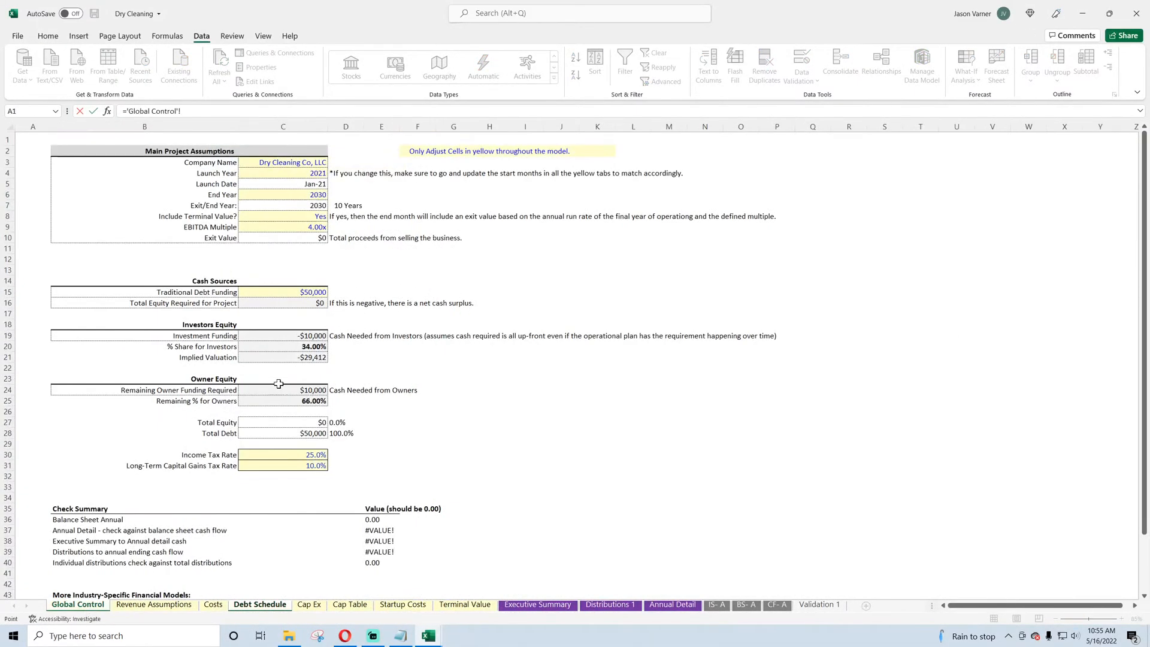
click(266, 184)
key(Return)
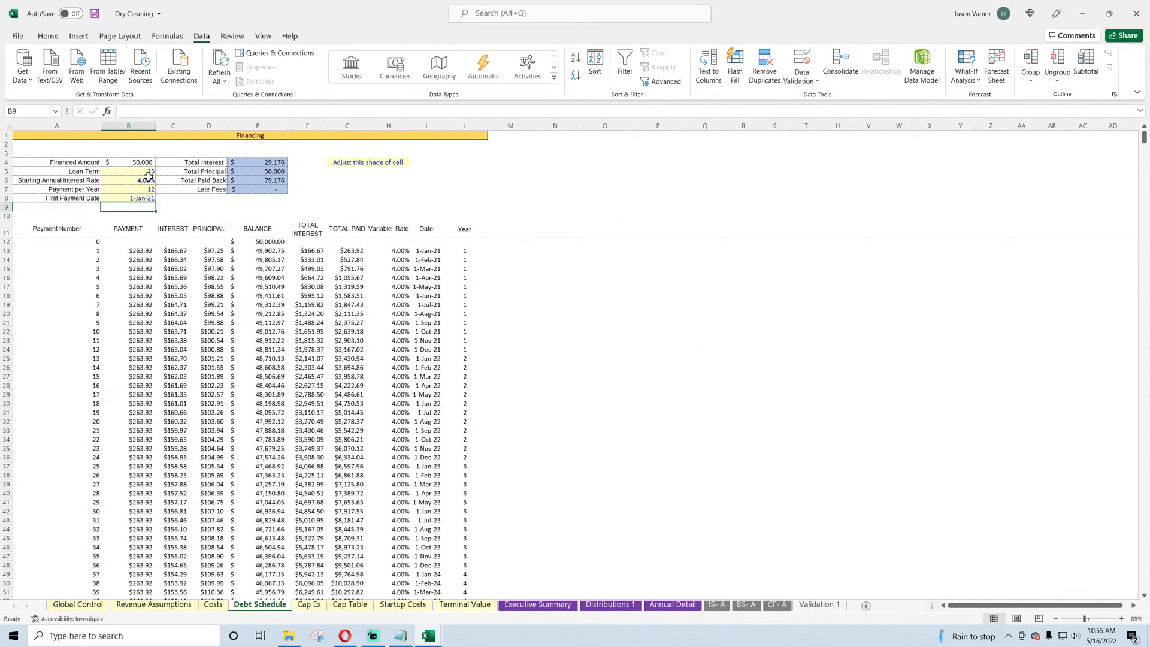
Step: Remove the fill from the First Payment Date cell B8 and set its font color to black
click(135, 198)
click(48, 36)
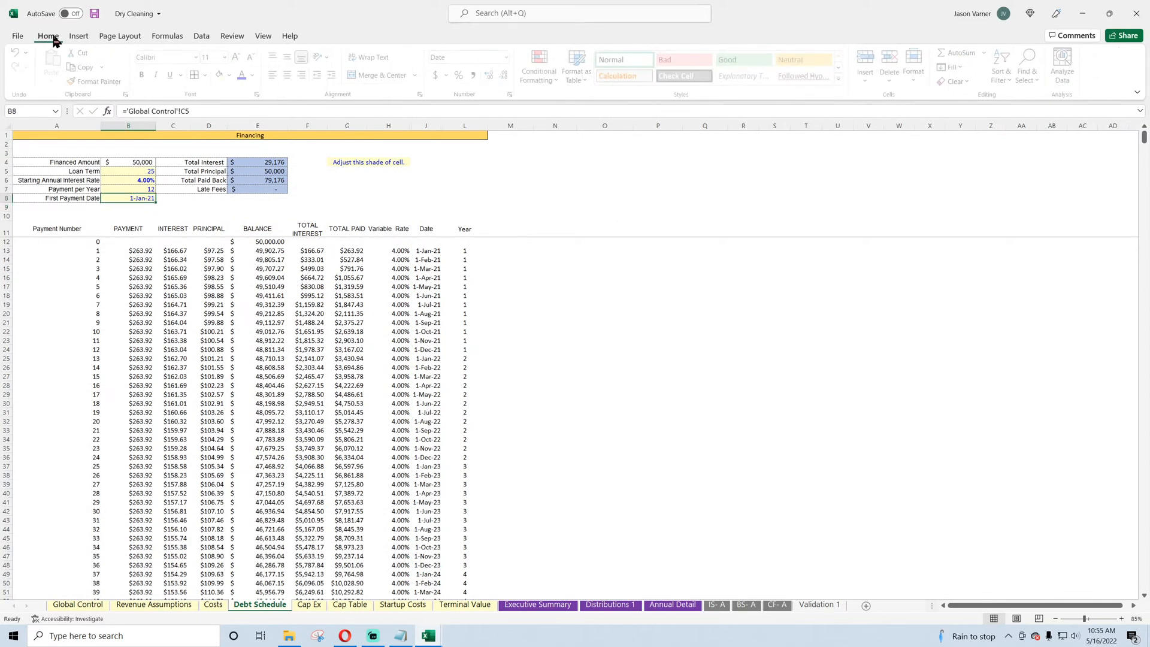
click(232, 75)
click(246, 230)
click(254, 75)
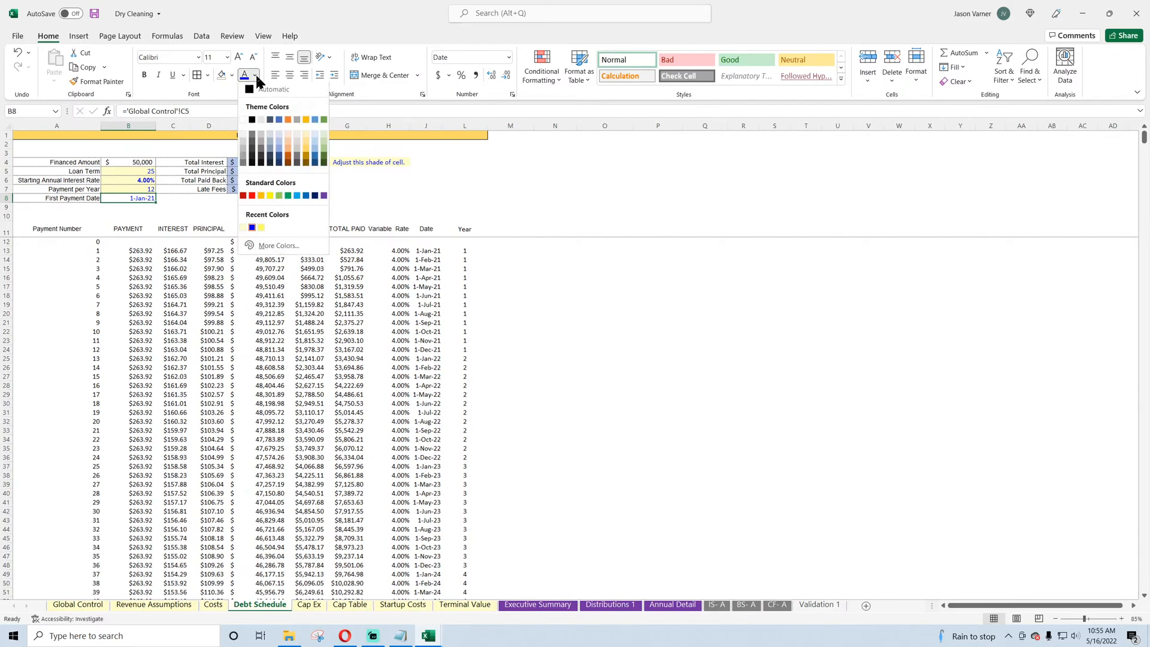
click(250, 120)
click(580, 181)
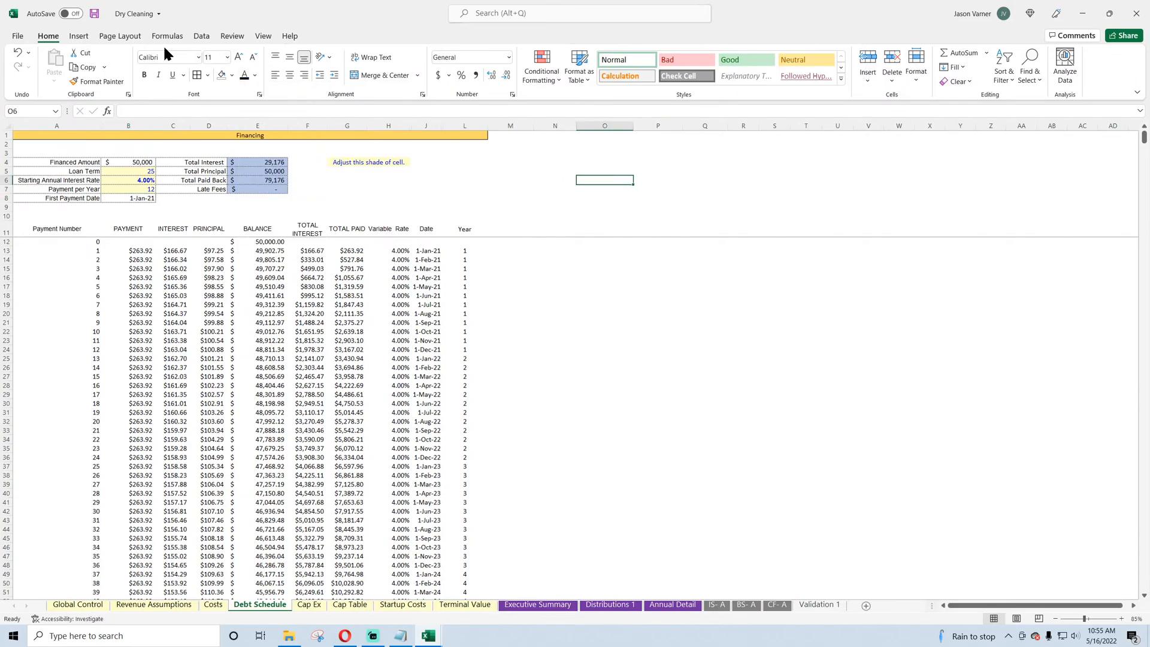
Step: Save the workbook and format the Debt Schedule's Financing title as 12 pt bold, vertically centered, in a slightly taller row 1
click(94, 14)
click(172, 198)
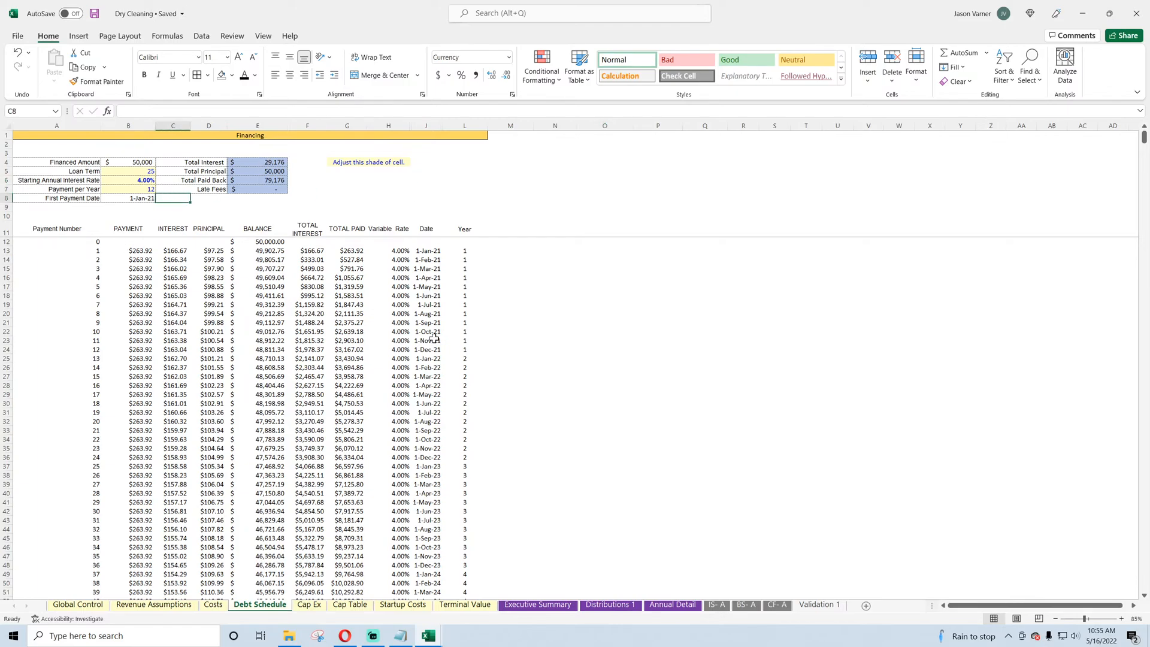
click(259, 136)
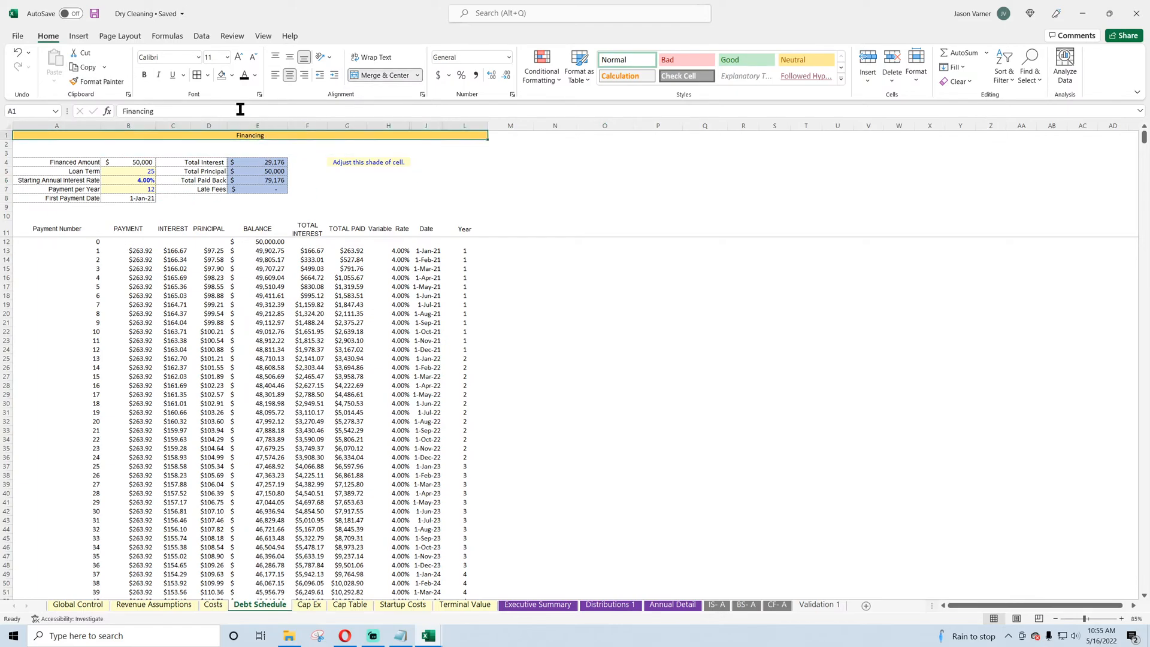
click(227, 57)
click(213, 144)
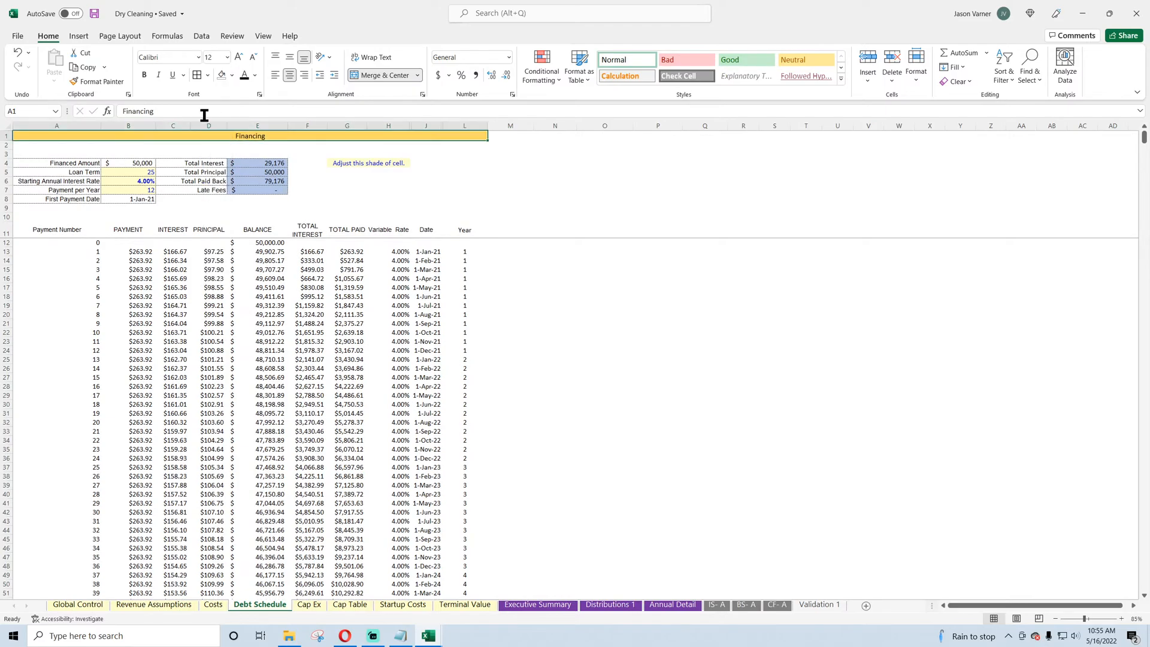
click(145, 75)
drag(7, 141, 7, 146)
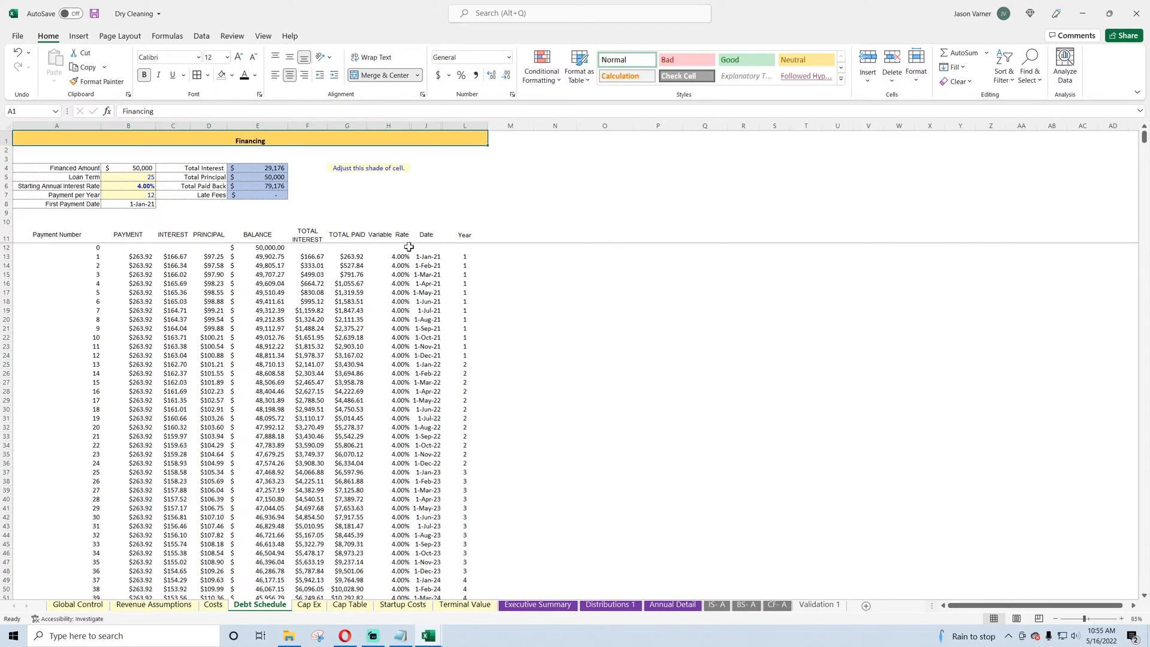
click(291, 58)
click(658, 310)
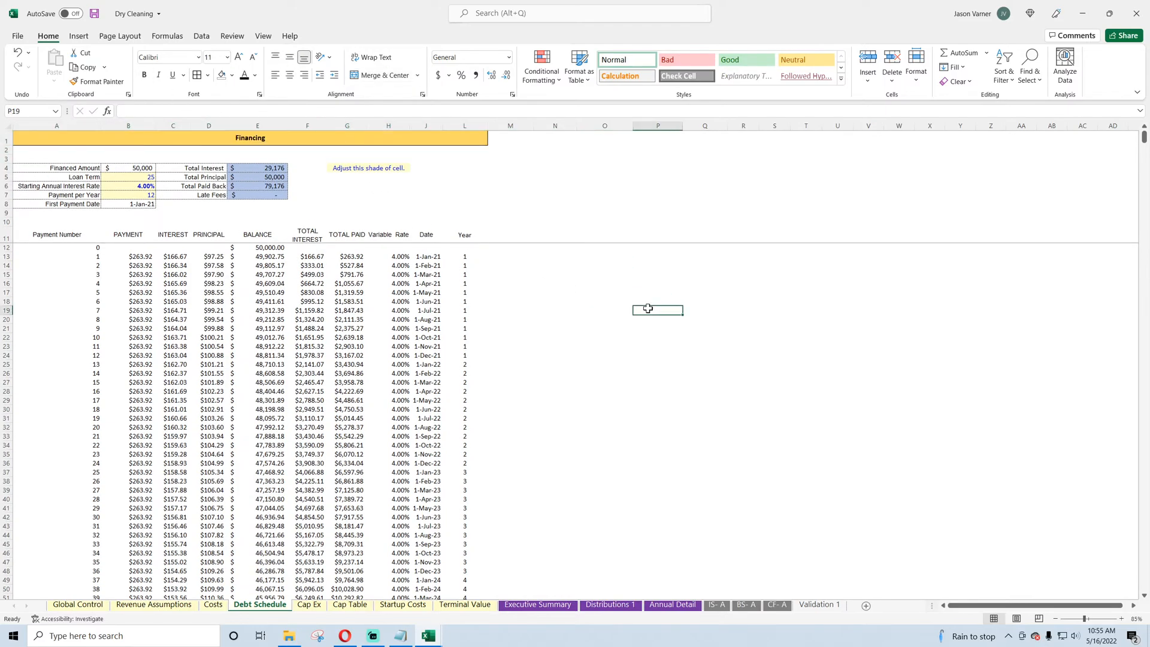
Step: Save the workbook and change the Financing title's fill to light gray
click(94, 13)
click(237, 142)
click(231, 74)
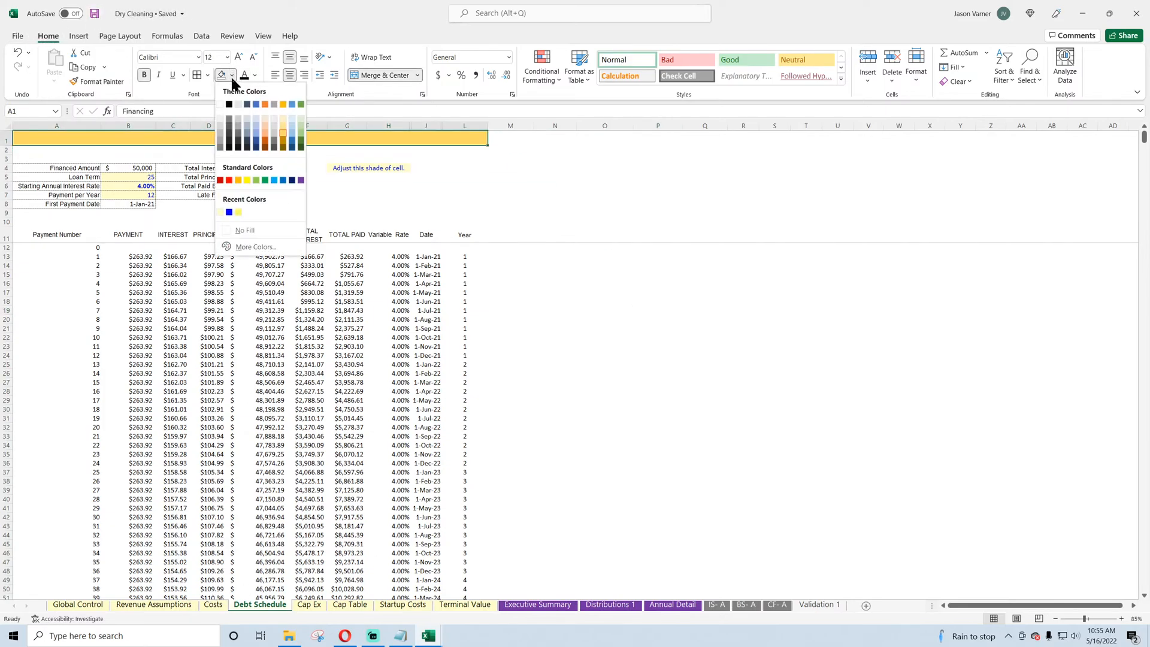
click(223, 112)
click(592, 324)
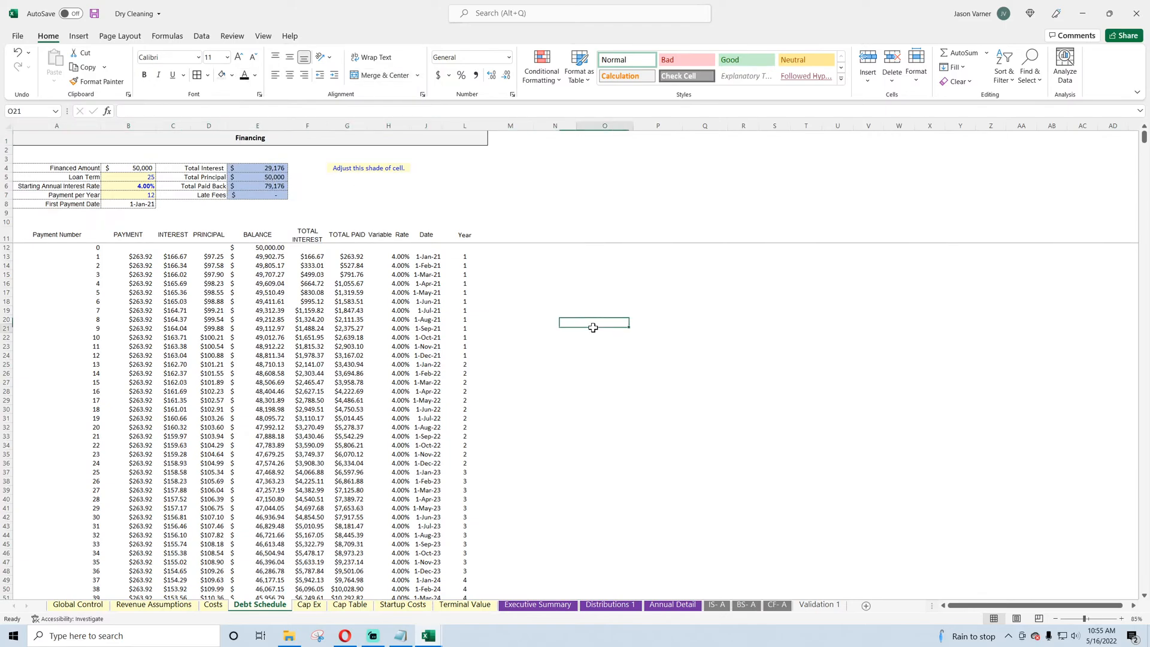
Step: Apply the same light gray fill to the title cells B1 on the Costs and Revenue Assumptions sheets
click(212, 604)
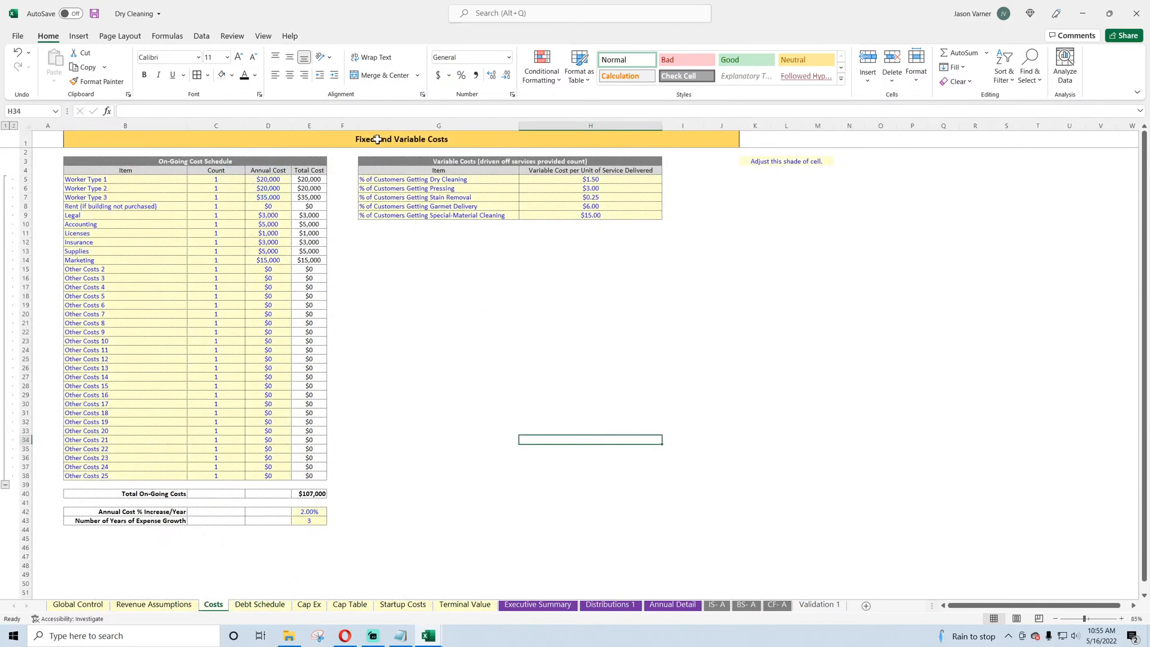
click(378, 140)
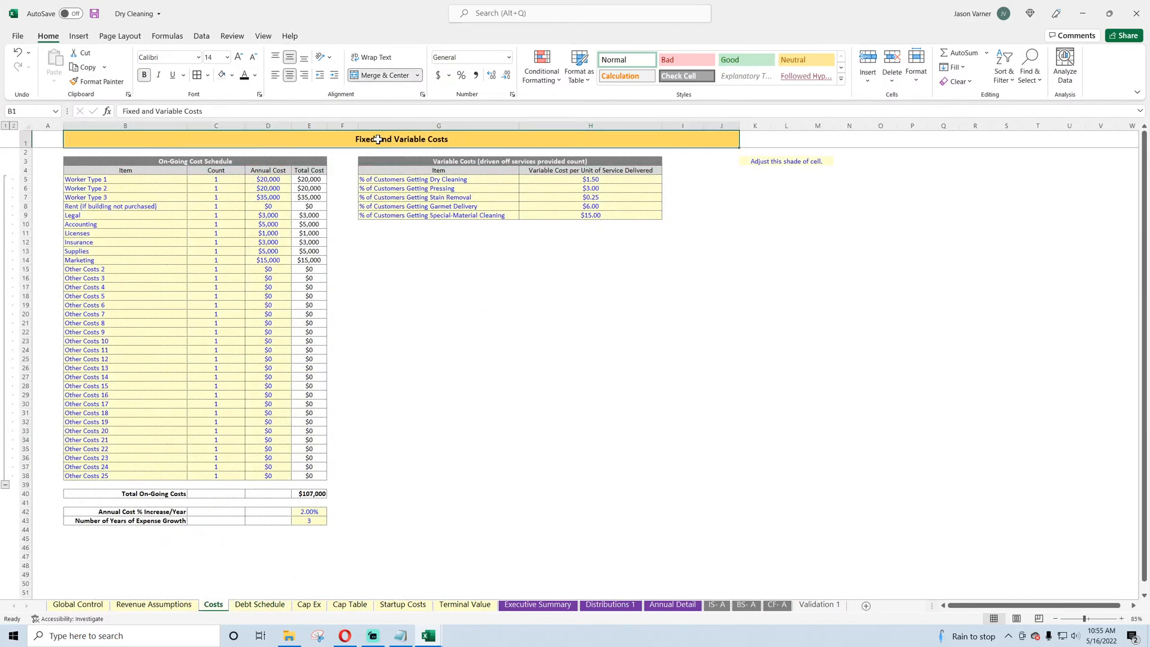
click(222, 75)
click(154, 604)
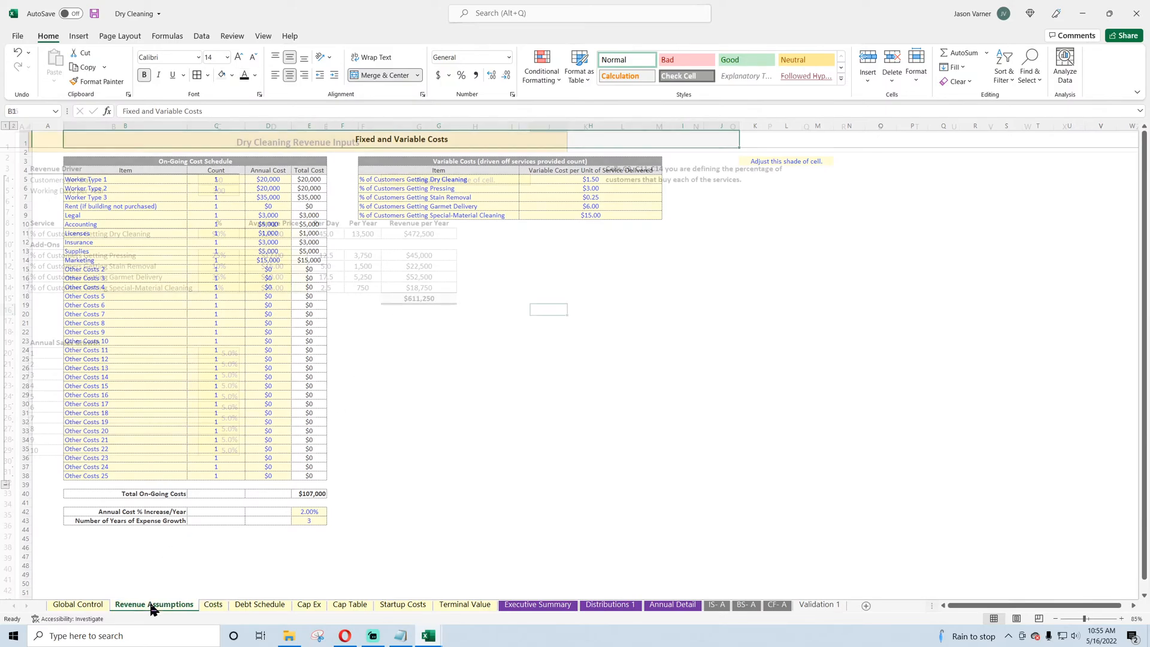
click(300, 144)
click(222, 75)
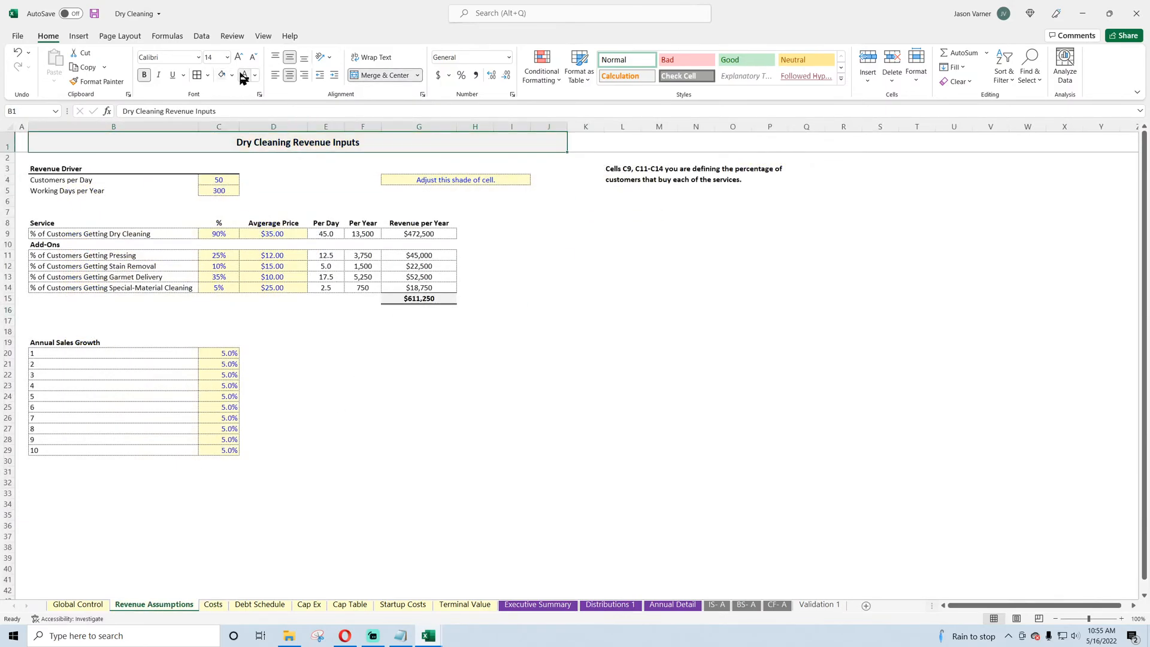
Step: Look through the input sheets from Global Control to Terminal Value to check their title formatting
click(66, 604)
click(143, 603)
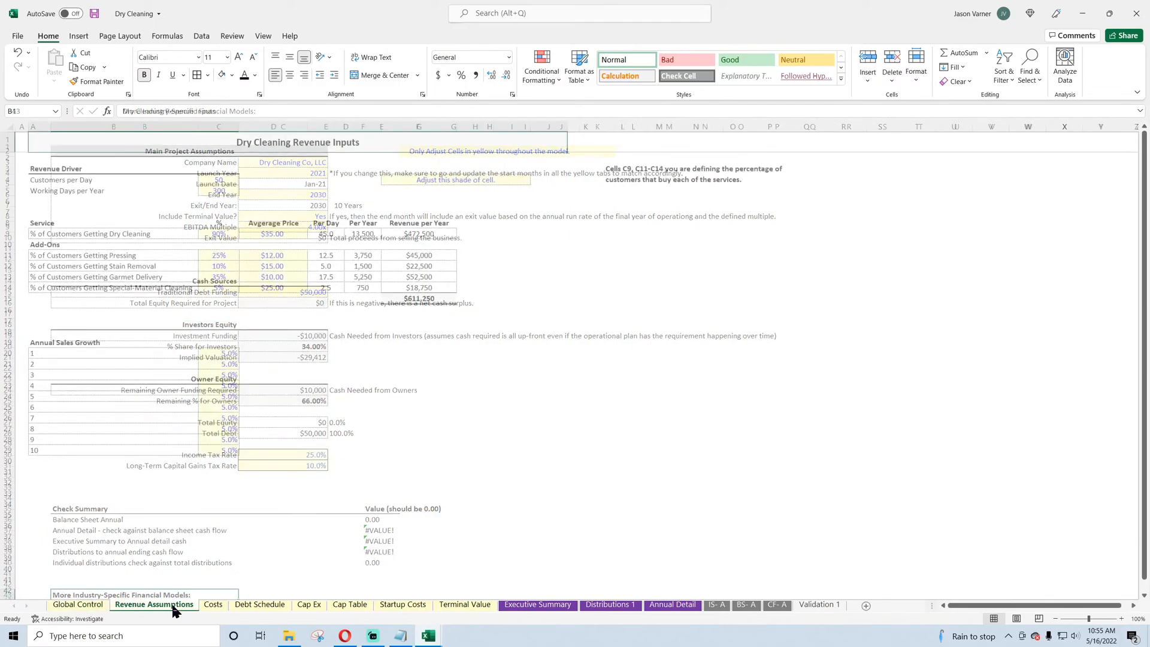
click(212, 604)
click(243, 606)
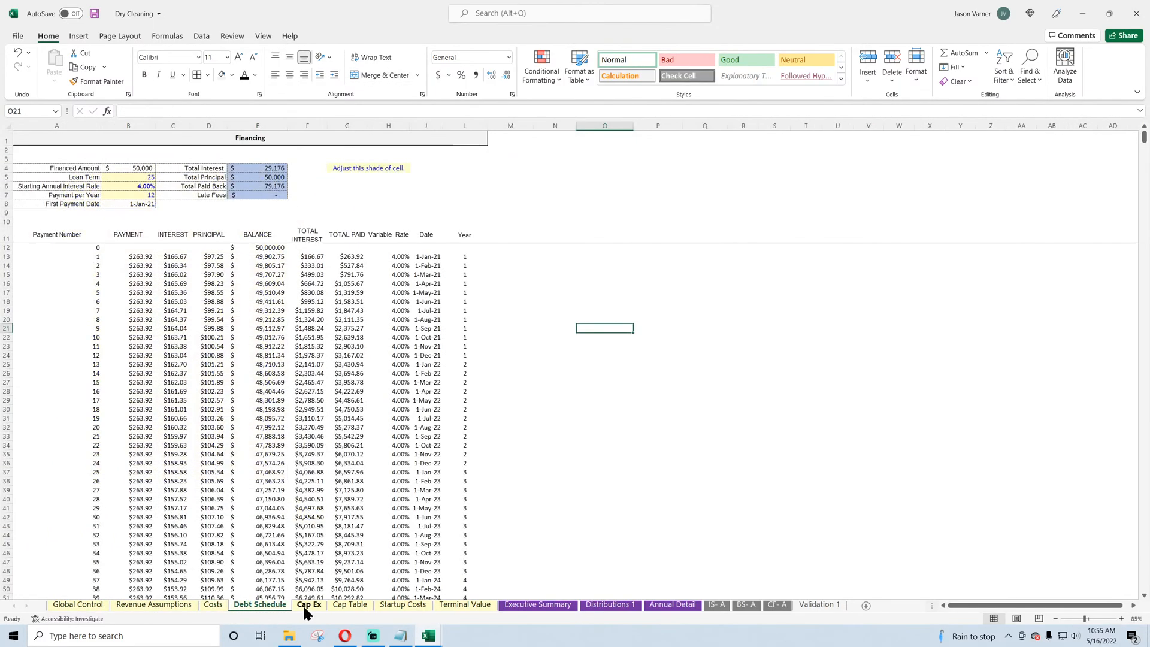
click(305, 605)
click(362, 606)
click(399, 606)
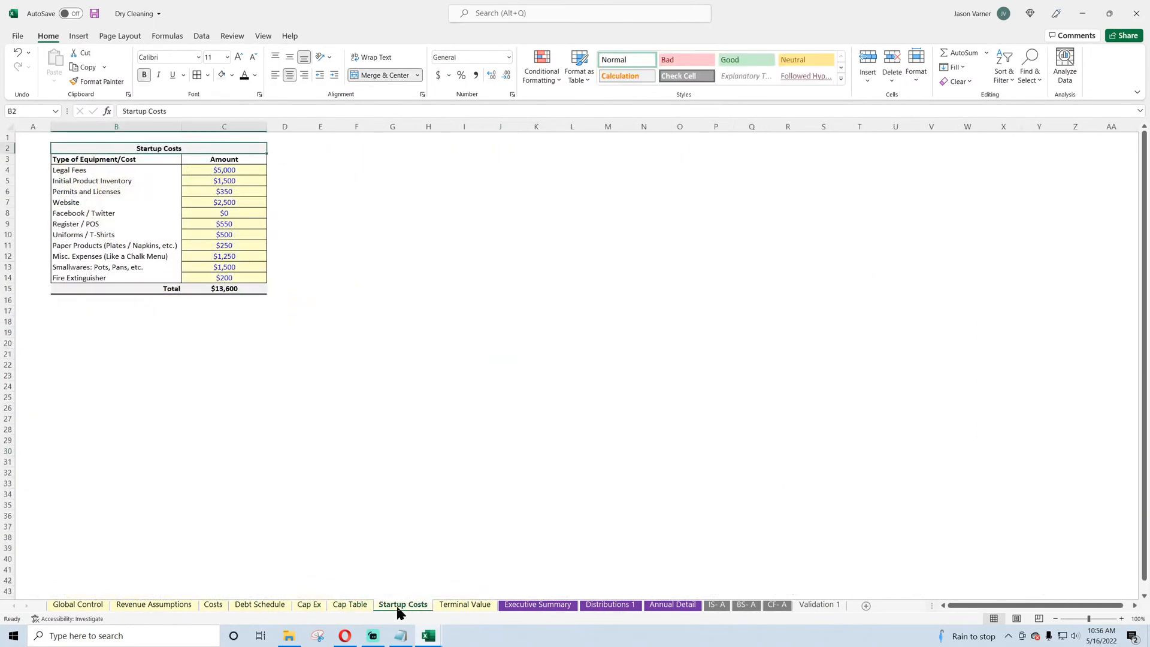
click(455, 605)
Step: Review the variable costs per unit on the Costs sheet and the inputs on the sheets through Cap Table
click(213, 603)
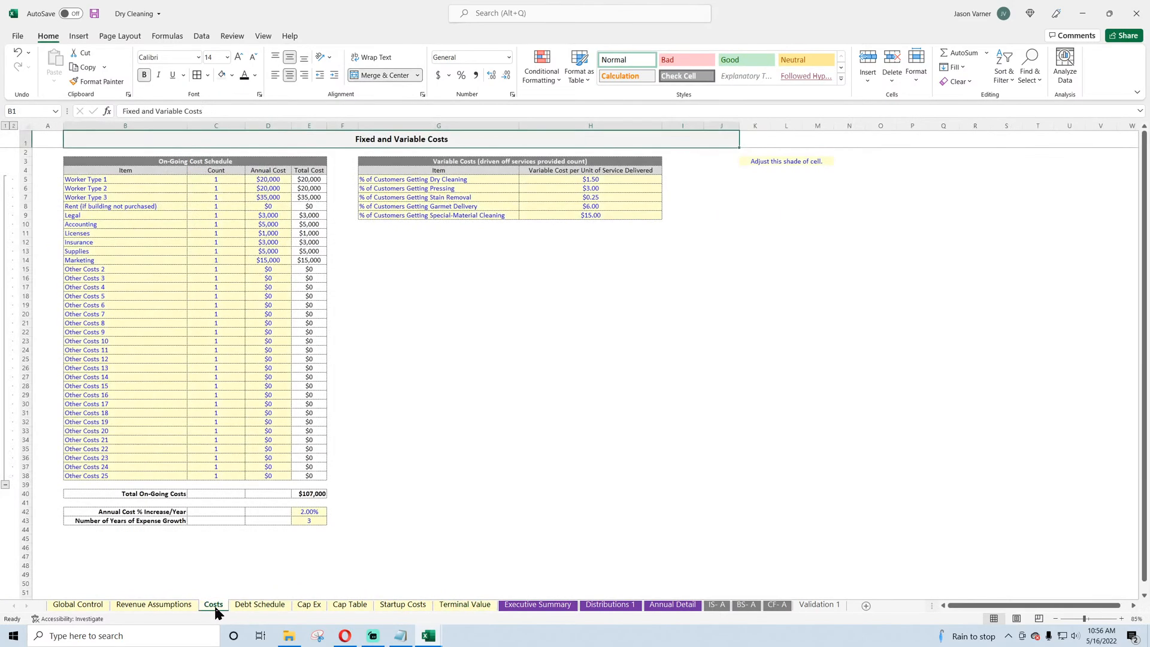
click(559, 314)
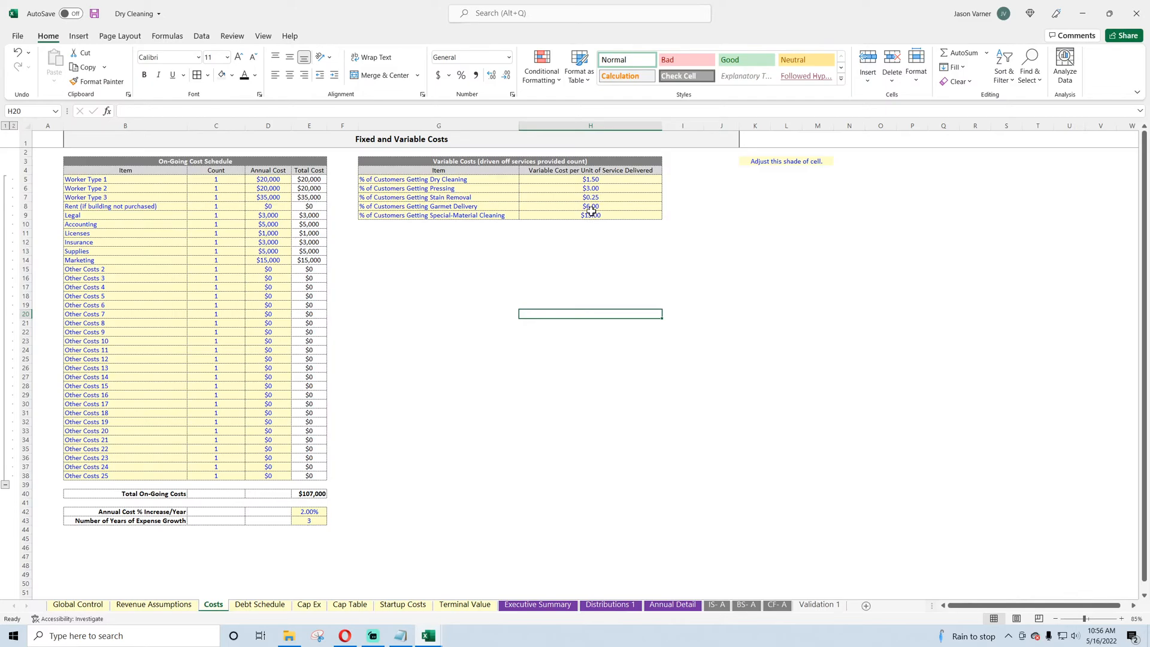
click(348, 637)
click(348, 637)
click(583, 177)
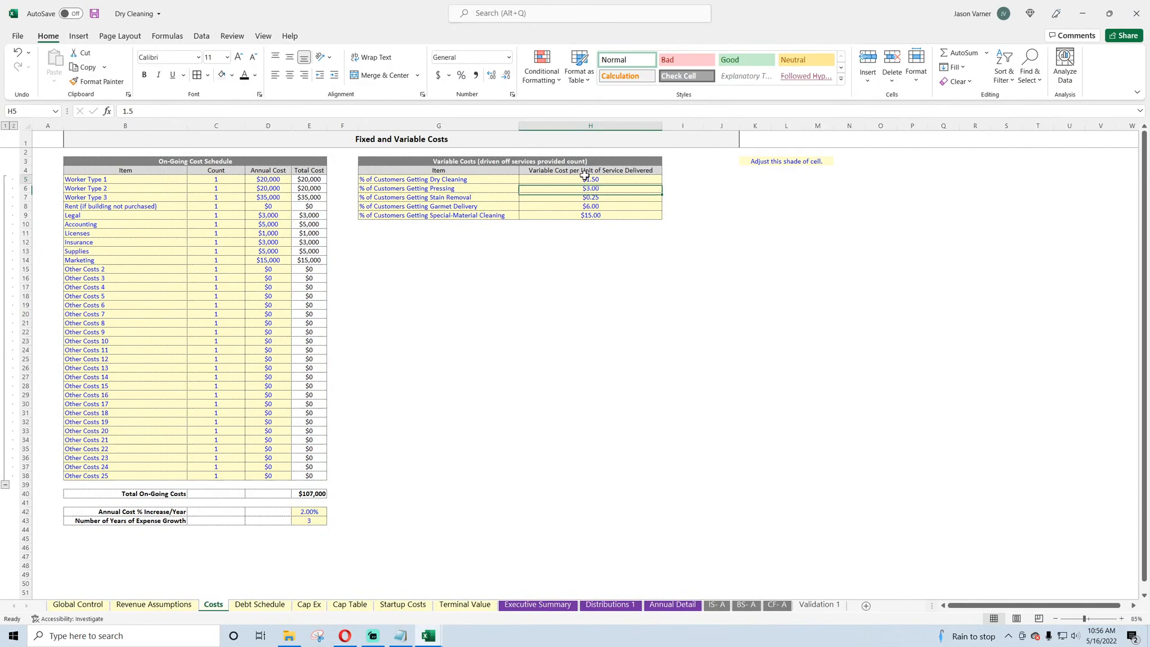
click(77, 605)
click(130, 606)
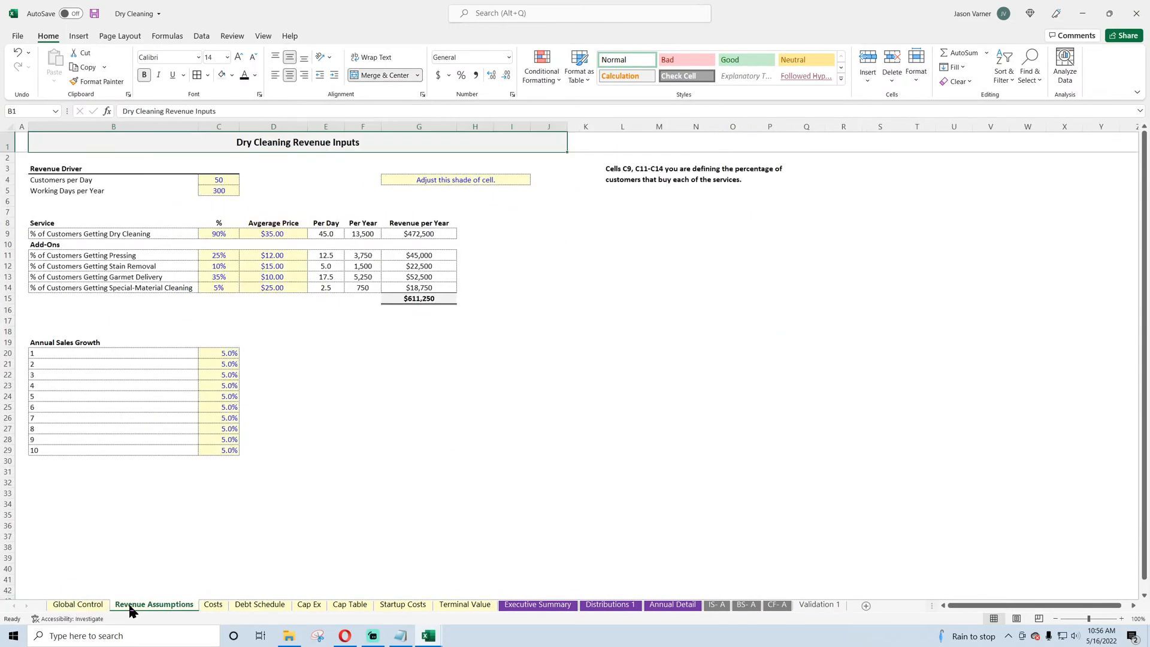
click(205, 603)
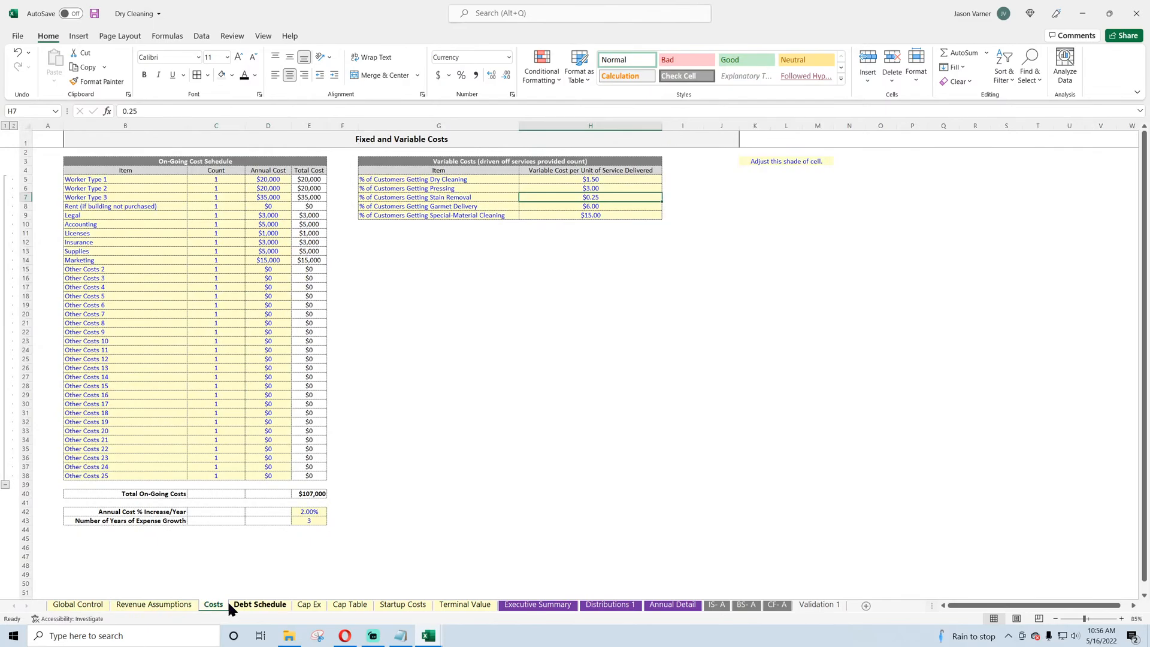
click(259, 606)
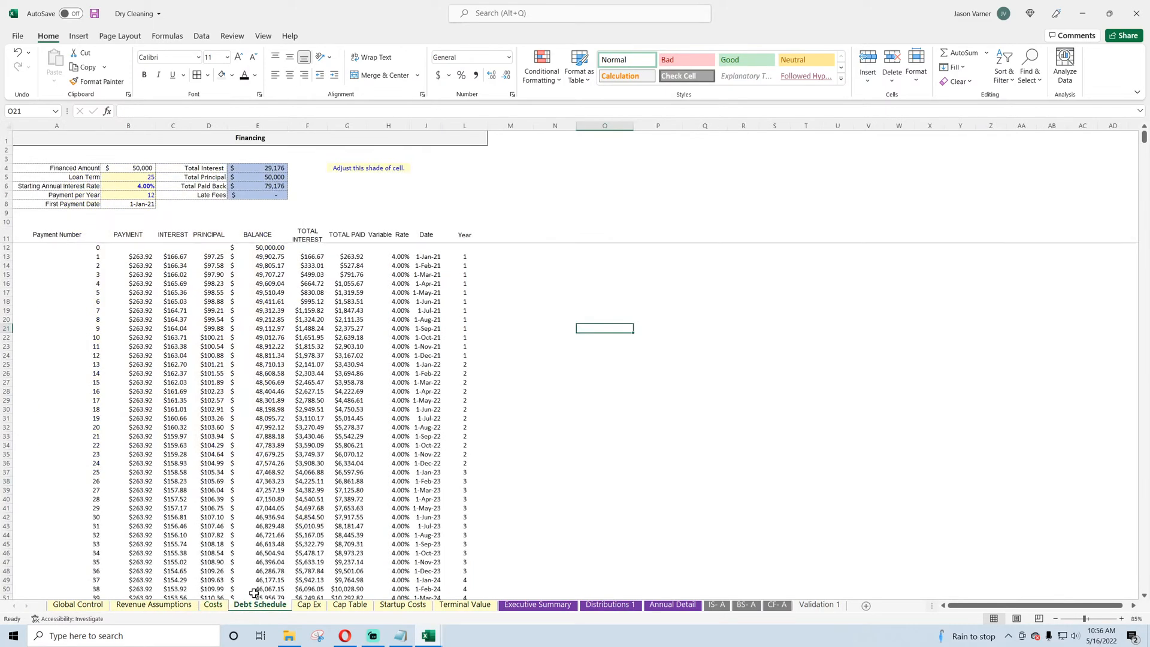
click(307, 606)
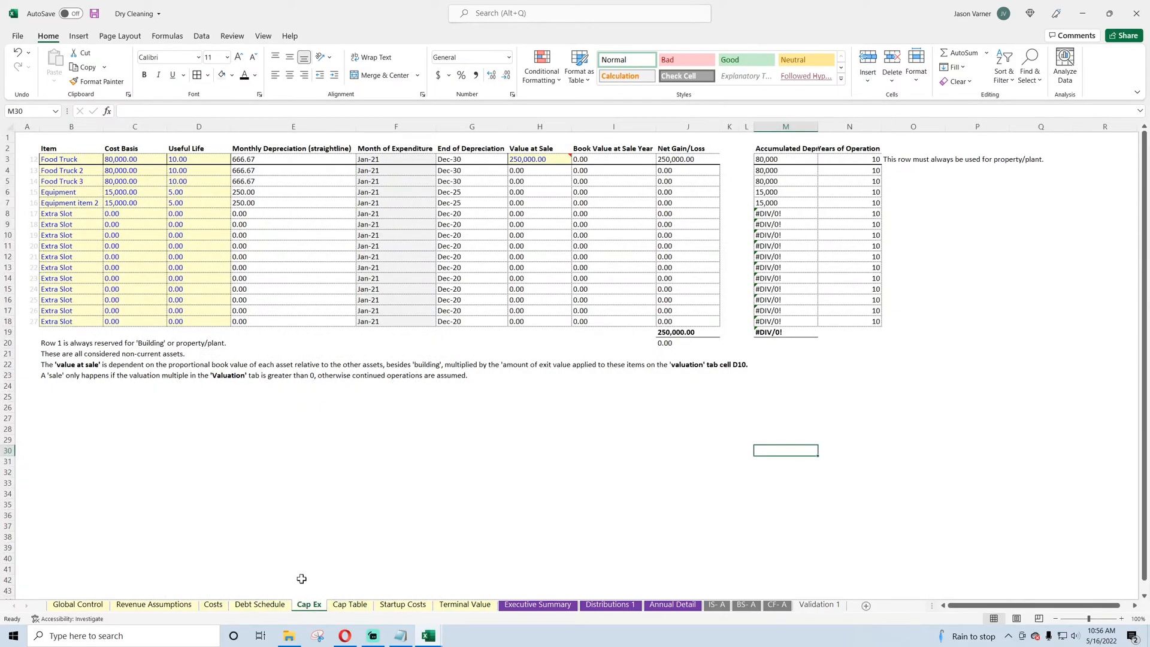
click(349, 604)
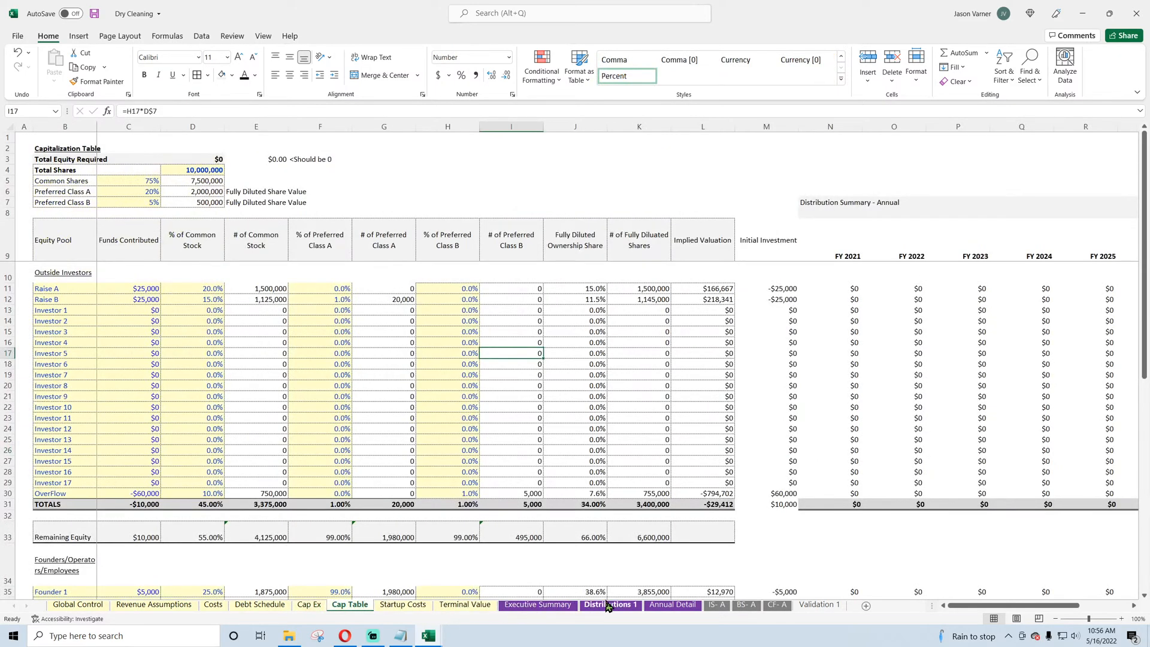
Step: On the Annual Detail sheet, insert 18 blank rows above the Revenue row, starting at row 6
click(674, 606)
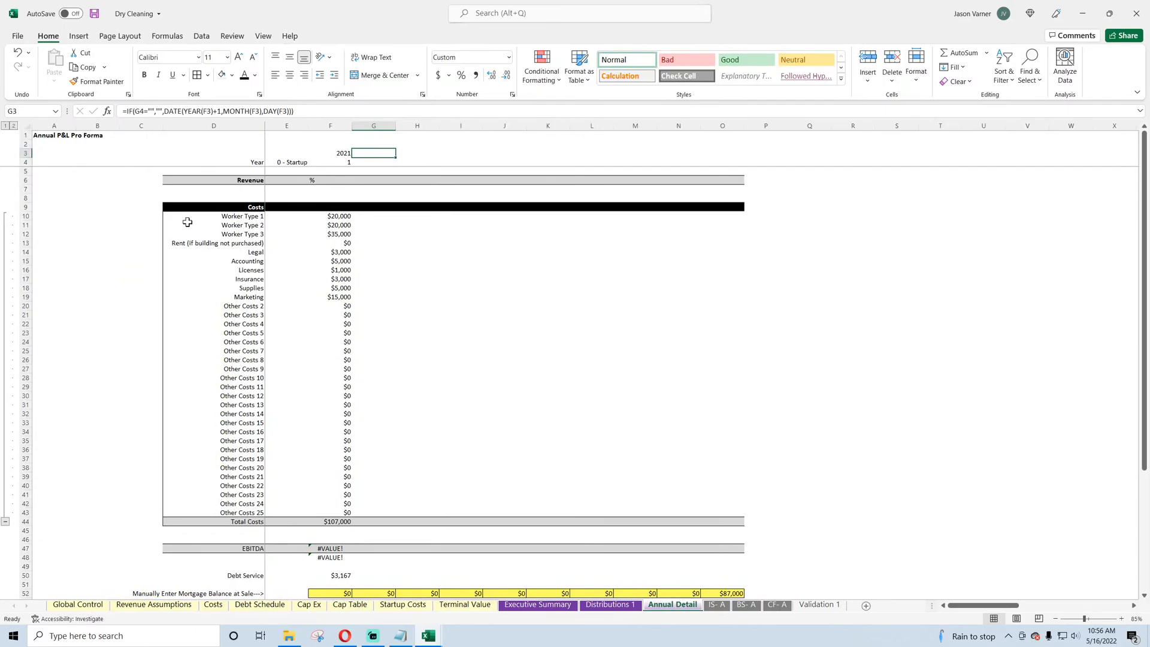
drag(25, 180, 25, 288)
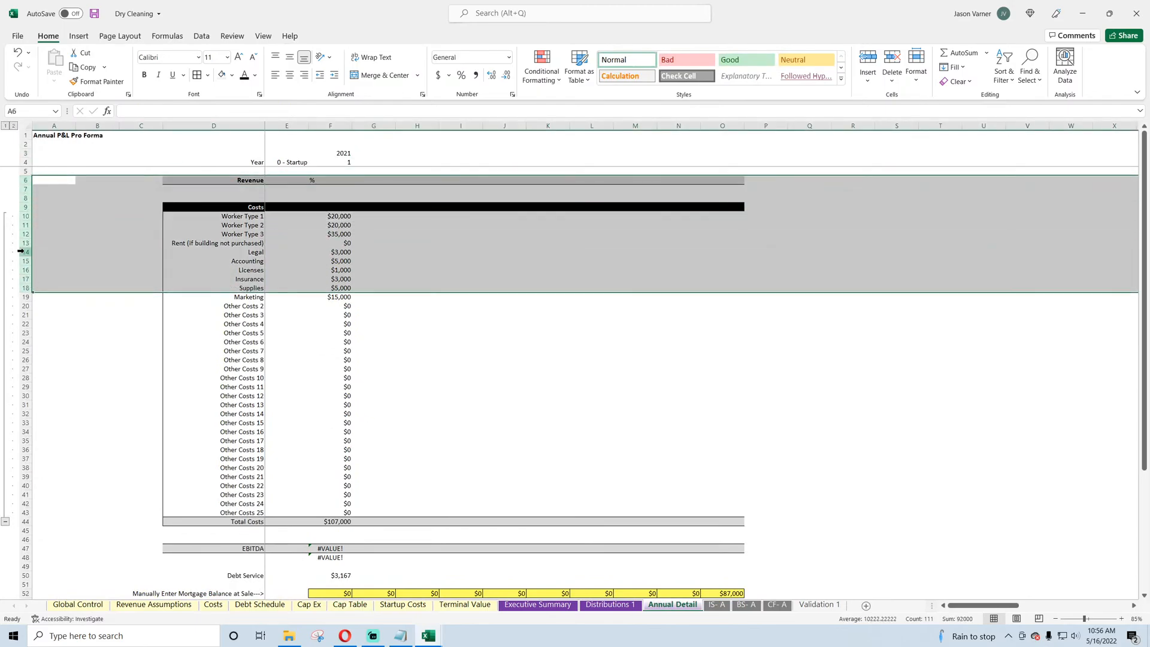
drag(21, 179, 19, 251)
right_click(24, 225)
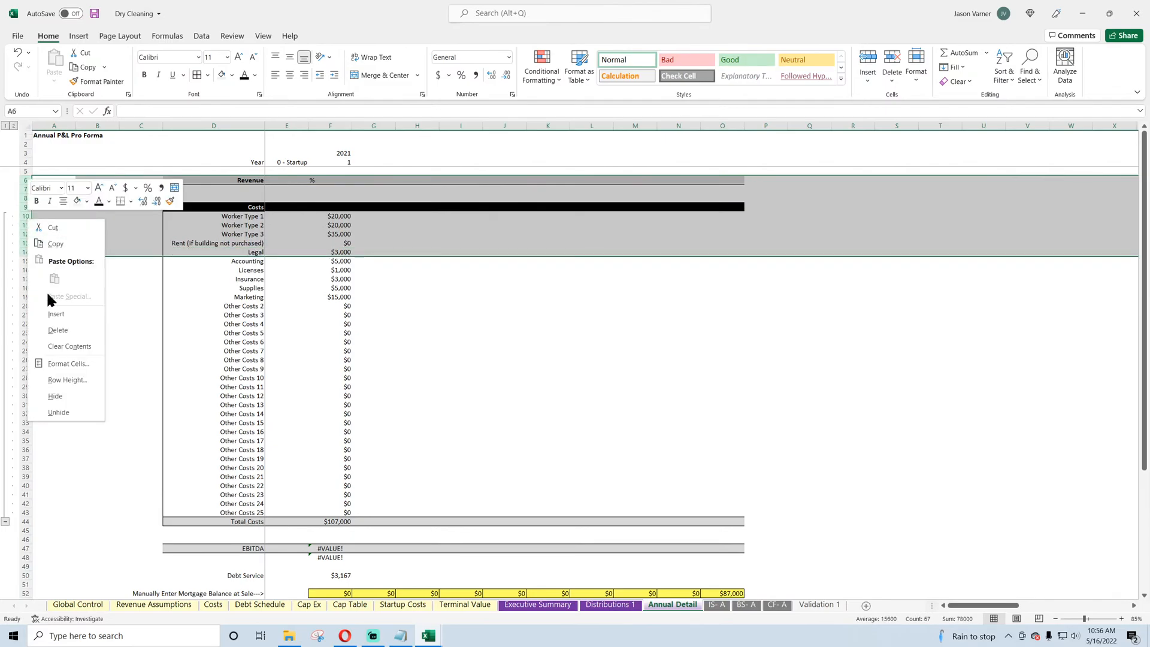
click(52, 300)
right_click(26, 192)
click(52, 266)
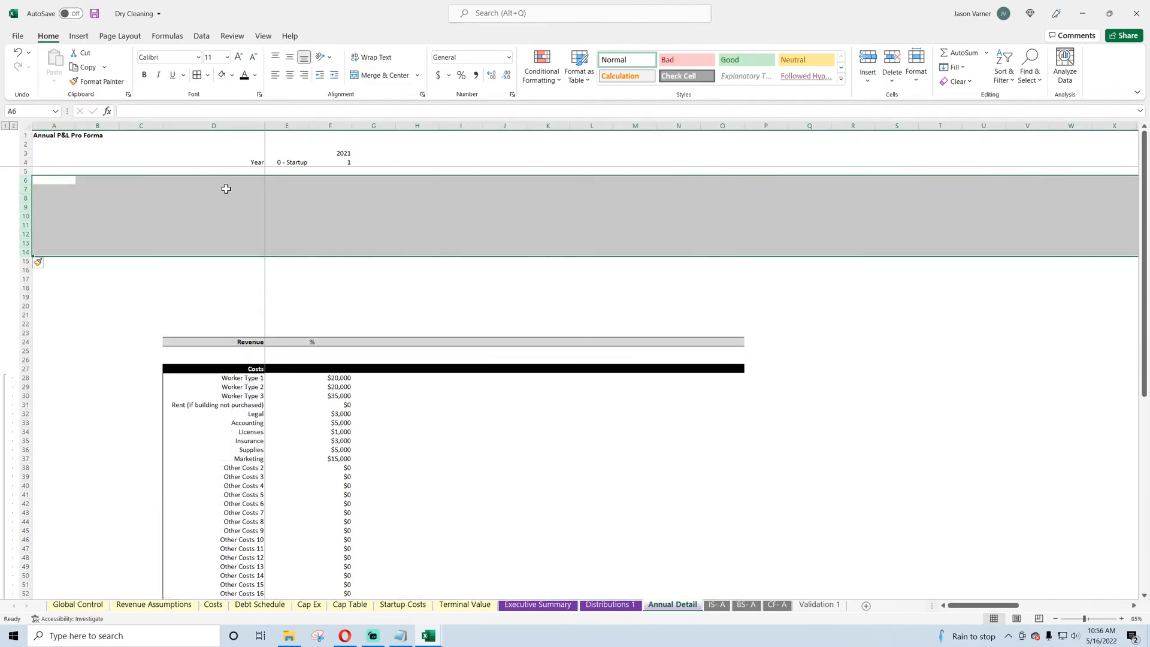
Step: Enter the heading Services Provided in D6 and link D7 to the dry cleaning label in Revenue Assumptions B9
click(227, 178)
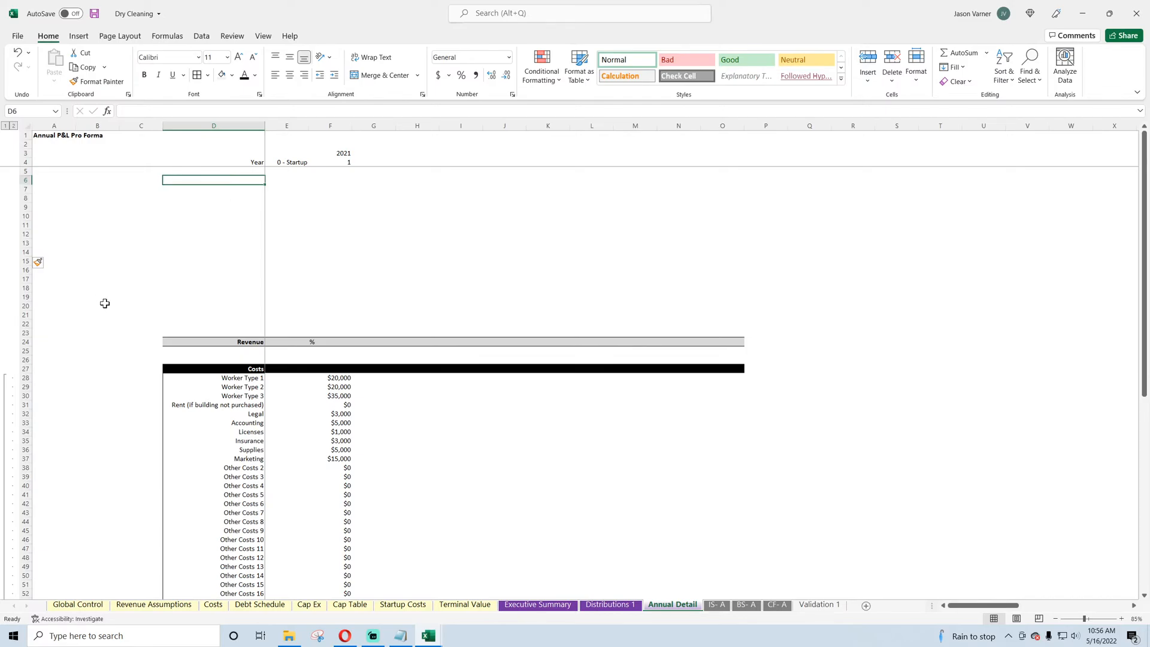
text(Services Provided)
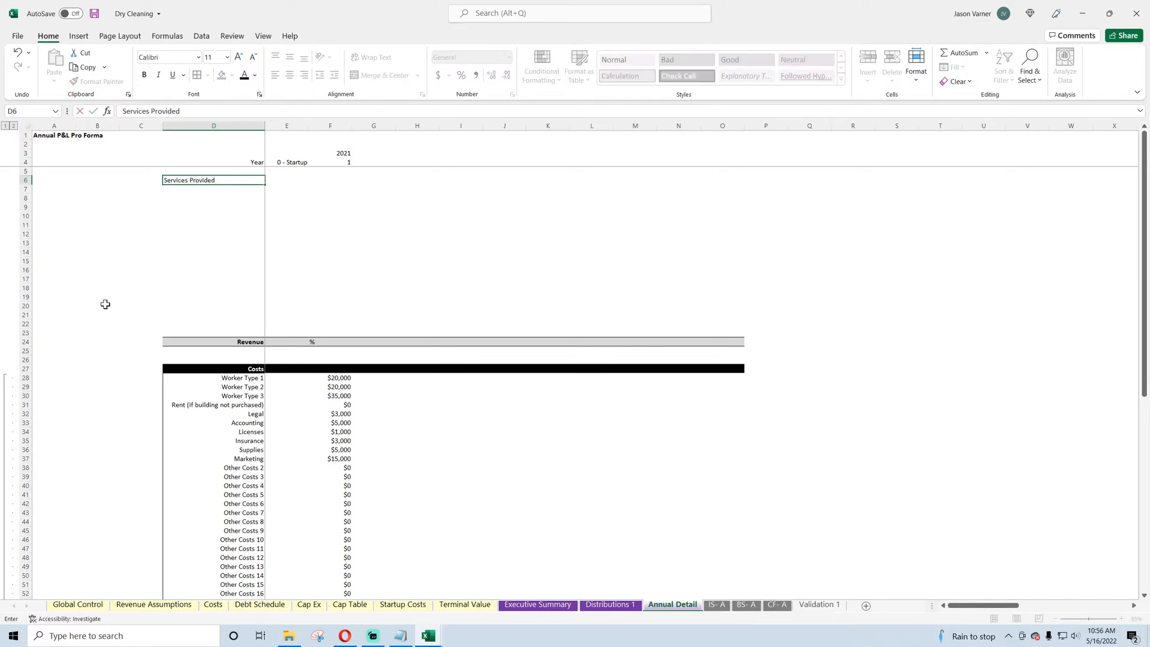
key(Return)
text(=)
click(154, 605)
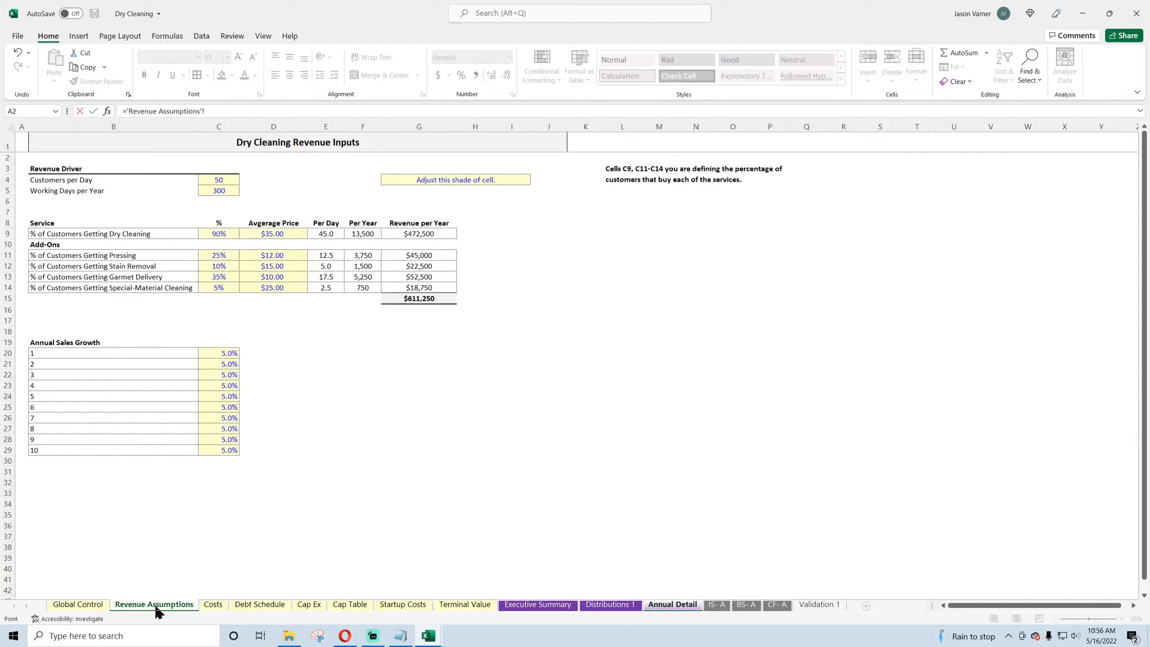
click(115, 234)
key(Return)
Step: Link D8 to the pressing label with ='Revenue Assumptions'!B11 and fill the formula down to D16
text(=)
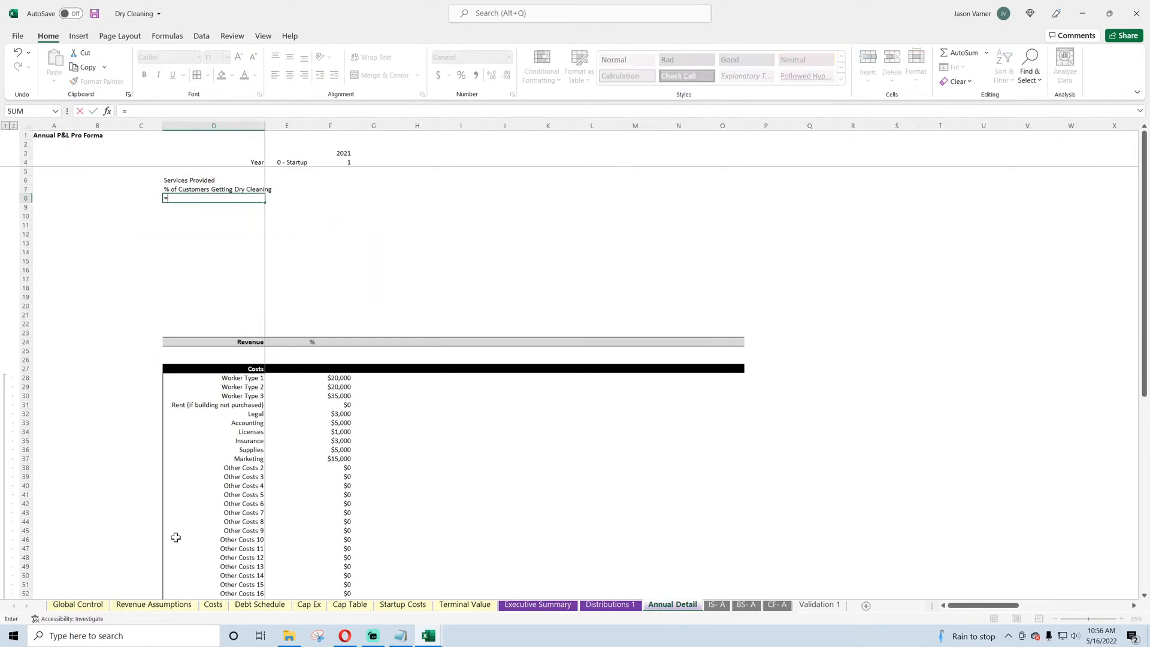
click(141, 604)
click(101, 257)
key(Return)
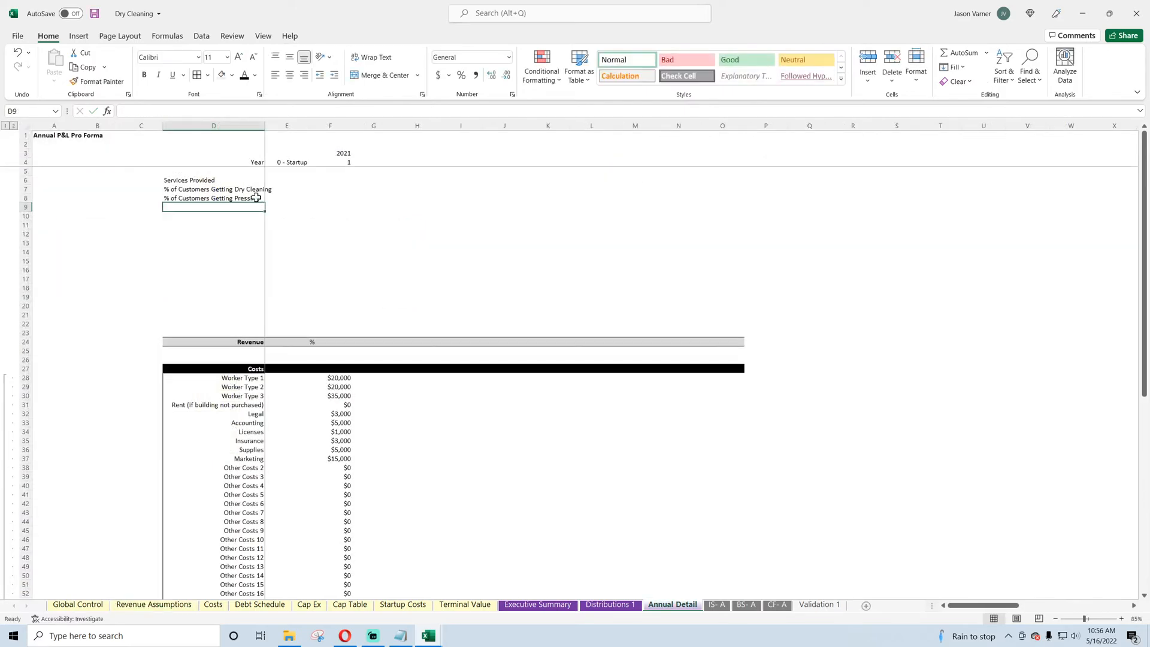
click(247, 197)
drag(263, 201, 260, 272)
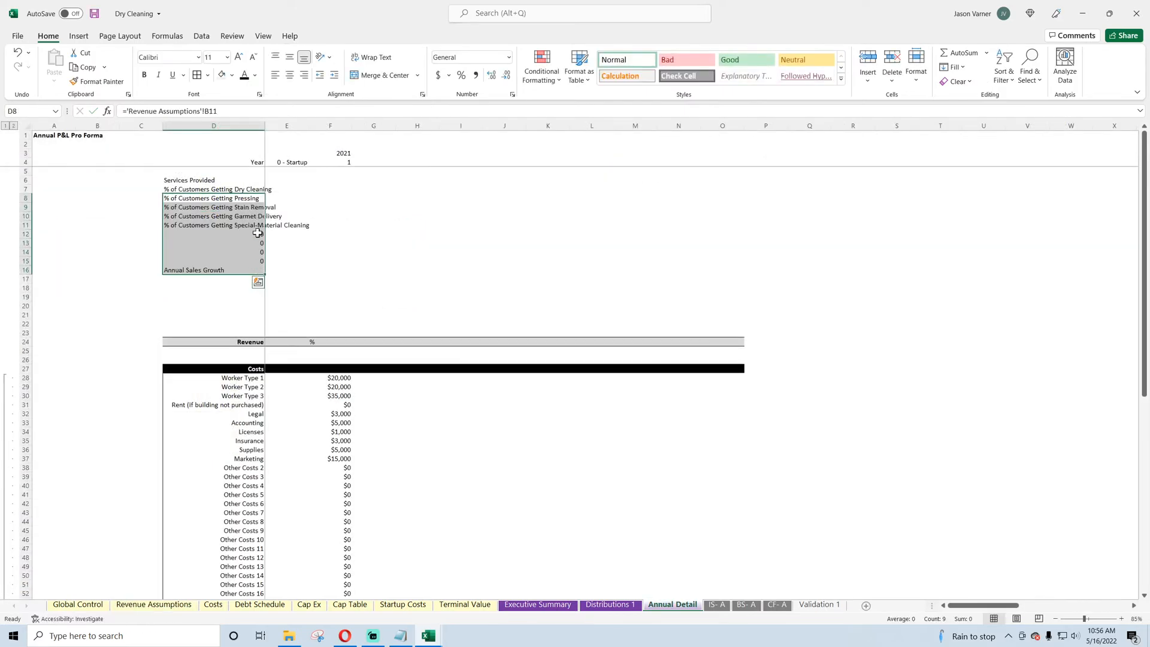
Step: Clear the surplus label formulas in D12 to D16 below the Special-Material Cleaning label
click(253, 233)
key(Down)
key(Down)
key(Delete)
key(Down)
key(Delete)
key(Down)
key(Delete)
key(Down)
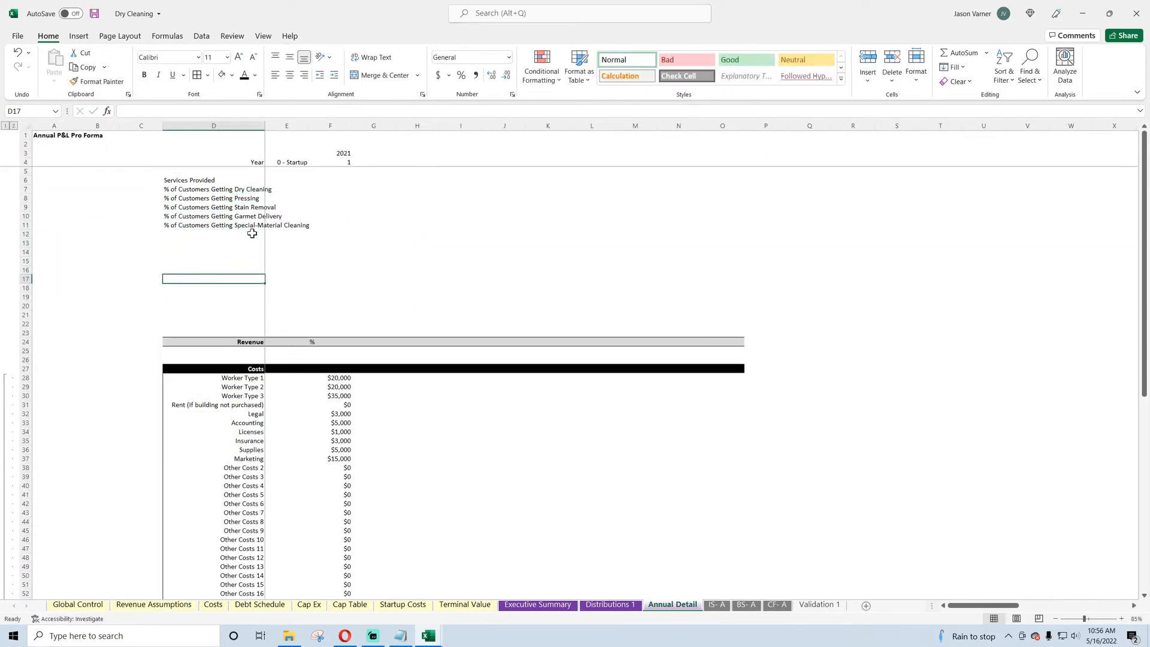
Step: Widen column D of the Annual Detail sheet so the full service labels fit
drag(266, 125, 326, 126)
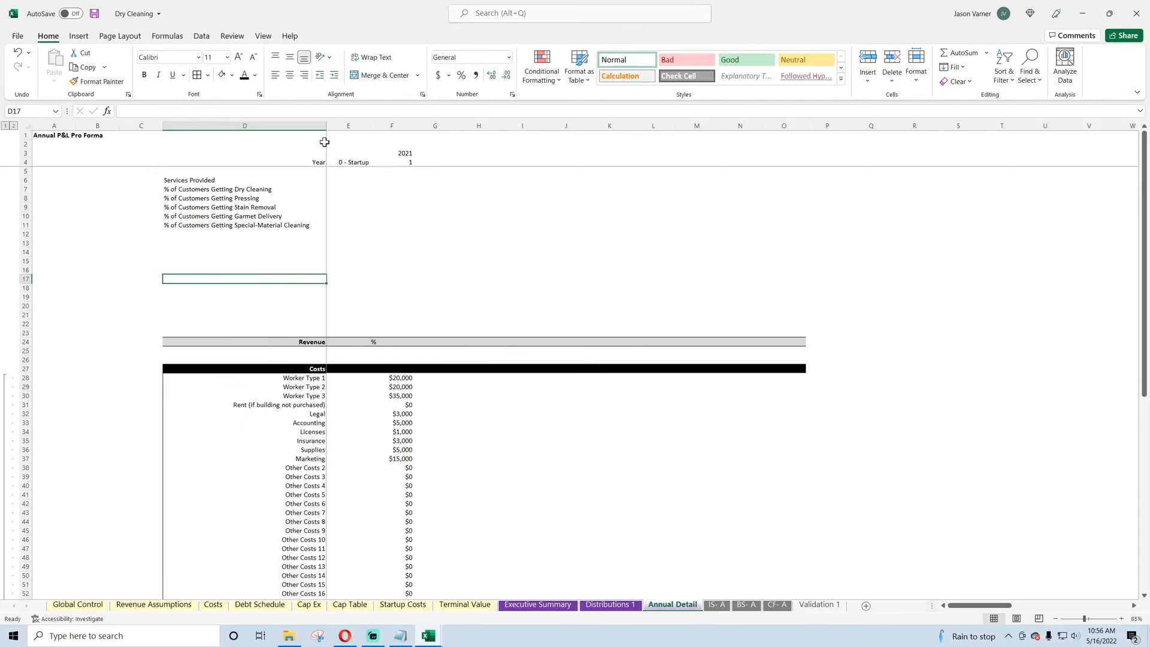
click(367, 163)
click(403, 161)
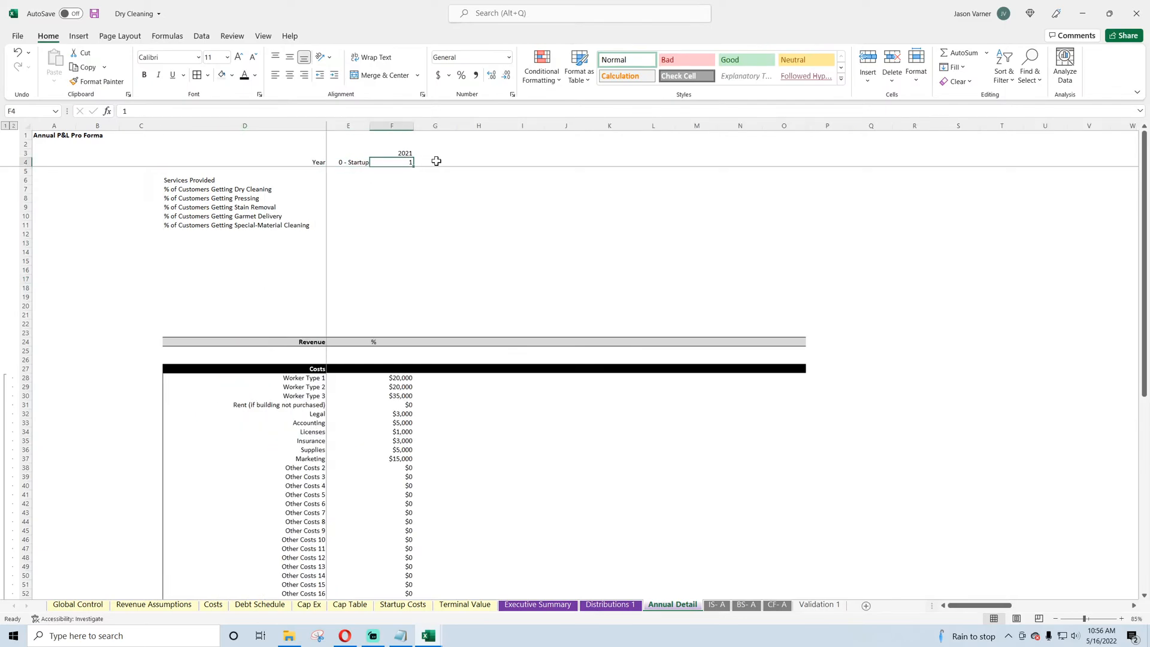
Step: Enter =F4+1 in G4 and fill the year numbering across row 4 to column O
click(436, 160)
text(=)
click(400, 162)
text(+1)
key(Return)
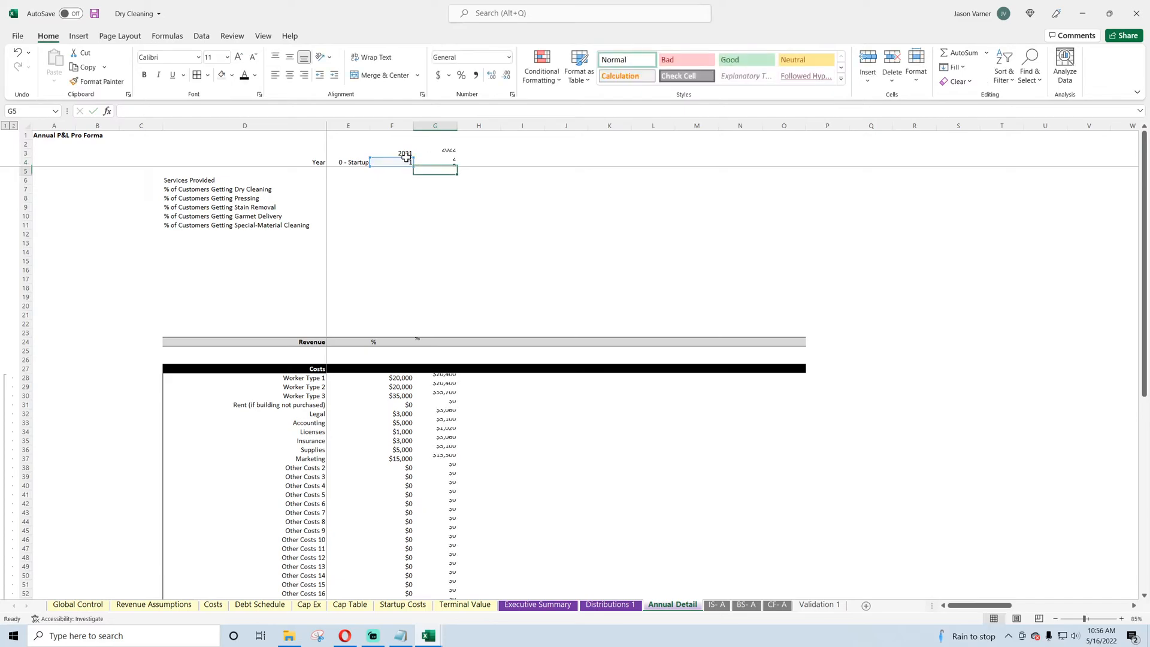
click(437, 161)
drag(457, 167, 807, 168)
Step: Check the year heading formulas in F3 and G3 and fill the F3 link across row 3 to column O
click(407, 154)
click(431, 155)
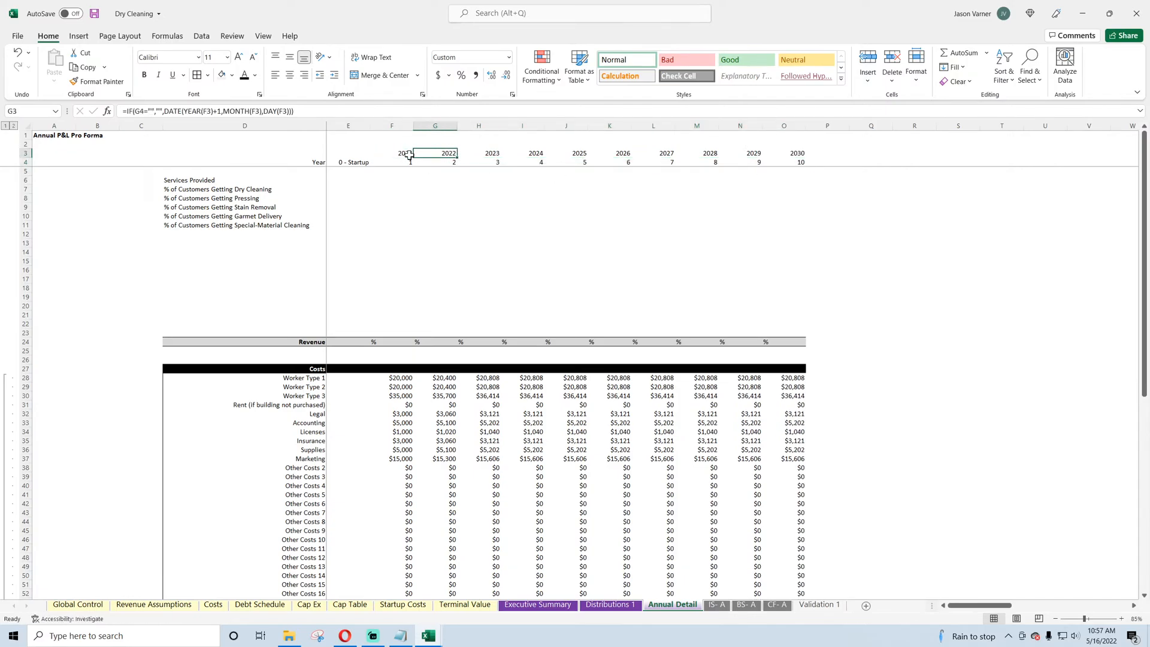
click(409, 154)
click(436, 153)
click(406, 155)
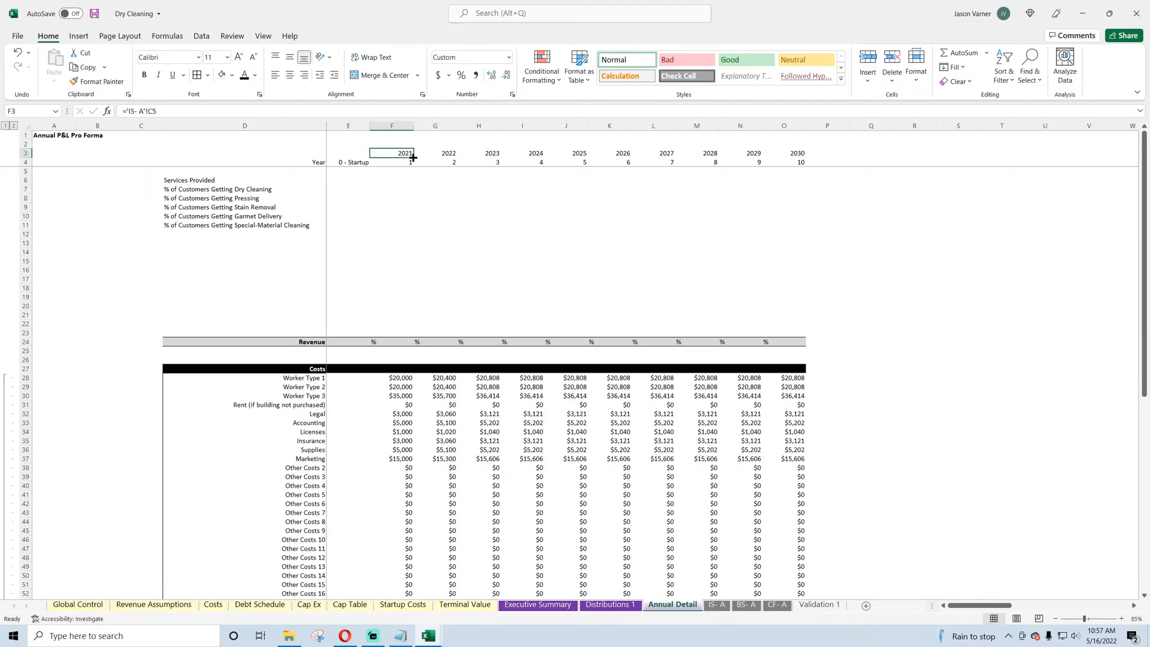
drag(413, 158, 803, 165)
click(355, 162)
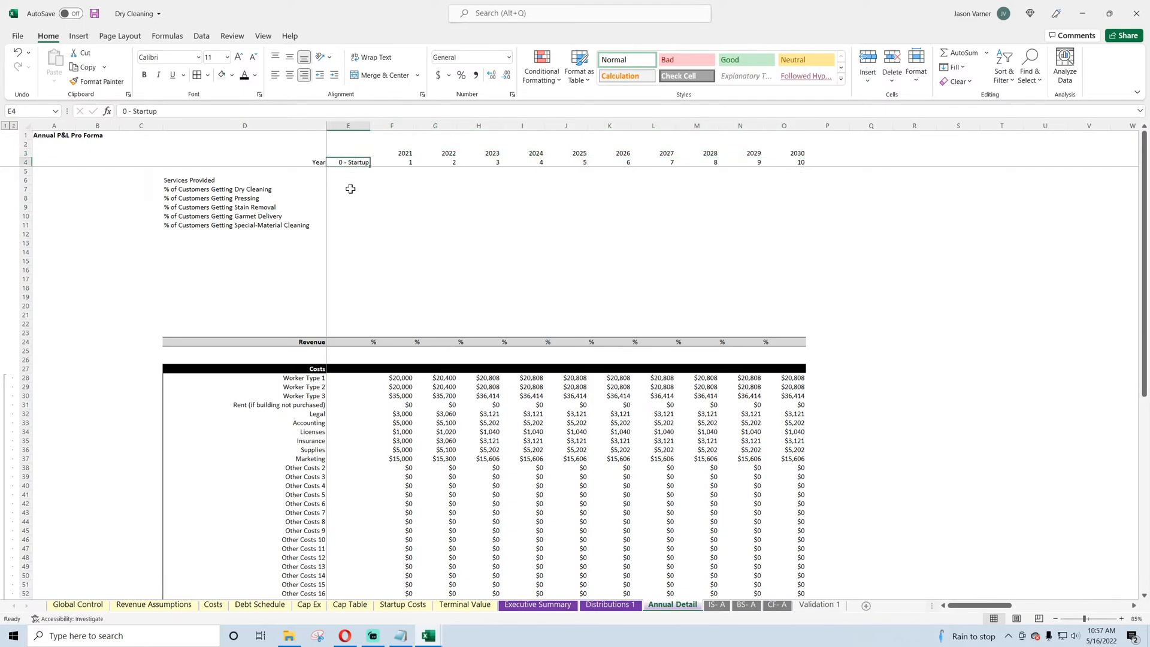
Step: Make the Services Provided heading in D6 bold and underlined
drag(212, 180, 208, 223)
click(212, 181)
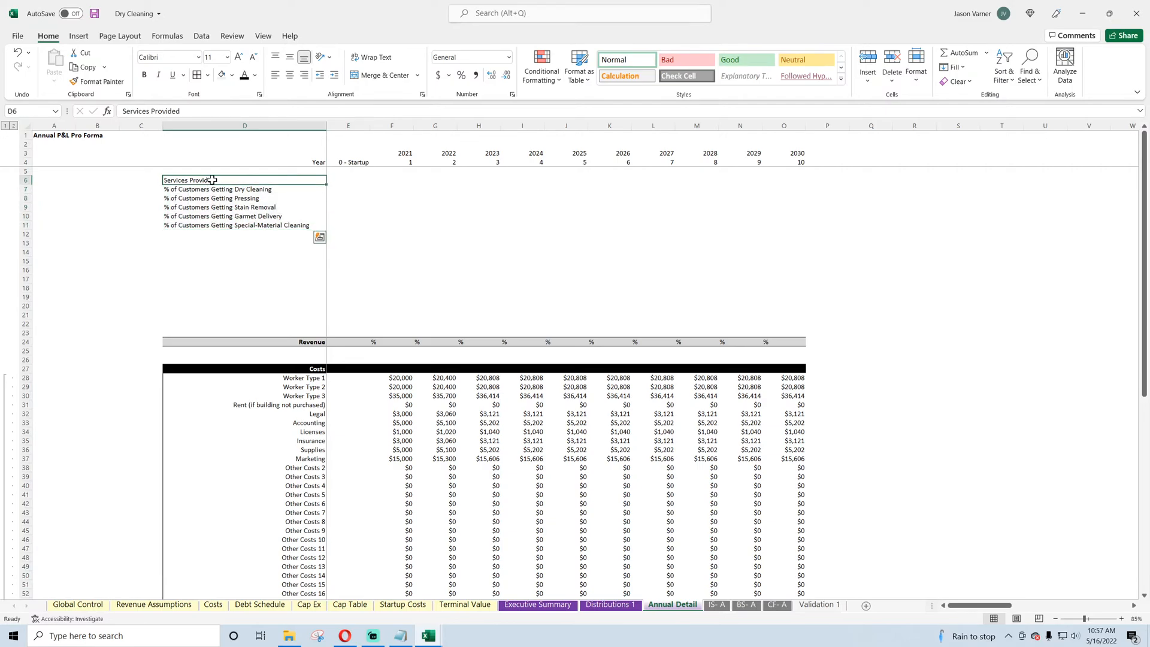
click(145, 75)
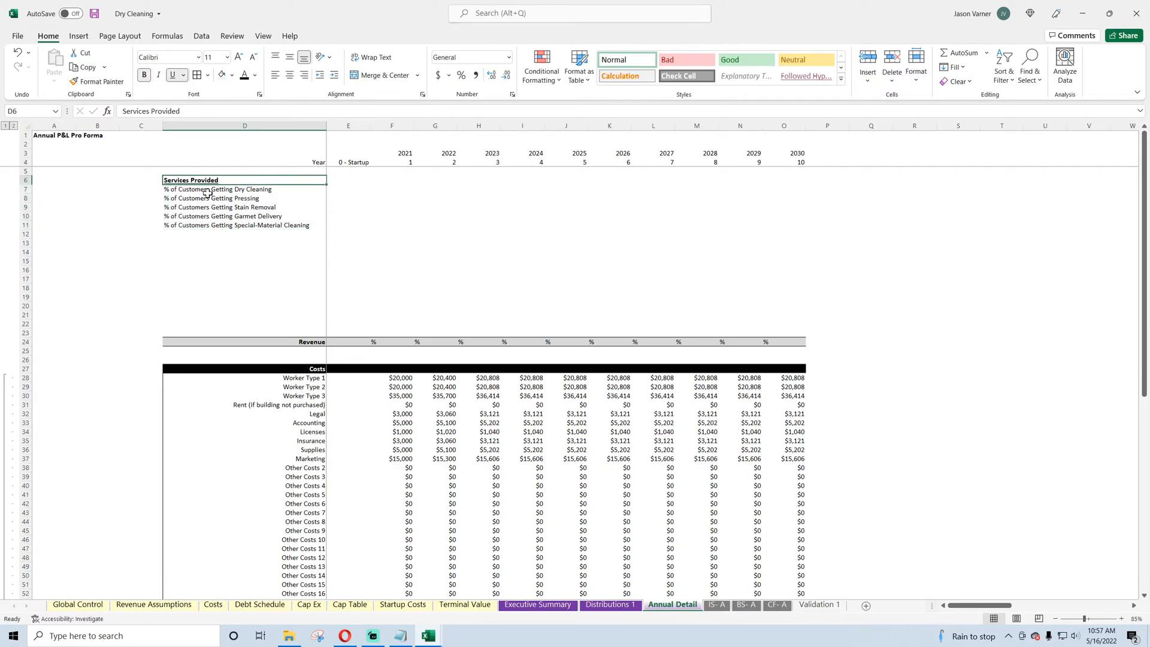
Step: Link the year 1 dry cleaning cell F7 to the revenue per year in Revenue Assumptions G9
drag(208, 189, 382, 190)
click(384, 190)
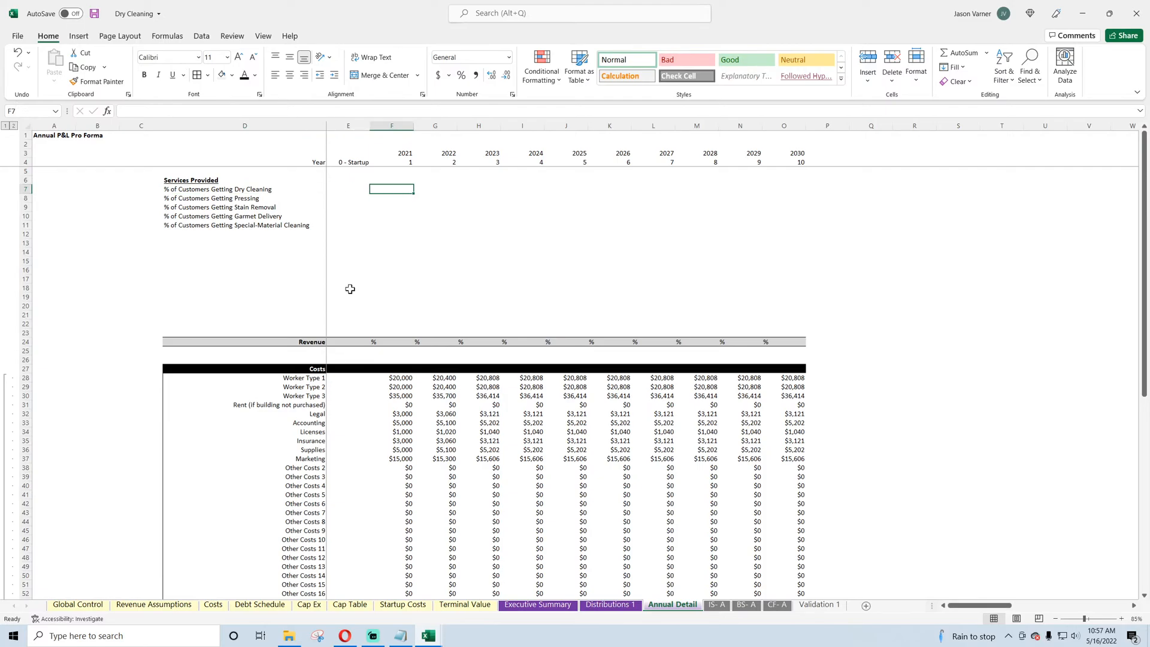
text(=)
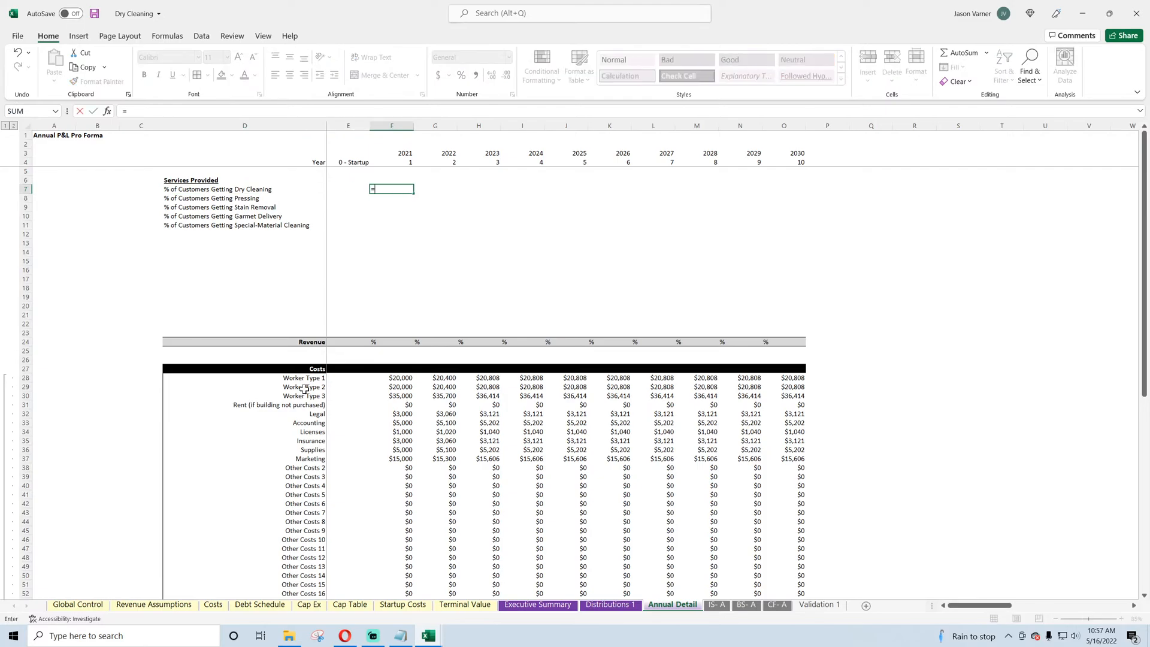
click(166, 606)
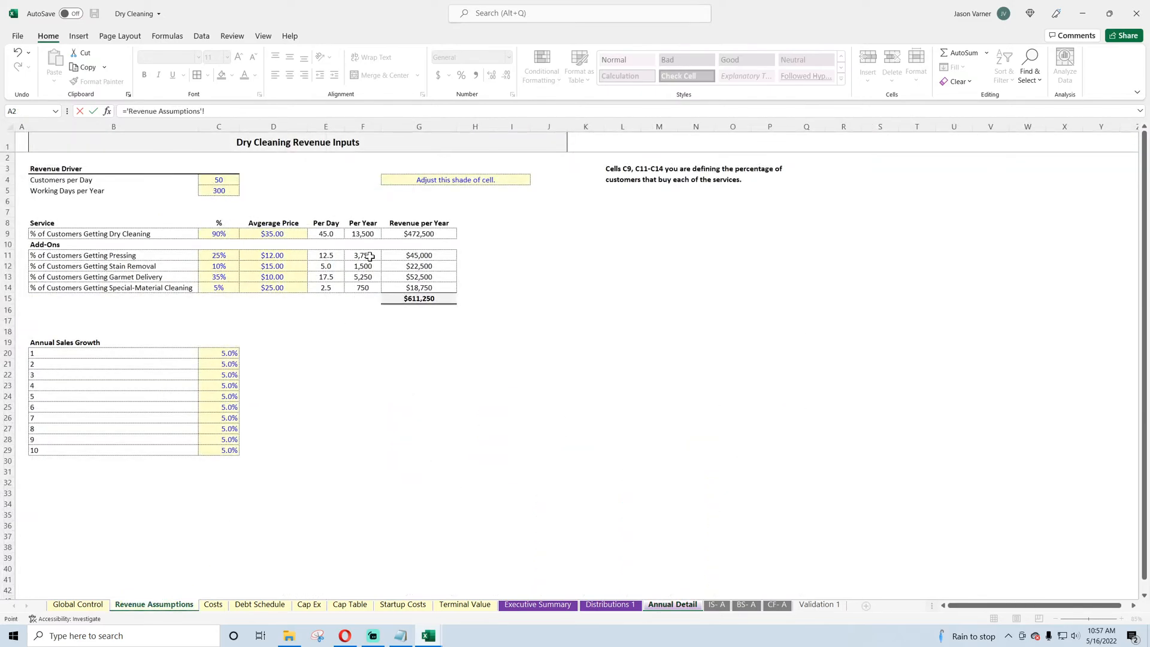
click(429, 235)
key(Return)
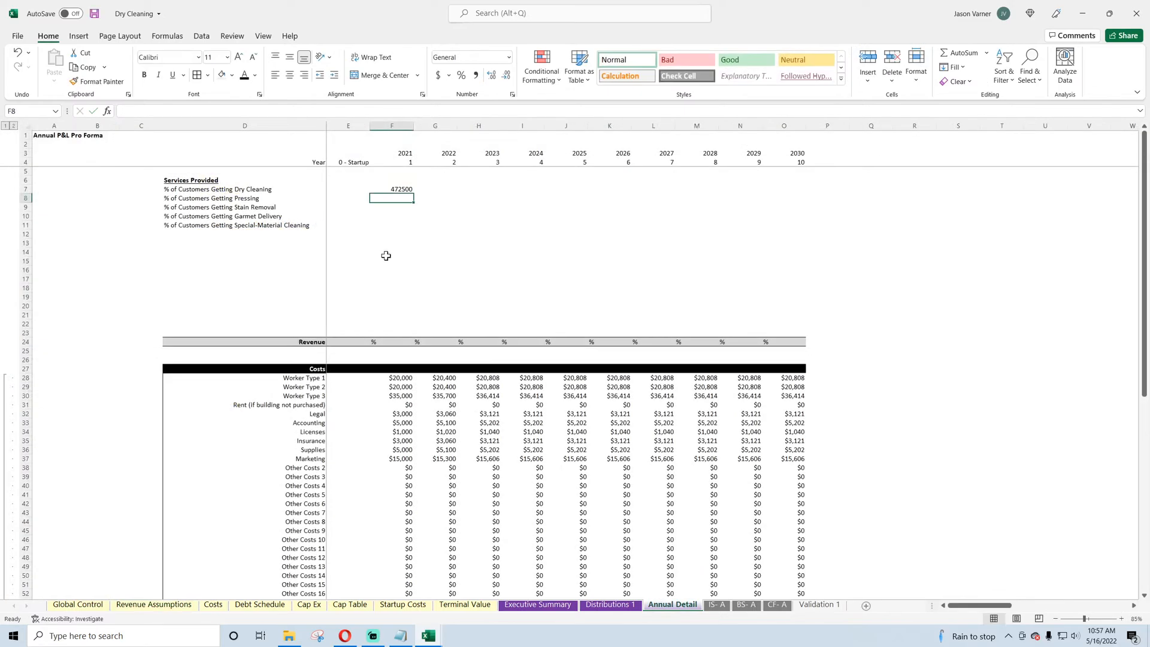
Step: Link F8 to the pressing revenue with ='Revenue Assumptions'!G11 and fill the formula down to F11
text(=)
click(154, 604)
click(425, 255)
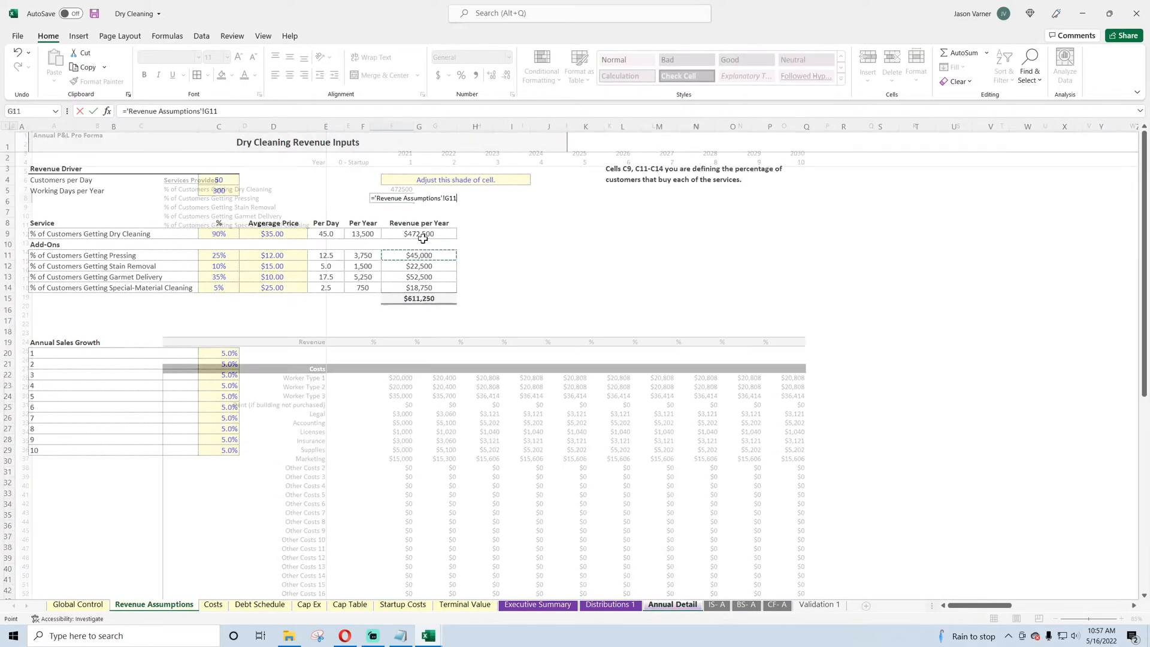
key(Return)
click(395, 198)
drag(413, 202, 414, 225)
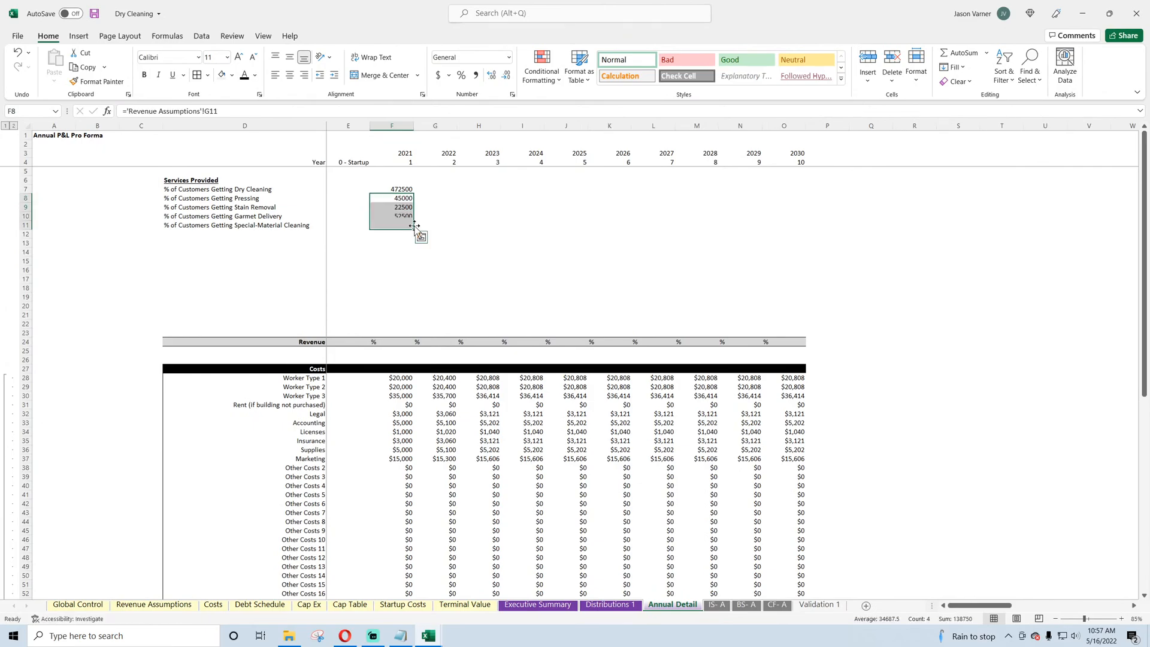
click(400, 227)
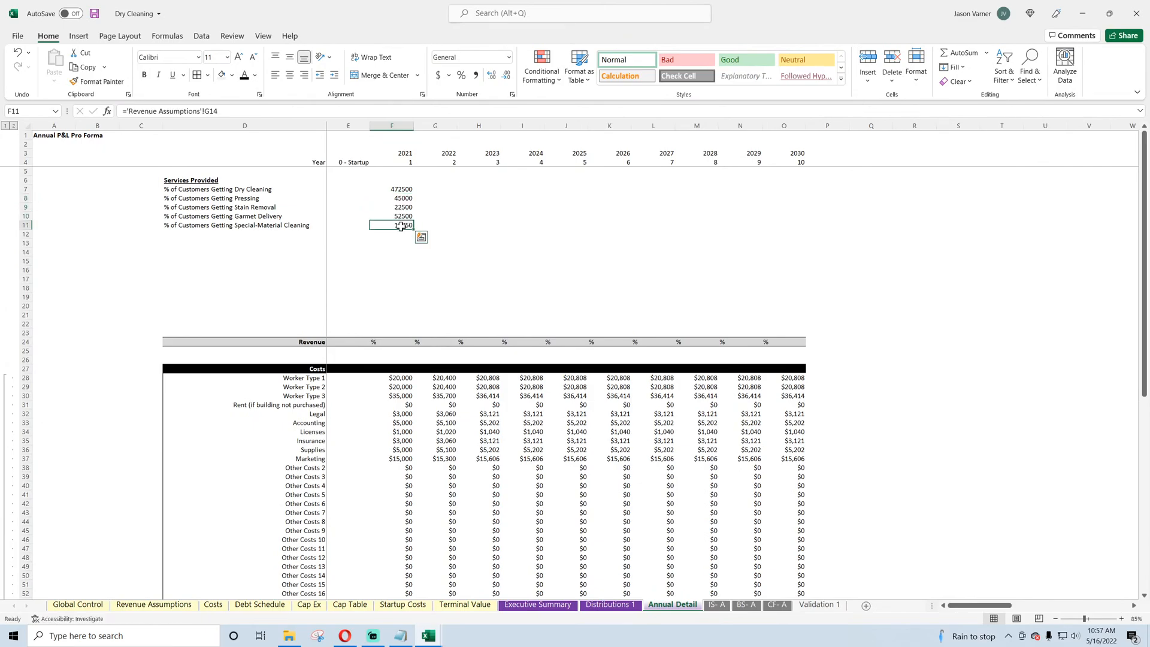
Step: Relink F7 to the dry cleaning services per year in Revenue Assumptions F9
click(400, 189)
text(=)
click(154, 604)
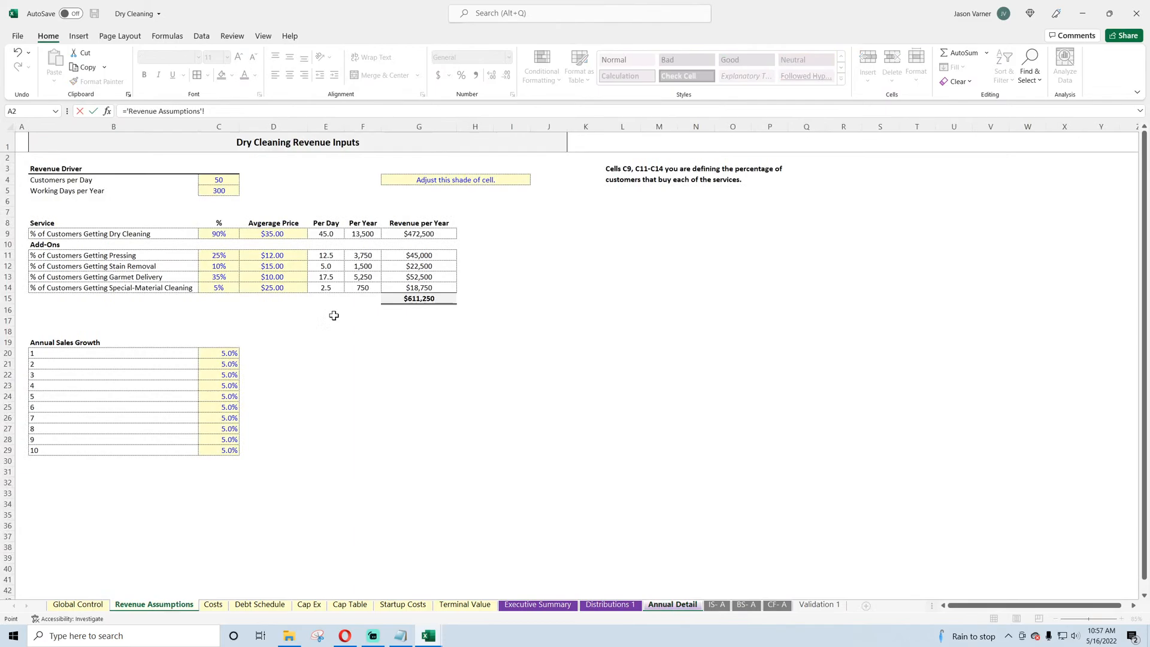
click(364, 235)
key(Return)
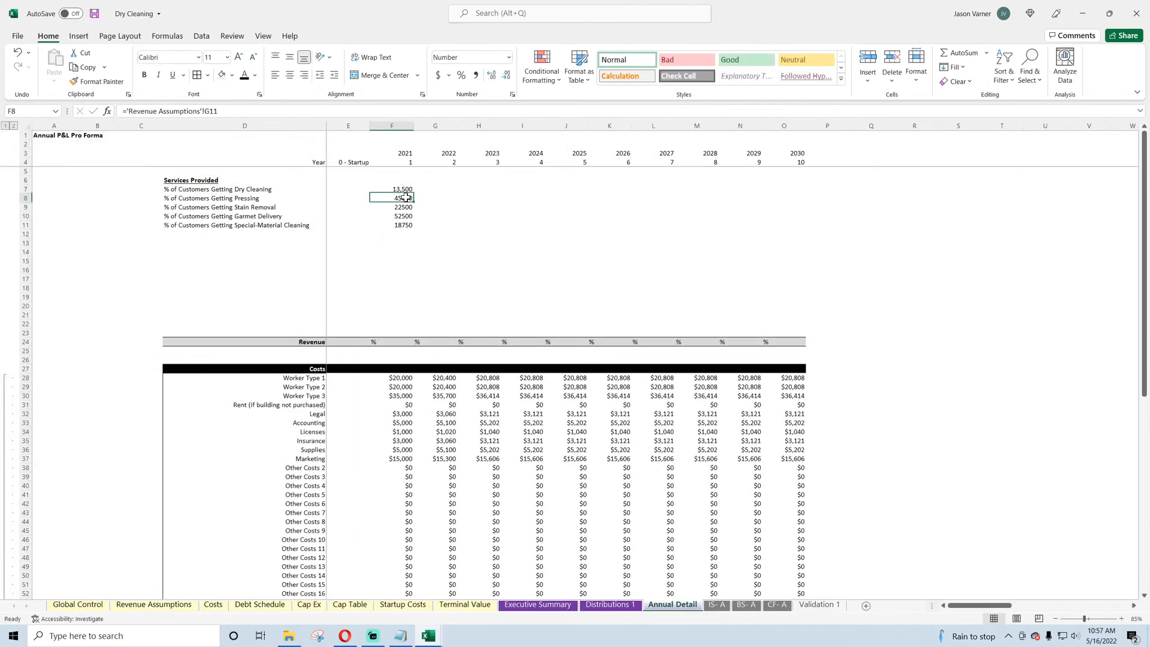
Step: Relink F8 to the pressing services per year with ='Revenue Assumptions'!F11 and fill the formula down to F11
text(=)
click(154, 604)
click(372, 255)
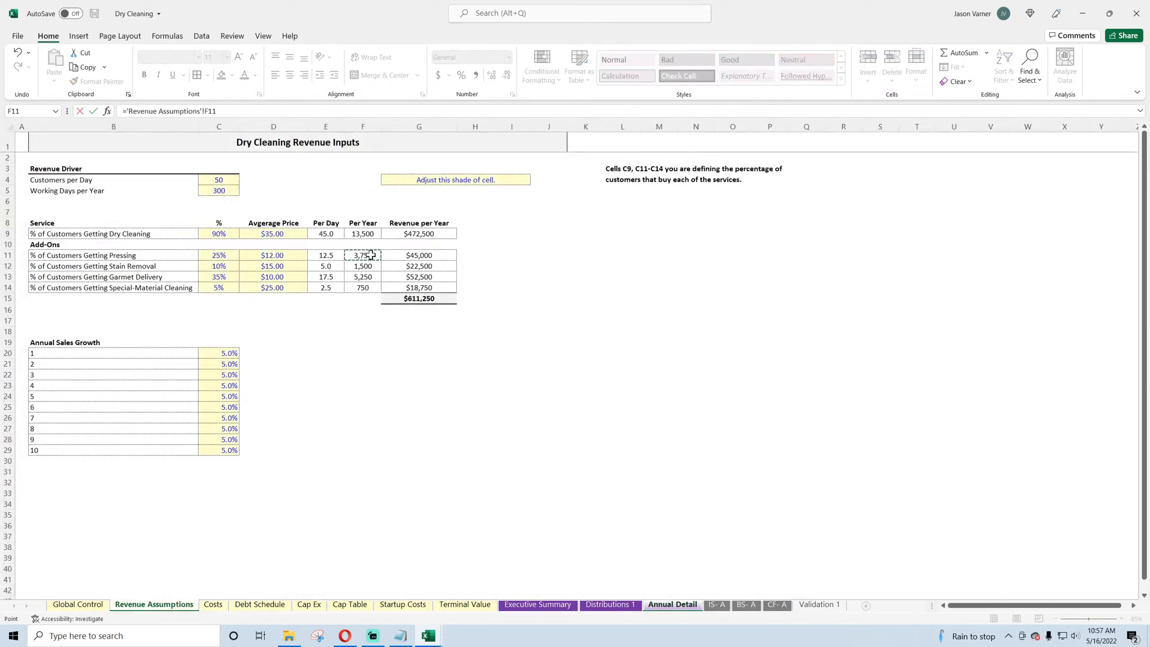
key(Return)
click(407, 197)
drag(414, 201, 414, 227)
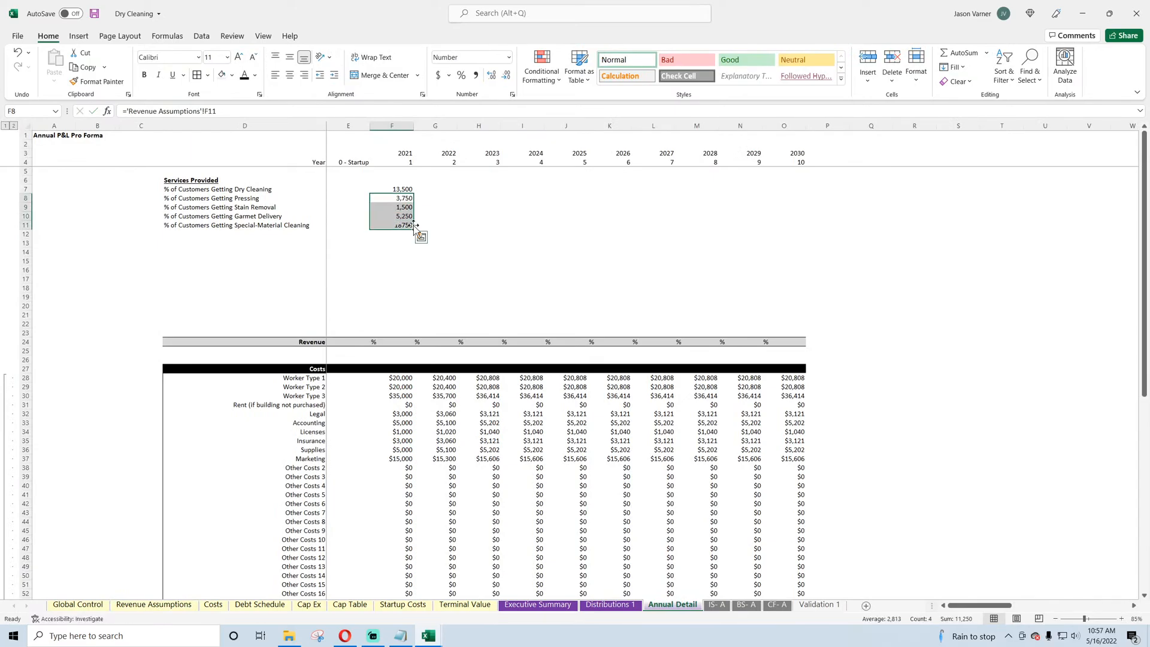
Step: Enter the growth formula =F7*(1+INDEX('Revenue Assumptions'!C20:C29,MATCH('Annual Detail'!F4,'Revenue Assumptions'!B20:B29,0))) in G7
click(427, 189)
text(=)
click(393, 189)
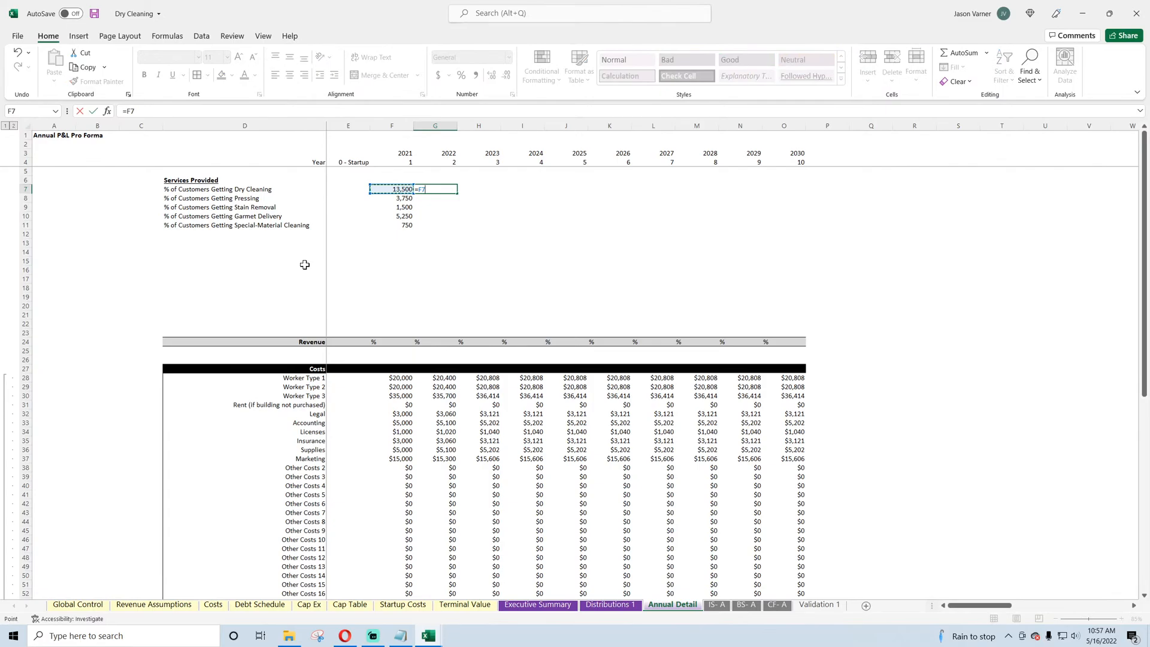
text(*)
text(ind)
key(BackSpace)
key(BackSpace)
key(BackSpace)
text((1+index()
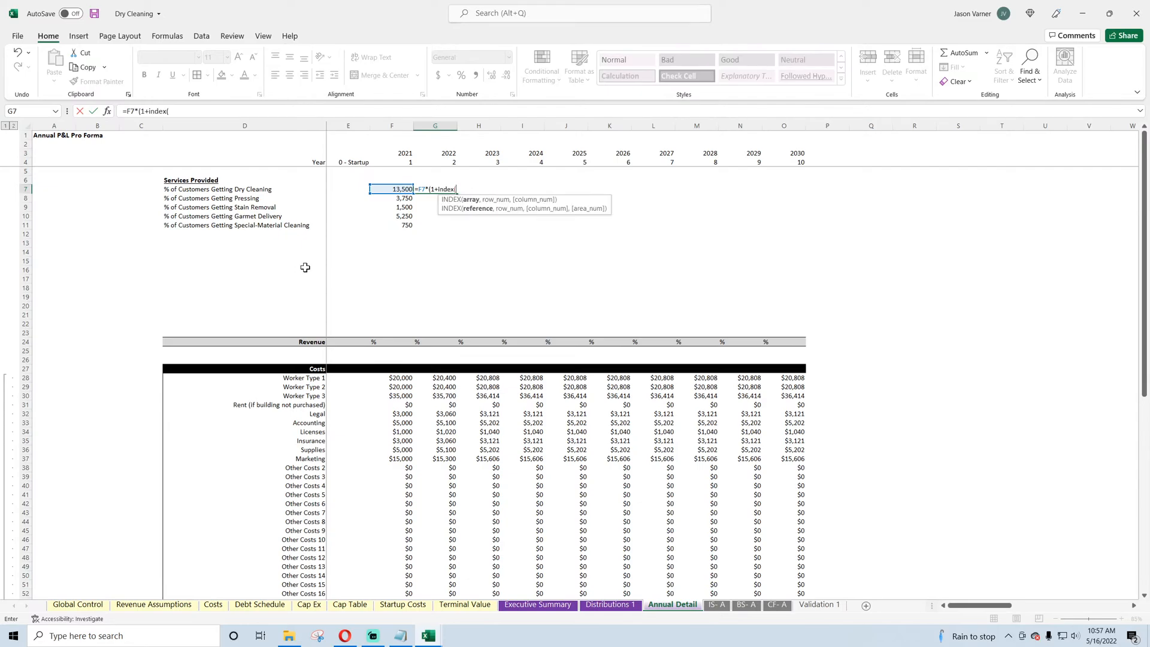
click(154, 604)
drag(222, 353, 205, 453)
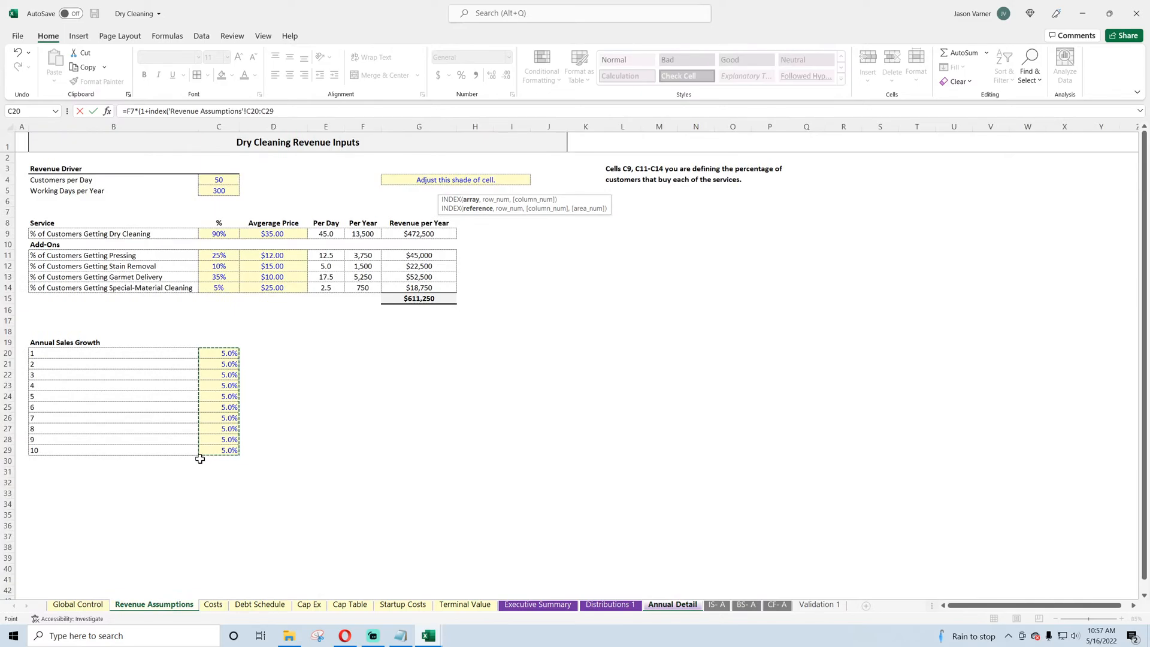
text(,match()
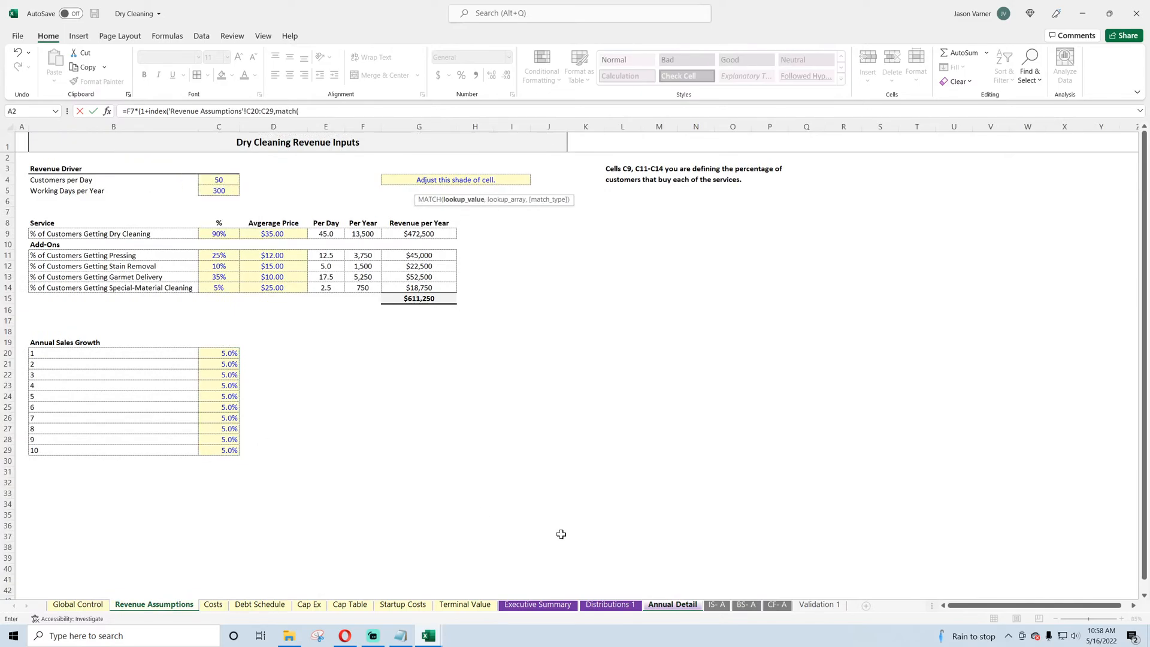
click(672, 604)
click(401, 163)
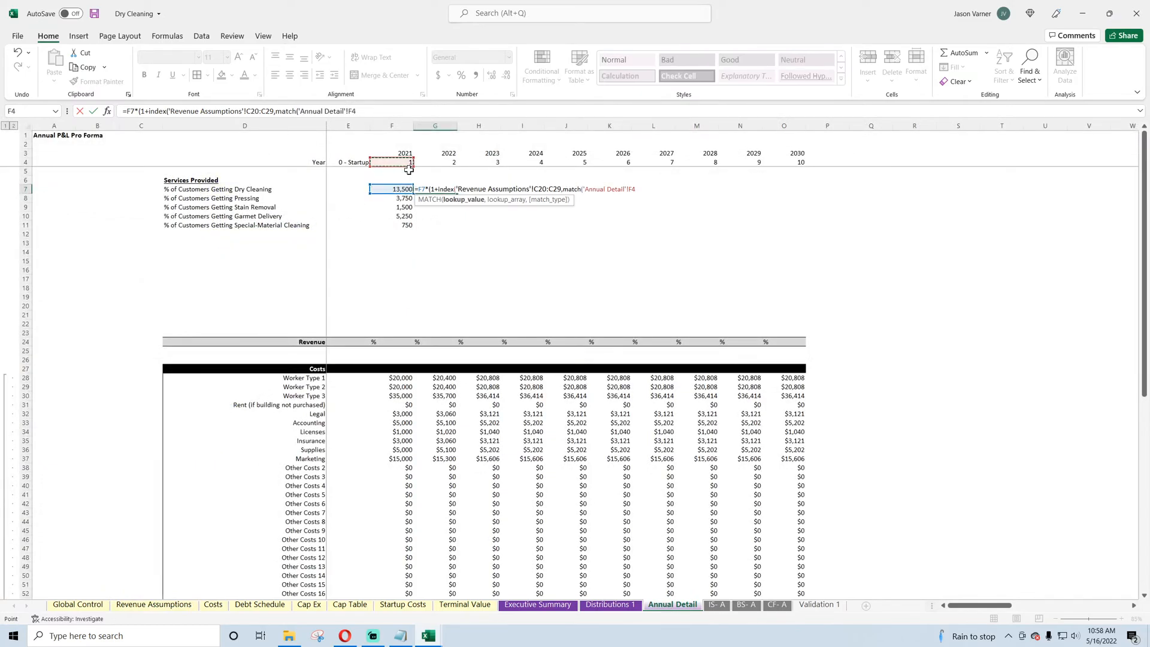
text(,)
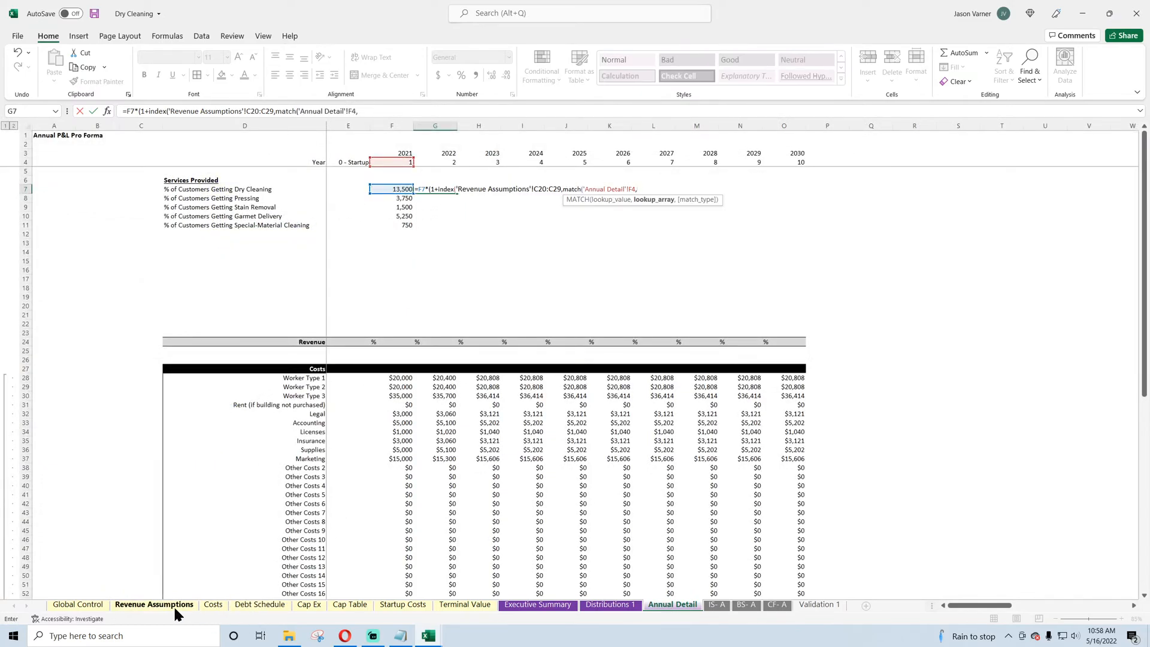
click(154, 605)
drag(97, 354, 88, 451)
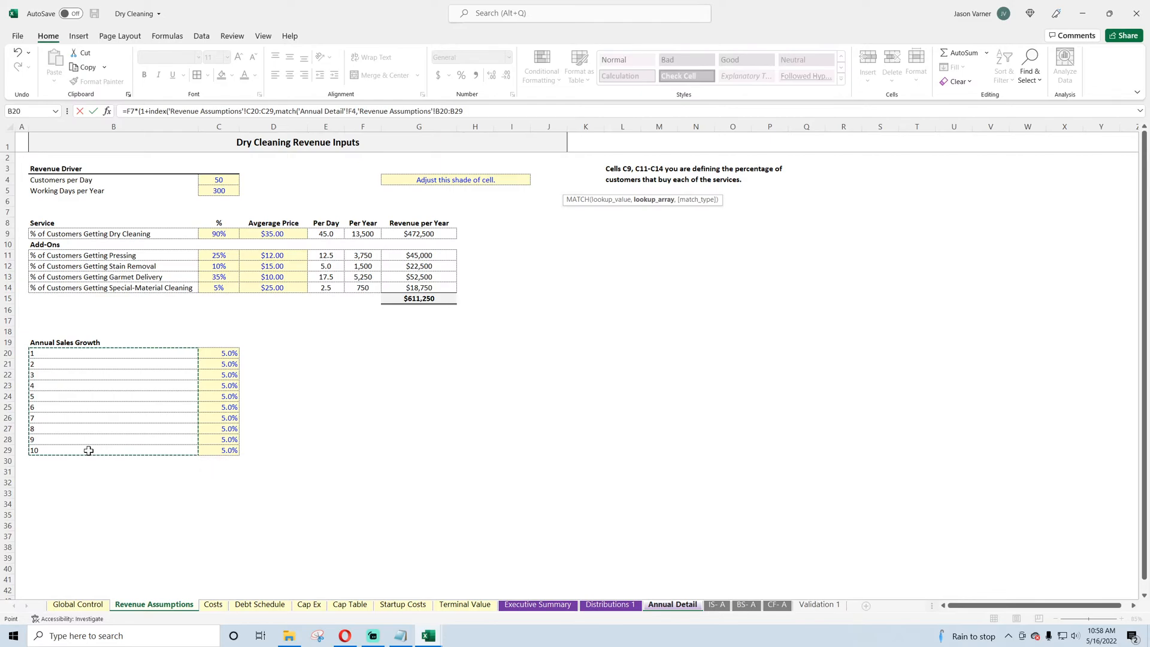
text(,0))
key(Return)
key(Return)
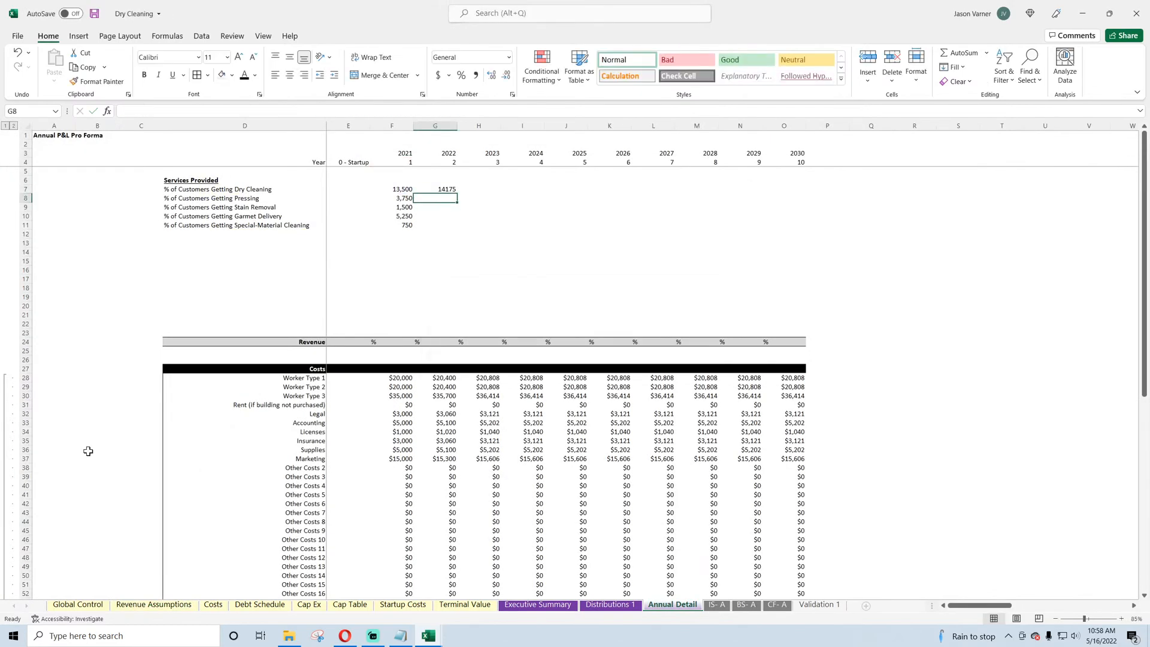
Step: Format G7 as a number with 0 decimal places and a thousands separator
click(444, 189)
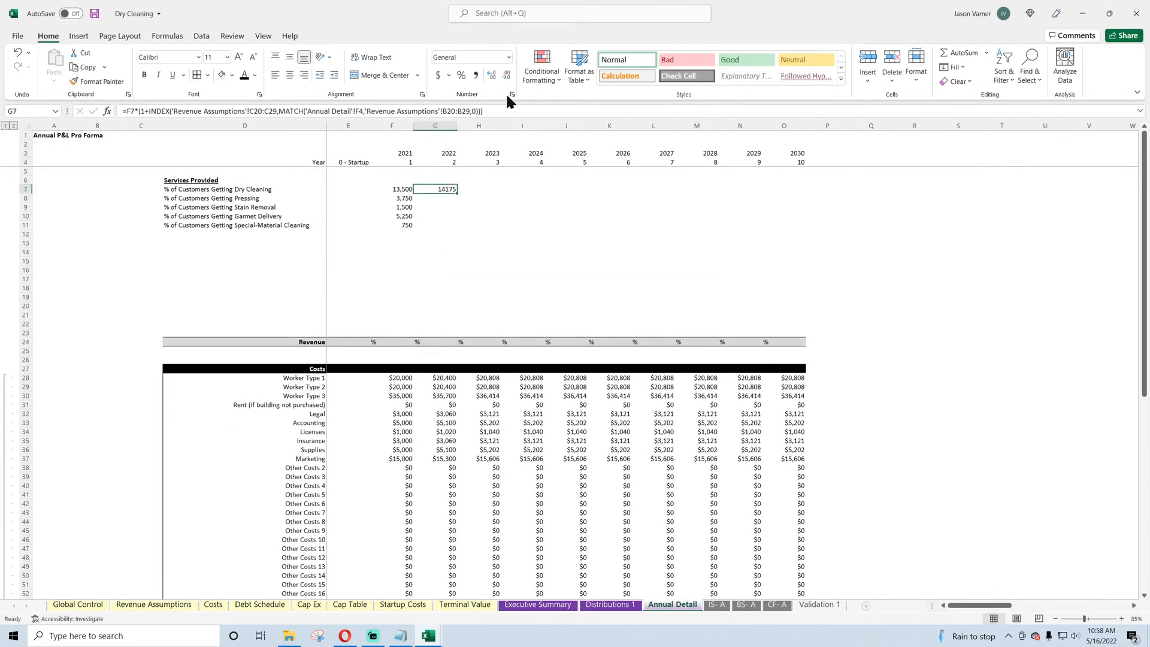
click(512, 94)
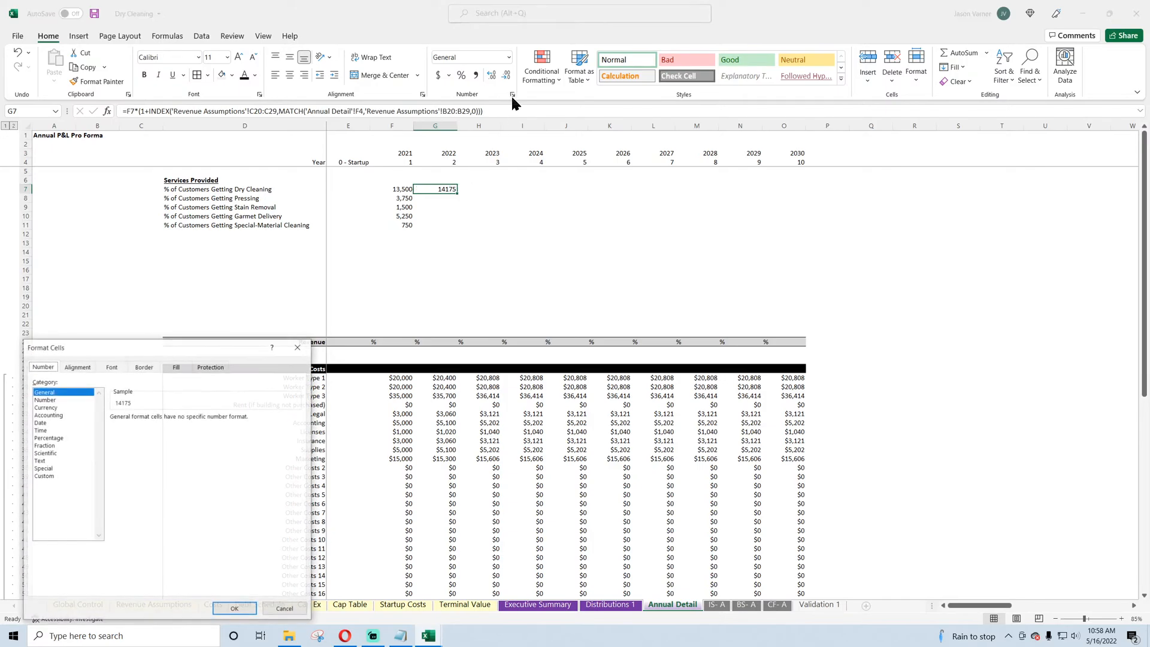
click(52, 399)
click(185, 420)
click(185, 420)
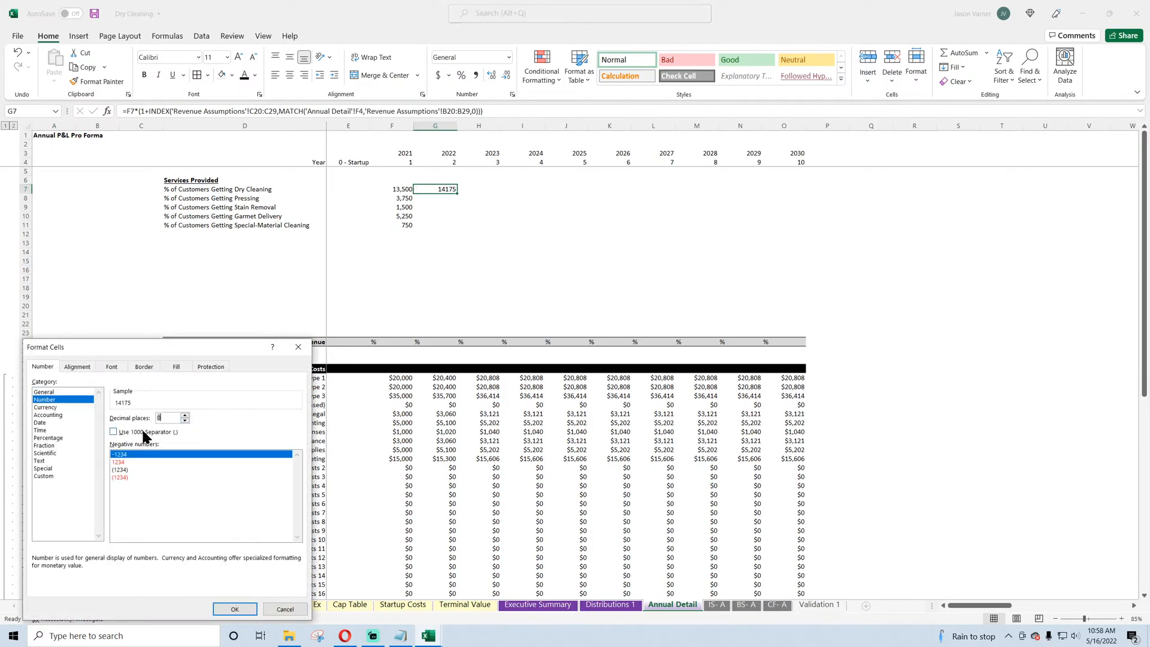
click(113, 431)
click(235, 609)
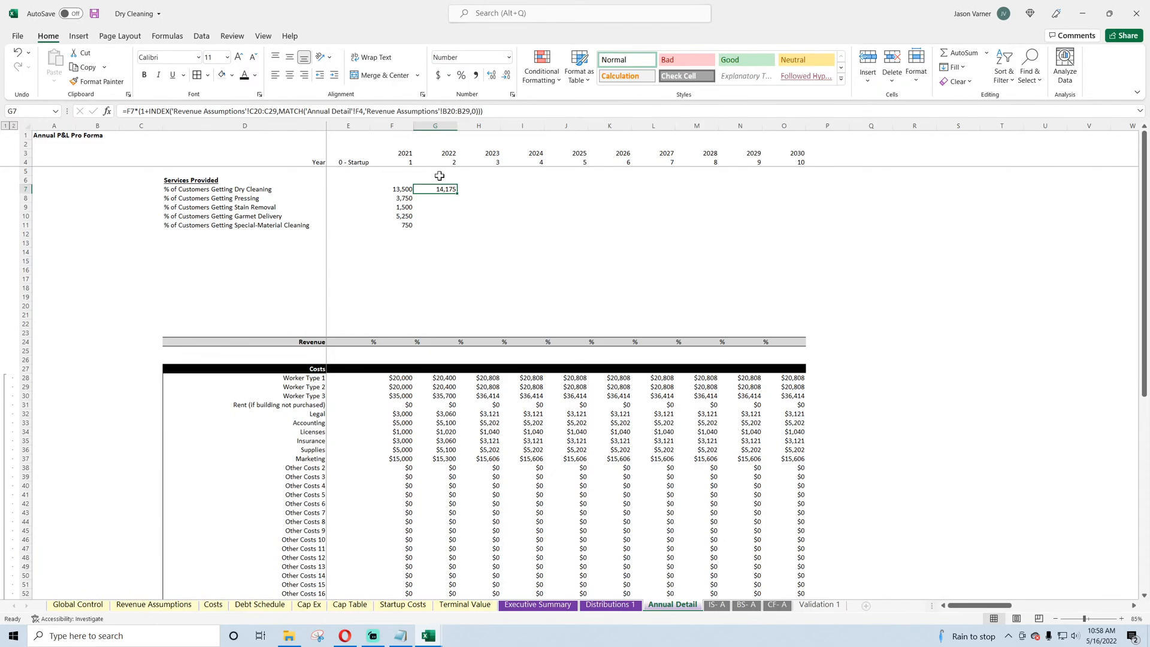
Step: Lock the rows of the MATCH lookup range in the G7 formula as B$20:B$29
click(460, 110)
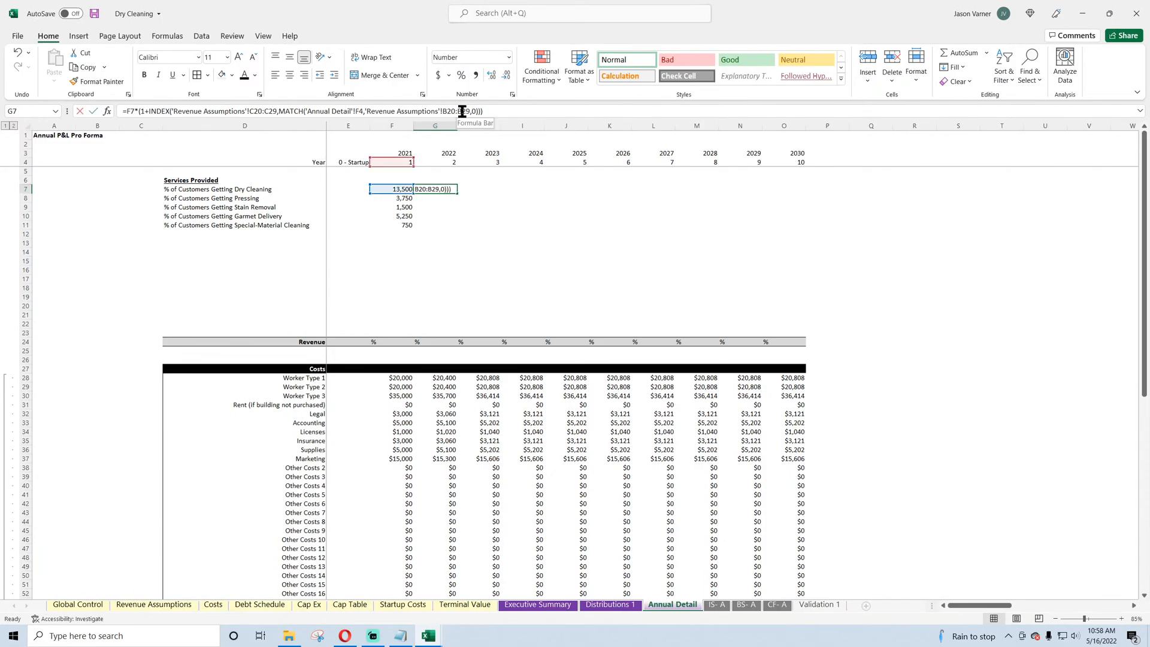
text($20:B)
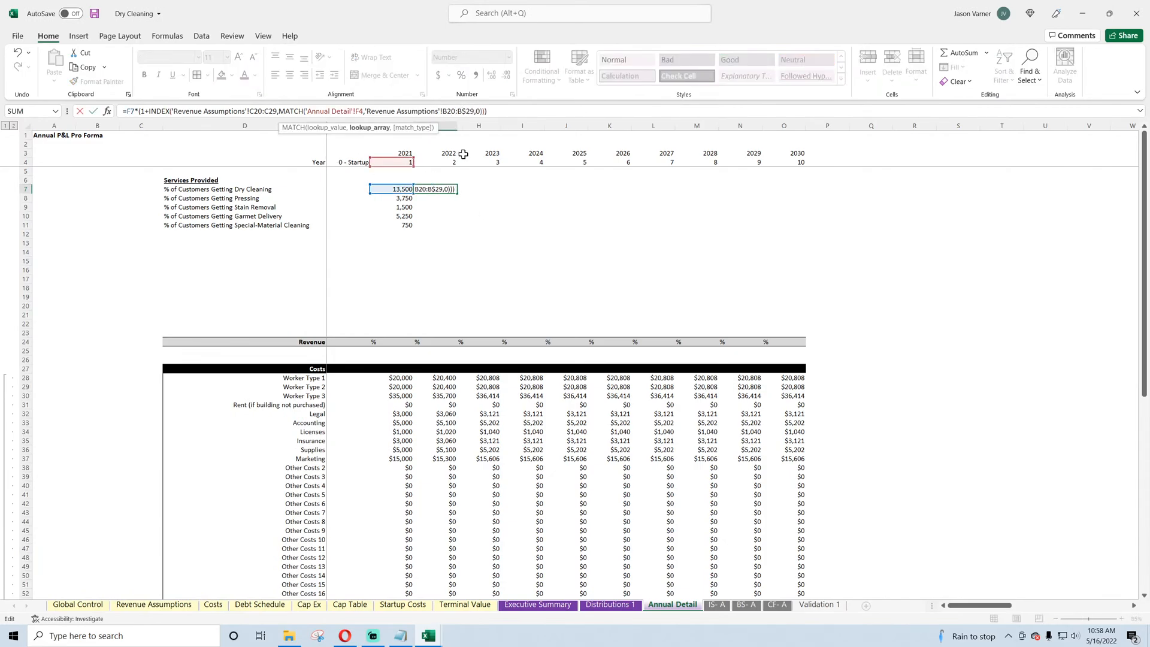
text($)
Step: Remove the 'Annual Detail'! prefix from the MATCH lookup value in G7 and lock its row as F$4
key(Left)
key(Left)
key(Left)
key(Left)
key(Left)
key(Left)
key(Left)
key(Left)
key(Left)
key(Left)
key(Left)
key(Left)
key(Left)
key(Left)
key(Left)
key(Left)
key(Left)
key(Left)
key(Left)
key(Left)
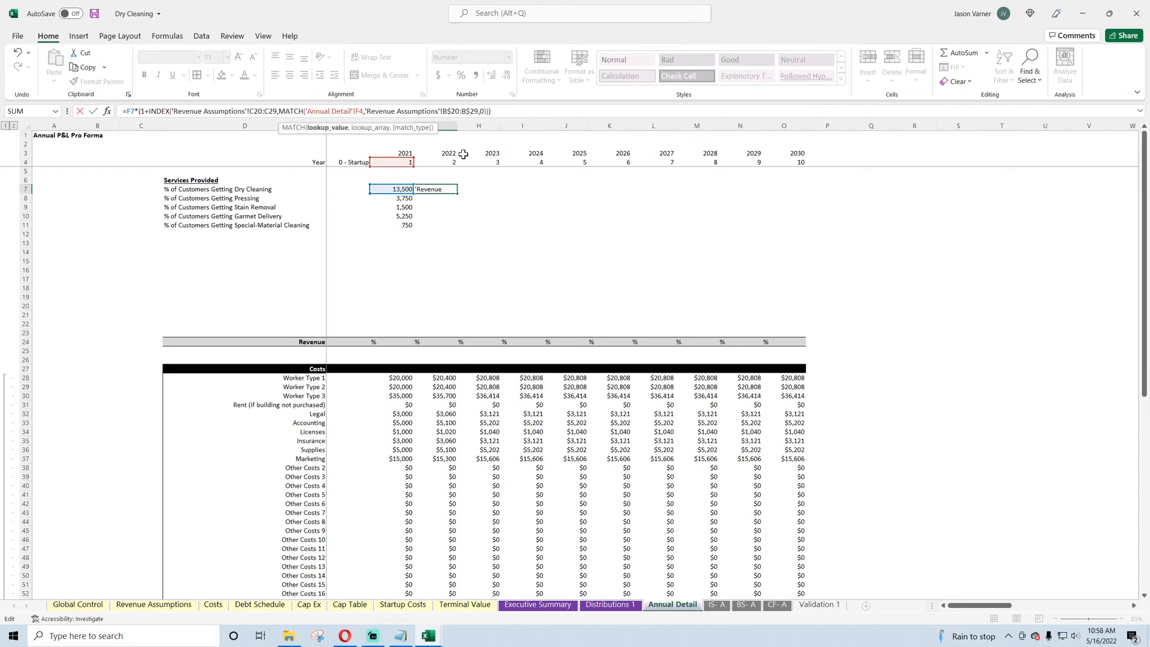
key(BackSpace)
key(BackSpace)
key(BackSpace)
key(BackSpace)
key(BackSpace)
key(BackSpace)
key(BackSpace)
key(BackSpace)
key(BackSpace)
key(BackSpace)
key(BackSpace)
key(BackSpace)
key(BackSpace)
key(BackSpace)
key(BackSpace)
key(BackSpace)
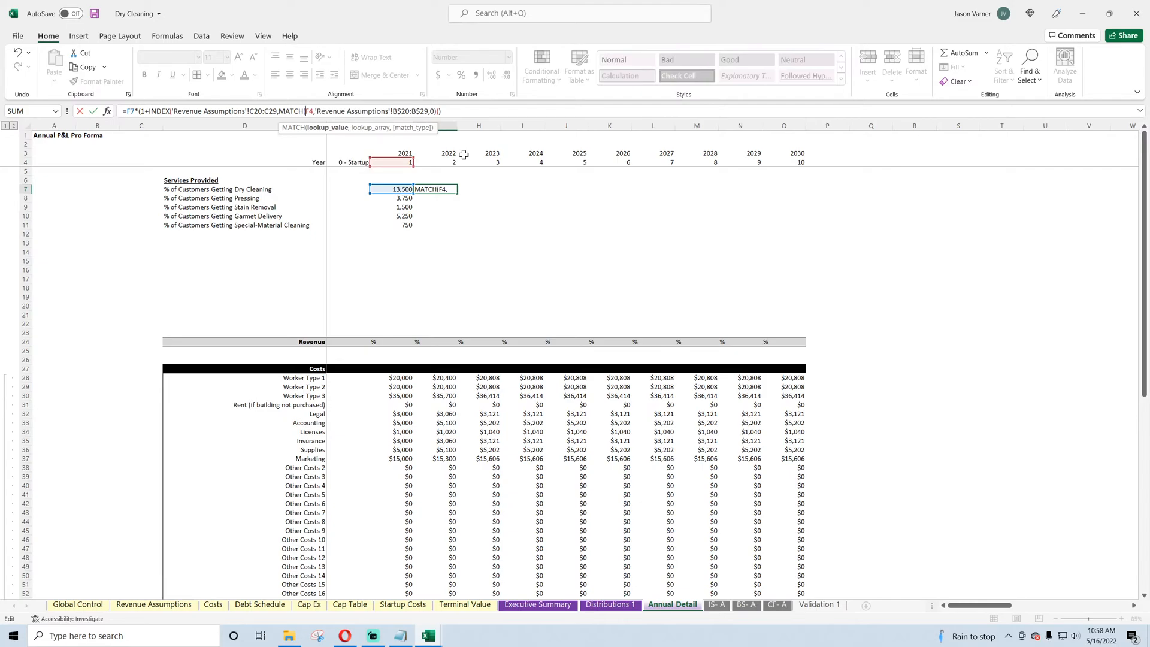
text($)
Step: Lock the end cell of the INDEX array in the G7 formula as $C$29
key(Left)
key(Left)
key(Left)
key(Left)
key(Left)
key(Left)
key(Left)
key(Left)
key(Left)
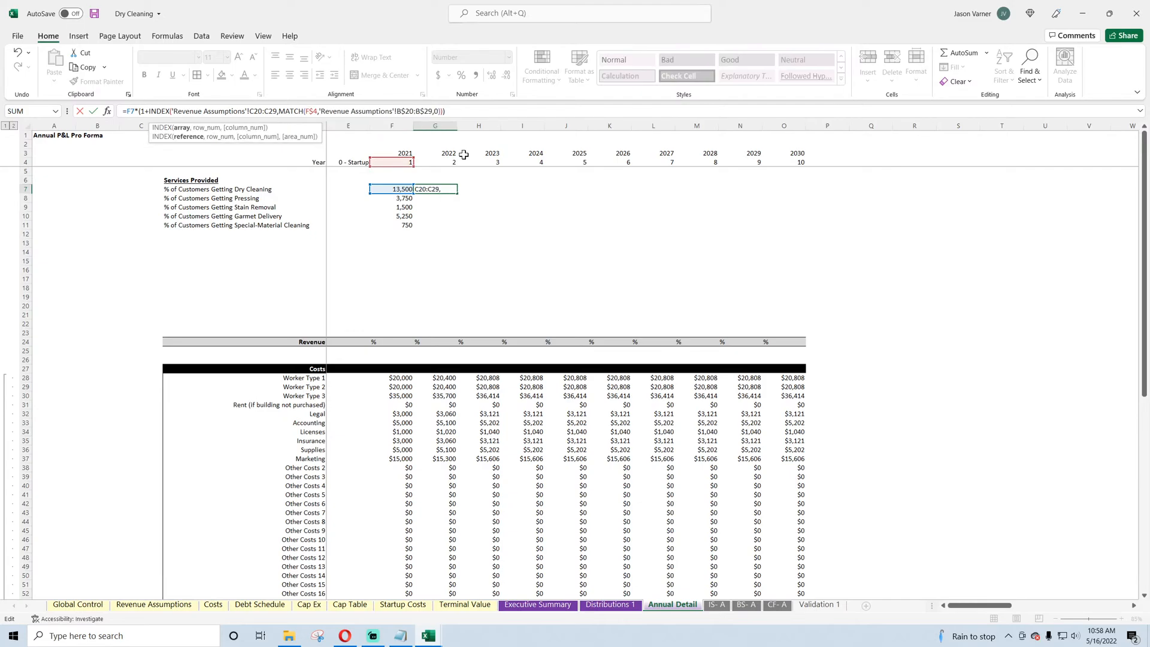
text($)
key(Left)
key(Left)
text($)
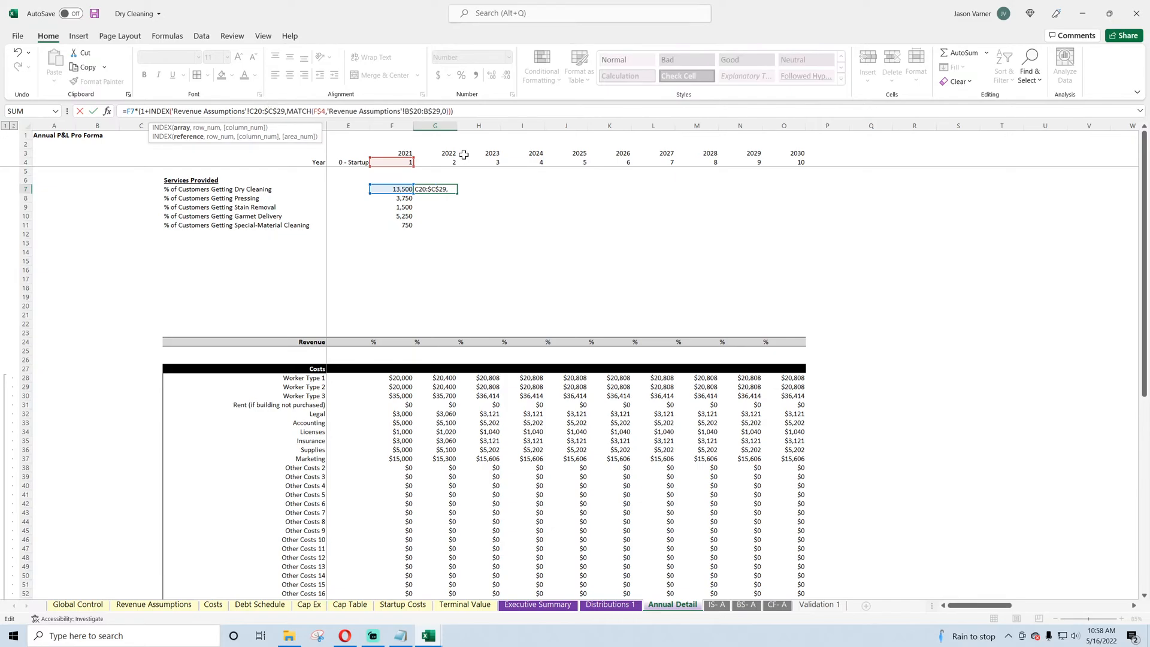
Step: Lock the columns of the MATCH lookup range in the G7 formula as $B$20:$B$29
key(Right)
key(Right)
key(Right)
key(Right)
key(Right)
key(Right)
key(Right)
key(Right)
key(Right)
key(Right)
key(Right)
key(Right)
key(Right)
key(Right)
key(Right)
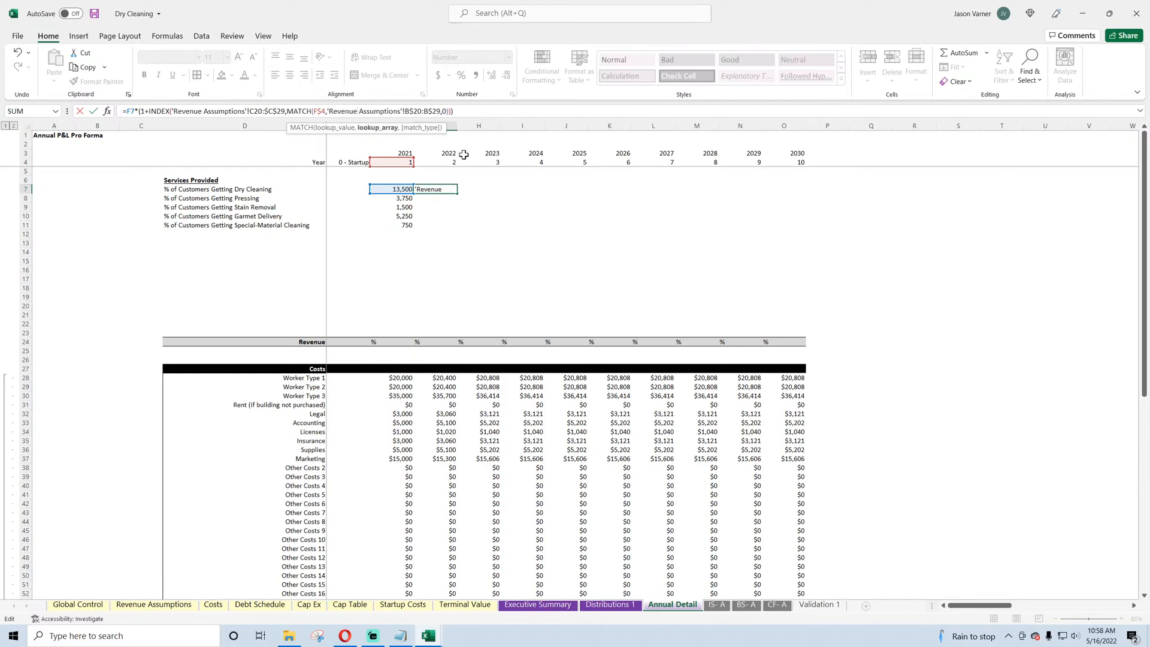
key(Right)
key(Right)
key(Right)
key(Right)
key(Right)
key(Right)
key(Right)
key(Right)
key(Right)
key(Right)
key(Right)
text($)
key(Right)
text($)
Step: Lock the start cell of the INDEX array in the G7 formula as $C$20 and commit the formula
key(Left)
key(Left)
key(Left)
key(Left)
key(Left)
key(Left)
key(Left)
key(Left)
key(Left)
key(Left)
key(Left)
key(Left)
key(Left)
key(Left)
key(Left)
key(Left)
key(Left)
key(Left)
key(Left)
key(Left)
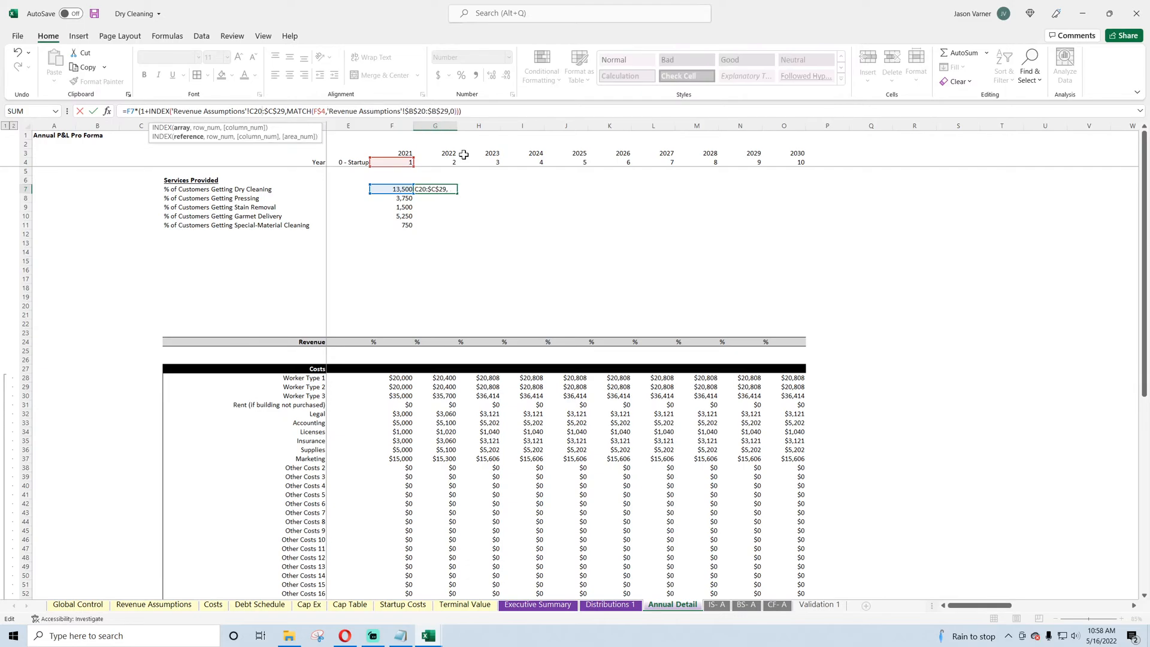
text($)
key(Right)
text($)
key(Left)
key(Left)
key(Left)
key(Left)
key(Left)
key(Left)
key(Left)
key(Left)
key(Left)
key(Left)
key(Left)
key(Left)
key(Left)
key(Left)
key(Left)
key(Left)
key(Left)
key(Left)
key(Left)
key(Left)
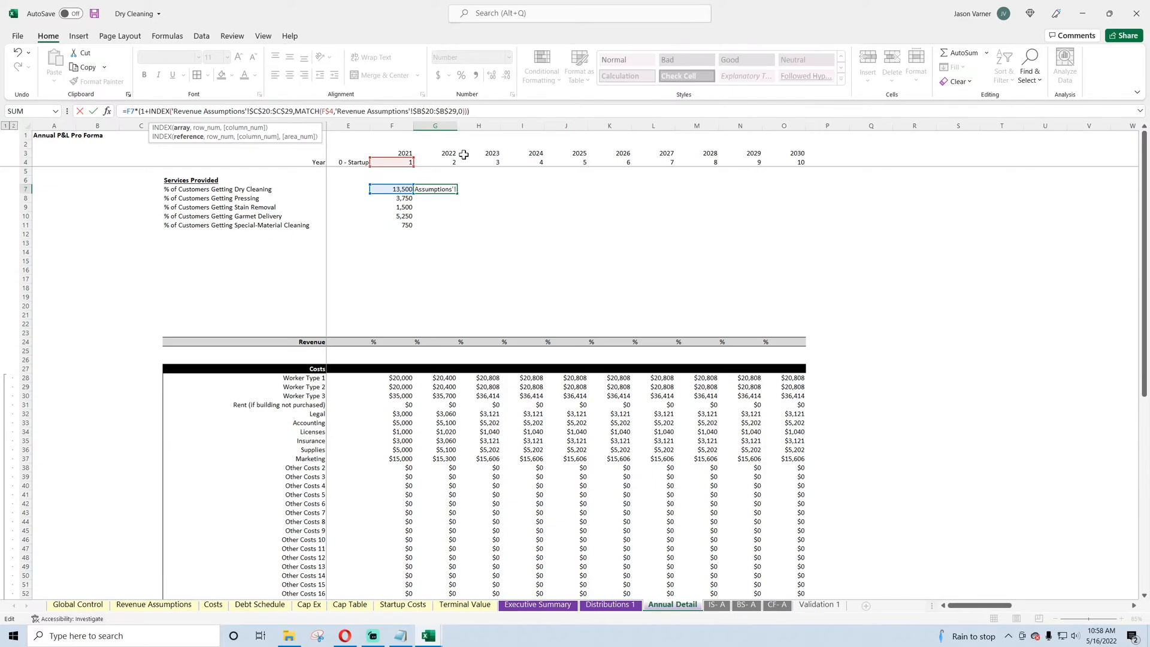
key(Left)
key(Left)
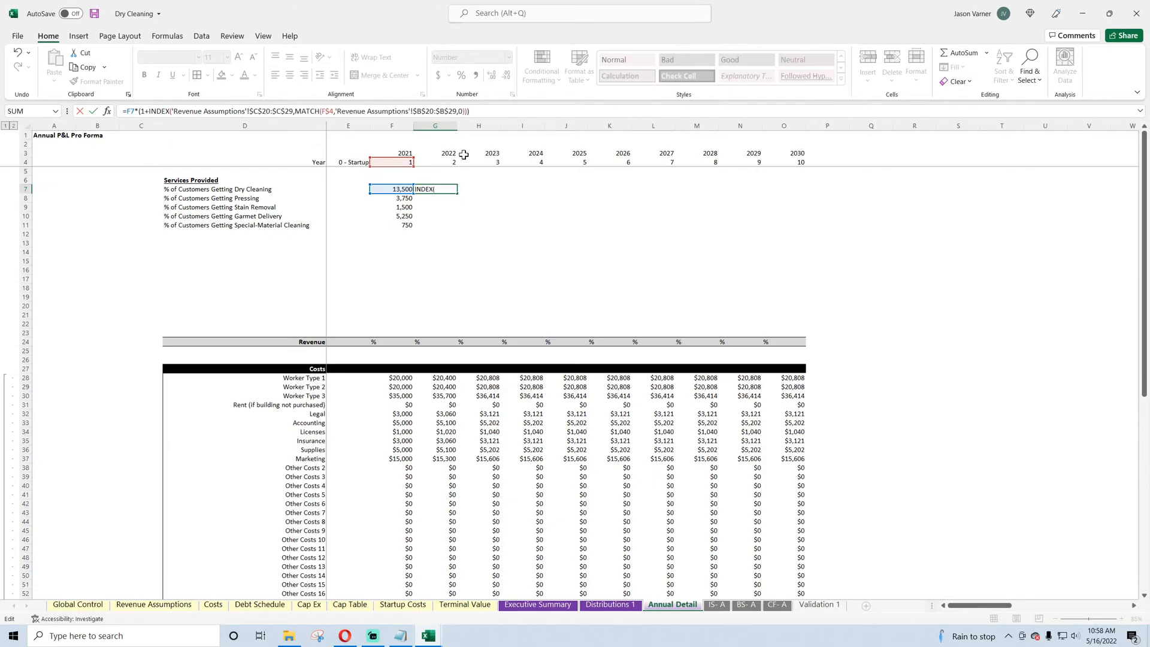
key(Return)
Step: Fill the G7 growth formula across and down to O11, and check the copied formulas in a few cells
click(448, 189)
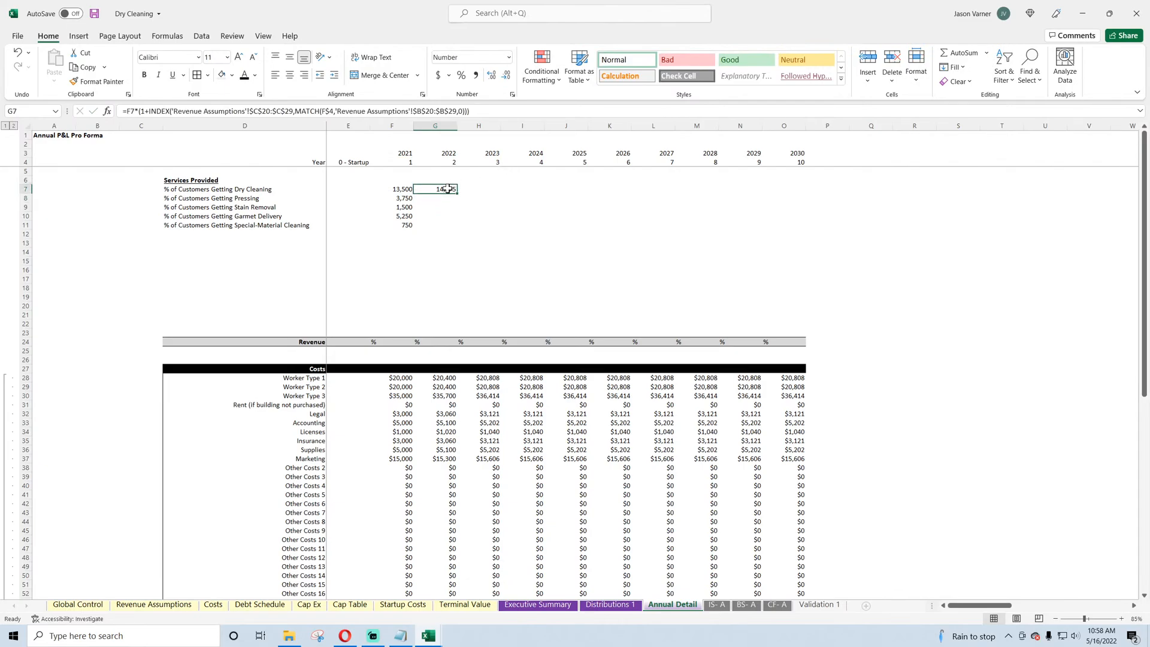
drag(457, 193, 802, 231)
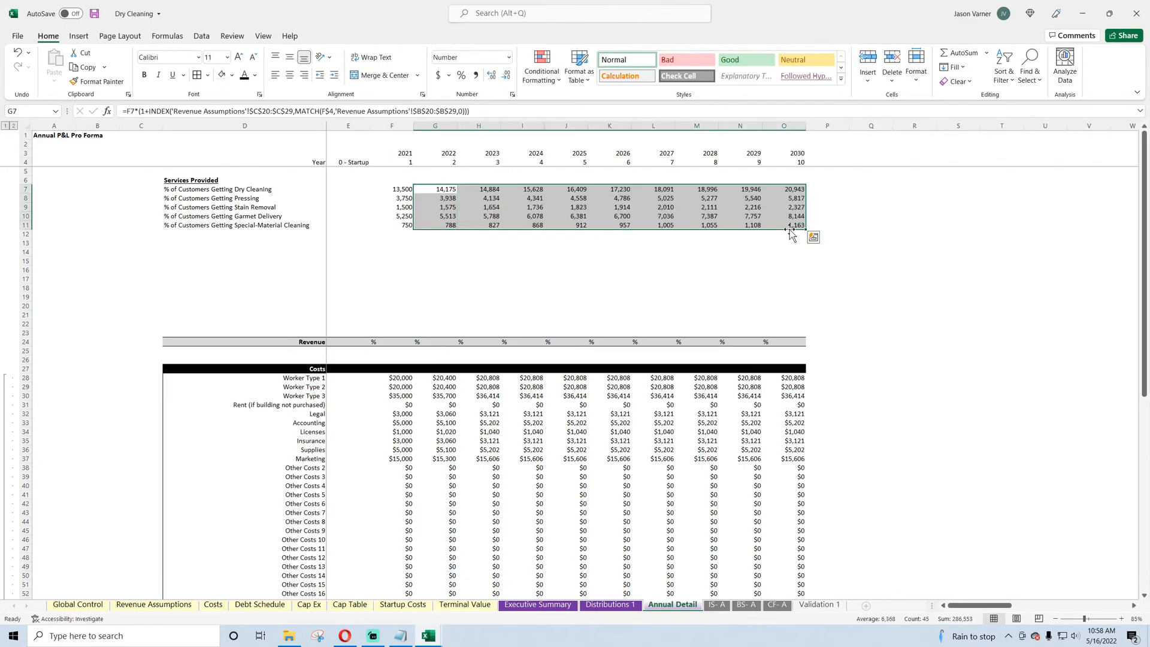
click(441, 193)
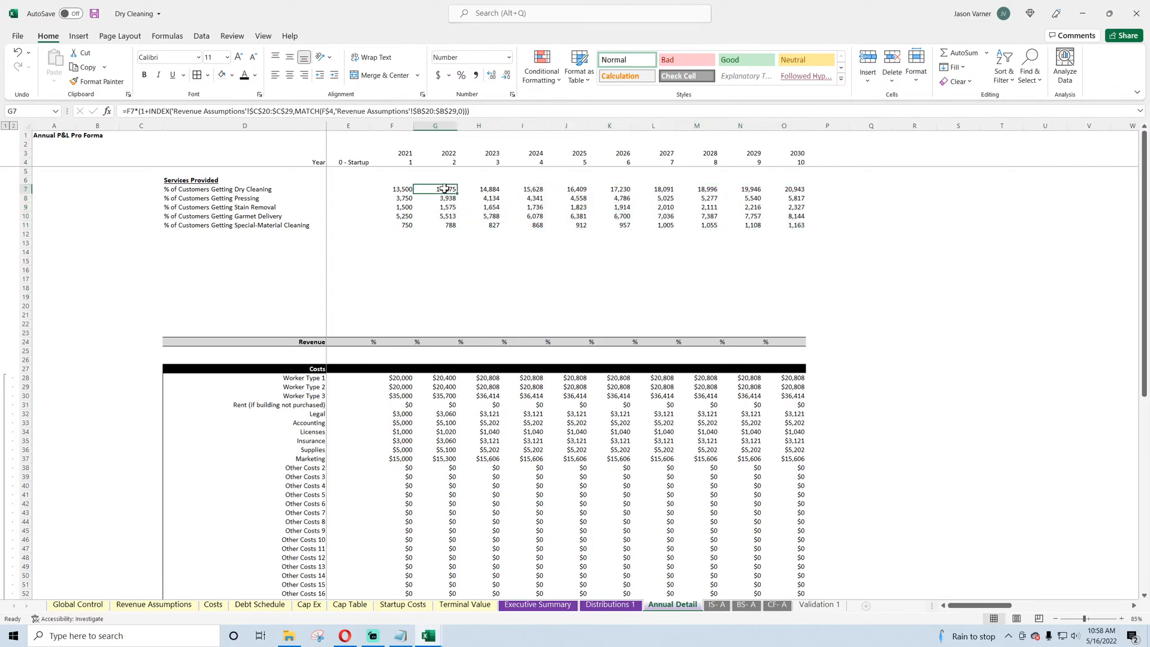
click(490, 189)
click(498, 206)
click(534, 205)
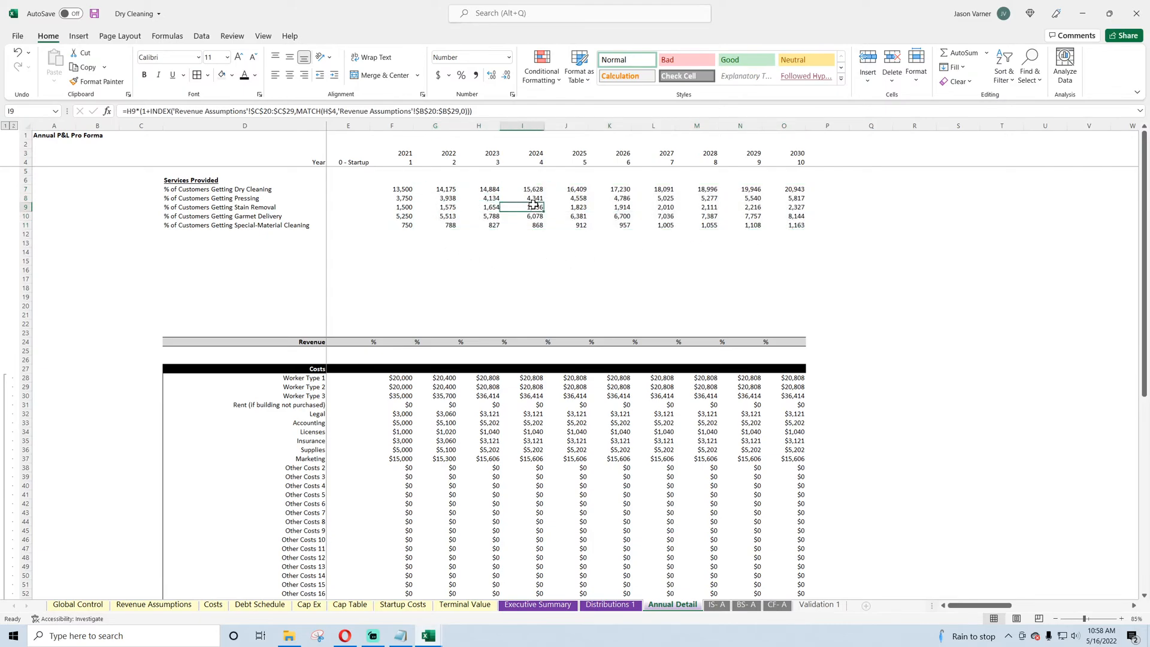
Step: Enter the check formula =G7-F7 in G13 and fill it down to G18
click(444, 244)
text(=)
click(444, 189)
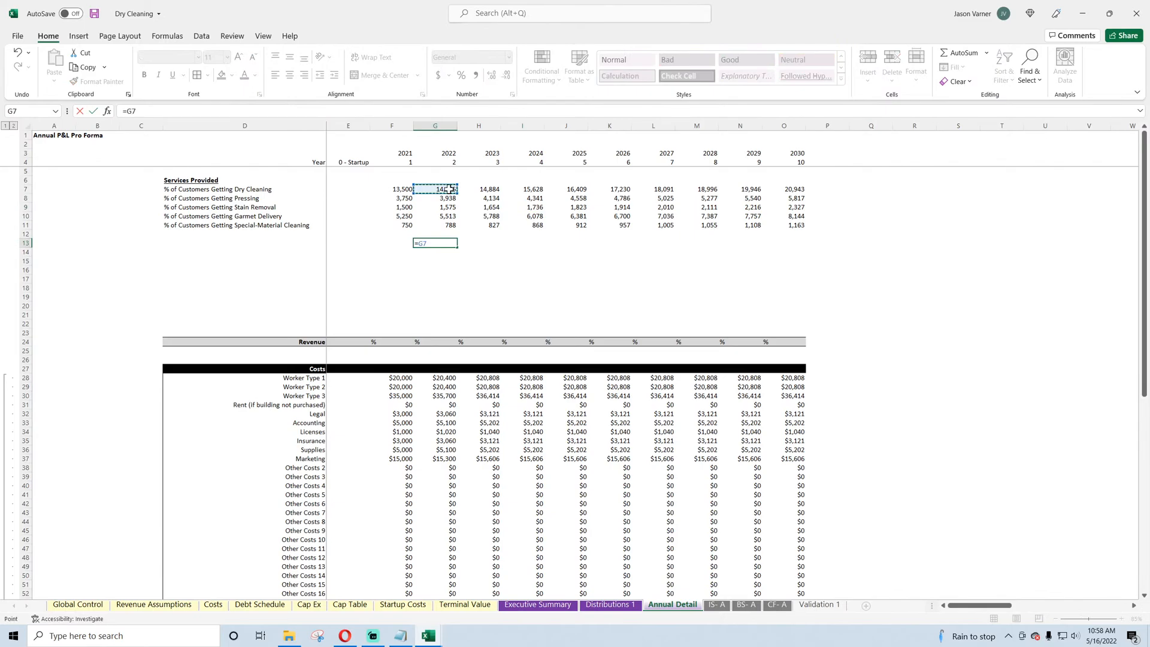
text(-)
click(397, 190)
key(Return)
click(446, 242)
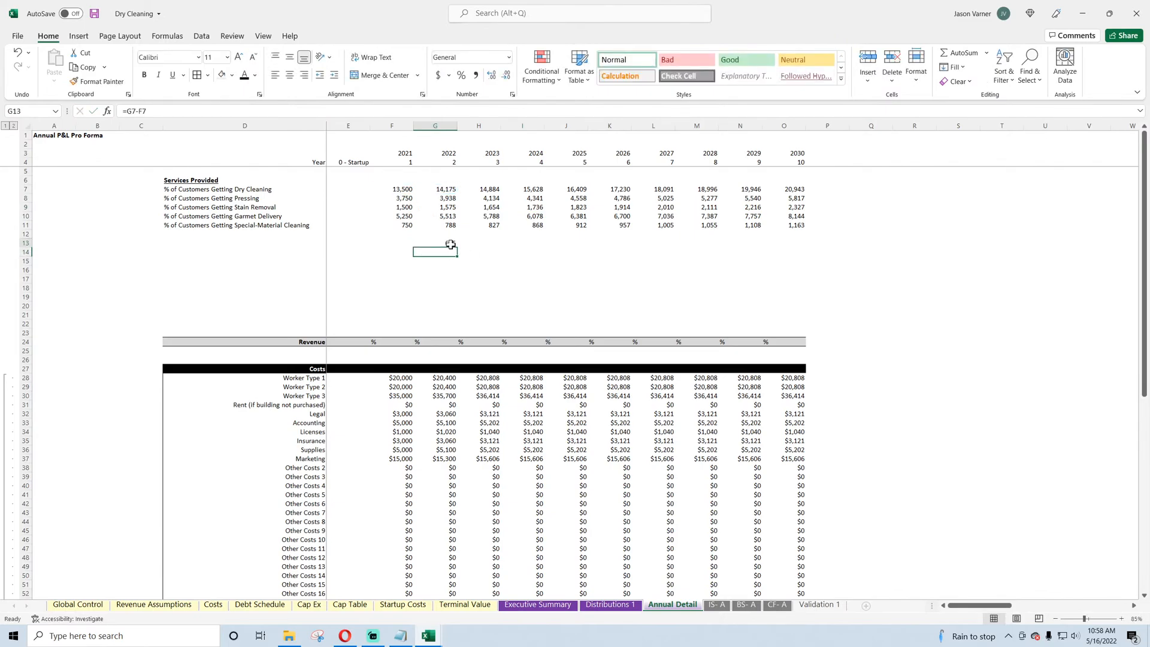
drag(457, 247, 453, 291)
Step: Enter =G13/F7 in H13, format it as a percentage and fill it down to H17
click(486, 243)
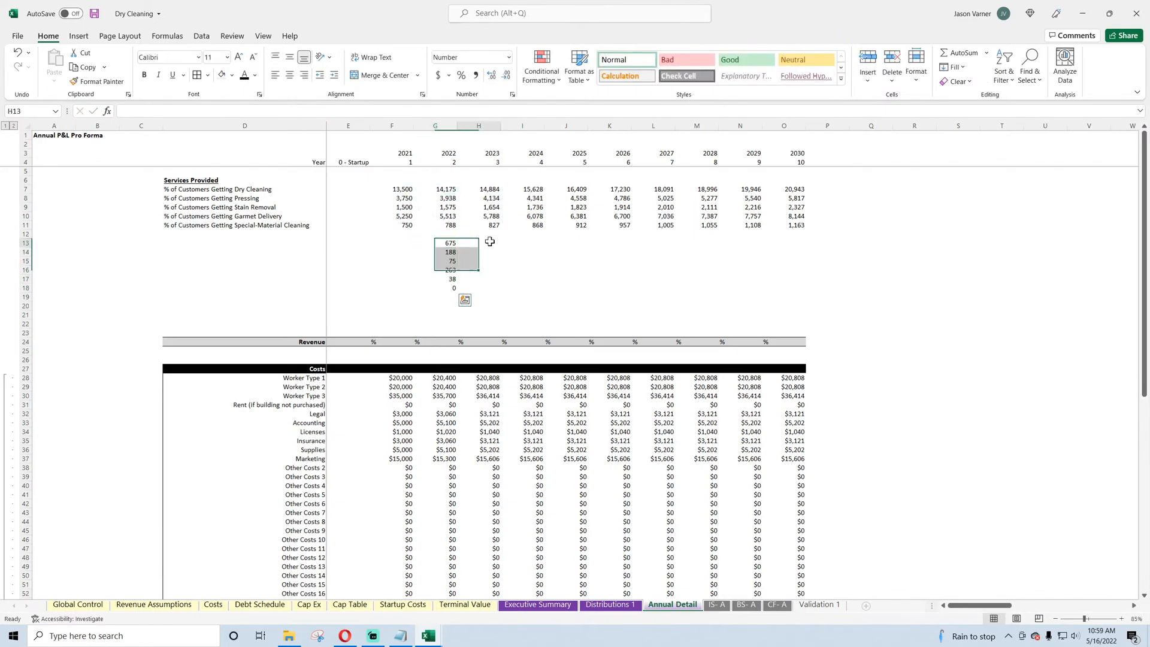
text(=)
click(448, 244)
text(/)
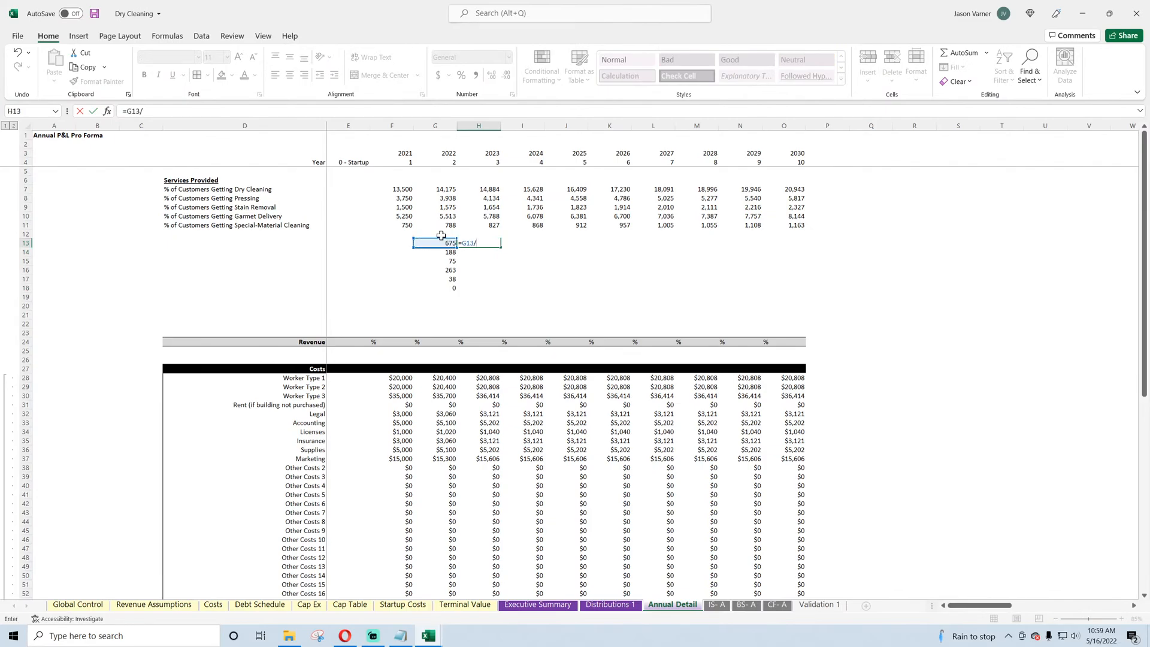
click(405, 186)
key(Return)
click(476, 242)
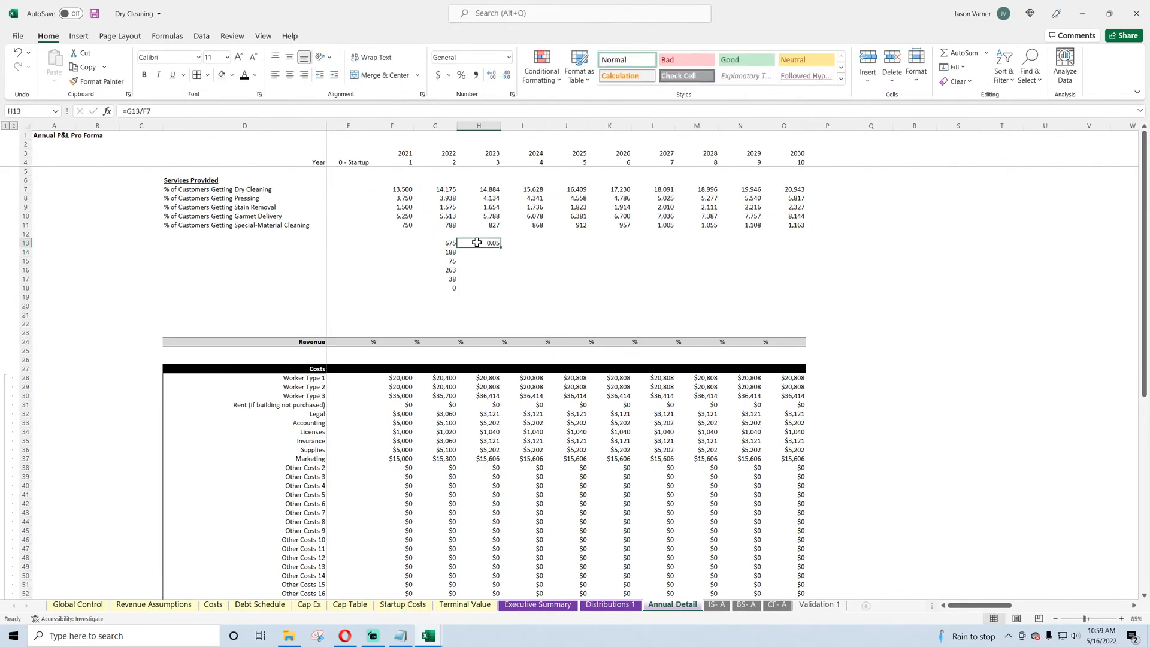
click(461, 75)
drag(502, 247, 502, 280)
Step: Clear the surplus check formula in G18
click(444, 290)
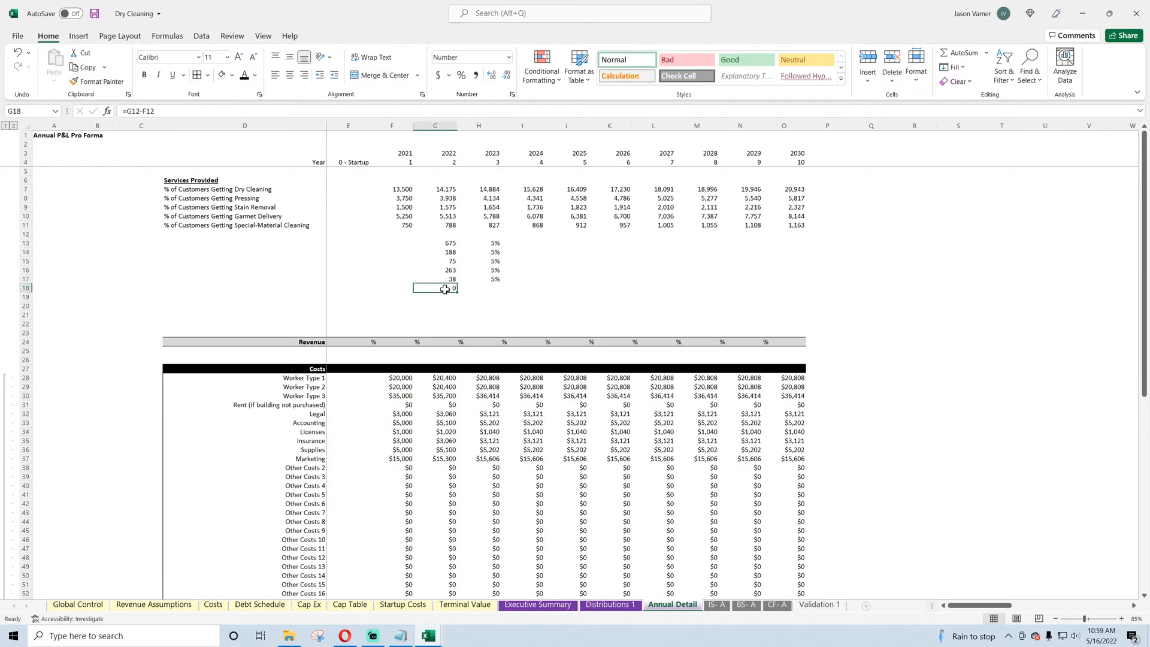
key(BackSpace)
click(495, 303)
Step: Change the G13 check formula to =H7-G7 and fill it down to G17
double_click(451, 245)
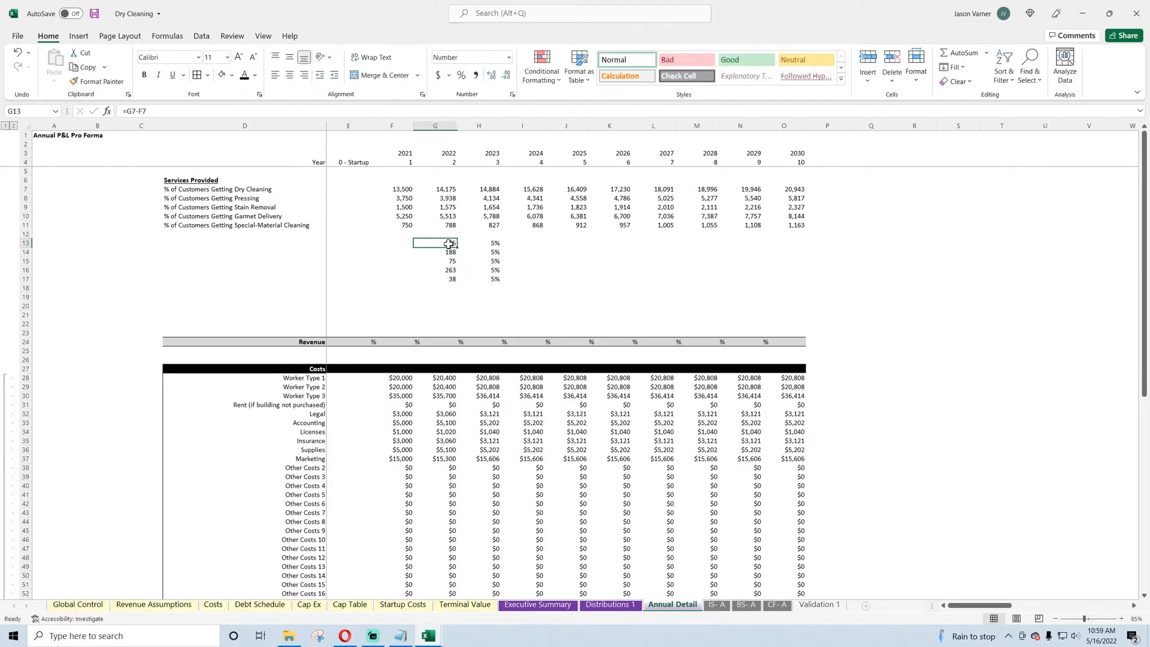
drag(448, 195, 490, 193)
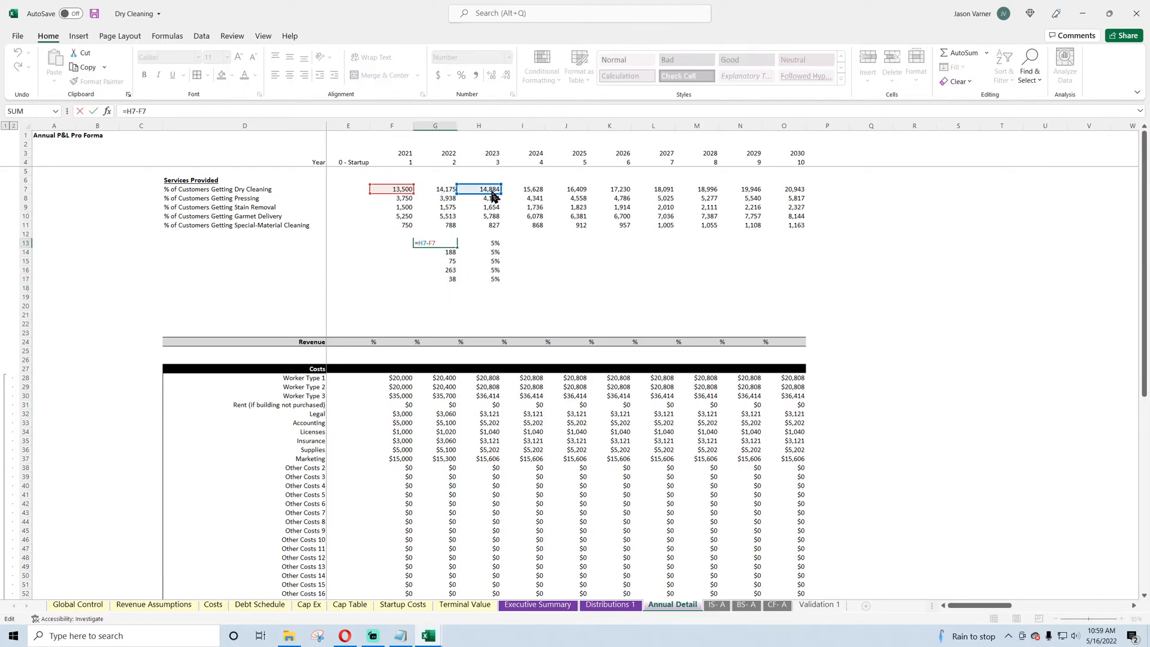
drag(405, 199, 448, 197)
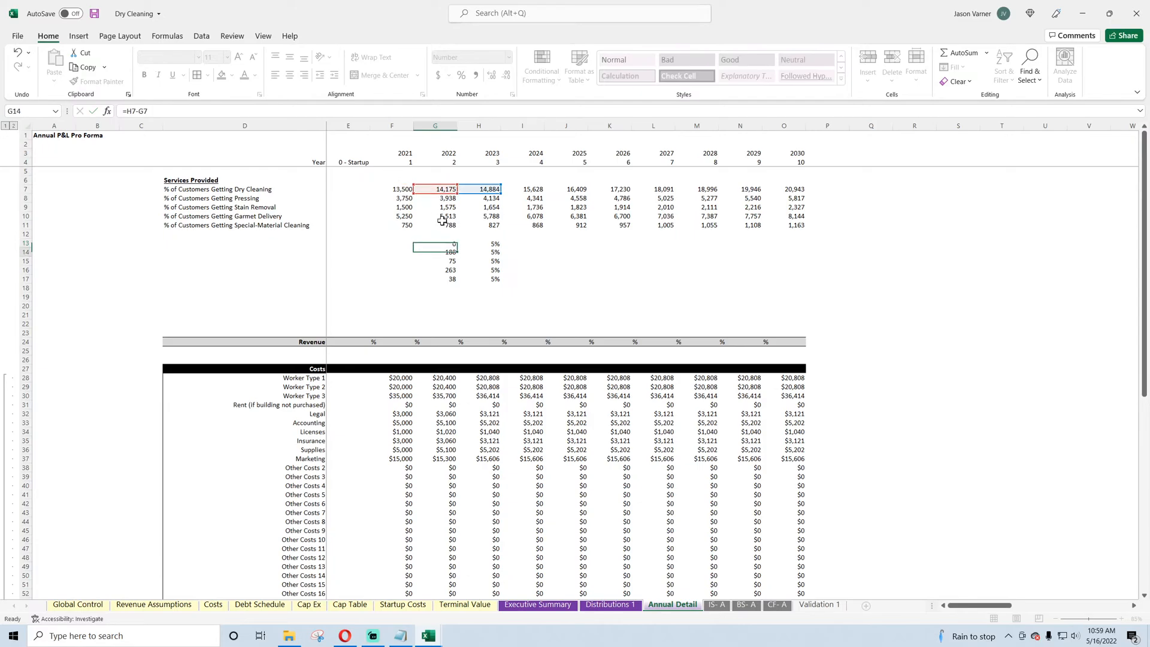
click(447, 242)
drag(455, 245, 456, 280)
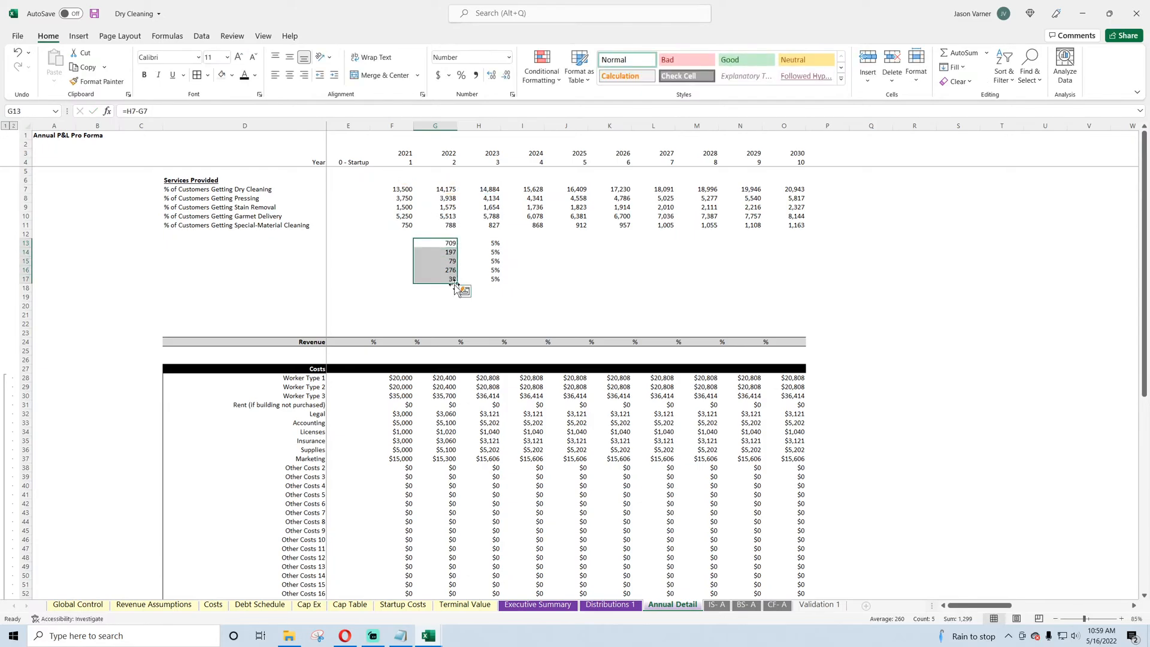
Step: Clear the scratch check cells G13:H17
drag(495, 243, 499, 280)
drag(405, 243, 543, 282)
click(634, 297)
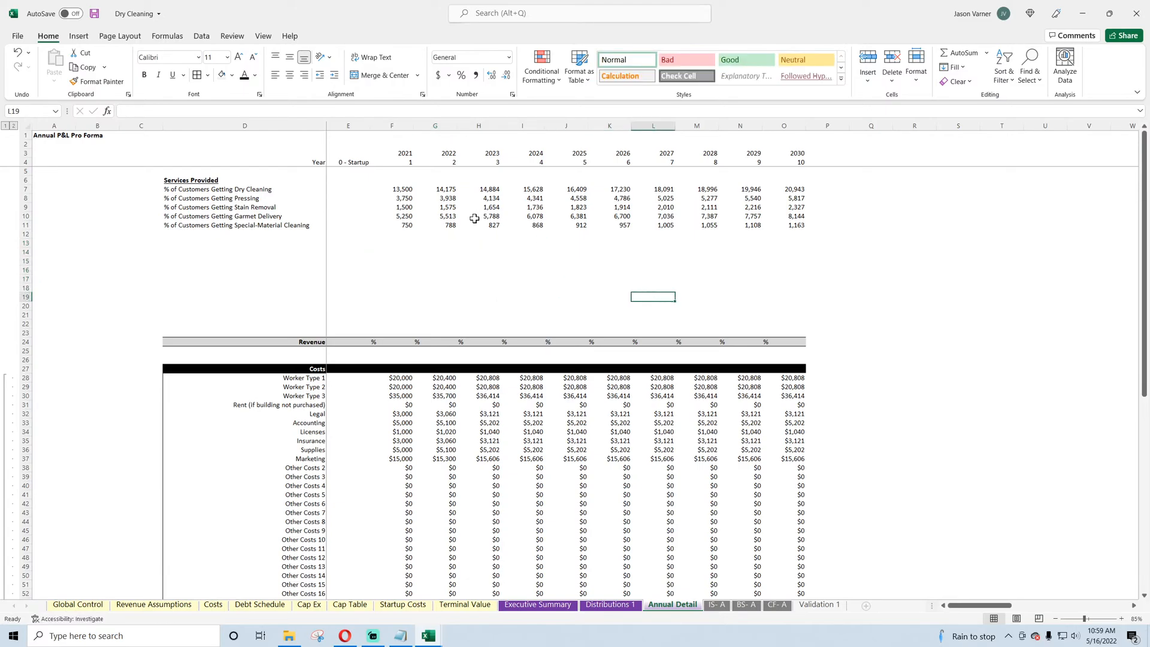
Step: Set the year 2 Annual Sales Growth in C21 of the Revenue Assumptions sheet to 10%
click(154, 605)
click(229, 367)
text(10)
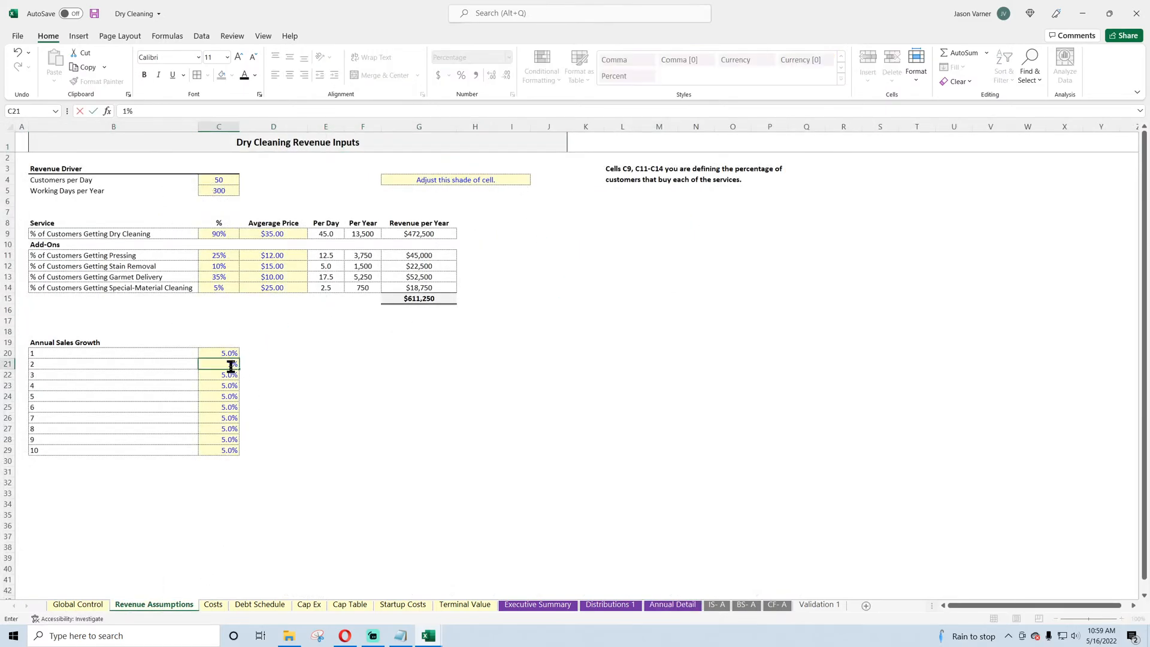
click(299, 418)
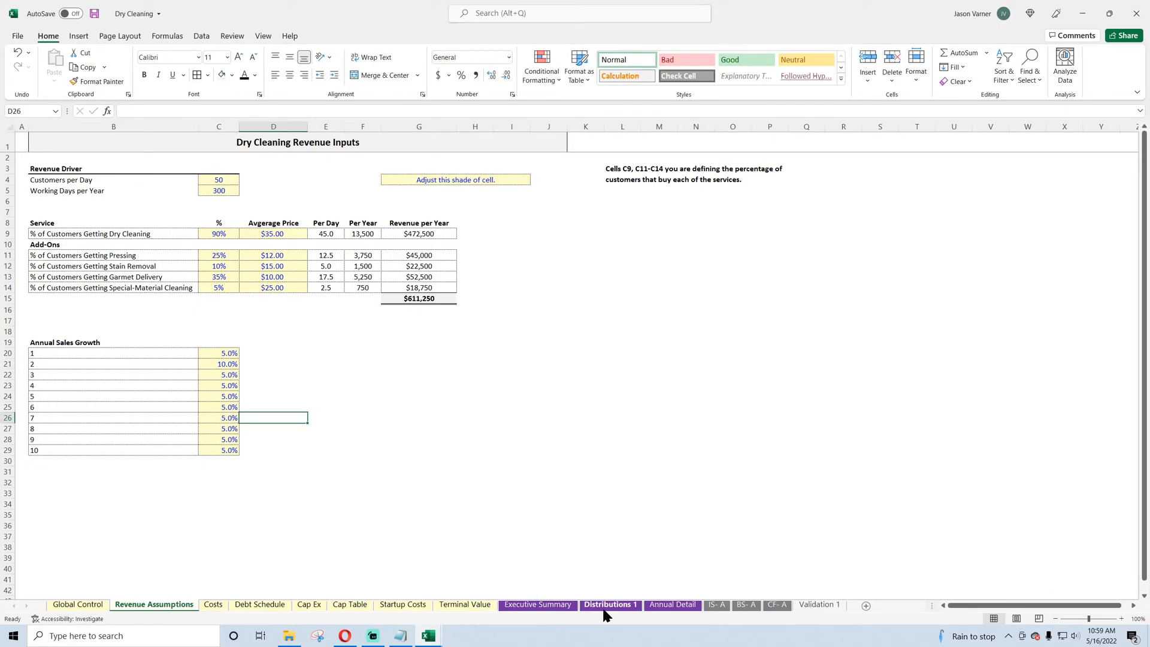
Step: Open the Annual Detail sheet and move it ahead of Executive Summary in the sheet order
click(673, 604)
drag(674, 608, 511, 610)
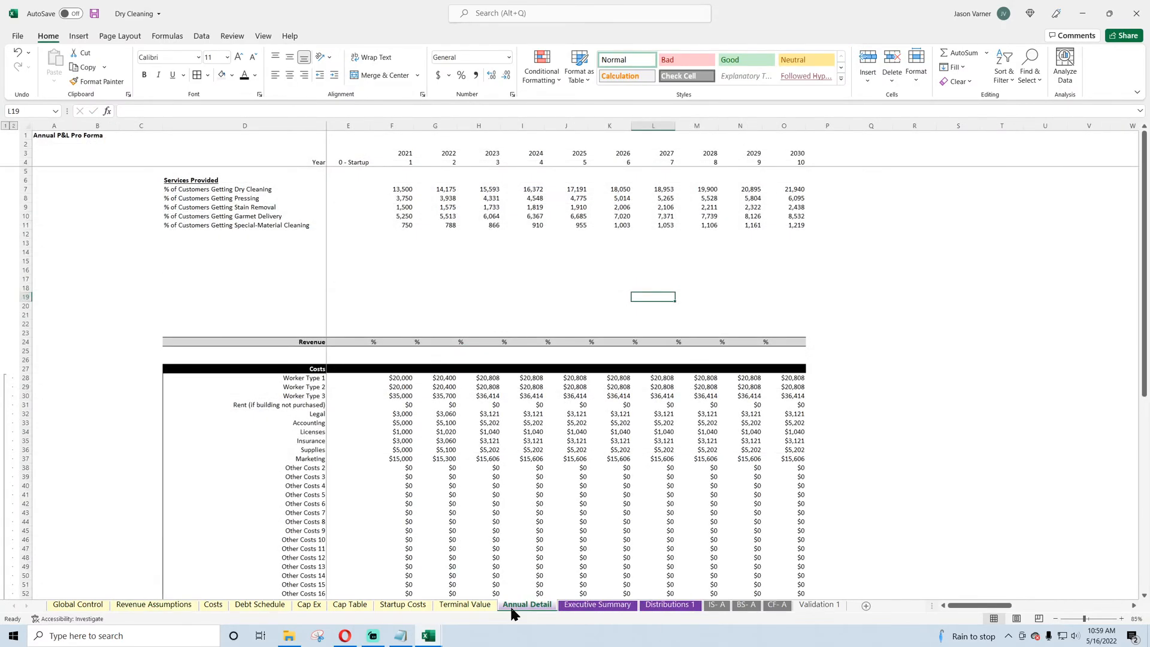
Step: Enter the growth check =G7/F7-1 in G14 and copy it across to H14
click(449, 189)
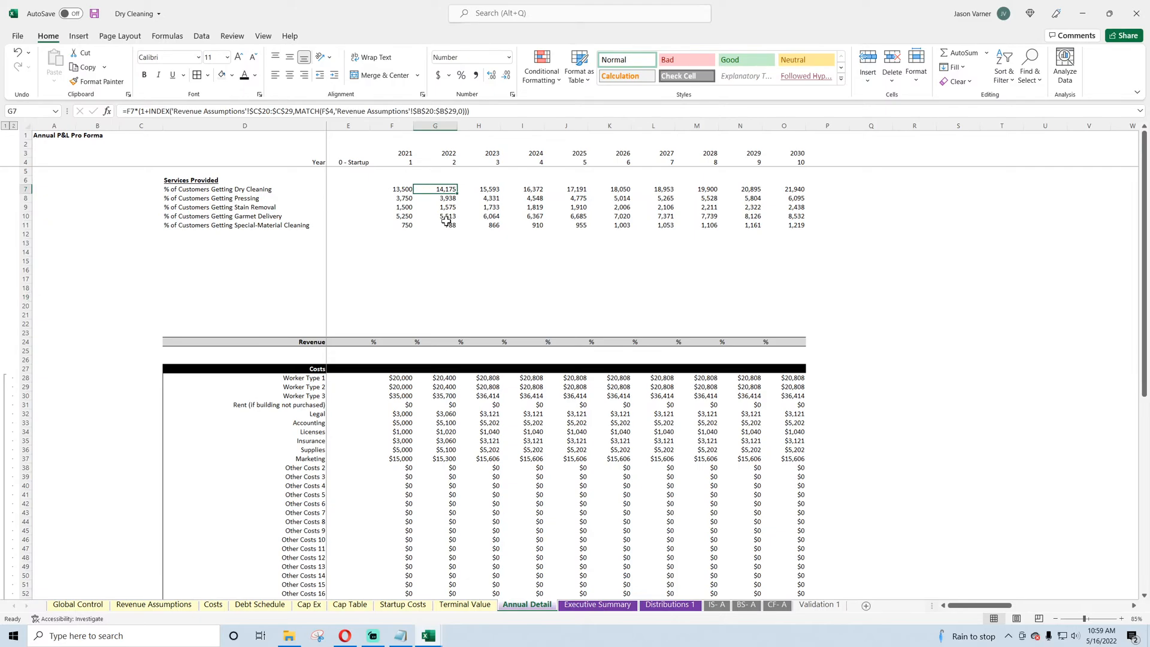
click(445, 254)
text(=)
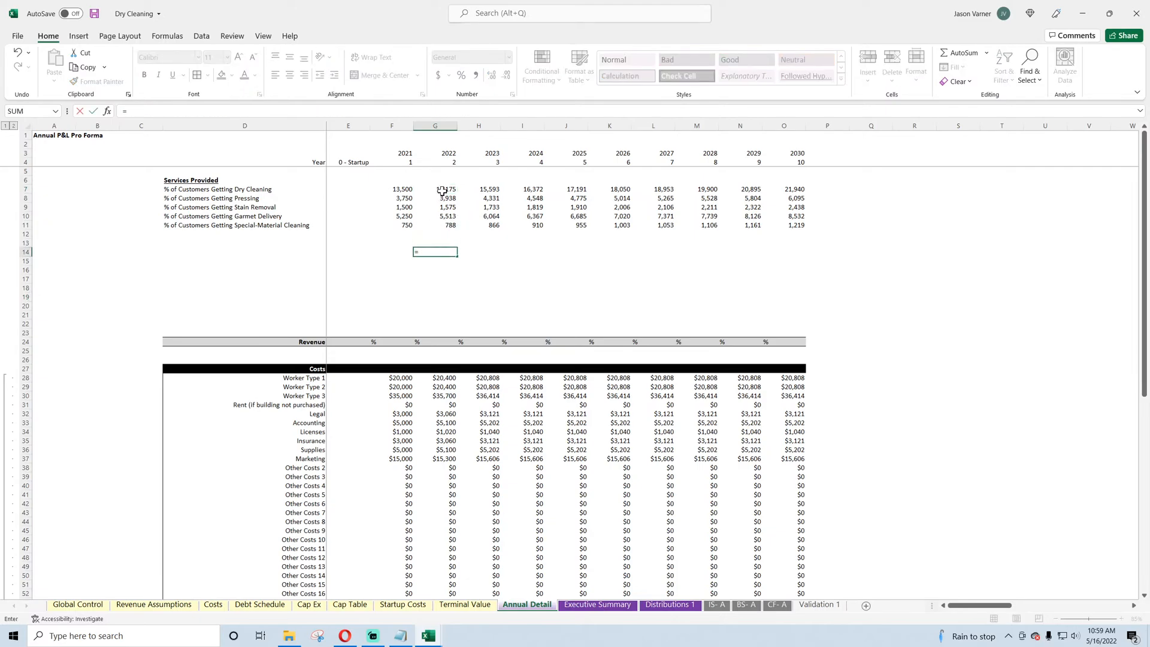
click(442, 190)
text(/)
click(399, 191)
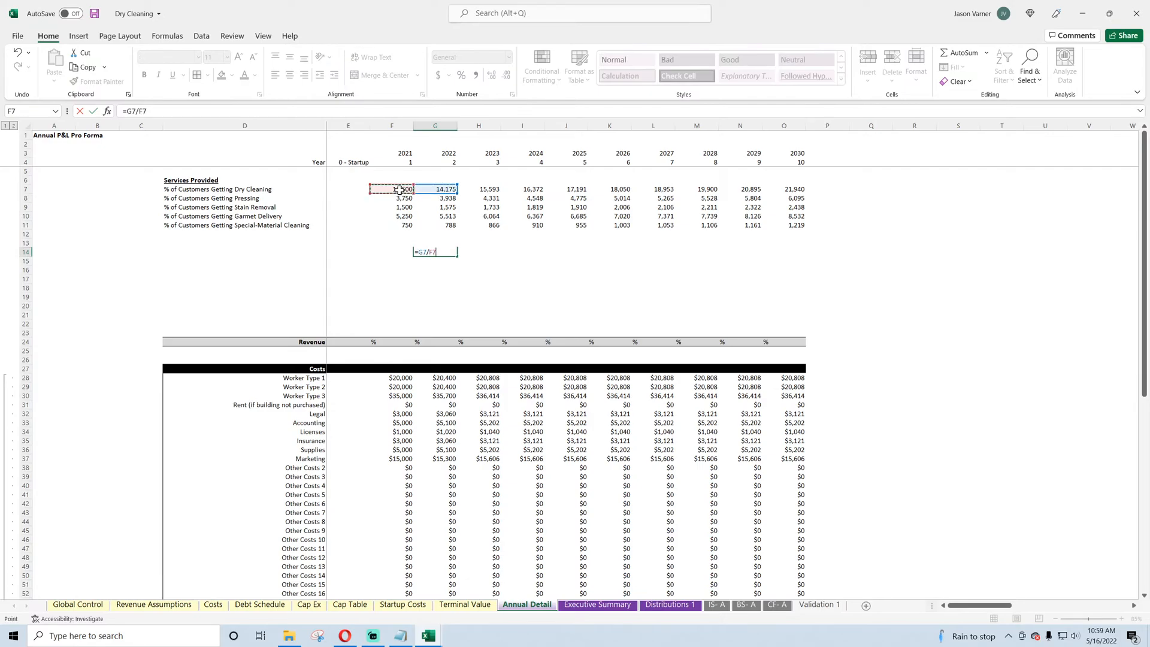
text(-1)
key(Return)
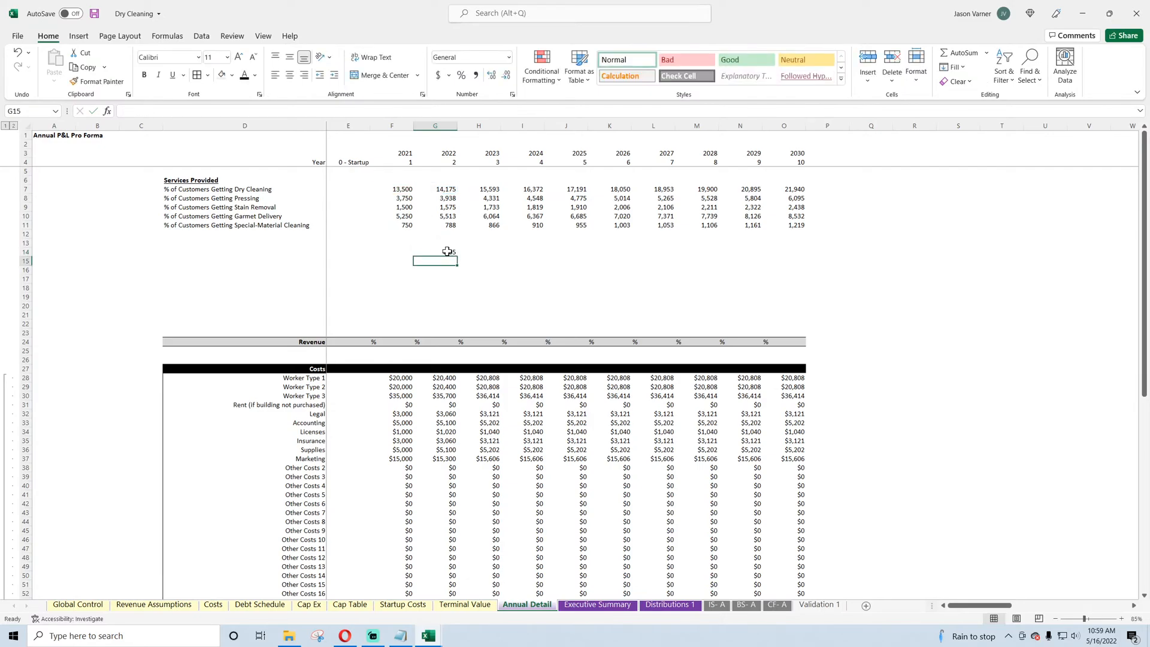
click(447, 250)
drag(457, 257, 496, 255)
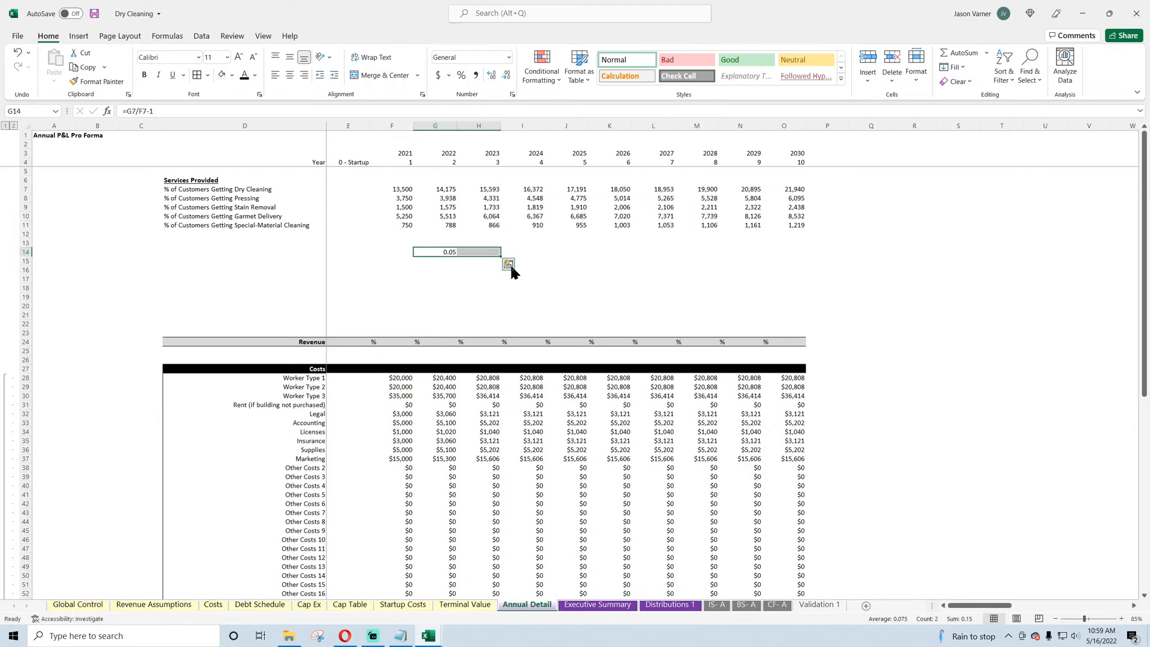
click(492, 252)
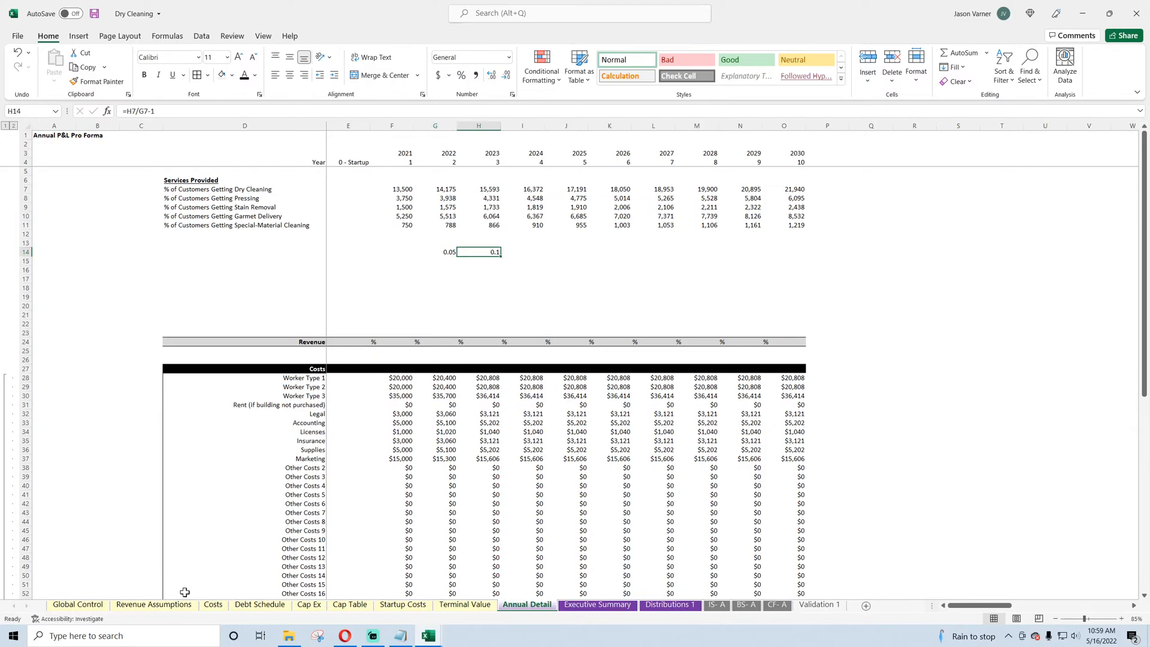
Step: Examine the year 2 growth rate on Revenue Assumptions against the G7 formula and the F4 year number on Annual Detail
click(167, 605)
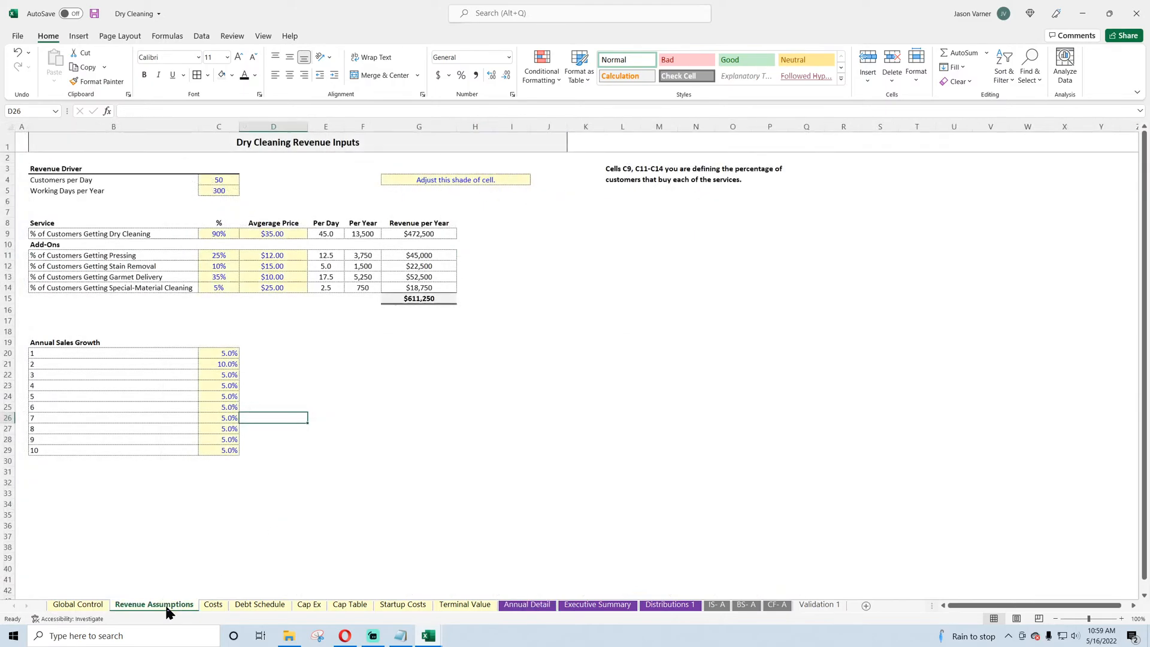
click(229, 364)
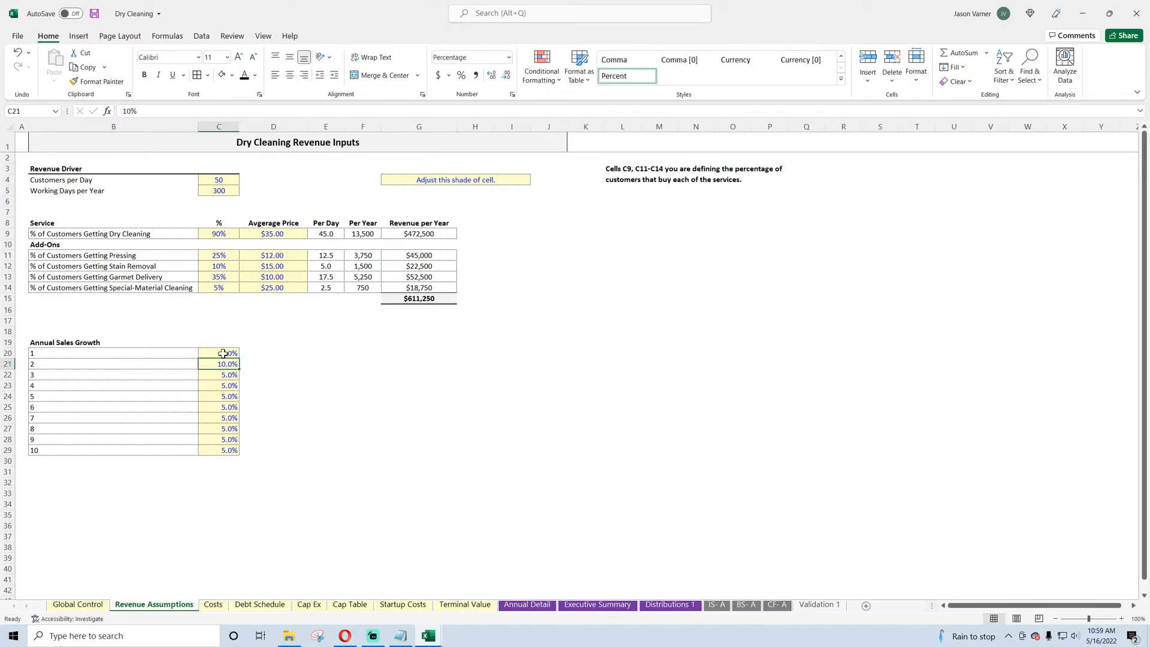
click(671, 606)
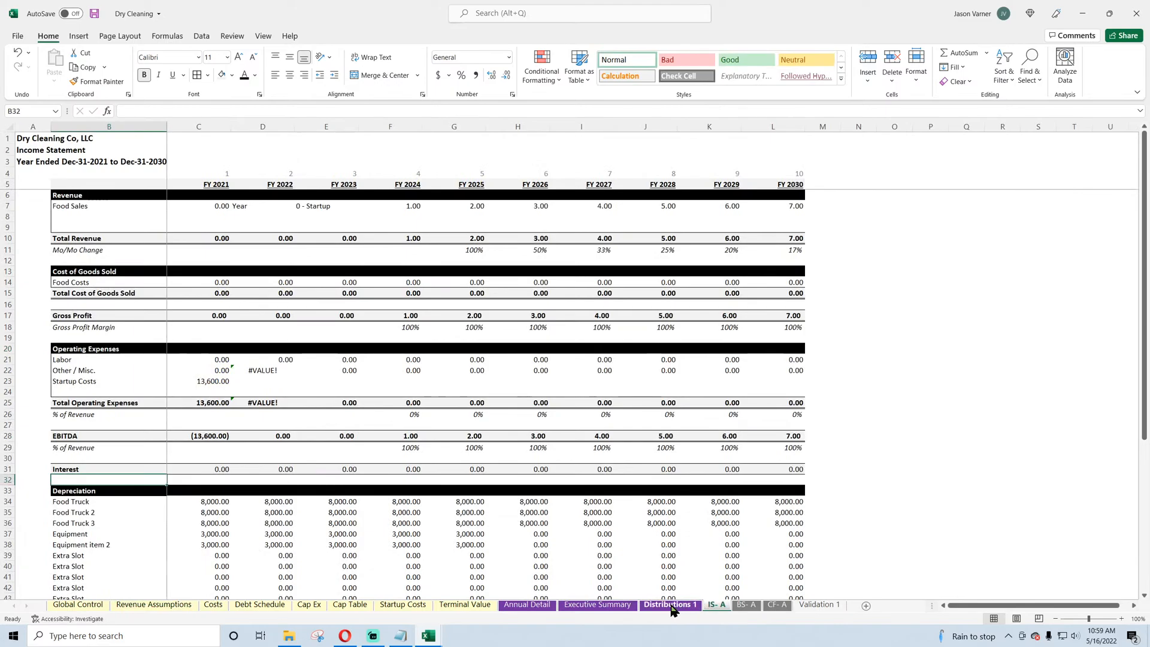
click(614, 605)
click(531, 605)
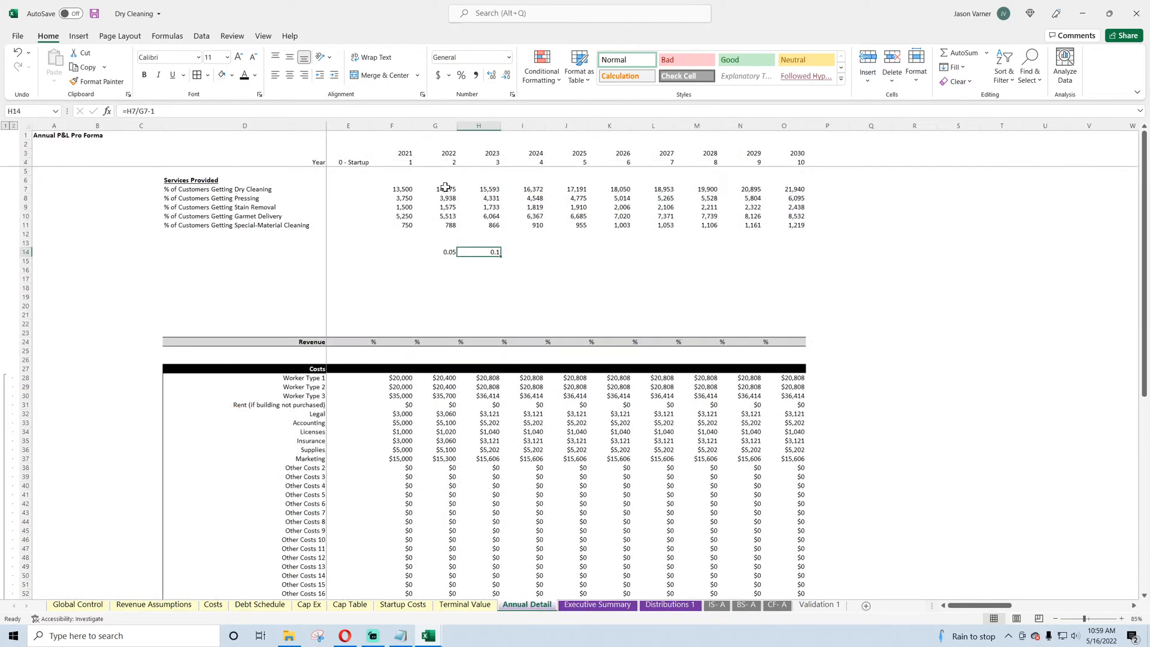
click(445, 188)
click(407, 162)
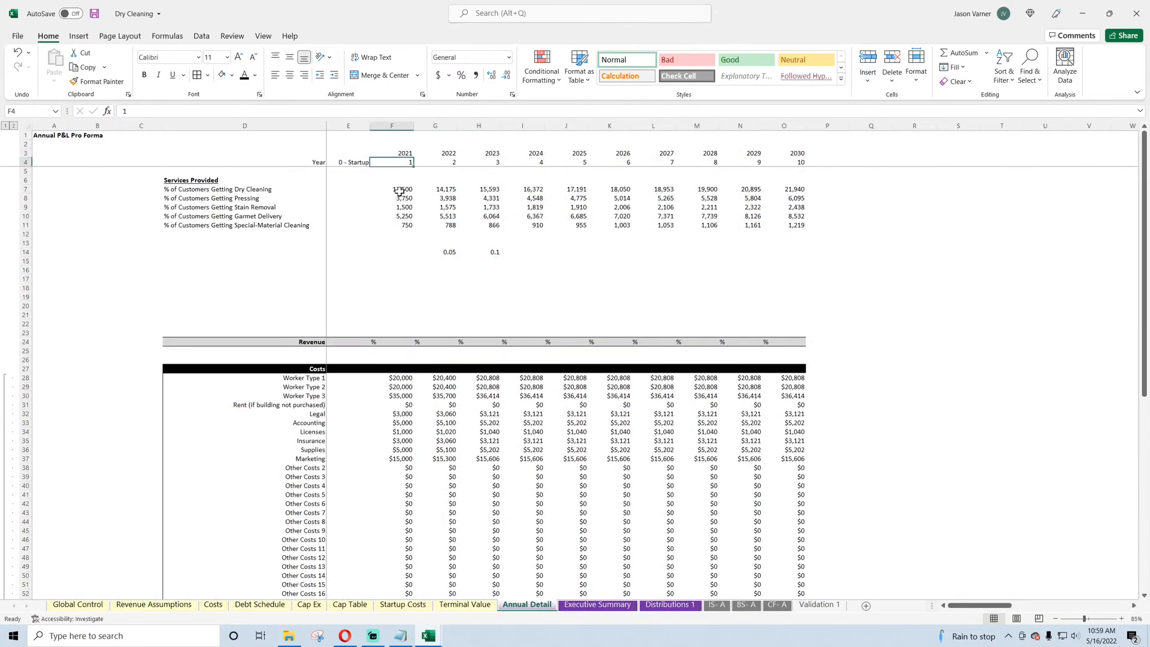
Step: Examine the year 1 links in F7:F11 and the growth formulas in G7, H7 and I7, including which year each one matches
drag(401, 188, 400, 225)
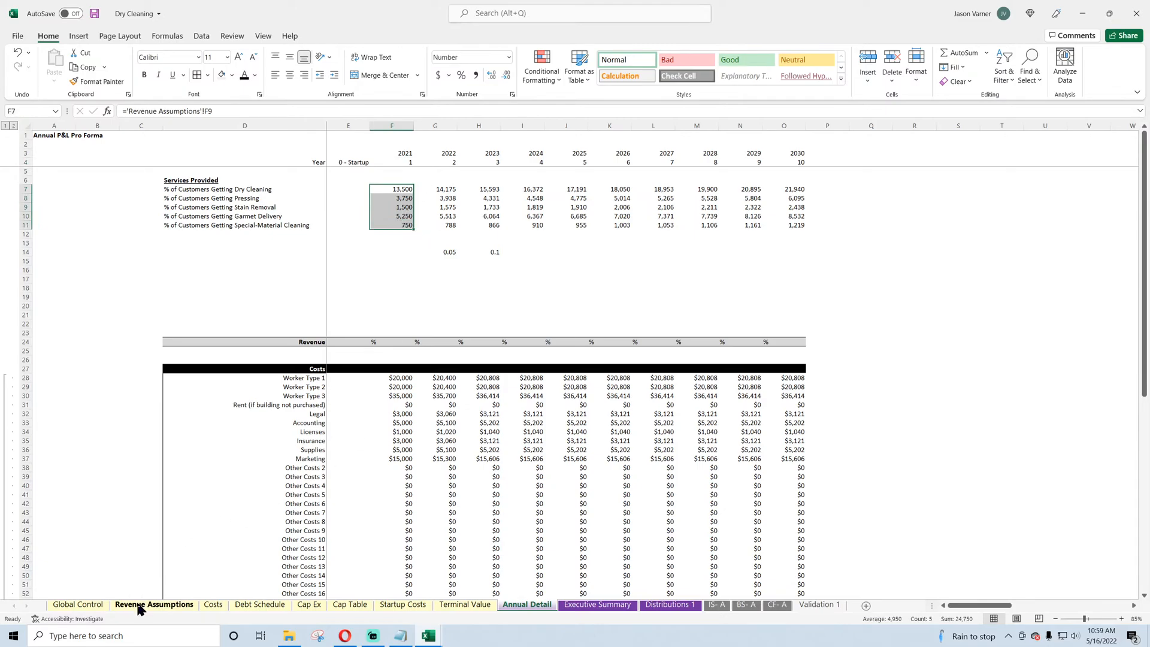
click(446, 189)
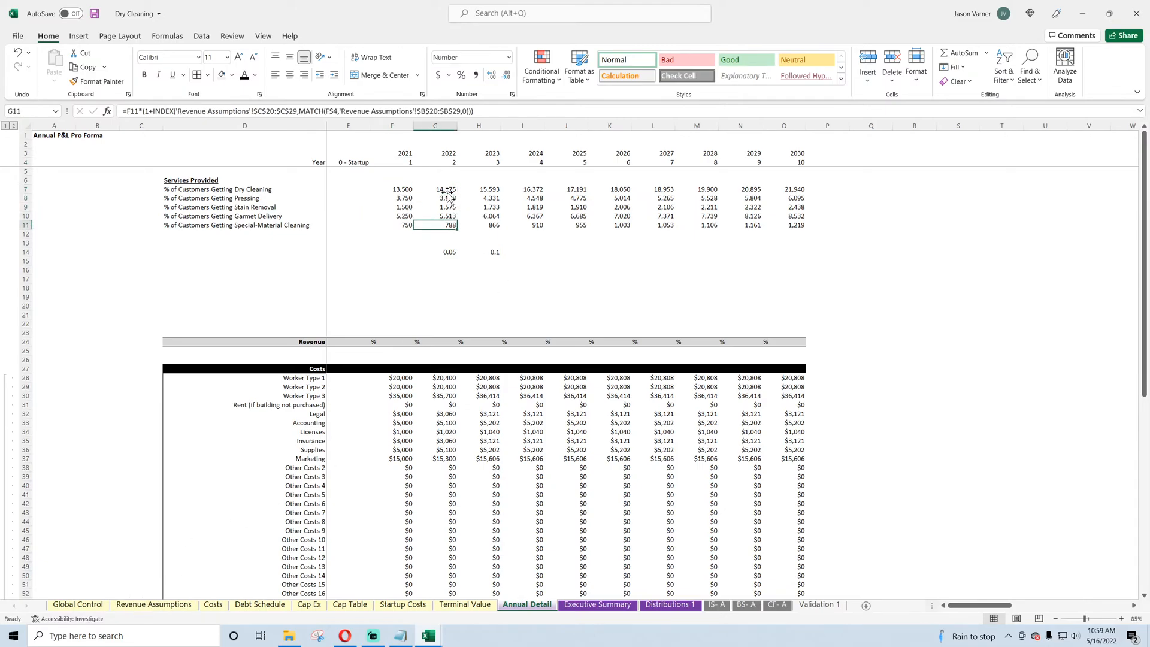
double_click(446, 188)
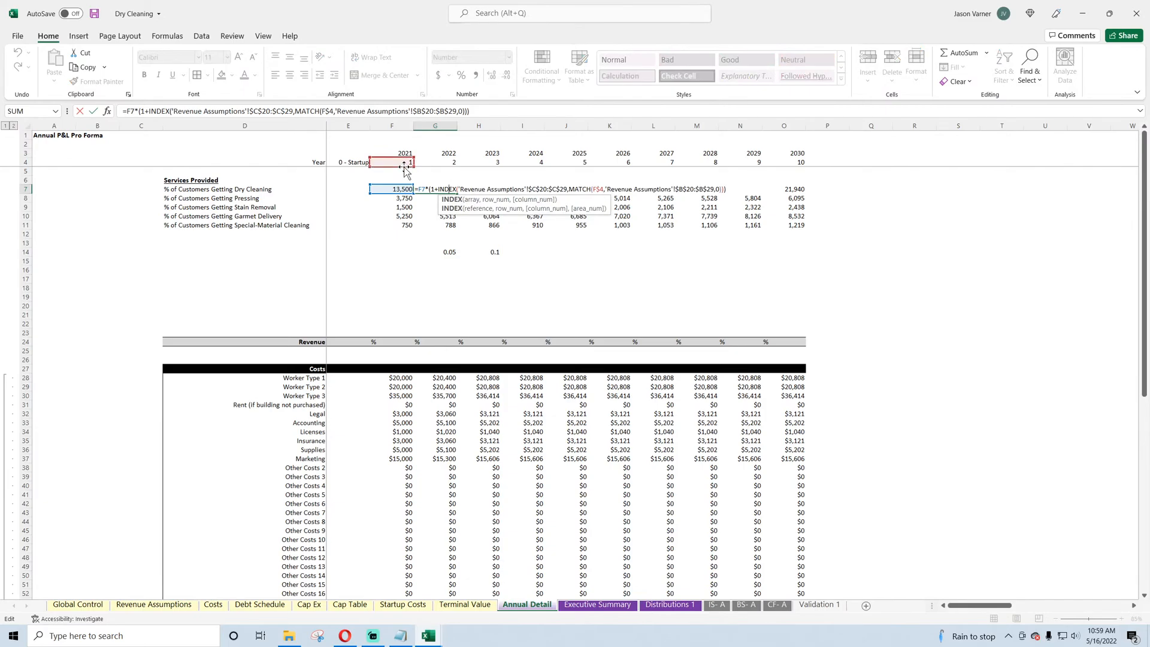
key(Return)
double_click(485, 188)
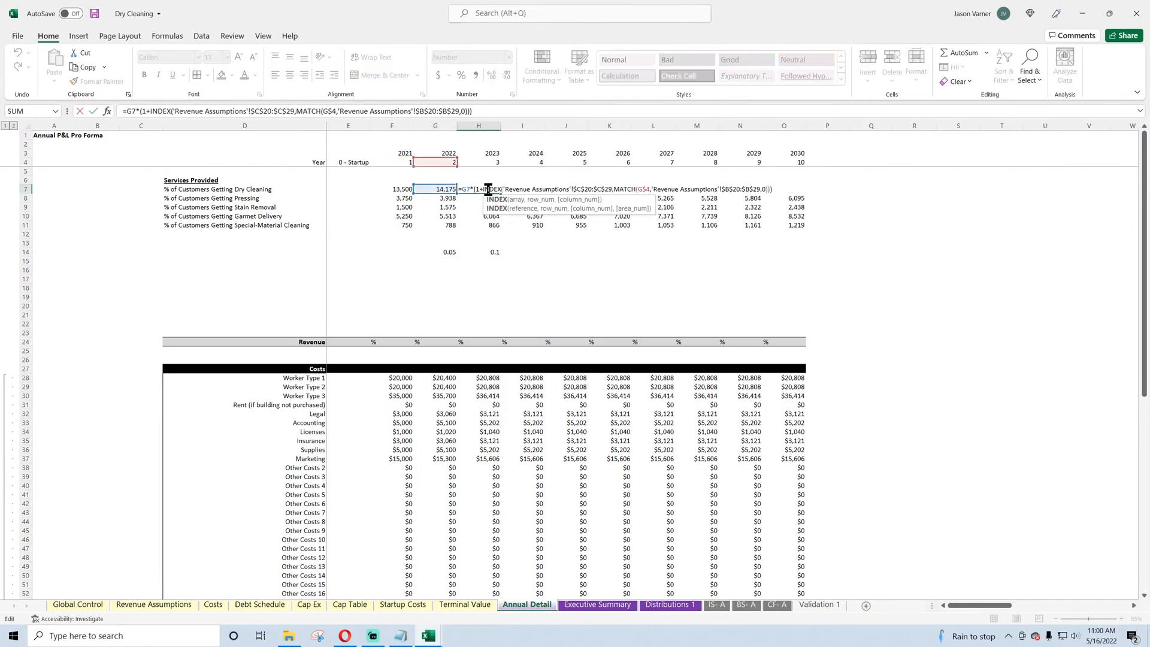
key(Return)
double_click(537, 189)
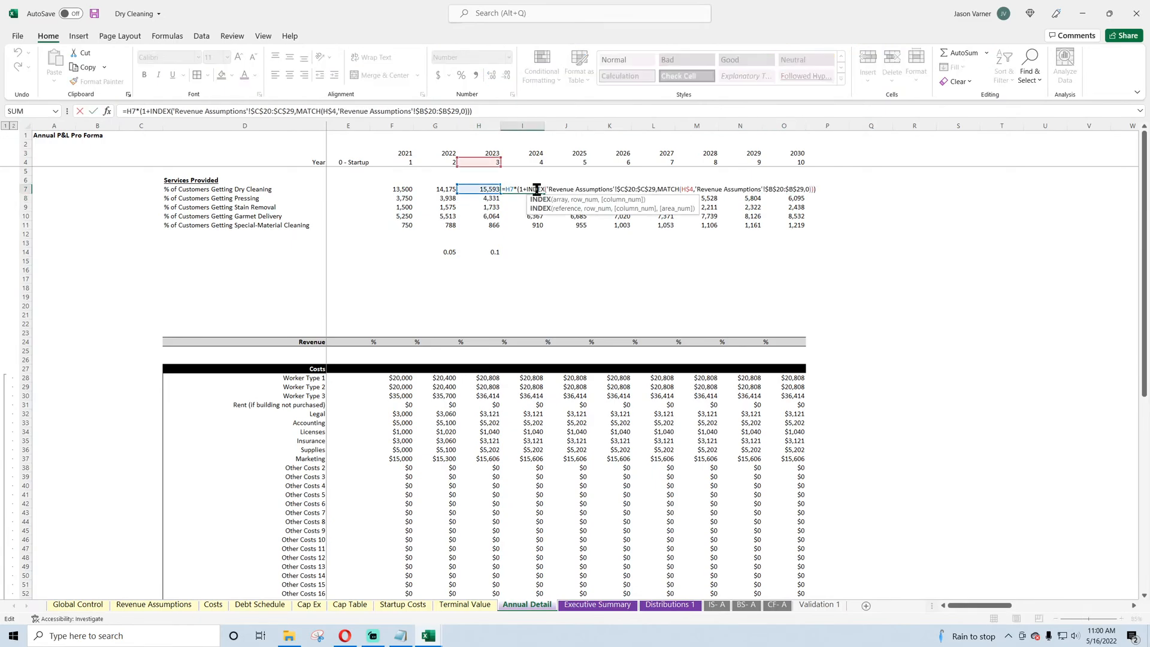
key(Return)
double_click(453, 190)
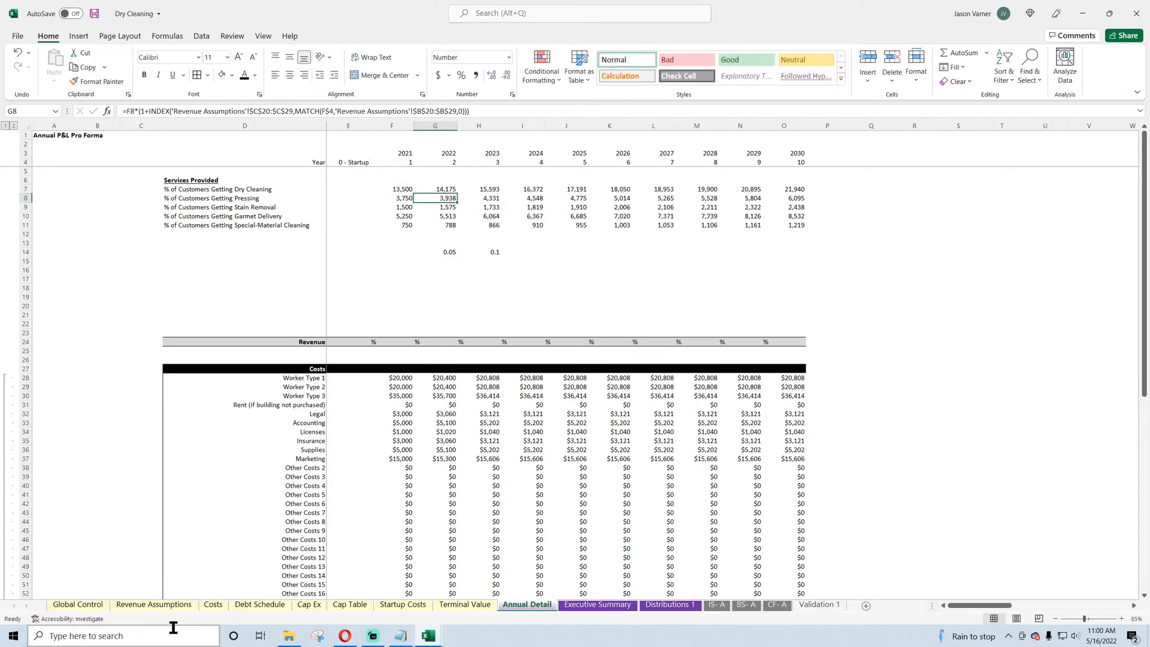
Step: Clear the year 1 row of the Annual Sales Growth table on Revenue Assumptions and enter 2 in B21 as the starting year
click(153, 605)
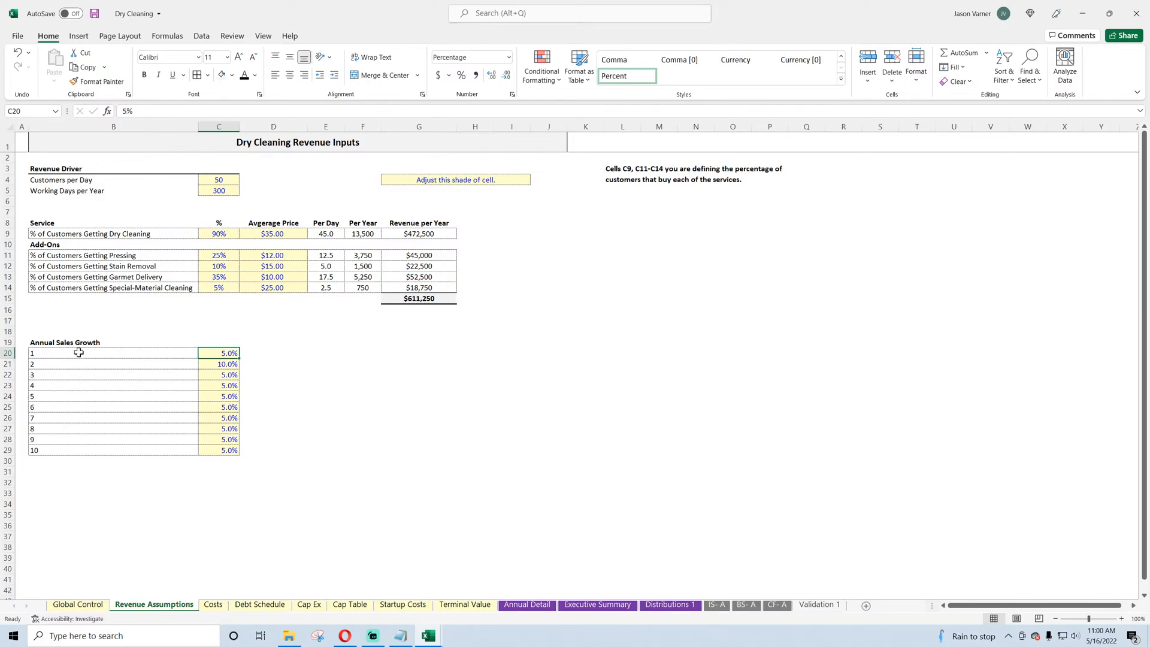
click(247, 356)
drag(309, 358, 36, 358)
click(383, 407)
click(48, 364)
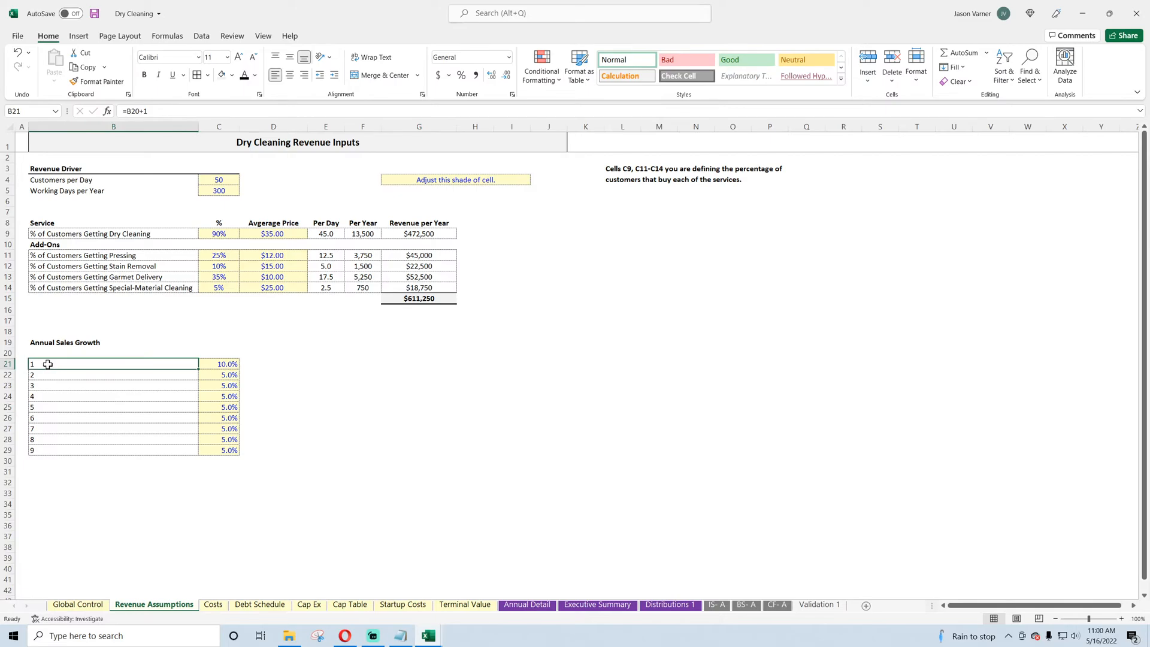
key(Down)
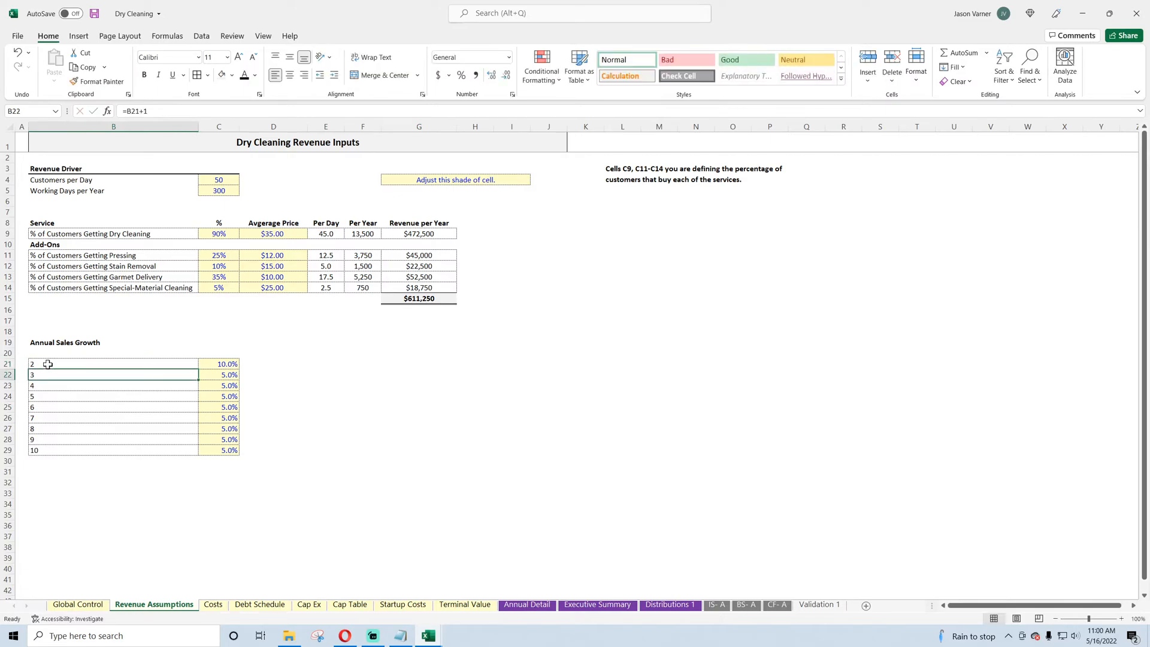
Step: Move the Annual Sales Growth heading down to sit directly above the year 2 rate and delete empty row 18
click(79, 344)
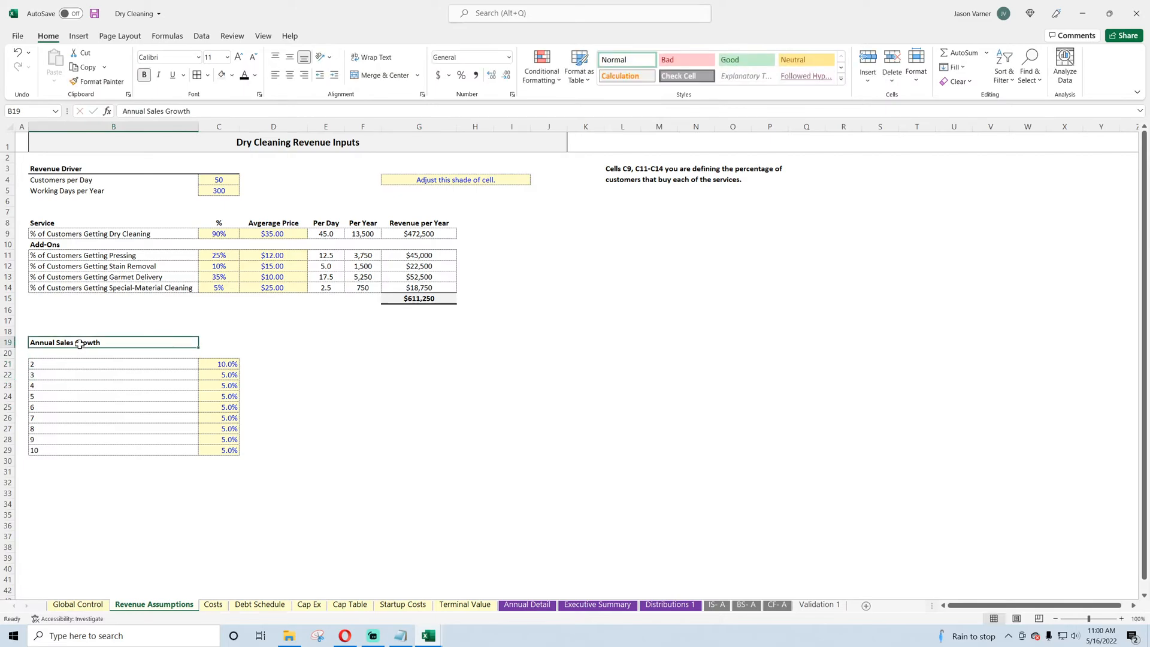
right_click(7, 331)
click(46, 441)
click(354, 437)
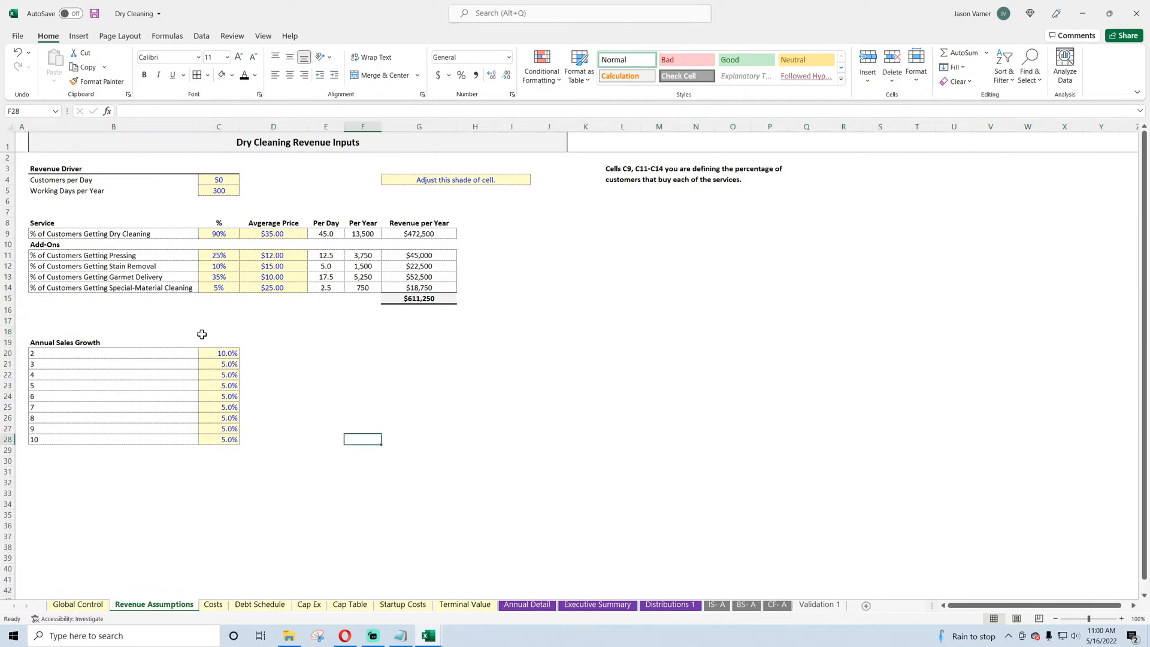
drag(419, 239, 214, 295)
click(209, 360)
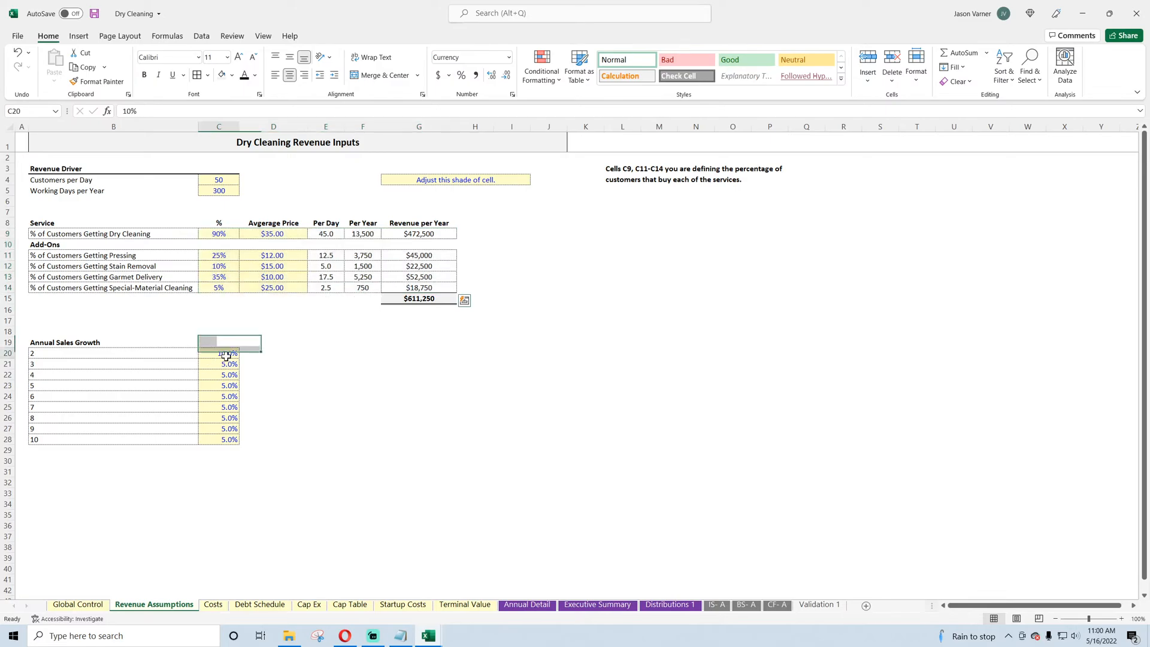
click(225, 371)
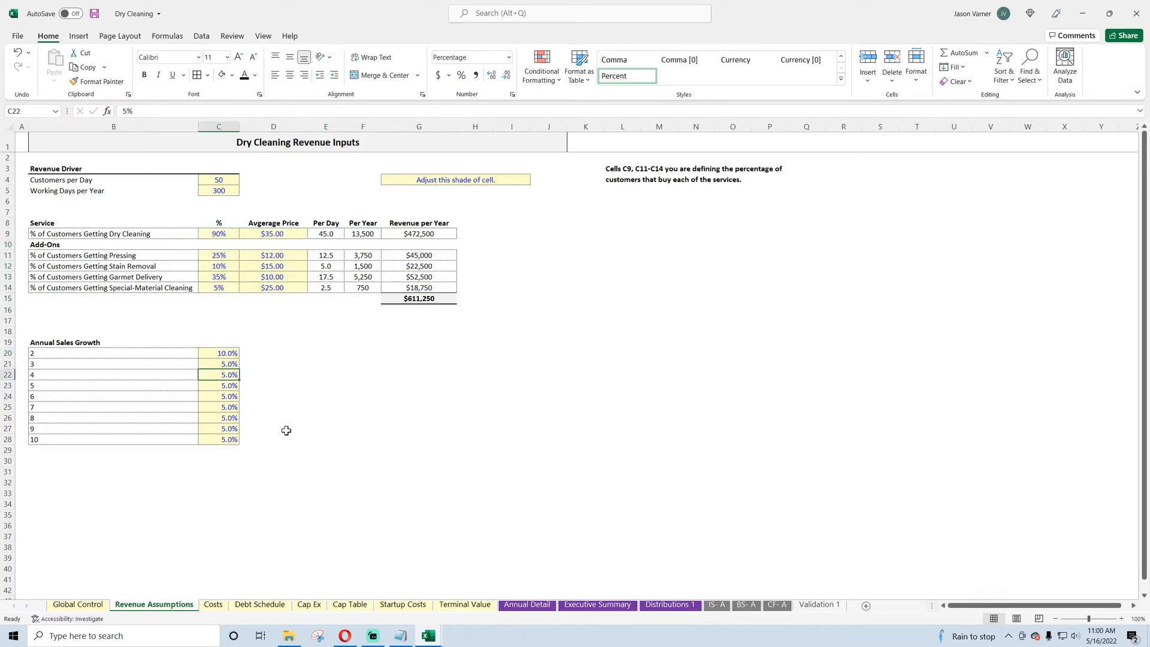
Step: Change the MATCH lookup in G7 of Annual Detail from F$4 to G$4 and copy the formula through G7:O11
click(527, 604)
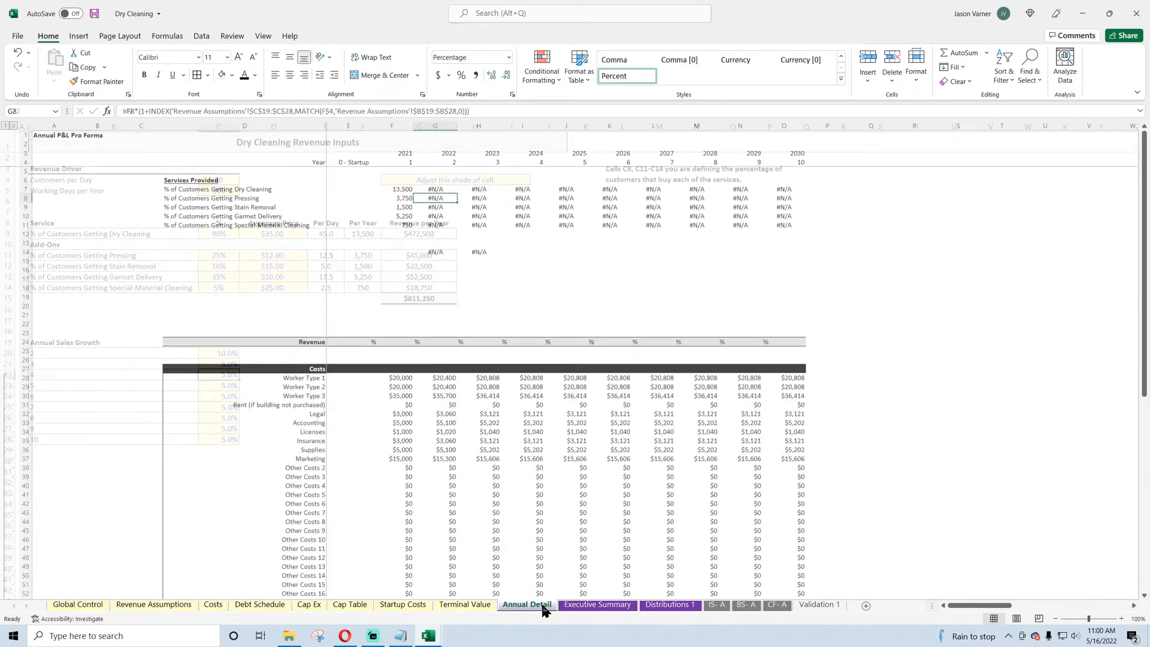
double_click(436, 188)
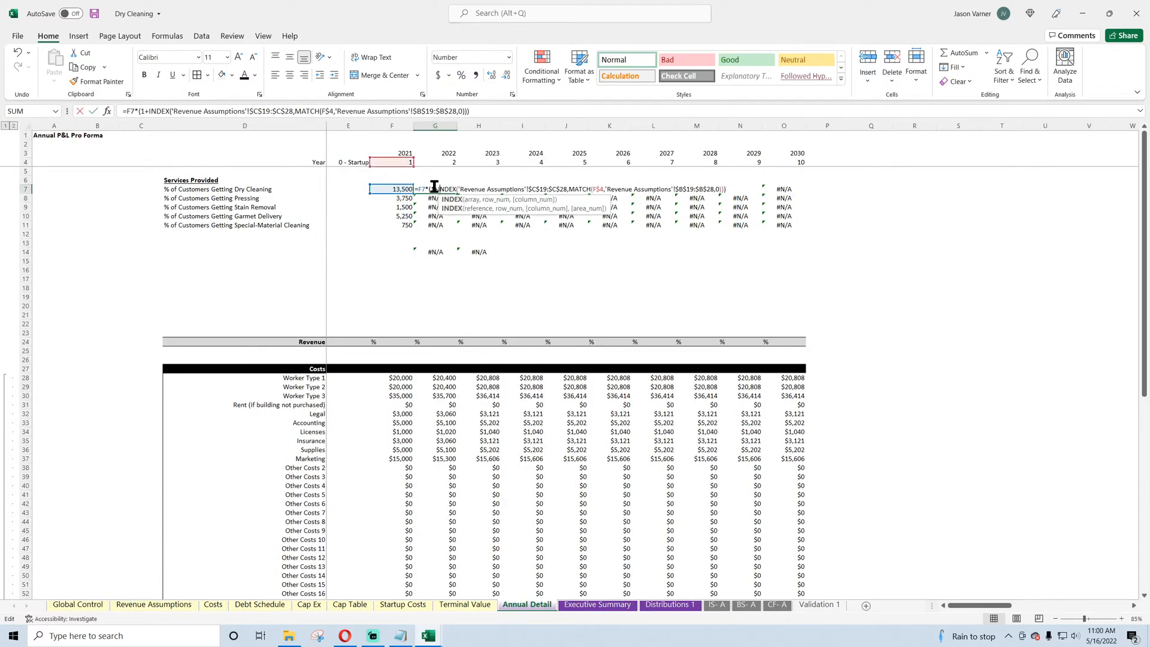
drag(403, 166, 784, 232)
key(Return)
click(439, 190)
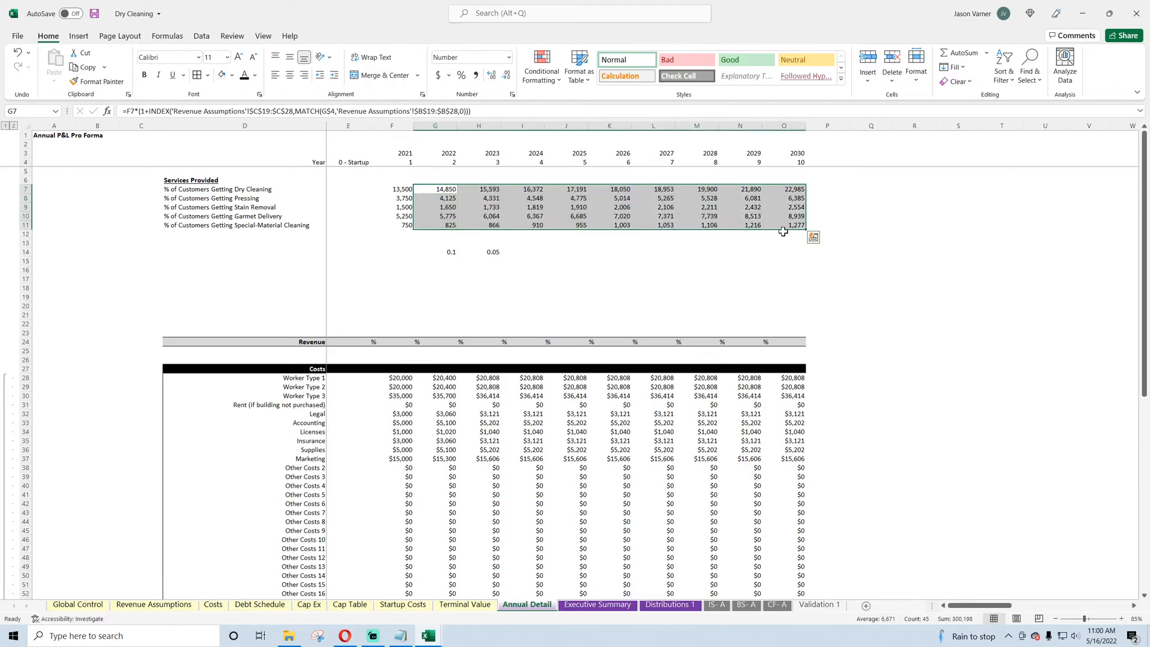
Step: Clear the growth checks in G14:H14 of Annual Detail and save the workbook
drag(442, 244, 488, 243)
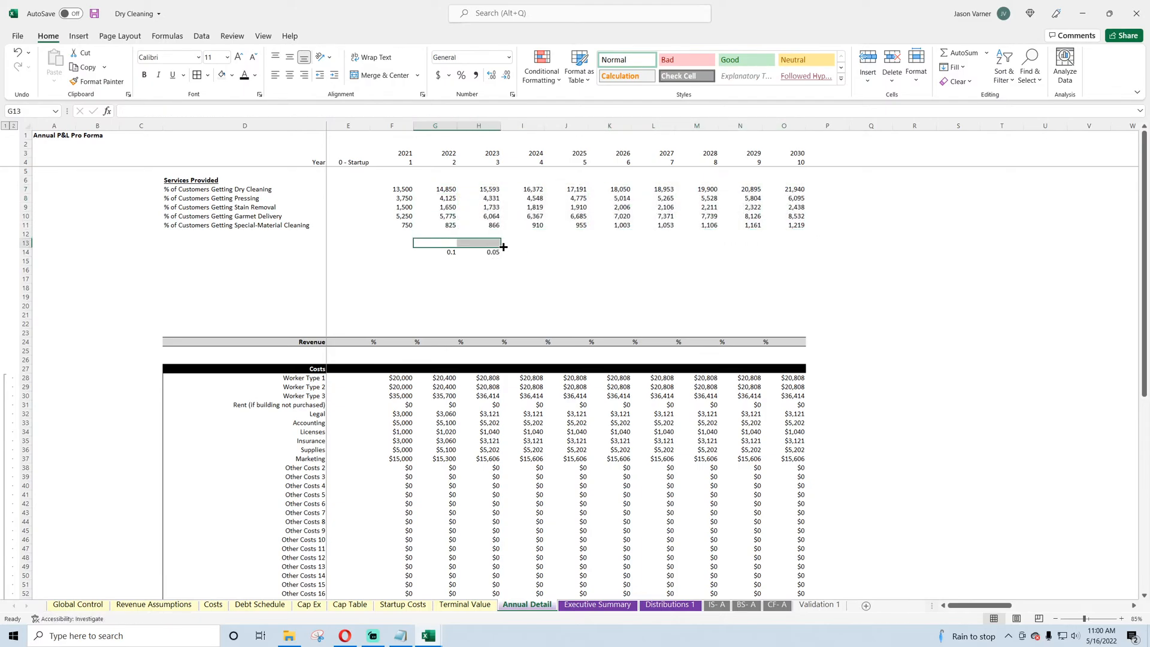
click(609, 261)
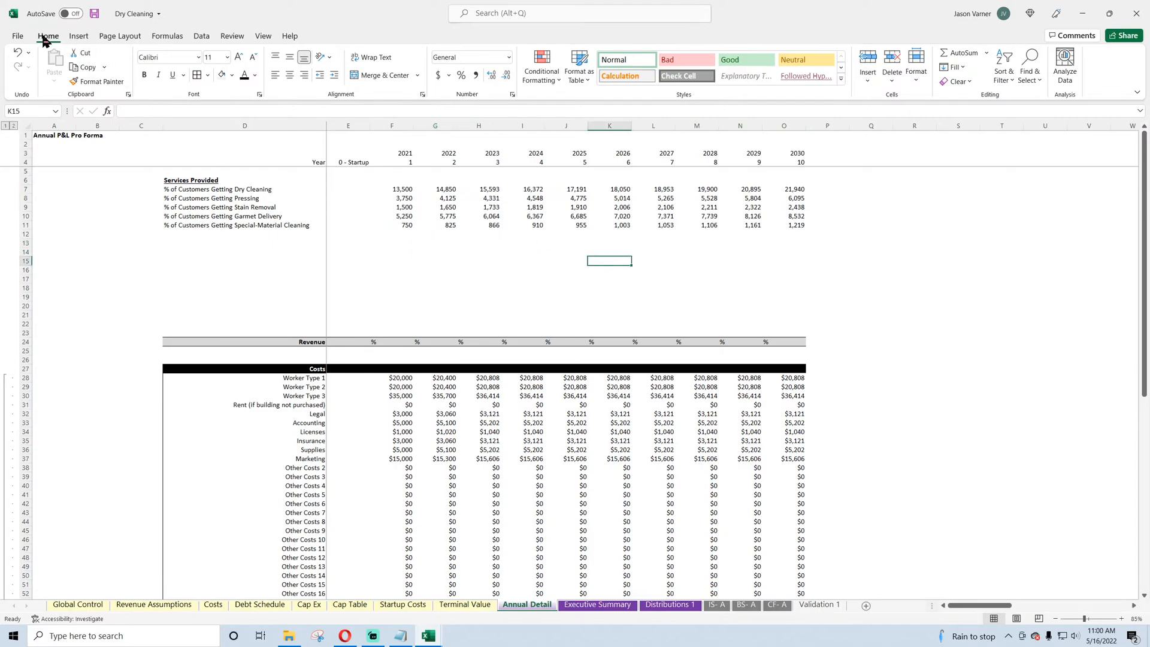
click(94, 15)
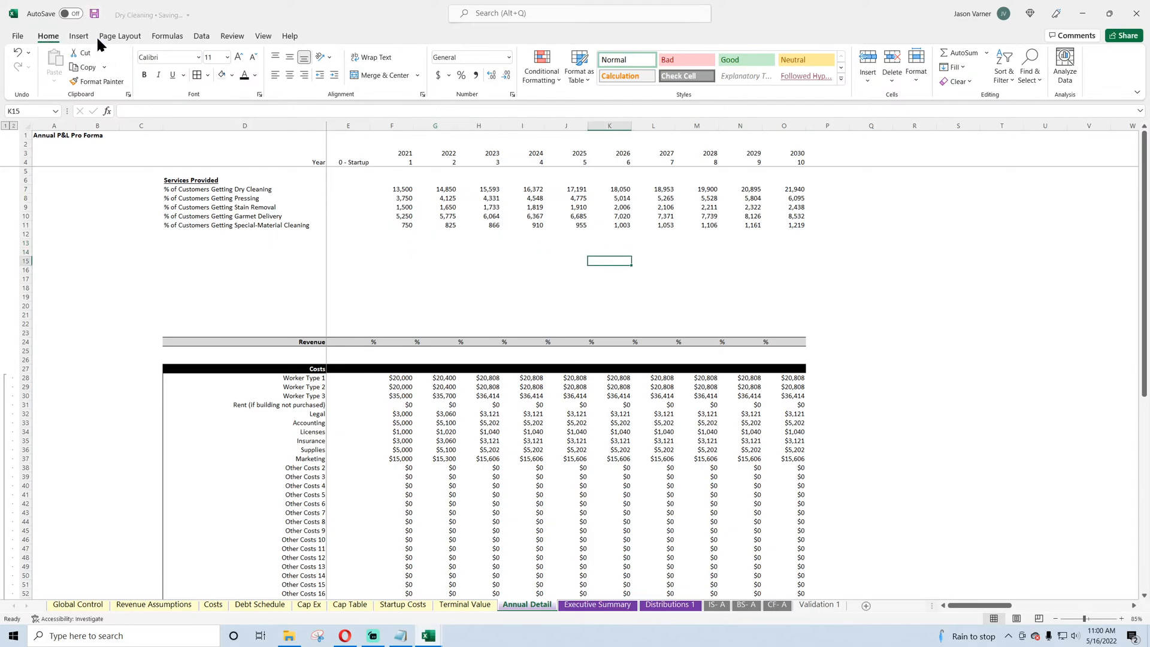
click(397, 189)
click(401, 197)
click(401, 216)
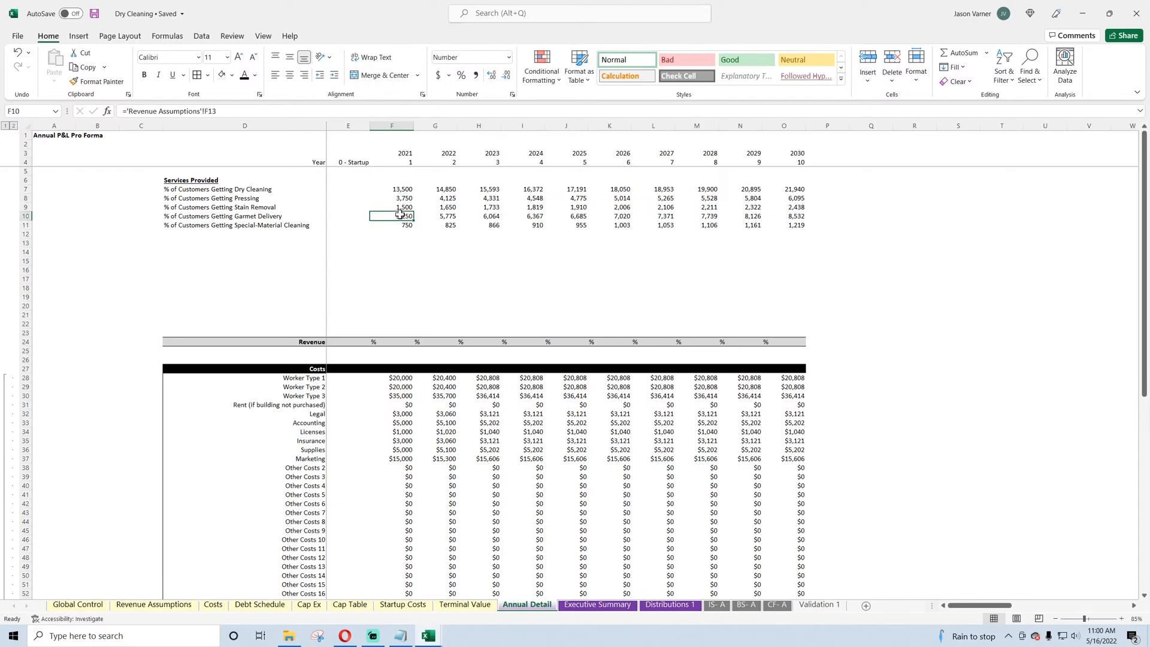
click(401, 224)
Step: List the services below the growth table on Revenue Assumptions, with =B9 in B31 and =B11 in B32 filled down to B39
click(154, 604)
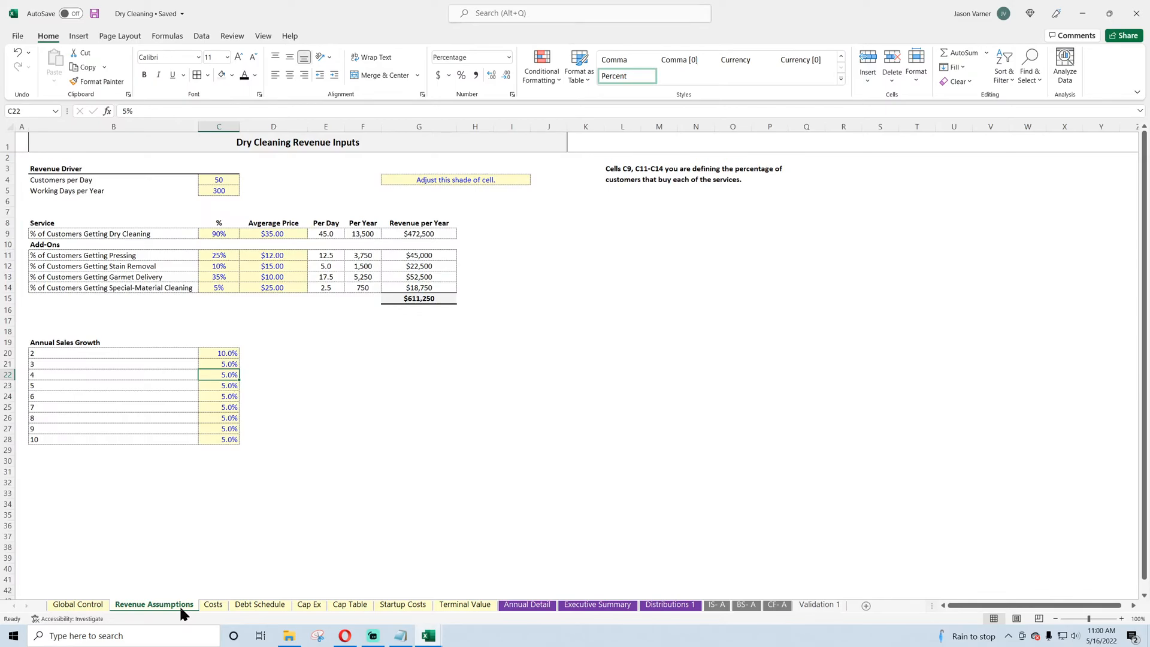
click(103, 471)
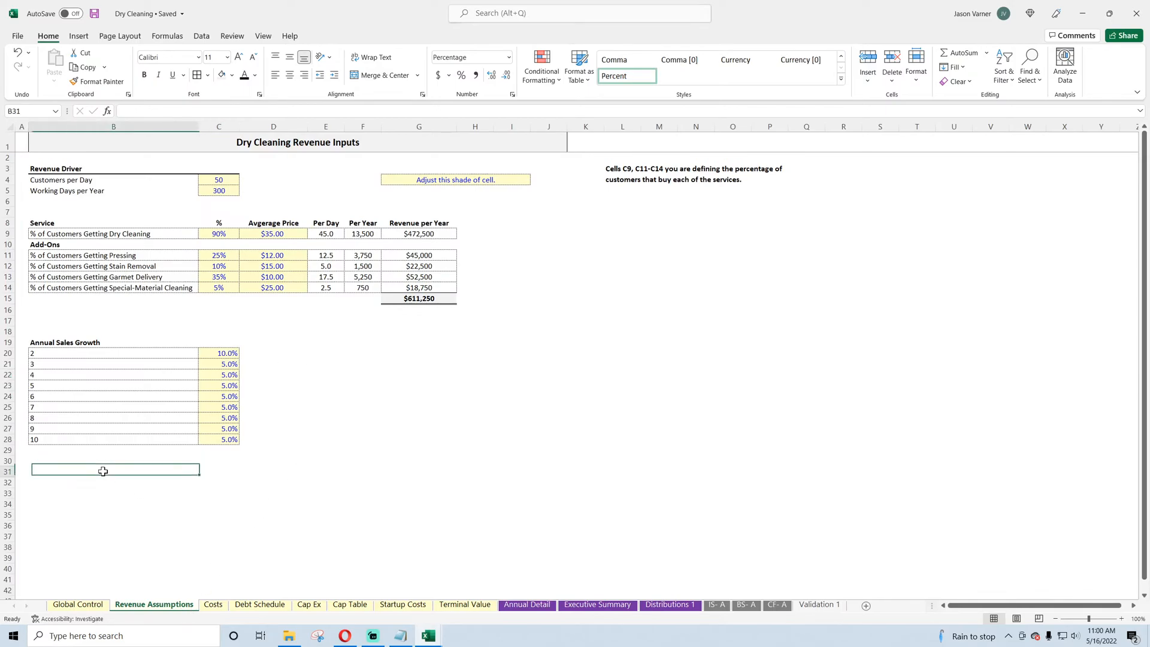
text(=)
click(96, 234)
key(Return)
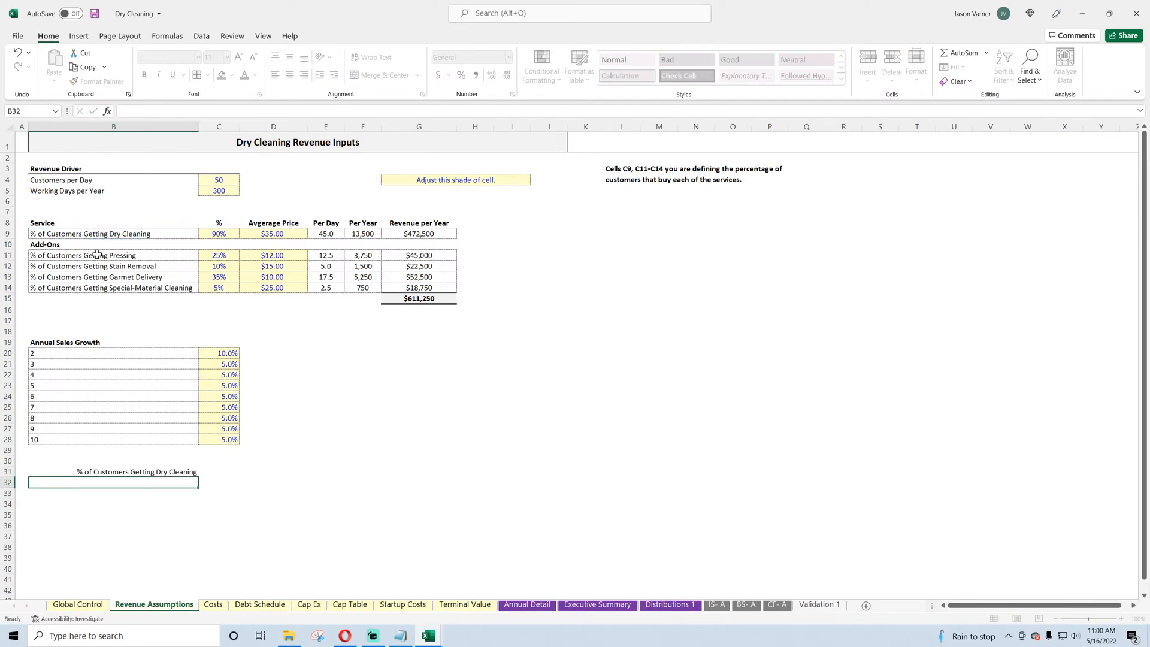
text(=)
click(97, 255)
key(Return)
click(168, 483)
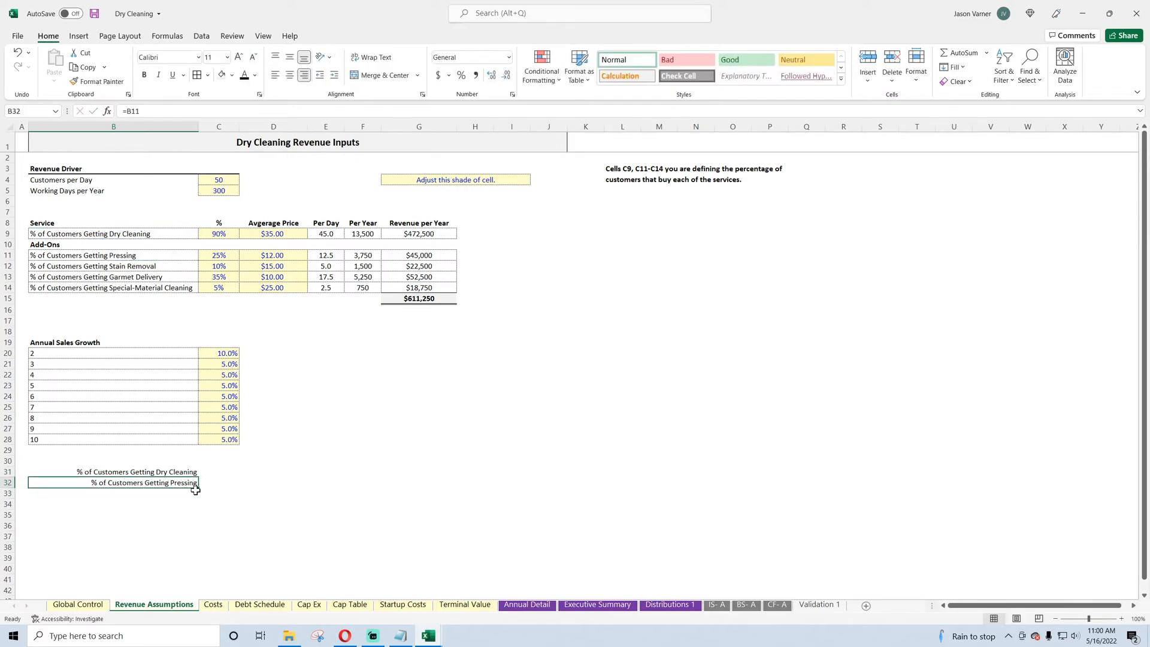
drag(198, 487, 196, 565)
Step: Clear the surplus filled cells B36:B39 below the last service name
click(189, 525)
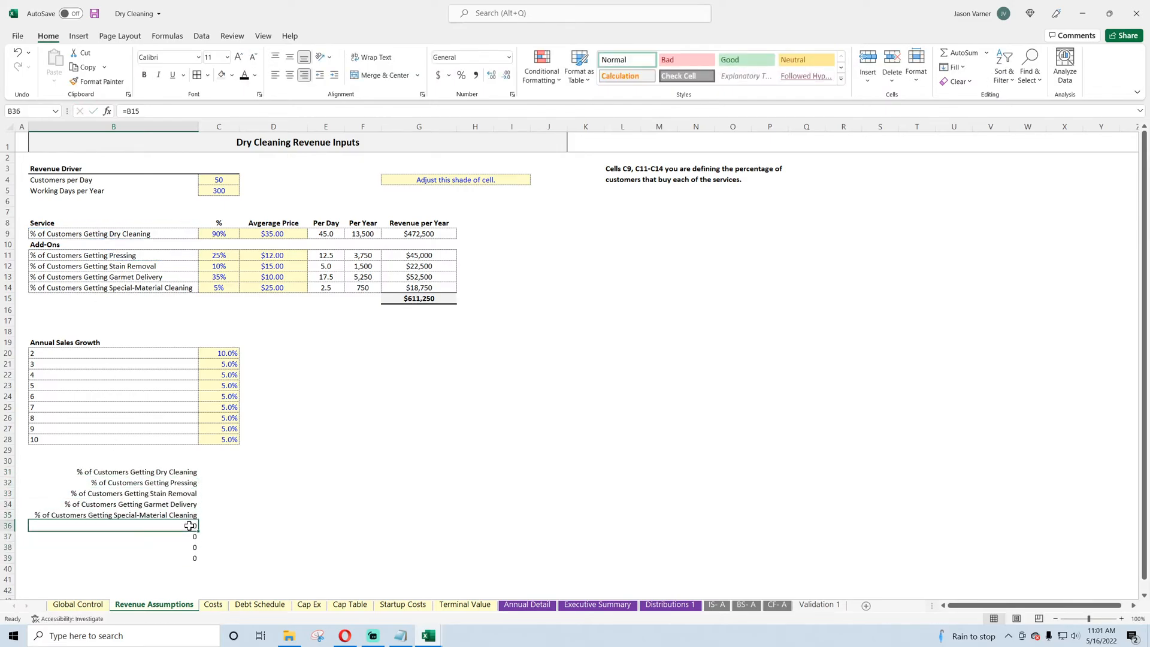
key(BackSpace)
key(Return)
key(BackSpace)
key(Return)
key(BackSpace)
key(Return)
key(BackSpace)
key(Return)
Step: Move the service list down one row to B32:B36 and enter the heading Per Day Capacity Check in B31
drag(180, 472, 178, 530)
click(176, 472)
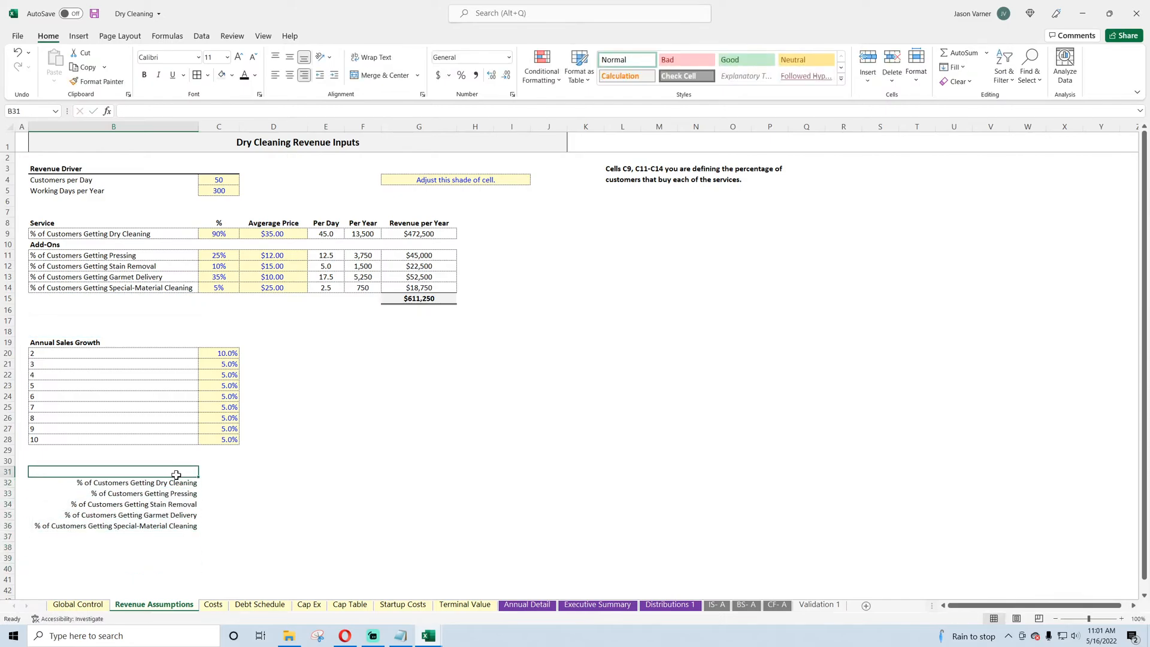
text(Per Day Capacity)
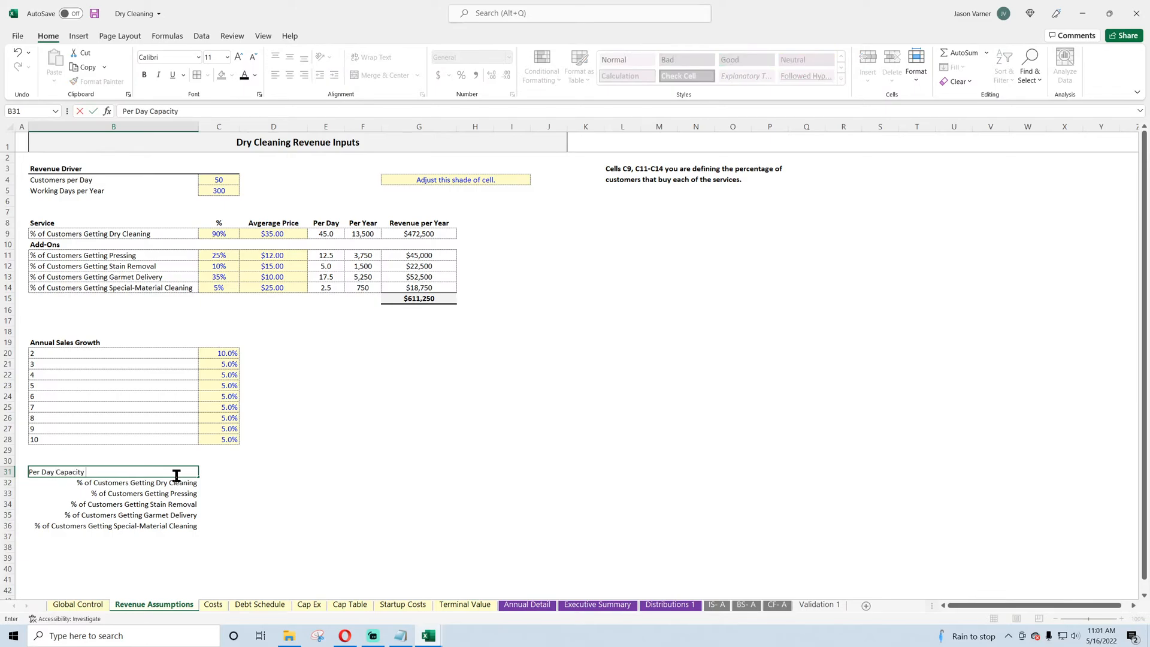
text( Check)
key(Return)
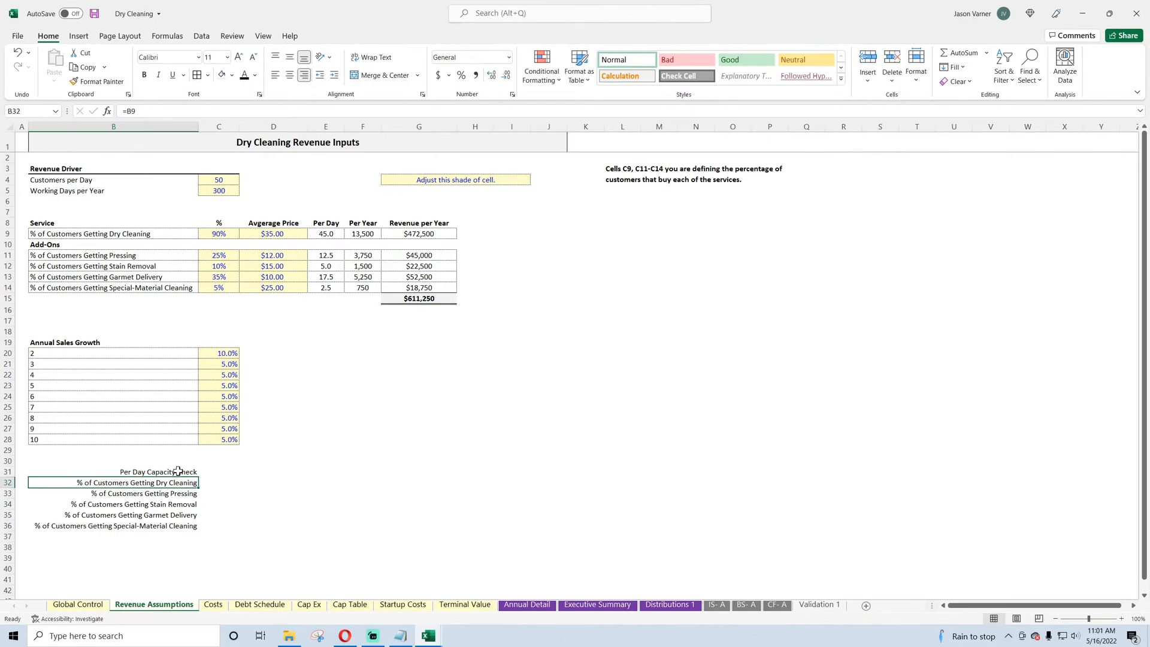
Step: Left-align the service names in B32:B36, and make the Per Day Capacity Check heading bold and left-aligned
drag(174, 484, 204, 541)
click(275, 75)
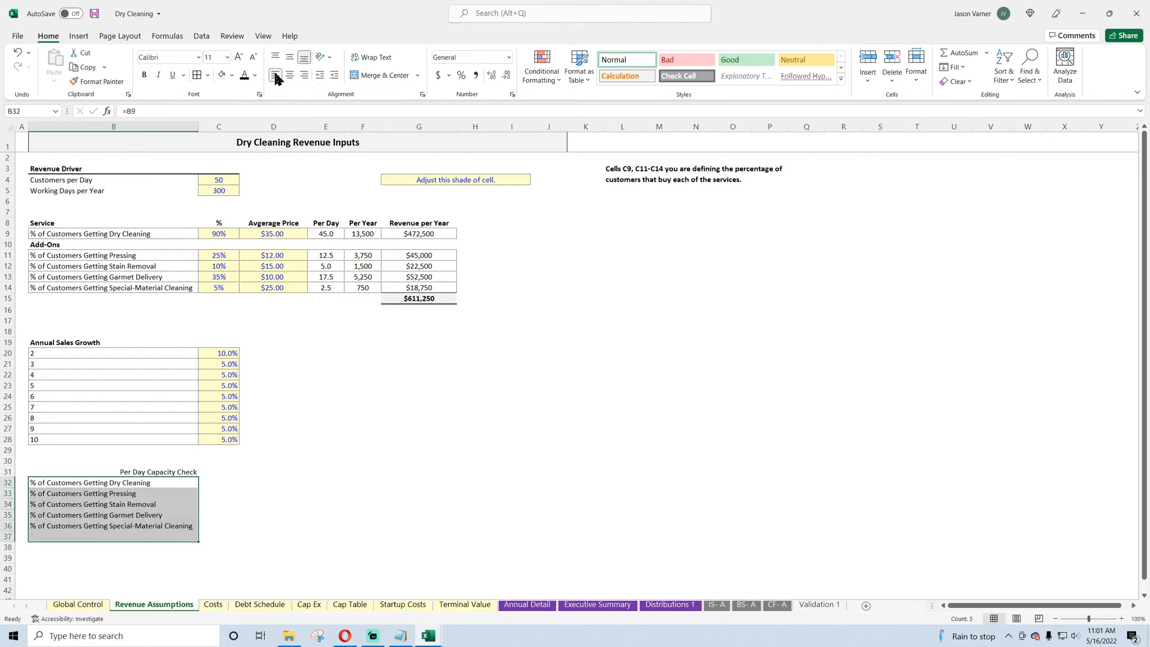
click(186, 472)
click(144, 74)
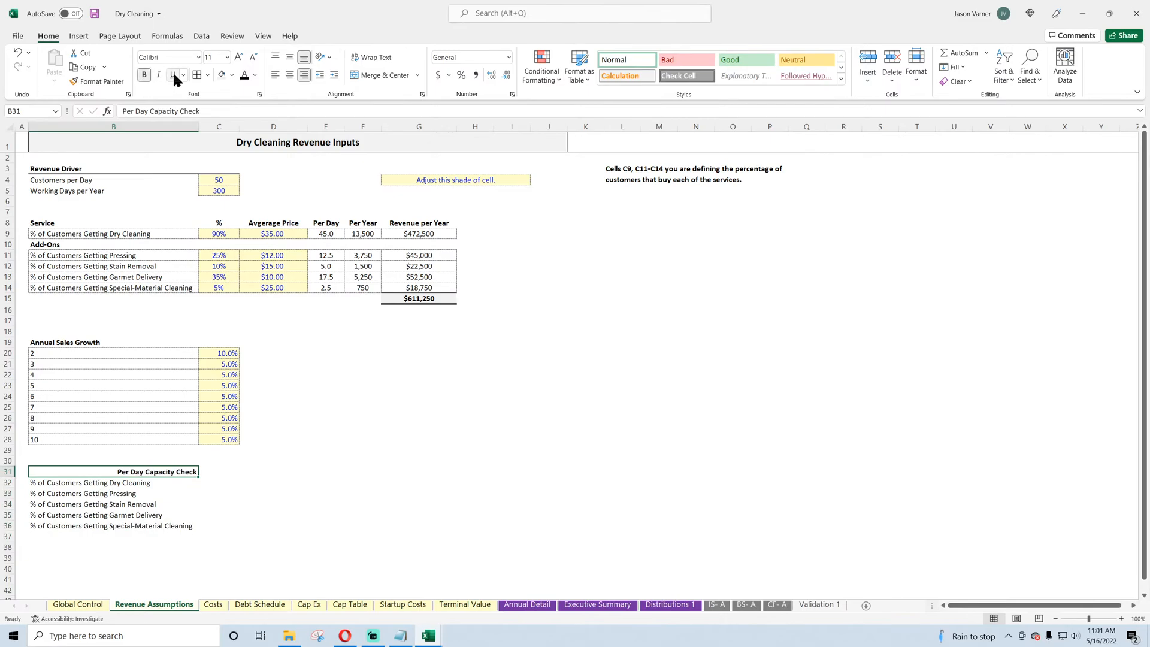
click(274, 75)
Step: Number the years along row 31 with 1 in C31 and =C31+1 in D31, filled across to P31
click(232, 474)
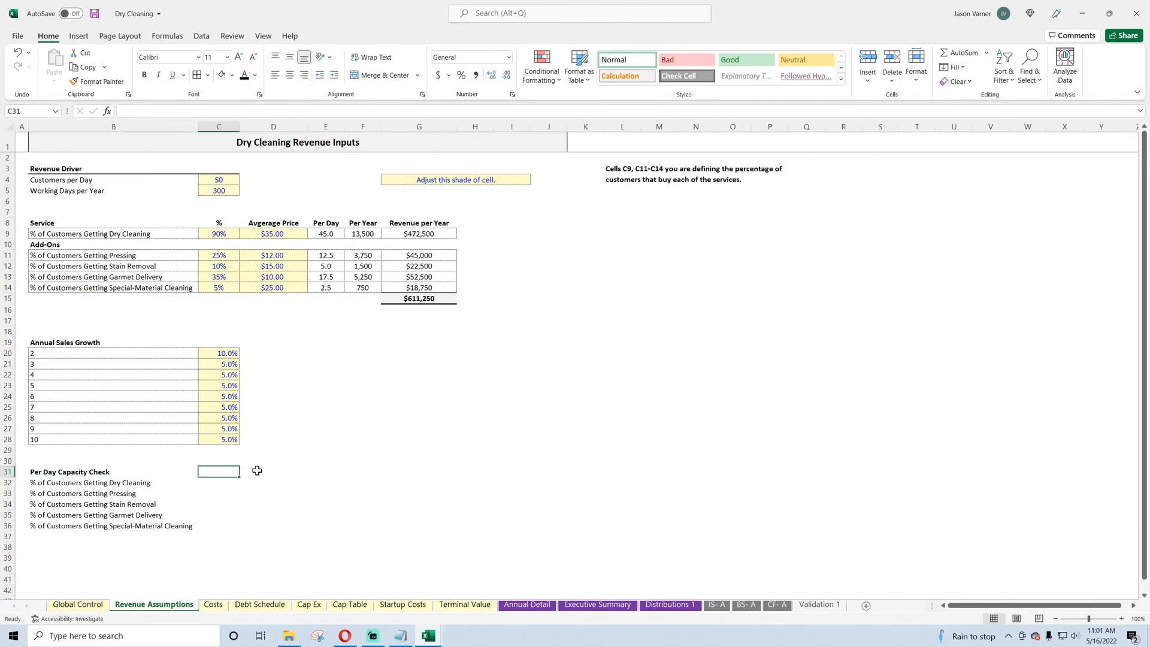
text(1)
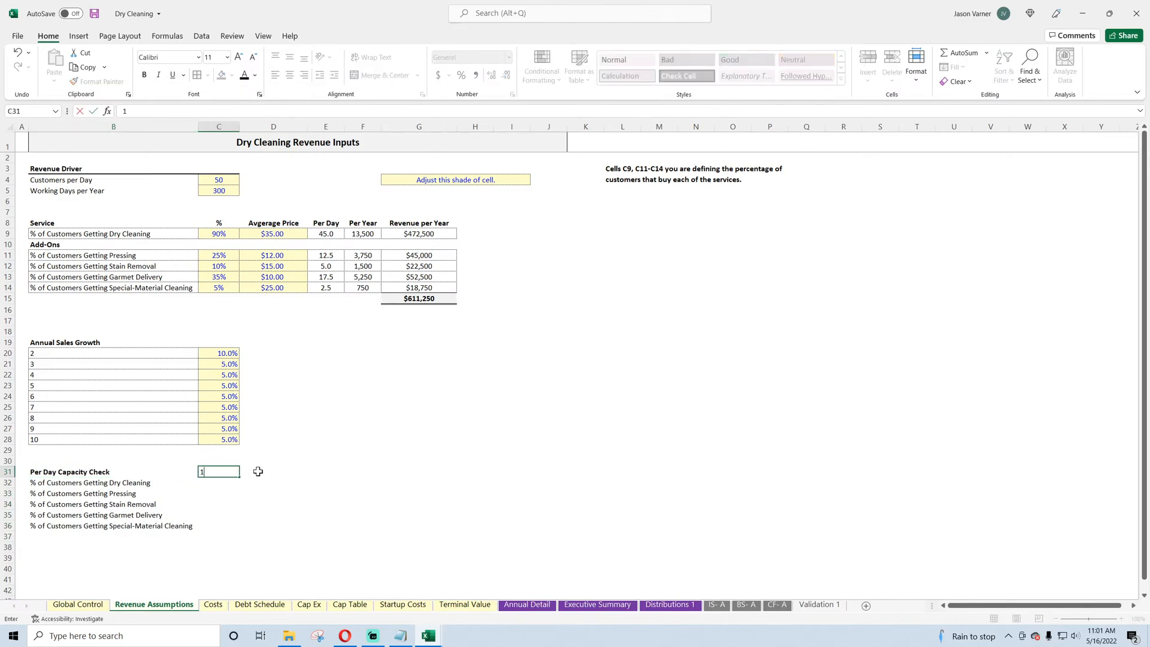
click(258, 472)
text(=)
click(214, 473)
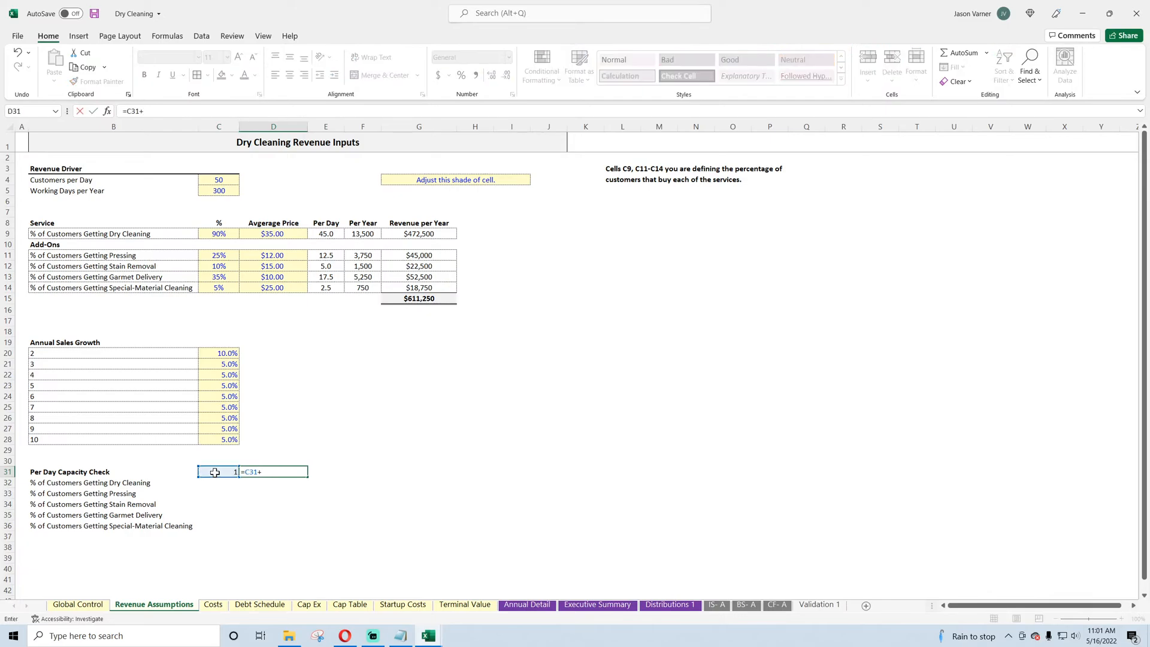
text(+1)
key(ctrl+Return)
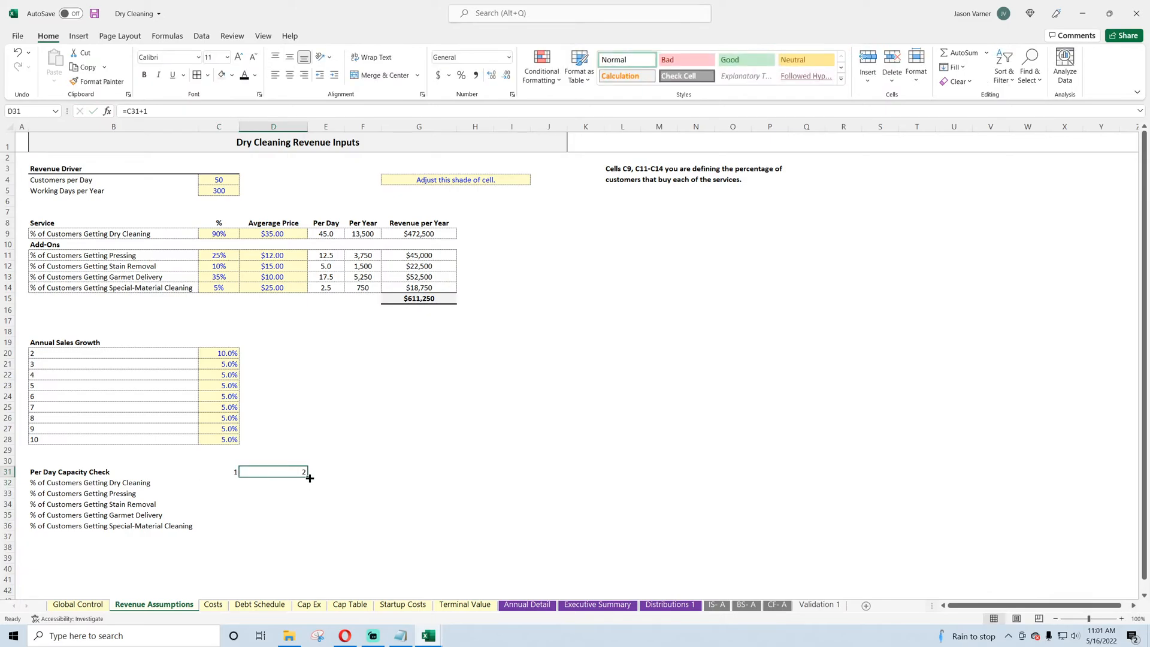
drag(309, 477, 794, 476)
click(677, 462)
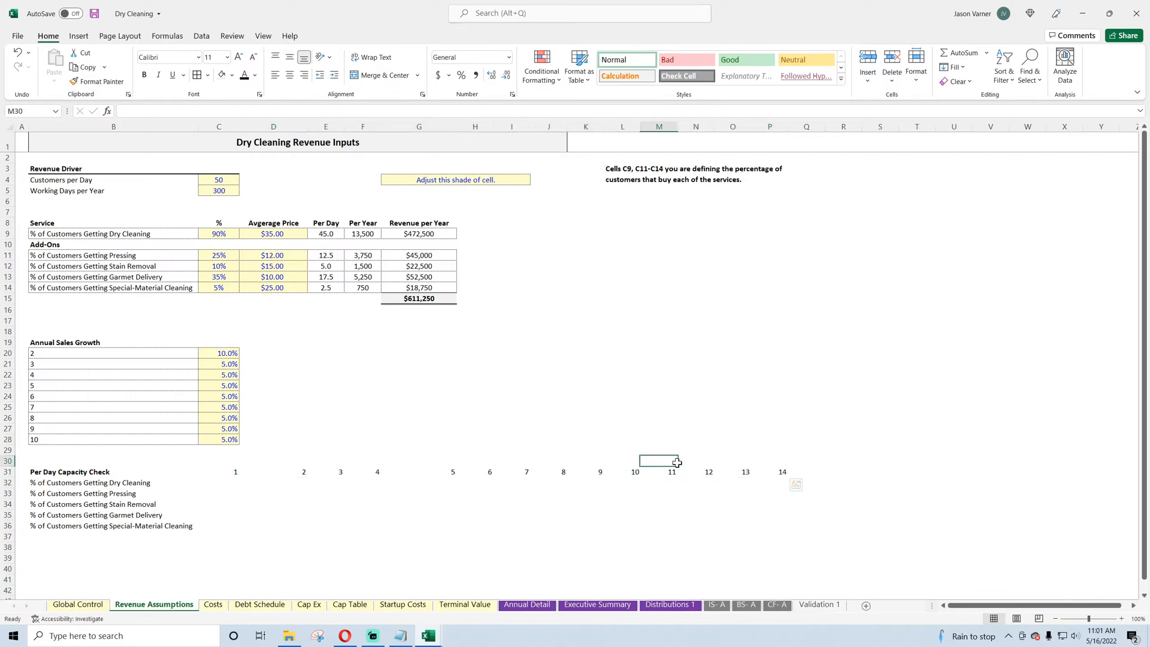
Step: Clear the surplus year numbers in M31:P31 and give D31:L31 the custom number format "FY" #
drag(677, 462, 788, 477)
key(Delete)
click(241, 473)
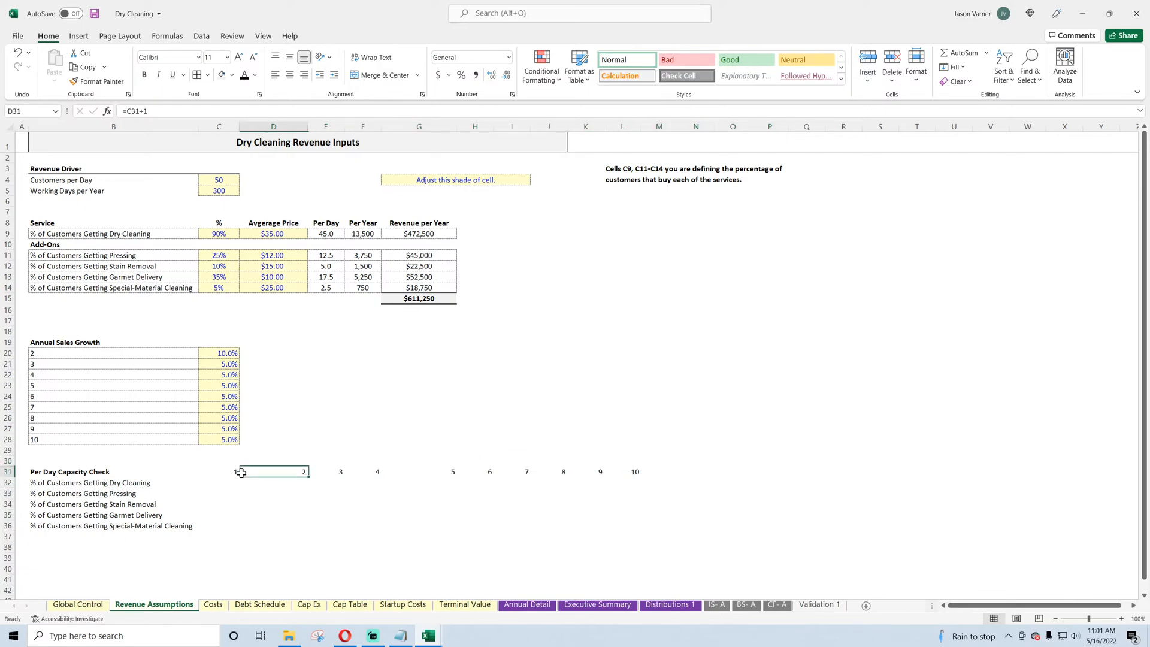
drag(241, 472, 634, 473)
click(512, 94)
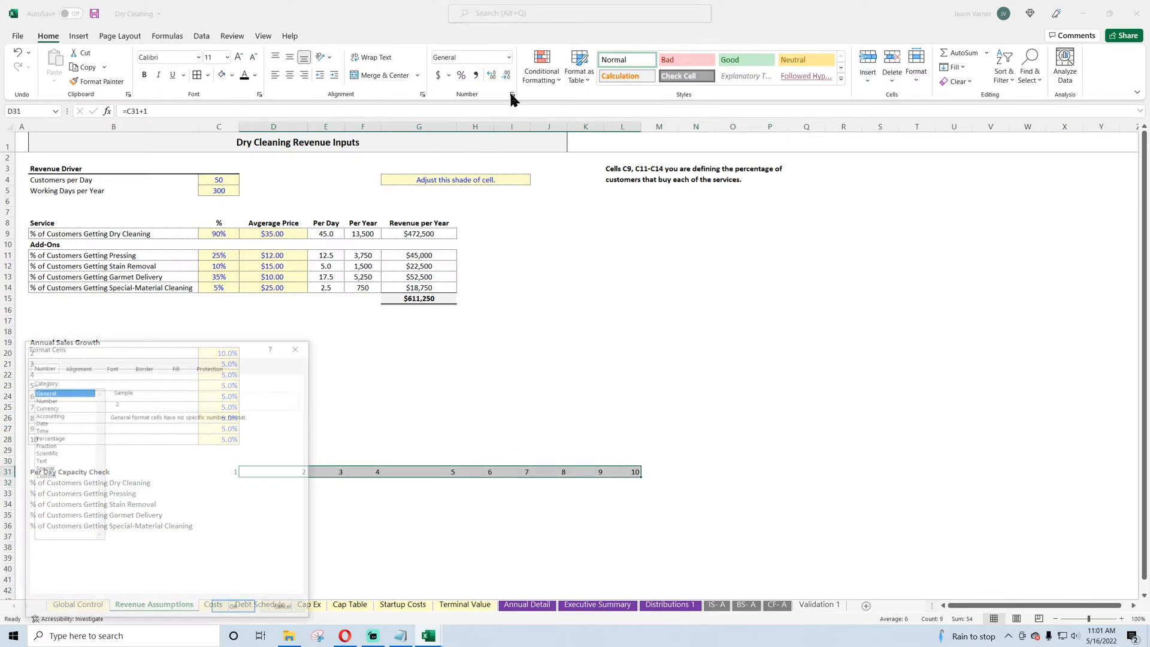
click(64, 475)
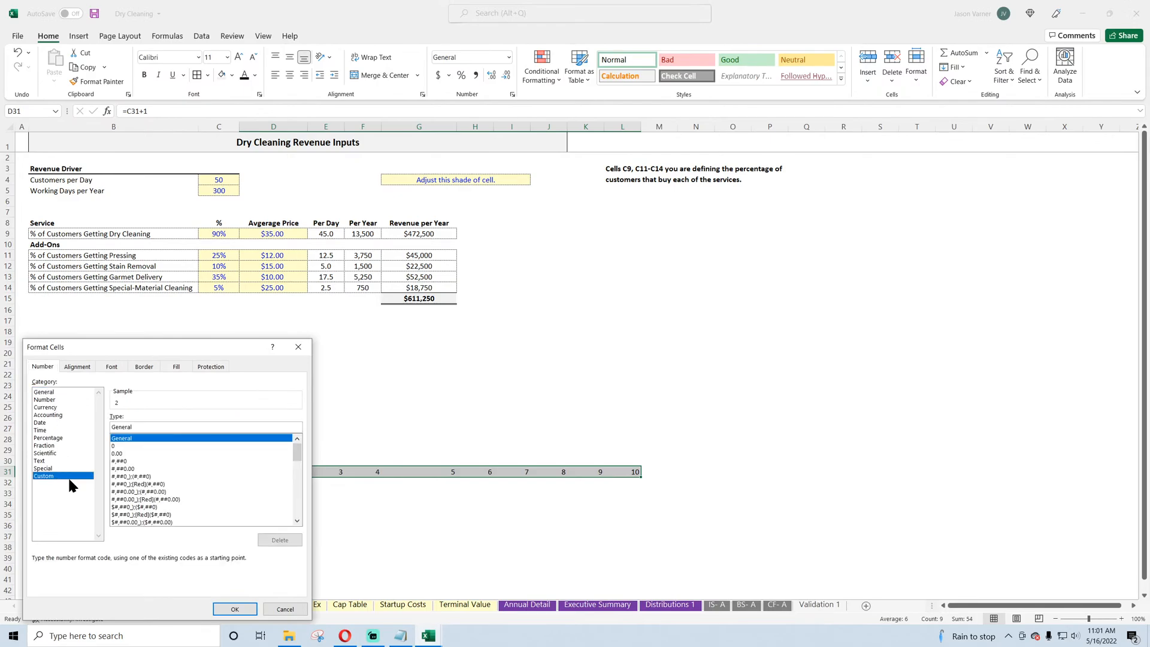
click(142, 440)
text("Y)
key(BackSpace)
text(FY" #)
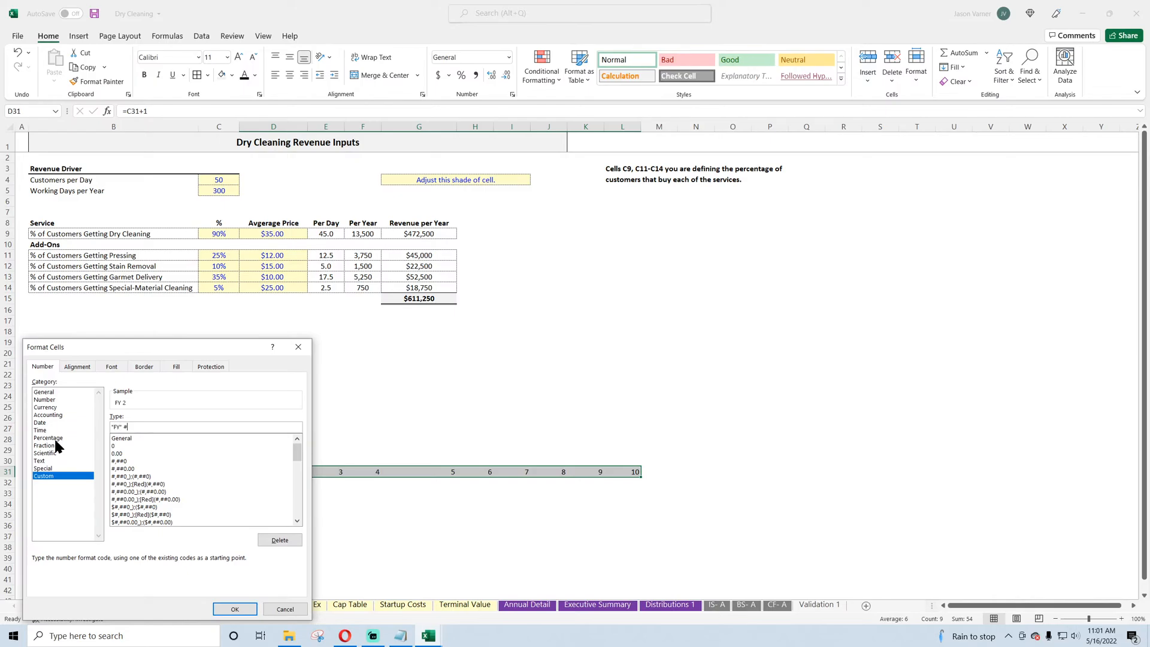
key(Return)
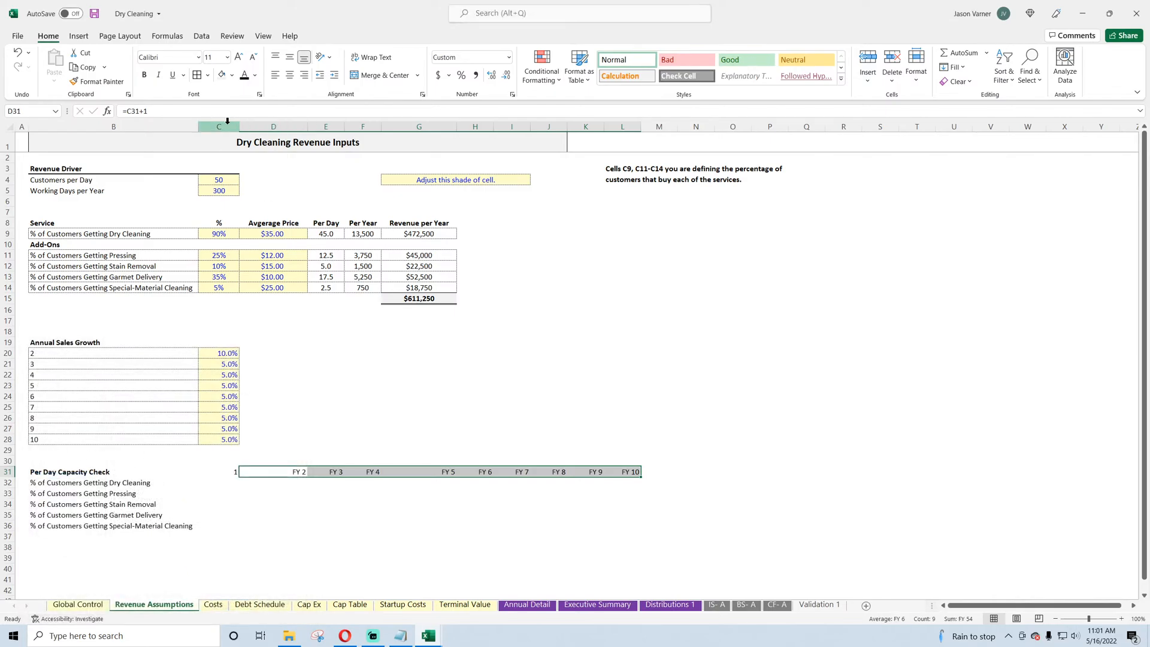
Step: Set the width of columns C through M to 15
drag(212, 127, 658, 127)
right_click(616, 130)
click(648, 283)
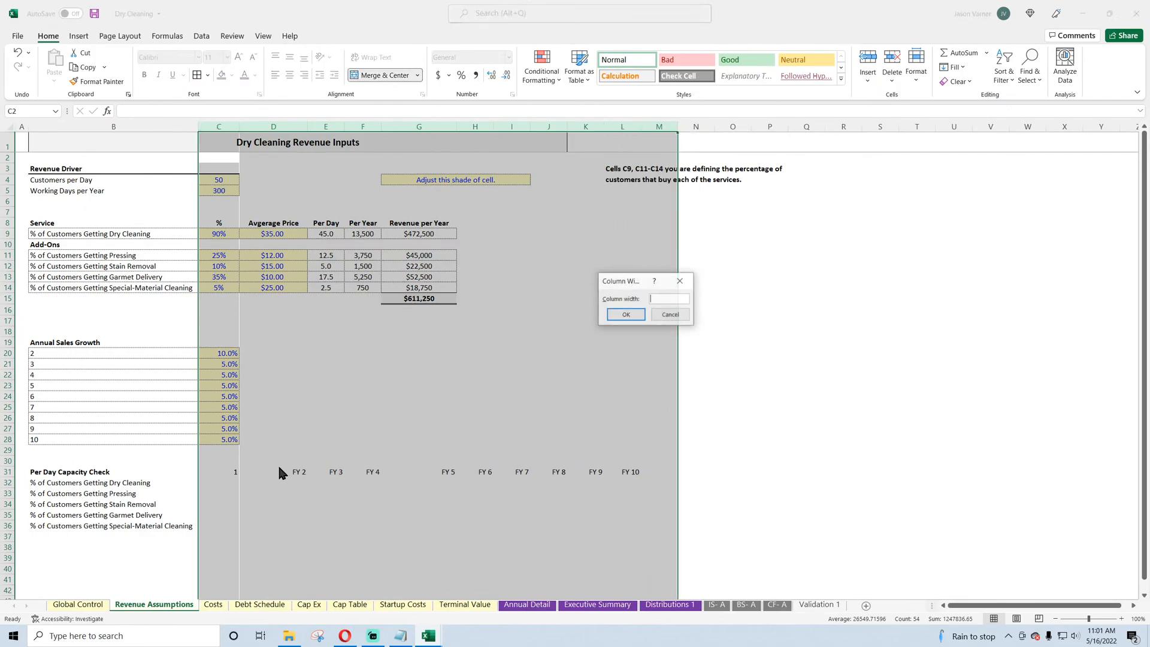
text(15)
key(Return)
click(347, 353)
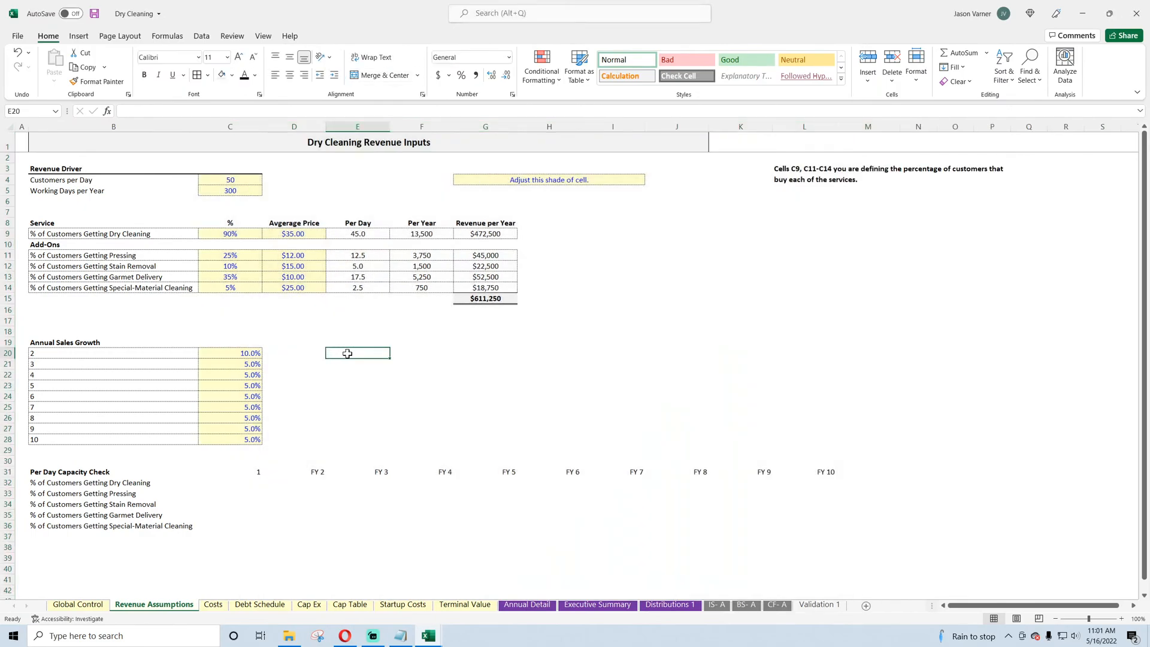
Step: Extend the FY number format from D31 back to C31 and enter 1 there as the first year
click(291, 474)
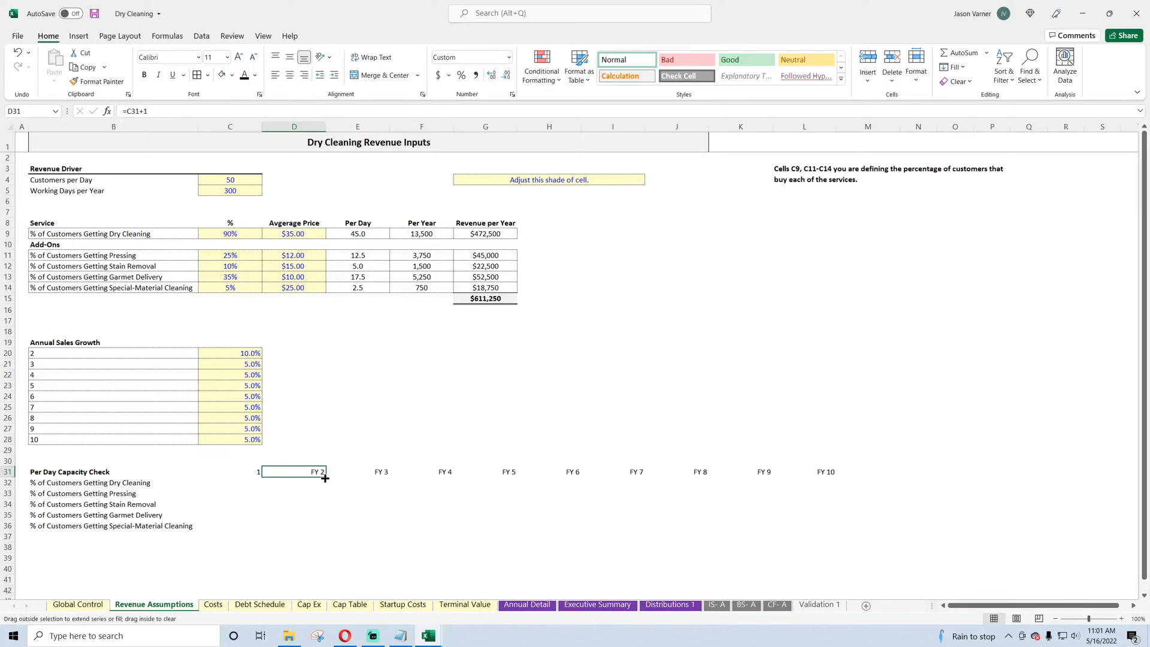
click(230, 473)
click(317, 473)
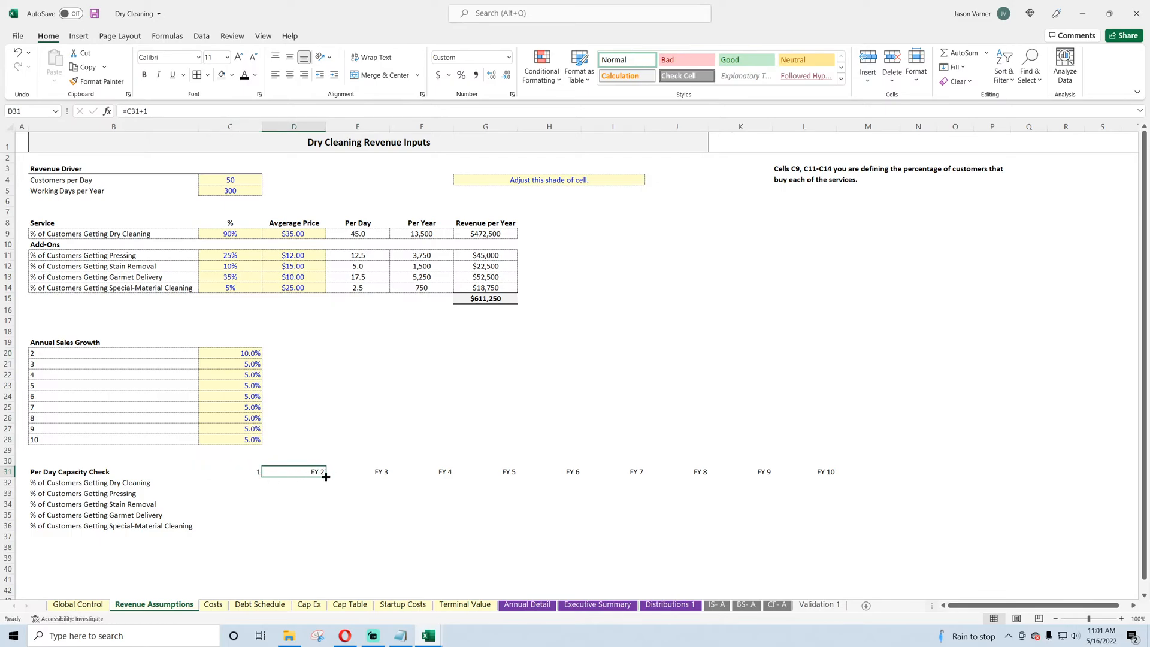
drag(326, 476, 232, 475)
click(254, 472)
text(1)
click(272, 528)
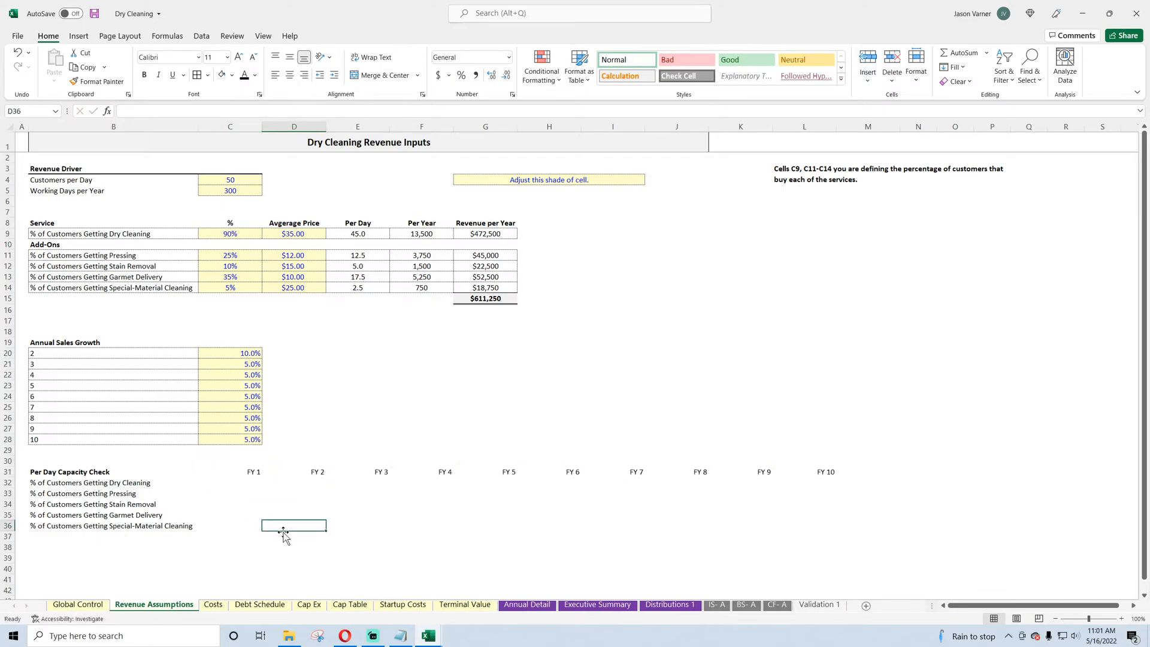
Step: Enter ='Annual Detail'!F7/'Revenue Assumptions'!$C$5 in C32 for first-year dry cleaning customers per day, and save the workbook
click(250, 473)
click(250, 482)
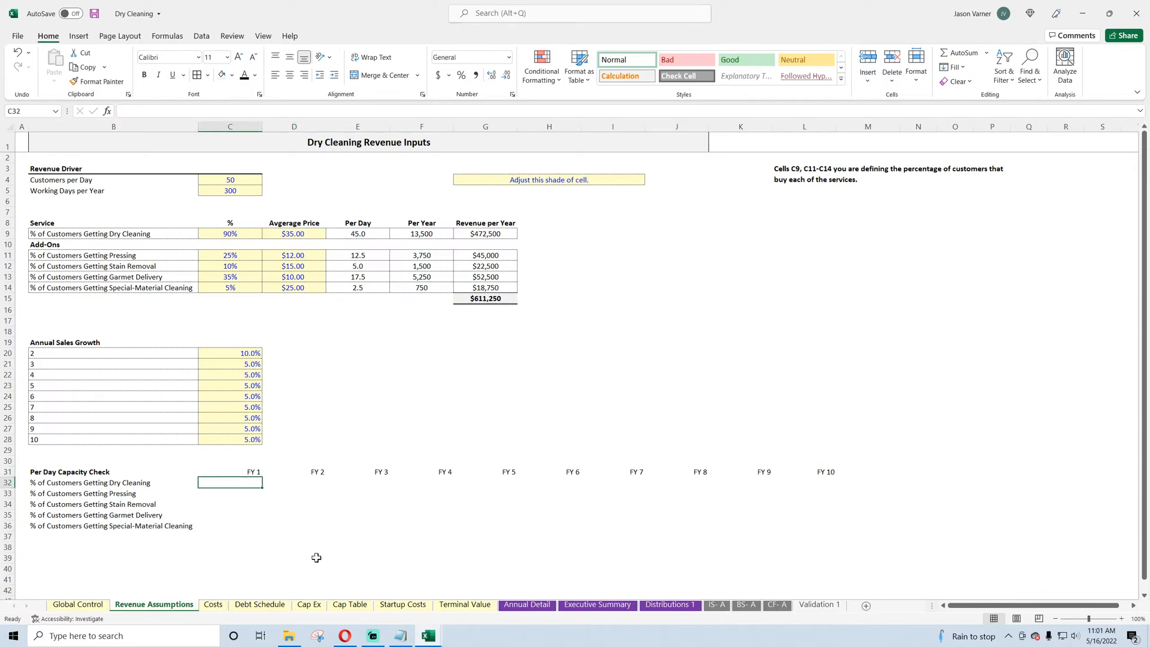
text(=)
click(527, 604)
click(395, 189)
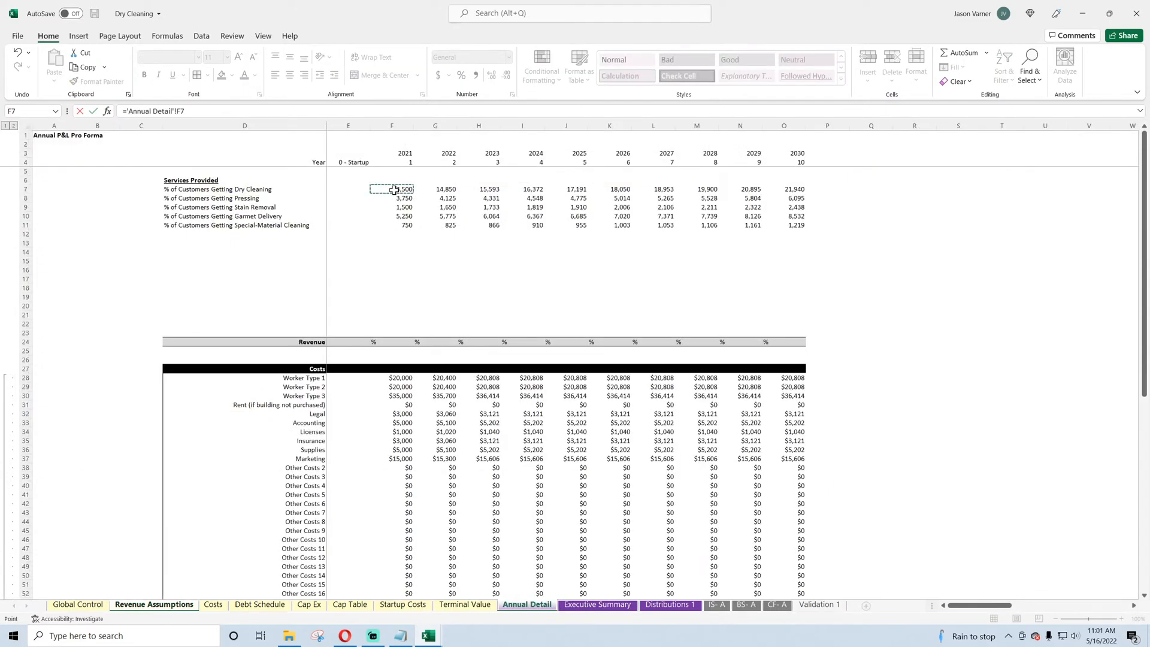
text(/)
click(145, 606)
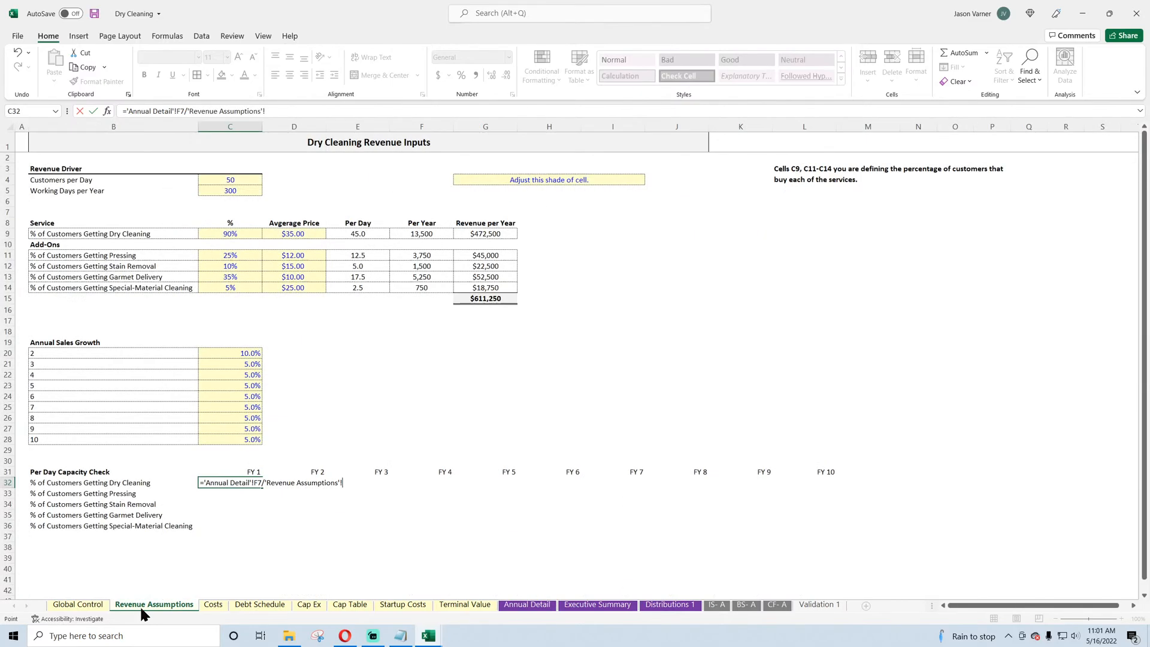
click(228, 190)
click(267, 111)
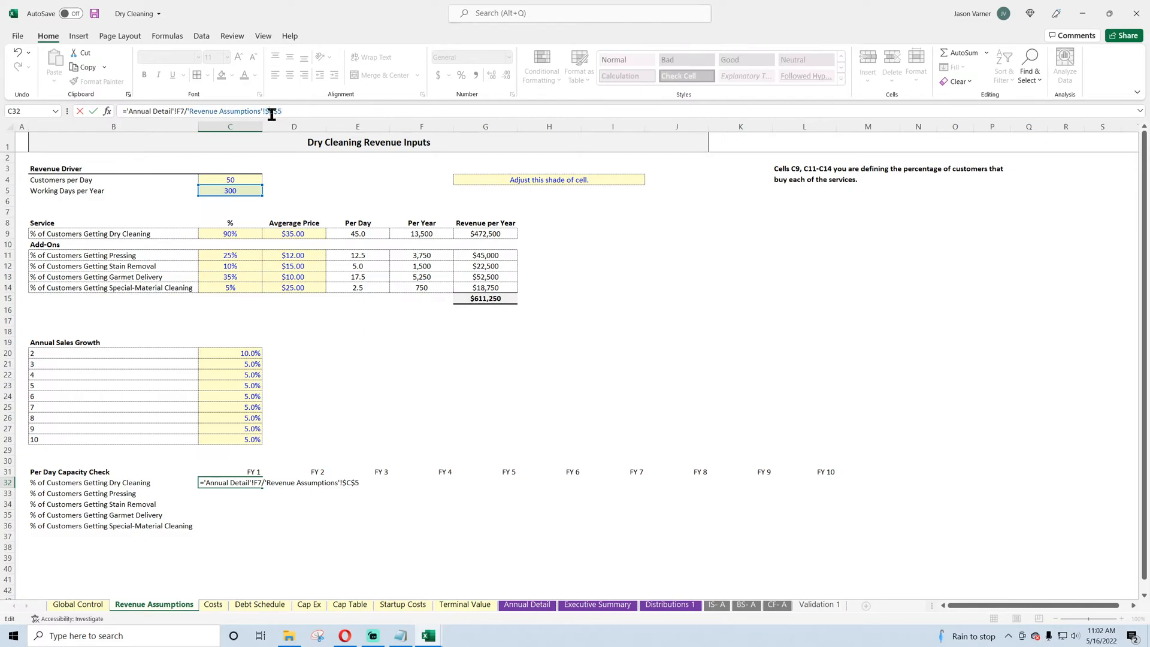
key(Return)
click(94, 13)
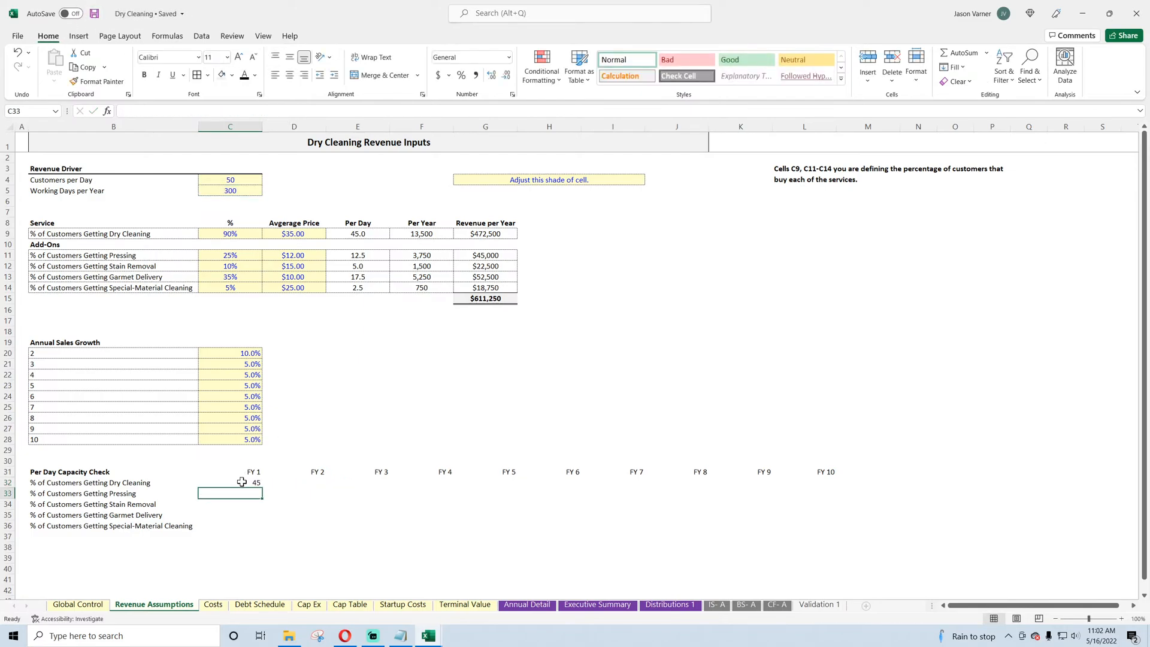
Step: Fill the C32 formula through C32:L36 and format the range as numbers with 0 decimal places and a thousands separator
click(259, 487)
drag(260, 487, 836, 531)
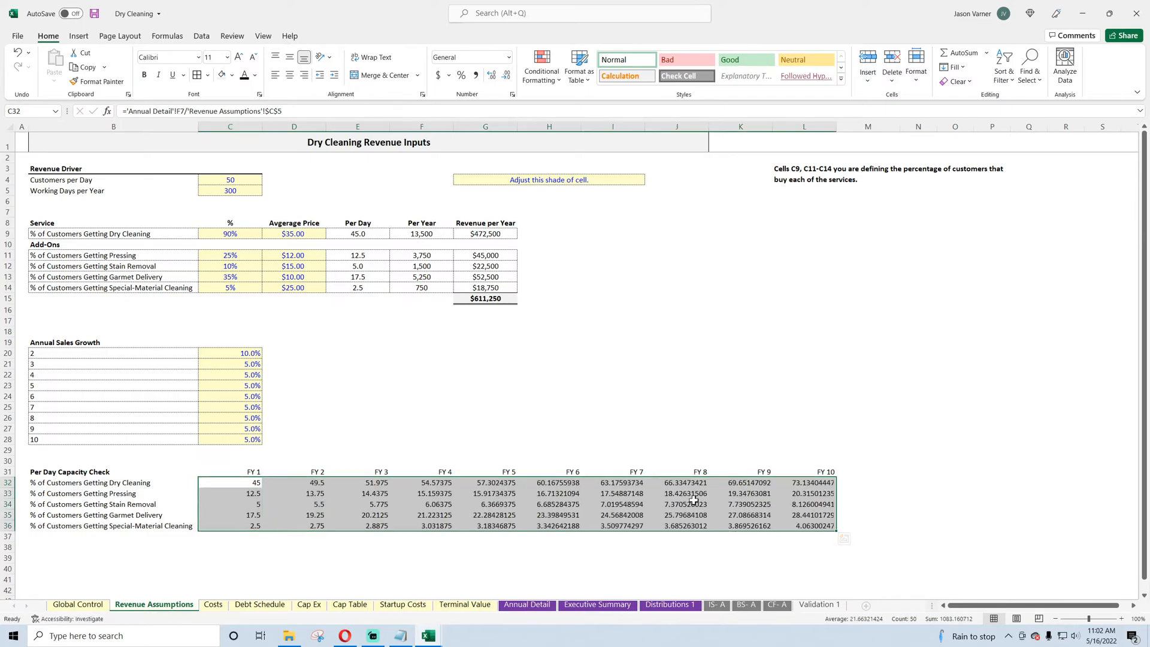
click(512, 94)
click(45, 399)
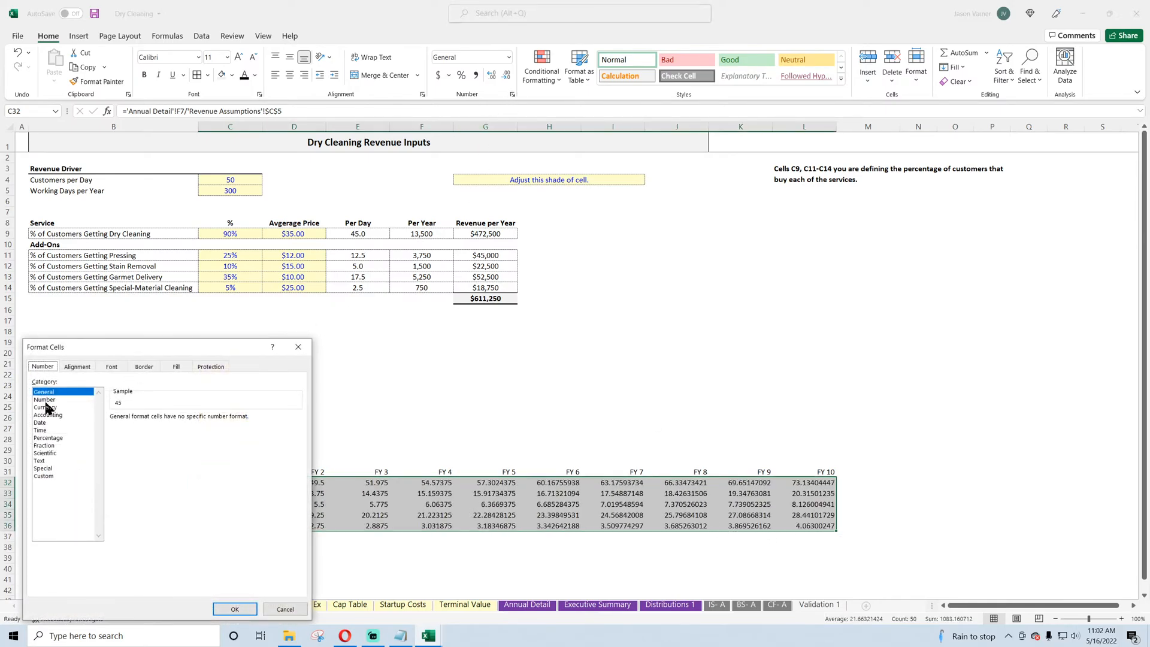
click(185, 421)
click(185, 420)
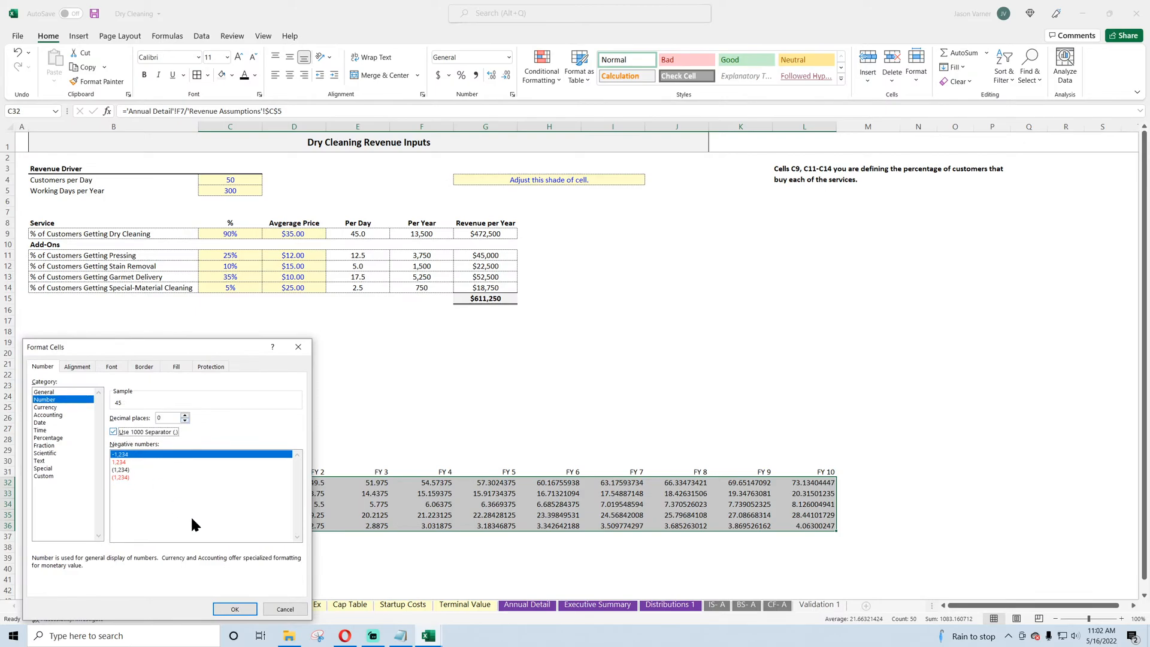
click(235, 609)
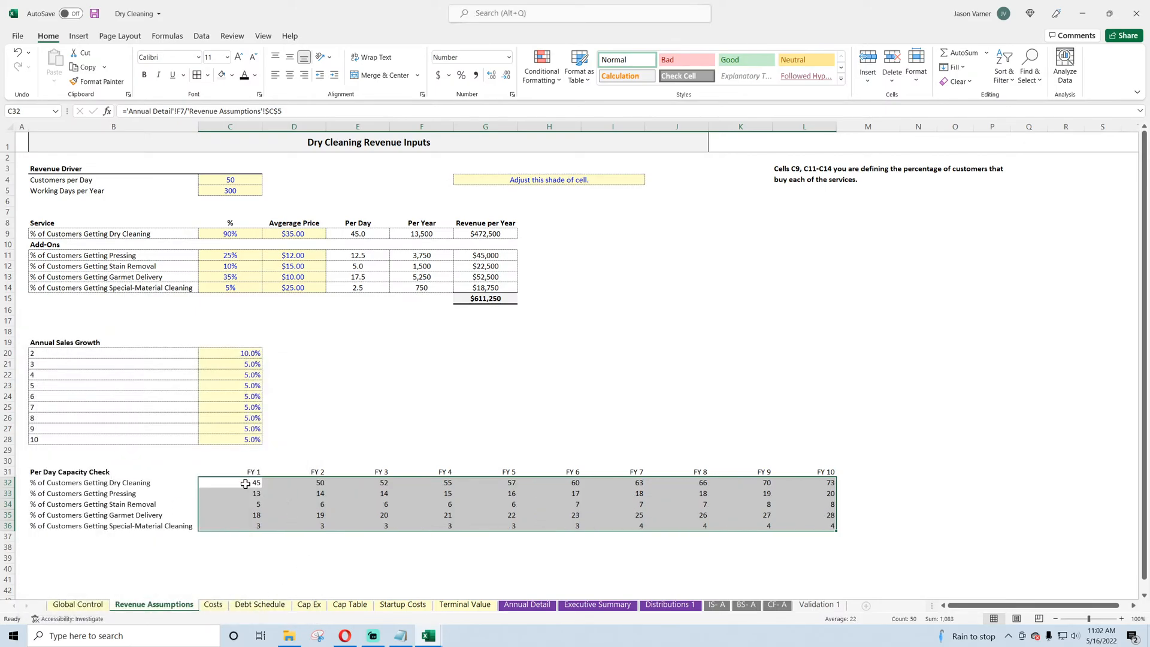
Step: Set the Annual Sales Growth for years 3 to 10 to 10.0% by filling C20 down to C28
click(245, 484)
click(308, 484)
click(373, 484)
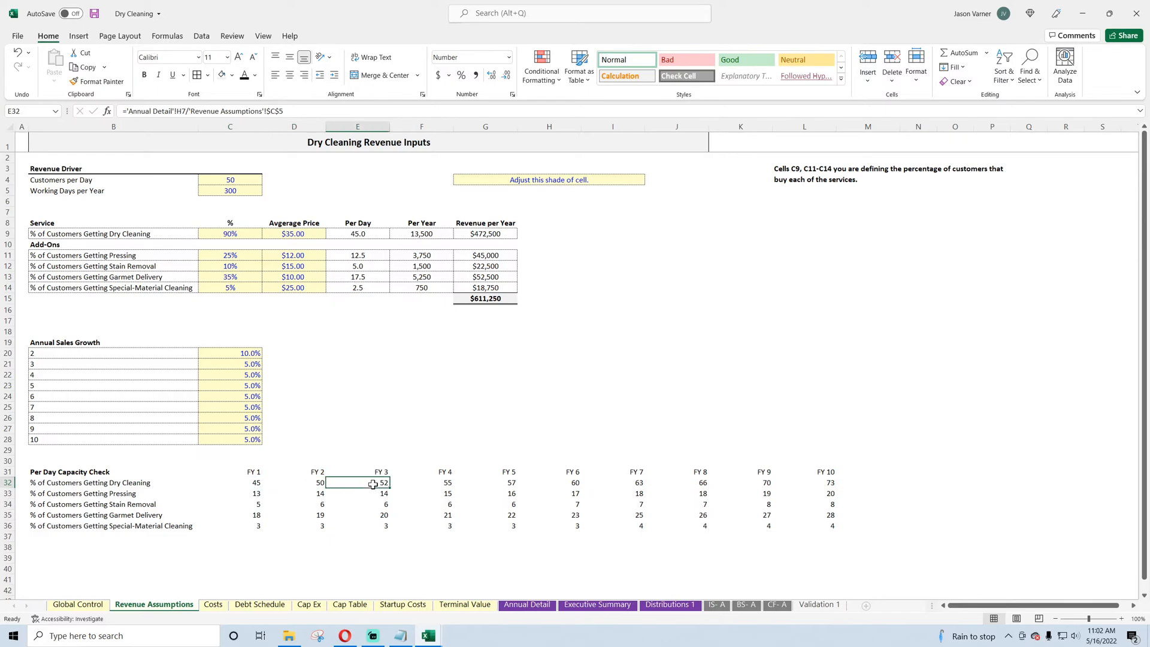
click(446, 484)
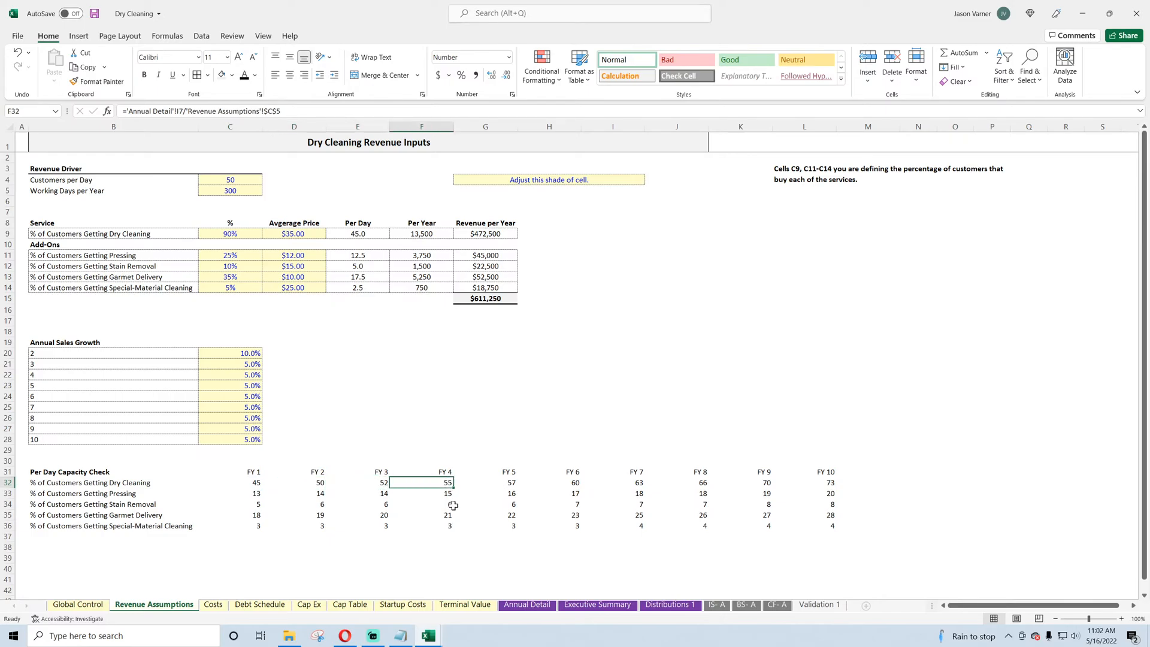
click(320, 482)
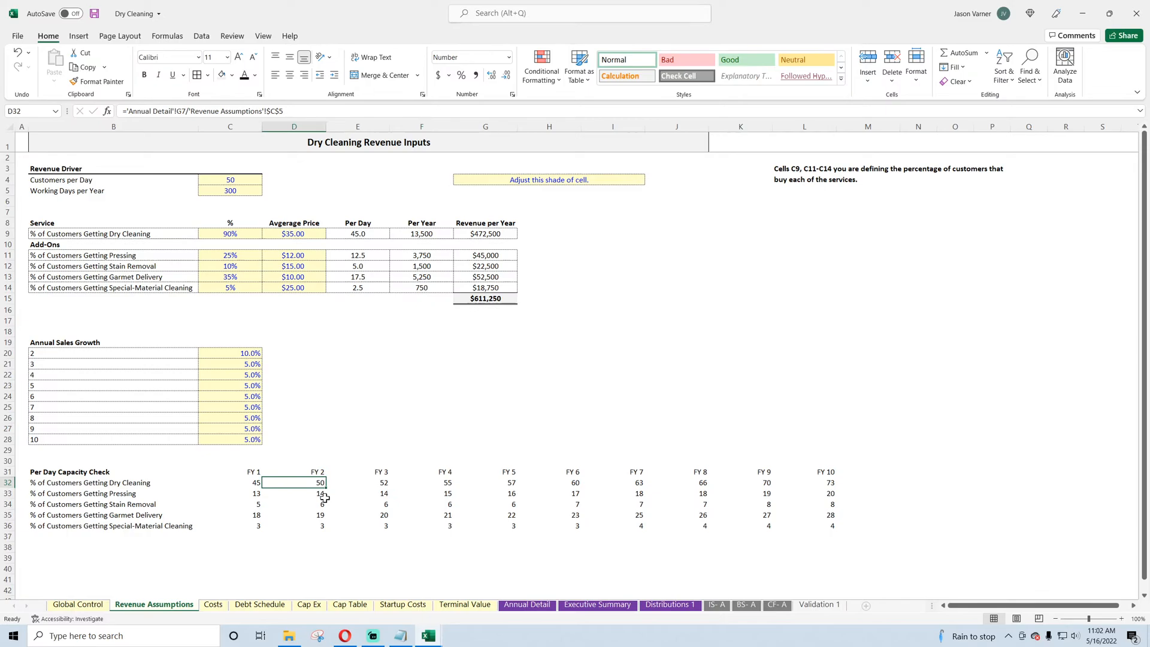
click(374, 485)
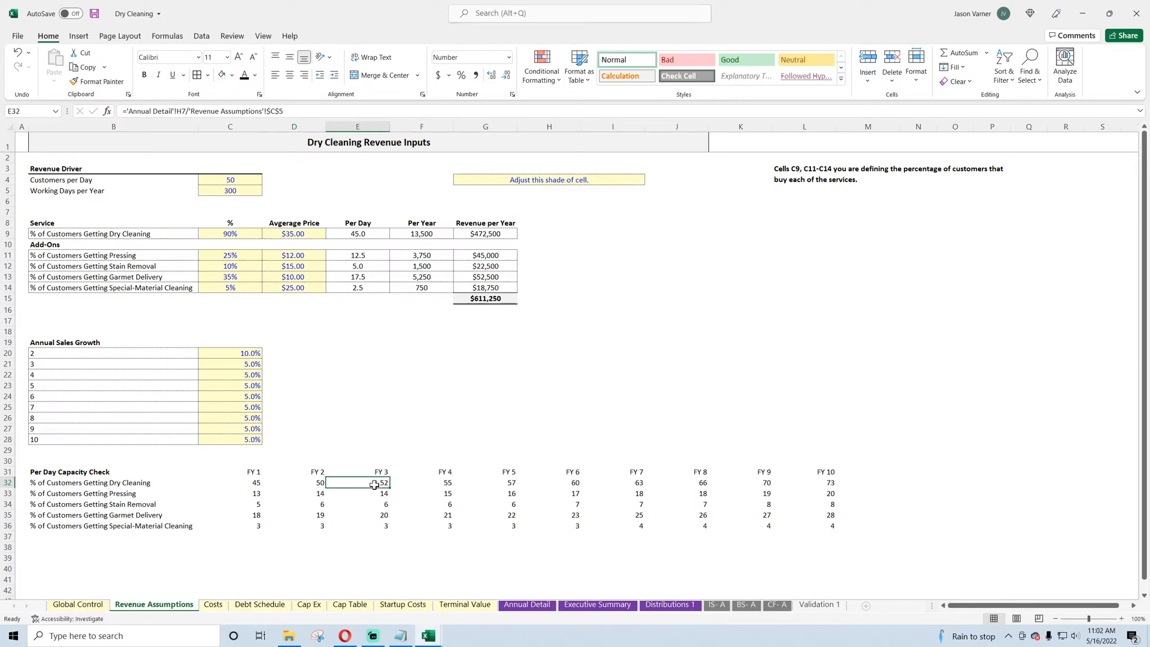
click(259, 352)
drag(262, 357, 265, 440)
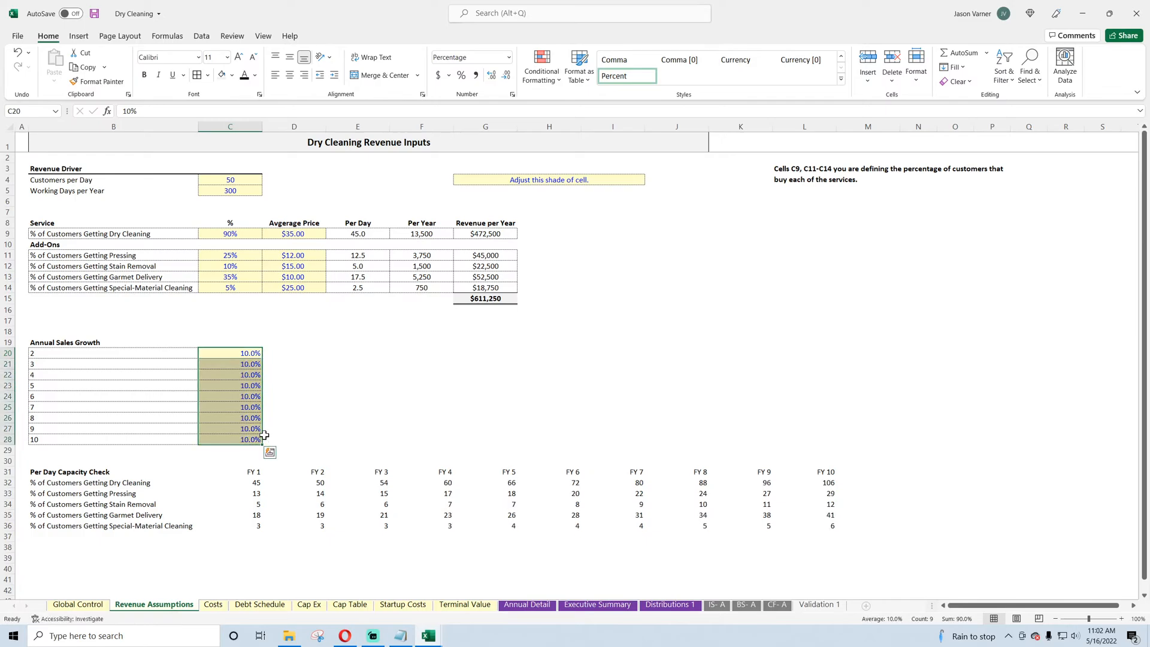
Step: Examine the dry cleaning row of the Per Day Capacity Check and the Services Provided growth formulas on the Annual Detail sheet
click(381, 481)
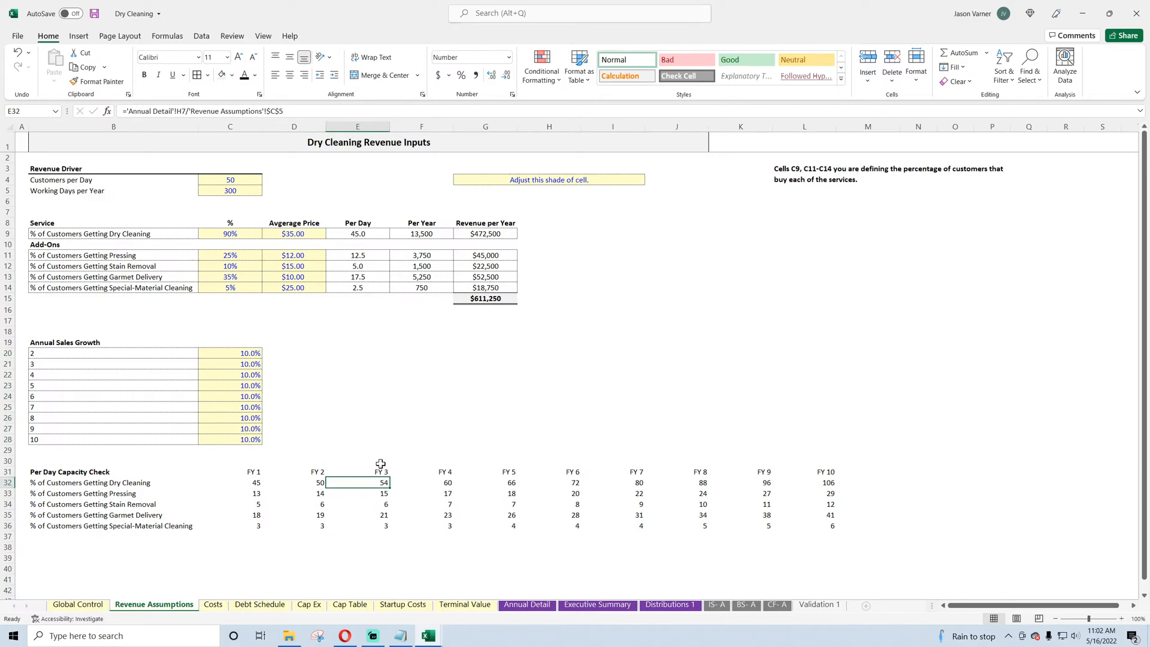
click(247, 484)
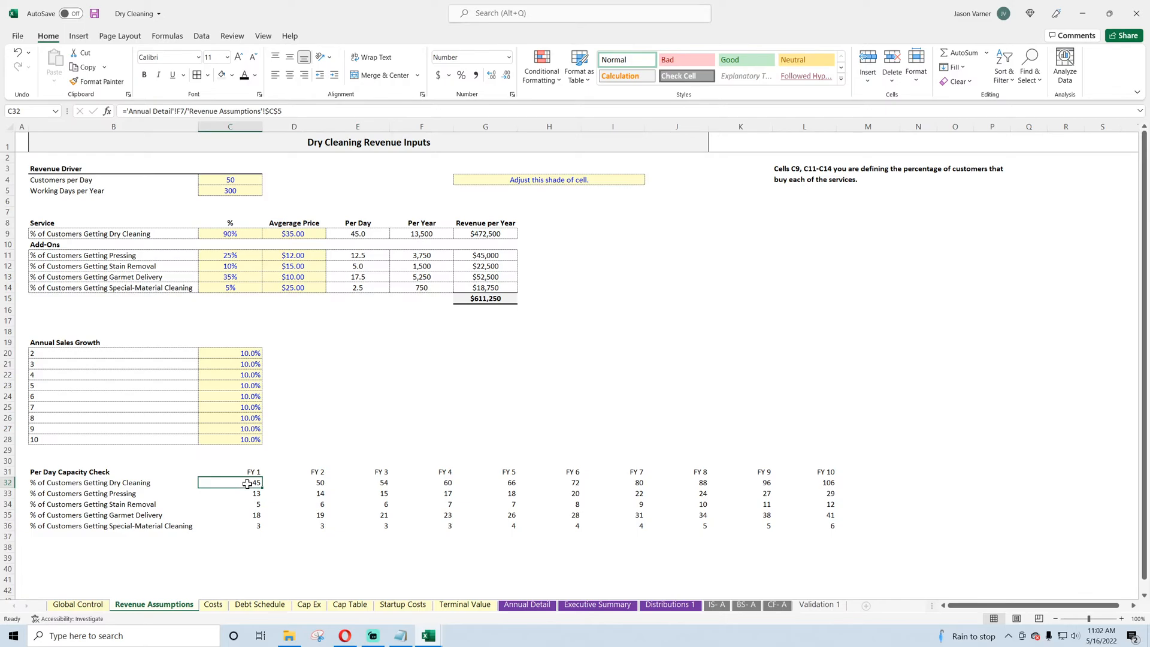
click(298, 484)
click(380, 485)
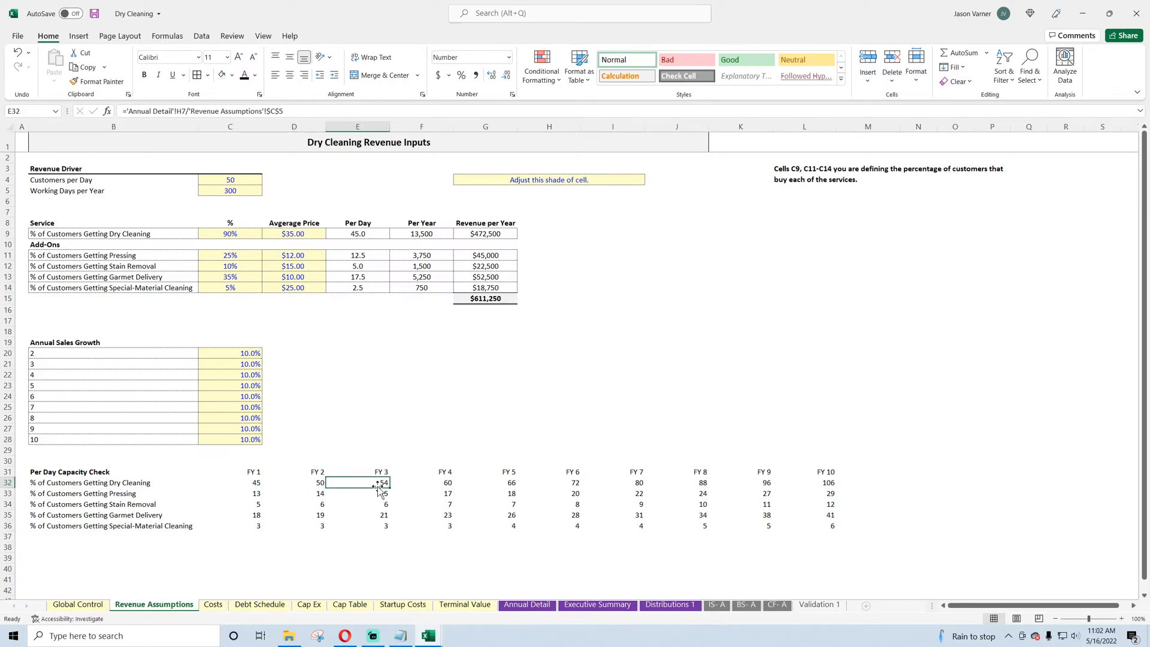
click(540, 606)
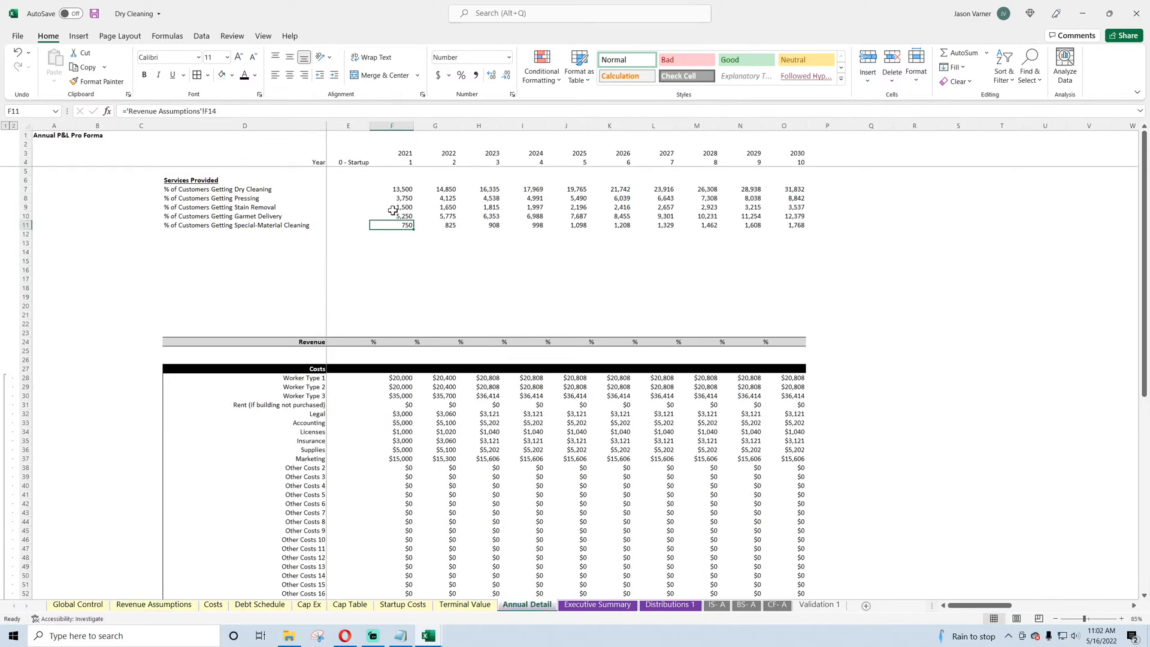
click(404, 188)
click(451, 199)
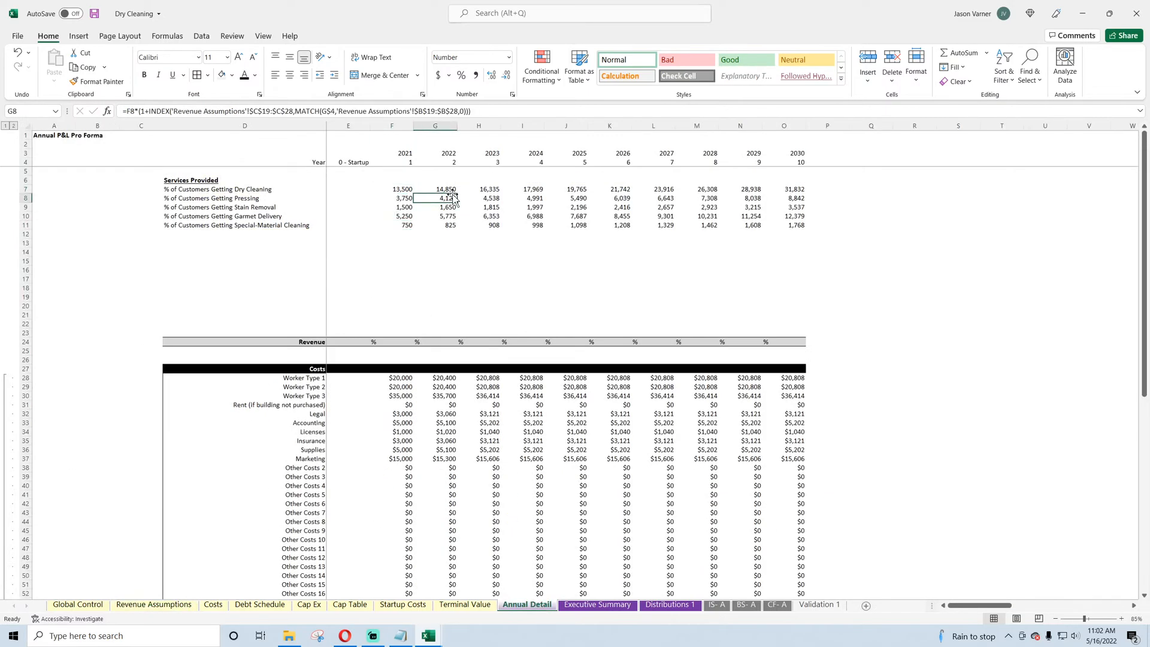
click(446, 188)
click(448, 215)
click(492, 214)
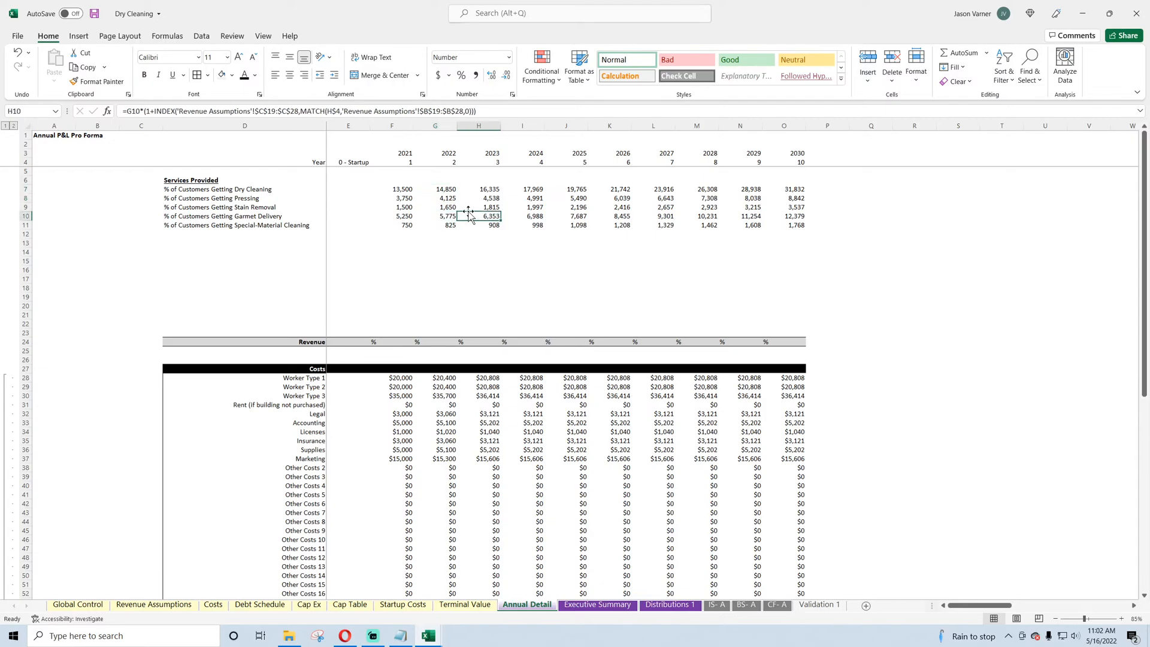
click(451, 197)
Step: On Revenue Assumptions, enter =D32-C32 in D39 for the yearly change in dry cleaning customers per day, filled across to K39
click(123, 605)
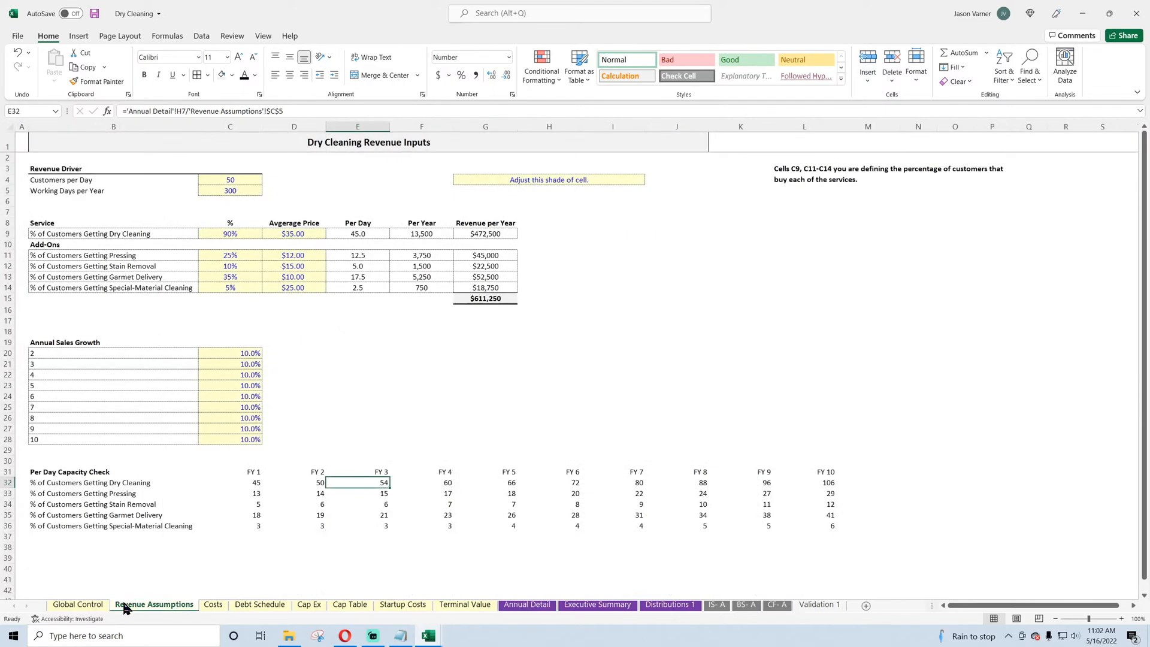
click(313, 560)
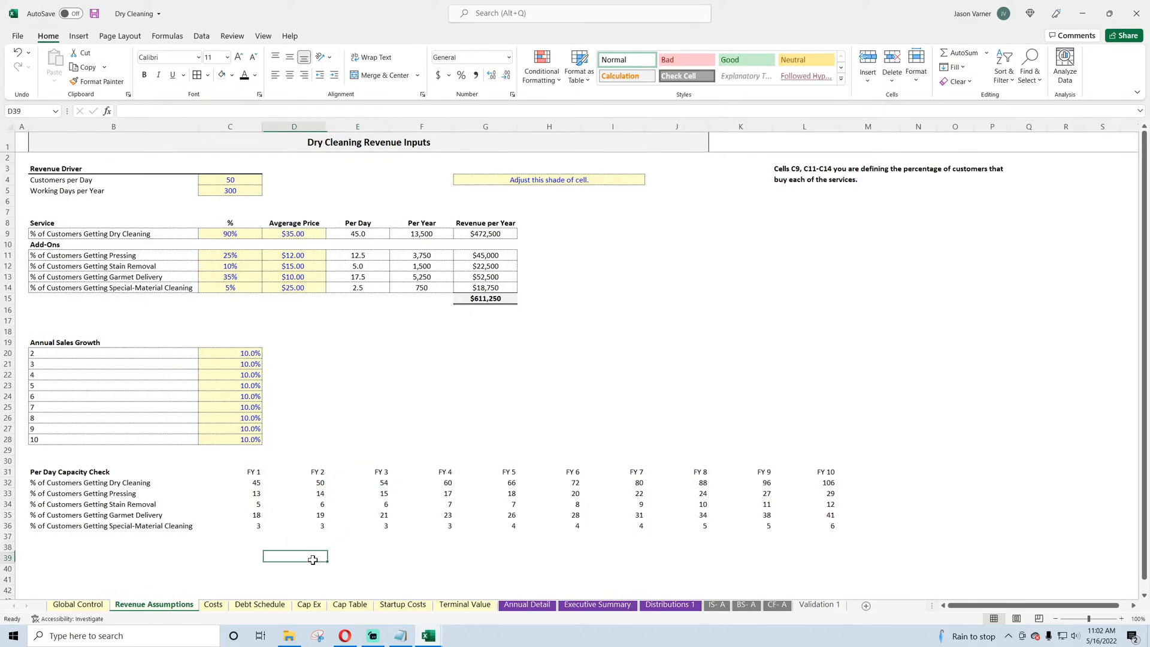
text(=)
click(320, 483)
text(-)
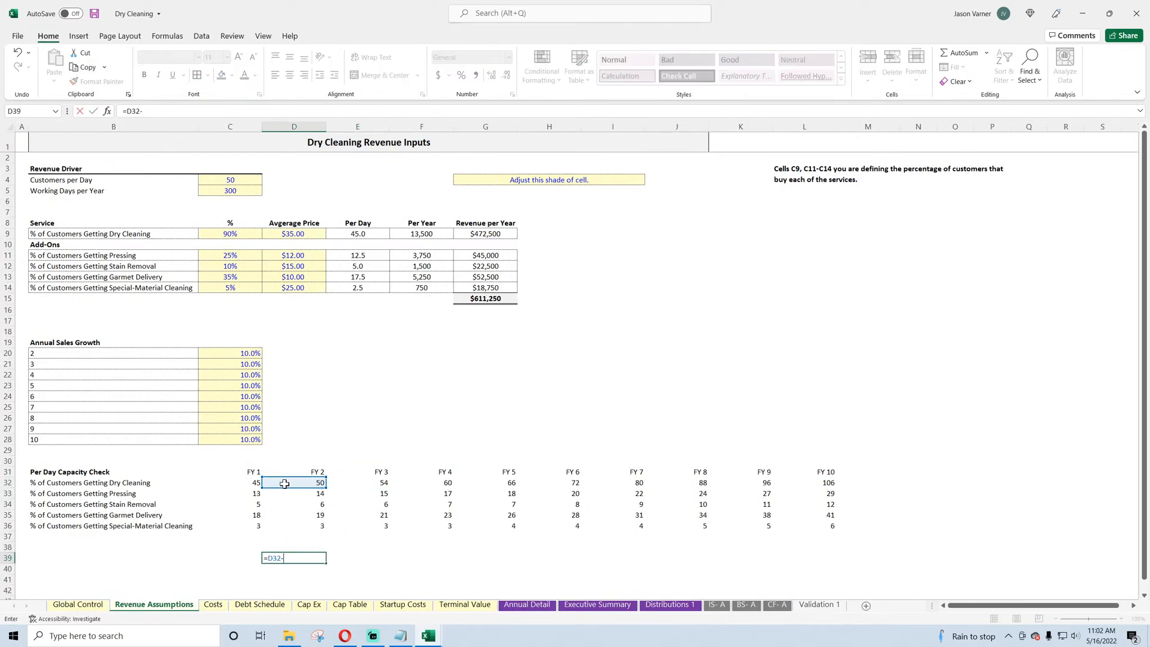
click(254, 483)
key(Return)
click(304, 558)
drag(325, 563, 766, 566)
Step: Enter a formula in D40 that divides the yearly change in D39, beginning =D39/
click(316, 569)
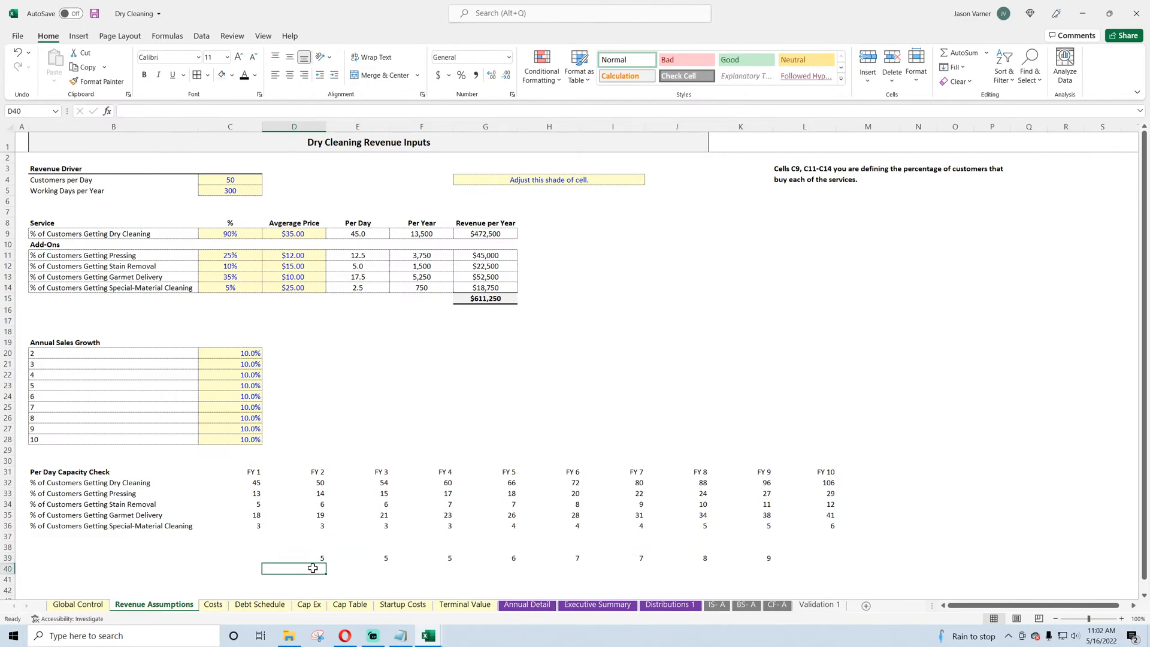
text(=)
click(315, 558)
text(/)
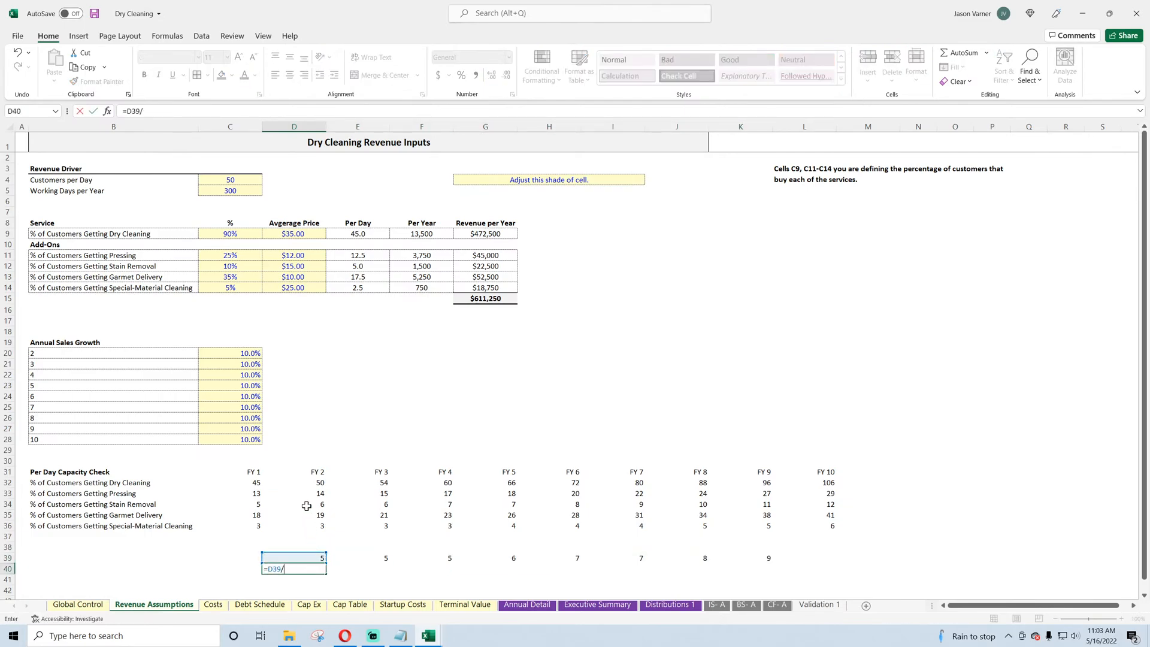
Step: Calculate the FY 2 growth check in D40 as =D39/C32, format it as a percentage and fill it across to L40
click(251, 482)
key(Return)
click(311, 566)
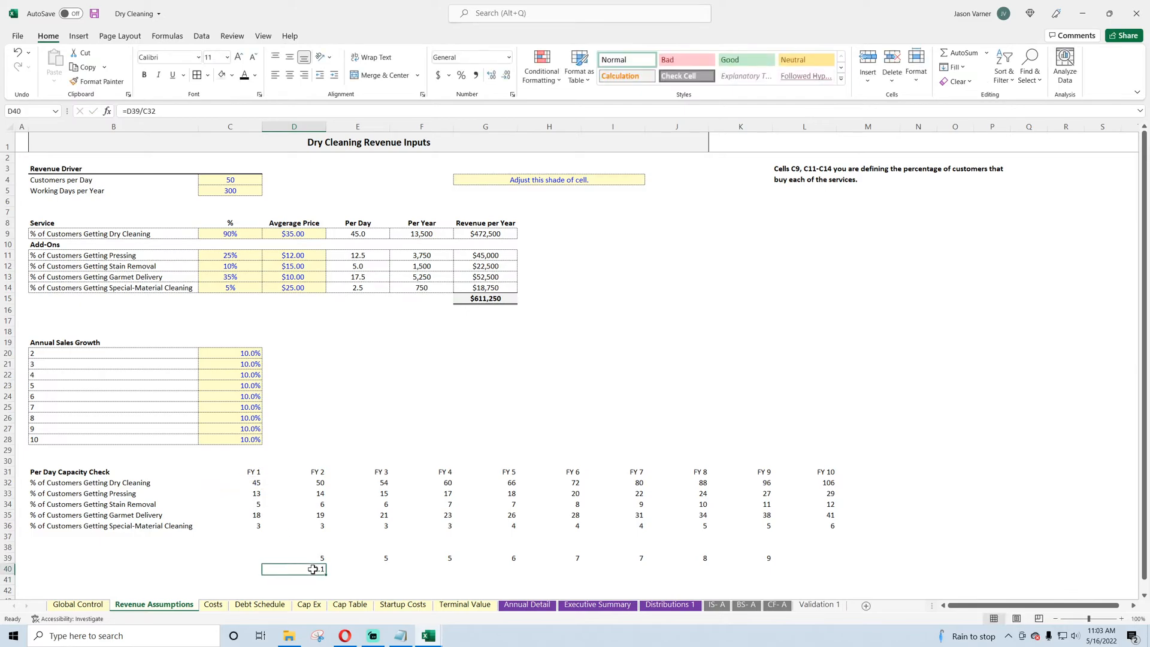
click(461, 75)
drag(327, 573, 832, 574)
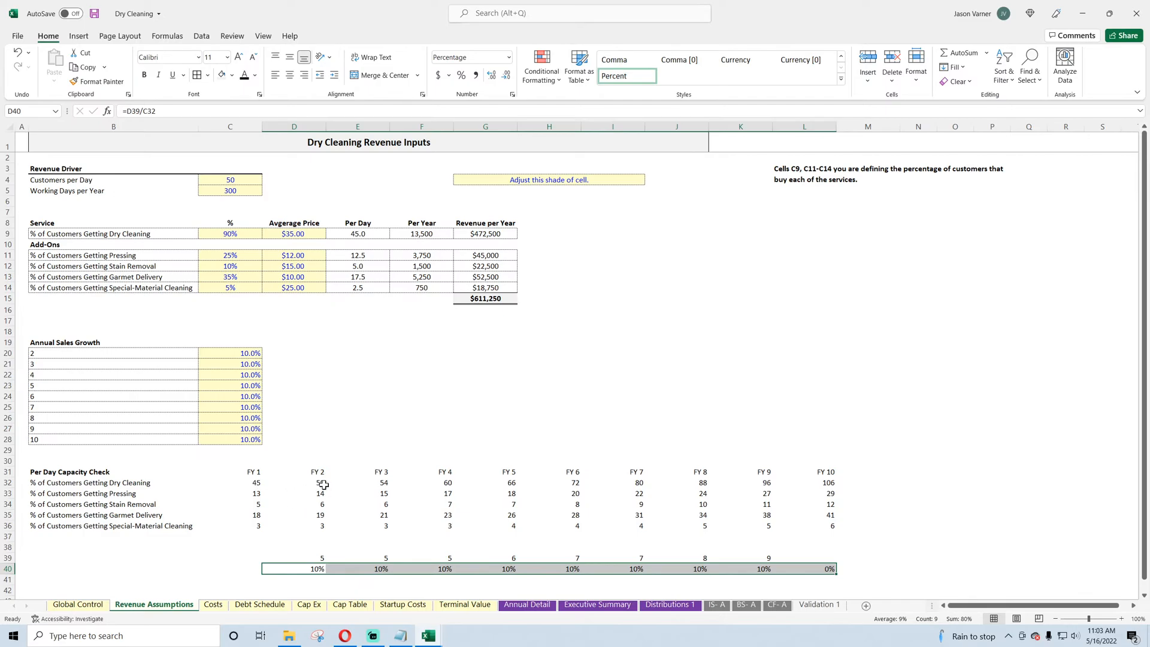
click(385, 483)
click(446, 483)
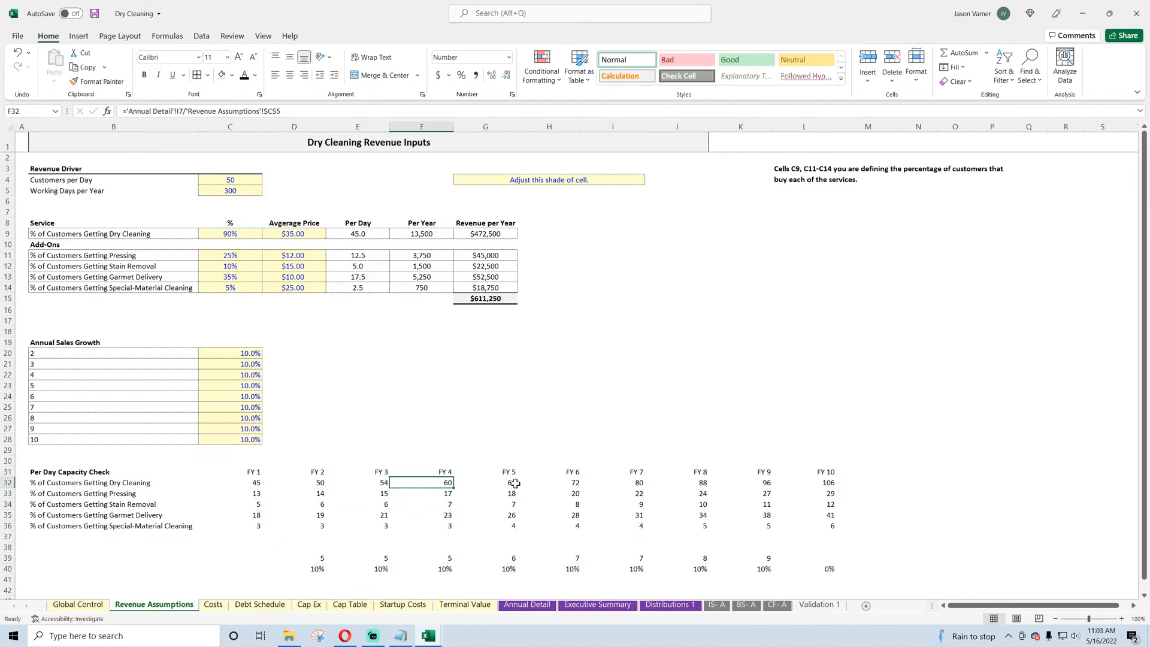
Step: Clear the temporary growth check in rows 39 and 40 and save the workbook
drag(252, 556, 923, 579)
click(954, 482)
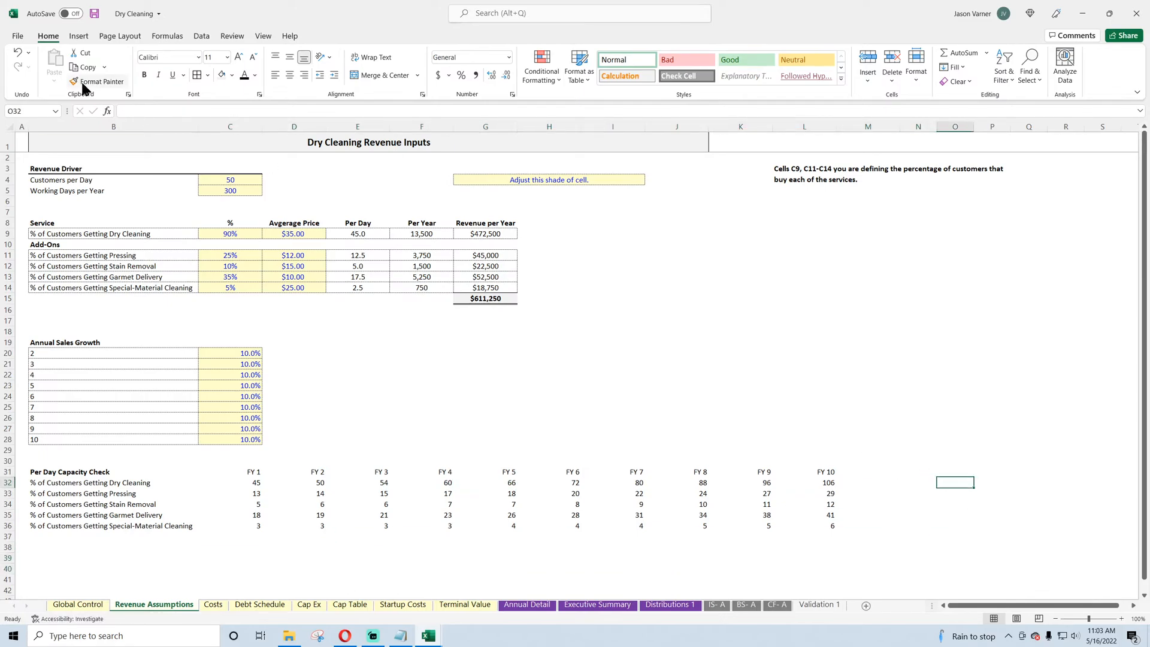
click(95, 14)
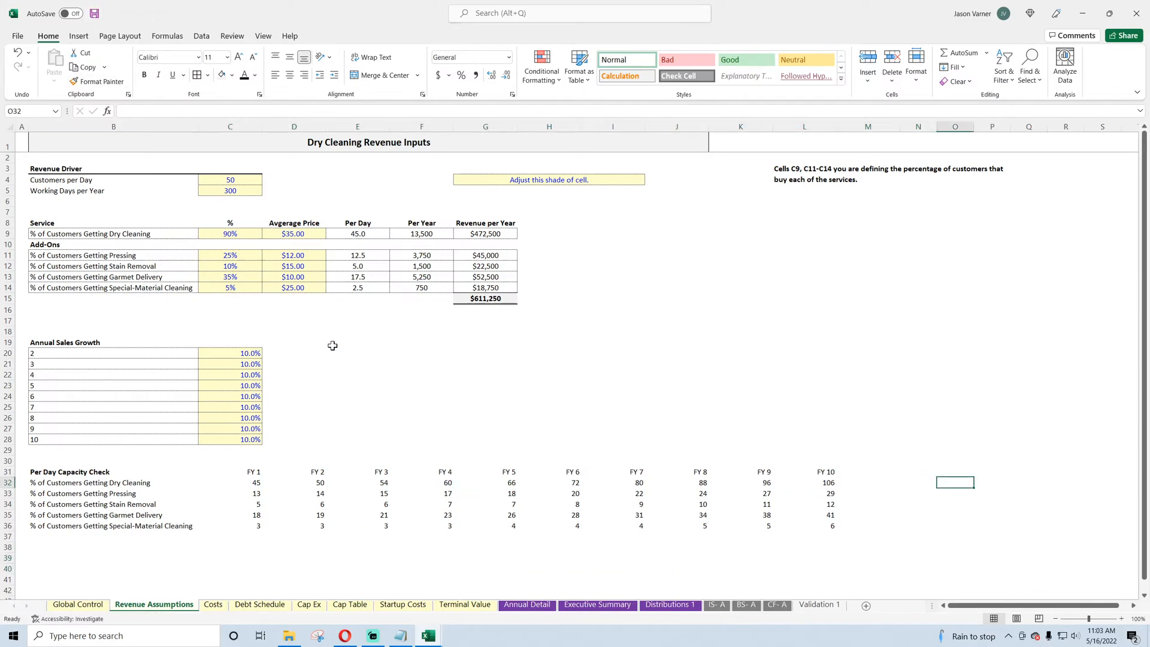
Step: Set the annual sales growth to 5% for years 3 to 5 and 3% for years 6 to 10
click(249, 353)
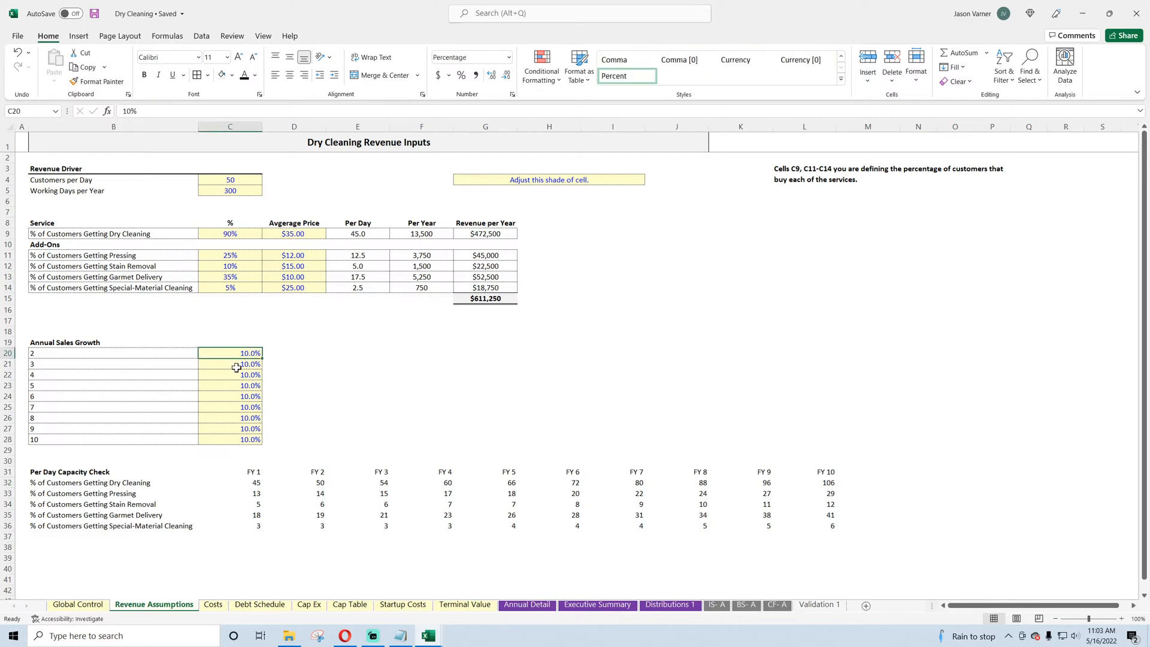
click(237, 368)
text(5%)
key(Return)
text(5%)
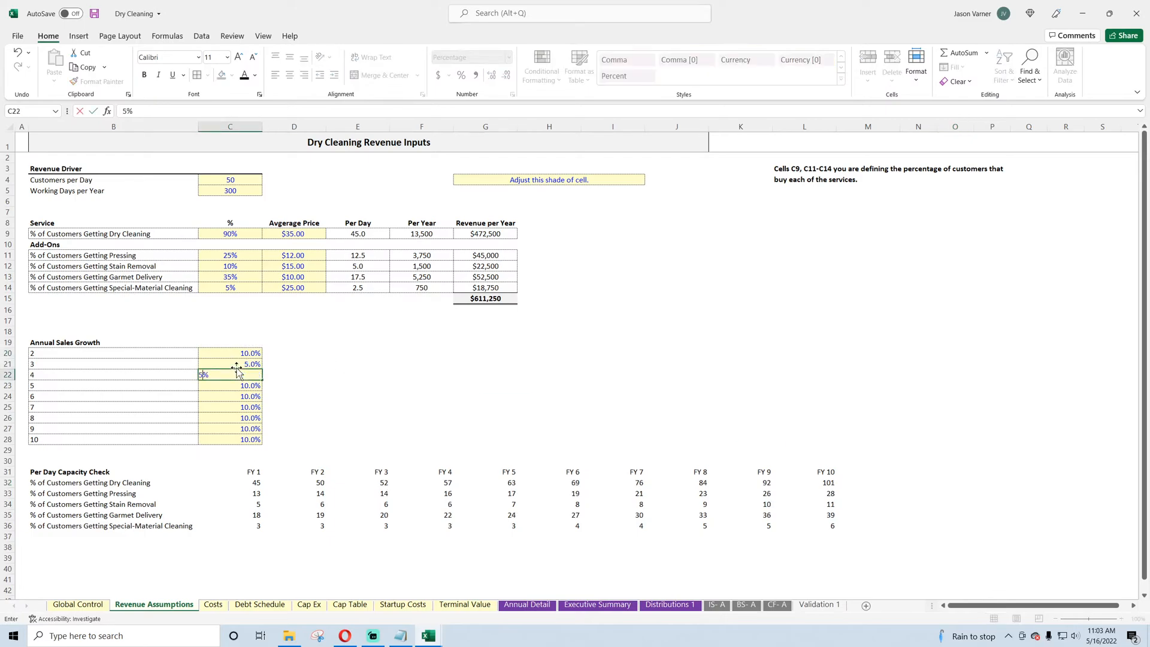
key(Return)
text(5%)
key(Return)
text(3% 3% 3% 3% 3%)
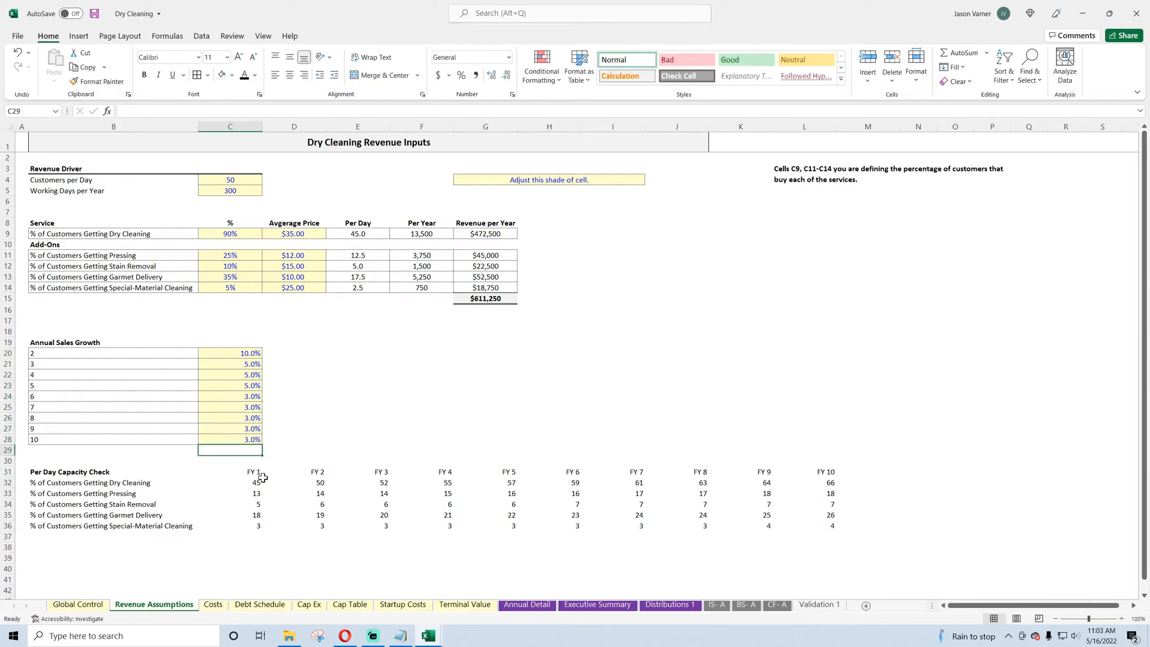
Step: Add a bottom border under the FY 1 to FY 10 headers and a right border to the capacity check's service labels
drag(262, 477, 830, 474)
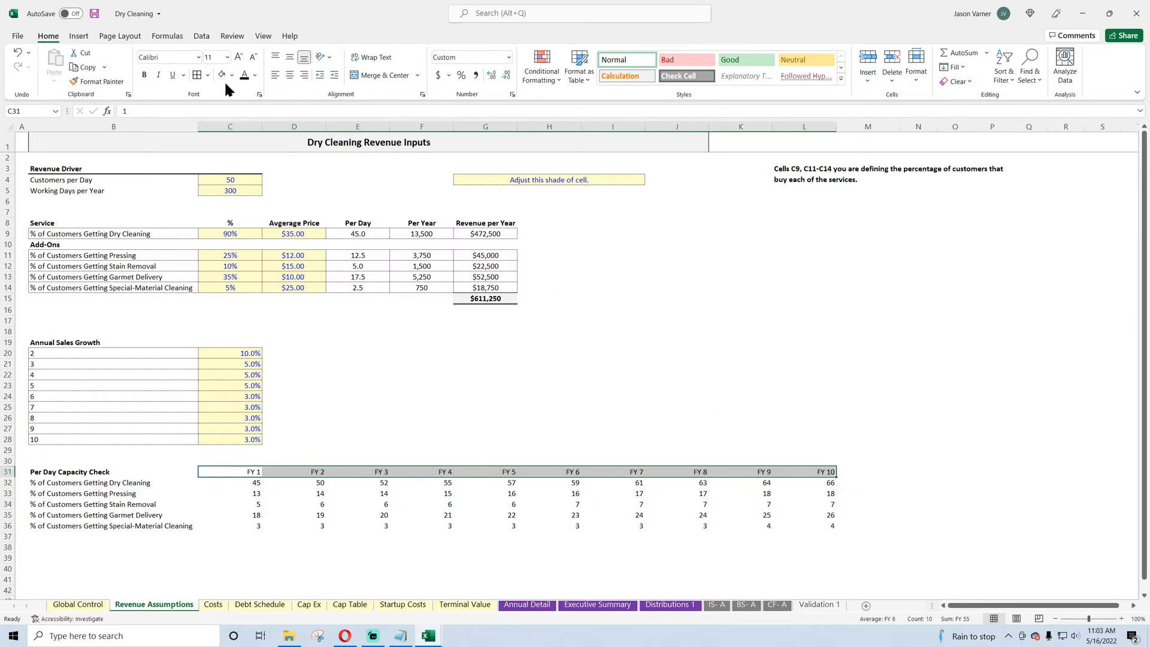
click(207, 74)
click(235, 105)
click(410, 338)
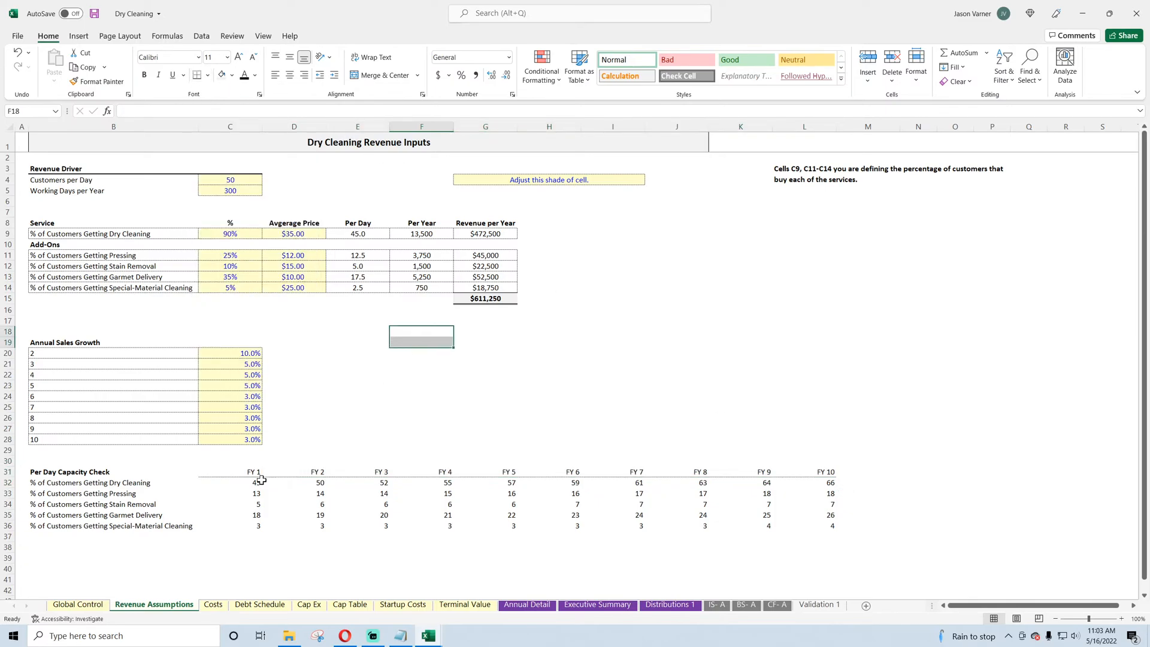
drag(138, 482, 139, 525)
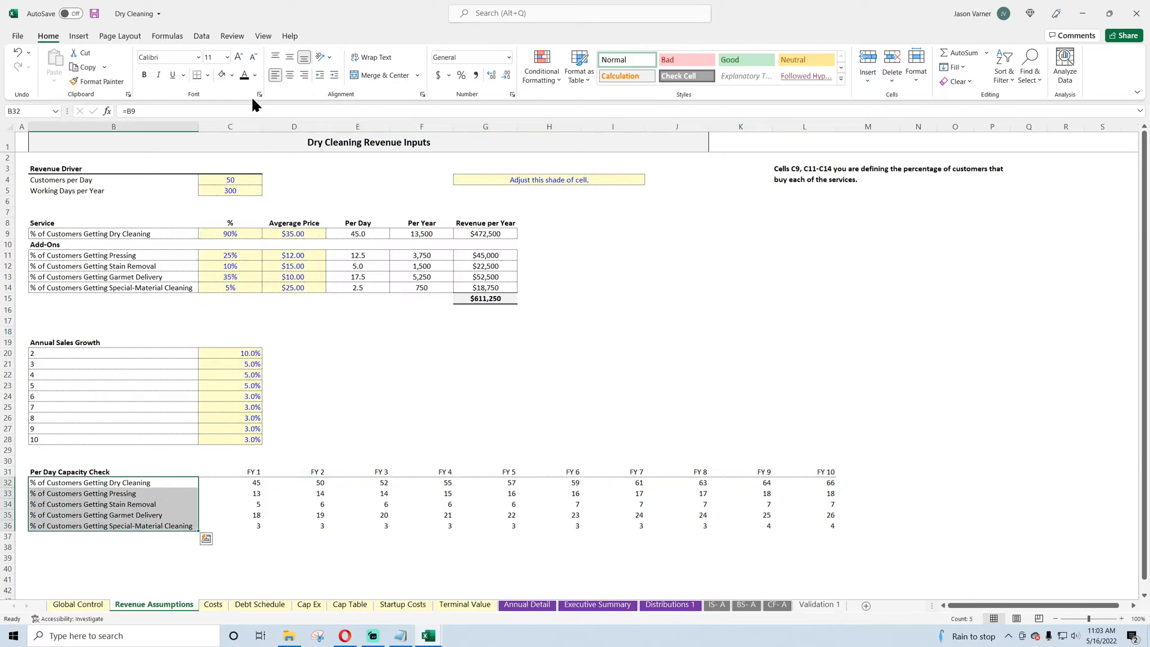
click(207, 75)
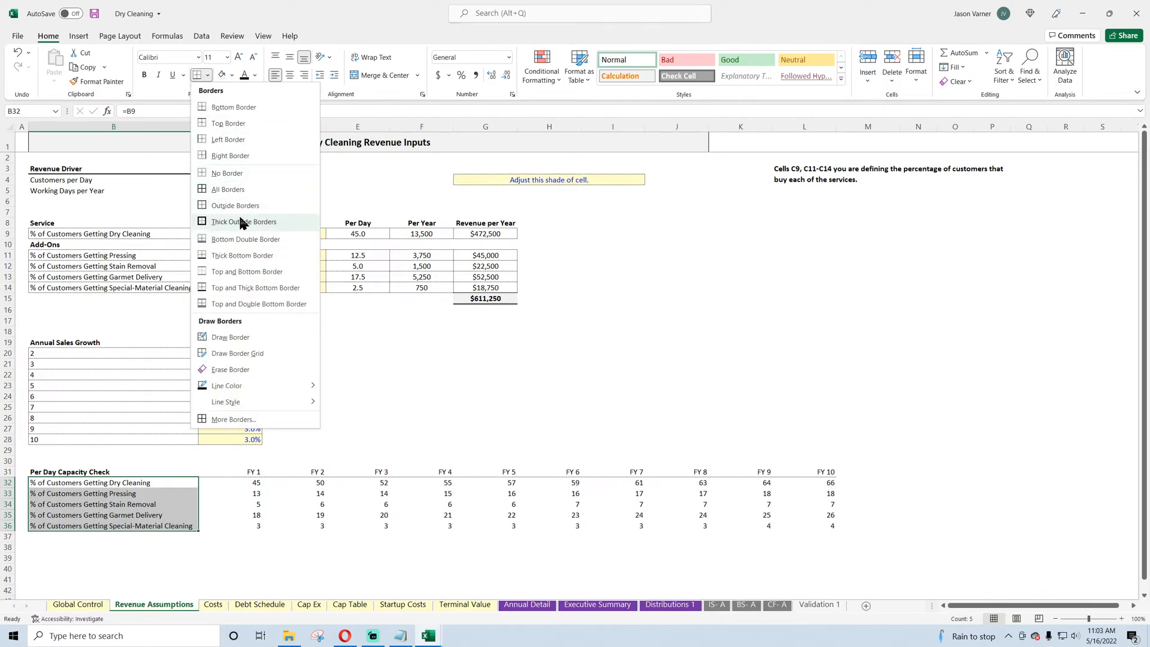
click(240, 159)
Step: Bold the FY 1 to FY 10 headers of the Per Day Capacity Check table
drag(247, 353, 811, 461)
click(434, 418)
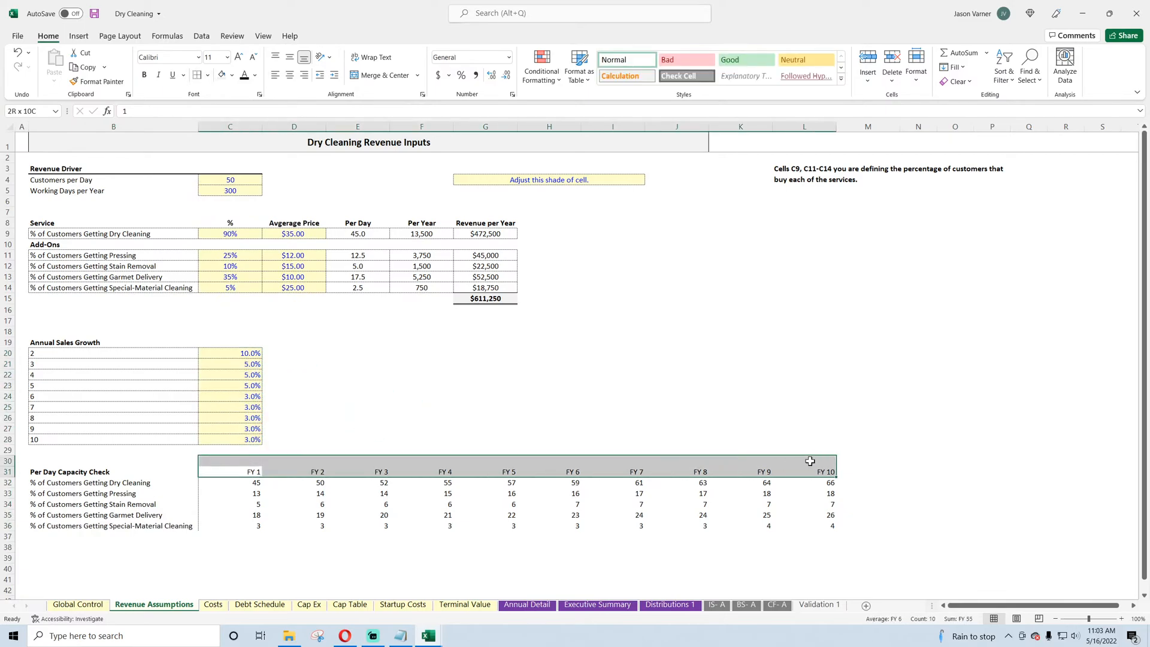
click(605, 337)
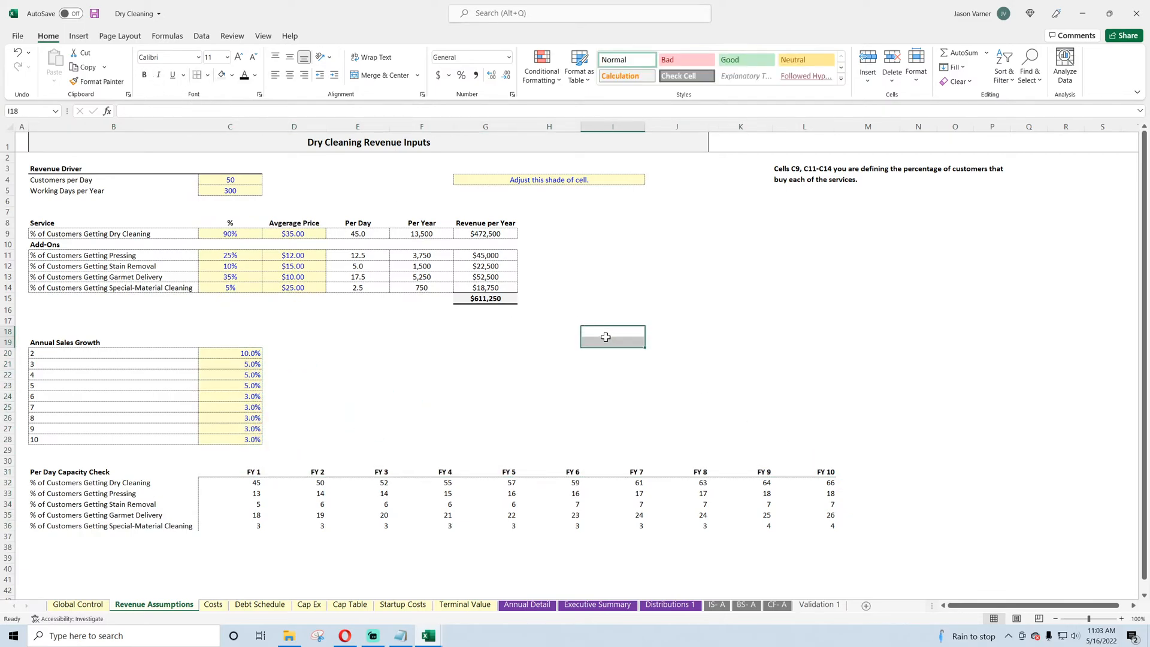
Step: Examine the daily volume of each service from FY 1 to FY 10 in the Per Day Capacity Check
click(94, 472)
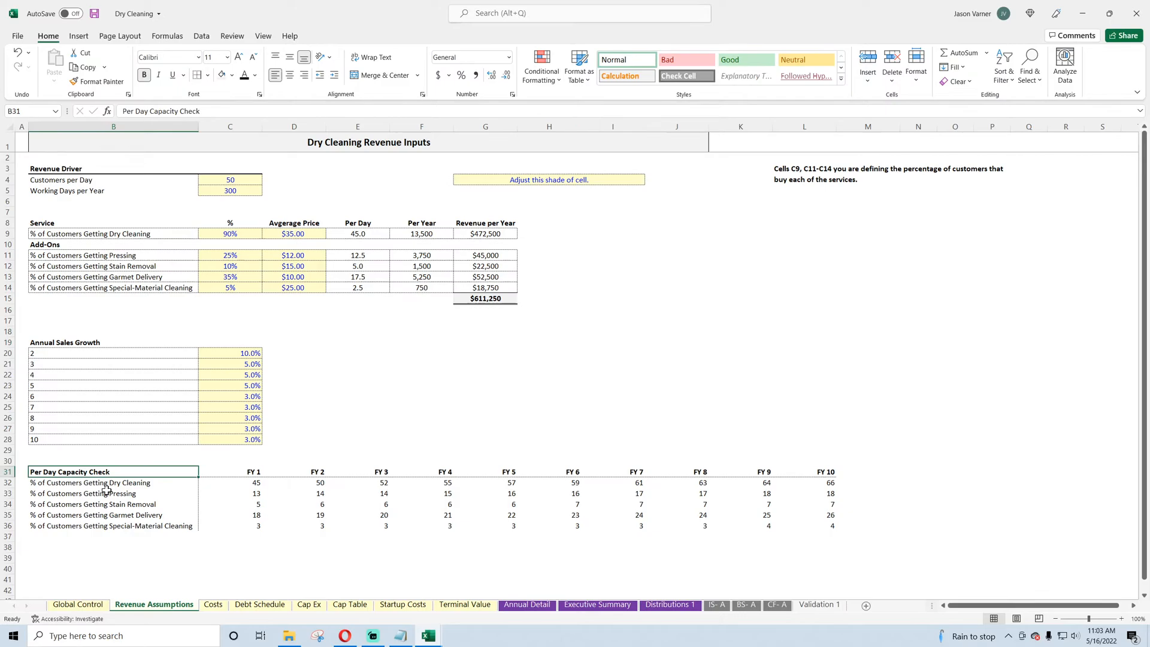
click(254, 473)
key(Down)
key(Down)
key(Down)
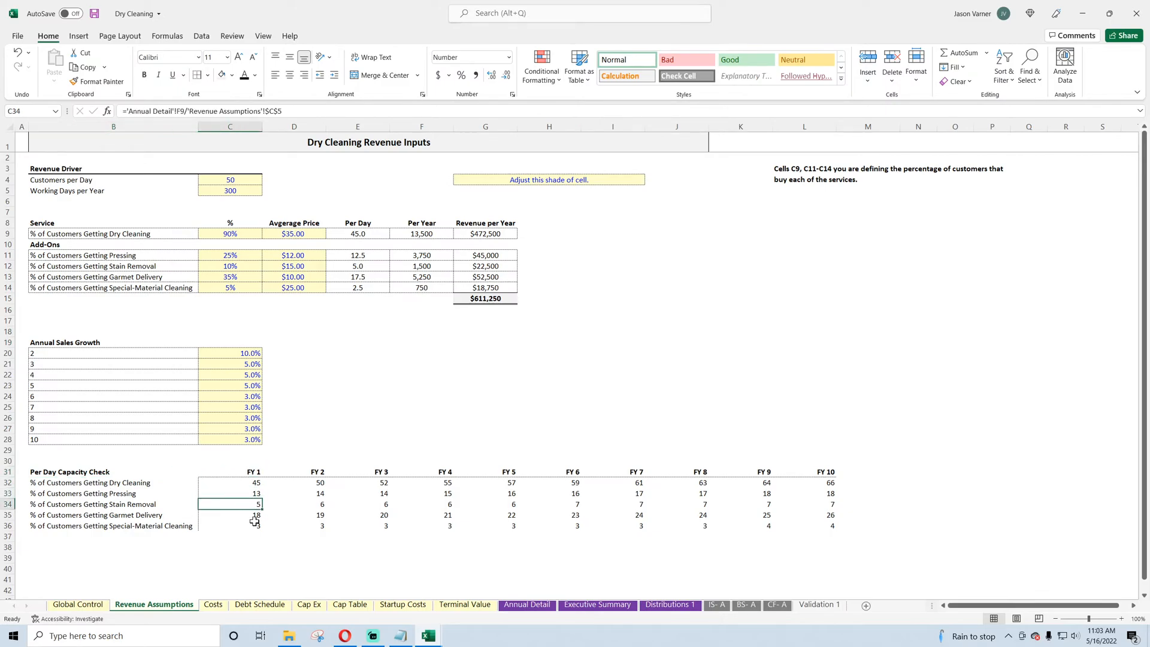
click(311, 484)
click(316, 515)
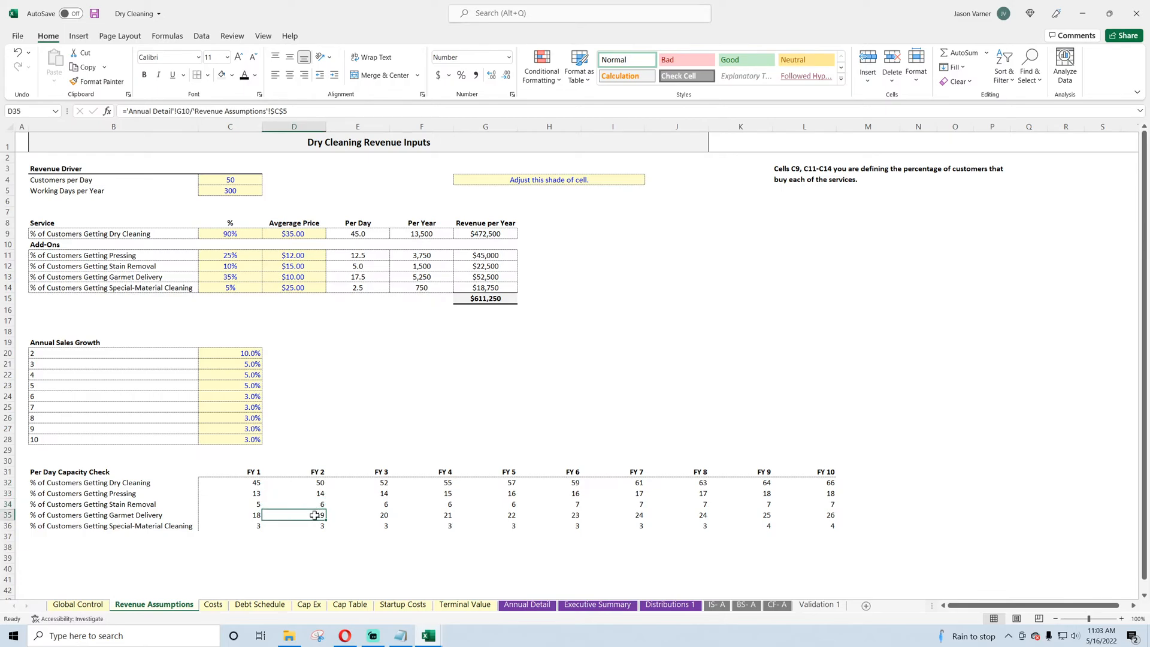
click(317, 525)
drag(383, 483, 386, 517)
drag(560, 483, 584, 519)
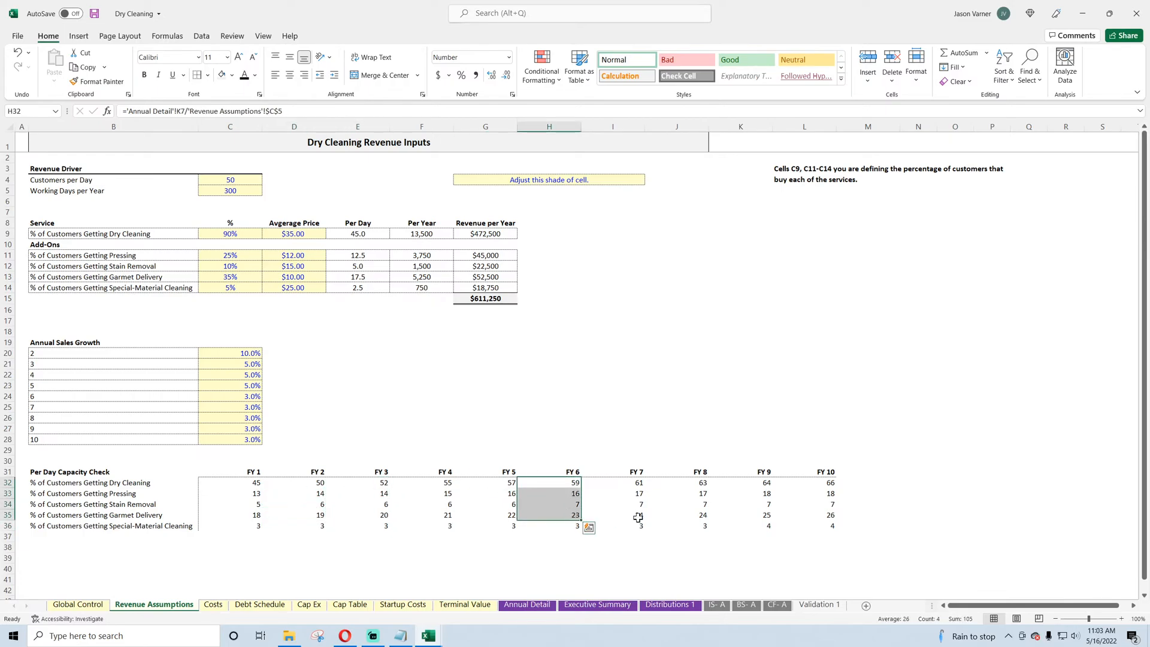
drag(824, 483, 835, 529)
click(812, 503)
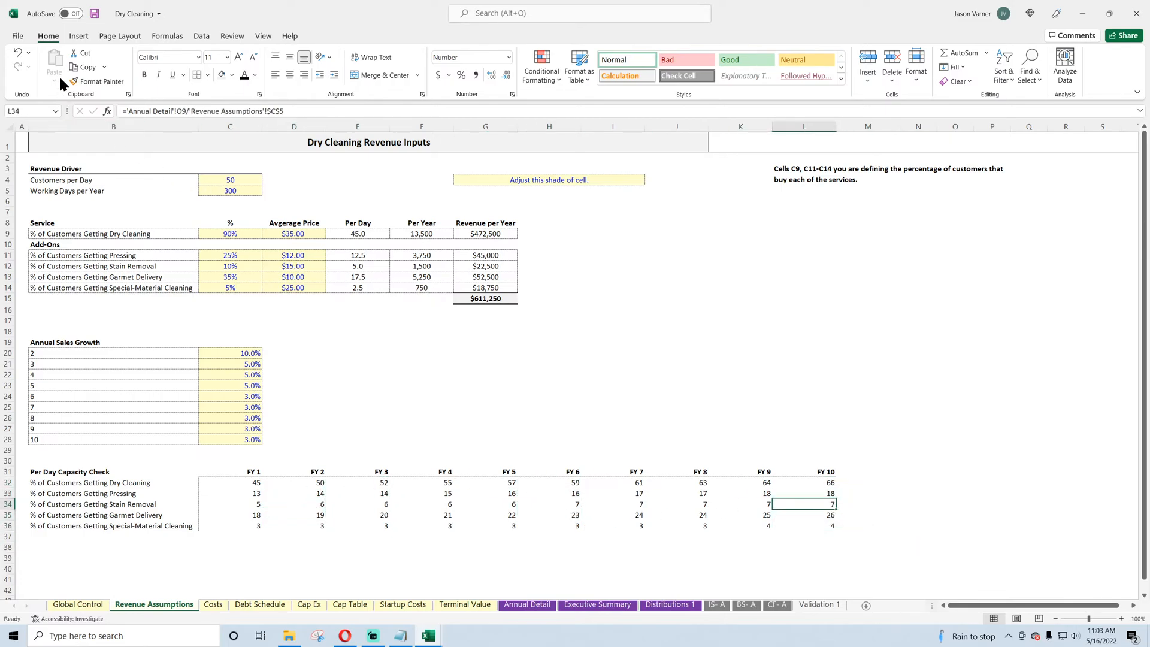
Step: Save the workbook with the formatted capacity check
click(94, 13)
click(455, 384)
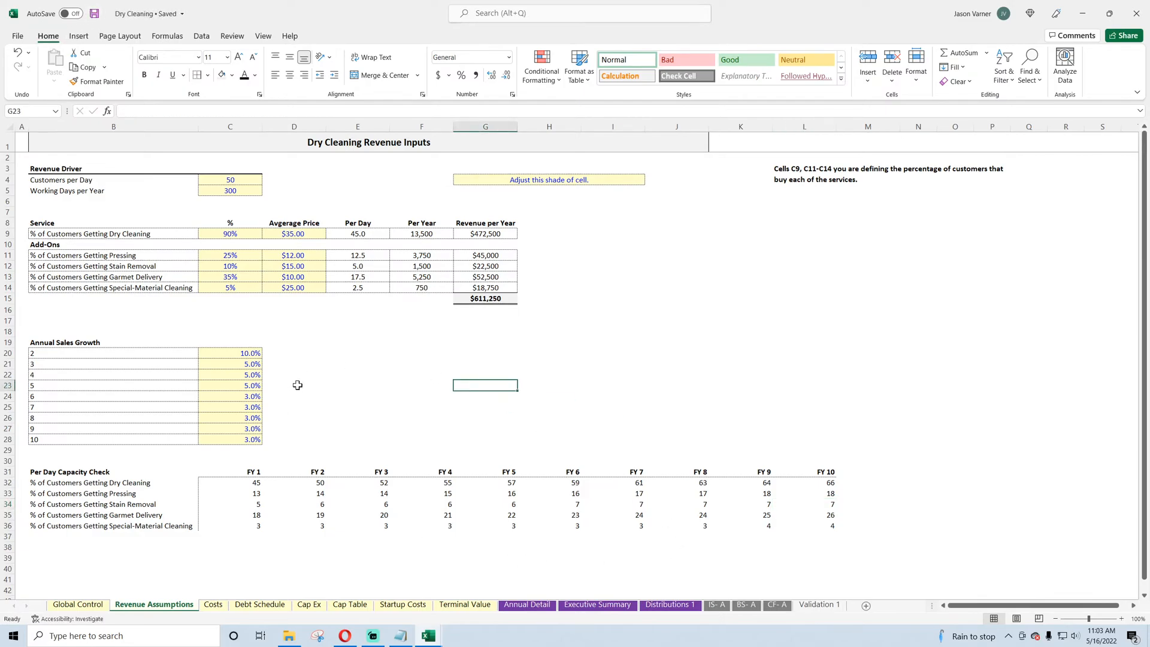
Step: Copy the Services Provided heading on the Annual Detail sheet to D12 and rename the copy Services Revenue
click(533, 607)
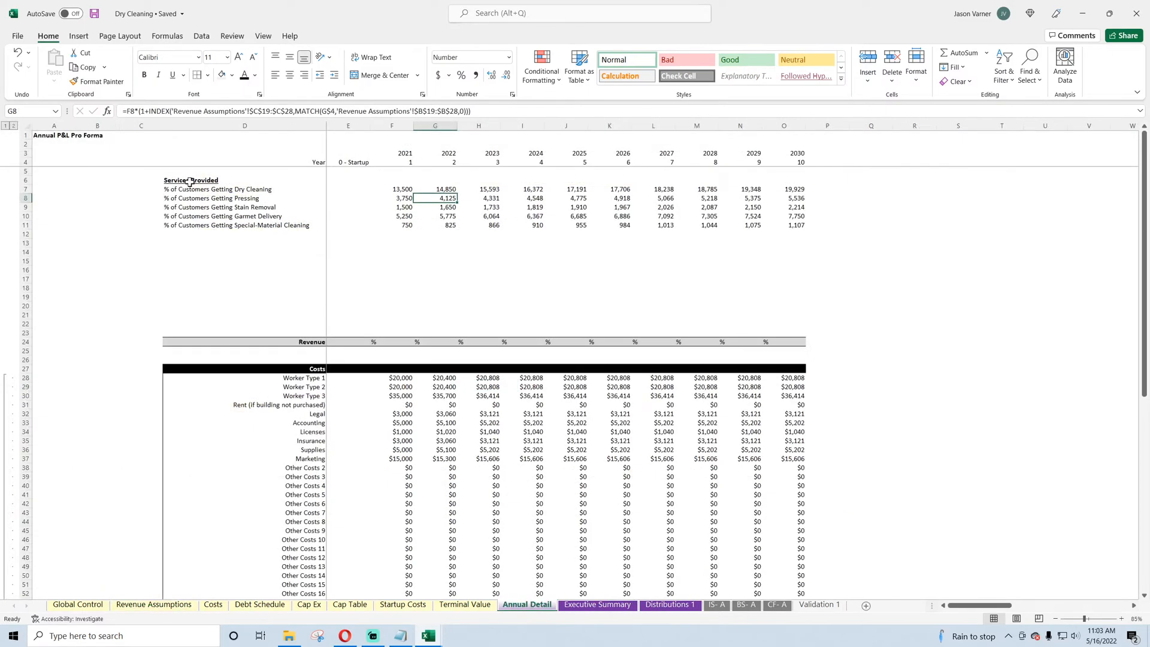
click(189, 182)
right_click(189, 182)
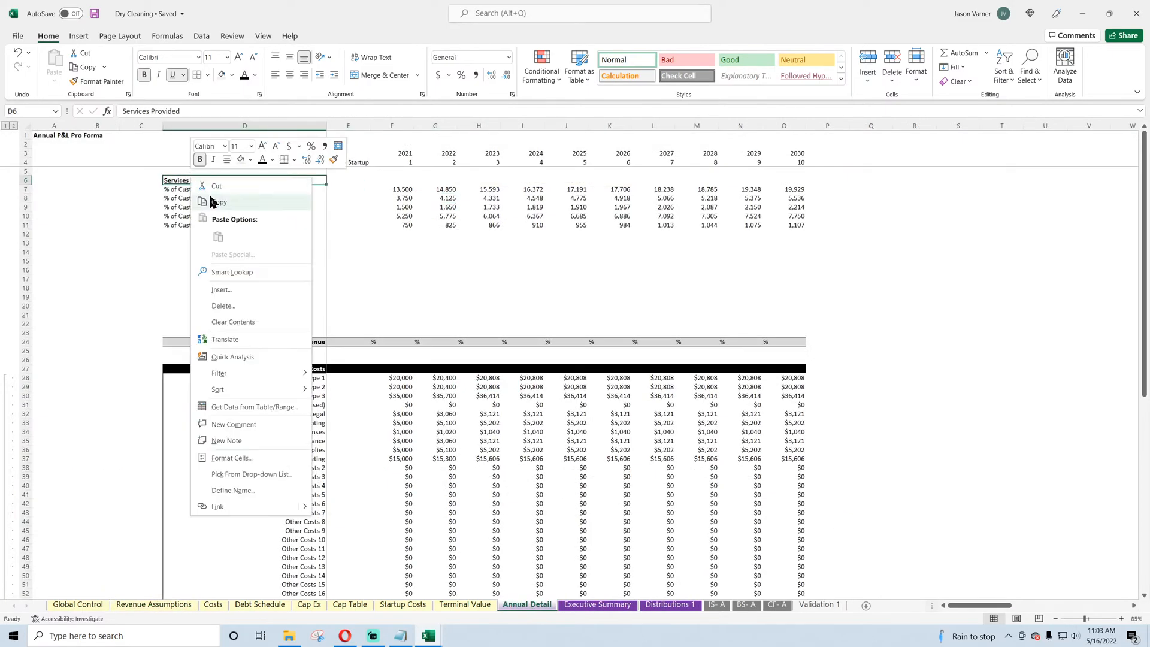
click(214, 207)
right_click(190, 234)
click(213, 293)
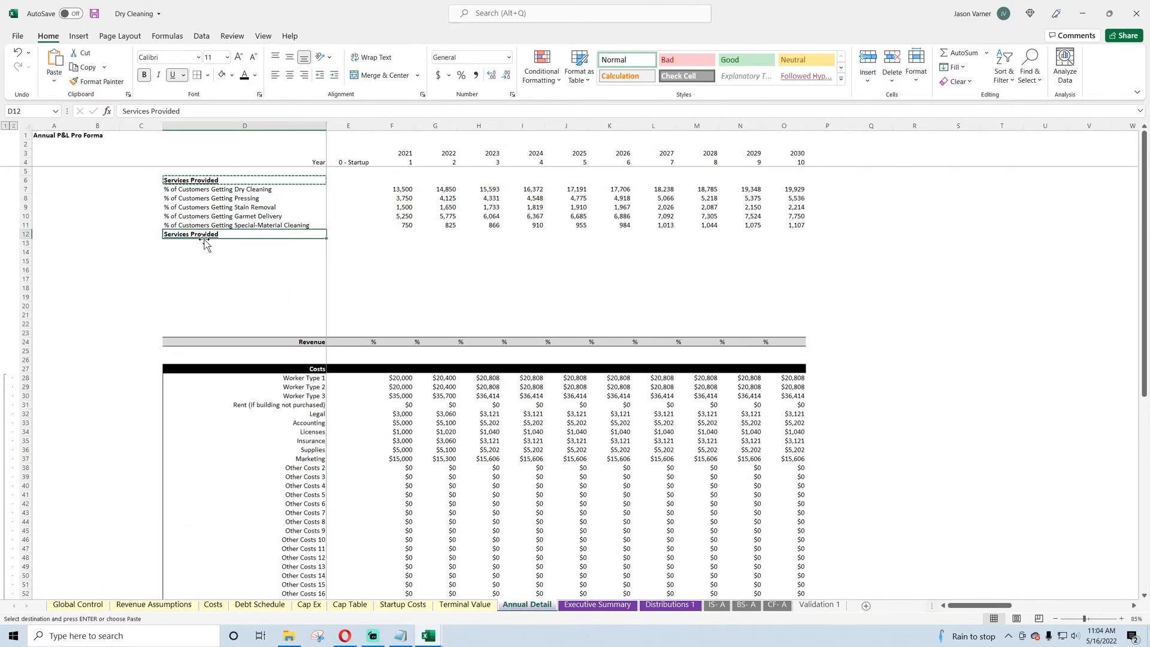
text(Services)
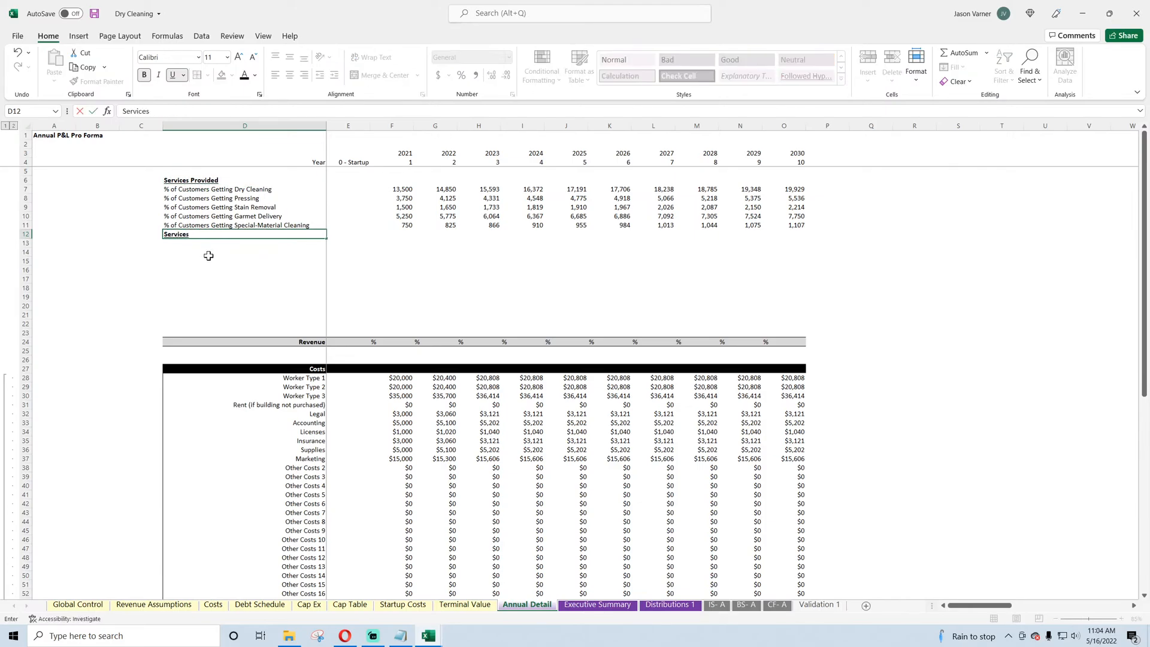
text( Revenue)
key(Return)
Step: Link D13 to the service label in D7 and fill it down to D17, leaving D18 empty
text(=)
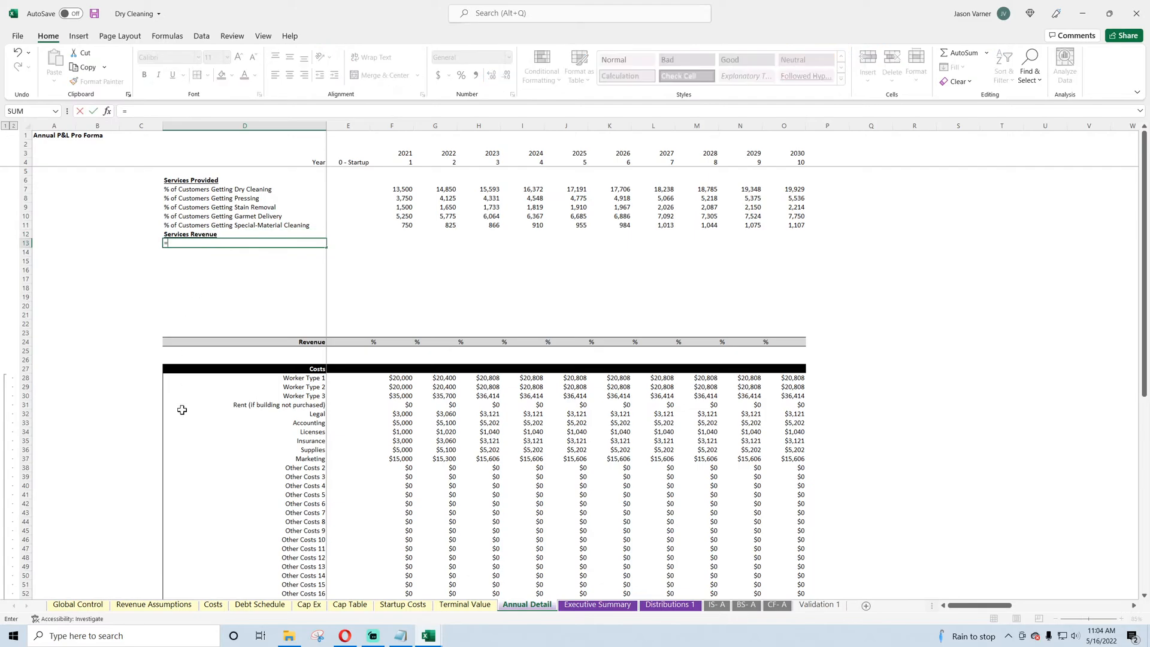
click(190, 191)
key(Return)
click(195, 243)
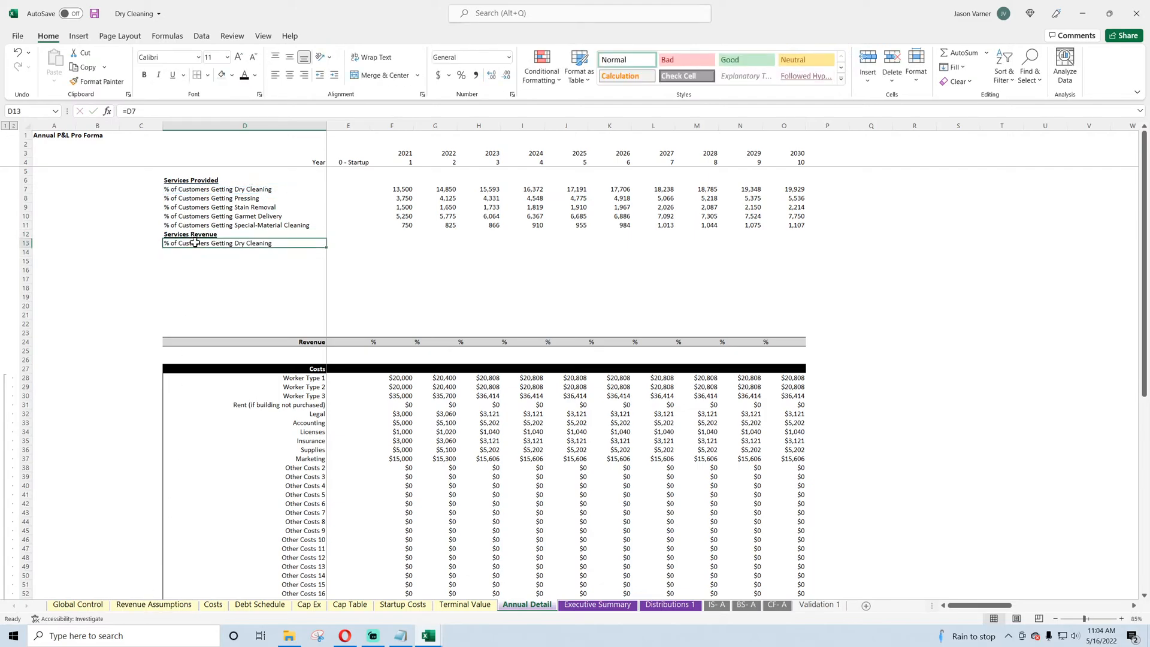
drag(326, 249, 318, 293)
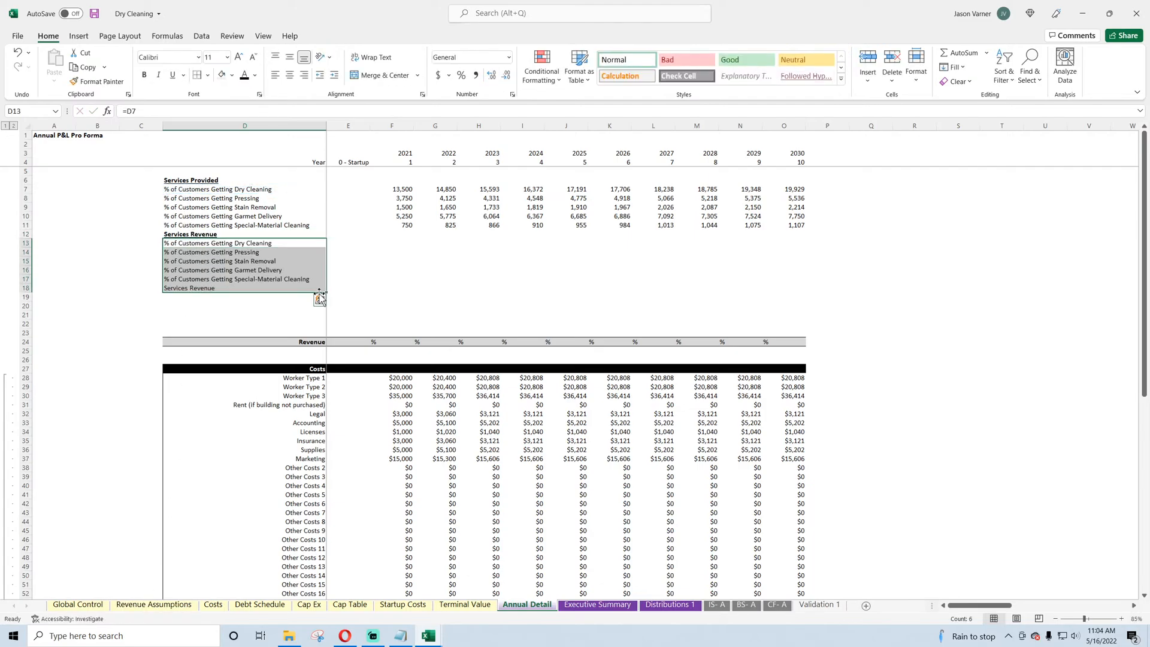
click(227, 288)
key(Delete)
key(Return)
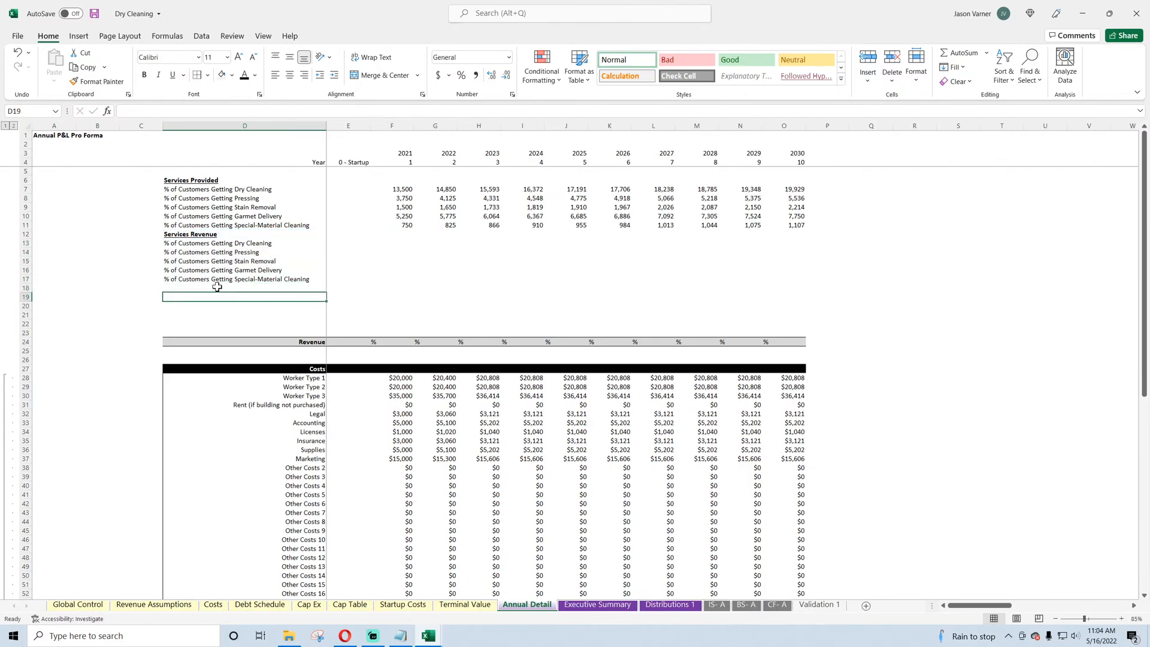
Step: Delete blank rows 19 to 22 and one further blank row directly above the Revenue row
drag(18, 296, 19, 323)
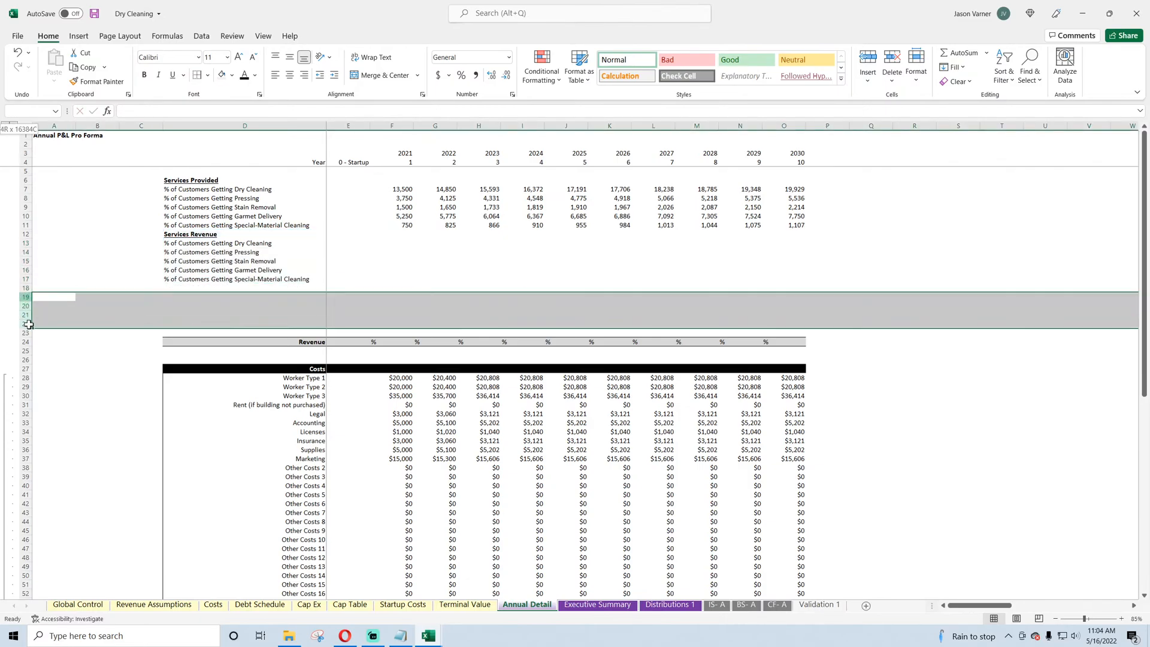
right_click(18, 302)
click(62, 420)
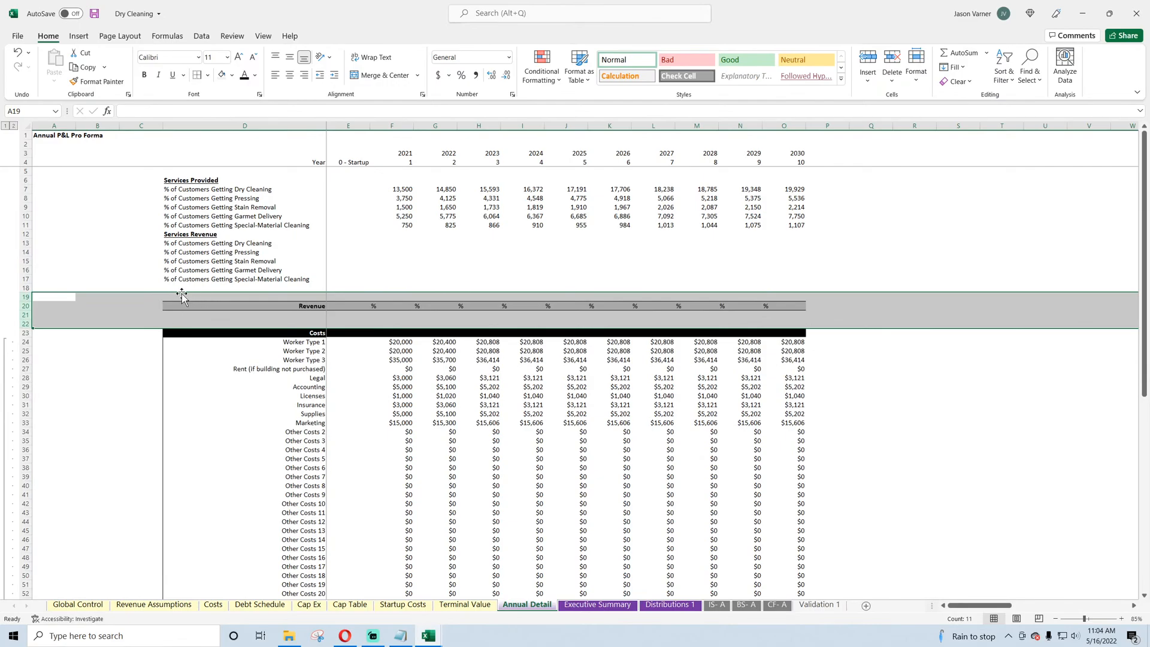
click(146, 295)
click(24, 297)
right_click(25, 296)
click(79, 399)
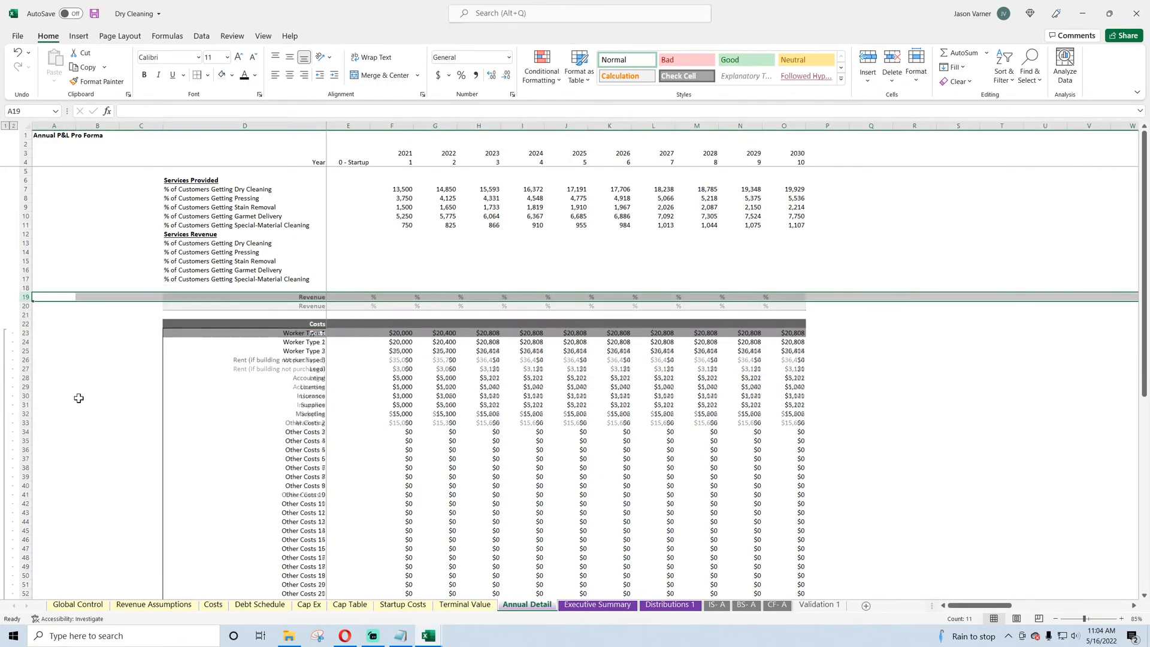
click(78, 398)
Step: Group rows 7 to 11 under Services Provided and rows 13 to 17 under Services Revenue as separate outline groups
drag(20, 189, 20, 279)
click(202, 36)
click(1030, 63)
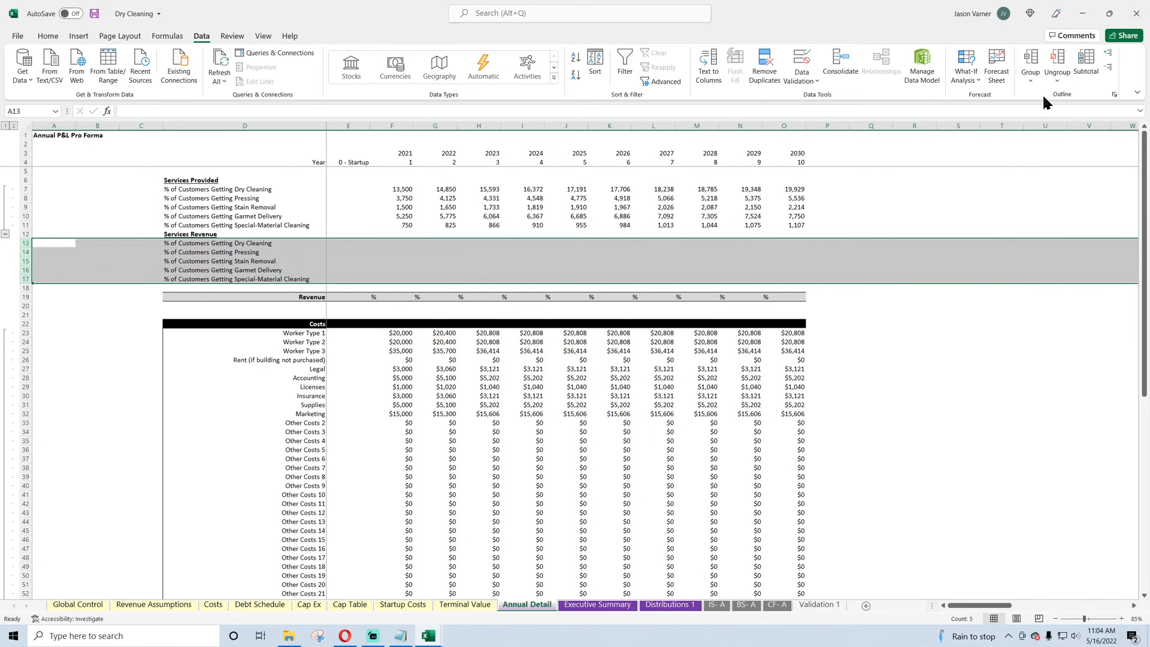
click(1030, 63)
click(1001, 368)
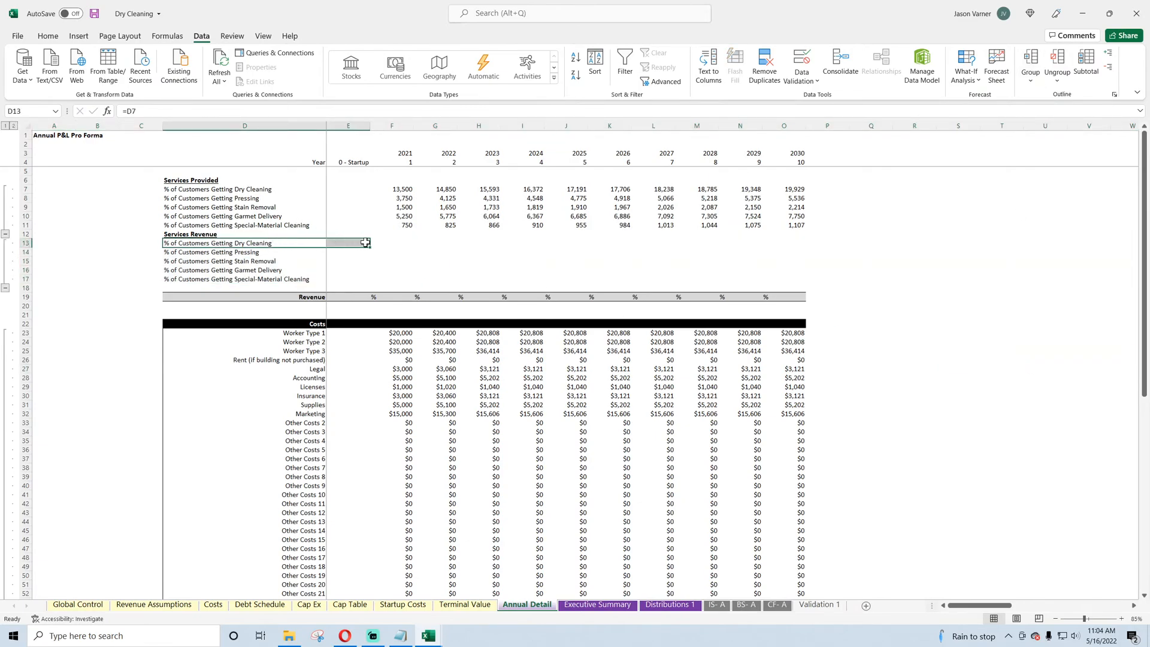
Step: In F13, multiply F7 by the dry cleaning average price at 'Revenue Assumptions'!$D$9, and fill the formula down to F14
click(392, 242)
text(=)
click(392, 188)
text(*)
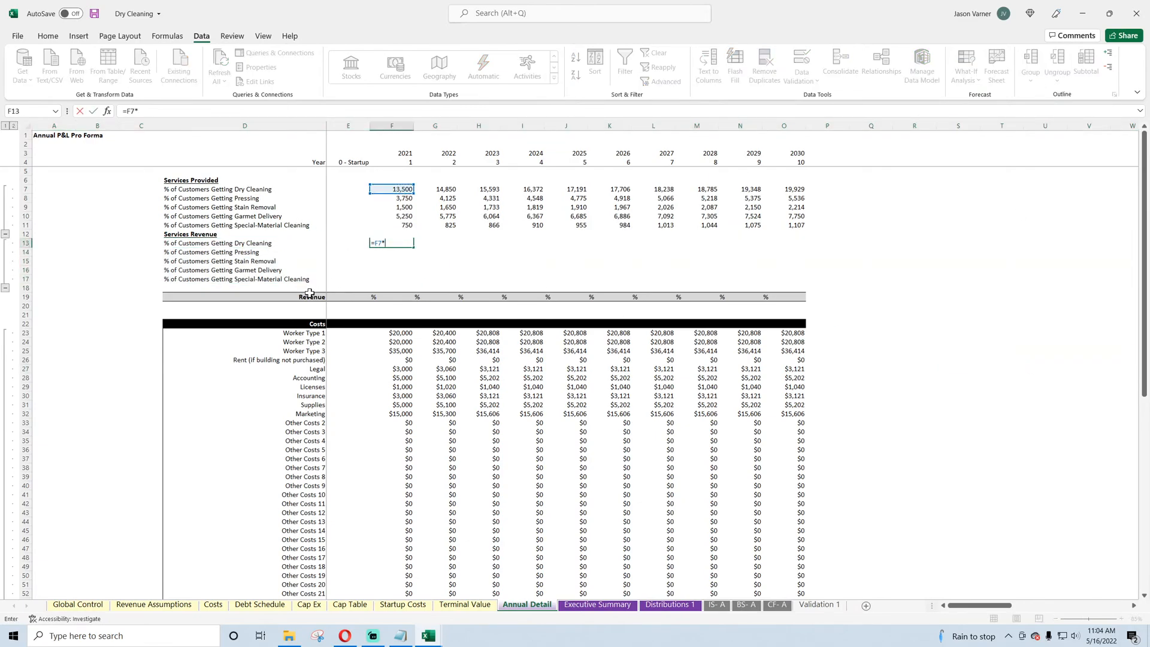
click(153, 605)
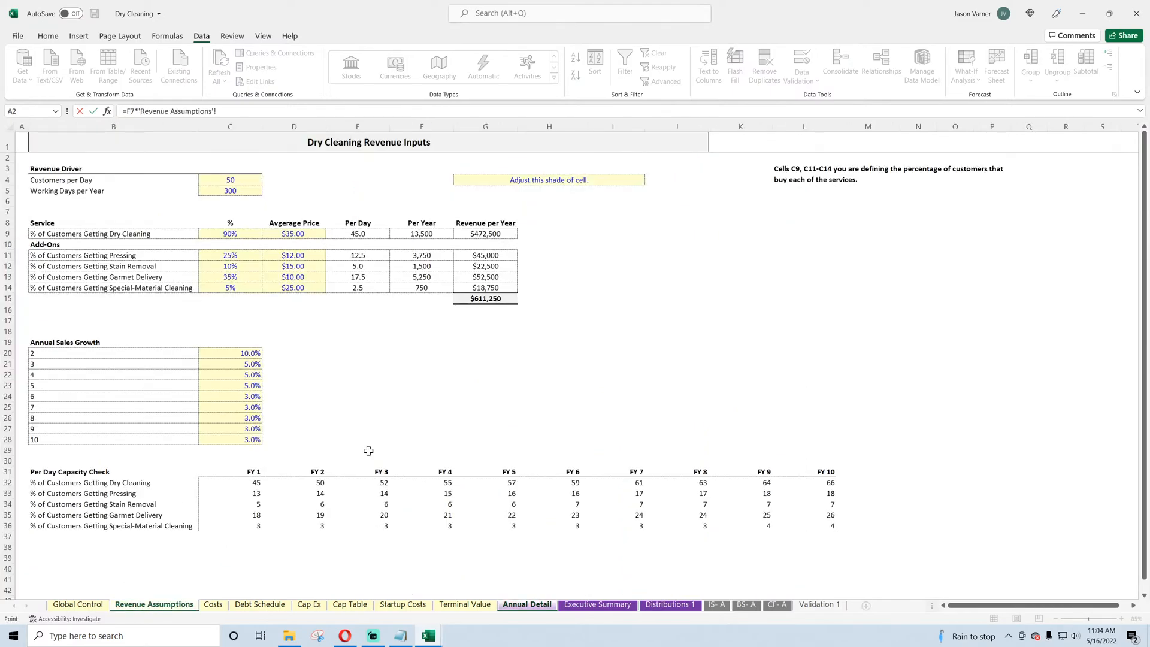
click(296, 233)
click(223, 110)
key(Return)
click(395, 243)
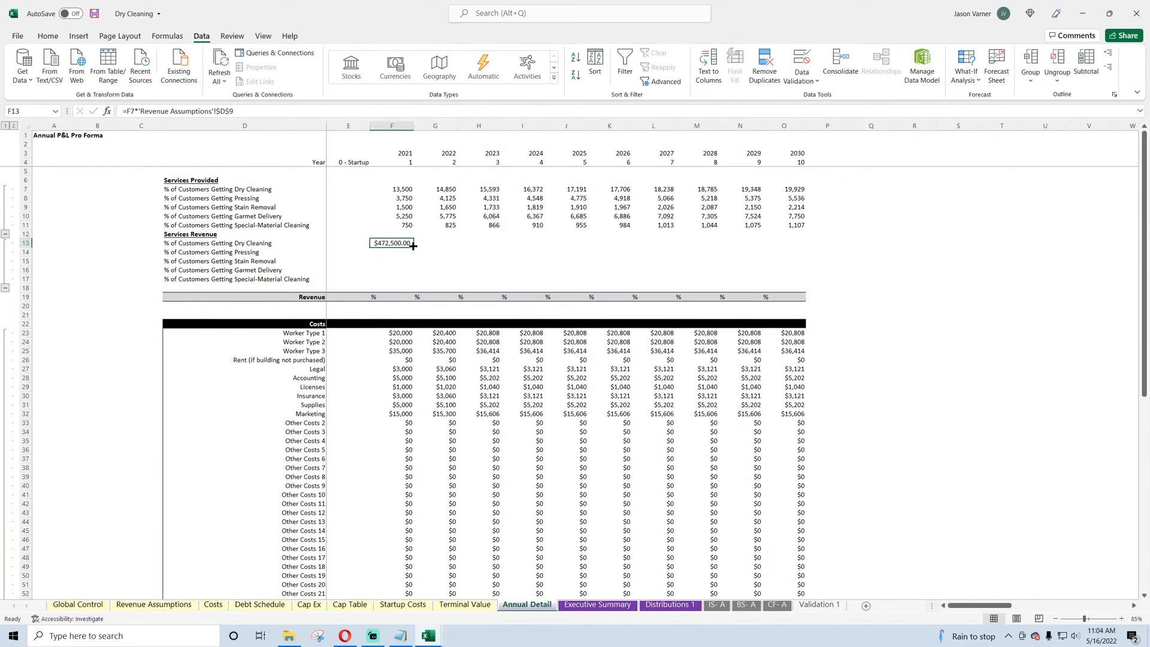
drag(413, 247, 415, 256)
Step: Change the price reference in the F14 pressing revenue formula to 'Revenue Assumptions'!$D$10
double_click(395, 252)
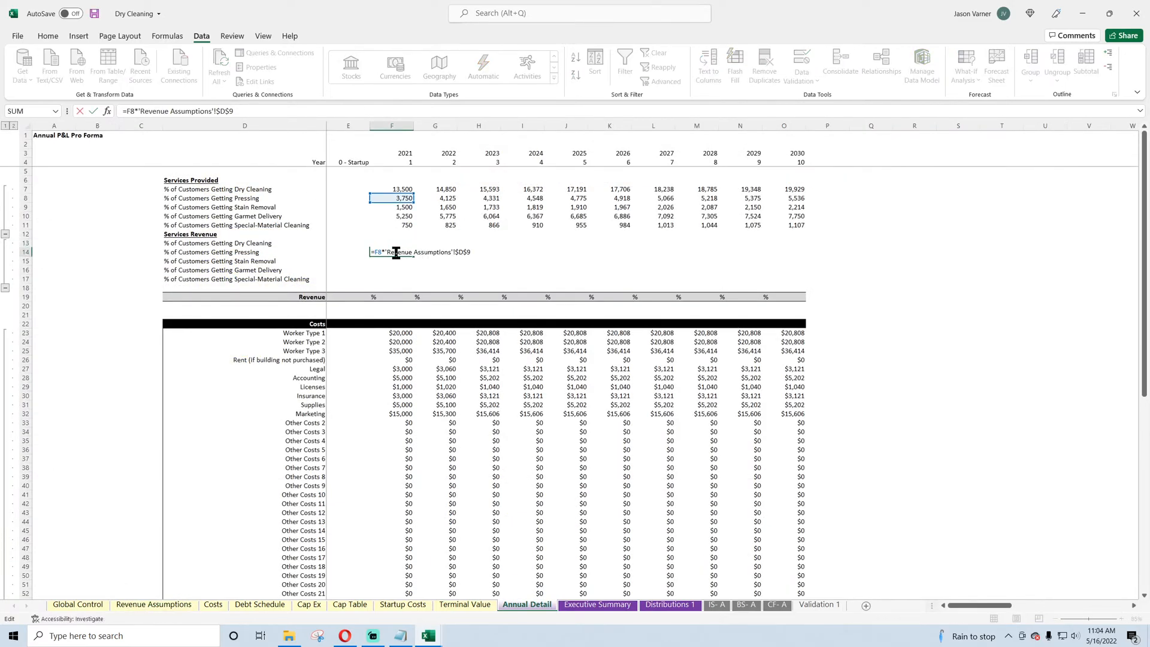
click(241, 111)
key(BackSpace)
key(Return)
click(396, 252)
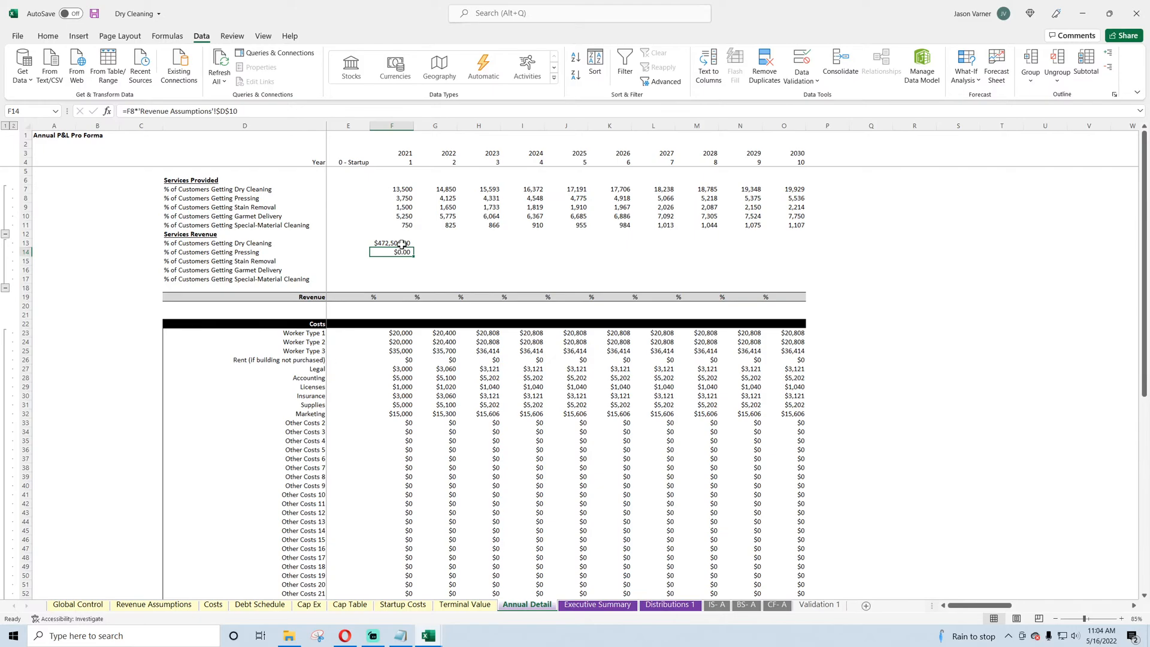
drag(400, 252, 404, 254)
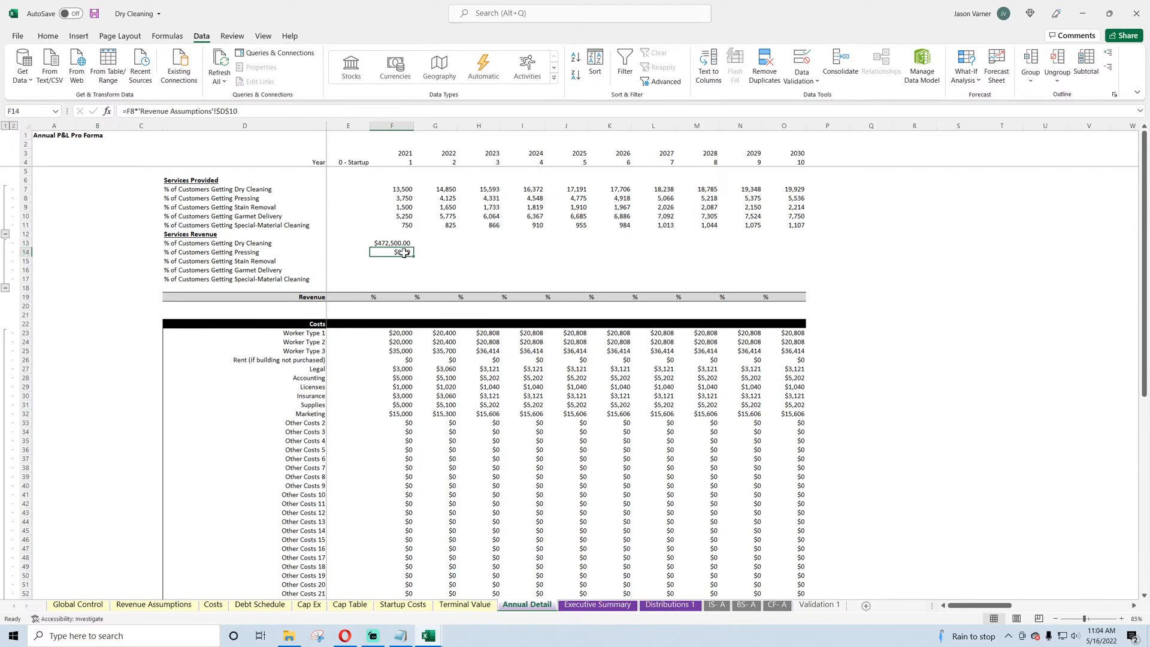
Step: Look up the pressing price cell on Revenue Assumptions and point the price reference in Annual Detail F14 to $D$11
click(153, 605)
click(290, 255)
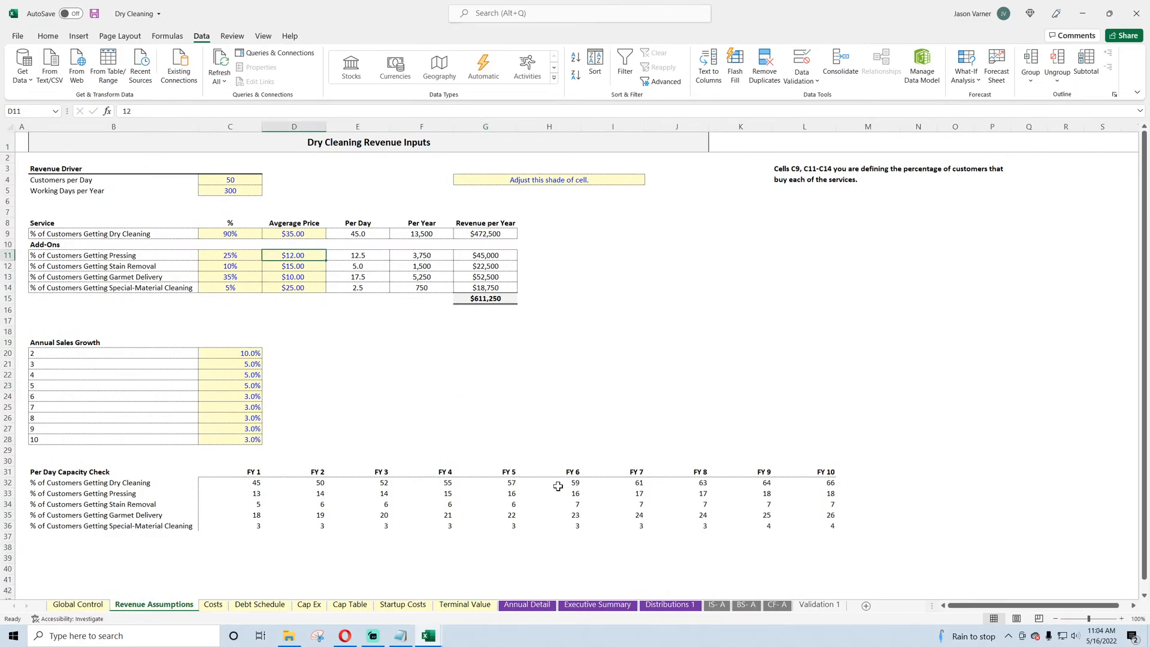
click(600, 605)
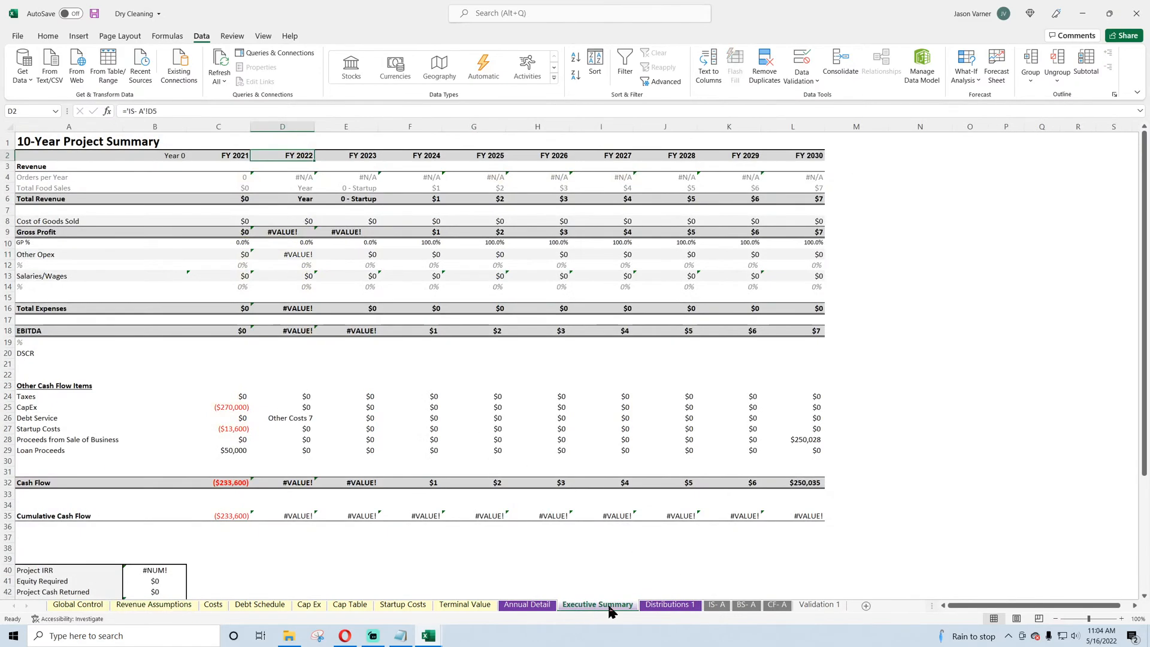
key(ctrl+Page_Down)
click(520, 605)
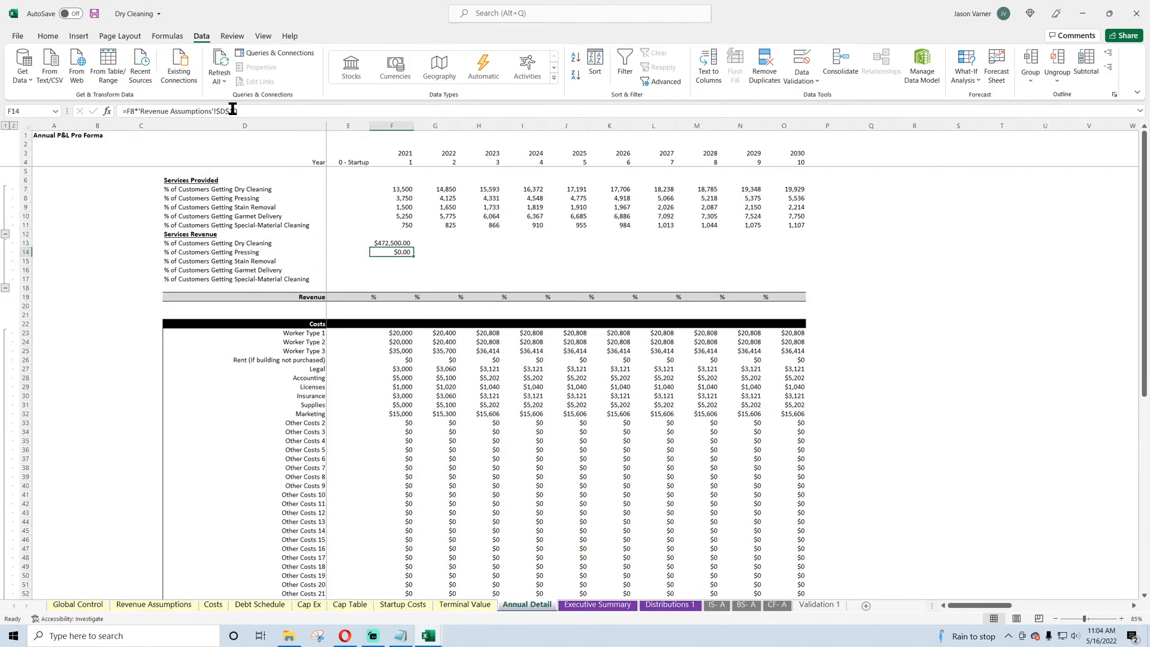
drag(233, 111, 254, 111)
text(11)
key(Return)
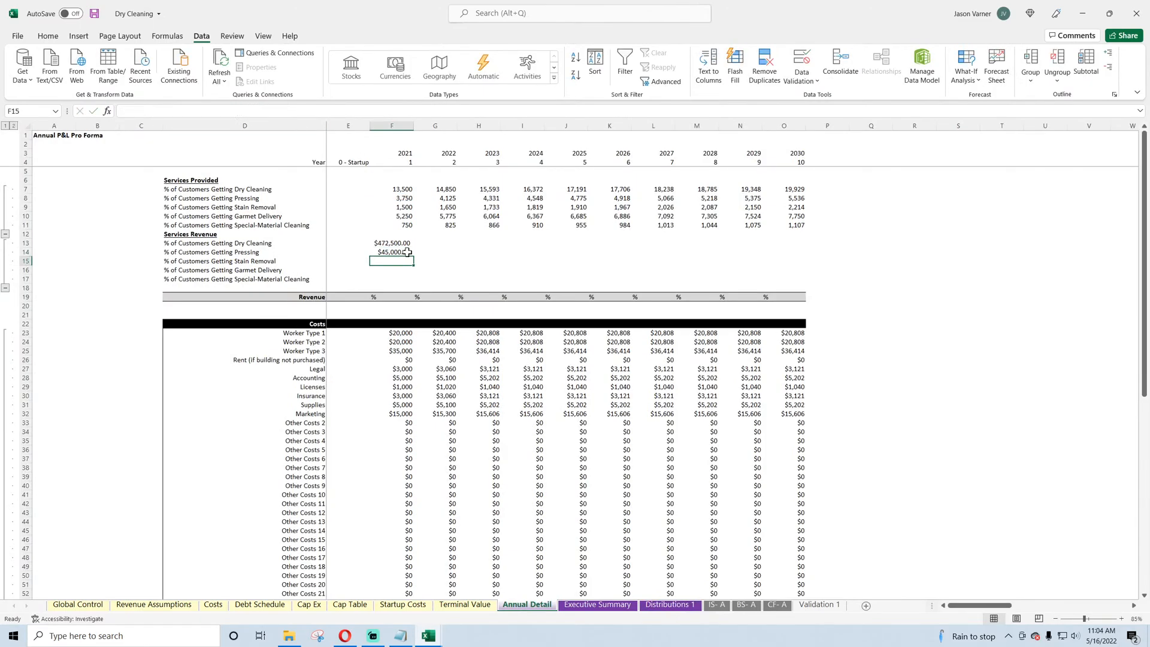
Step: Make the row of F14's price reference relative, and fill the service revenue formulas through F13:O17
click(411, 253)
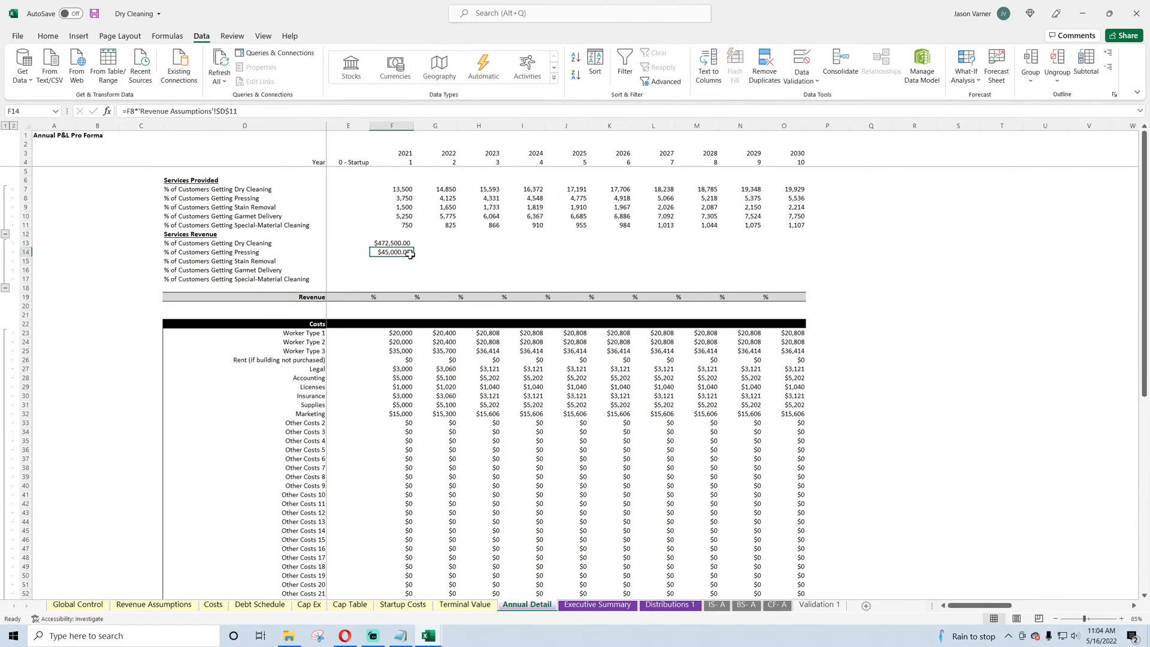
click(229, 110)
key(Return)
click(392, 252)
drag(413, 256, 806, 283)
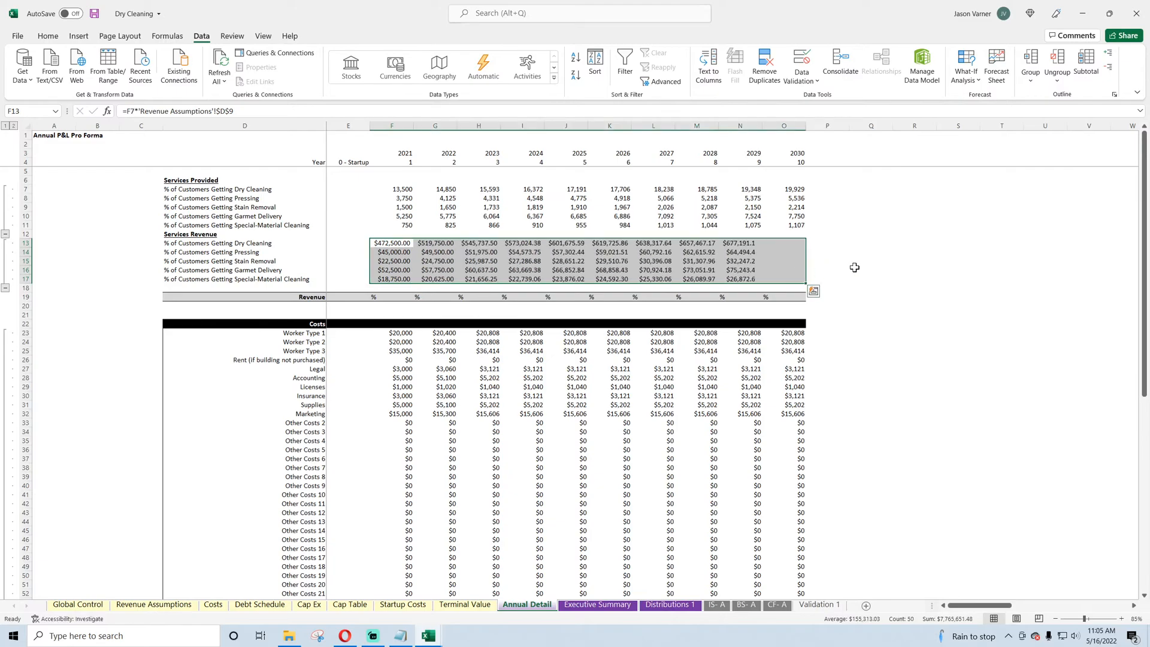
Step: Replace the Revenue formula in F19 with =SUM(F13:F18) and fill it across to O19
click(390, 297)
click(47, 36)
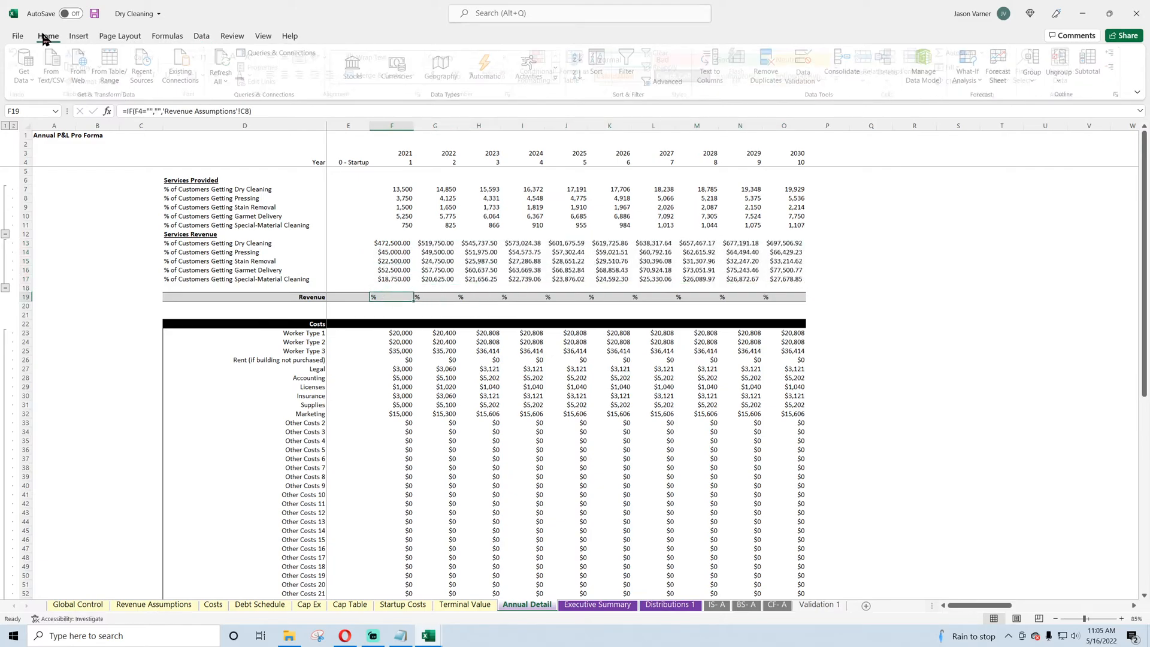
click(952, 53)
key(Return)
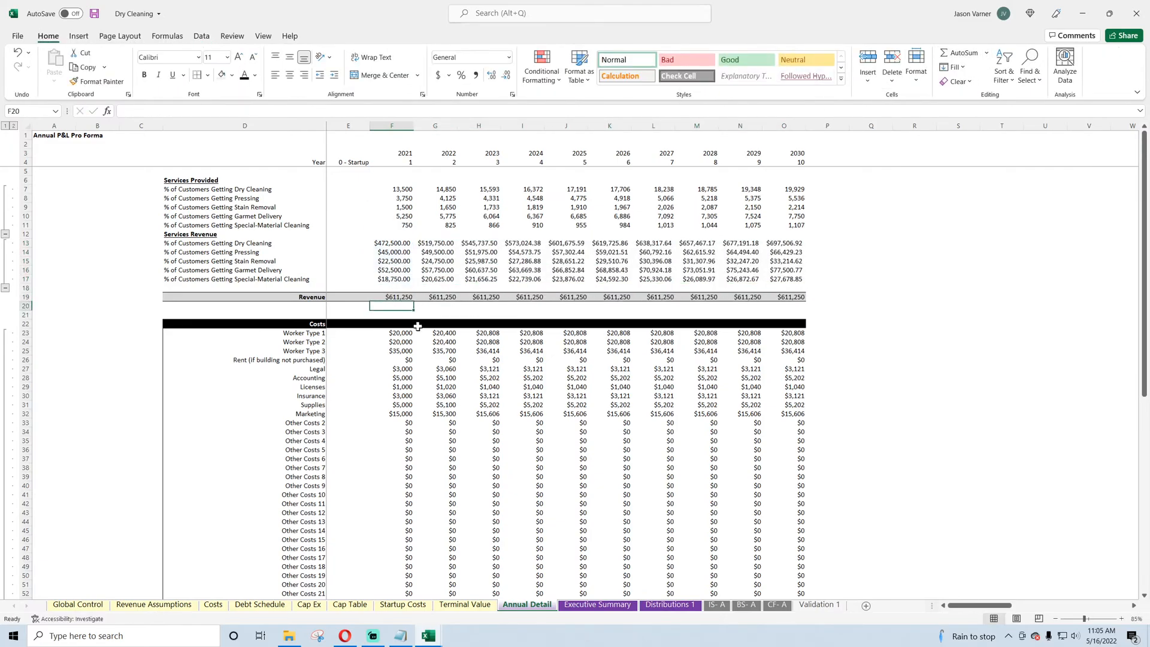
click(409, 297)
drag(413, 301, 804, 298)
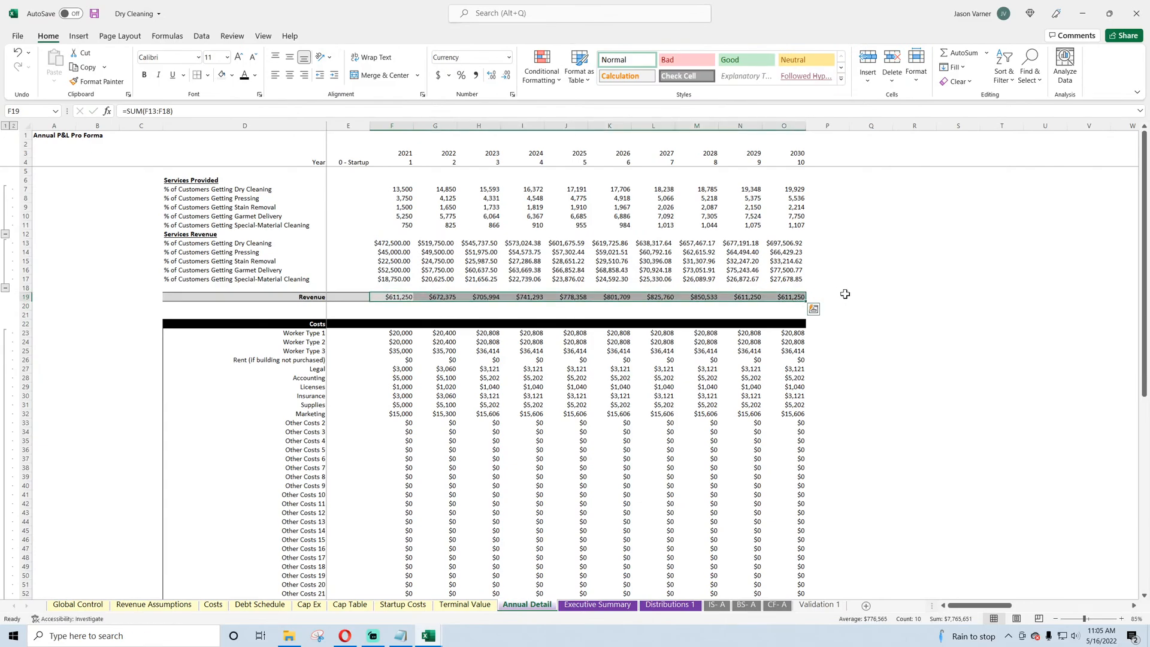
Step: Calculate the 2022 revenue growth in G20 with the formula =(G19-F19)/F19
click(451, 306)
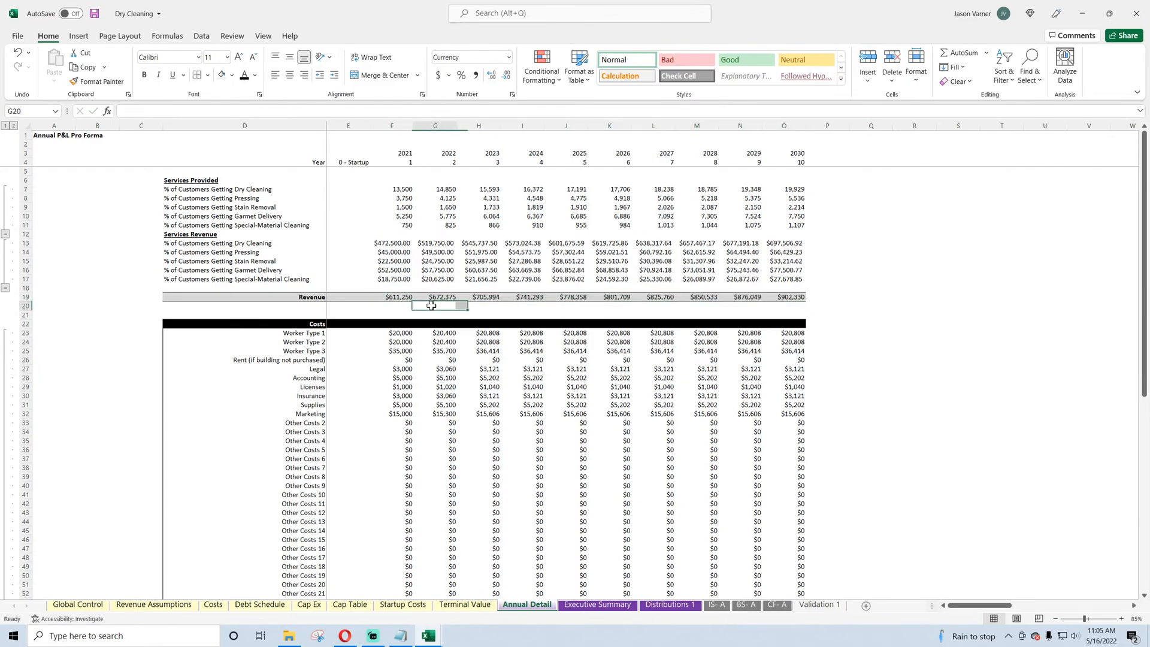
text(=)
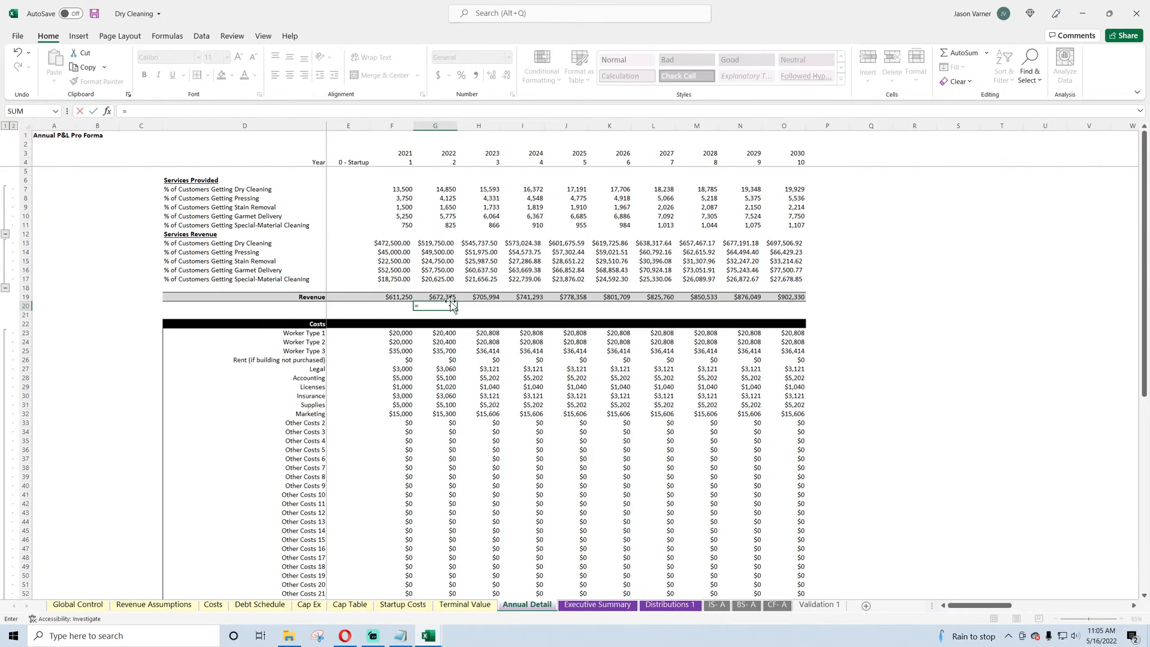
text(()
click(444, 297)
text(-)
click(400, 296)
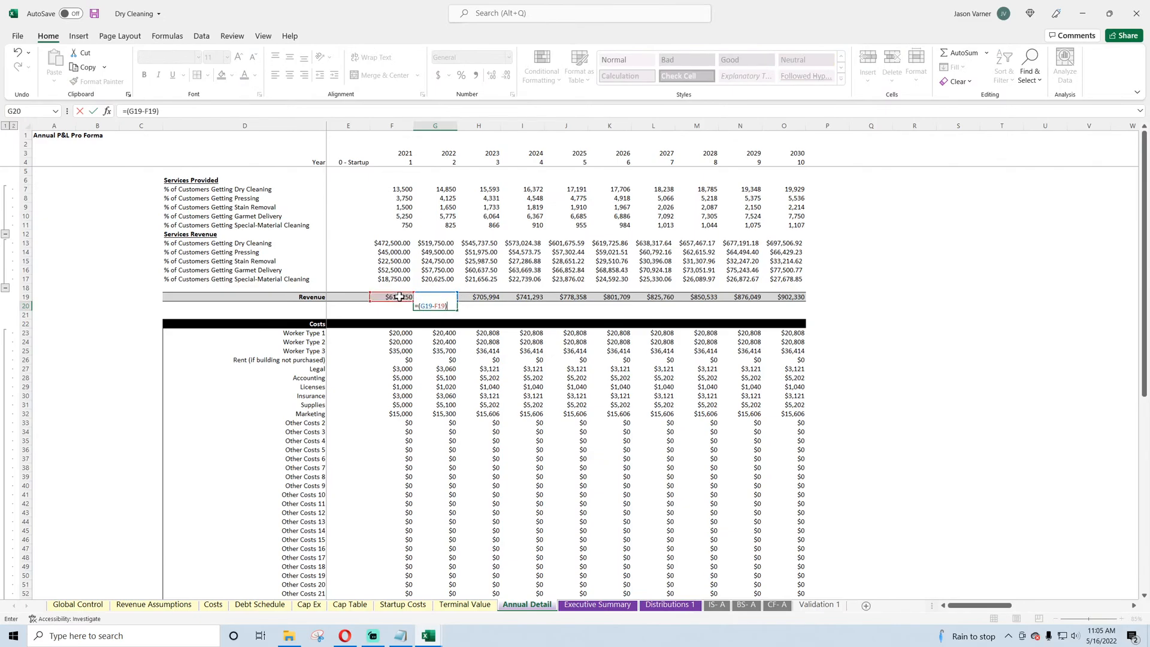
text()/)
click(395, 295)
key(Return)
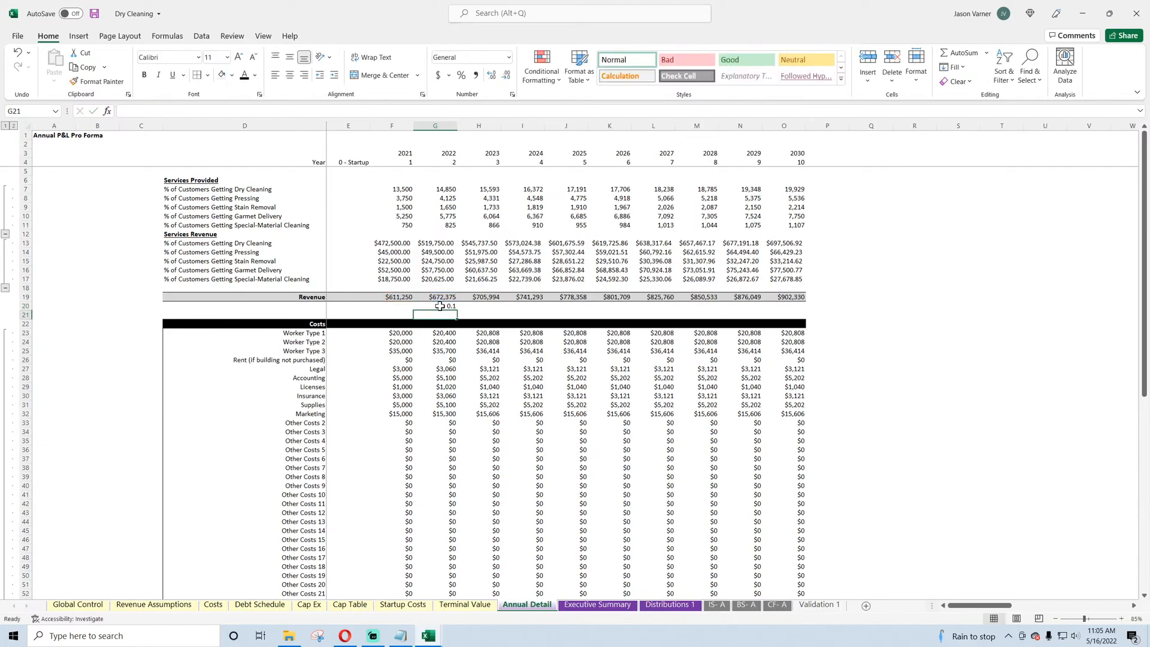
Step: Fill the G20 growth formula, formatted as a percentage, across to O20 and compare it with the Annual Sales Growth inputs on Revenue Assumptions
click(462, 75)
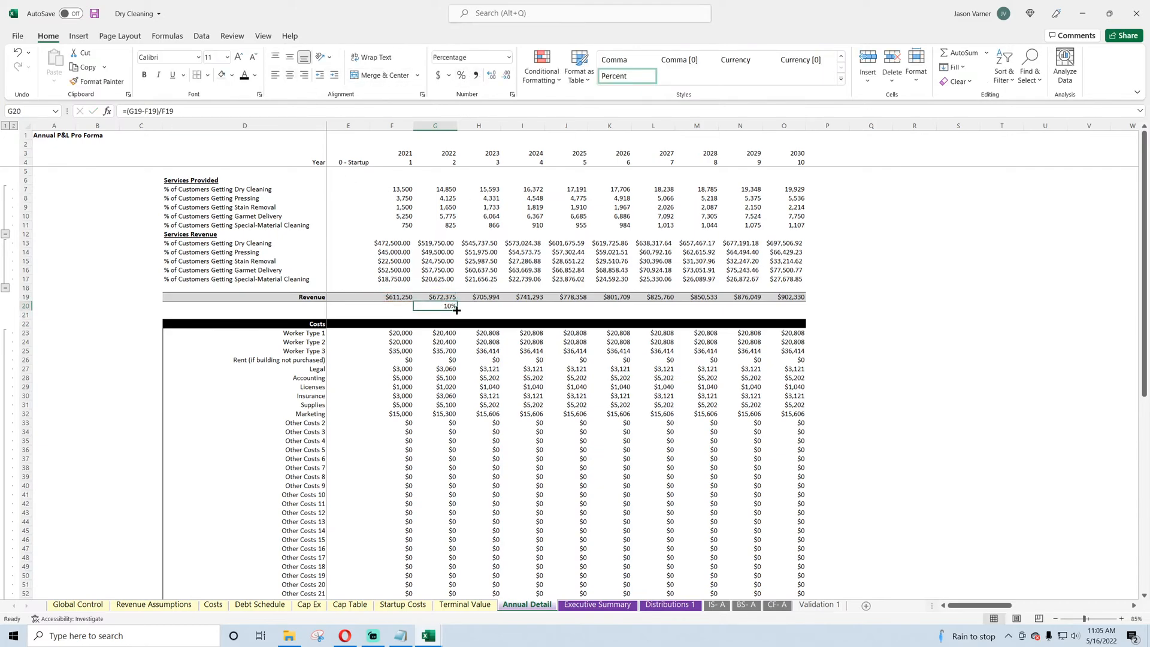
drag(459, 310, 793, 312)
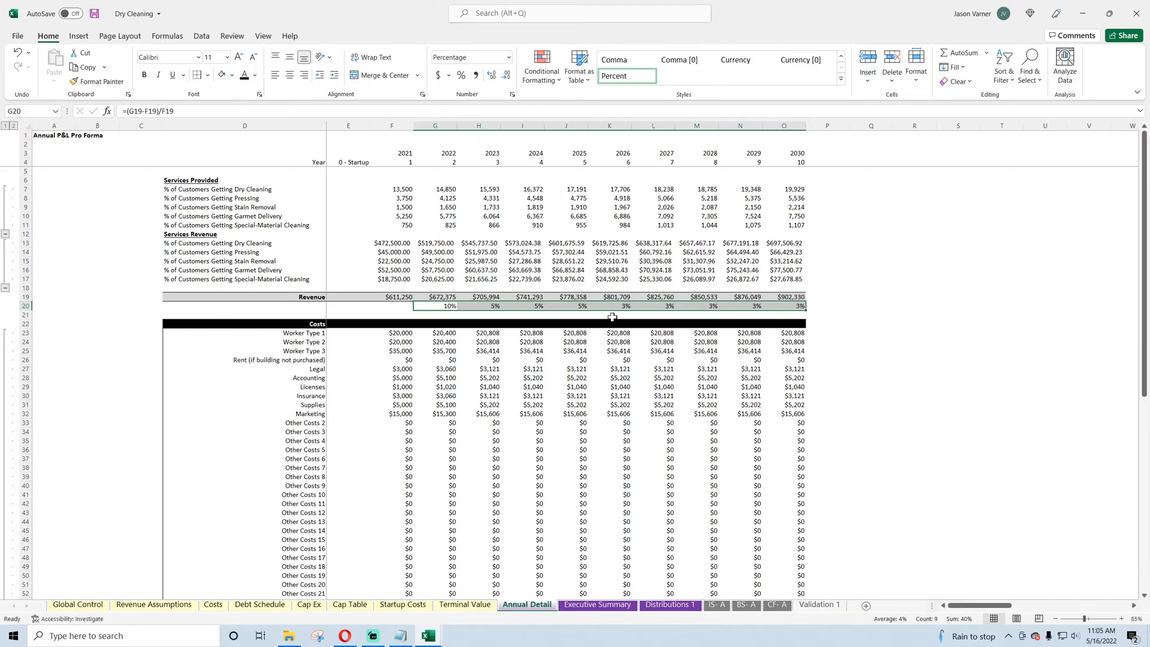
click(179, 605)
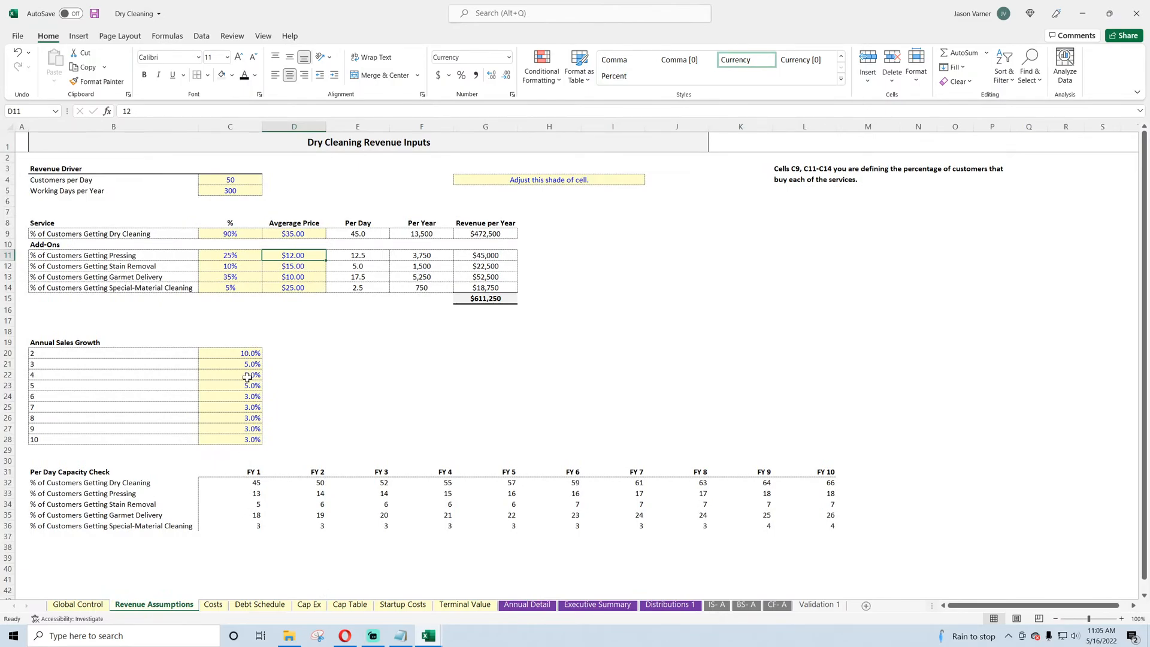
click(250, 436)
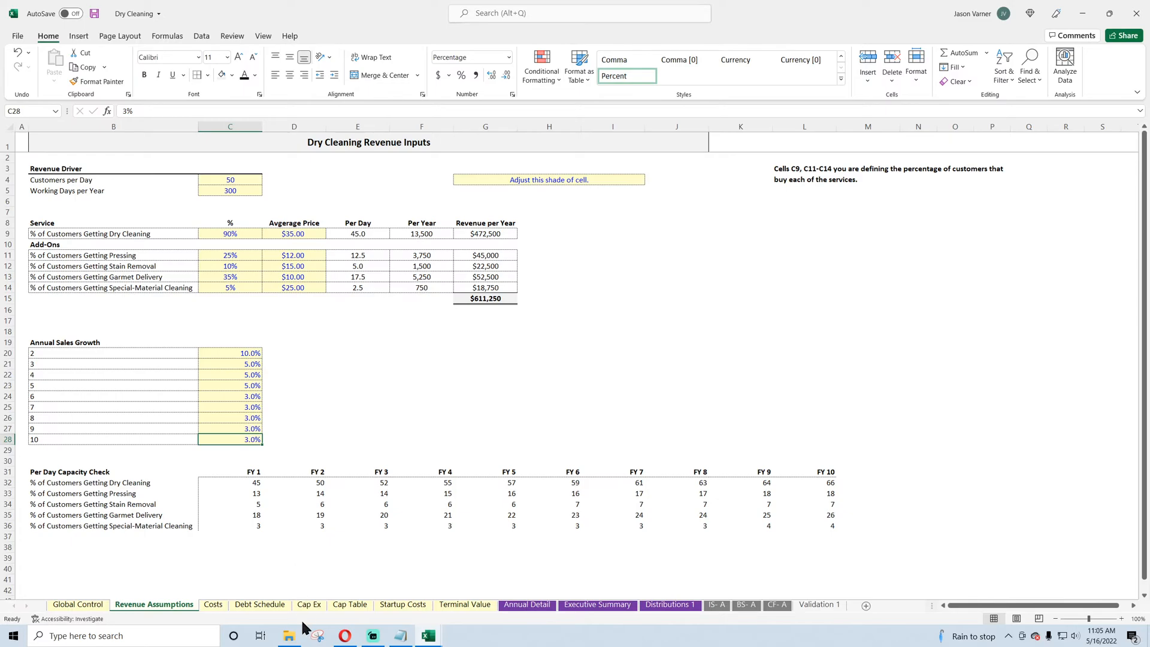
click(527, 605)
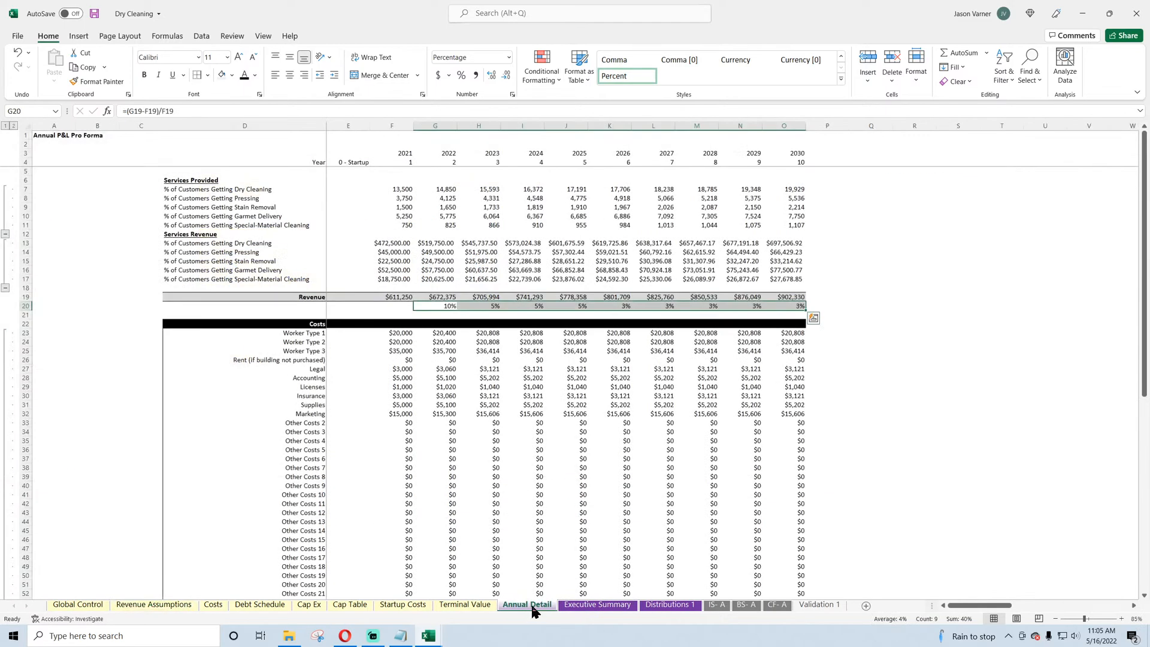
Step: Label D20 Growth Rate and right-align the label
click(308, 305)
text(Growth Rate)
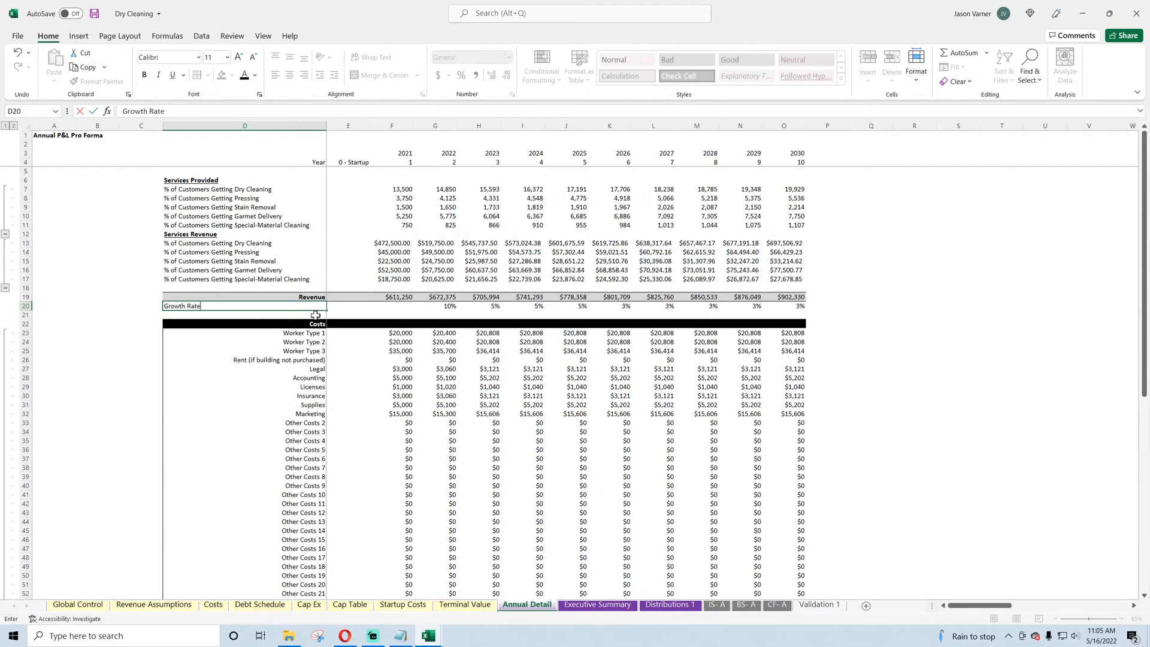
key(Return)
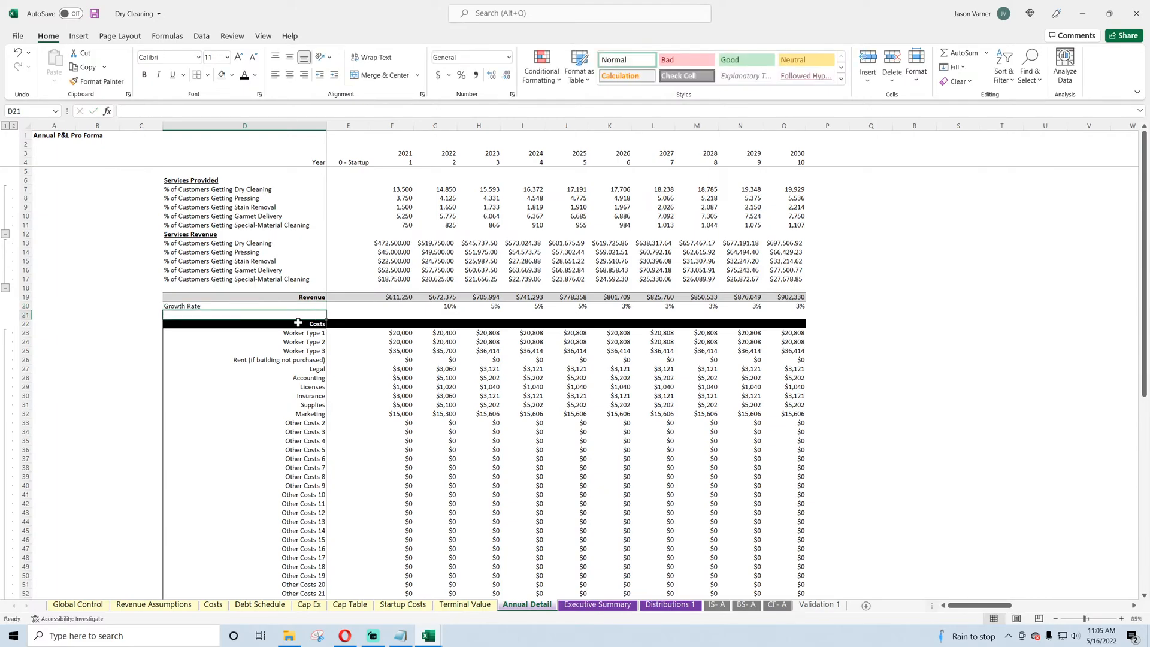
click(281, 305)
click(304, 74)
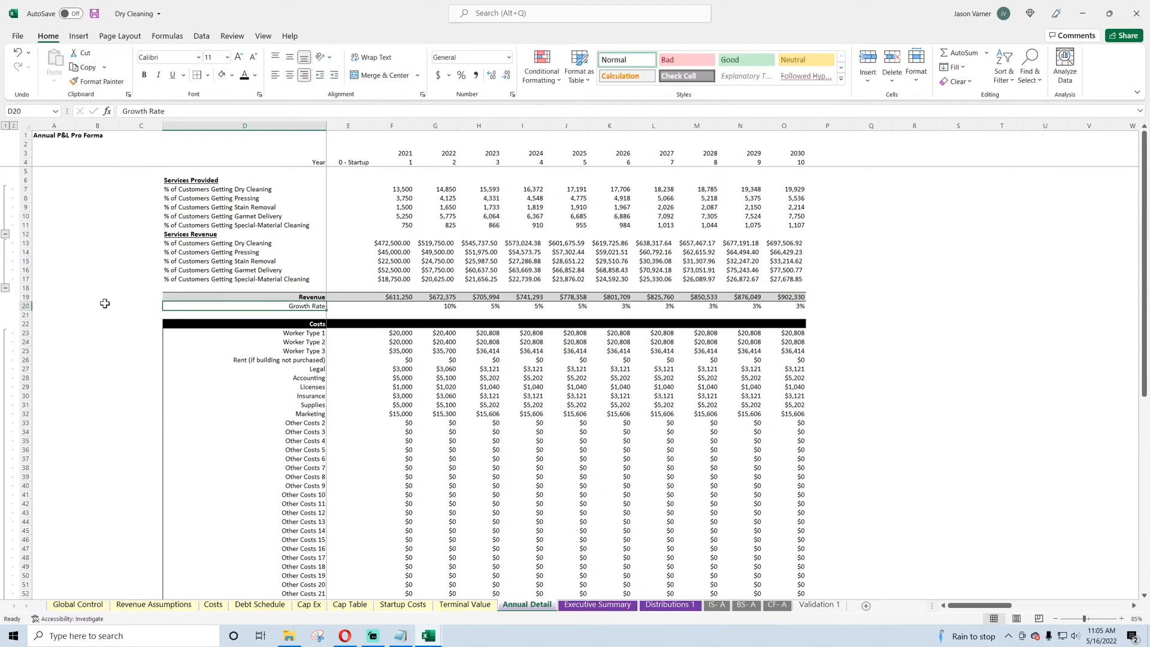
Step: Left-align the labels from Services Provided down to Growth Rate in D6:D20
drag(262, 180, 270, 305)
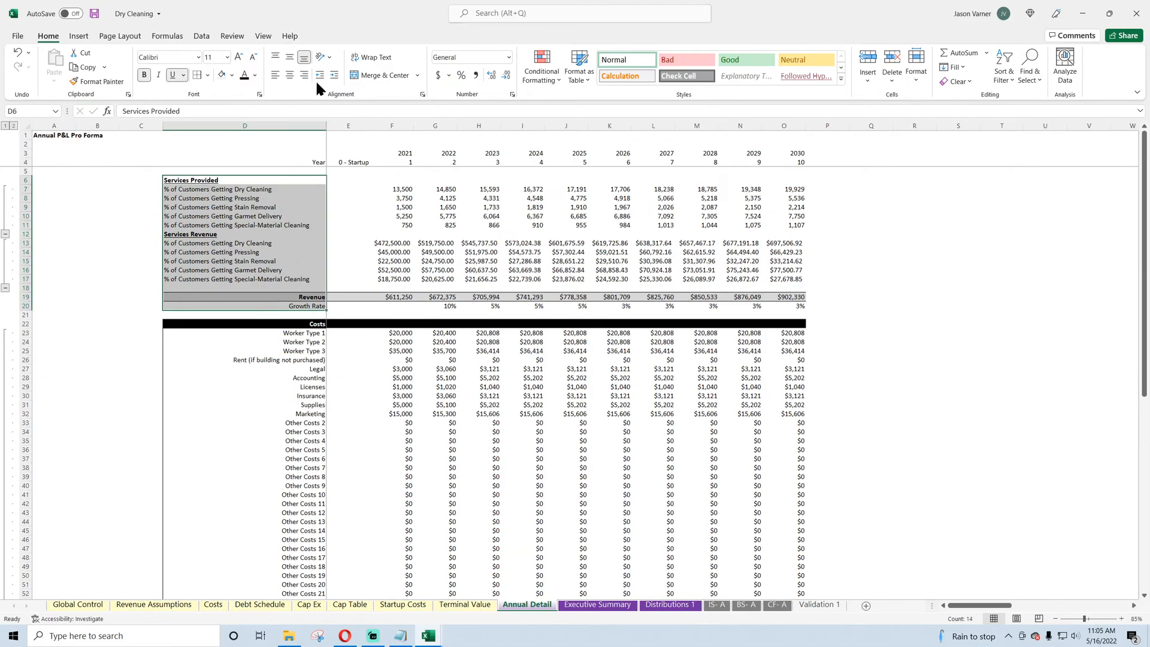
click(274, 75)
click(95, 309)
Step: Format the Growth Rate row D20:O20 in italic grey text and save the workbook
drag(192, 307, 779, 303)
click(159, 75)
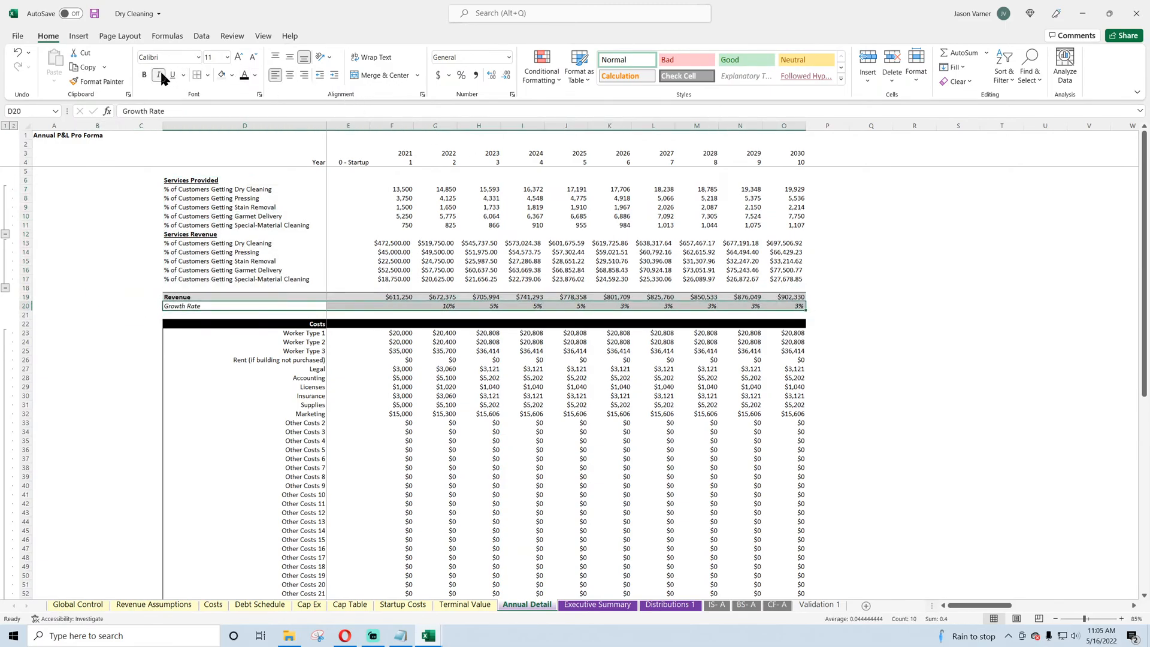
click(255, 75)
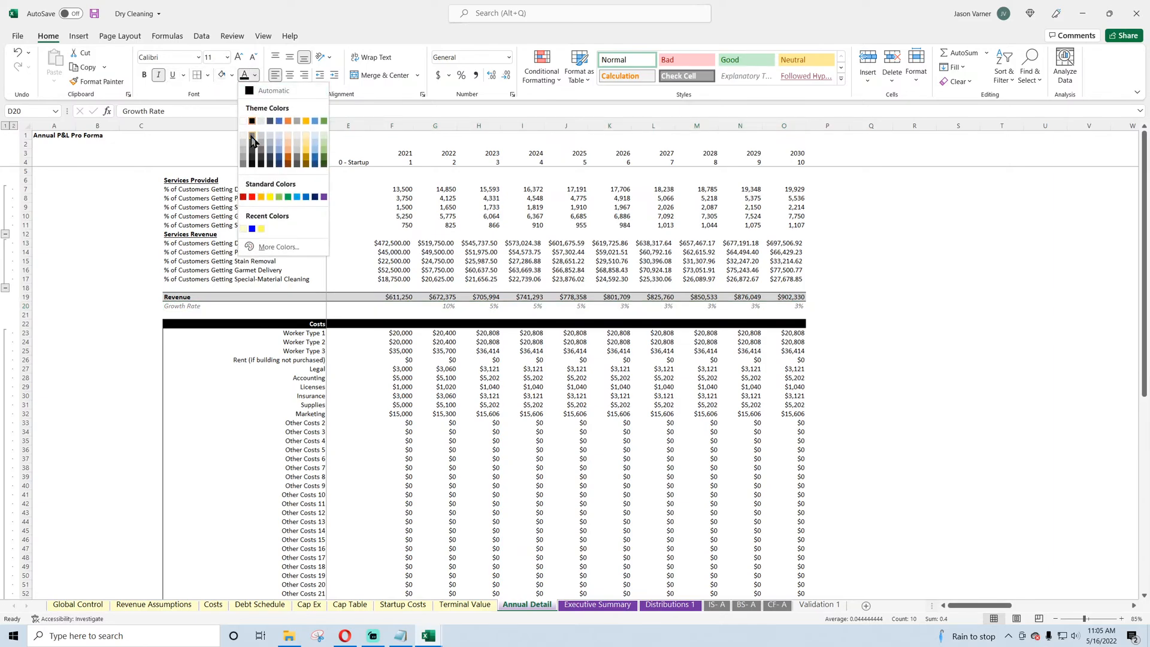
click(244, 160)
click(79, 298)
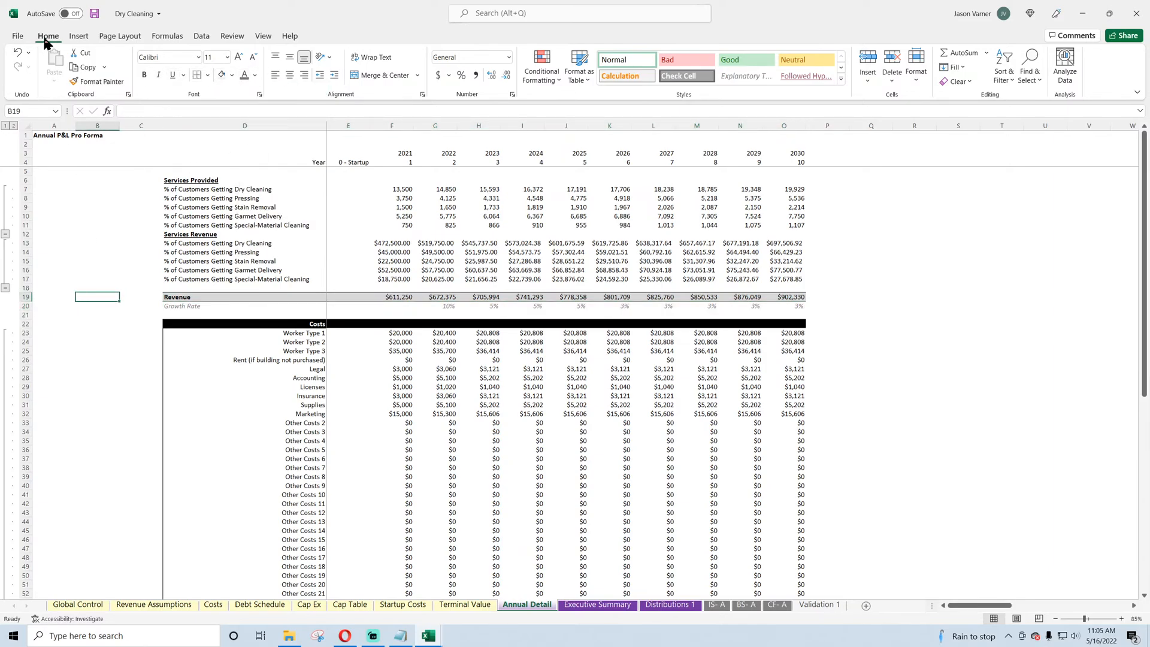
click(94, 14)
Step: Format the services revenue values in F13:O17 as currency with 0 decimal places
click(400, 245)
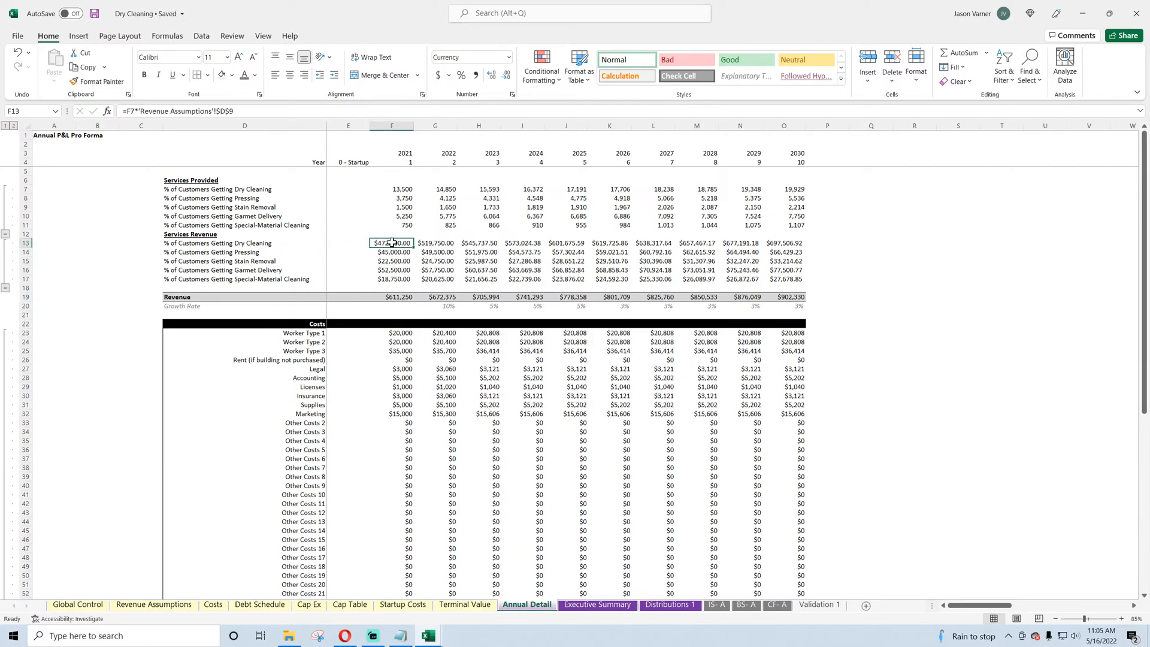
drag(391, 243, 785, 279)
click(512, 94)
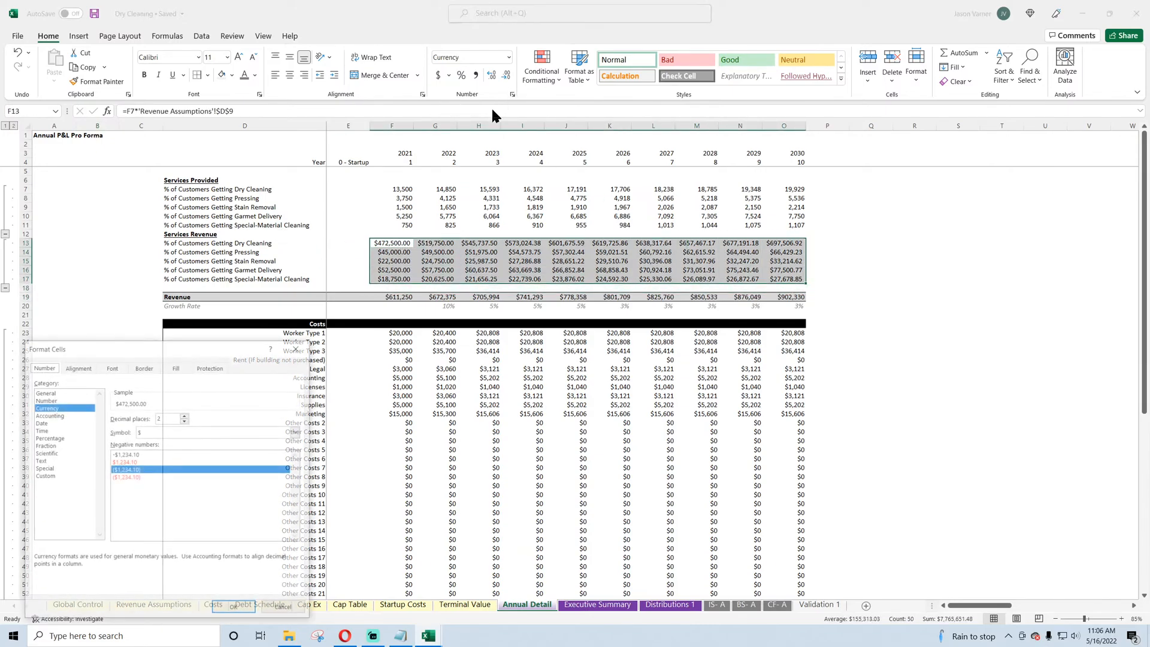
double_click(185, 421)
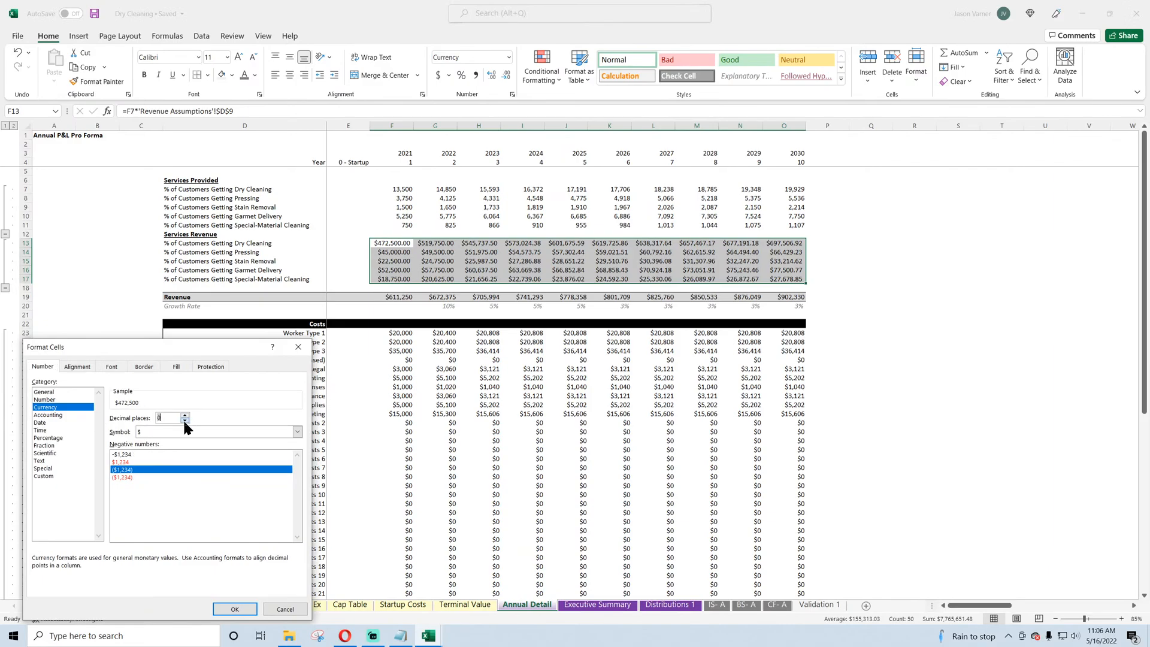
click(239, 608)
click(592, 458)
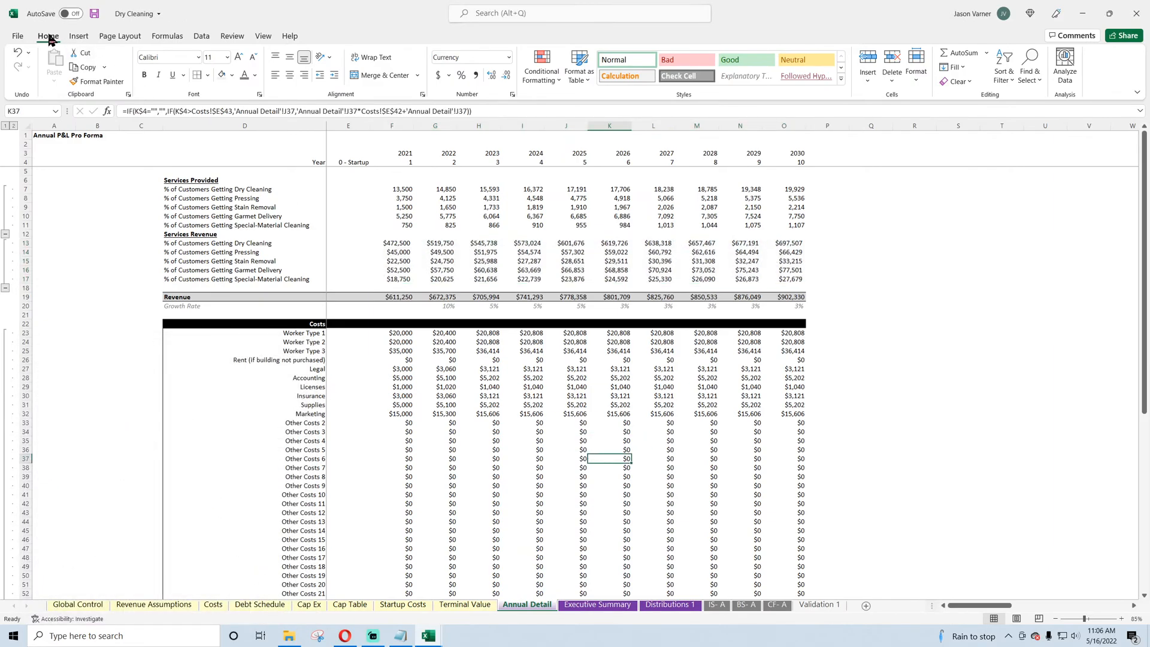
Step: Save the workbook, and make the Revenue row D19:O19 bold
click(94, 13)
click(219, 295)
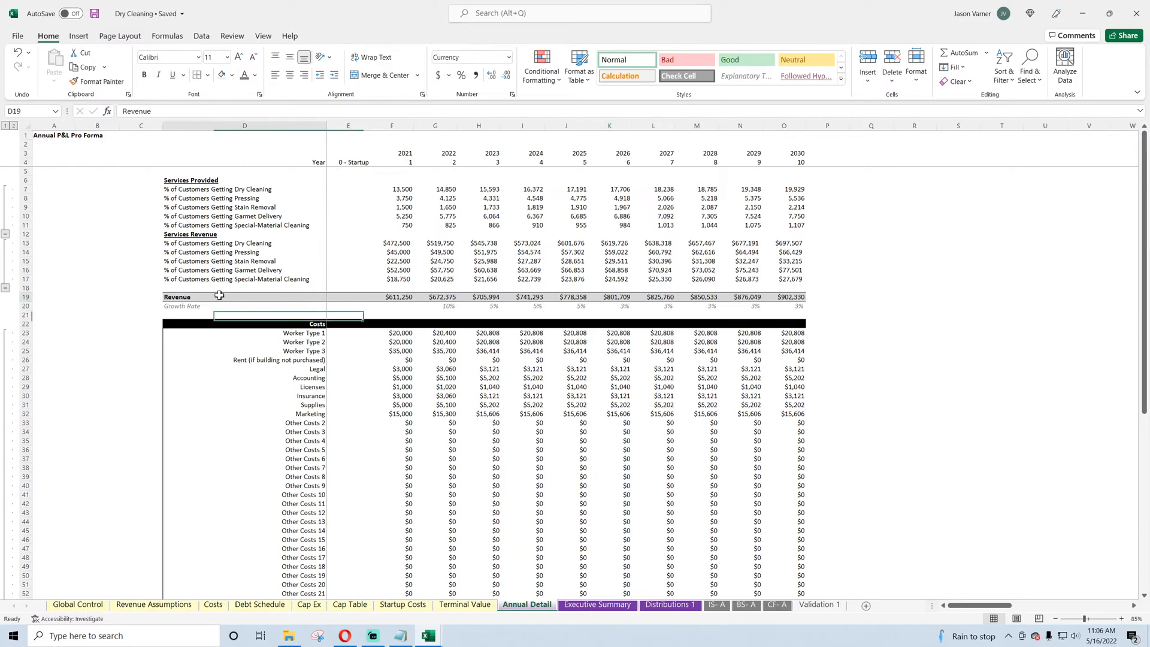
drag(220, 295, 783, 296)
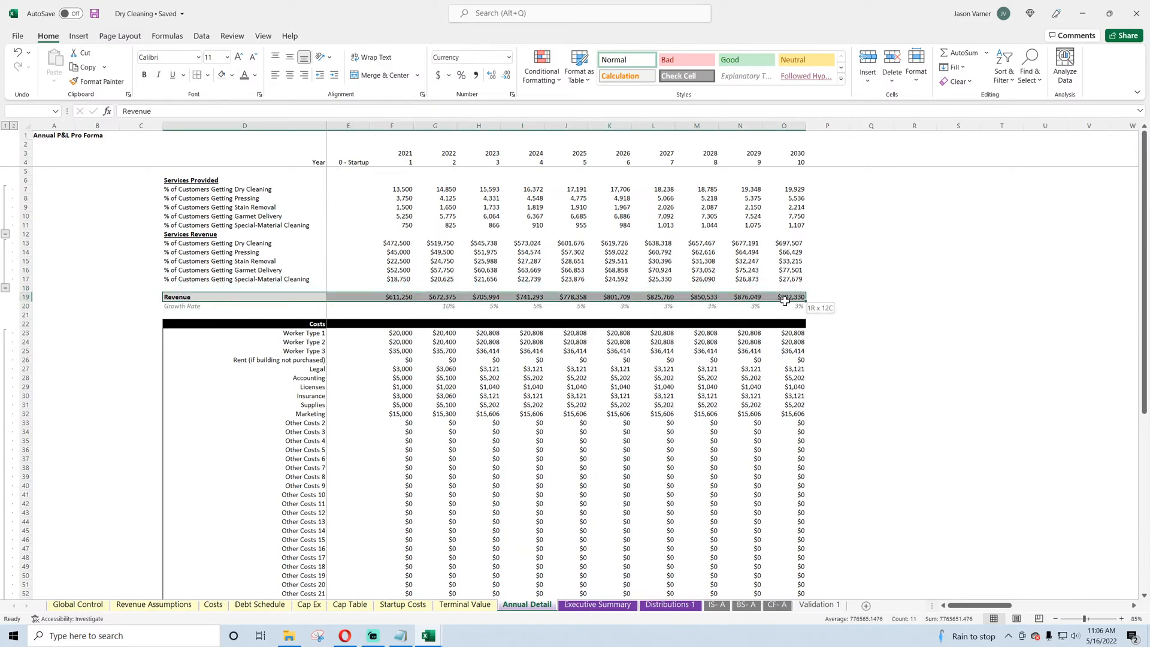
click(145, 75)
click(118, 261)
click(173, 296)
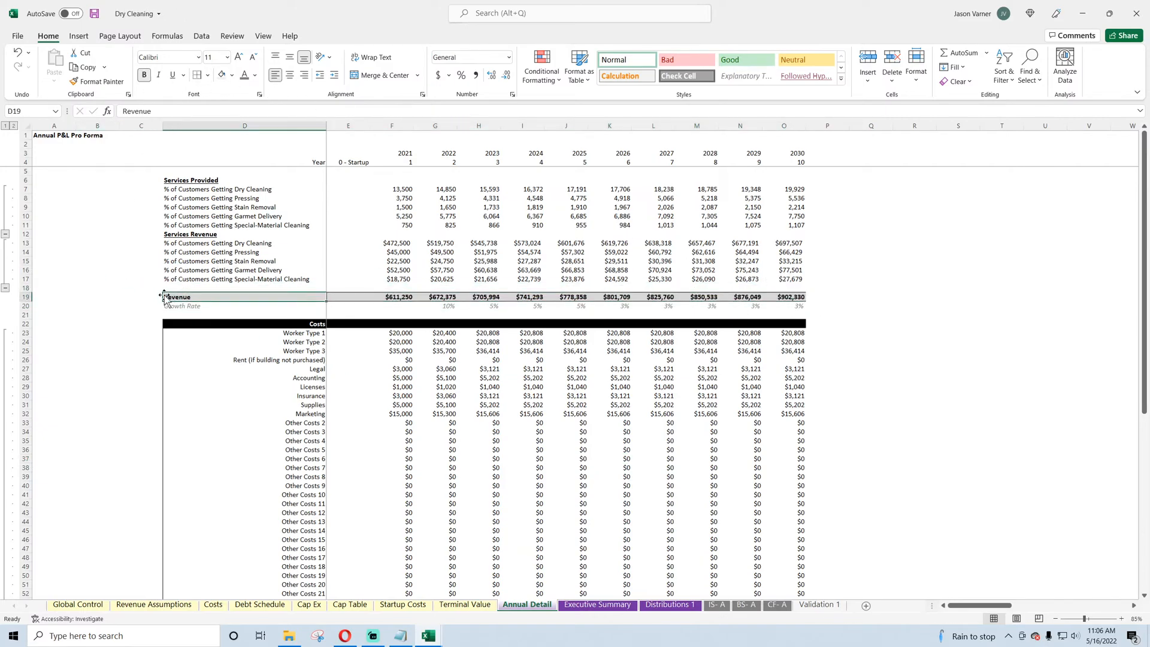
Step: Inspect the Services Revenue formulas in cells F13, G15, M15 and M17
click(398, 243)
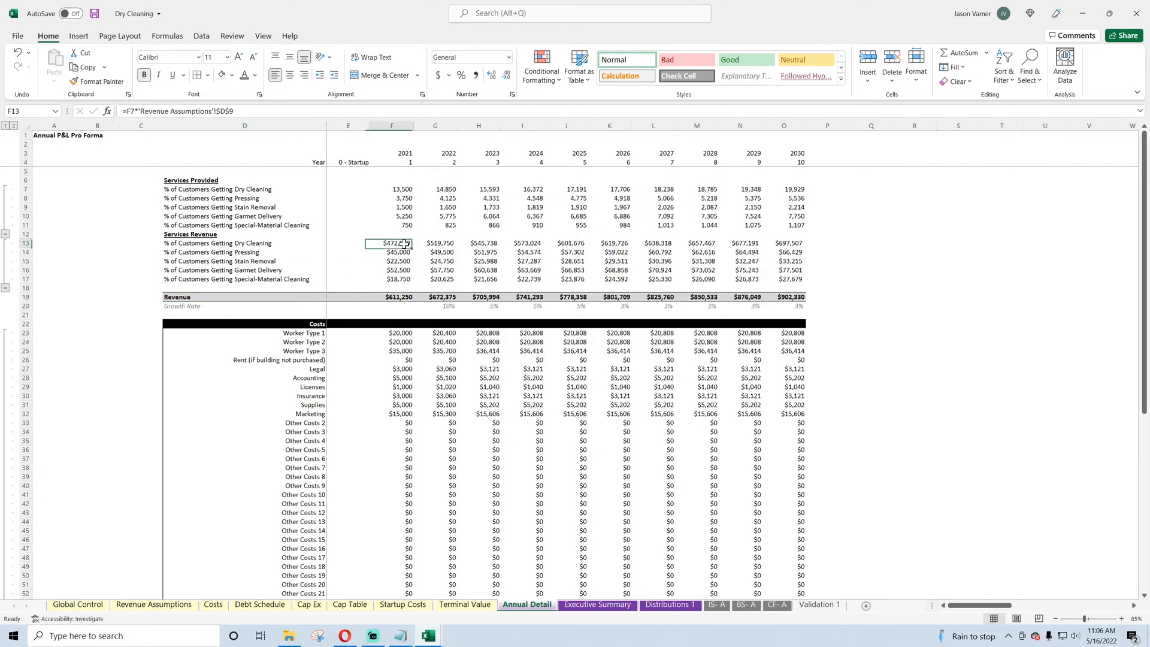
click(448, 261)
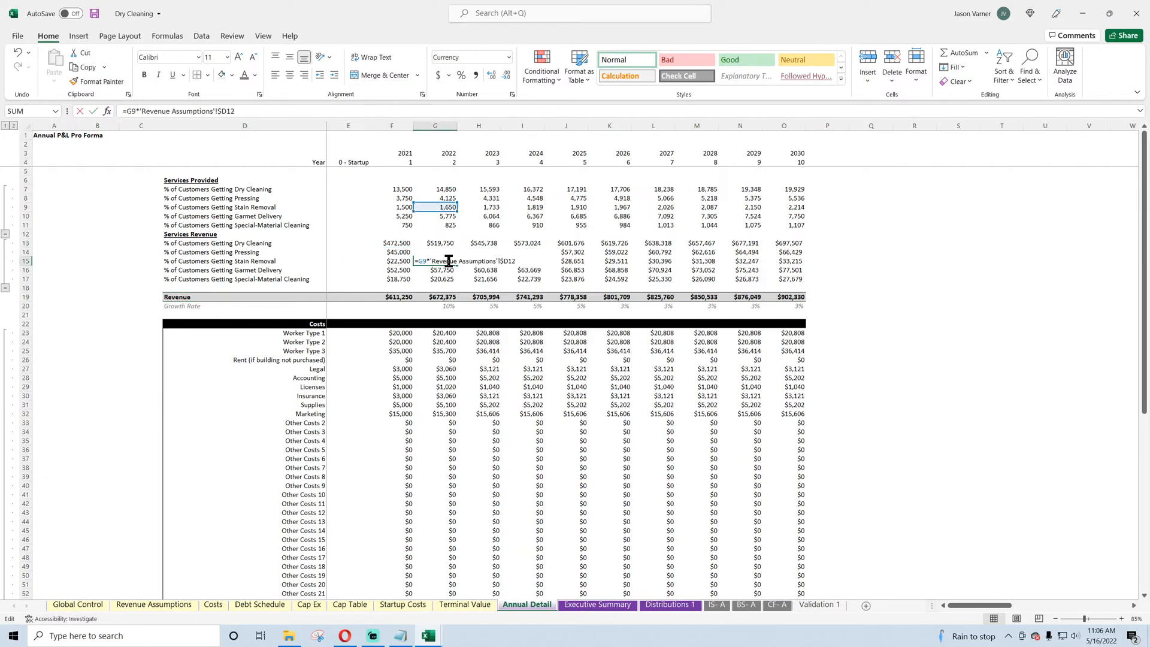
click(709, 261)
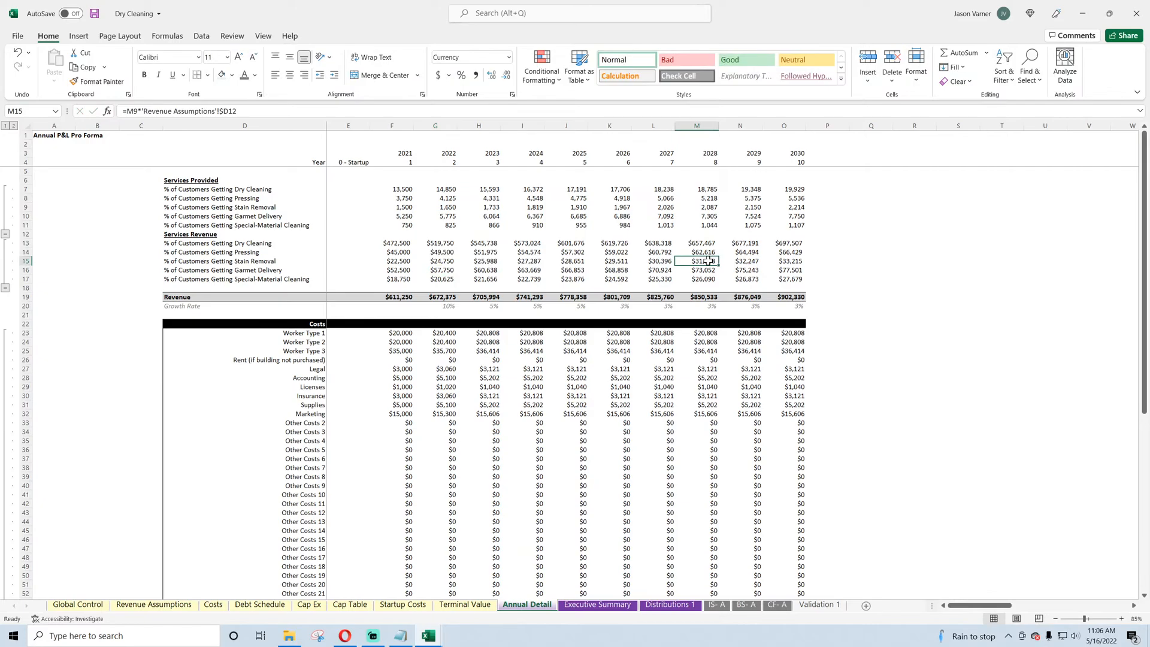
double_click(708, 261)
key(Return)
double_click(705, 277)
key(Return)
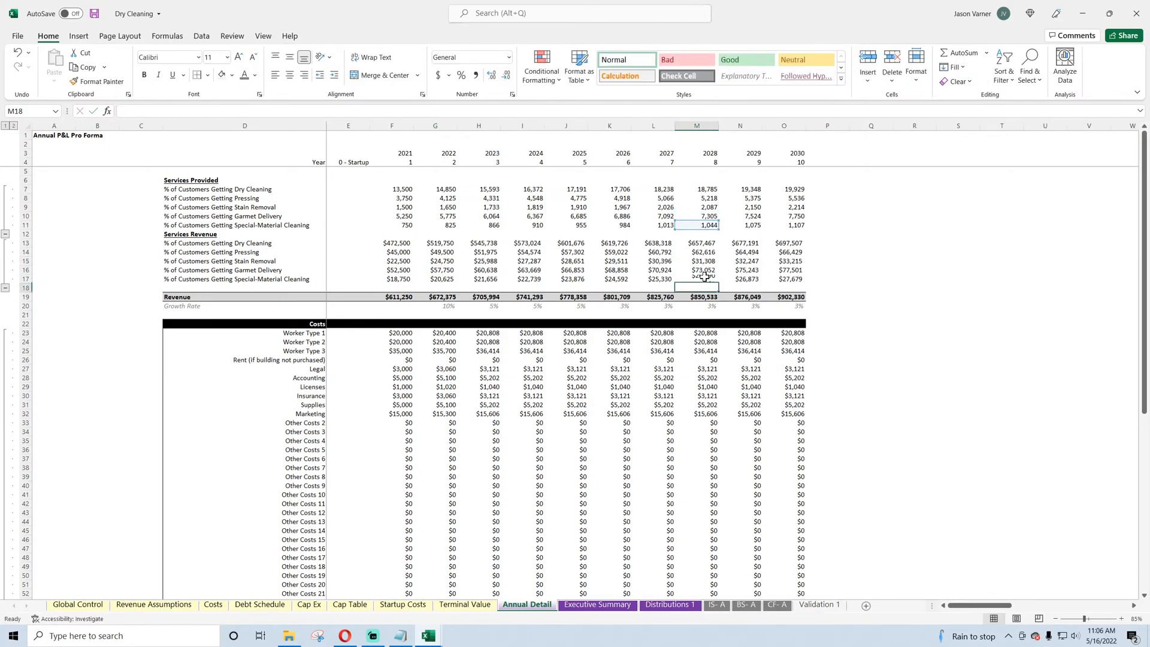
Step: Rename the Costs section heading in D22 as Fixed Costs
scroll(207, 285, down, 4)
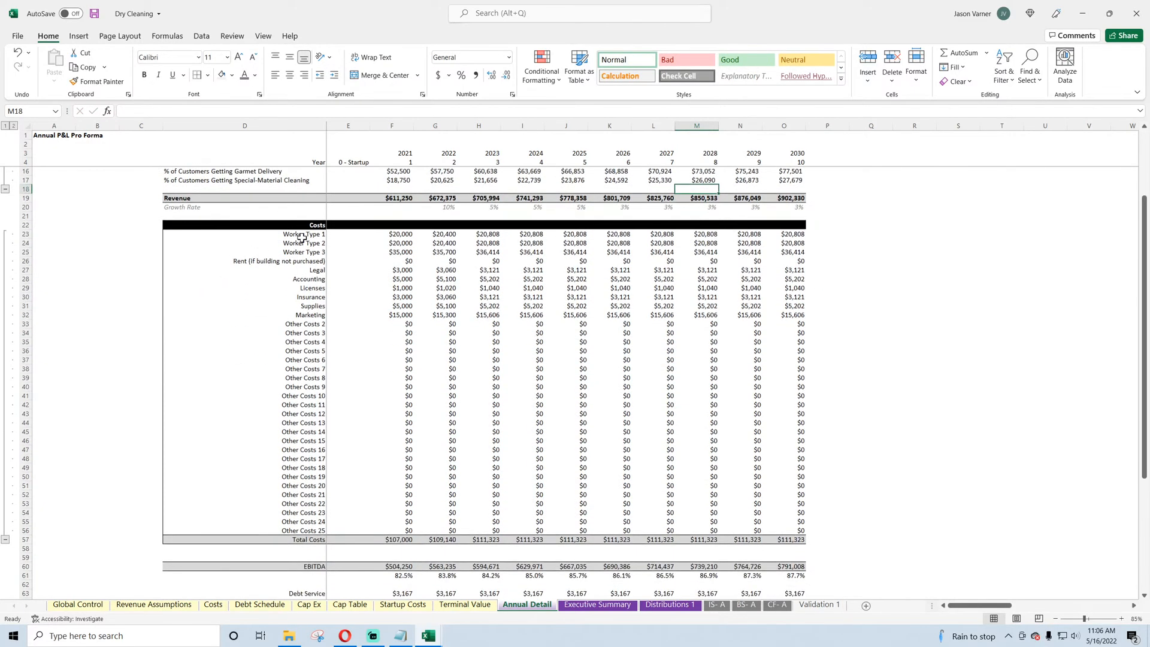
click(300, 227)
text(Fixed)
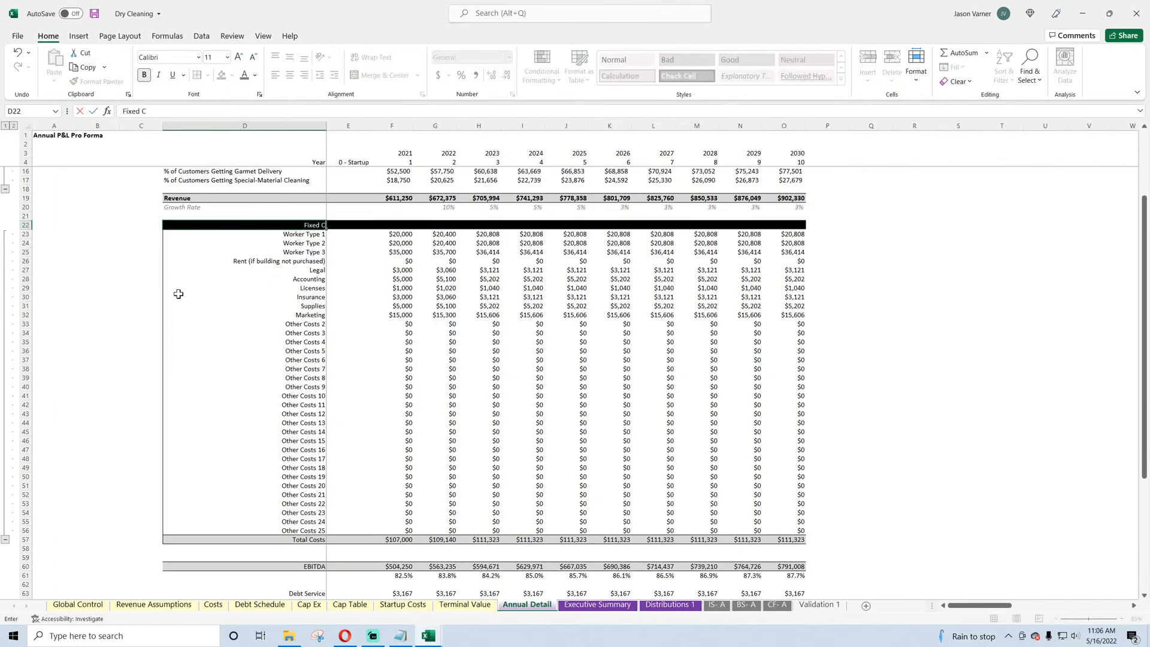
key(Return)
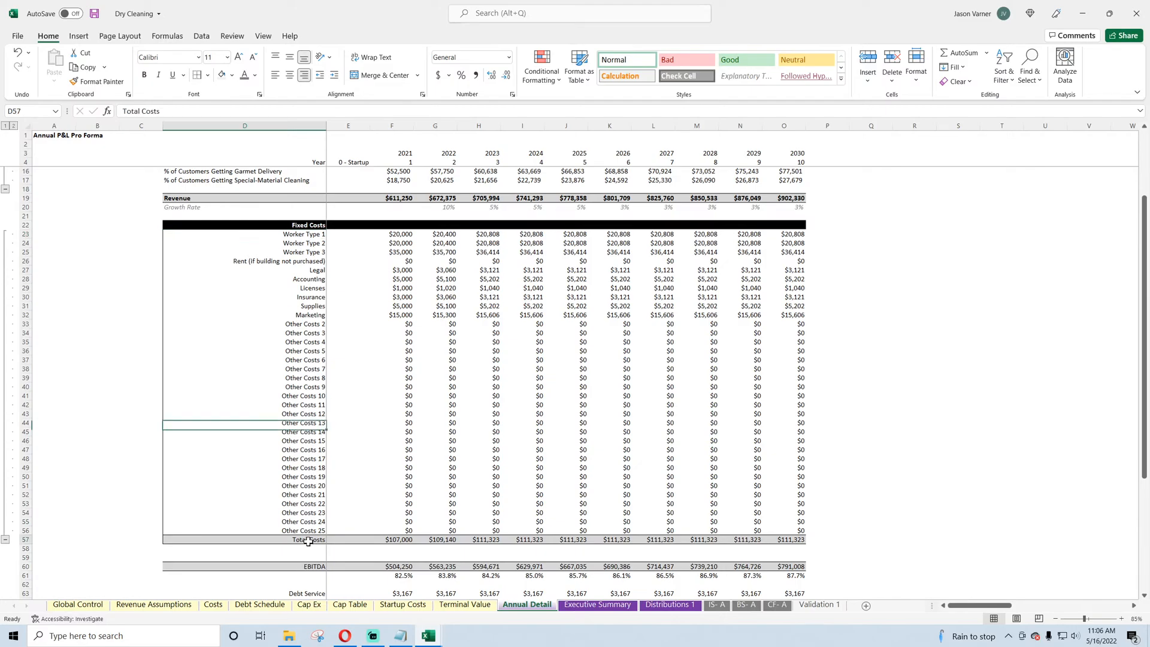
Step: Make the Total Costs row D57:O57 bold
drag(305, 539, 790, 539)
click(144, 75)
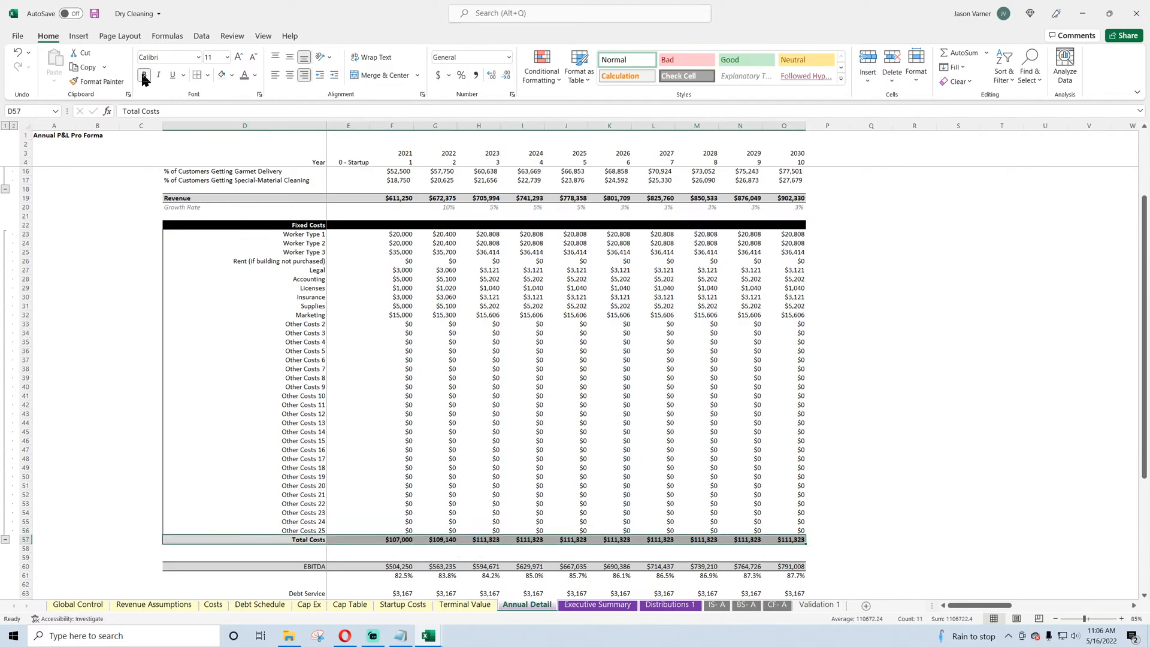
click(113, 343)
Step: Insert 14 blank rows above the Fixed Costs heading, at rows 22 to 35
drag(23, 226, 18, 341)
right_click(22, 293)
click(52, 384)
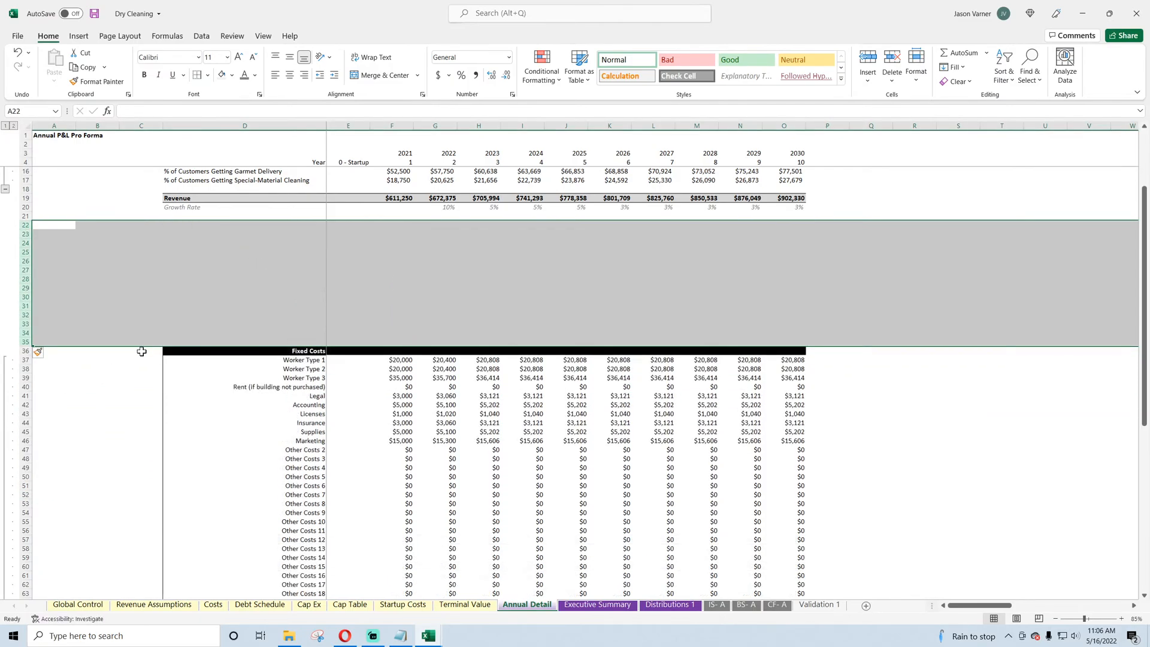
Step: Copy the Fixed Costs heading and three worker rows D36:O39 and paste them starting at D23
drag(221, 349, 797, 379)
right_click(759, 370)
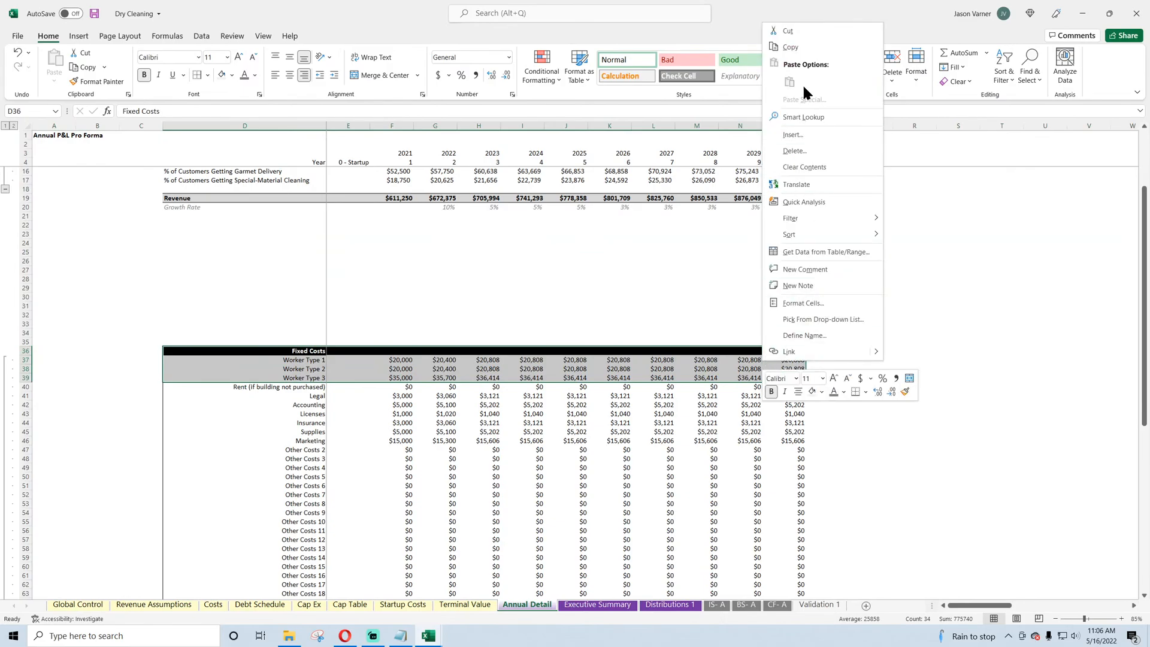
click(793, 48)
click(198, 215)
click(199, 227)
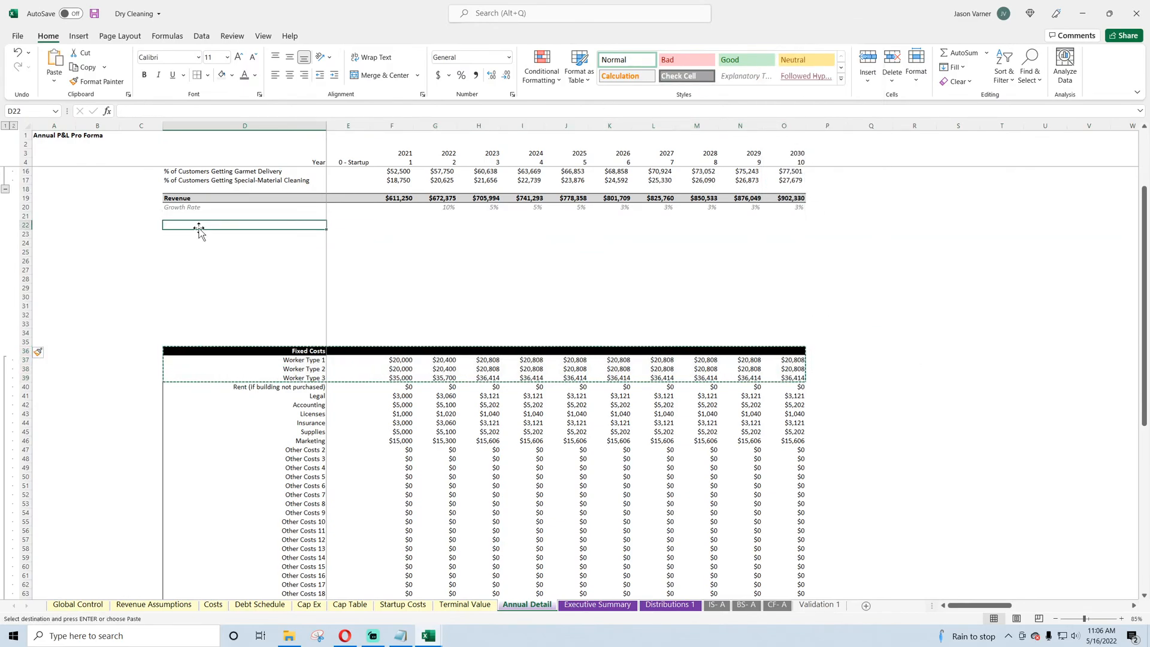
right_click(199, 232)
click(230, 292)
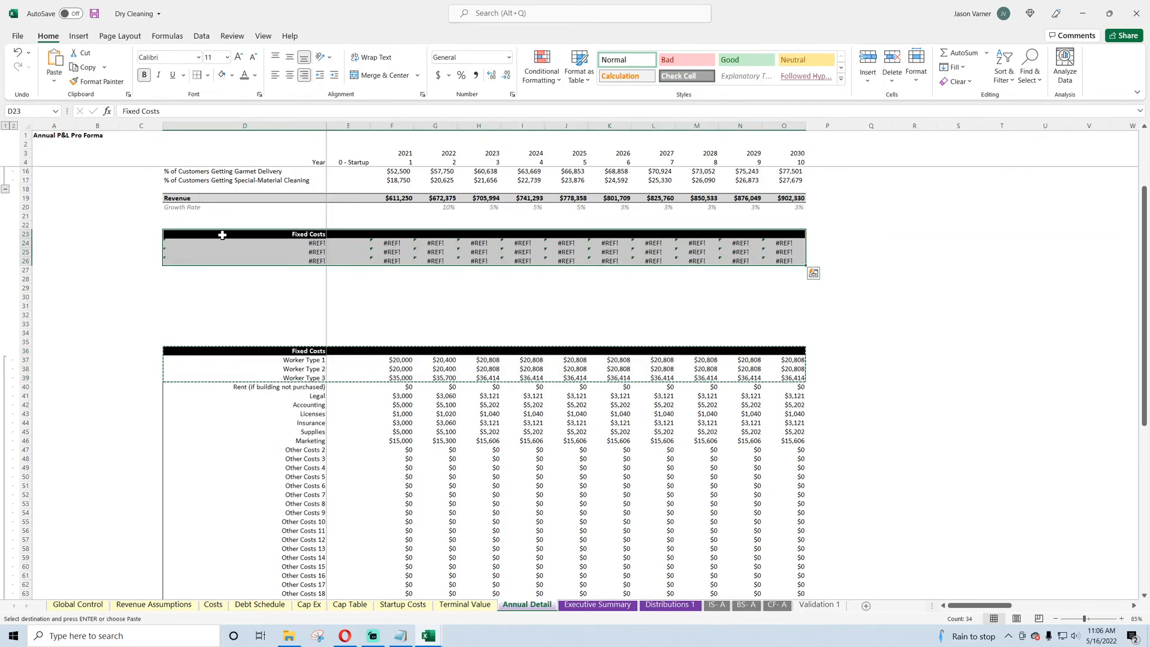
Step: Left-align all of column D
click(224, 234)
click(237, 127)
click(275, 75)
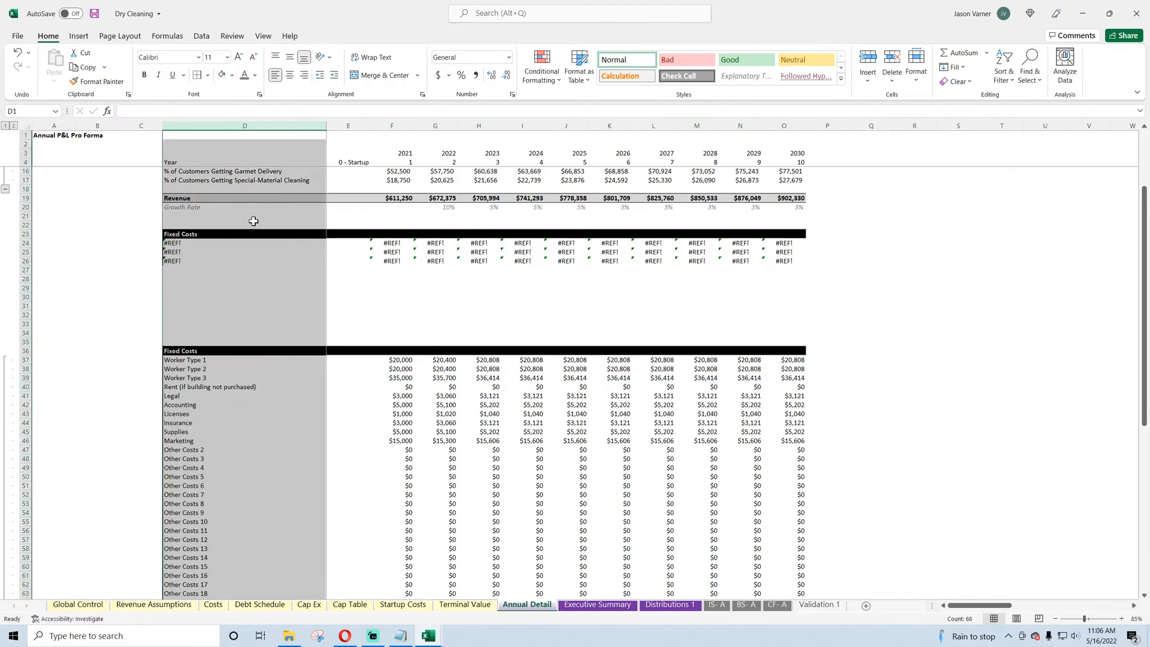
Step: Rename the copied section heading in D23 as Variable Costs
click(237, 235)
text(Variable)
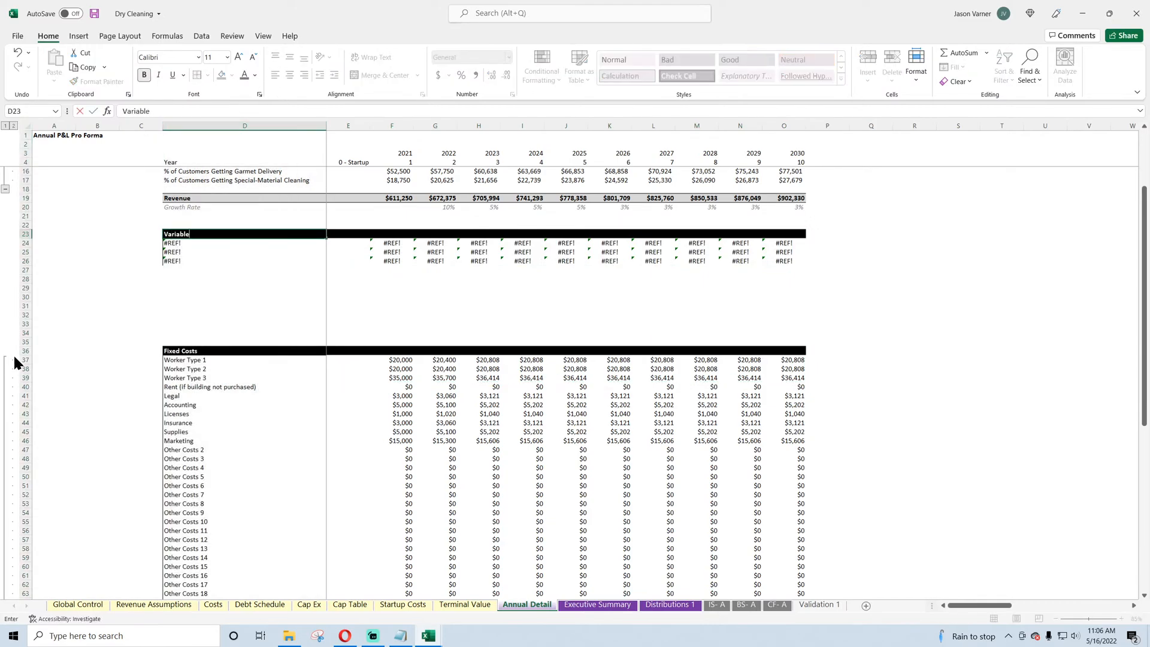
text( Costs)
key(Return)
text(=)
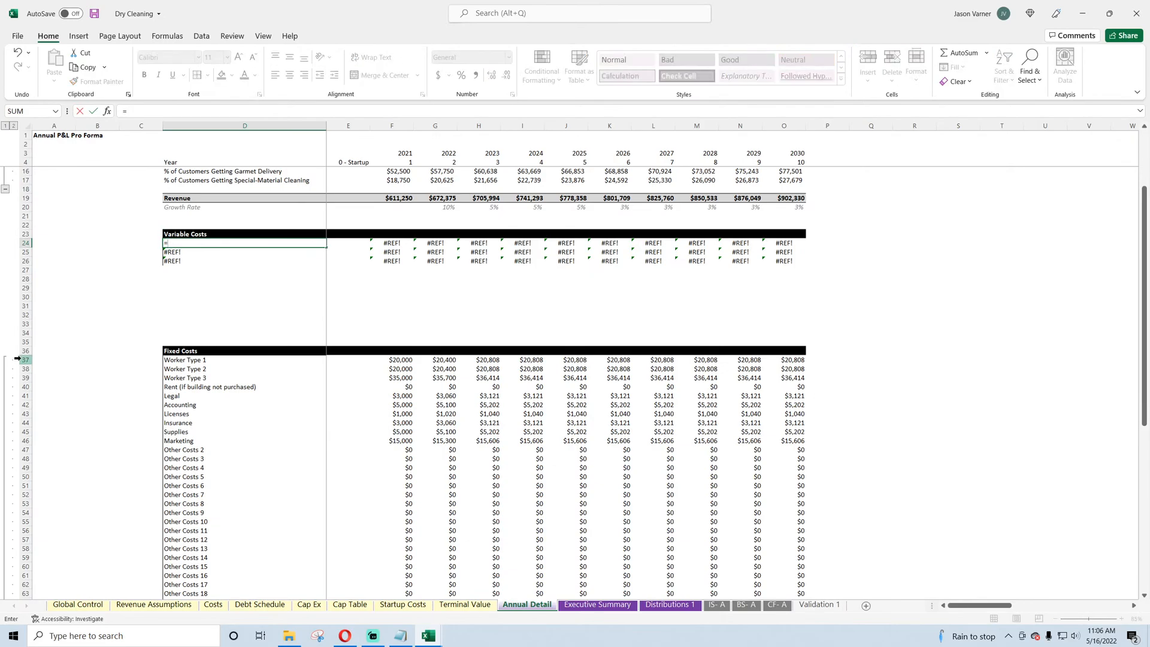
click(213, 604)
click(405, 180)
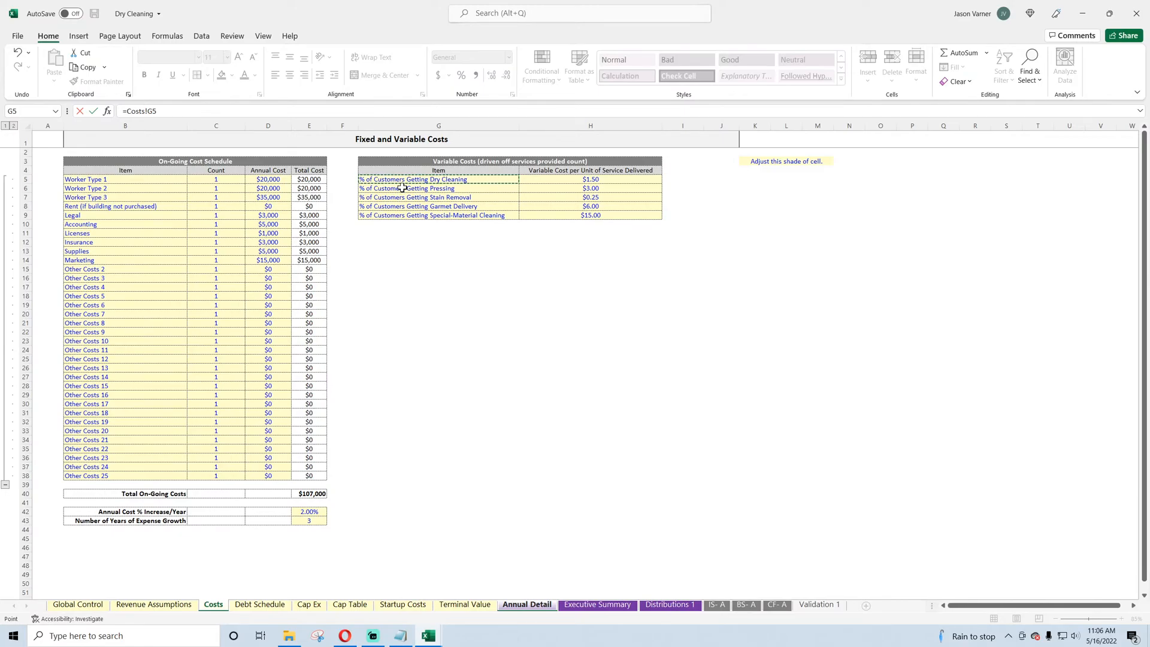
click(127, 606)
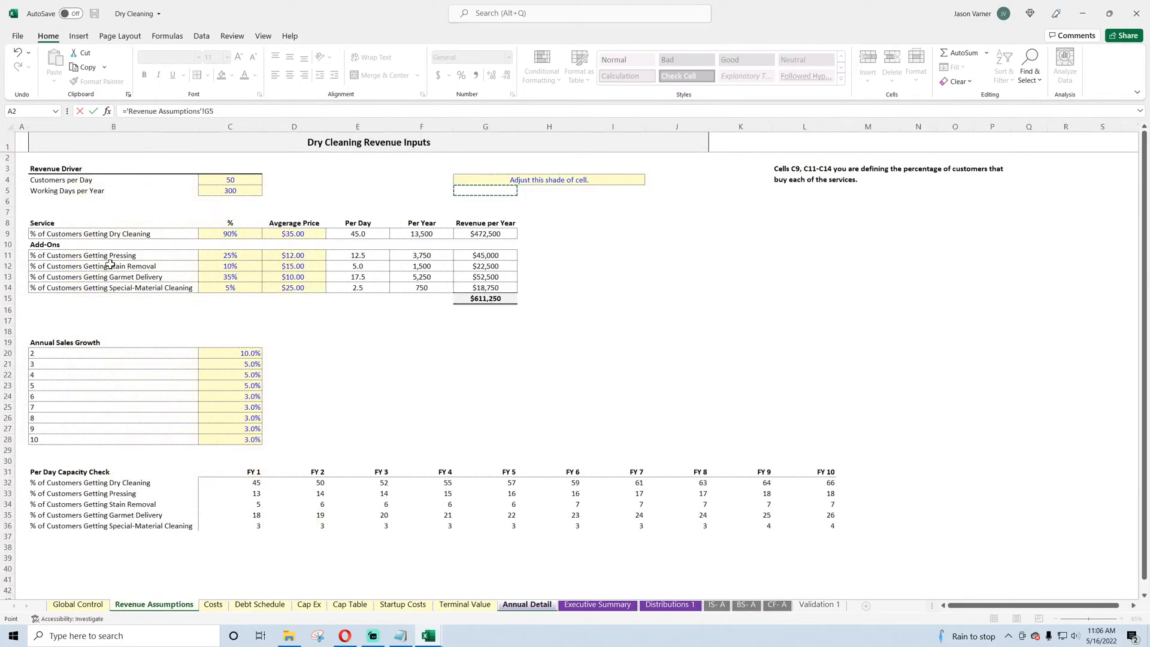
click(100, 234)
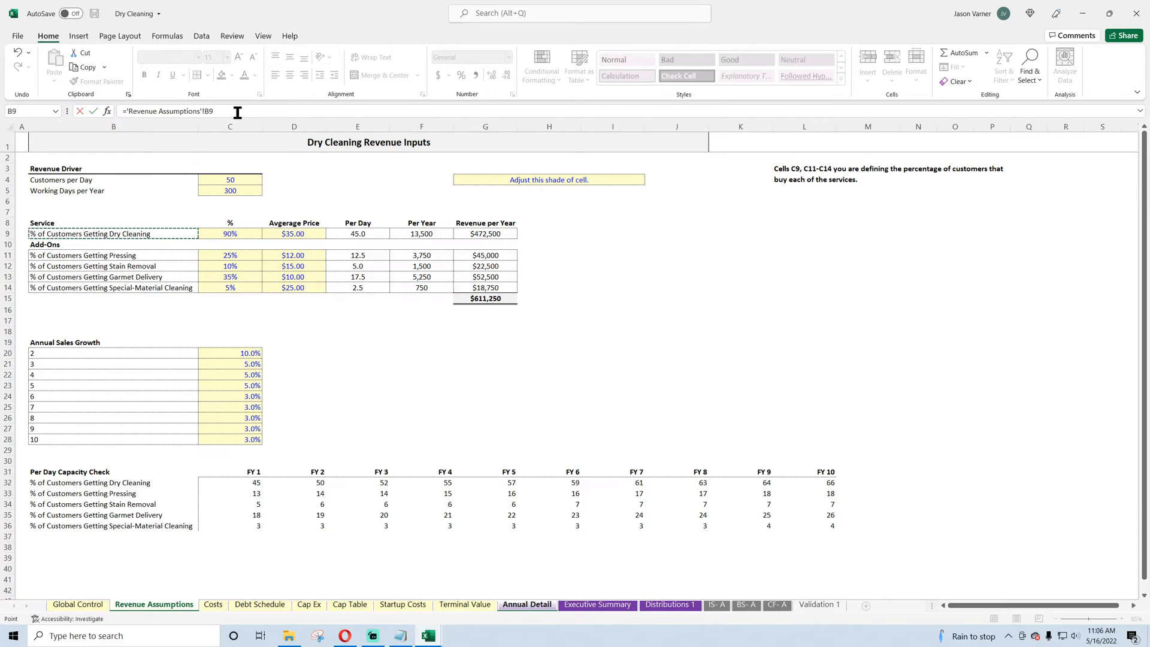
drag(236, 110, 85, 113)
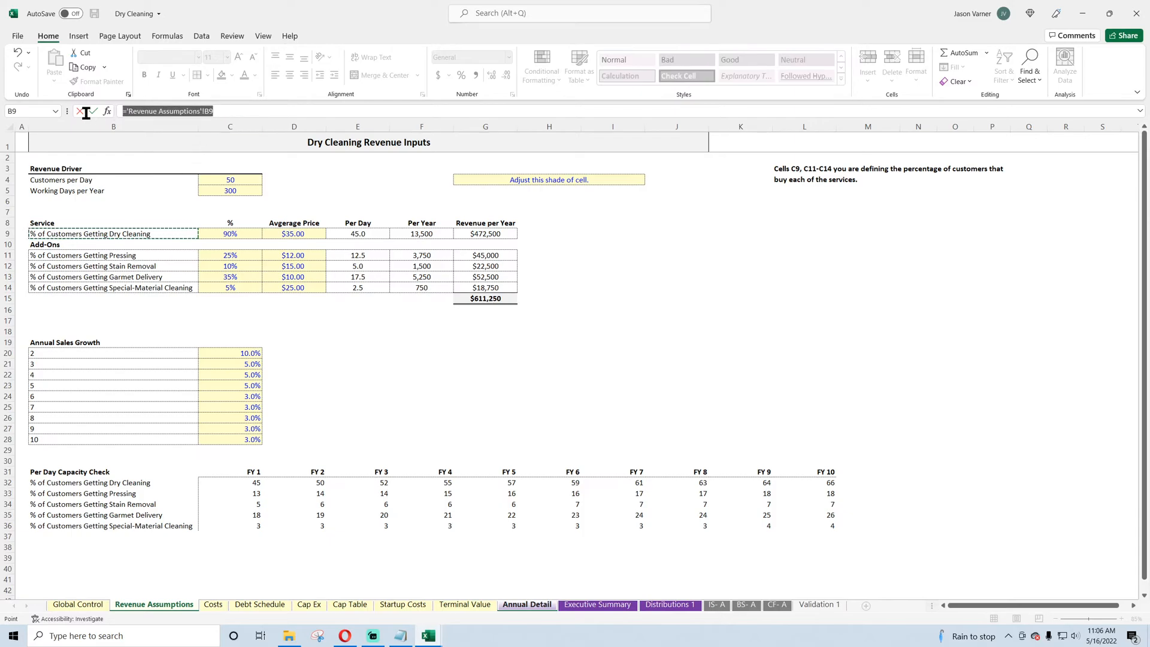
click(111, 235)
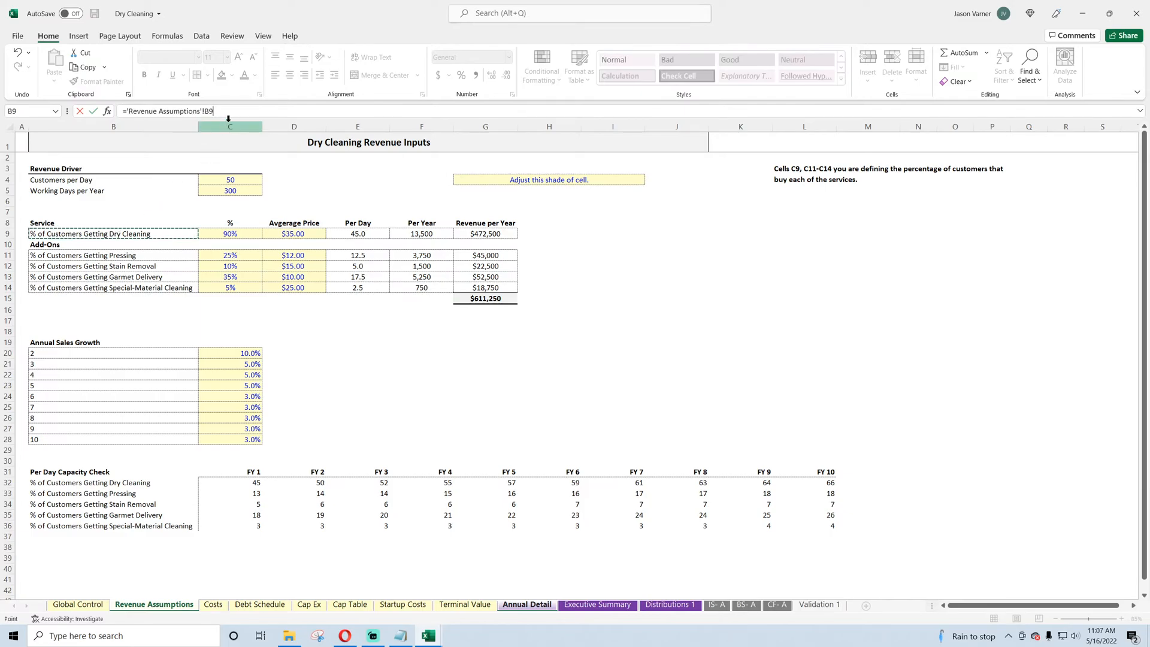
drag(234, 112, 83, 118)
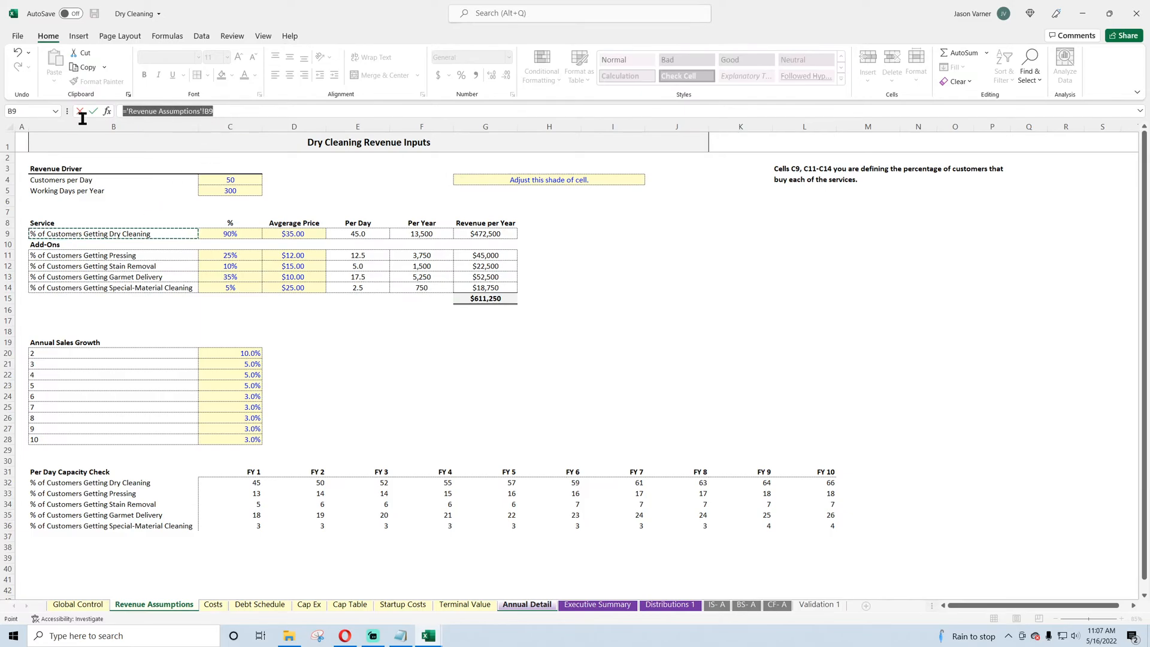
key(BackSpace)
Step: Copy the five Services Provided labels D7:D11 and paste them as values into D24:D28 under Variable Costs
scroll(199, 243, up, 4)
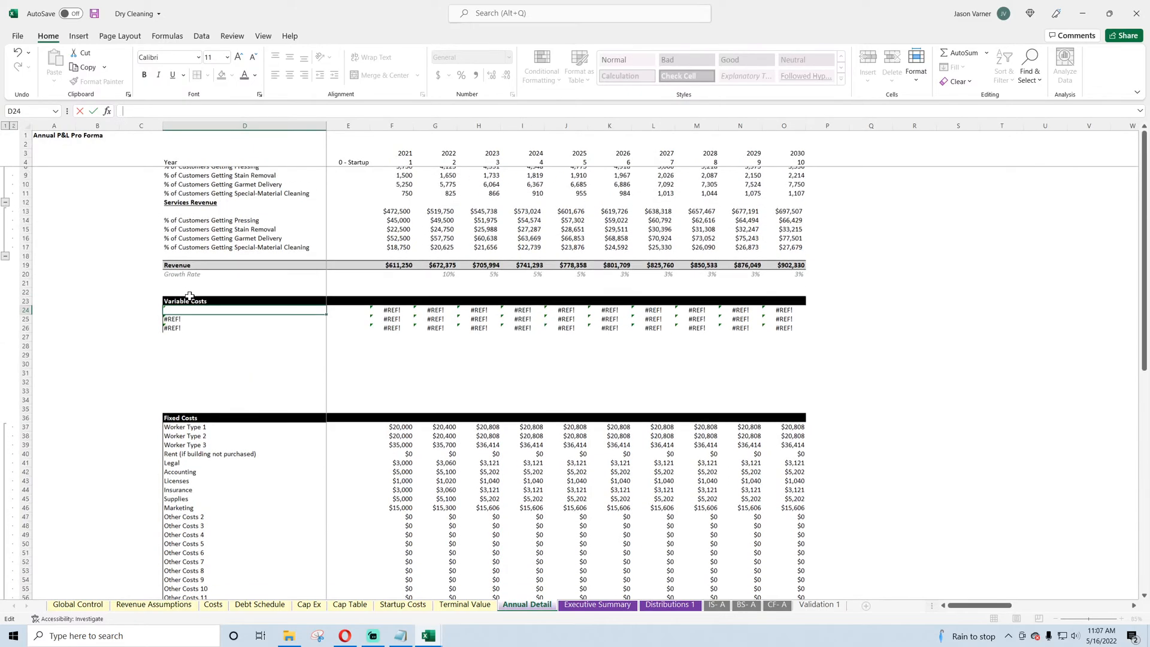
drag(233, 191, 237, 226)
right_click(229, 199)
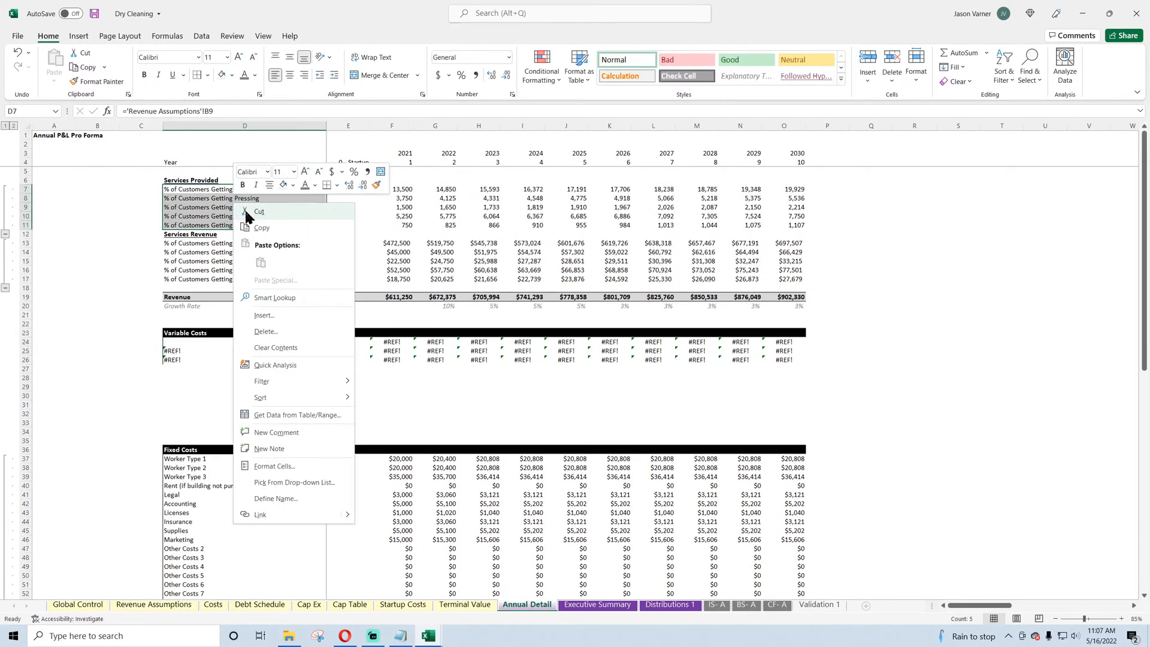
click(253, 222)
right_click(187, 341)
click(231, 79)
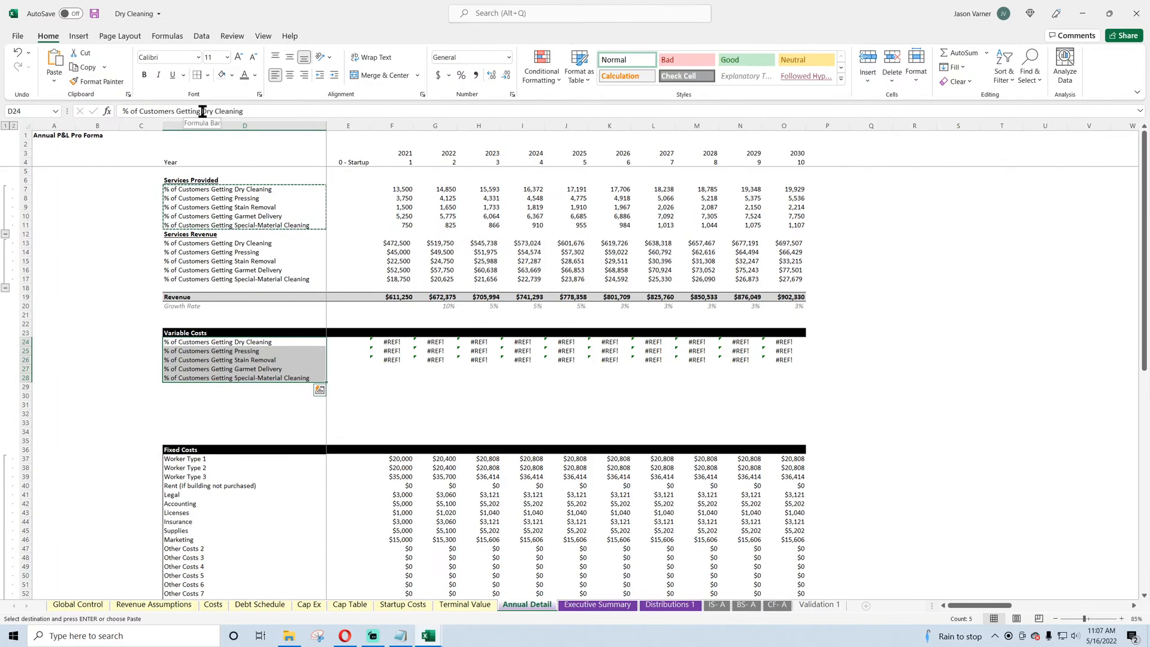
Step: Remove the prefix "% of Customers Getting" from the five Variable Costs labels in D24:D28, leaving only the service names
drag(201, 112, 77, 117)
key(BackSpace)
key(Return)
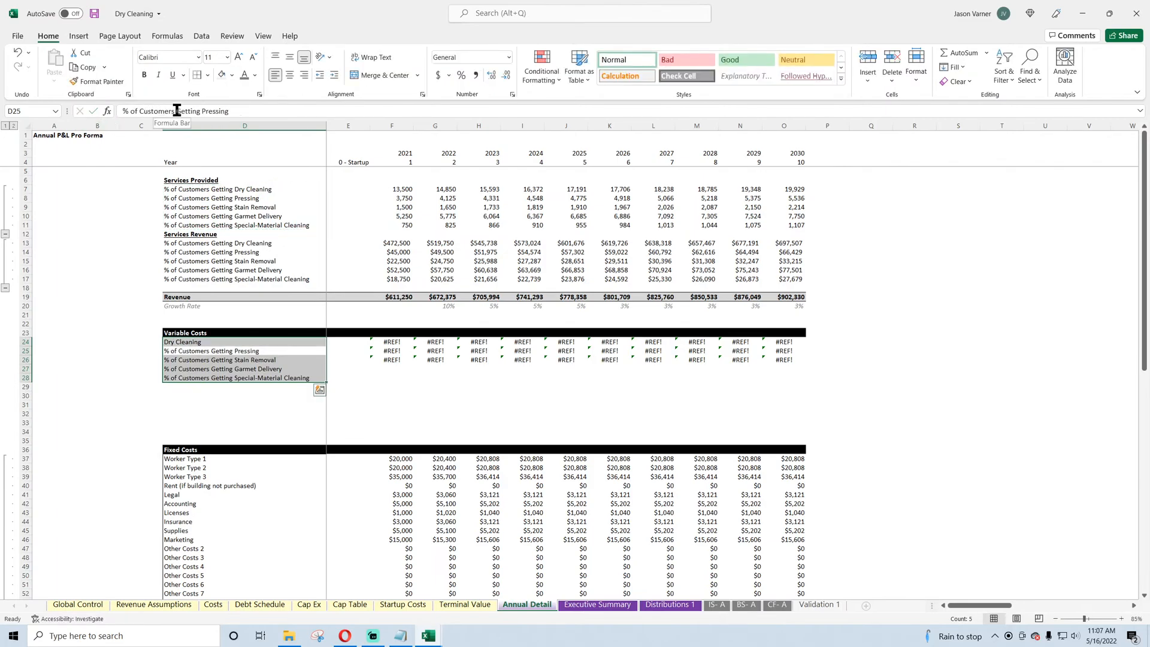
drag(176, 111, 26, 116)
shift+click(202, 112)
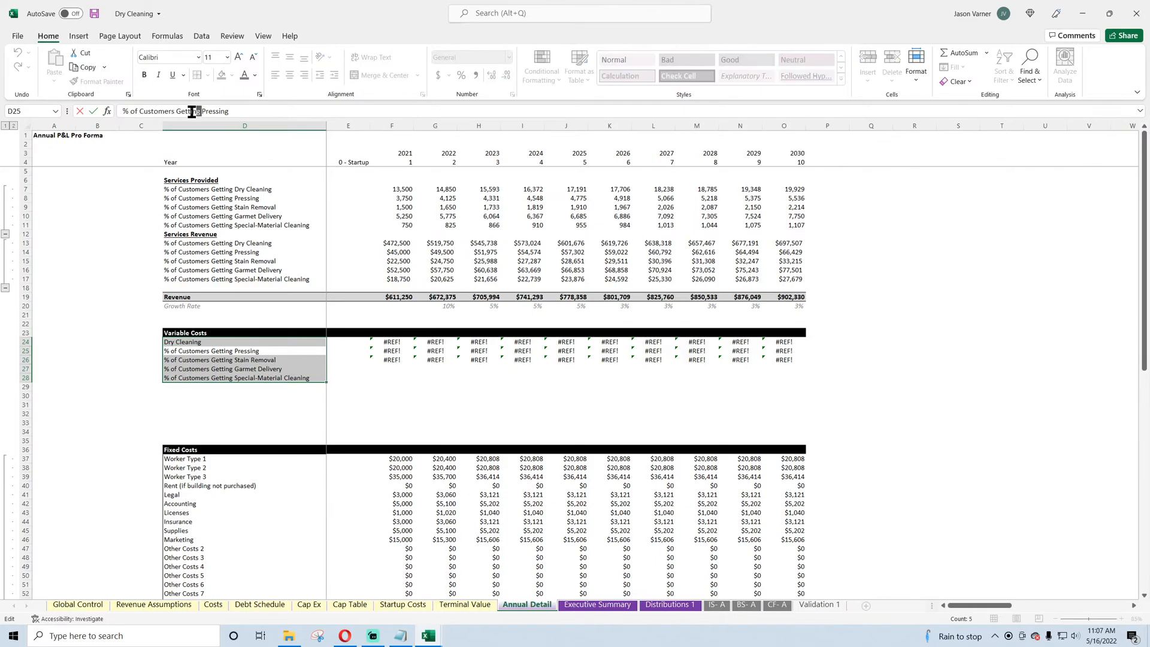
key(BackSpace)
key(Return)
drag(203, 111, 62, 113)
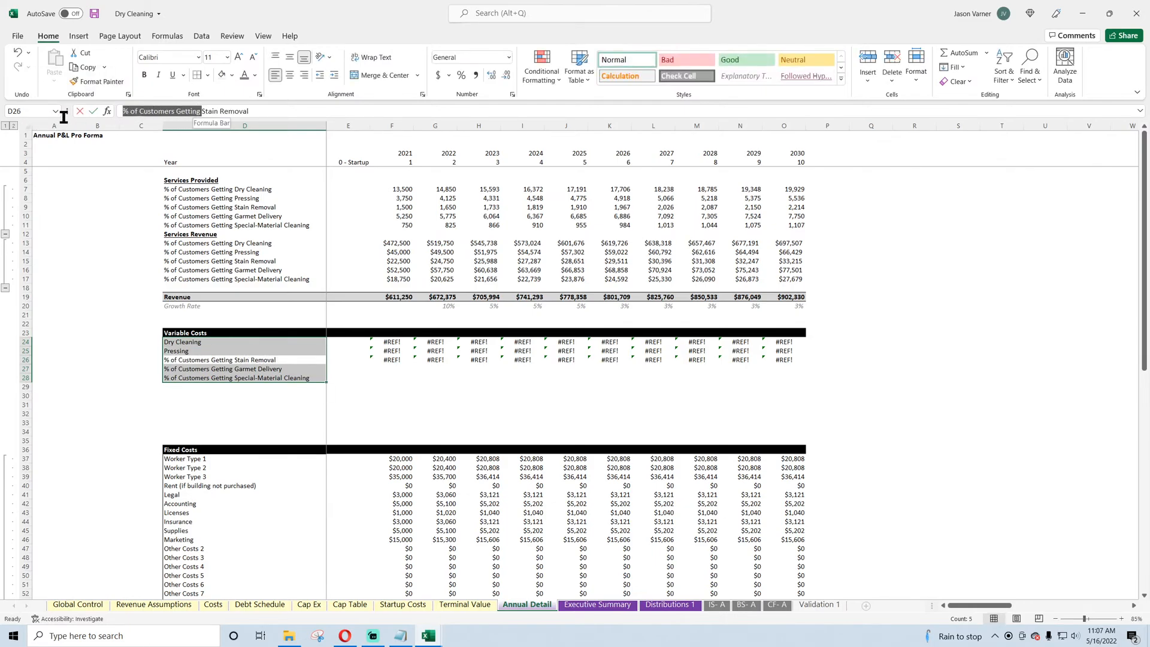
key(BackSpace)
key(Return)
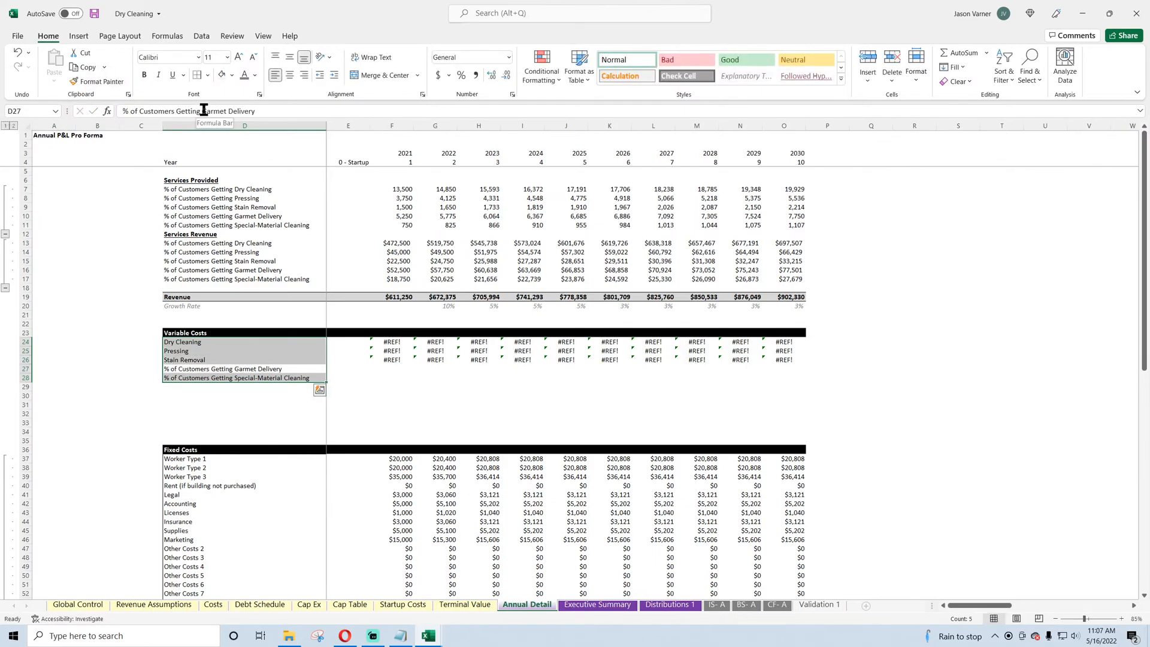
drag(204, 111, 122, 112)
key(BackSpace)
key(Return)
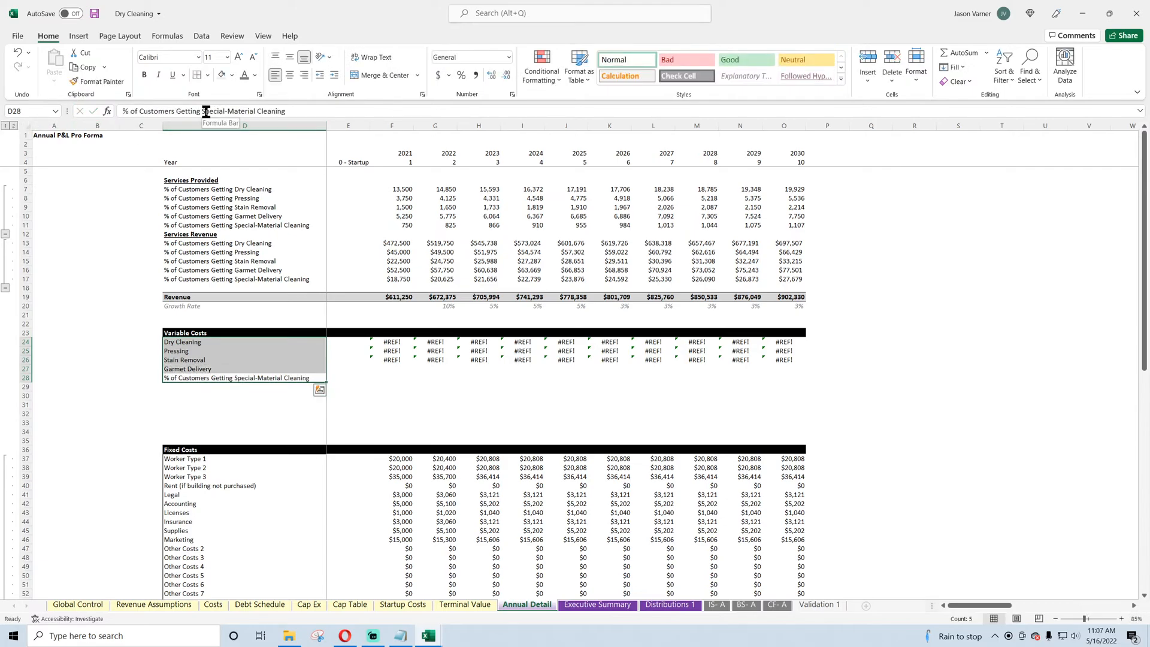
drag(204, 111, 78, 112)
key(BackSpace)
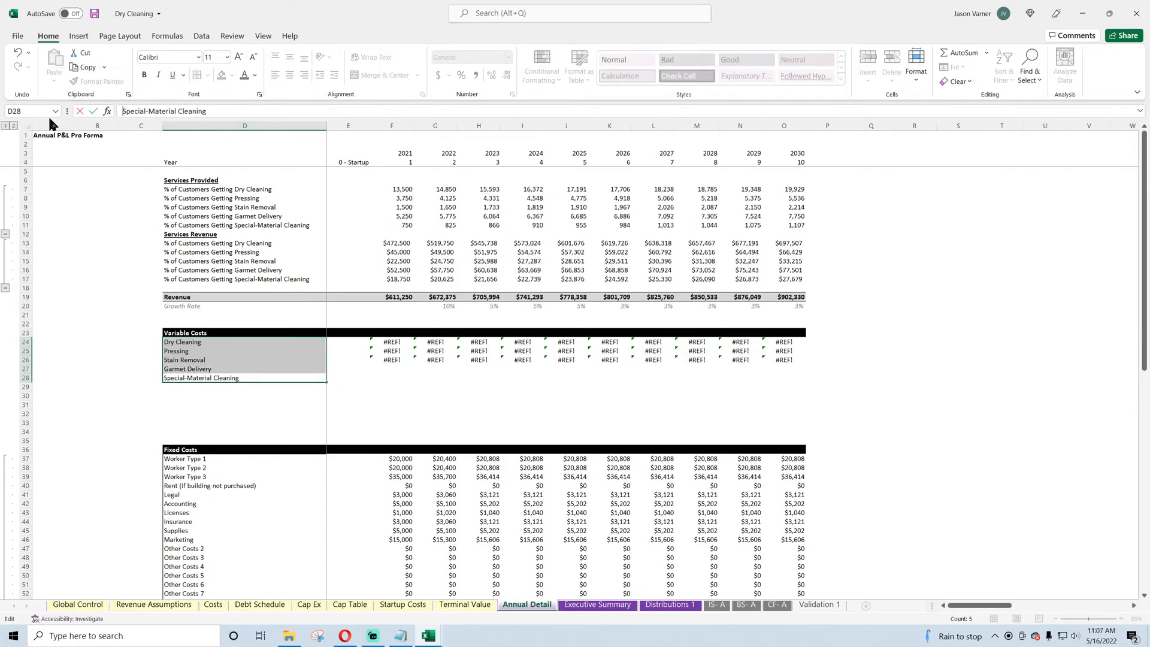
key(Return)
Step: Inspect the label formulas in D7:D9 under Services Provided and in D13 under Services Revenue
click(216, 187)
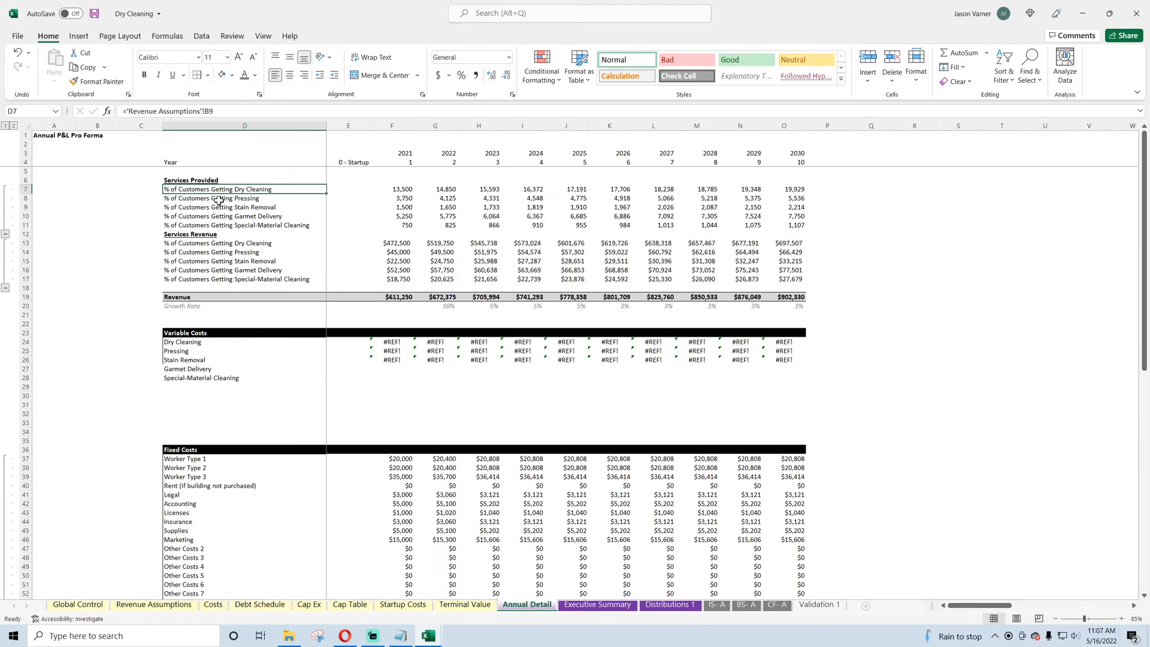
click(218, 200)
click(218, 207)
click(220, 245)
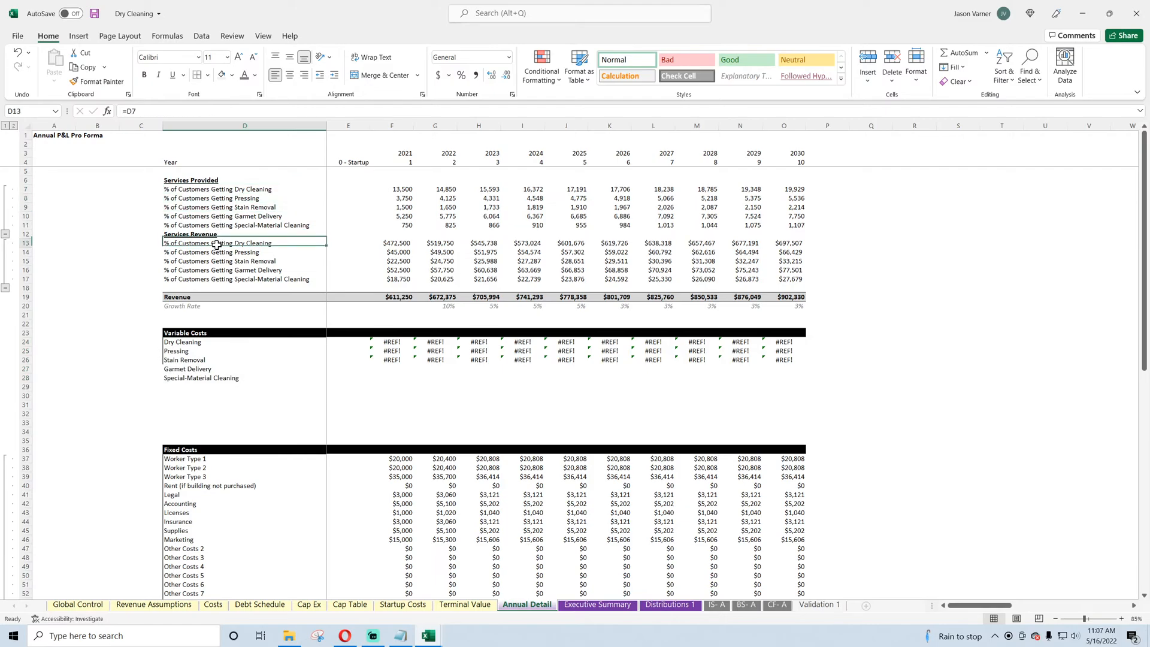
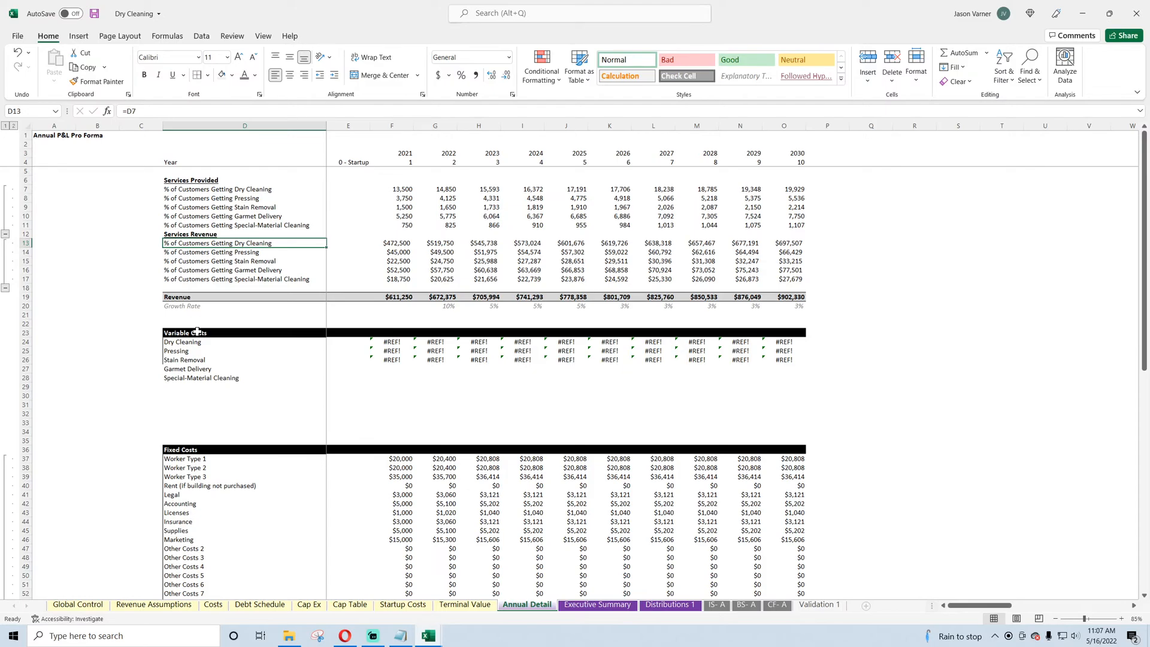
Step: Copy the five Variable Costs labels in D24:D28 over the Services Revenue labels in D13:D17
drag(197, 341, 198, 377)
right_click(198, 365)
click(237, 60)
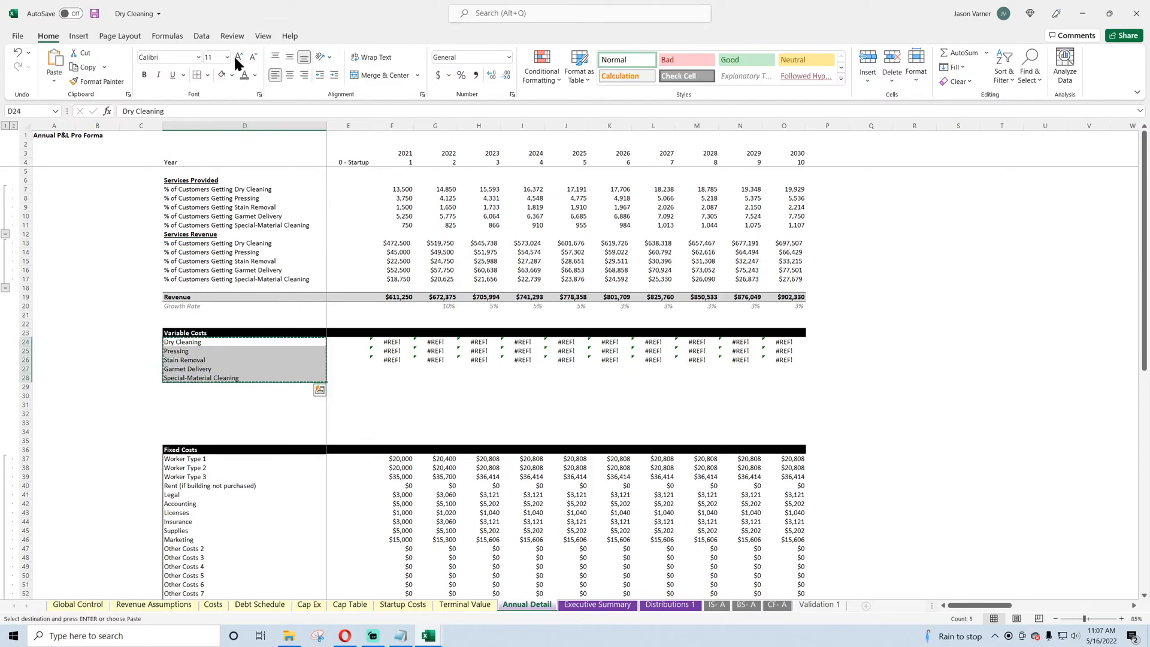
right_click(204, 244)
click(245, 296)
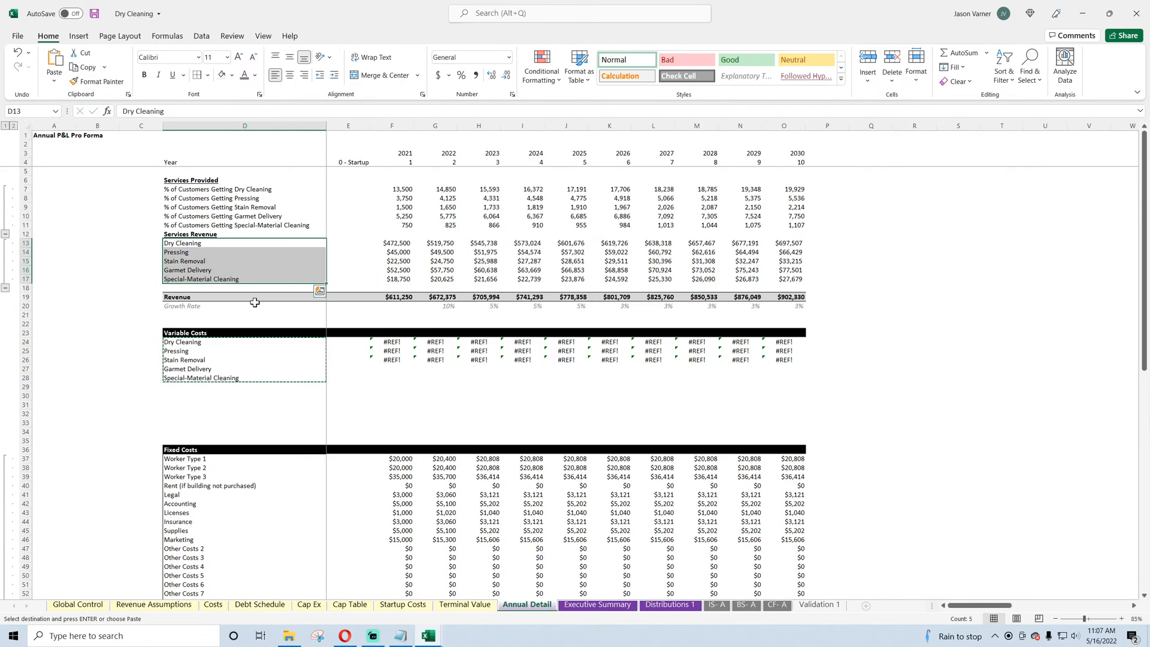
Step: Compare the service labels in the Services Provided, Services Revenue and Variable Costs sections
click(133, 254)
click(183, 243)
click(185, 260)
click(206, 201)
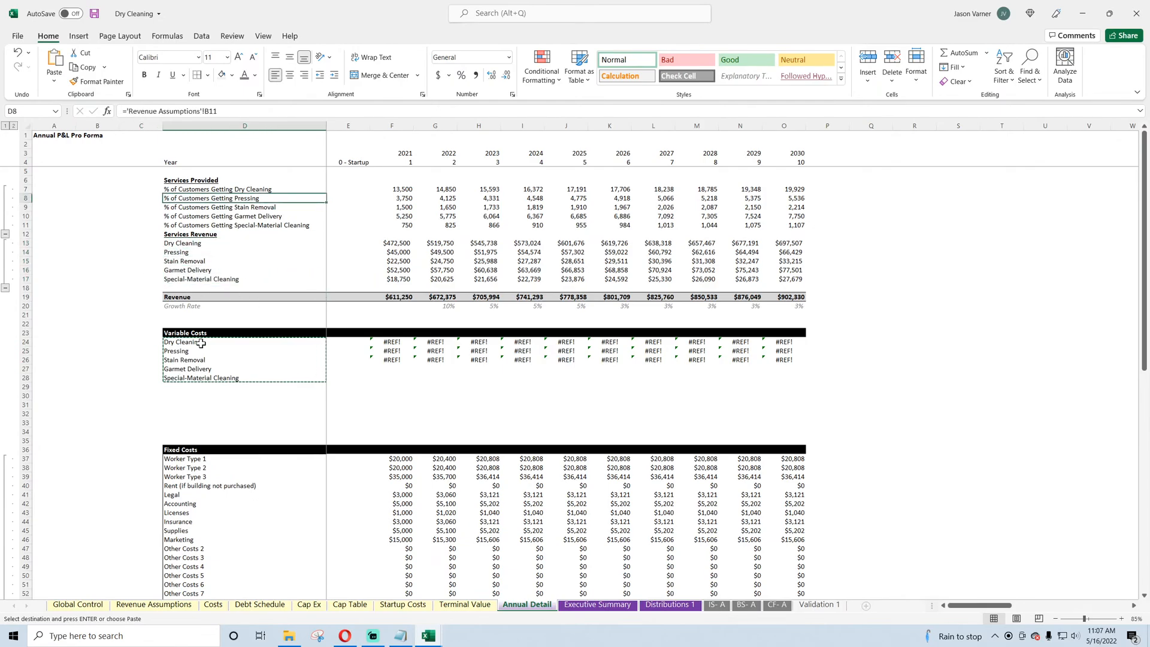
click(200, 343)
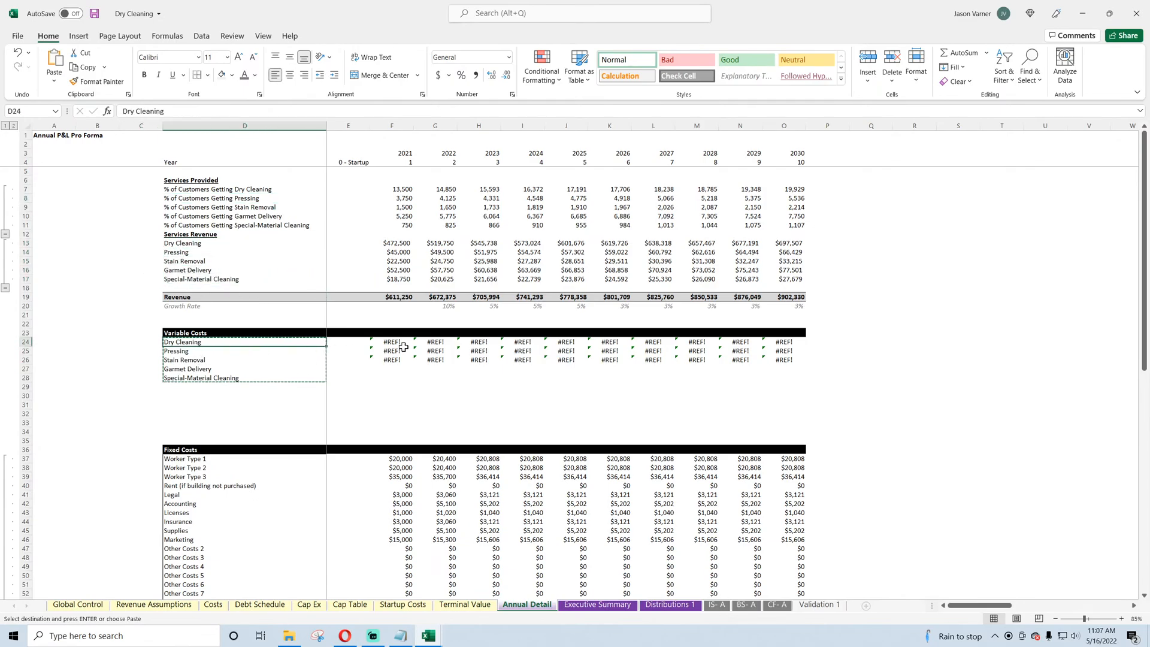
click(180, 334)
click(182, 342)
click(195, 354)
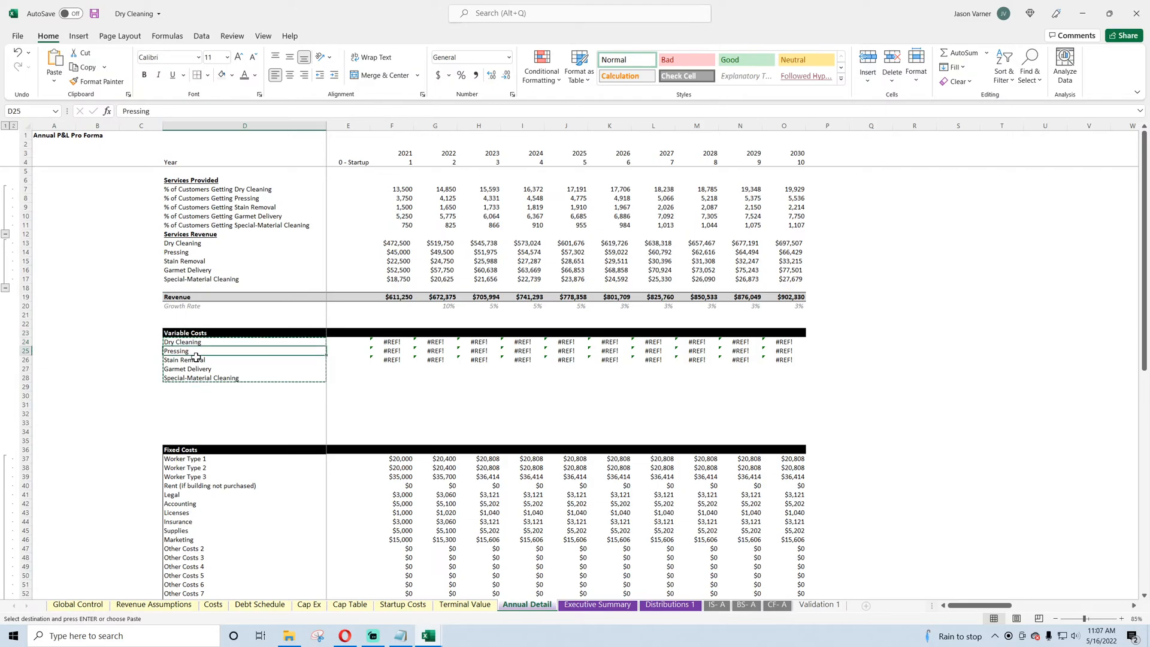
Step: Enter =F7*Costs!$H5 in F24 for the 2021 Dry Cleaning variable cost and fill it through F24:O28
click(387, 343)
text(=)
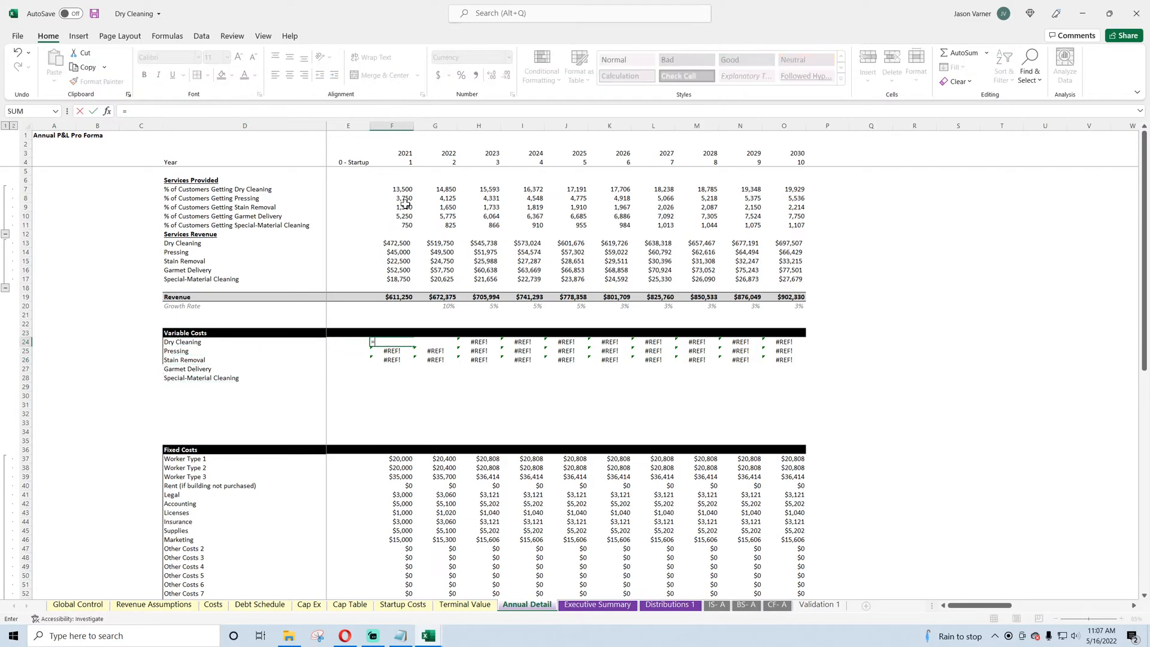
click(404, 189)
text(*)
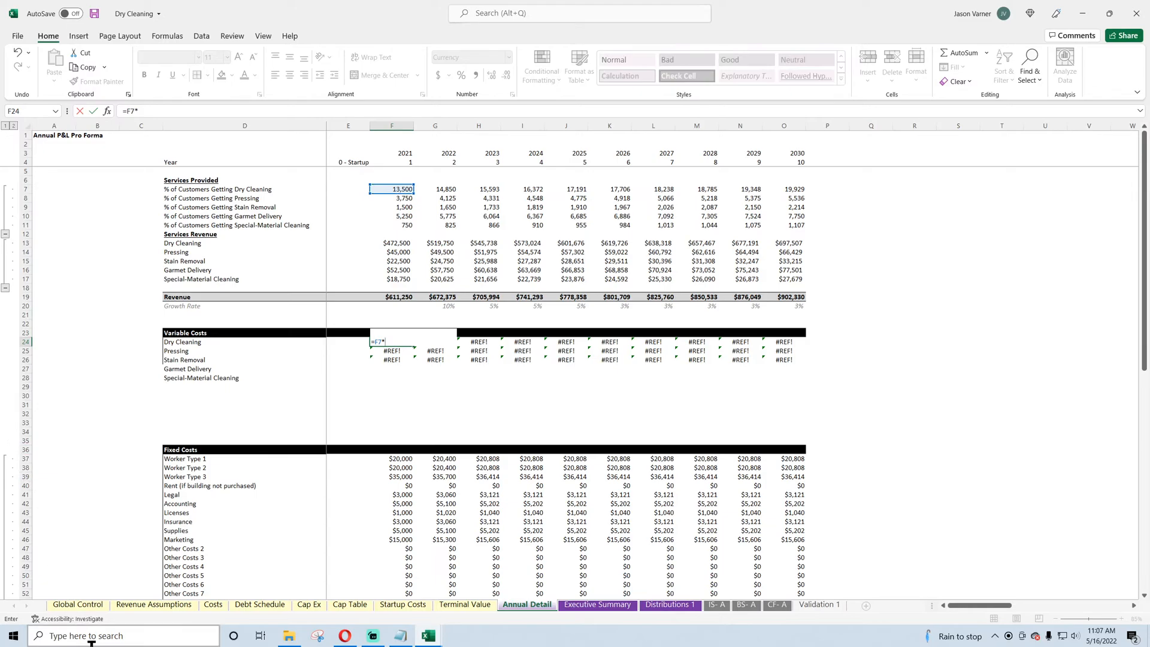
click(183, 606)
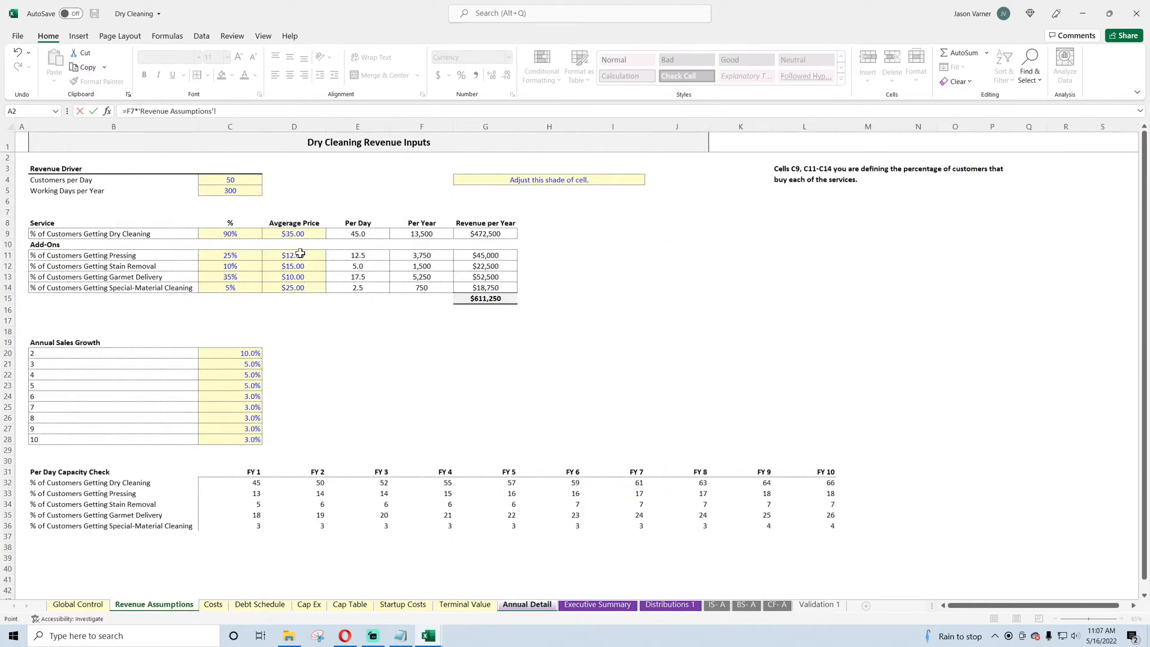
click(212, 606)
click(604, 178)
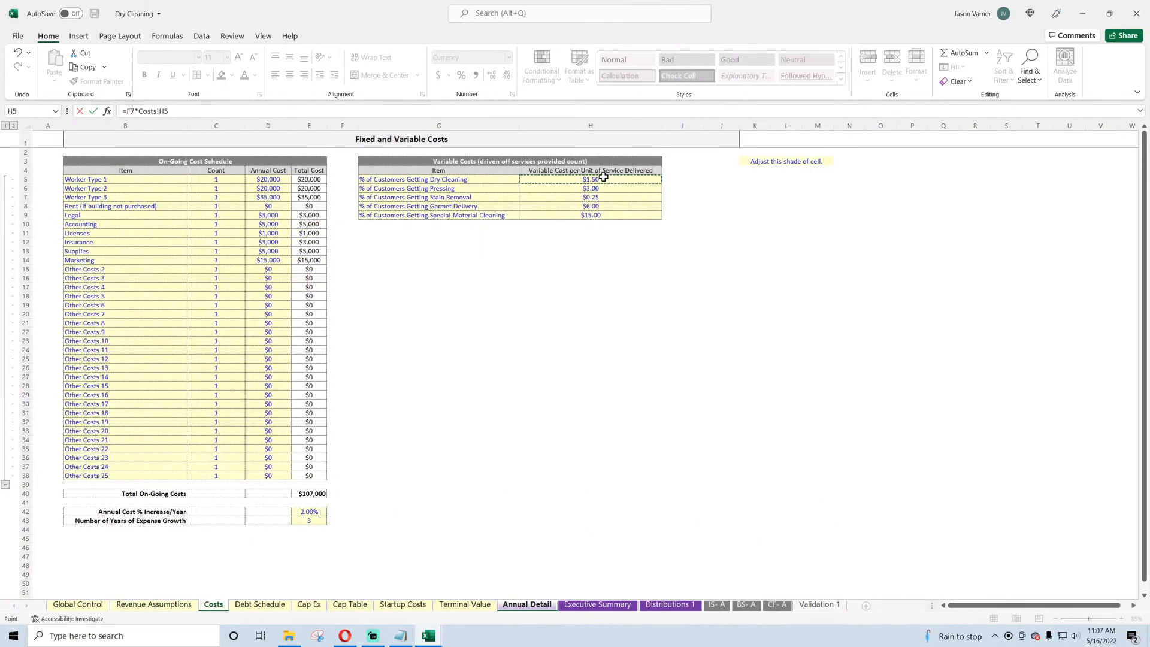
click(161, 111)
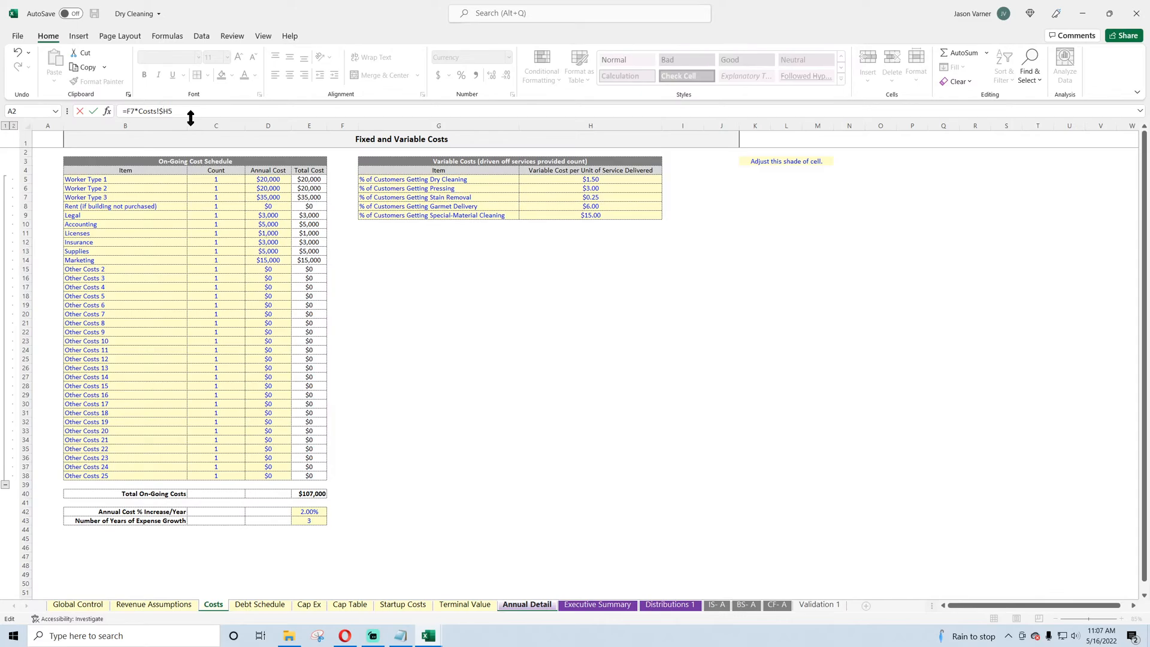
key(Return)
click(411, 342)
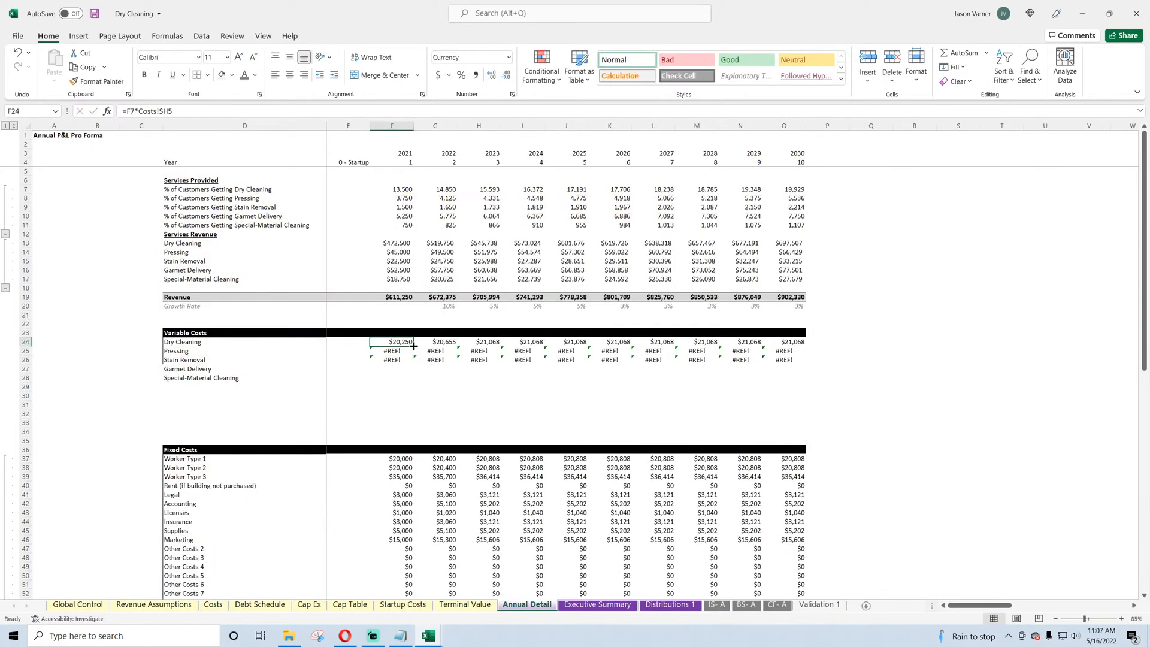
drag(414, 346, 806, 384)
Step: Label D29 as Total Variable Costs and D30 as % of Revenue
click(172, 388)
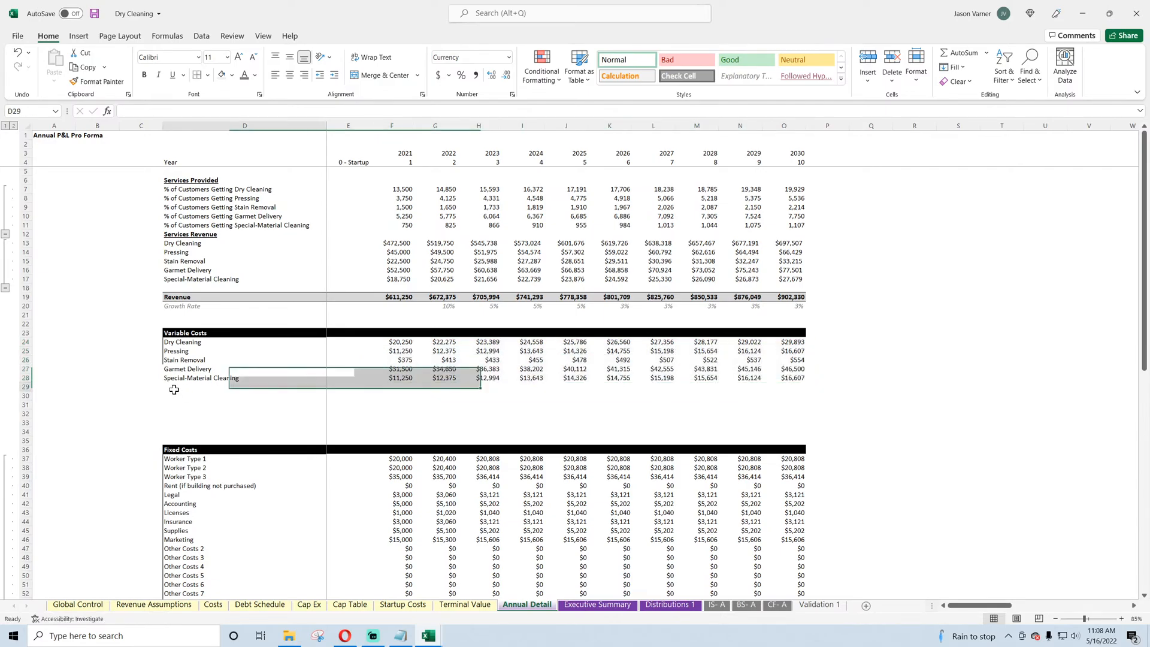
text(Total Variable Costs)
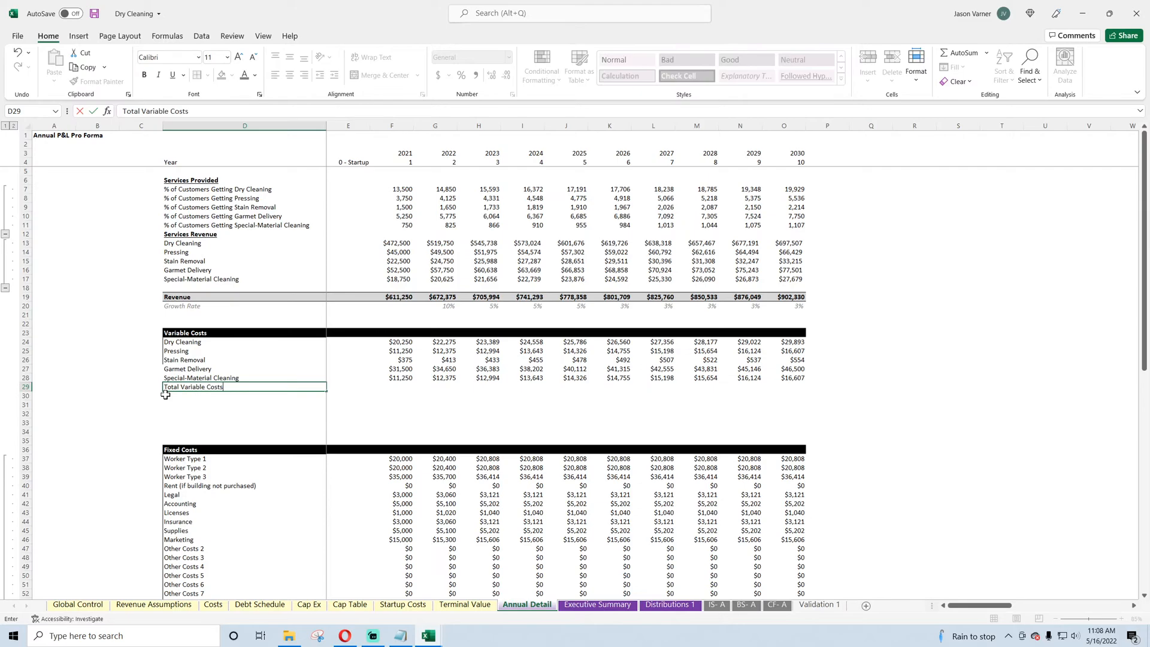
key(Return)
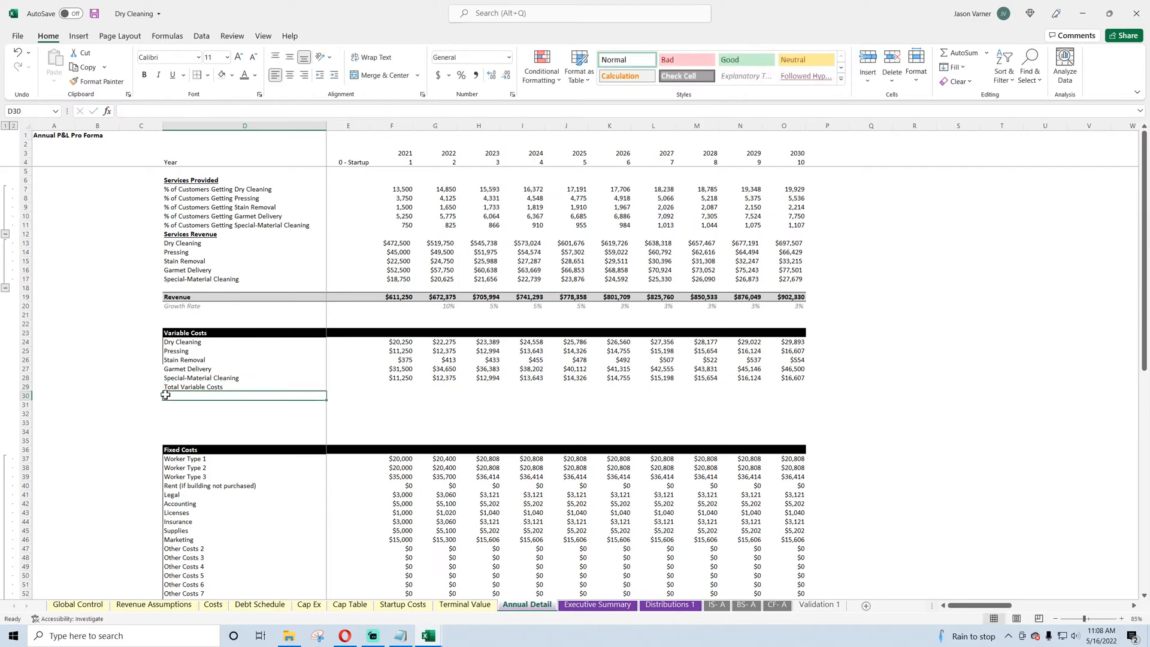
text(% of Revenue)
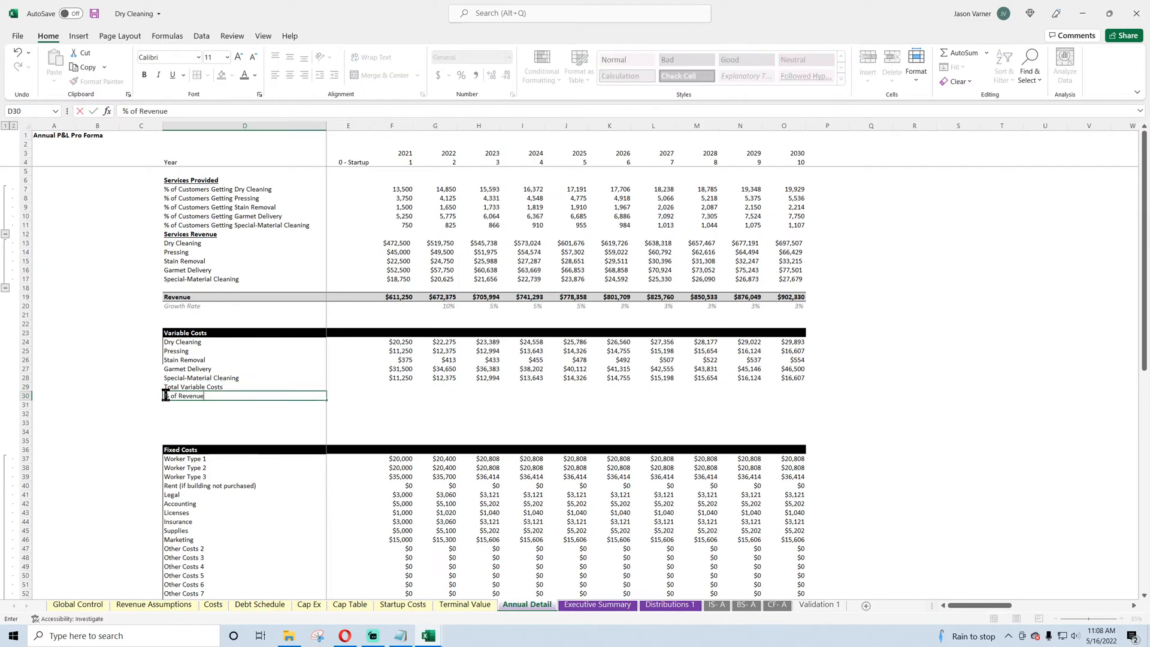
key(Return)
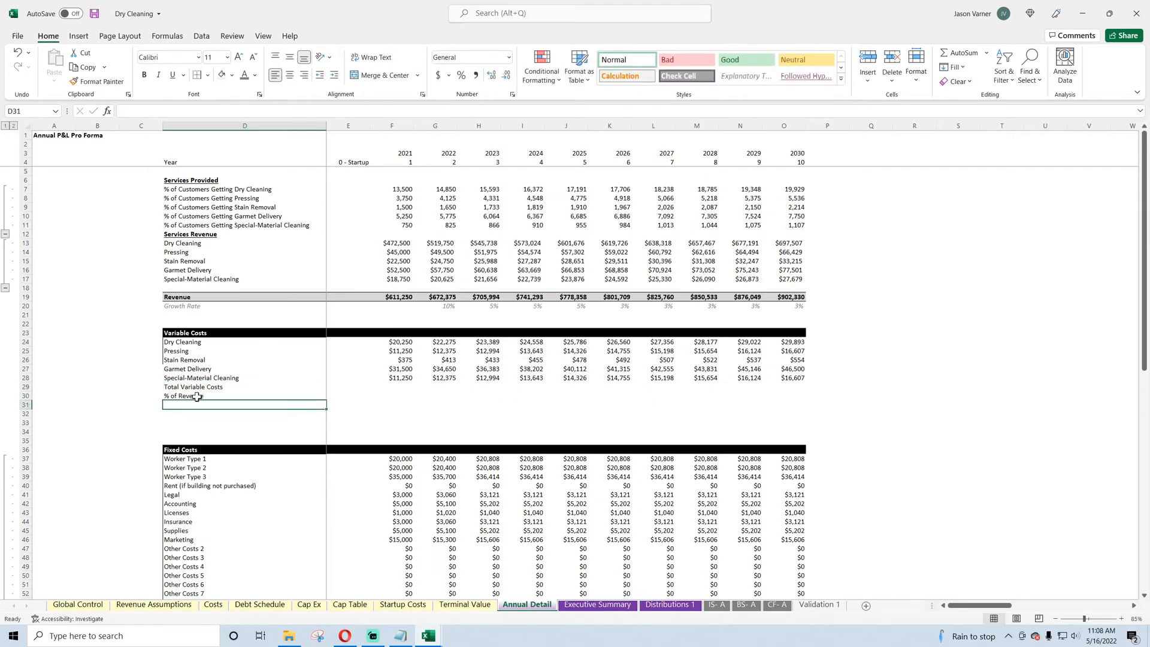
Step: Copy the Revenue total row D19:O19 with its formatting onto the Variable Costs total row starting at D29
drag(196, 387, 790, 387)
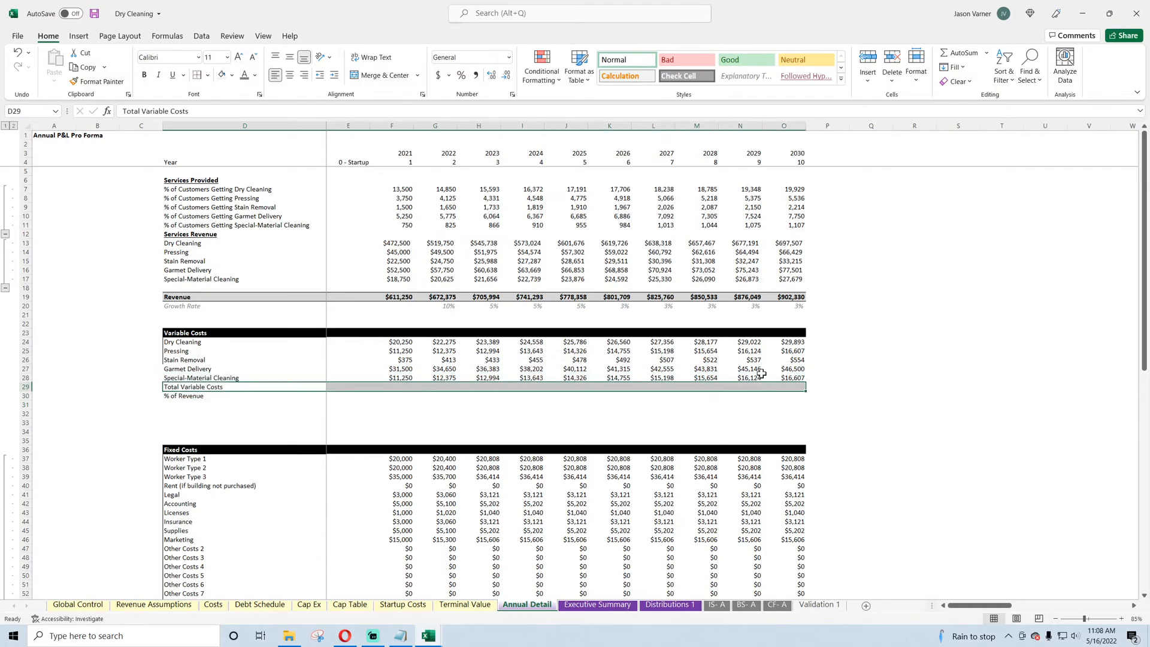
drag(185, 297, 797, 300)
key(ctrl+c)
click(180, 386)
key(Return)
Step: Change the variable cost total in F29 to =SUM(F24:F28) and fill it across to O29
click(398, 387)
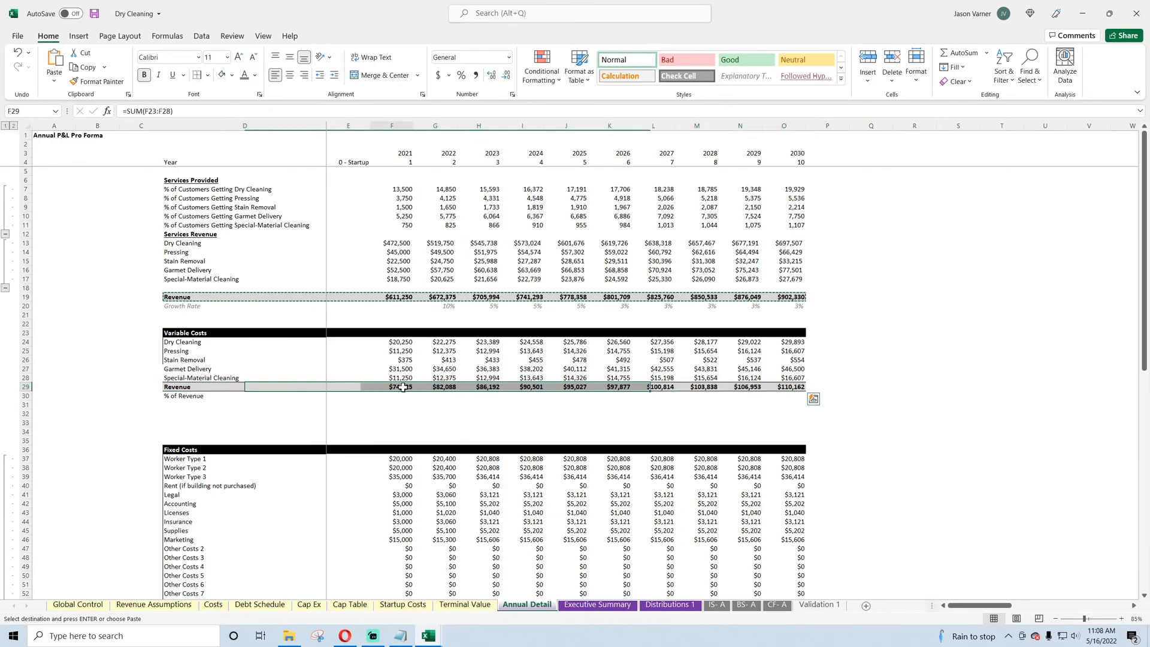
key(F2)
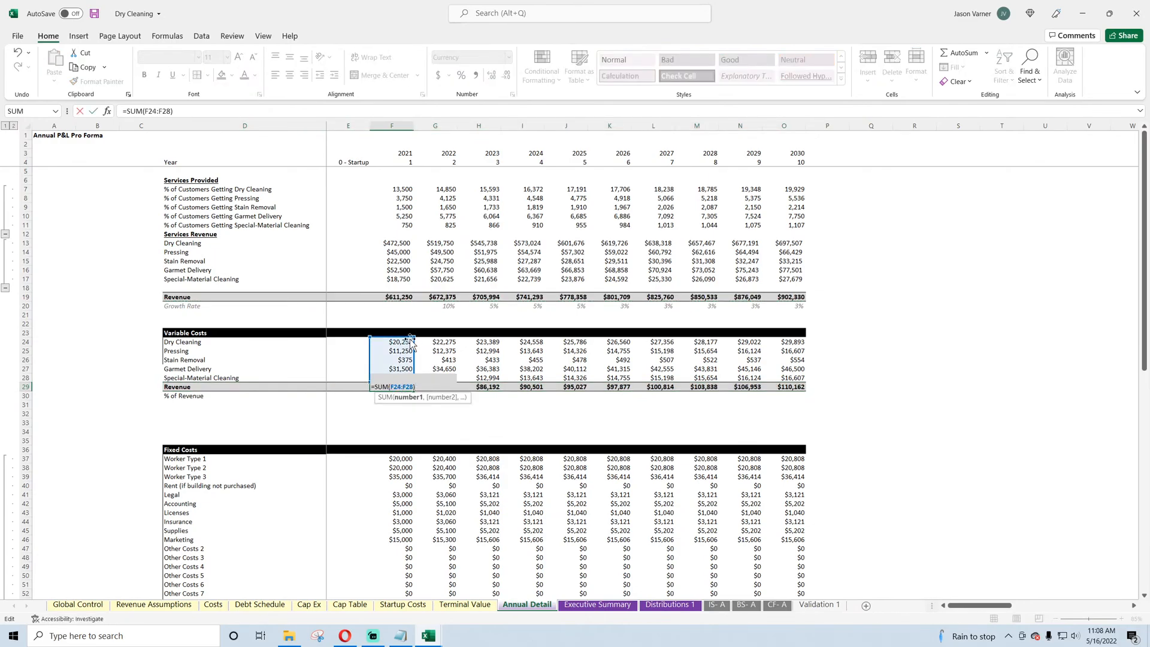
key(Return)
click(400, 387)
drag(414, 391, 804, 391)
Step: Anchor the divisor's row in the G20 Growth Rate formula, making it =(G19-F19)/F$19
click(450, 305)
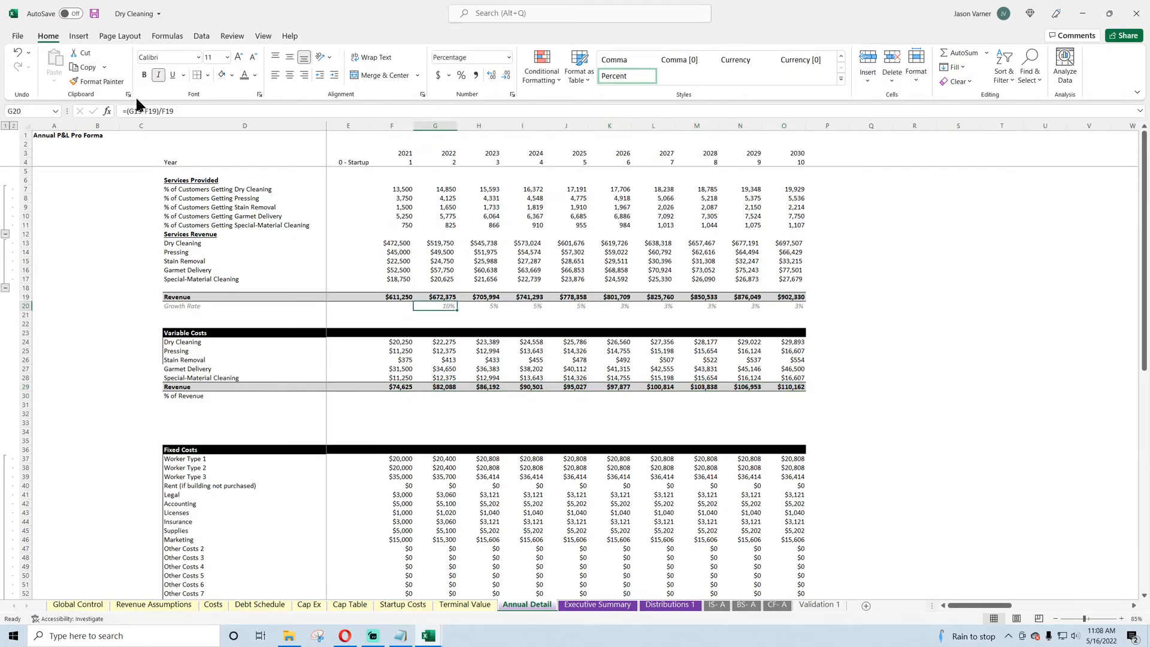
click(166, 110)
text($)
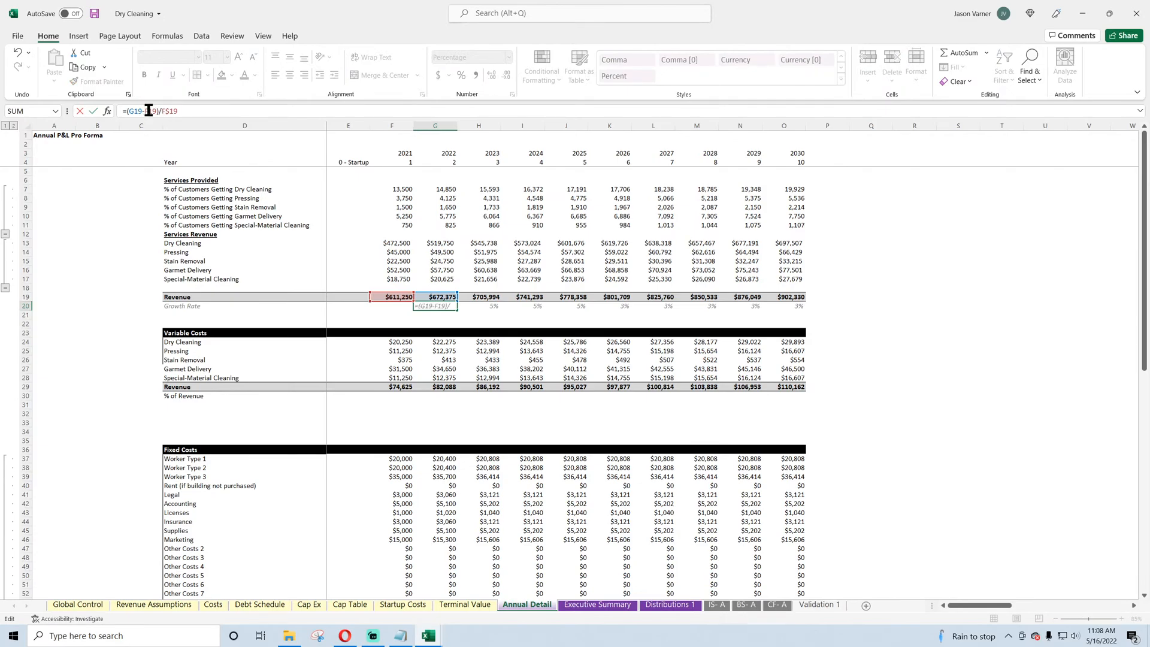
key(Return)
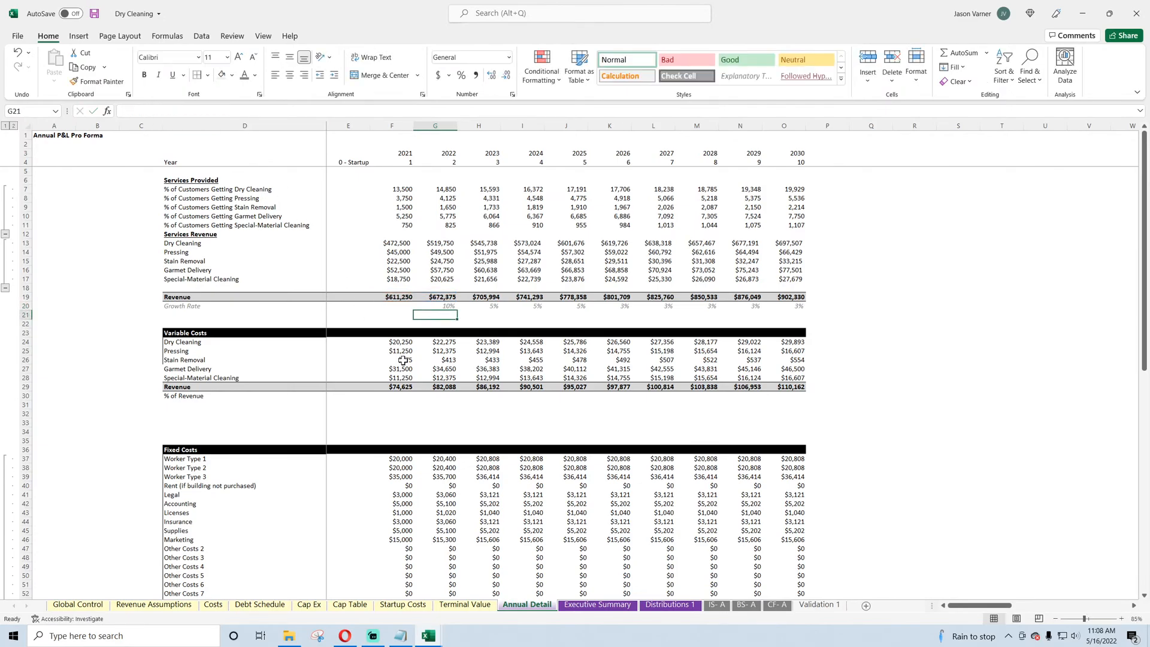
Step: Enter =F29/F19 in F30 to express 2021 variable costs as a share of revenue
click(407, 396)
text(=)
click(408, 387)
text(/)
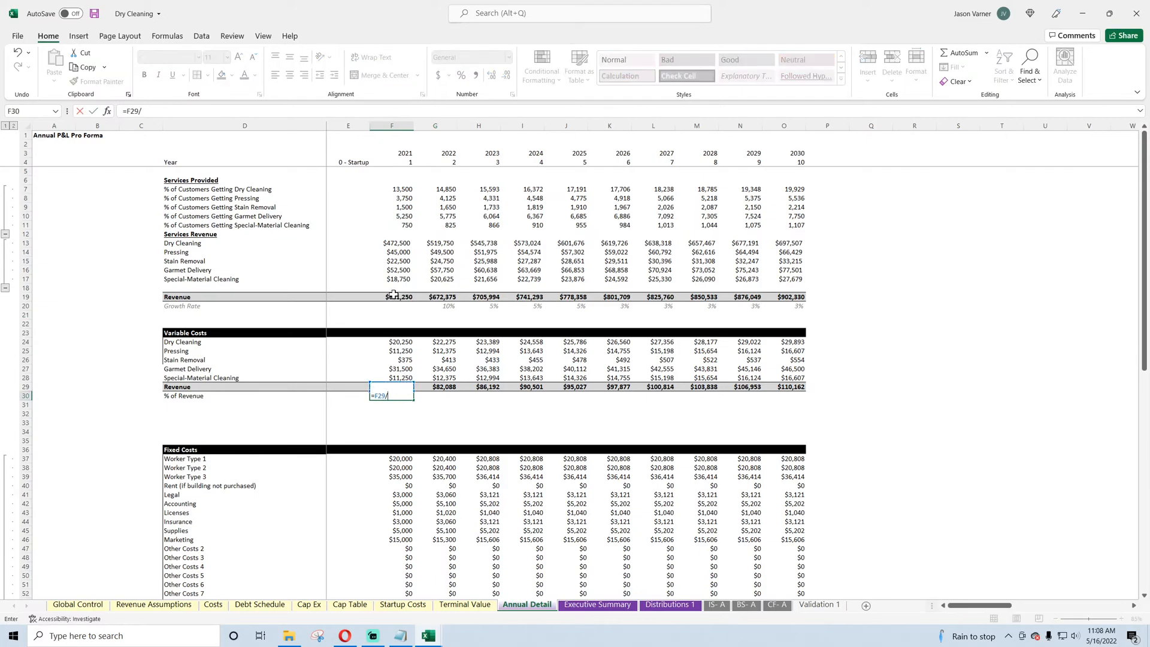
click(394, 297)
key(ctrl+Return)
Step: Format F30 as a grey italic percentage and fill it across to O30
click(460, 76)
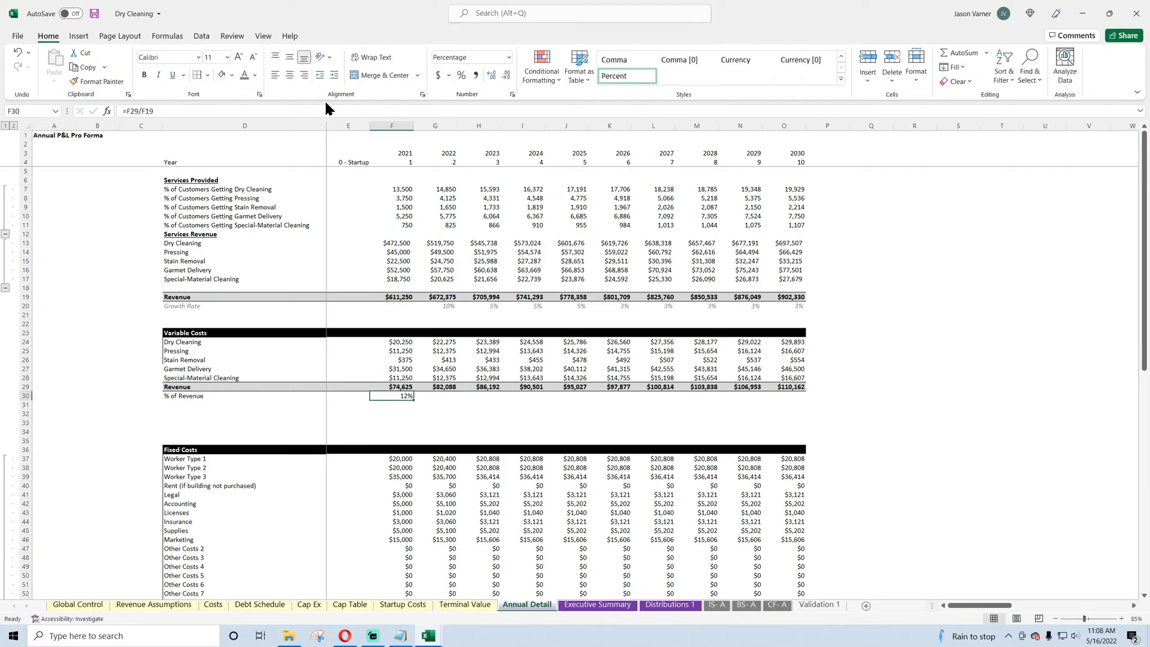
click(159, 74)
drag(414, 399, 799, 400)
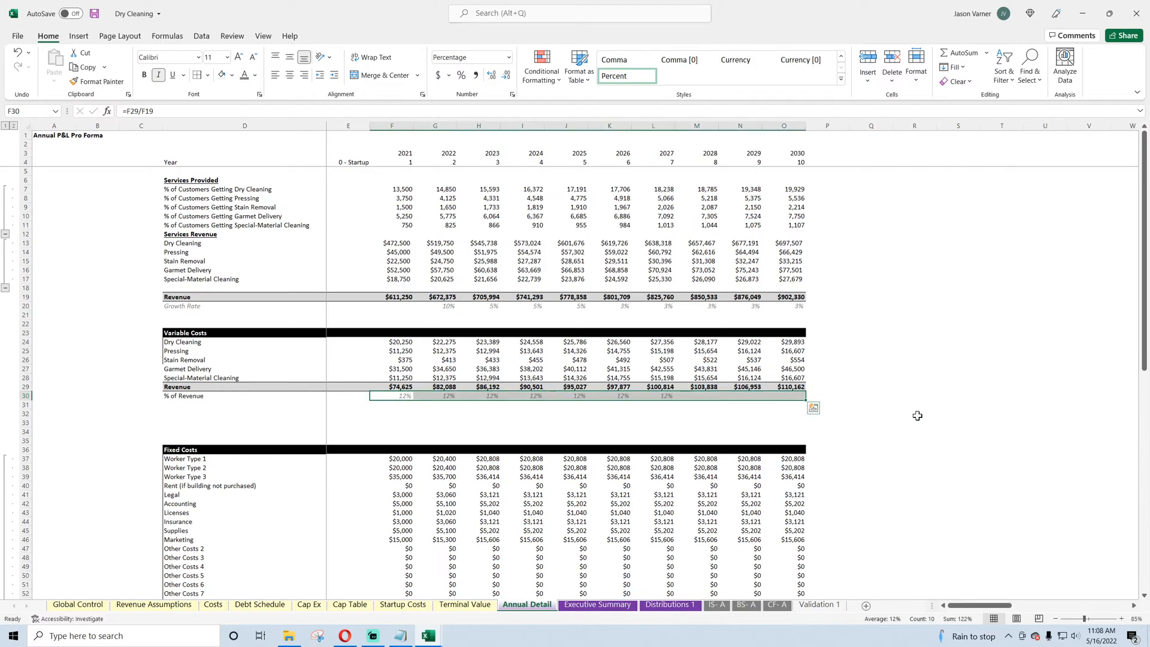
click(920, 406)
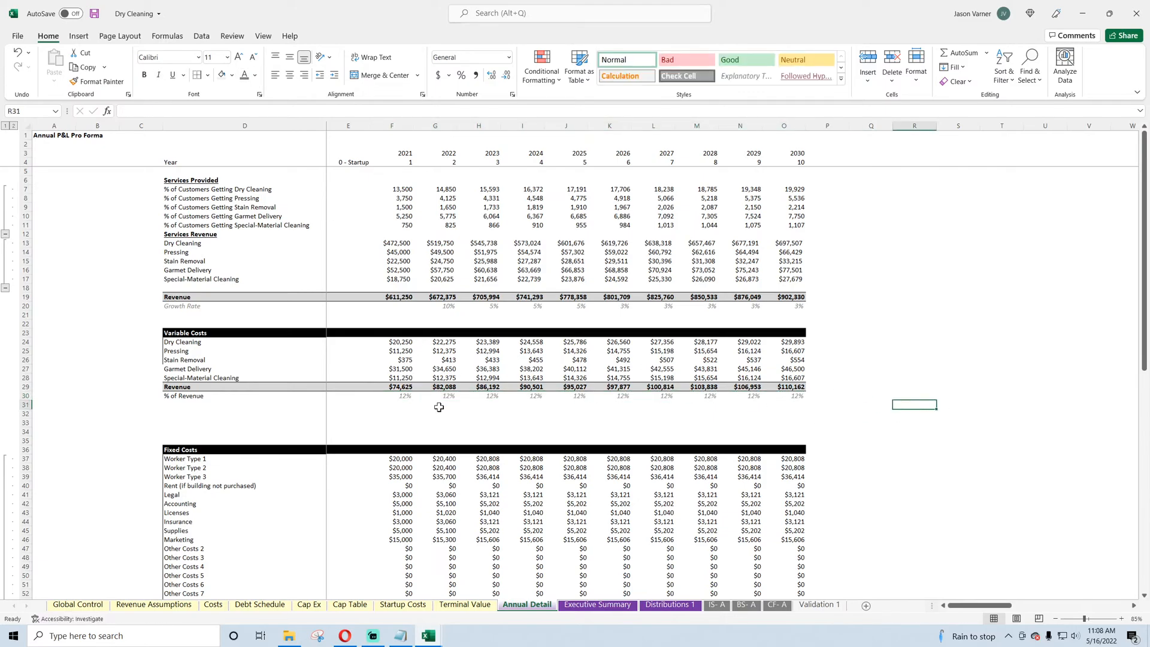
Step: Review the variable costs per unit on the Costs sheet against the average service prices on Revenue Assumptions
click(351, 604)
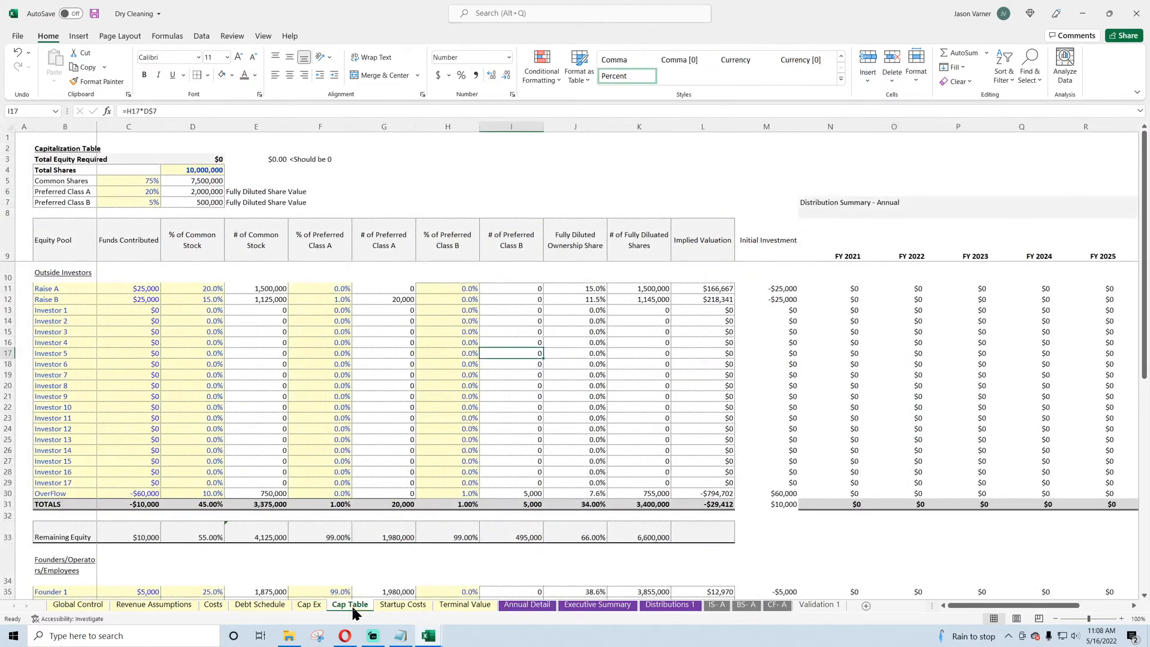
click(213, 605)
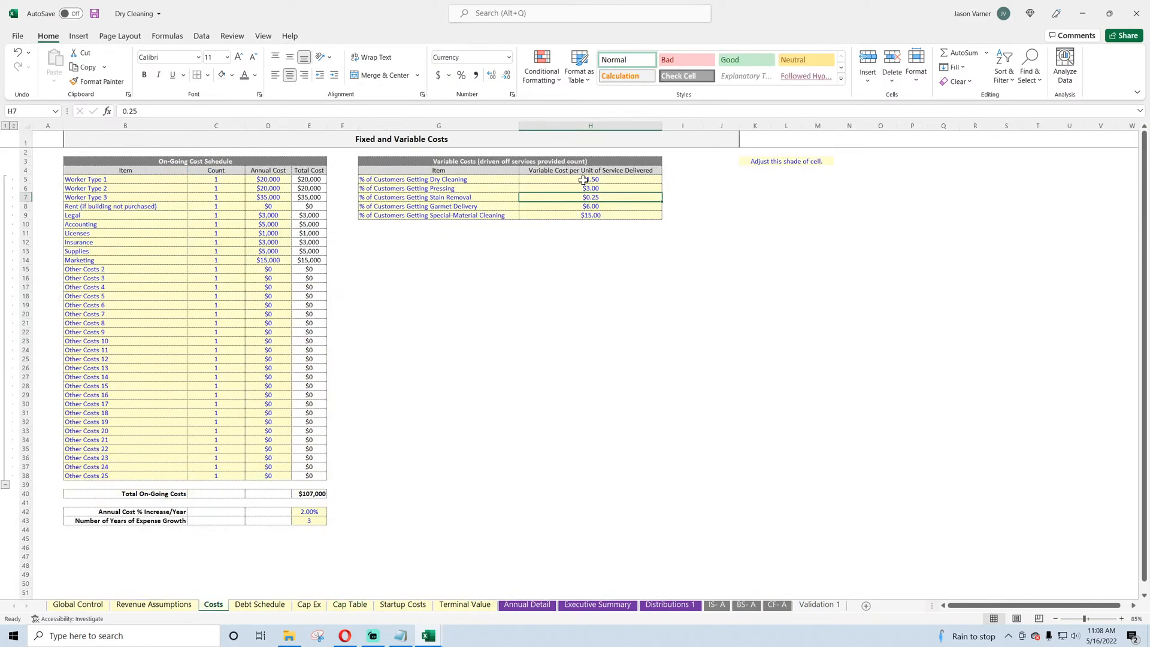
click(583, 180)
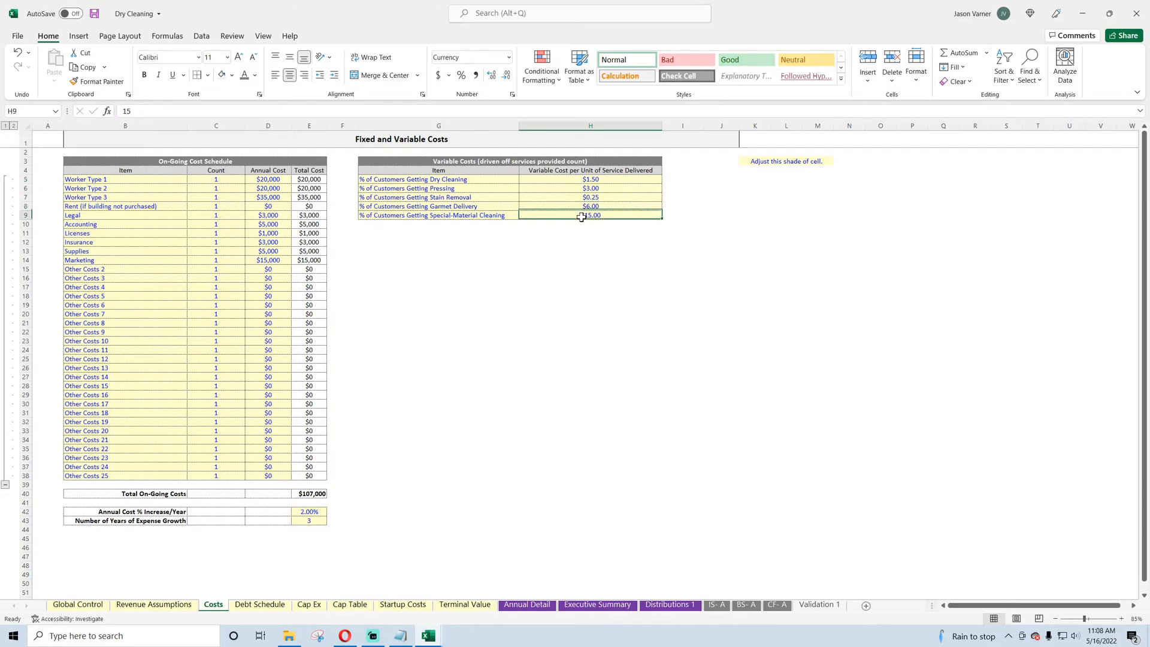
drag(585, 216, 584, 179)
click(556, 179)
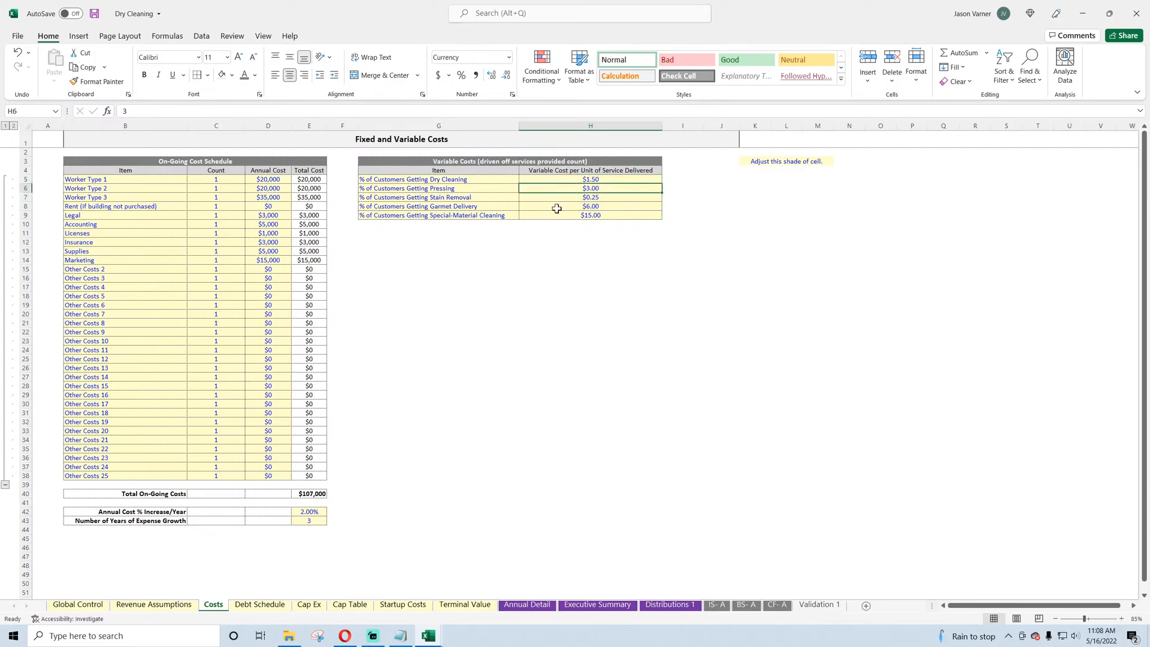
click(559, 207)
click(143, 606)
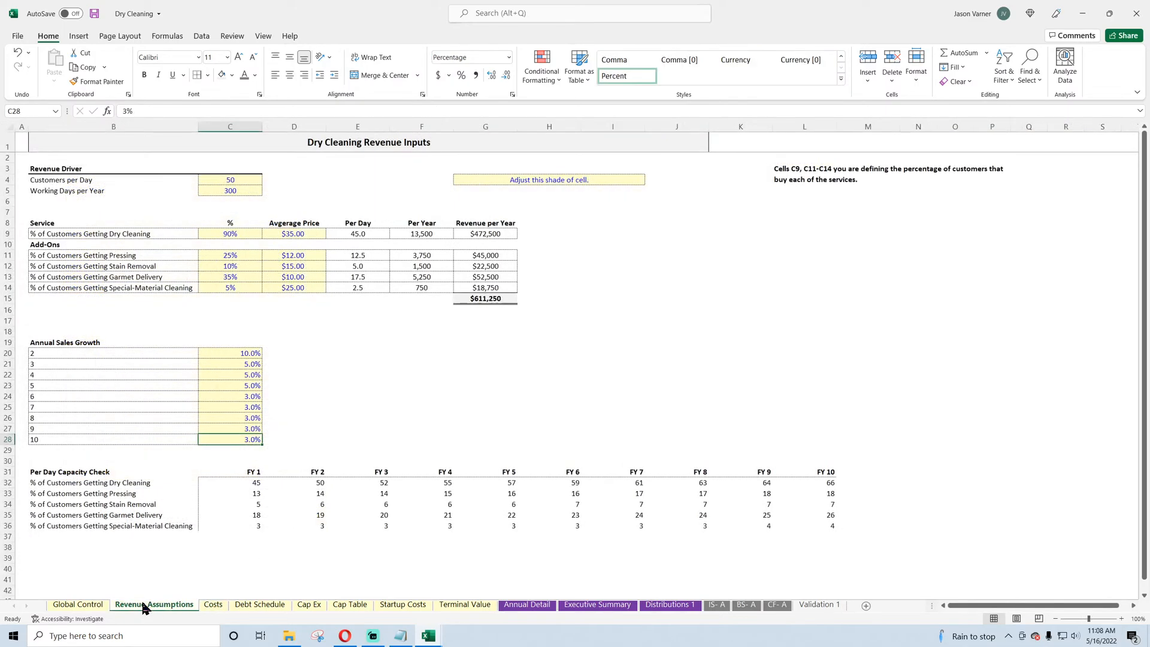
click(302, 235)
click(298, 256)
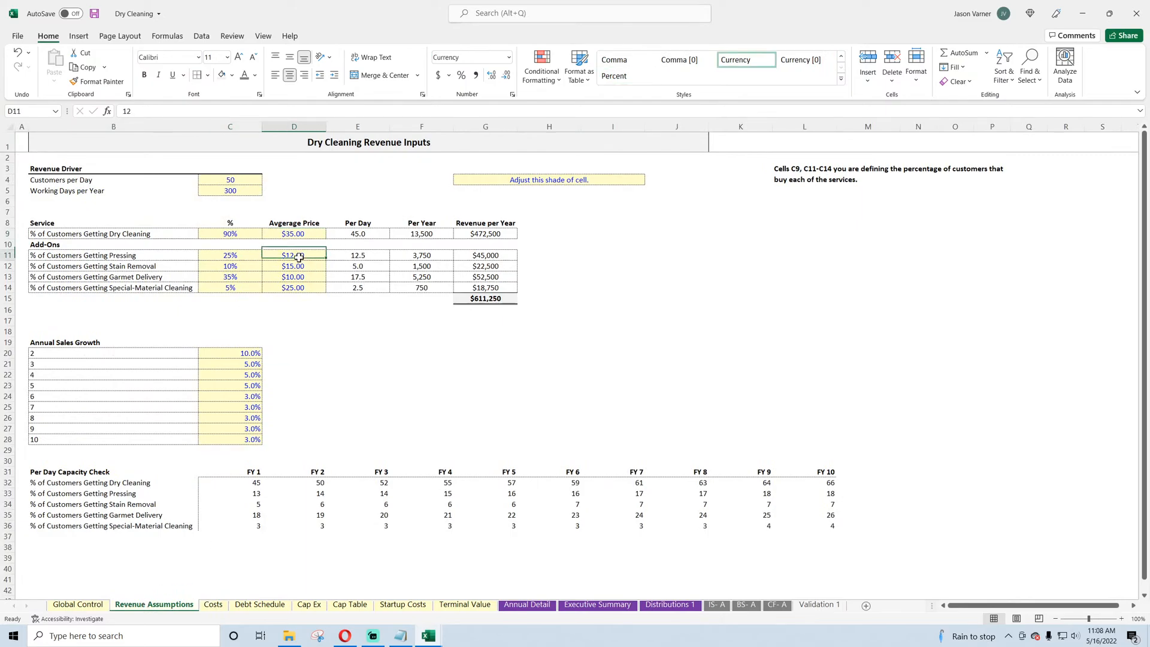
Step: Delete three spare blank rows, starting at row 32, above Fixed Costs on the Annual Detail sheet
click(530, 605)
drag(26, 413, 25, 423)
right_click(24, 418)
click(54, 530)
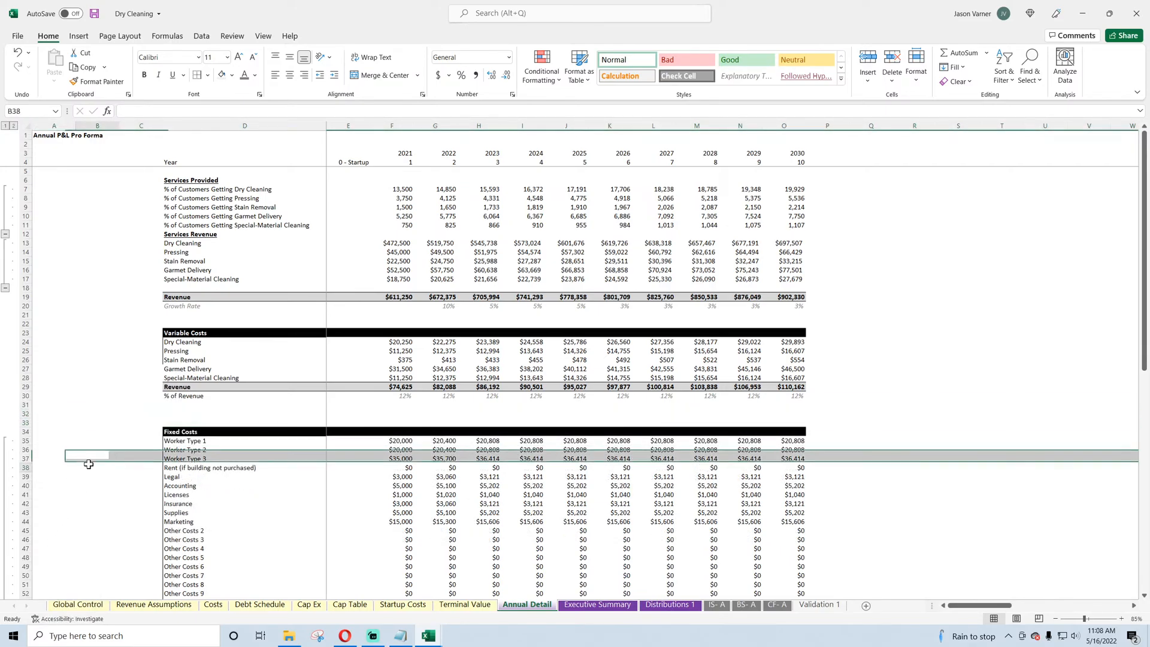
right_click(29, 413)
click(64, 523)
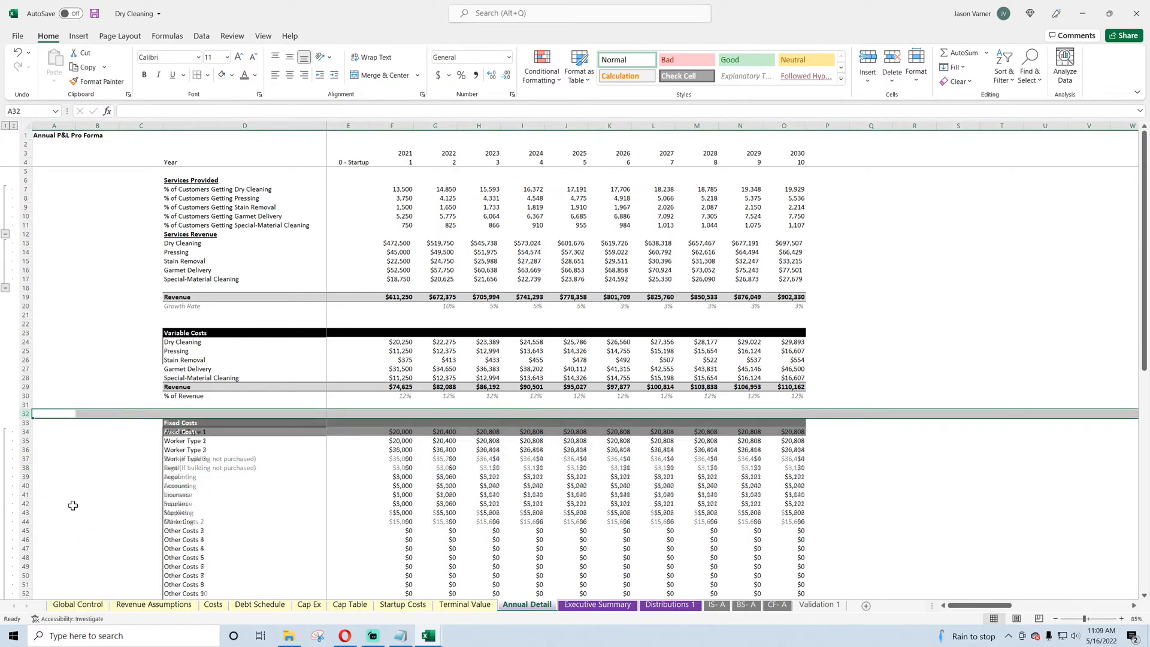
Step: Add a left border to the Variable Costs line item labels in D24:D28 and save the workbook
drag(173, 342, 179, 378)
click(208, 75)
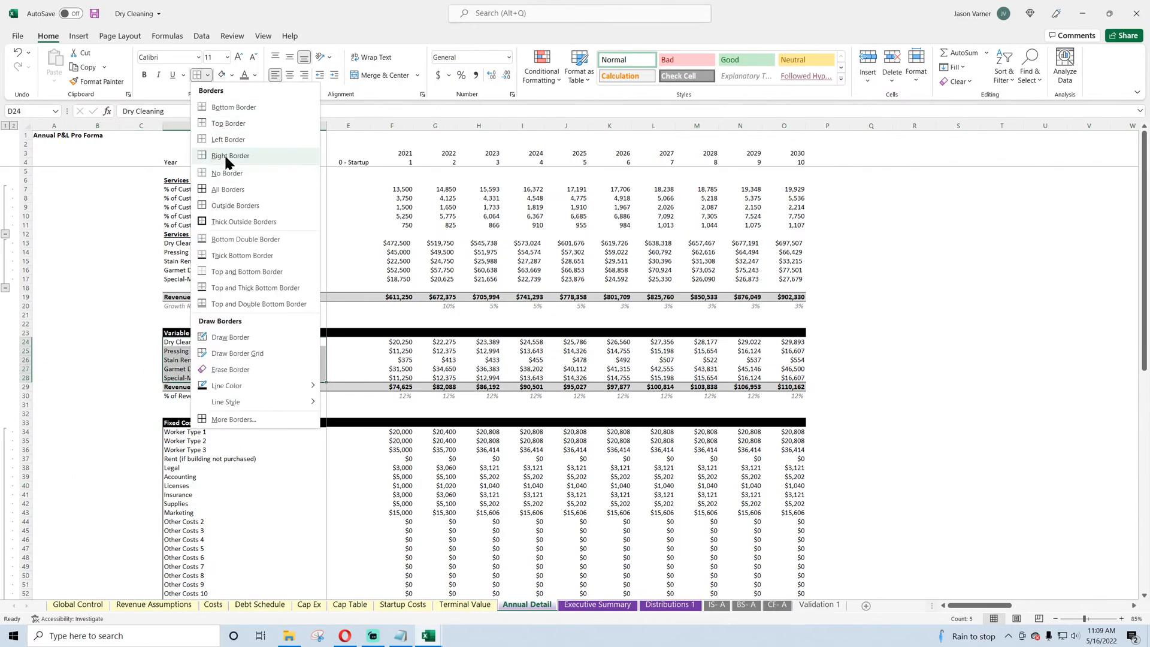
click(225, 139)
click(97, 171)
click(98, 16)
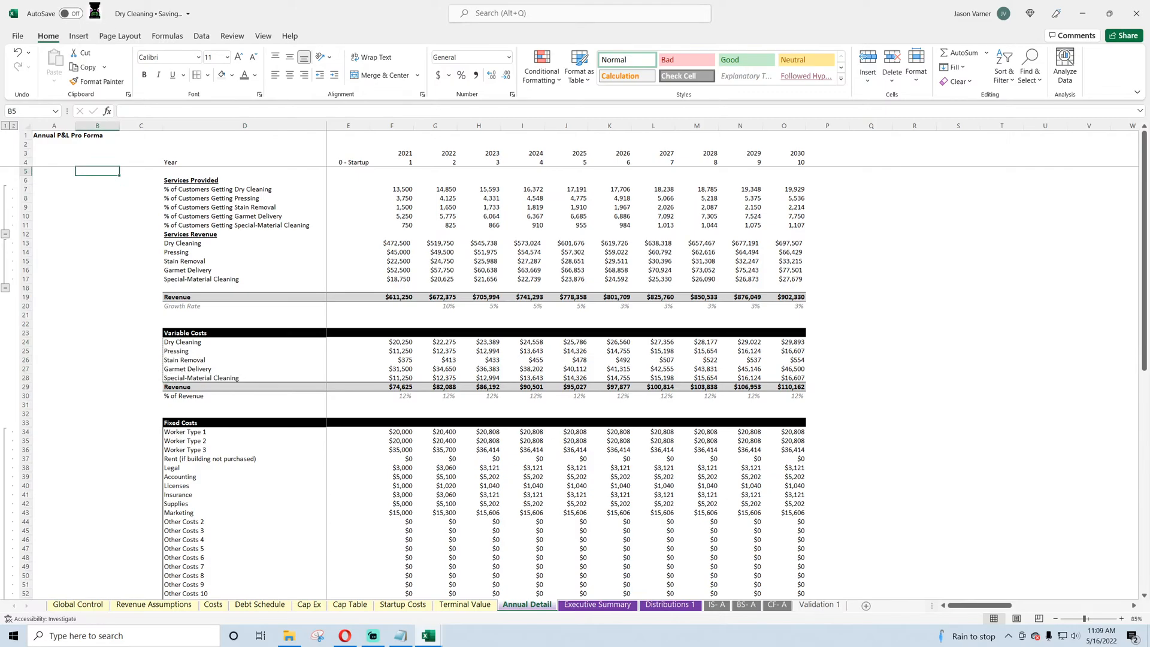
click(82, 290)
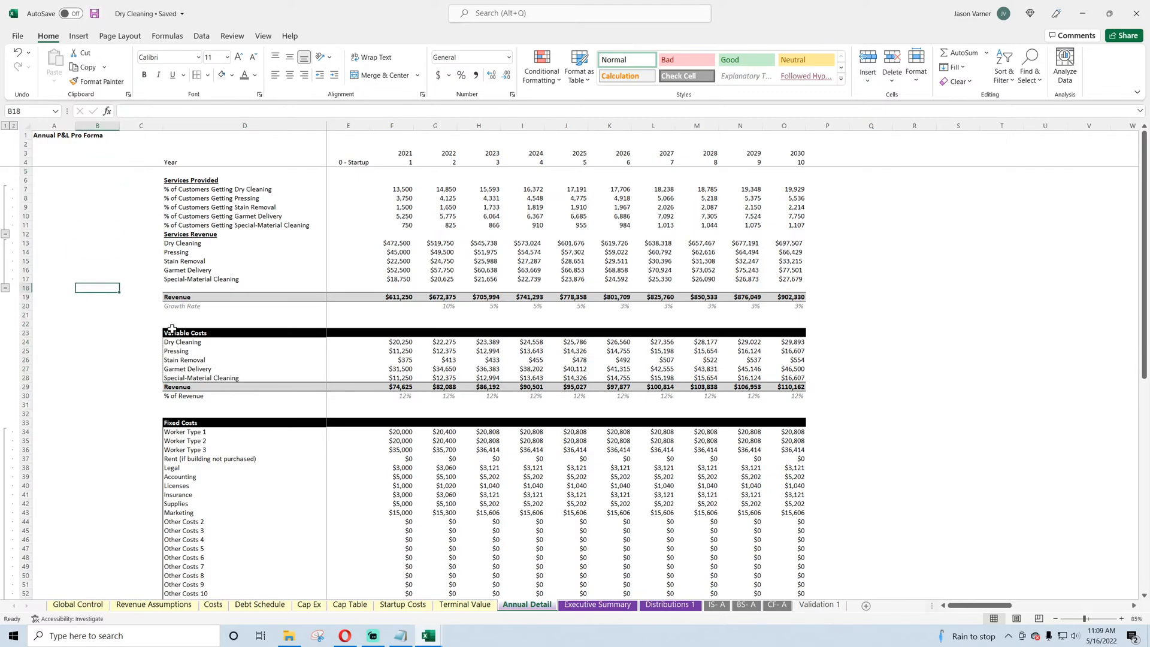
Step: Format the Services Provided header row, D6:O6, with a black fill and white text
drag(200, 181, 802, 179)
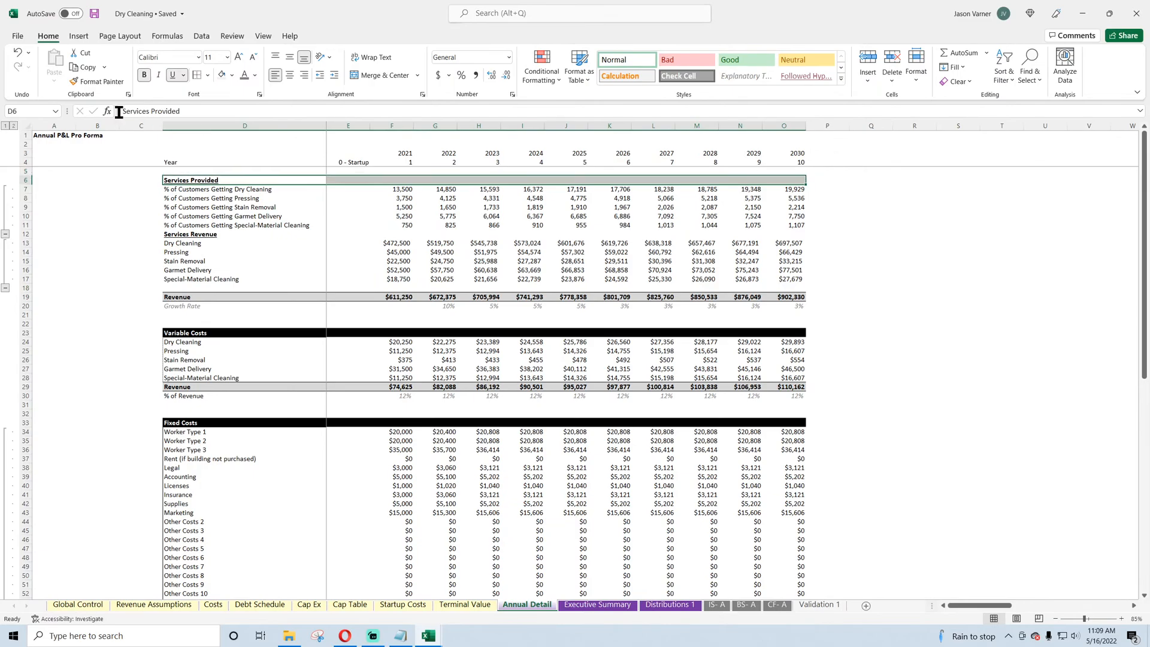
click(232, 74)
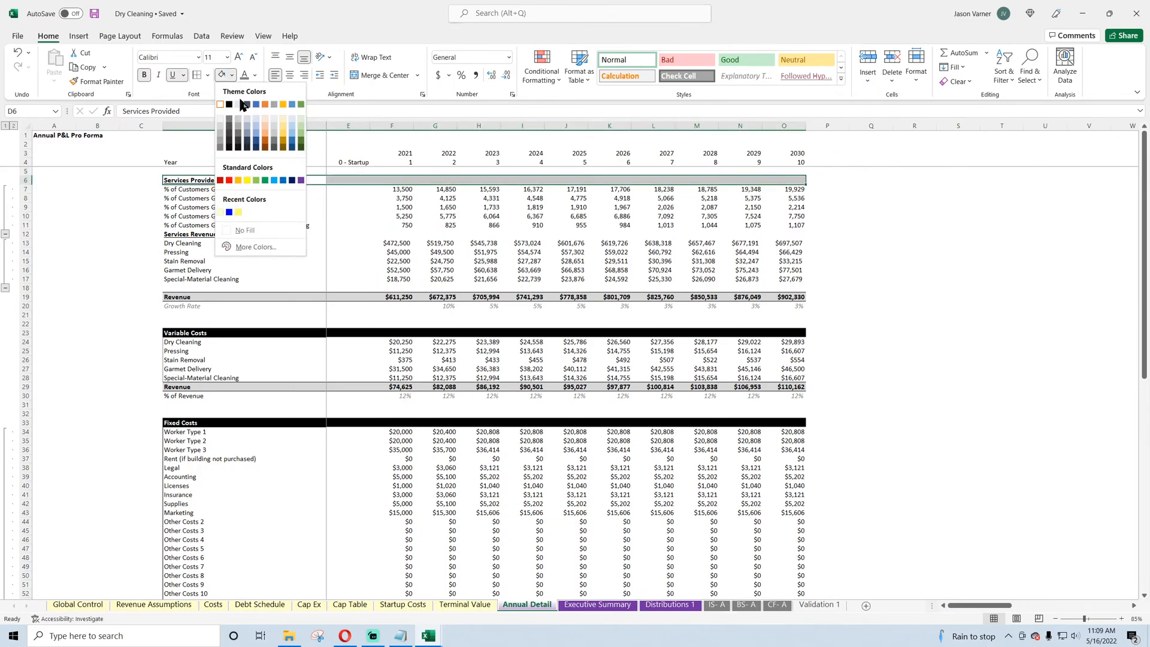
click(240, 104)
click(232, 75)
click(245, 128)
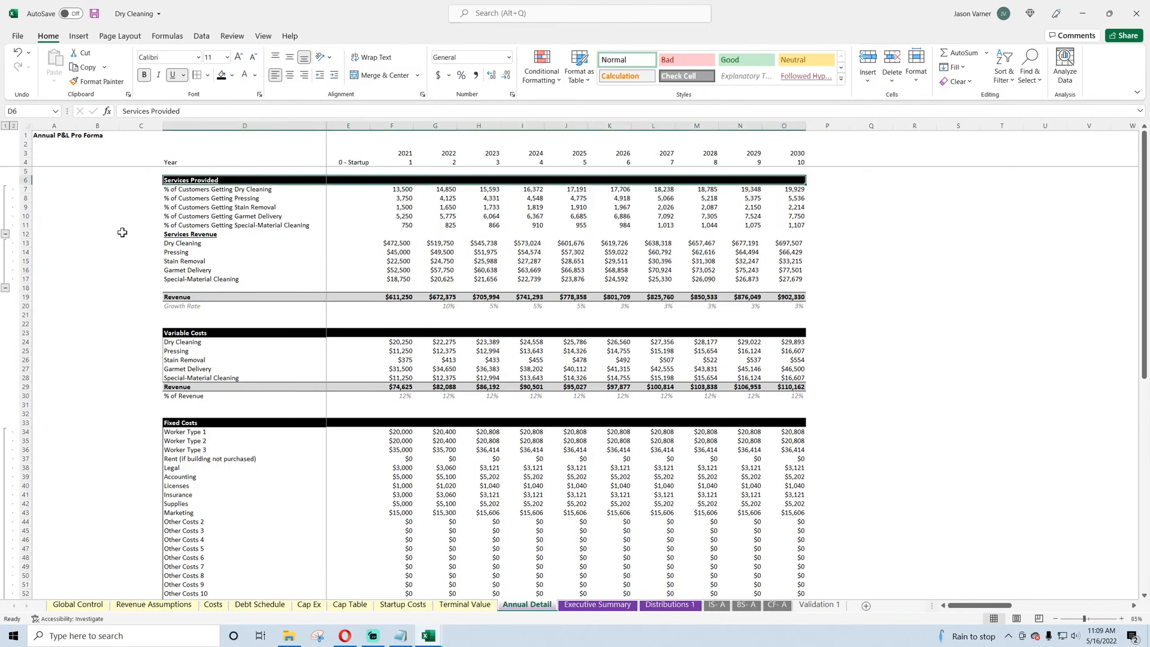
click(118, 233)
click(189, 180)
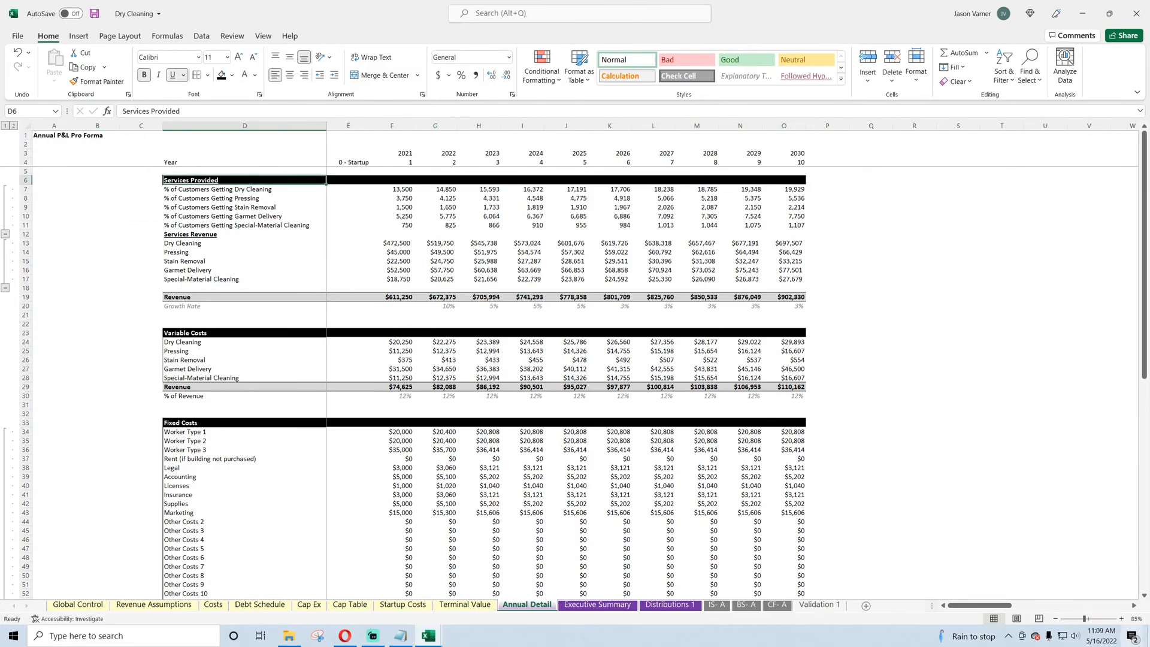
ctrl+scroll(824, 524, up, 1)
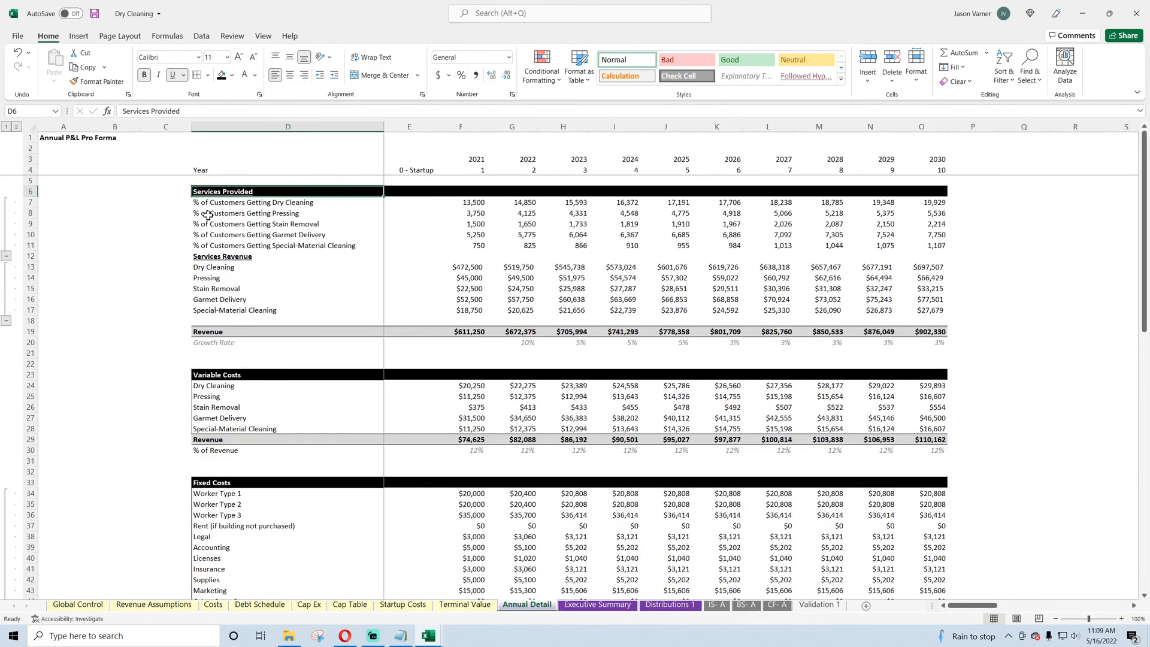
Step: Delete the blank column C from the Annual Detail sheet
click(227, 290)
right_click(166, 126)
scroll(105, 347, down, 2)
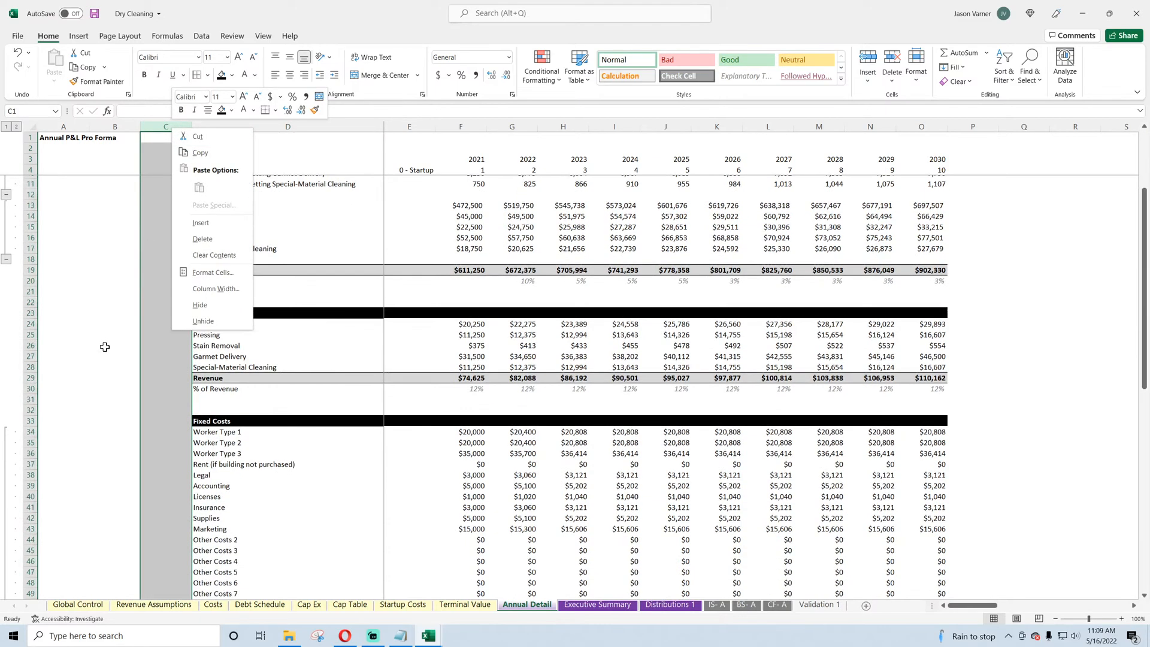
scroll(96, 371, down, 20)
scroll(96, 372, up, 20)
right_click(161, 126)
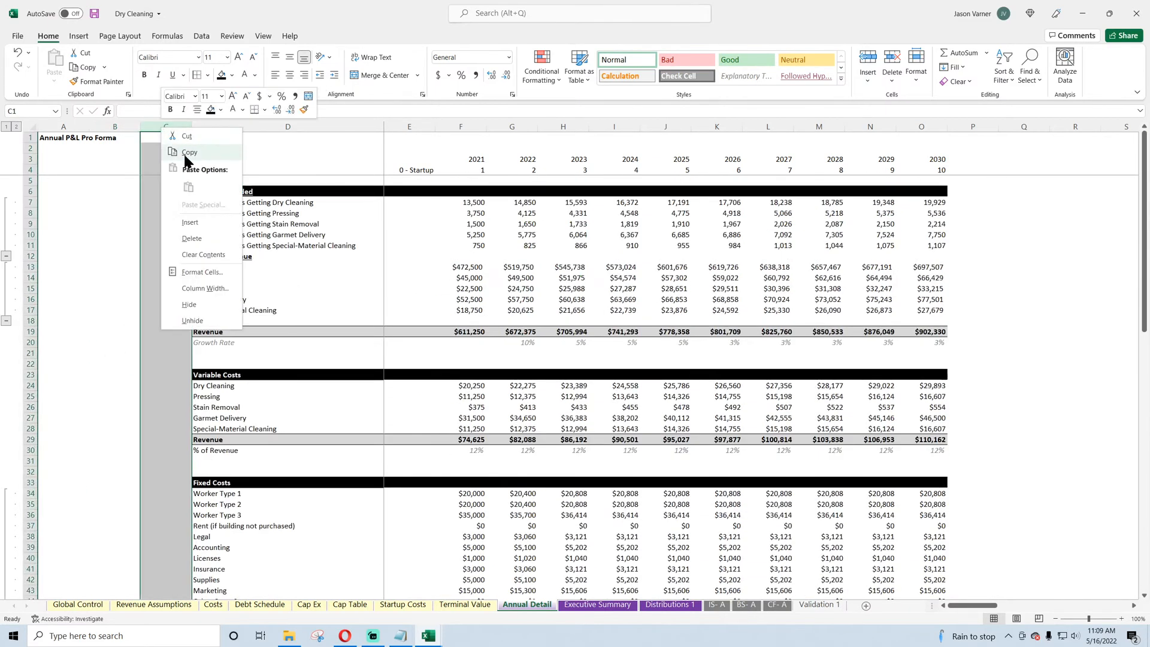
click(192, 238)
click(57, 269)
Step: Review the formulas behind the services, revenue, variable costs, total costs and EBITDA rows on the Annual Detail sheet
click(413, 203)
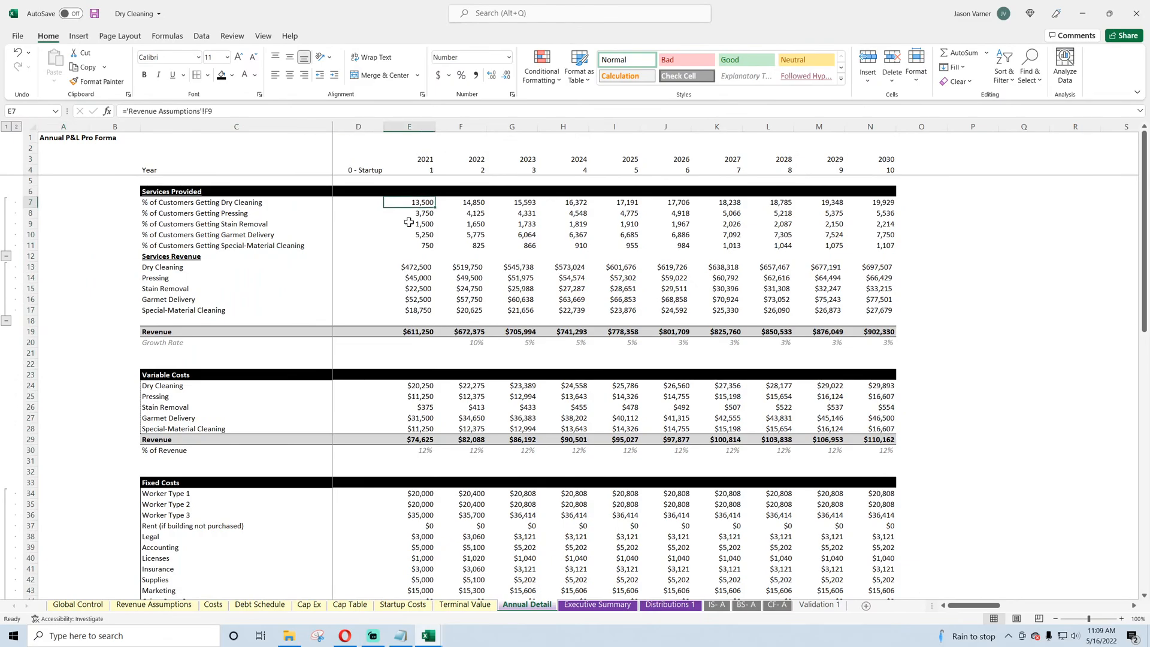
drag(413, 268, 851, 312)
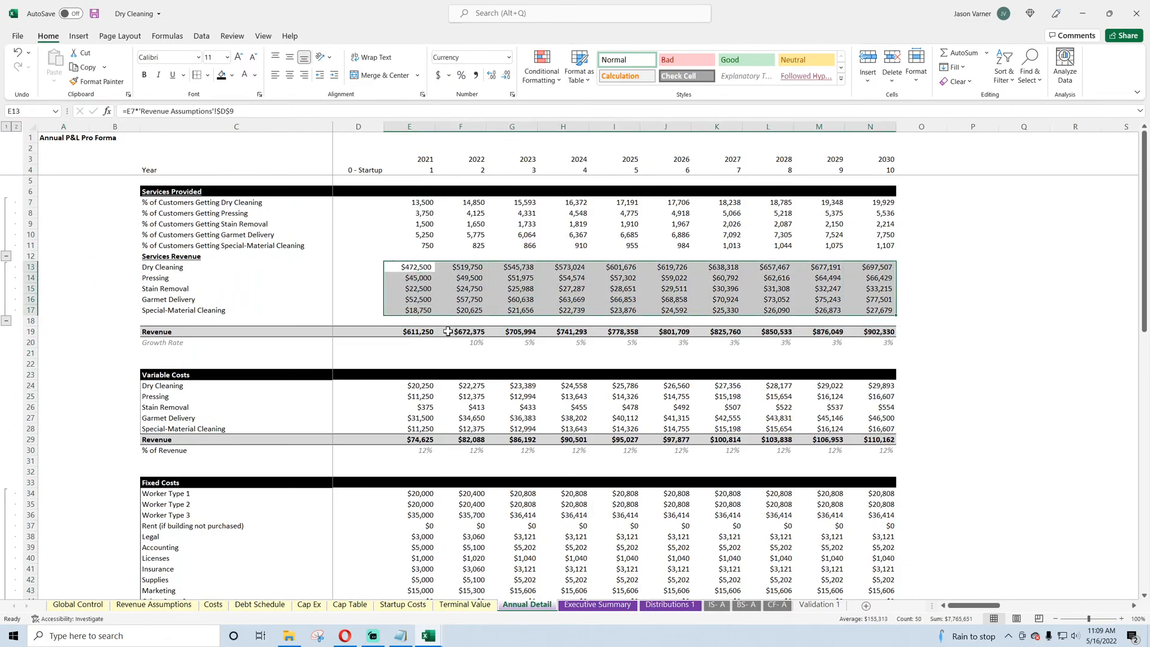
drag(419, 331, 880, 332)
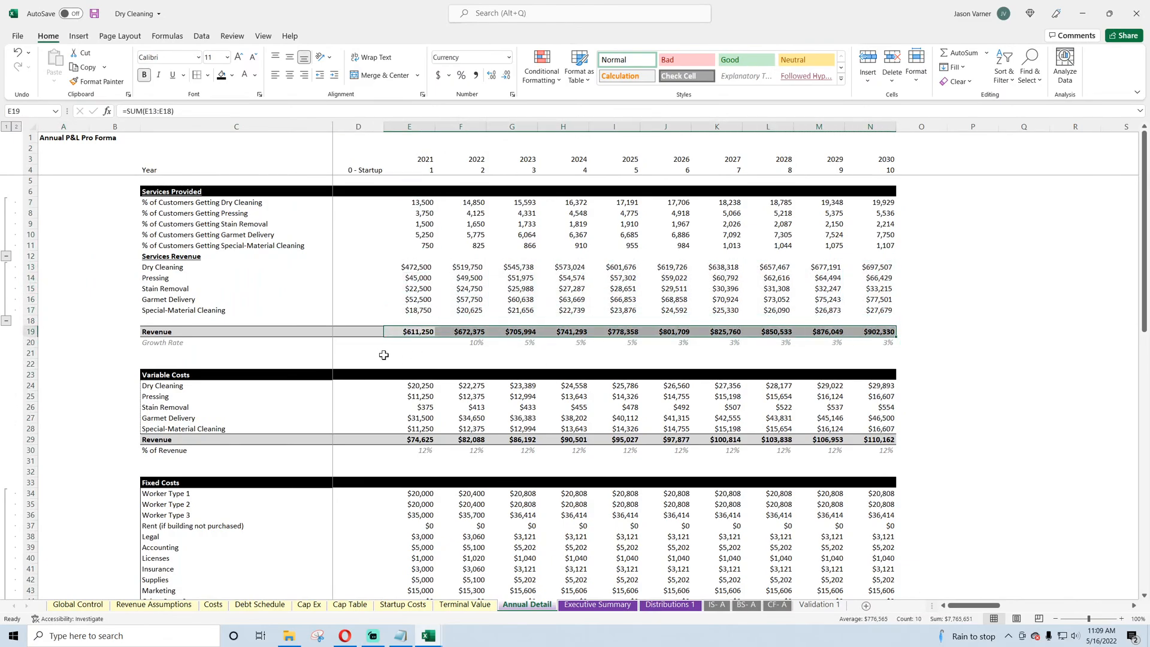
scroll(384, 356, down, 4)
click(413, 267)
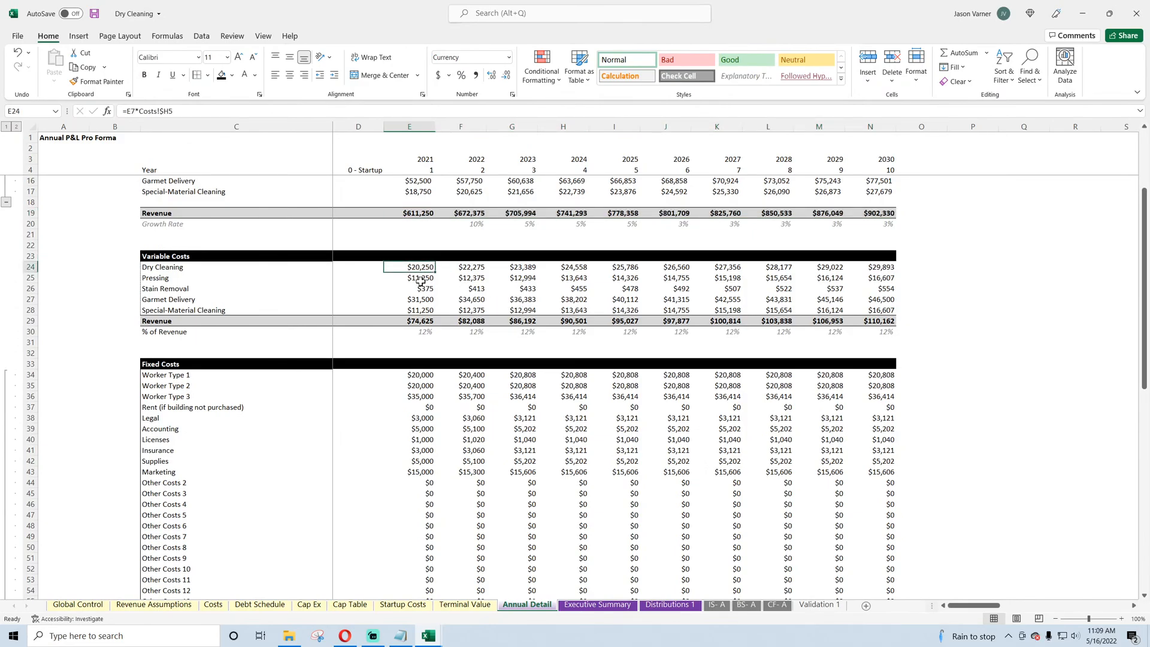
click(420, 280)
click(420, 288)
click(463, 296)
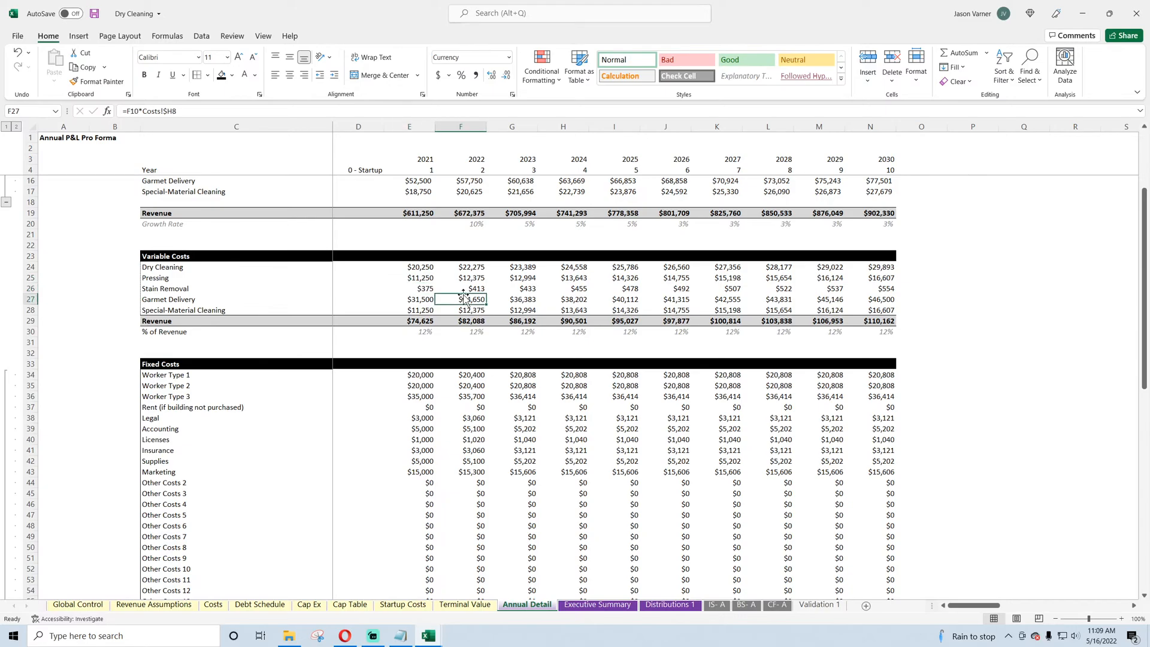
scroll(433, 290, up, 4)
click(426, 235)
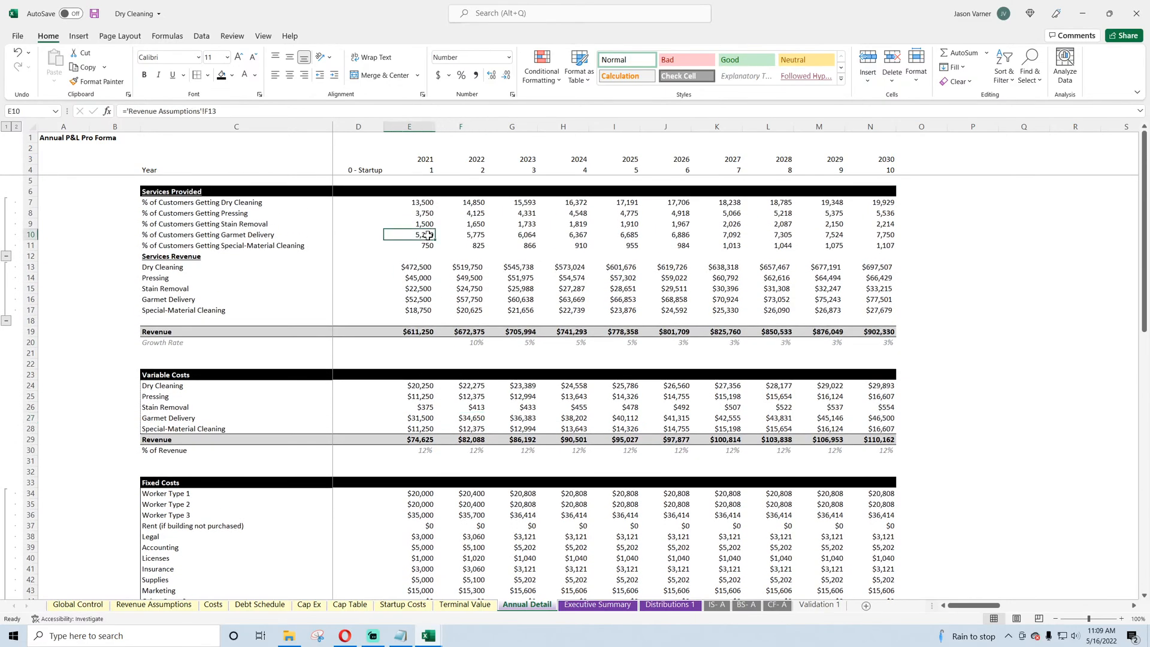
click(427, 440)
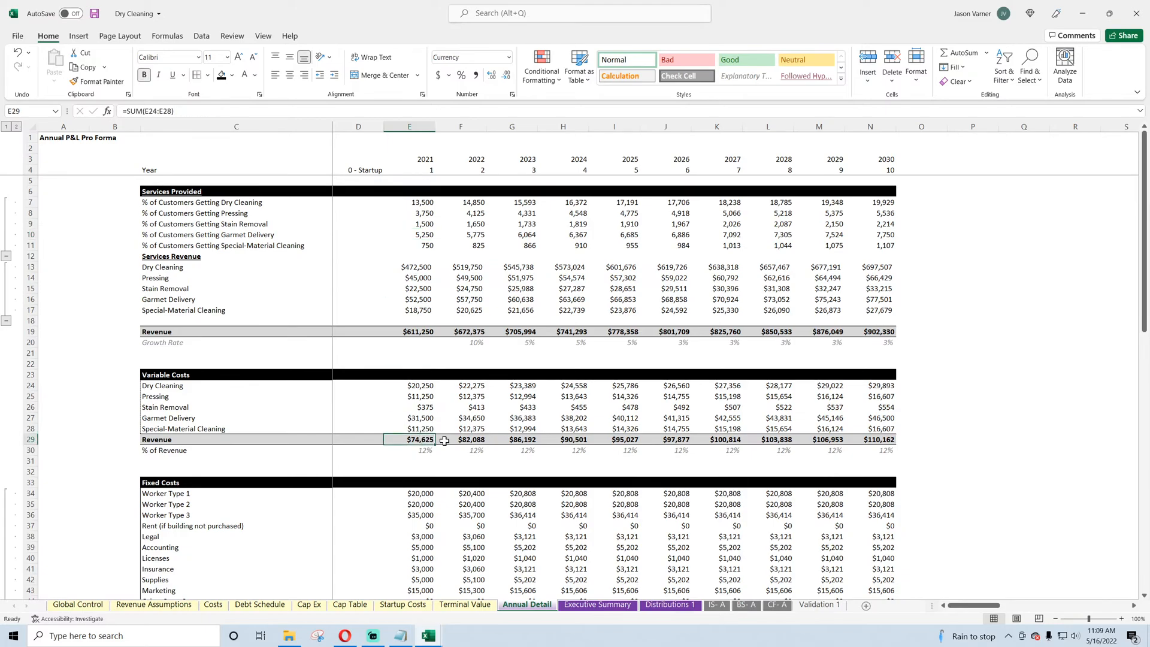
scroll(421, 494, down, 11)
click(423, 505)
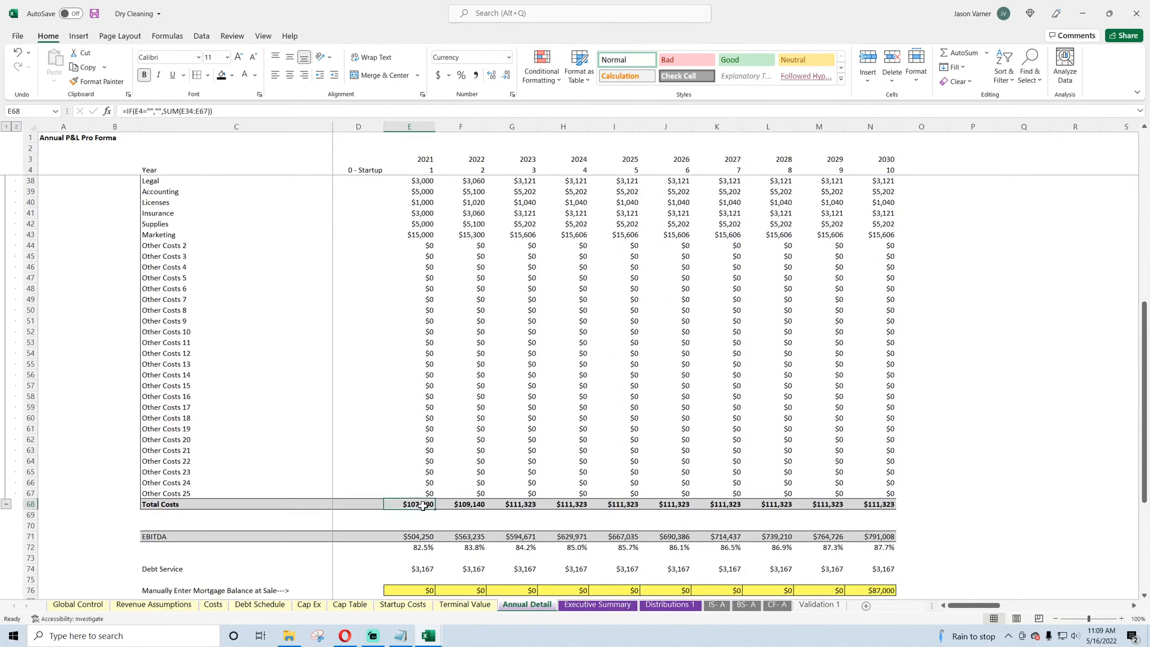
click(413, 537)
Step: Delete one blank row above Variable Costs and insert four blank rows at row 31 above Fixed Costs
scroll(278, 350, up, 11)
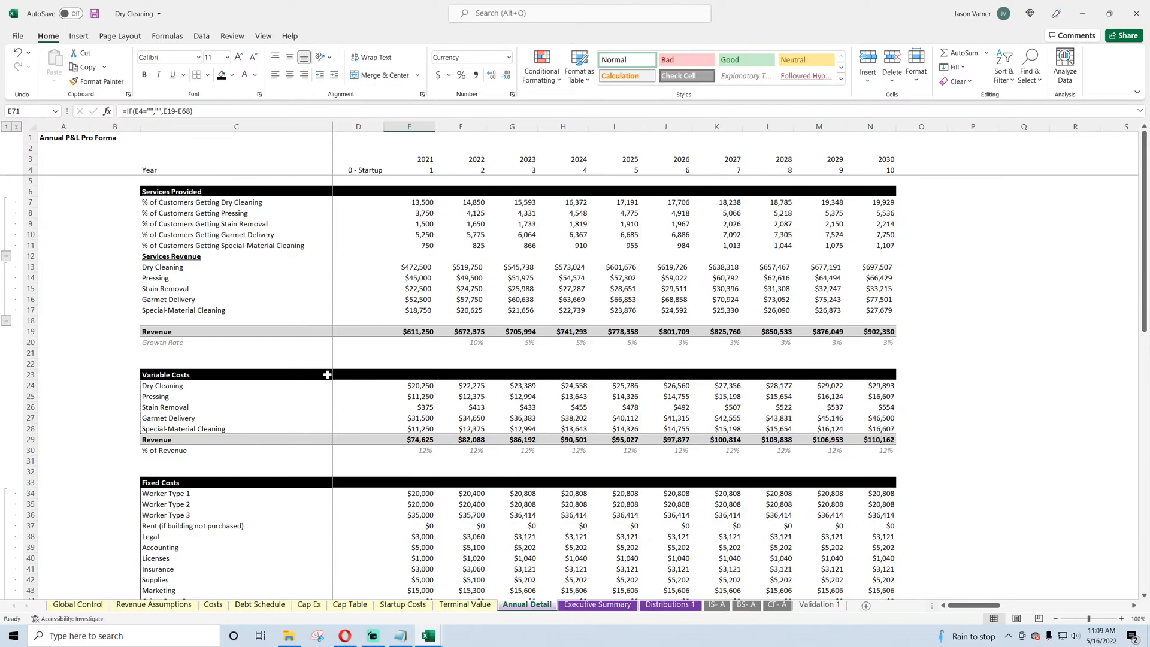
right_click(26, 363)
click(75, 473)
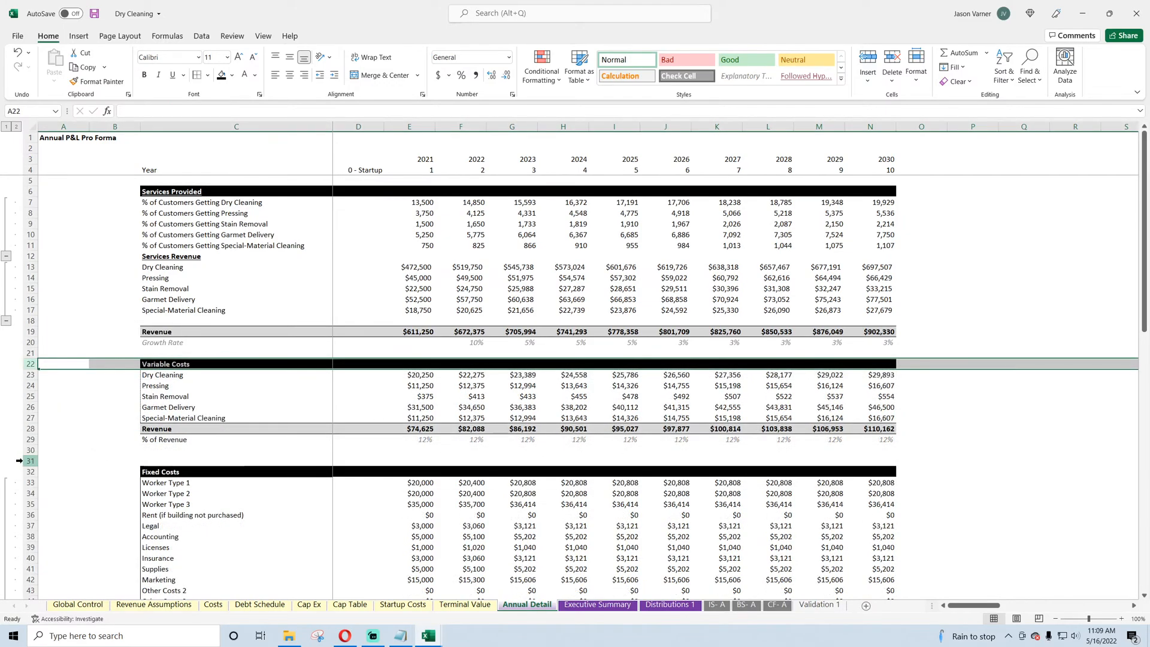
drag(19, 460, 19, 493)
right_click(21, 488)
click(48, 355)
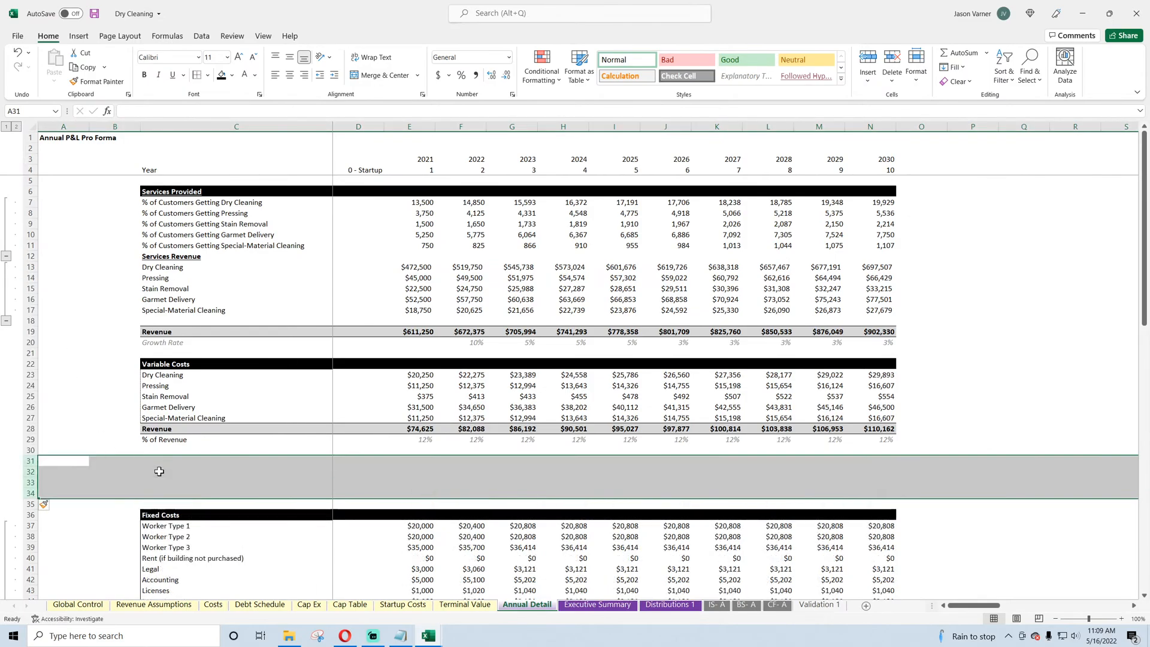
Step: Enter the labels Contribution Margin in C31 and % in C32
click(160, 462)
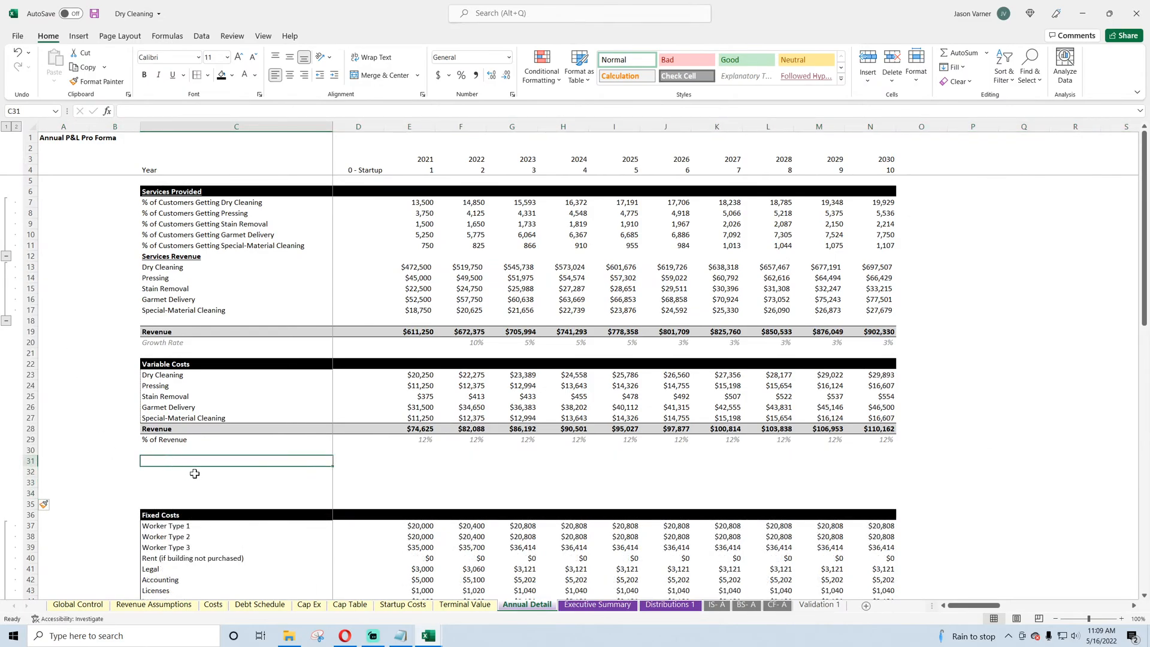
text(Contribution Mar)
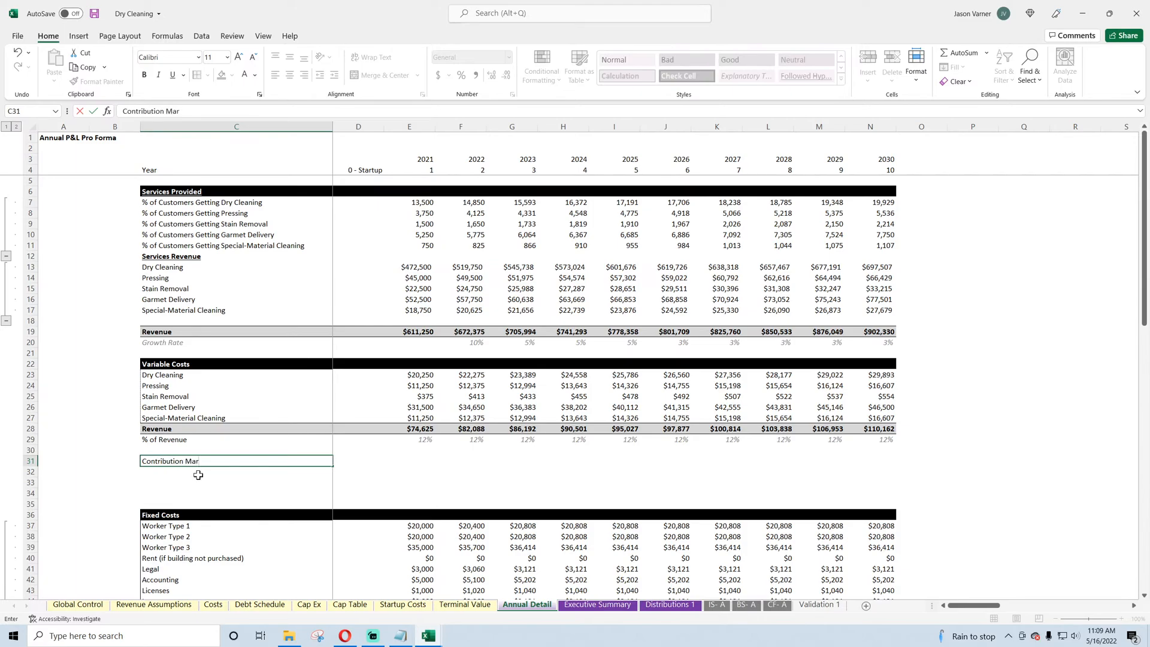
text(gin)
key(Return)
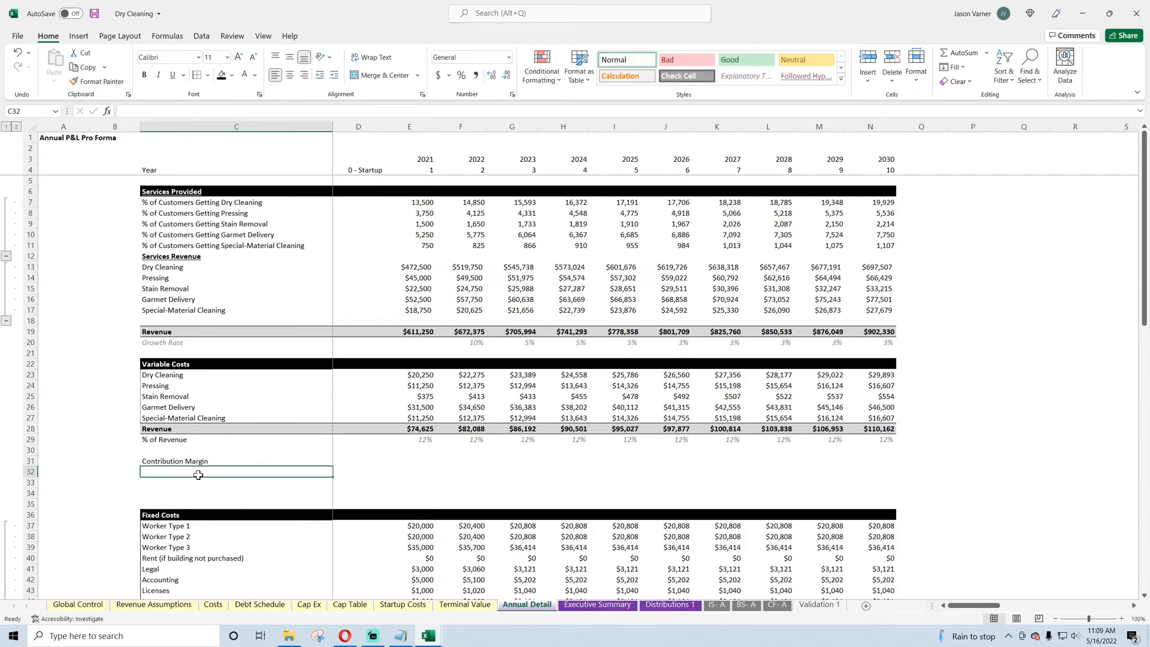
text(%)
key(Return)
Step: Enter =E19-E28 in E31 for the 2021 contribution margin and fill it across to N31
click(223, 458)
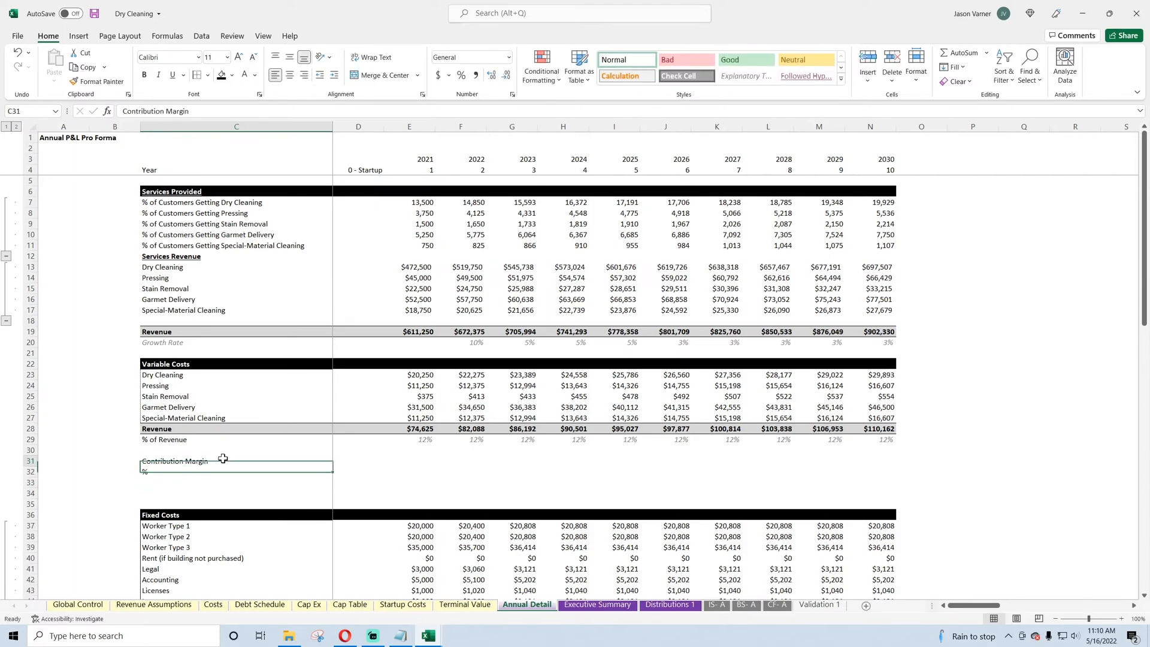
drag(223, 459, 379, 461)
click(426, 460)
text(=)
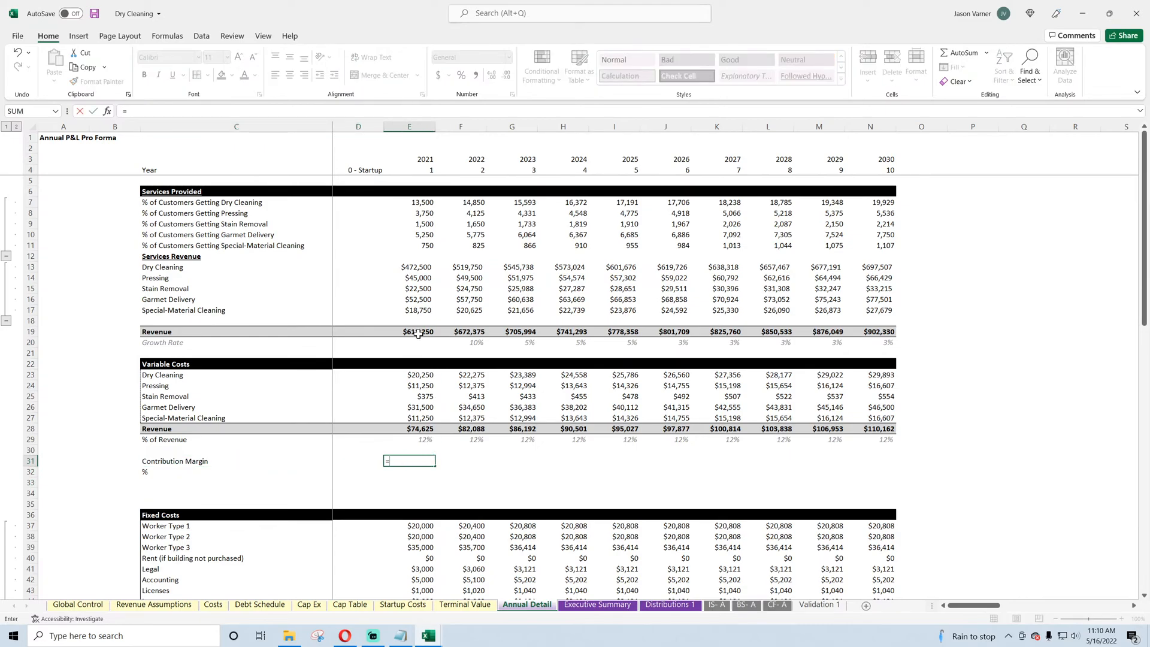
click(419, 333)
text(-)
click(419, 428)
key(Return)
click(423, 460)
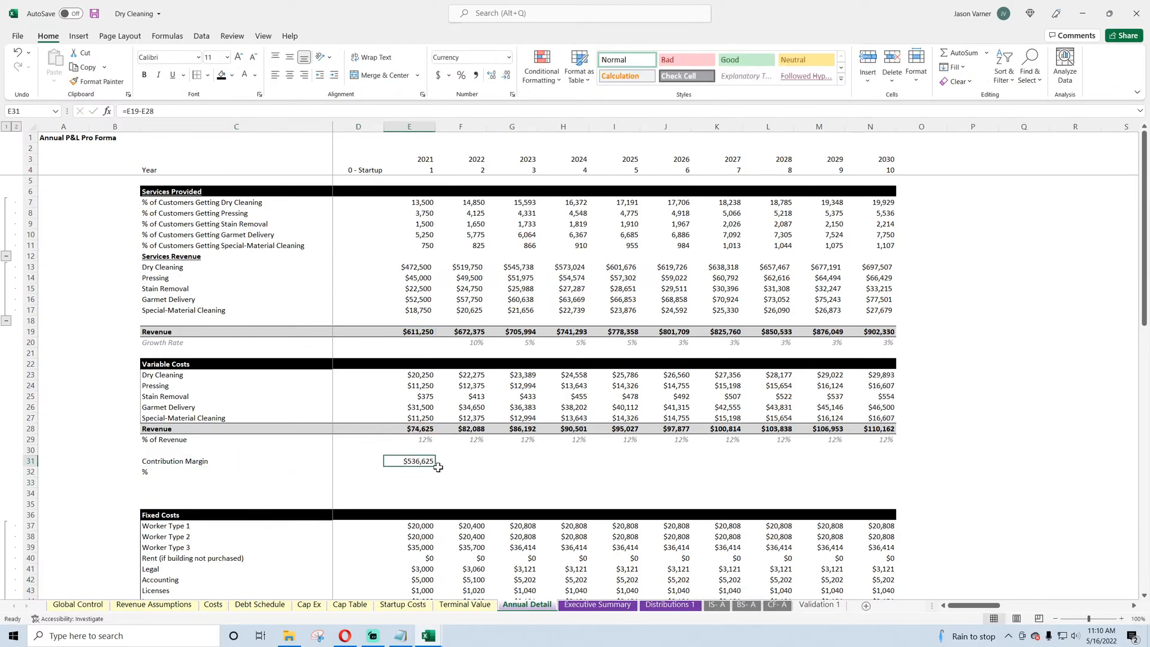
drag(435, 470, 180, 461)
Step: Apply a top and thick bottom border and bold text to the Contribution Margin row, C31:N31
click(210, 75)
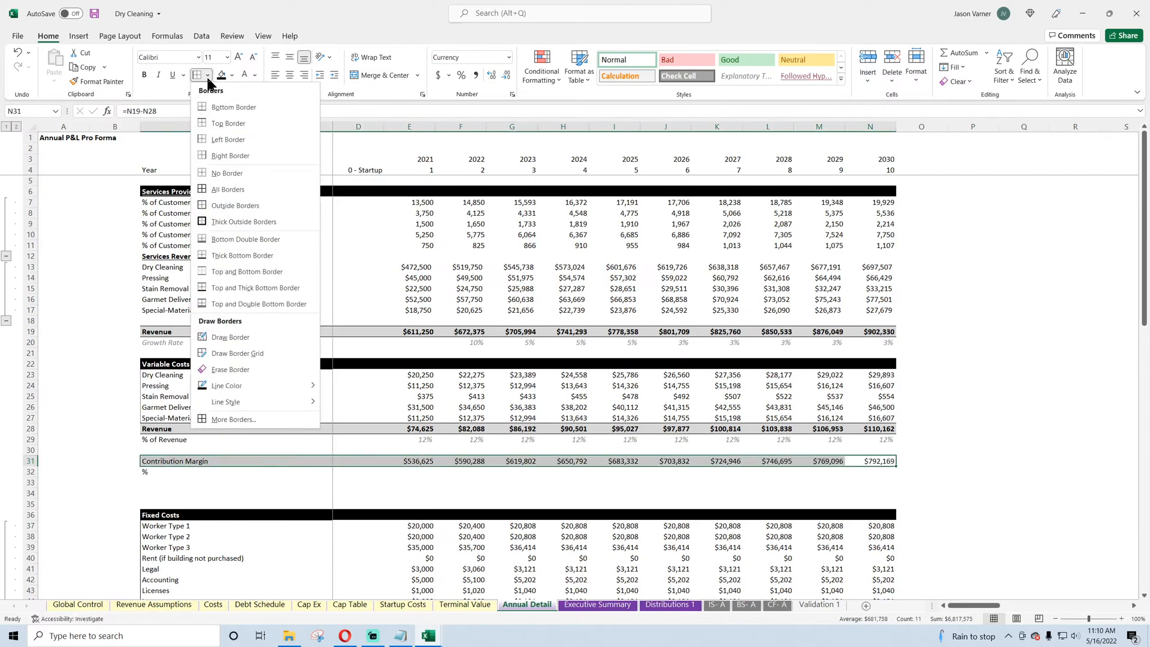
click(237, 286)
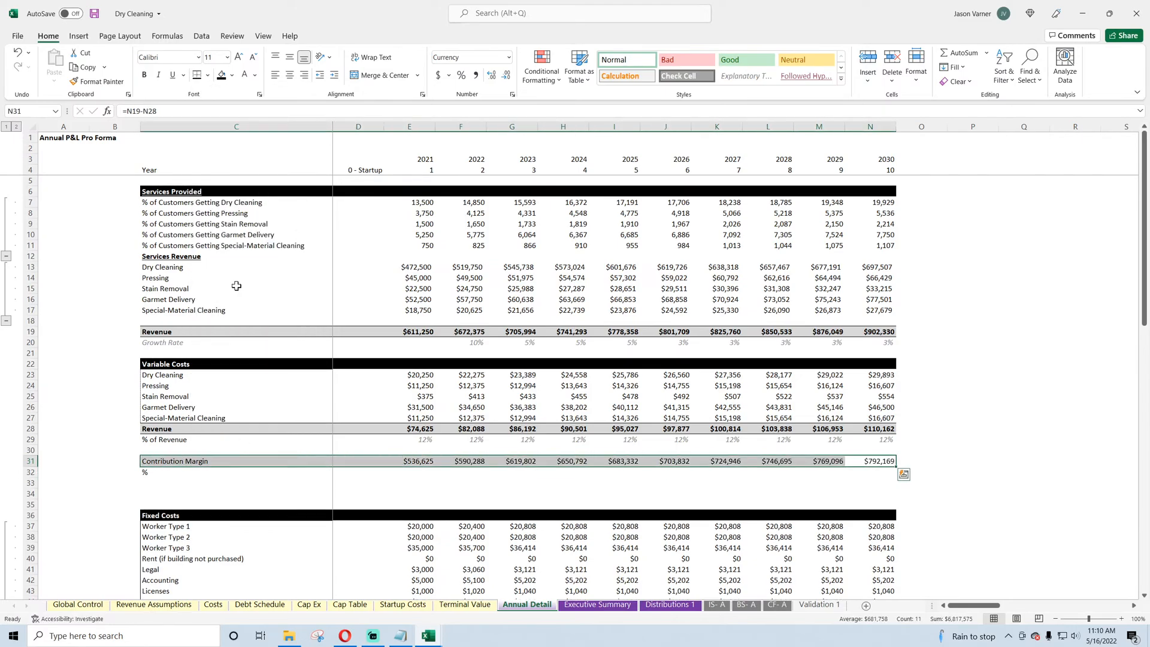
click(145, 75)
Step: Enter =E31/E19 in E32 using the grey italic percentage format of E29, and fill it across to N32
click(170, 342)
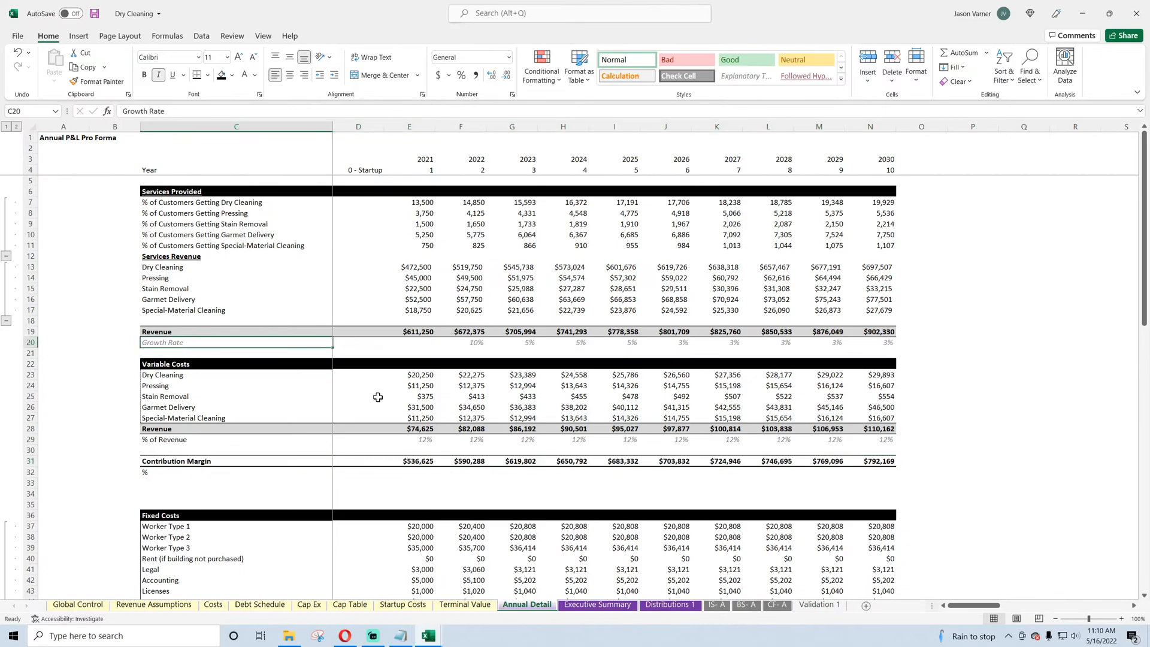
click(424, 439)
key(ctrl+c)
click(424, 472)
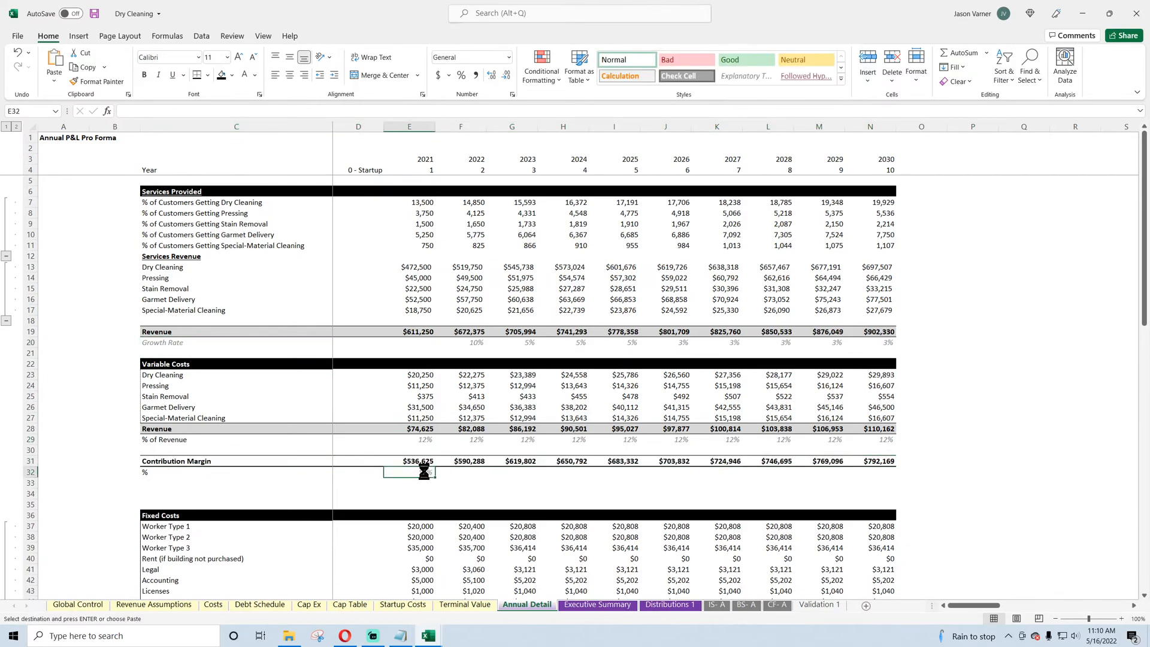
text(=)
click(422, 460)
text(/)
click(430, 365)
click(427, 333)
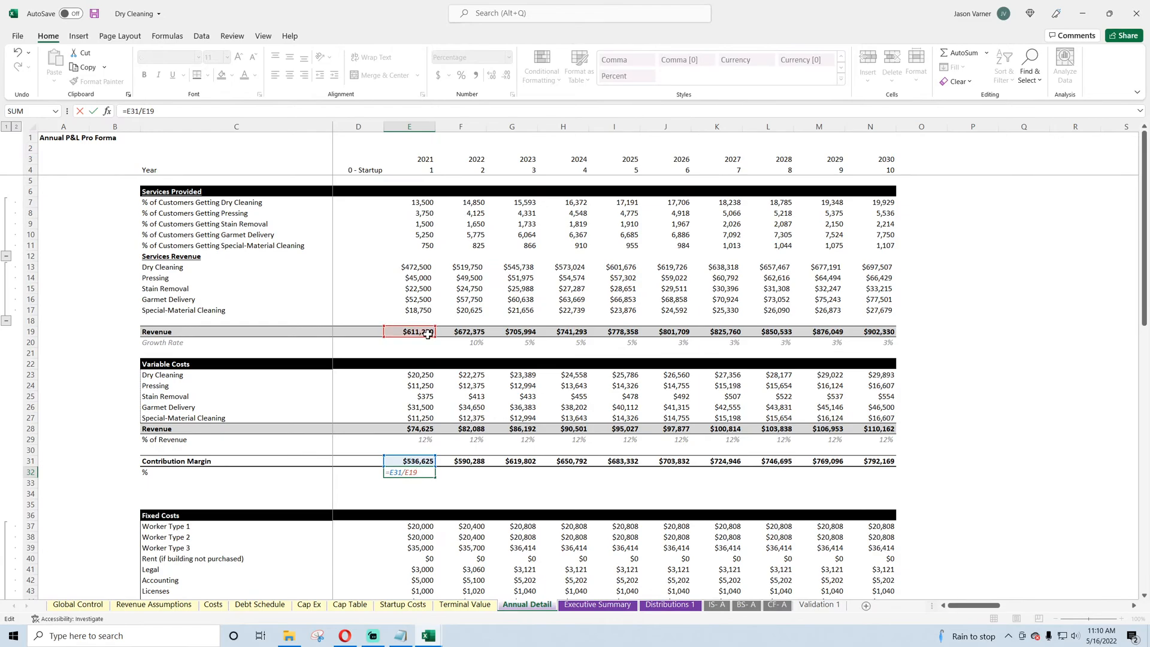
key(Return)
click(422, 474)
drag(436, 477, 256, 459)
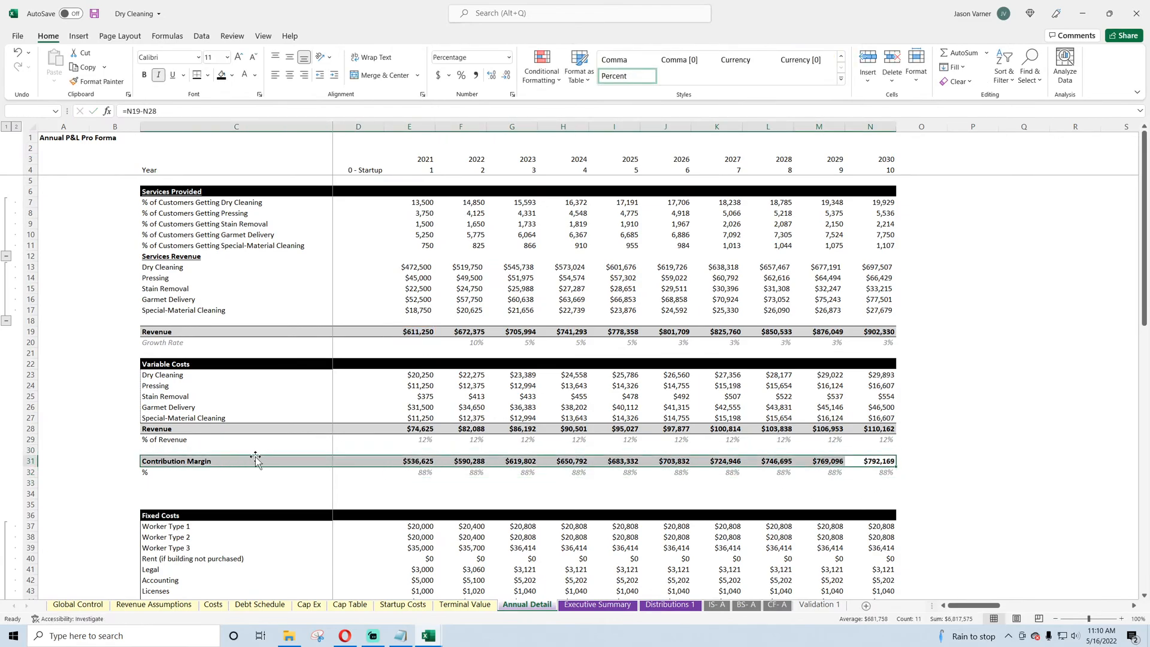
Step: Shade the Contribution Margin row, C31:N31, light grey
click(232, 75)
click(223, 135)
click(71, 449)
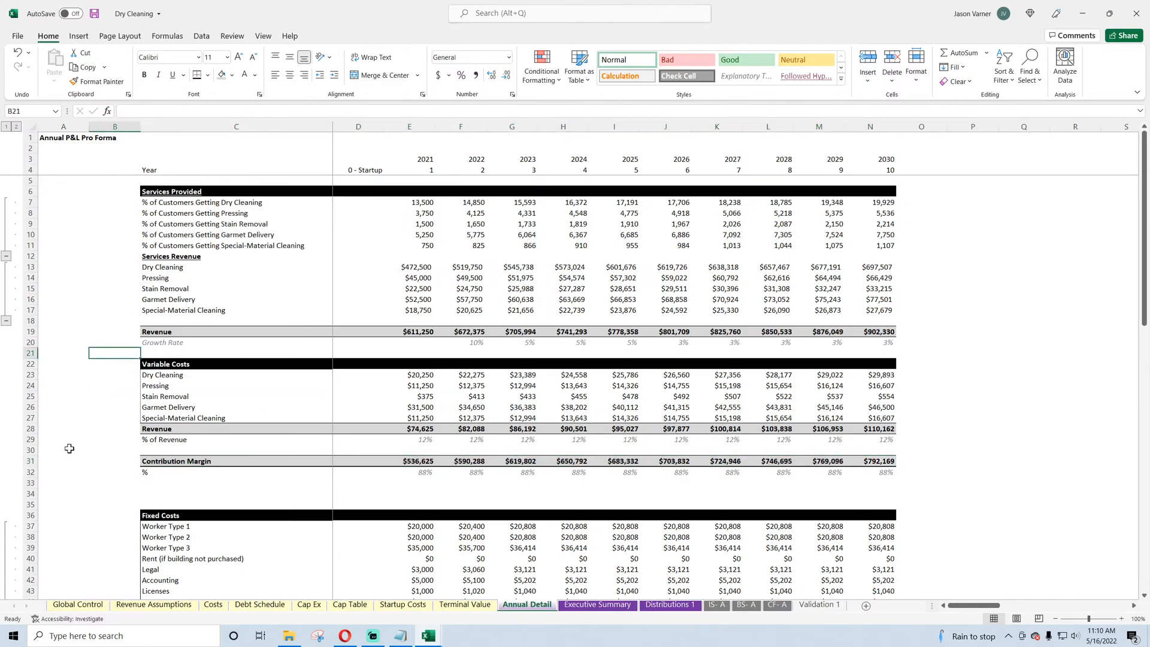
Step: Delete one spare blank row, row 34, between the contribution margin percentage and Fixed Costs
right_click(34, 496)
click(71, 398)
click(72, 399)
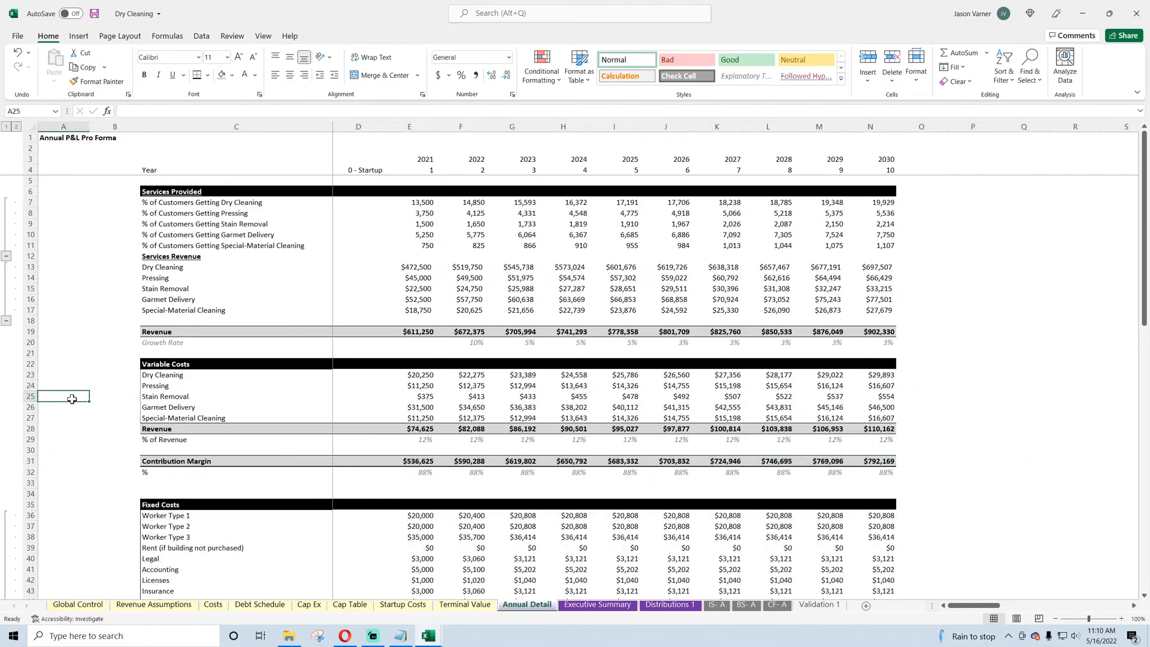
Step: Change the 2021 EBITDA formula in E73 to =E31-E70 and fill it across to N73
scroll(71, 401, down, 11)
text(=IF(E4="","",E19-E70)
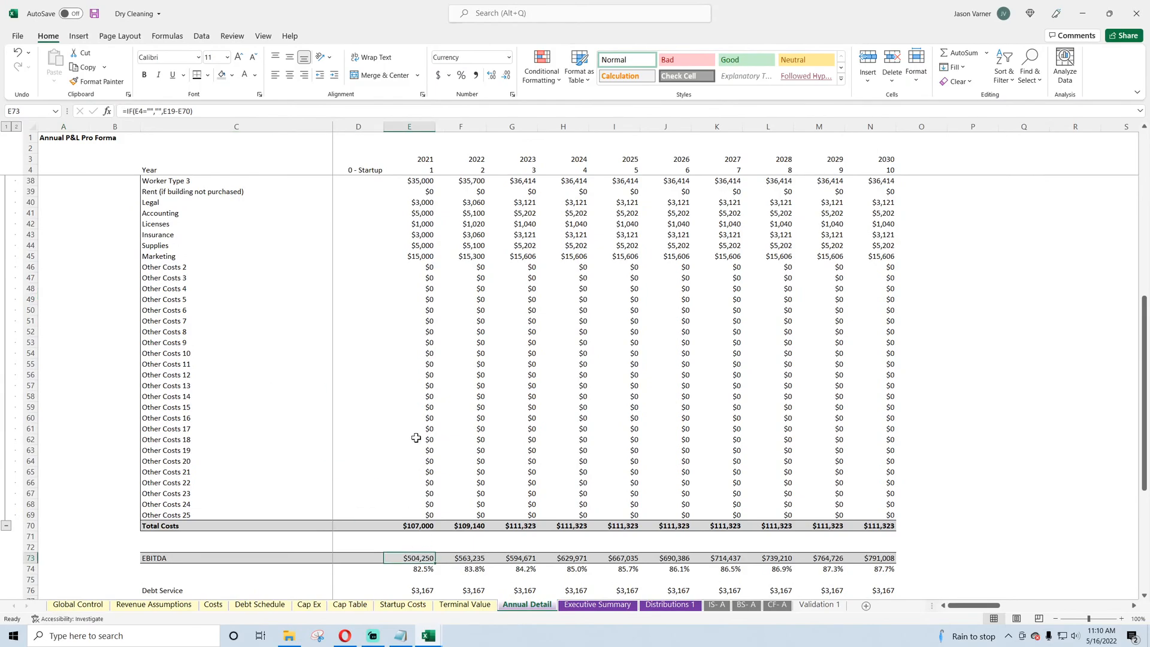
scroll(419, 436, up, 11)
click(425, 460)
text(-)
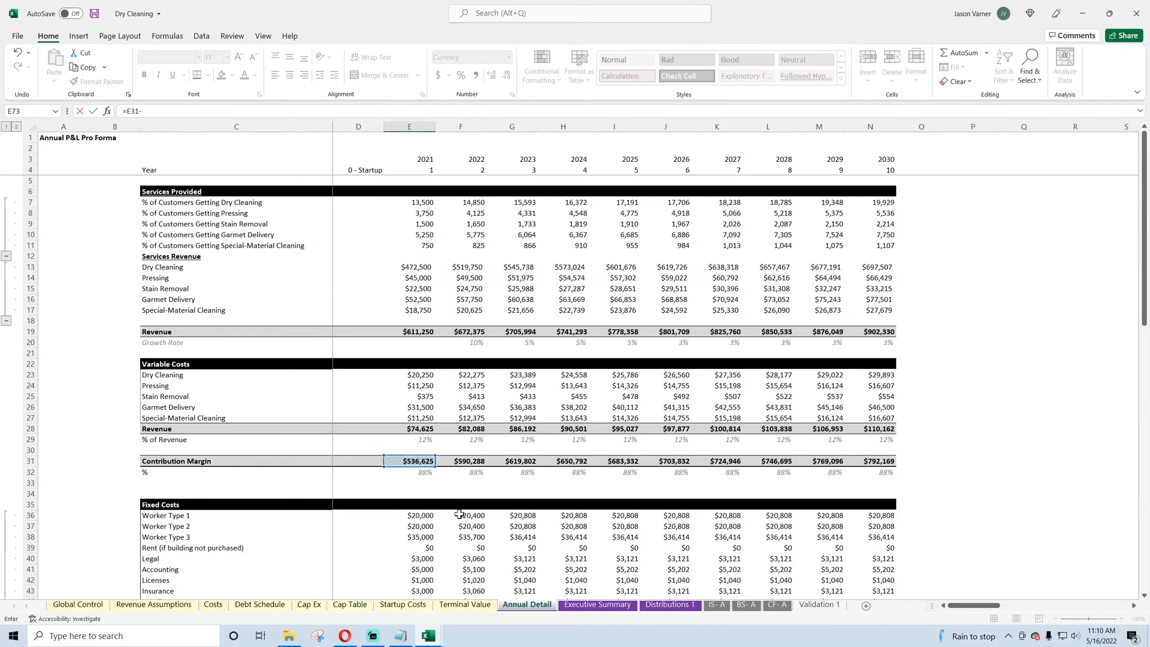
scroll(425, 459, down, 11)
click(419, 526)
key(Return)
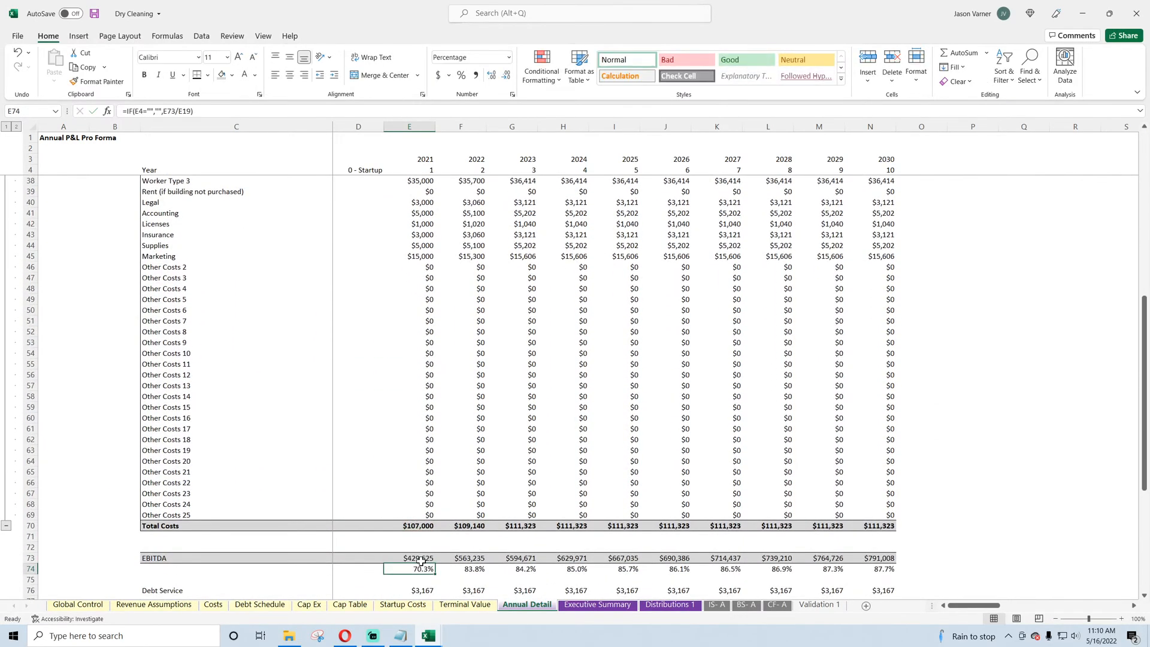
click(419, 557)
drag(435, 563, 872, 560)
Step: Label the percentage row below EBITDA "Profit Margin" in C74
scroll(225, 486, down, 4)
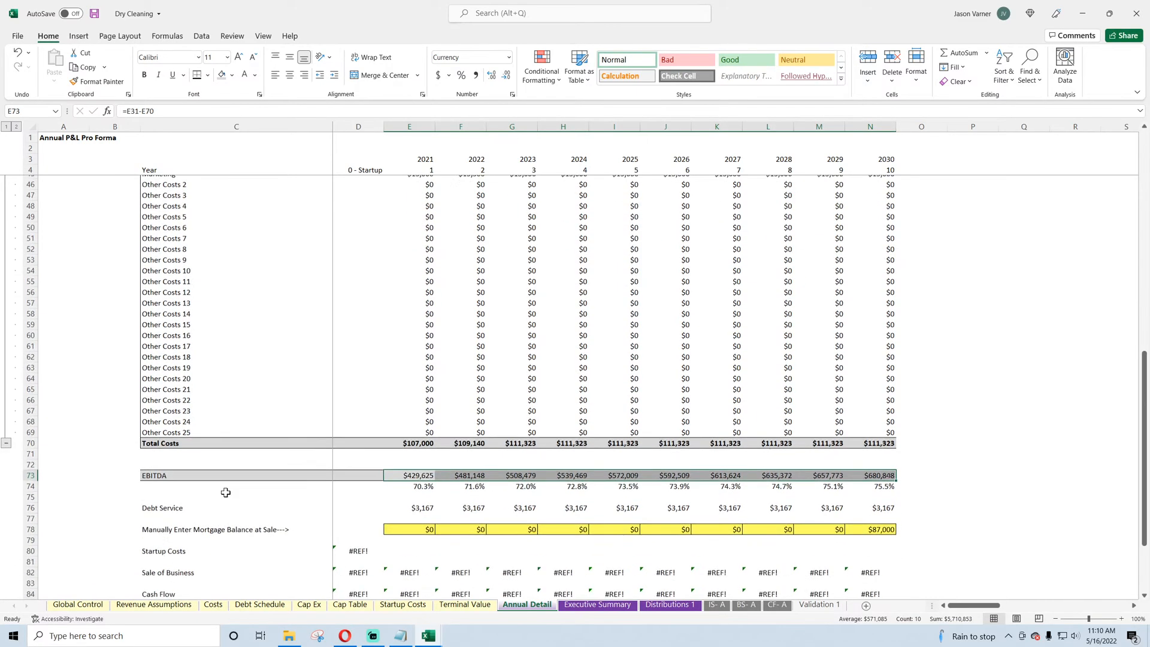
click(155, 450)
text(P)
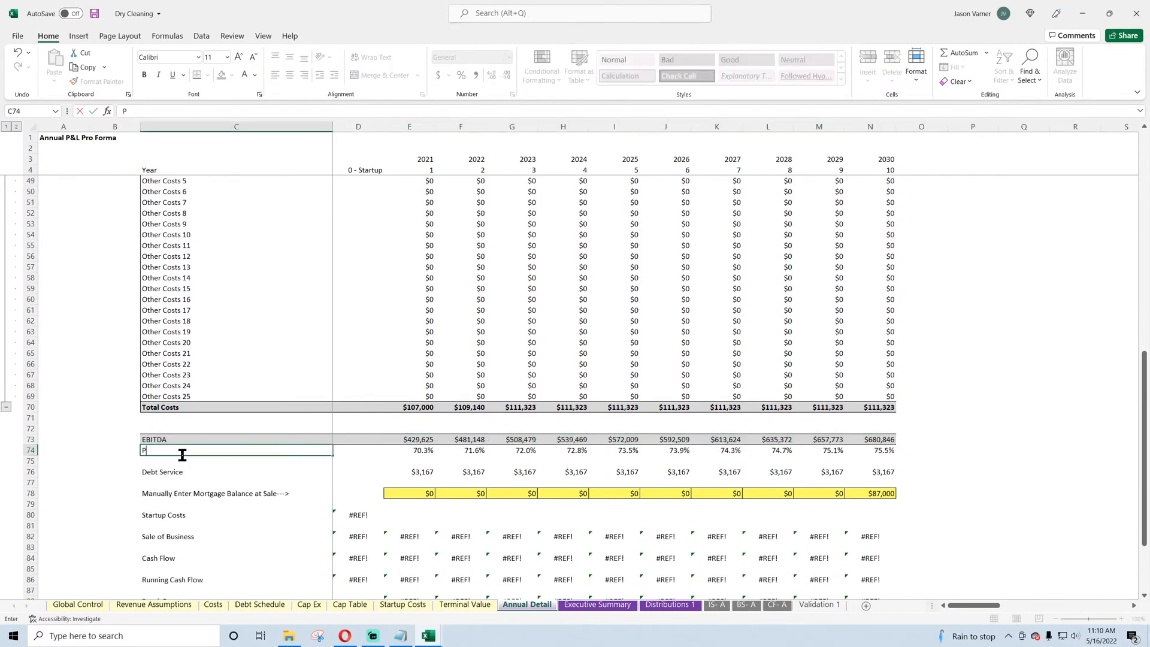
text(rofit Margin)
key(Return)
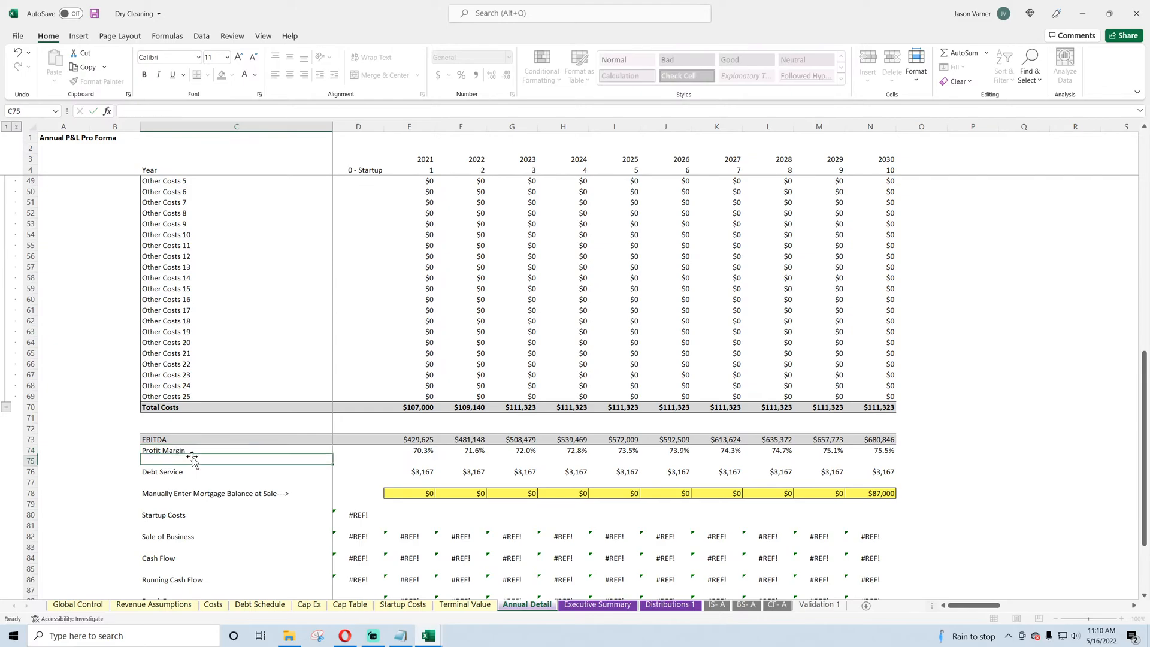
Step: Format the Profit Margin row, C74:N74, in grey italic text
drag(226, 449, 857, 452)
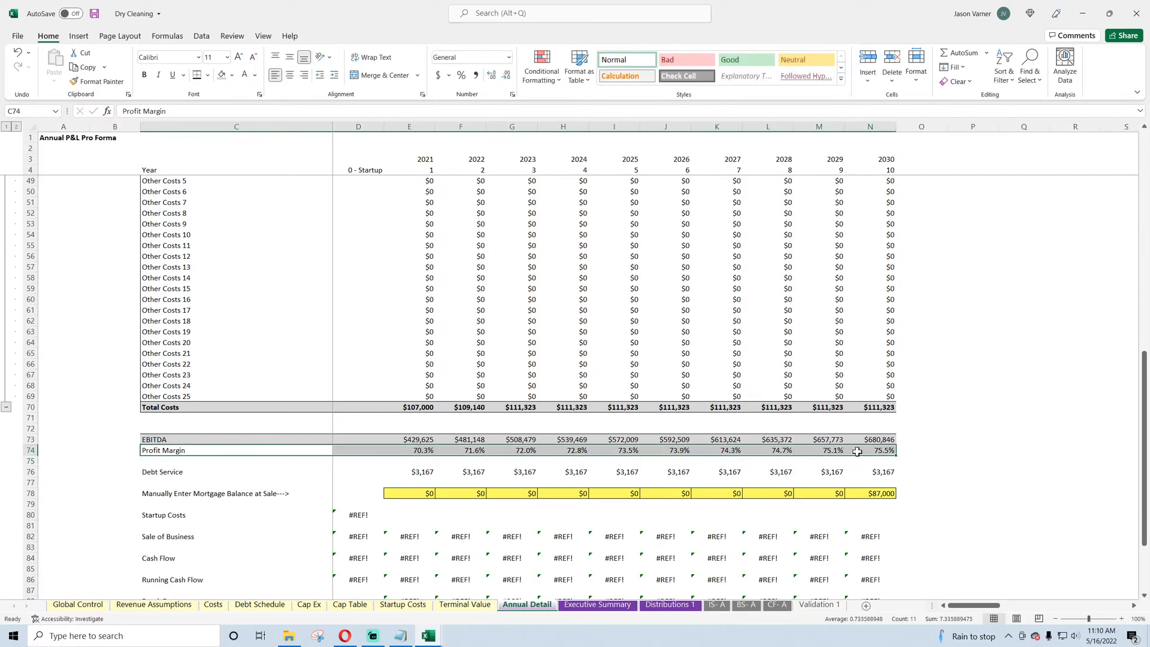
click(255, 75)
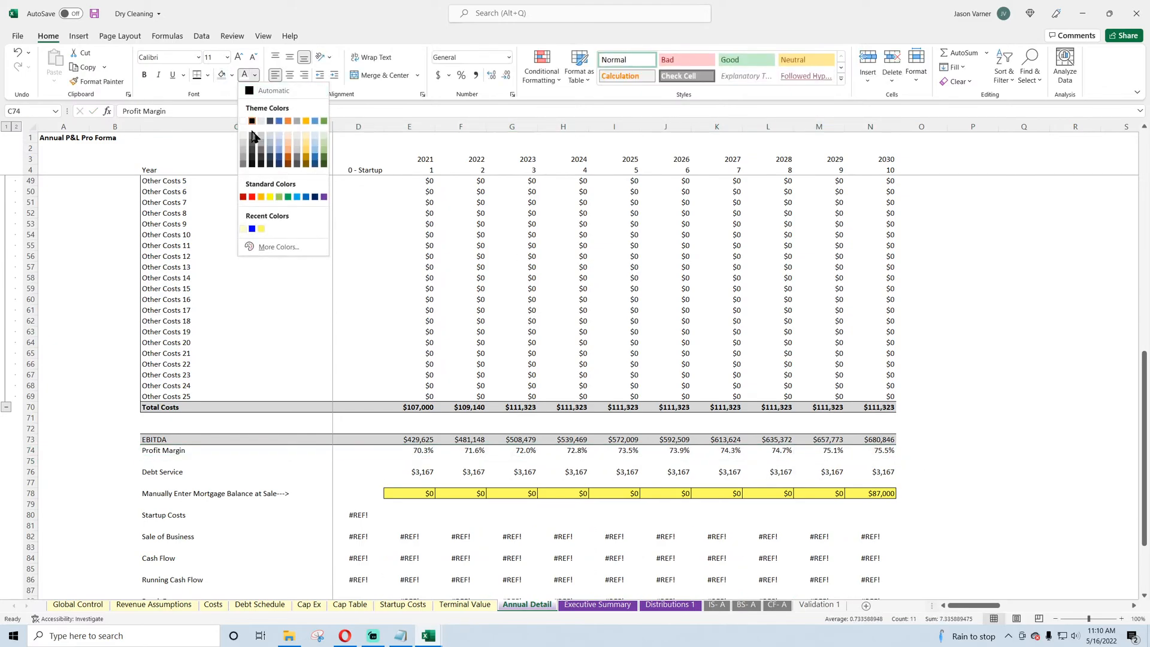
click(253, 138)
click(158, 76)
click(74, 342)
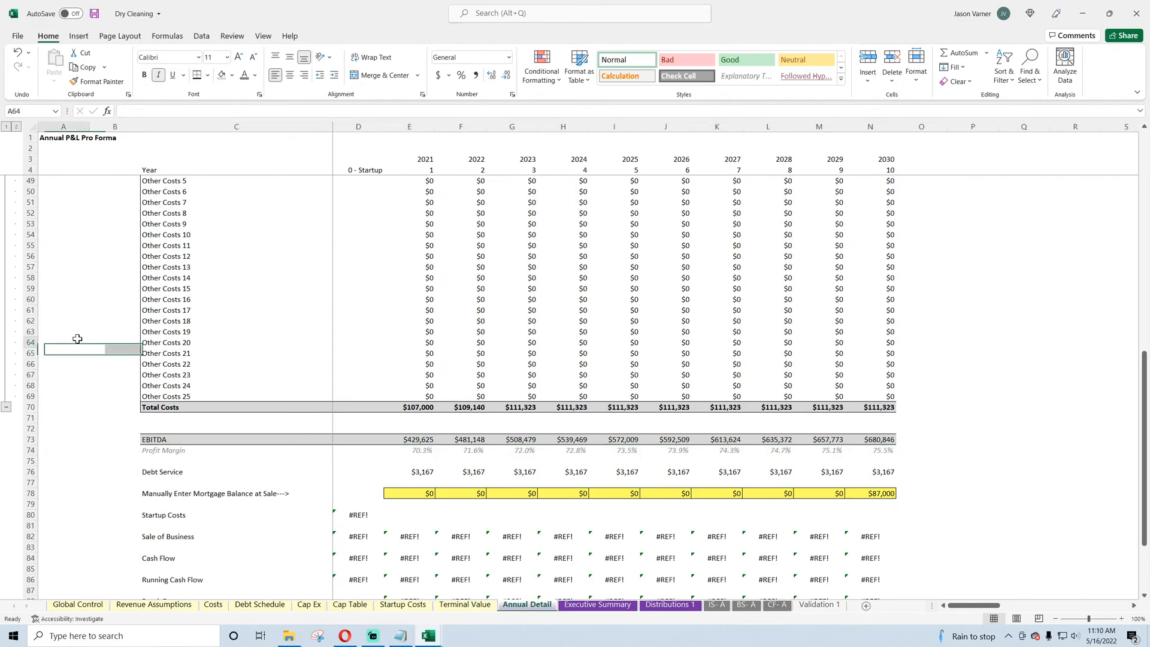
Step: Clear all contents and formatting from row 78, the manually entered mortgage balance at sale
scroll(186, 475, down, 4)
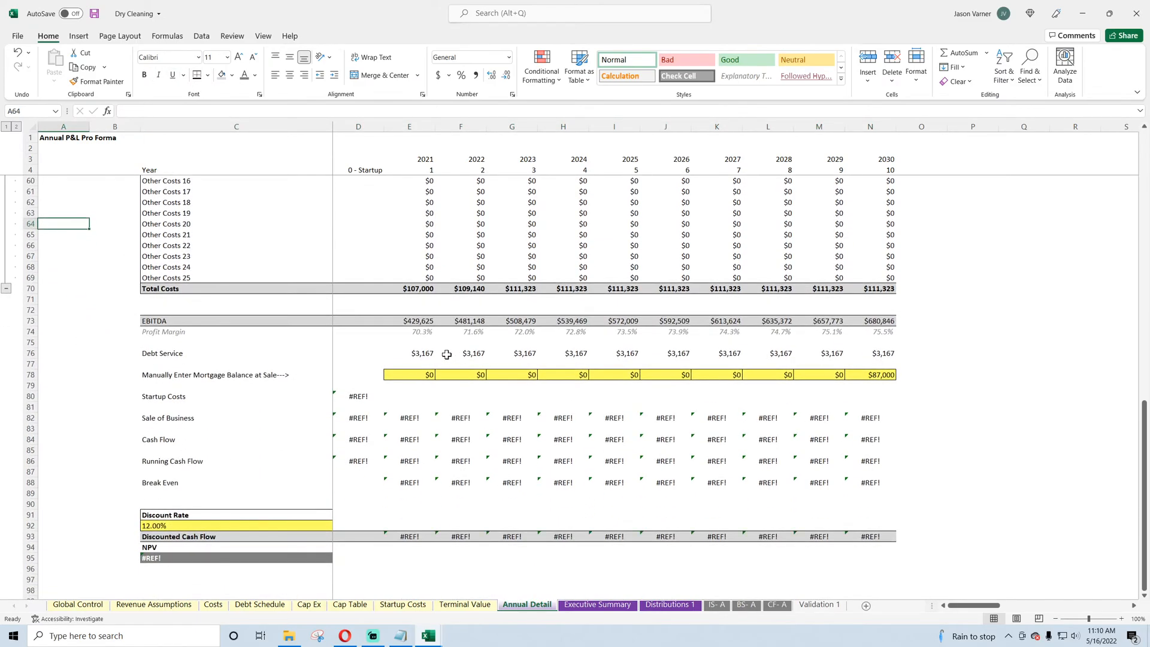
click(194, 352)
click(195, 375)
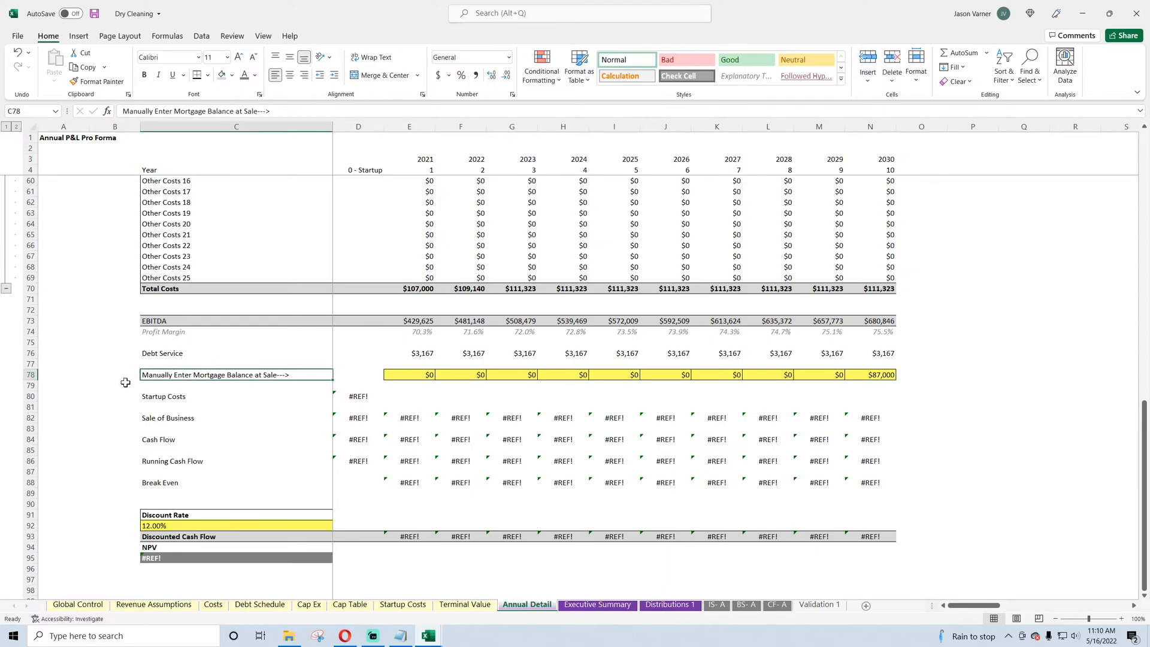
drag(125, 380, 943, 383)
click(968, 81)
click(976, 98)
click(1023, 278)
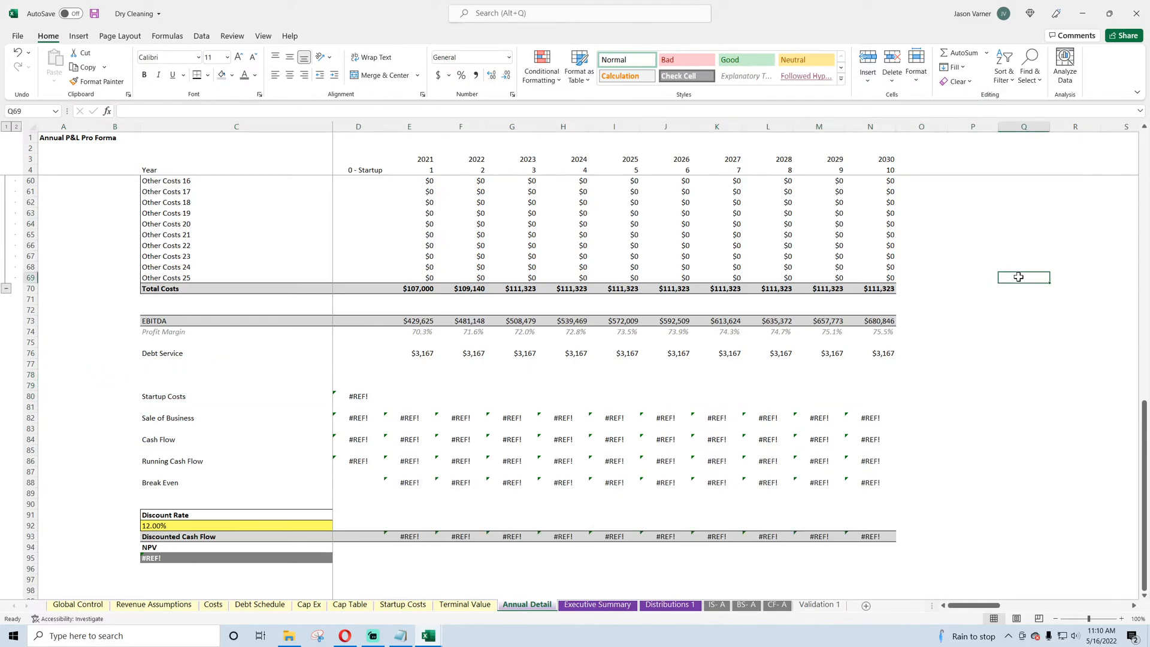
click(123, 398)
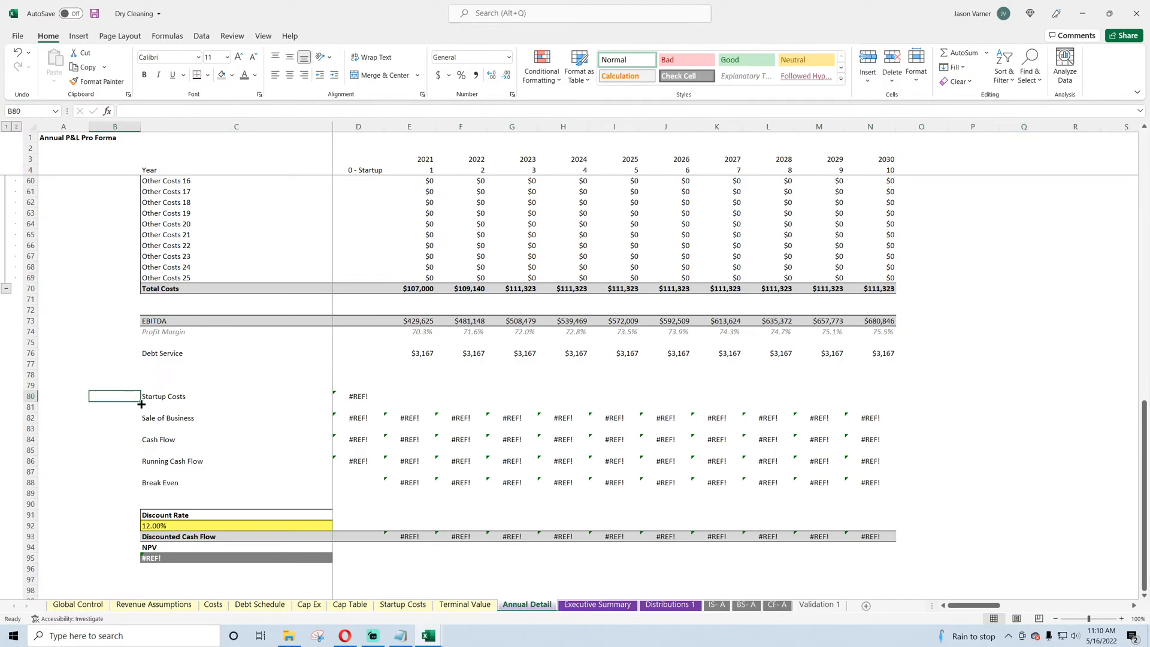
click(158, 442)
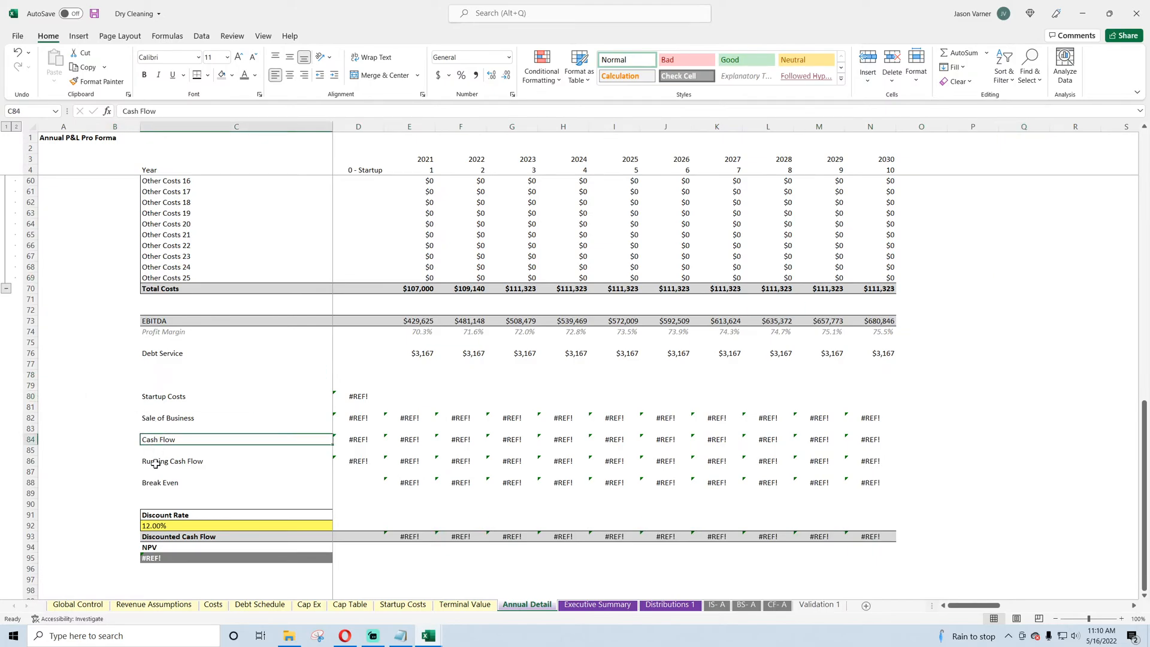
click(158, 461)
Step: Narrow columns B and C on the Annual Detail sheet
scroll(133, 456, up, 7)
scroll(133, 457, up, 11)
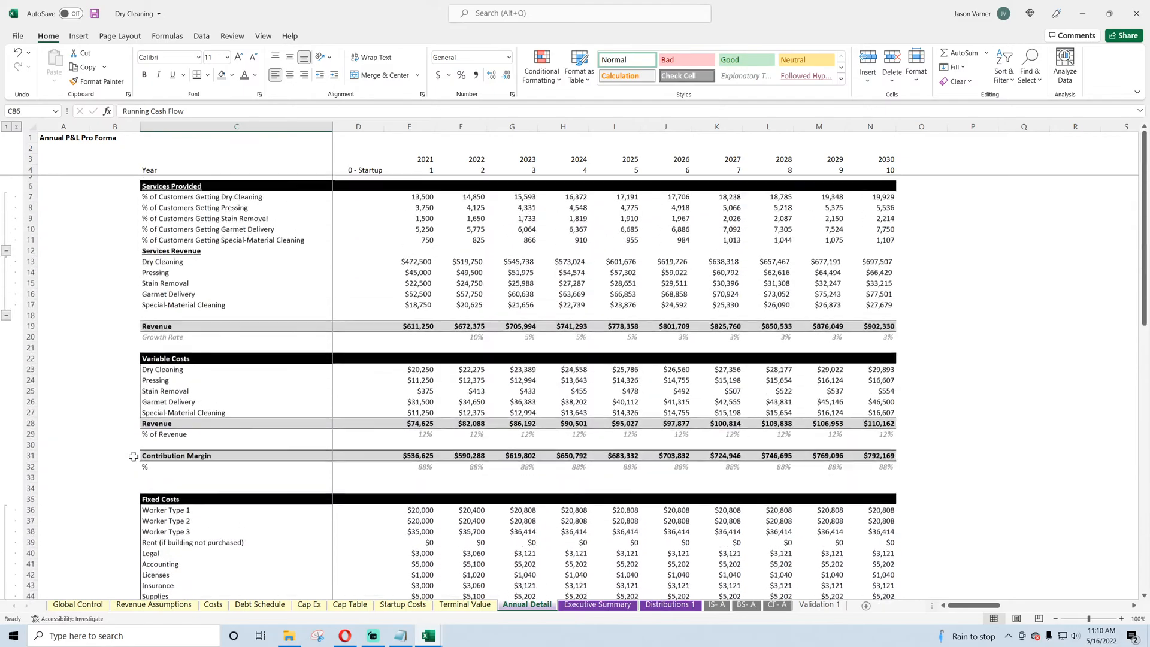
drag(332, 121, 313, 122)
click(60, 235)
drag(103, 129, 103, 129)
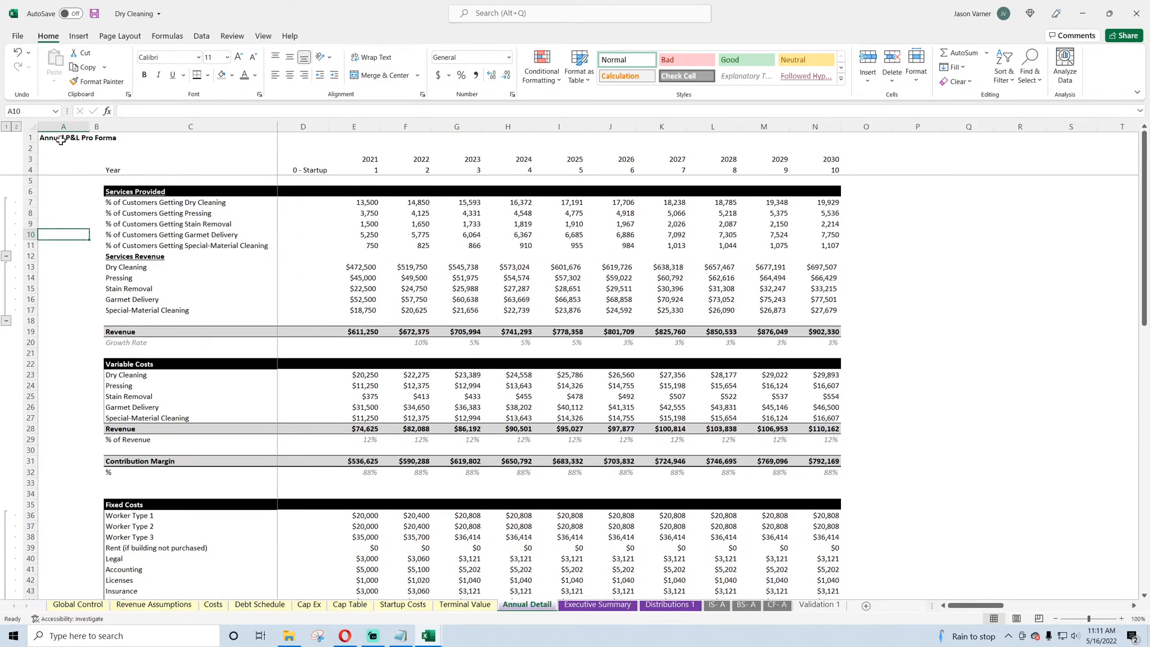
Step: Extend the sheet title in A1 to "Annual P&L Pro Forma Detail" and save the workbook
click(60, 139)
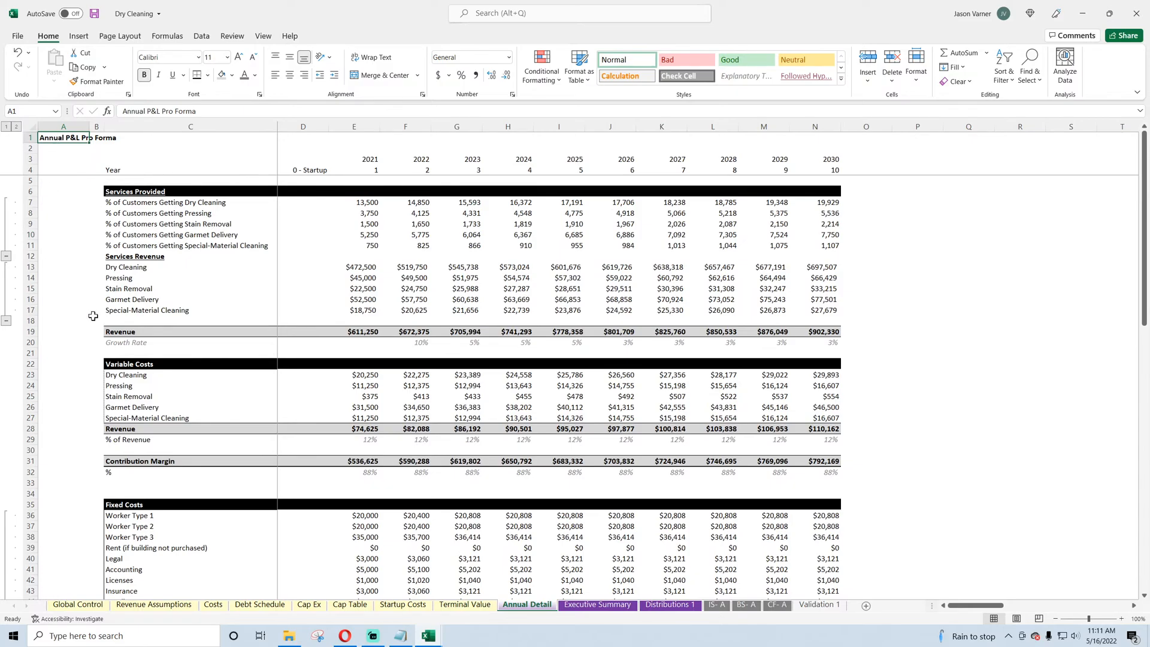
key(F2)
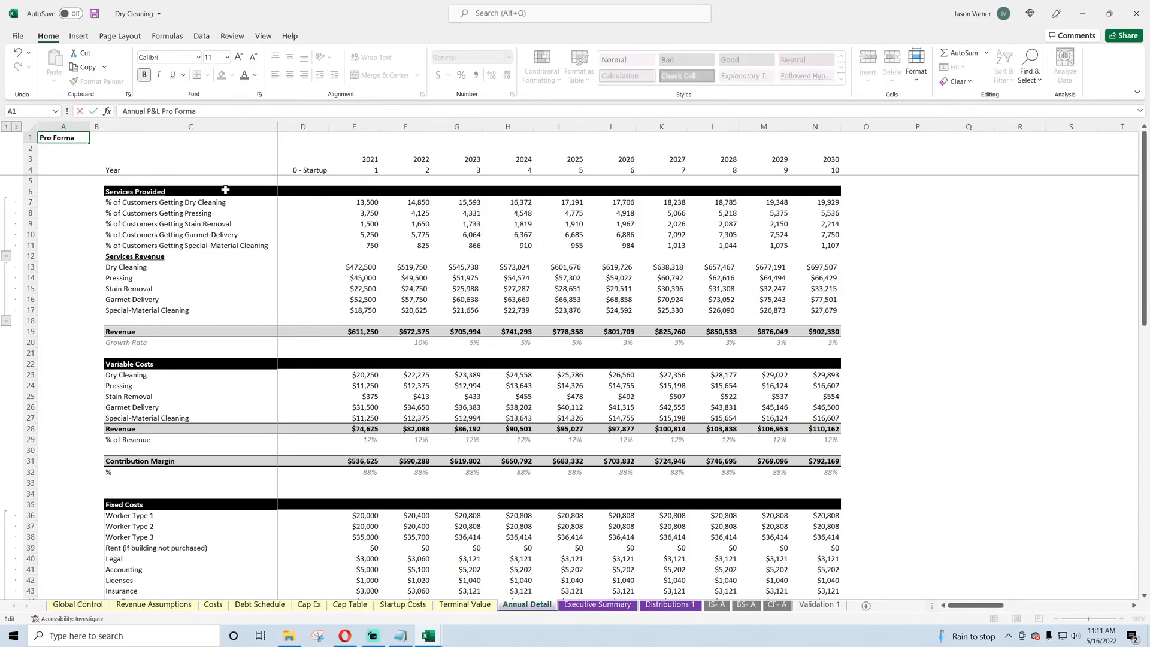
text(Detail)
key(Return)
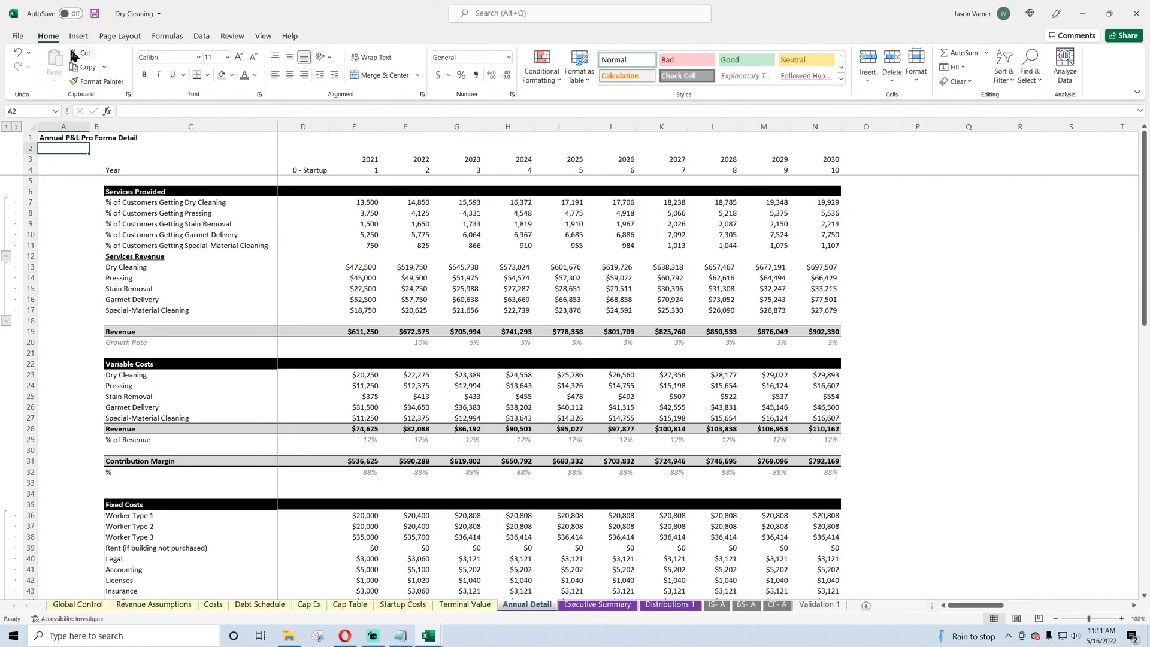
click(94, 13)
Step: Rename the variable costs subtotal label in C28 to "Total Variable Costs"
click(362, 332)
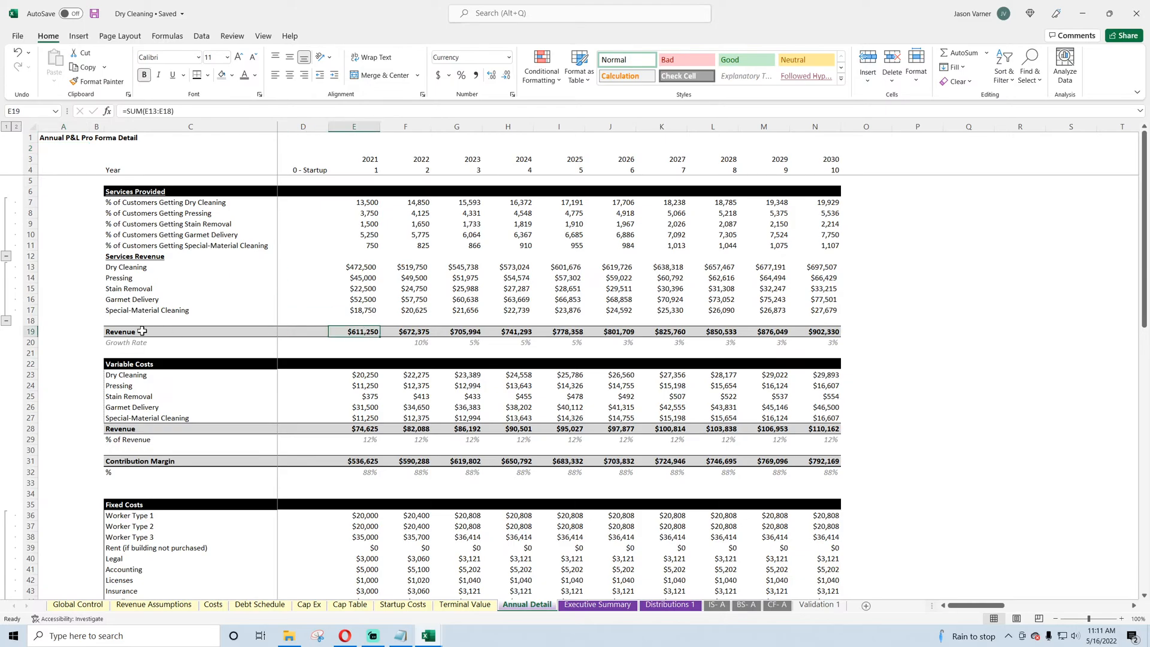
click(112, 330)
click(147, 428)
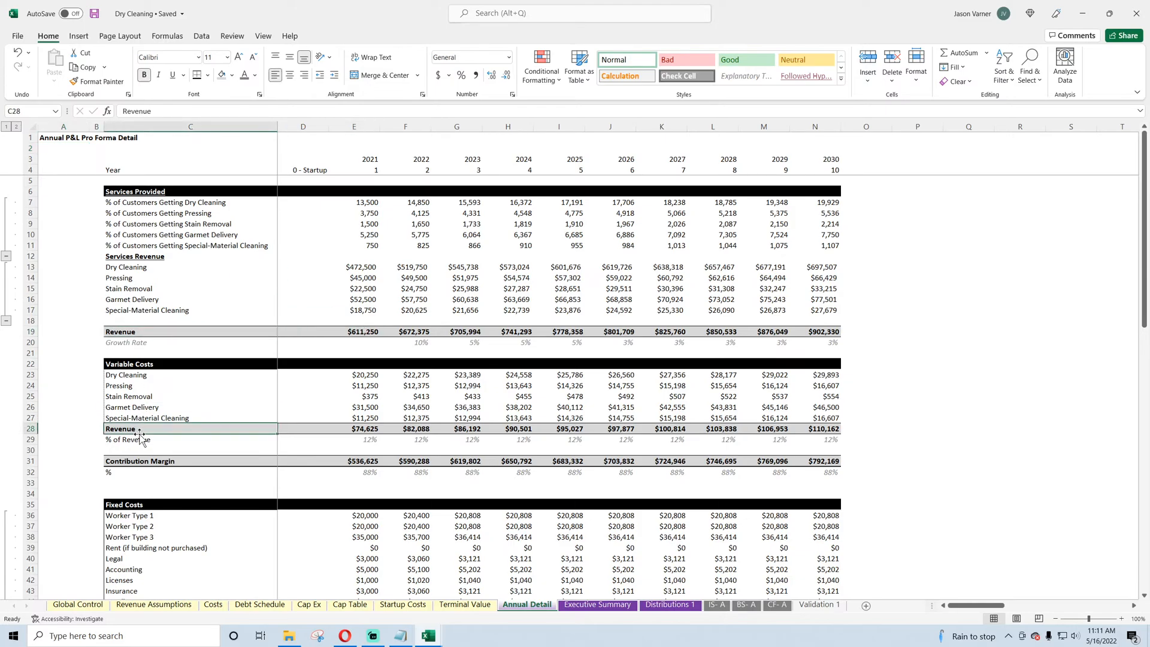
text(Total Vari)
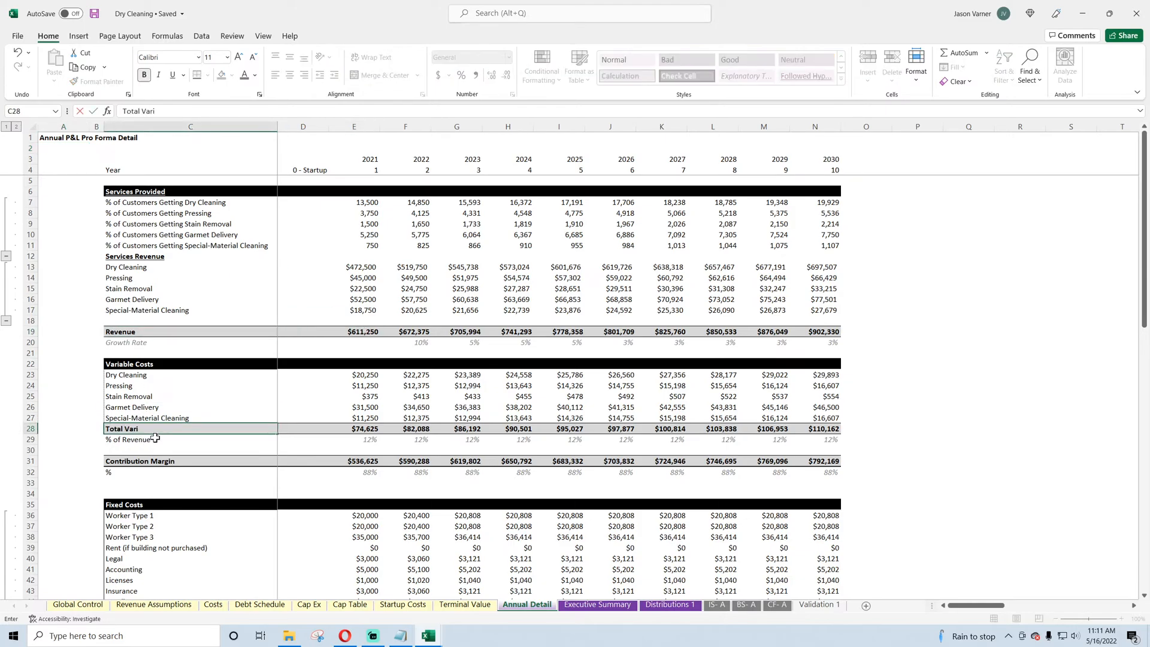
text(able Costs)
key(Return)
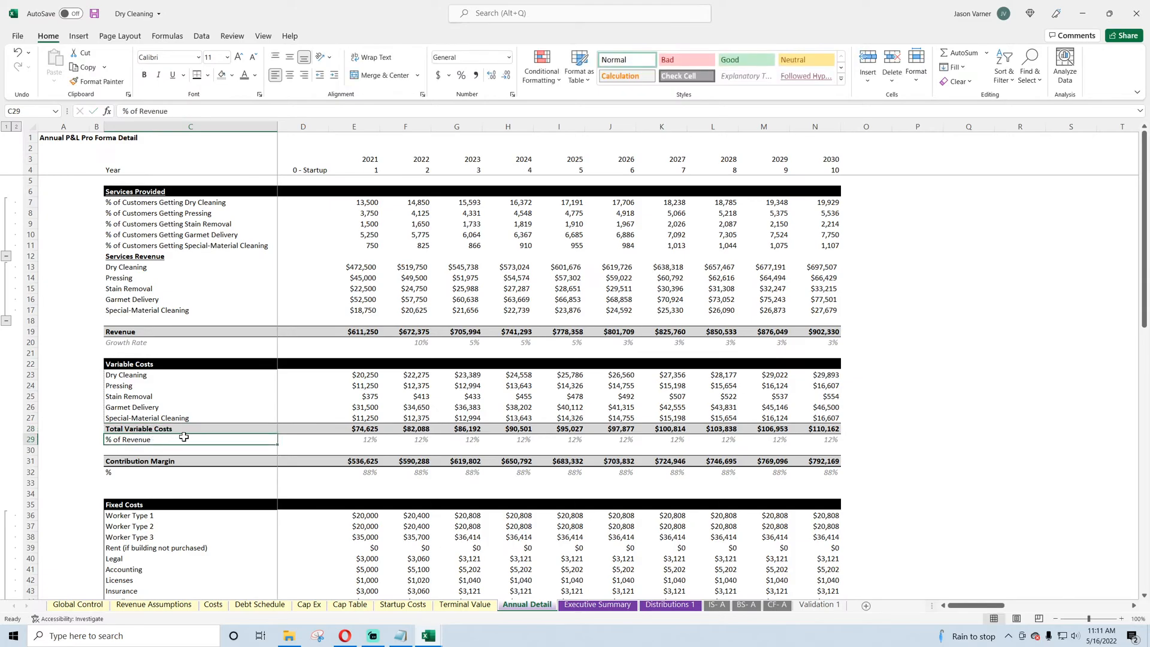
Step: Examine the variable cost formulas on Annual Detail and the matching per-unit cost items on the Costs sheet
click(171, 387)
click(169, 419)
click(359, 418)
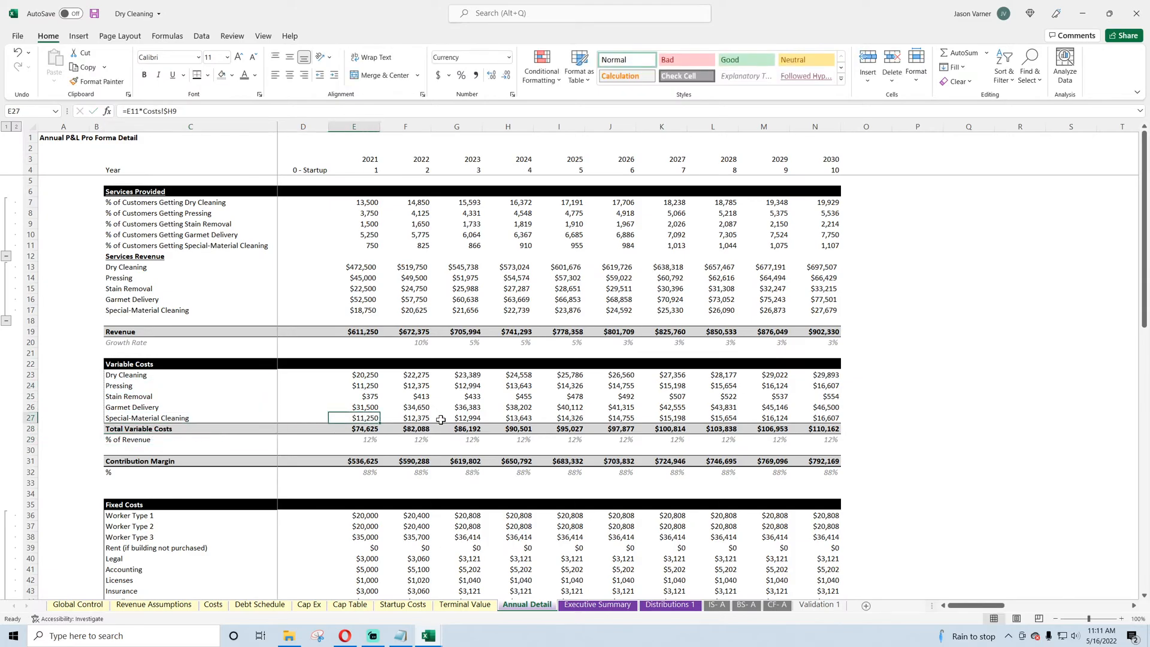
click(441, 420)
click(512, 408)
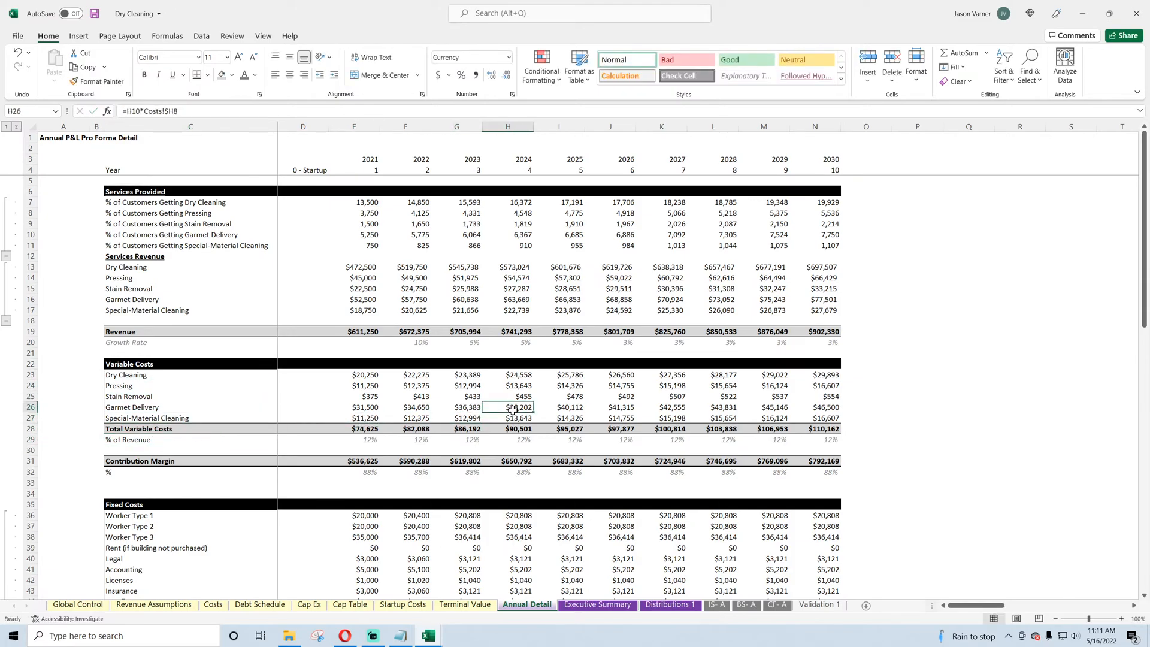
double_click(664, 398)
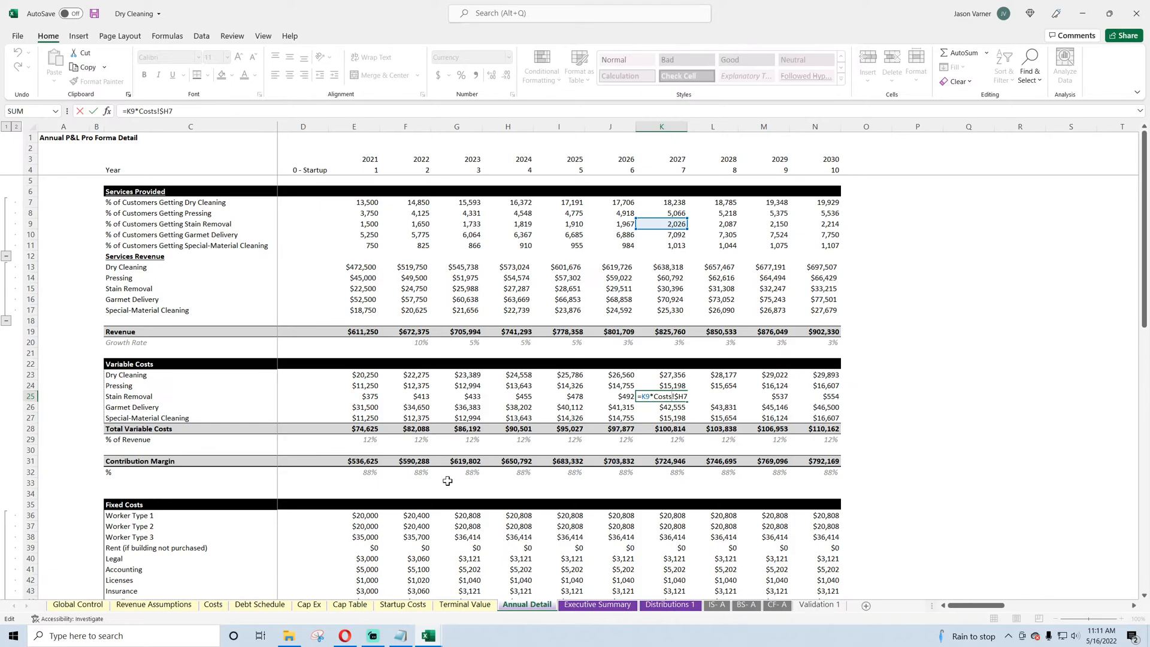
key(Return)
click(213, 604)
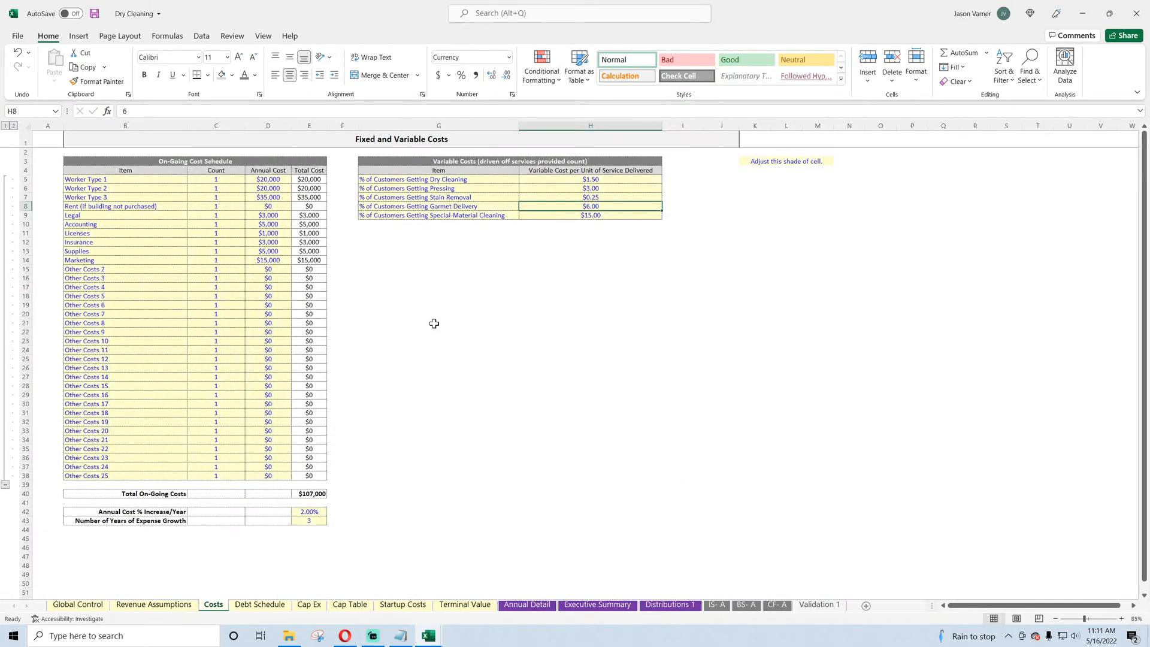
click(431, 196)
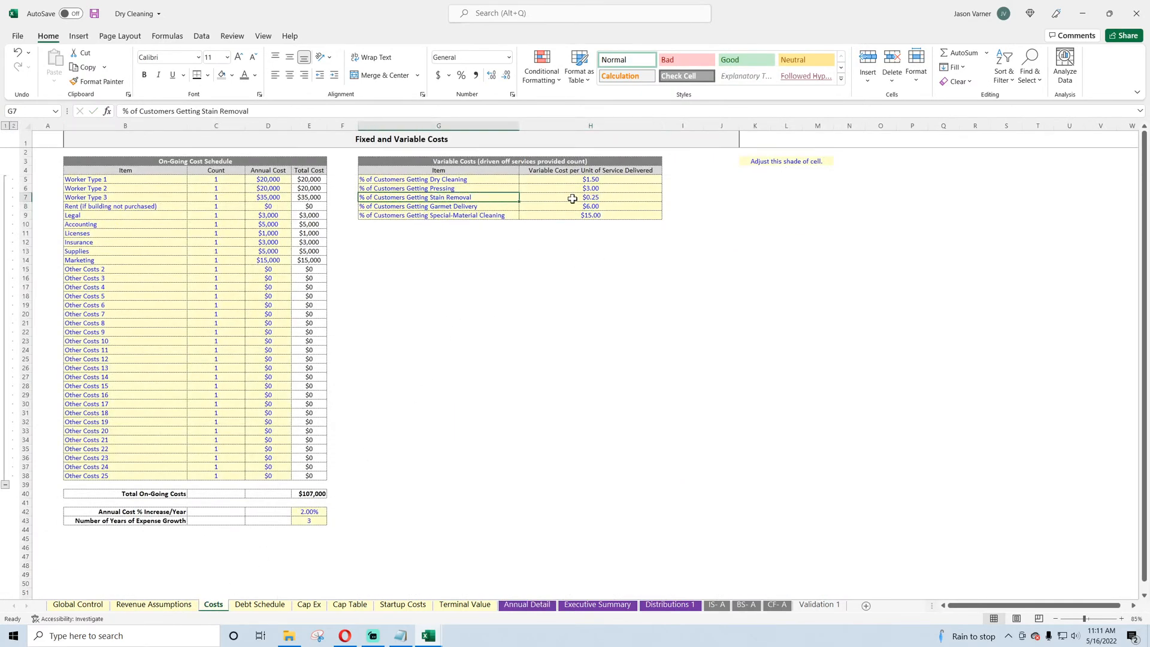
click(571, 197)
click(430, 188)
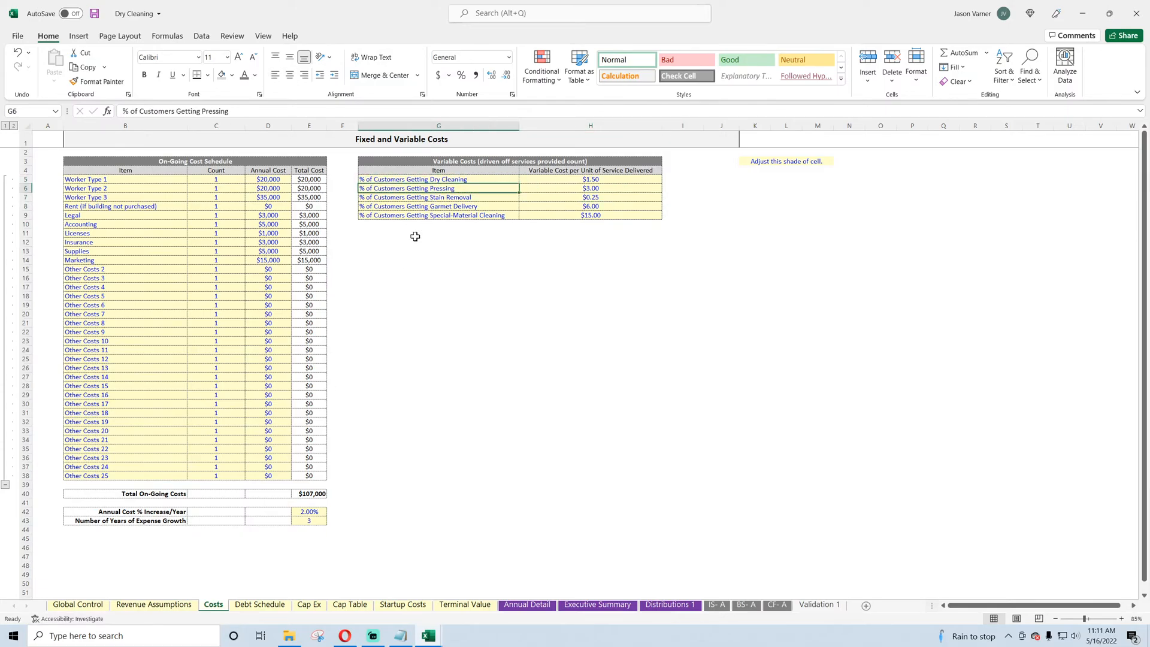
Step: On the Revenue Assumptions sheet, shorten the service label in B9 to "Dry Cleaning" by removing "% of Customers Getting"
click(157, 604)
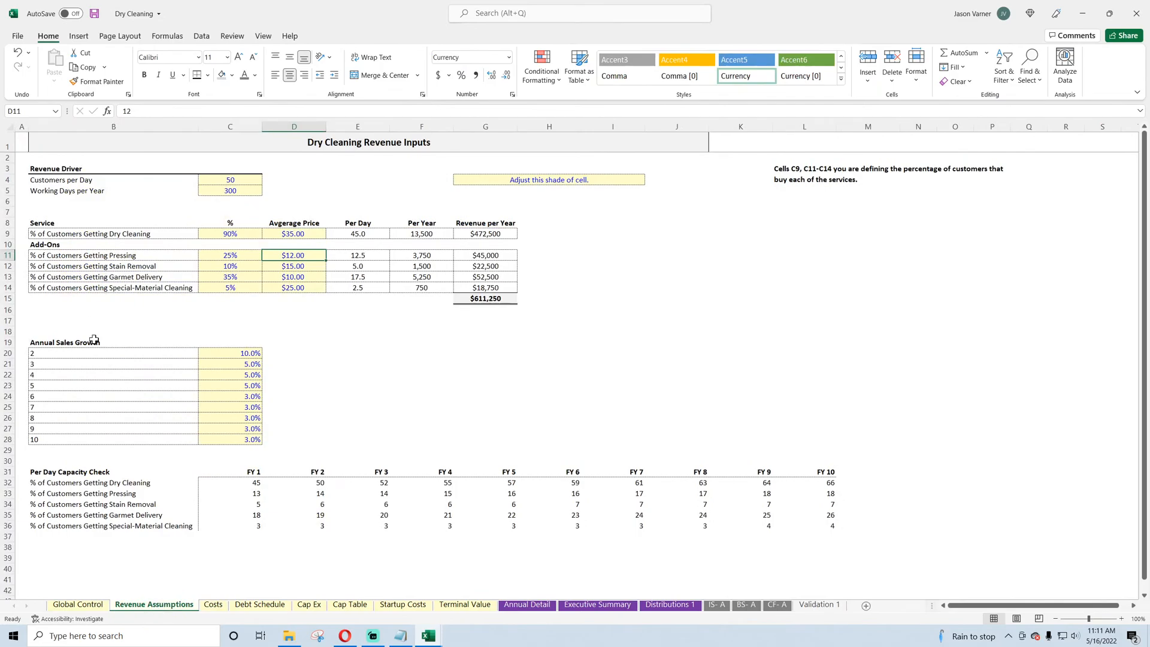
click(93, 256)
click(95, 267)
click(96, 277)
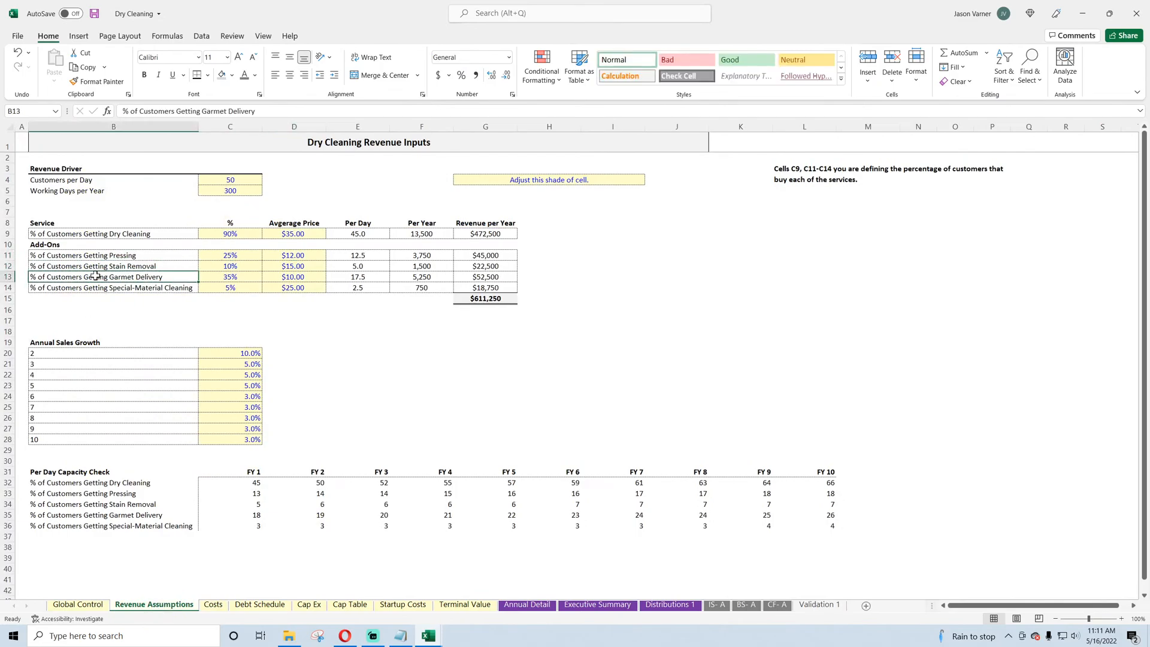
click(107, 254)
drag(107, 254, 106, 285)
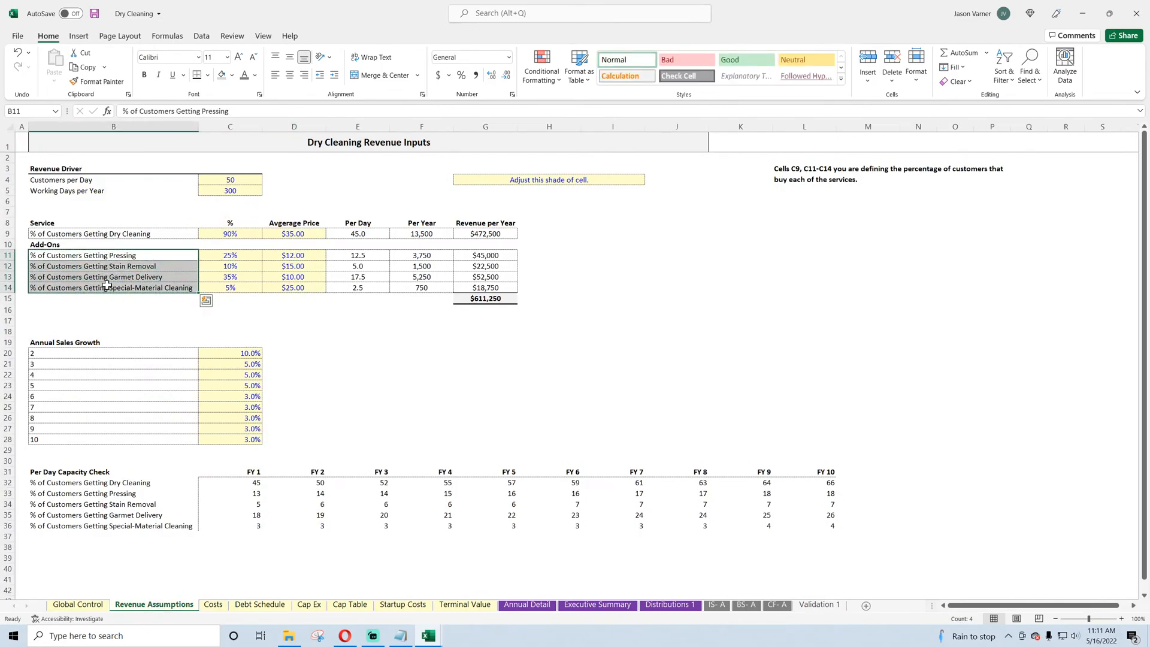
click(109, 235)
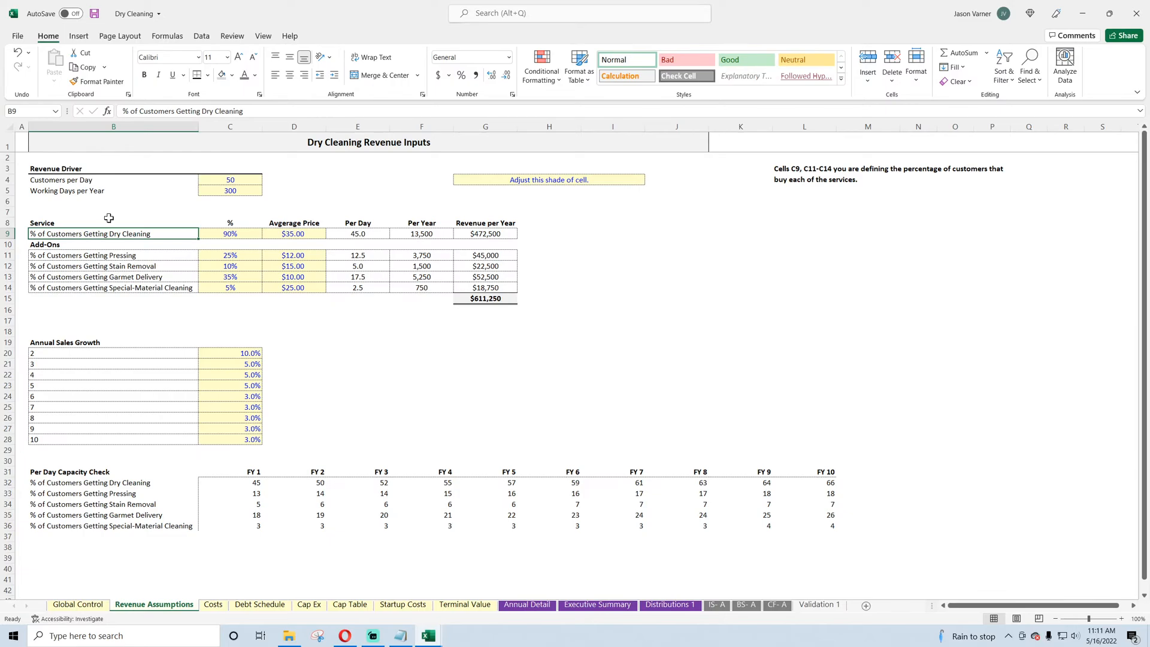
drag(201, 111, 91, 121)
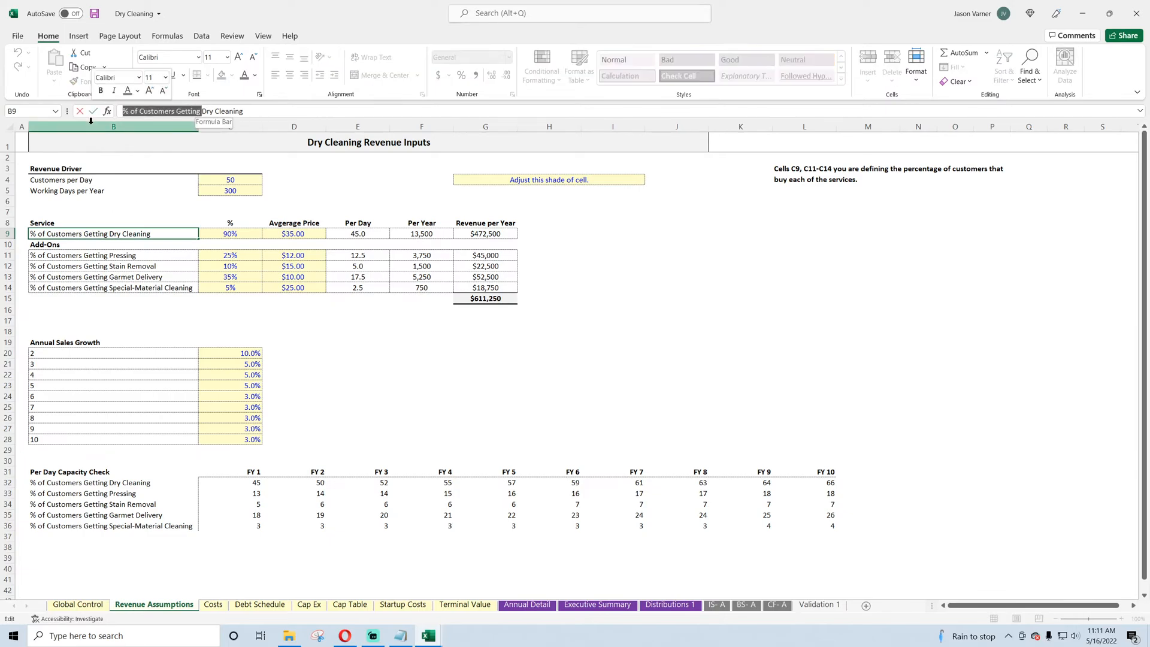
key(BackSpace)
key(Return)
key(Down)
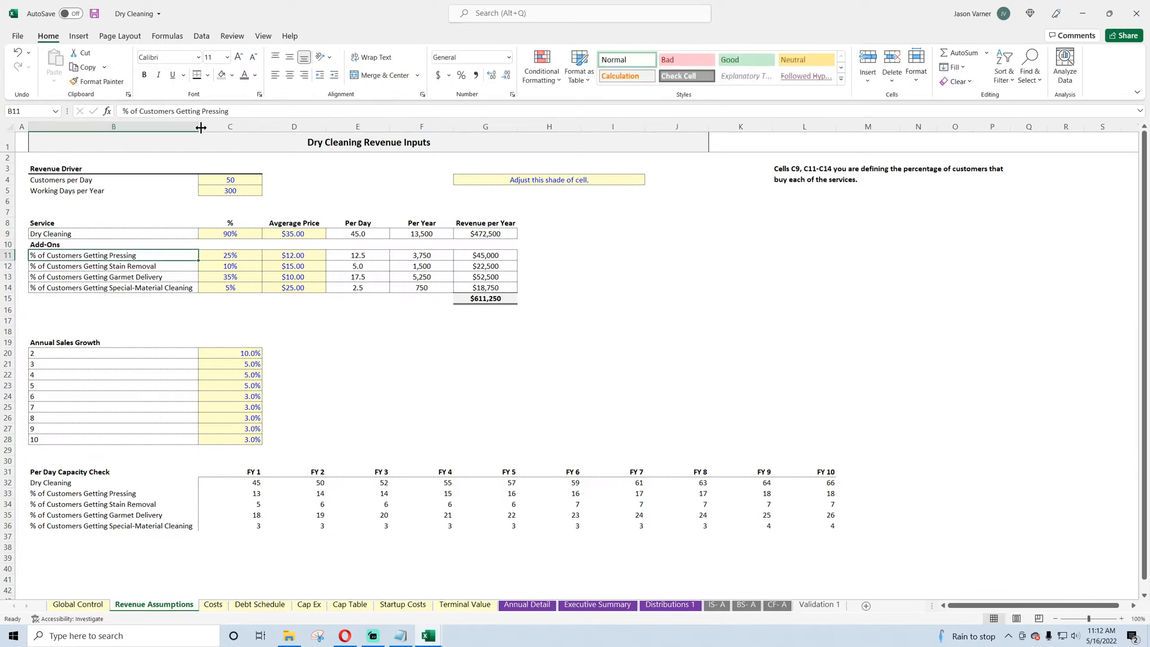
Step: Shorten the first add-on label in B11 to "Pressing" by removing "% of Customers Getting"
drag(202, 112, 121, 112)
key(BackSpace)
key(Return)
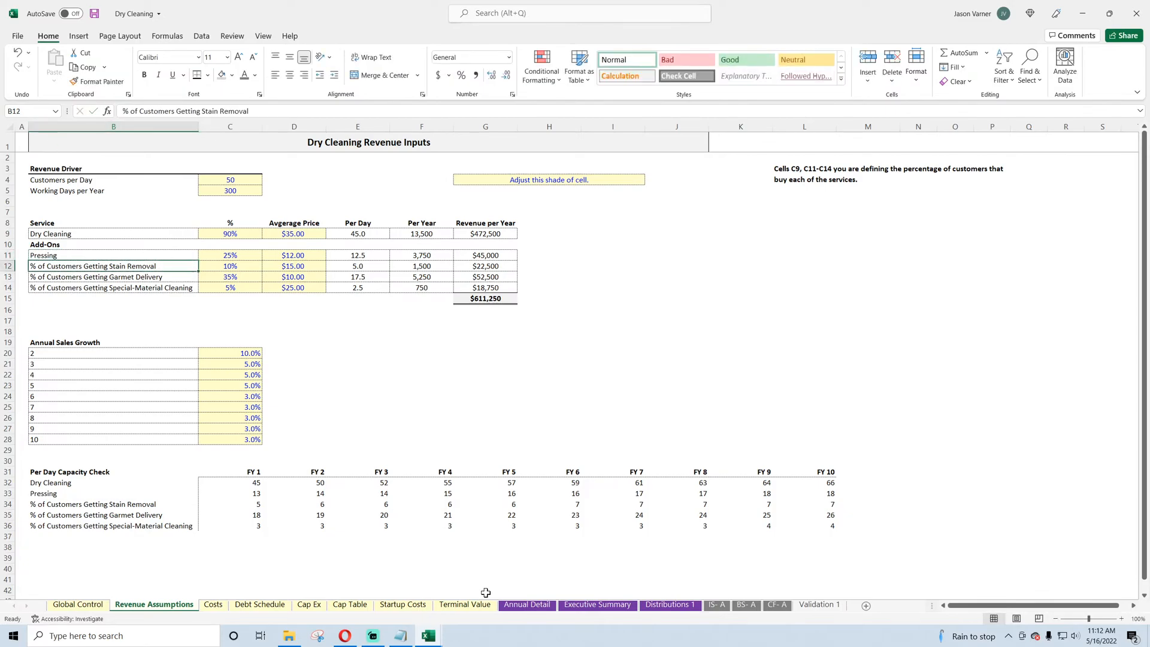
Step: Copy the four add-on names from C14:C17 on Annual Detail over the labels in B11:B14 on Revenue Assumptions
click(527, 603)
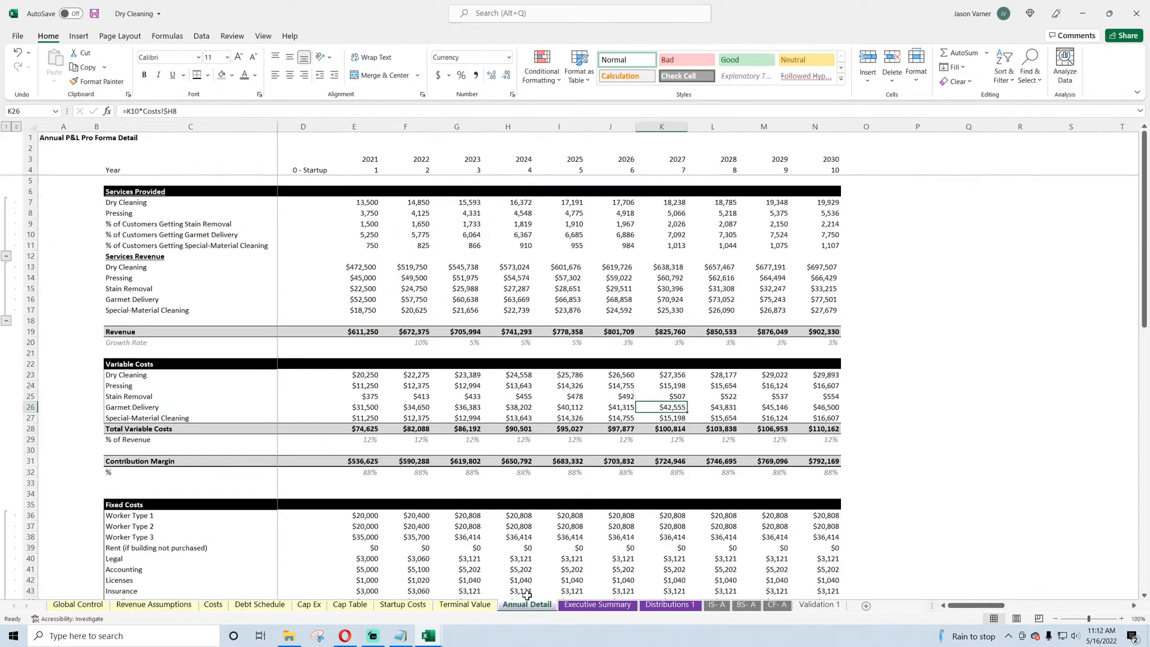
drag(138, 276, 141, 311)
right_click(135, 282)
click(162, 309)
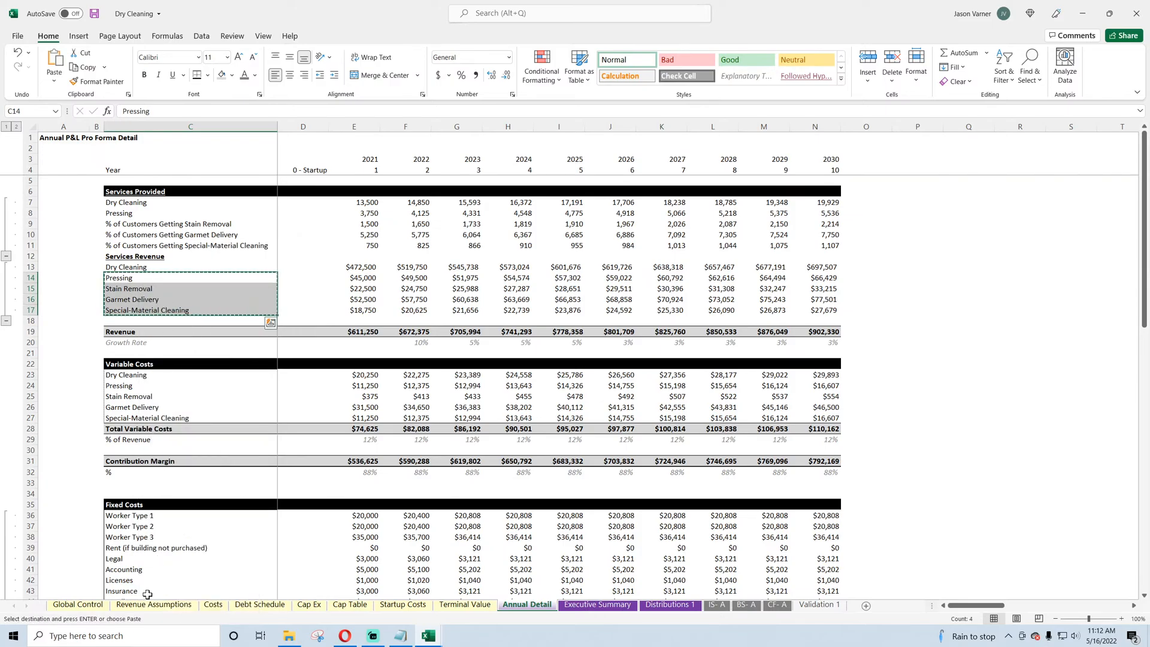
scroll(147, 590, down, 2)
click(154, 604)
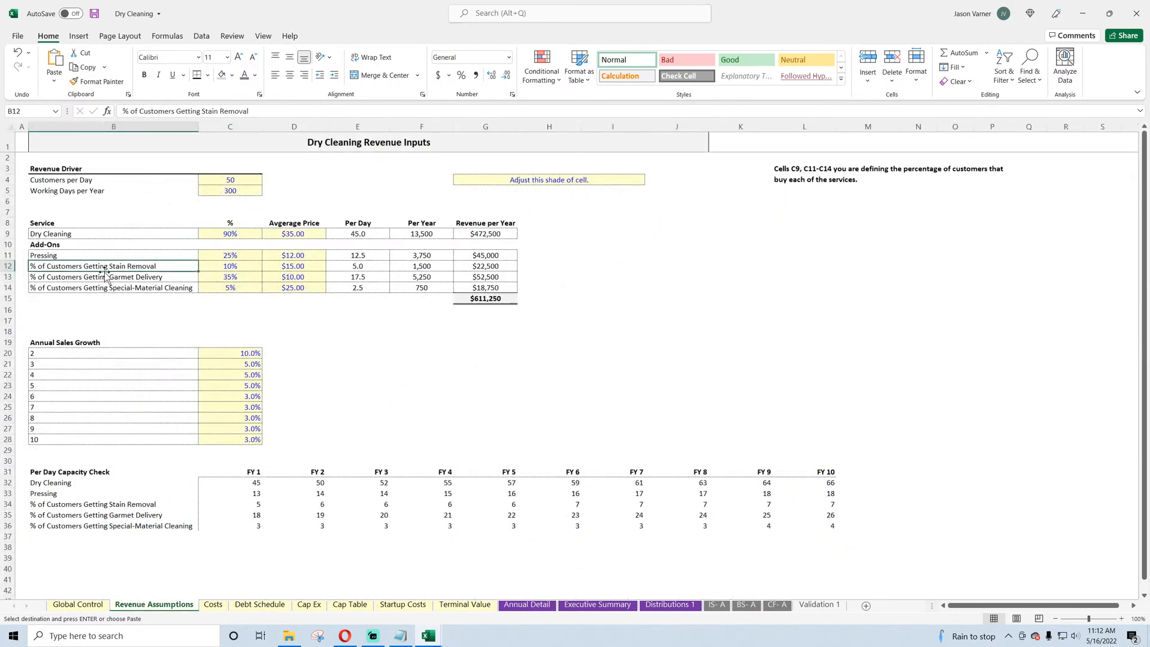
right_click(100, 257)
click(140, 313)
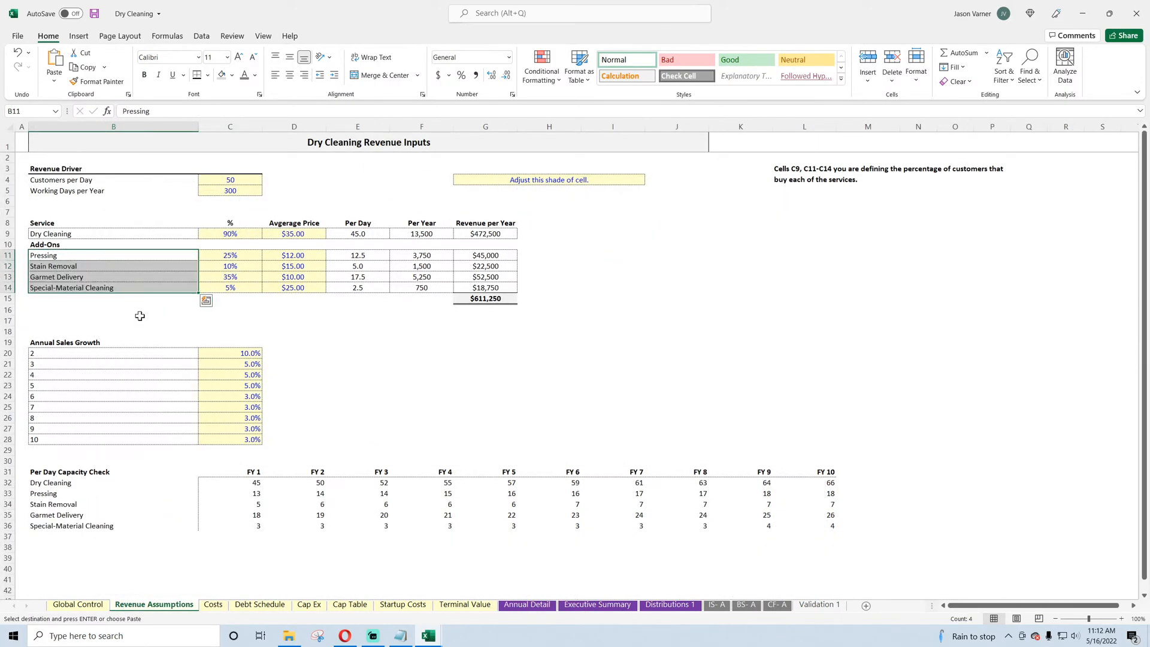
click(95, 318)
click(84, 473)
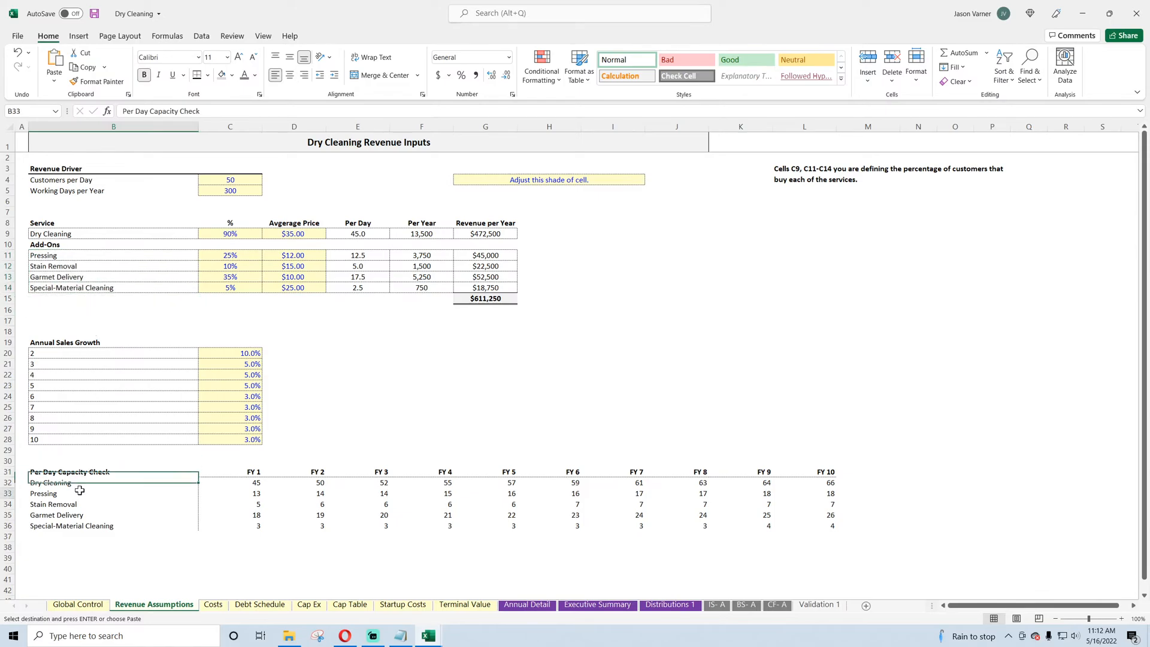
click(77, 494)
click(88, 258)
click(86, 267)
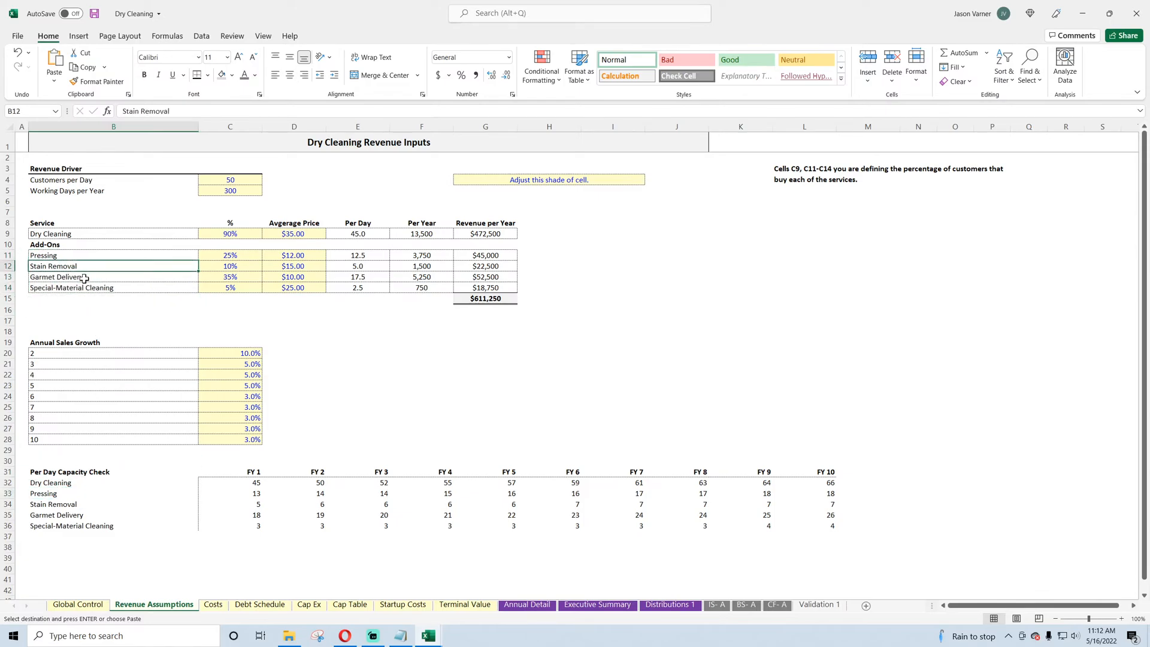
click(60, 484)
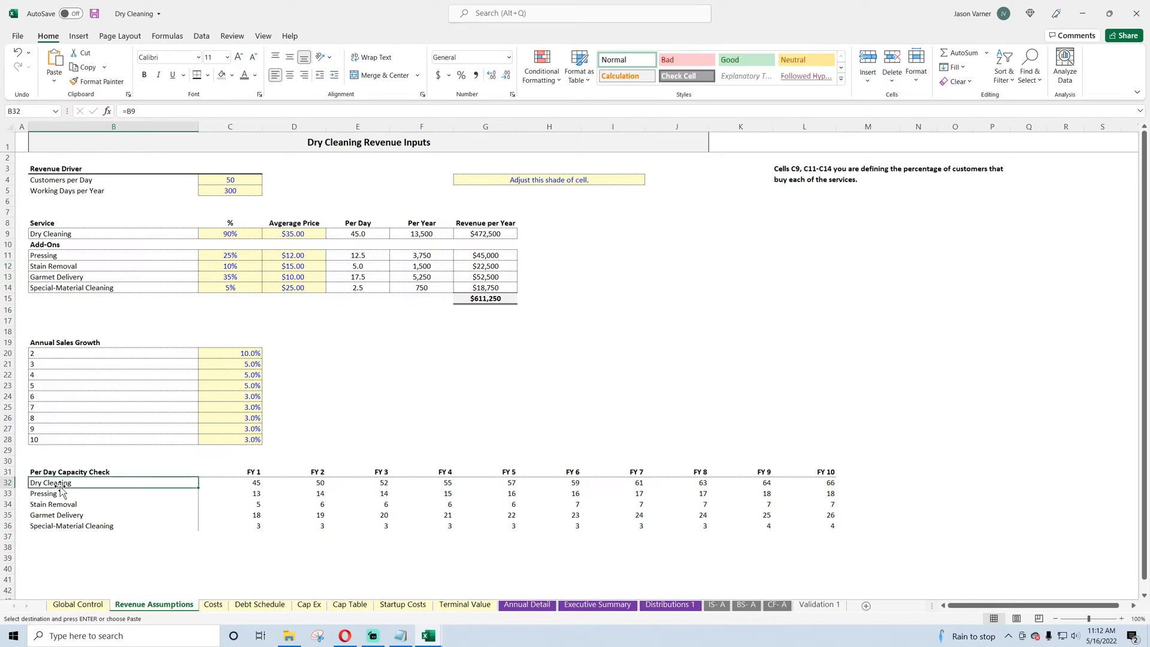
Step: Extend the "%" column header in C8 of the Service table to "% of Customers"
double_click(231, 221)
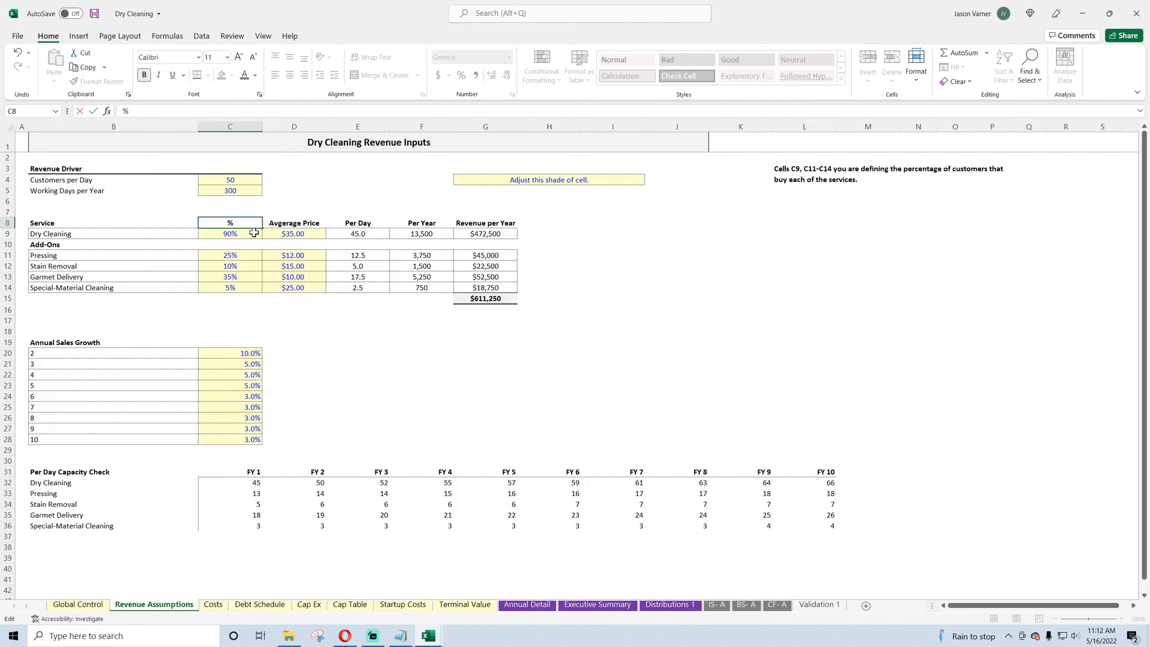
text(of Customers)
key(Return)
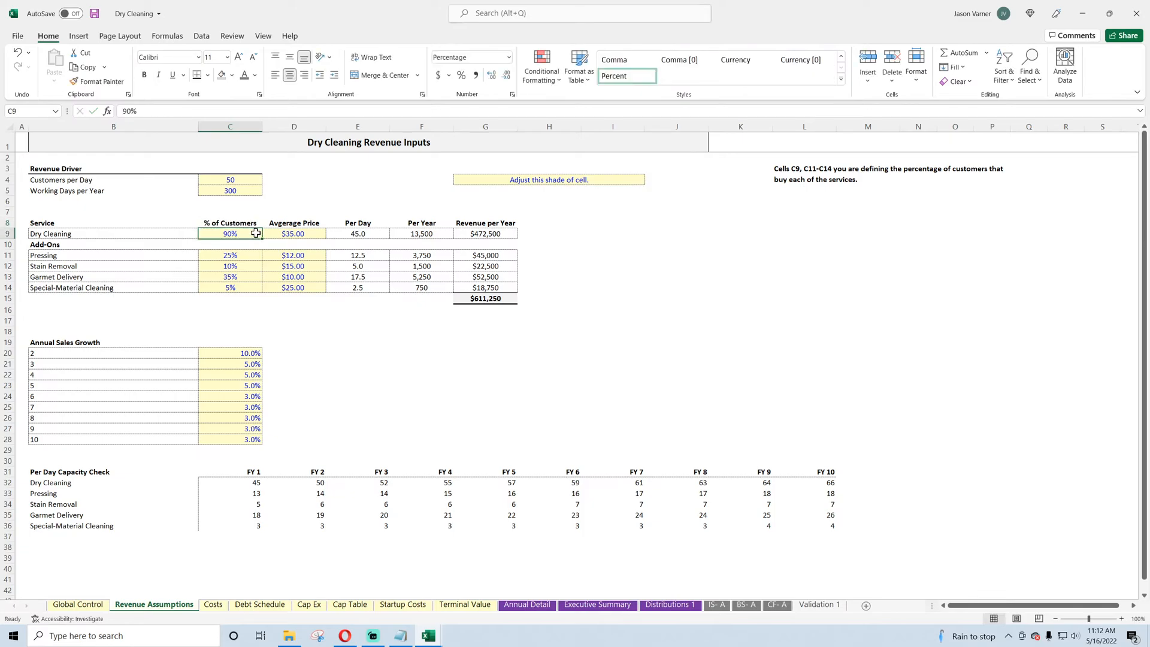
click(809, 168)
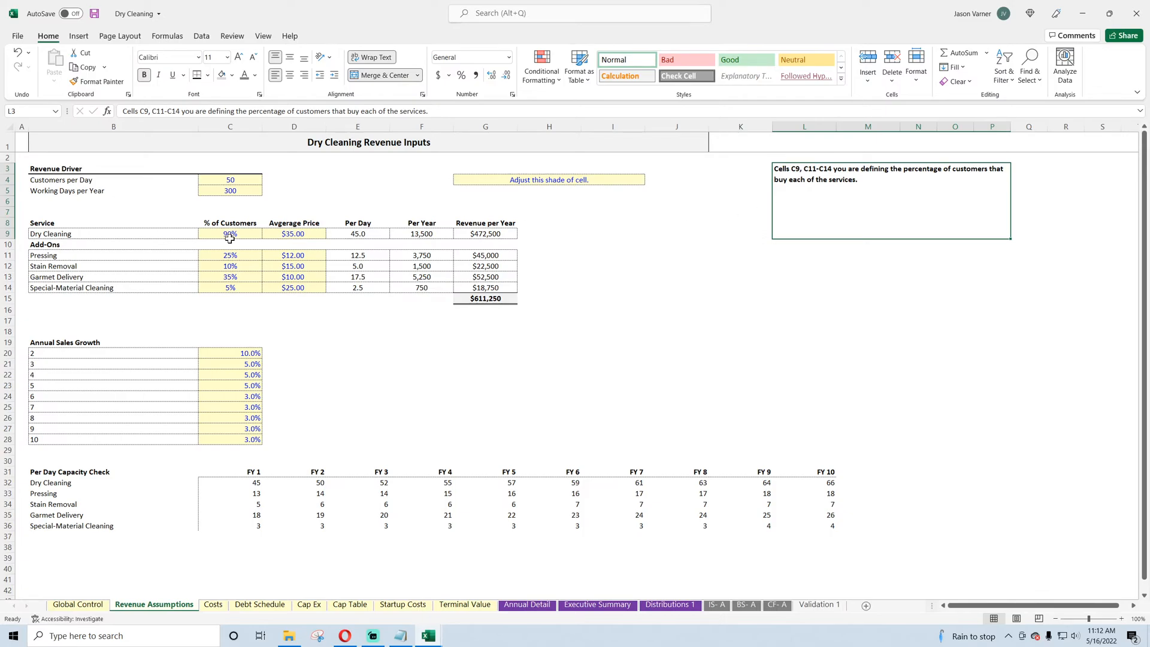
Step: On Annual Detail, link the Services Revenue labels in C13:C17 to the Services Provided names, starting with =C7 in C13
click(527, 604)
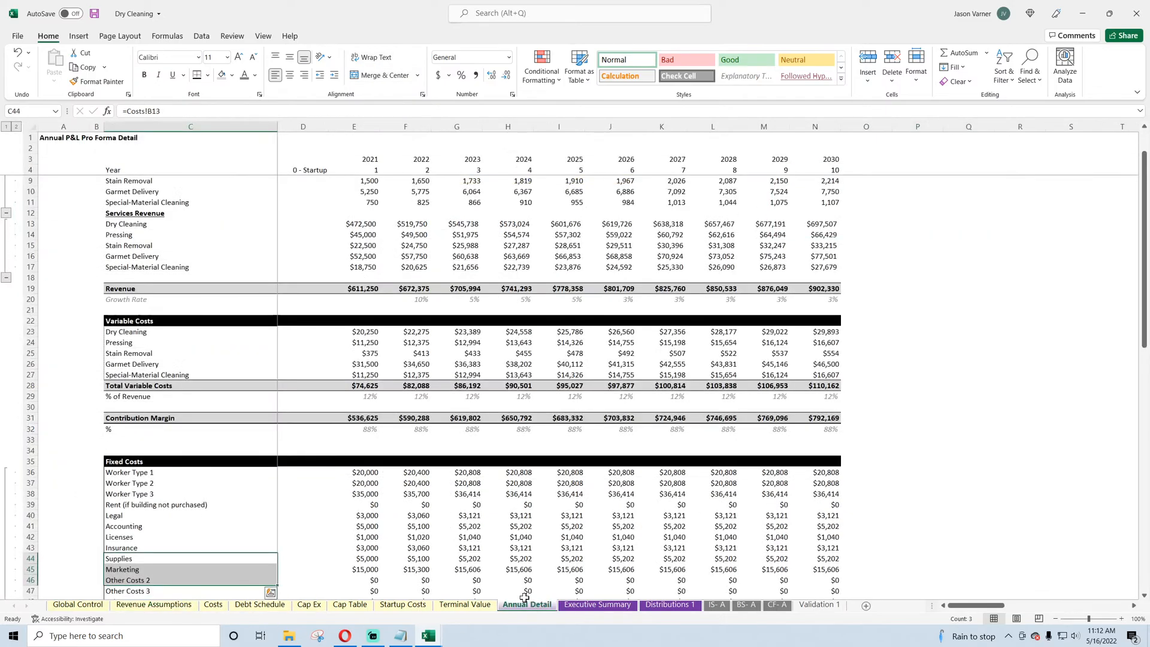
click(134, 205)
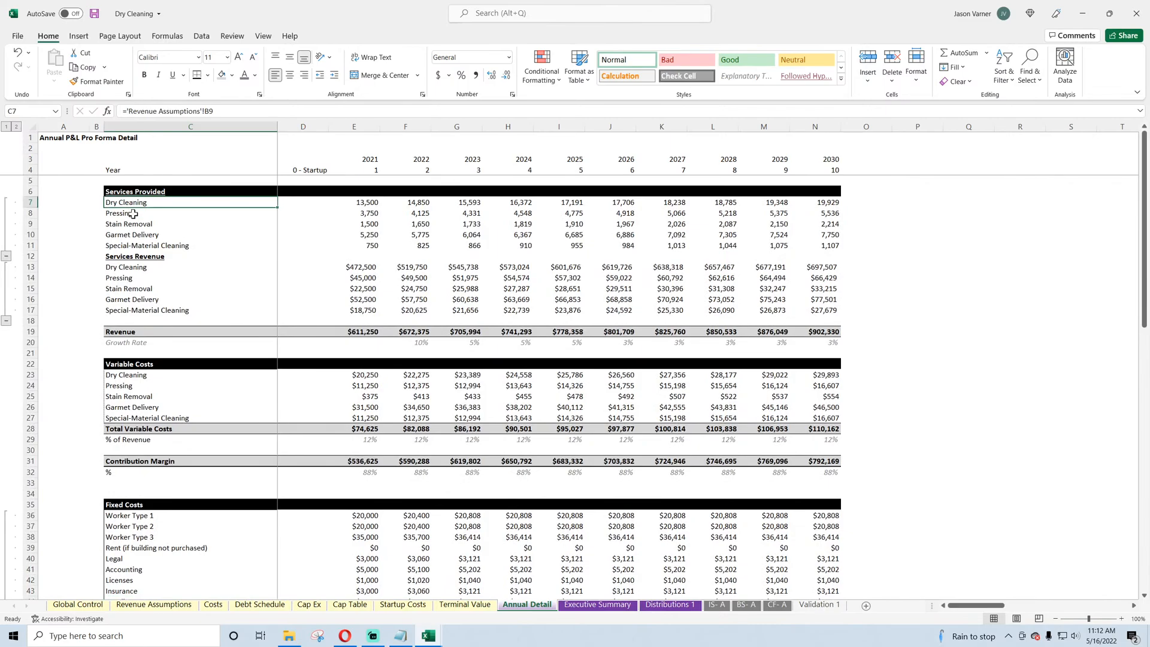
click(128, 213)
click(128, 224)
click(128, 268)
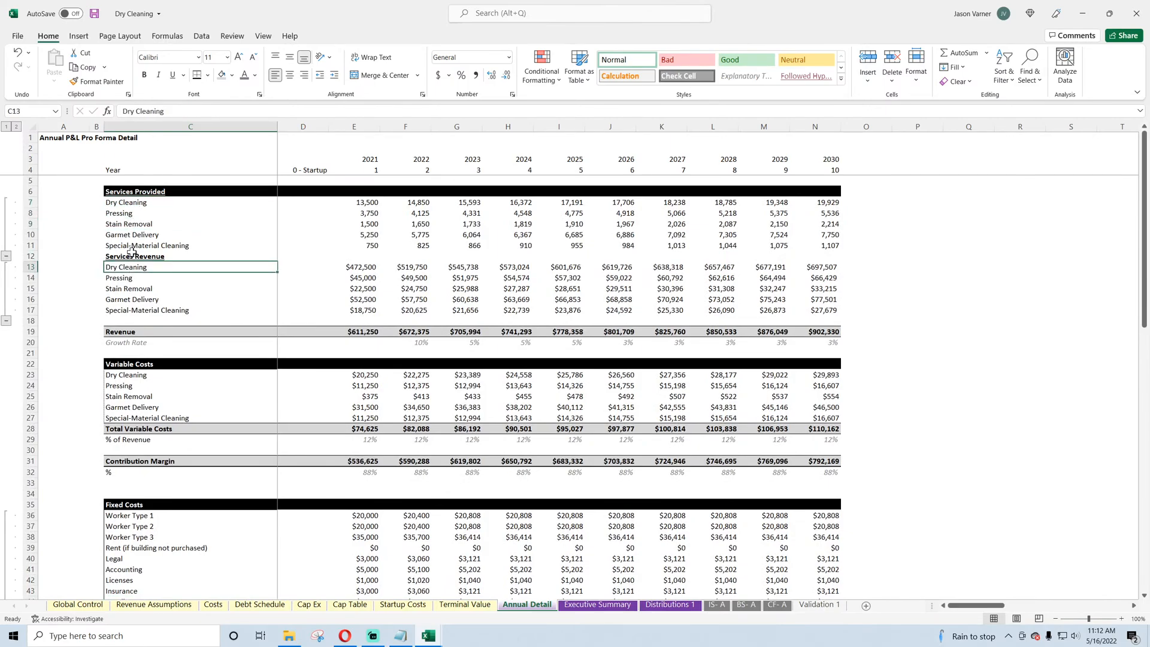
text(=)
click(138, 202)
key(Return)
click(248, 268)
drag(275, 273, 274, 314)
click(160, 288)
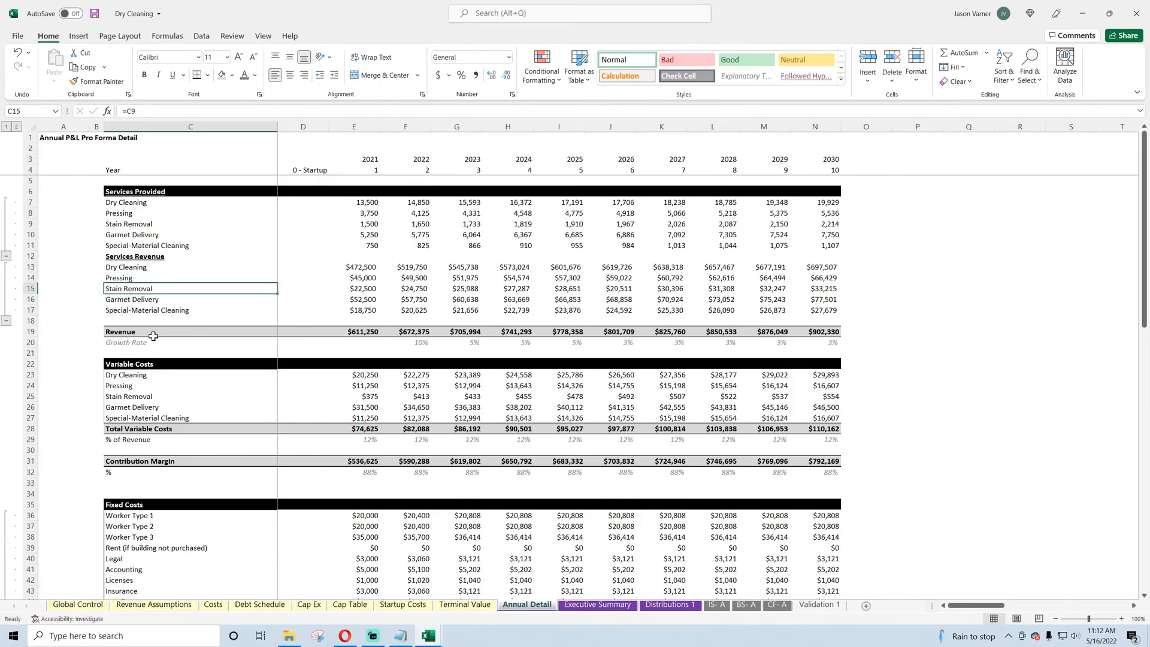
Step: Link the first variable cost label in C23 to the Dry Cleaning label in C13
click(139, 374)
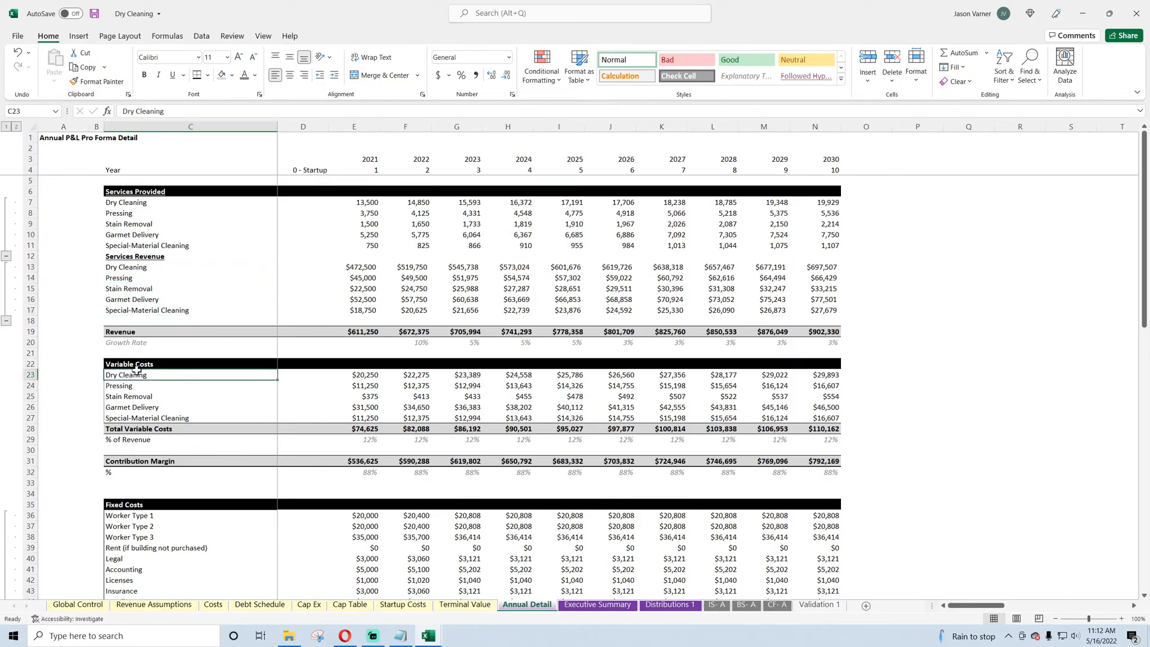
text(=)
click(139, 267)
key(Return)
Step: Try to fill the label link in C23 down to C27, and undo the fill
click(143, 374)
drag(277, 380, 271, 419)
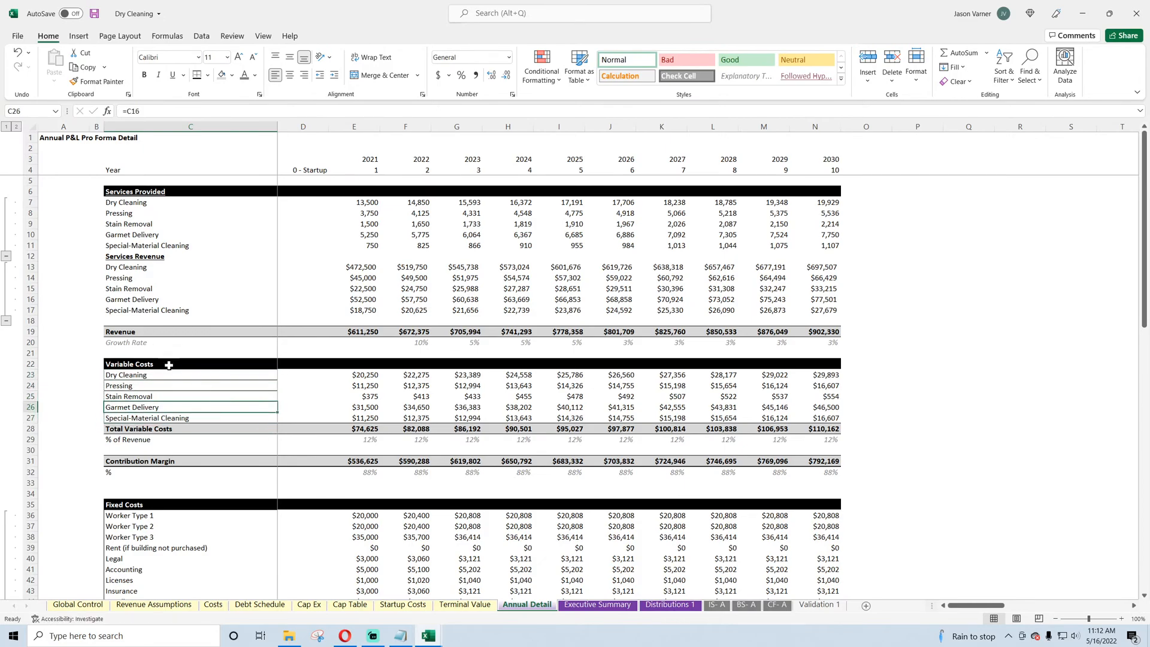
click(18, 53)
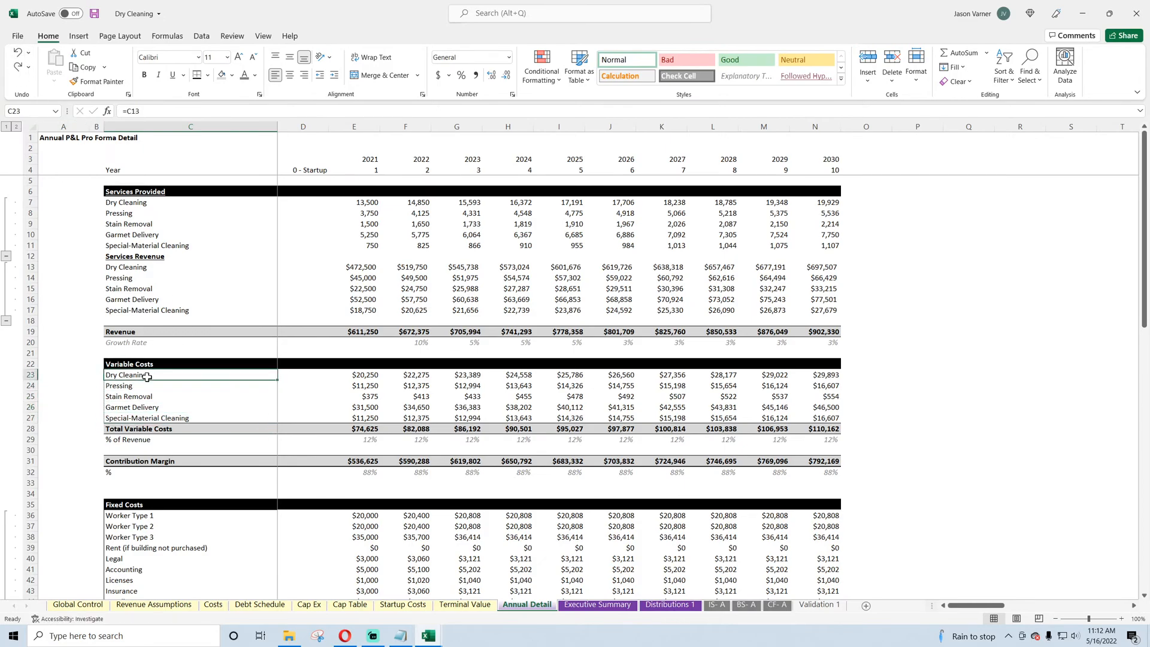
Step: Remove the borders from C23, fill its label link down to C27 and save the workbook
click(208, 75)
click(233, 173)
drag(276, 377, 273, 419)
click(196, 404)
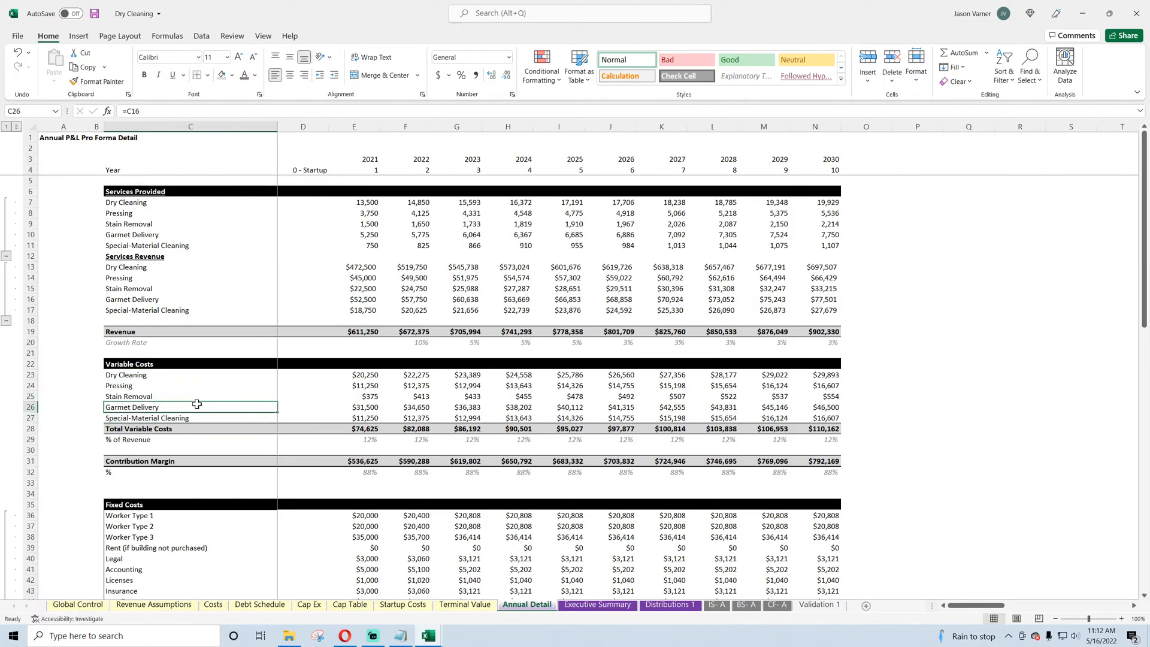
click(95, 13)
Step: Group the variable cost rows 23 to 27 into a collapsible outline
drag(27, 374, 27, 418)
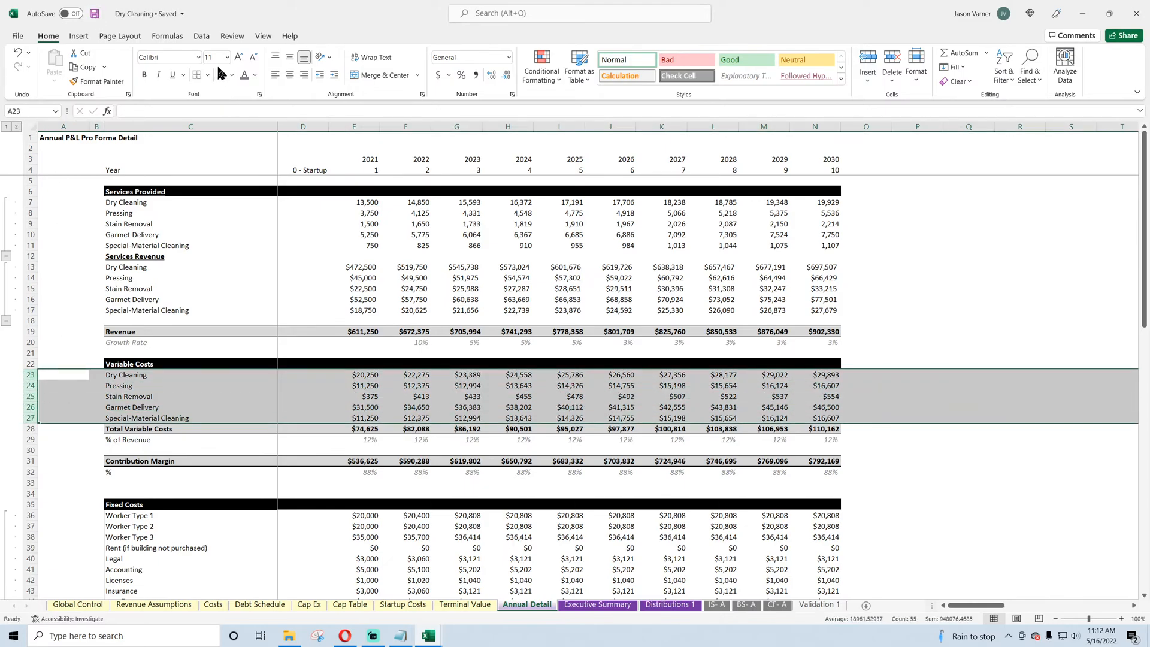
click(201, 36)
click(1030, 60)
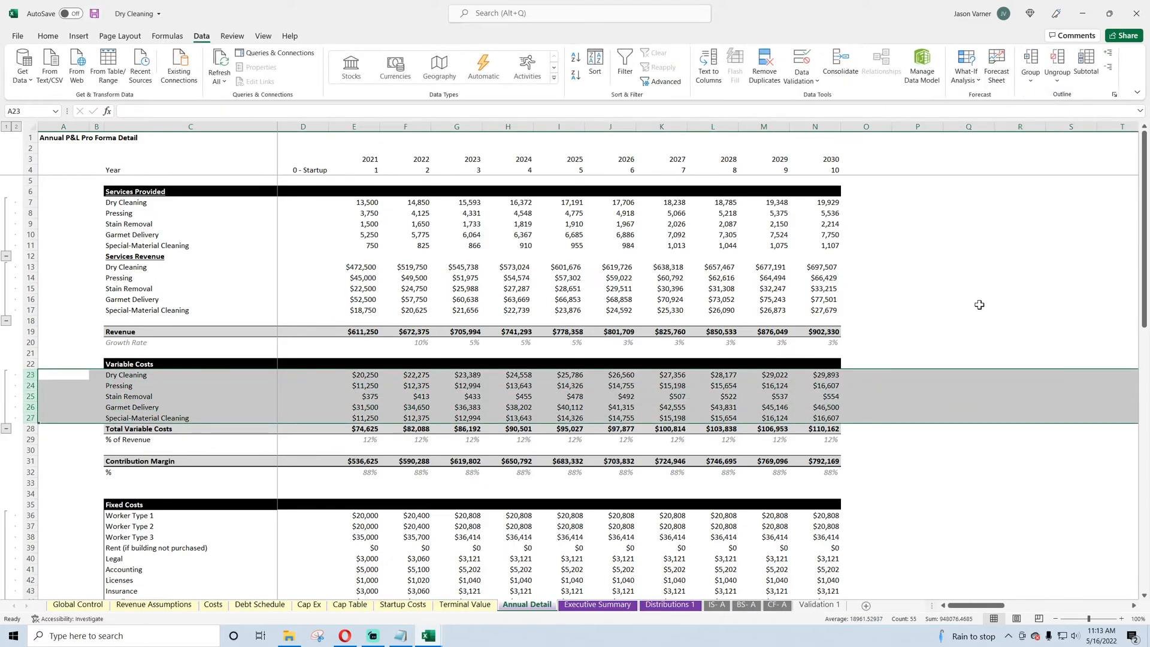
click(979, 306)
Step: Delete the extra blank row 33 between the Contribution Margin section and the Fixed Costs header
scroll(90, 376, down, 4)
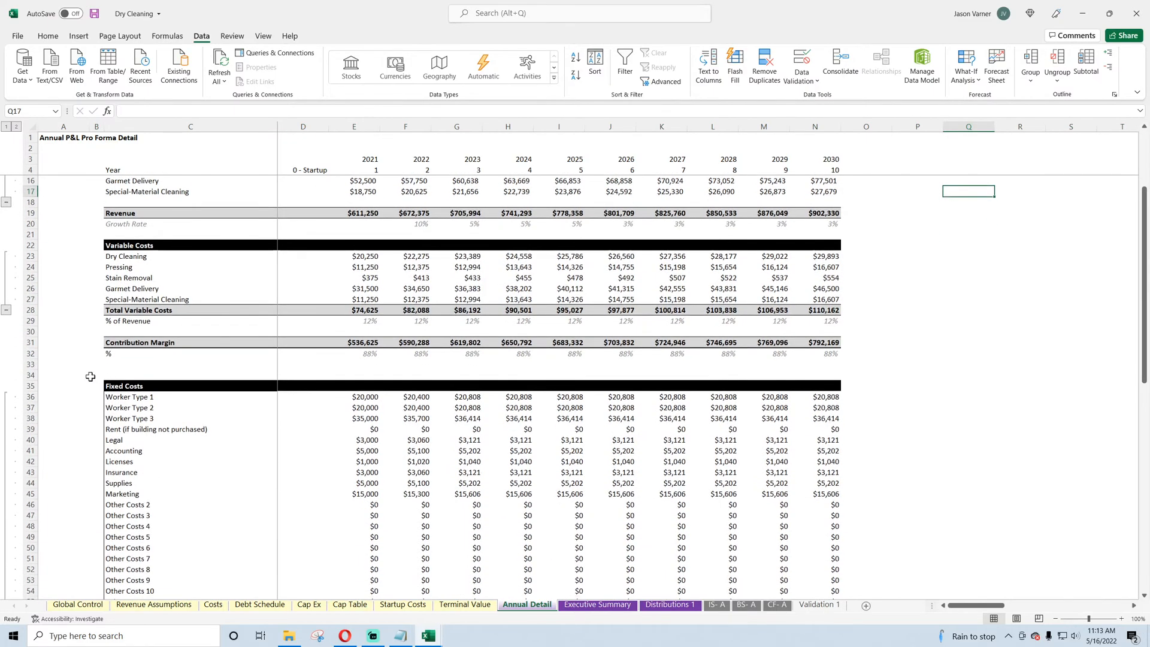
right_click(30, 364)
click(69, 461)
click(69, 464)
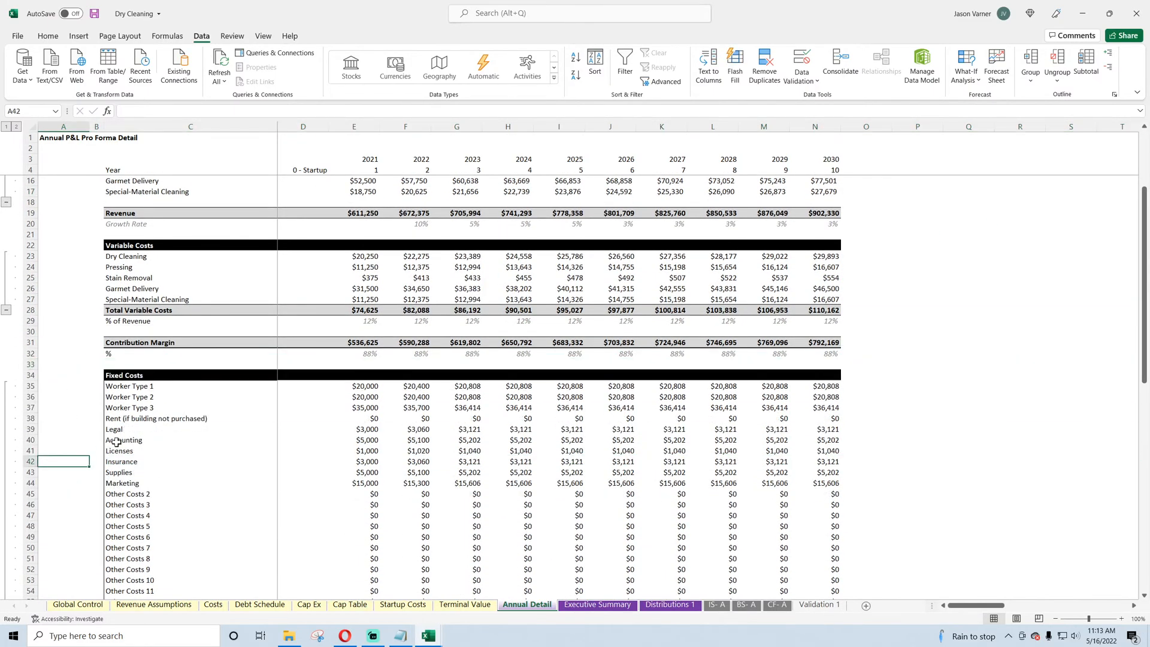
scroll(116, 442, up, 4)
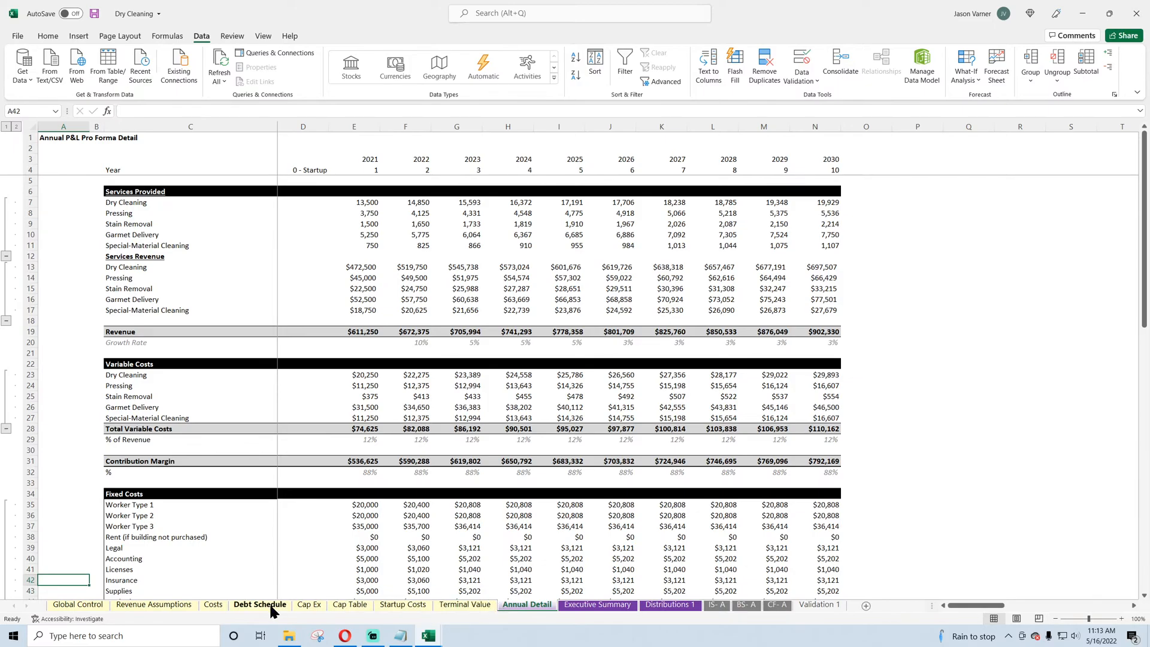
Step: On Revenue Assumptions, format the add-on names in B11:B14 as inputs with light yellow fill and blue font
click(154, 604)
click(96, 256)
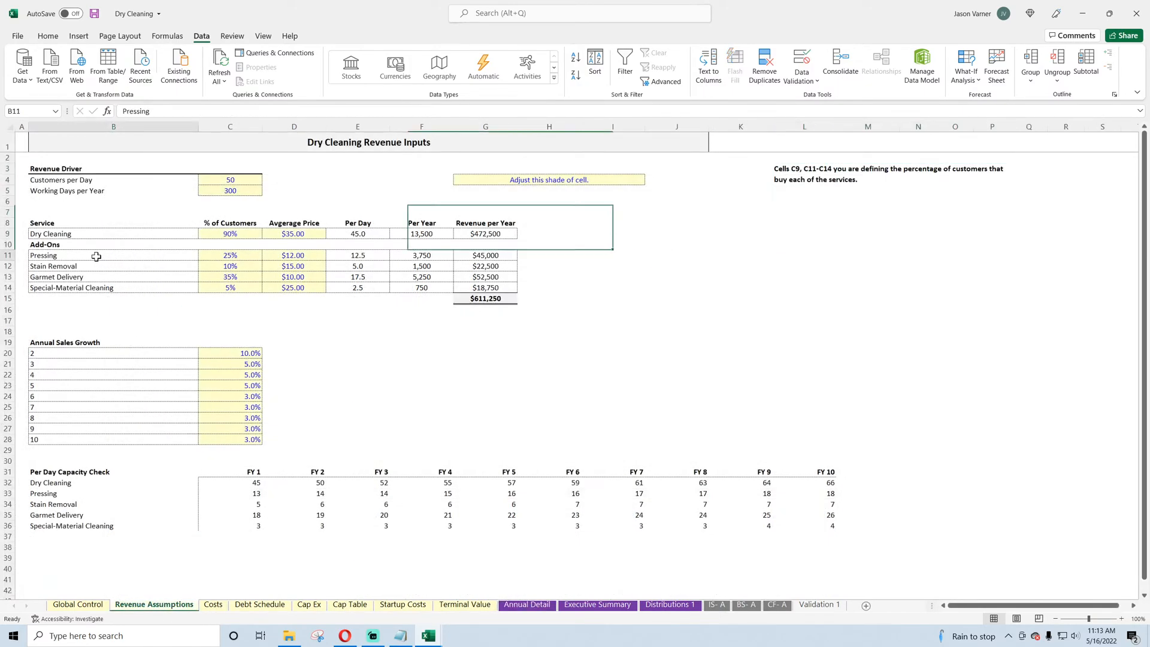
click(90, 266)
drag(84, 257, 82, 283)
click(48, 36)
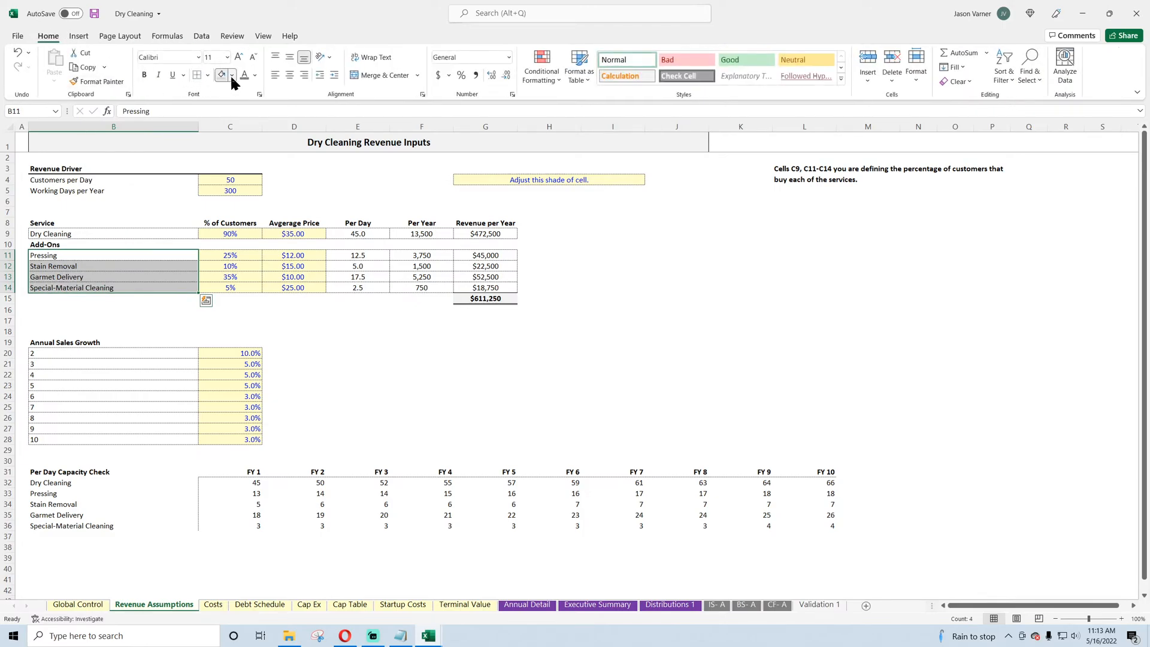
click(233, 76)
click(226, 218)
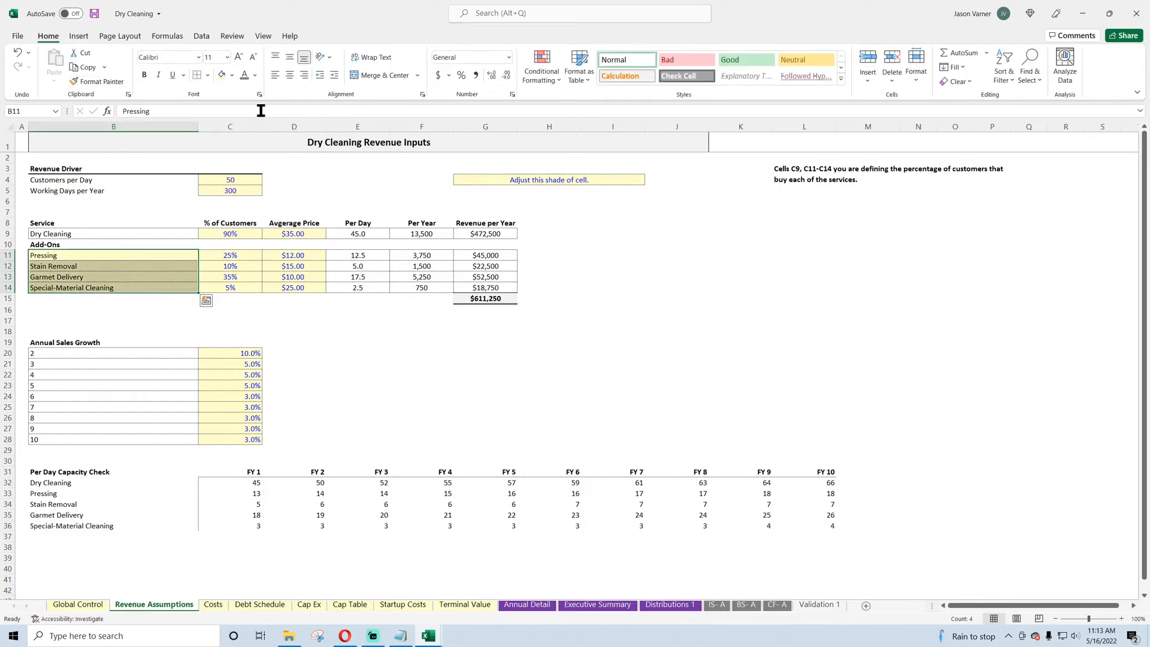
click(255, 75)
click(254, 226)
Step: Apply the same light yellow fill and blue font to the Dry Cleaning label in B9
click(86, 235)
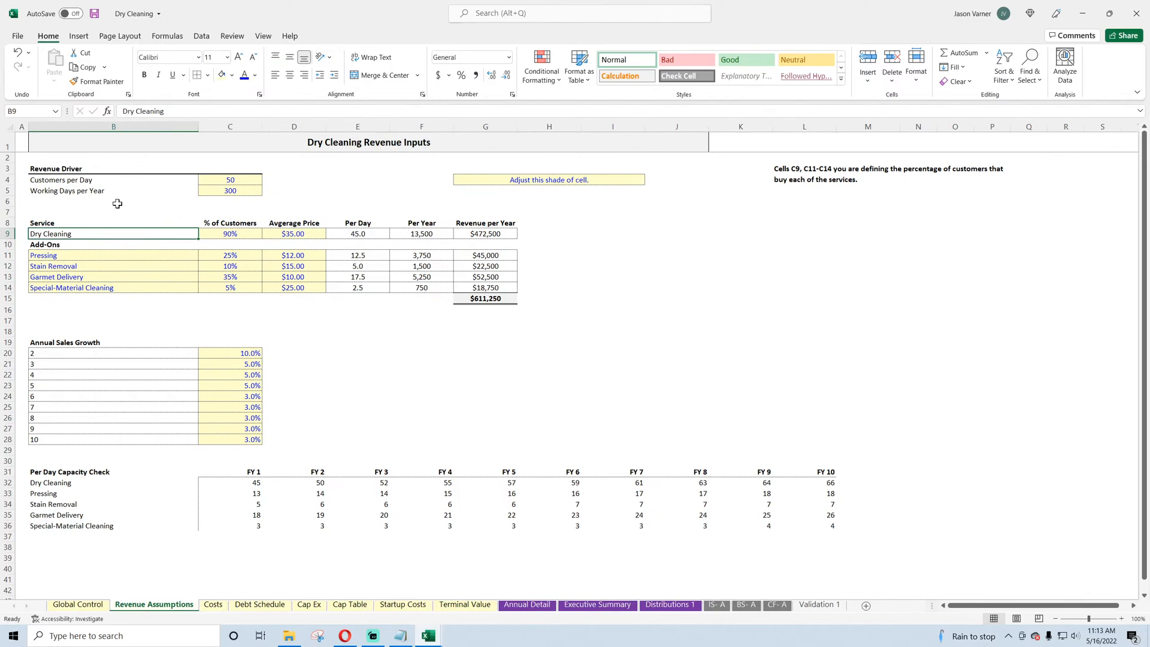
click(221, 75)
click(244, 75)
click(99, 222)
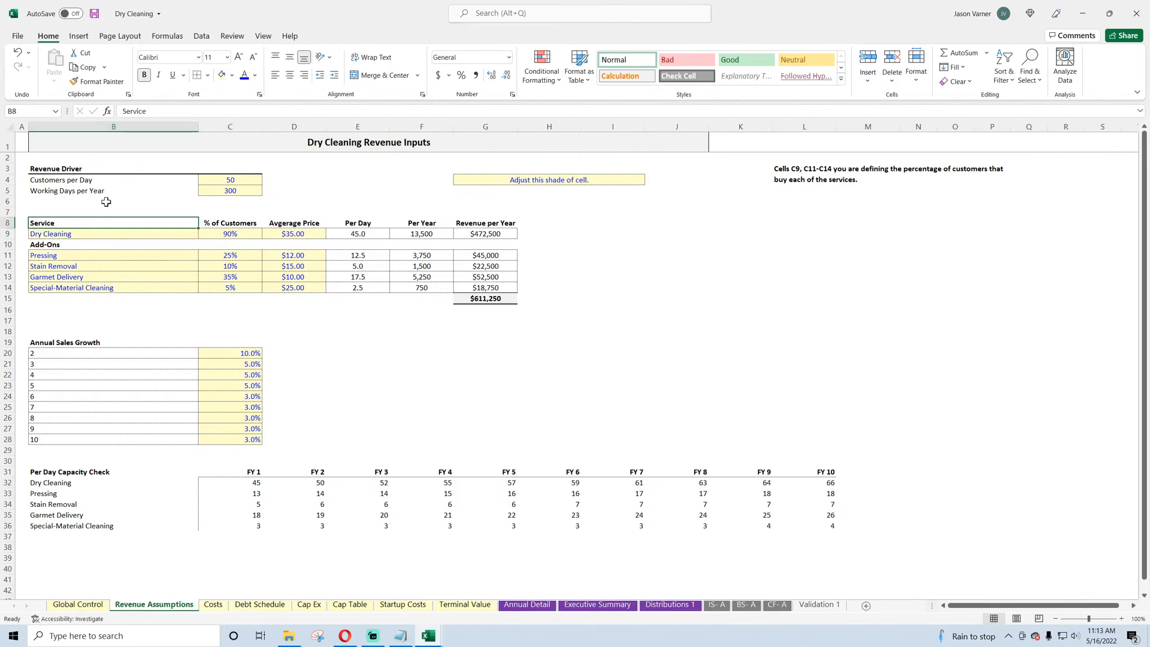
Step: Check the YouTube Studio livestream page in the browser, return to Excel and save the workbook
click(345, 640)
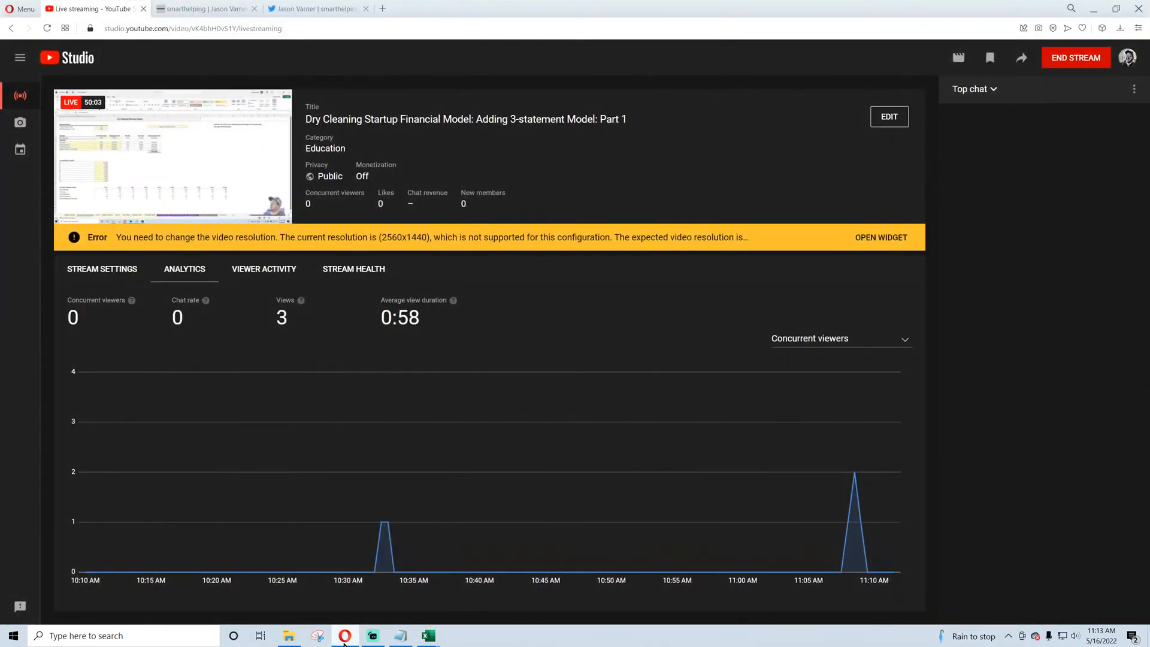
click(344, 640)
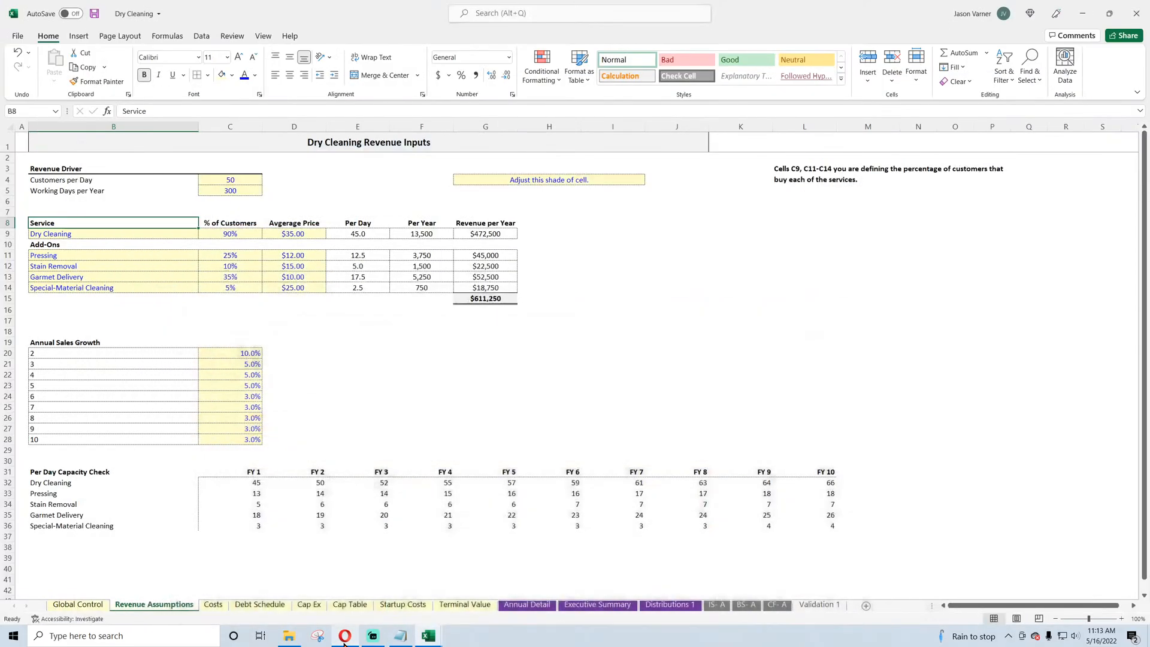
click(608, 321)
click(93, 15)
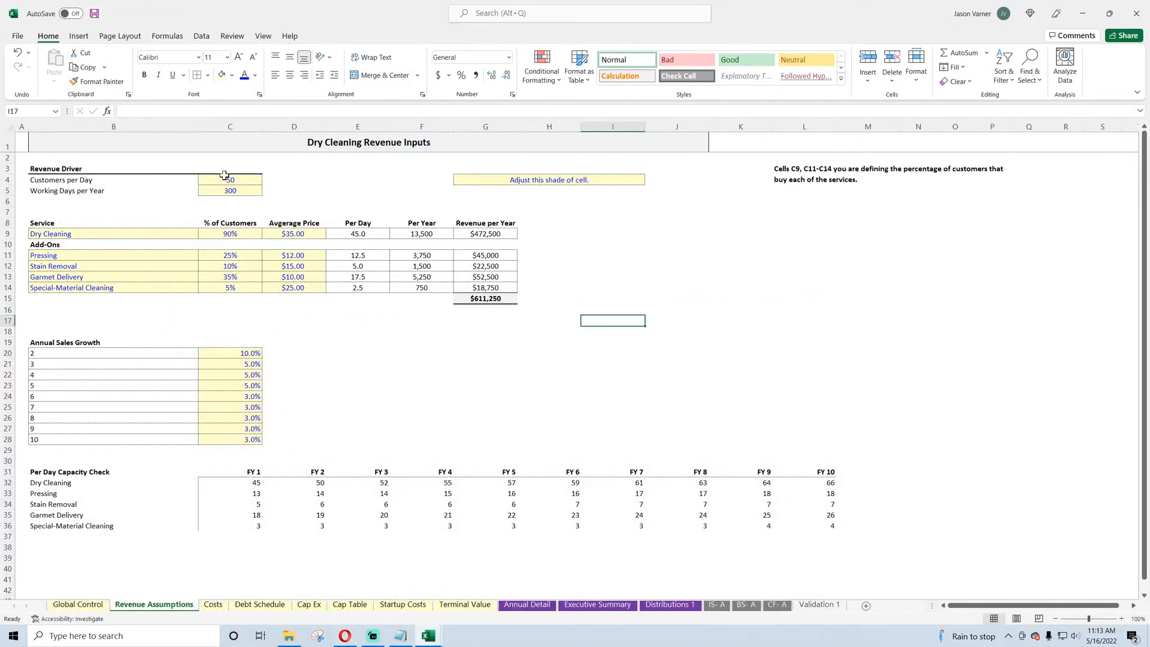
Step: Delete the blank row 7 above the Service table on Revenue Assumptions
click(232, 181)
right_click(7, 212)
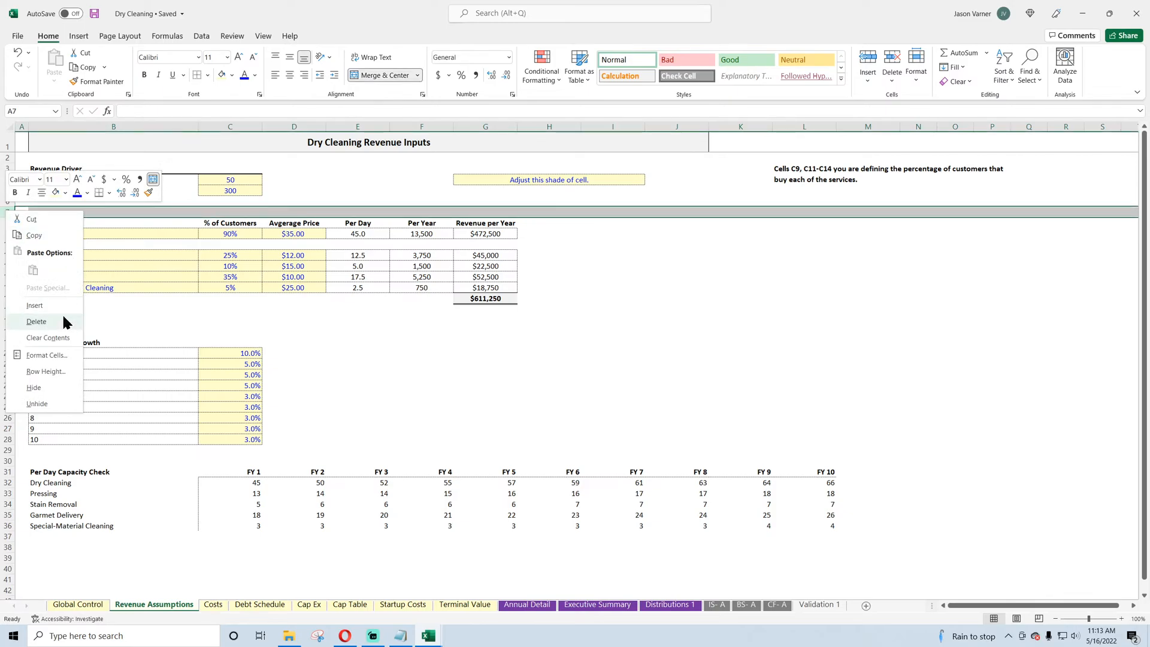
click(36, 321)
click(422, 353)
click(246, 182)
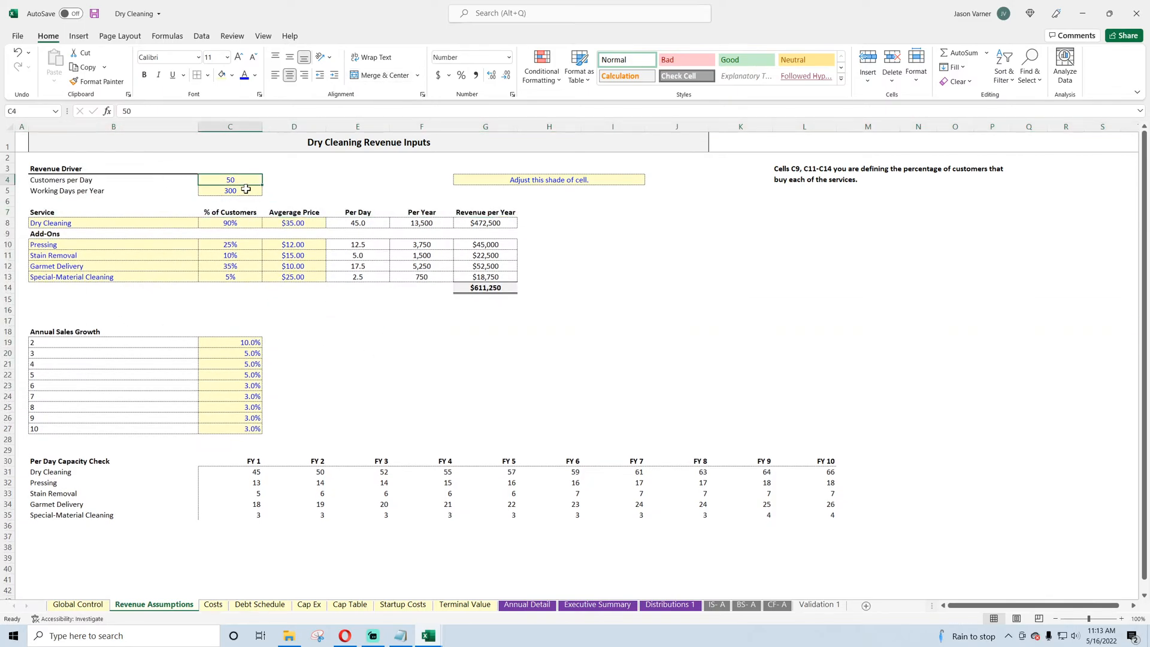
click(243, 191)
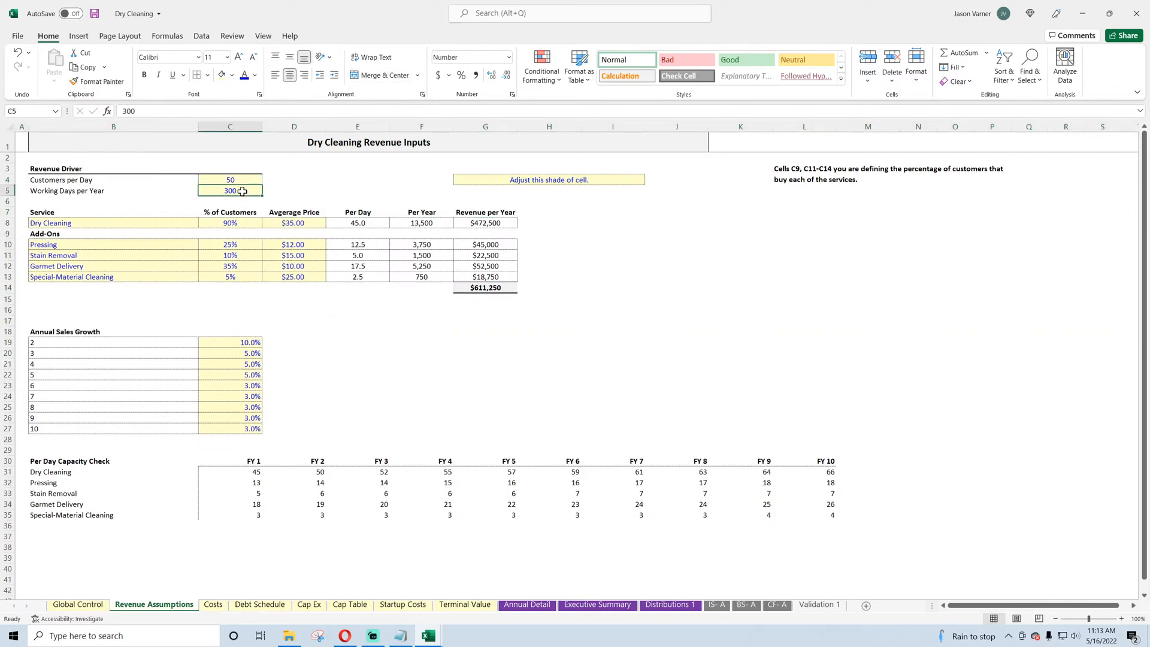
Step: Review the customer percentages, average prices and add-on names in the Service table on Revenue Assumptions
click(239, 224)
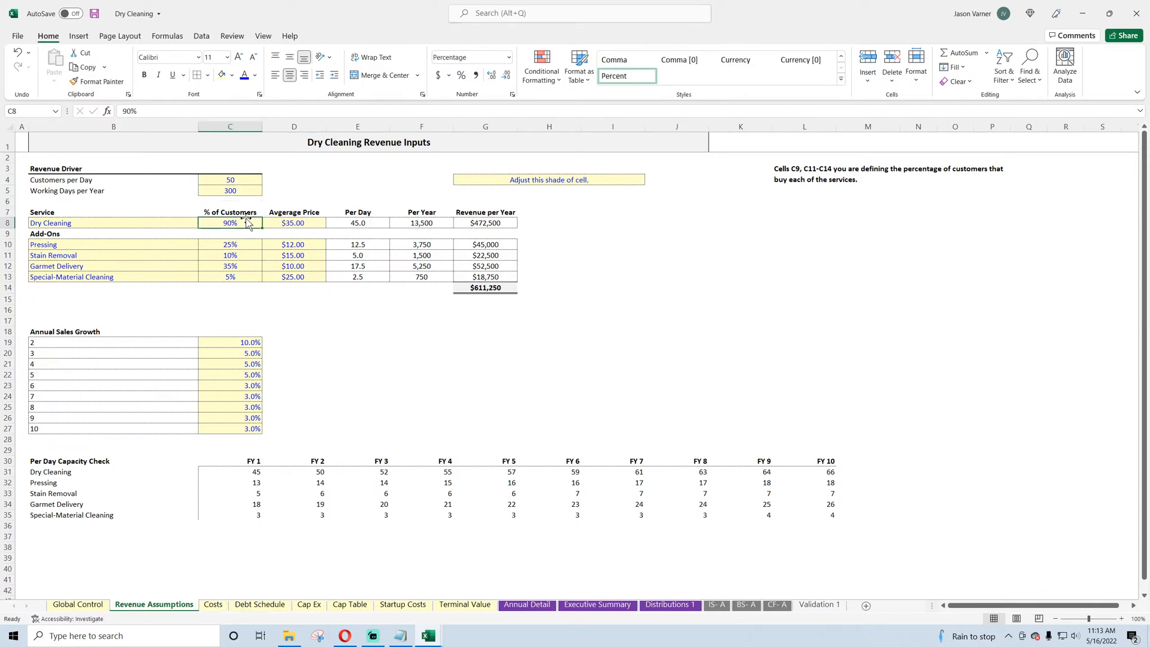
click(297, 223)
click(294, 244)
click(236, 244)
click(234, 266)
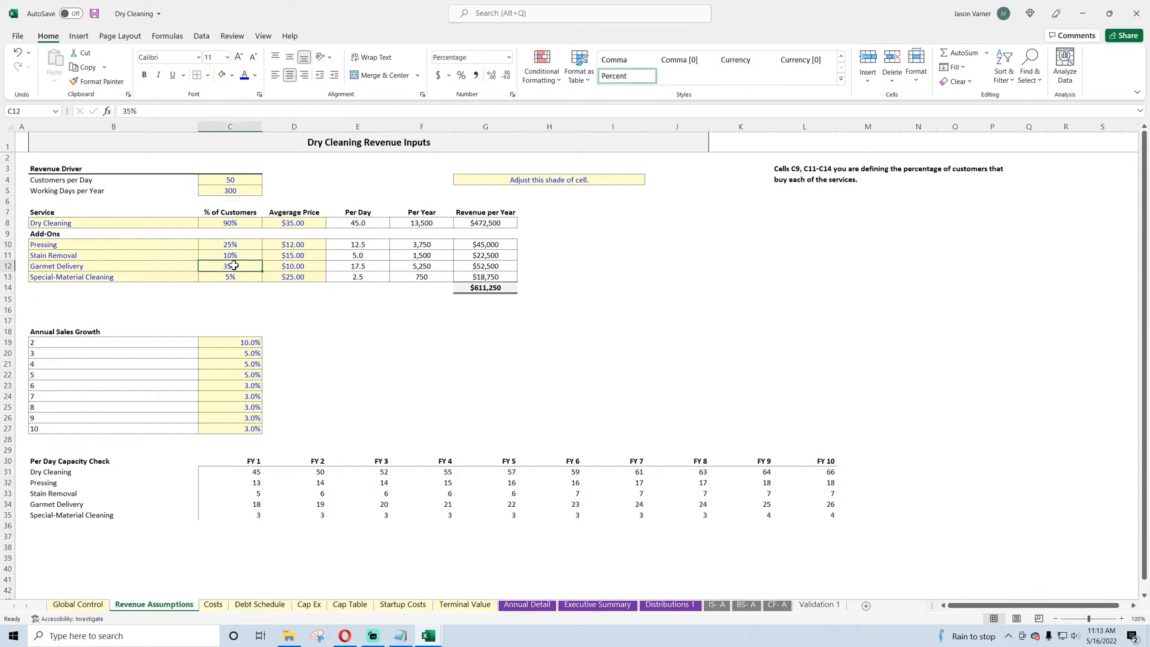
click(94, 247)
drag(93, 247, 92, 275)
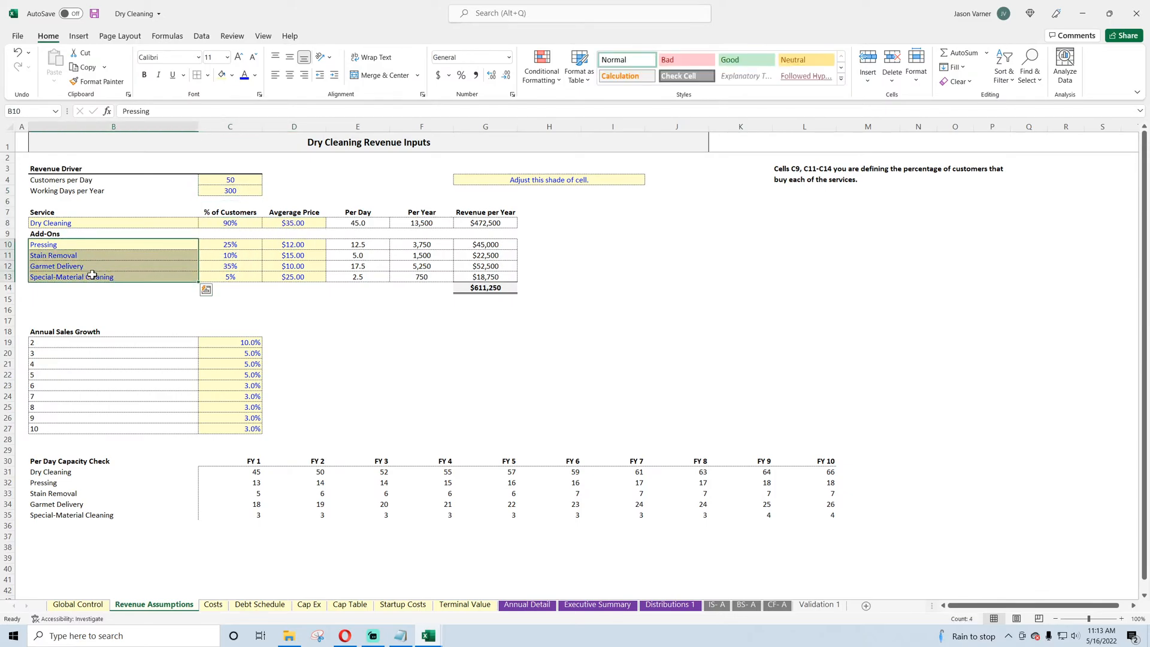
Step: Delete two blank rows between the Service table and the Annual Sales Growth section
right_click(7, 309)
click(42, 421)
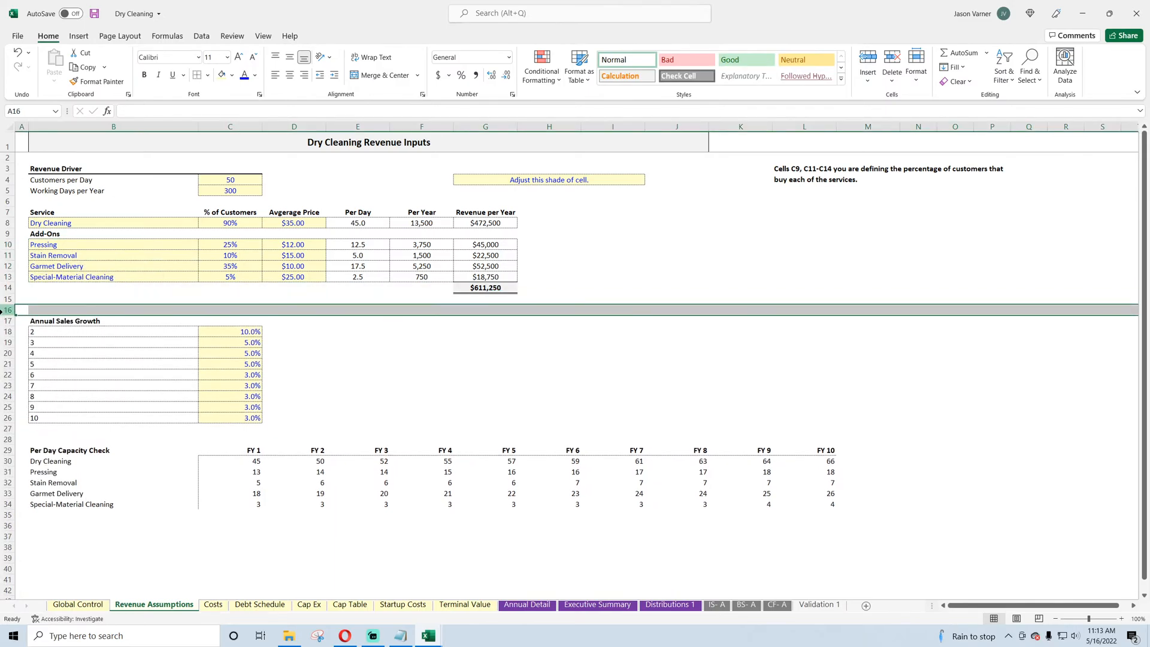
right_click(8, 310)
click(42, 424)
Step: Review the year 2 growth rate, the Per Day Capacity Check figures and the two revenue driver inputs
click(247, 321)
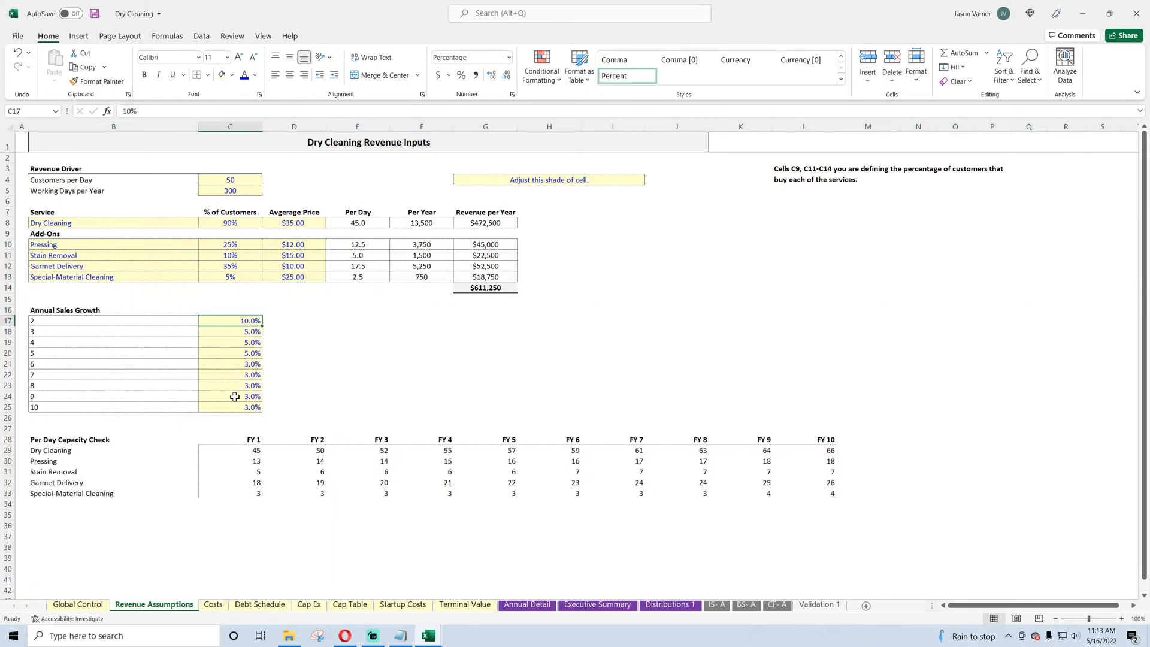
drag(236, 446, 829, 493)
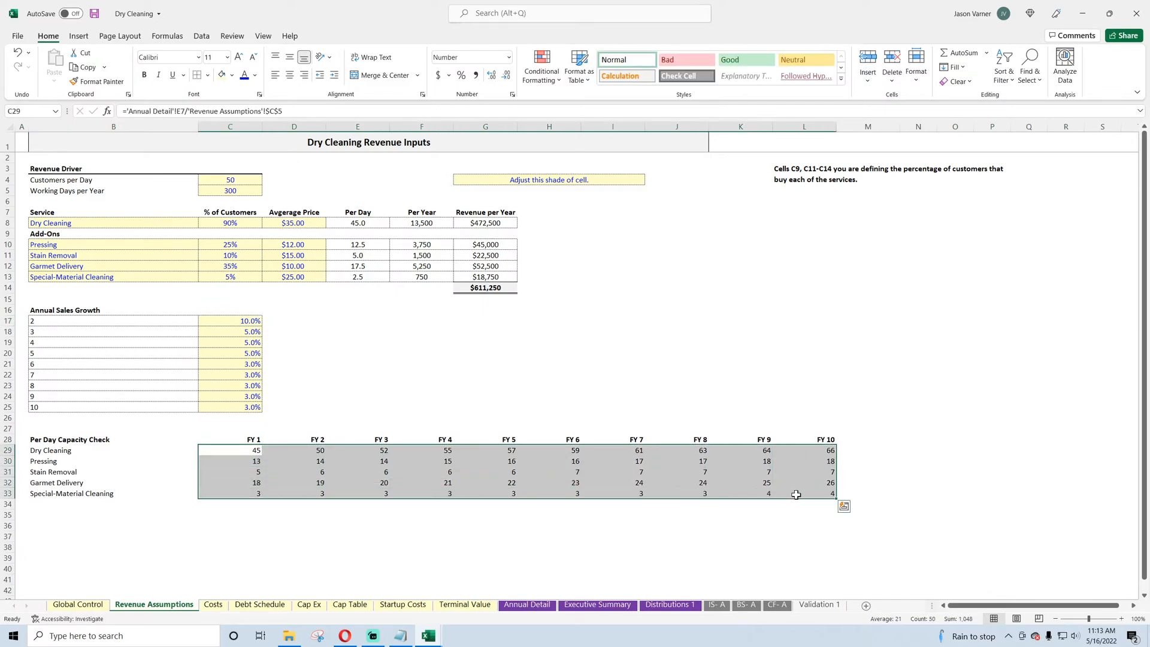
click(674, 448)
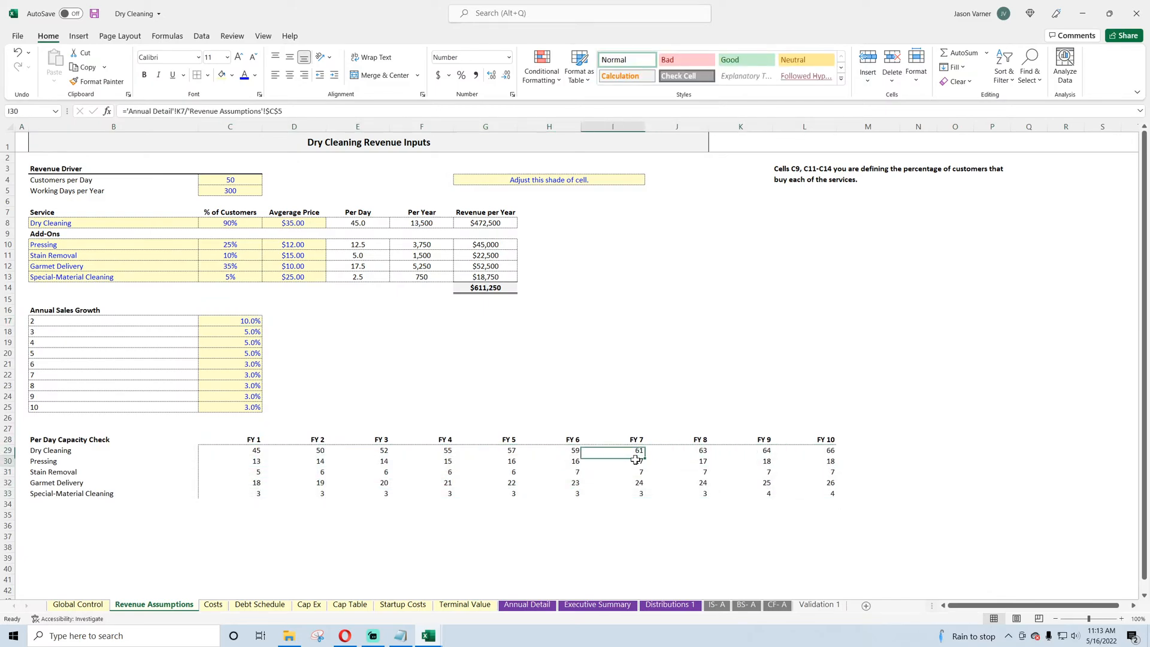
click(634, 471)
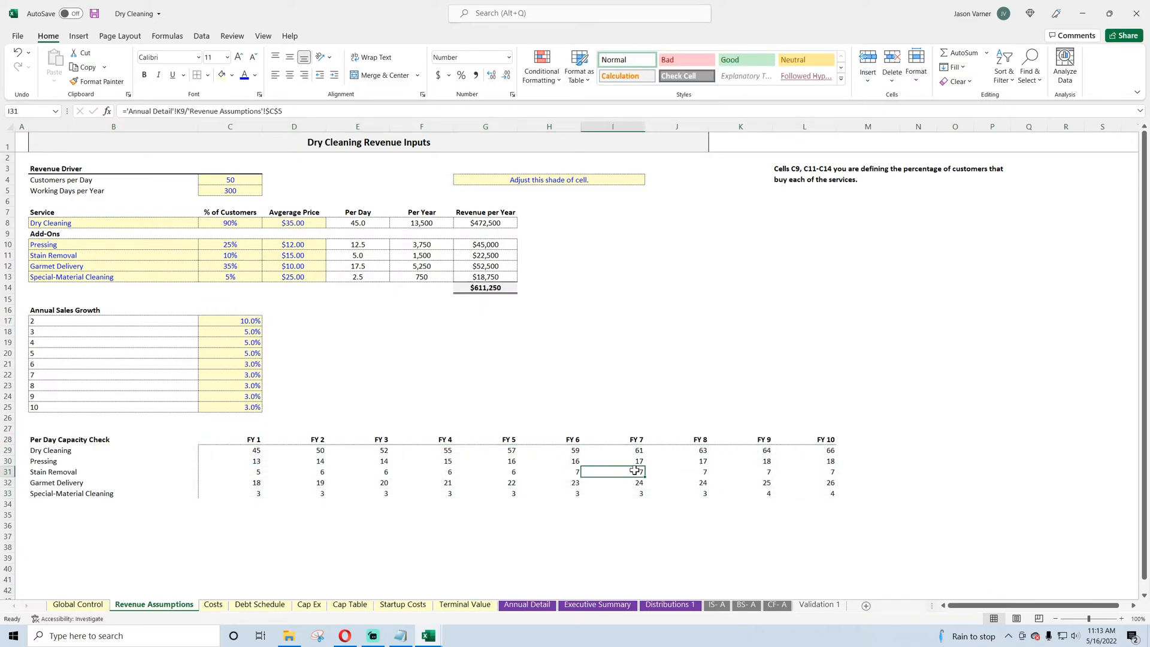
click(244, 193)
click(238, 179)
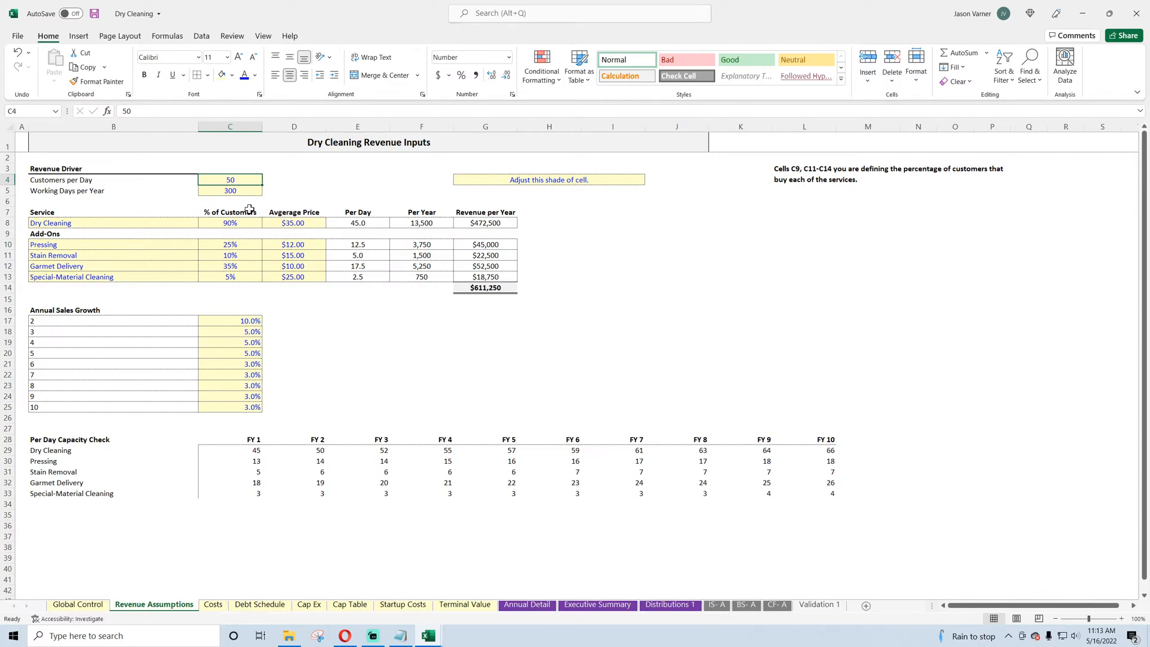
Step: Change the customer driver label in B4 to Year 1 Customers per Day
click(90, 180)
click(122, 110)
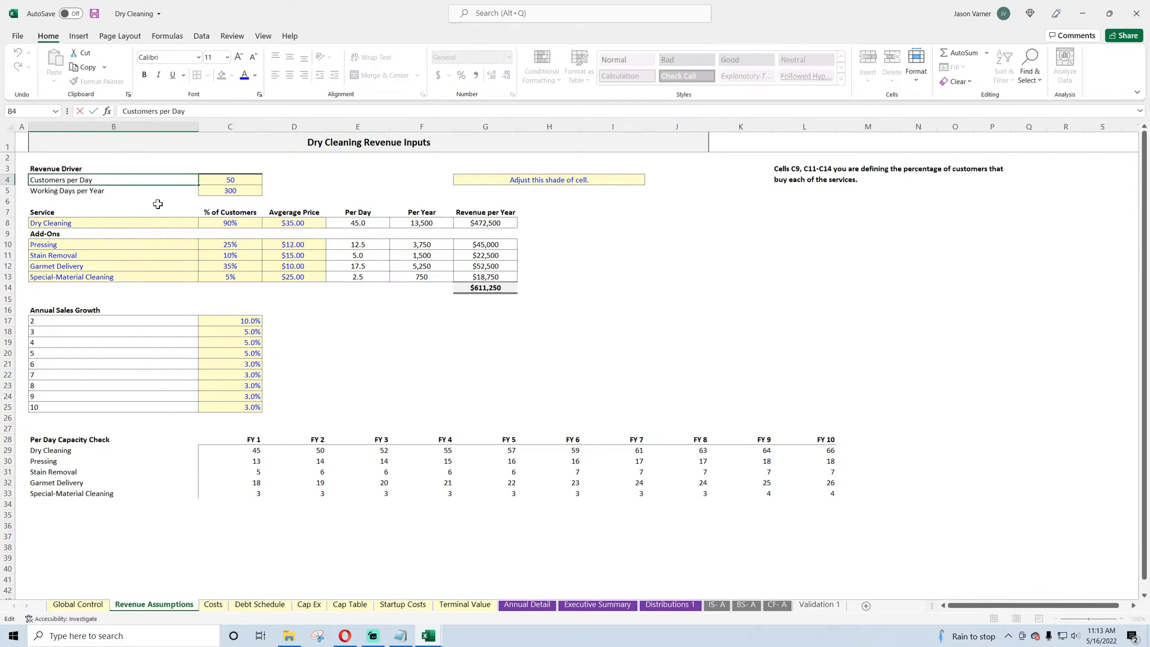
text(Year 1)
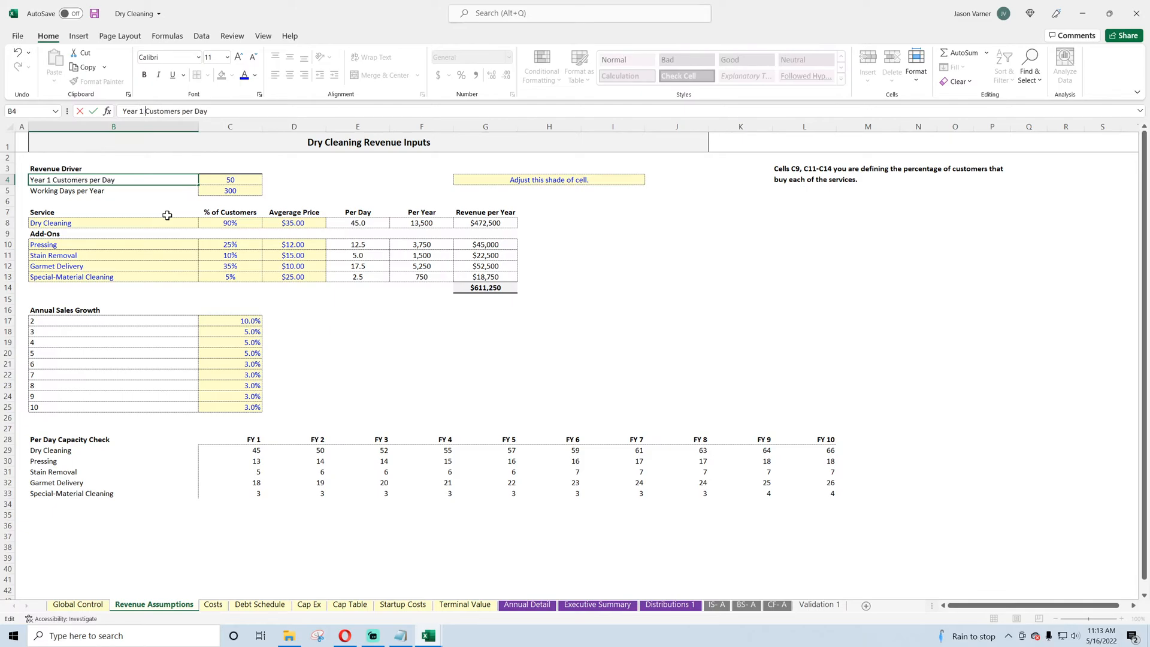
key(Return)
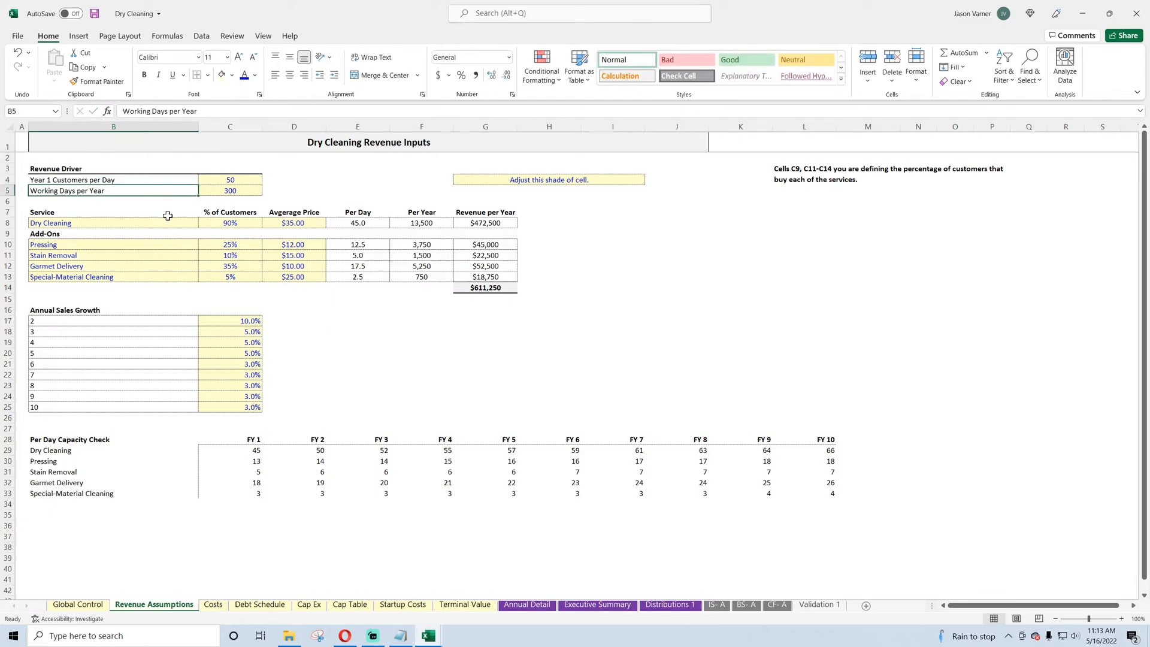
click(223, 179)
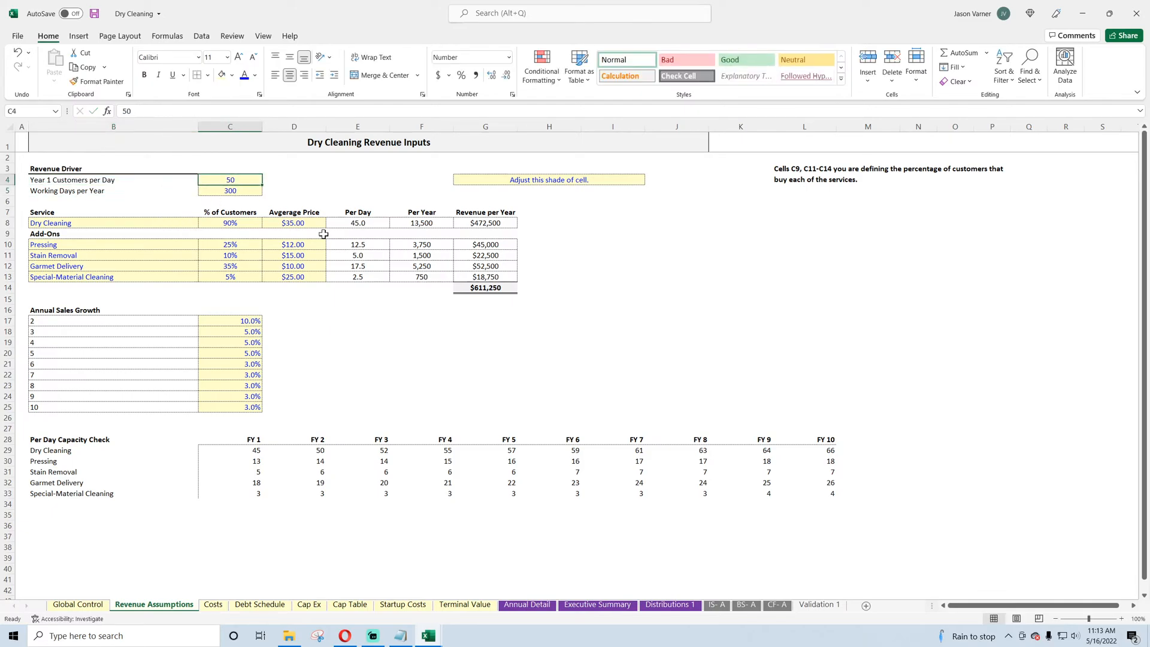
Step: Check the year 1 and year 2 Services Provided formulas on Annual Detail and save the workbook
click(527, 604)
click(368, 203)
click(412, 204)
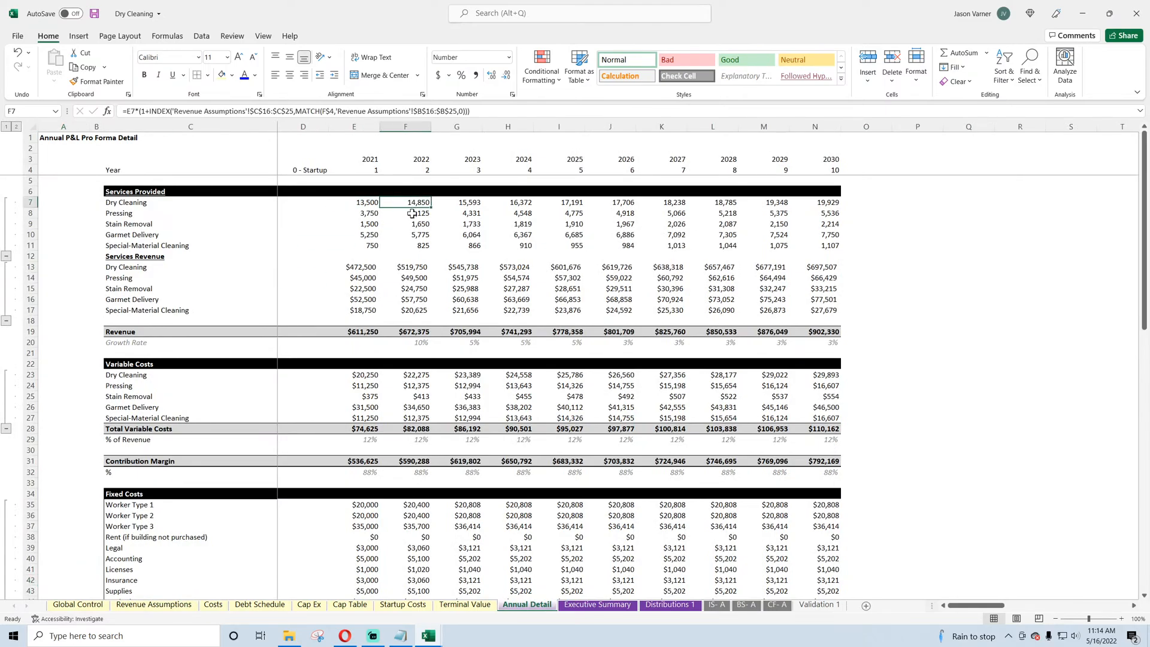
click(414, 222)
click(370, 203)
click(370, 234)
click(424, 214)
click(96, 15)
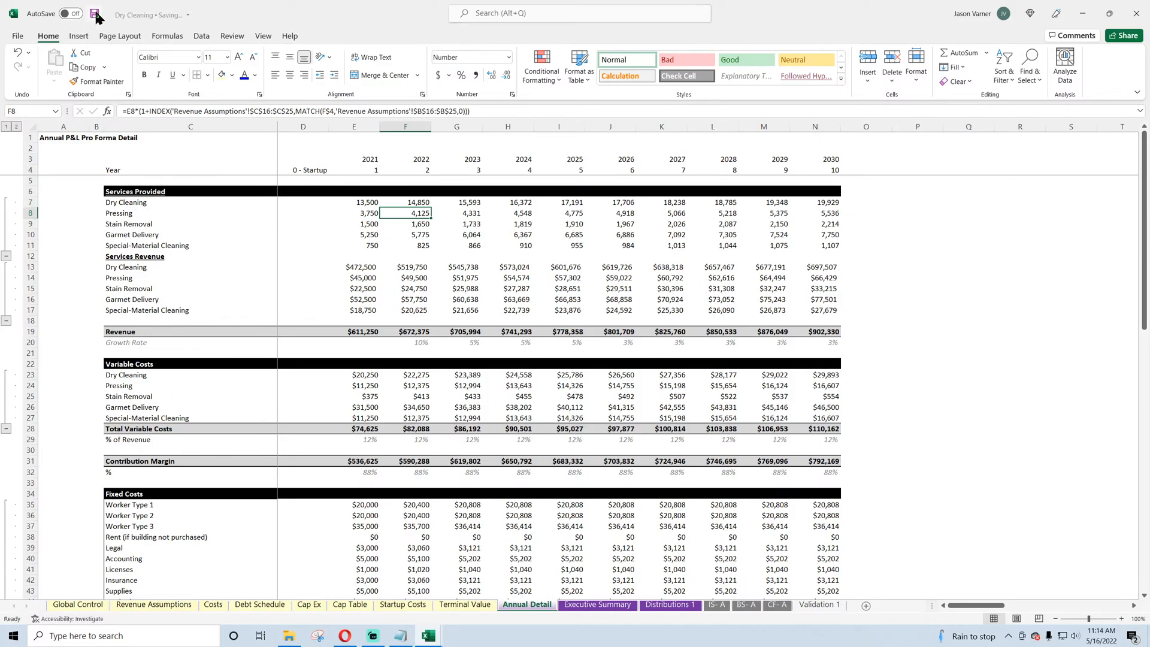
Step: Trace year 1 on Annual Detail from the Dry Cleaning count through service revenue to the Revenue total
click(367, 203)
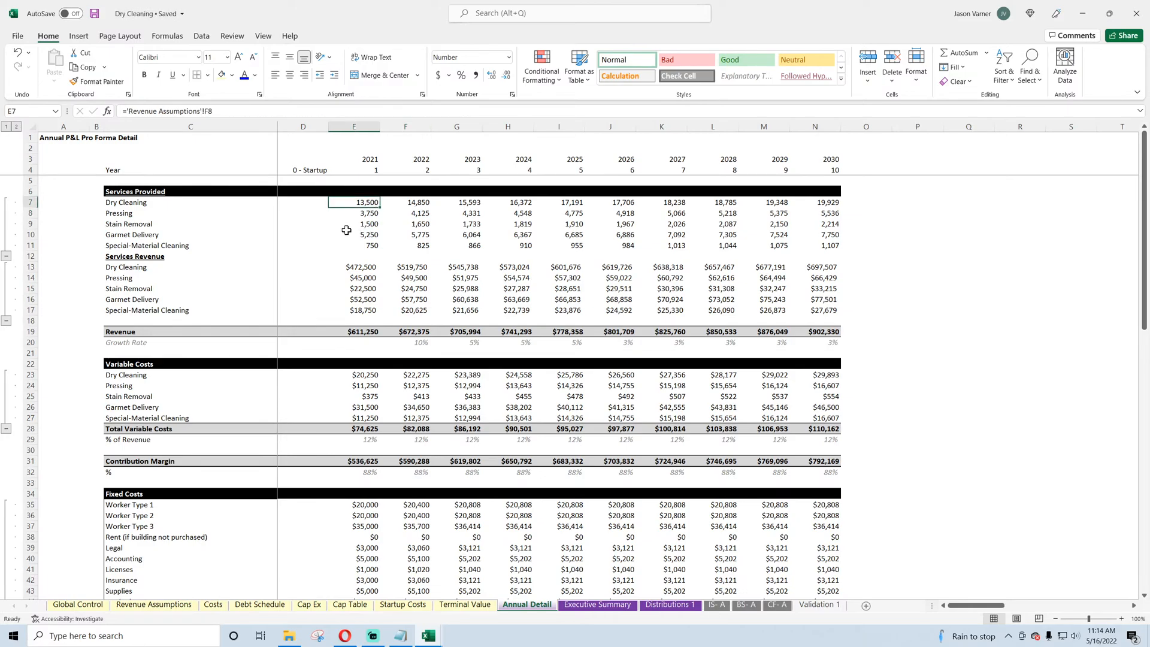
click(378, 268)
click(365, 291)
click(372, 331)
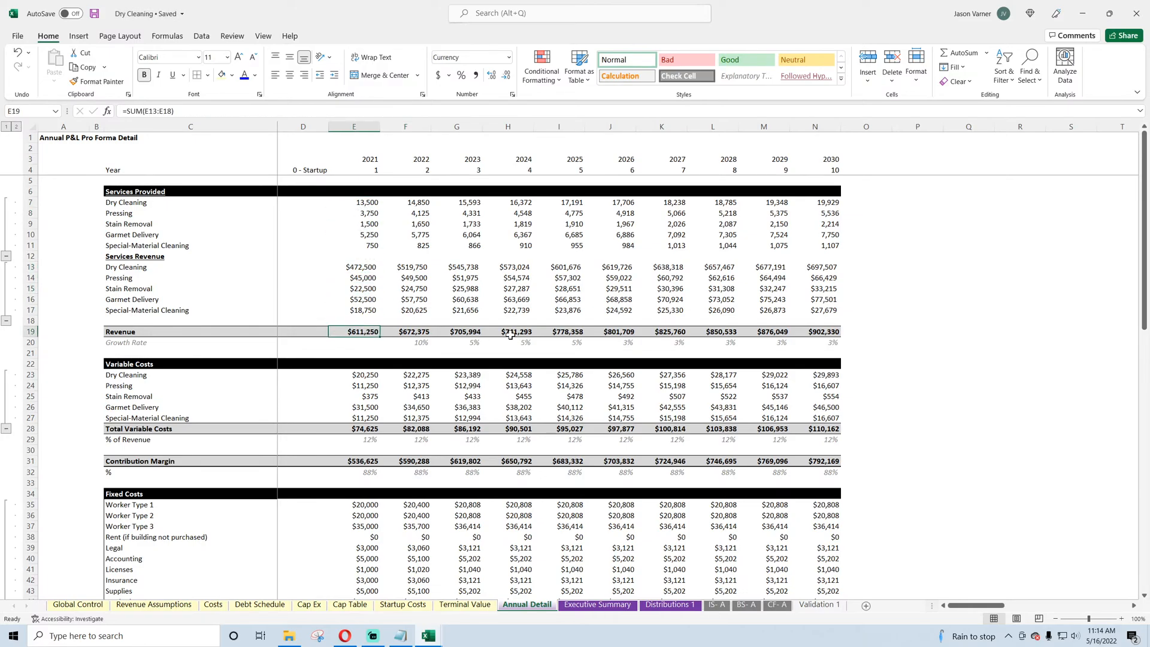
Step: Inspect the Per Day formulas for Dry Cleaning, Pressing and Stain Removal on Revenue Assumptions
click(149, 606)
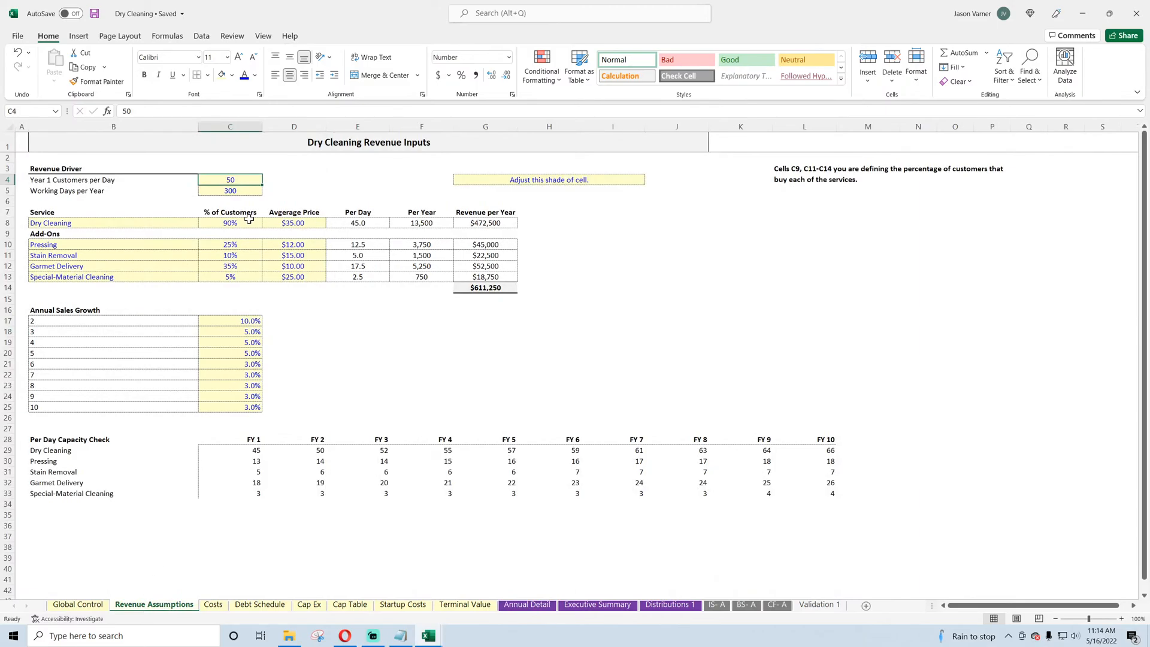
double_click(353, 222)
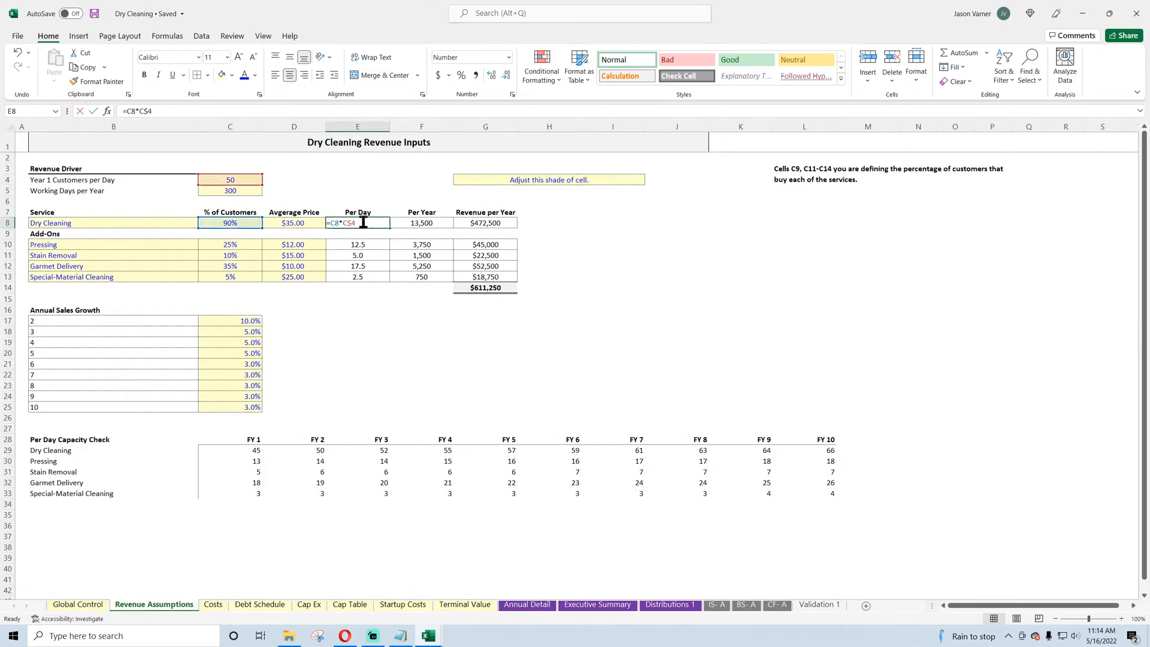
key(Return)
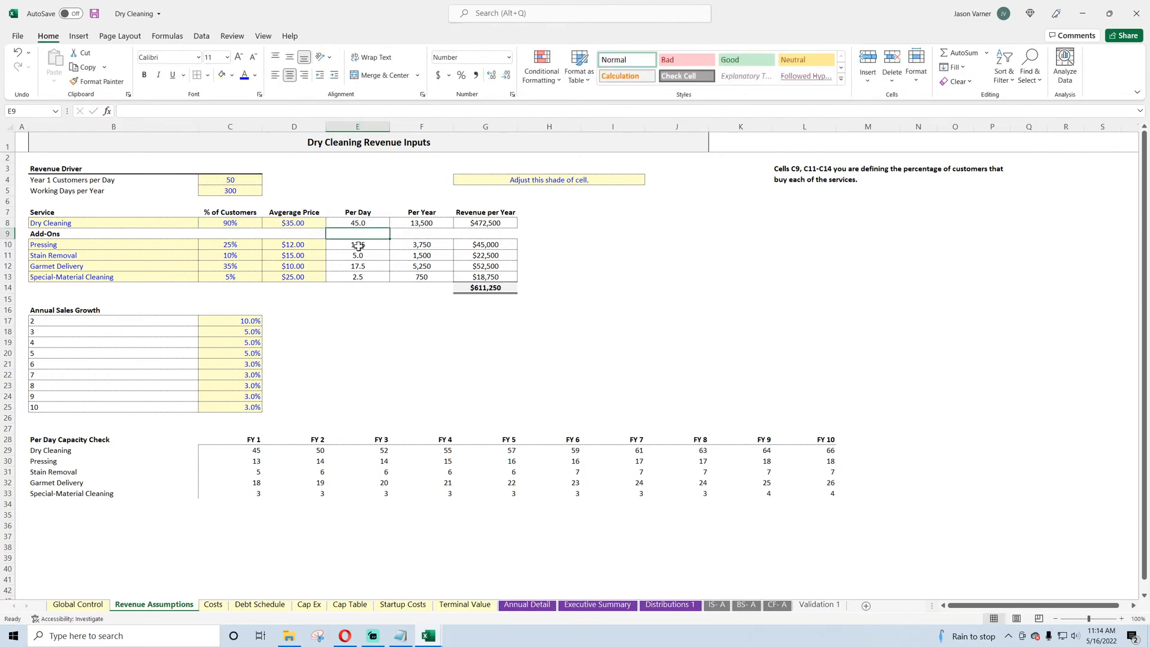
double_click(352, 244)
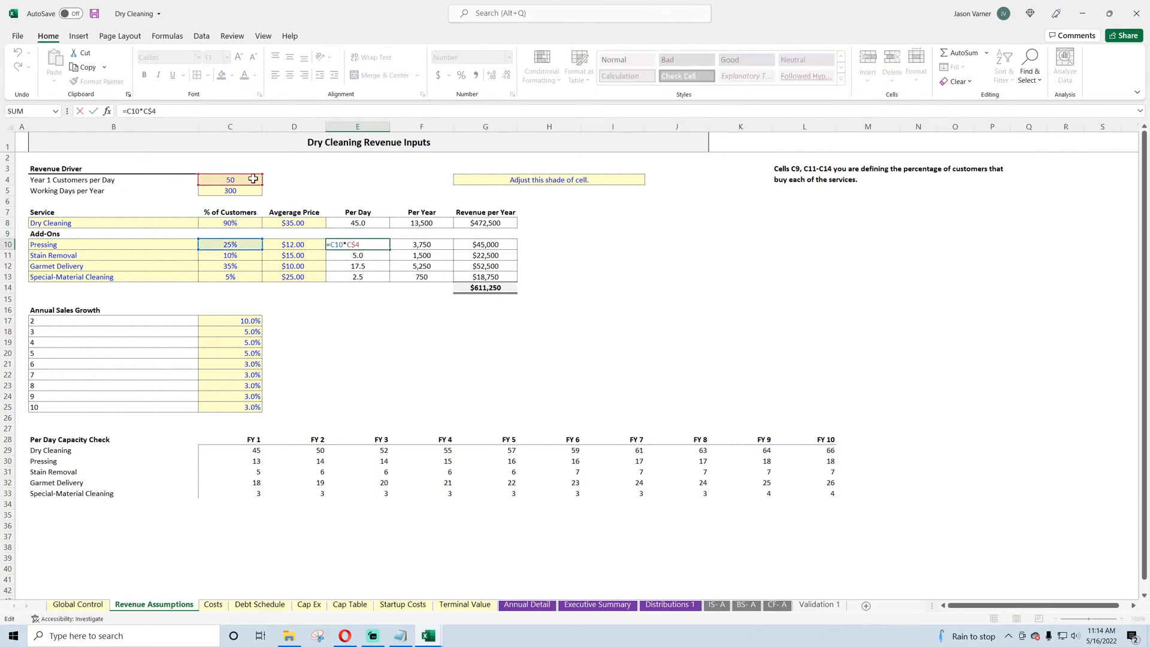
key(Return)
double_click(357, 255)
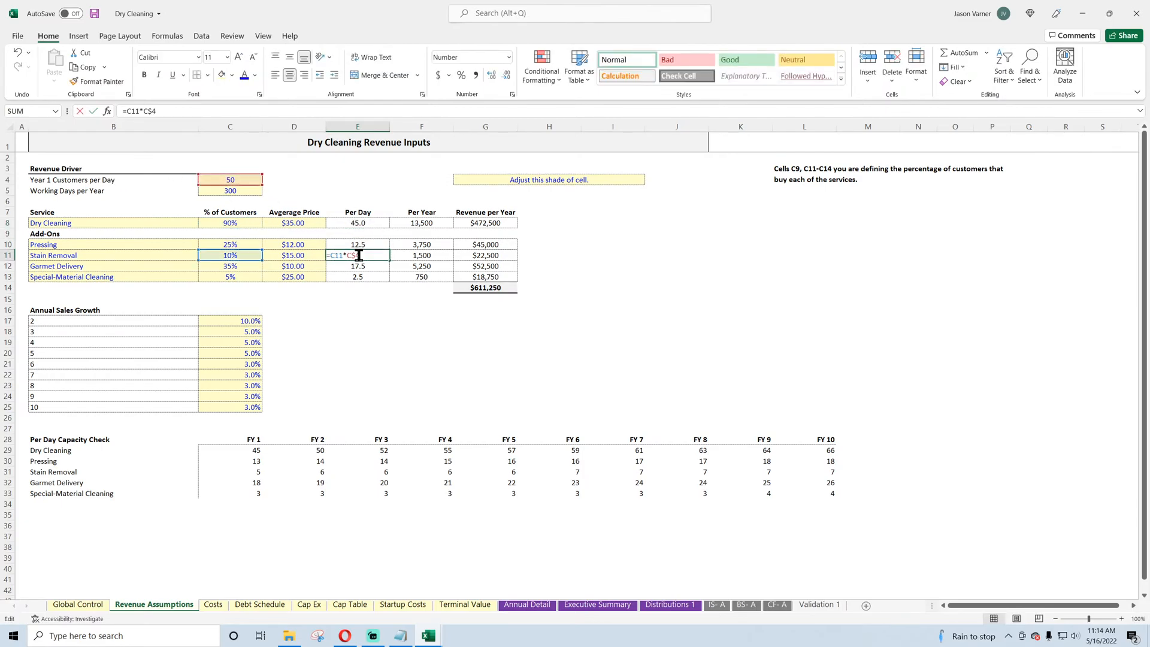
key(Return)
click(235, 267)
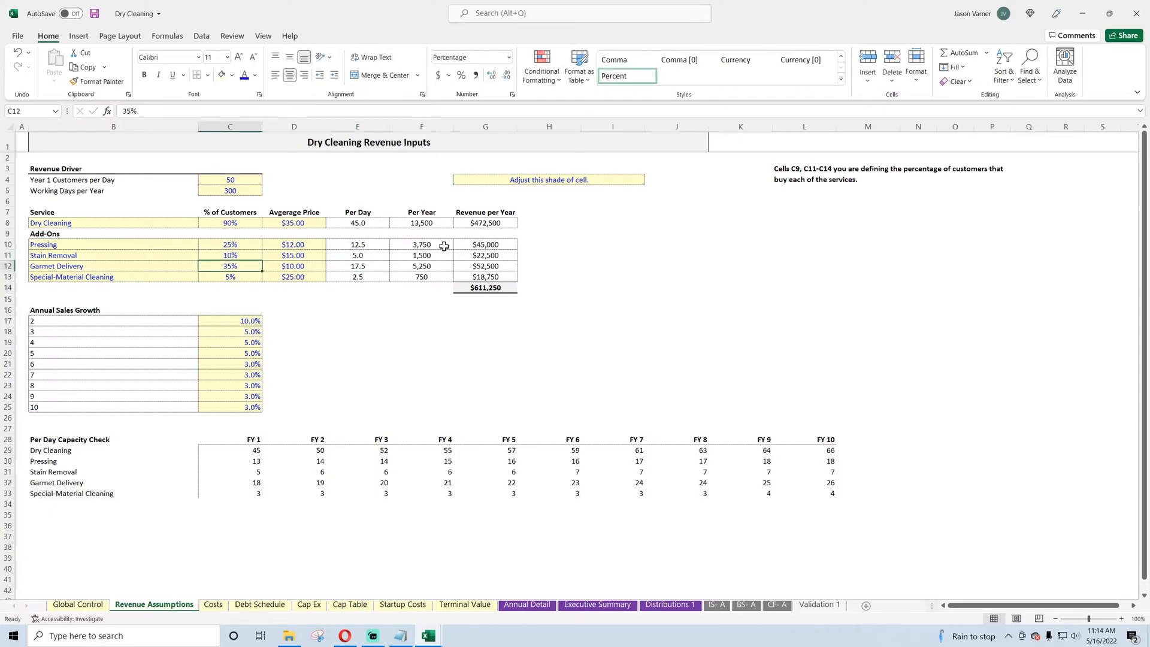
Step: Rewrite the Dry Cleaning Per Year formula in F8 as =E8*C$5, multiplying Per Day by Working Days per Year
double_click(431, 224)
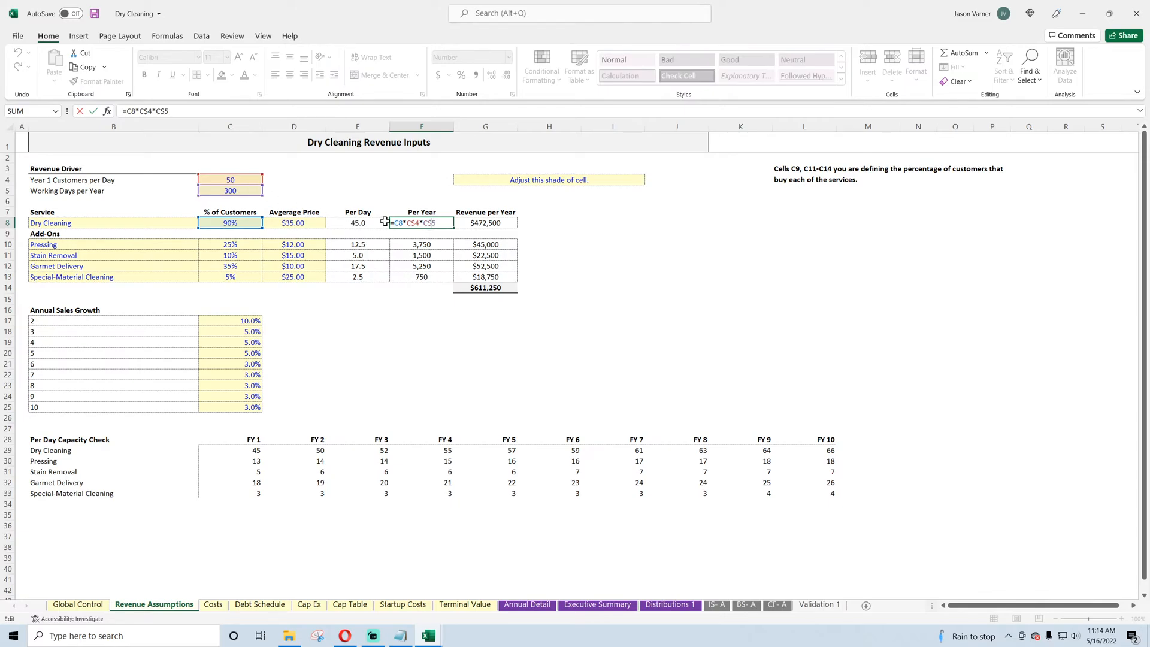
key(Return)
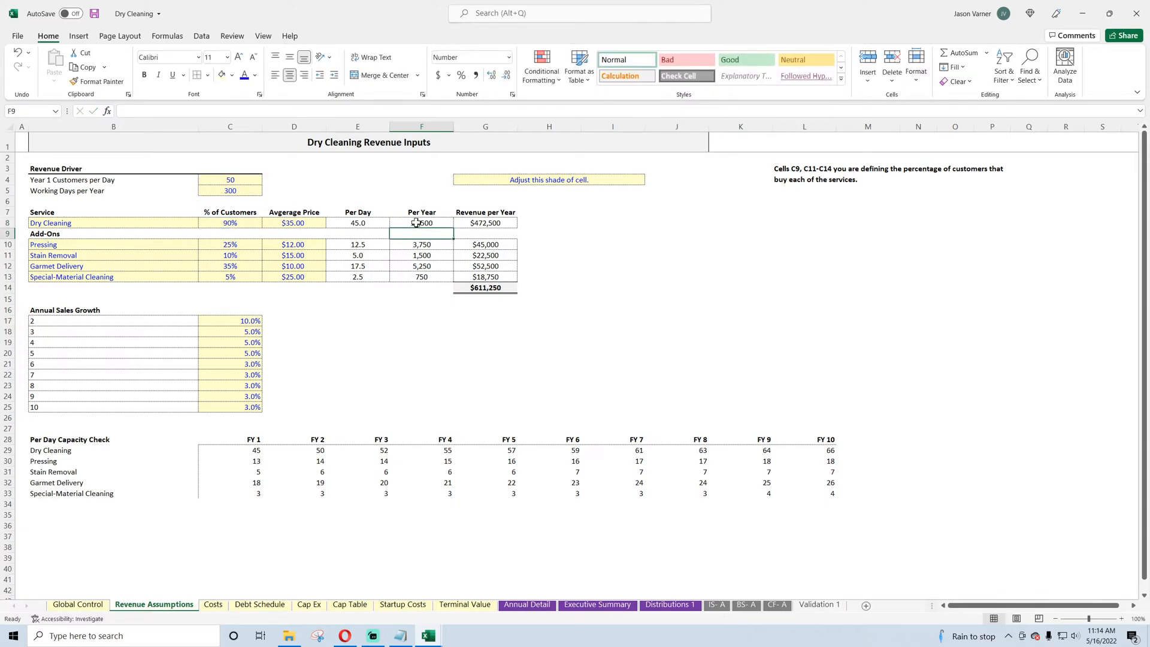
click(417, 222)
text(=)
click(355, 222)
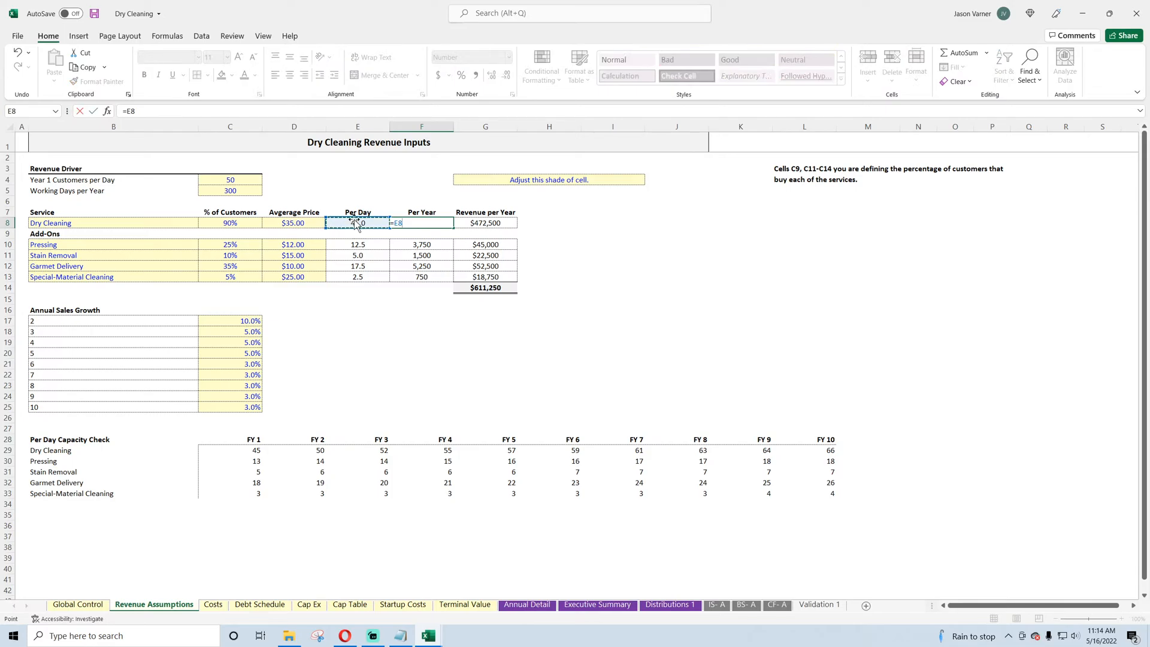
text(*)
click(243, 190)
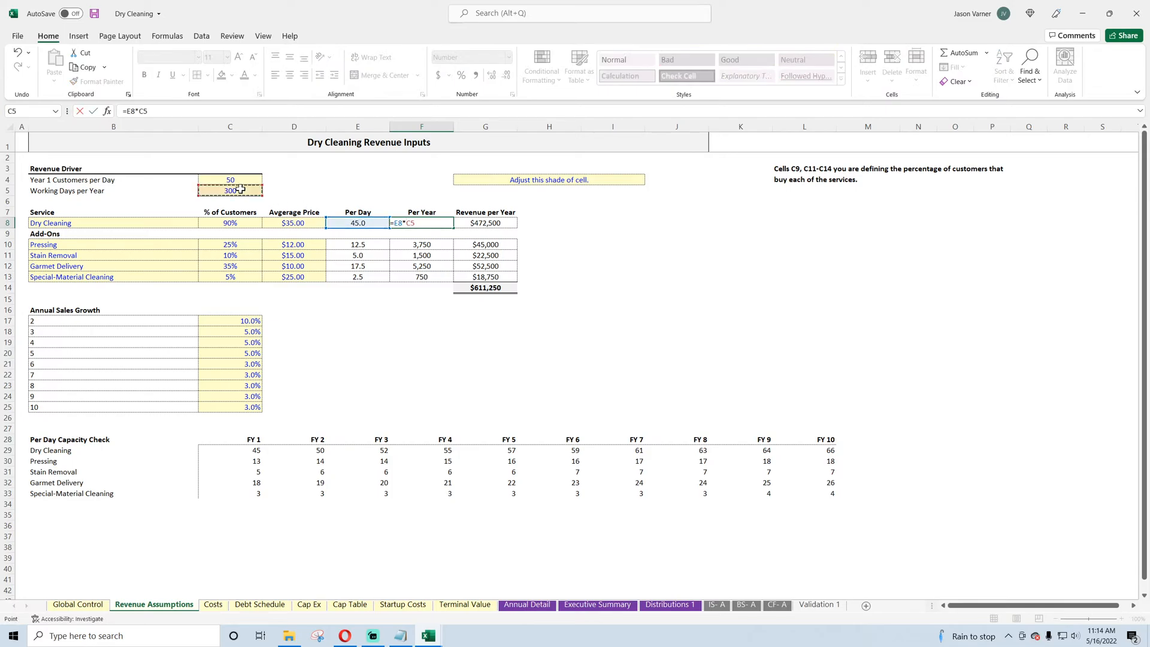
click(139, 110)
key(F4)
key(Return)
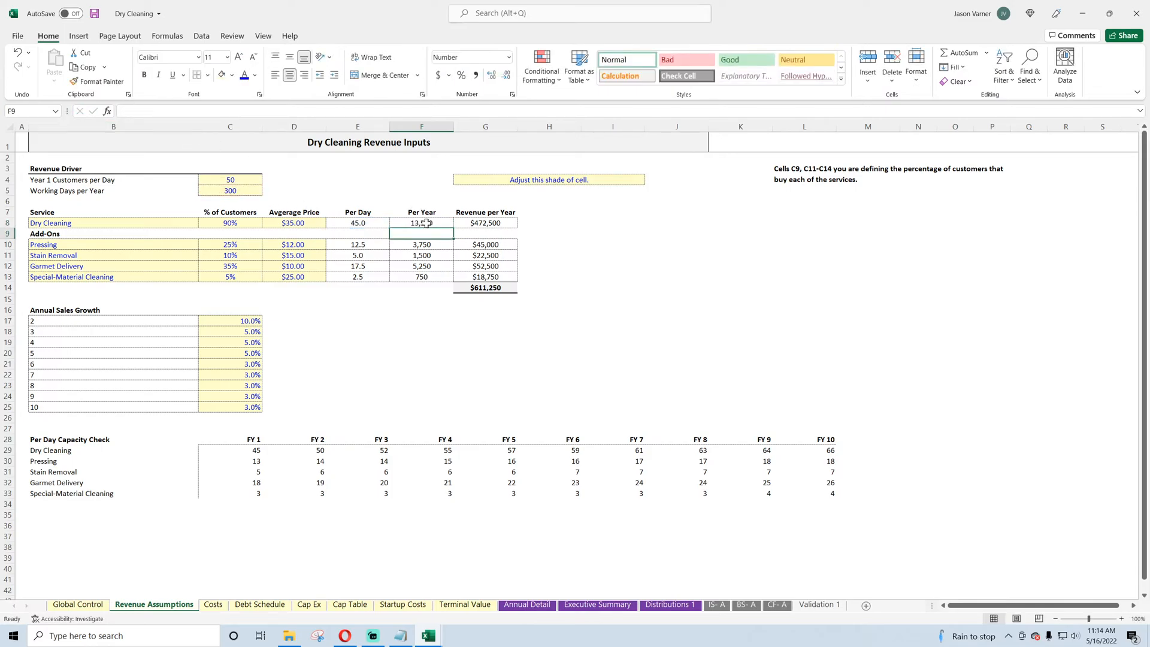
Step: Copy the F8 Per Year formula to the add-on rows F10:F13
click(425, 224)
key(ctrl+c)
click(447, 246)
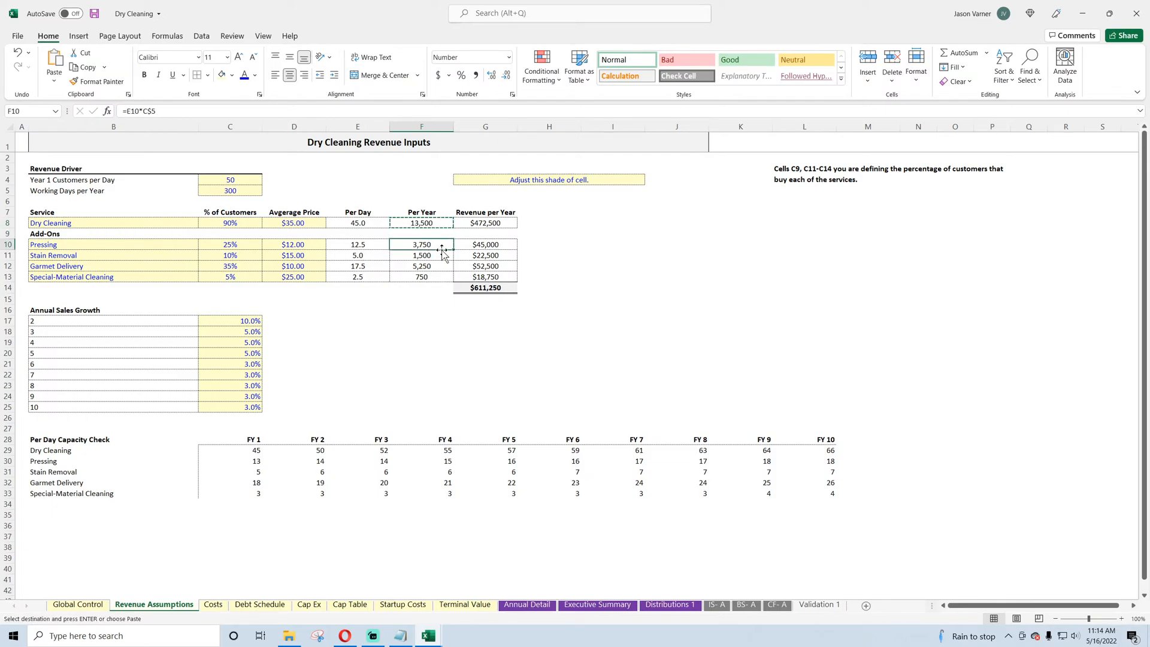
drag(449, 247, 446, 279)
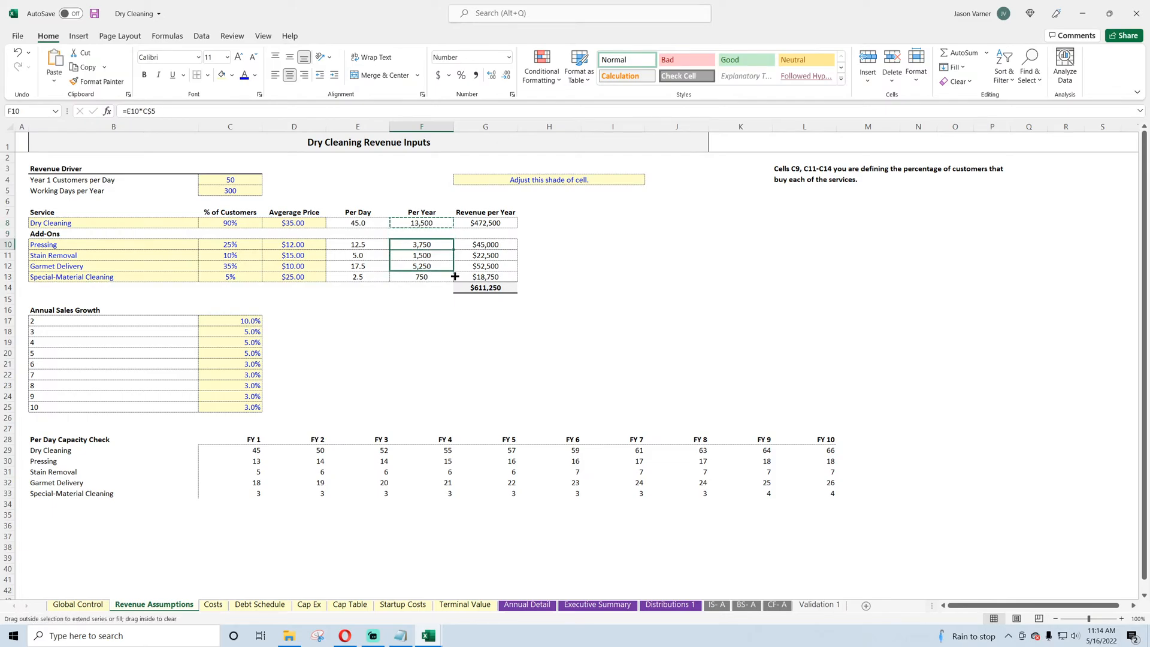
key(Return)
click(443, 265)
Step: Check the Dry Cleaning and total formulas in the revenue column and rename its header in G7 to Y1 Revenue
click(485, 223)
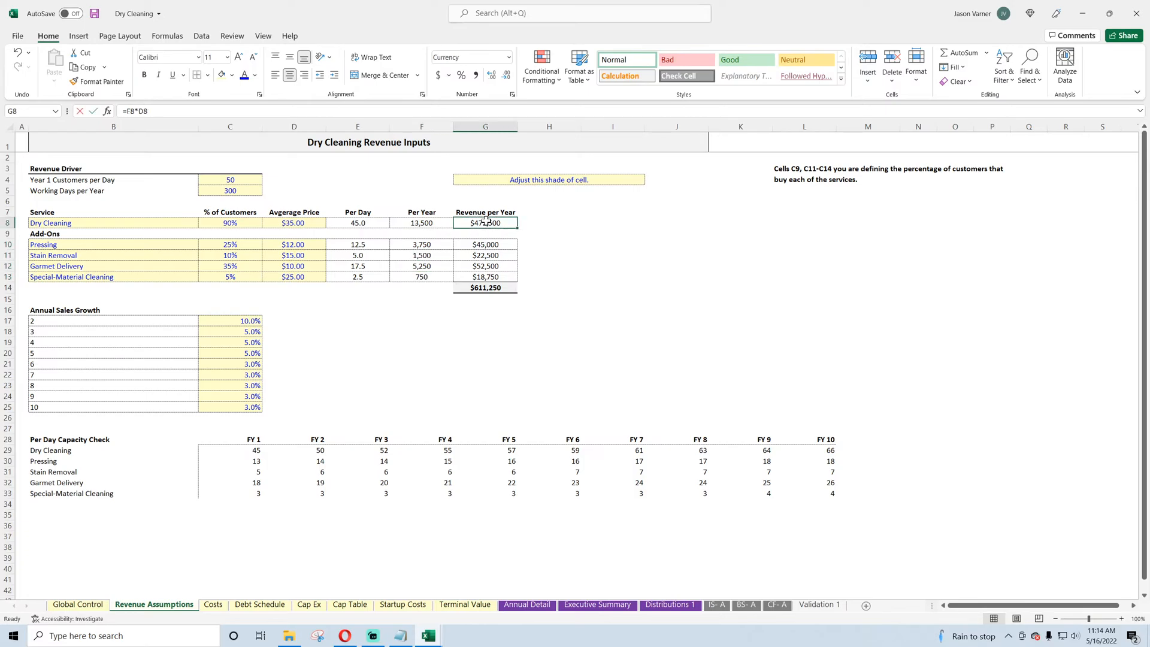
double_click(486, 223)
key(Return)
click(486, 288)
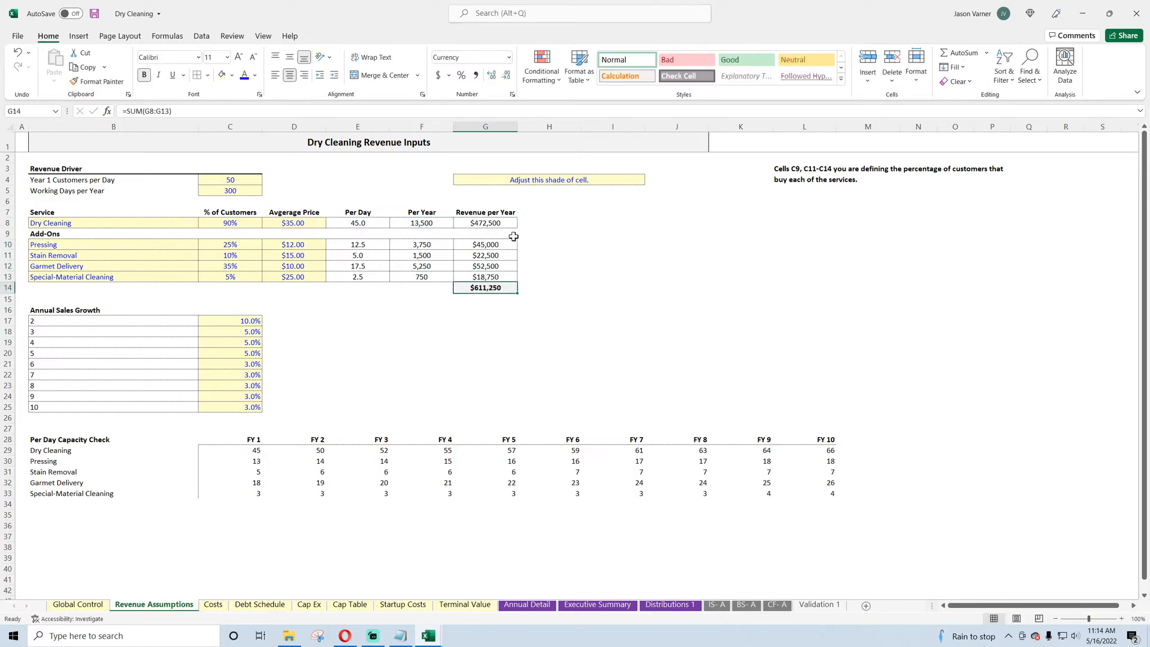
click(494, 214)
text(Y)
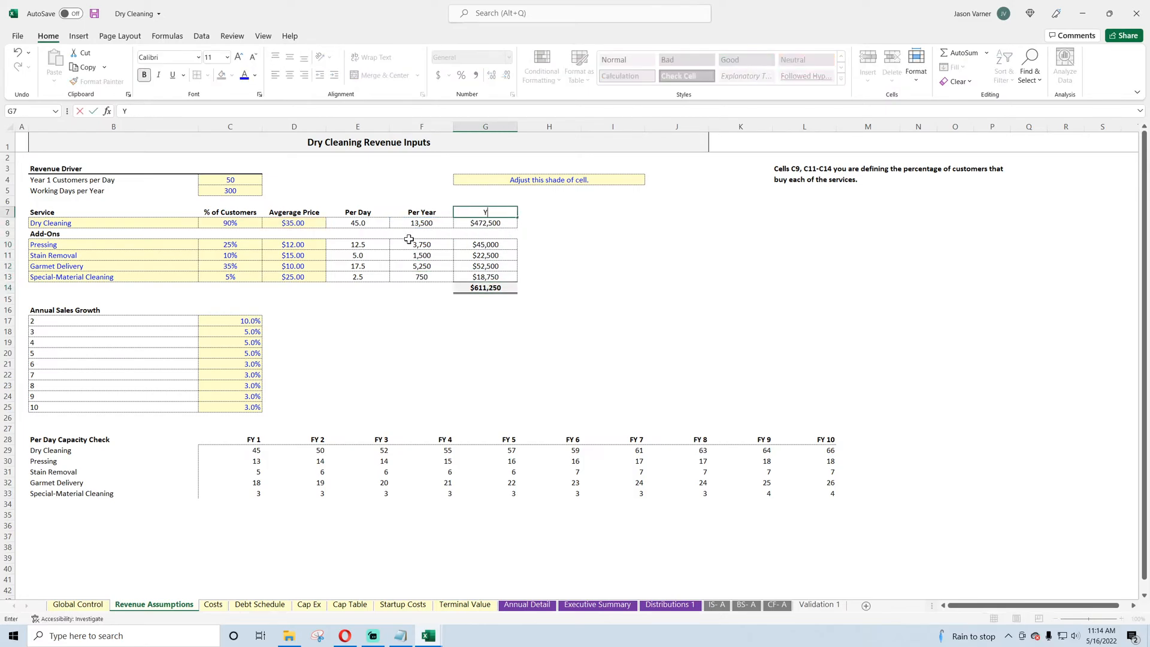
text(1 Revenue)
key(Return)
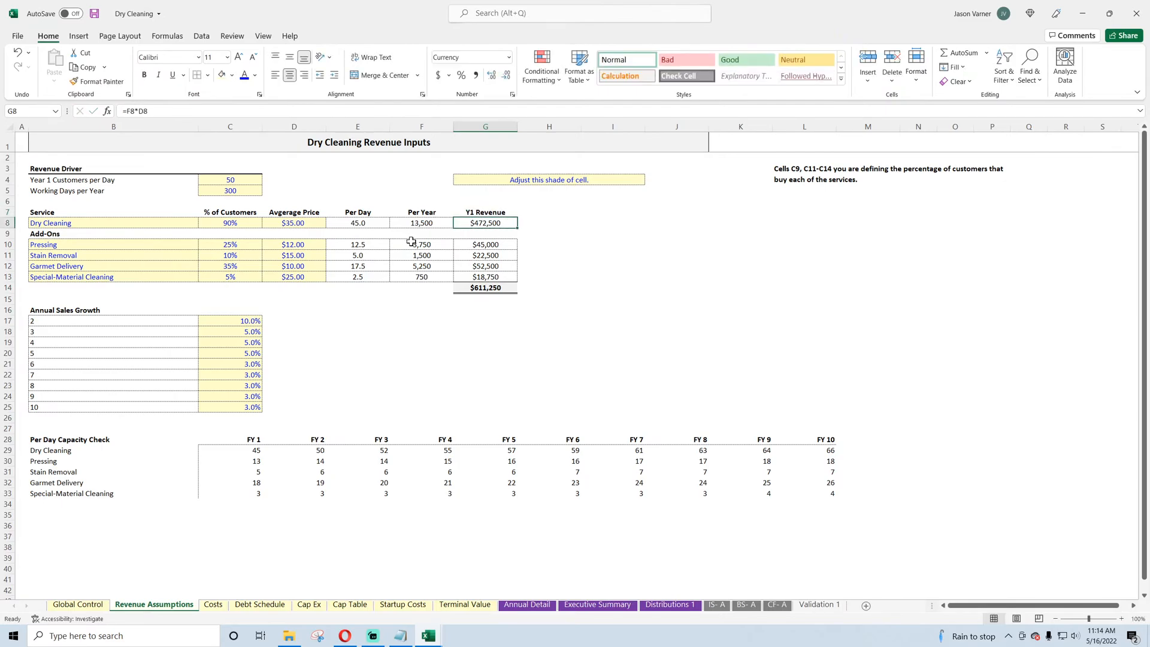
Step: Save the workbook and open the Costs sheet
click(94, 13)
click(667, 263)
click(213, 604)
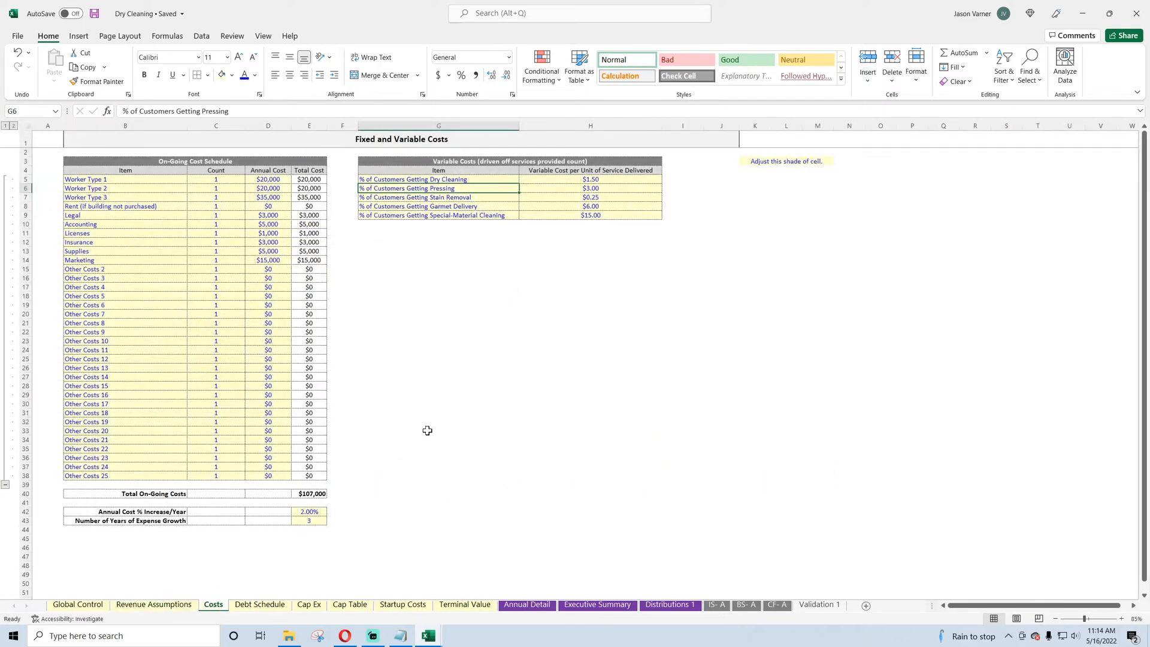
Step: Link the first variable cost item in G5 to the Dry Cleaning service name in Revenue Assumptions B8
click(143, 178)
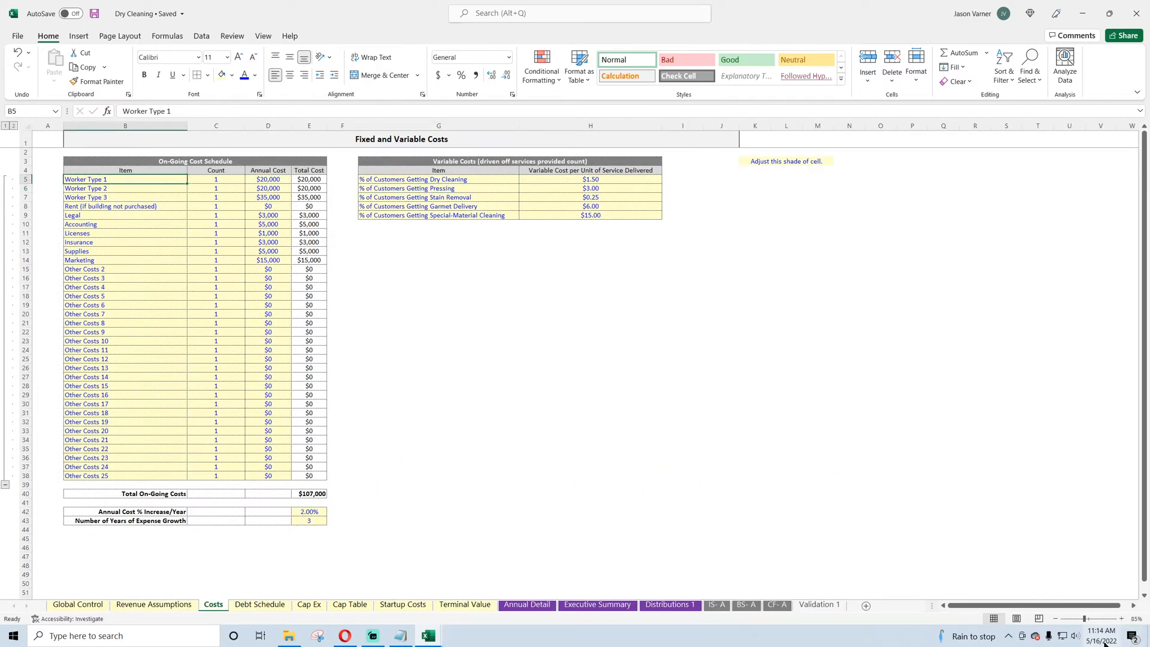
click(1122, 618)
click(1128, 621)
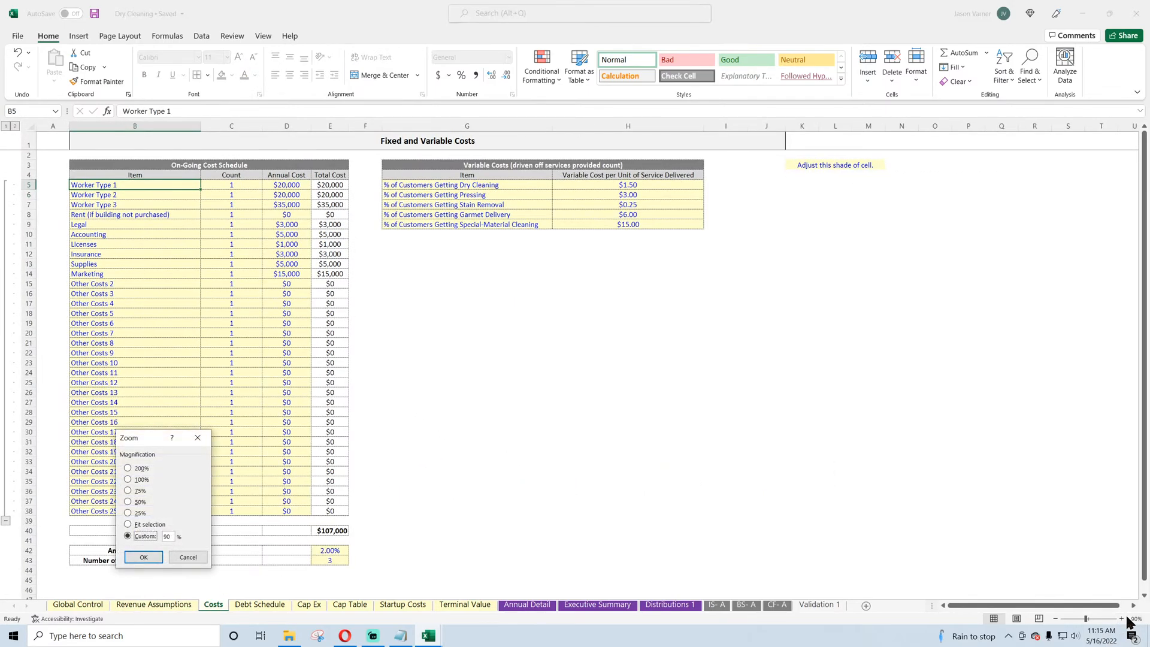
click(188, 558)
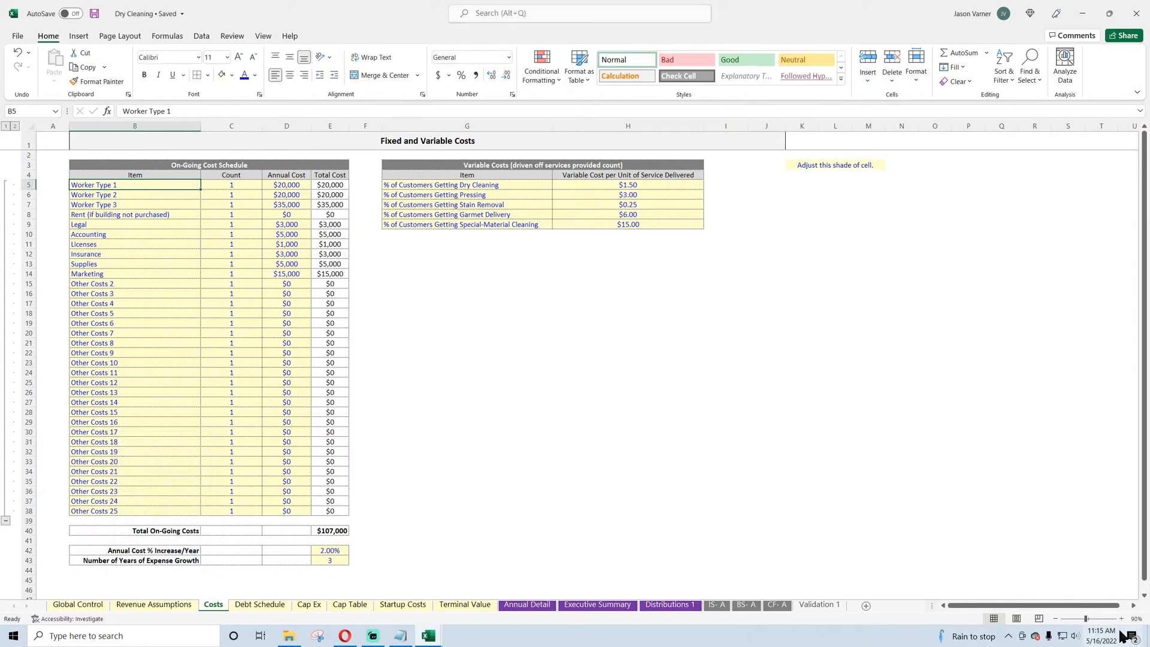
click(1121, 619)
click(647, 449)
click(533, 190)
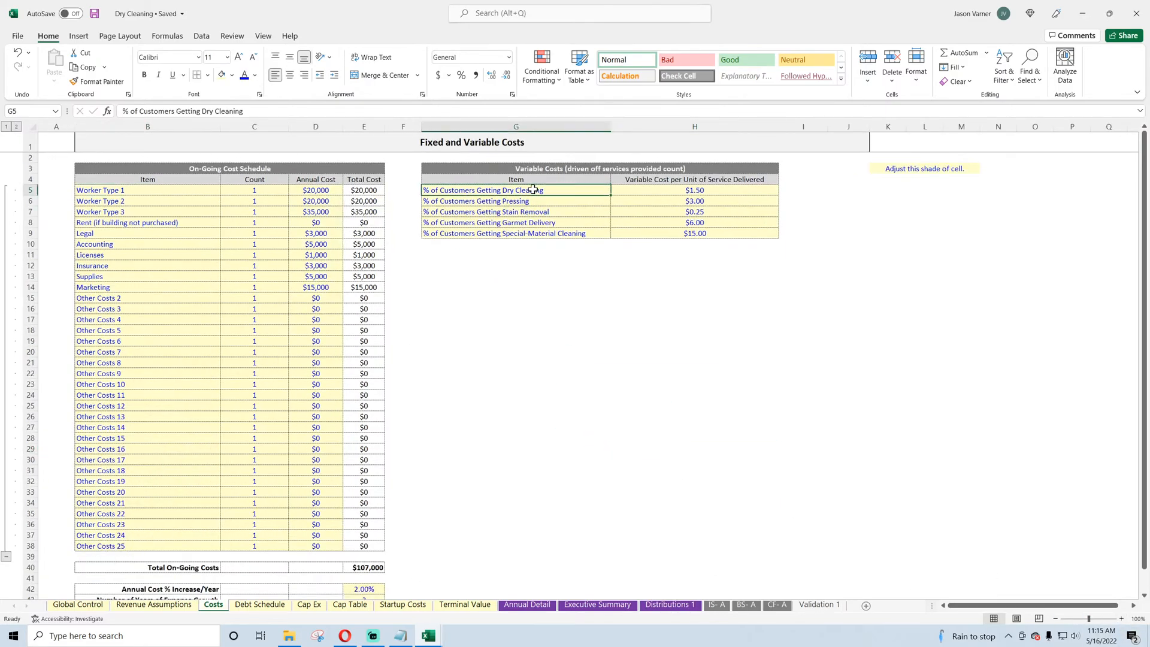
text(=)
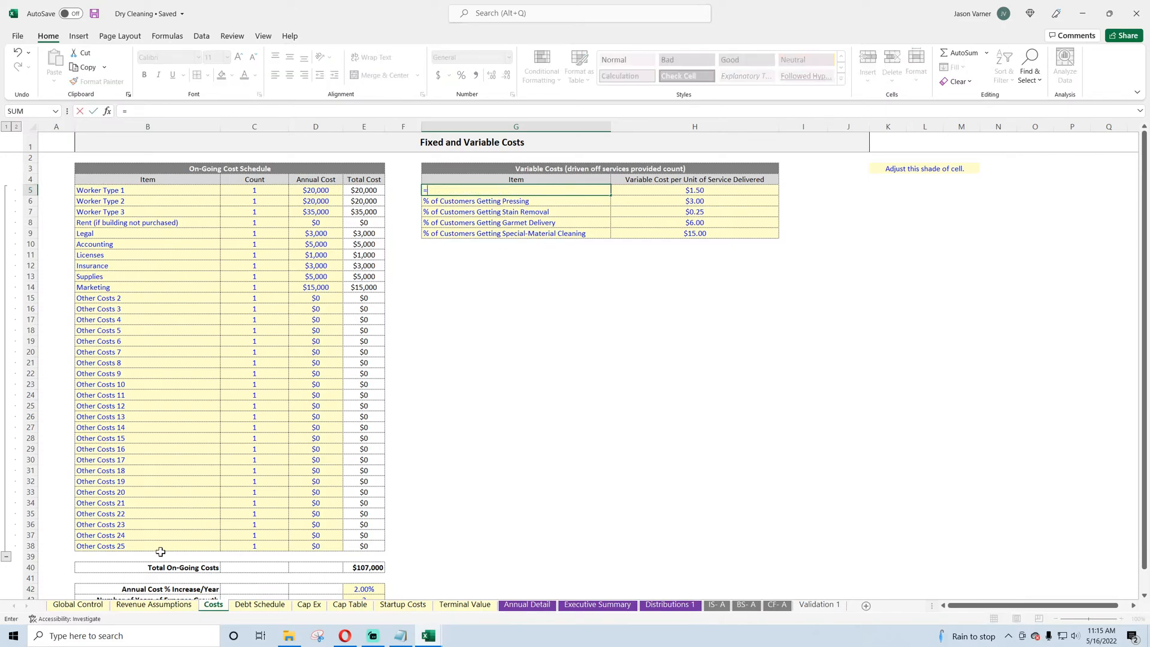
click(96, 604)
click(134, 604)
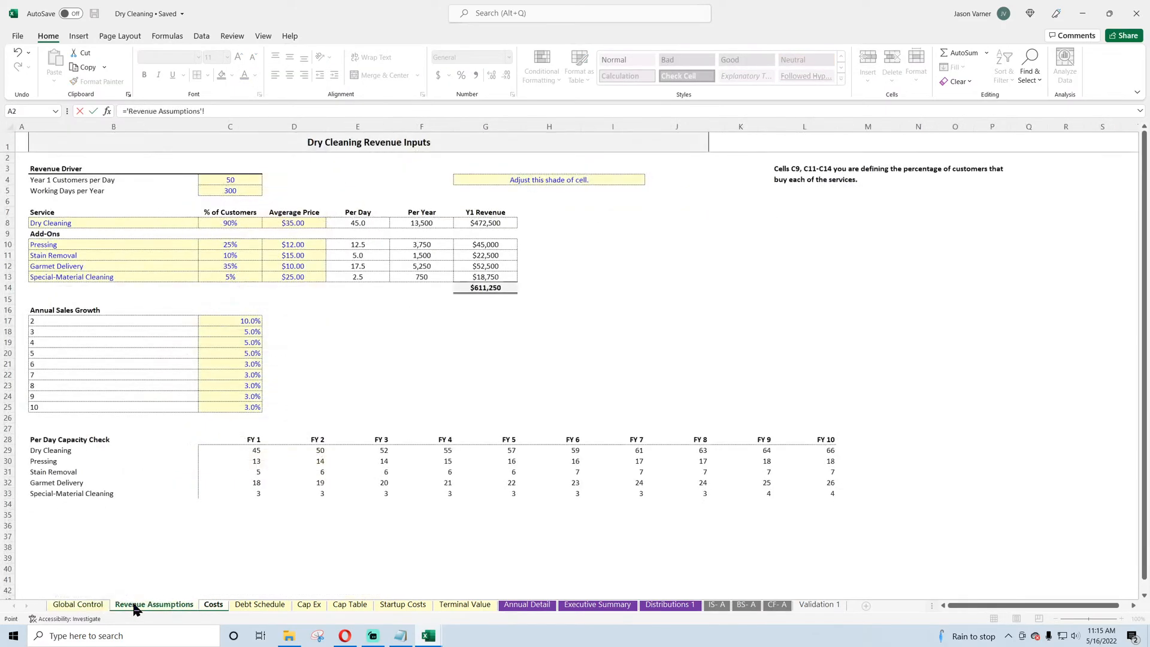
click(79, 223)
key(Return)
Step: Link G6 to the Pressing service name in Revenue Assumptions B10 and copy the formula down to G9
text(=)
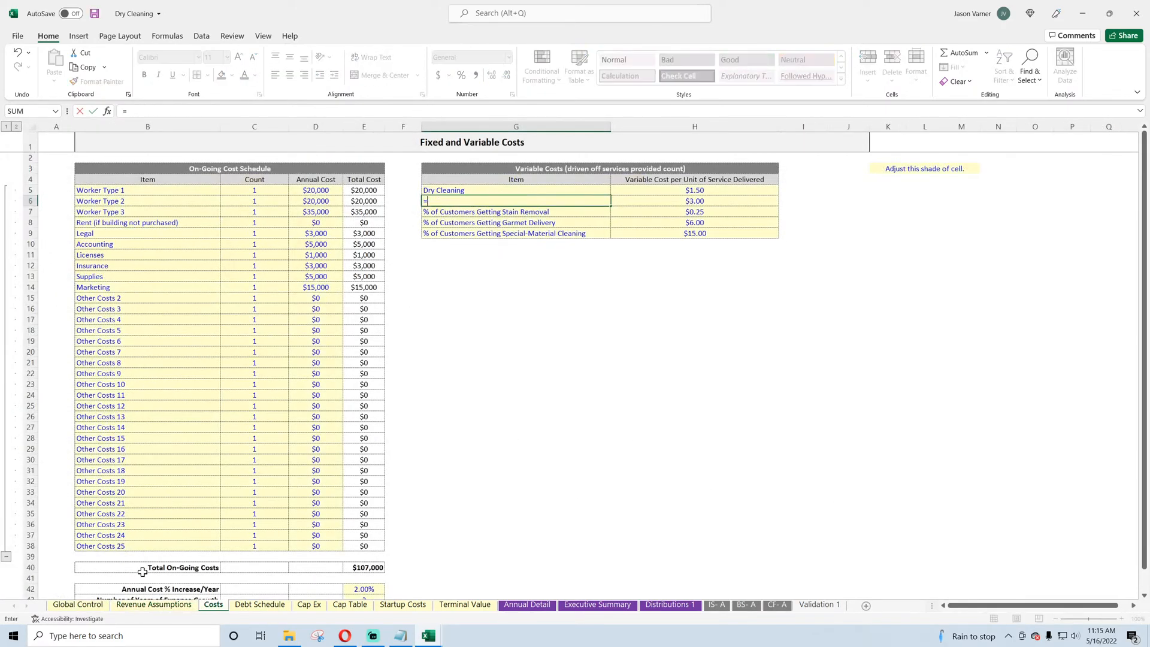
click(154, 603)
click(109, 245)
key(Return)
click(526, 198)
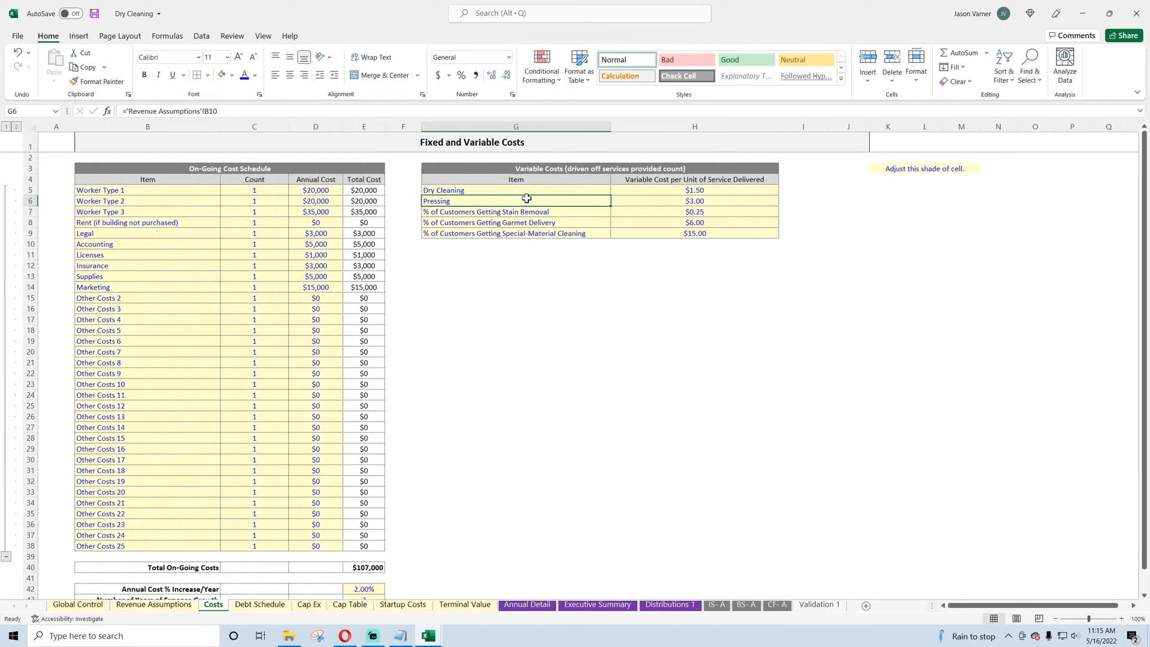
drag(609, 207, 608, 235)
Step: Set the linked service names in G5:G9 to black text with no fill
drag(503, 190, 505, 233)
click(254, 75)
click(232, 75)
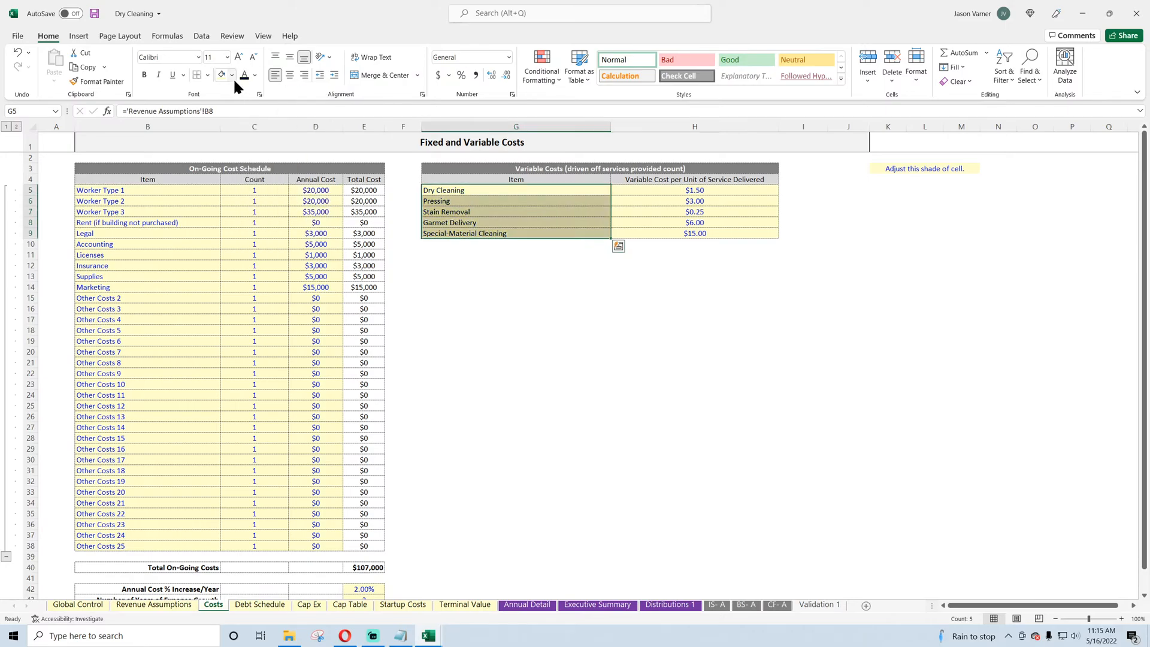
click(232, 75)
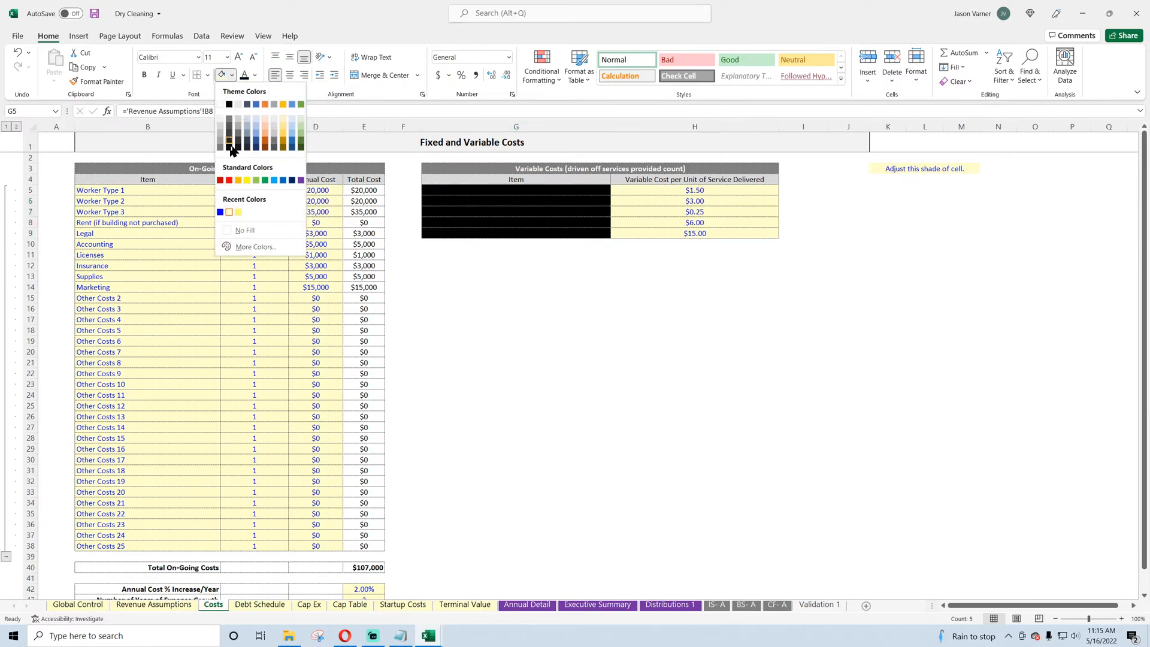
click(236, 230)
click(597, 308)
Step: Rename the variable costs header in G4 to Service and save the workbook
click(518, 179)
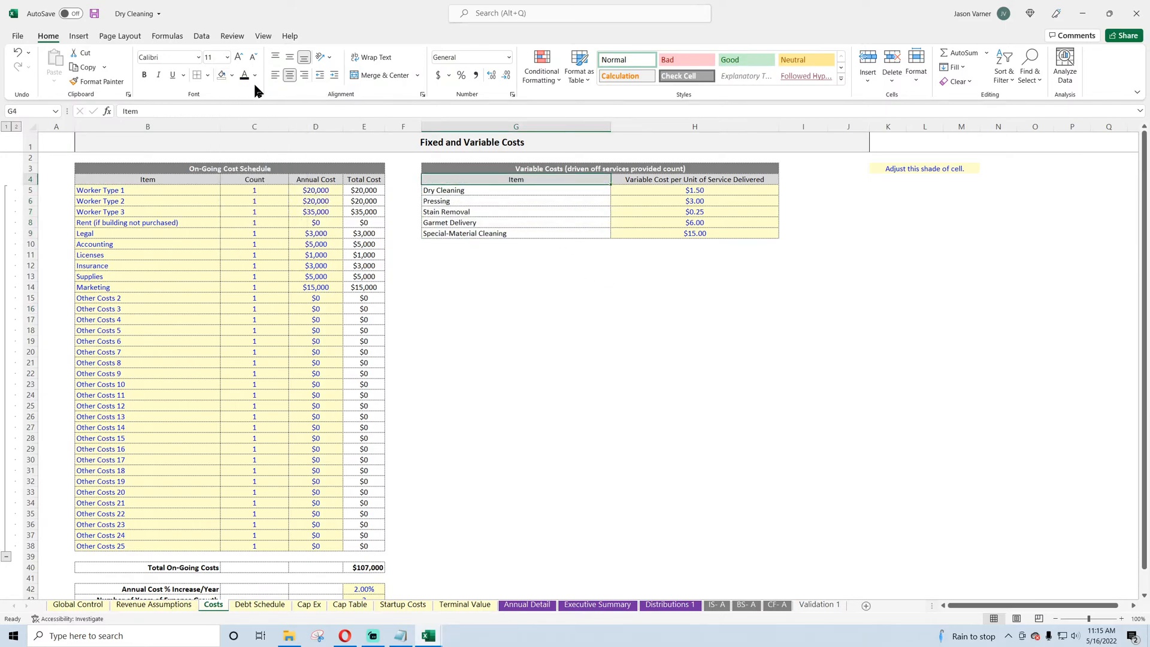
text(S)
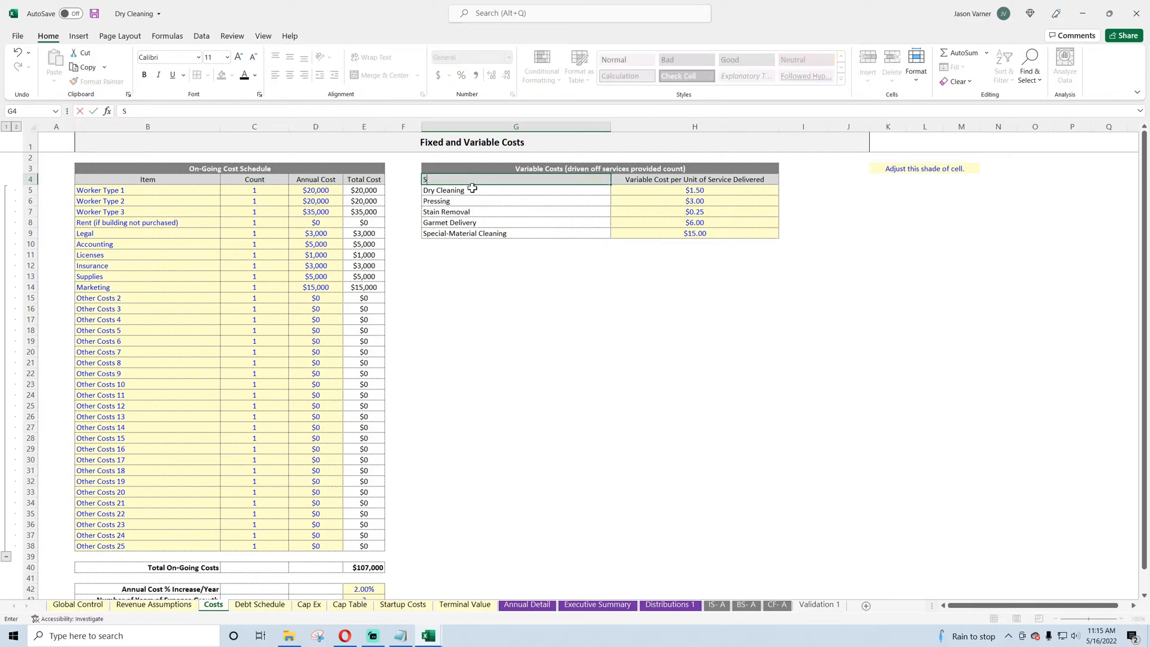
text(ervice)
key(Return)
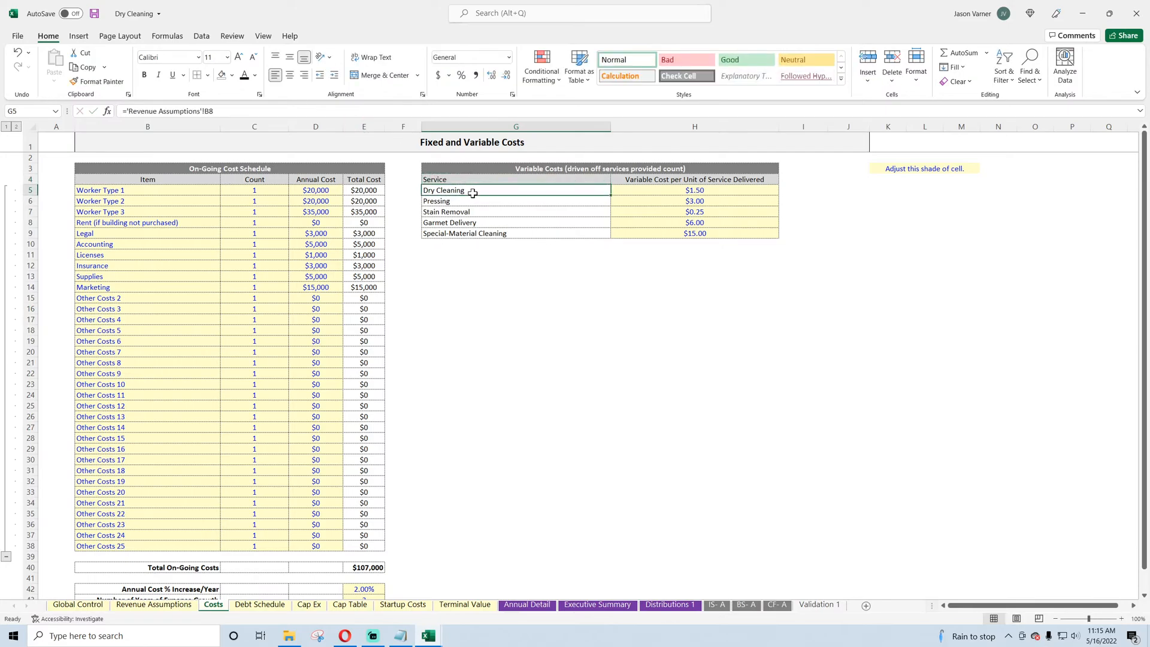
click(95, 13)
Step: Merge I5:J9 and enter "Defines the cost per unit of service provided. i.e. if you did 20 dry cleanings per day, what is the cost per one dry cleaning."
drag(786, 190, 857, 228)
click(375, 75)
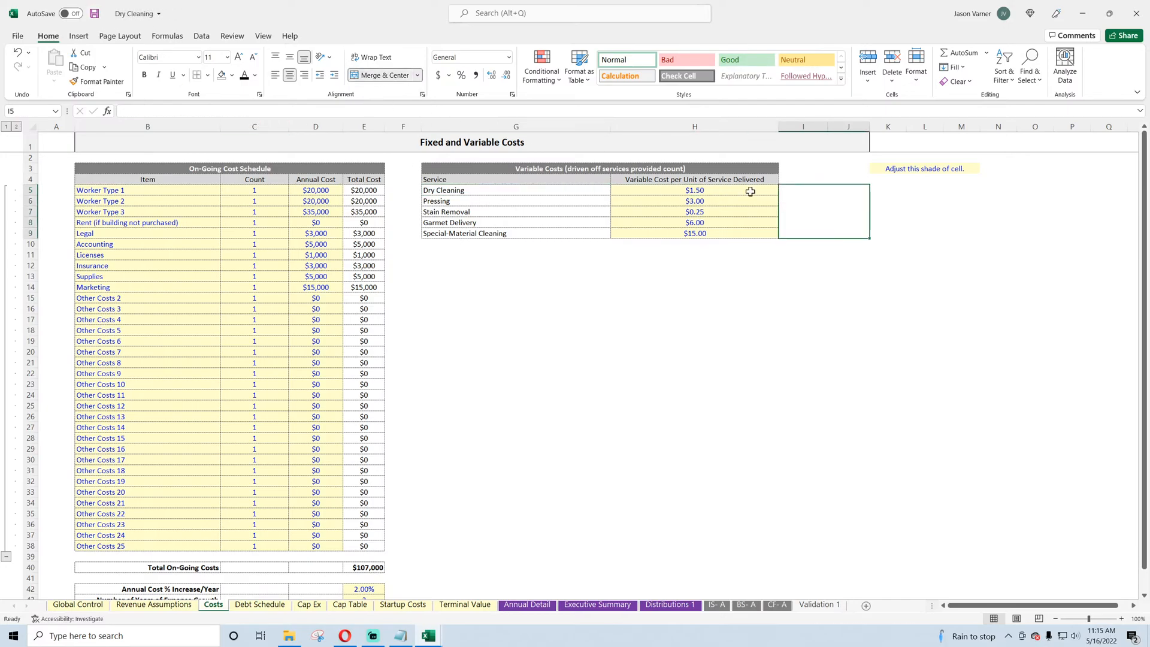
text(Defines)
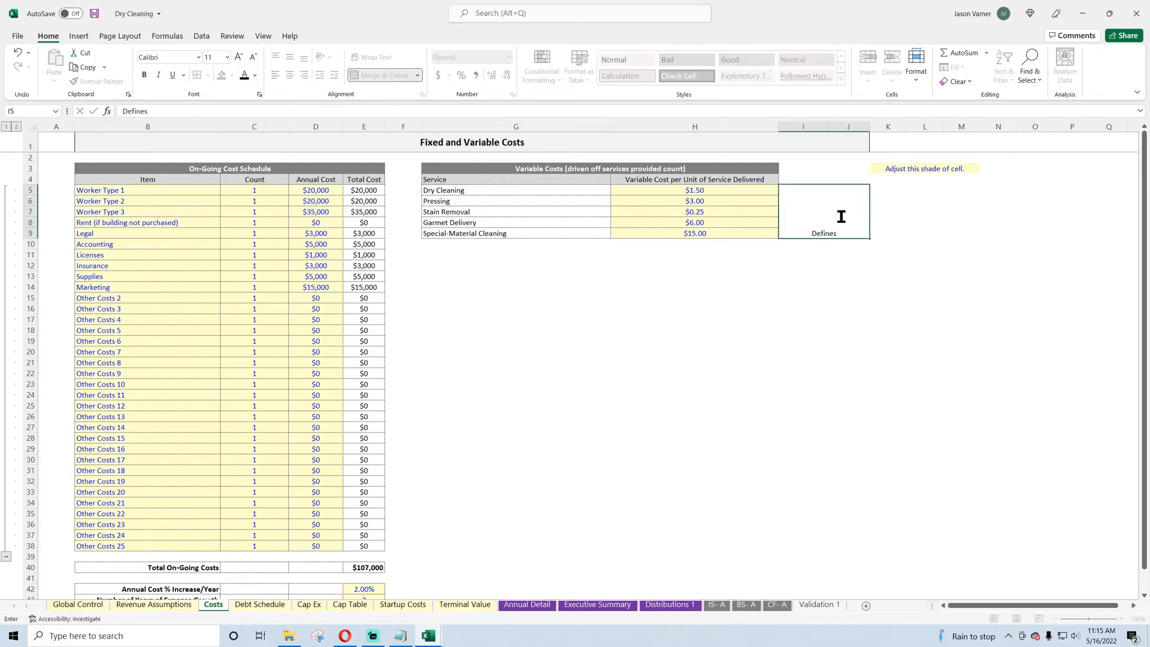
text( the cost per unit of)
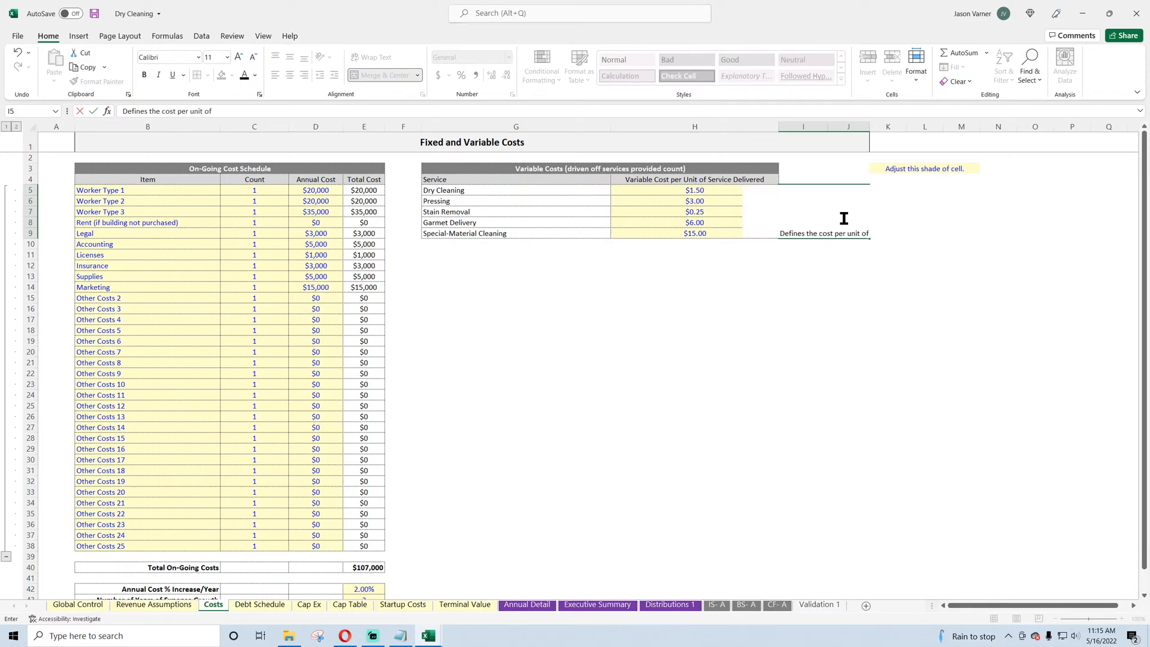
text( service provided. i)
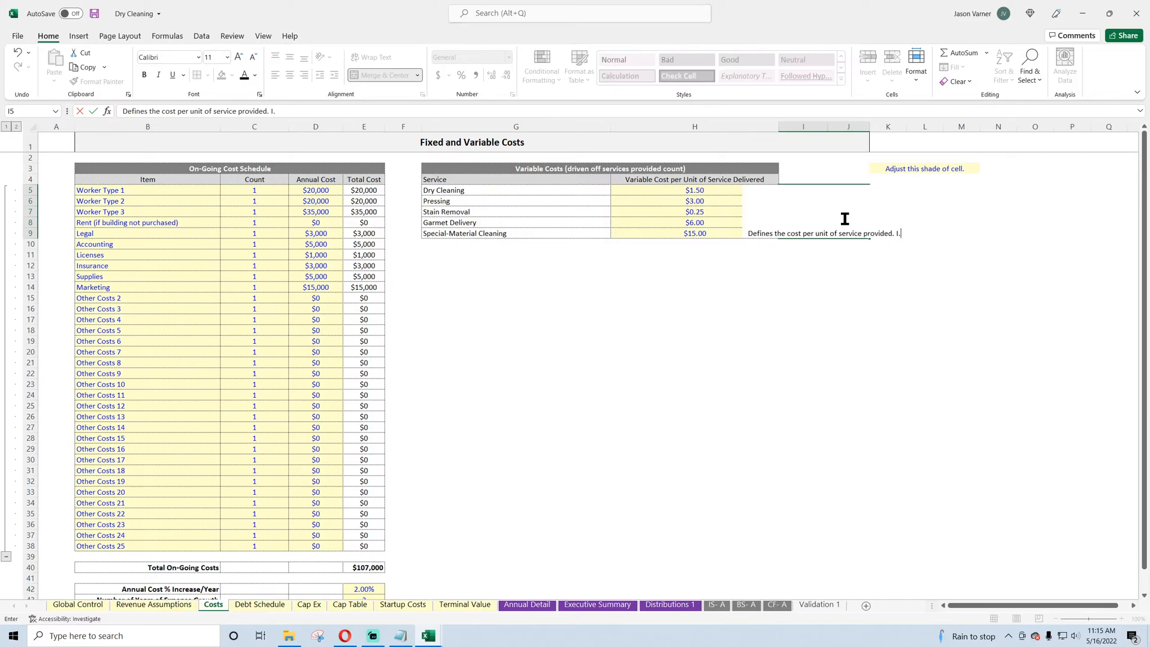
text(.e. if you did)
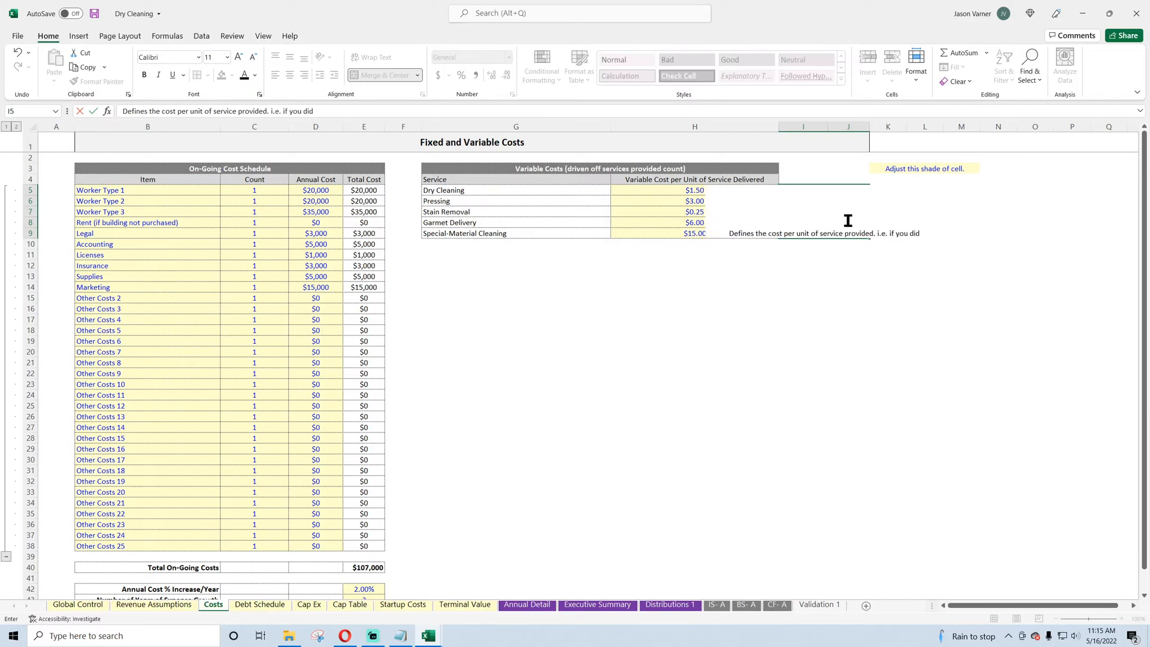
text( 20 dry cle)
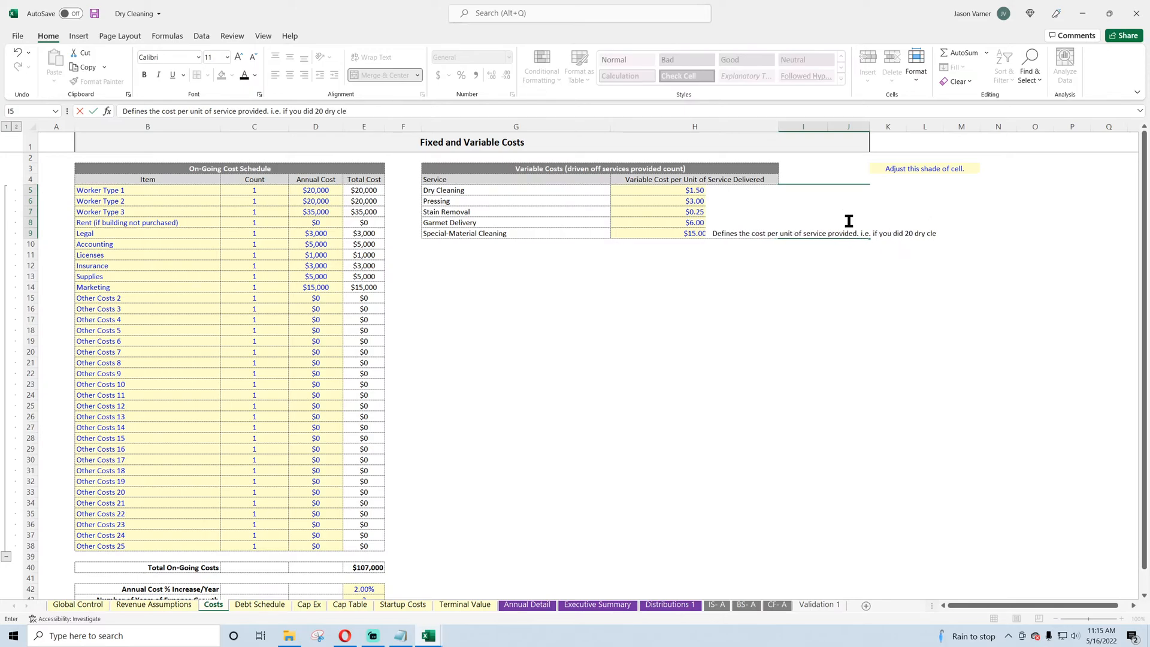
text(anings per day, what)
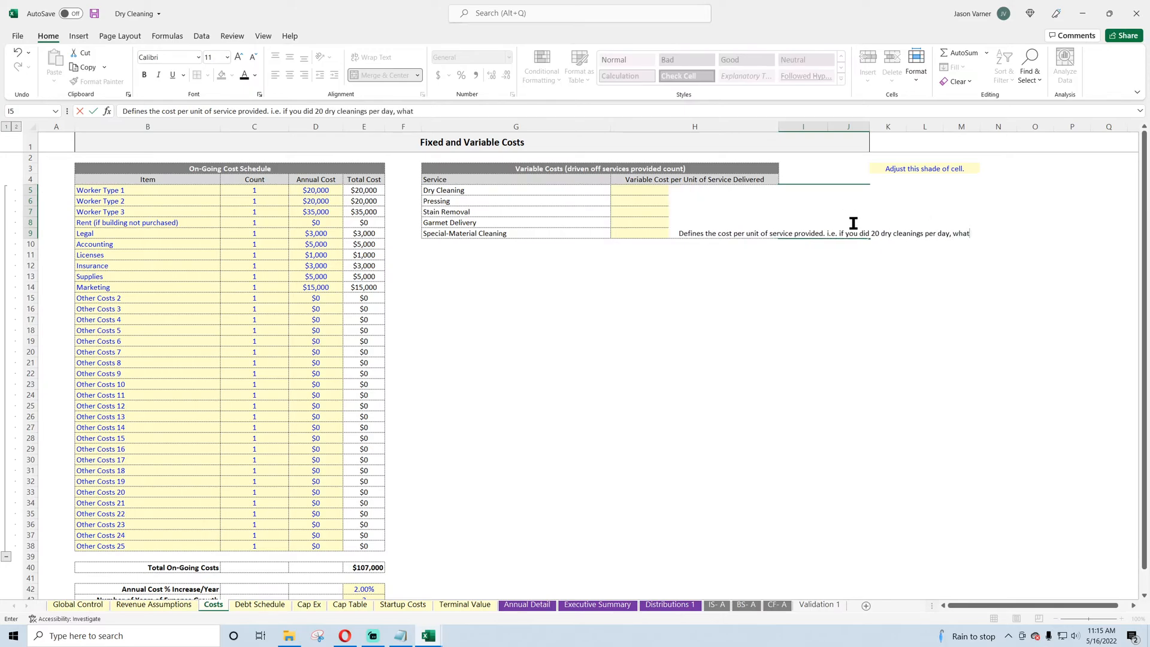
text( is the cost)
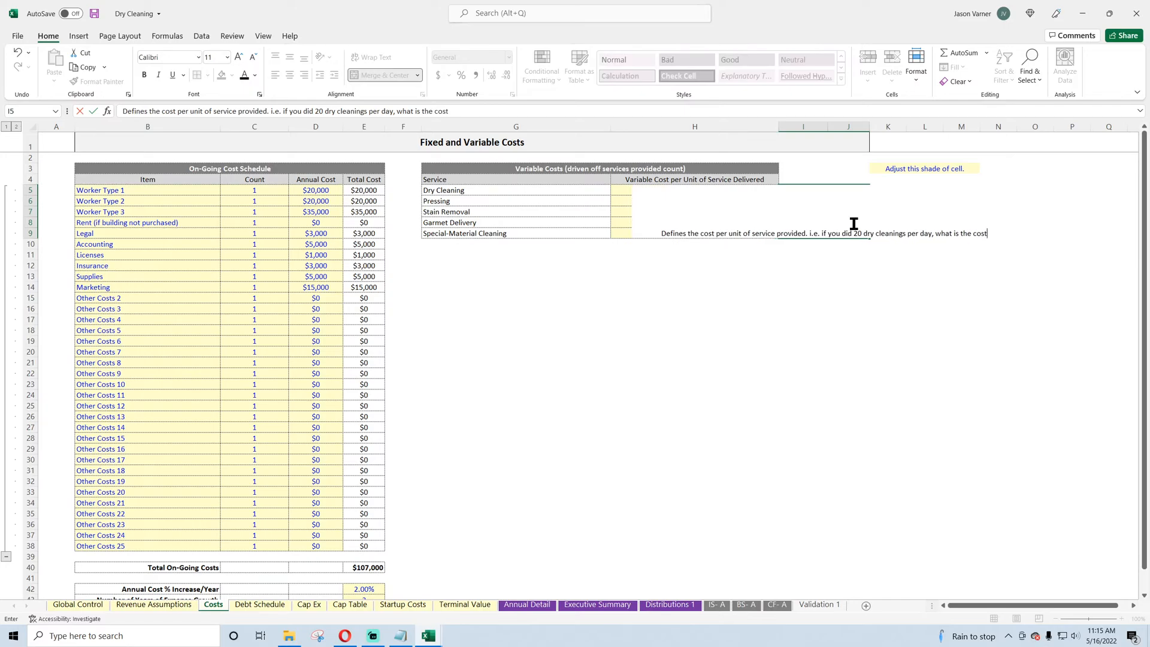
text( per )
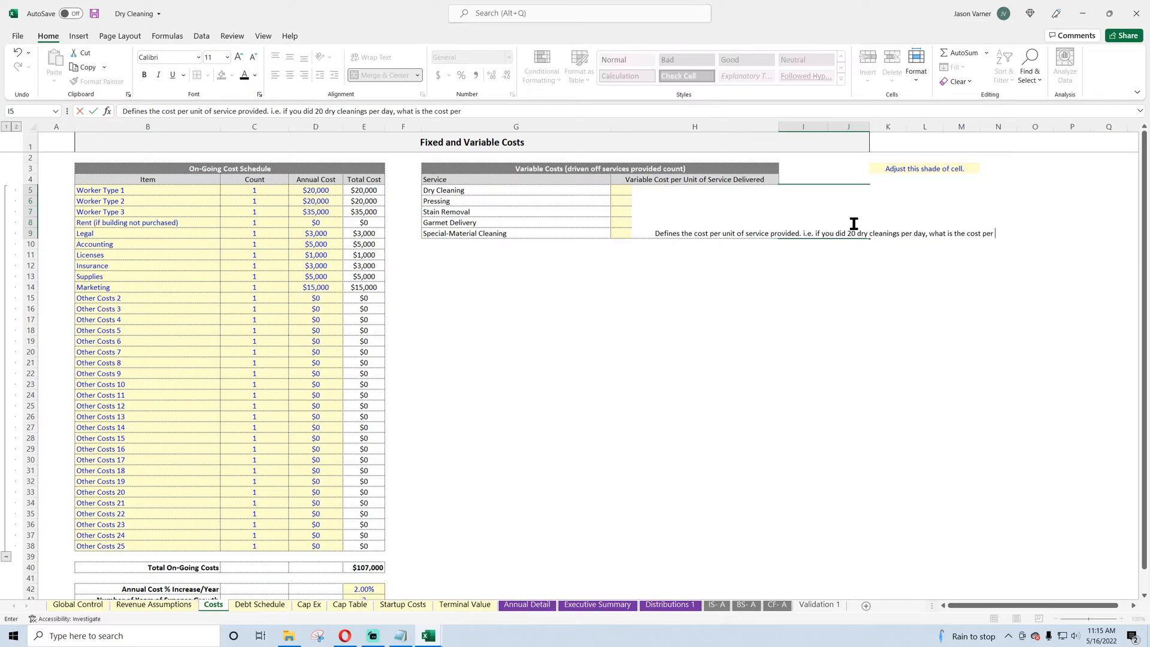
text(one dry cleaning.)
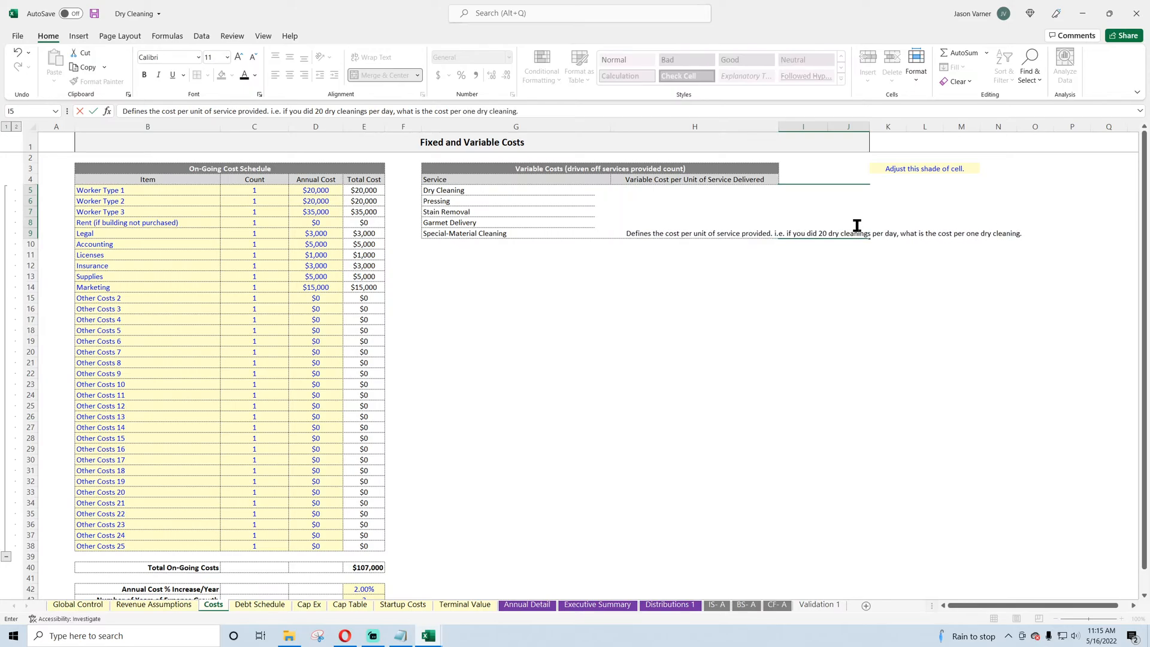
key(Return)
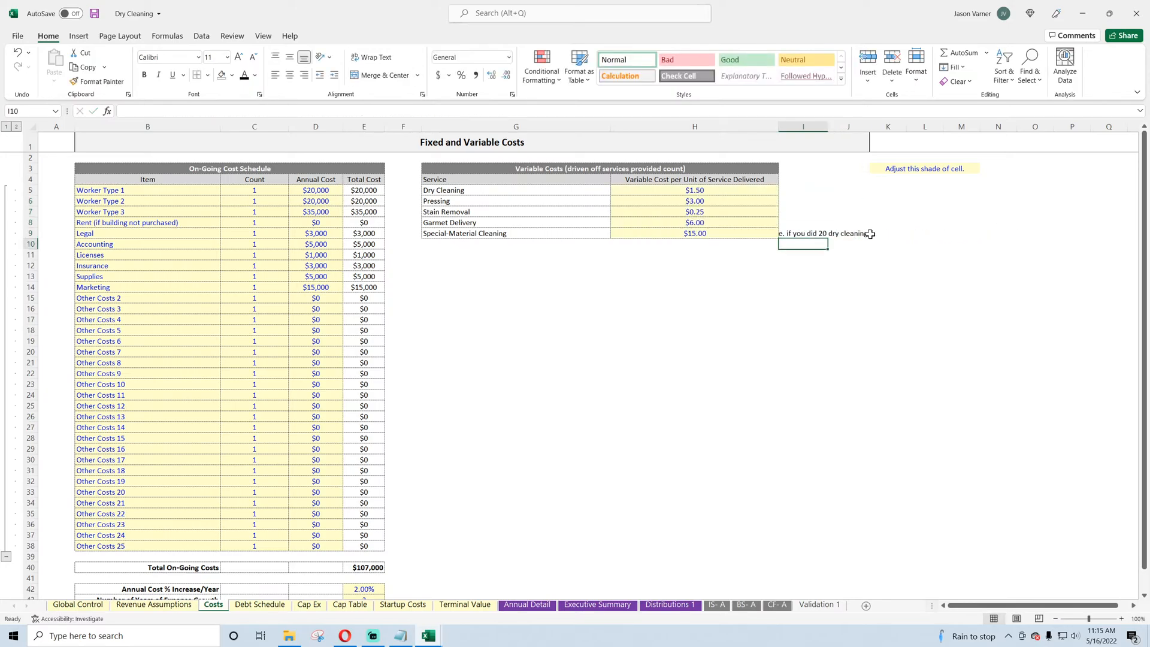
Step: Wrap the text of the cost-per-unit note within the merged cell I5:J9
drag(870, 233, 803, 190)
click(384, 75)
click(371, 57)
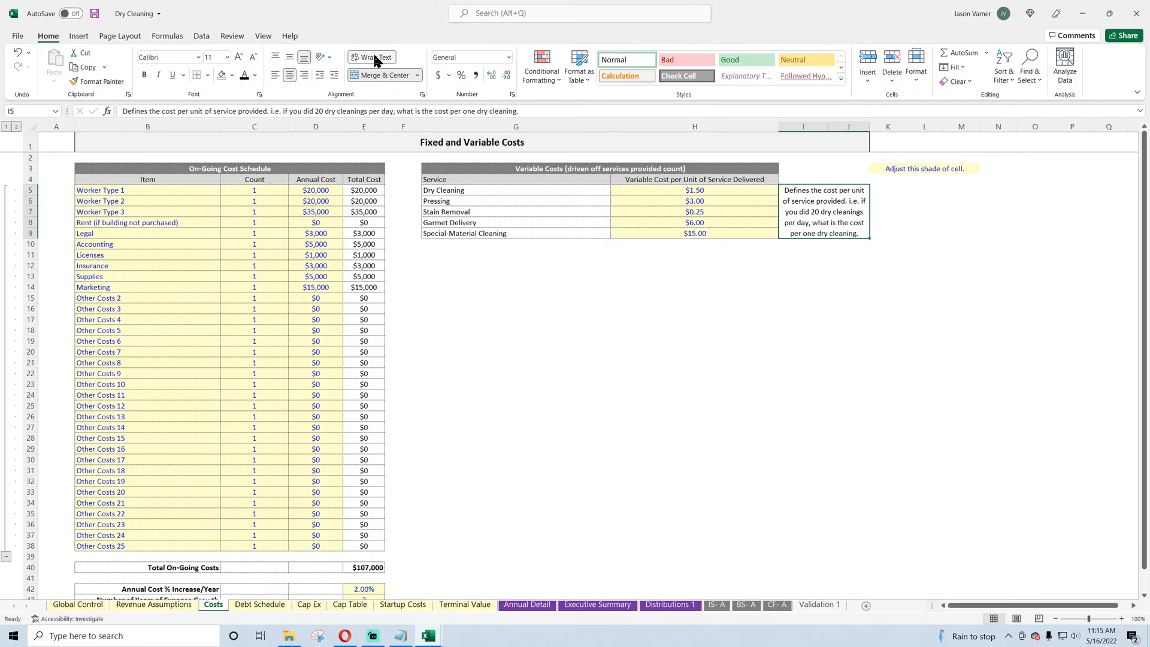
click(881, 329)
click(849, 214)
Step: Review the variable cost per unit entries for each service in H5:H9 and save the workbook
click(654, 189)
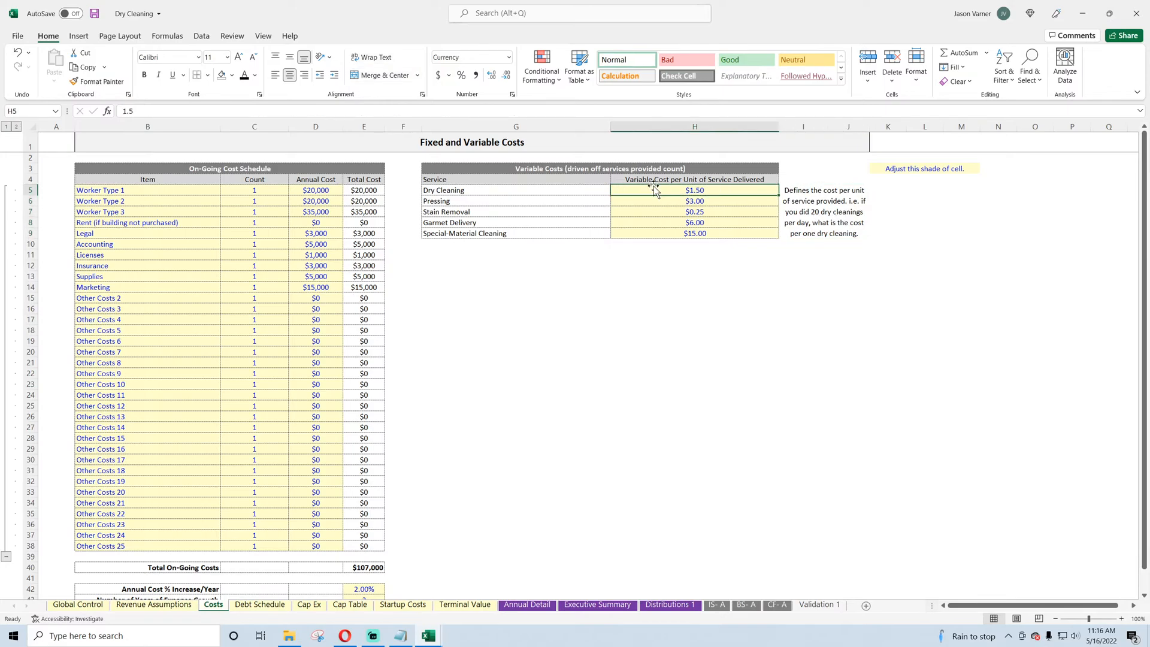
click(703, 203)
click(704, 211)
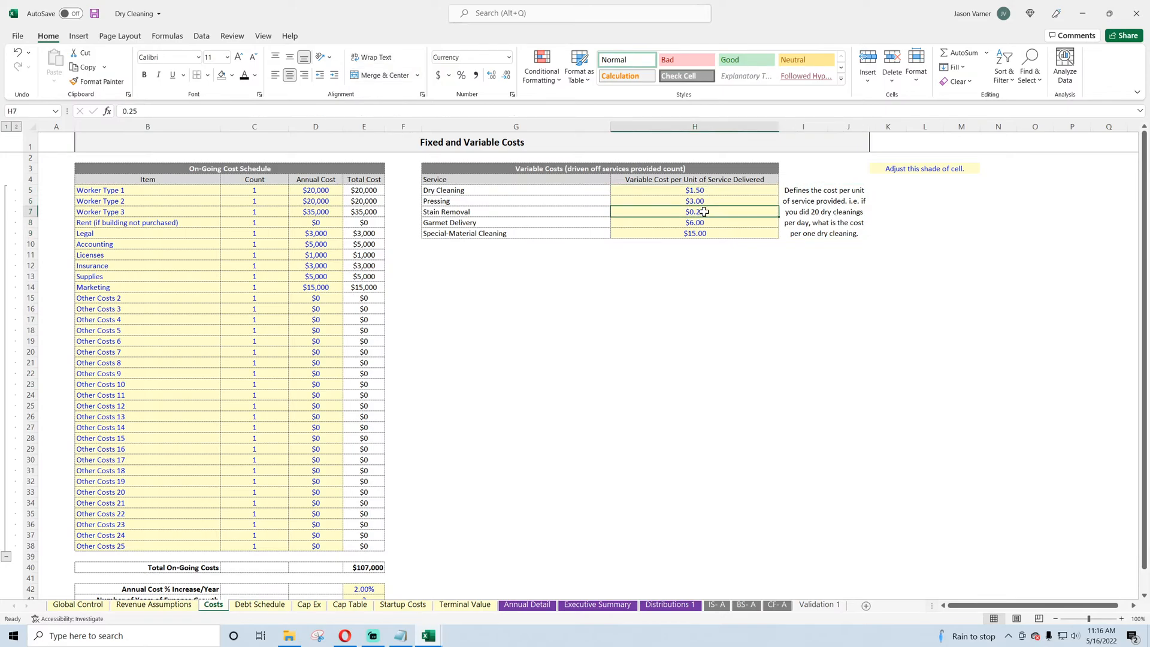
click(714, 191)
click(696, 203)
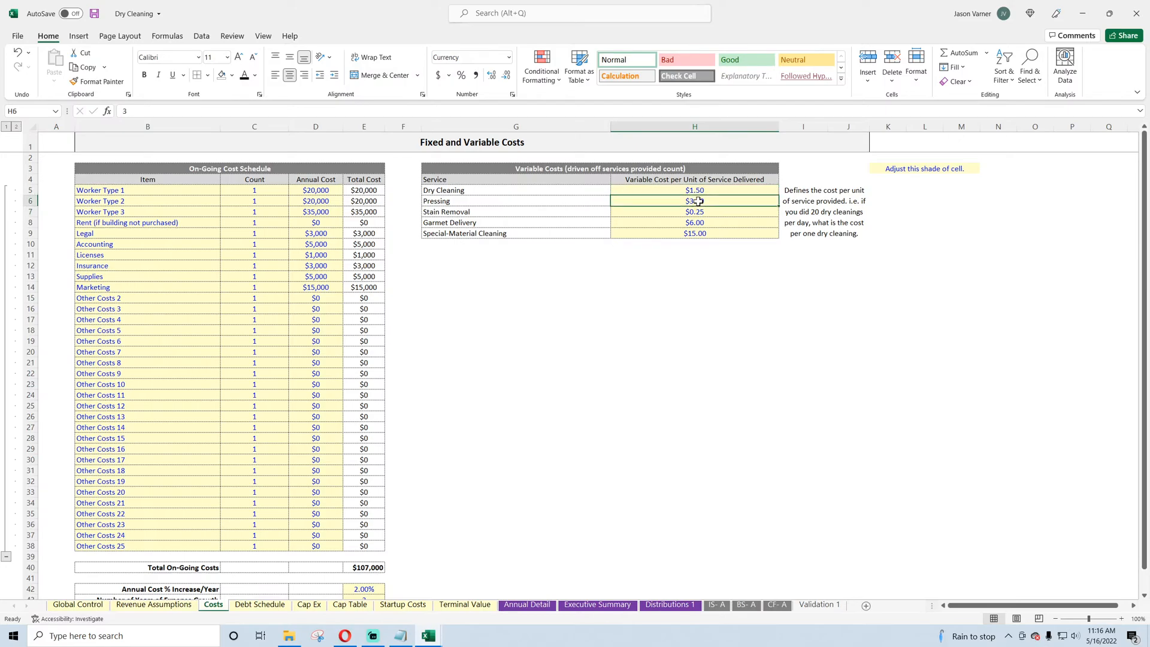
click(699, 212)
click(708, 190)
click(706, 202)
click(707, 223)
click(708, 233)
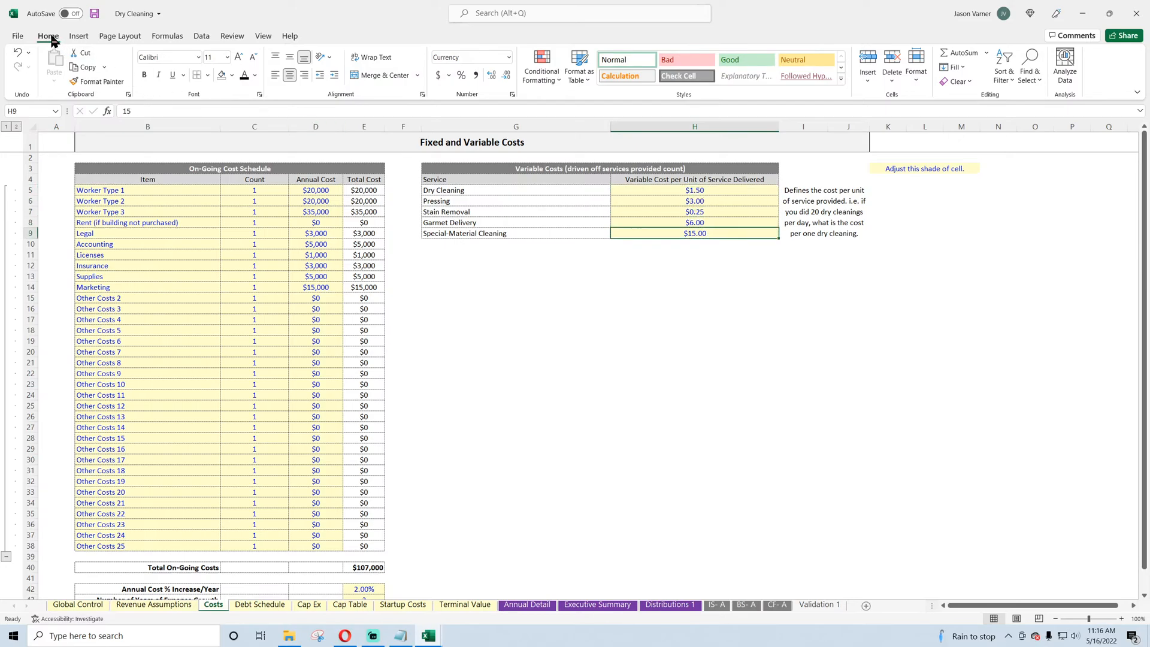
click(94, 14)
click(754, 371)
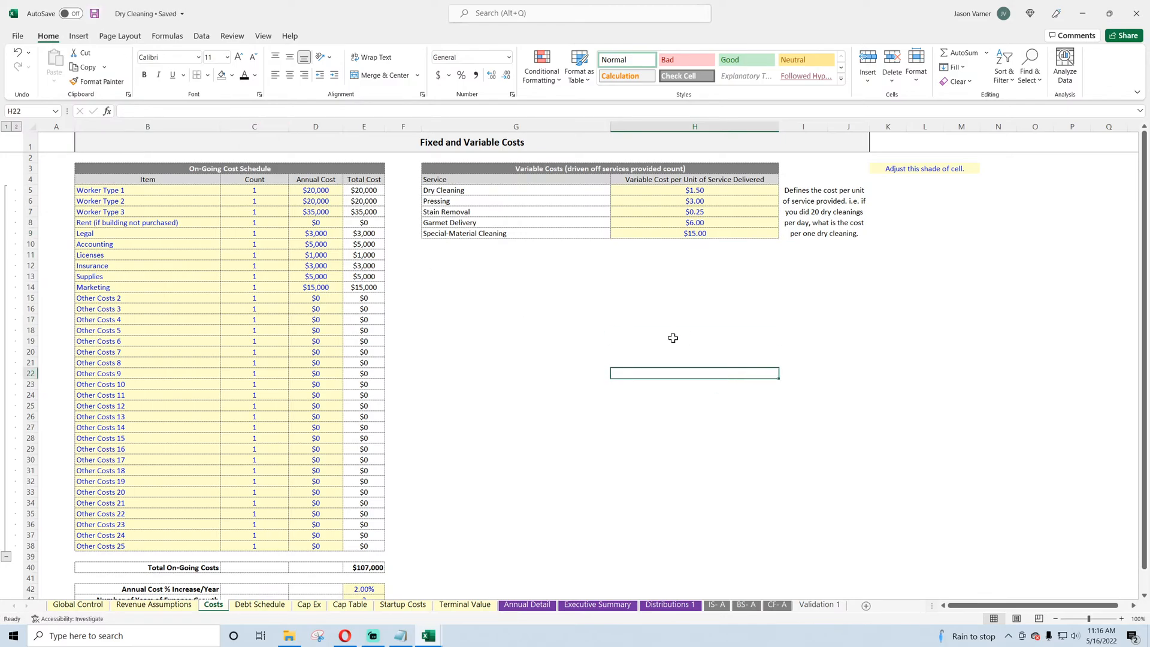
Step: Look through the sheets from Debt Schedule to Executive Summary, and examine the revenue and cost rows in Annual Detail
click(256, 606)
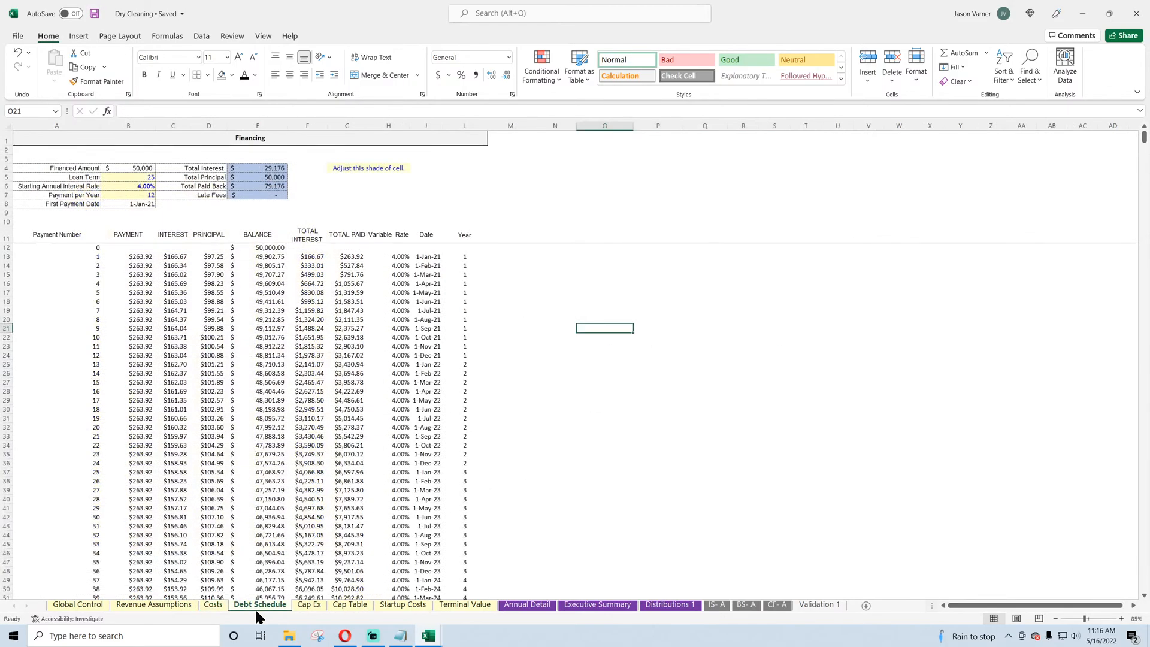
click(308, 605)
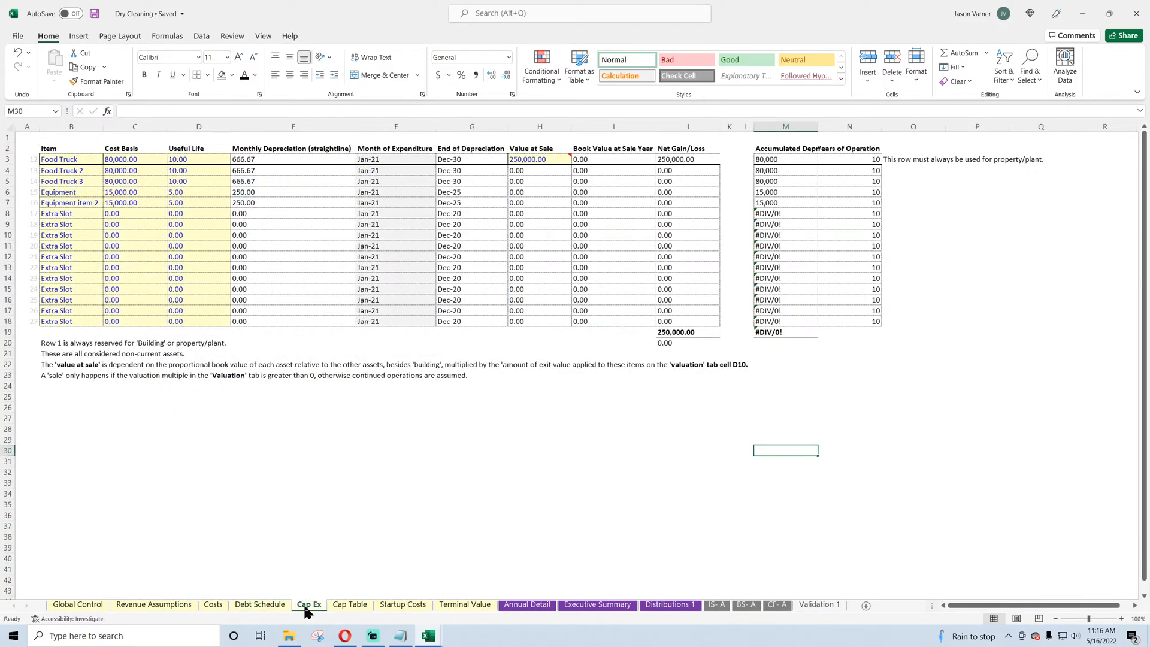
click(347, 605)
click(403, 605)
click(465, 606)
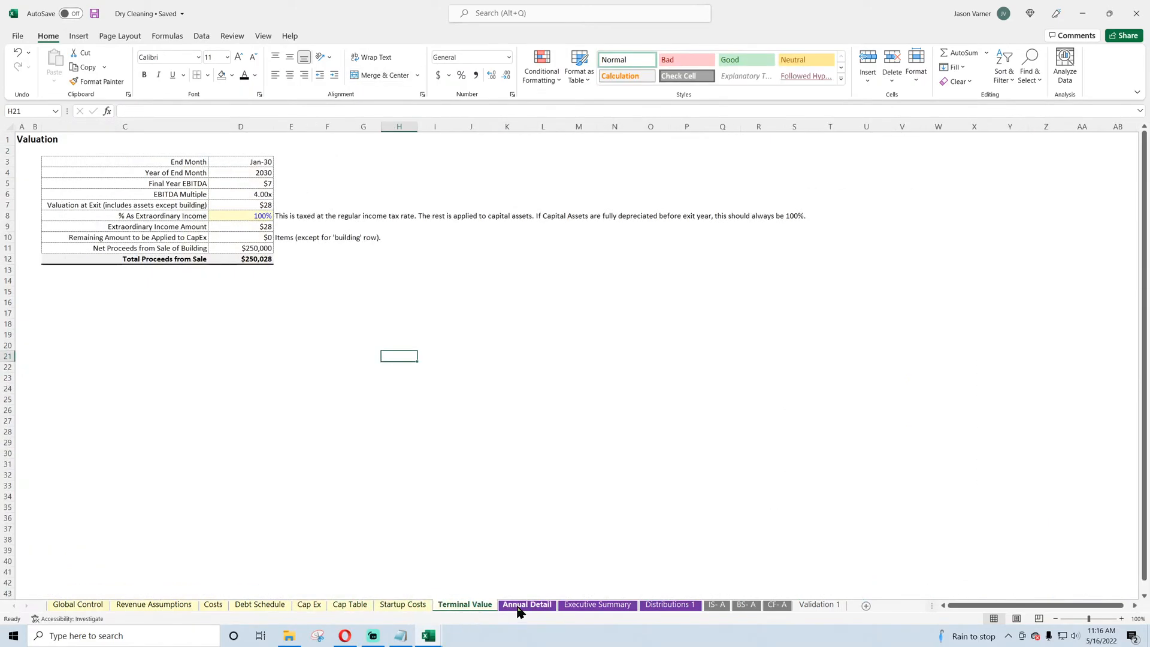
click(527, 605)
click(593, 604)
click(530, 605)
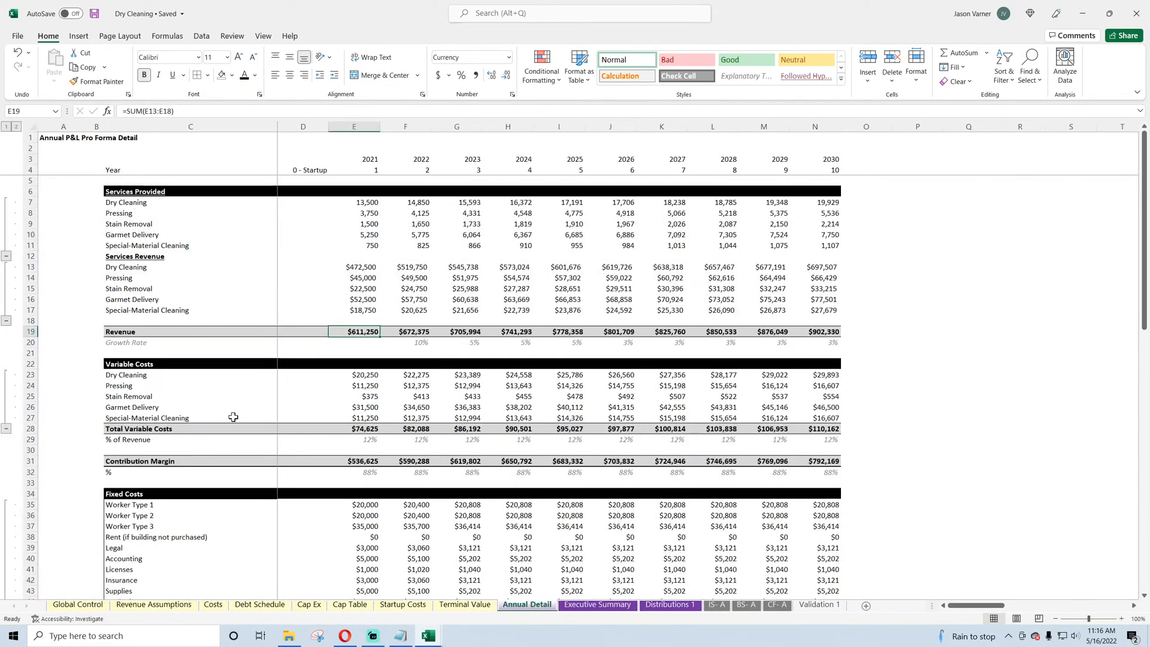
click(130, 330)
scroll(130, 330, down, 4)
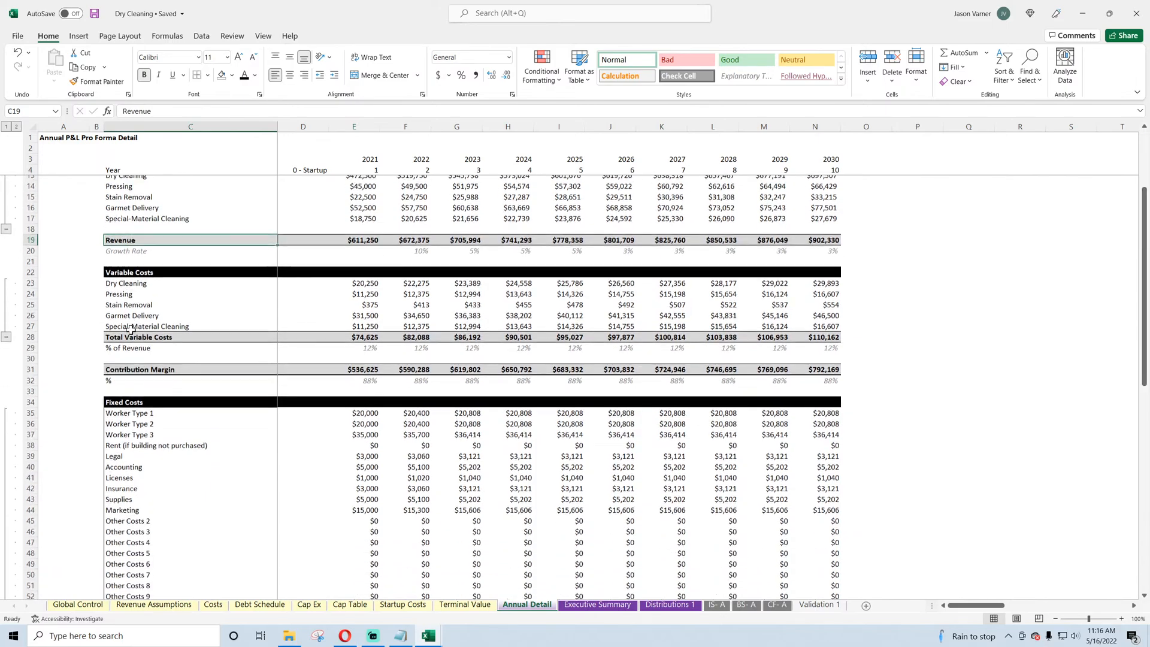
Step: Format the EBITDA row C72:N72 in Annual Detail with bold text and a heavier bottom border
click(168, 258)
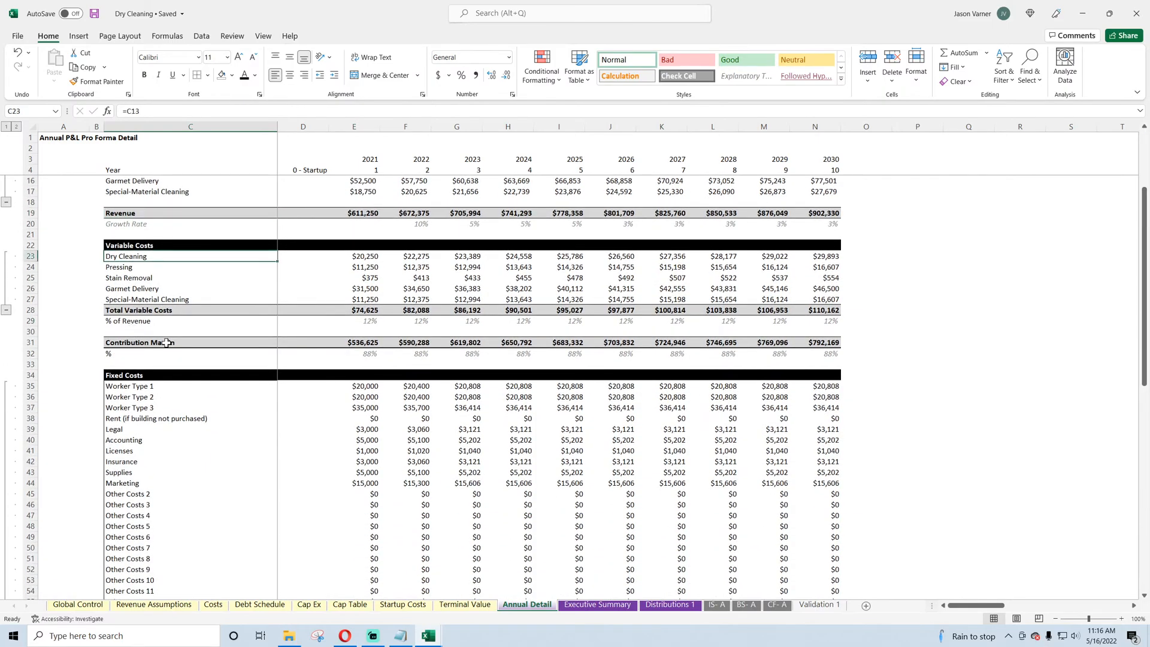
scroll(376, 346, down, 8)
scroll(375, 347, down, 3)
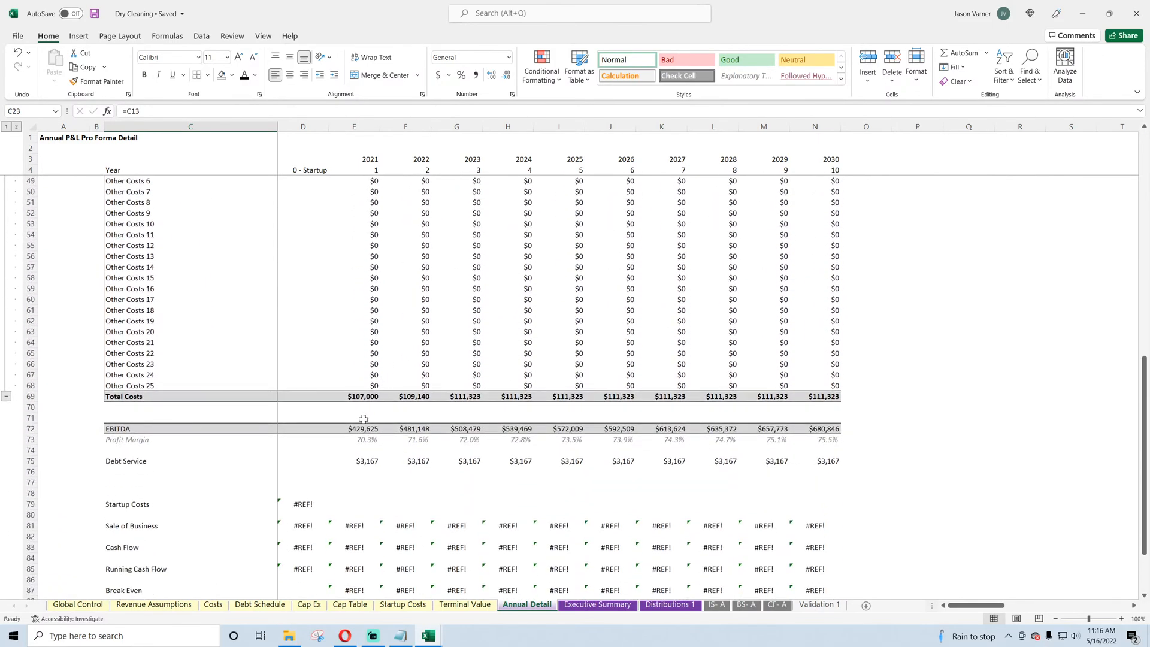
drag(125, 433, 829, 431)
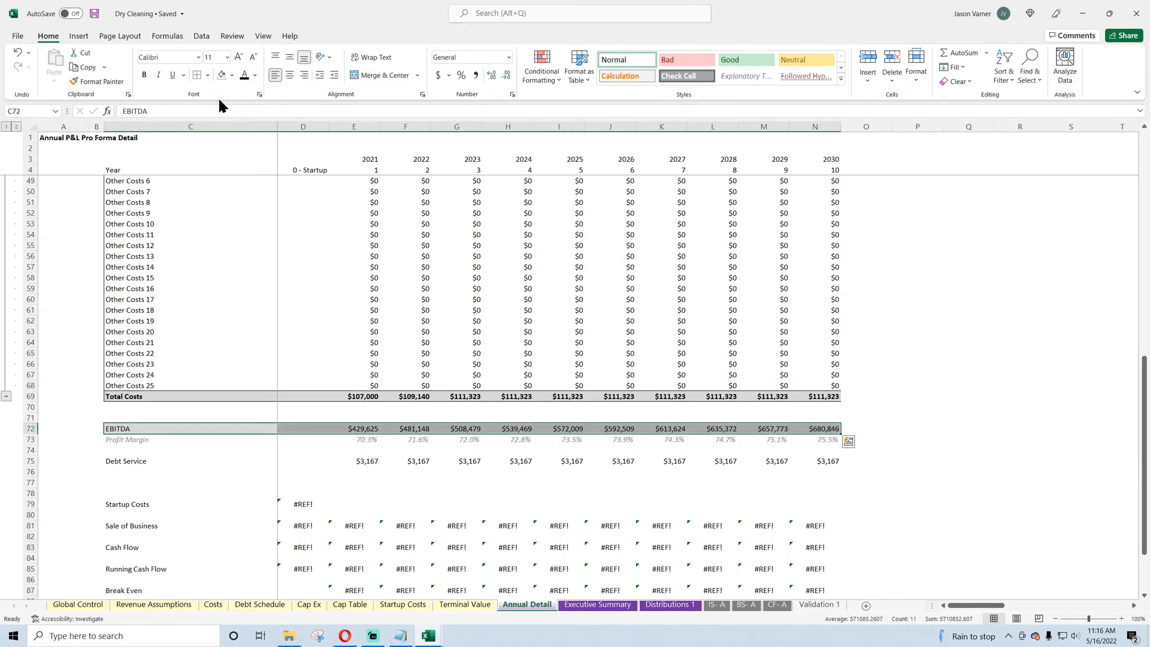
click(208, 75)
click(217, 289)
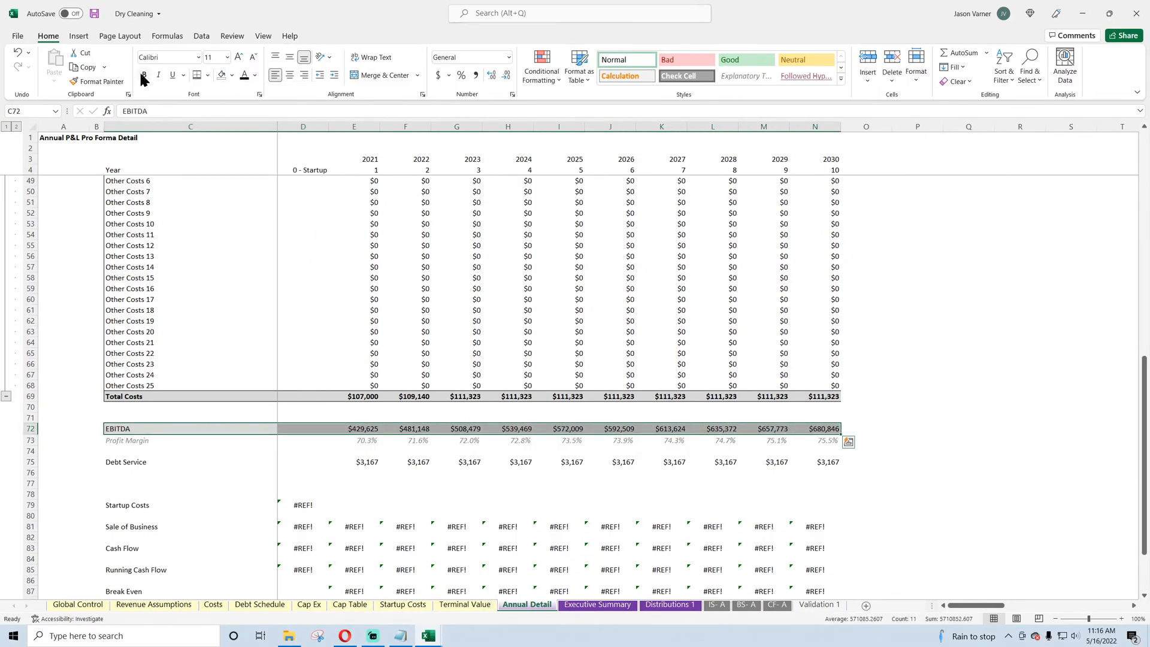
click(278, 234)
click(819, 429)
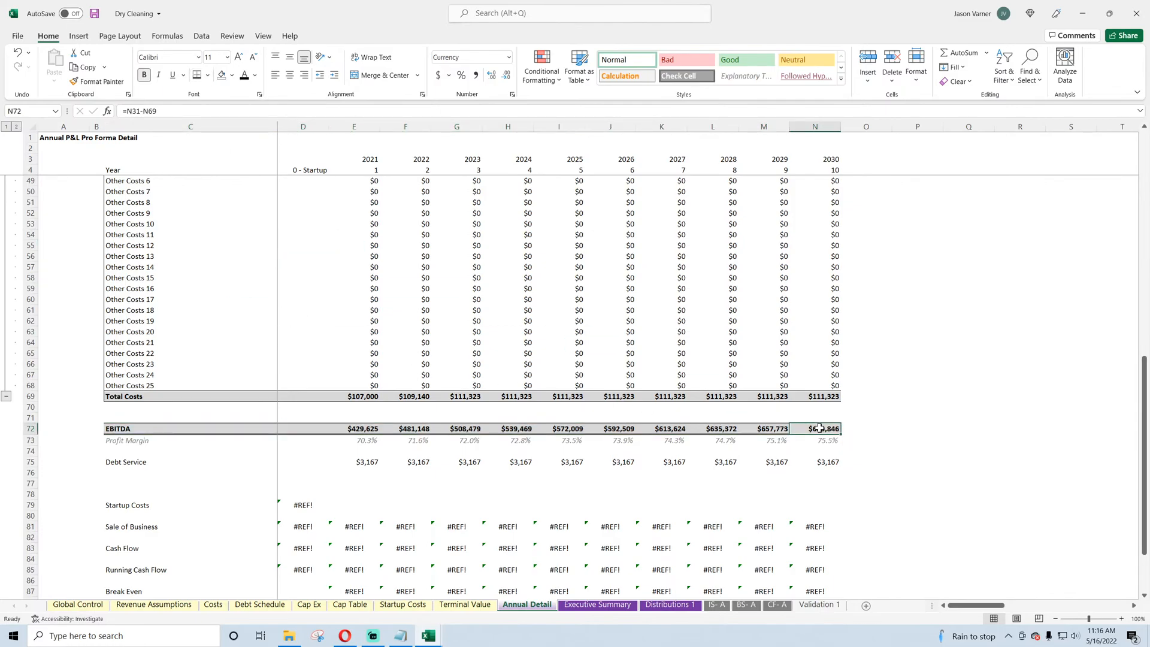
Step: Rename the Total Costs label in C69 to "Total Fixed Costs"
double_click(125, 395)
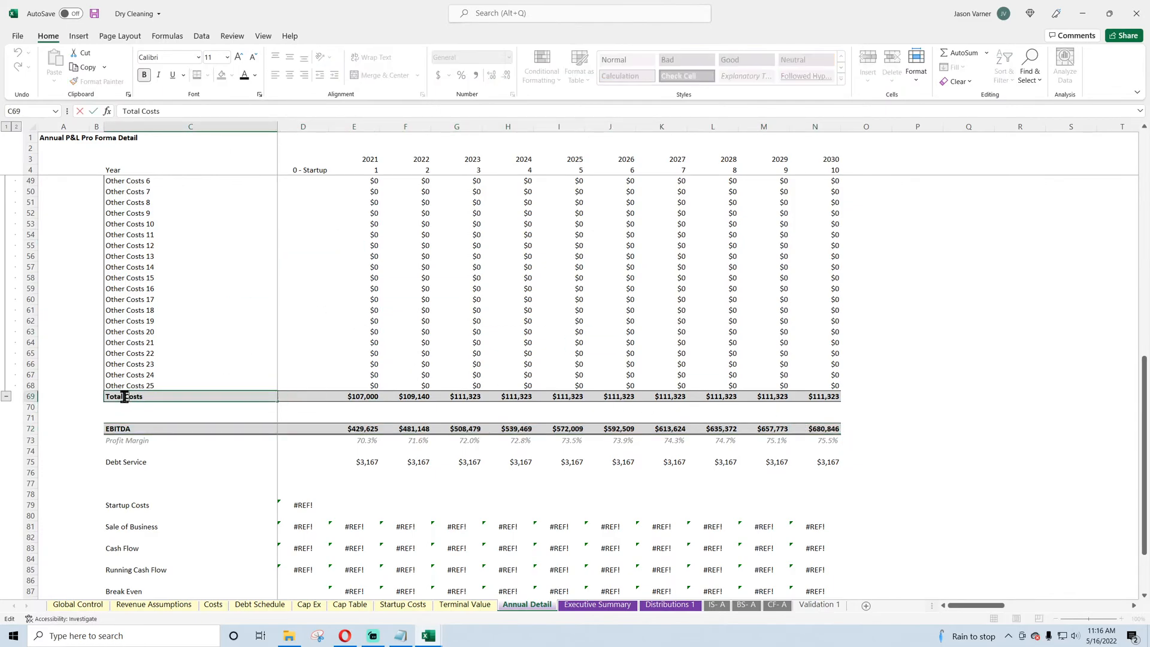
text(Fixed)
key(Return)
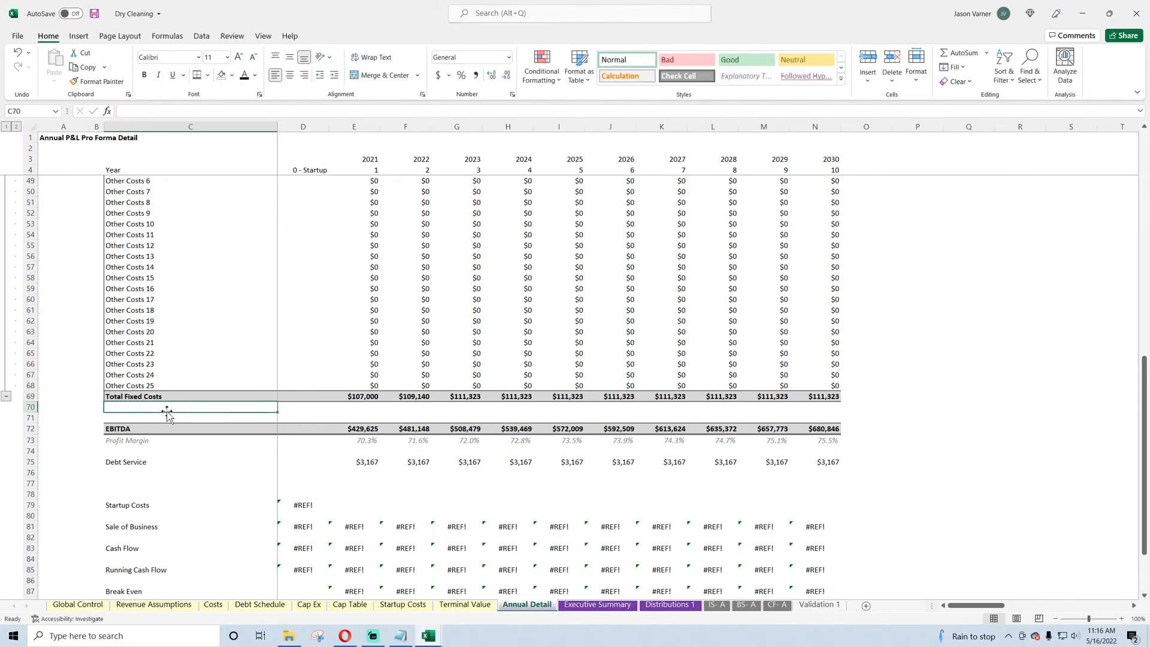
Step: Examine the profit margin formula in E73 and the revenue, cost, cash flow and NPV rows in Annual Detail
click(372, 441)
scroll(284, 404, up, 7)
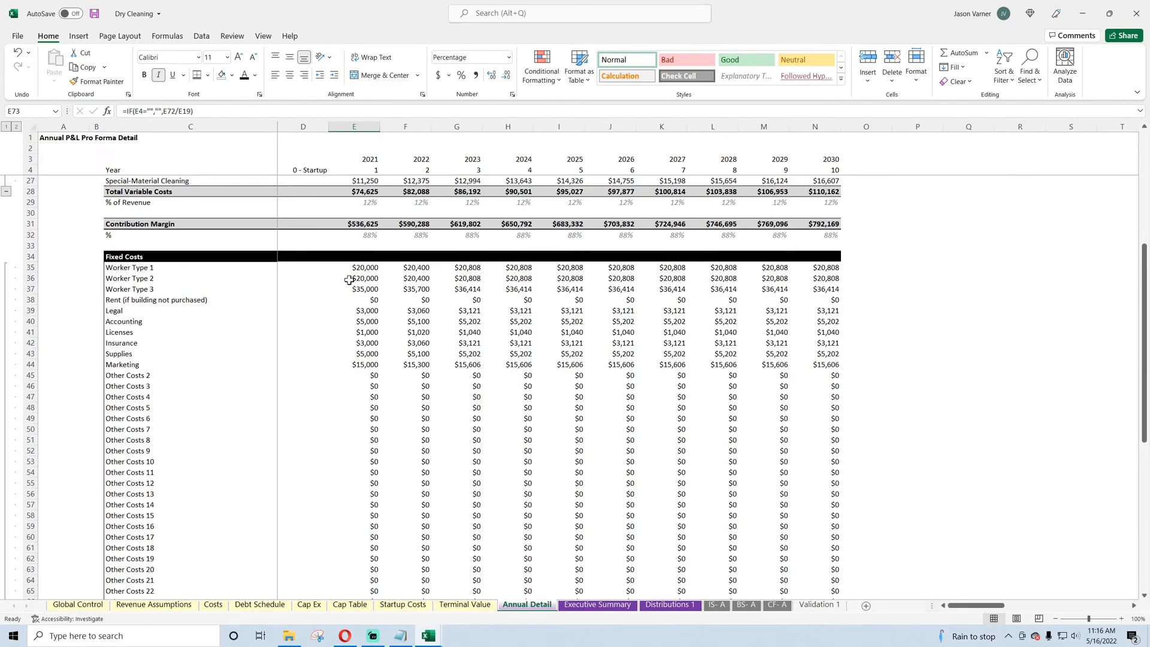
scroll(349, 280, up, 4)
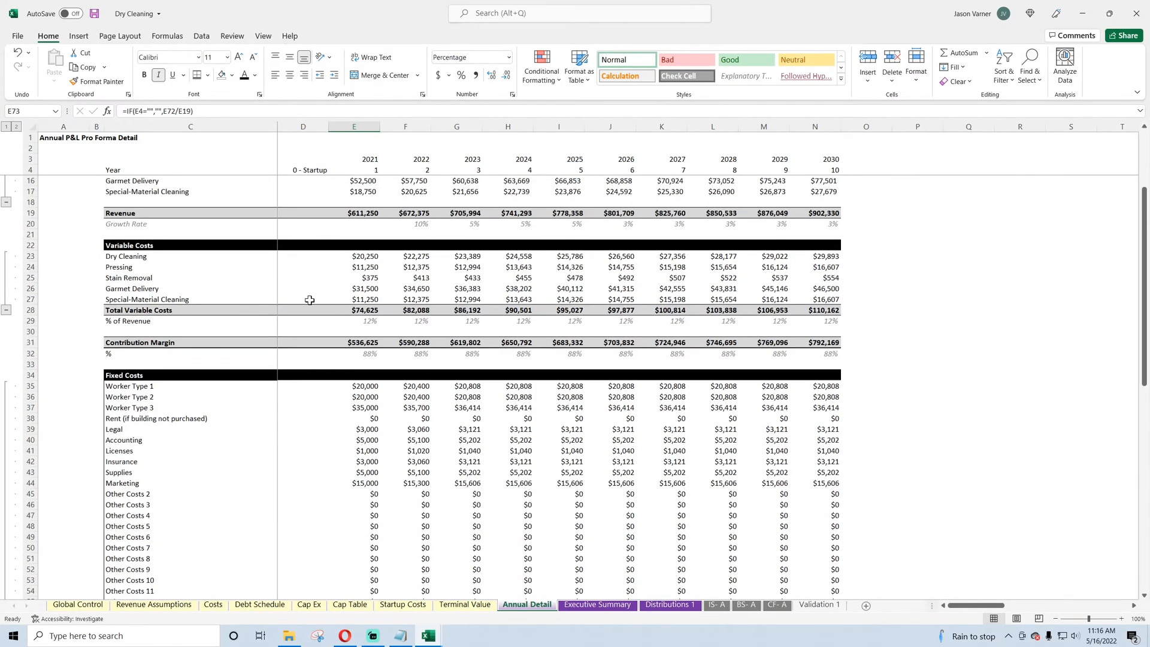
scroll(310, 299, up, 4)
scroll(152, 324, down, 4)
scroll(152, 324, down, 11)
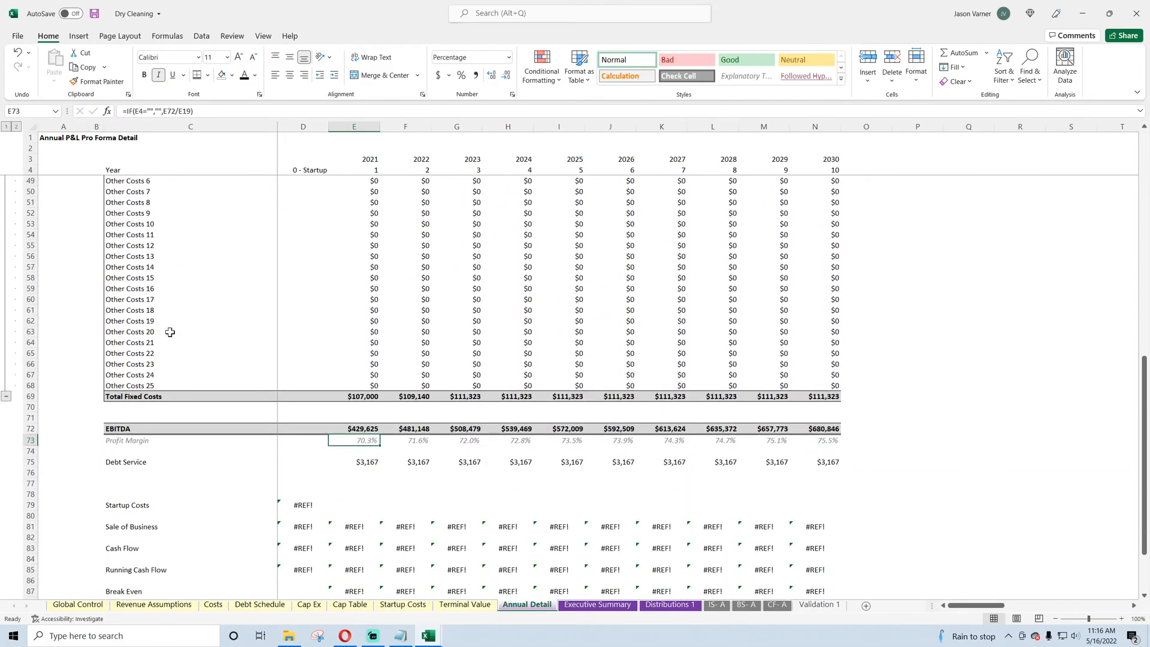
scroll(175, 333, up, 7)
scroll(180, 336, down, 11)
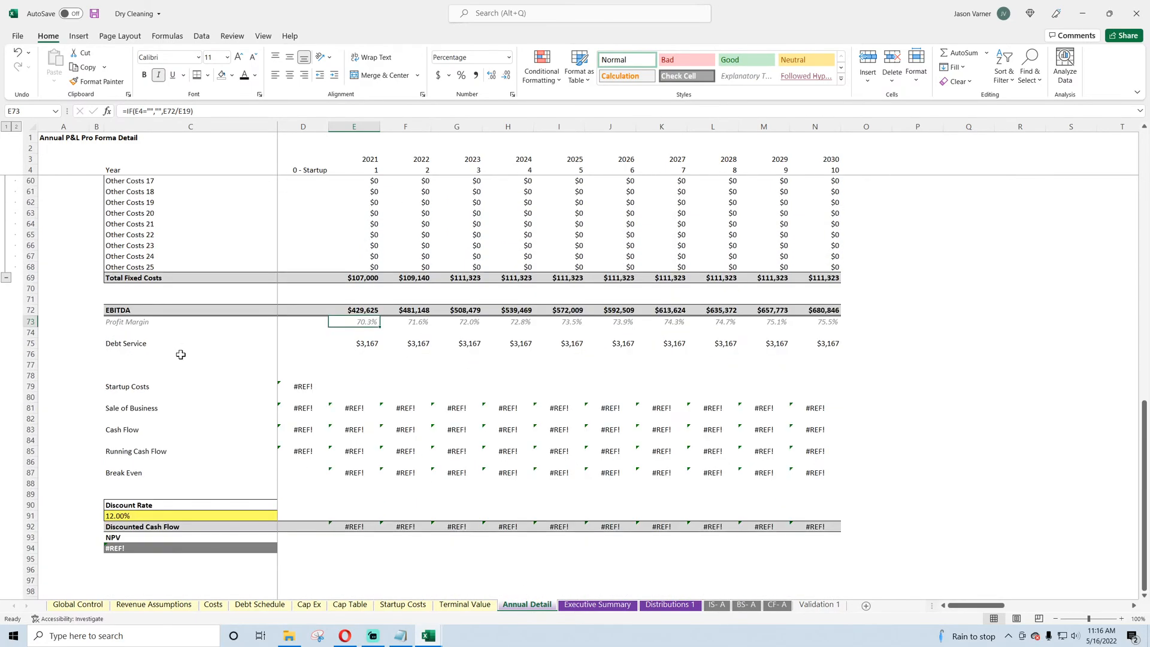
drag(151, 386, 826, 539)
scroll(423, 384, down, 4)
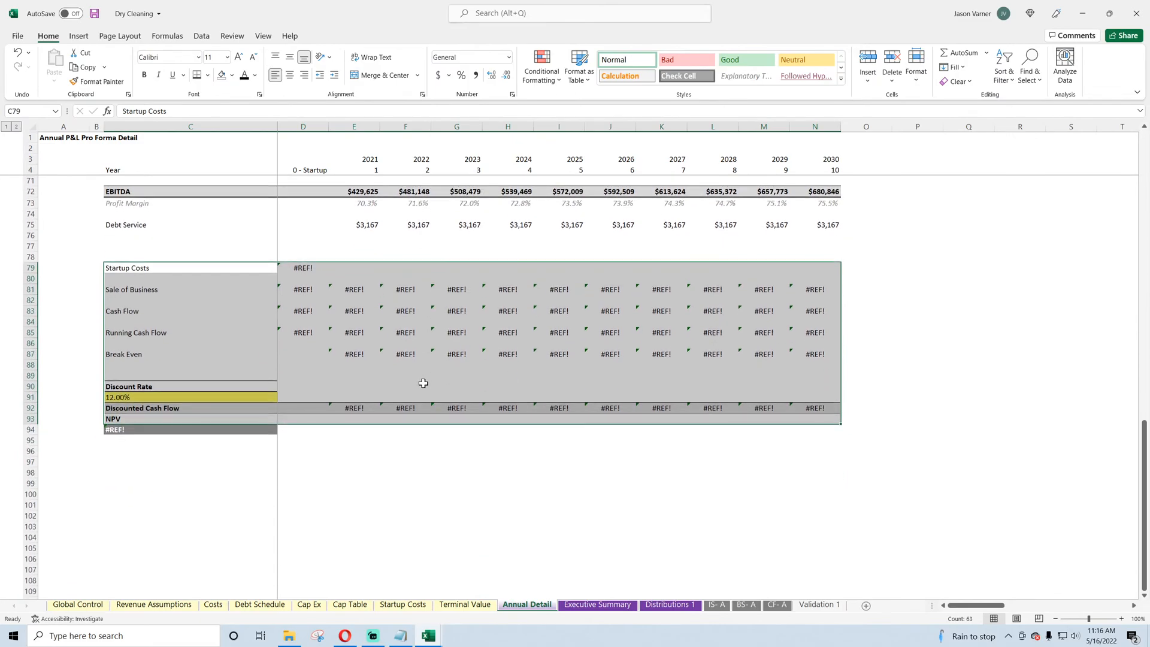
scroll(423, 384, up, 20)
Step: Look through the income statement, Distributions 1, Executive Summary, Cap Table, Cap Ex, Debt Schedule and Revenue Assumptions sheets
click(717, 605)
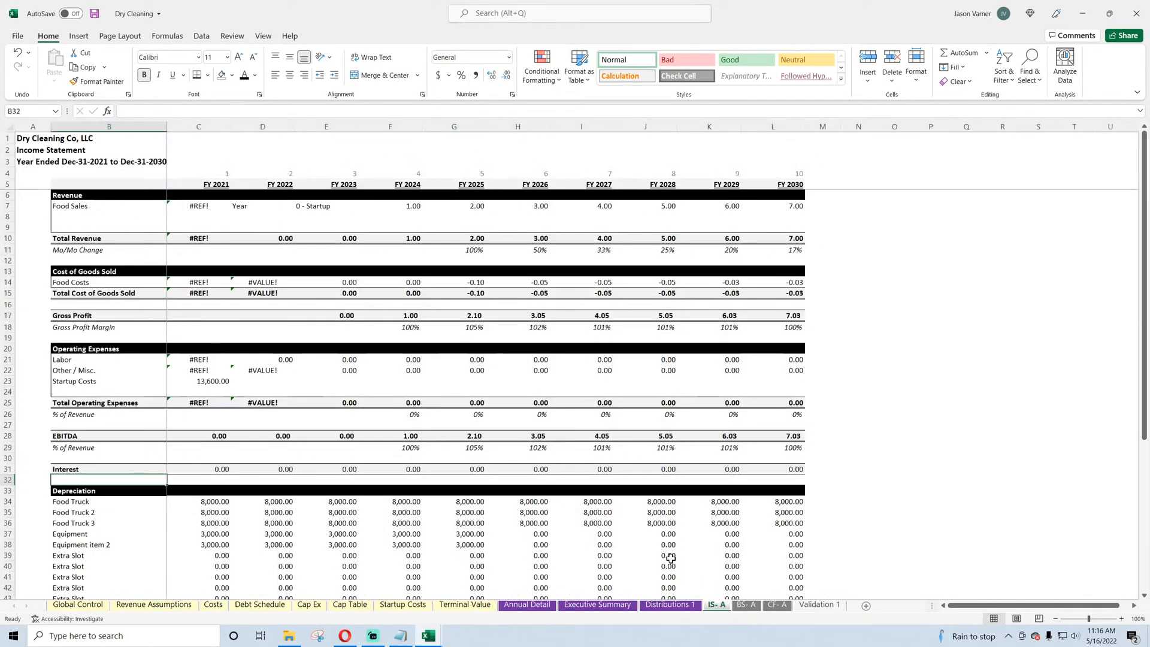
scroll(671, 557, down, 10)
scroll(670, 557, up, 10)
click(642, 604)
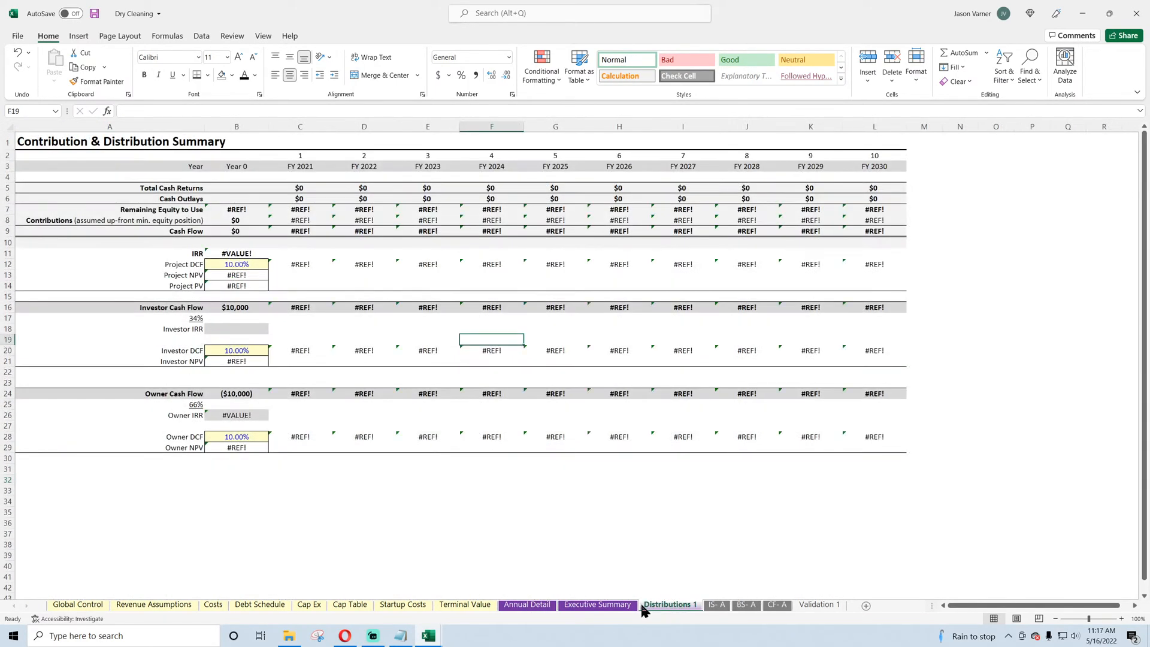
click(602, 605)
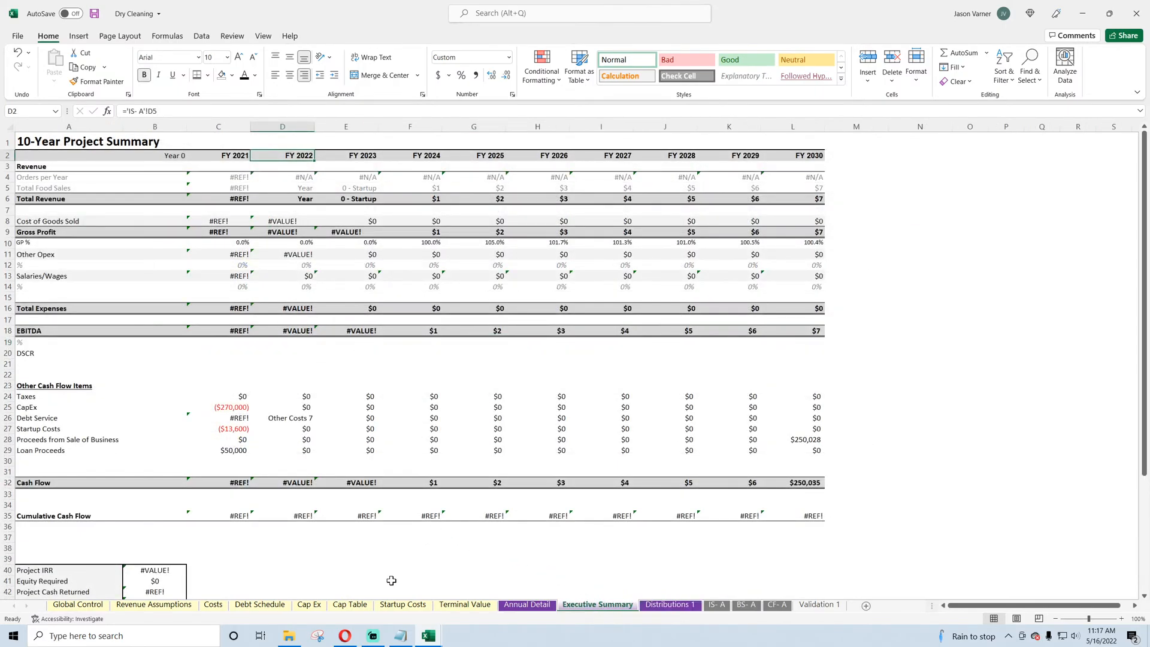
click(350, 605)
click(309, 604)
click(236, 605)
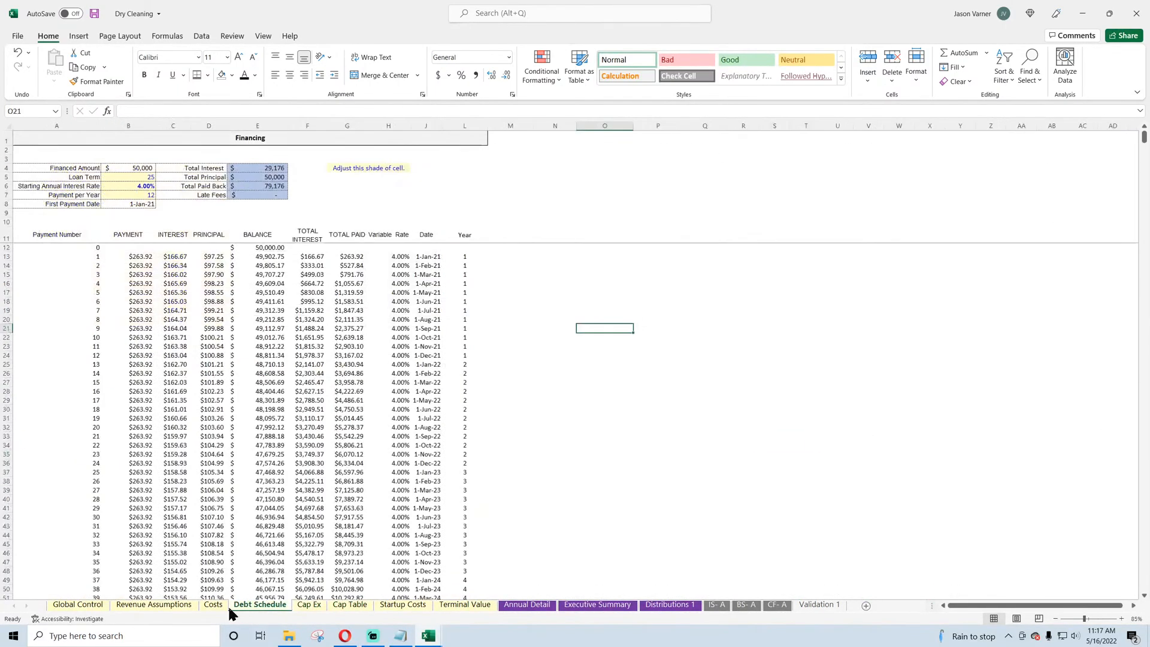
click(142, 605)
Step: Review the assumptions and Check Summary on the Global Control sheet and save the workbook
click(86, 605)
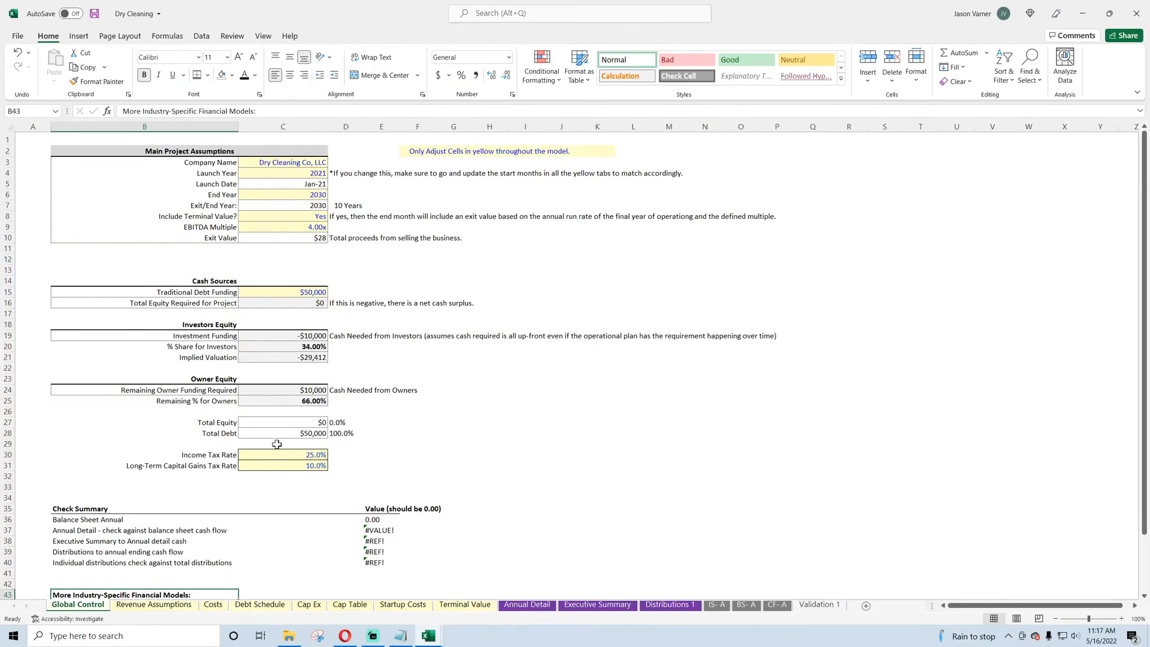
scroll(278, 443, down, 4)
click(597, 430)
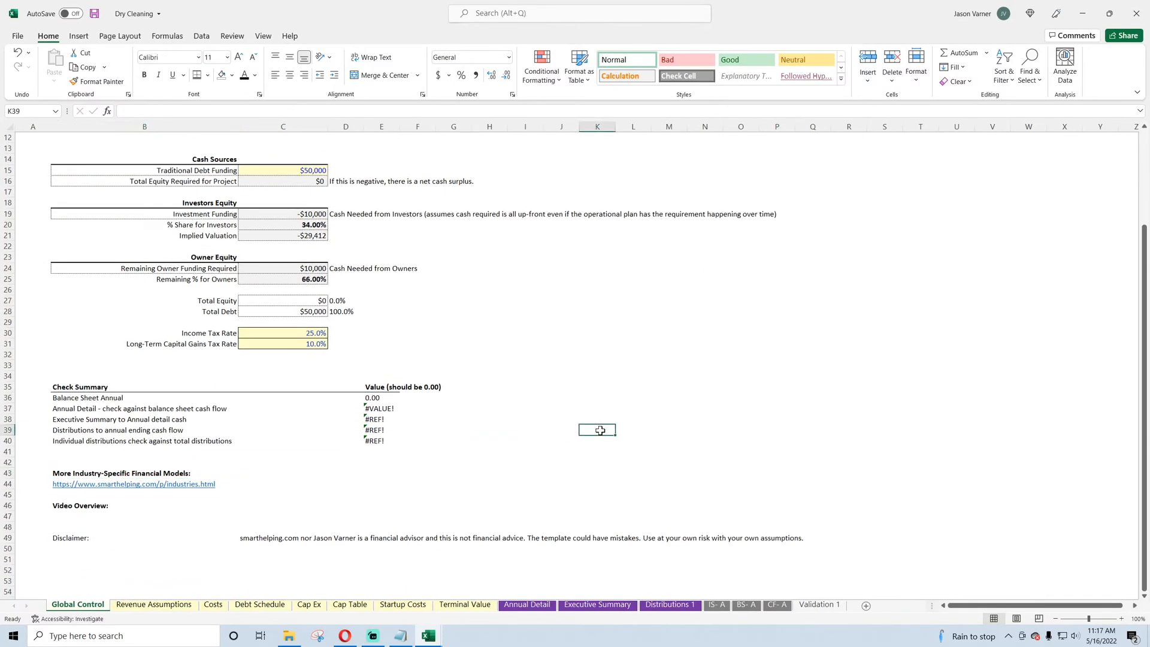
scroll(534, 440, up, 4)
click(94, 13)
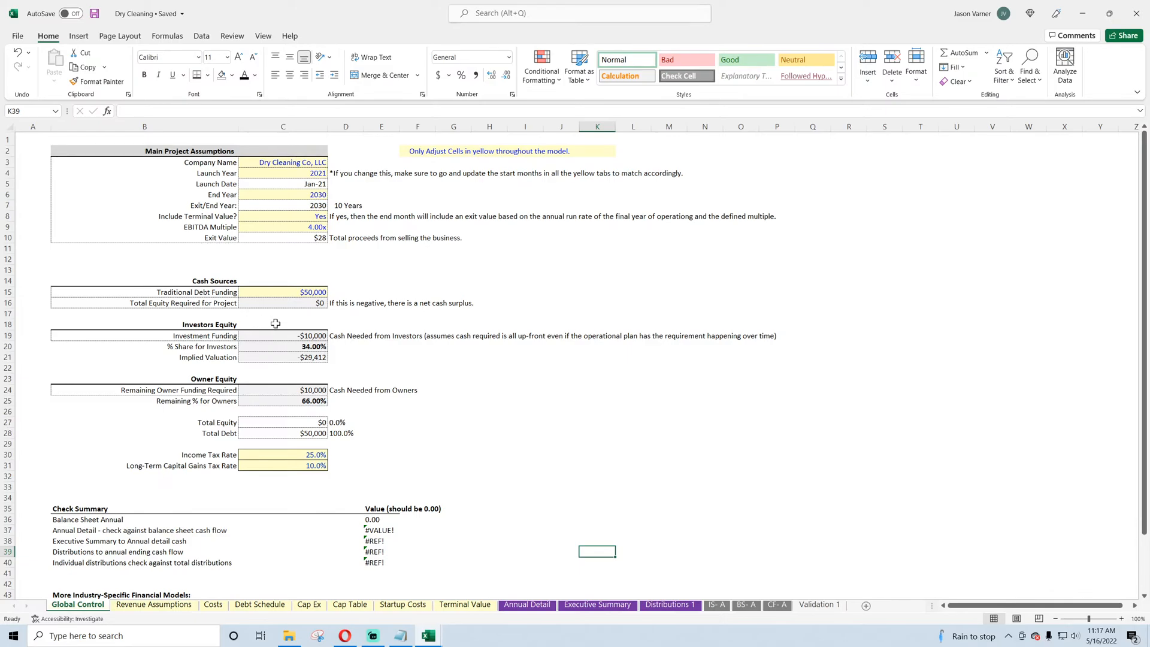
Step: Switch to the smarthelping.com Financial Models page in Opera and find the Dry Cleaning entry among the Industry-Specific Financial Models
click(345, 635)
click(177, 8)
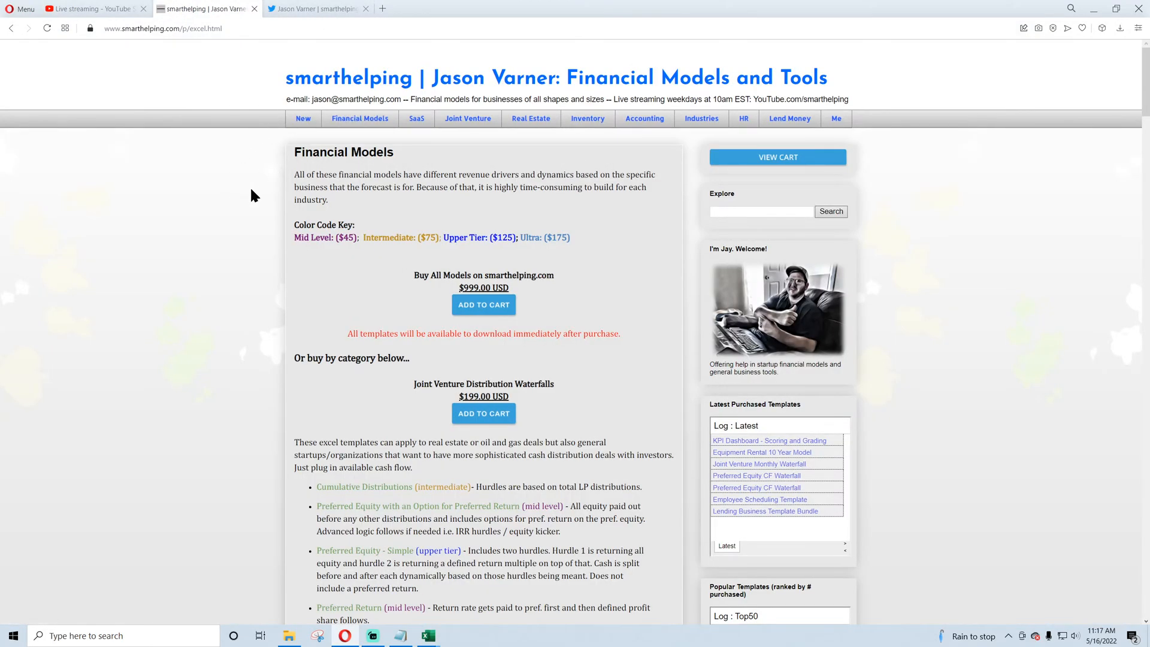
scroll(482, 398, down, 15)
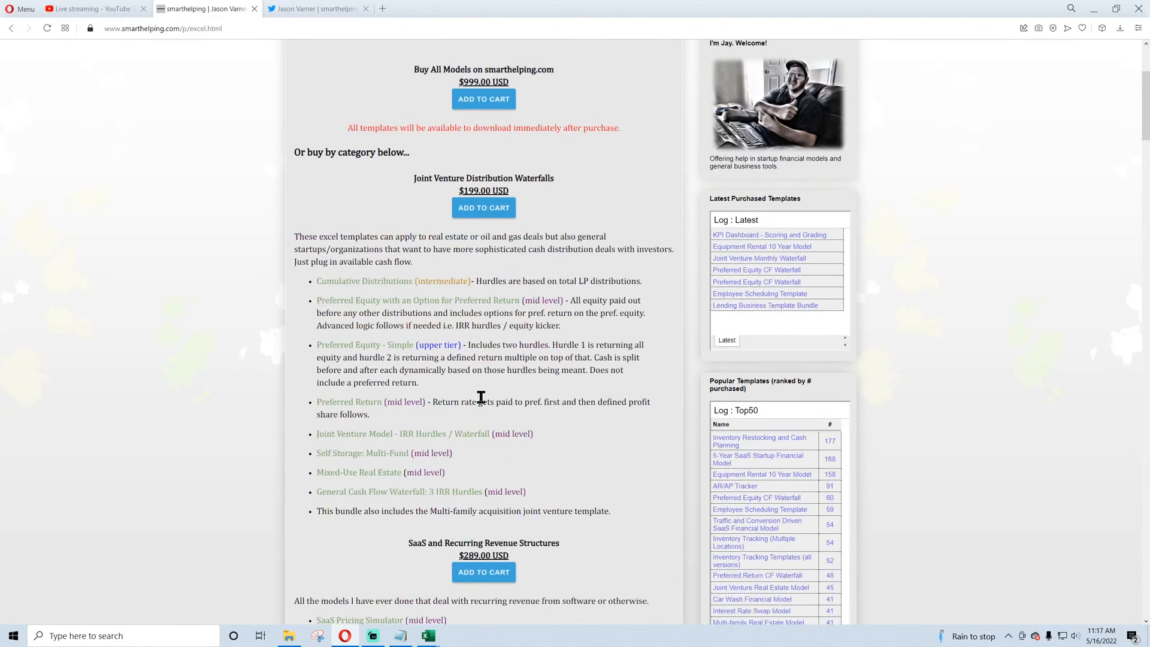
scroll(482, 400, down, 5)
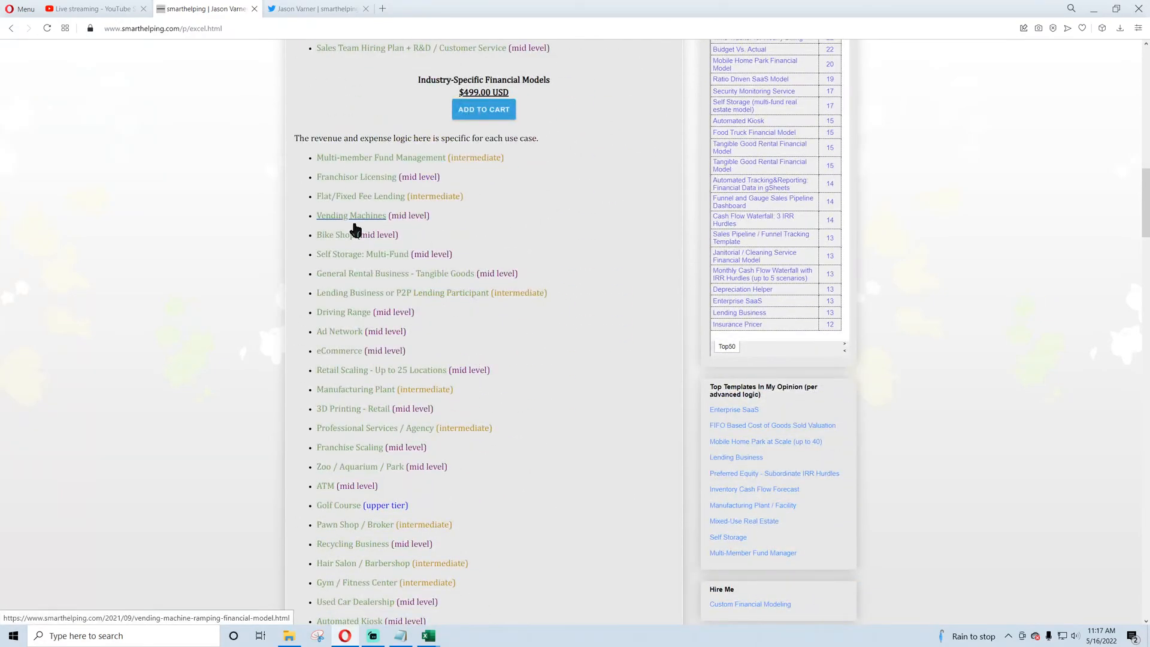
scroll(349, 311, down, 4)
scroll(345, 406, down, 4)
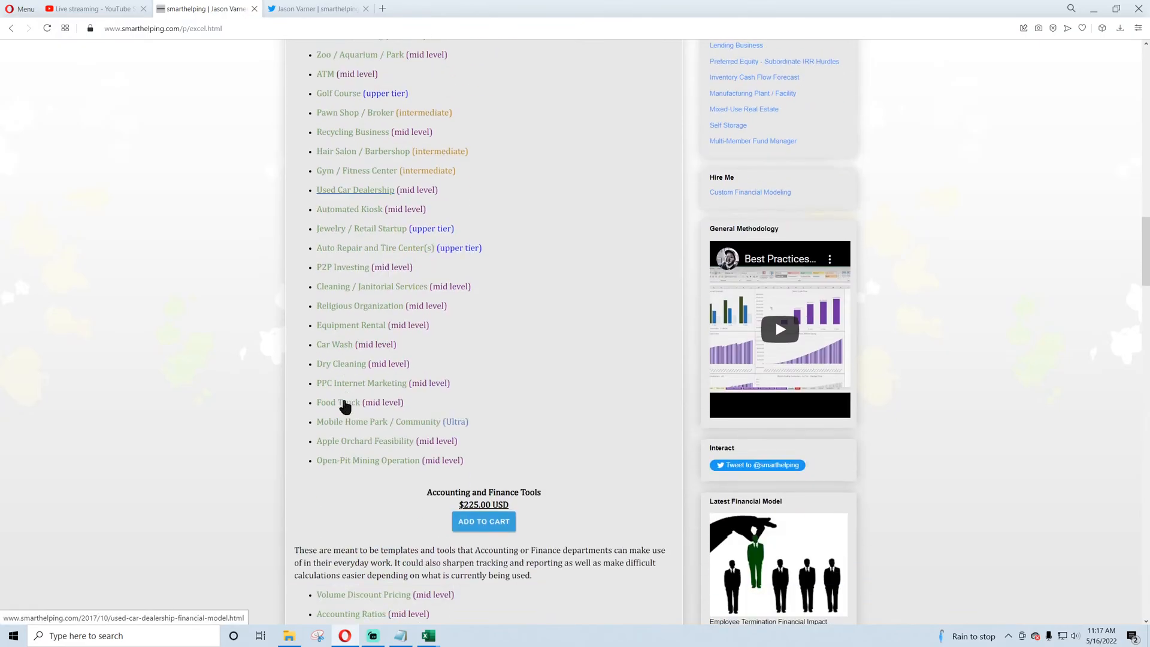
triple_click(395, 363)
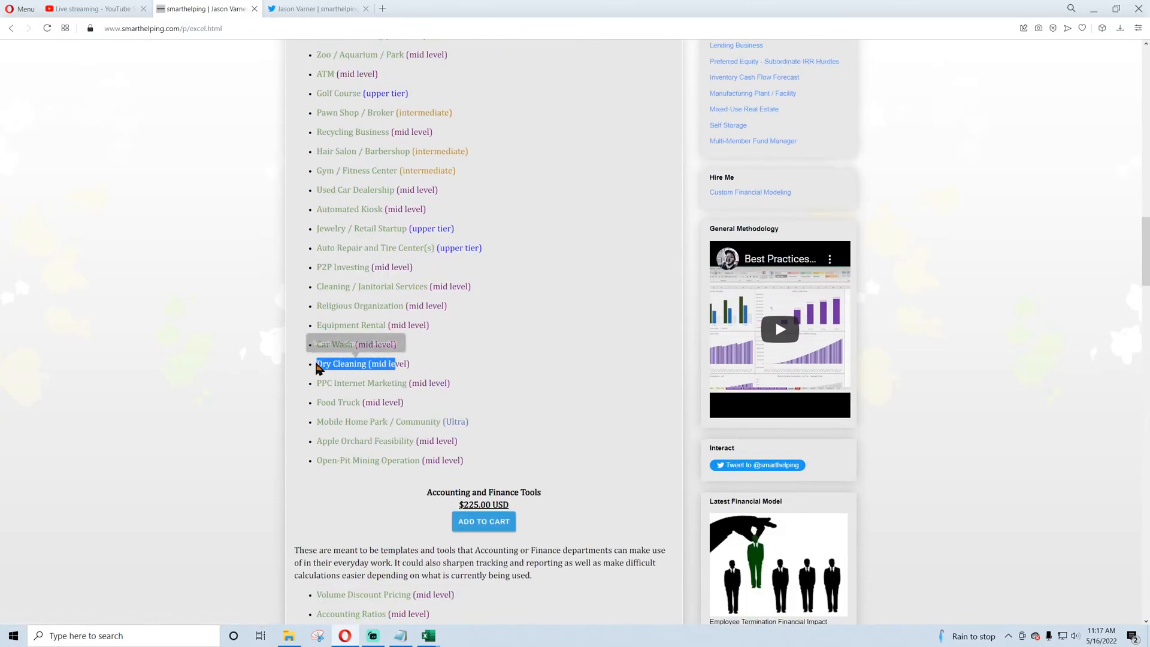
click(419, 374)
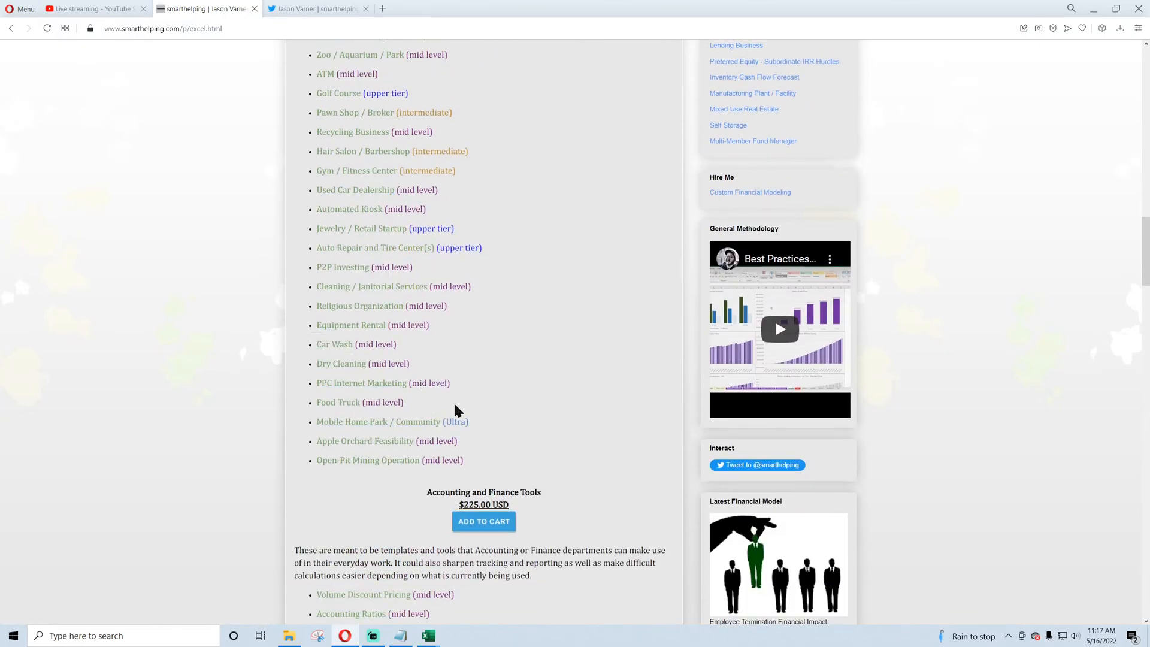
Step: Examine the Popular Templates ranking and the template bundles on the Financial Models page
scroll(455, 413, up, 15)
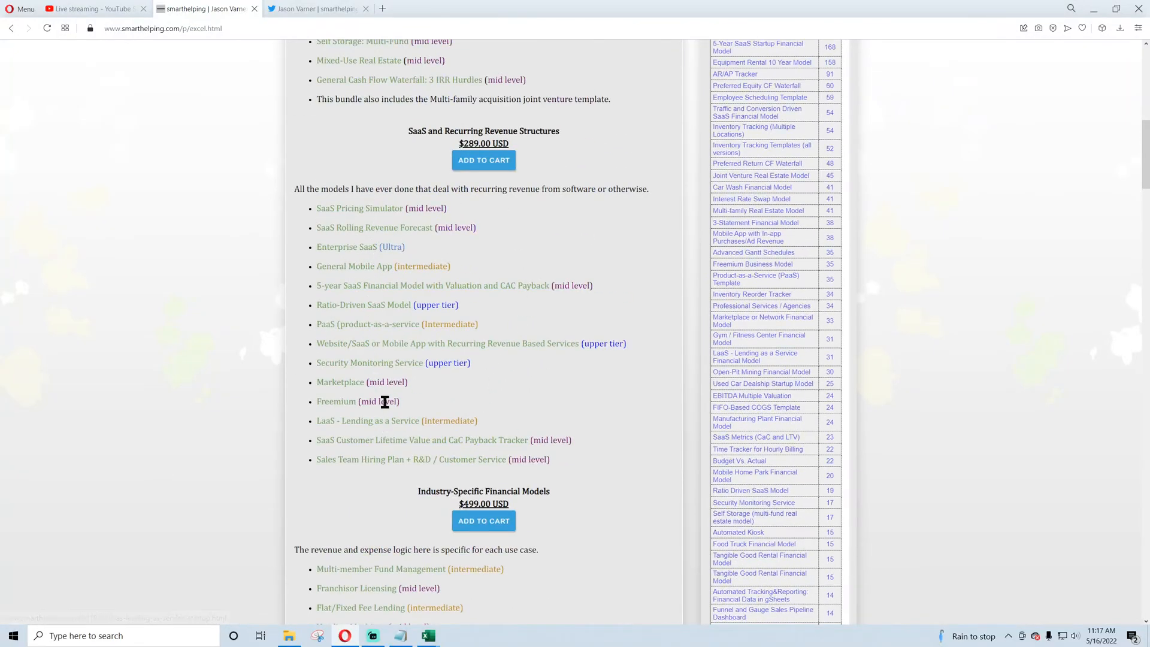
scroll(384, 400, up, 3)
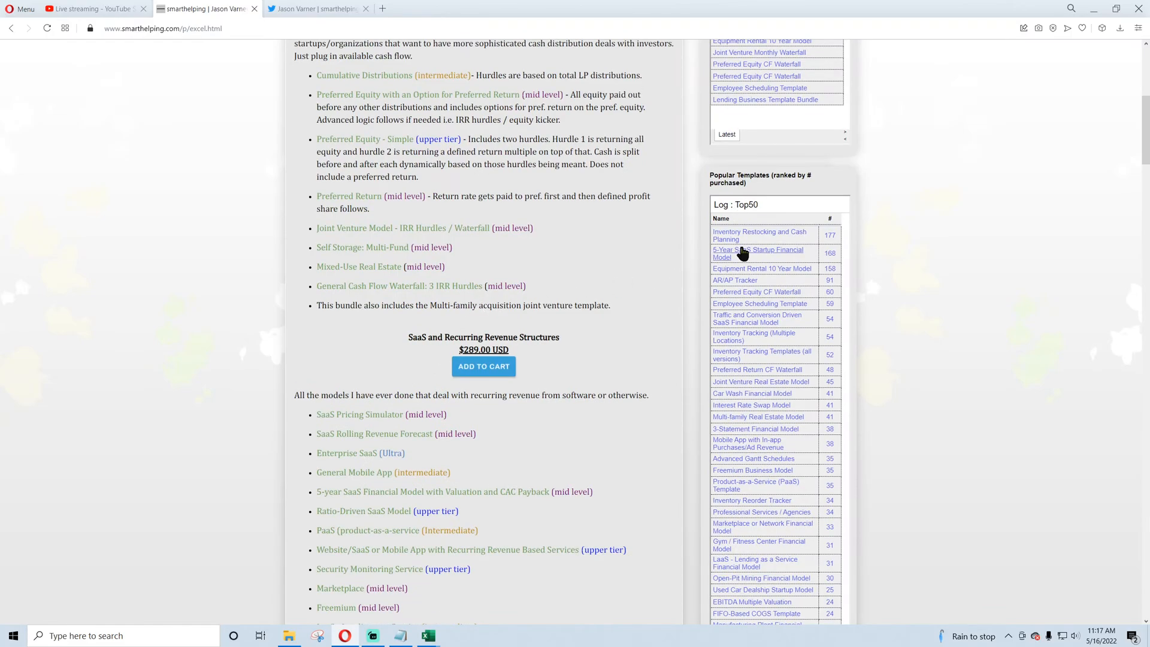
scroll(741, 255, down, 3)
scroll(742, 259, up, 3)
scroll(737, 311, down, 10)
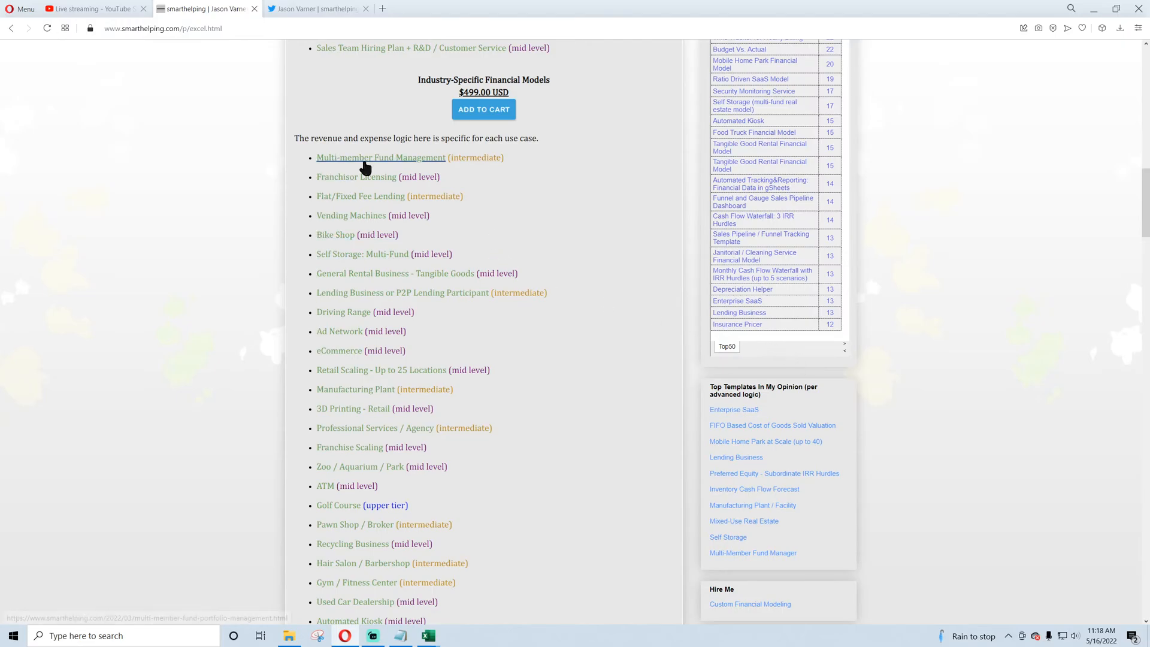
scroll(351, 220, down, 3)
scroll(527, 276, up, 15)
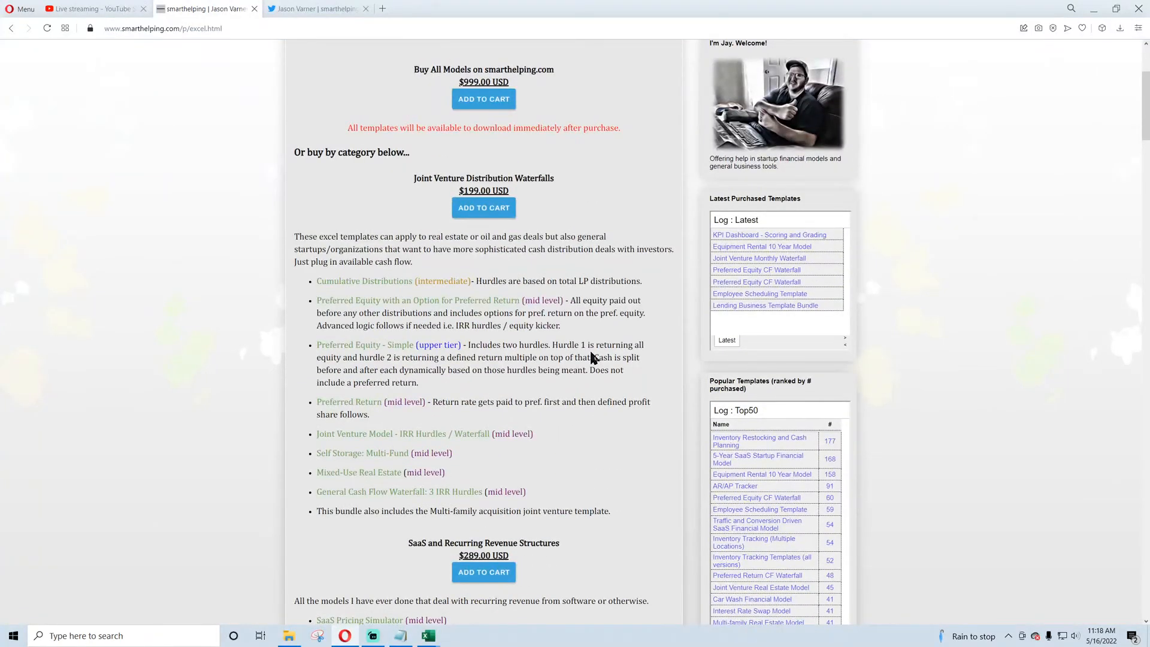
scroll(590, 352, up, 3)
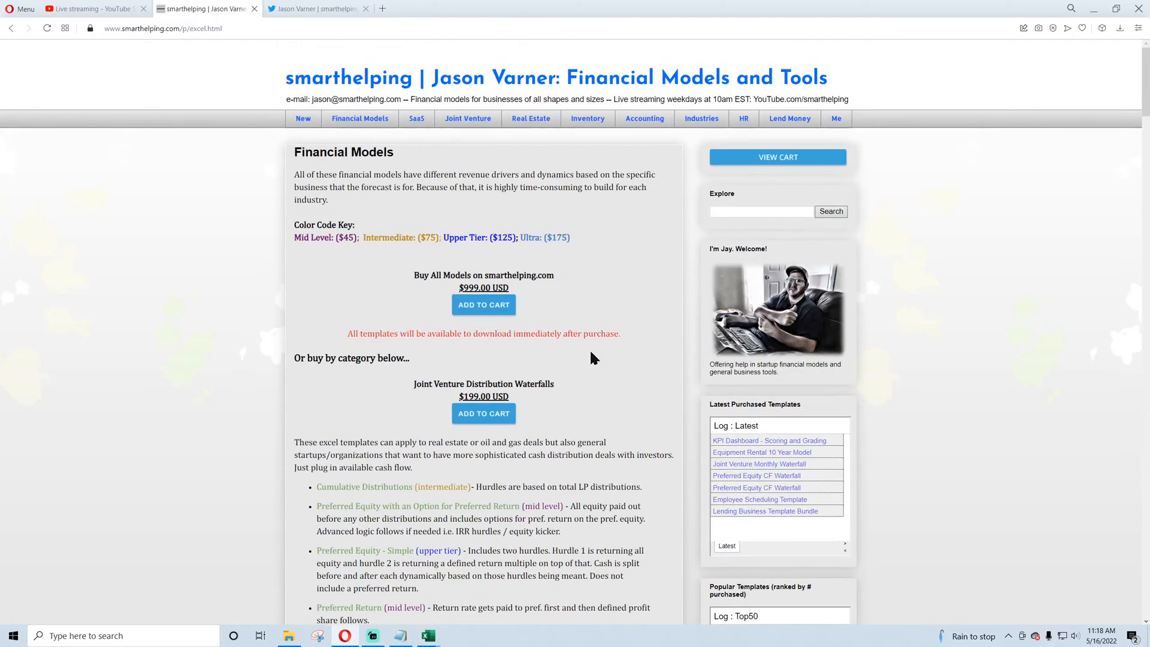
Step: View the newest templates page, return to Financial Models, and examine the "Buy All Models on smarthelping.com" offer and its price
click(303, 119)
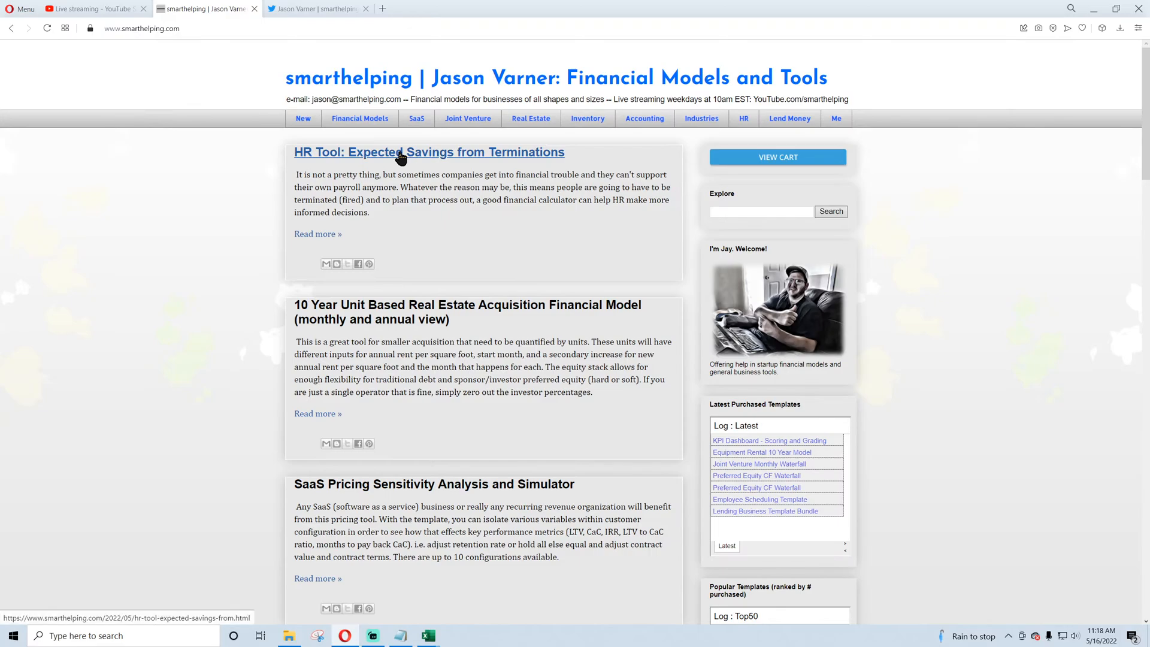
click(344, 118)
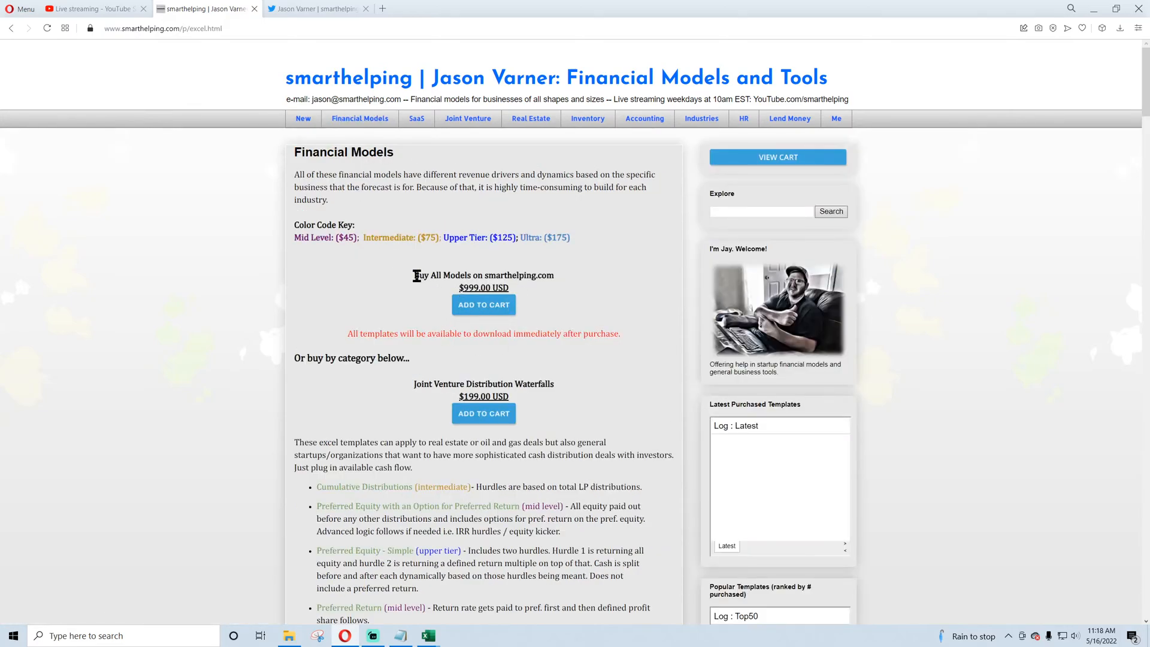
mouse_move(418, 275)
mouse_down()
mouse_move(546, 277)
mouse_move(415, 273)
mouse_up()
click(546, 277)
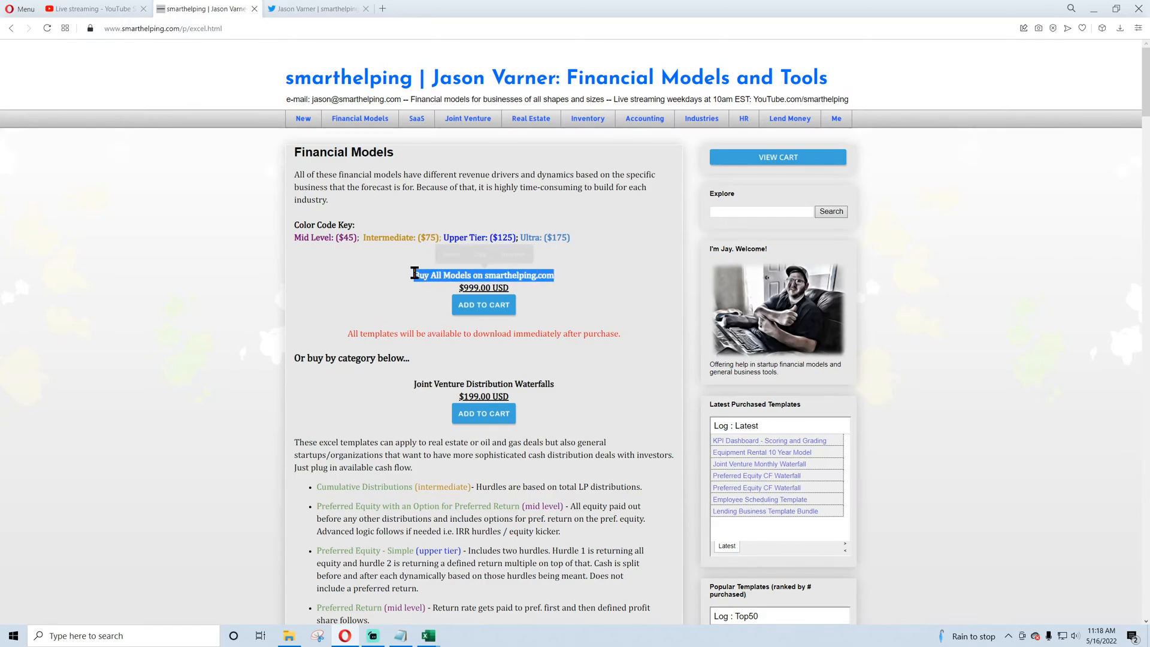
click(432, 275)
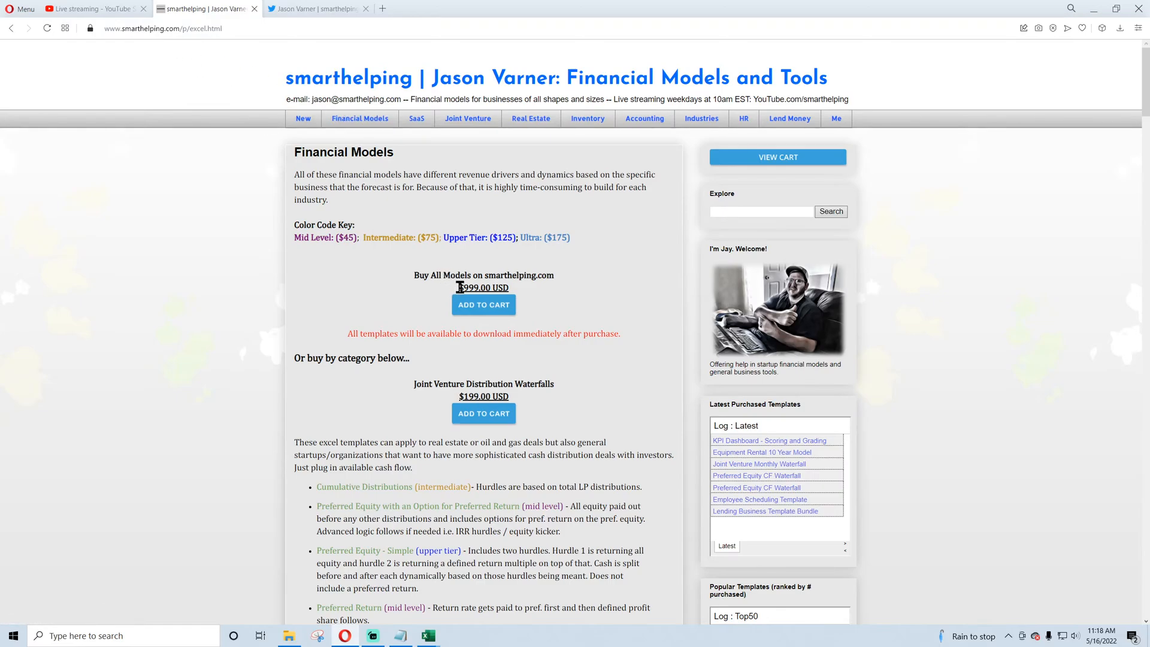
drag(459, 287, 511, 288)
click(493, 287)
mouse_move(374, 638)
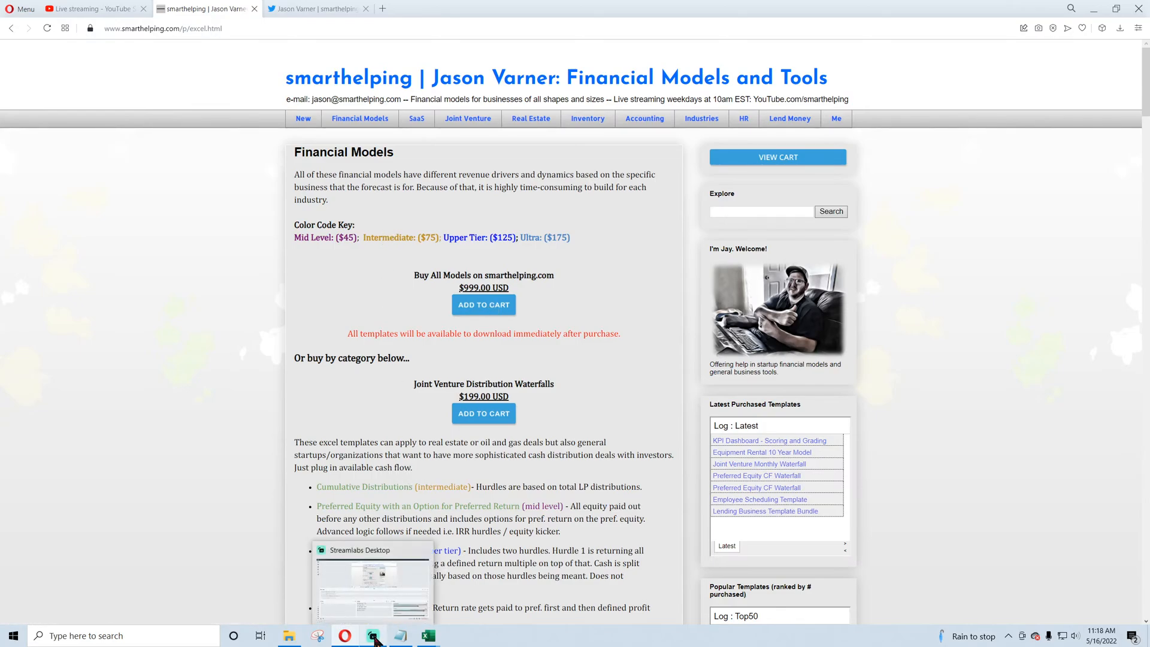